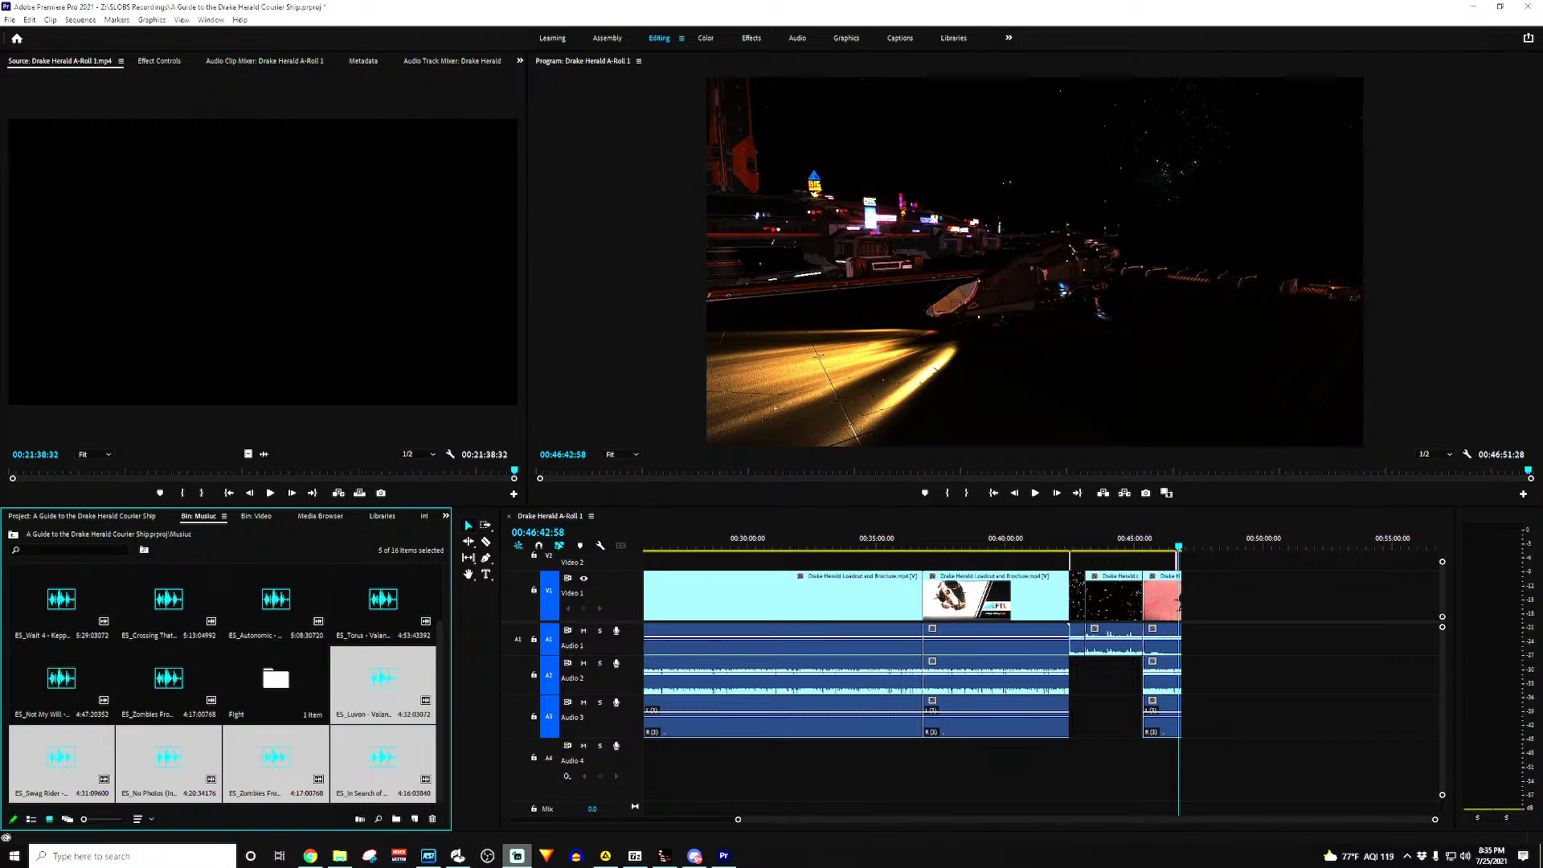
Step: Turn off HDR for display 2 in the Windows display settings, then return to the Premiere Pro project
click(1473, 6)
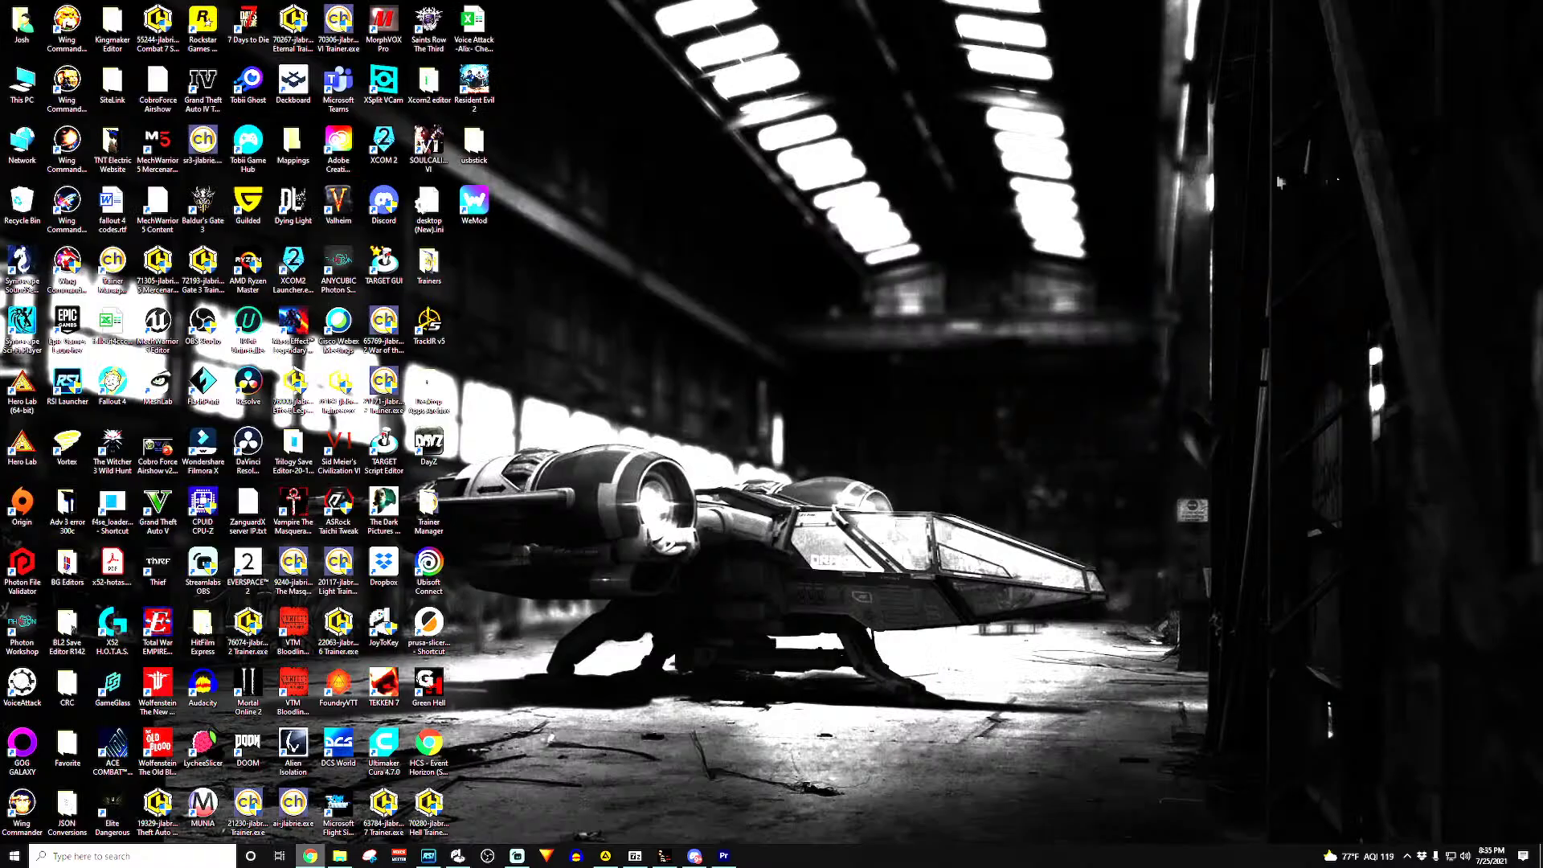
right_click(866, 267)
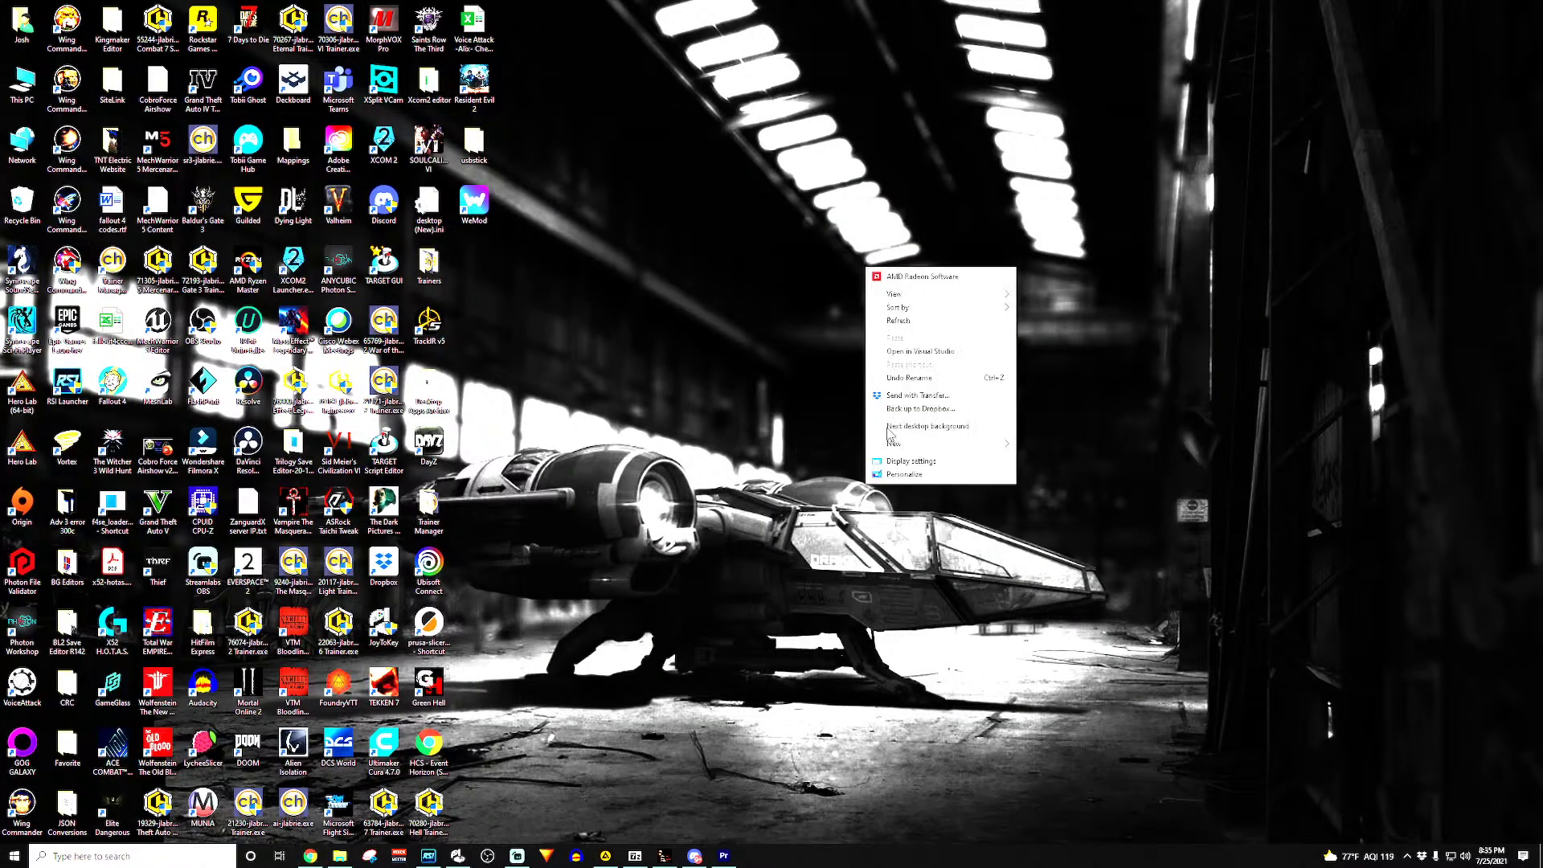
click(937, 474)
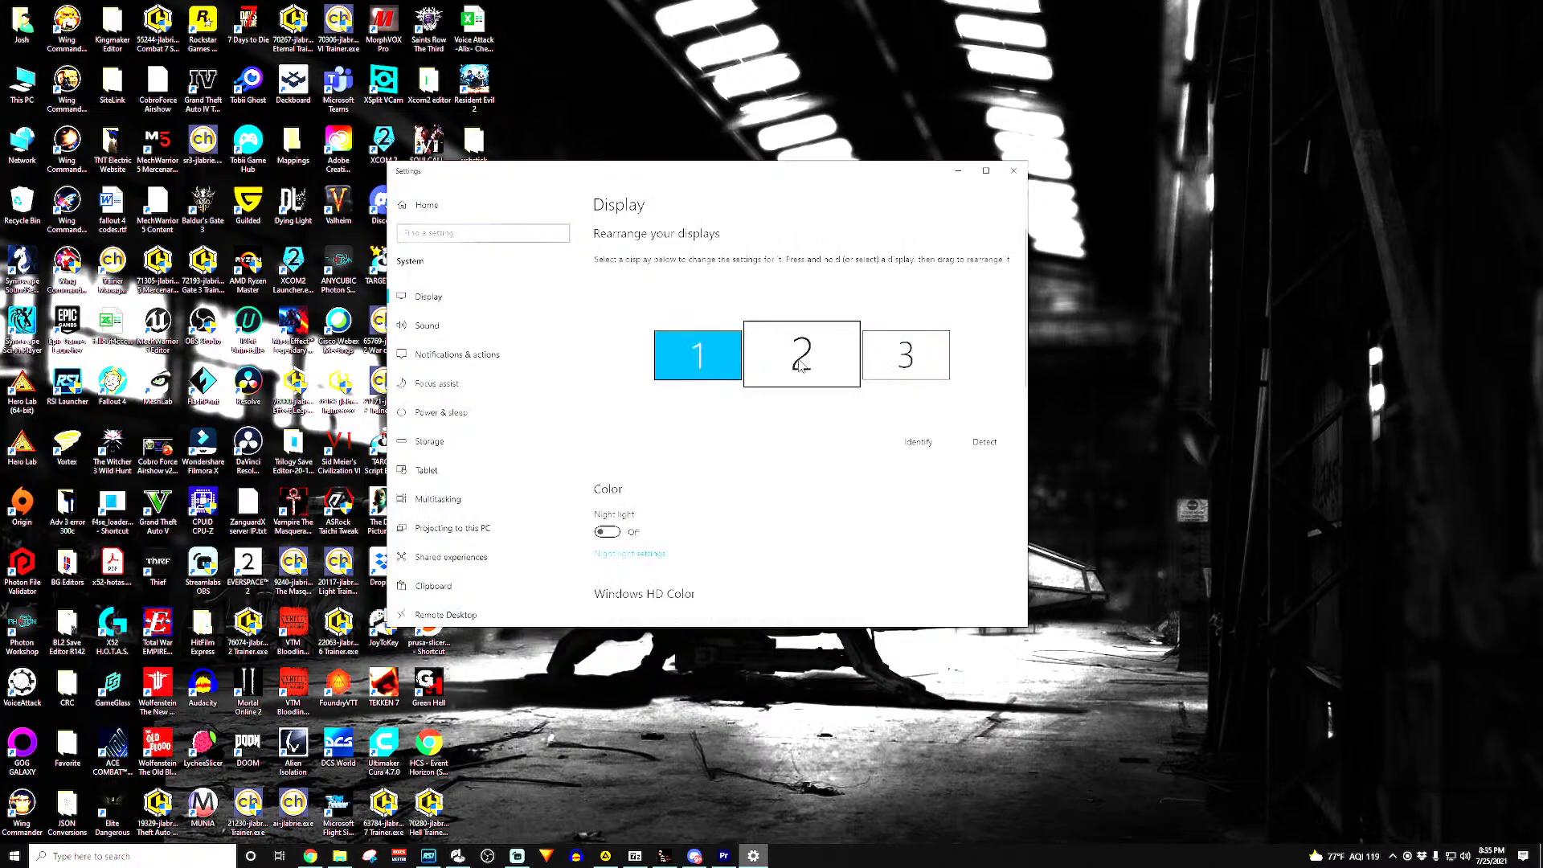
click(801, 366)
scroll(764, 553, down, 3)
click(610, 479)
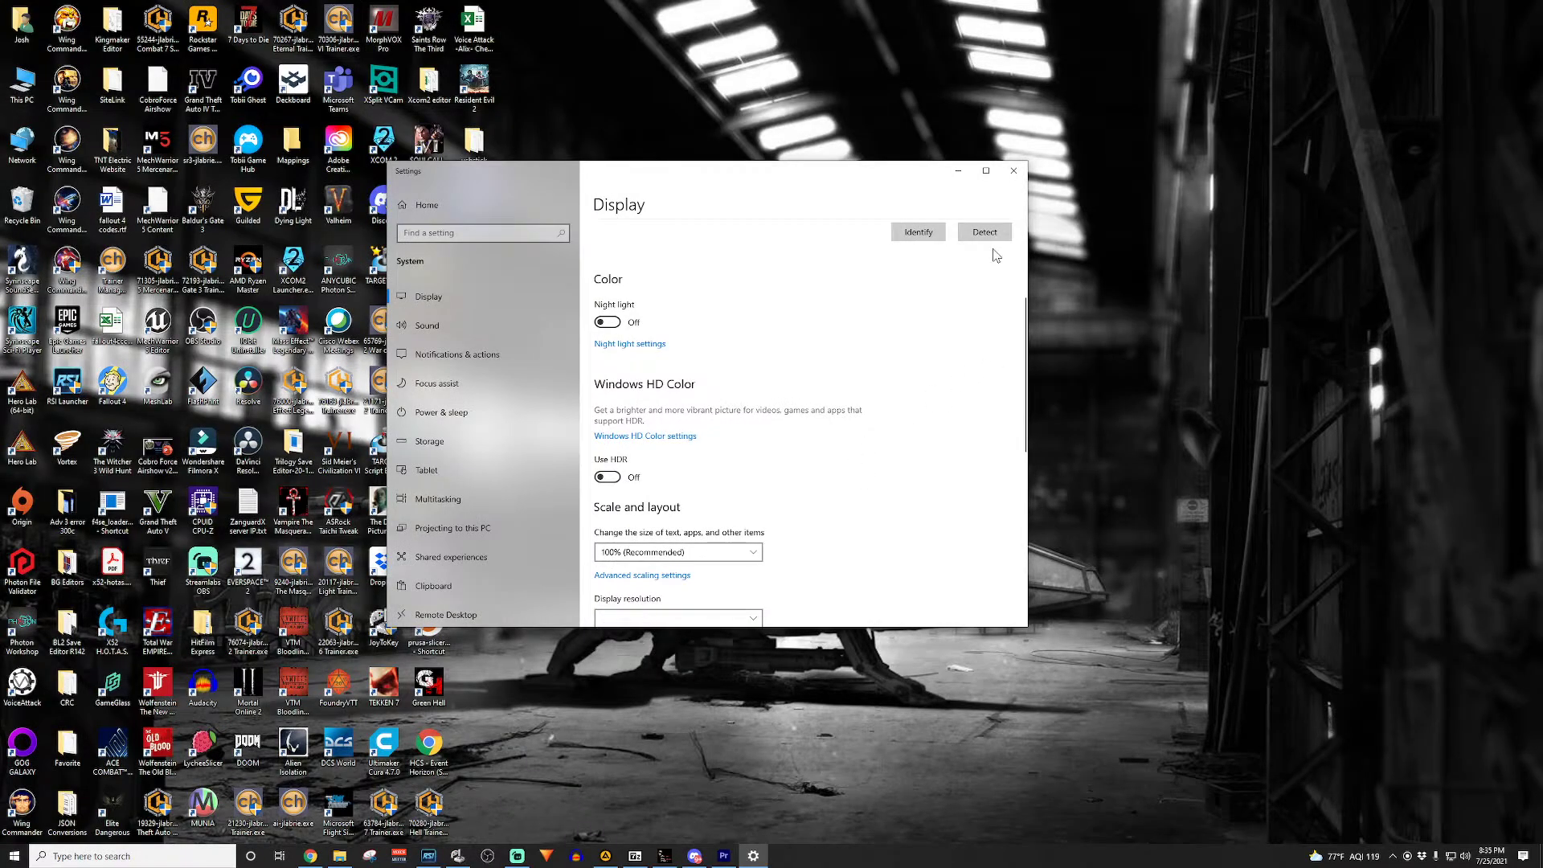
click(1014, 171)
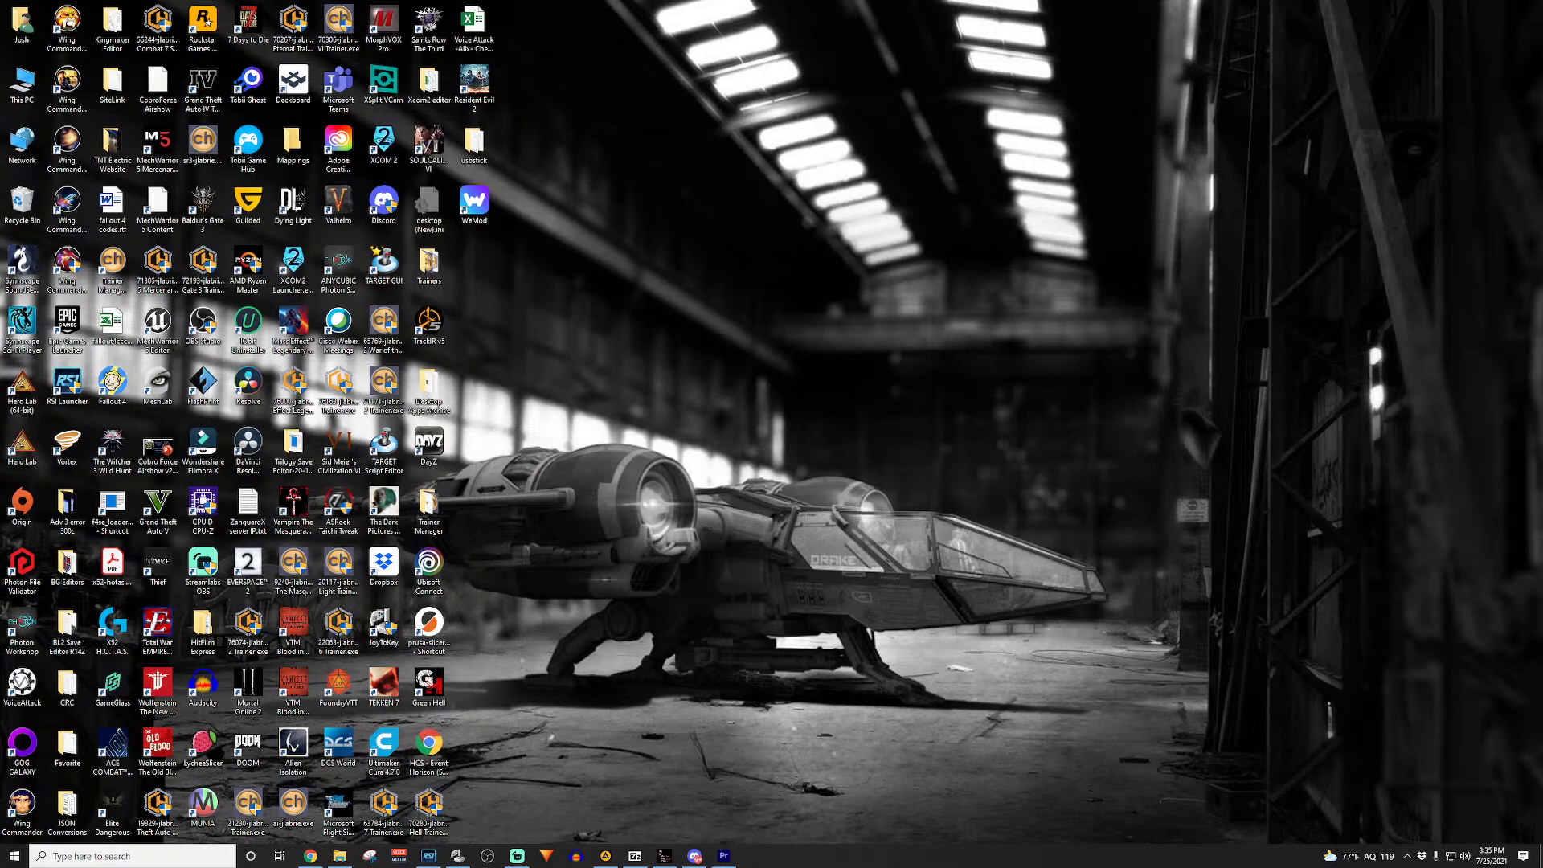
key(alt+Tab)
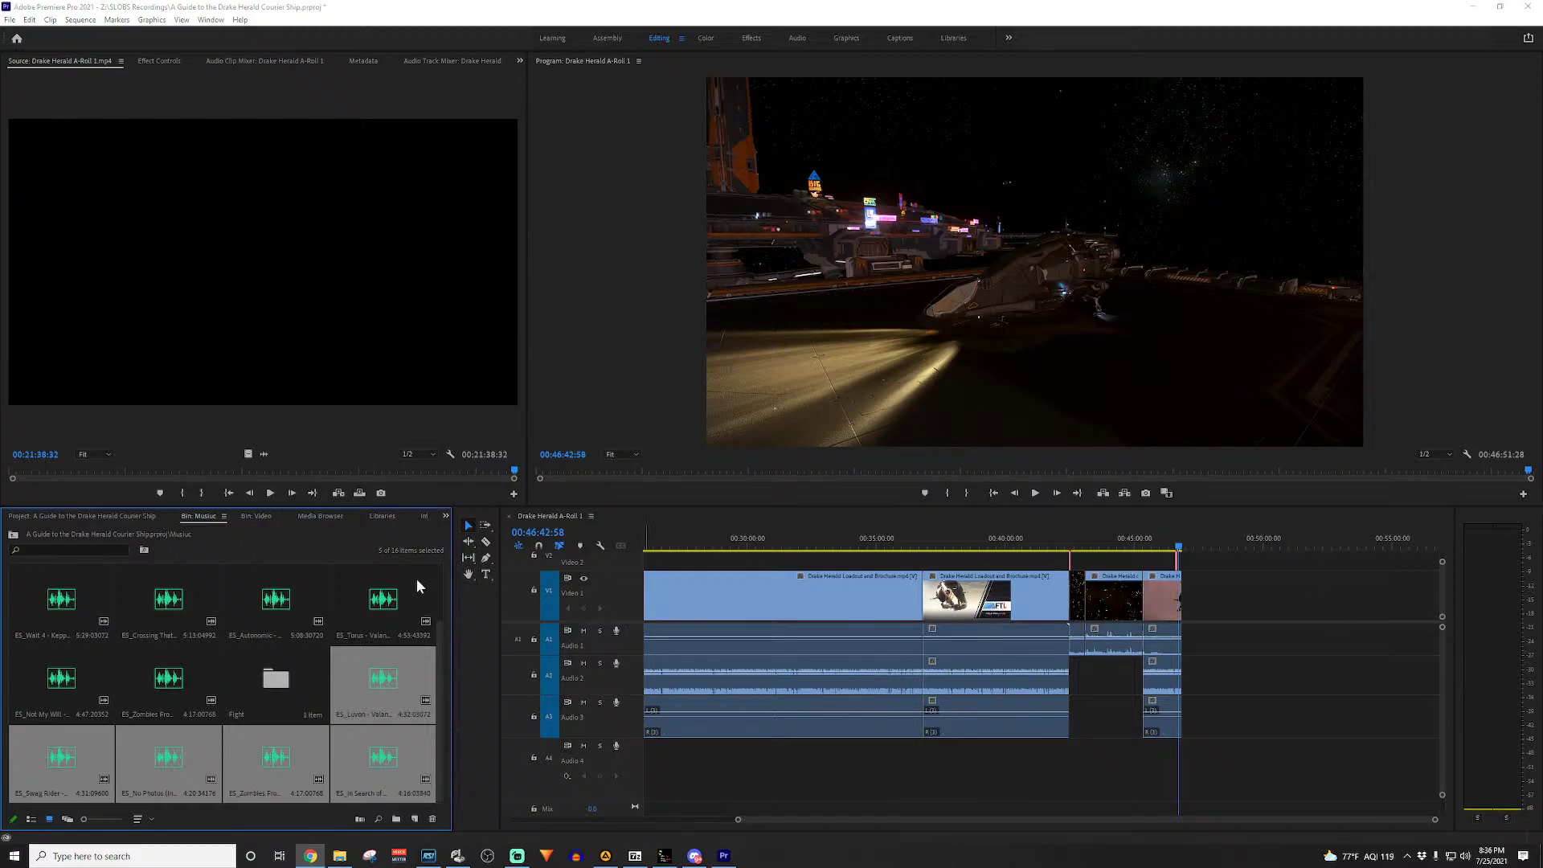
scroll(278, 727, up, 2)
scroll(332, 679, down, 2)
drag(807, 818, 542, 816)
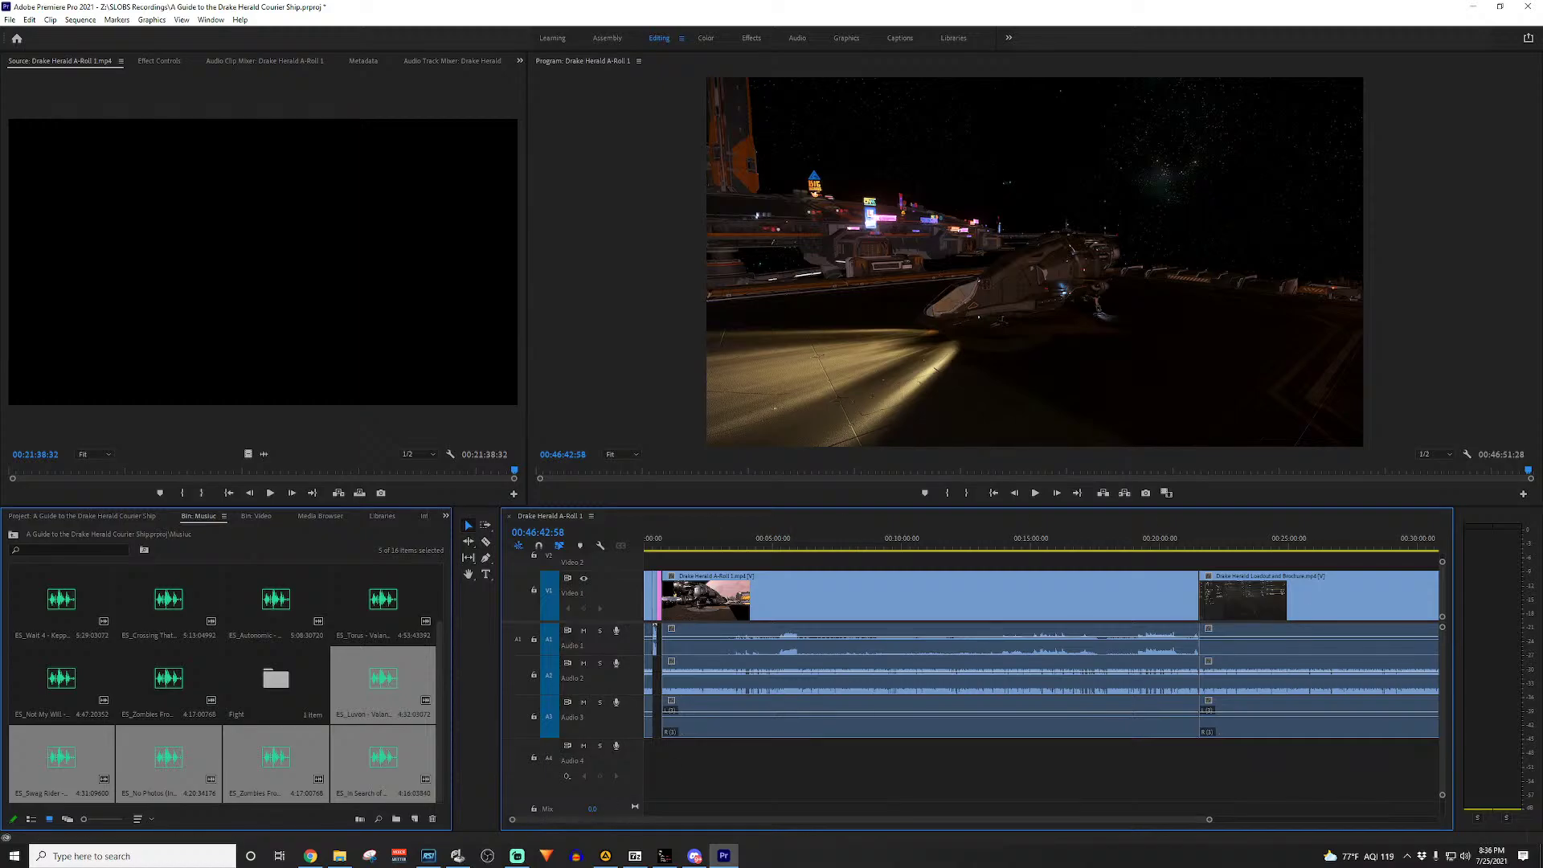
key(alt+Tab)
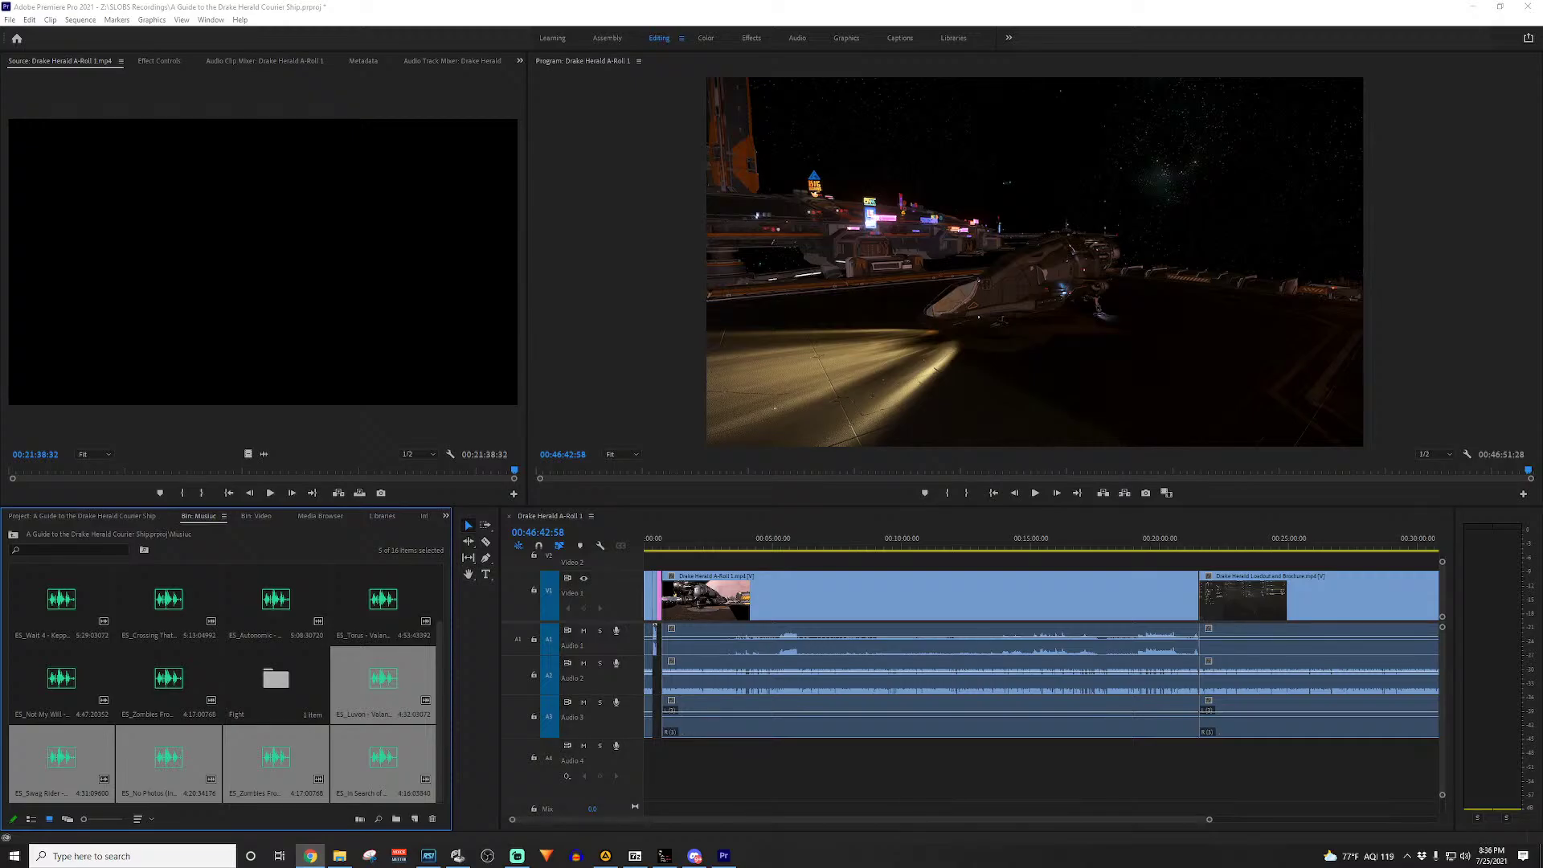
key(alt+Tab)
key(alt+Tab)
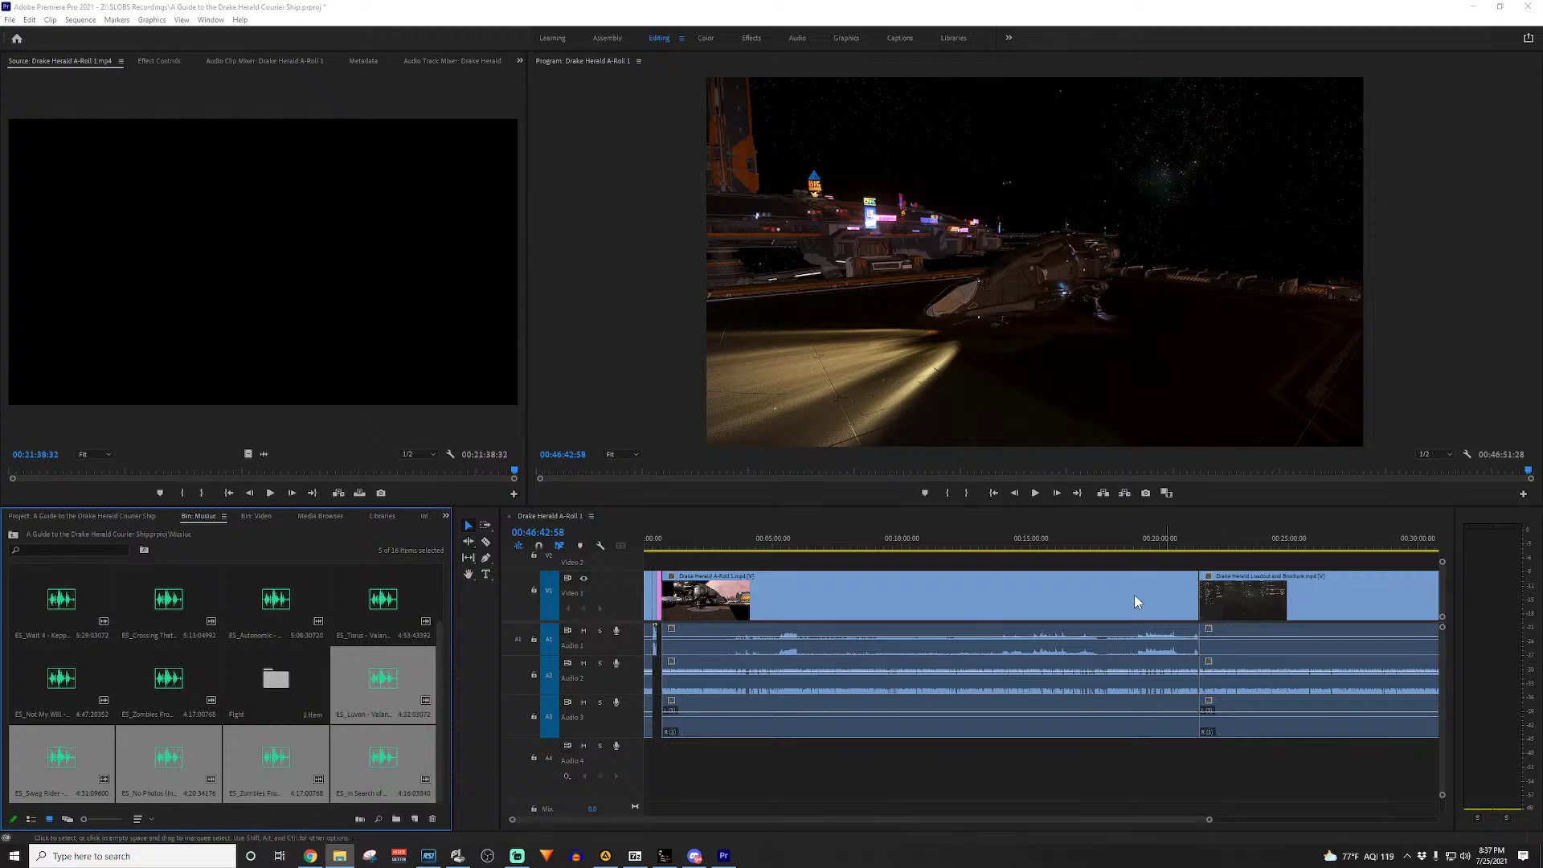
Step: Scrub the sequence's playhead from the closing clips back to 00:31:39:45
click(990, 818)
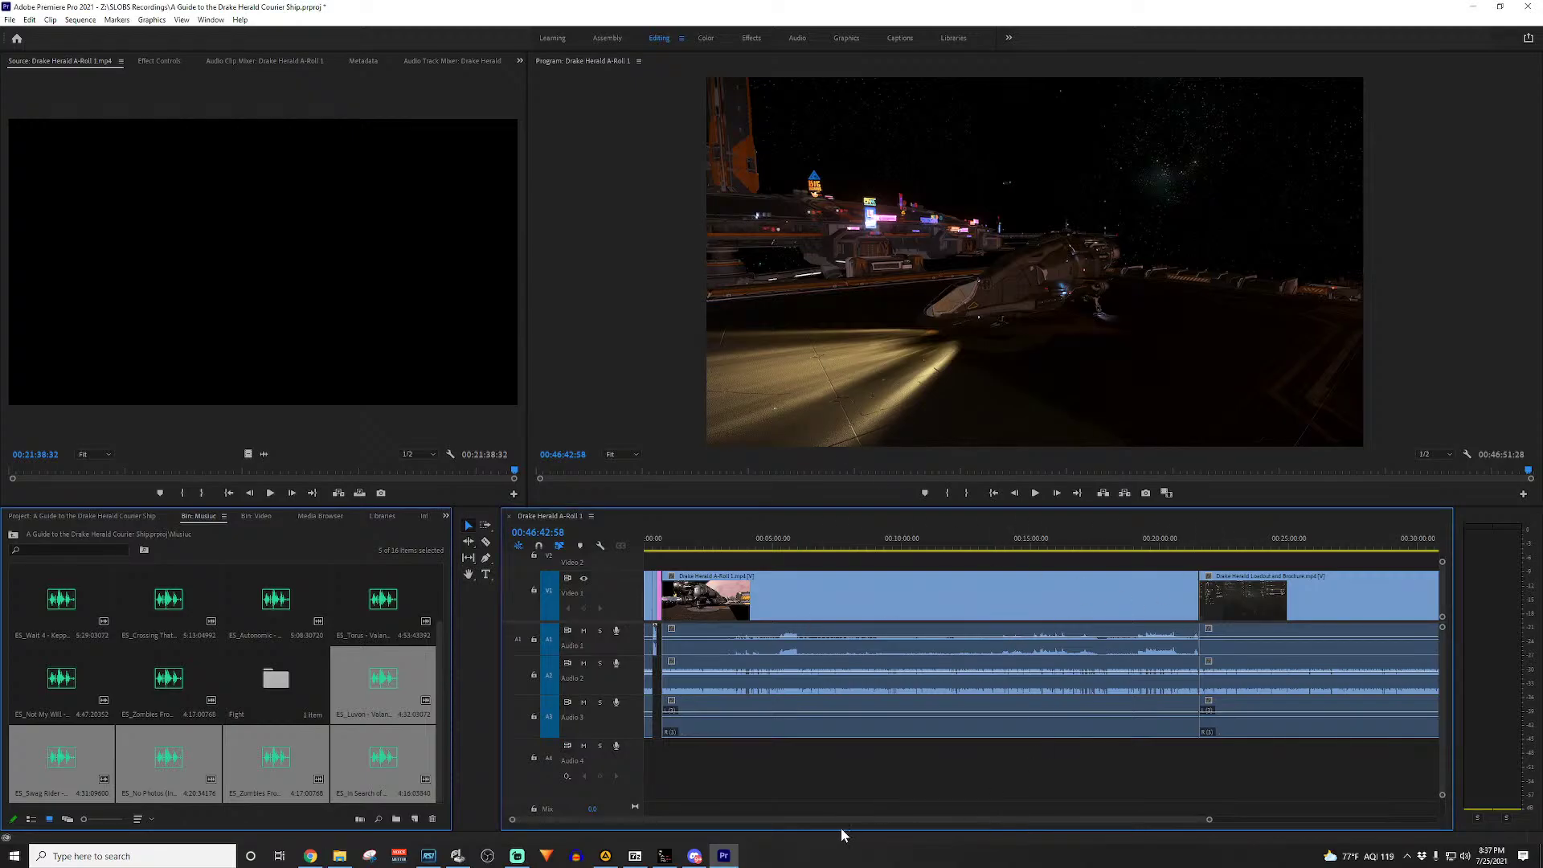
scroll(1046, 678, down, 1)
scroll(1047, 672, down, 10)
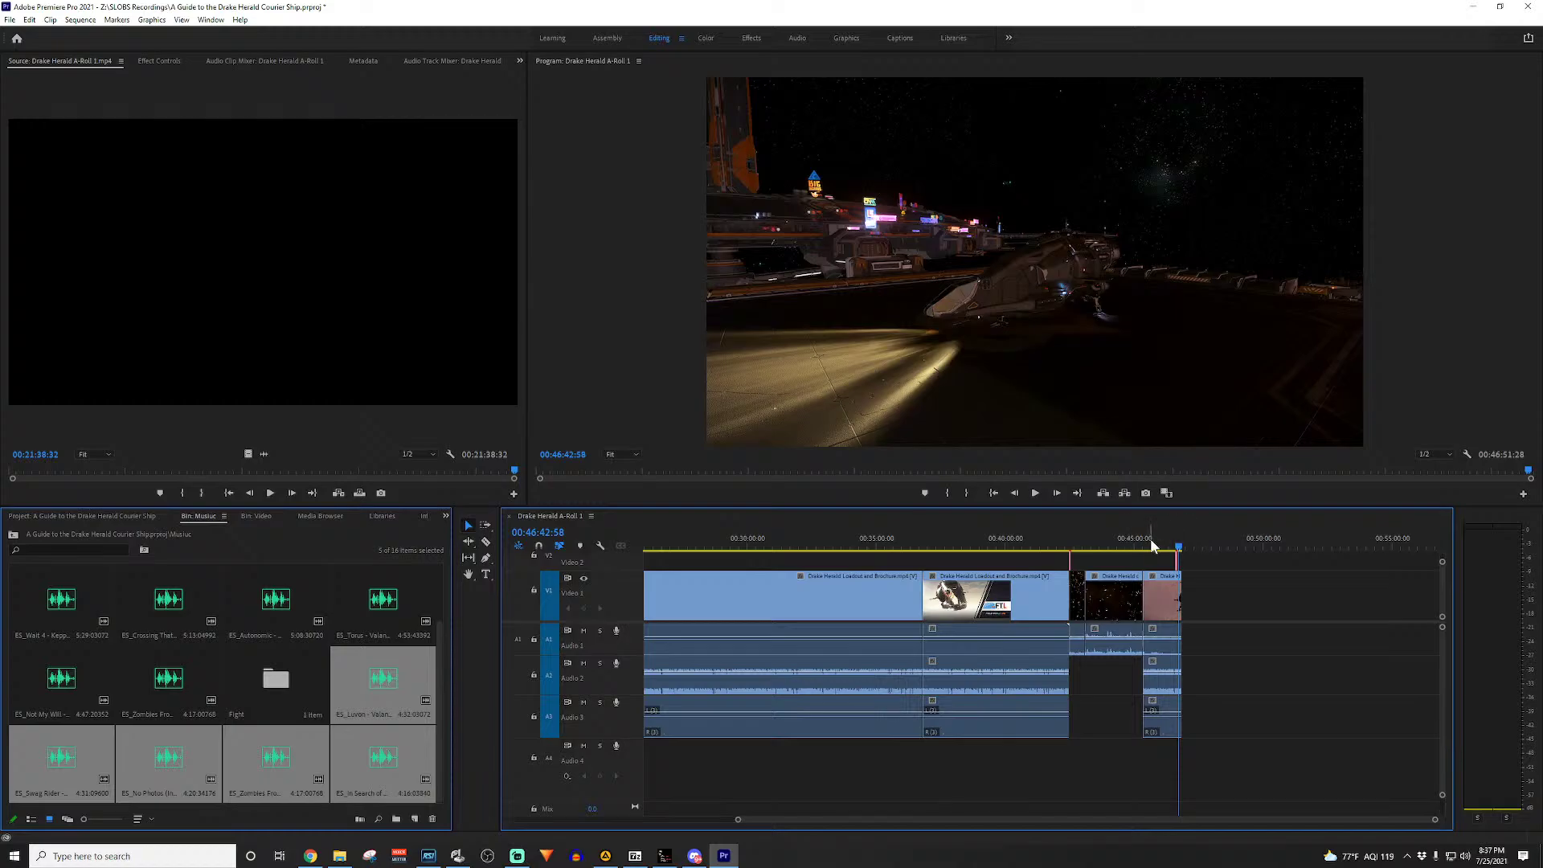
click(1176, 537)
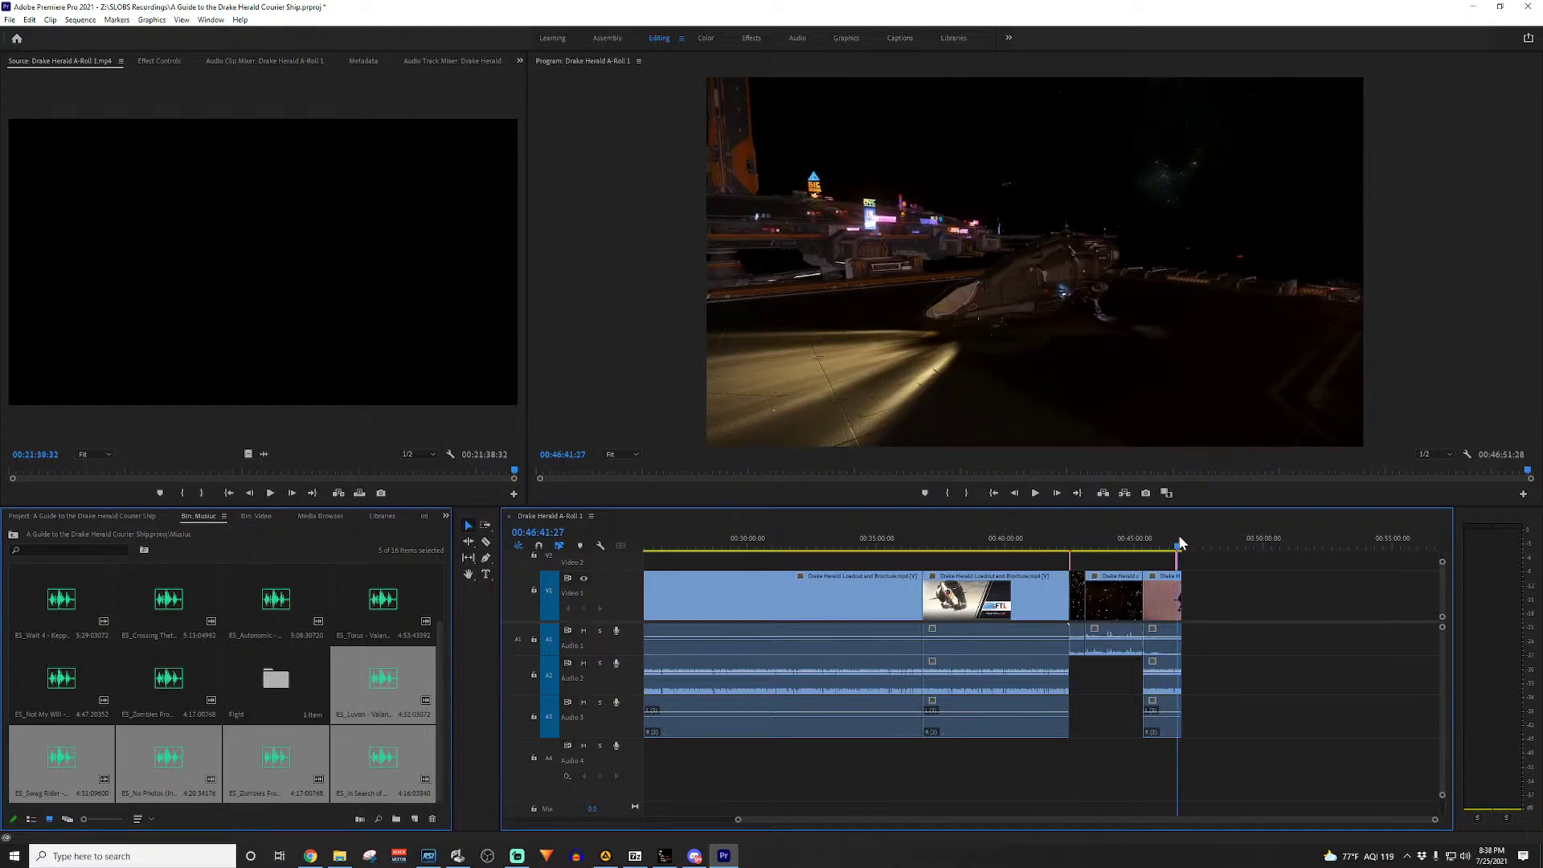
drag(1174, 537, 790, 540)
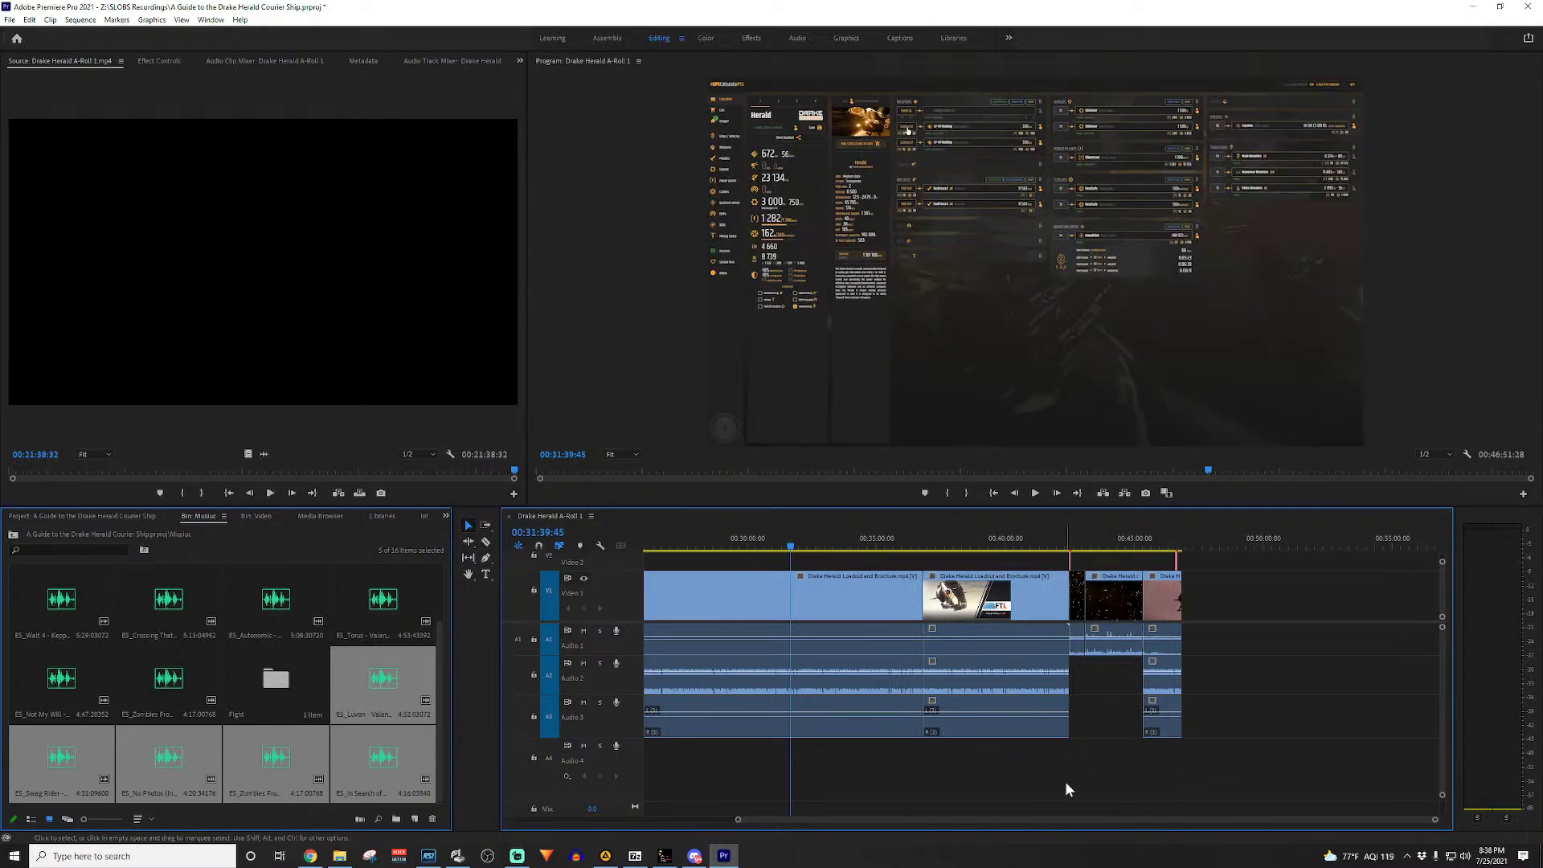
scroll(1064, 781, down, 5)
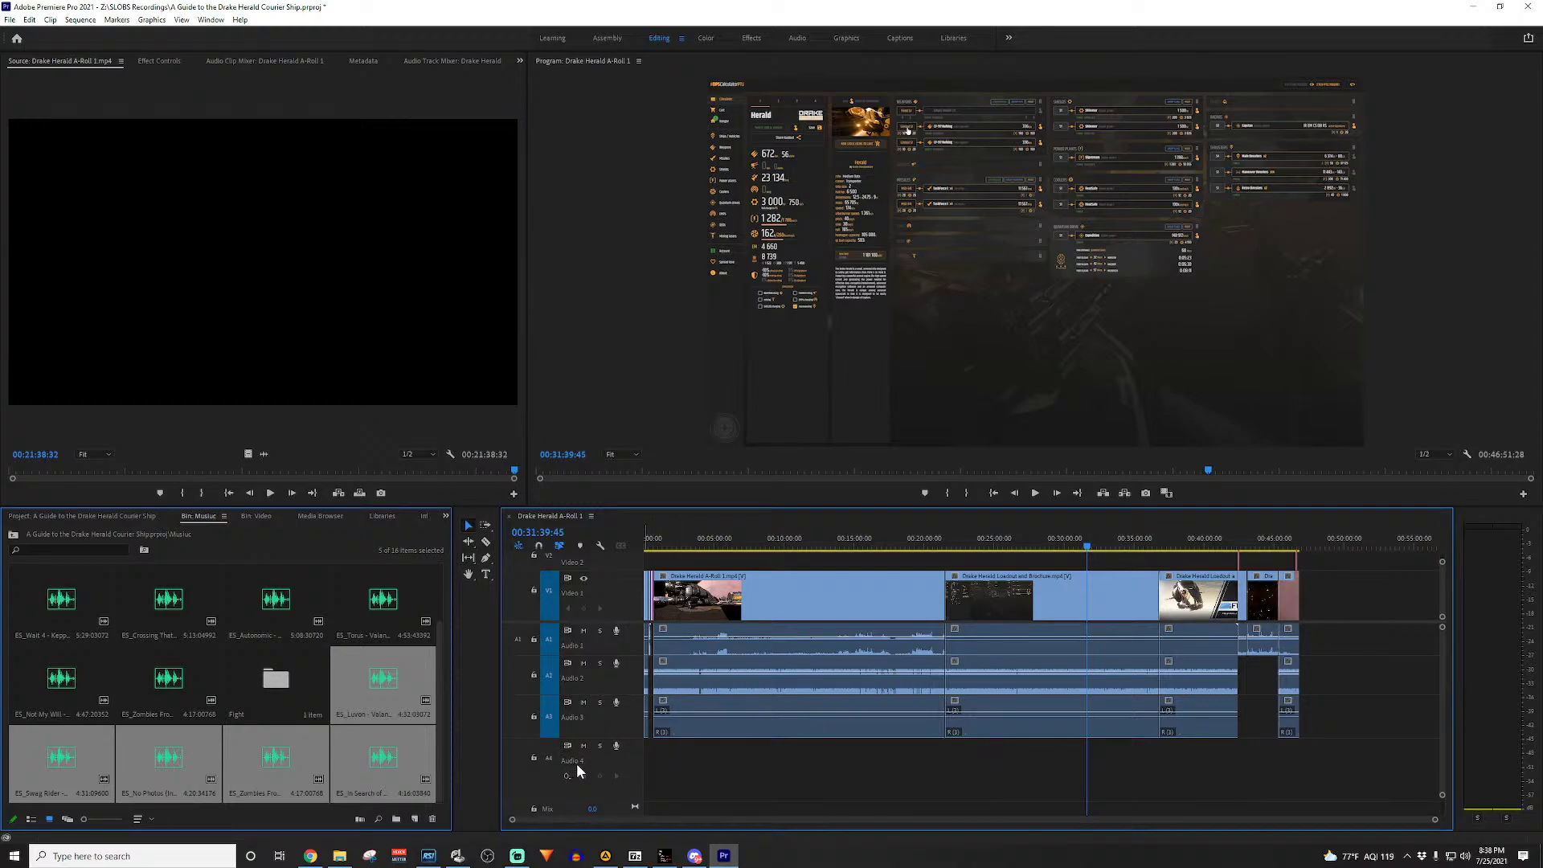
right_click(567, 808)
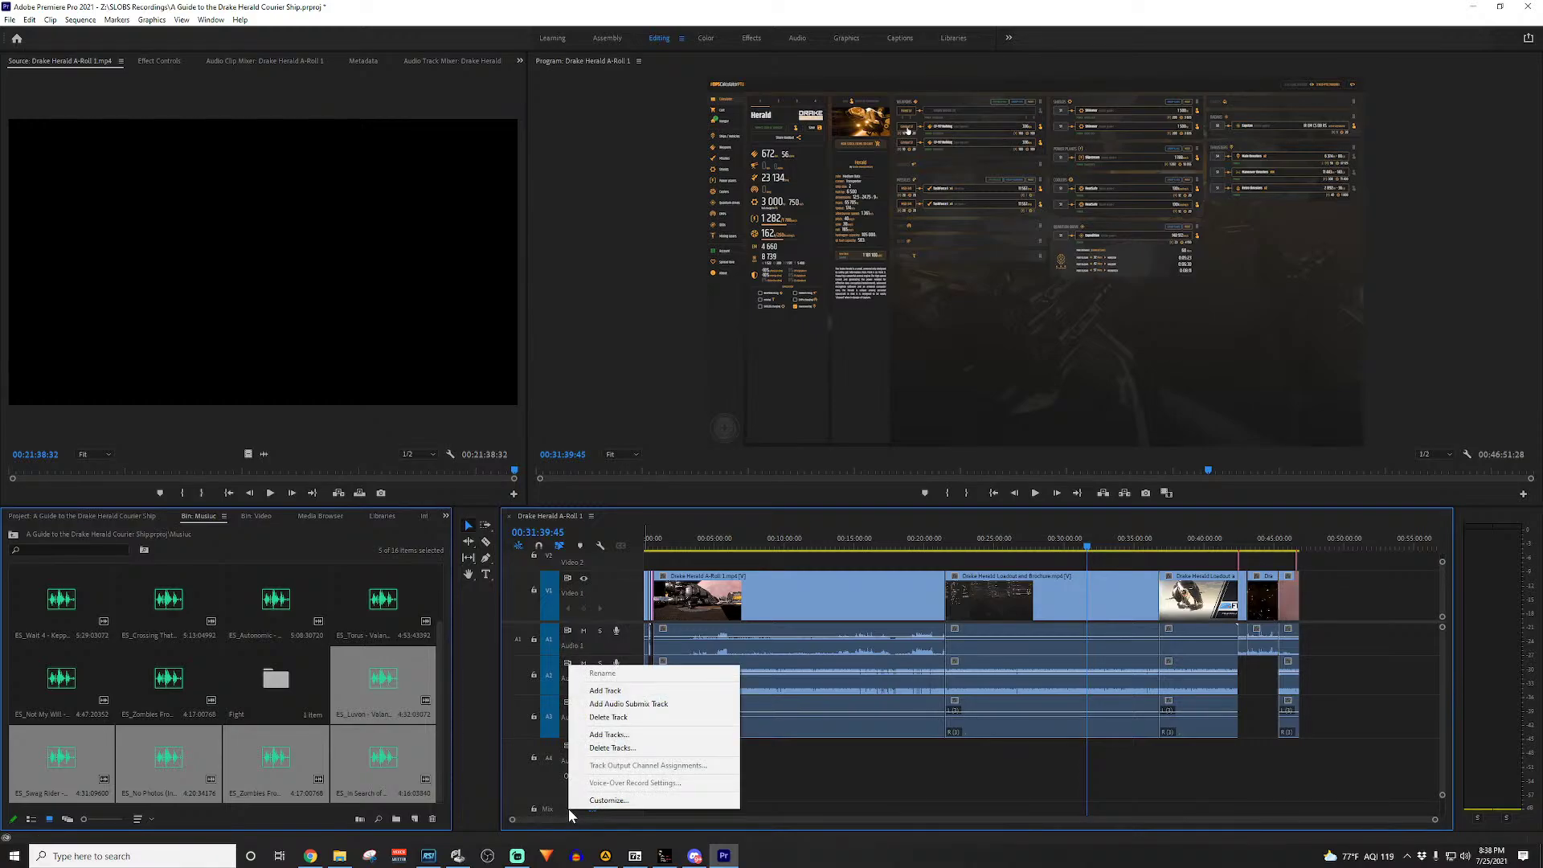
click(615, 736)
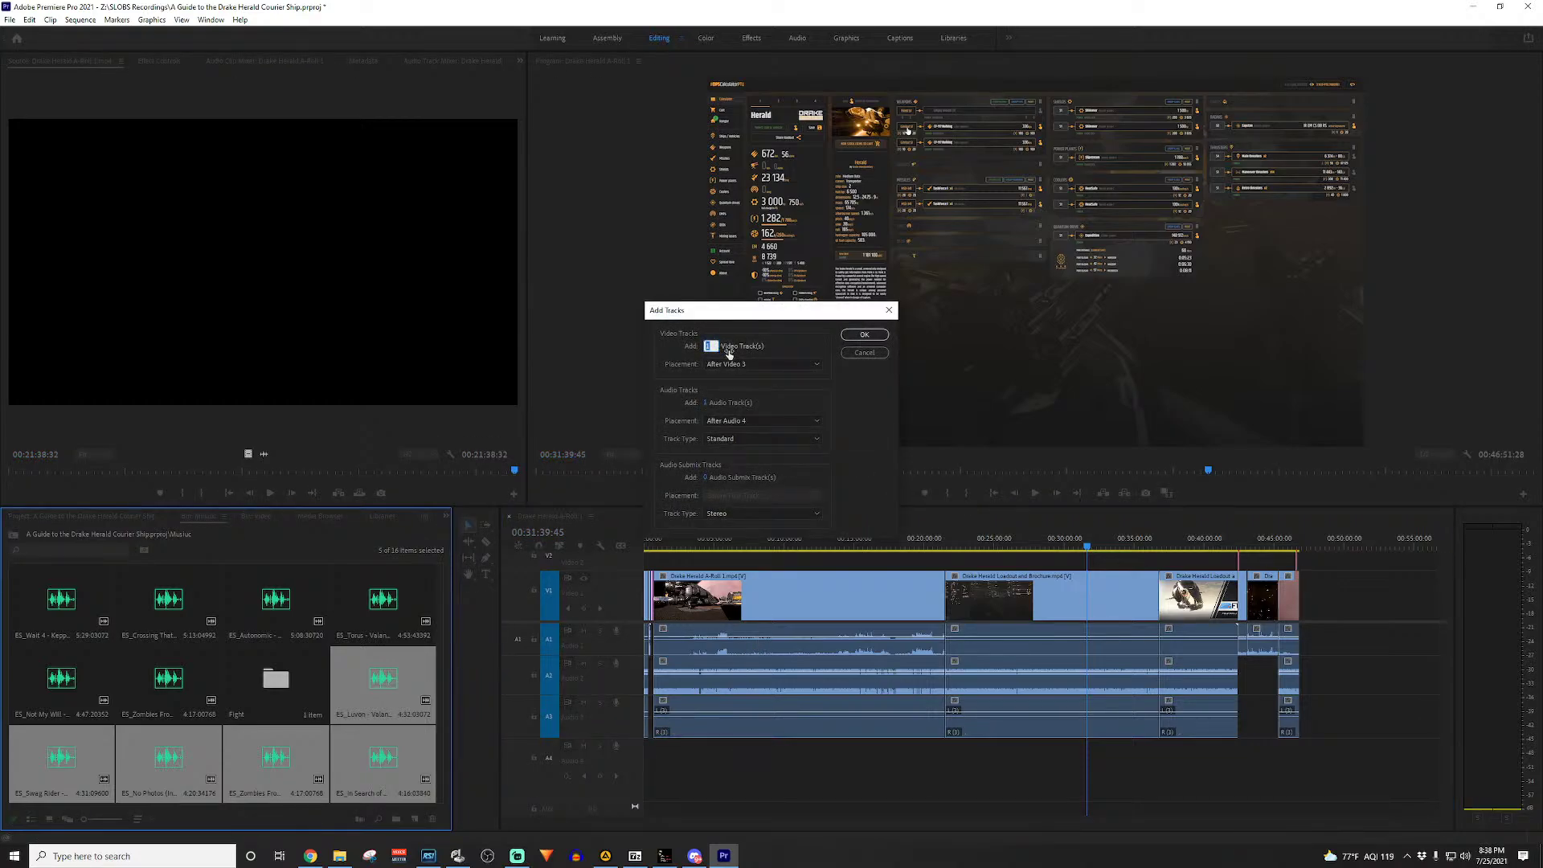
text(0)
click(865, 354)
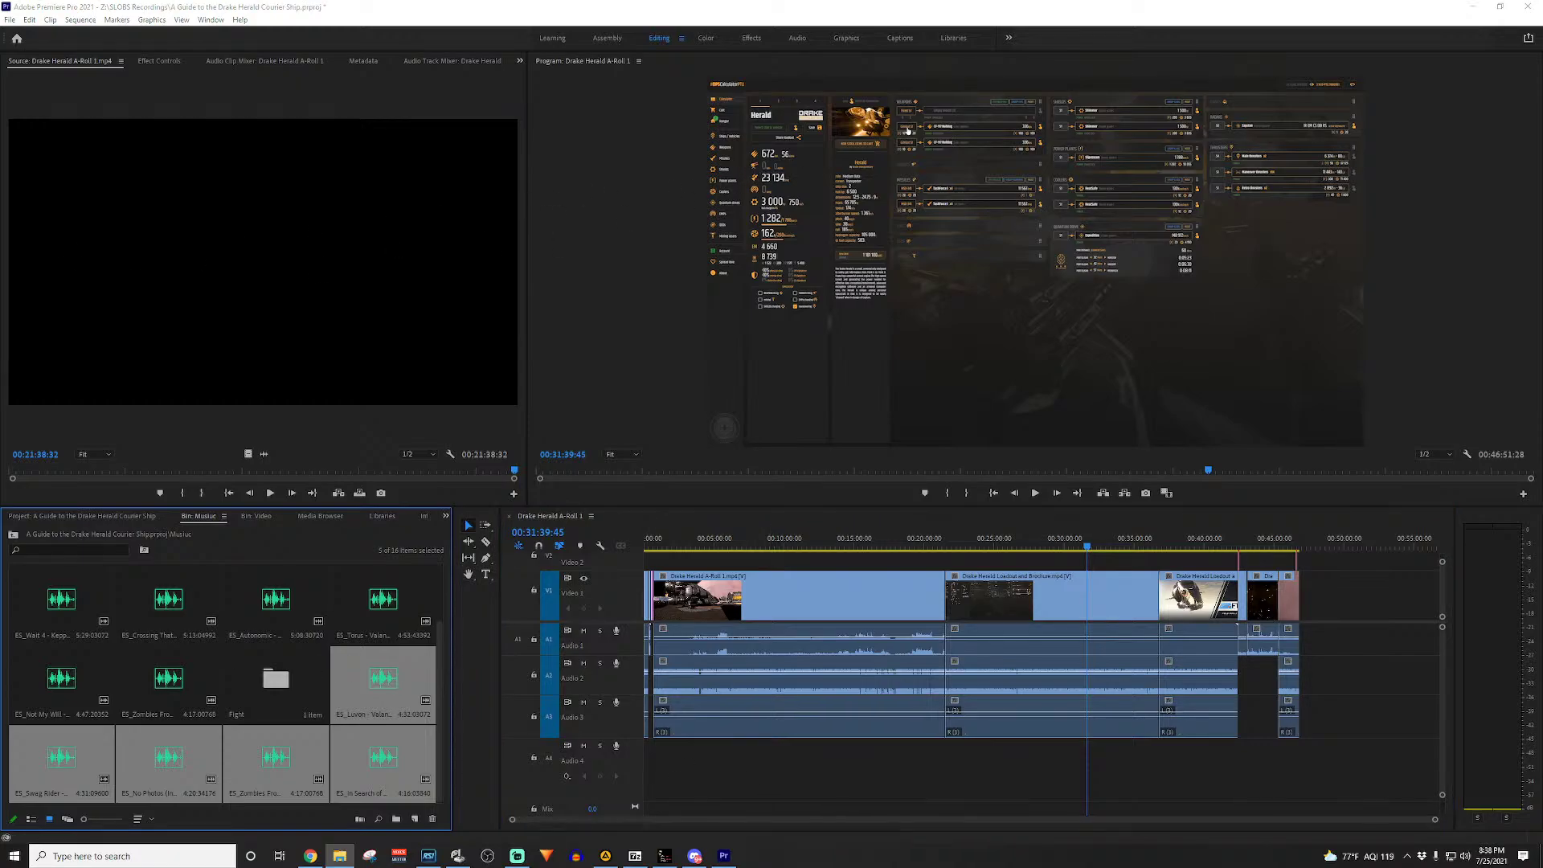
Step: Show the Music folder in File Explorer, look over its tracks from the start of the list, and move the window aside
drag(0, 273, 854, 197)
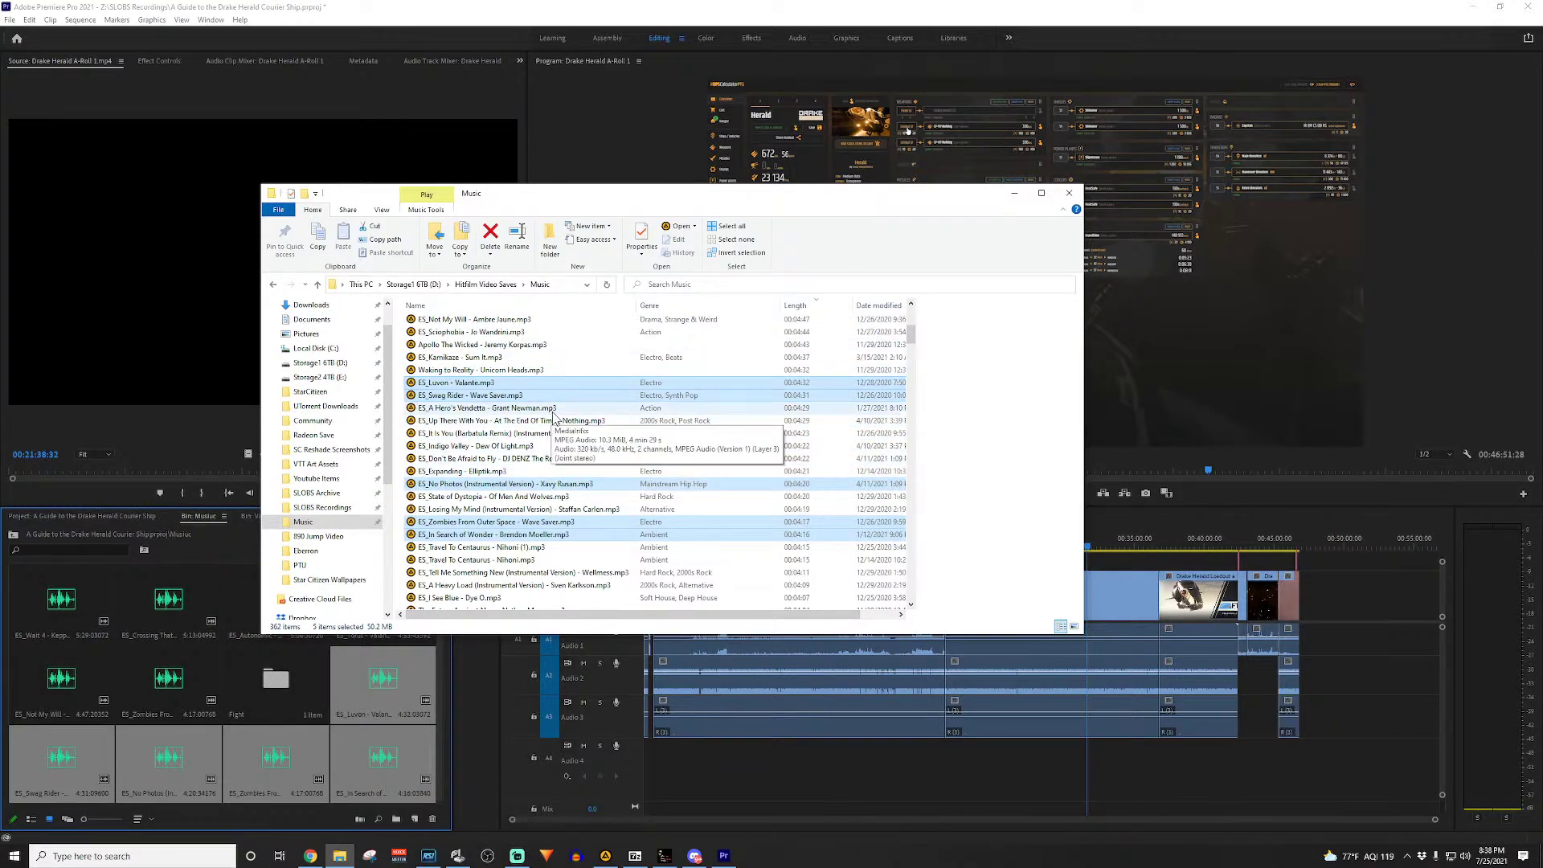
scroll(634, 518, up, 7)
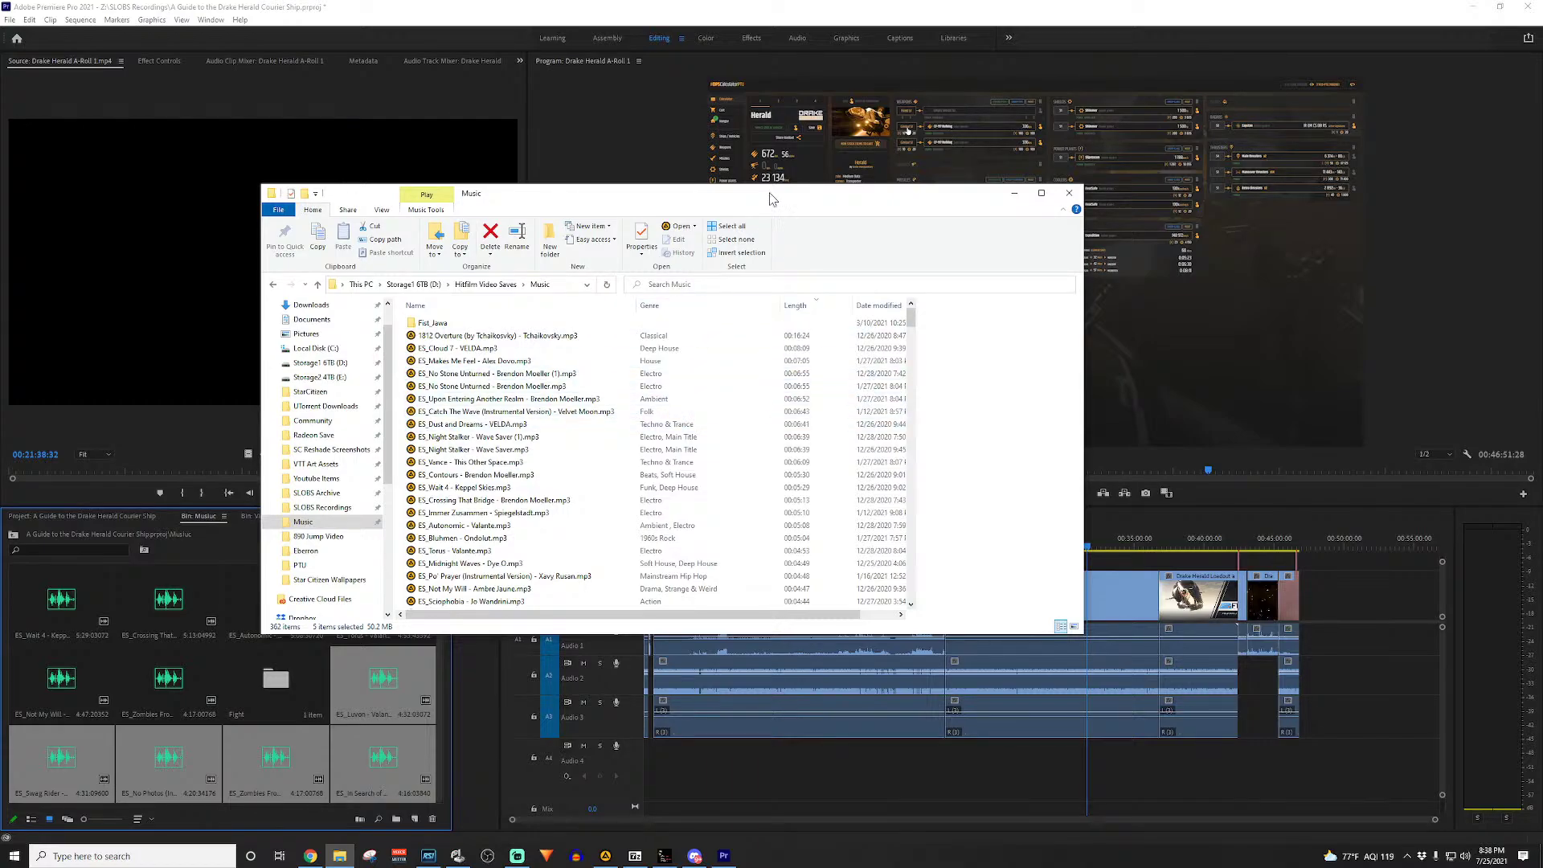
drag(776, 201, 0, 201)
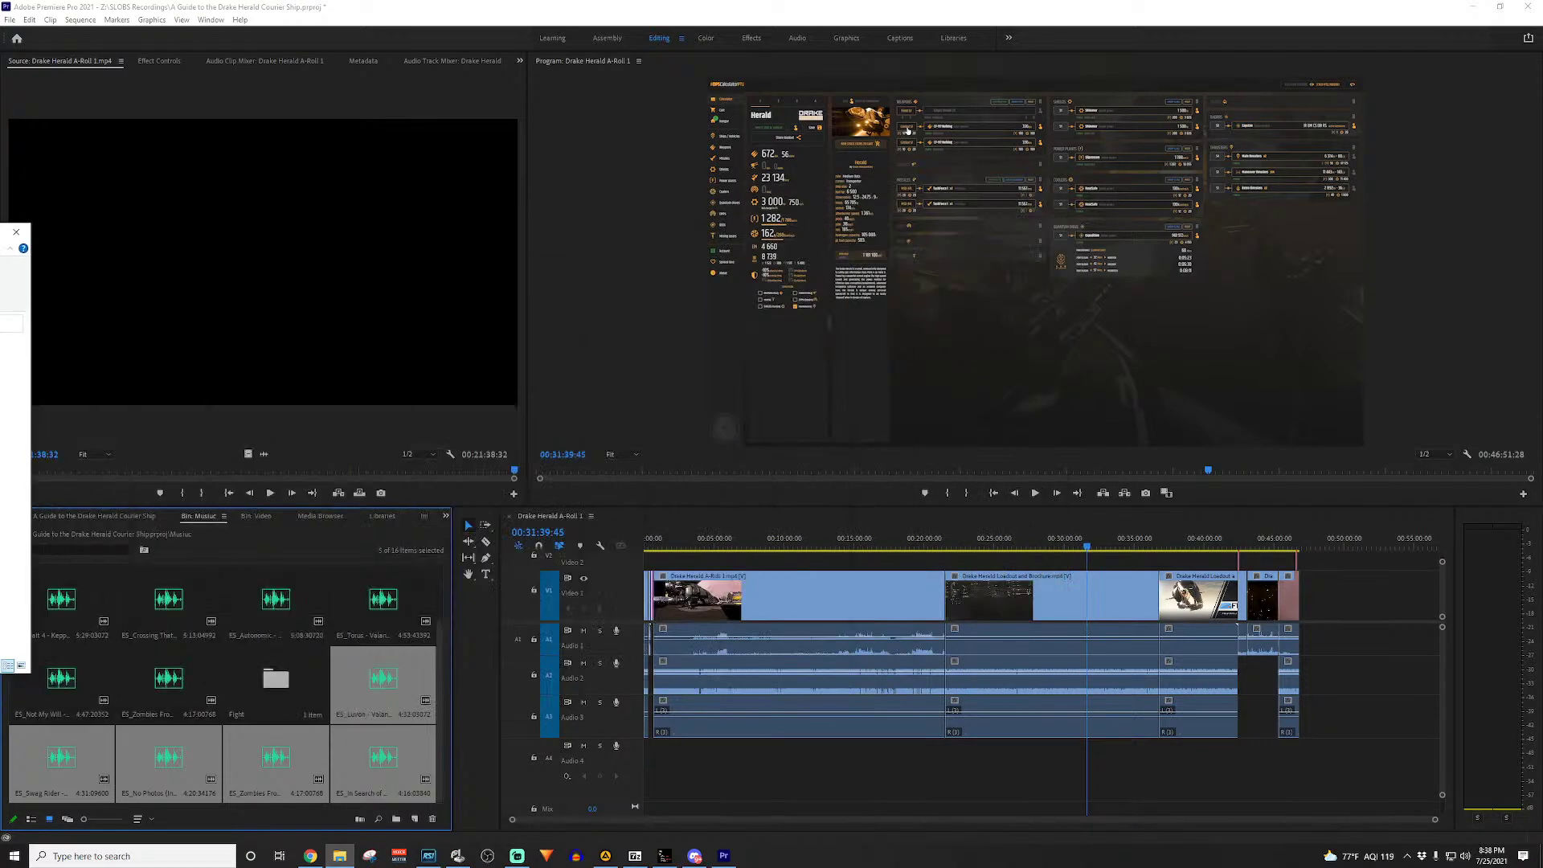
Step: Switch to Epidemic Sound in the browser and look through the featured music recommendations and categories
key(alt+Tab)
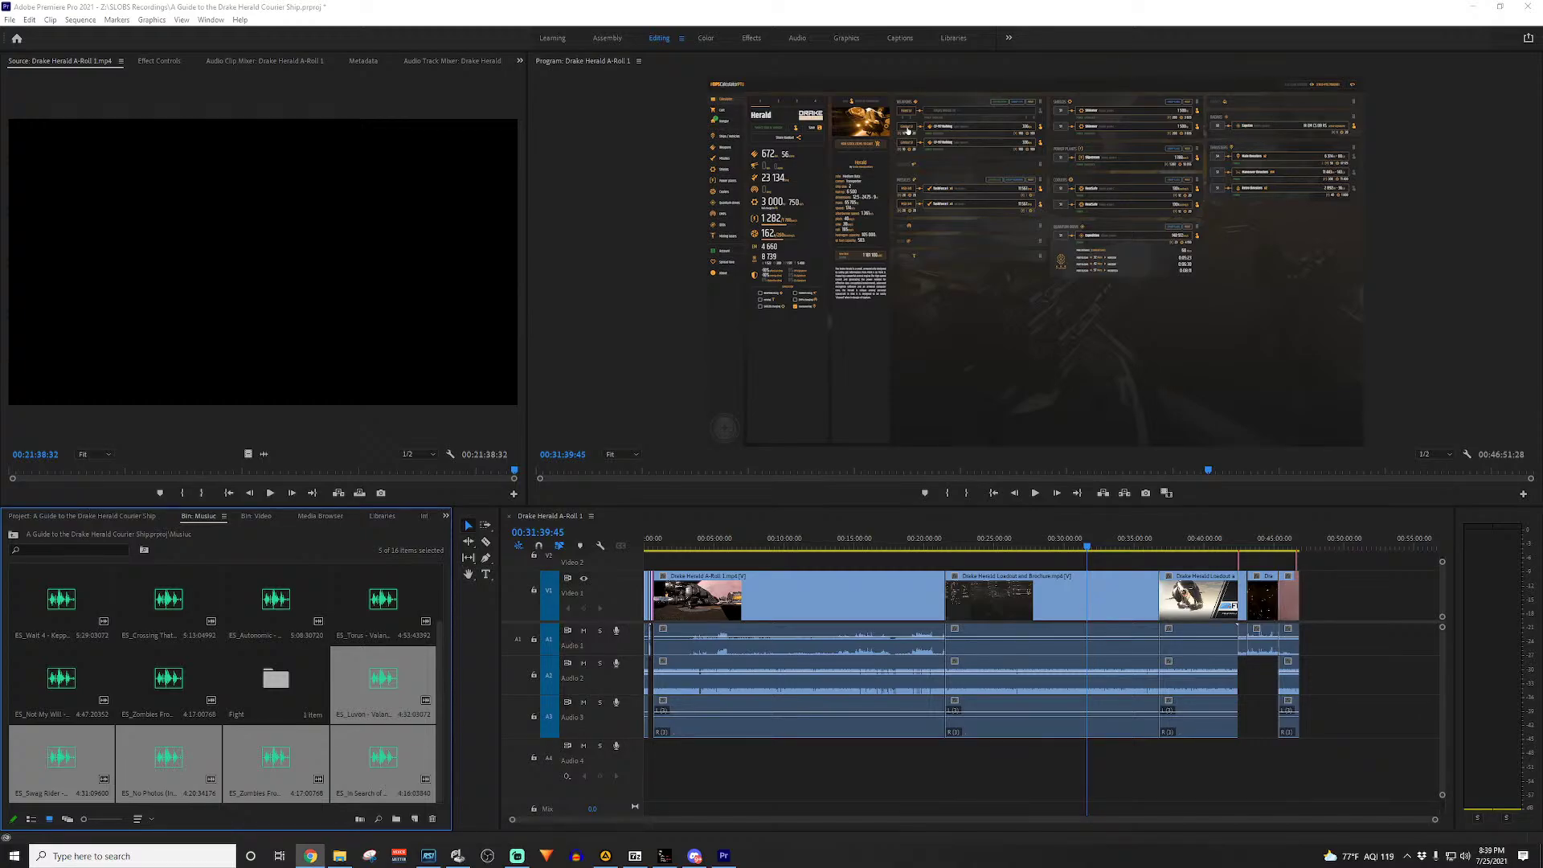
drag(0, 10, 692, 0)
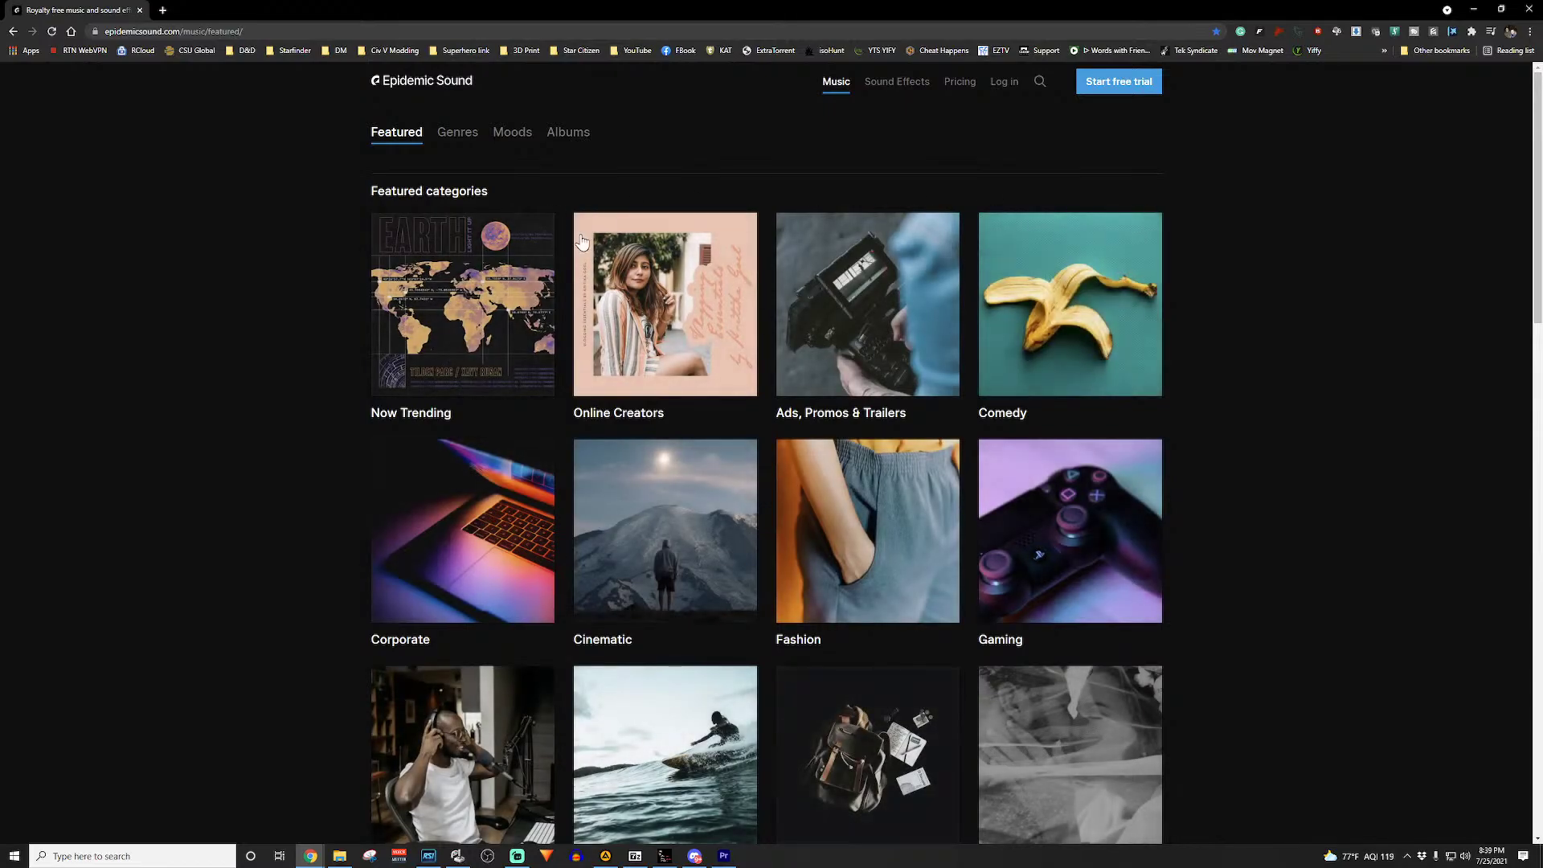
drag(952, 6, 0, 72)
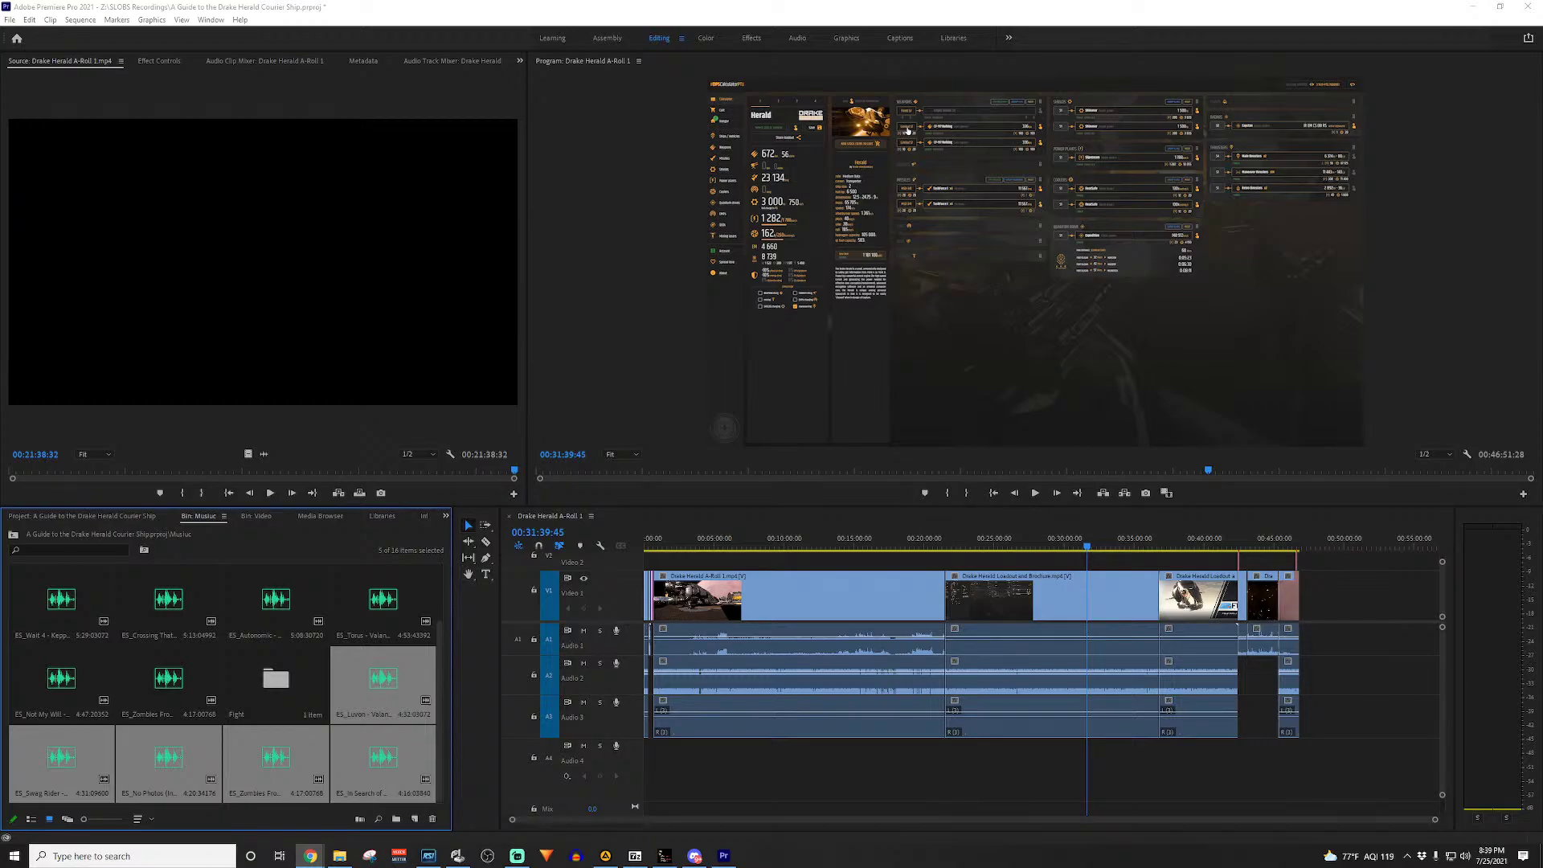
drag(1542, 715, 736, 0)
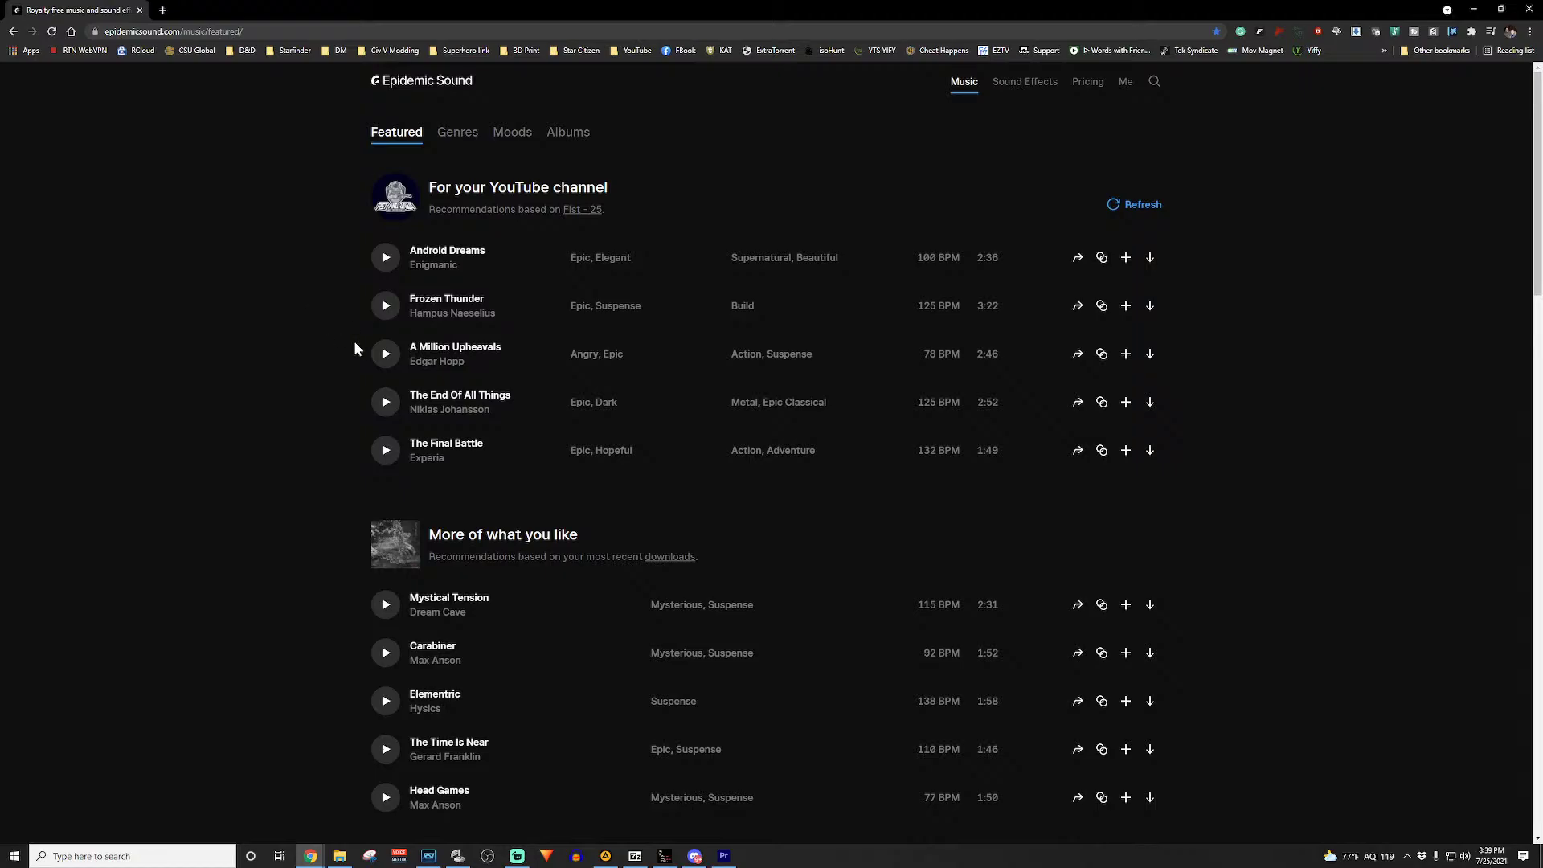
scroll(386, 353, down, 9)
scroll(372, 442, down, 10)
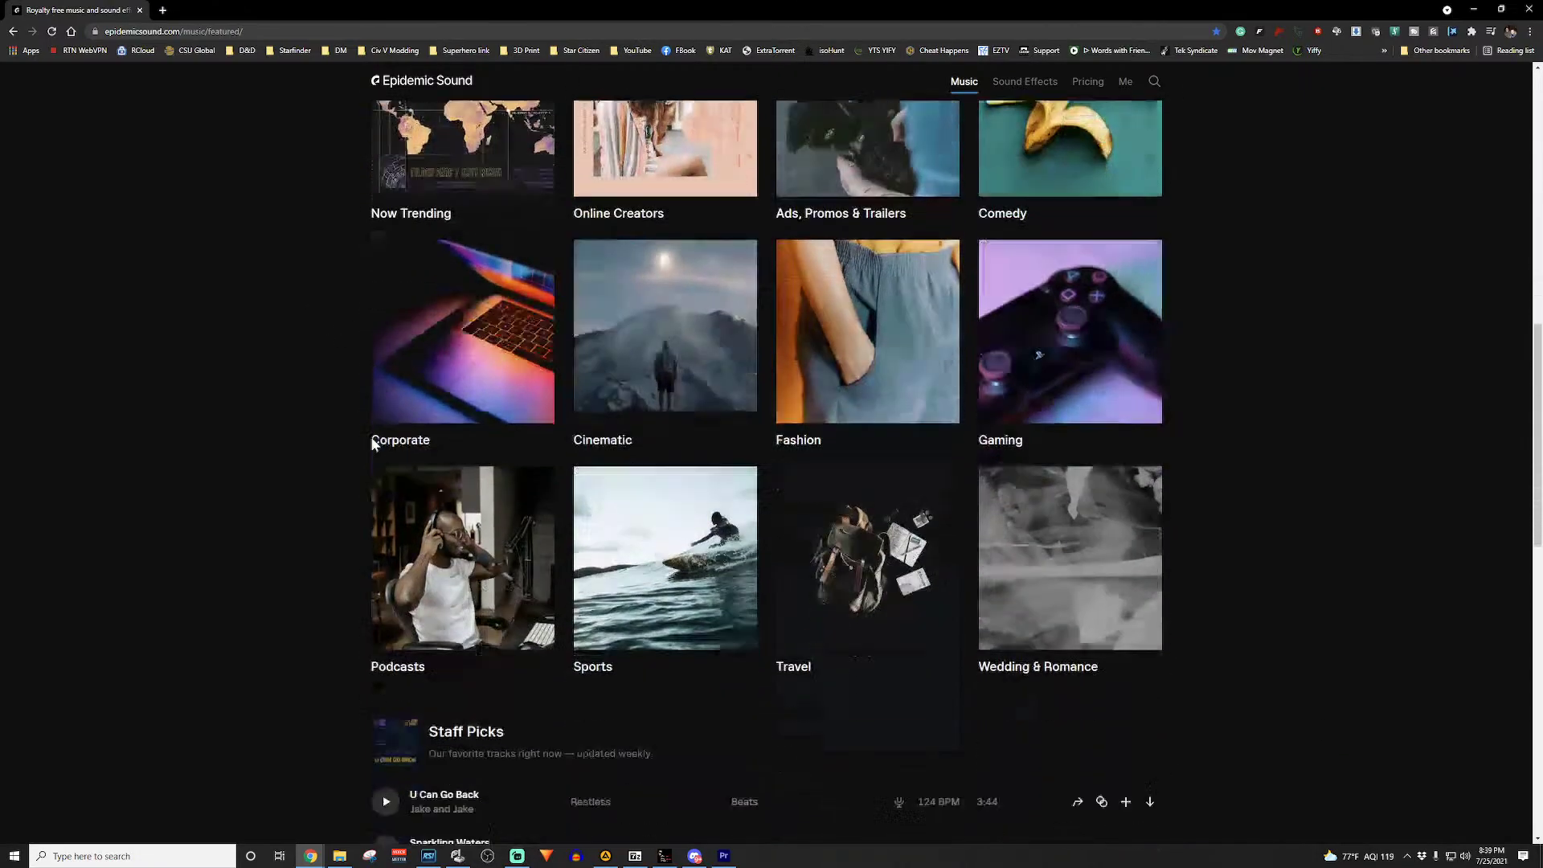
scroll(464, 499, up, 5)
scroll(462, 494, up, 13)
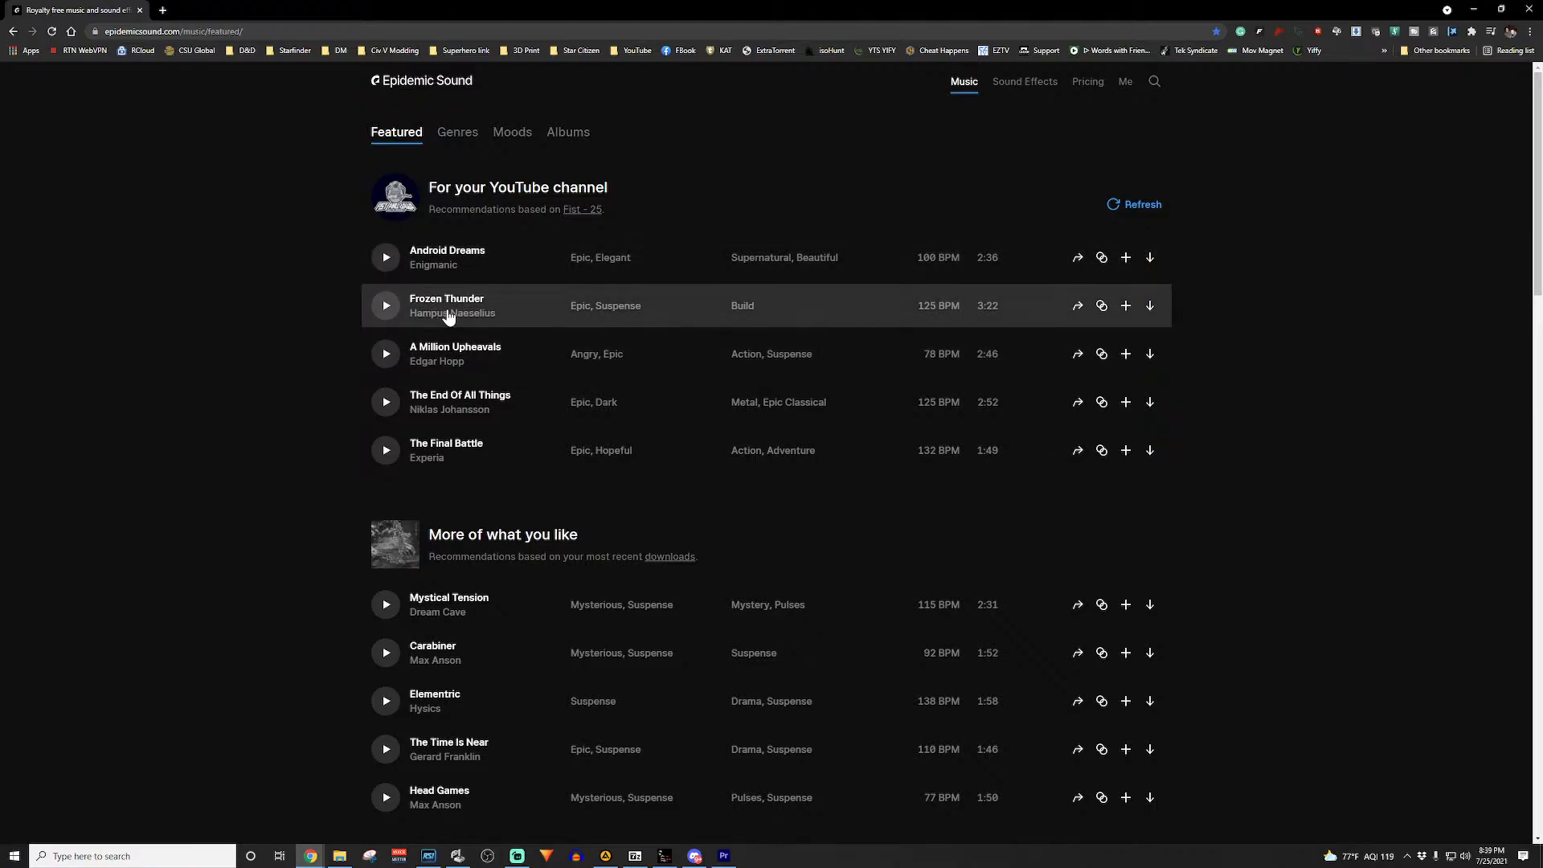
Step: Preview the track Frozen Thunder at several points through its length with the volume raised, pause it, and dismiss the rating survey
click(387, 306)
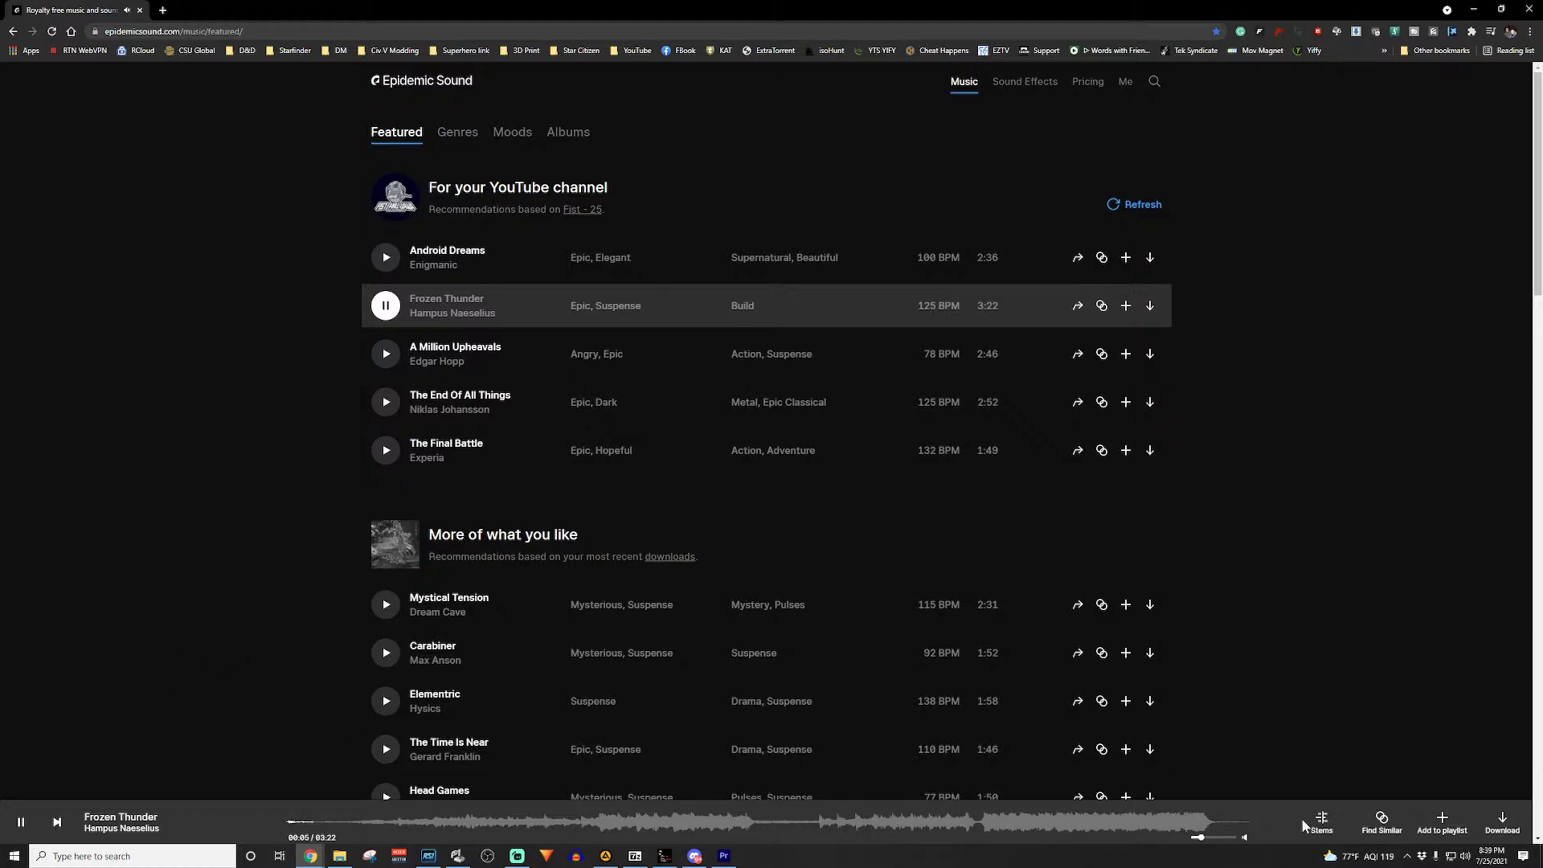
drag(1199, 838, 1220, 840)
click(424, 823)
click(603, 821)
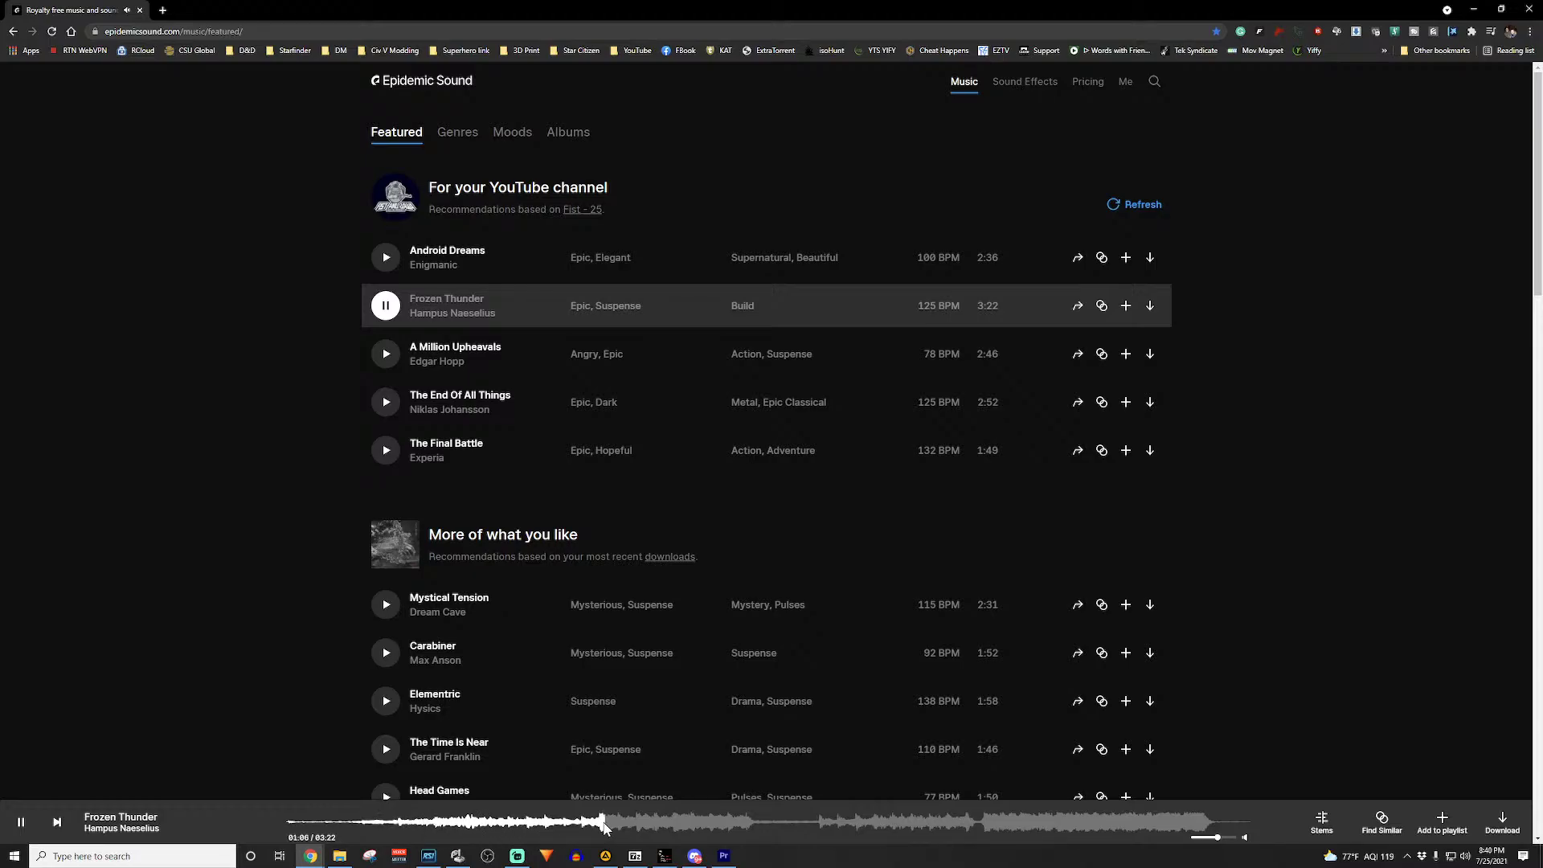
click(707, 821)
click(862, 821)
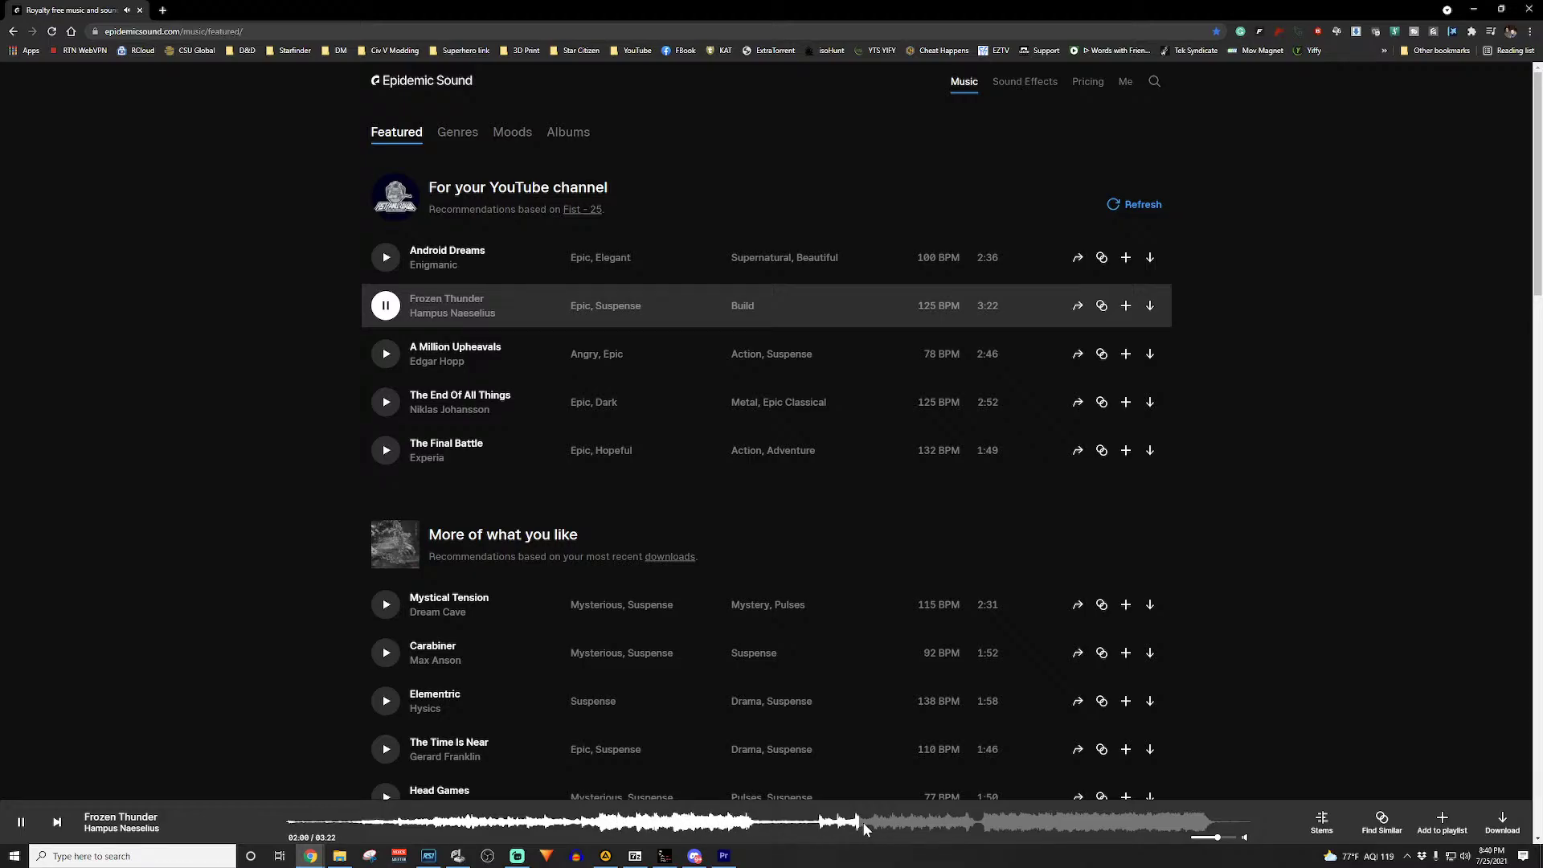
click(982, 821)
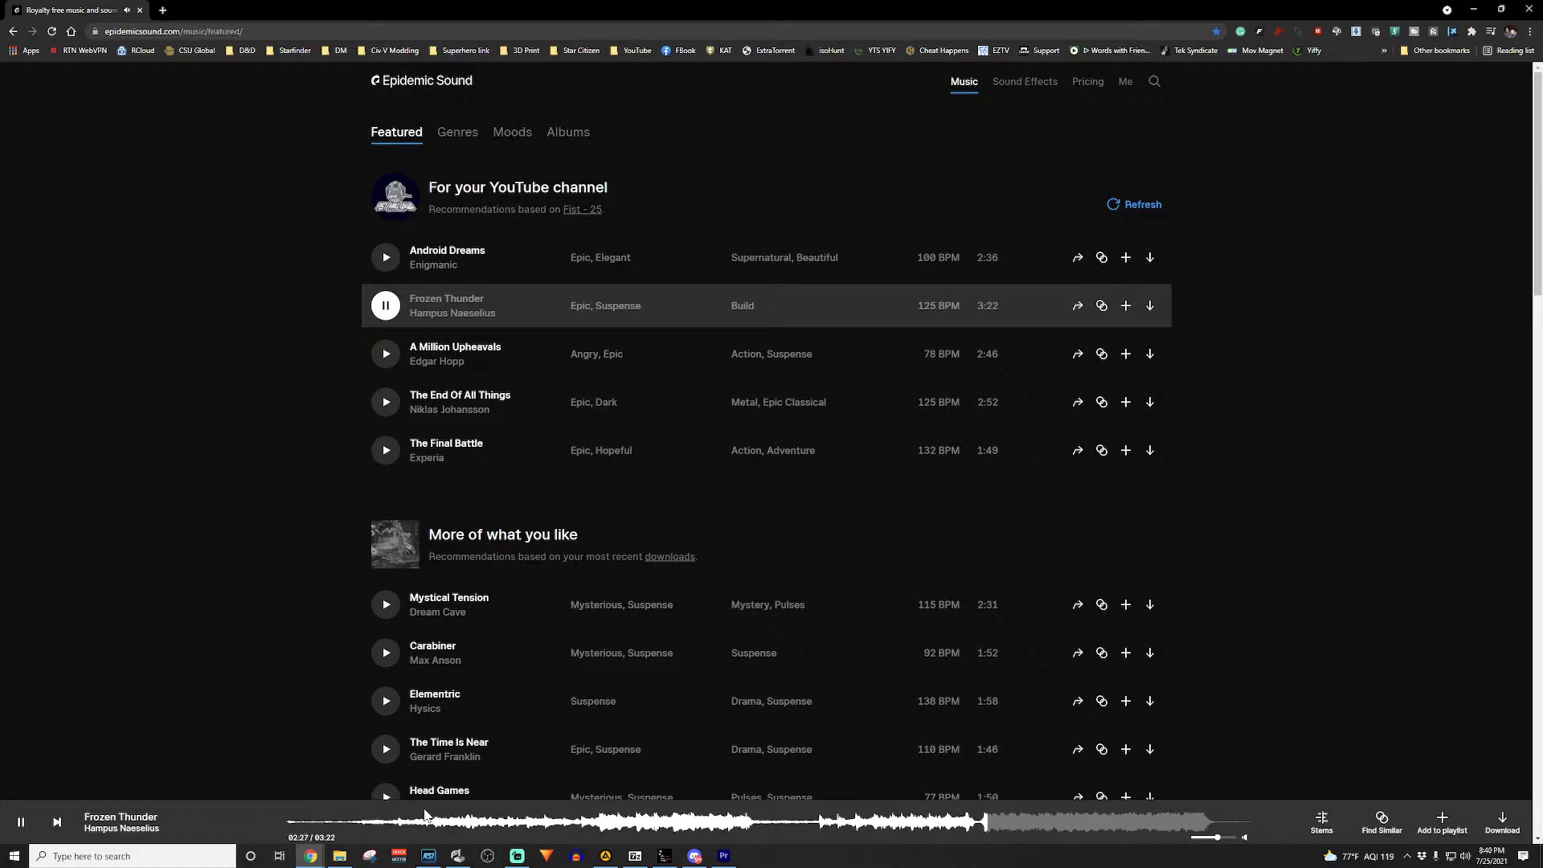
click(21, 821)
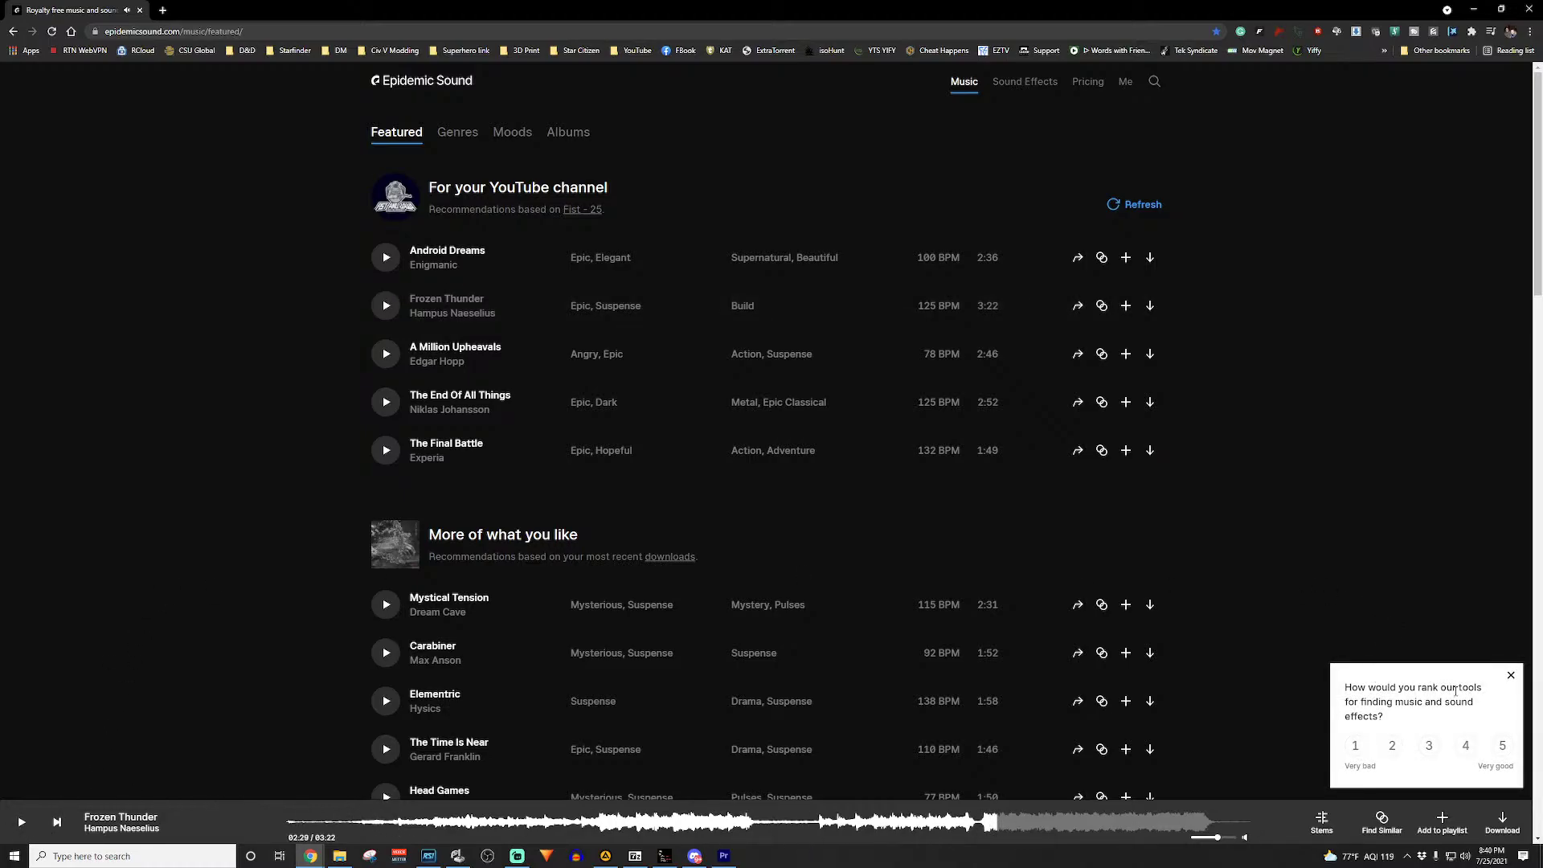
click(1510, 674)
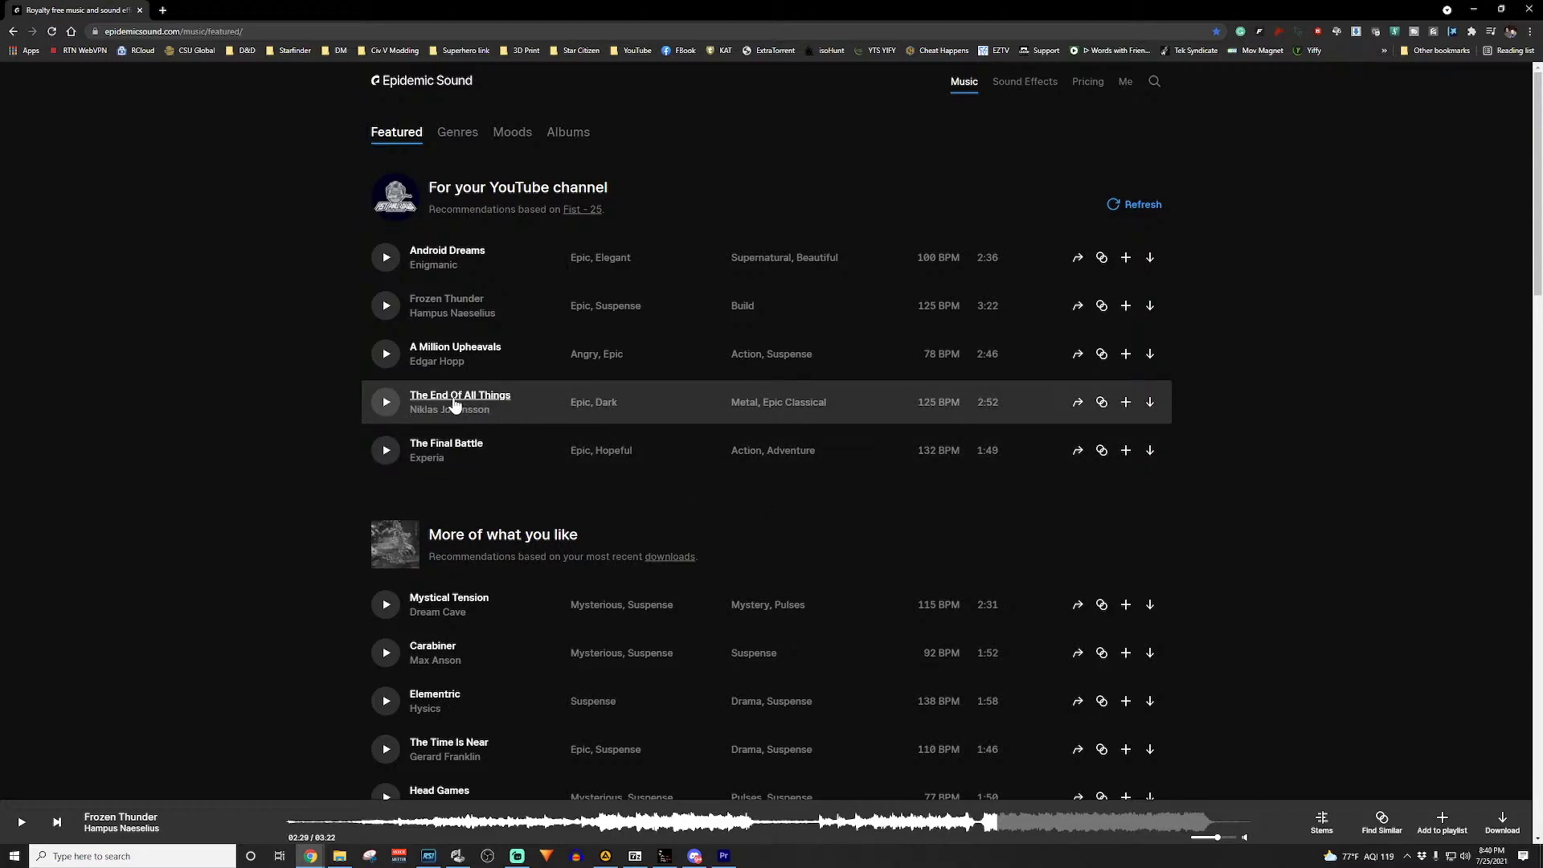
Step: Preview the track The End Of All Things at several points with the volume lowered, and pause it
click(386, 404)
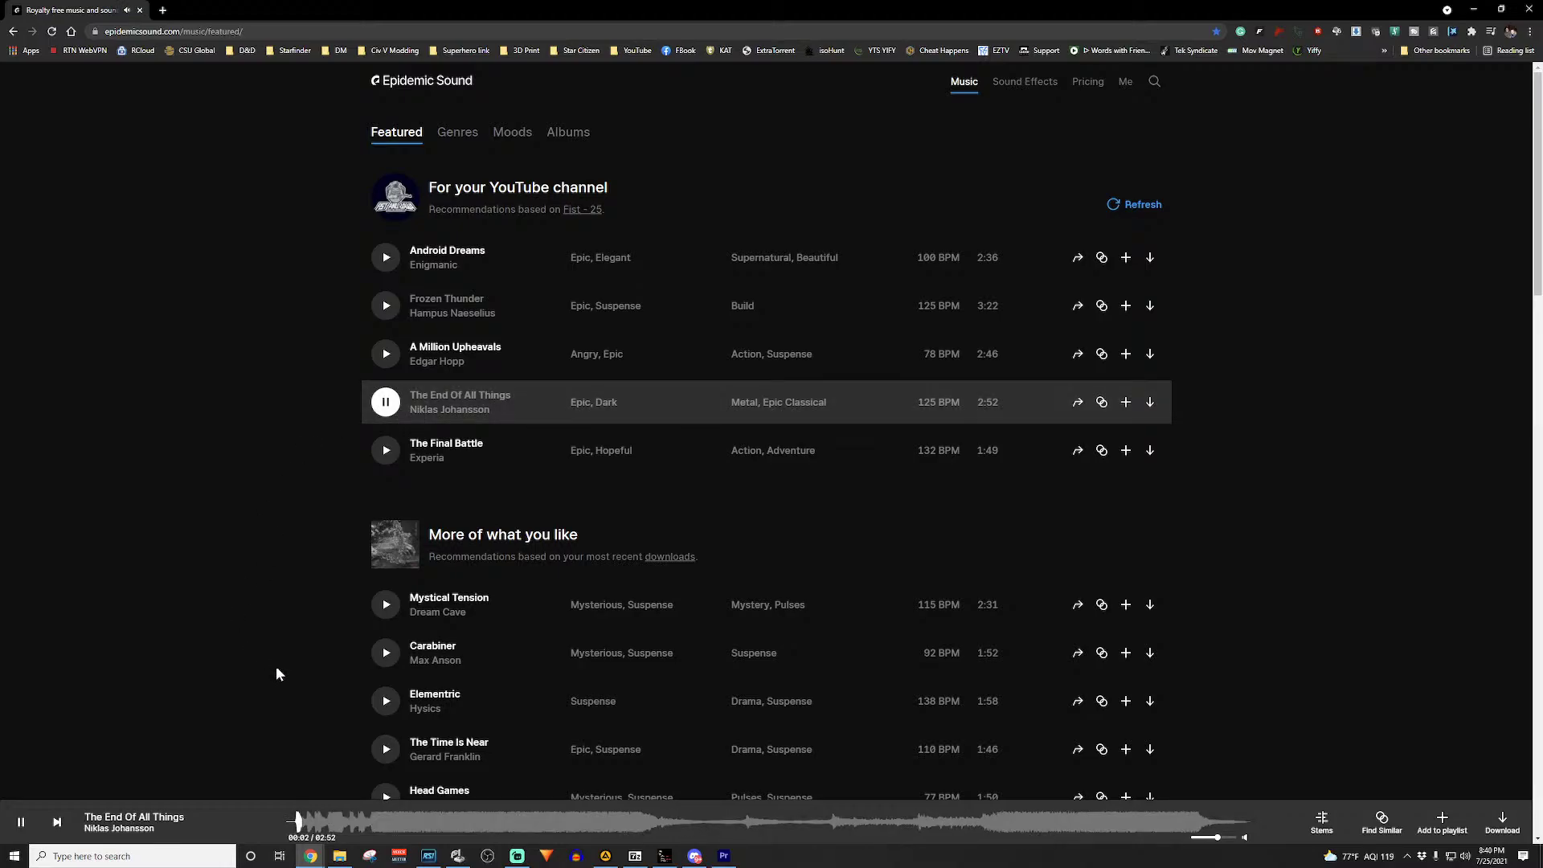
drag(1216, 838, 1209, 840)
click(384, 828)
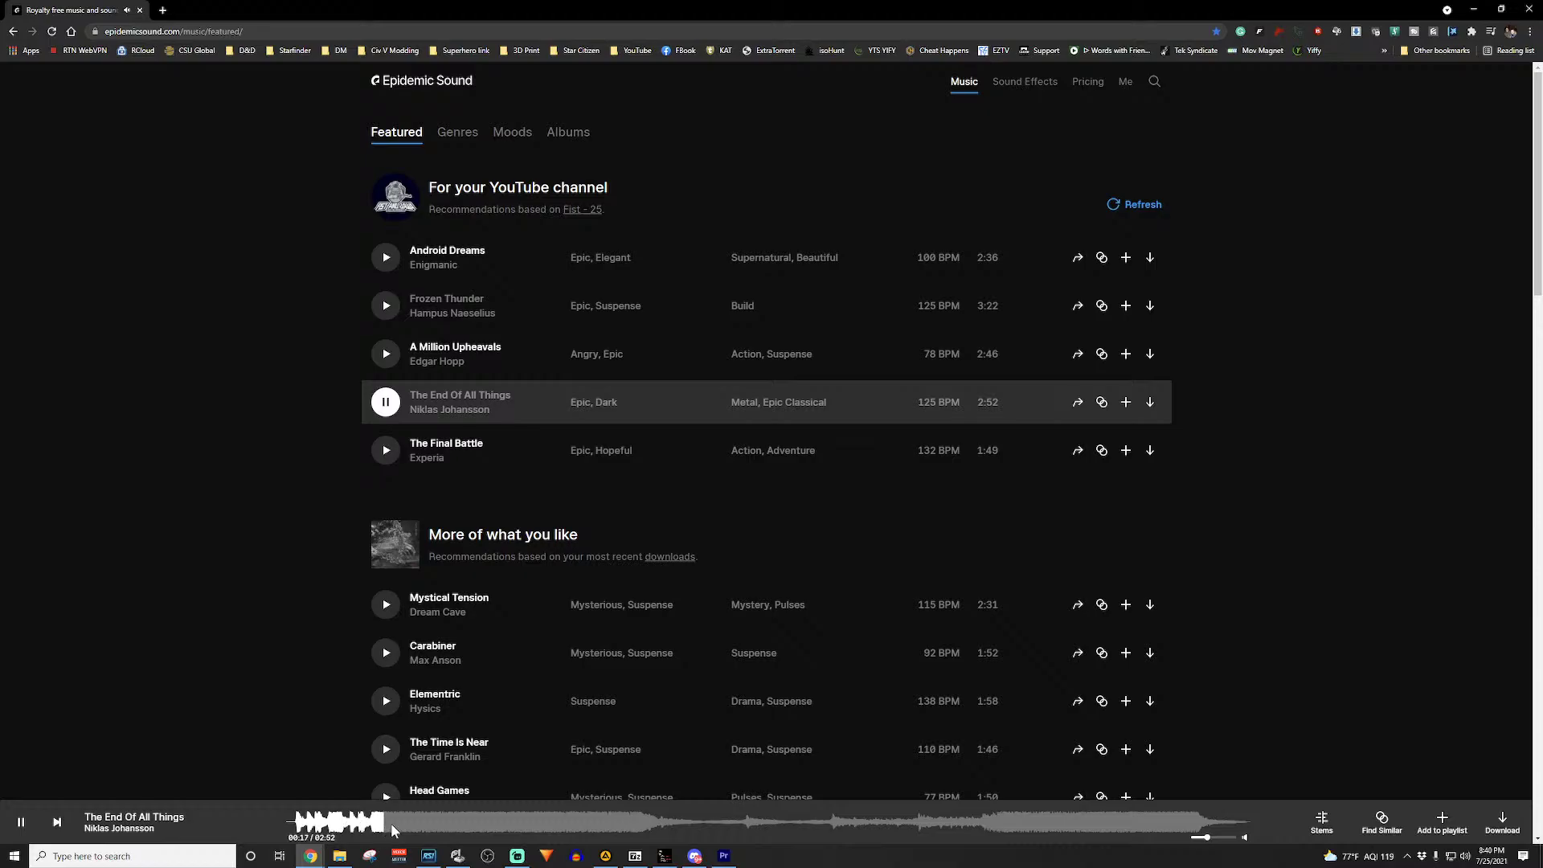
click(527, 825)
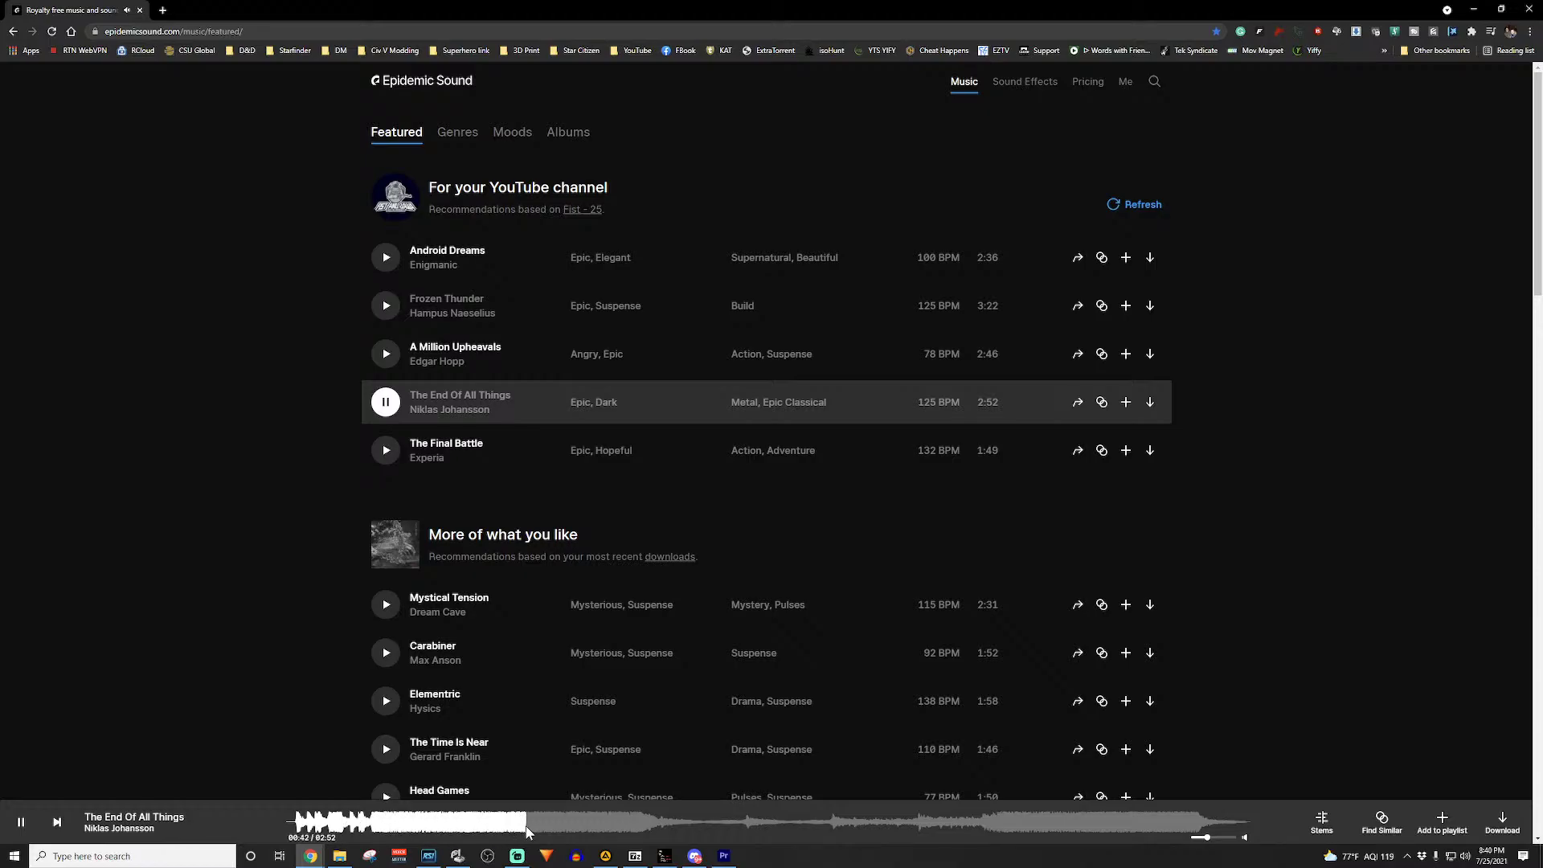
click(22, 823)
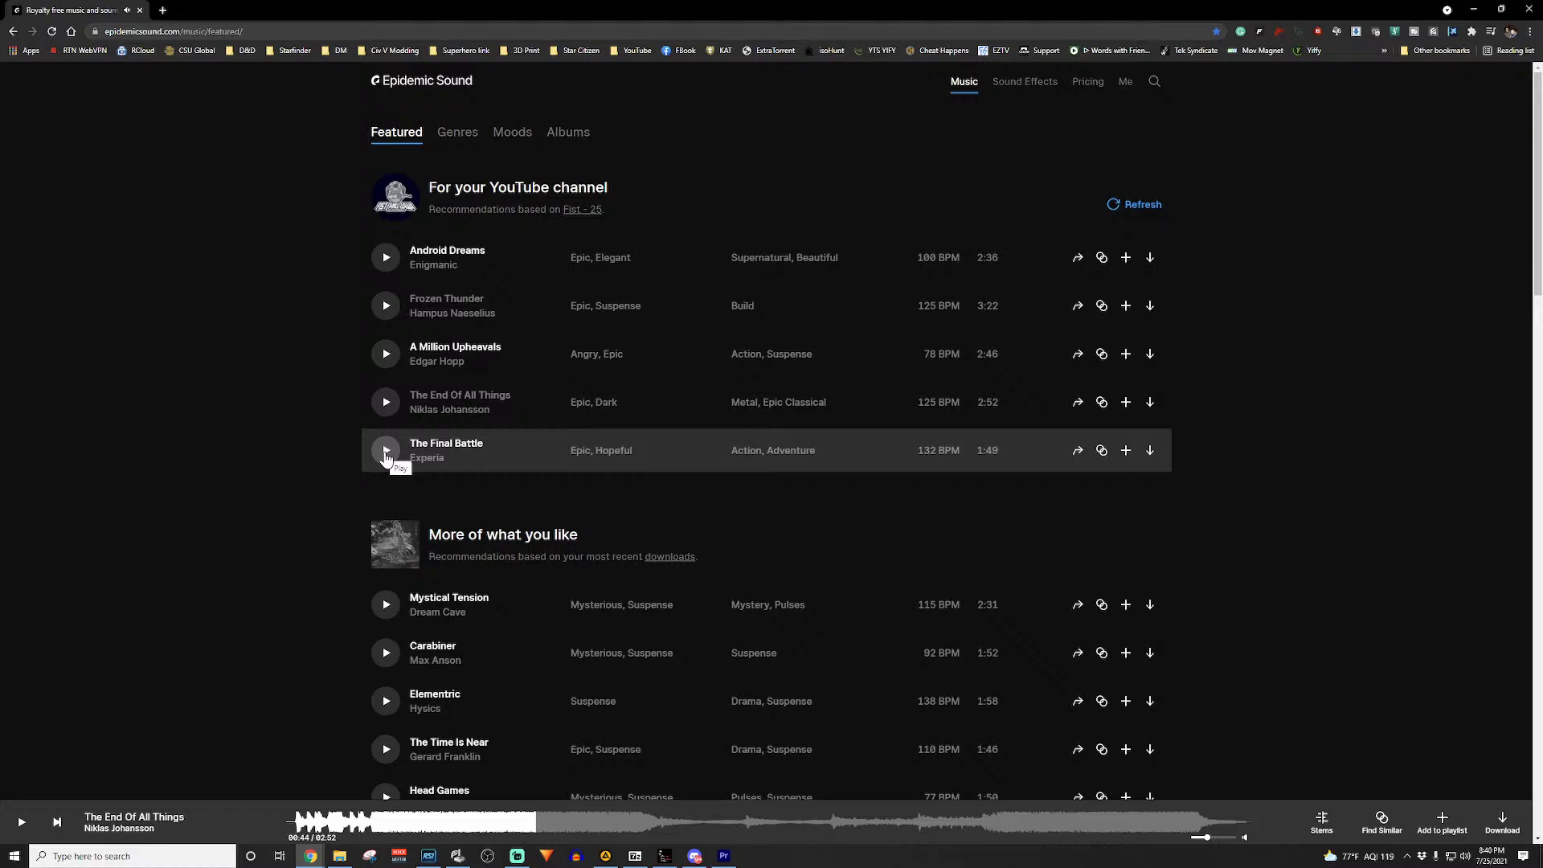
Step: Preview The Final Battle and A Million Upheavals, skipping ahead in each track before pausing it
click(385, 455)
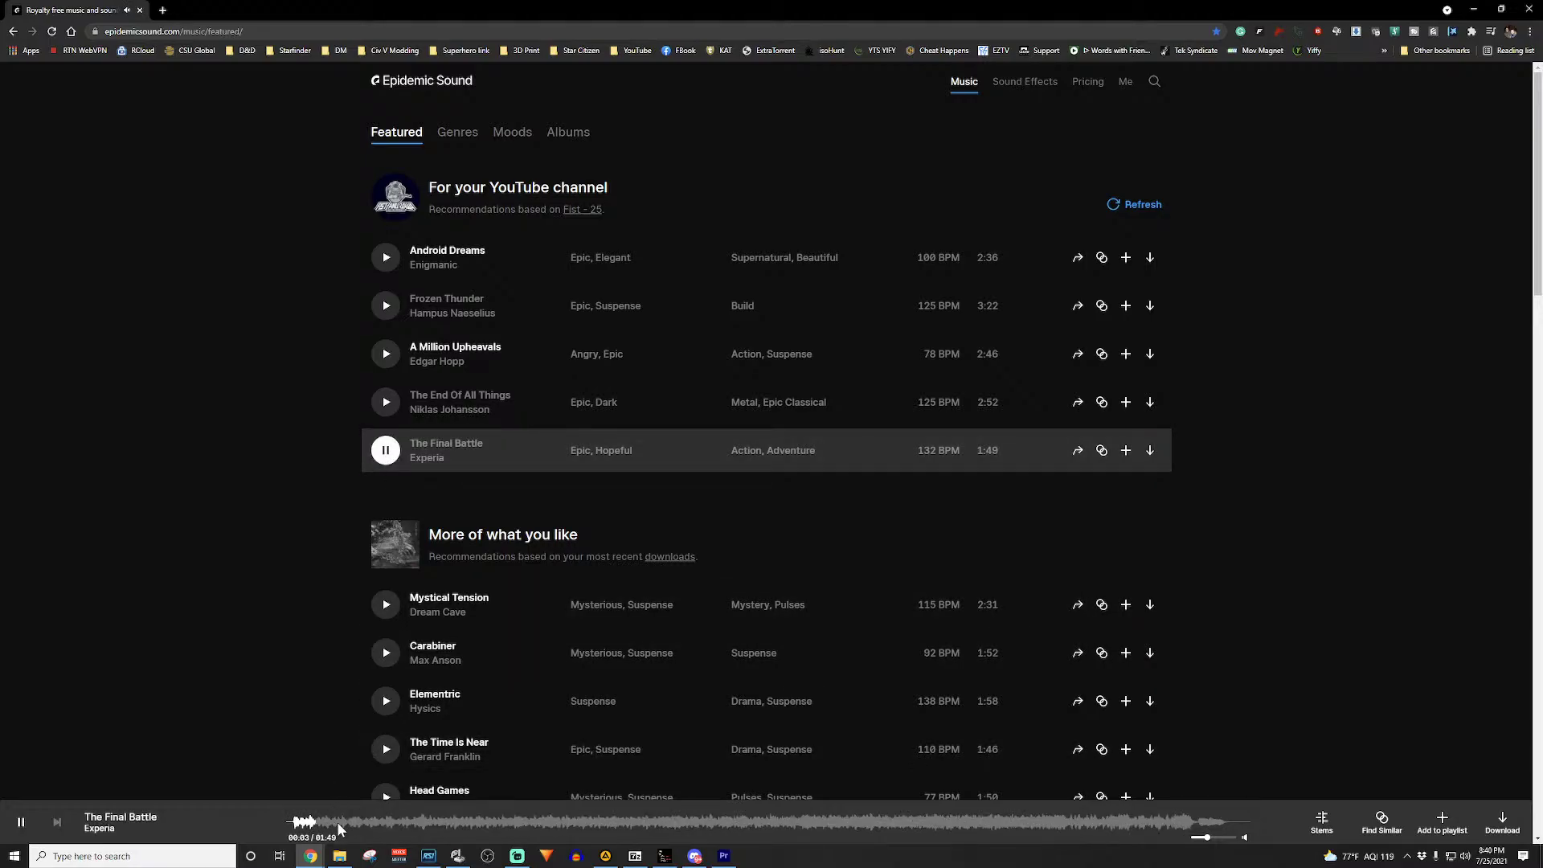
click(452, 822)
click(386, 450)
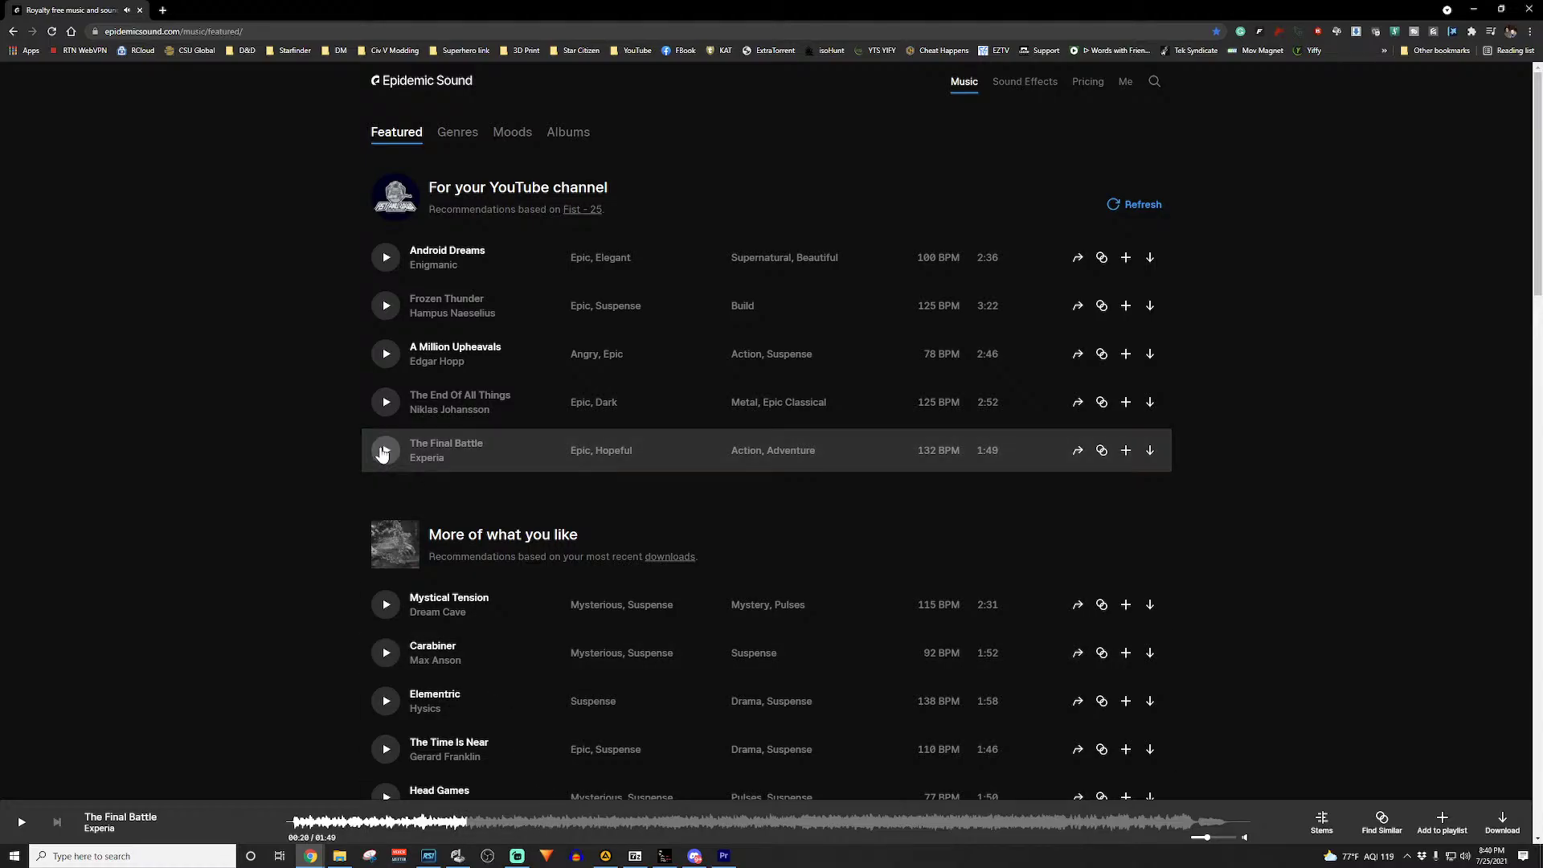
click(385, 356)
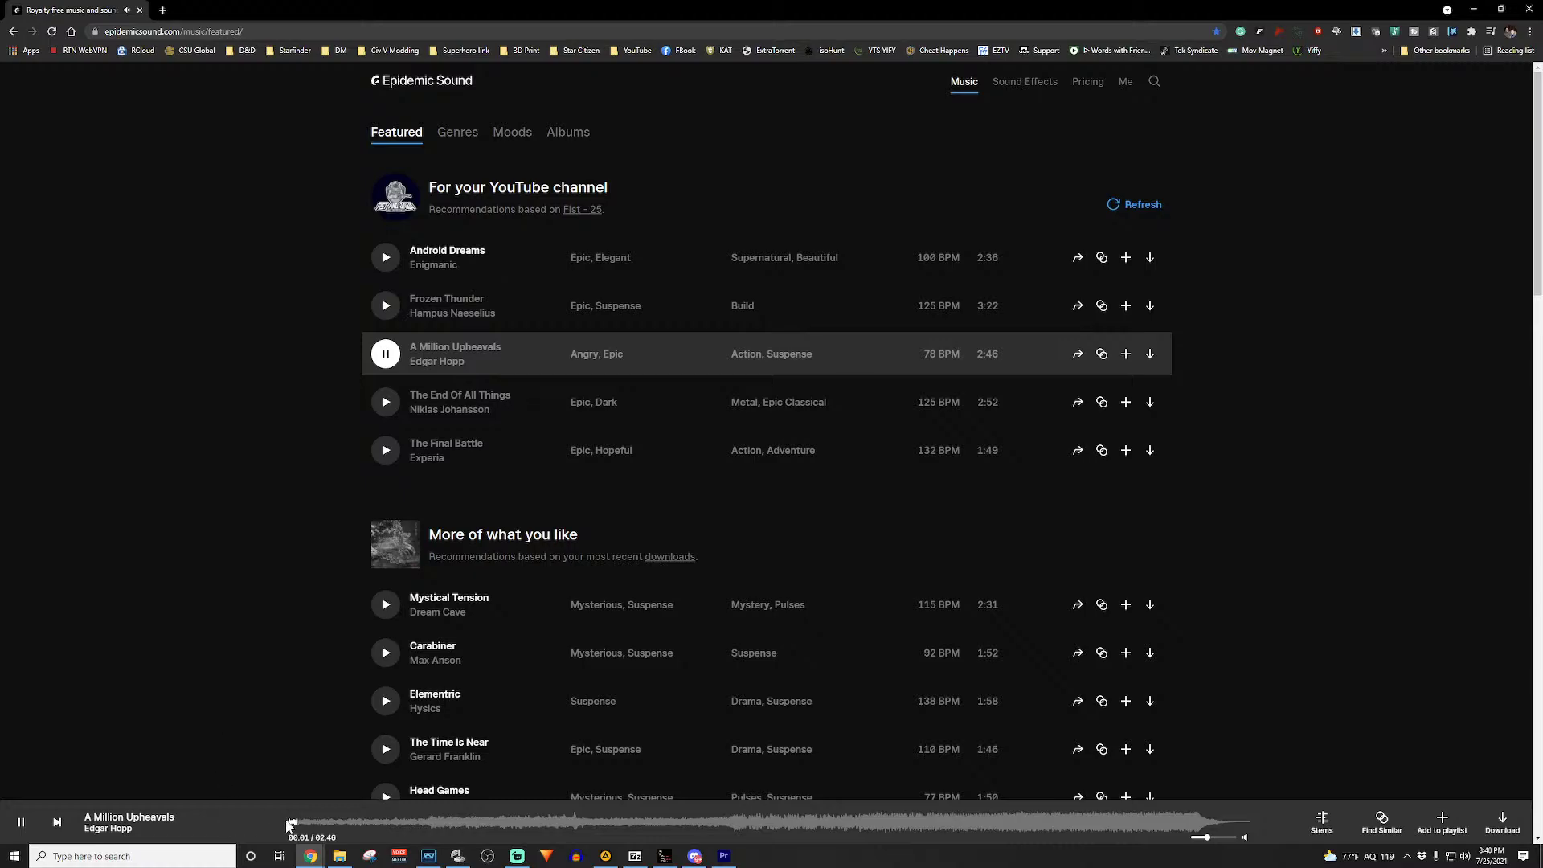
click(393, 823)
click(21, 821)
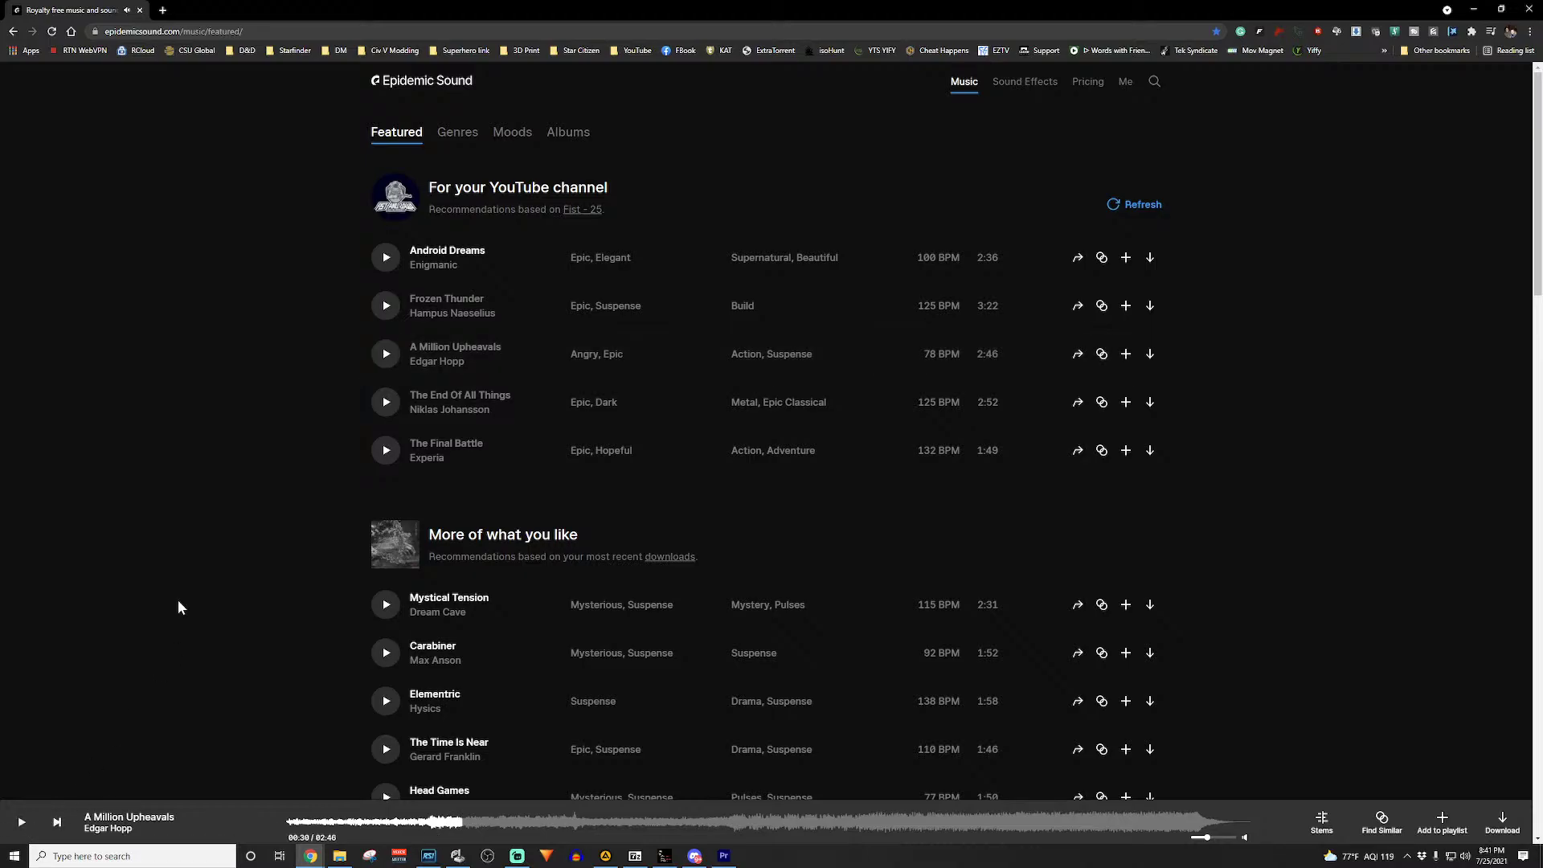
Step: Preview the track Android Dreams at successive points through its length, and pause it
click(386, 258)
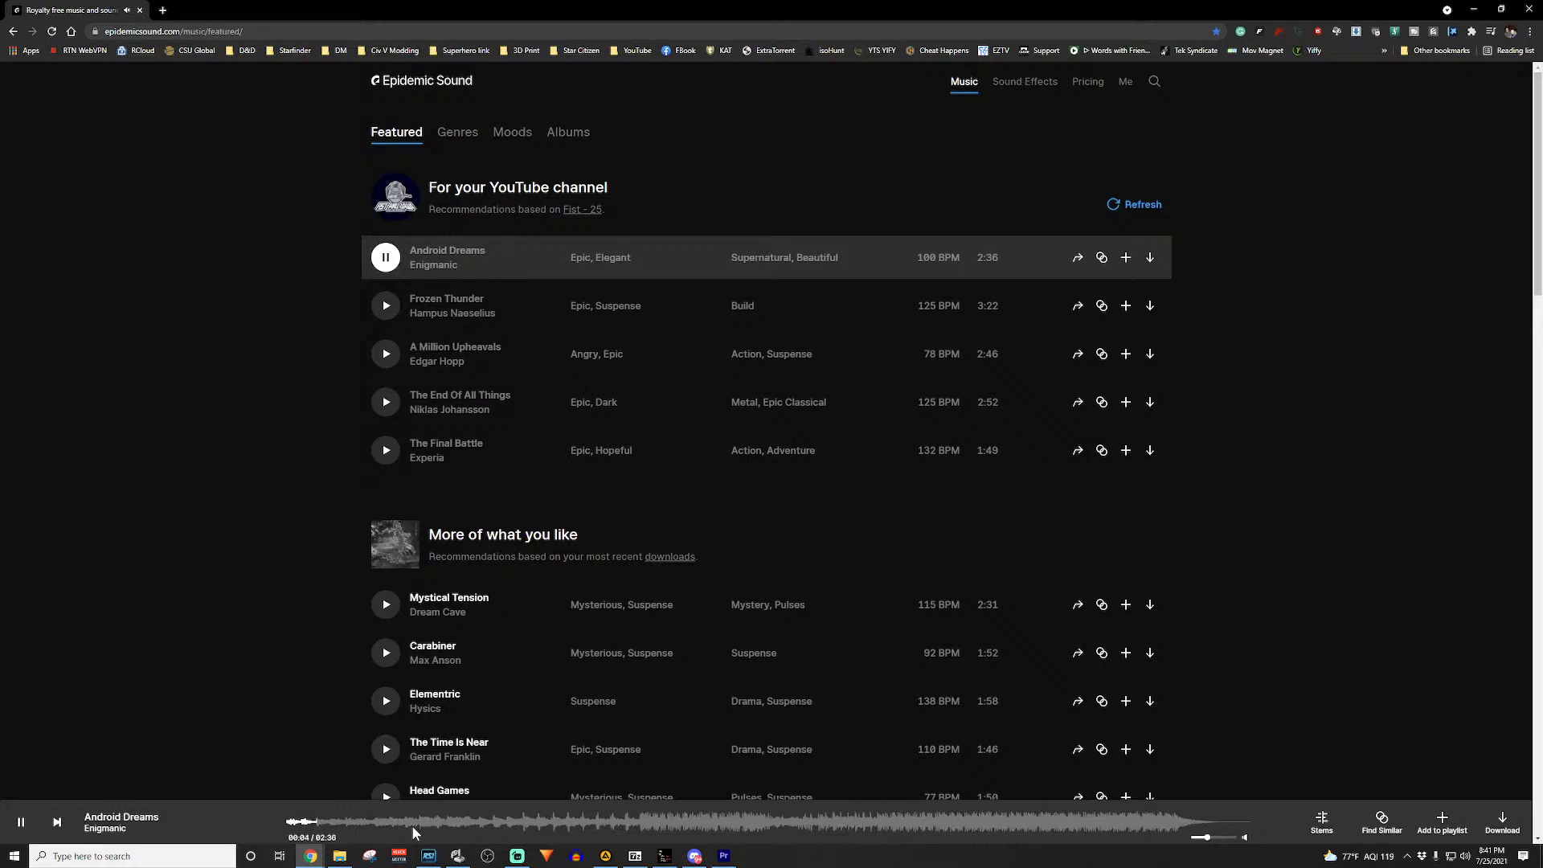
click(387, 823)
click(467, 822)
click(524, 824)
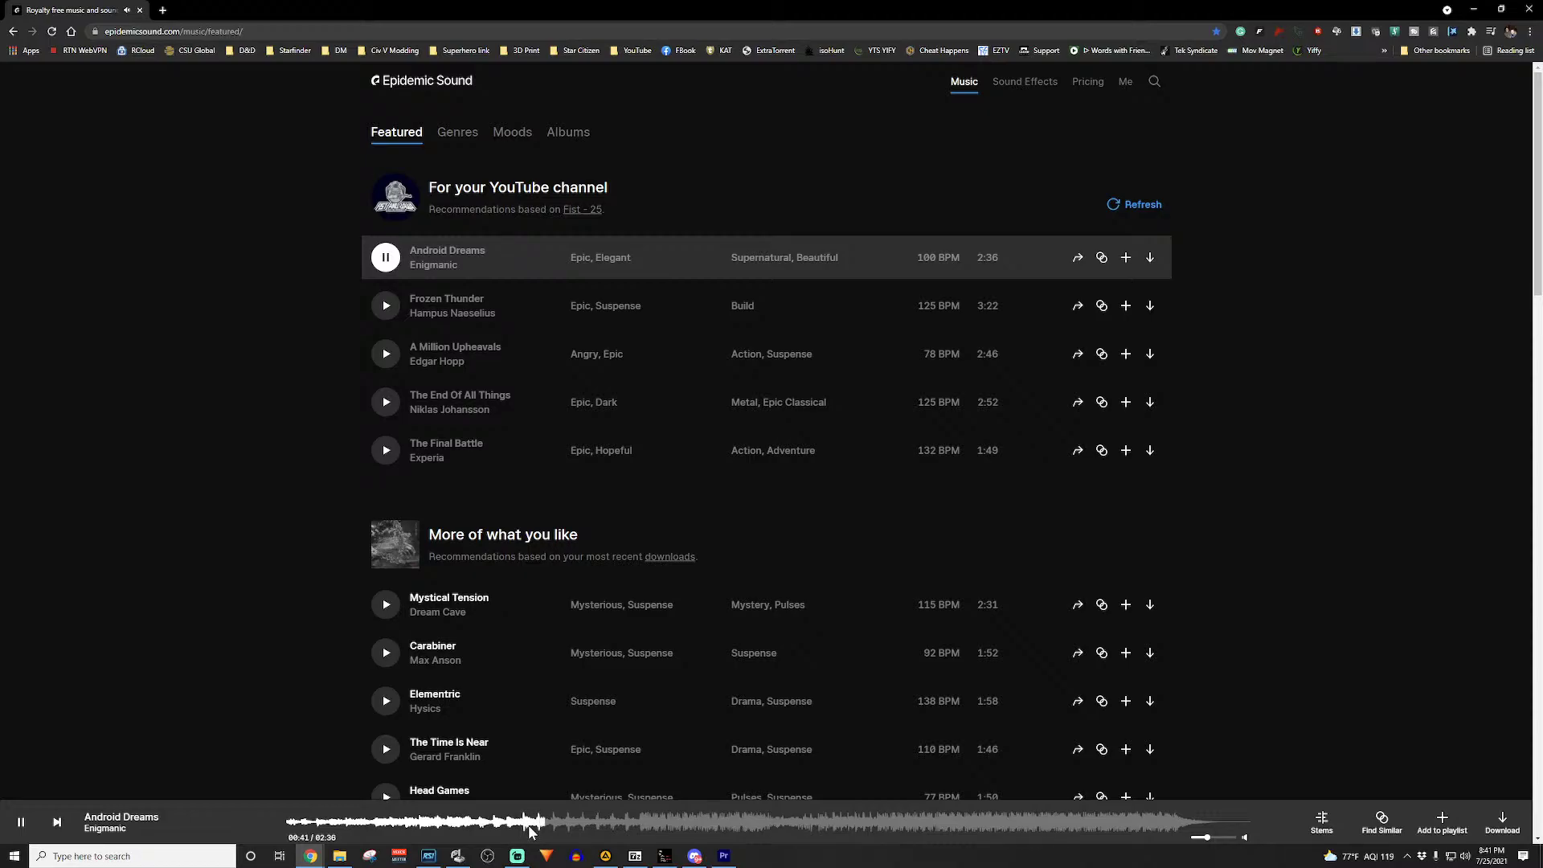
click(644, 827)
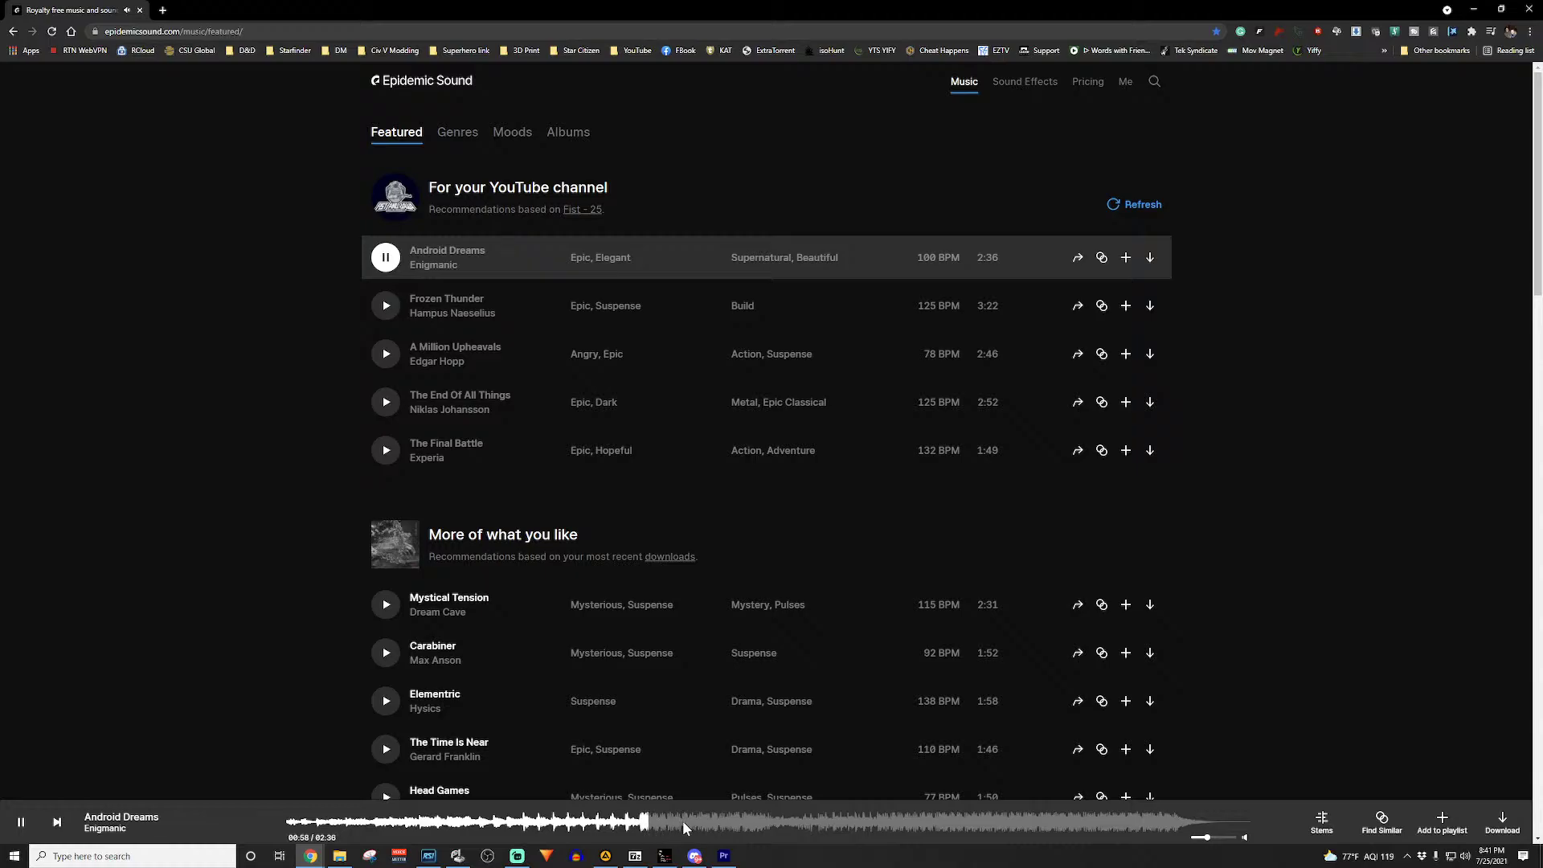
click(682, 823)
click(784, 818)
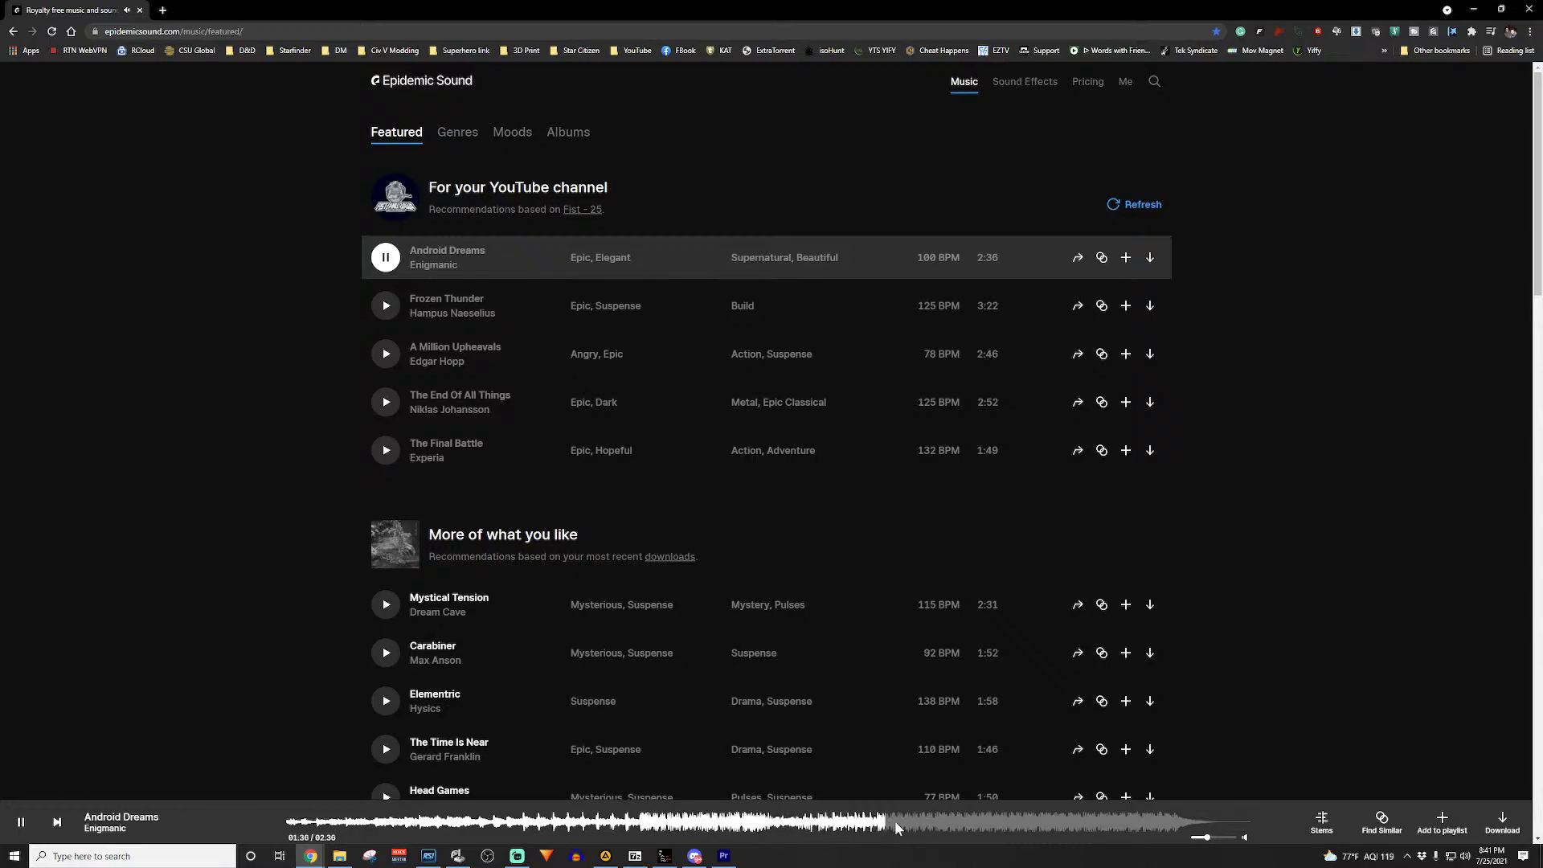
click(995, 819)
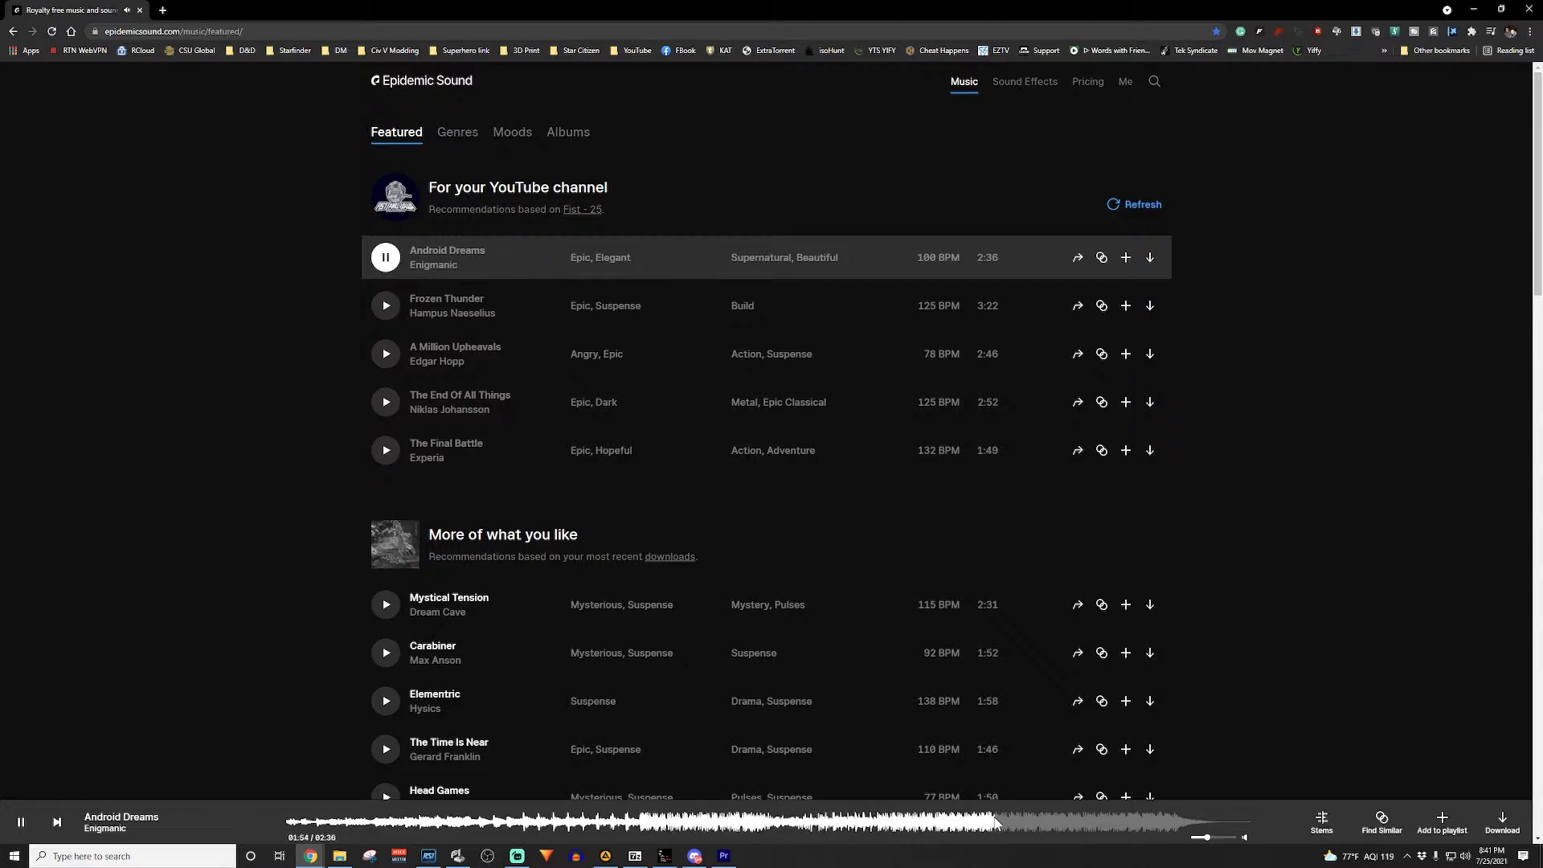
click(22, 823)
Step: Download the full mixes of Android Dreams, Frozen Thunder and The End Of All Things
click(1149, 257)
click(906, 513)
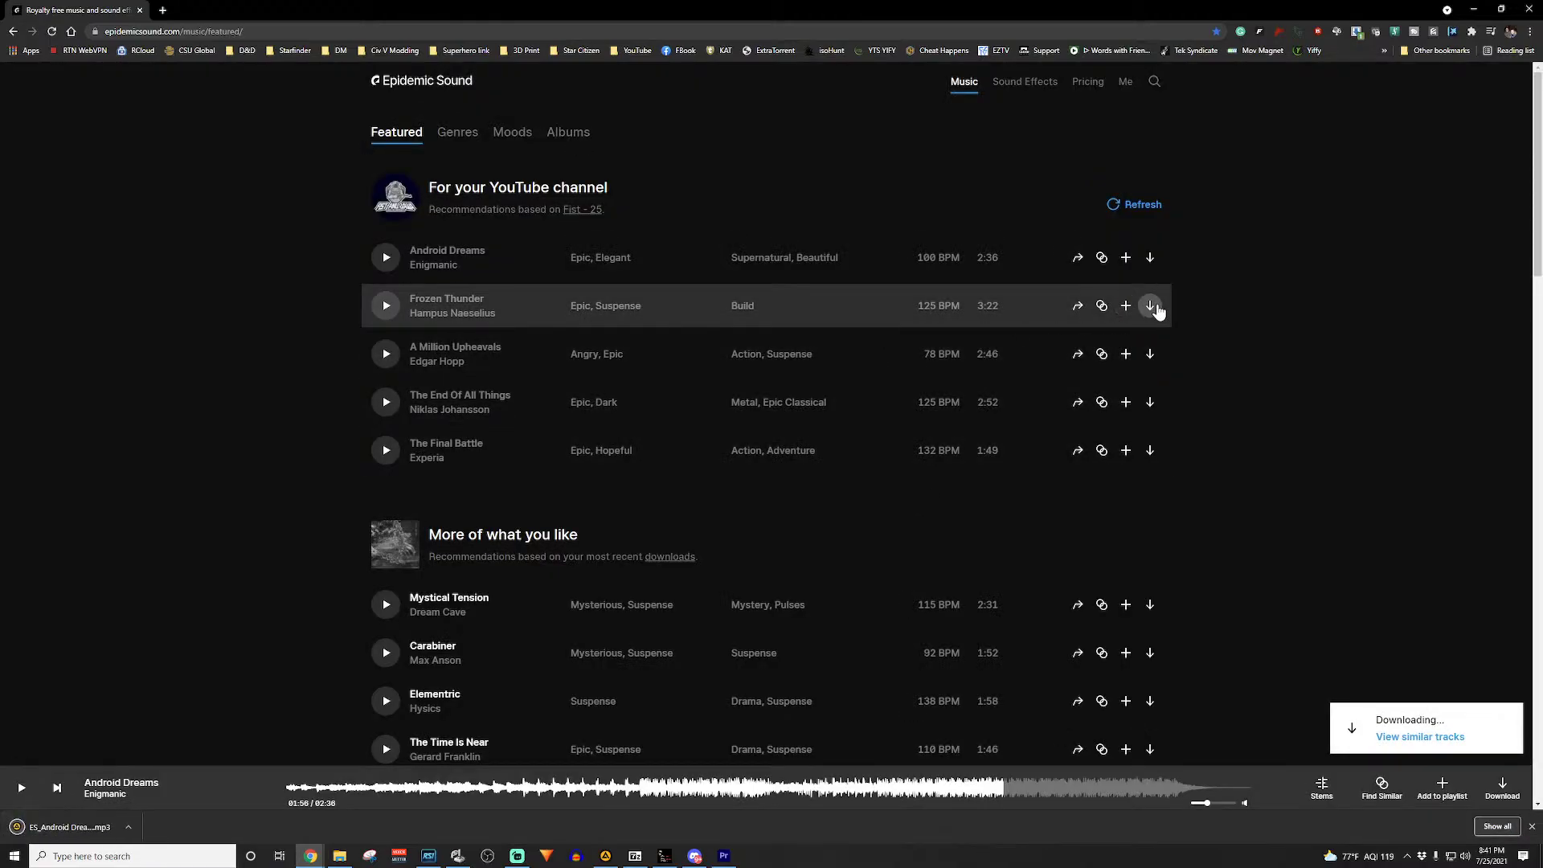
click(1150, 306)
click(916, 494)
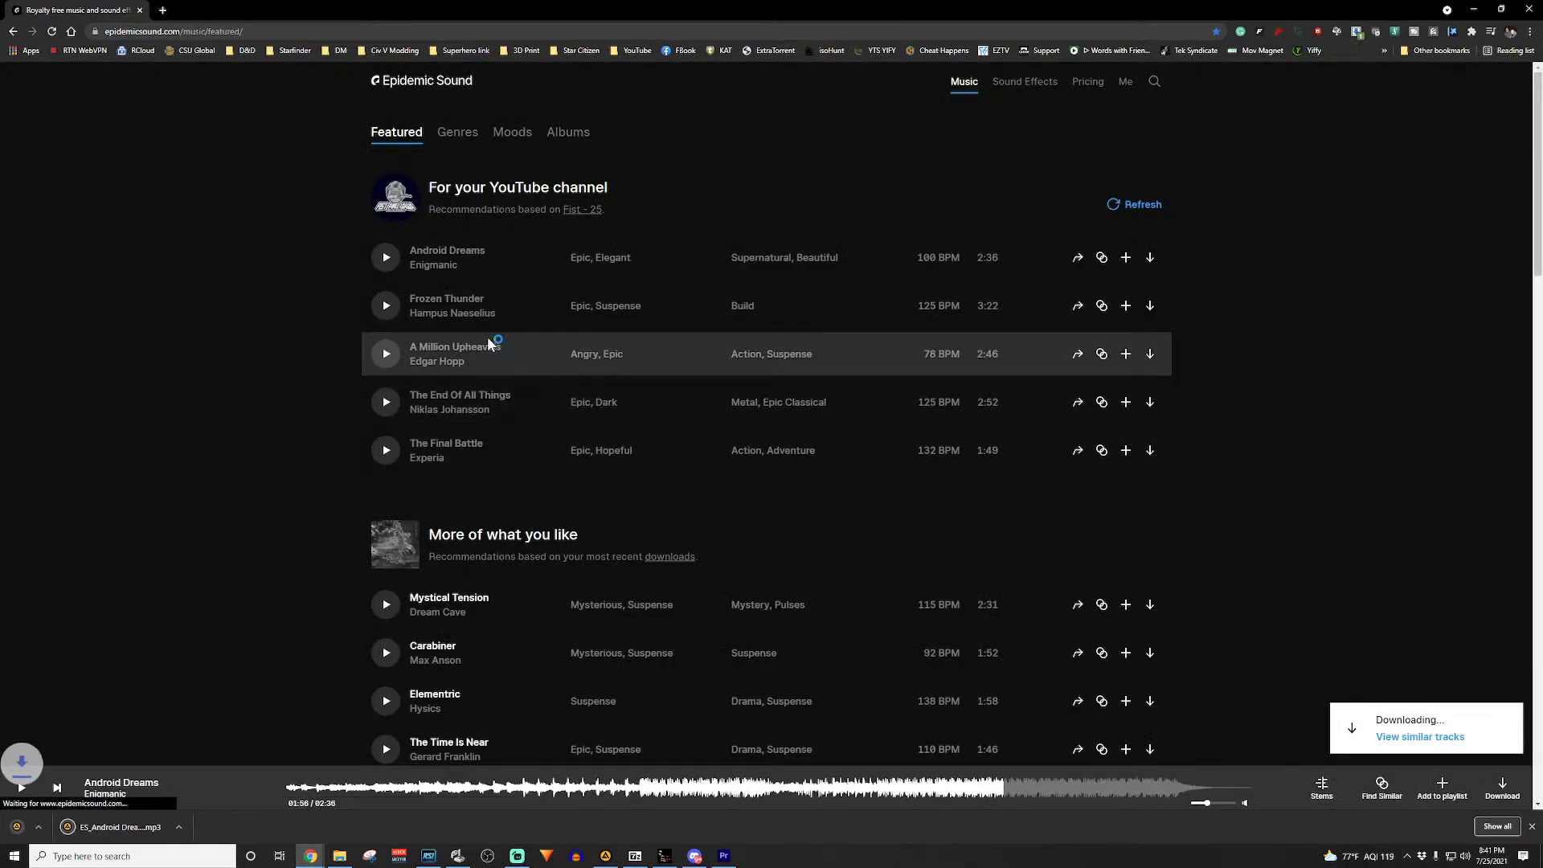
click(1149, 401)
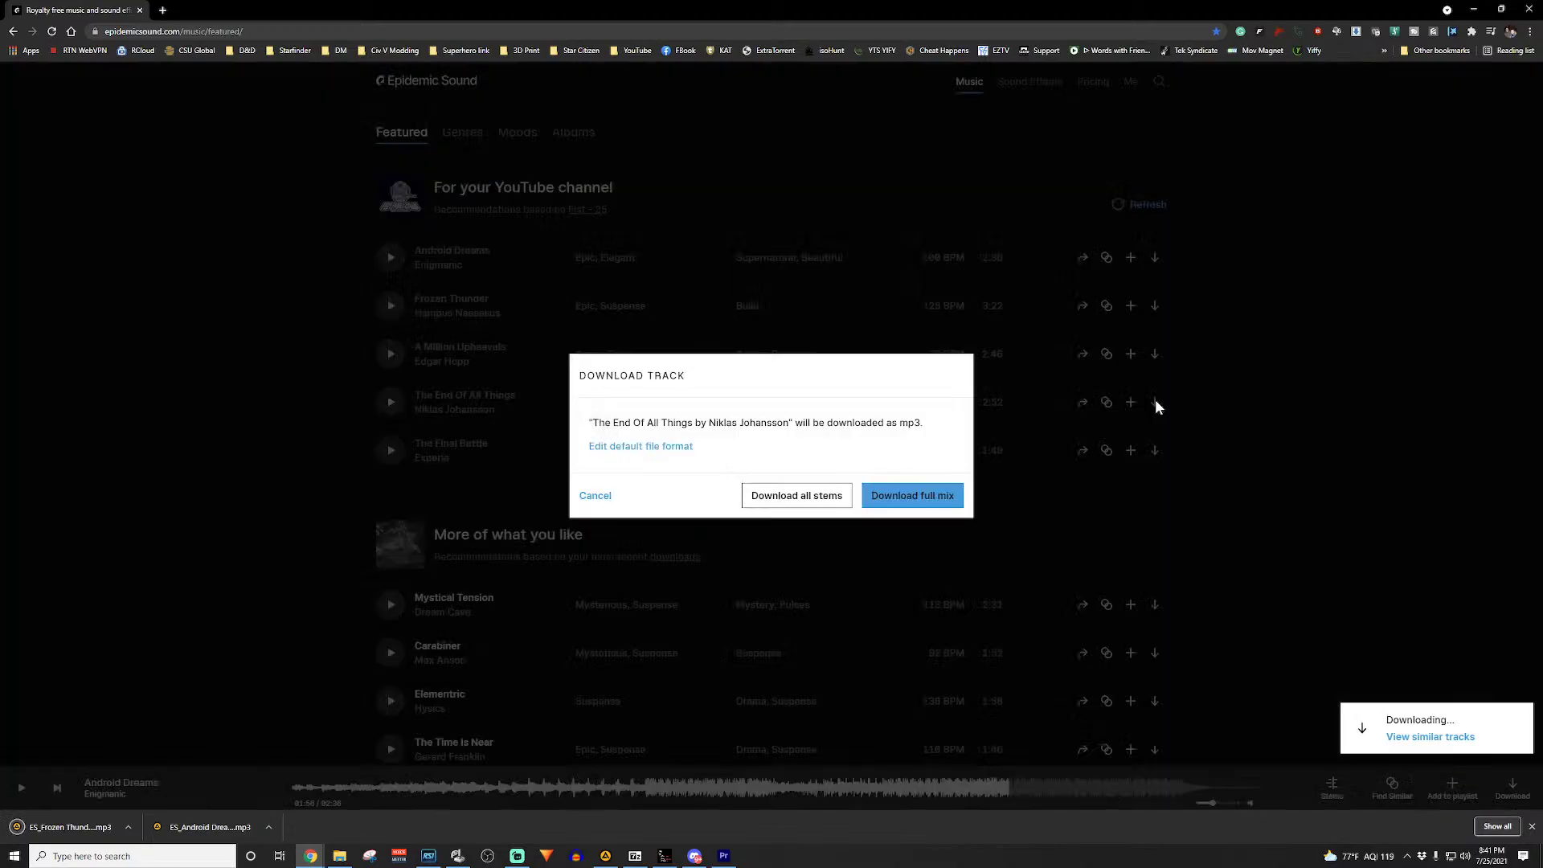
click(956, 497)
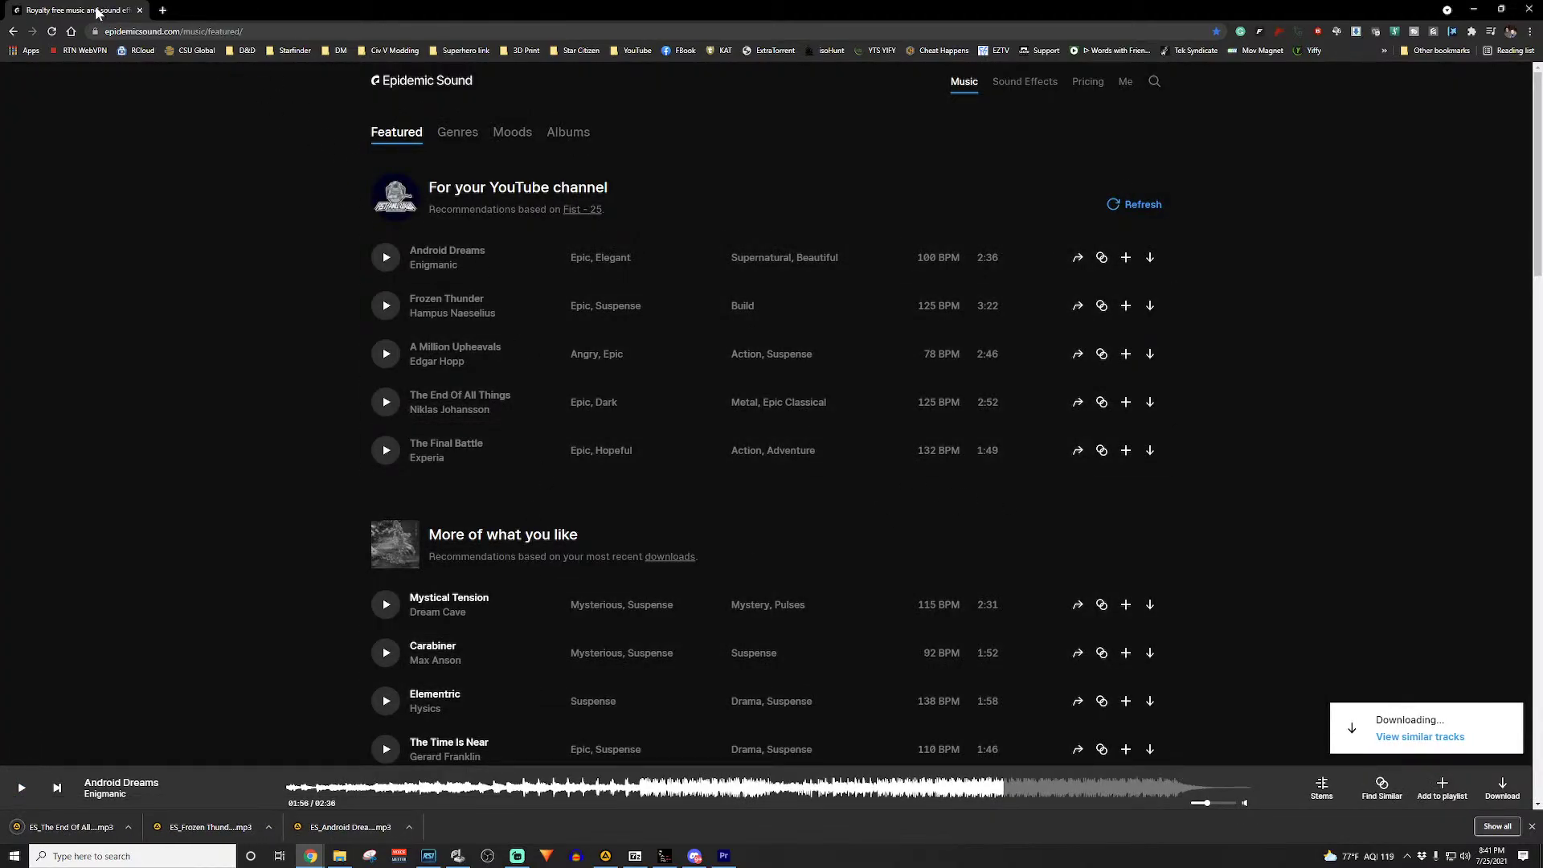
Step: Move the browser window off the Premiere Pro screen and open the Downloads folder in File Explorer
drag(96, 10, 1542, 723)
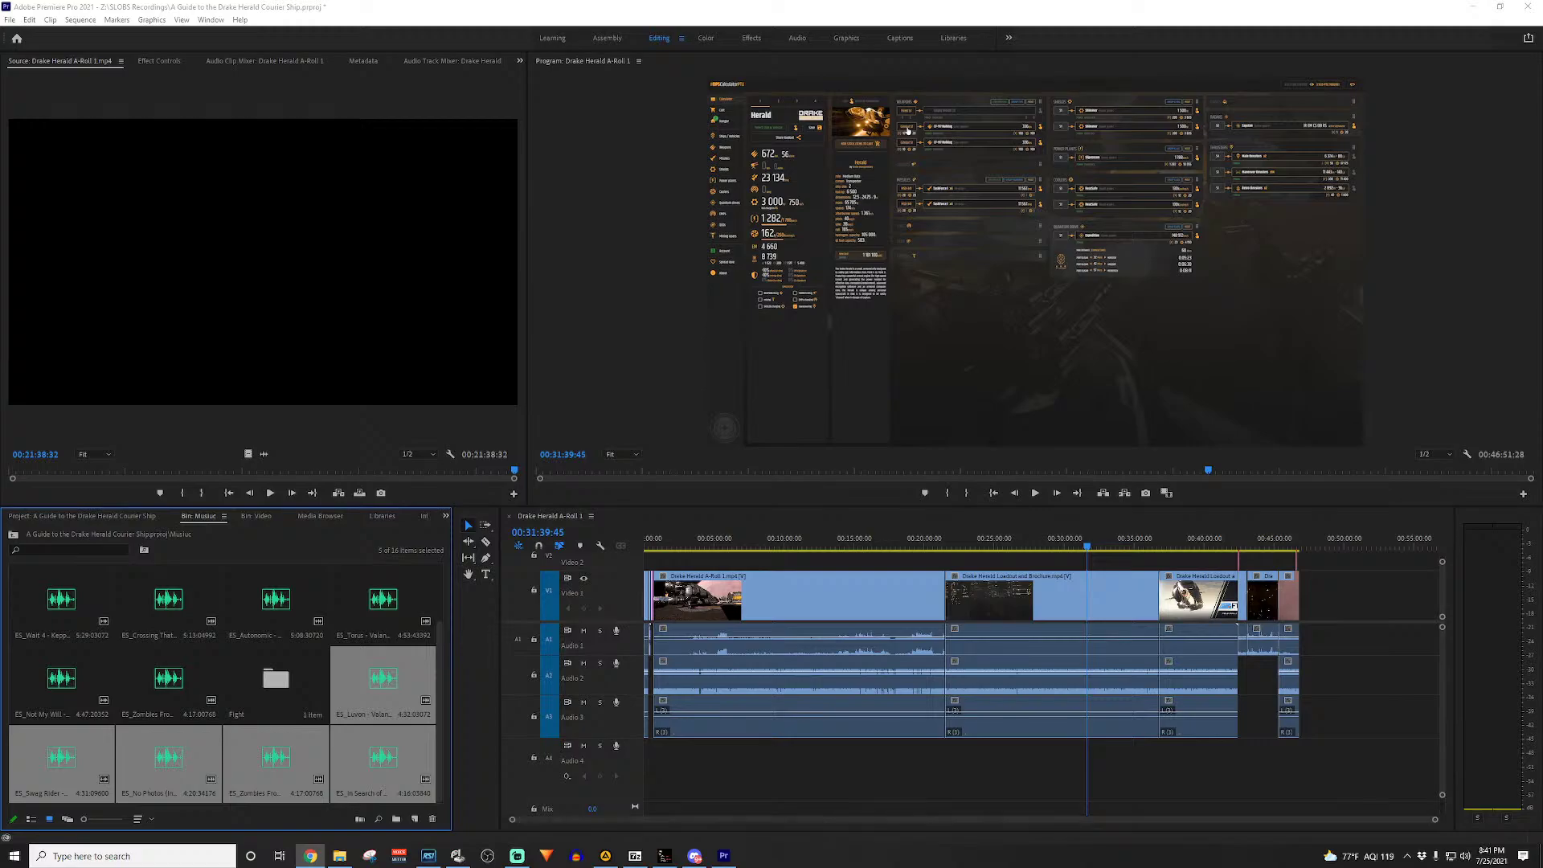
click(339, 856)
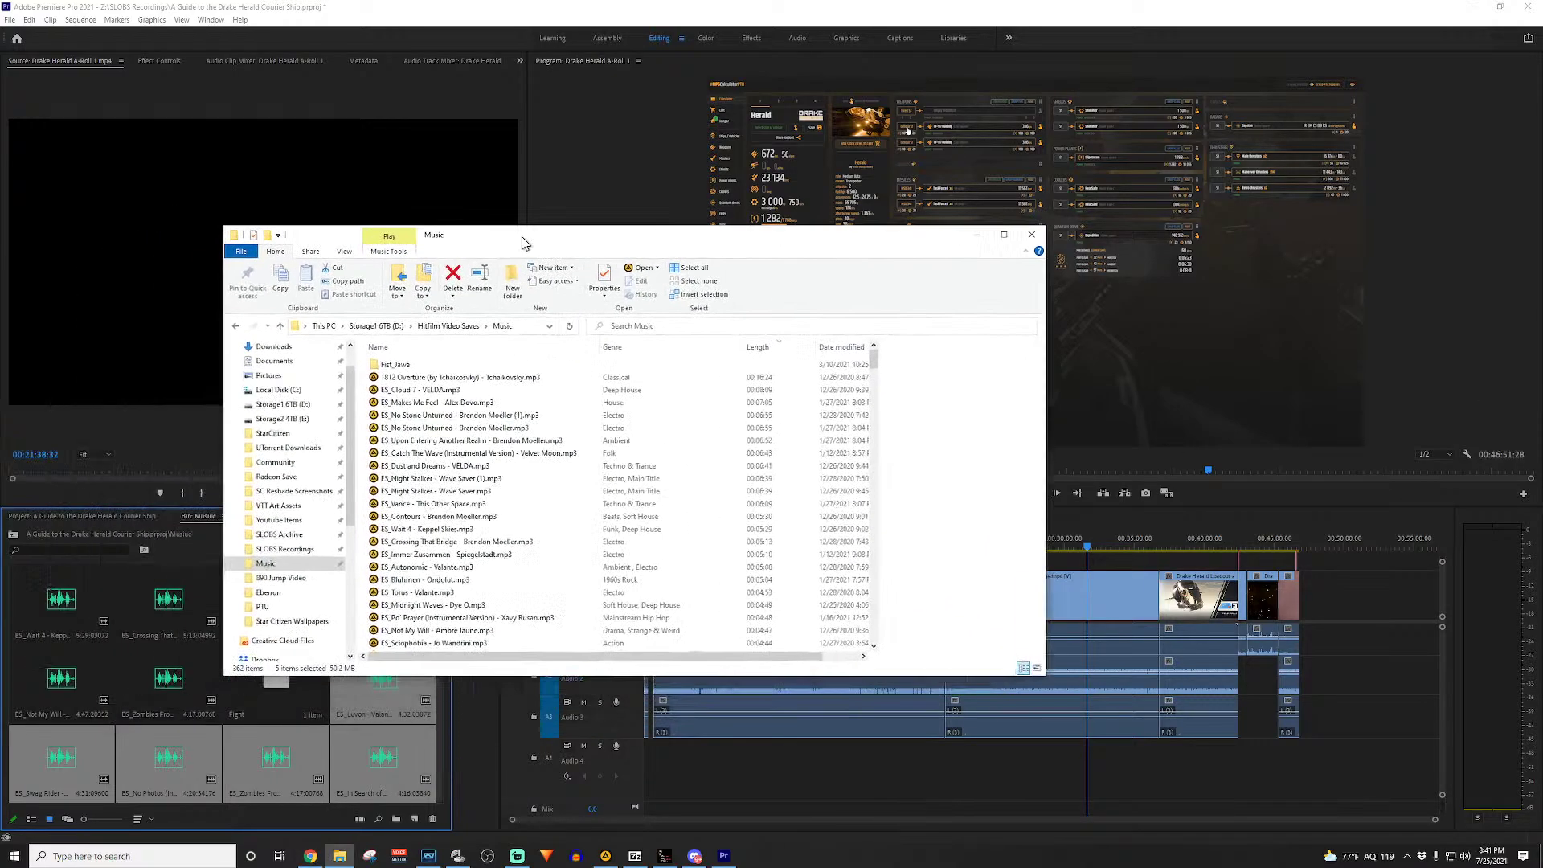
click(563, 546)
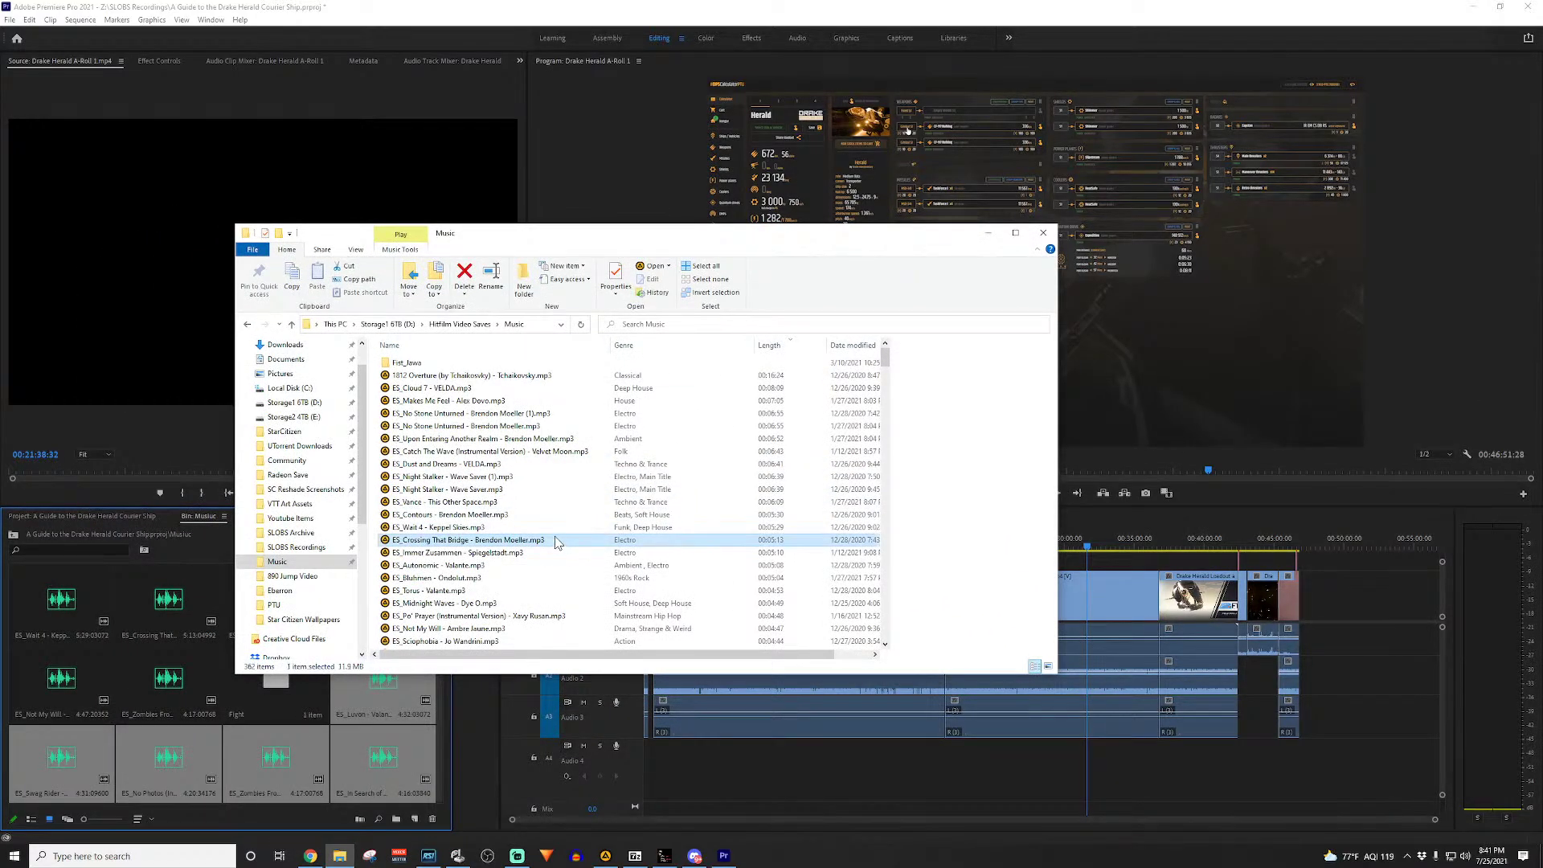
scroll(281, 434, up, 1)
click(285, 383)
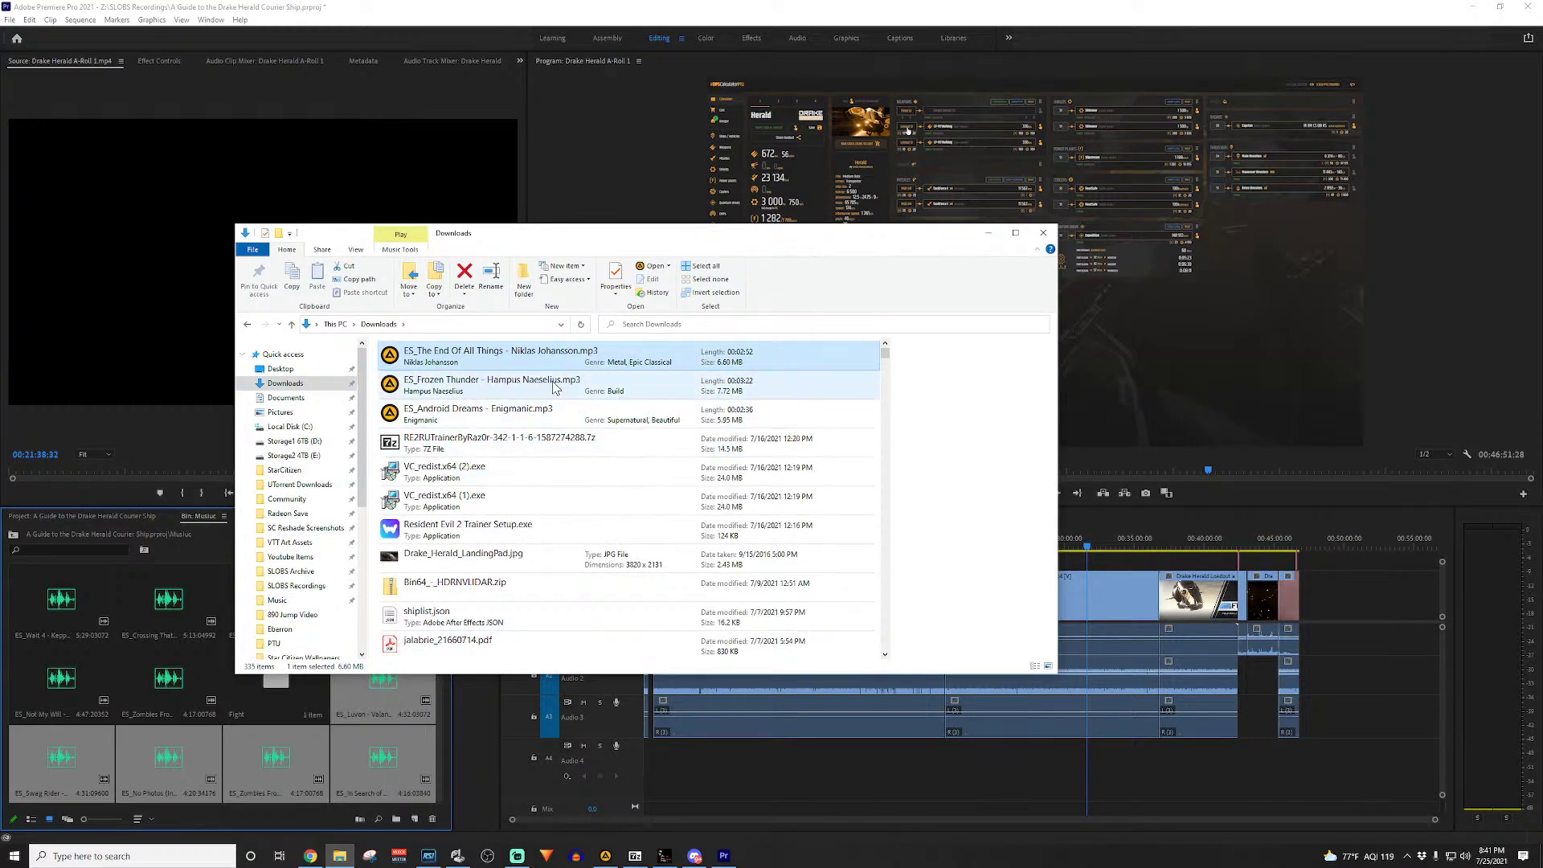
Step: Import the three downloaded Epidemic Sound tracks from the Downloads folder into the project's music bin, and close File Explorer
click(490, 387)
click(476, 418)
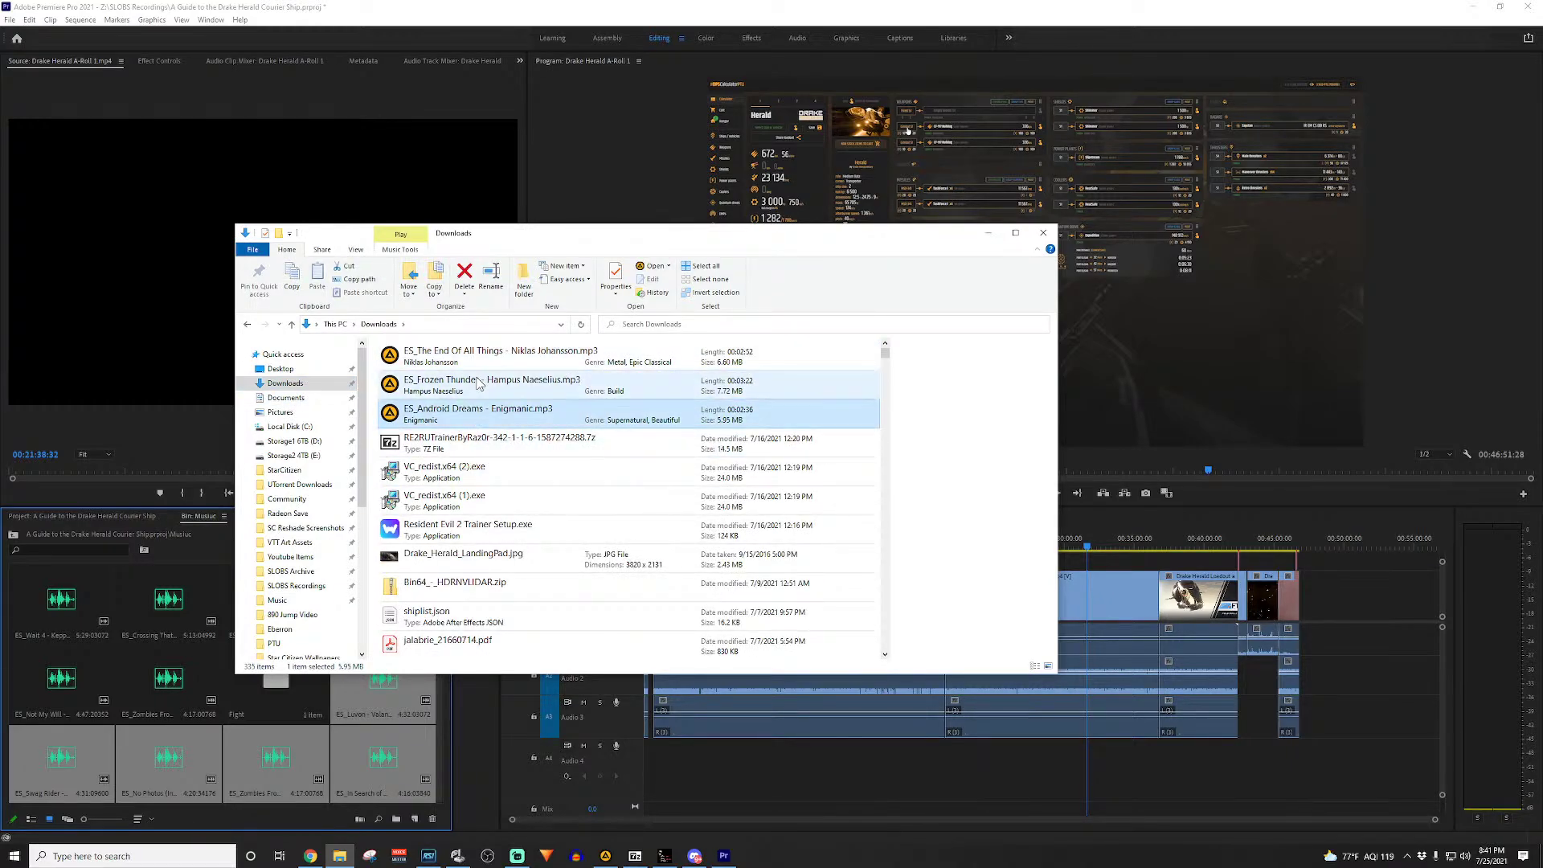
click(482, 355)
shift+click(472, 424)
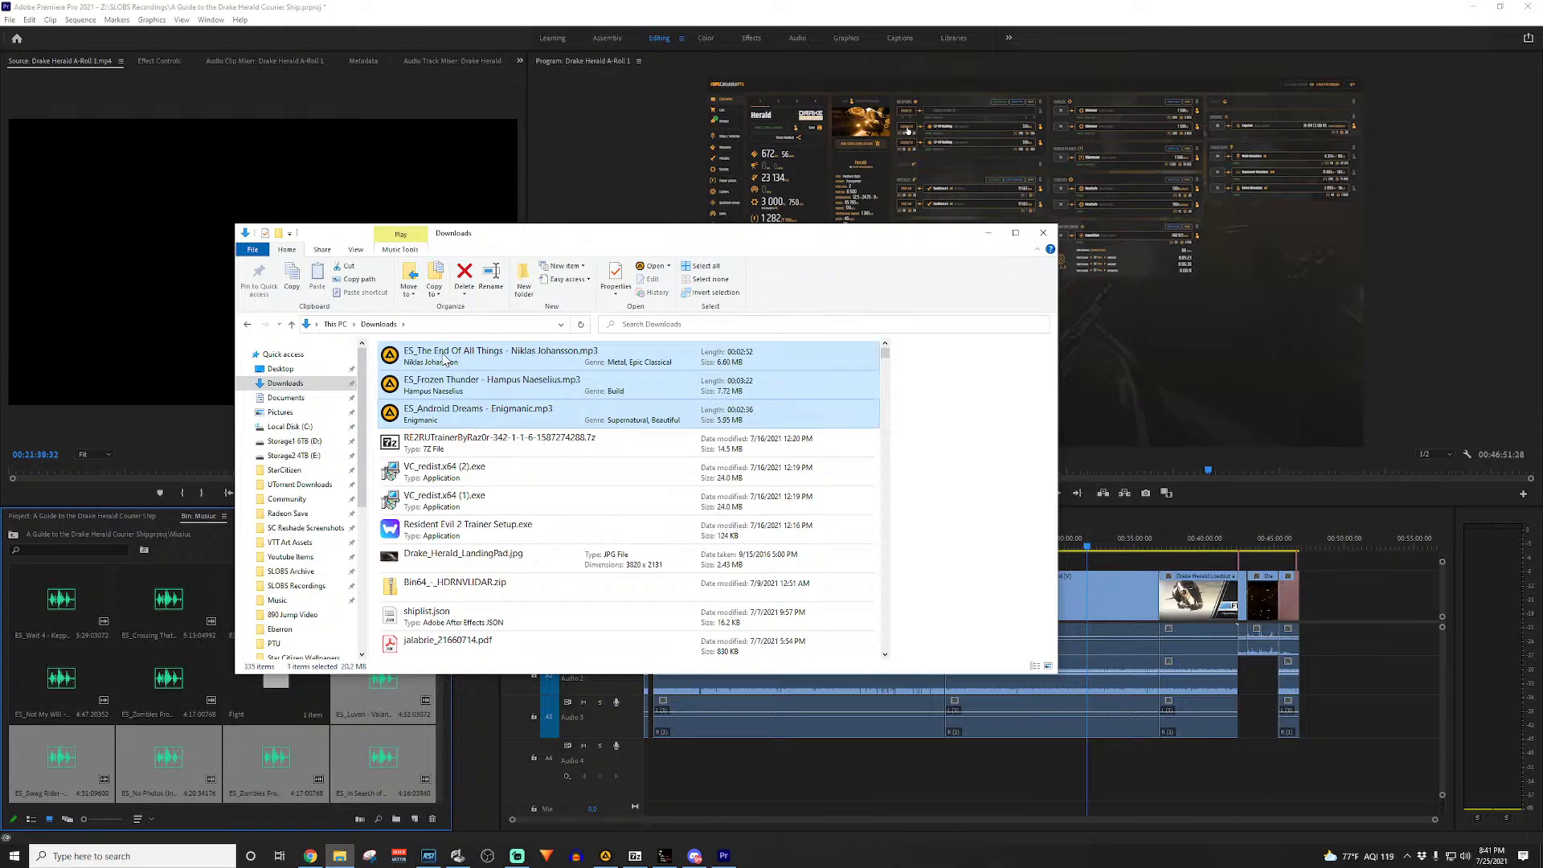
drag(448, 360, 94, 764)
click(1037, 237)
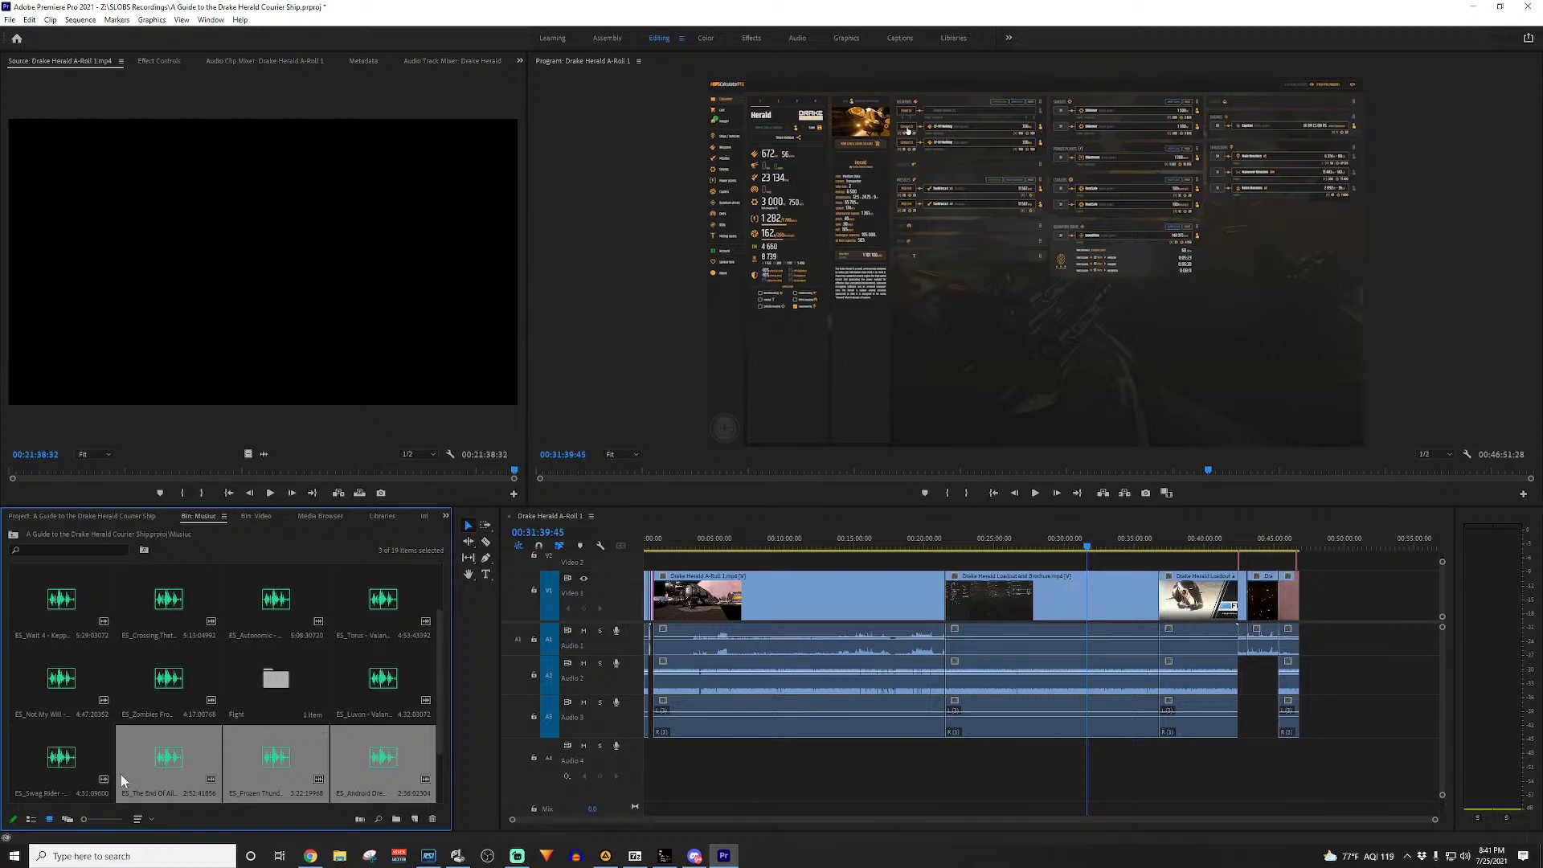
Step: Move the imported track The End Of All Things into the Fight bin
click(138, 692)
drag(151, 760, 283, 681)
scroll(234, 725, up, 1)
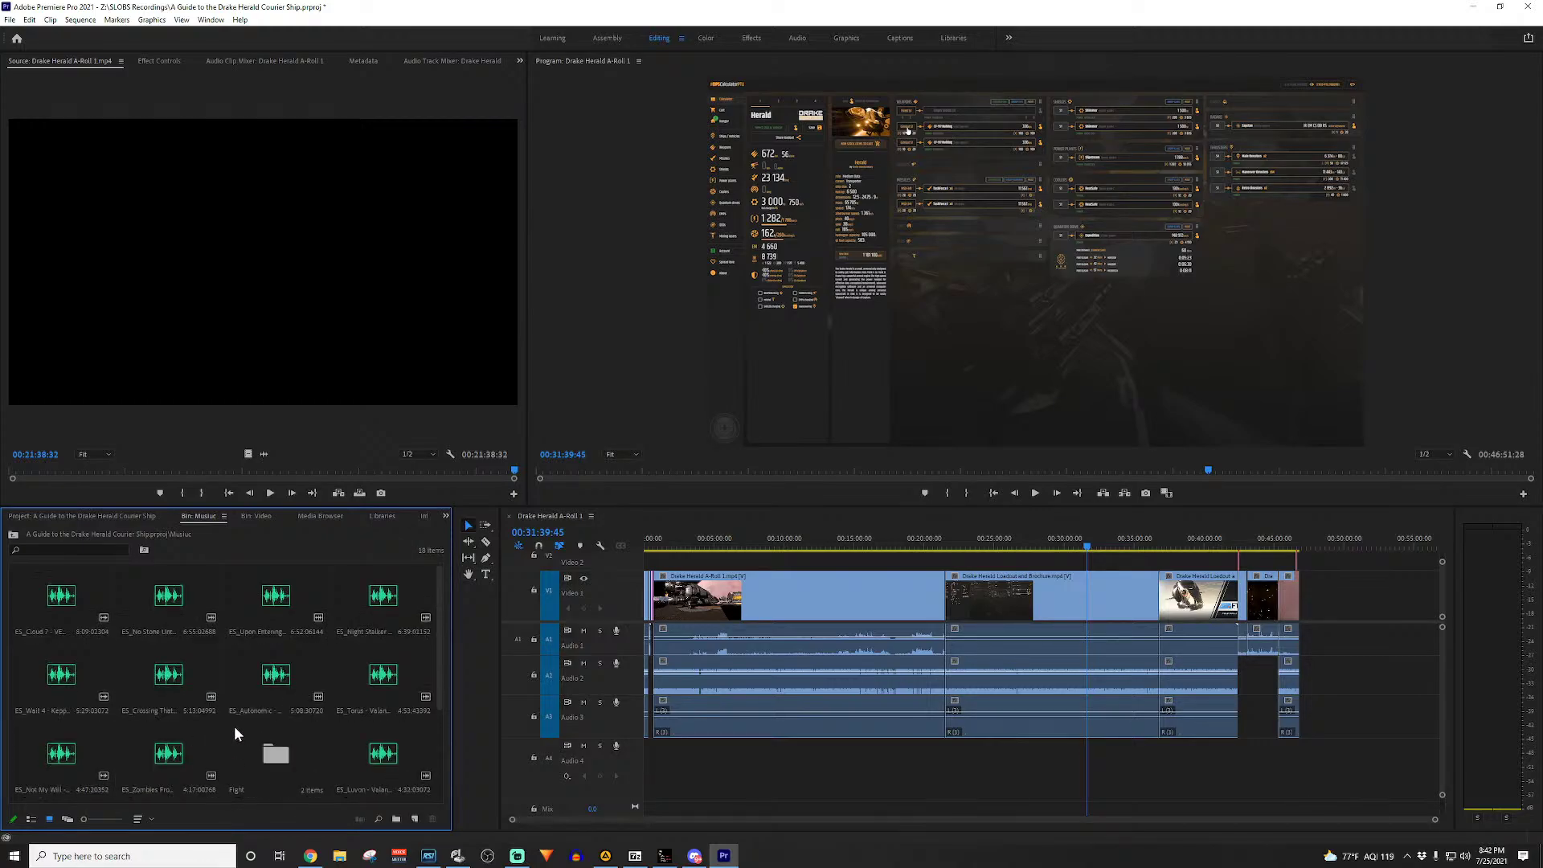
Step: Select every track in the music bin except the Fight bin
scroll(242, 722, down, 2)
scroll(243, 722, up, 2)
click(55, 596)
scroll(291, 733, down, 2)
key(ctrl+a)
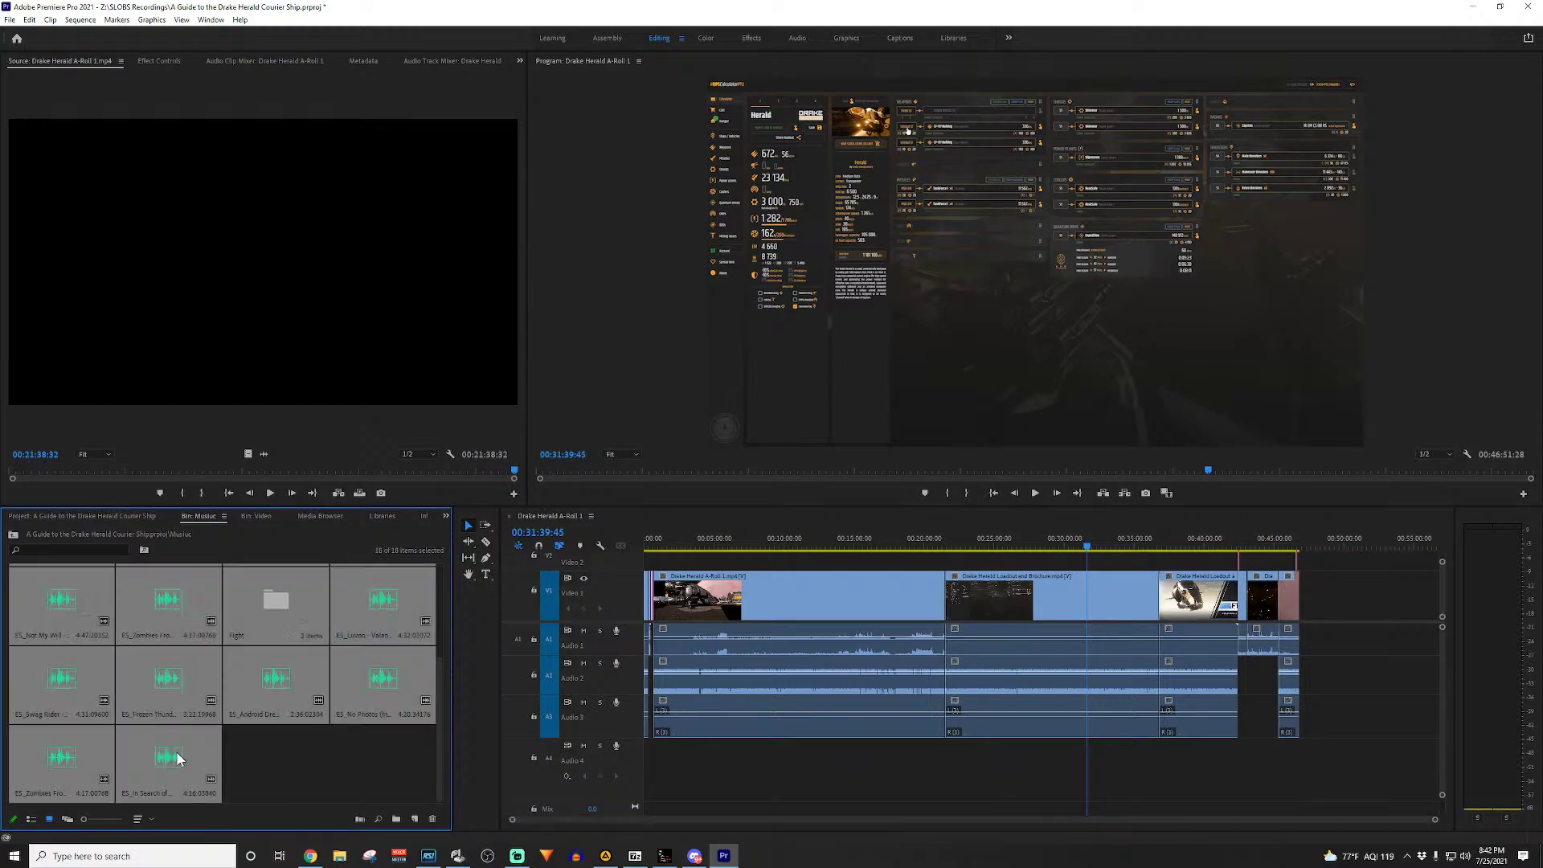
shift+click(273, 602)
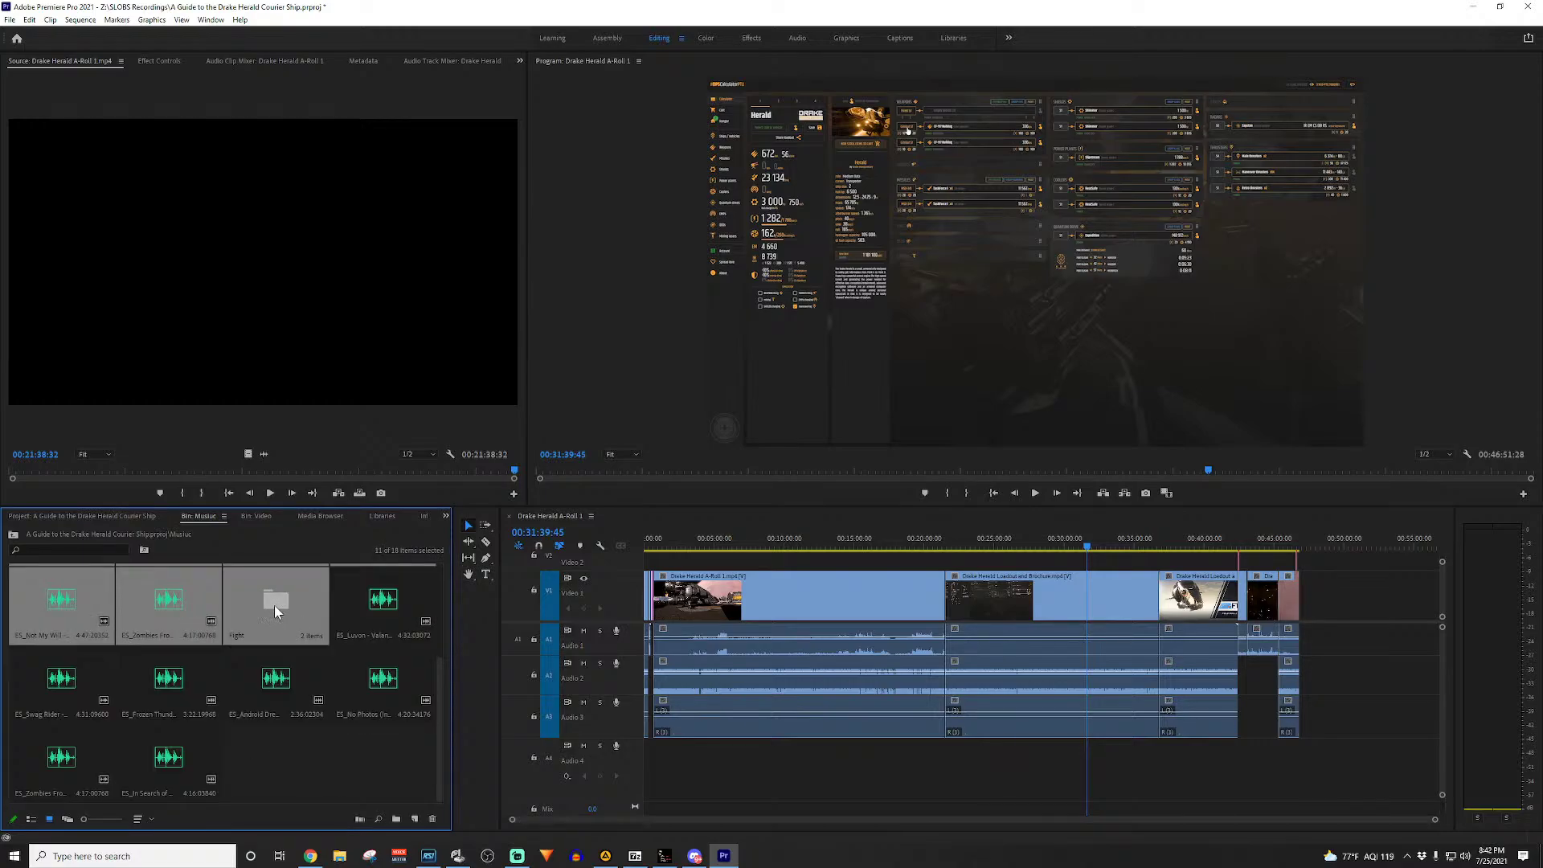
key(ctrl+a)
ctrl+click(272, 610)
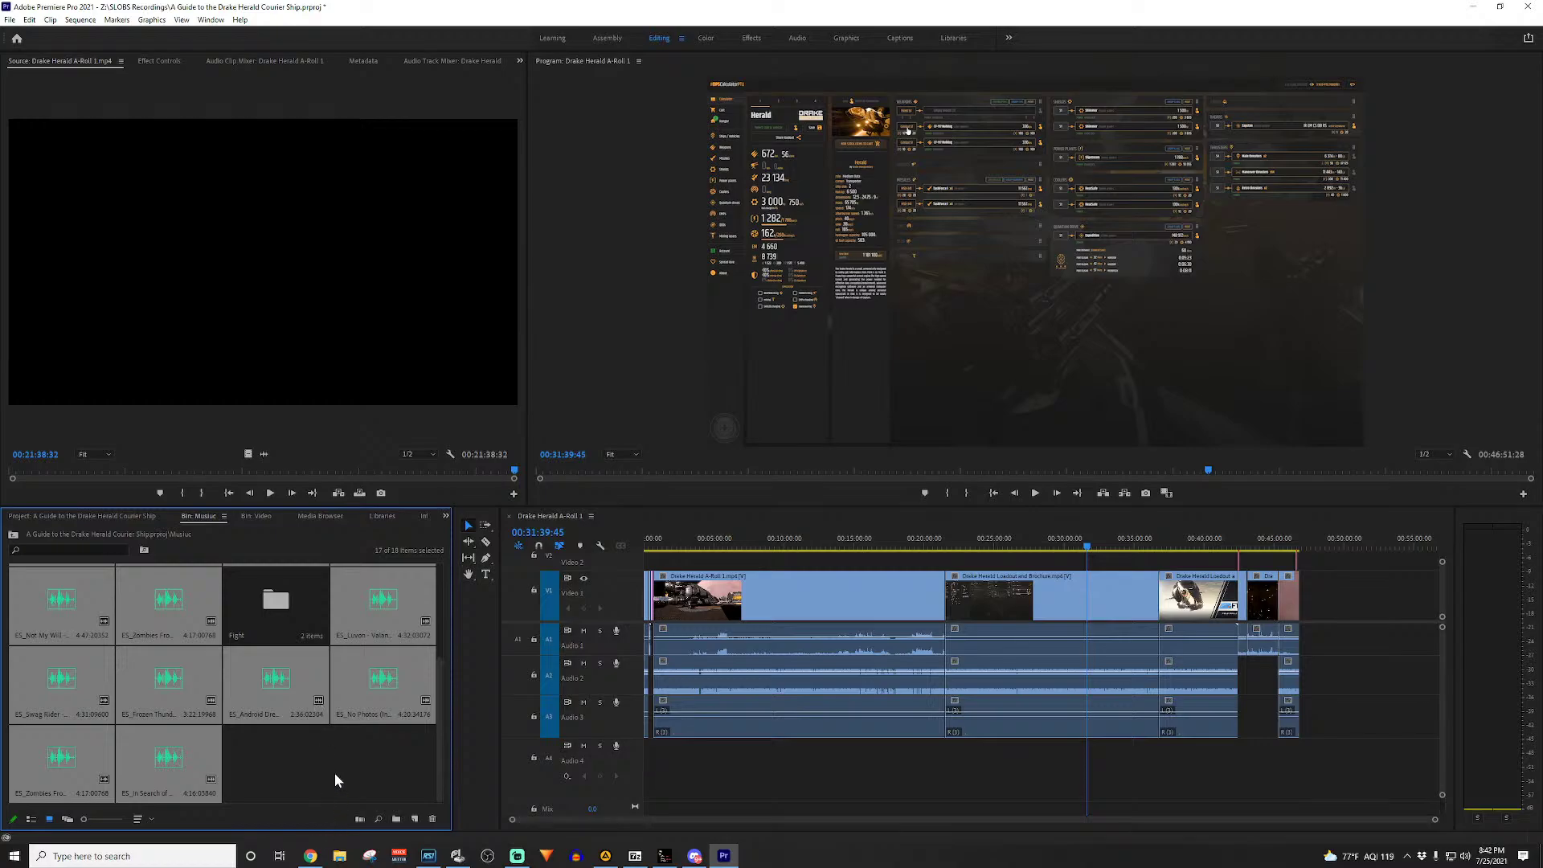
scroll(336, 780, up, 2)
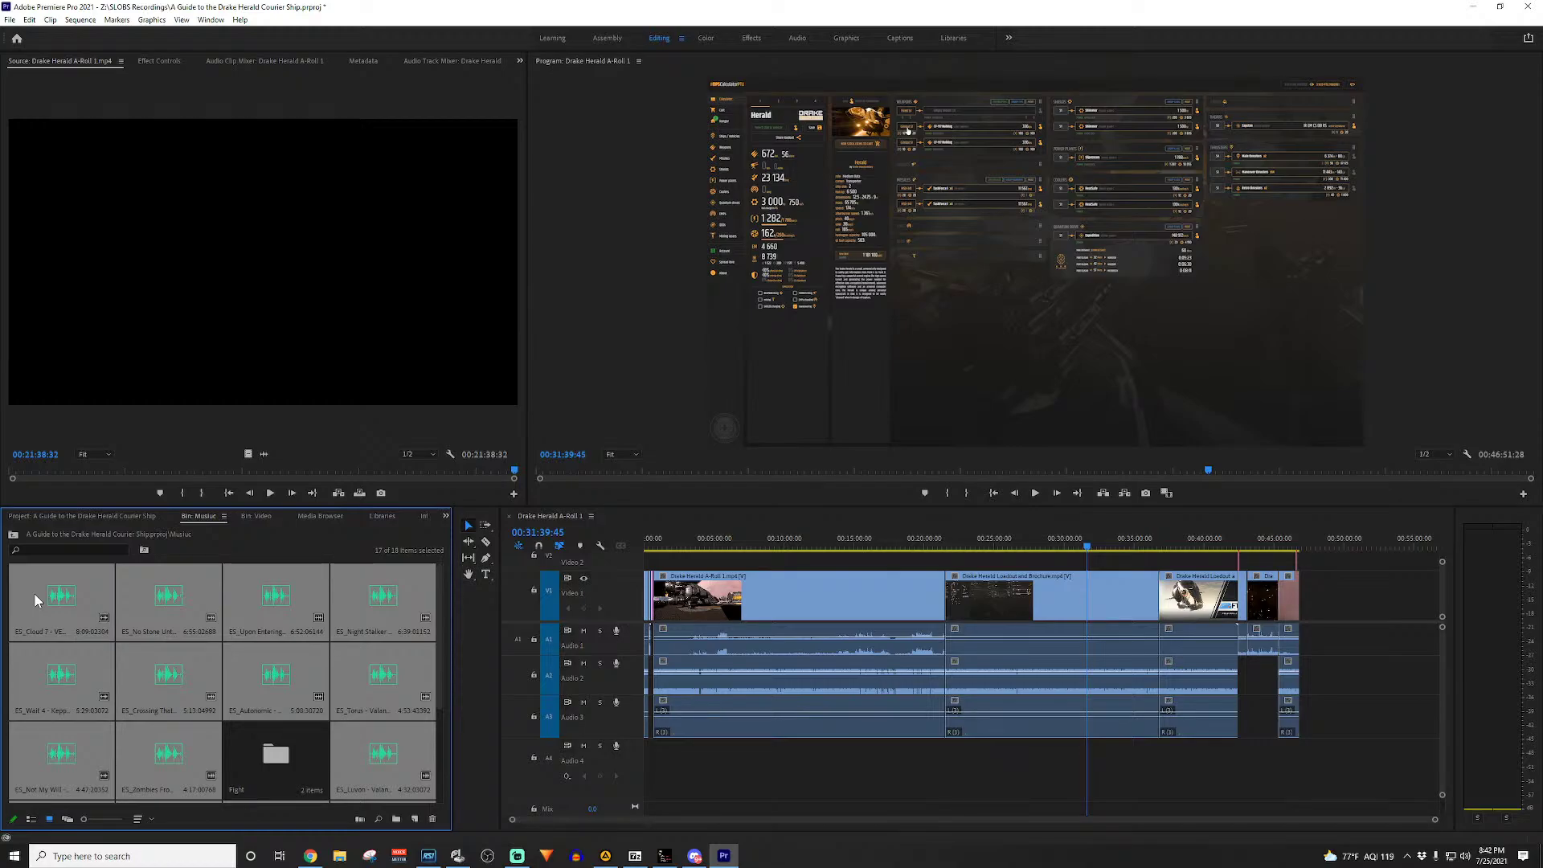
key(alt+Tab)
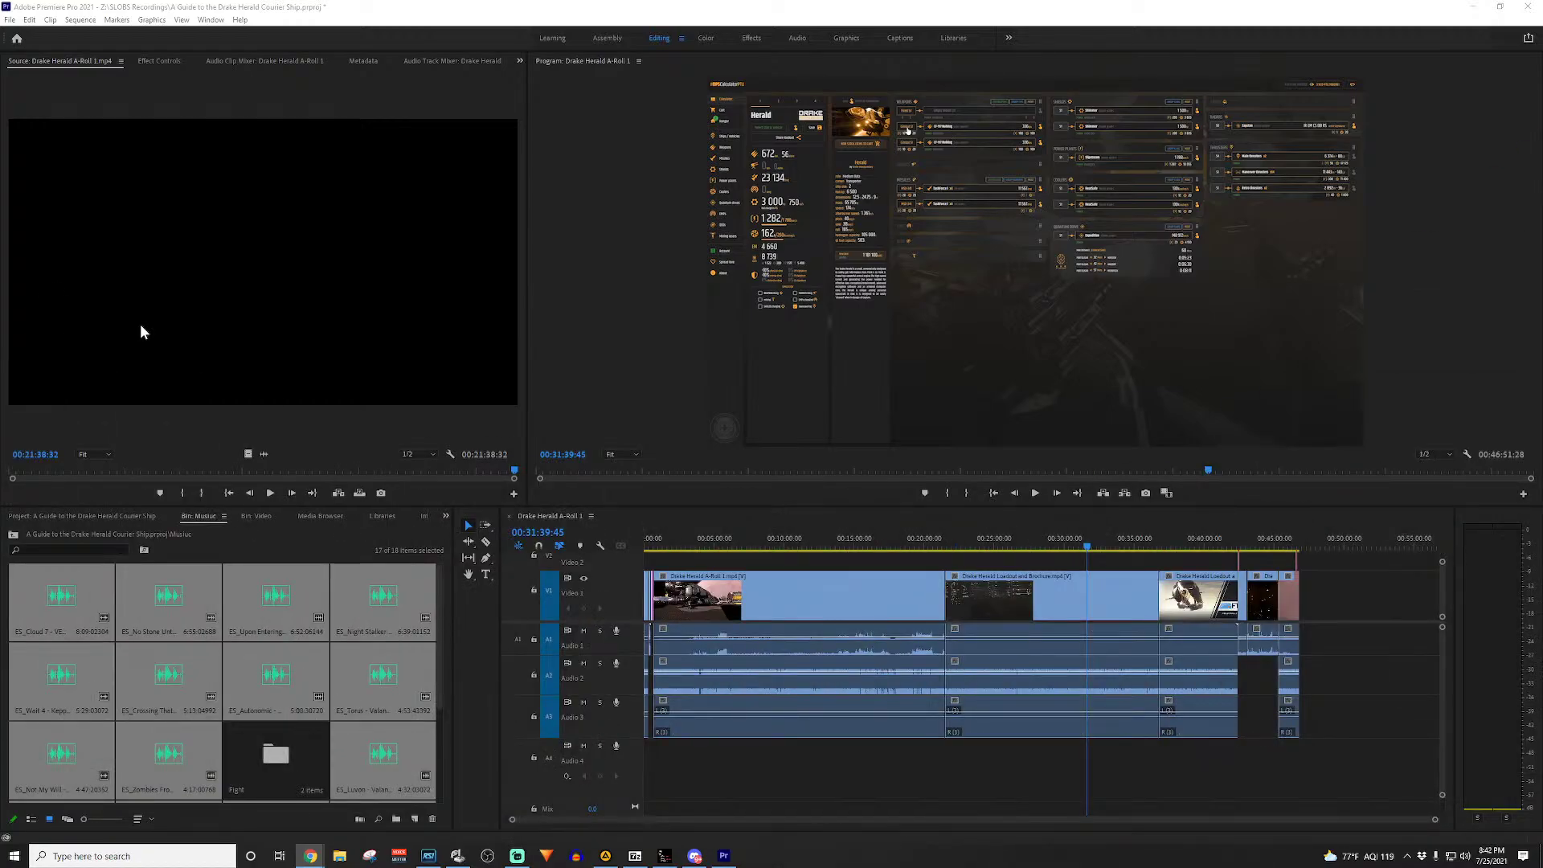
click(637, 20)
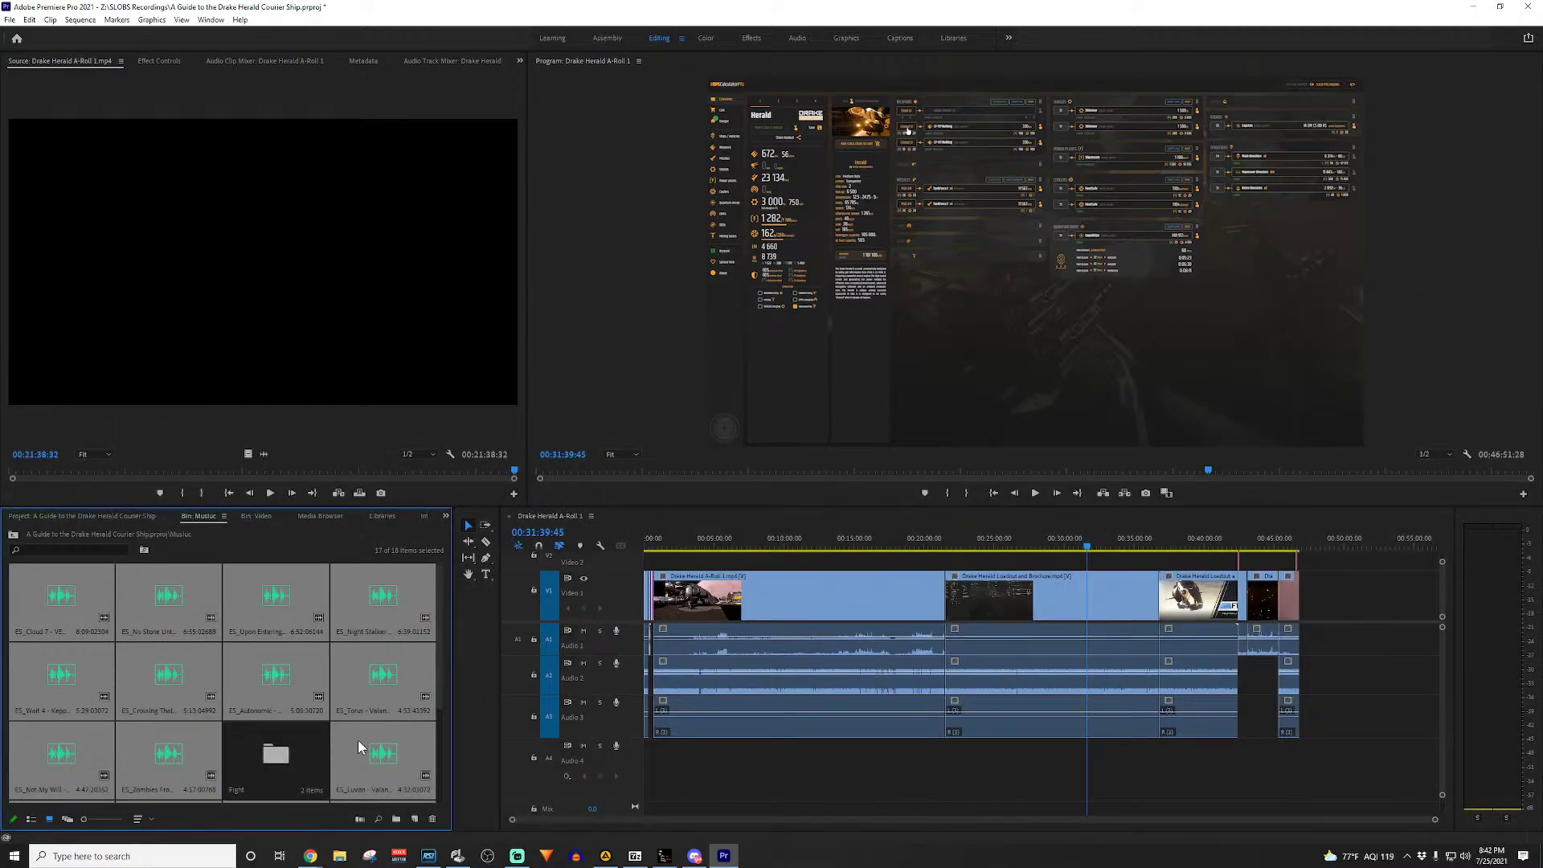
mouse_move(58, 601)
mouse_down()
mouse_move(765, 793)
mouse_move(700, 785)
mouse_move(673, 767)
mouse_move(979, 777)
mouse_up()
drag(737, 769, 675, 770)
Step: Turn off track targeting for Video 1 and Audio 1 to 3, leaving only Audio 4 targeted
click(565, 772)
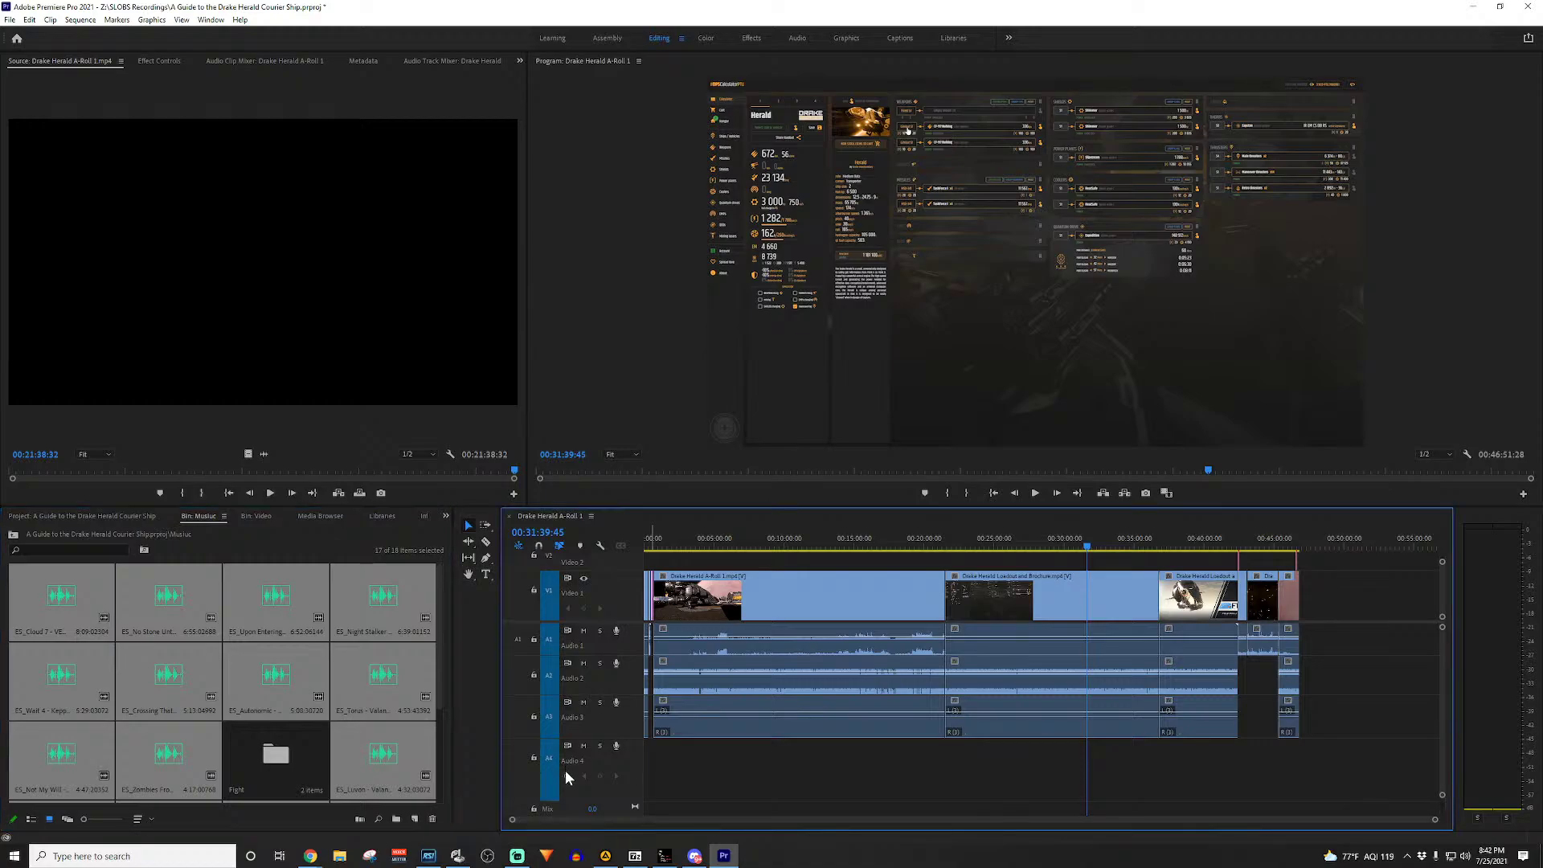
click(549, 670)
click(549, 640)
click(550, 596)
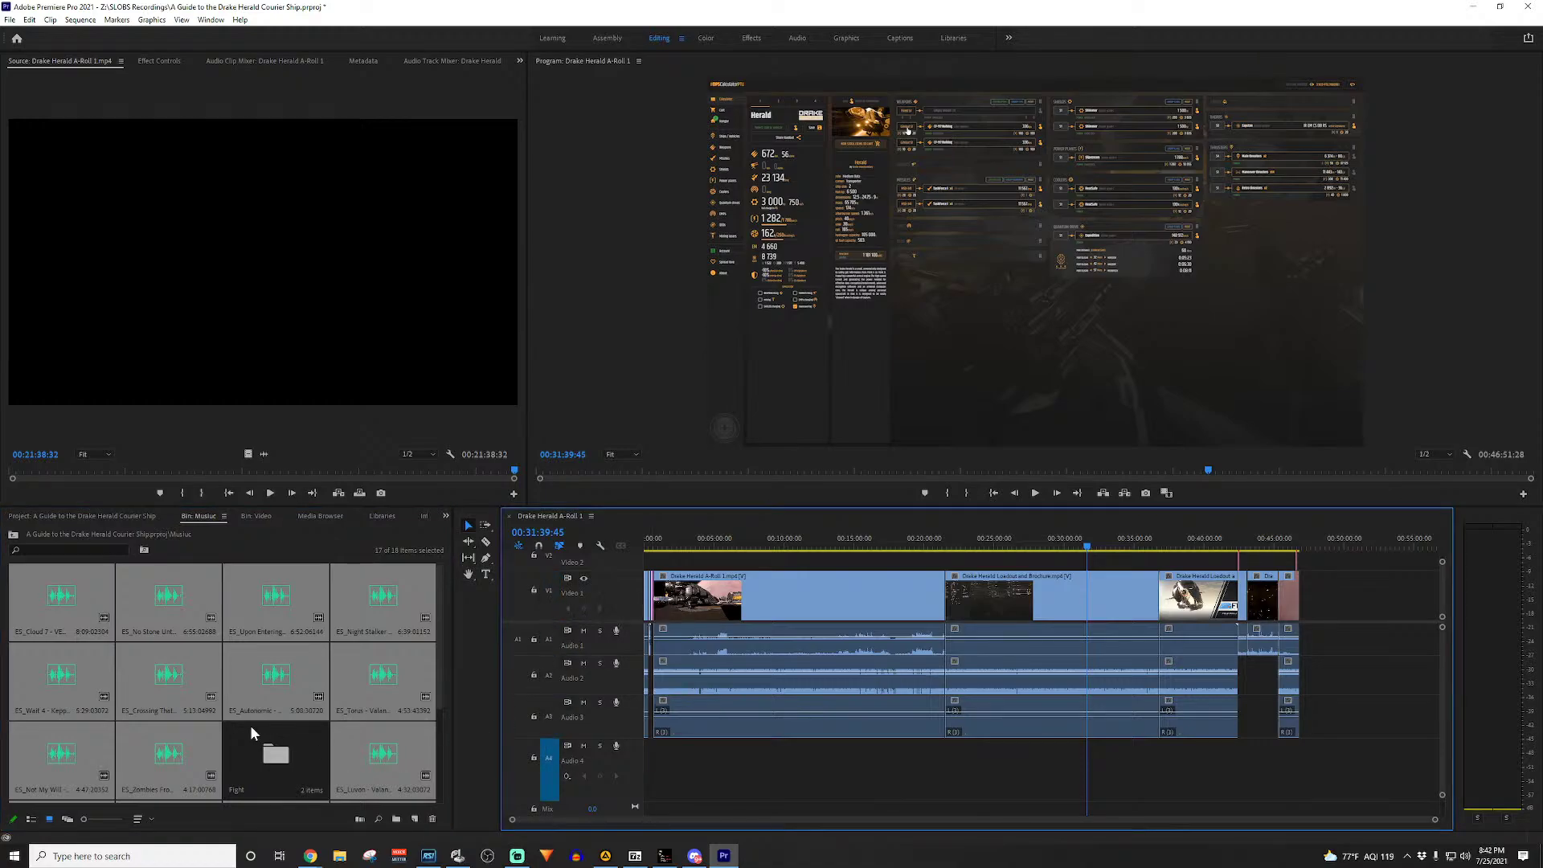
Step: Try laying all the selected music tracks one after another on Audio 4
drag(64, 601, 711, 774)
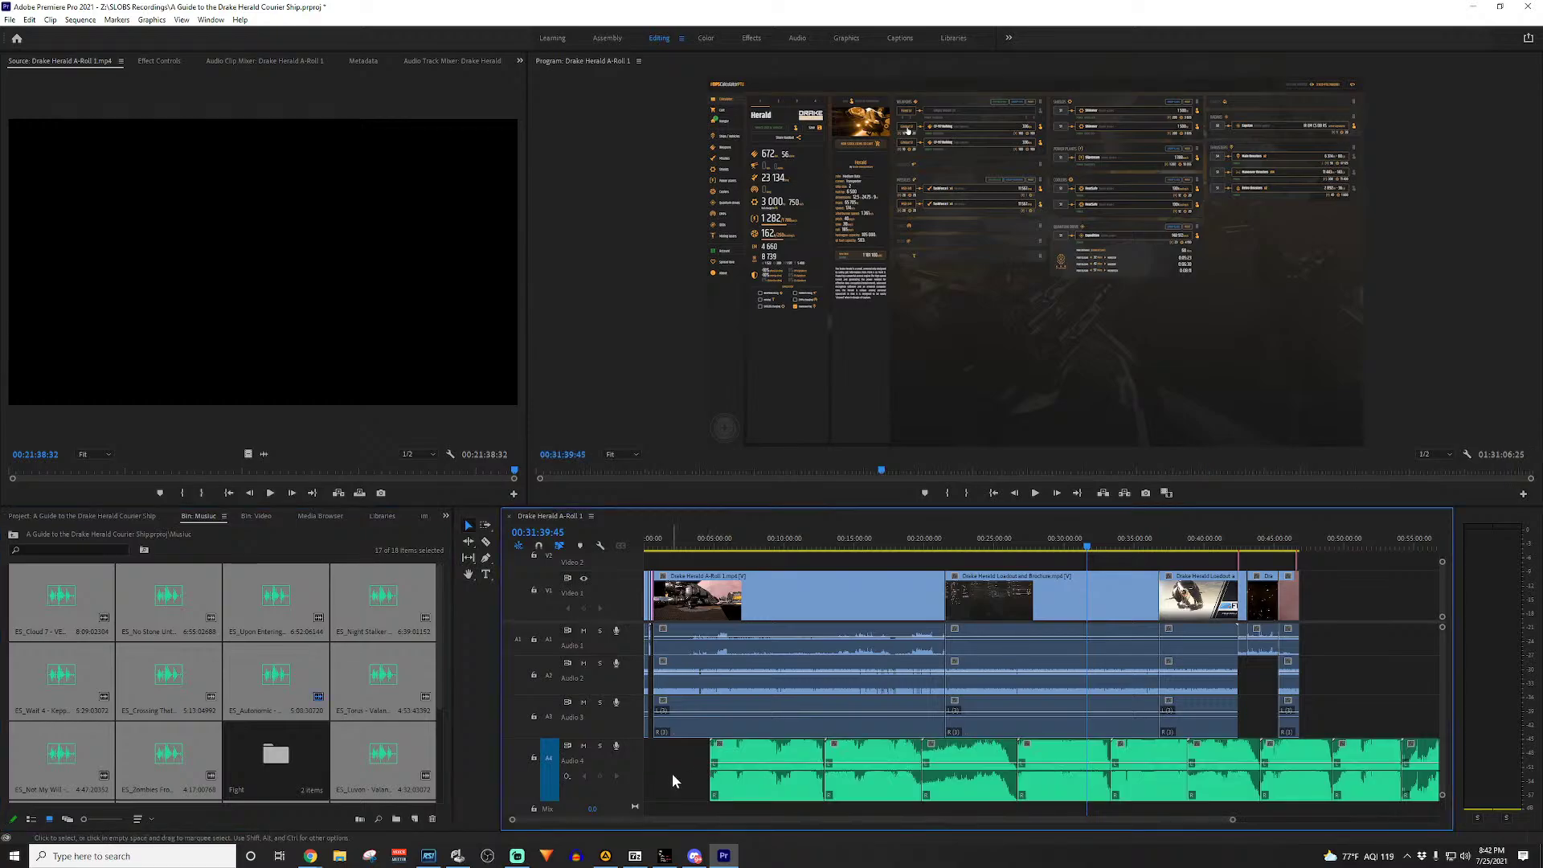
right_click(675, 776)
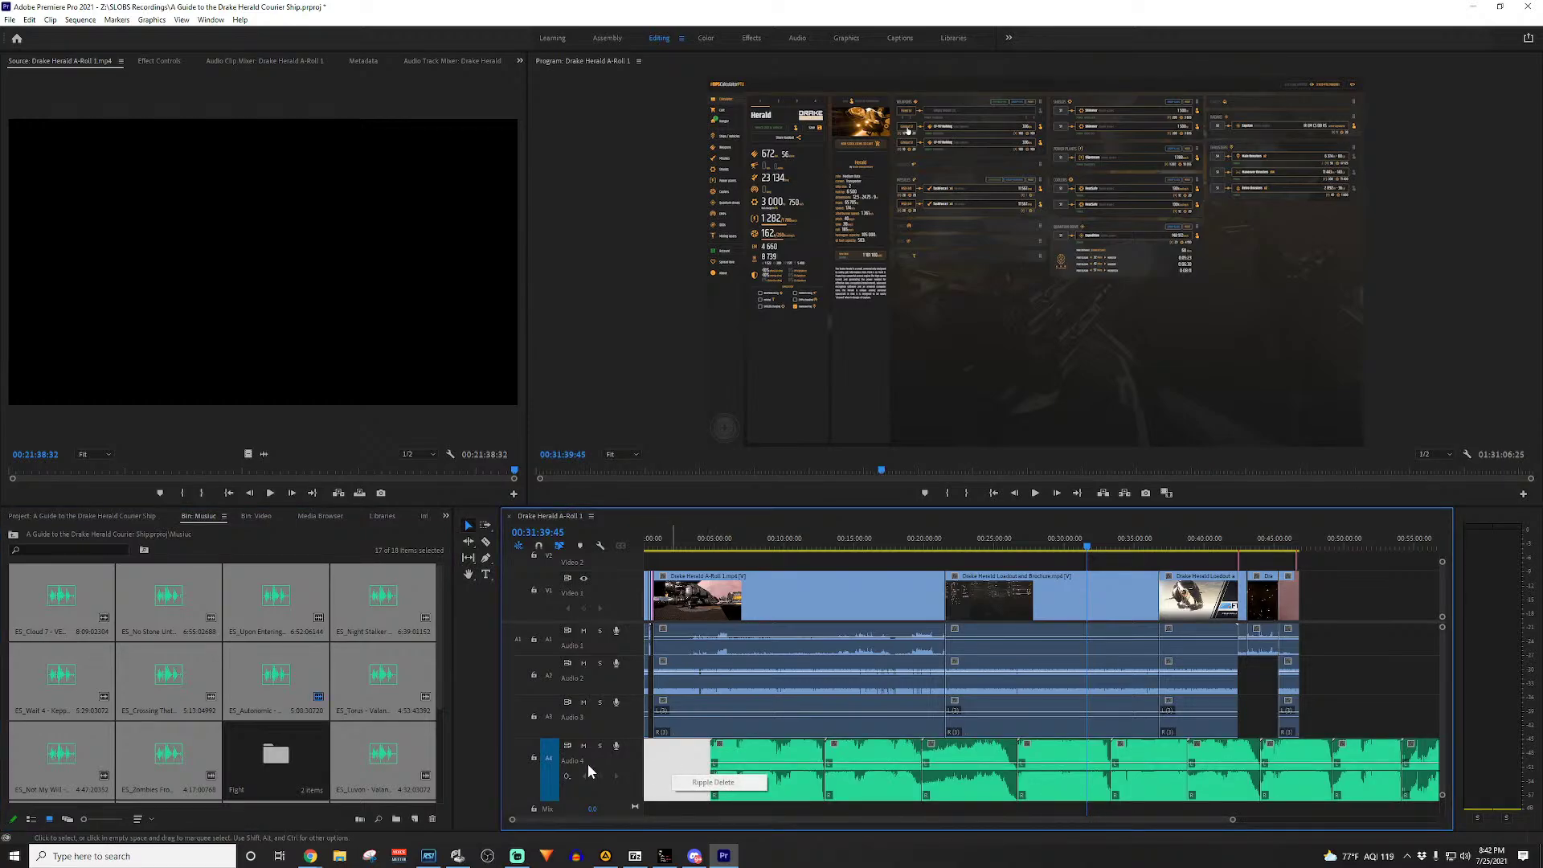
click(658, 763)
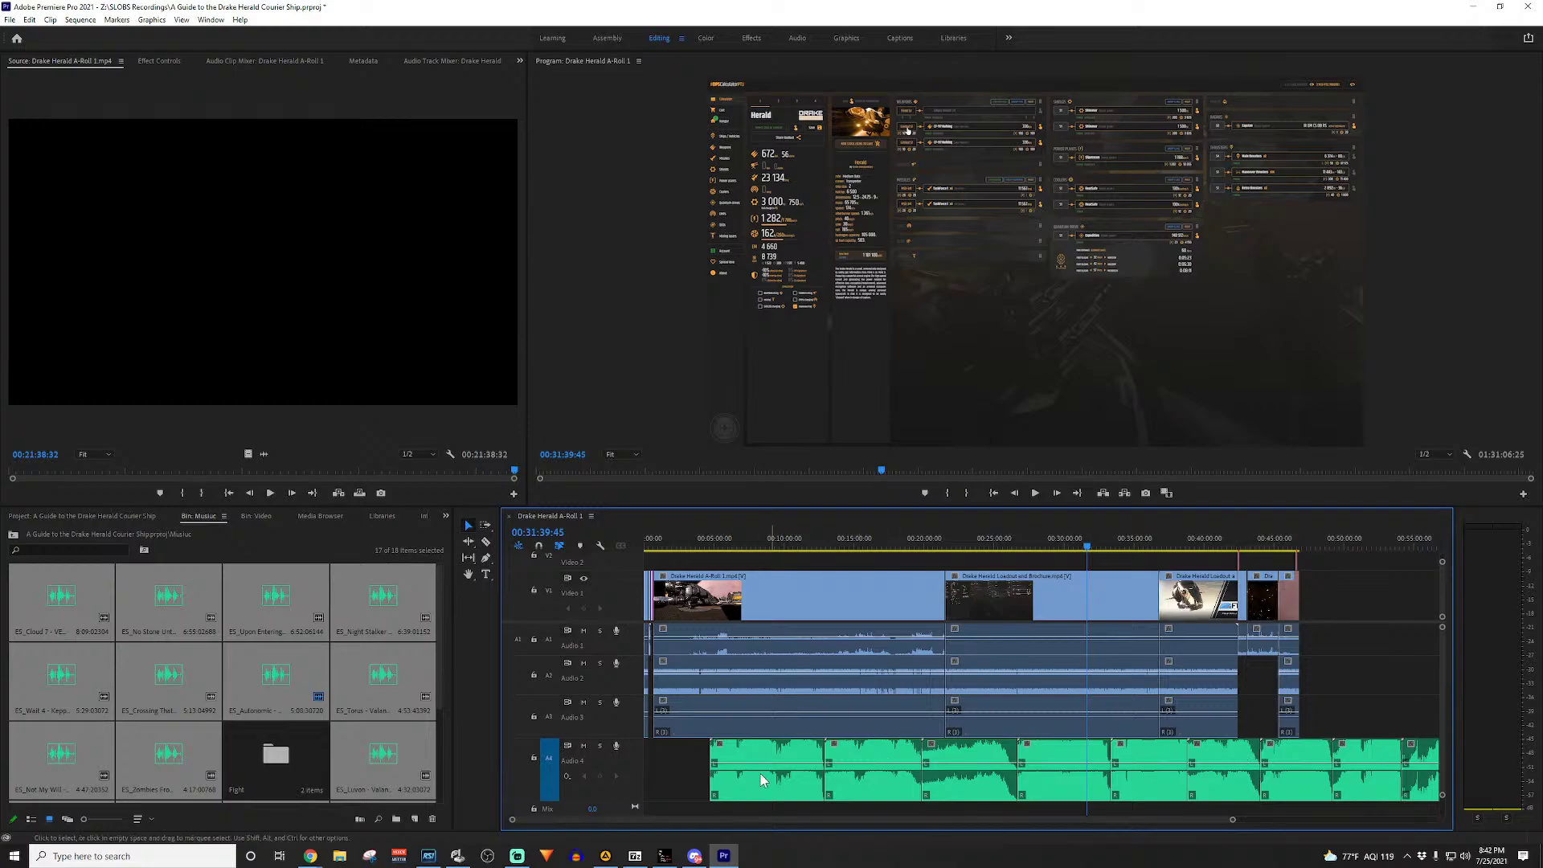
Step: Select the whole row of music clips on Audio 4 and delete it from the timeline
drag(700, 774, 1392, 813)
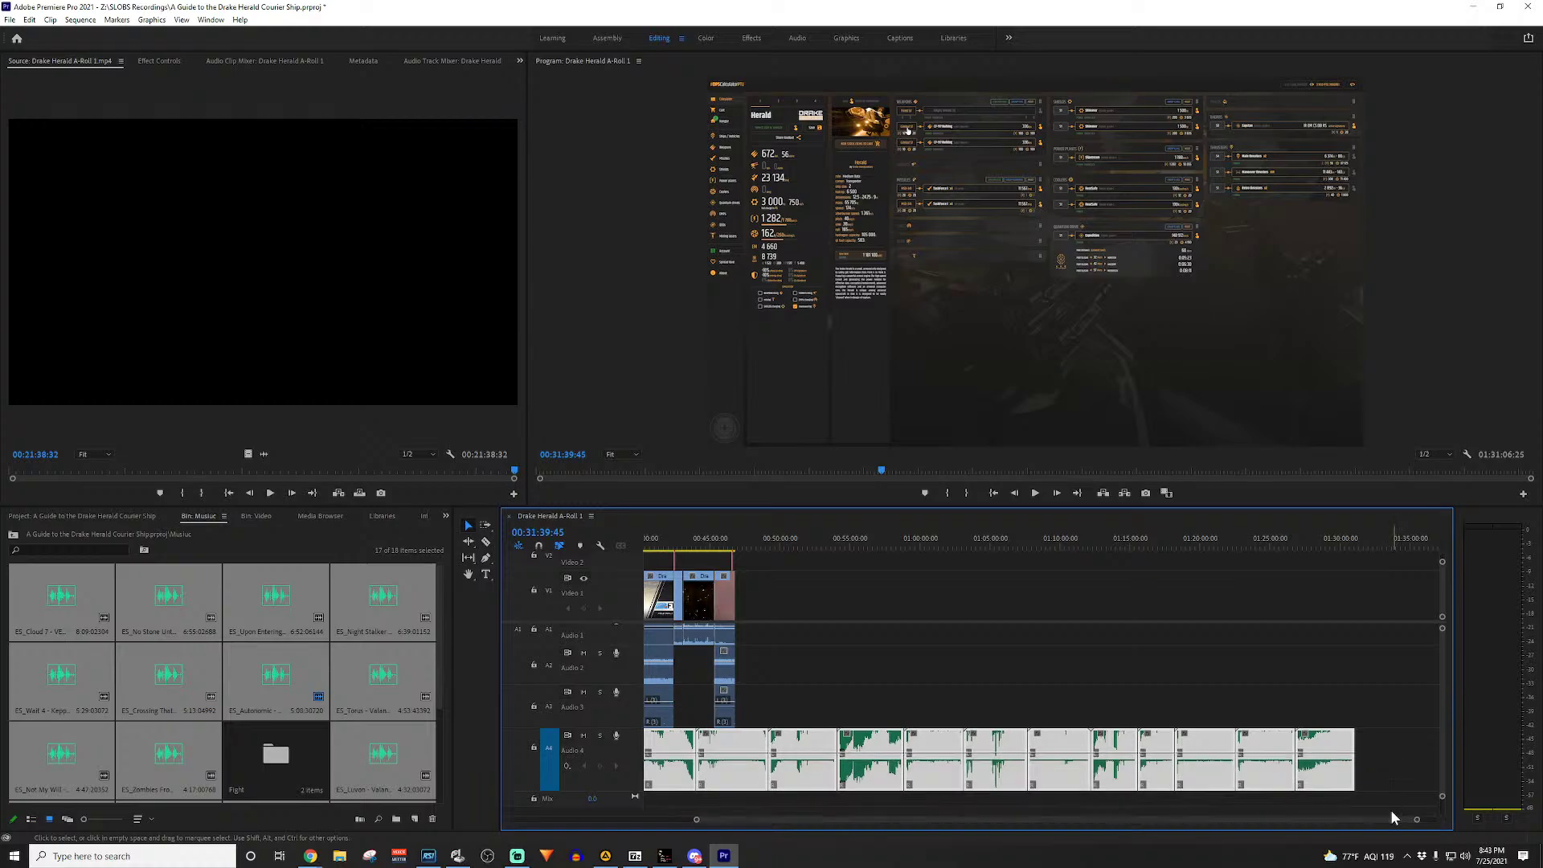
drag(744, 820, 447, 823)
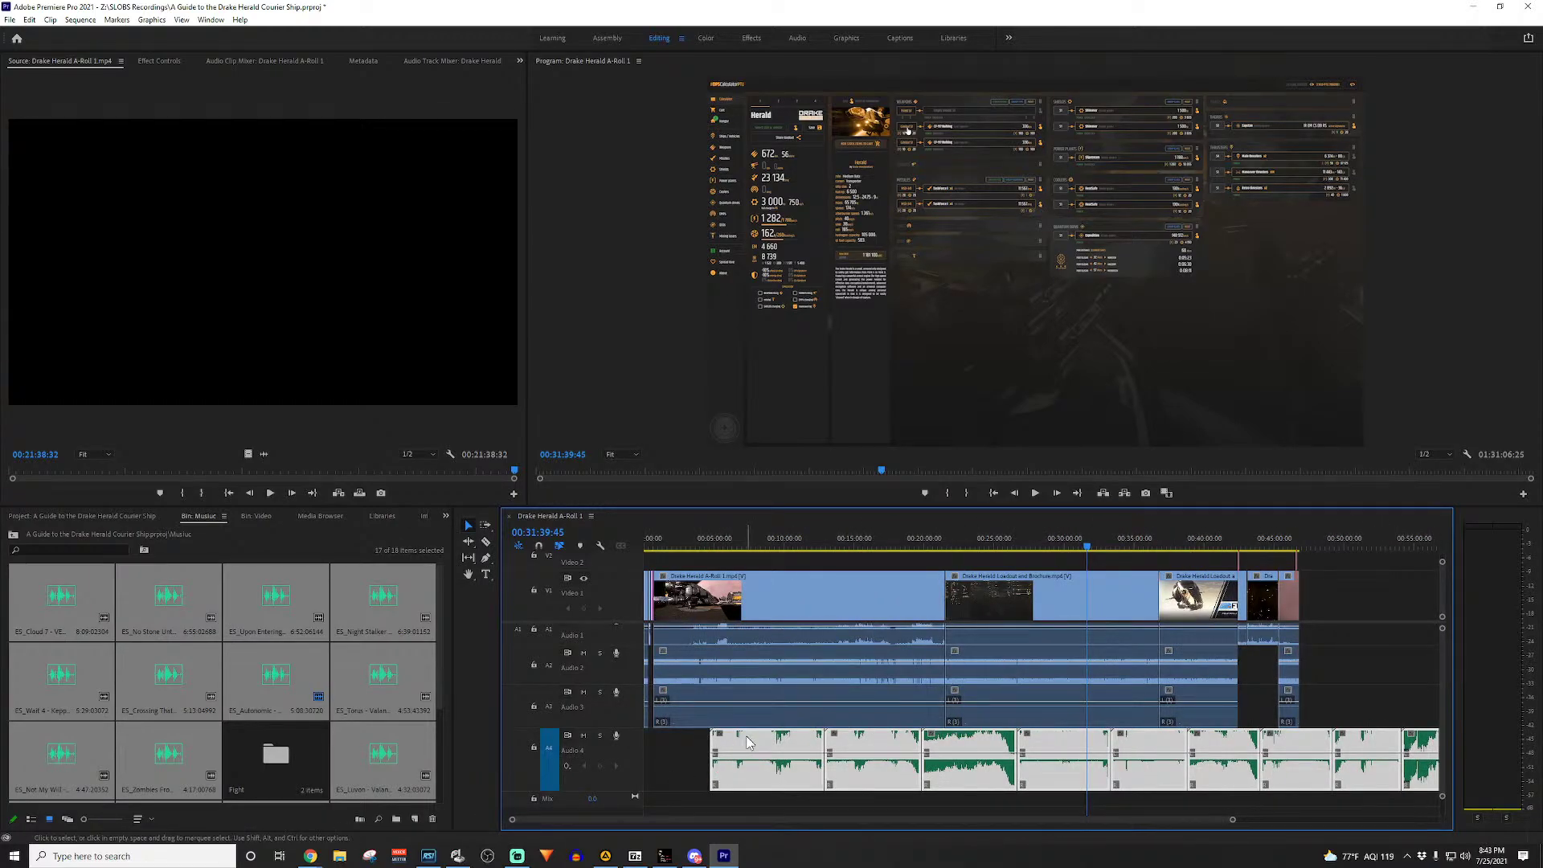
key(Delete)
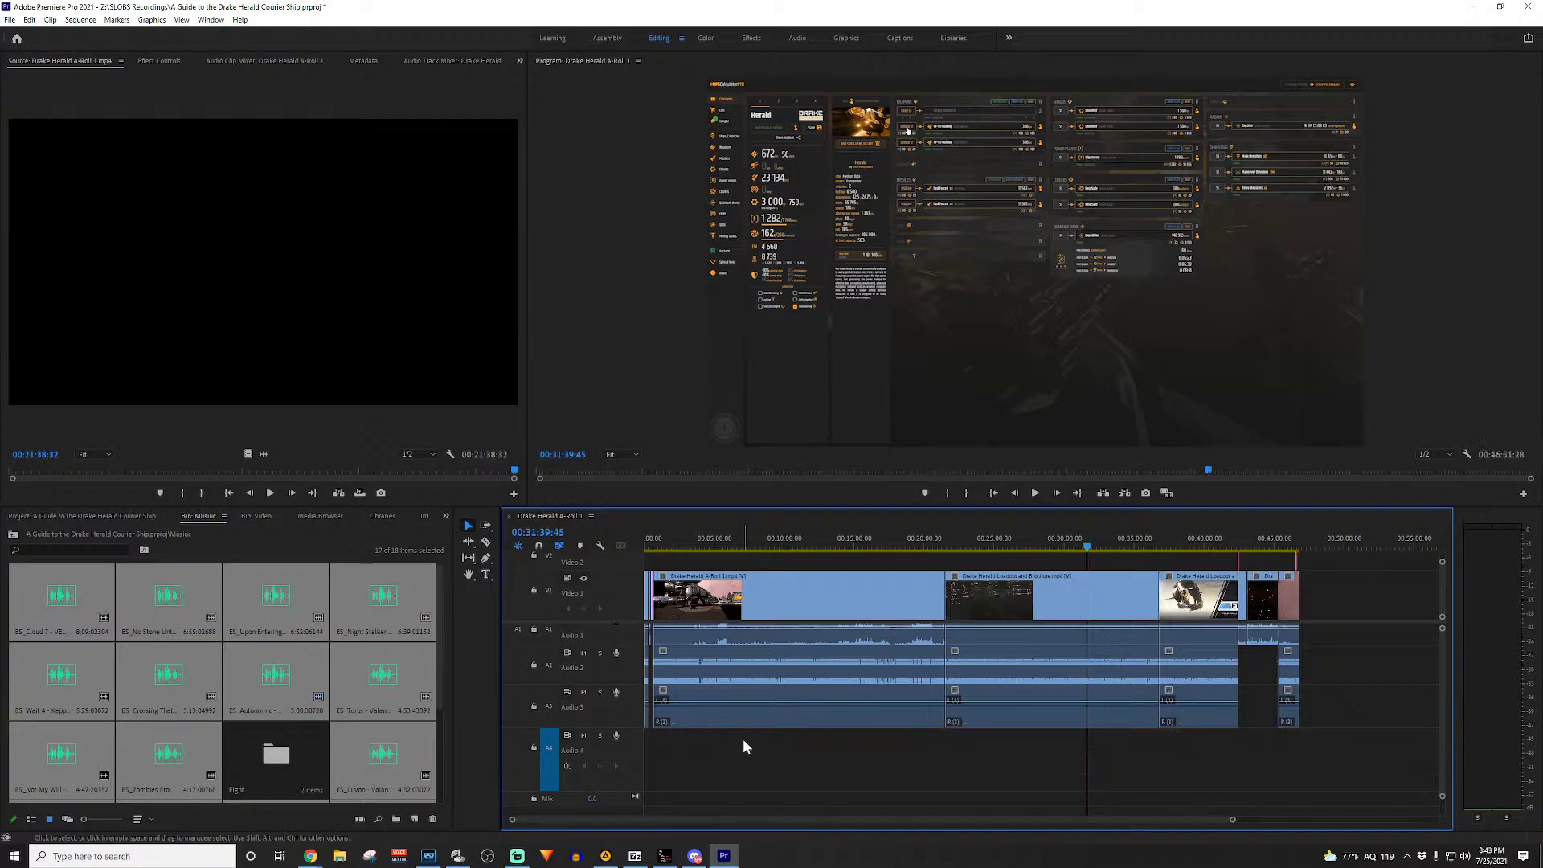
Step: Place the Night Stalker track from the music bin on Audio 4 so it begins at the start of the sequence
click(166, 684)
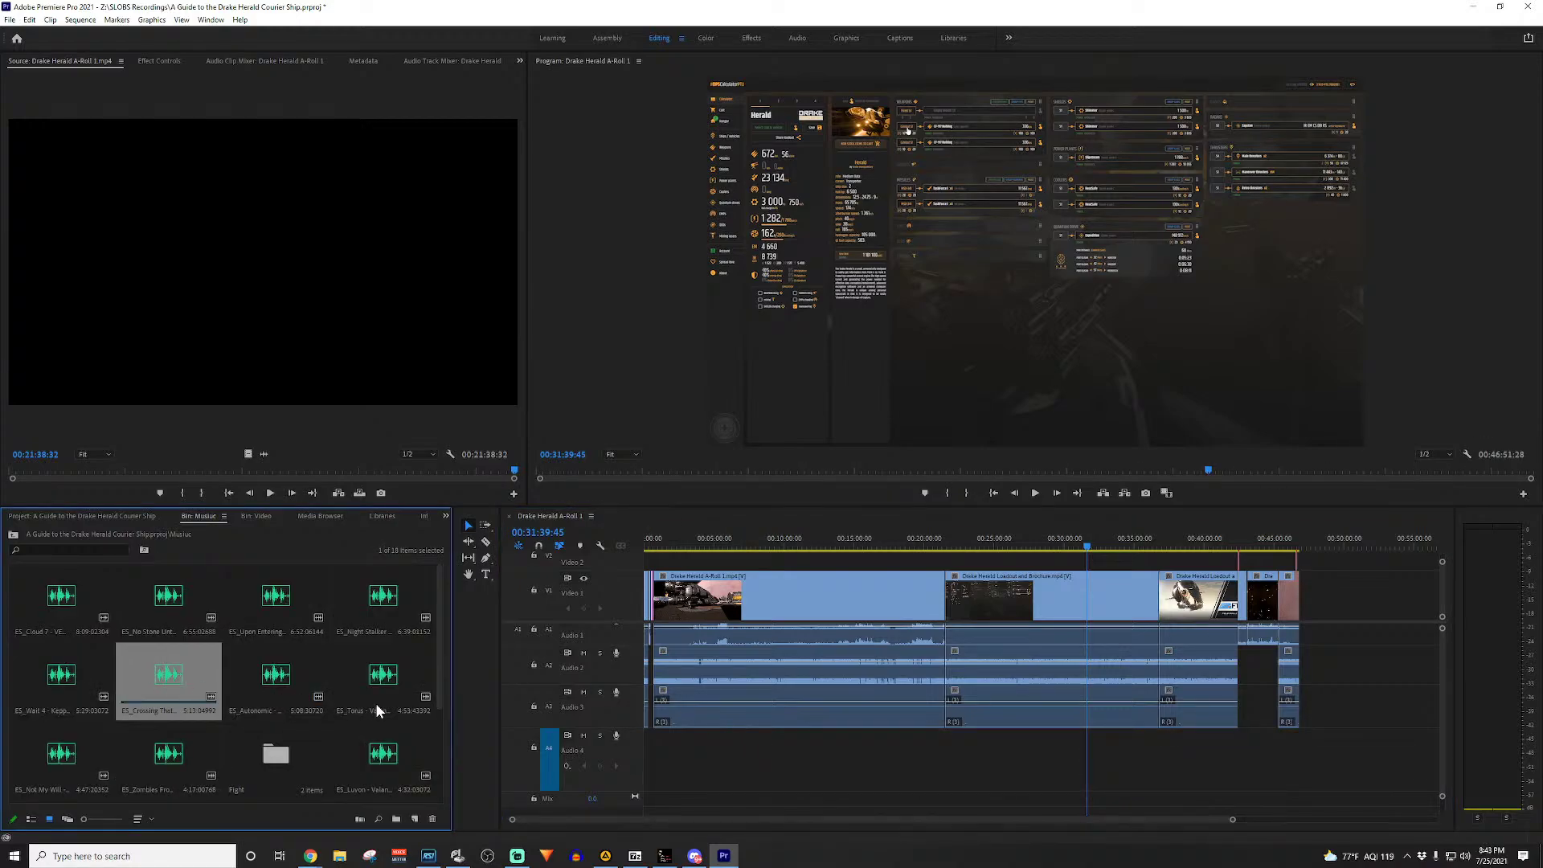
click(378, 597)
drag(379, 597, 651, 770)
key(equal)
scroll(695, 760, up, 4)
scroll(723, 743, up, 5)
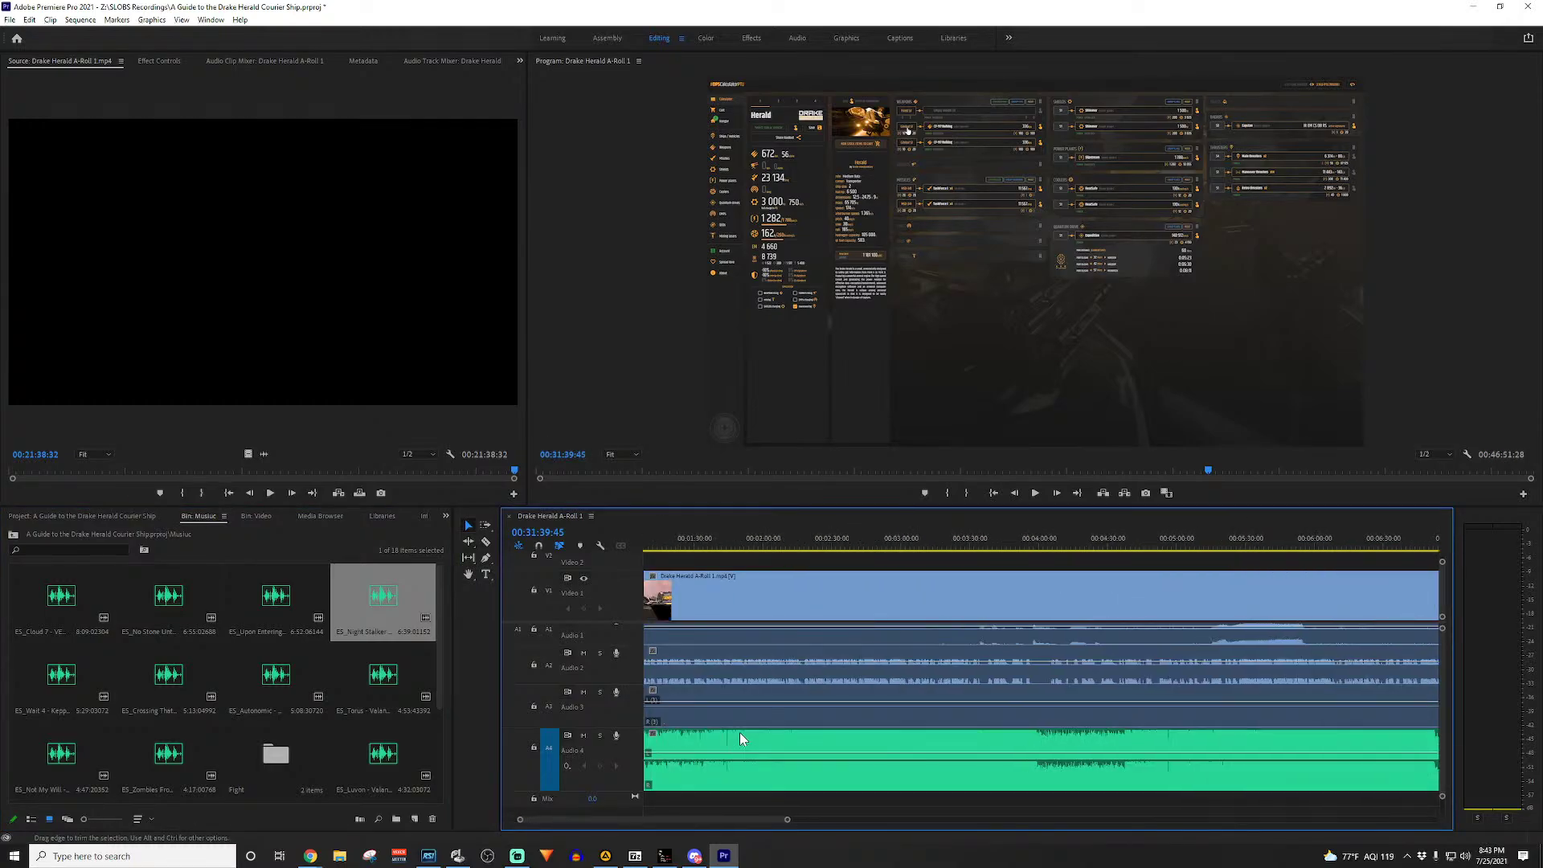
drag(831, 748, 709, 758)
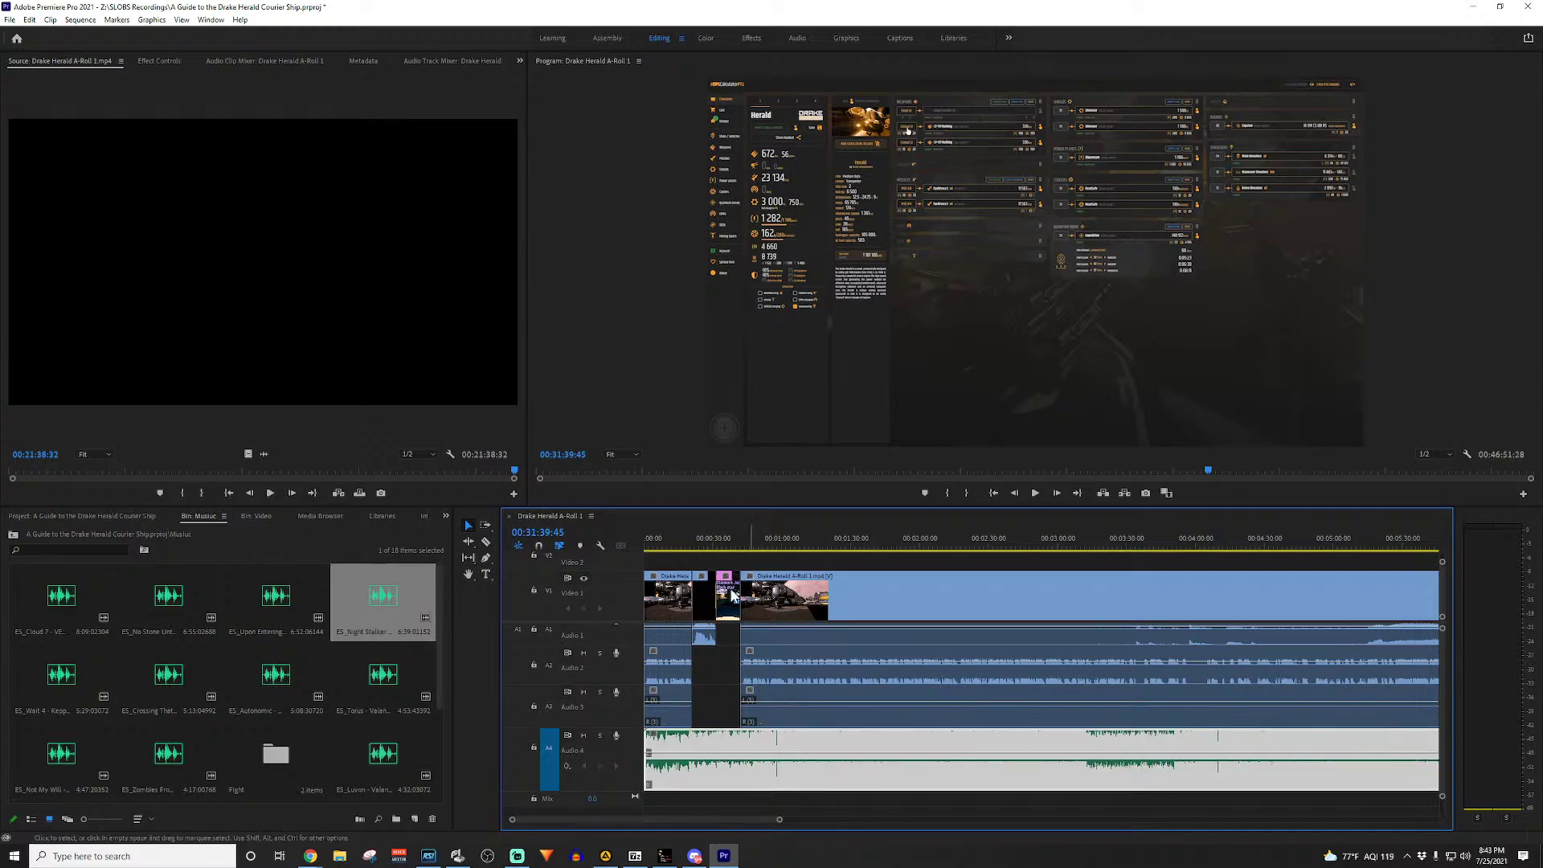
Step: Mute Audio 4 and play the sequence from the beginning to hear it without the music
drag(698, 538, 434, 547)
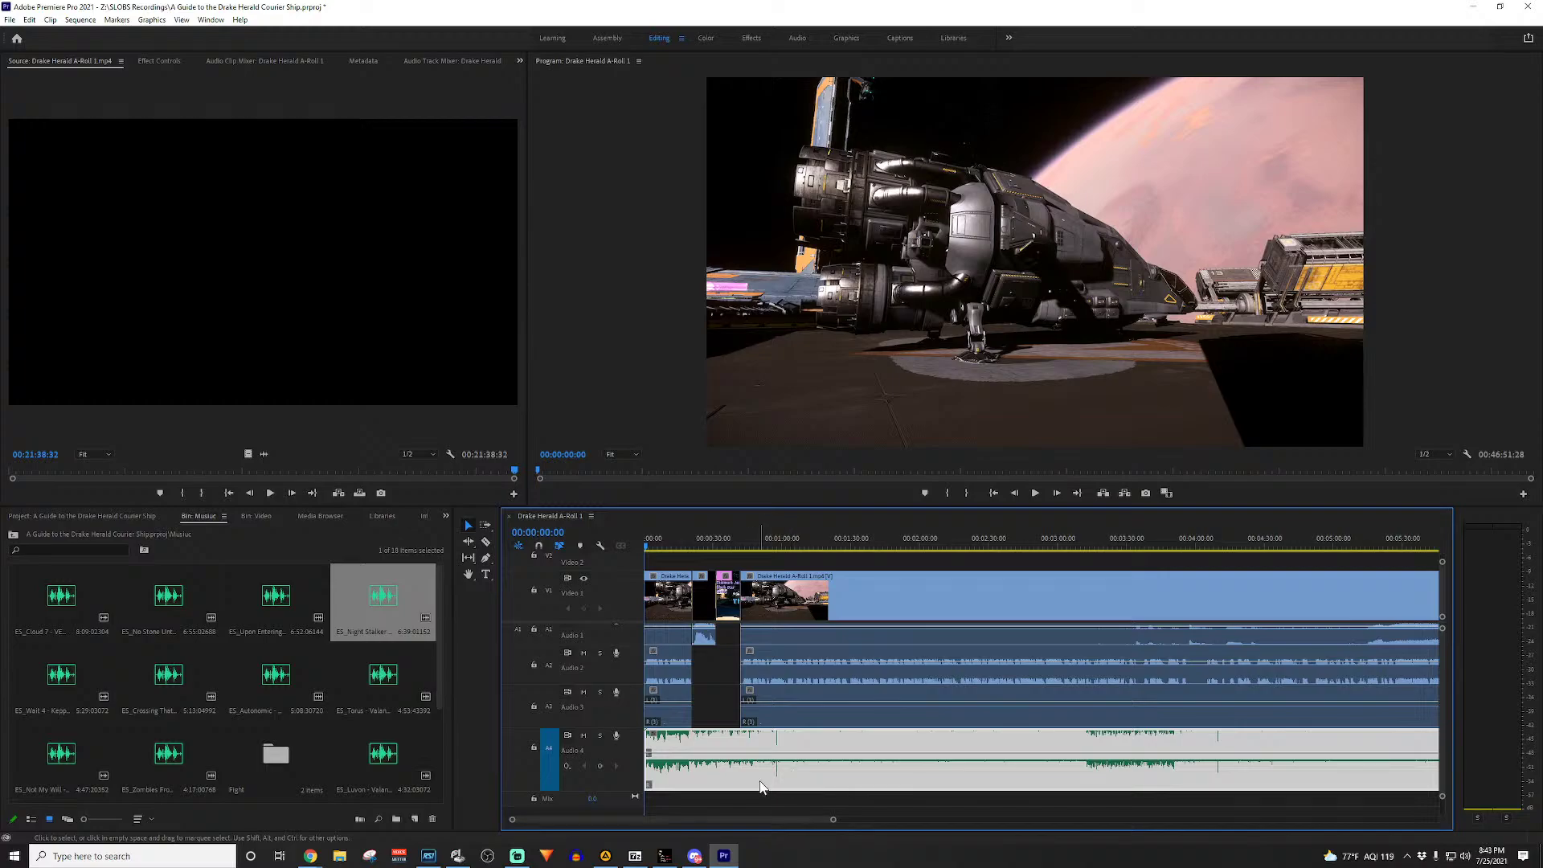
key(ctrl+z)
drag(781, 764, 652, 742)
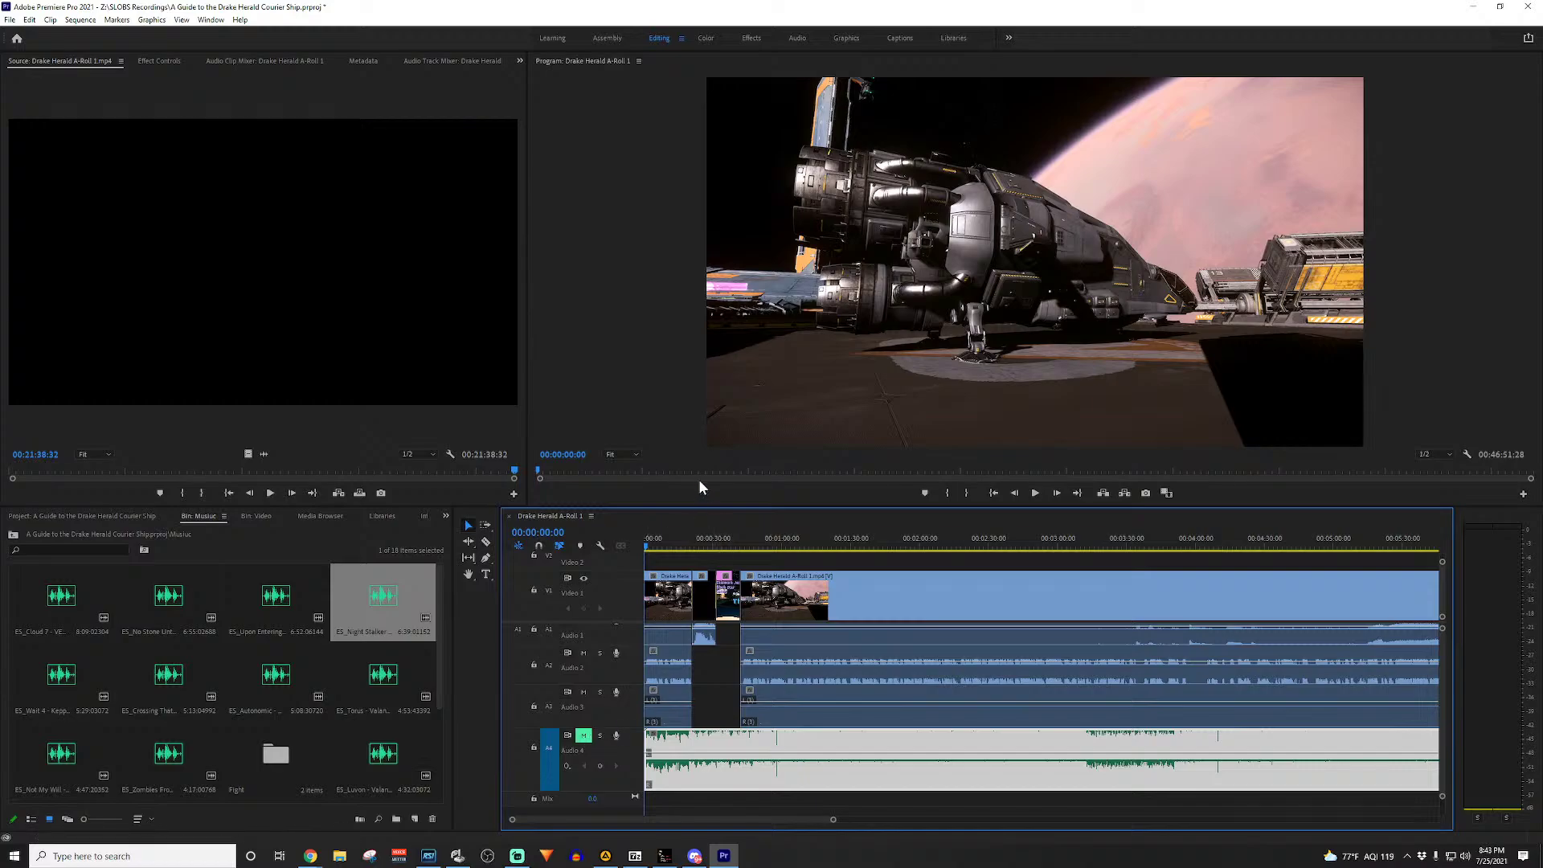
click(639, 419)
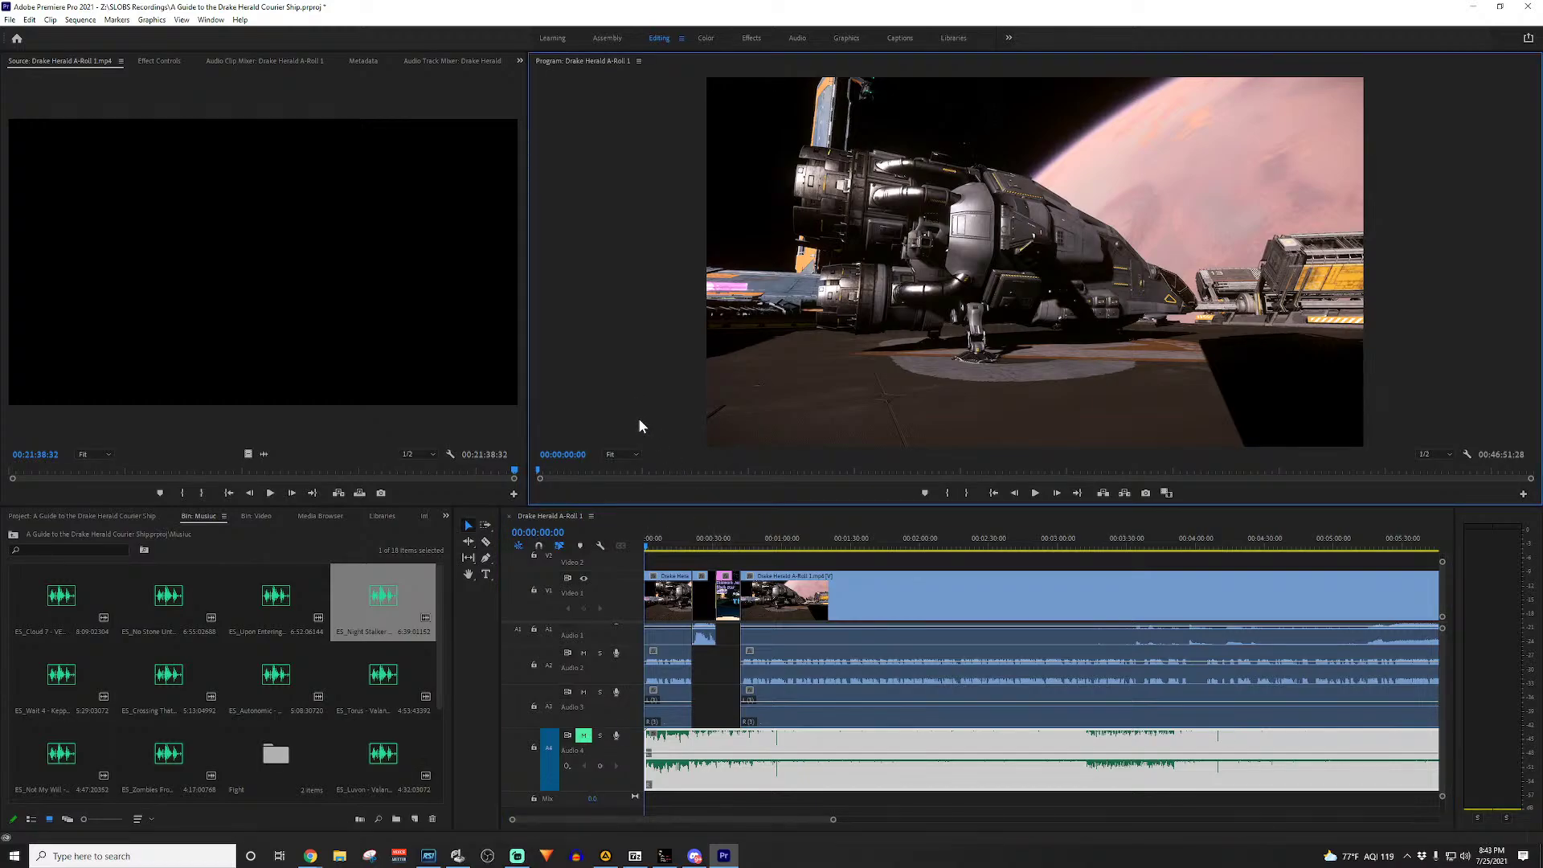
key(space)
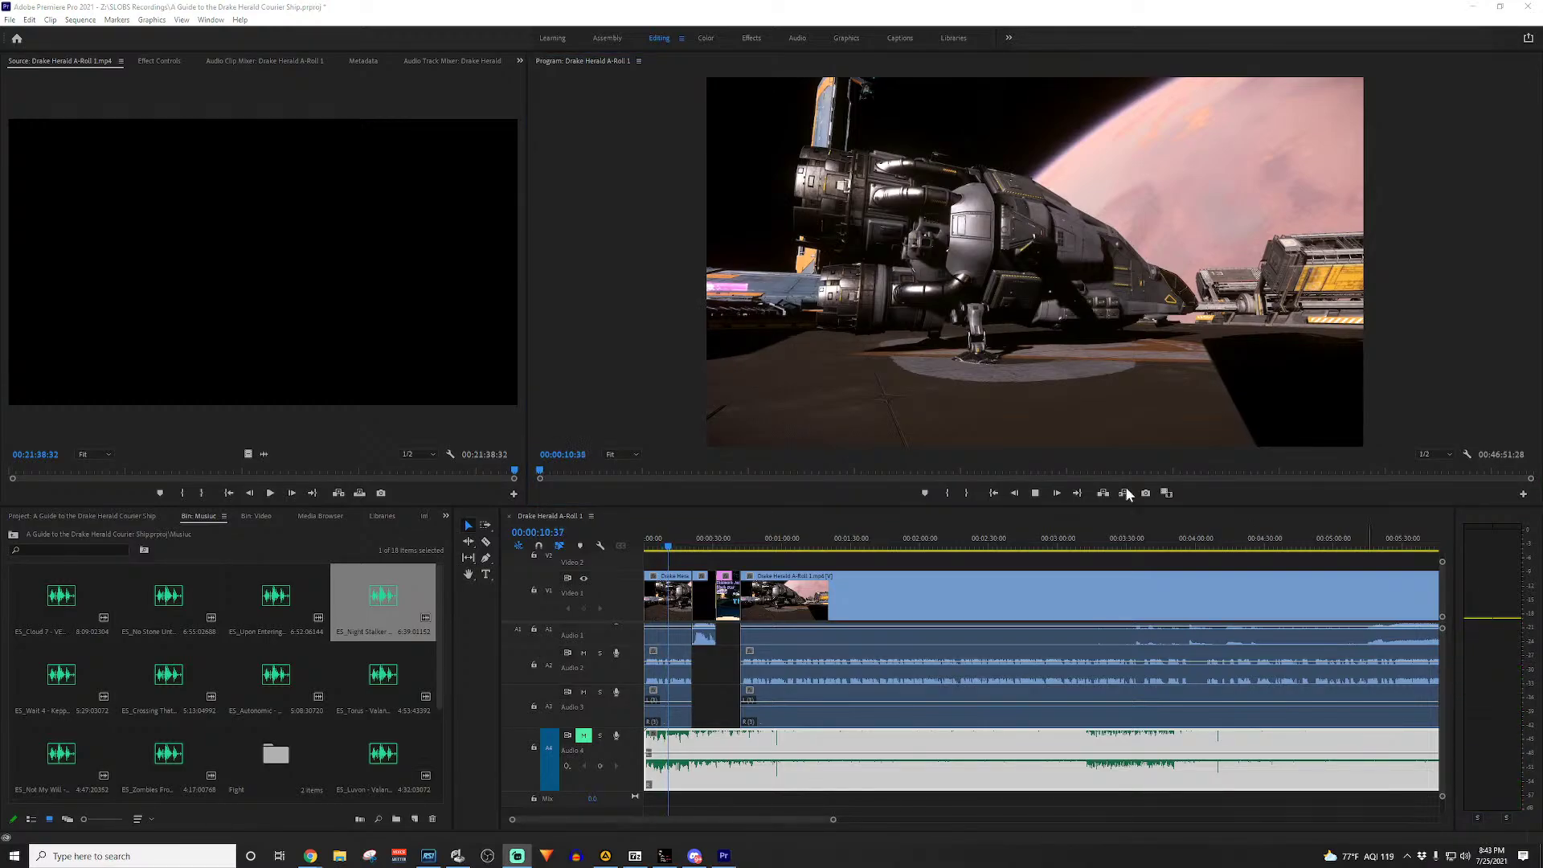
click(580, 270)
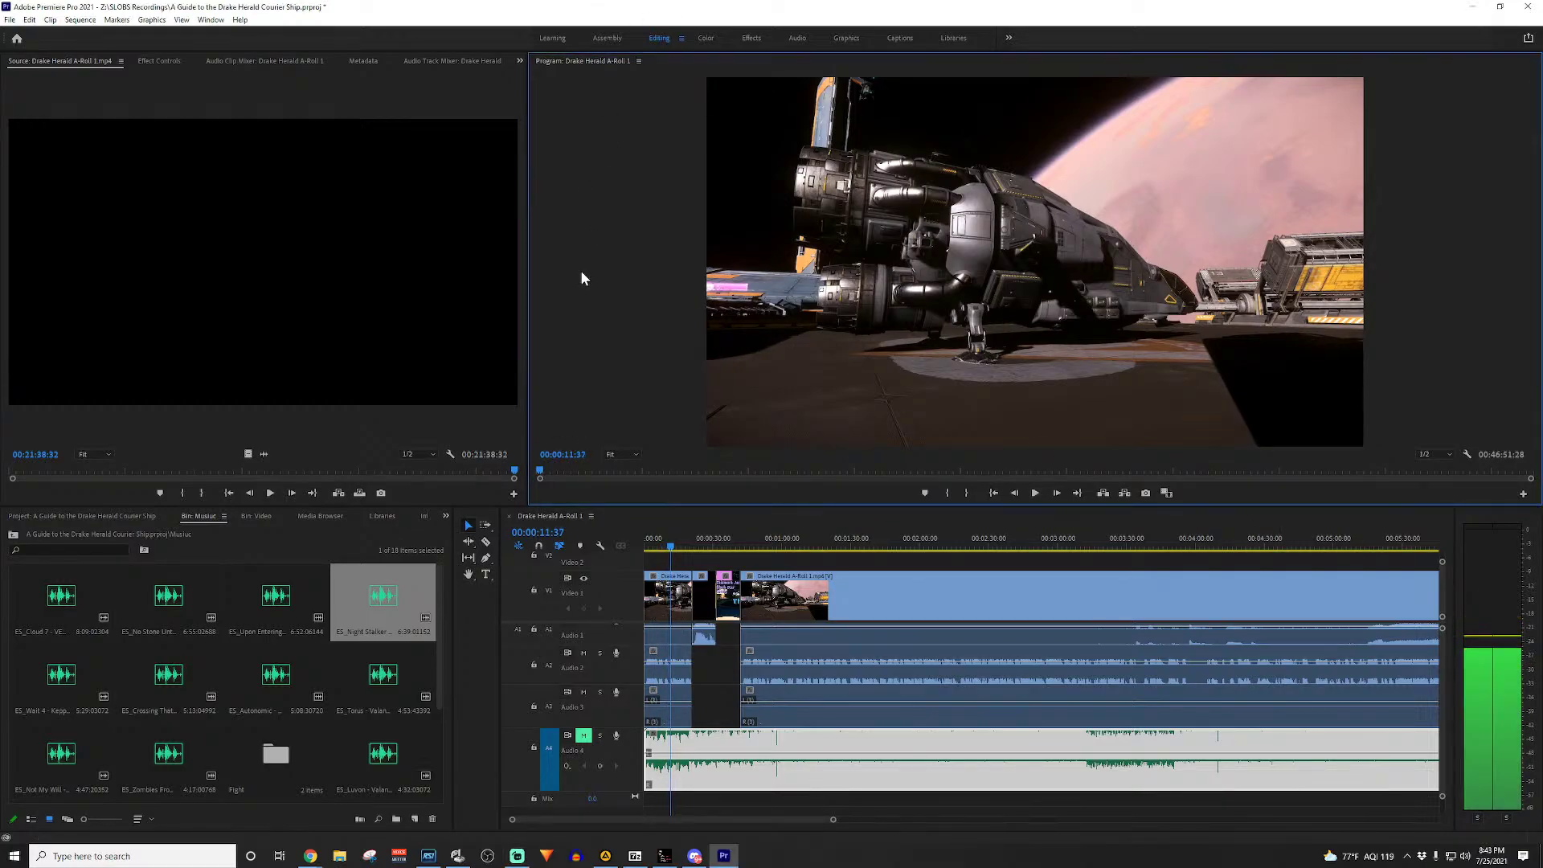
Step: Unmute Audio 4 and play the opening of the sequence again to hear the music under the voice
click(589, 737)
key(Home)
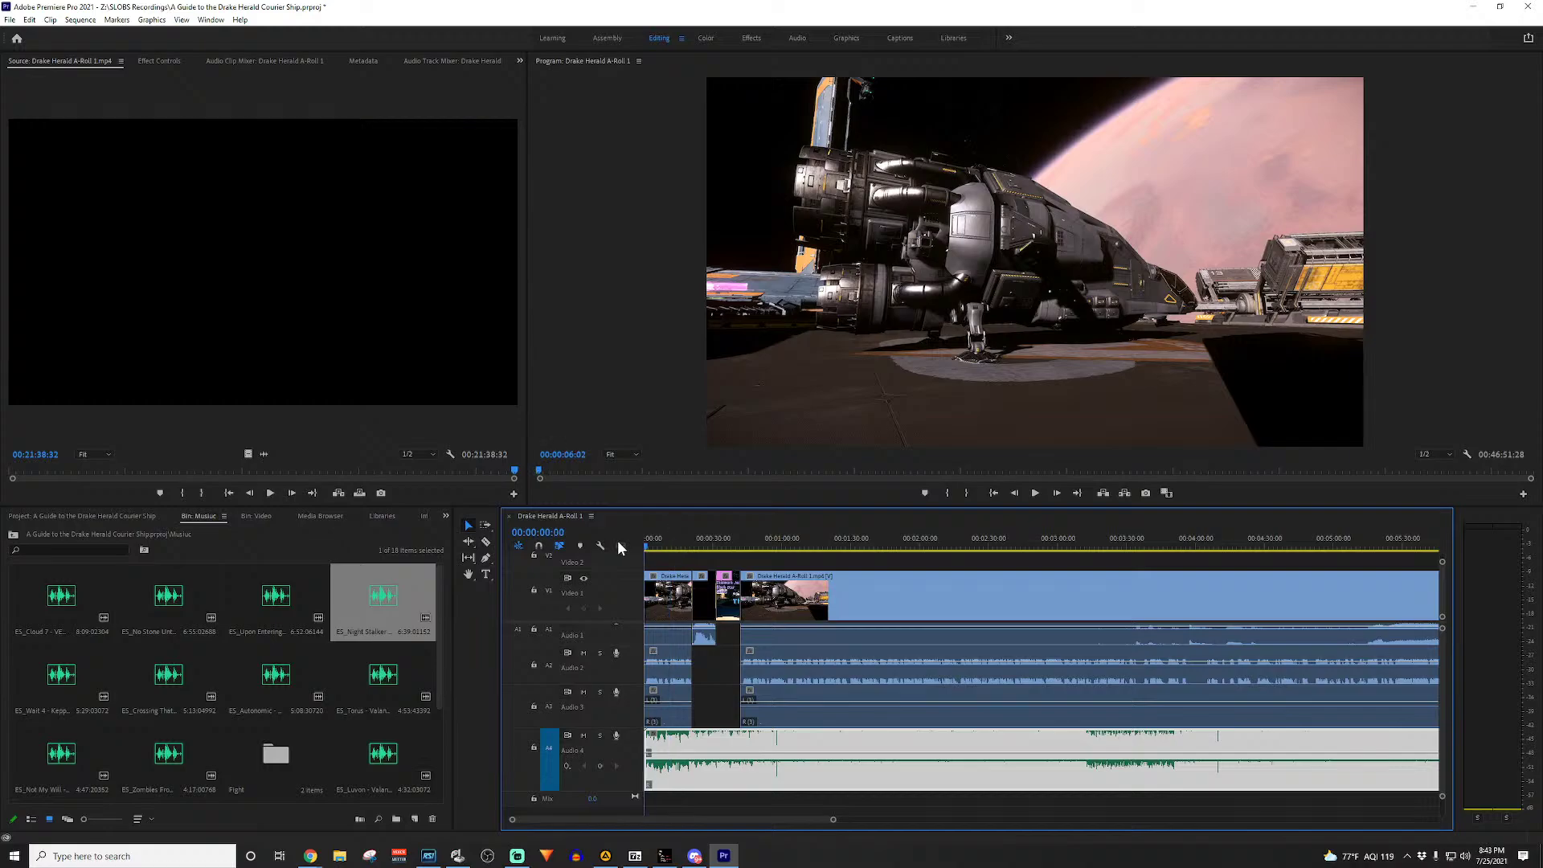
key(space)
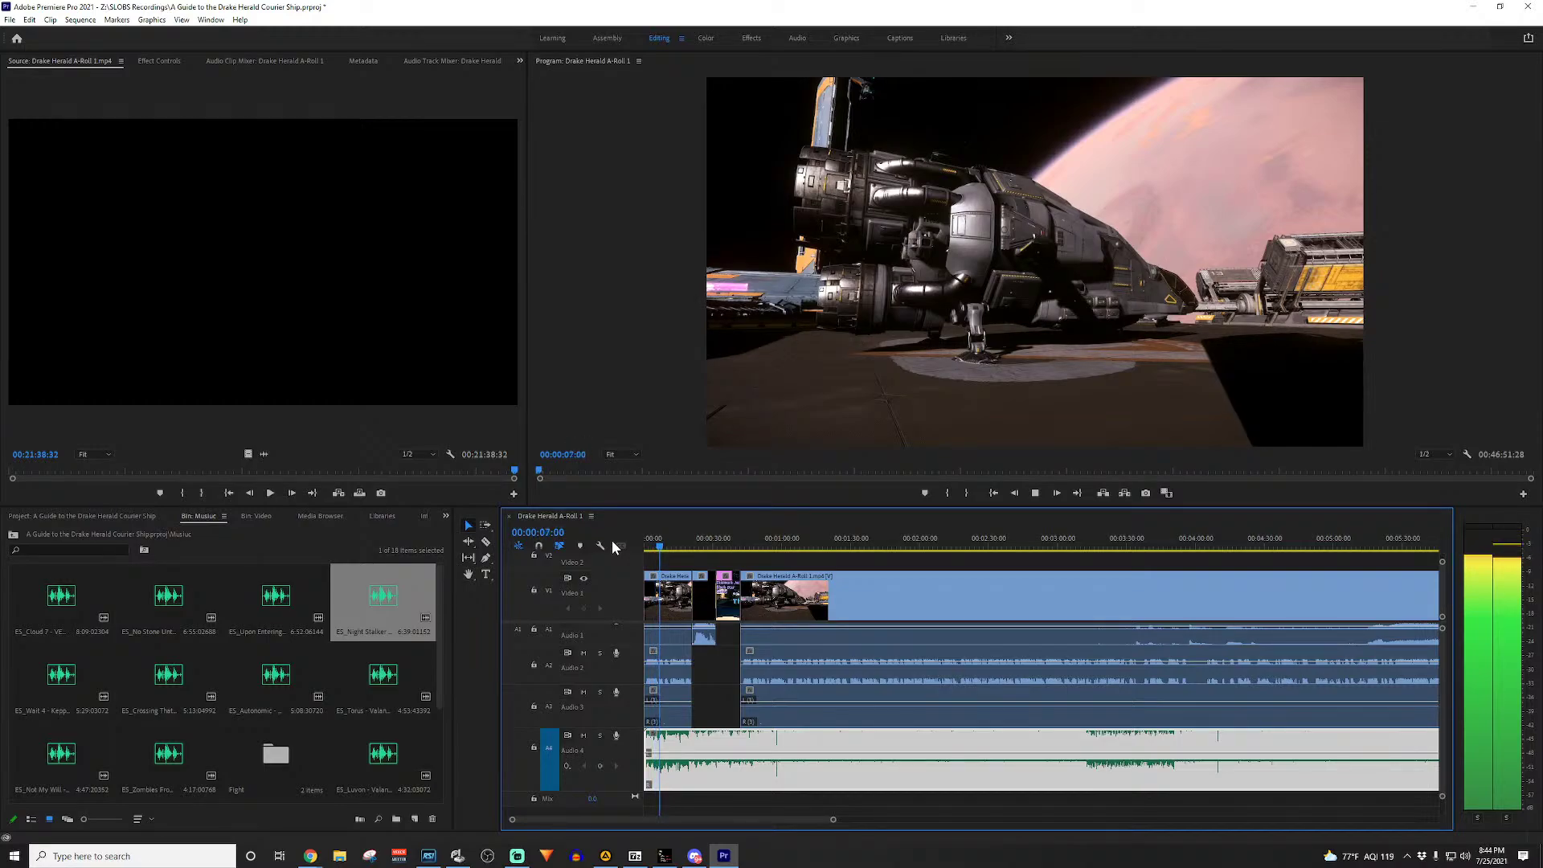
key(space)
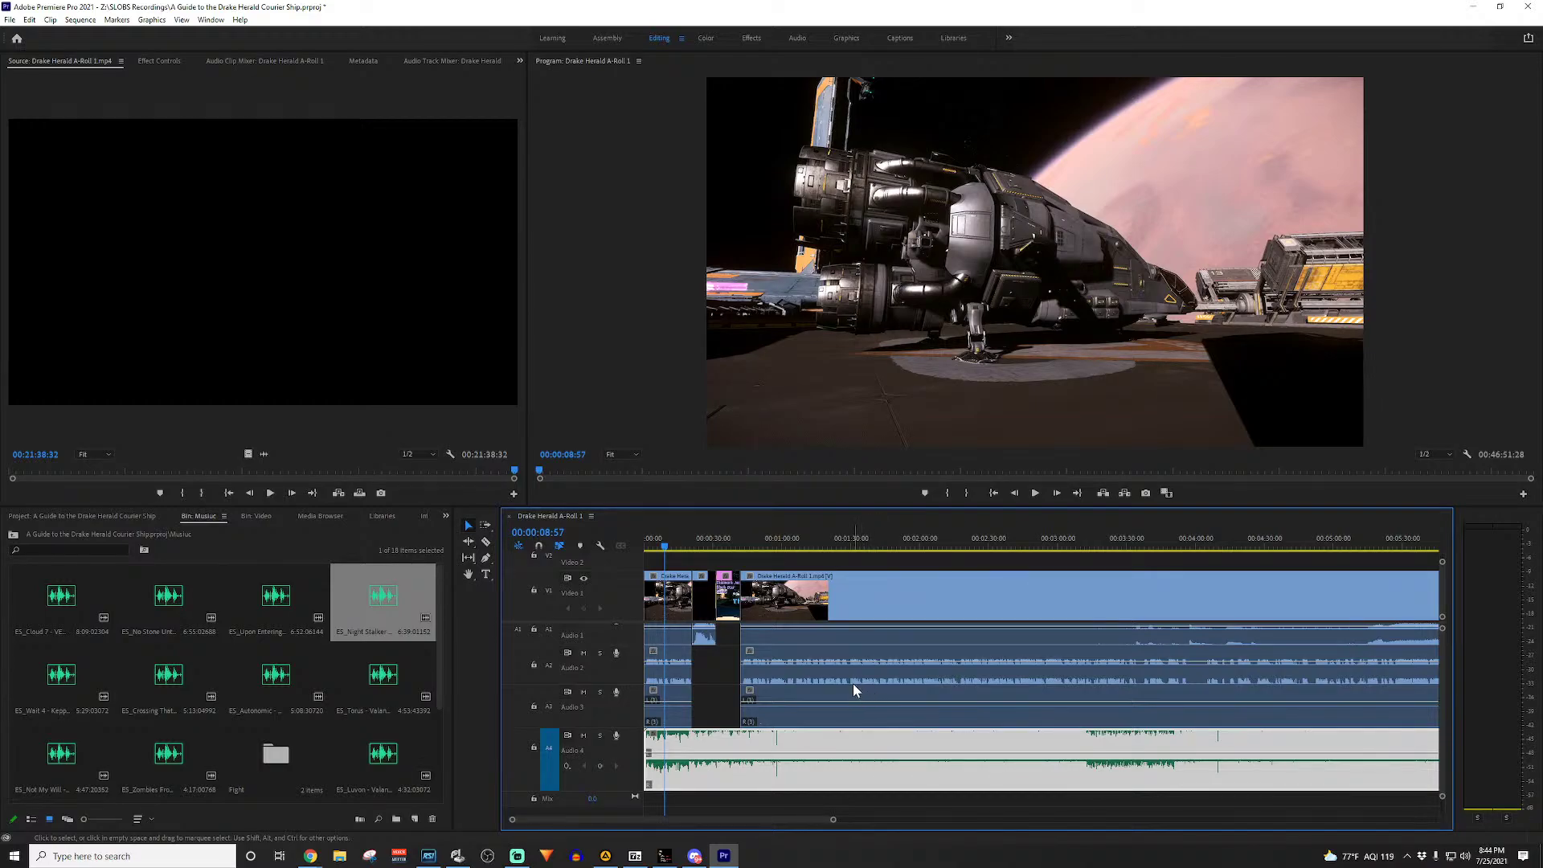
Step: Select every track in the music bin except Night Stalker, leaving out the Fight bin
key(minus)
key(minus)
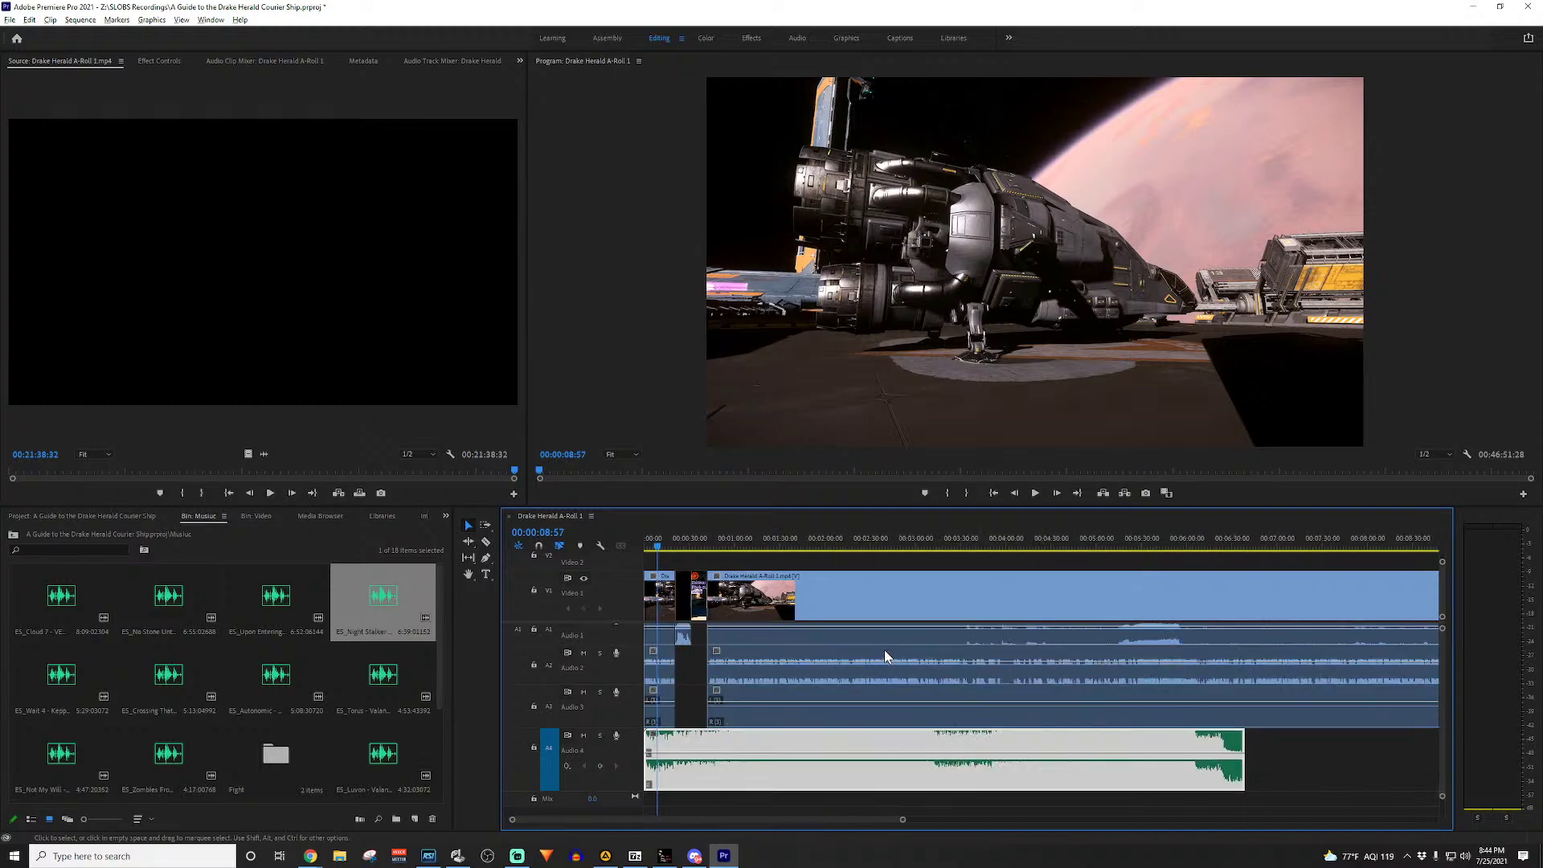
key(minus)
key(minus)
key(minus)
key(minus)
key(minus)
key(minus)
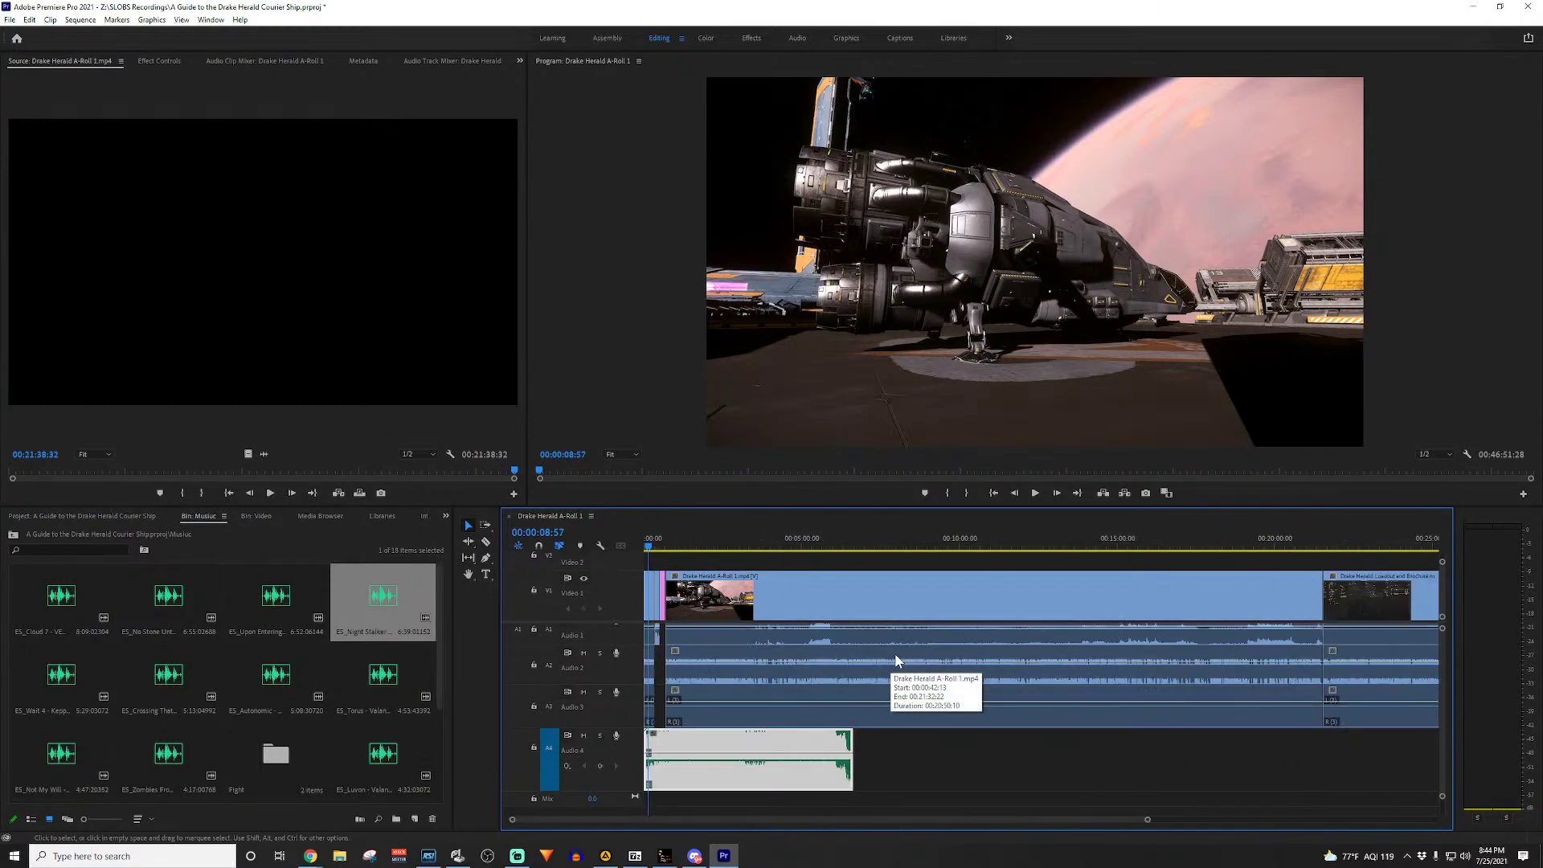
key(minus)
key(minus)
key(minus)
key(minus)
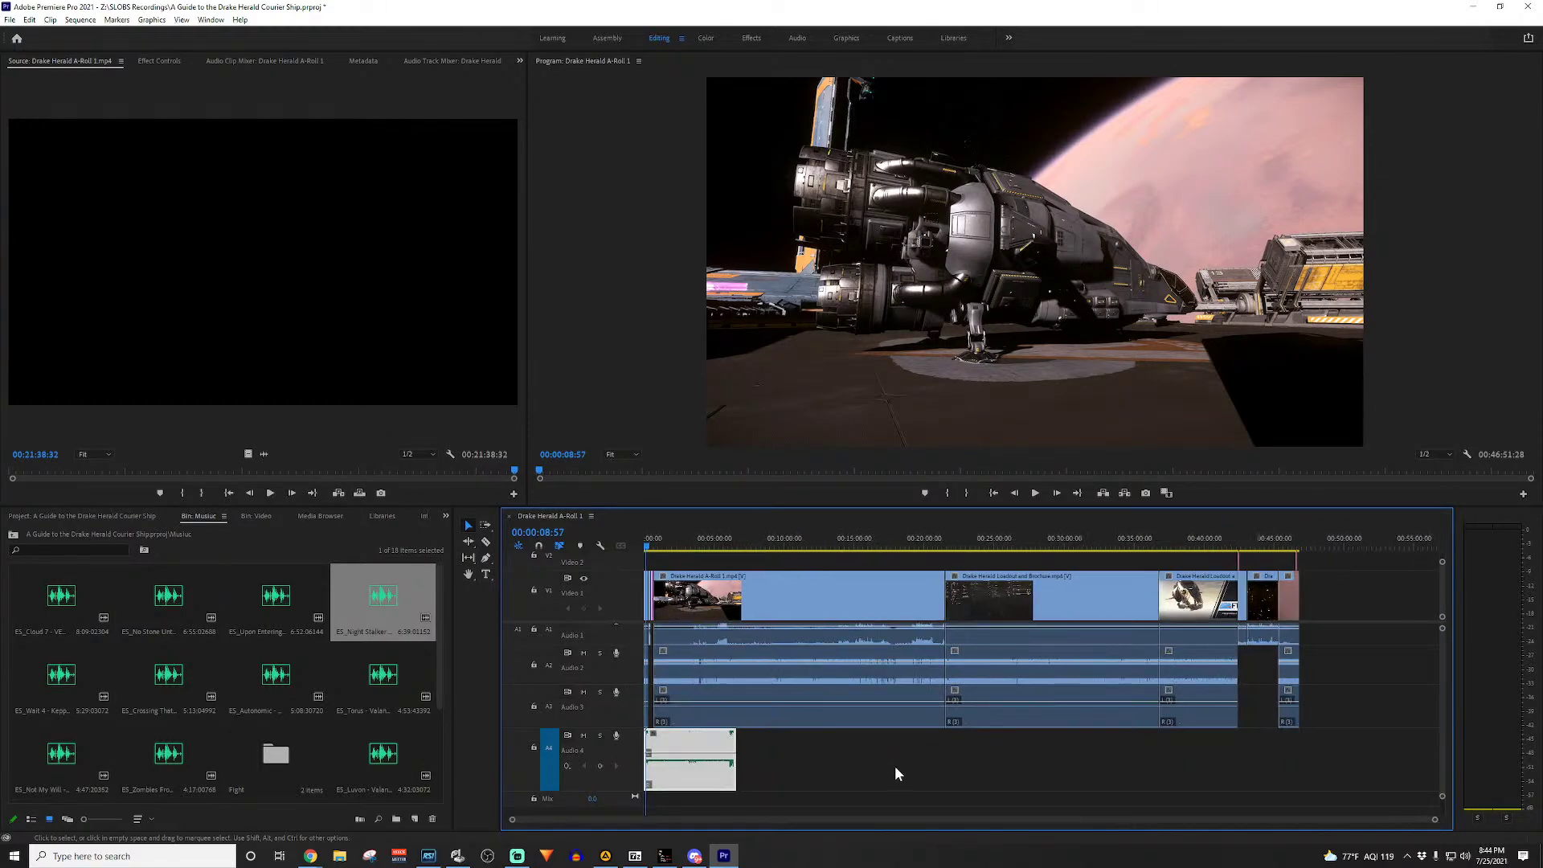
click(21, 606)
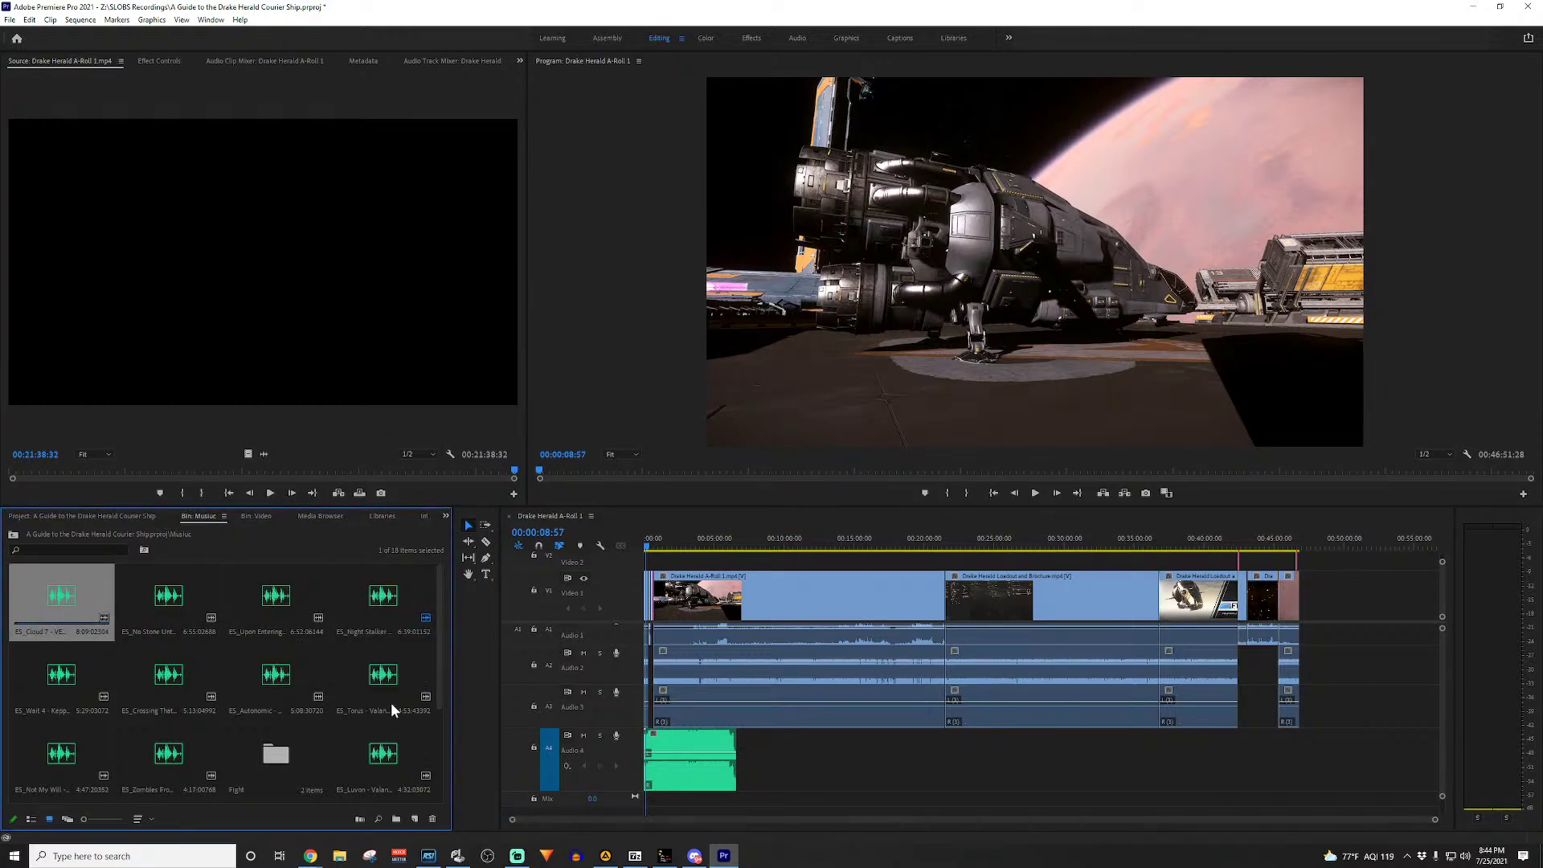
scroll(383, 775, down, 2)
shift+click(180, 774)
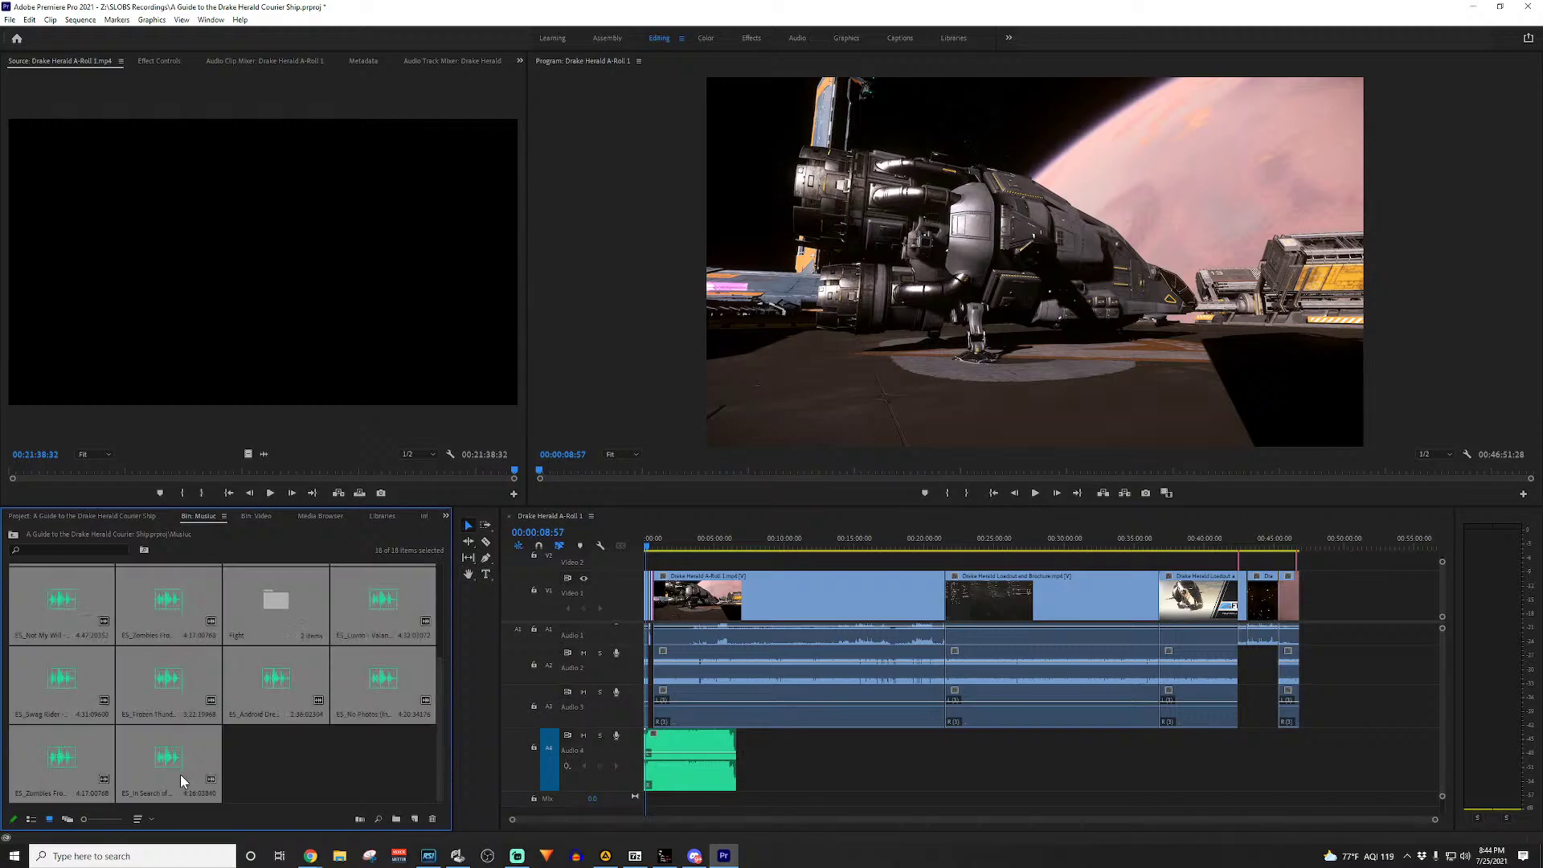
ctrl+click(288, 606)
scroll(344, 704, up, 2)
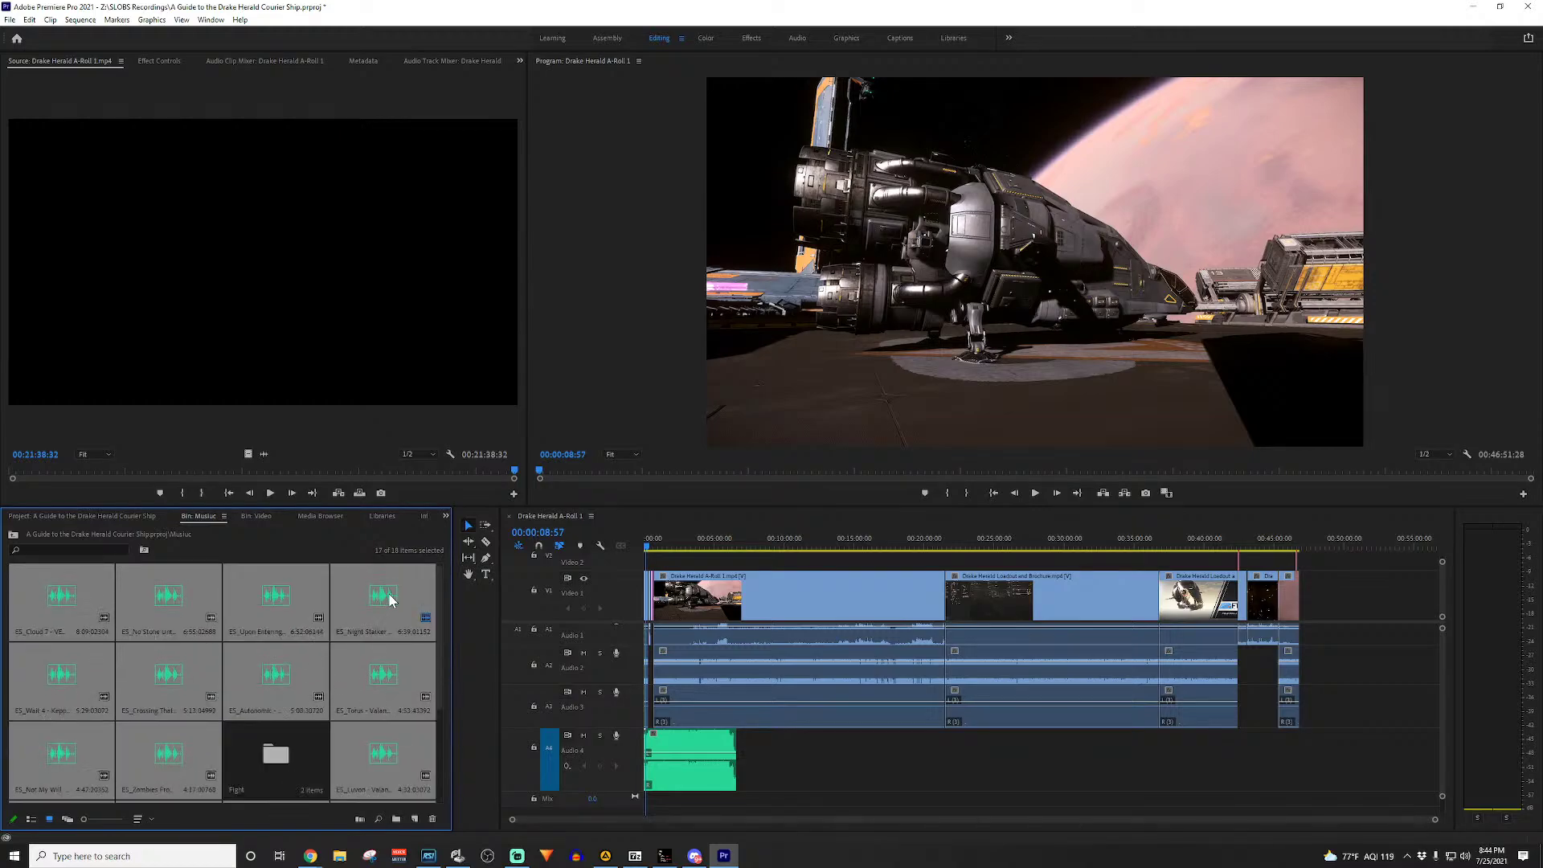
ctrl+click(385, 603)
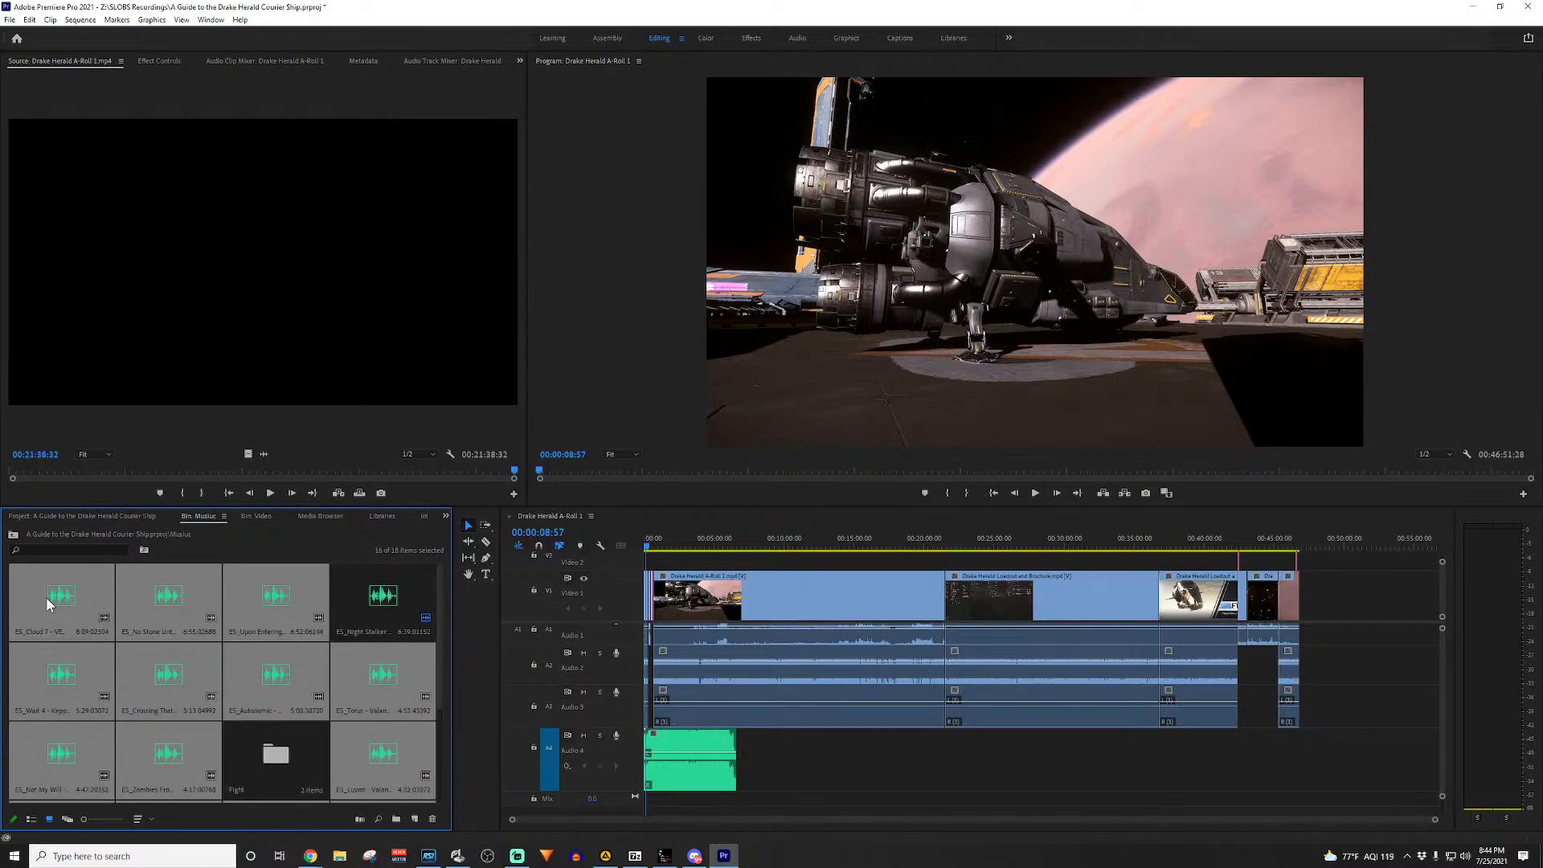
Step: Try placing the selected music tracks after the Night Stalker clip on Audio 4
drag(395, 734, 770, 758)
click(759, 538)
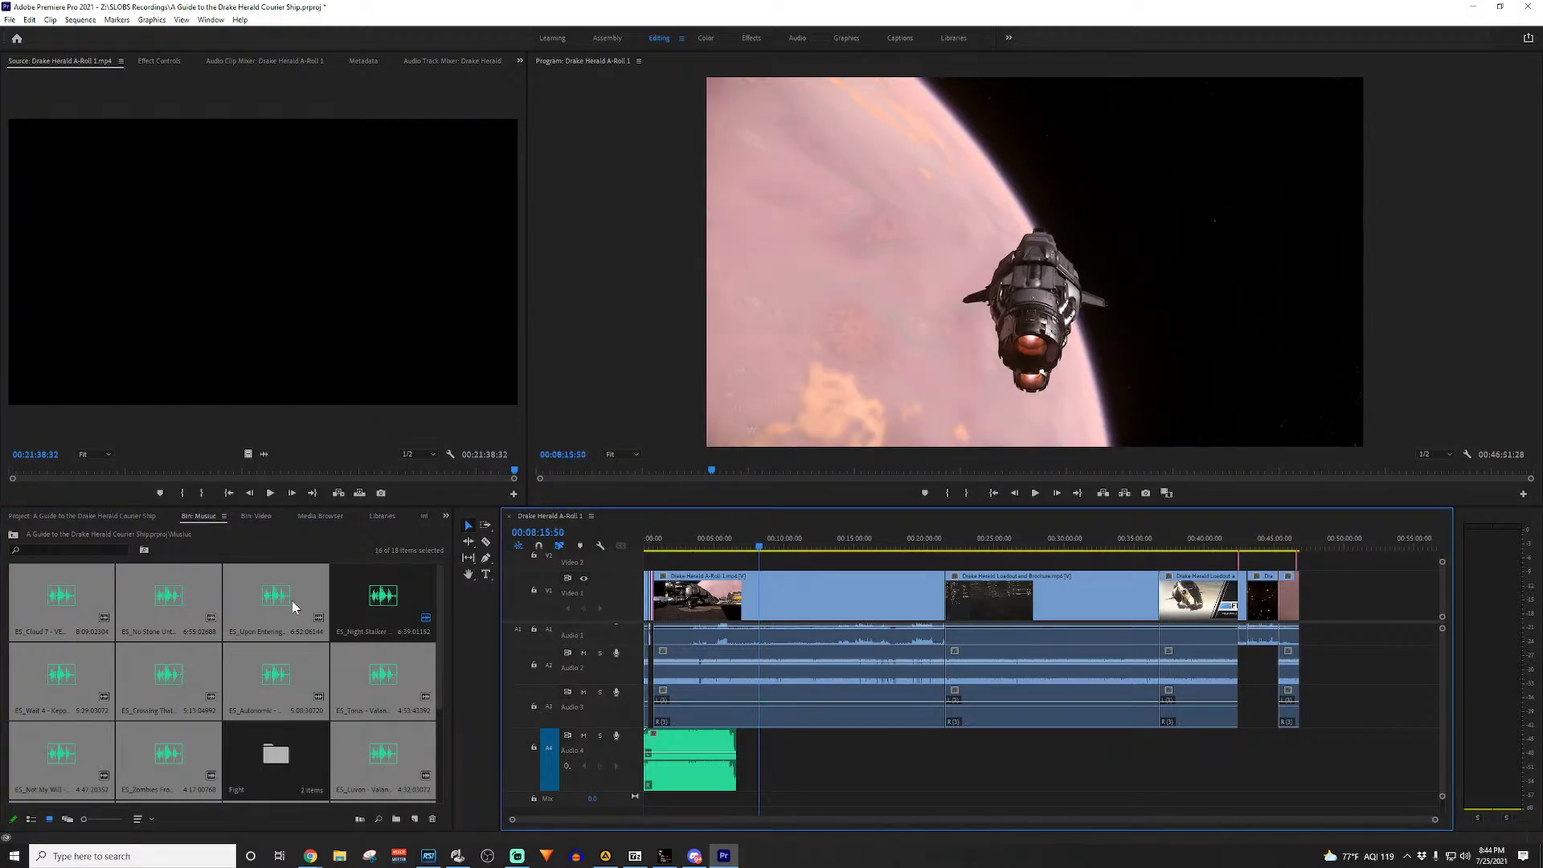
click(145, 604)
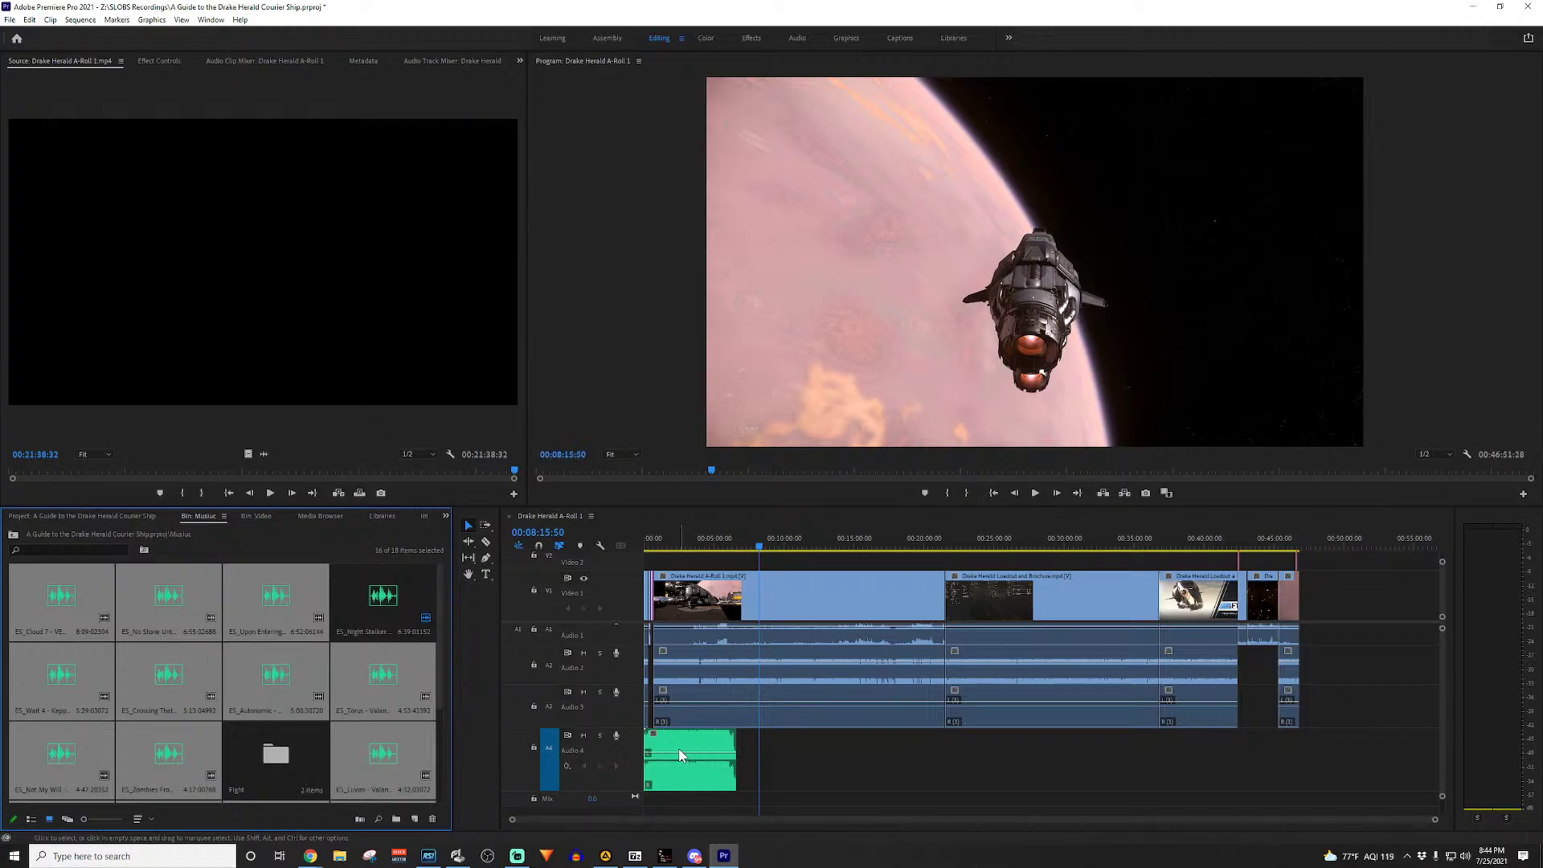
scroll(265, 712, down, 2)
scroll(266, 713, up, 2)
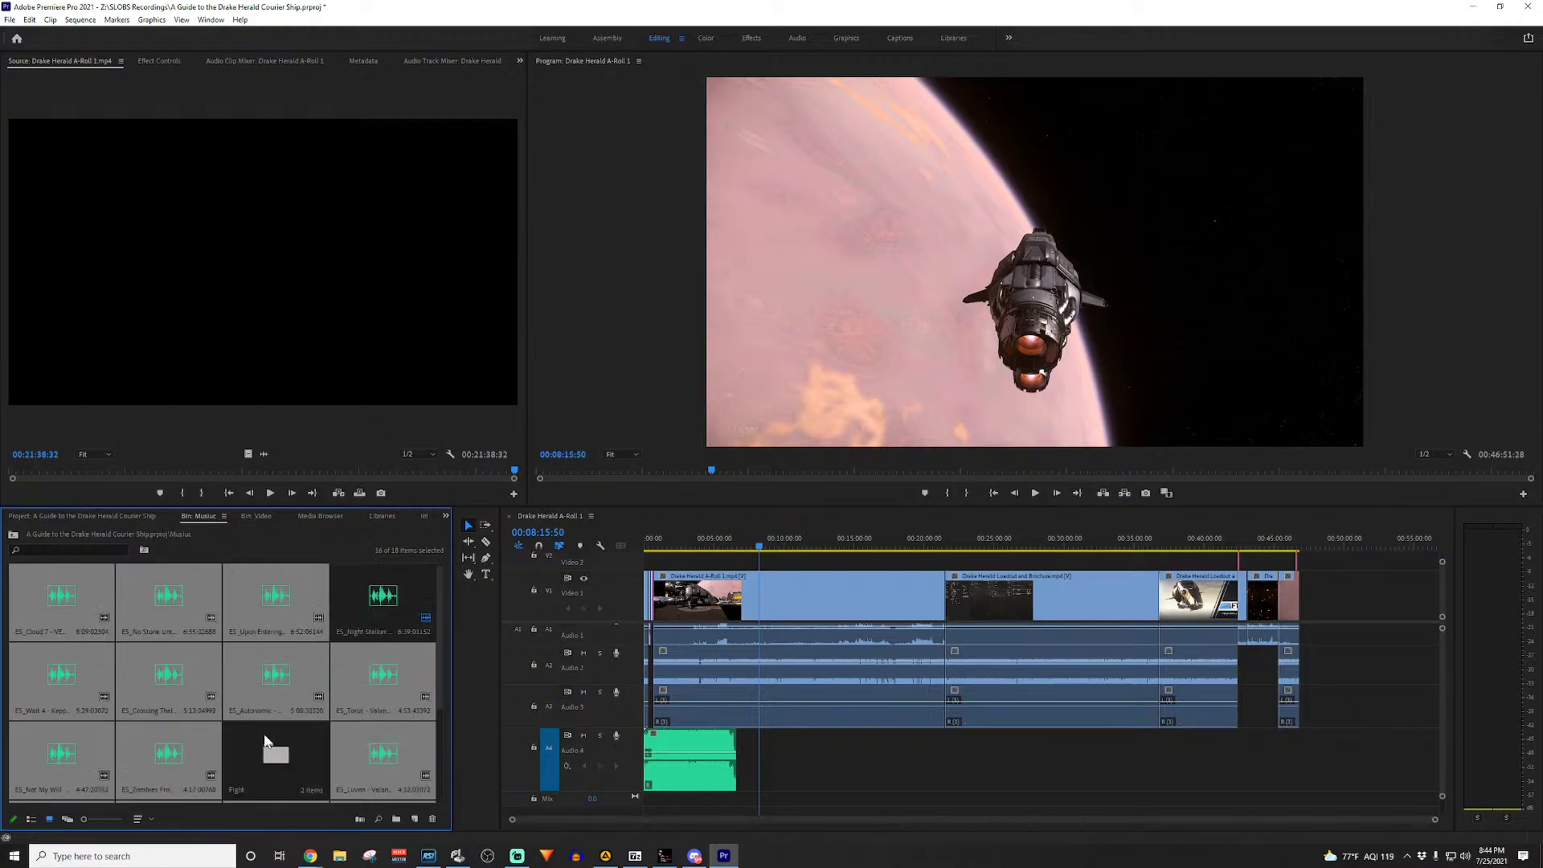
Step: Place the Cloud 7 track on Audio 4 and butt it against the end of the Night Stalker clip
click(55, 604)
drag(58, 599, 748, 774)
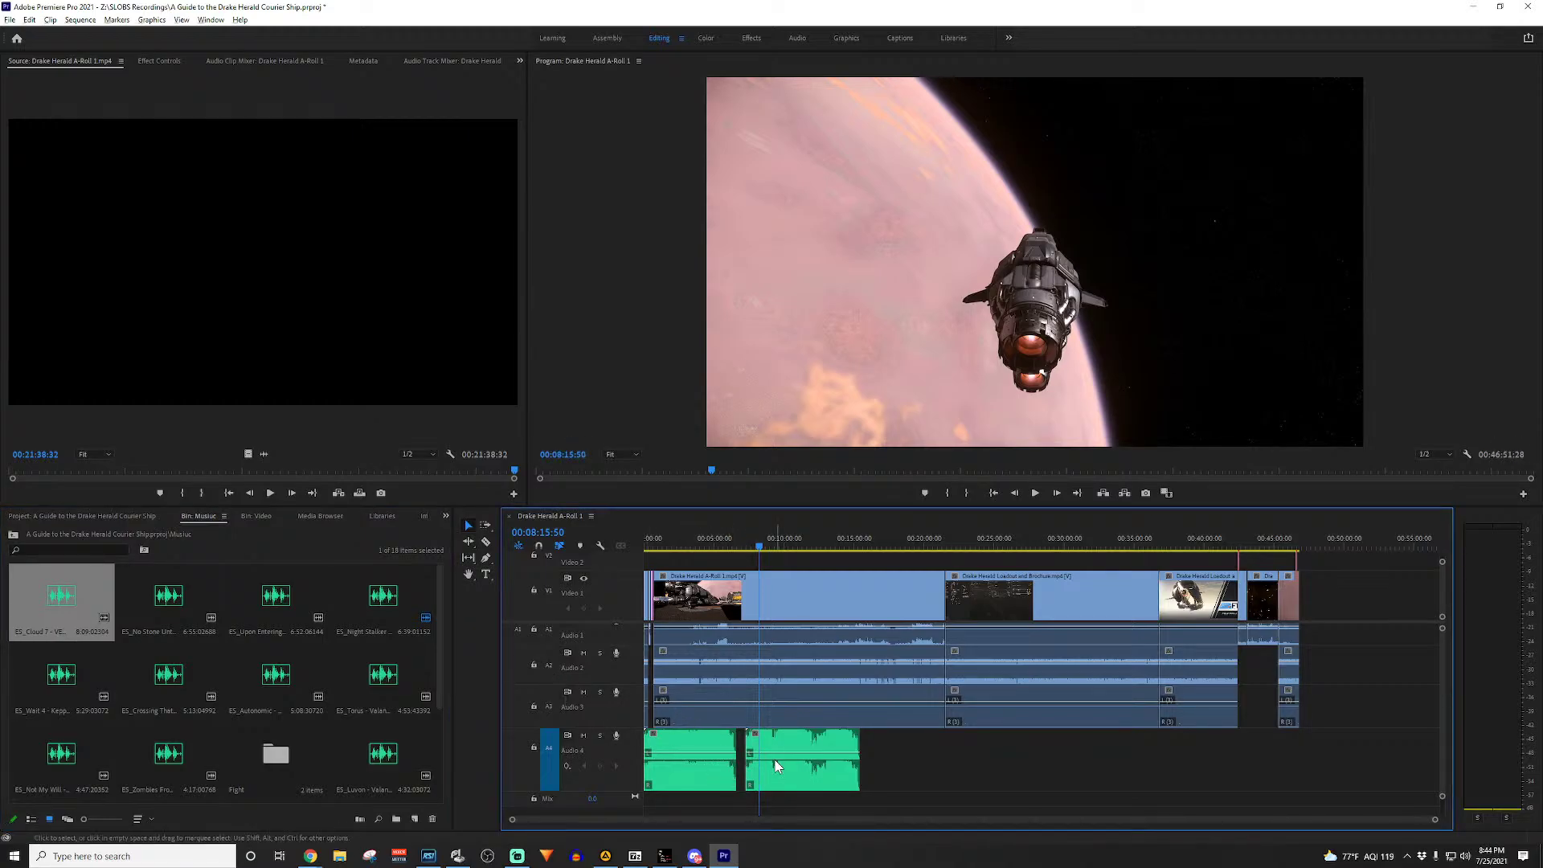
scroll(760, 749, up, 5)
scroll(802, 766, left, 3)
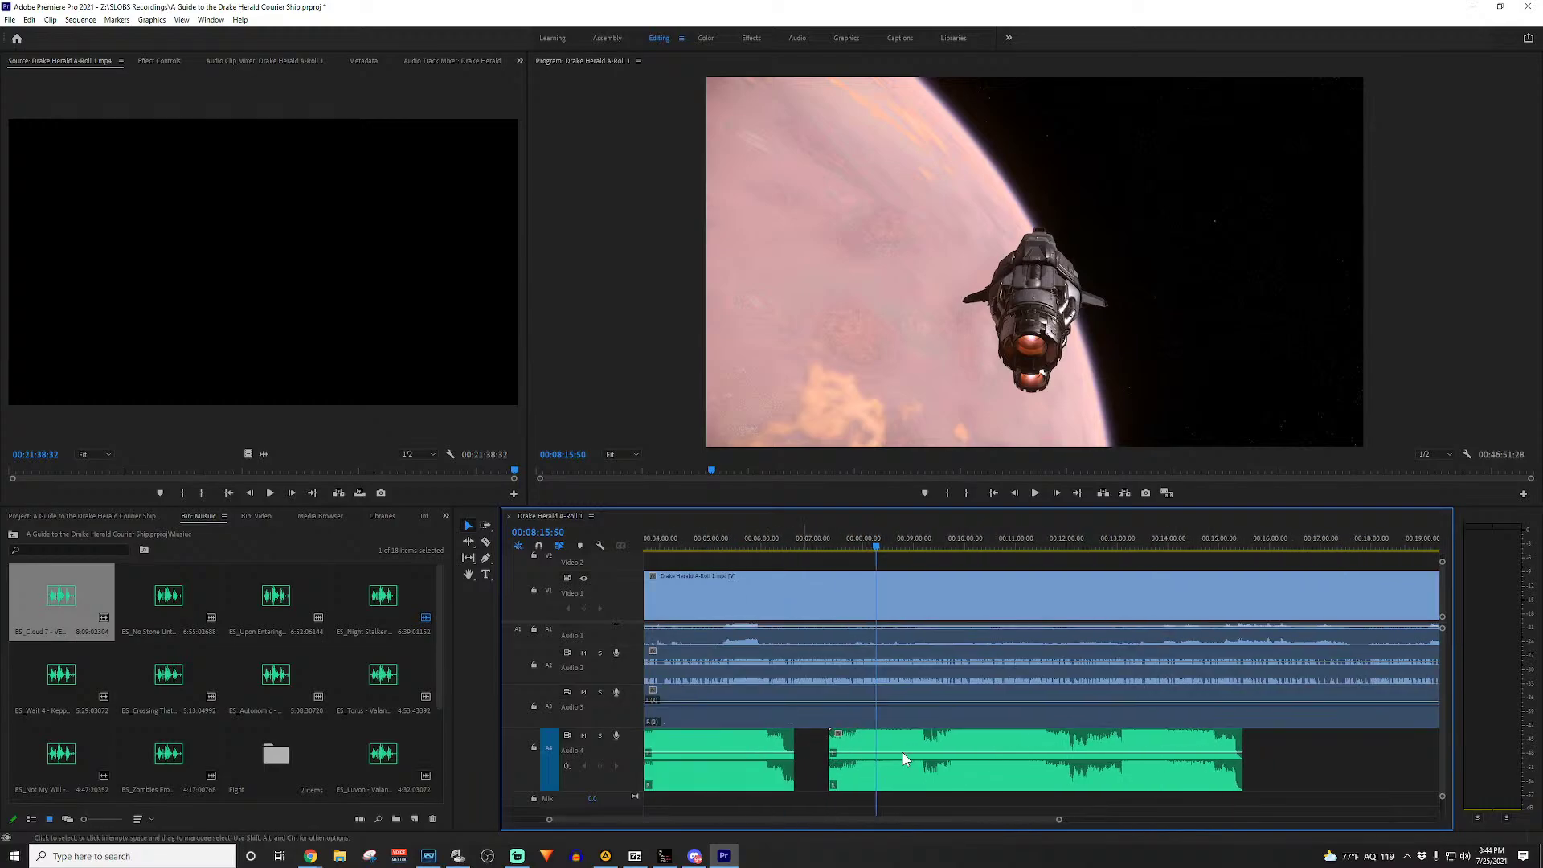
drag(1017, 734, 984, 745)
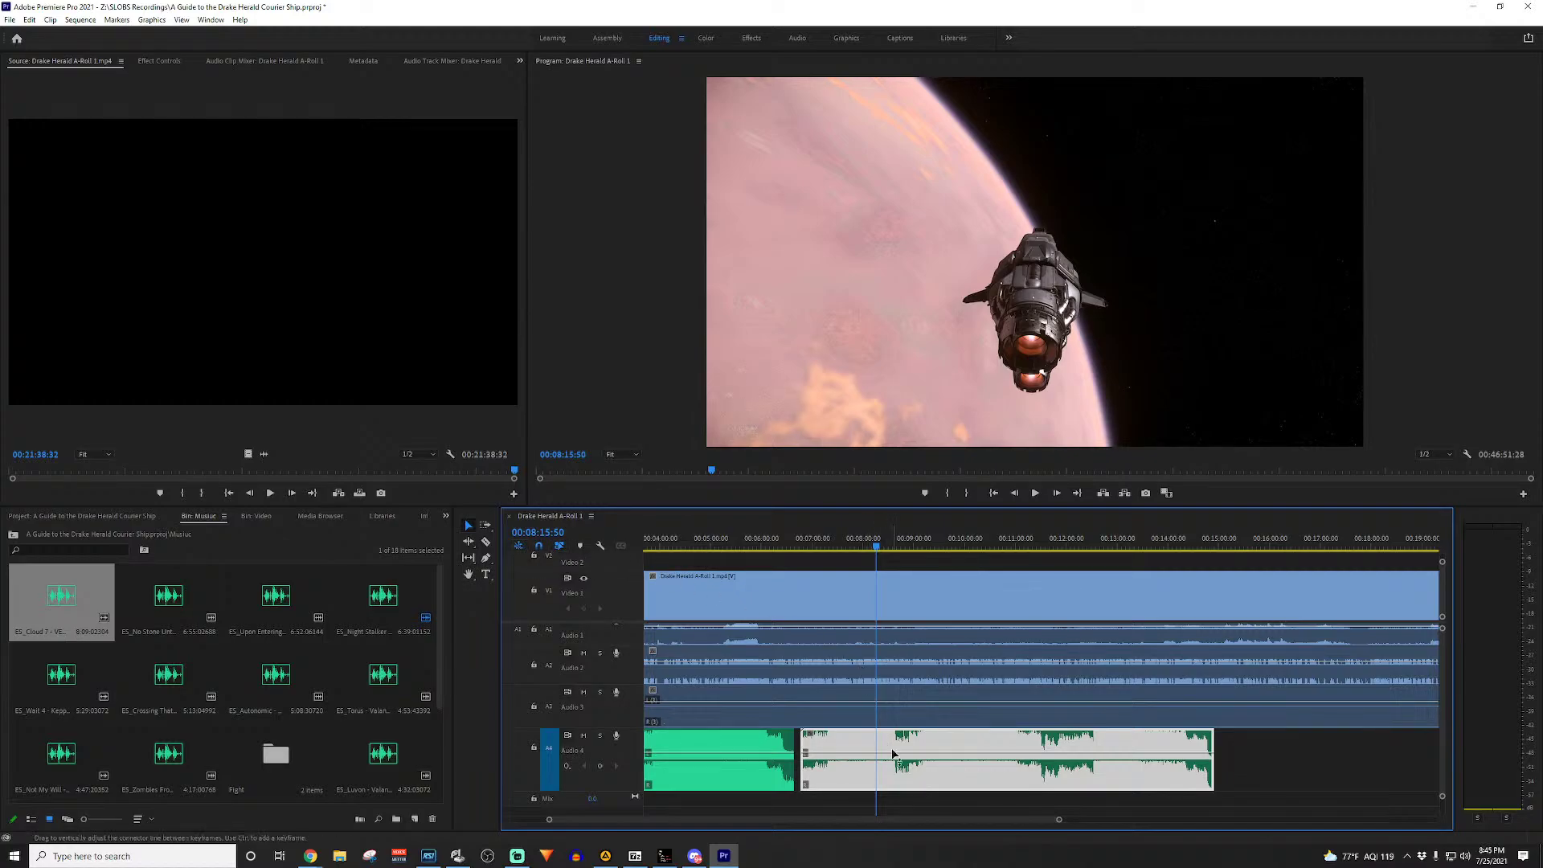
mouse_move(851, 755)
mouse_down()
mouse_move(884, 754)
mouse_move(834, 755)
mouse_up()
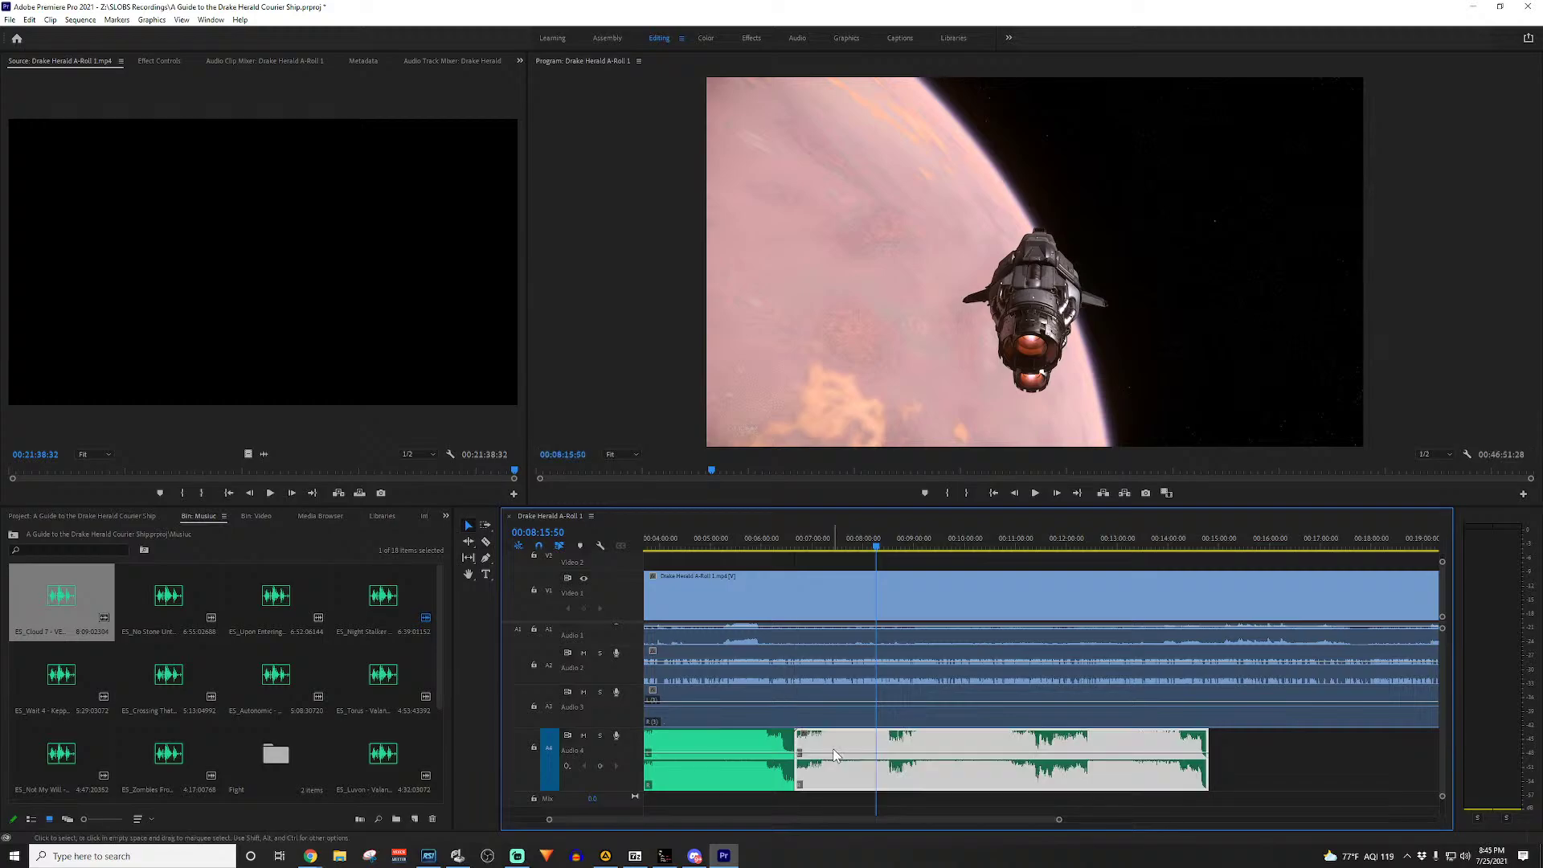
Step: Place the No Stone track on Audio 4 directly after the Cloud 7 clip
key(minus)
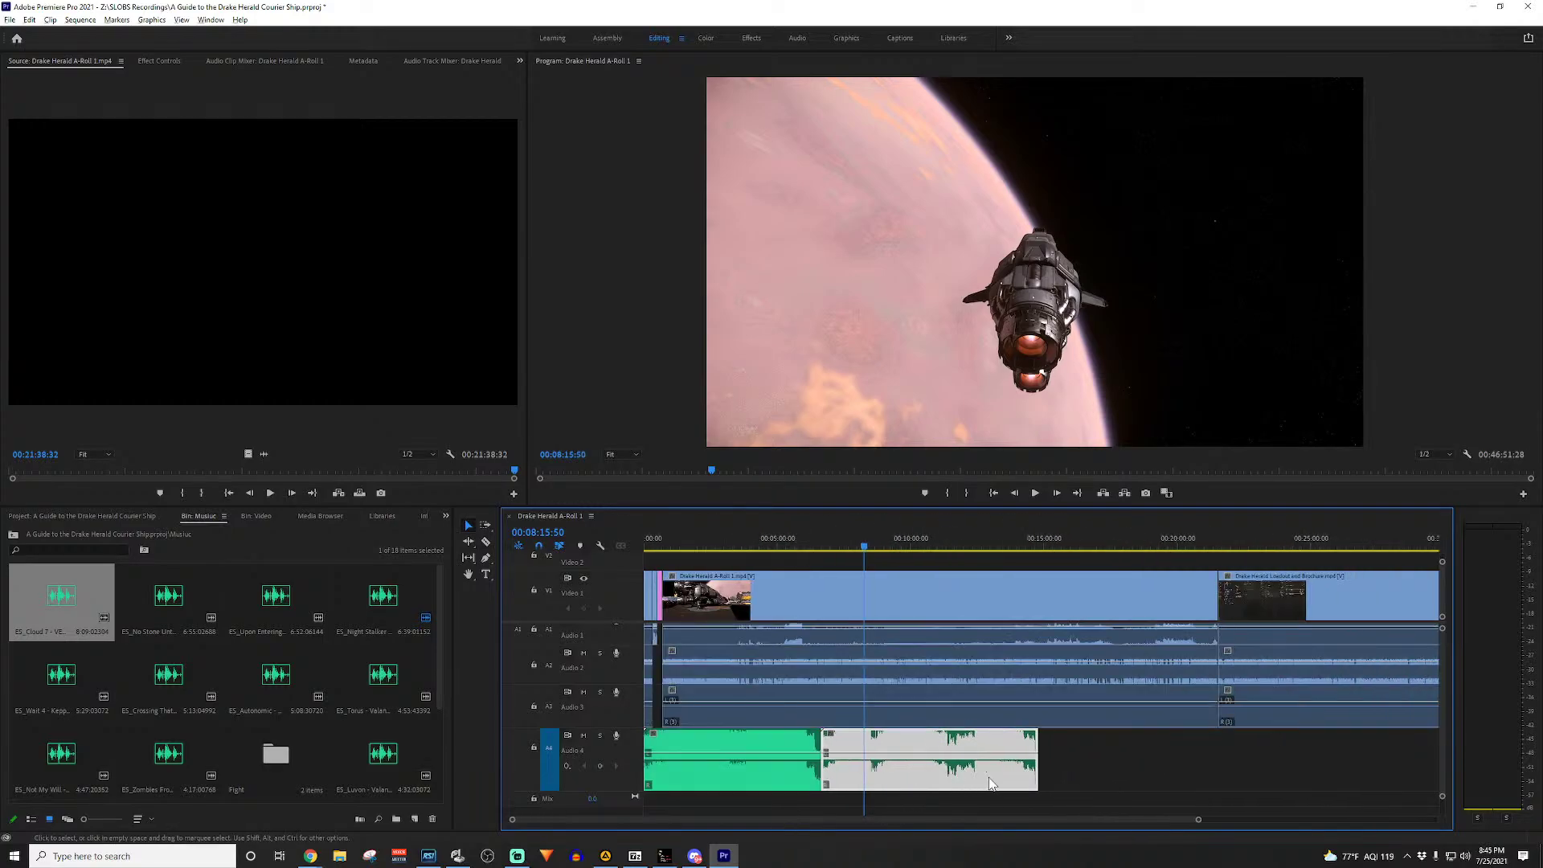
scroll(1014, 770, down, 5)
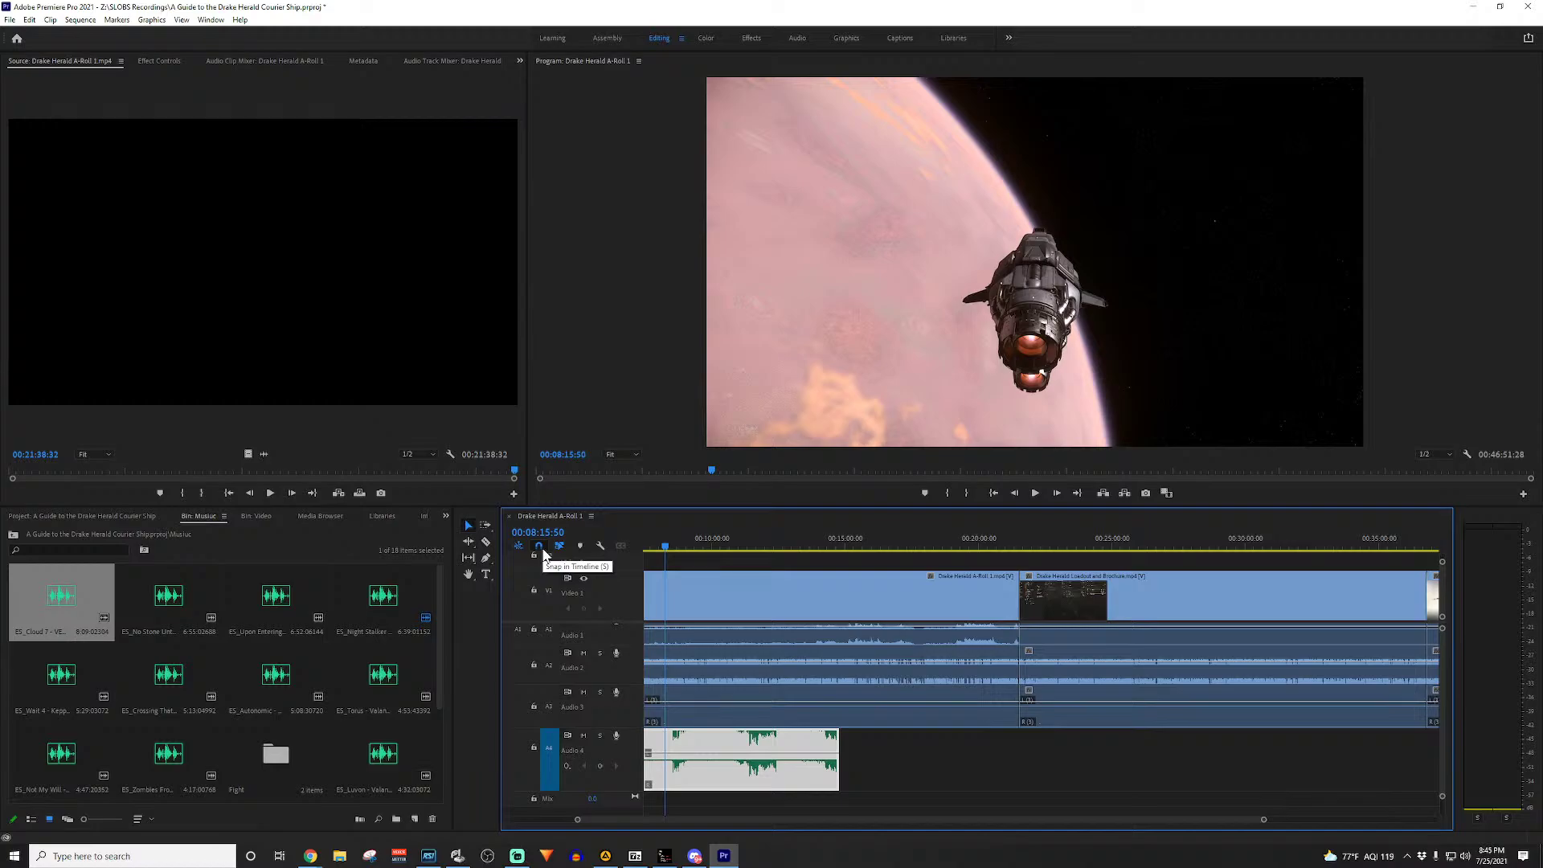
click(165, 596)
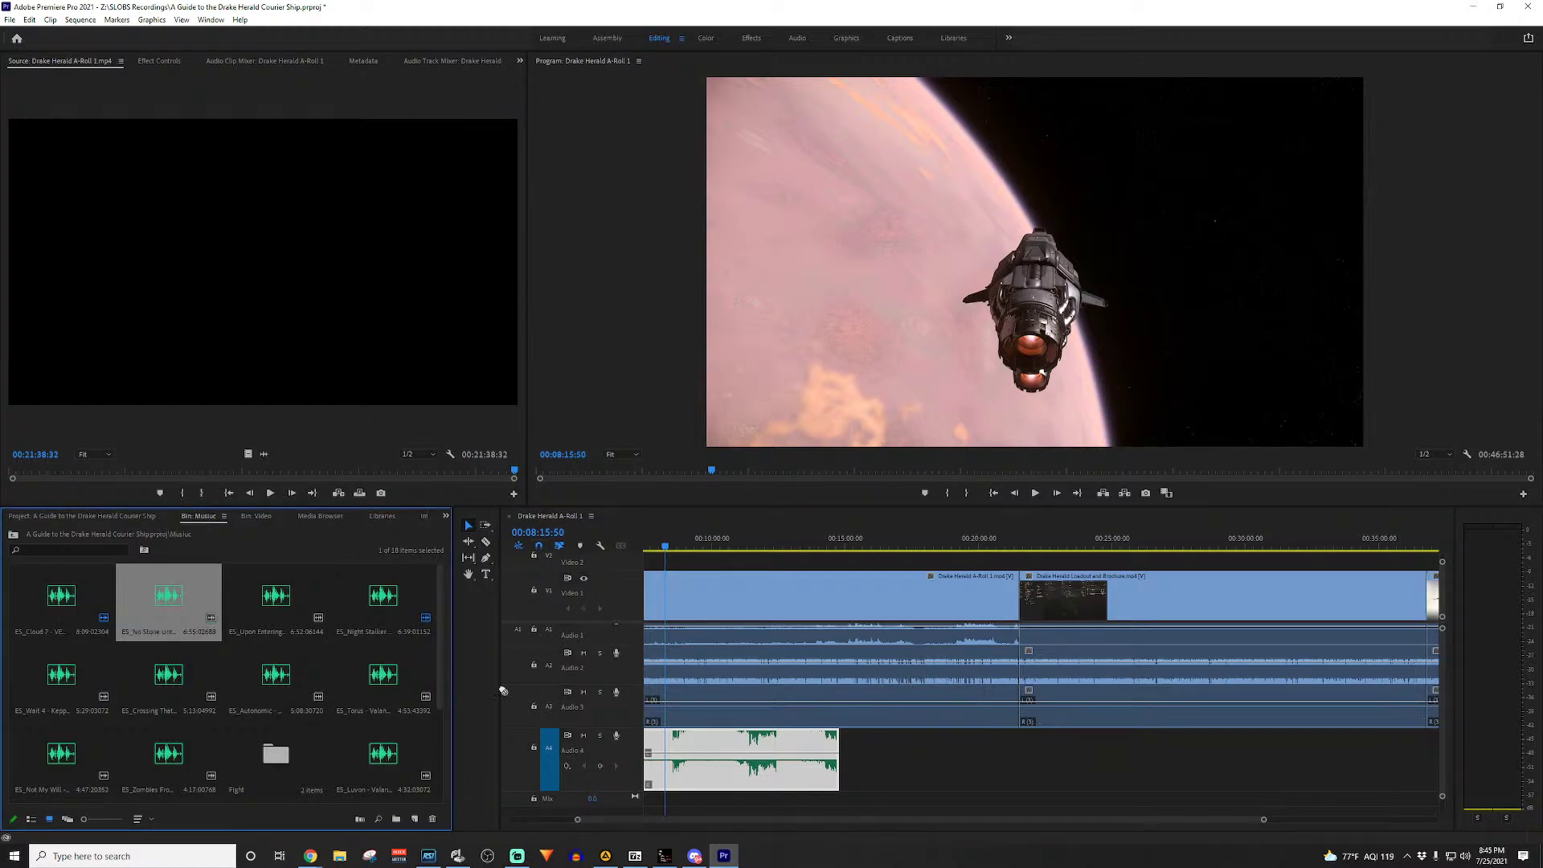
drag(503, 691, 841, 759)
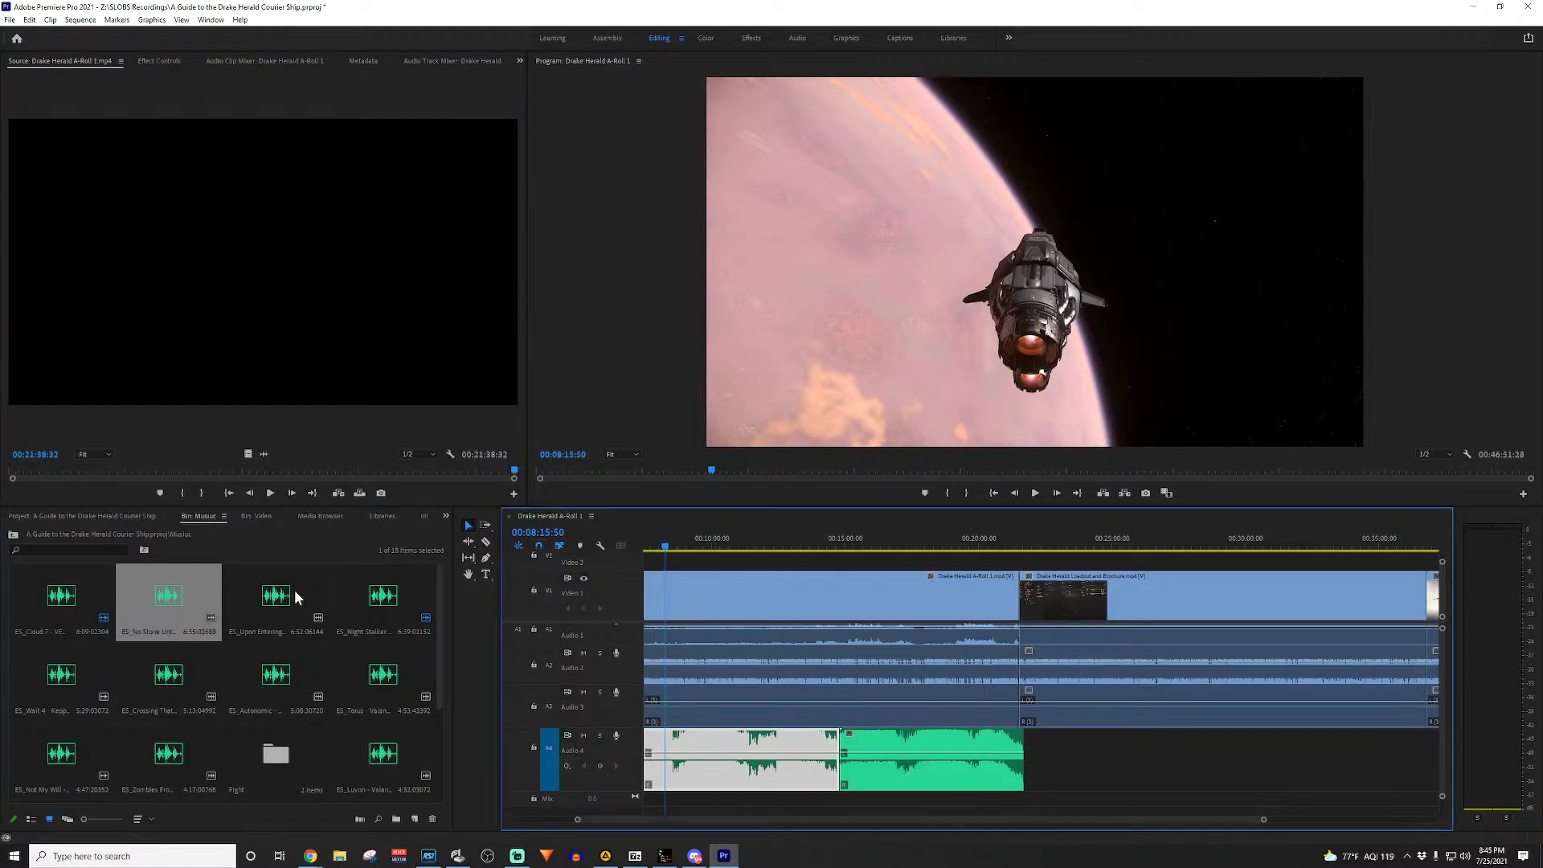
Step: Place the Upon Entering track and the Wait track back to back on Audio 4 after the No Stone clip
drag(269, 601, 1026, 787)
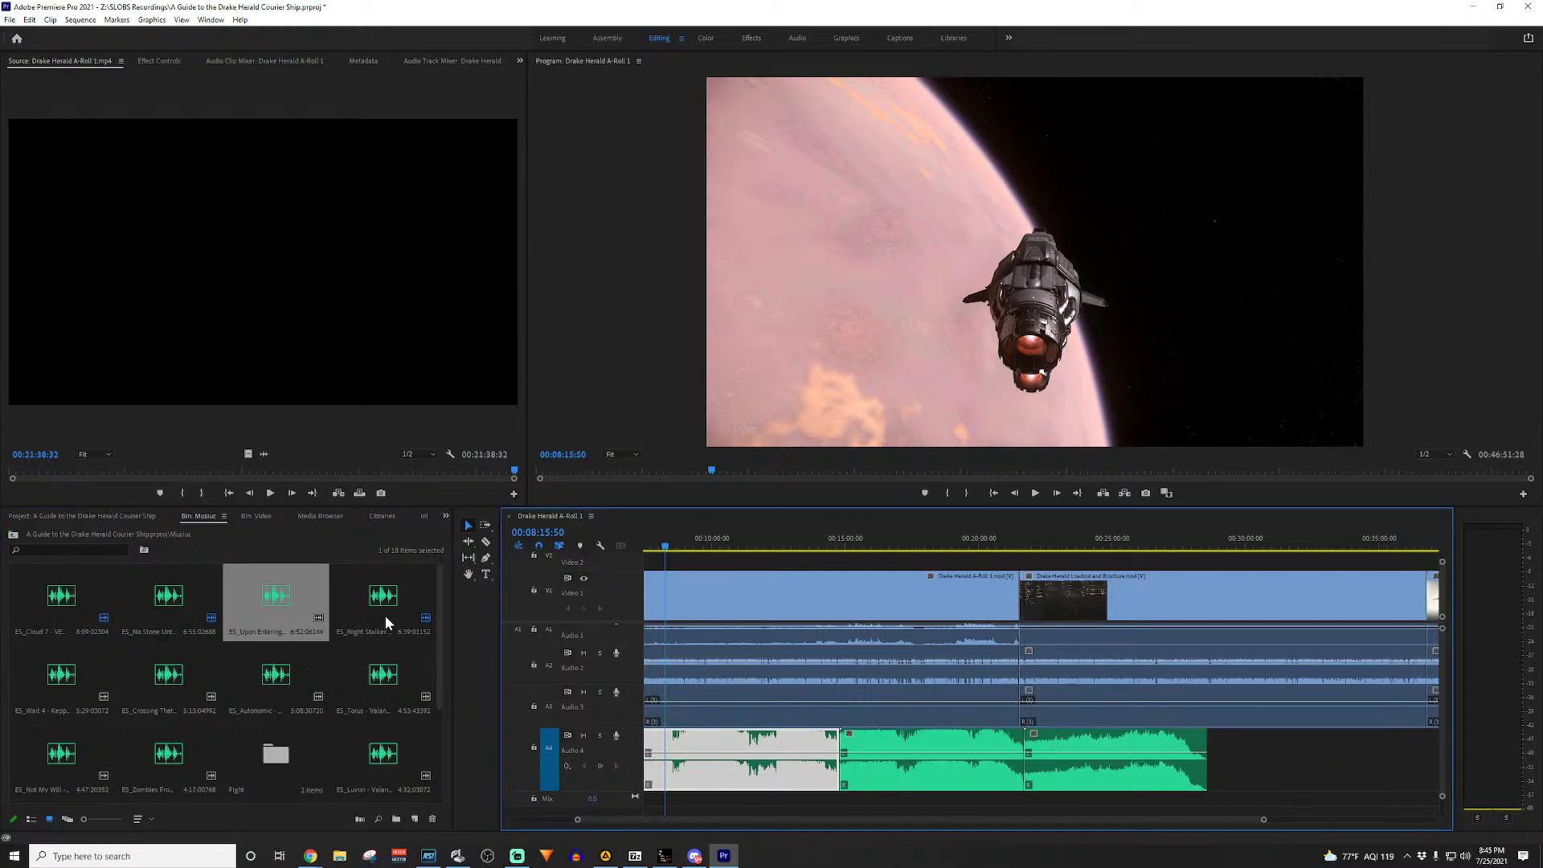
drag(61, 678, 1217, 773)
scroll(1093, 741, down, 2)
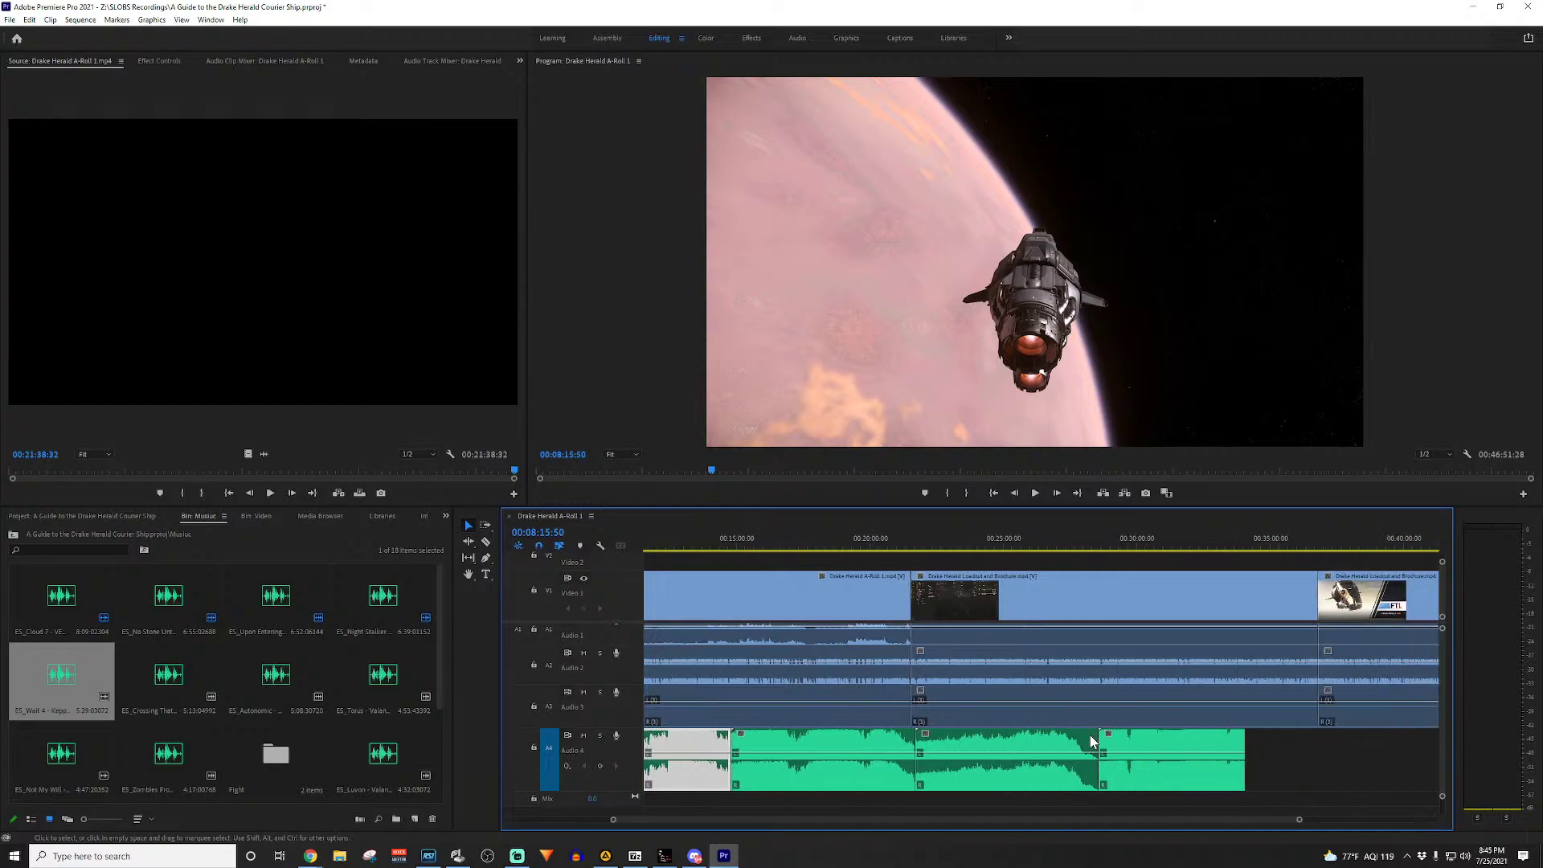
scroll(1093, 741, down, 3)
Step: Place the Crossing track on Audio 4 directly after the Wait clip
click(254, 678)
click(146, 680)
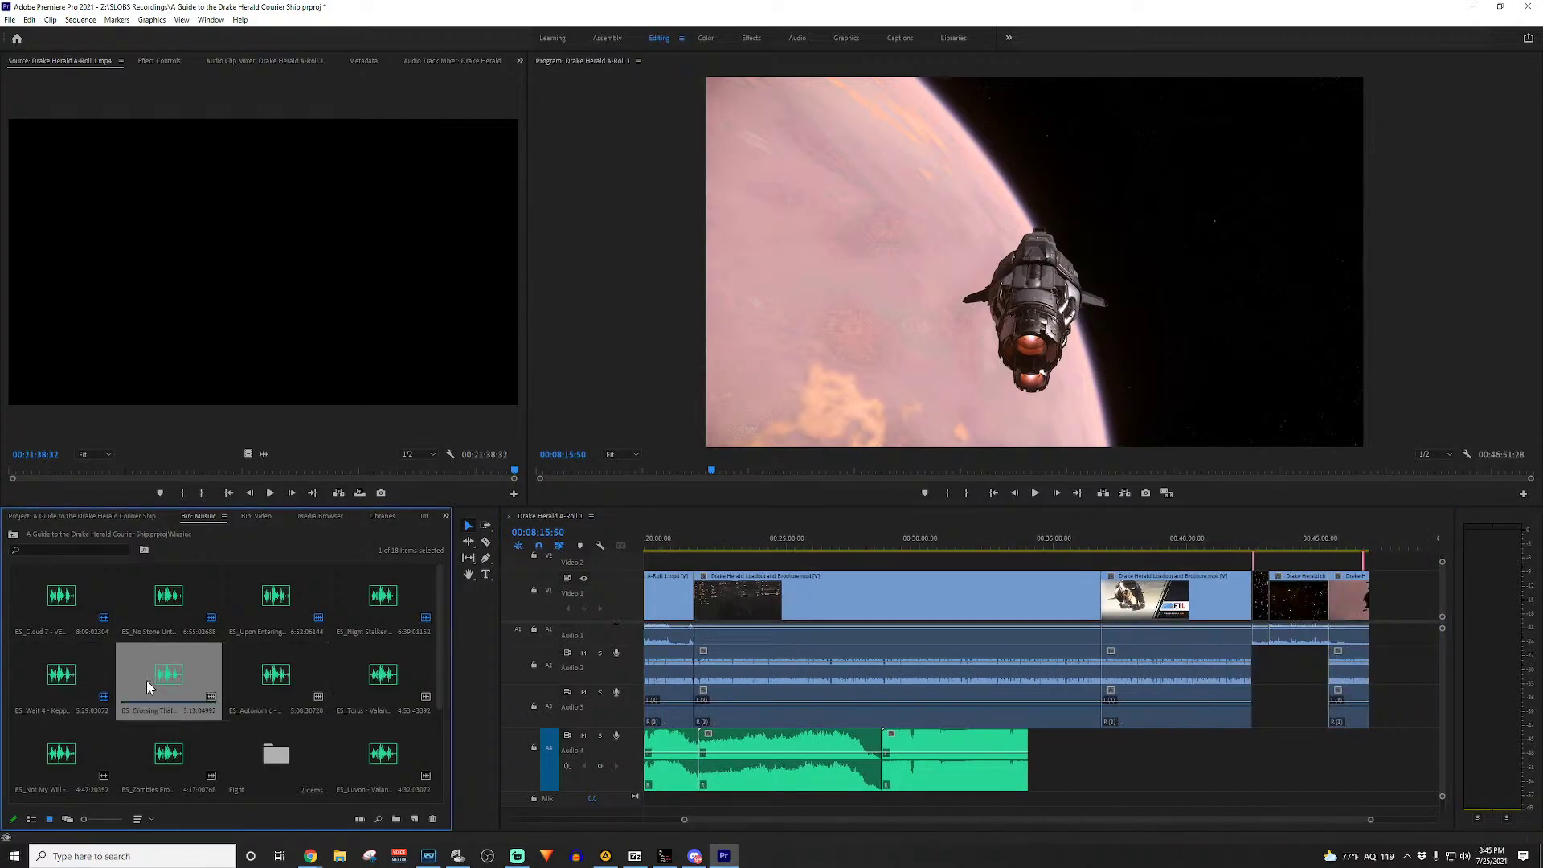
drag(146, 679, 1031, 759)
scroll(1218, 717, down, 4)
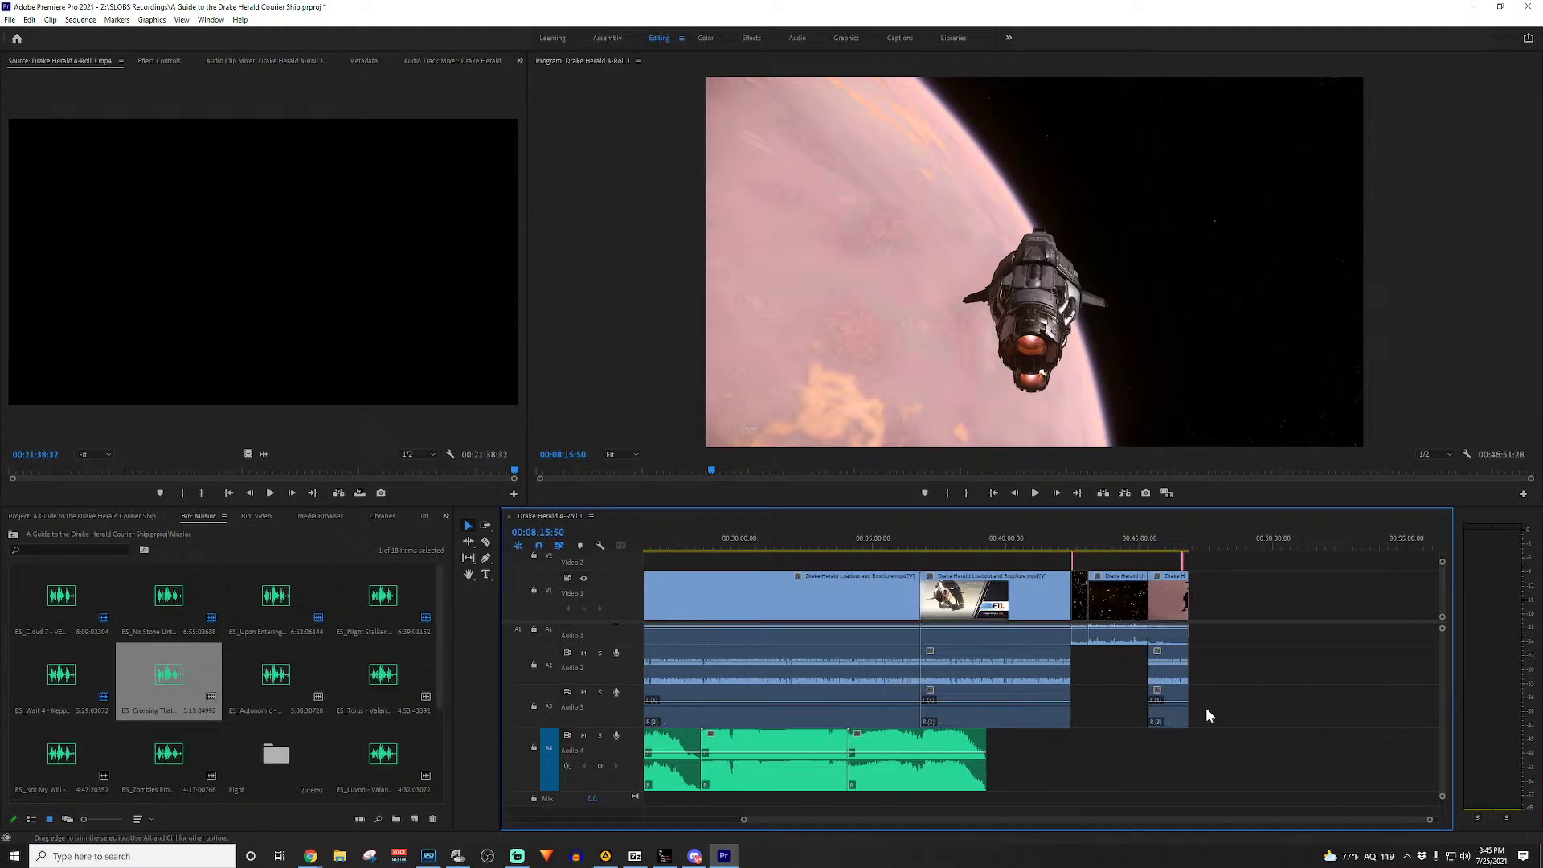
Step: Place the Frozen track from the music bin on Audio 4 directly after the Crossing clip
scroll(270, 683, down, 2)
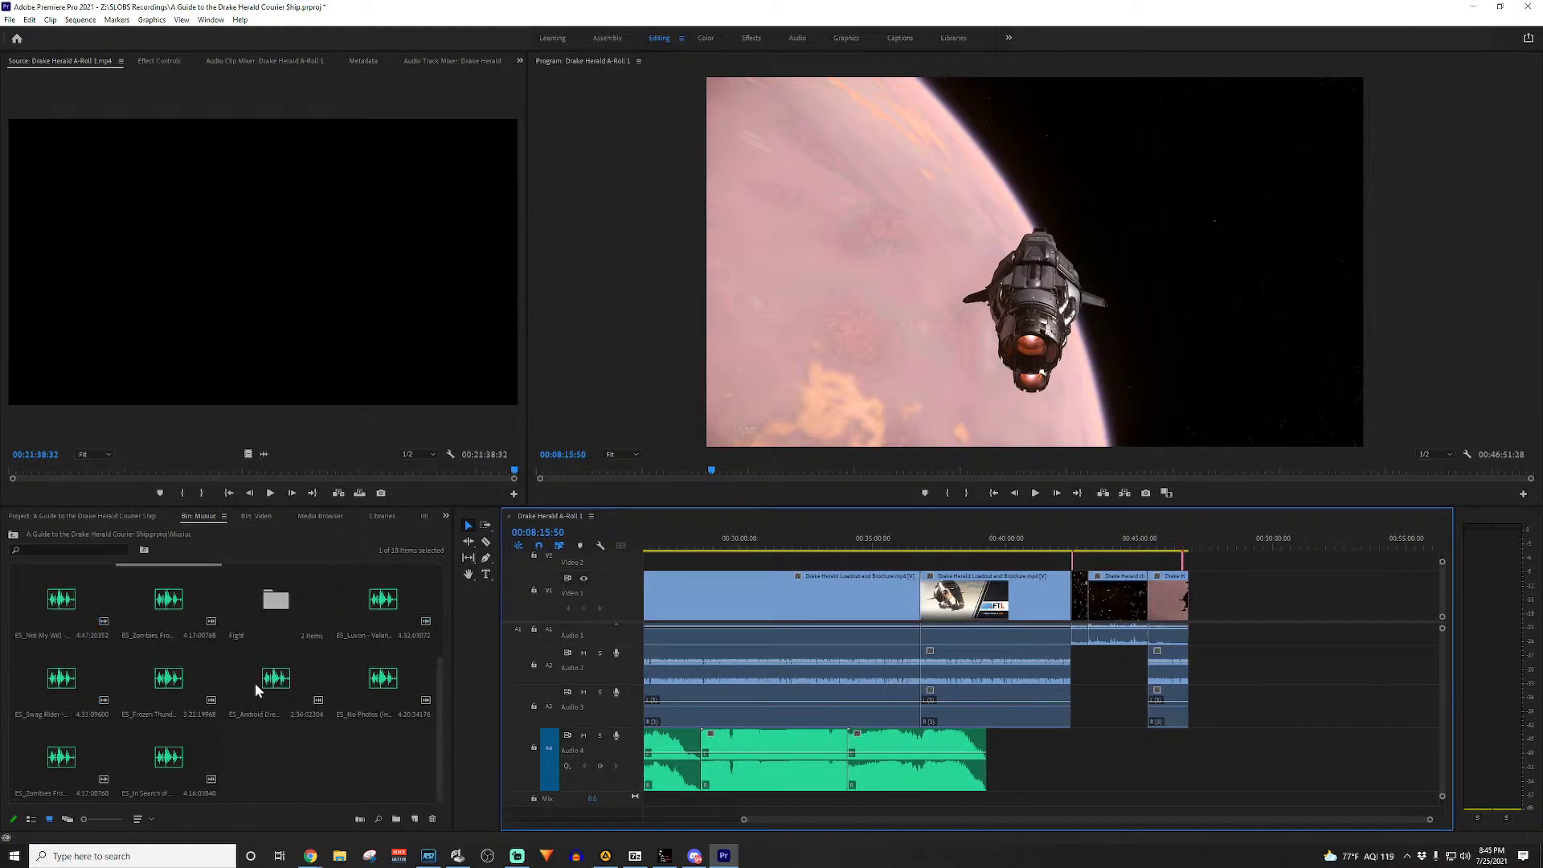
click(165, 683)
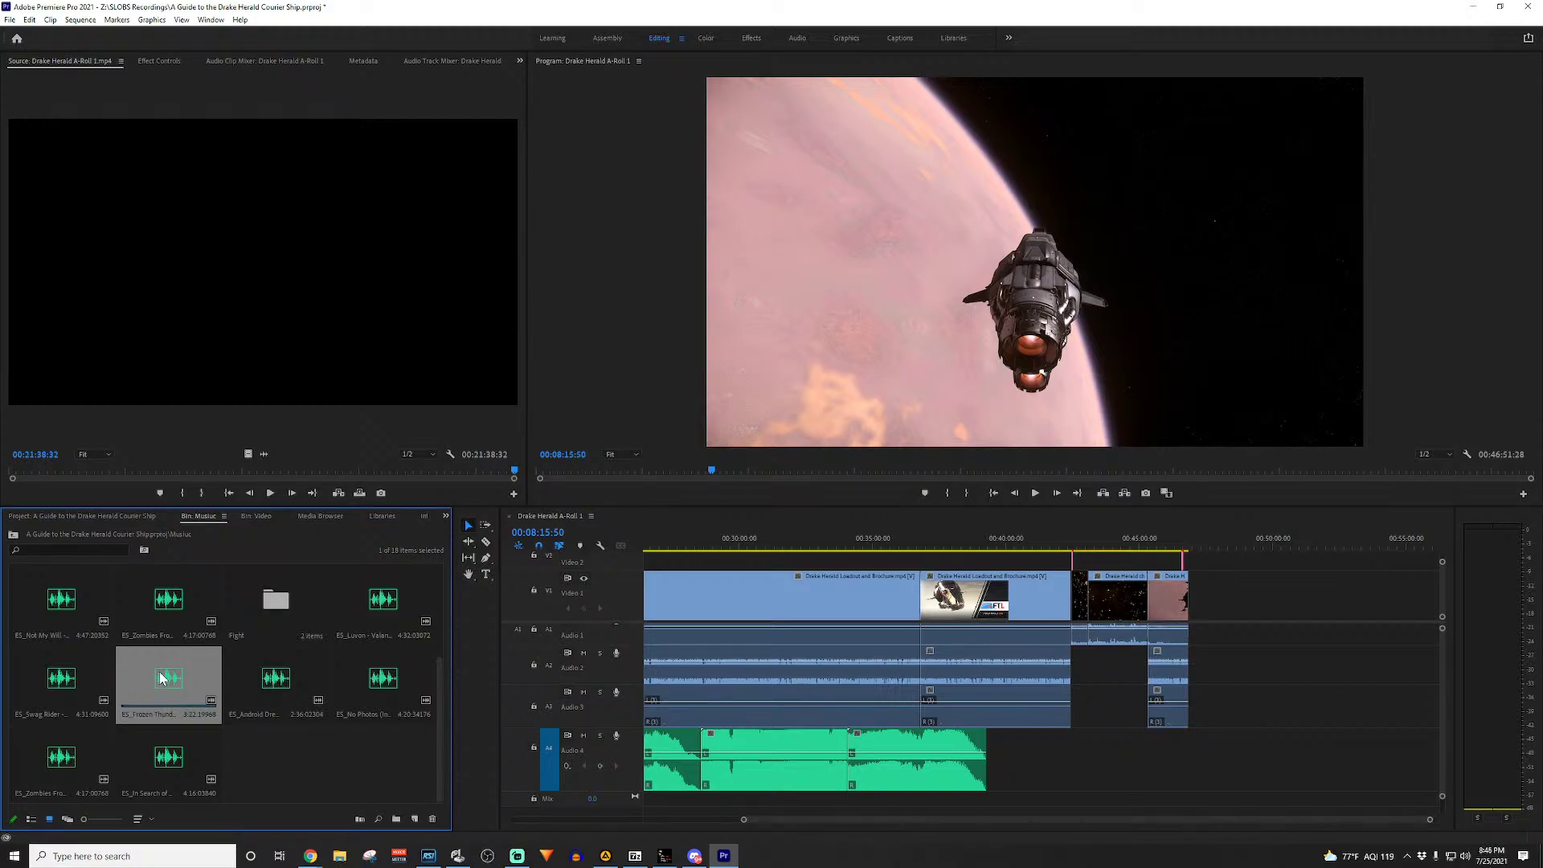
drag(336, 694, 993, 783)
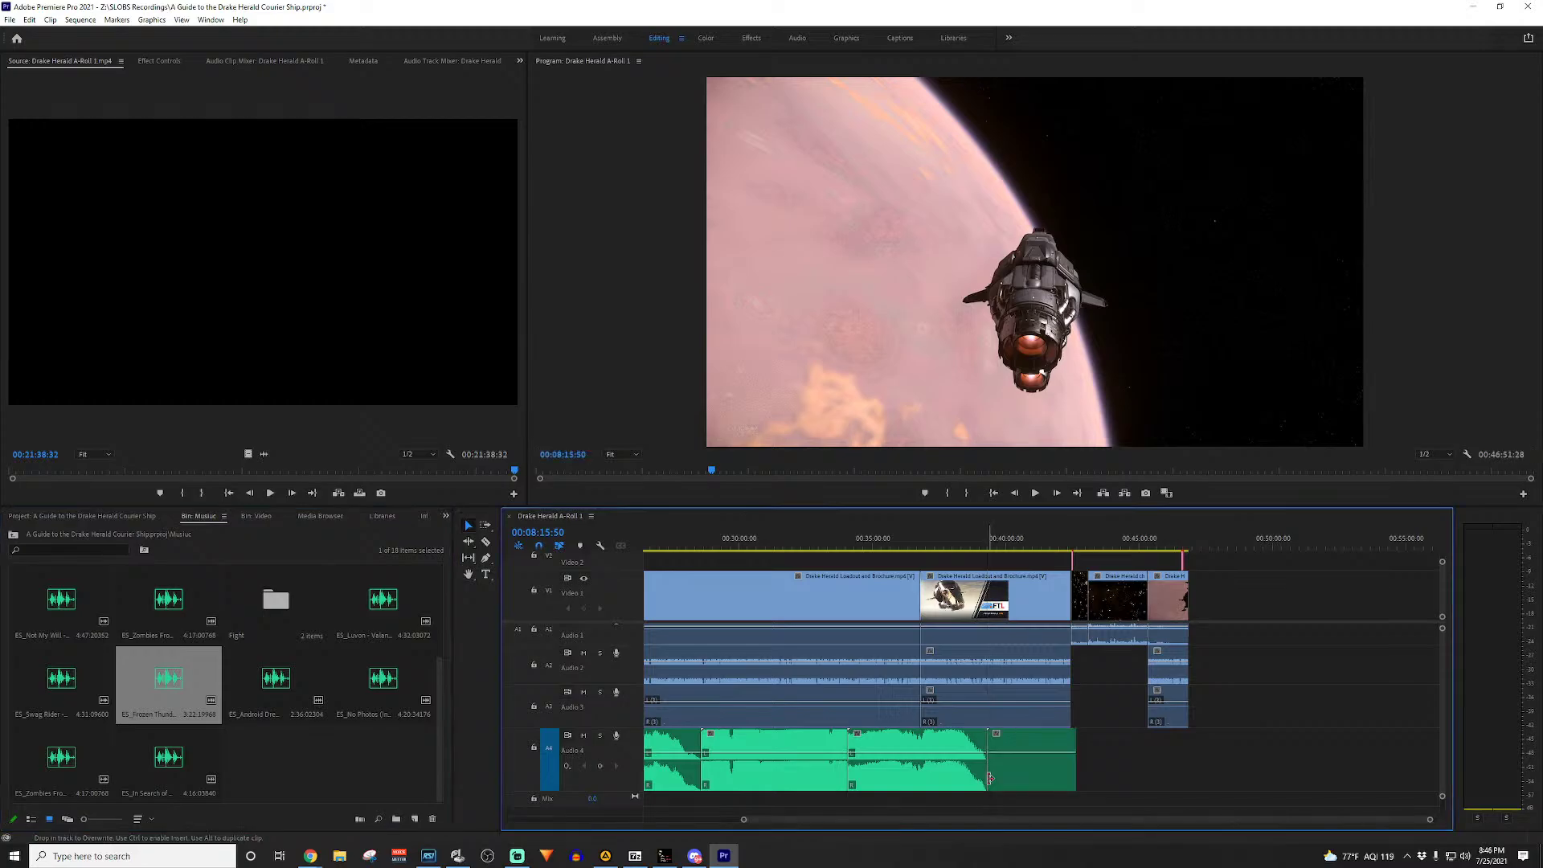
Step: Trim the end of the Frozen clip on Audio 4 to the cut where the chase footage begins
scroll(1107, 723, up, 10)
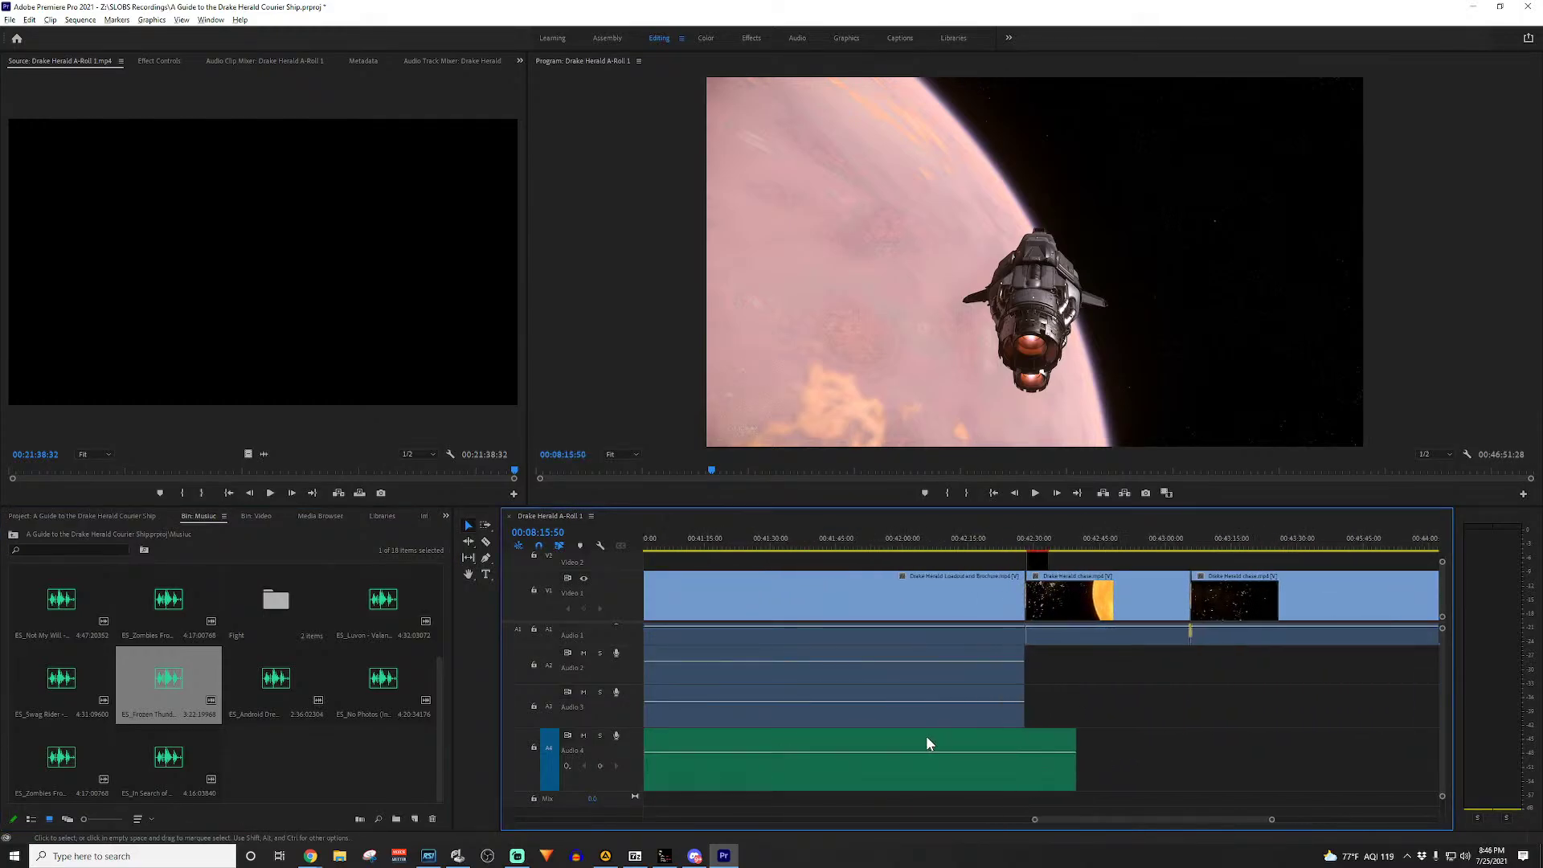
click(1038, 771)
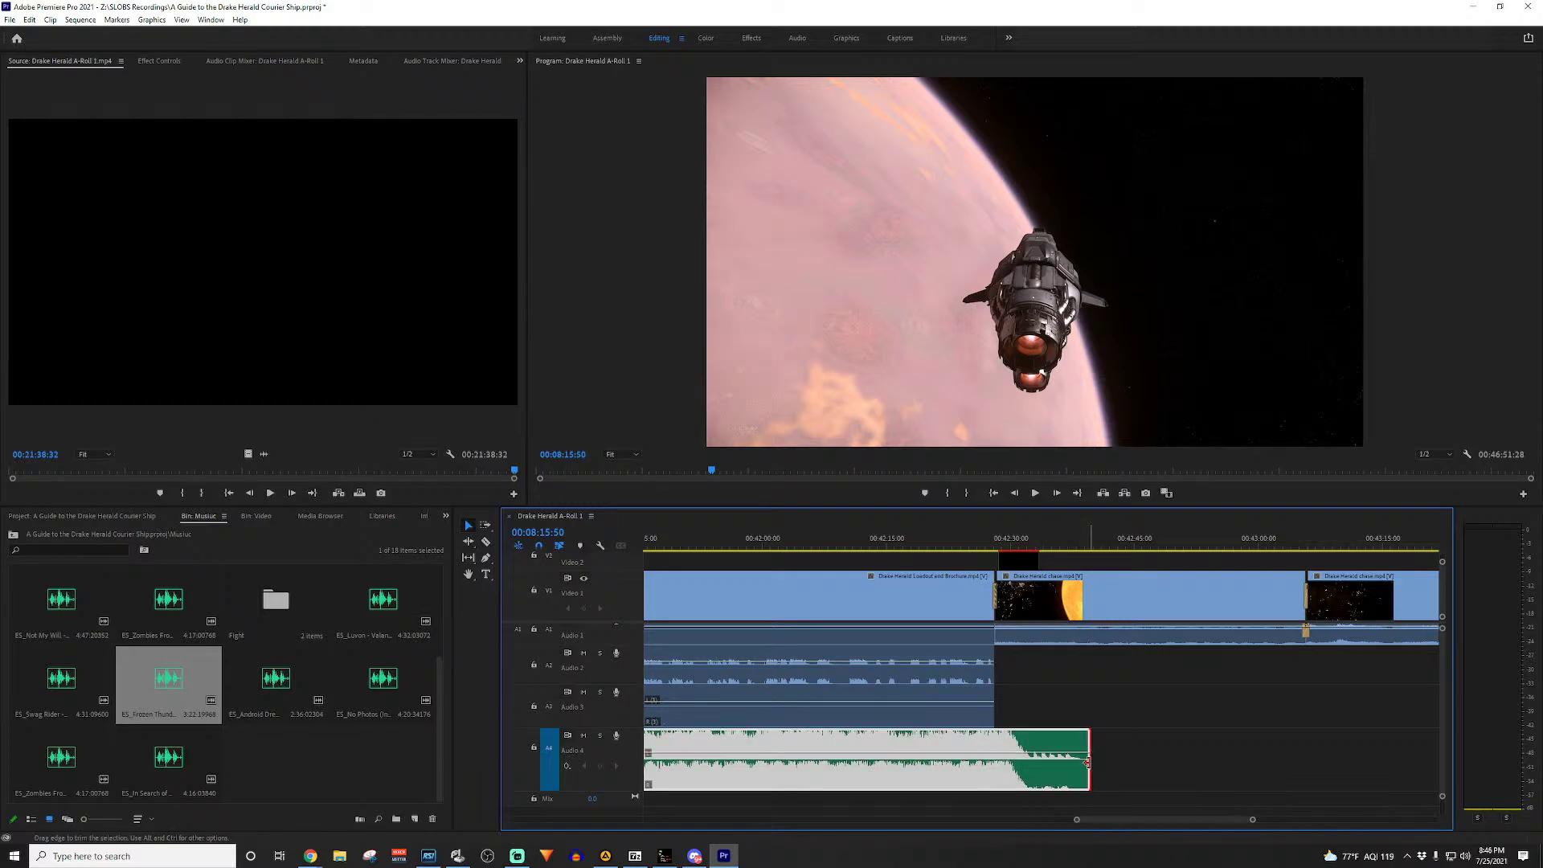
drag(1087, 761, 993, 765)
scroll(999, 760, up, 4)
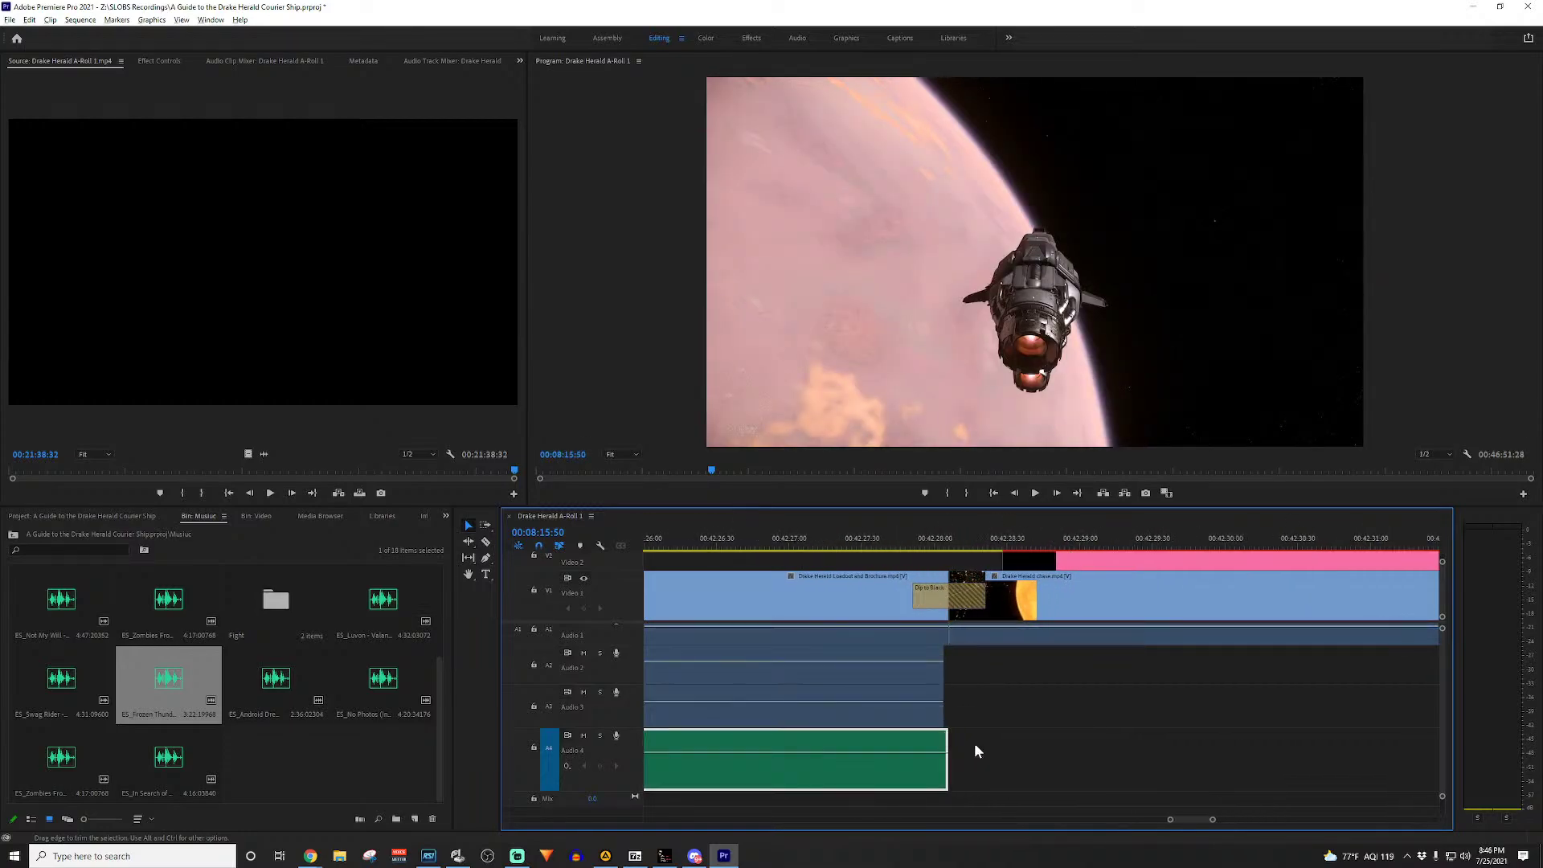
scroll(972, 744, up, 5)
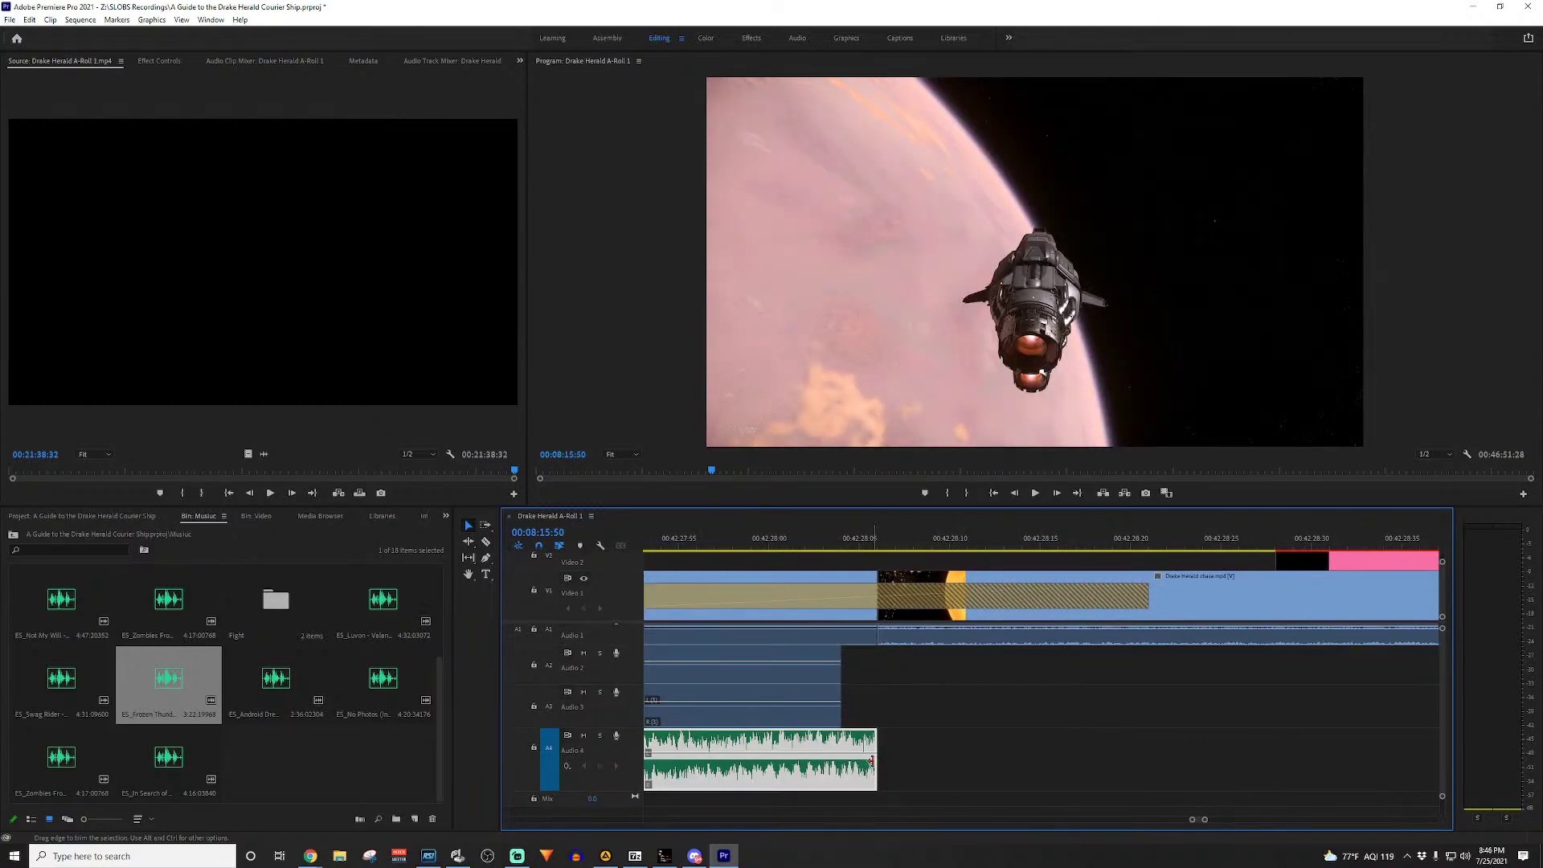
mouse_move(871, 760)
mouse_down()
mouse_move(840, 760)
mouse_move(875, 758)
mouse_up()
scroll(925, 745, down, 3)
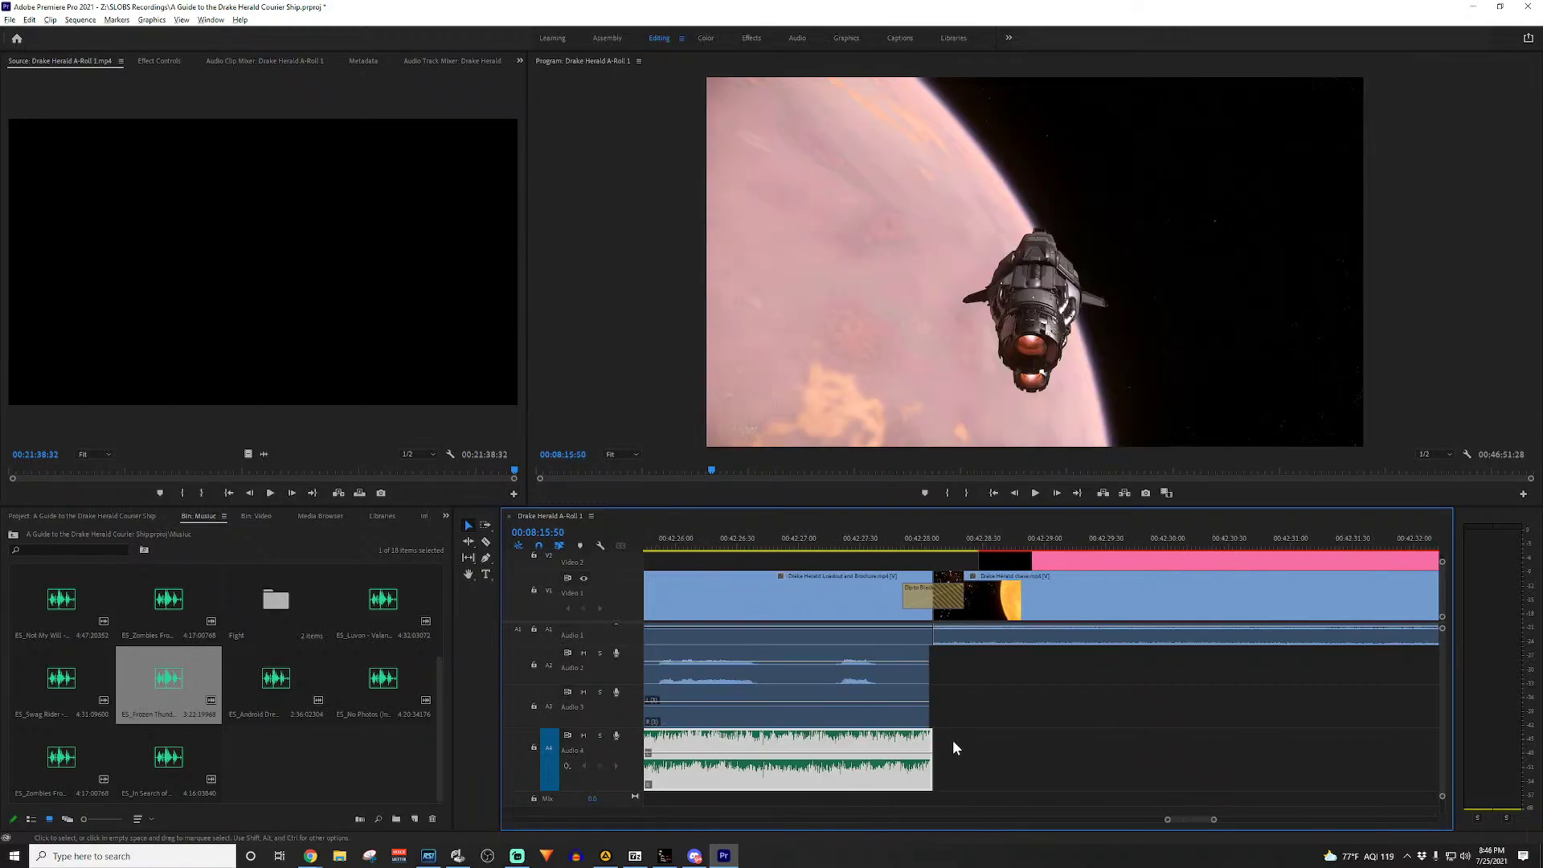
scroll(953, 748, down, 2)
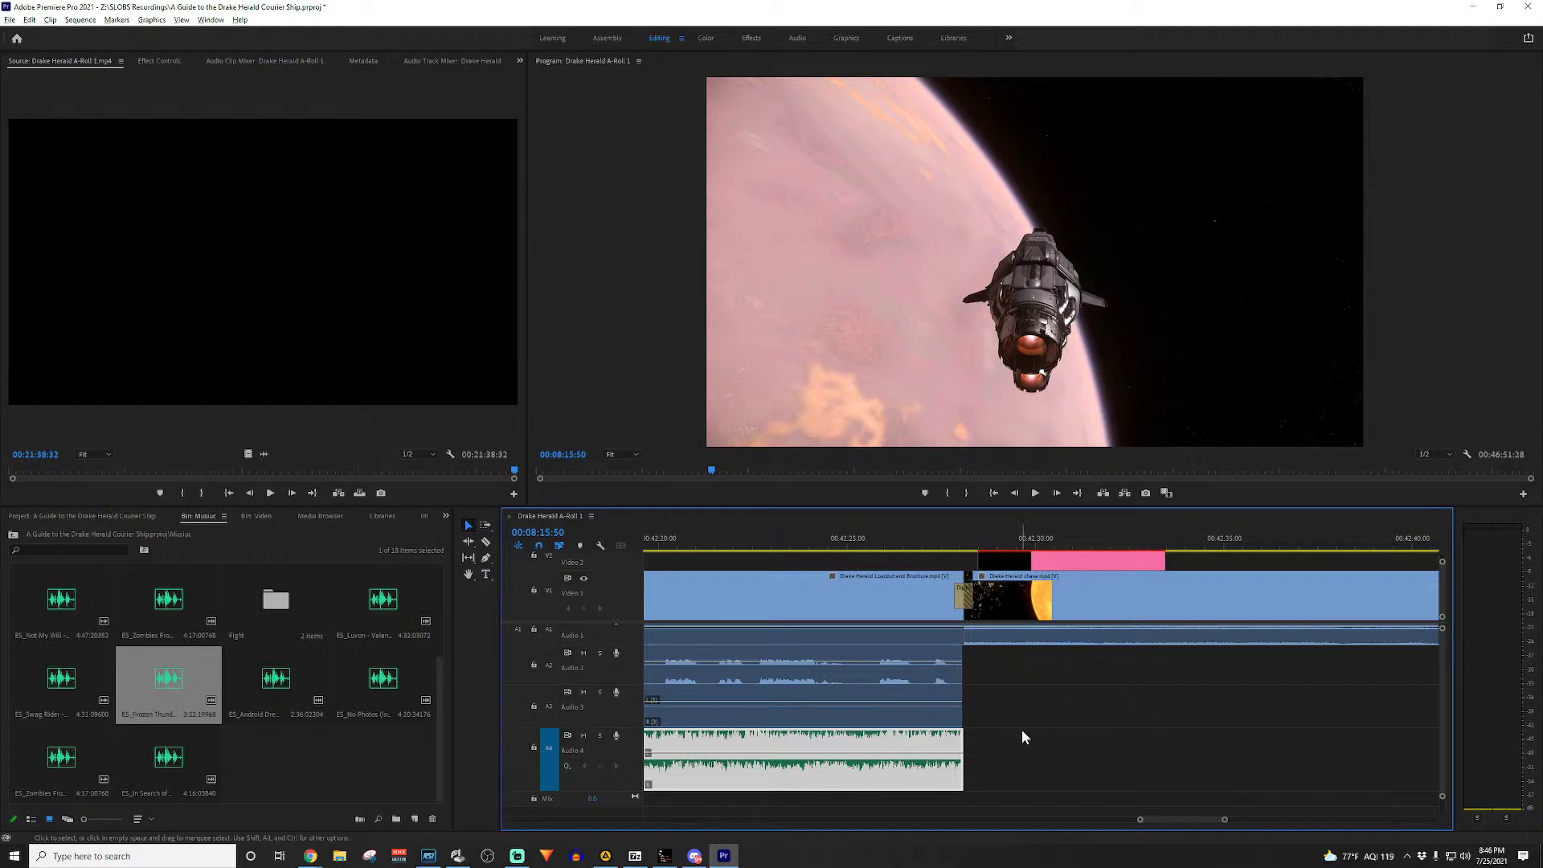
scroll(1021, 730, down, 1)
key(alt)
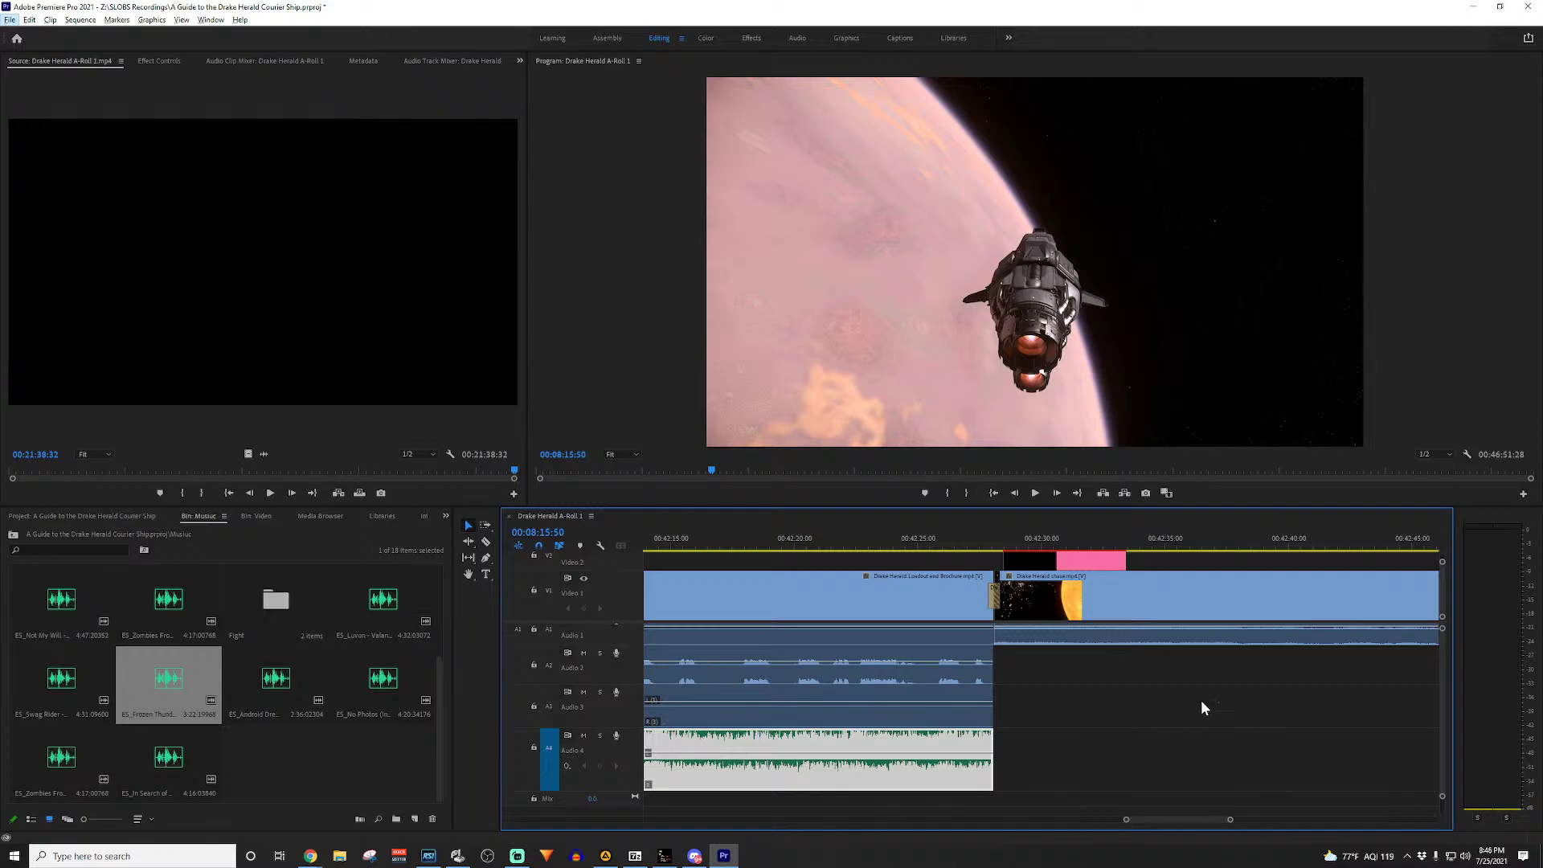
Step: Move the playhead into the chase clip and add one standard audio track after Audio 4, with 0 video tracks
drag(1014, 532, 1247, 518)
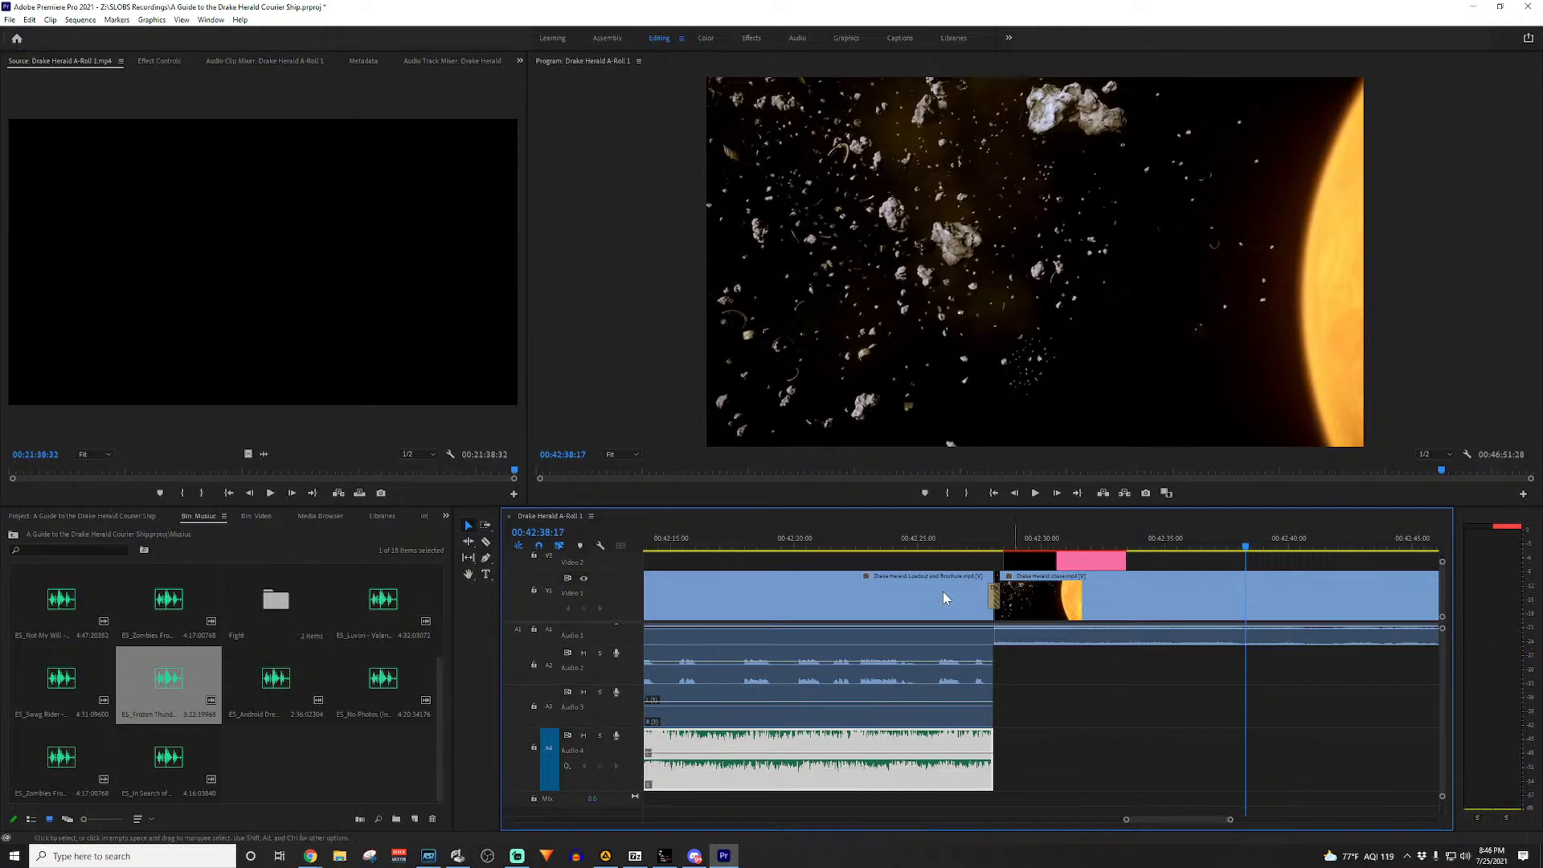
right_click(575, 802)
click(616, 727)
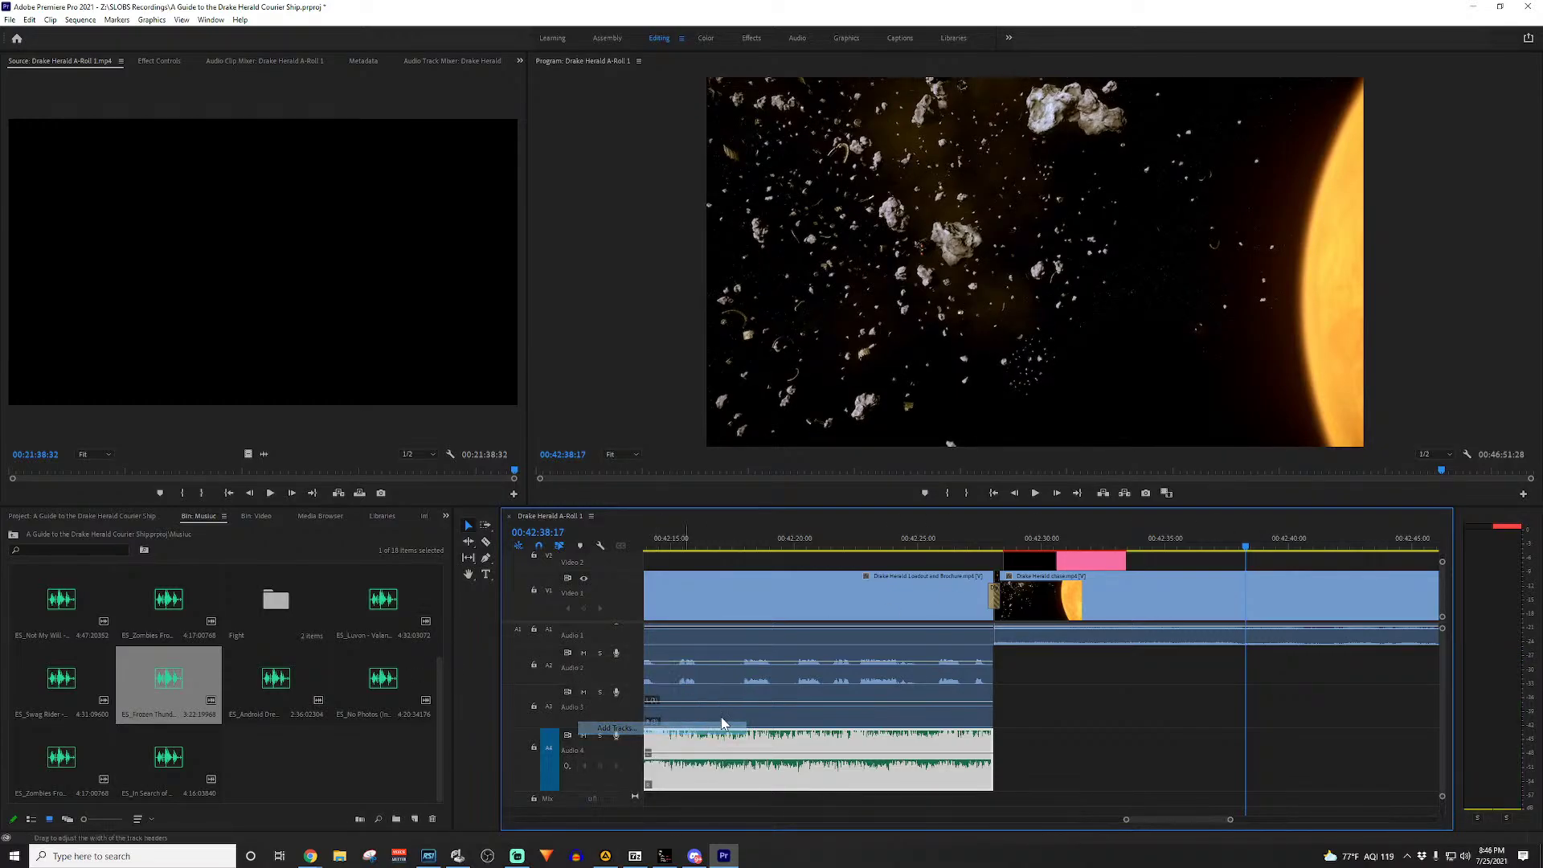
text(0)
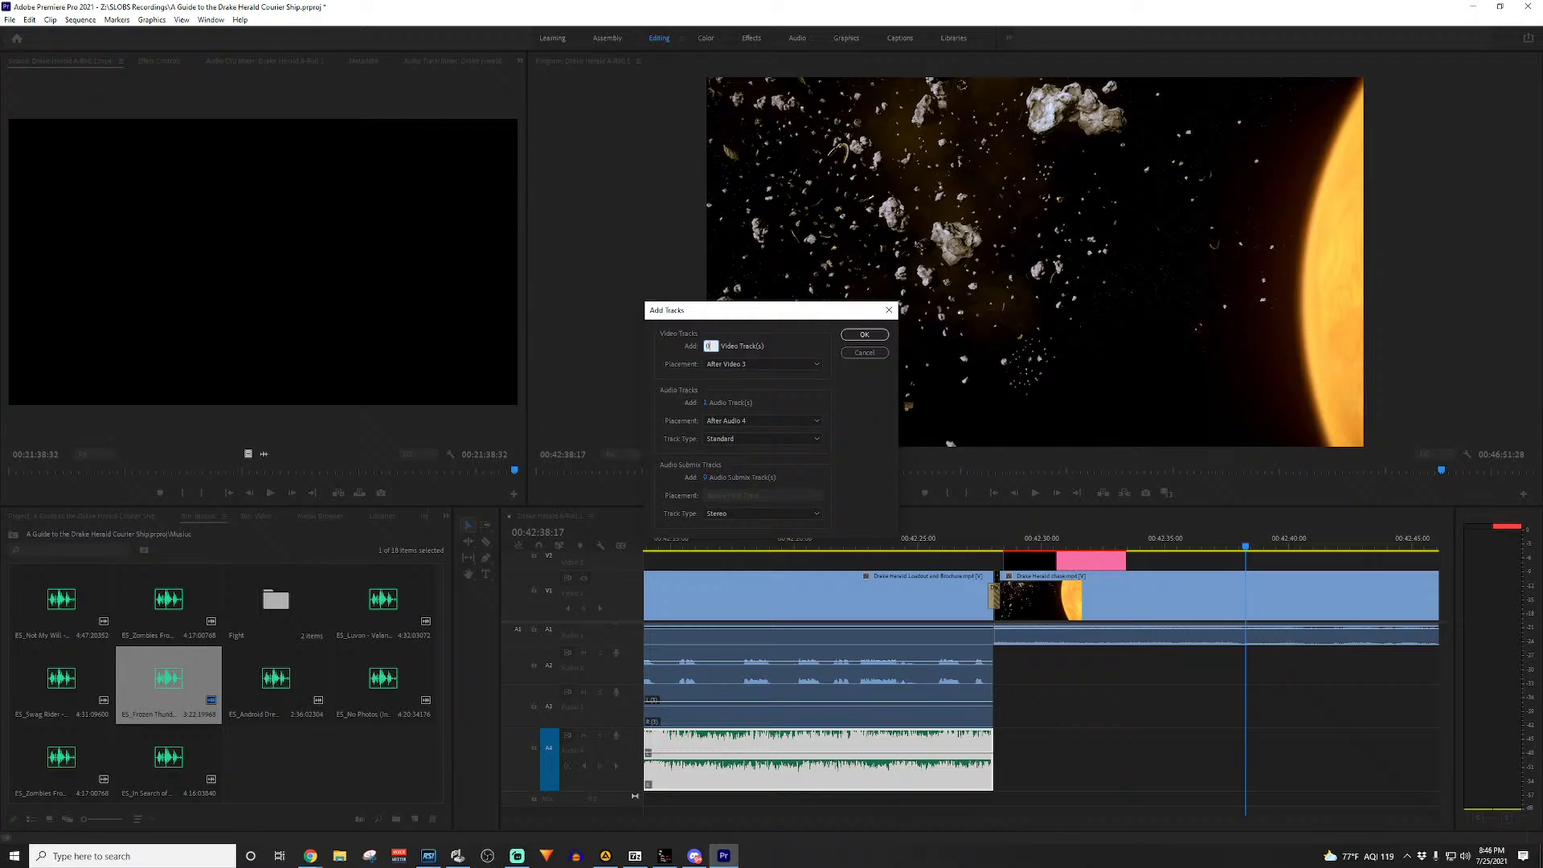
key(Return)
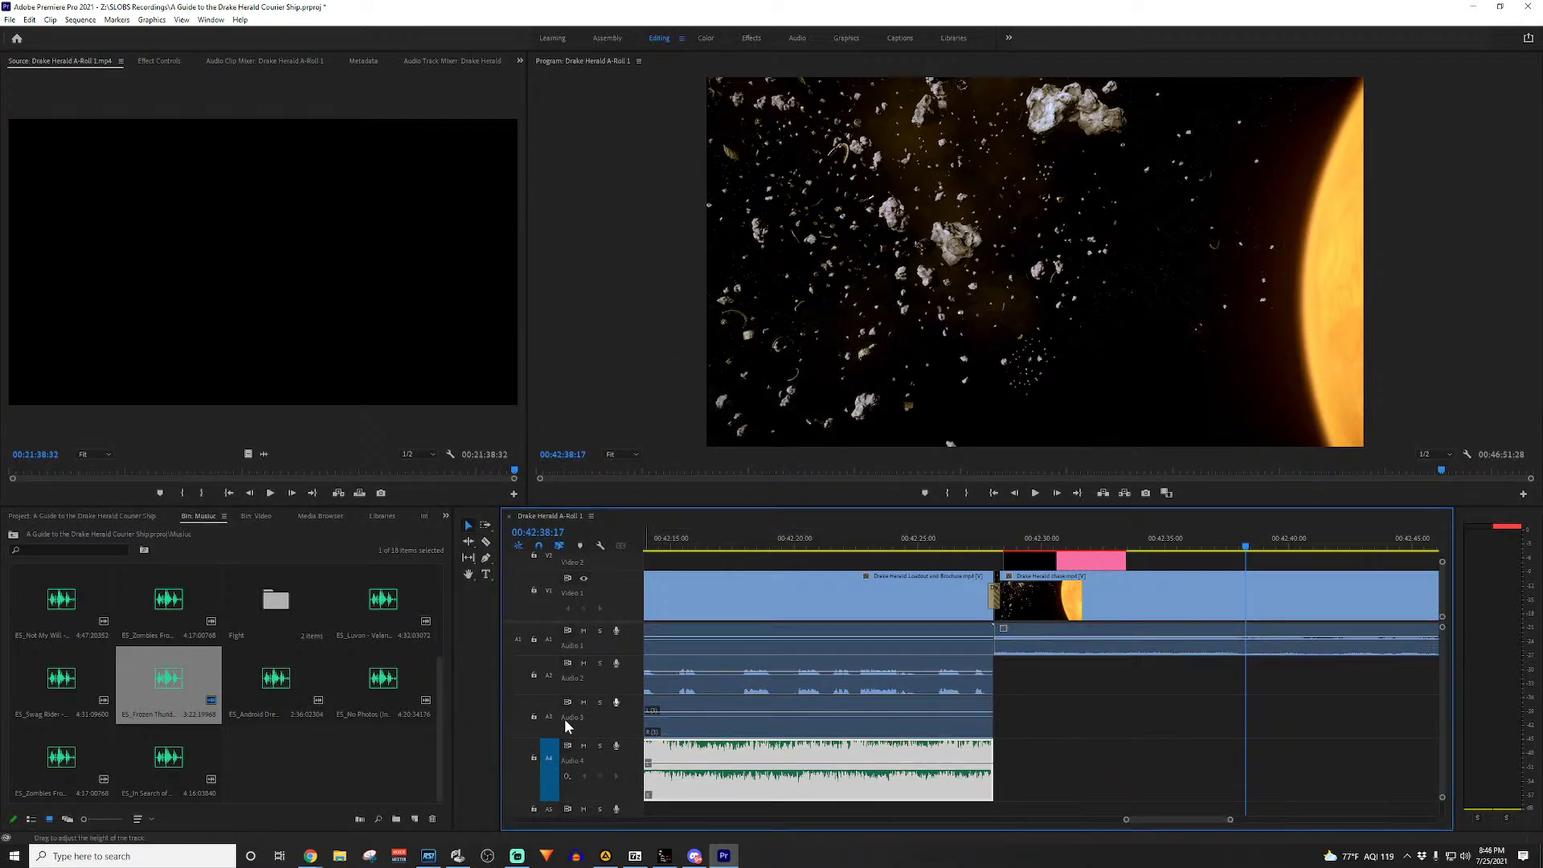
Step: Increase the height of the new Audio 5 track so its clips and waveform can be seen
scroll(595, 750, up, 5)
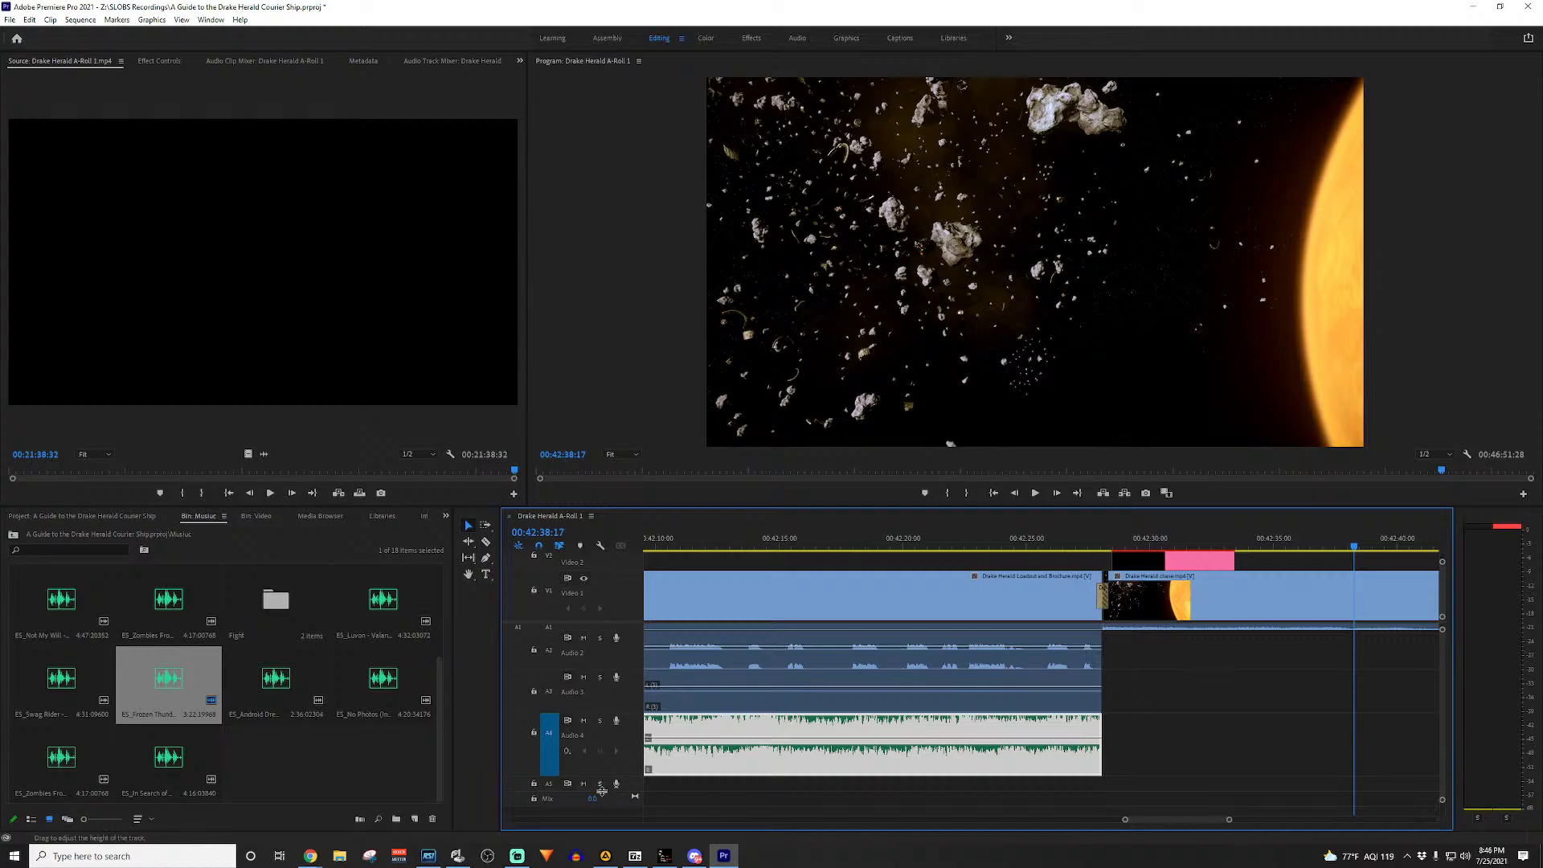
drag(601, 791, 611, 849)
scroll(605, 765, down, 1)
scroll(605, 754, up, 1)
scroll(605, 753, down, 2)
scroll(924, 767, down, 1)
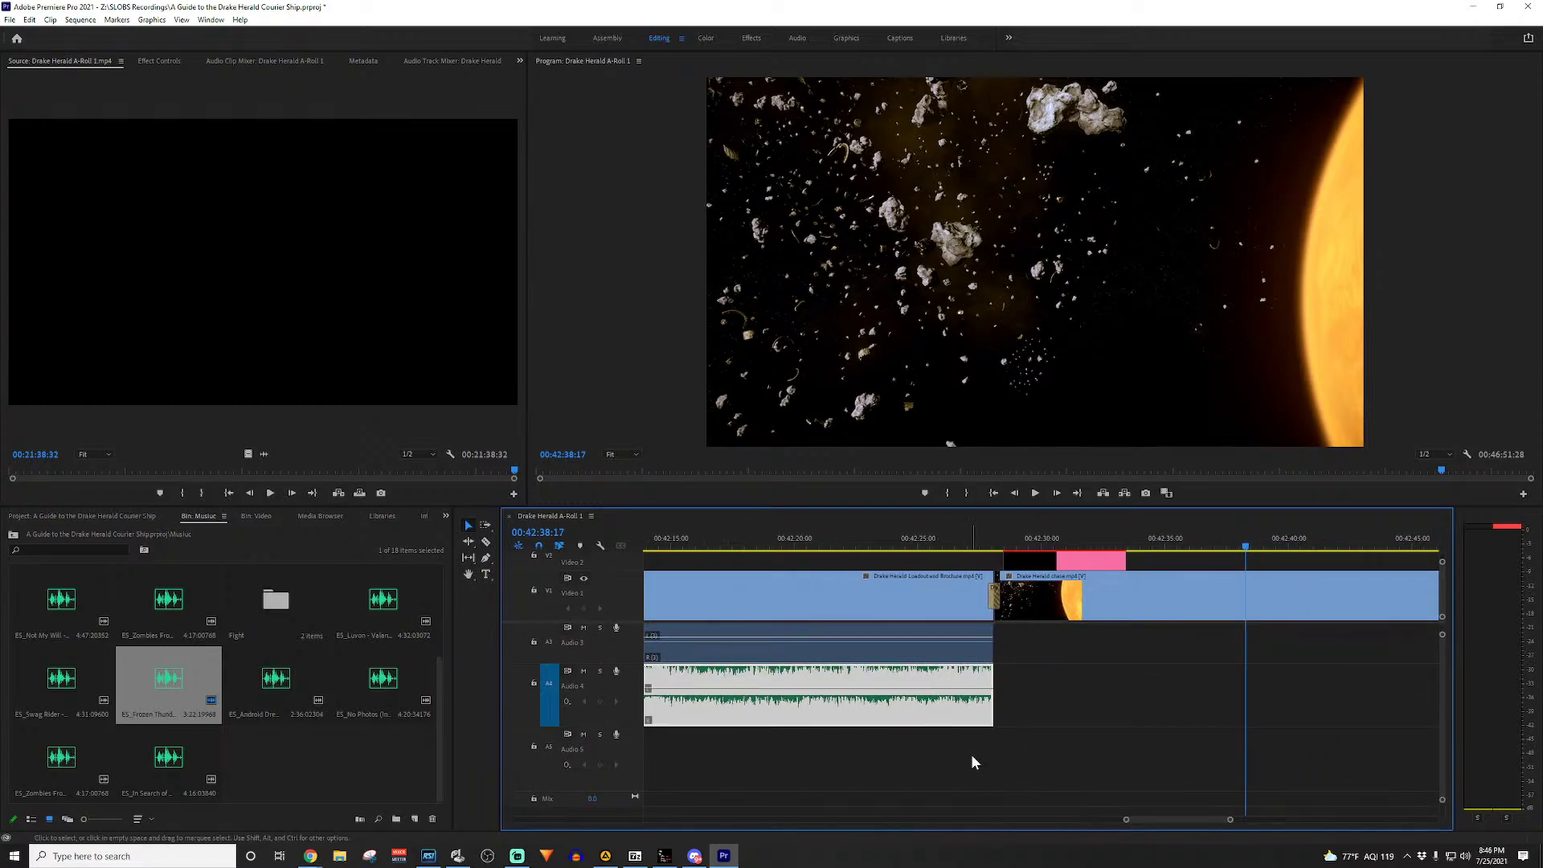
Step: Place the Expanding track from the Fight bin on Audio 5, starting where the chase footage begins
double_click(282, 609)
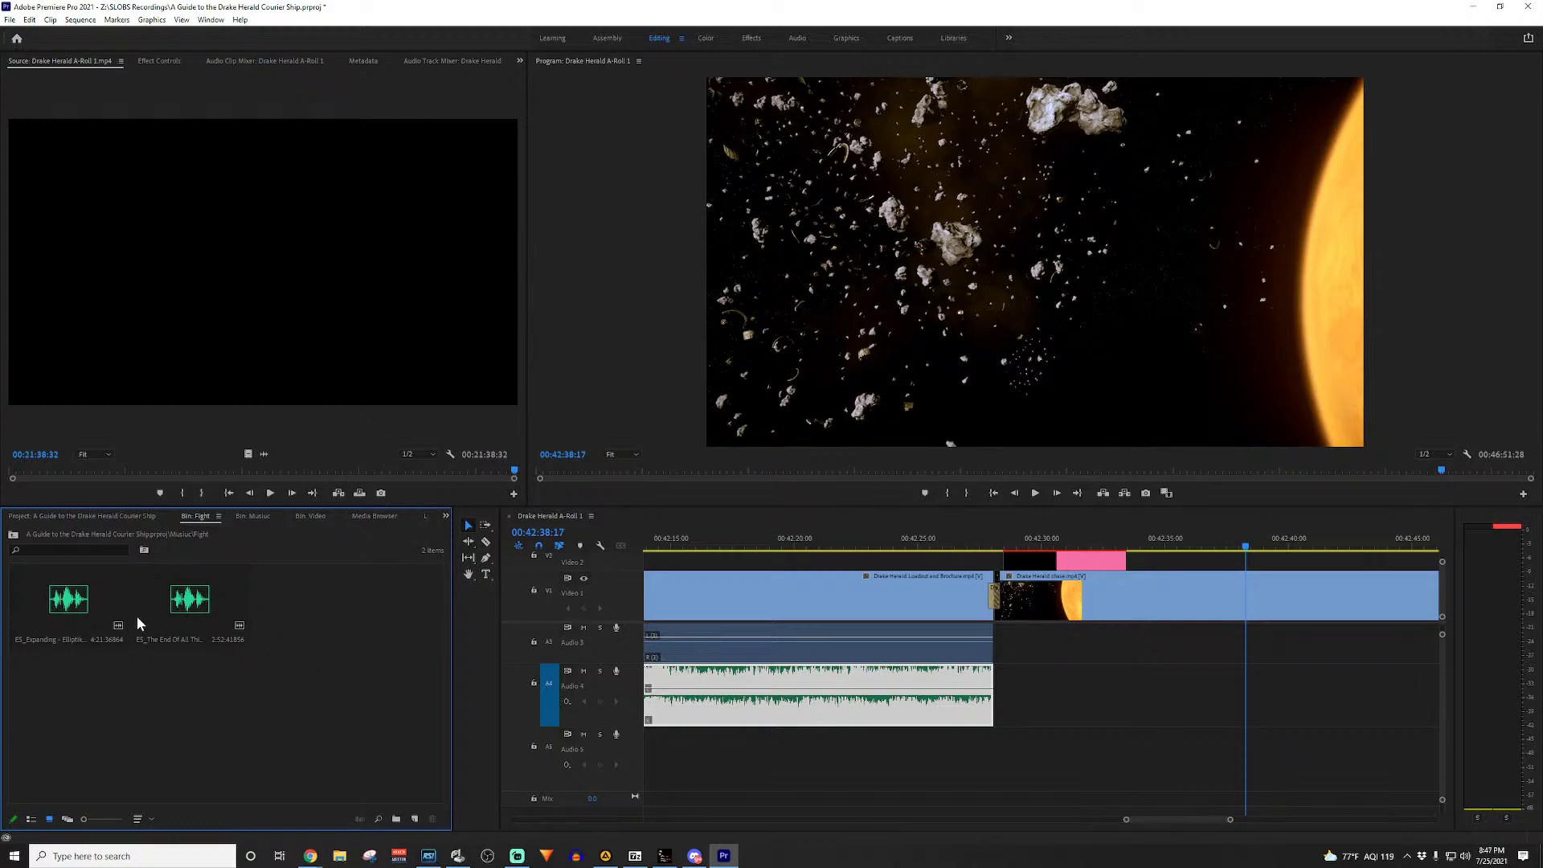
mouse_move(80, 604)
mouse_down()
mouse_move(1044, 783)
mouse_move(994, 771)
mouse_move(1013, 764)
mouse_up()
scroll(1014, 746, up, 4)
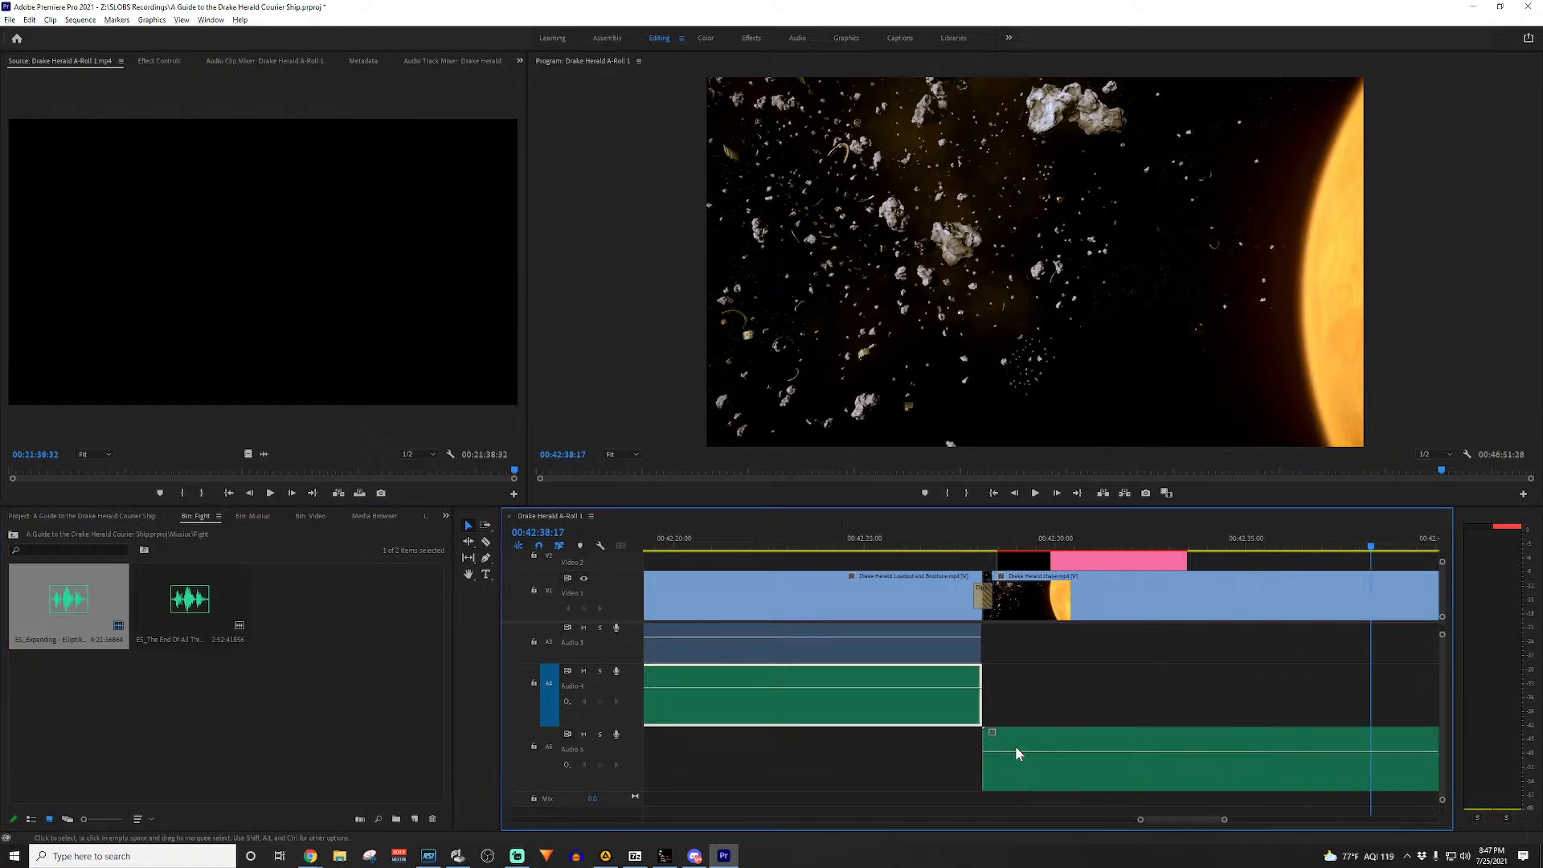
scroll(986, 743, up, 3)
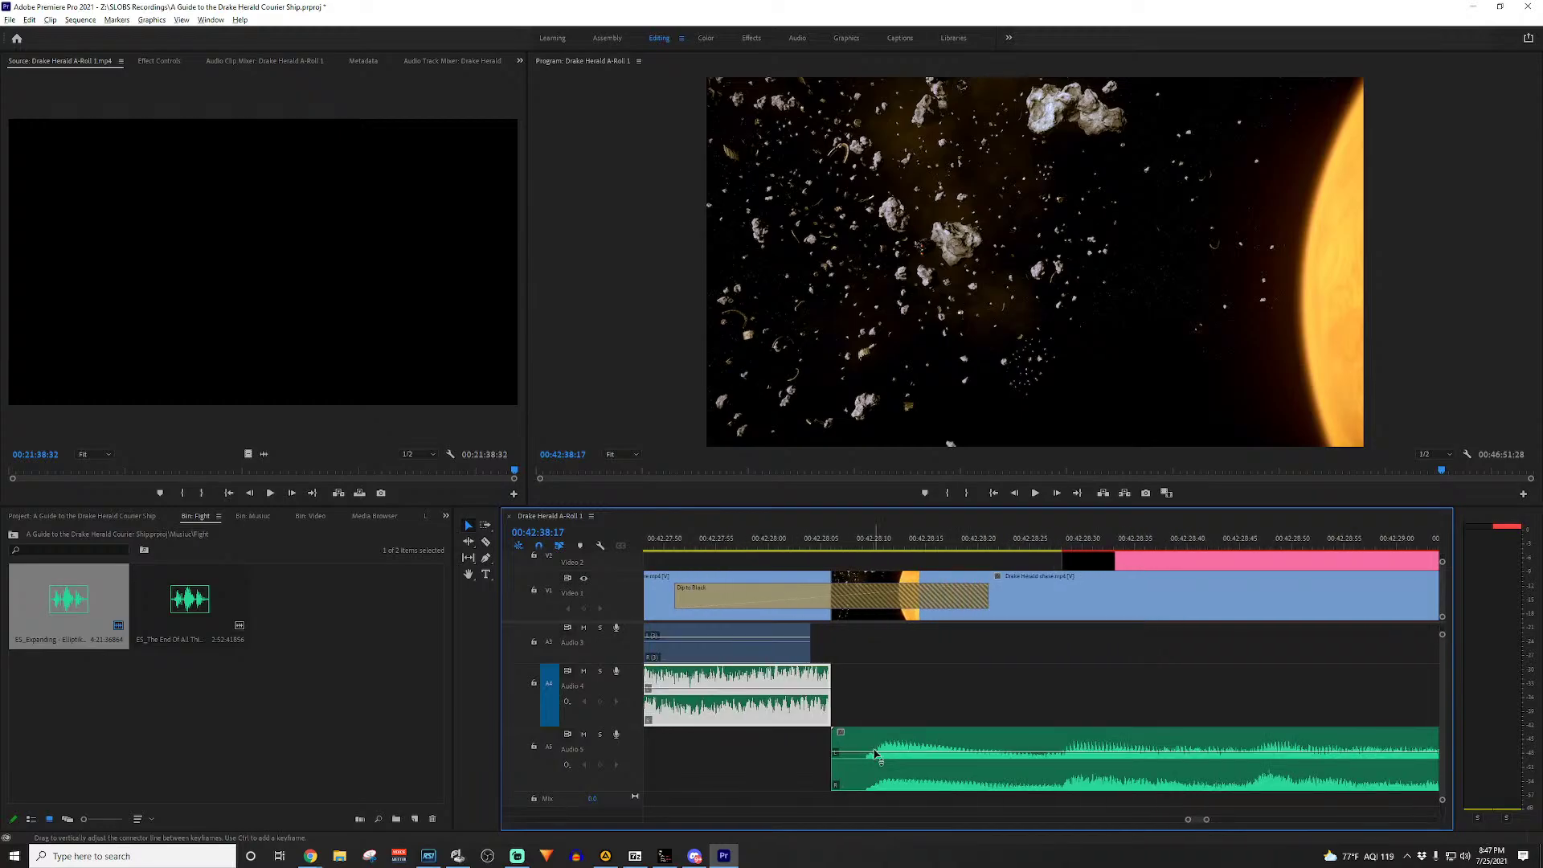
scroll(876, 749, down, 6)
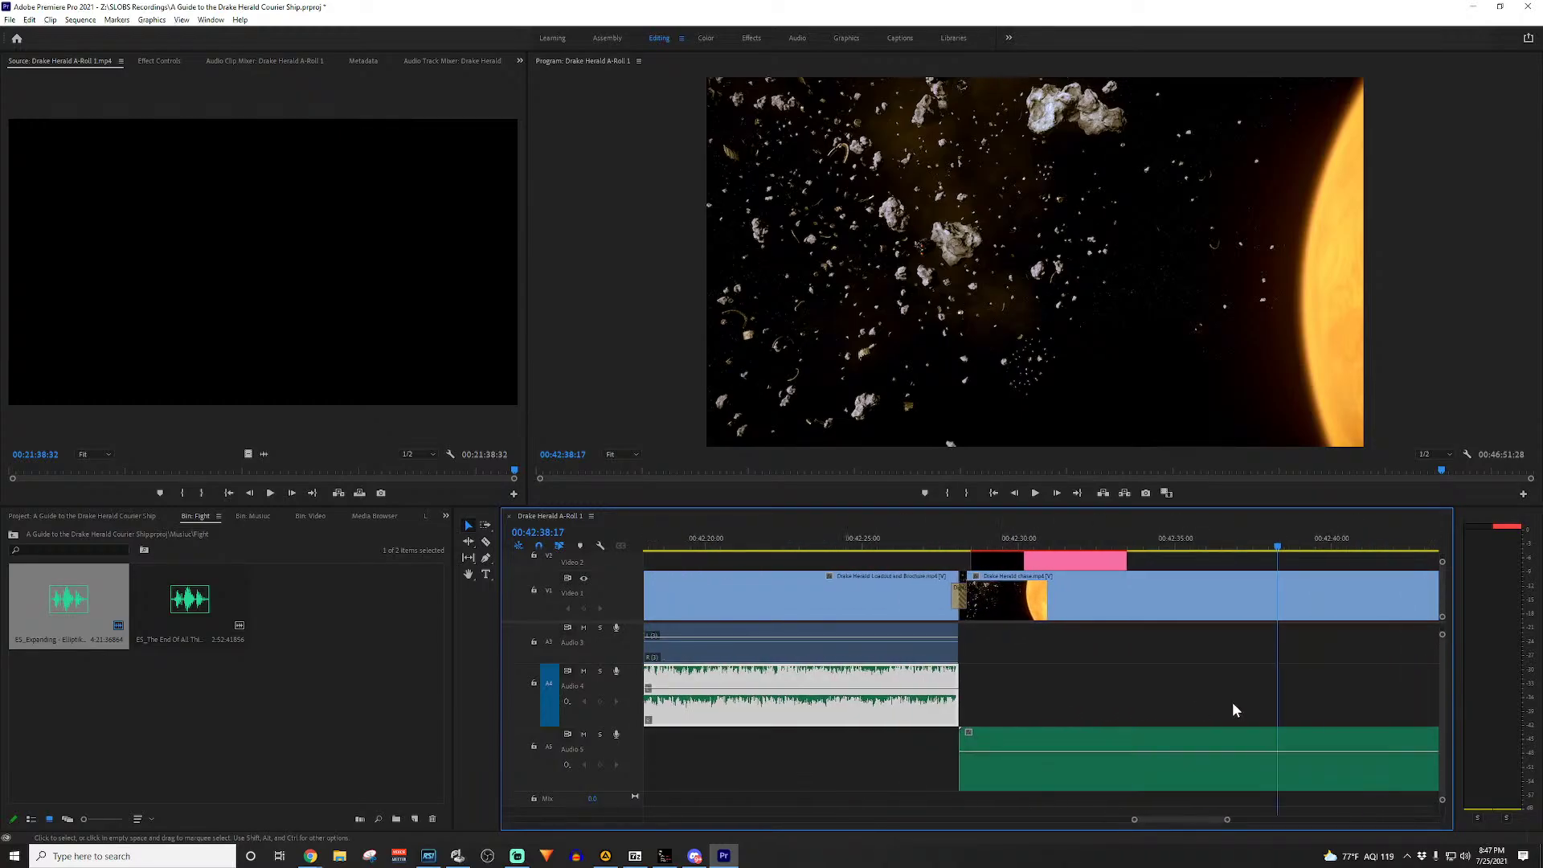
Step: Split the Expanding clip on Audio 5 at the cut where the Drake Herald Outro footage begins
scroll(1232, 707, down, 5)
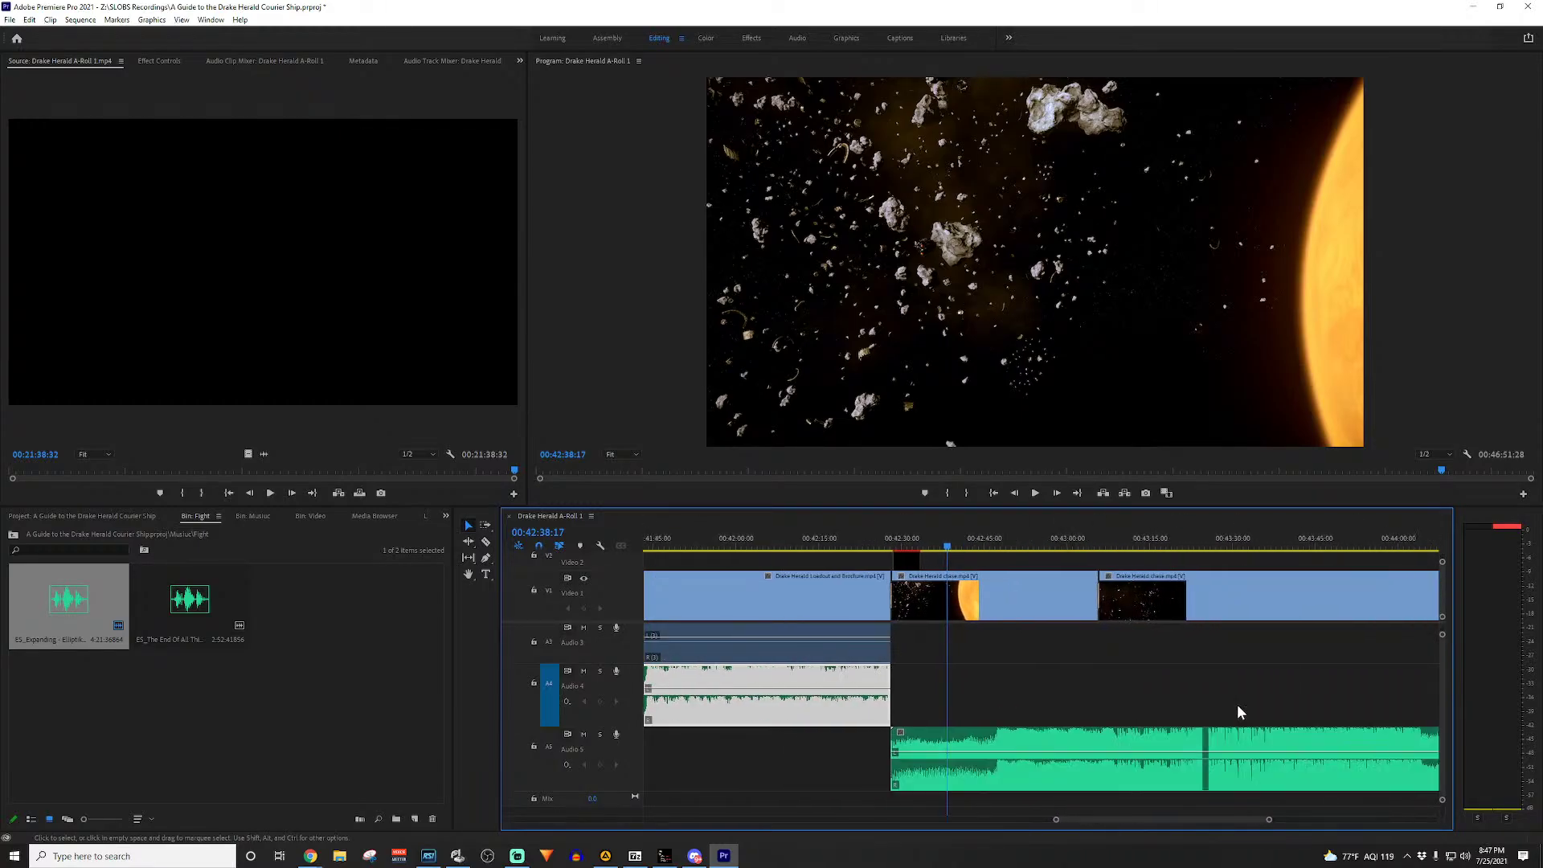
scroll(1236, 703, down, 5)
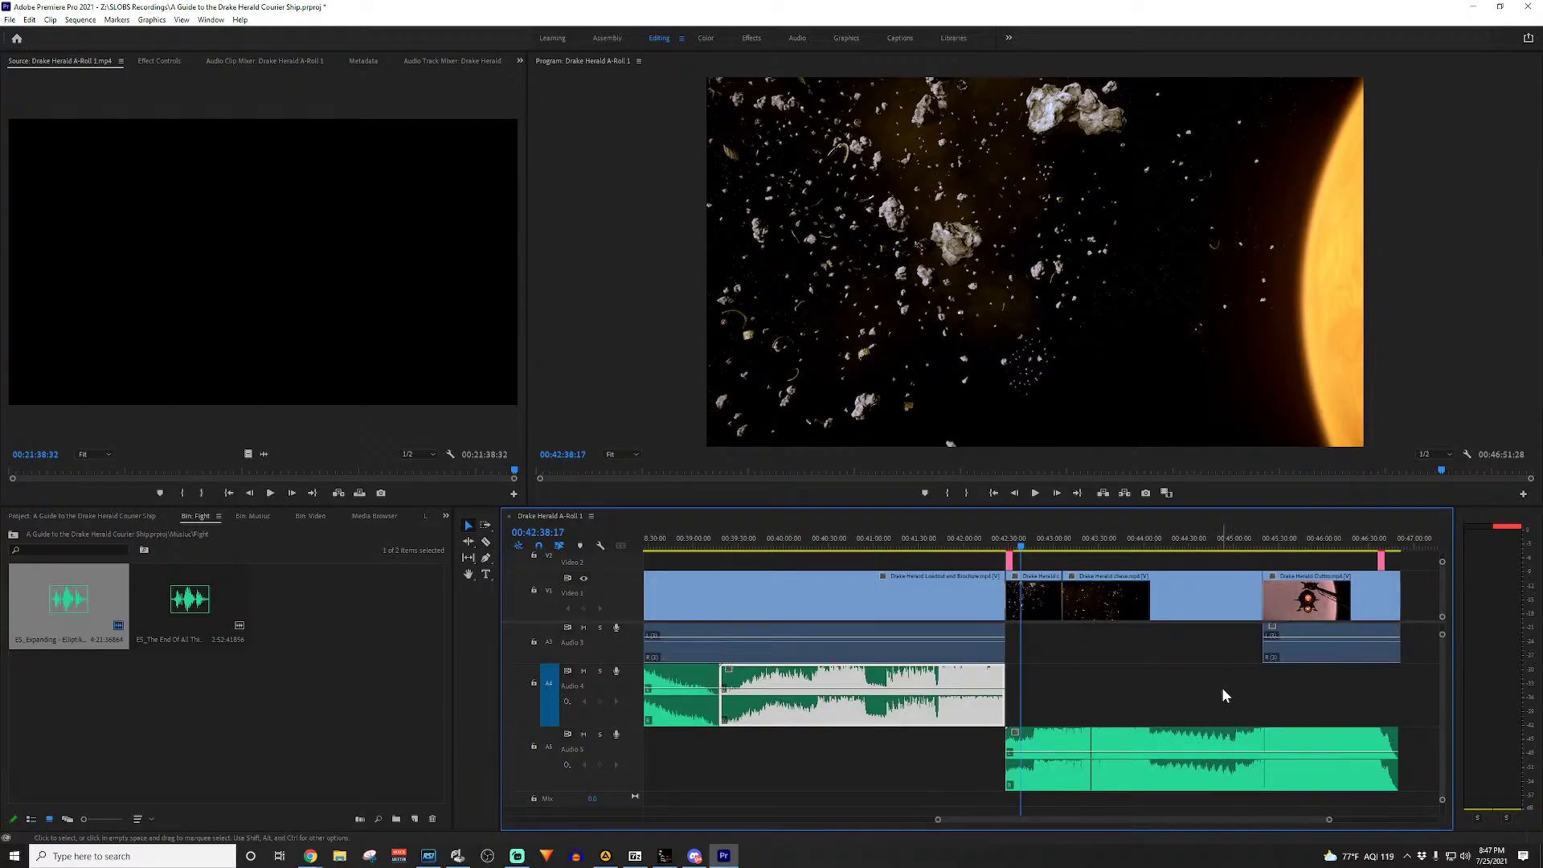
scroll(1243, 689, up, 2)
scroll(1248, 689, down, 3)
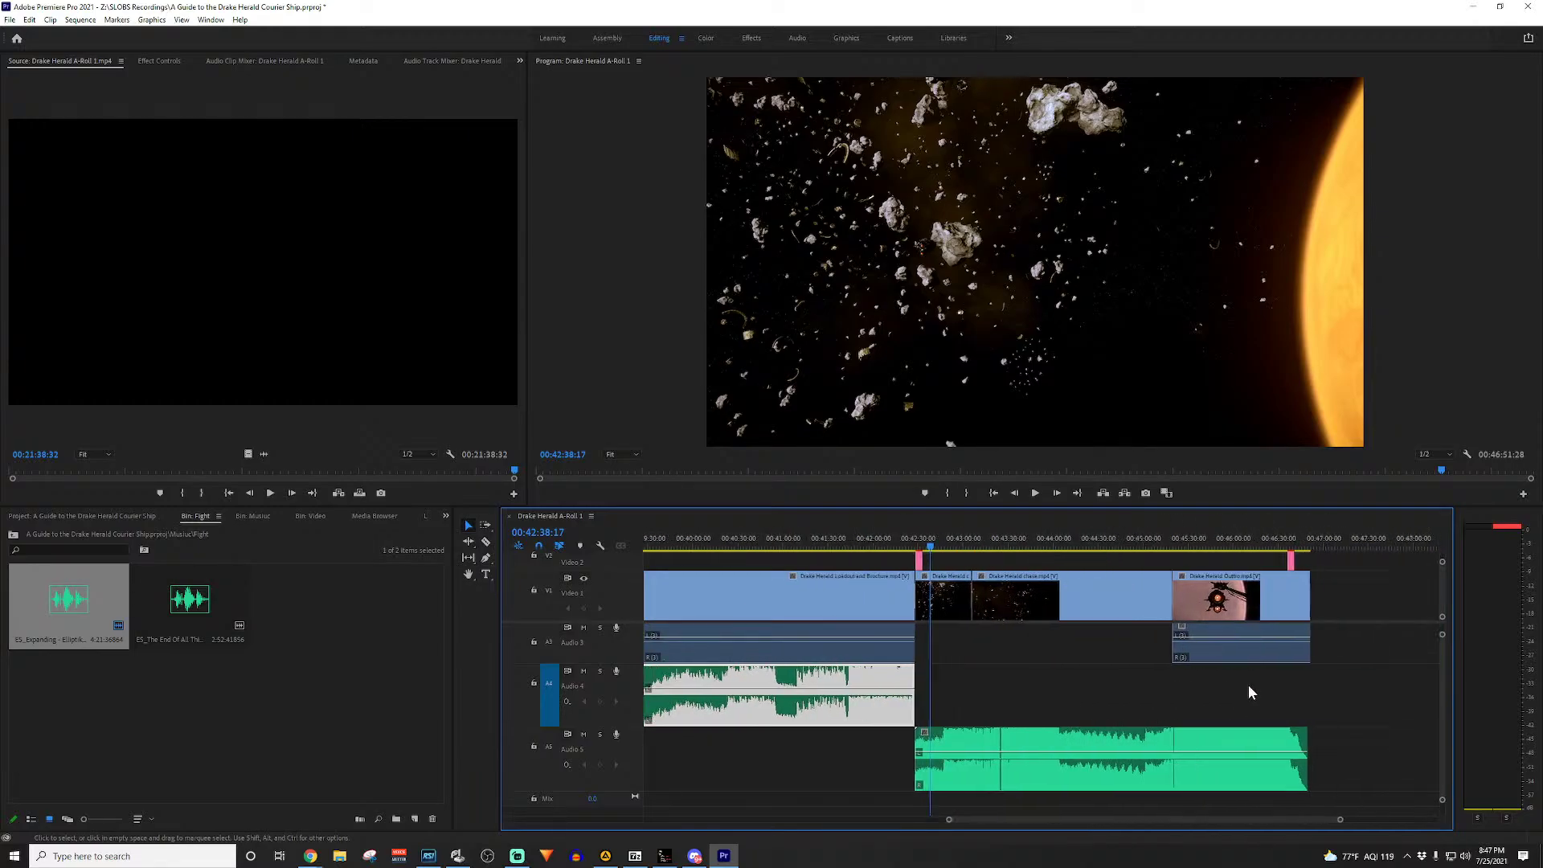
scroll(1185, 685, up, 3)
scroll(988, 707, up, 2)
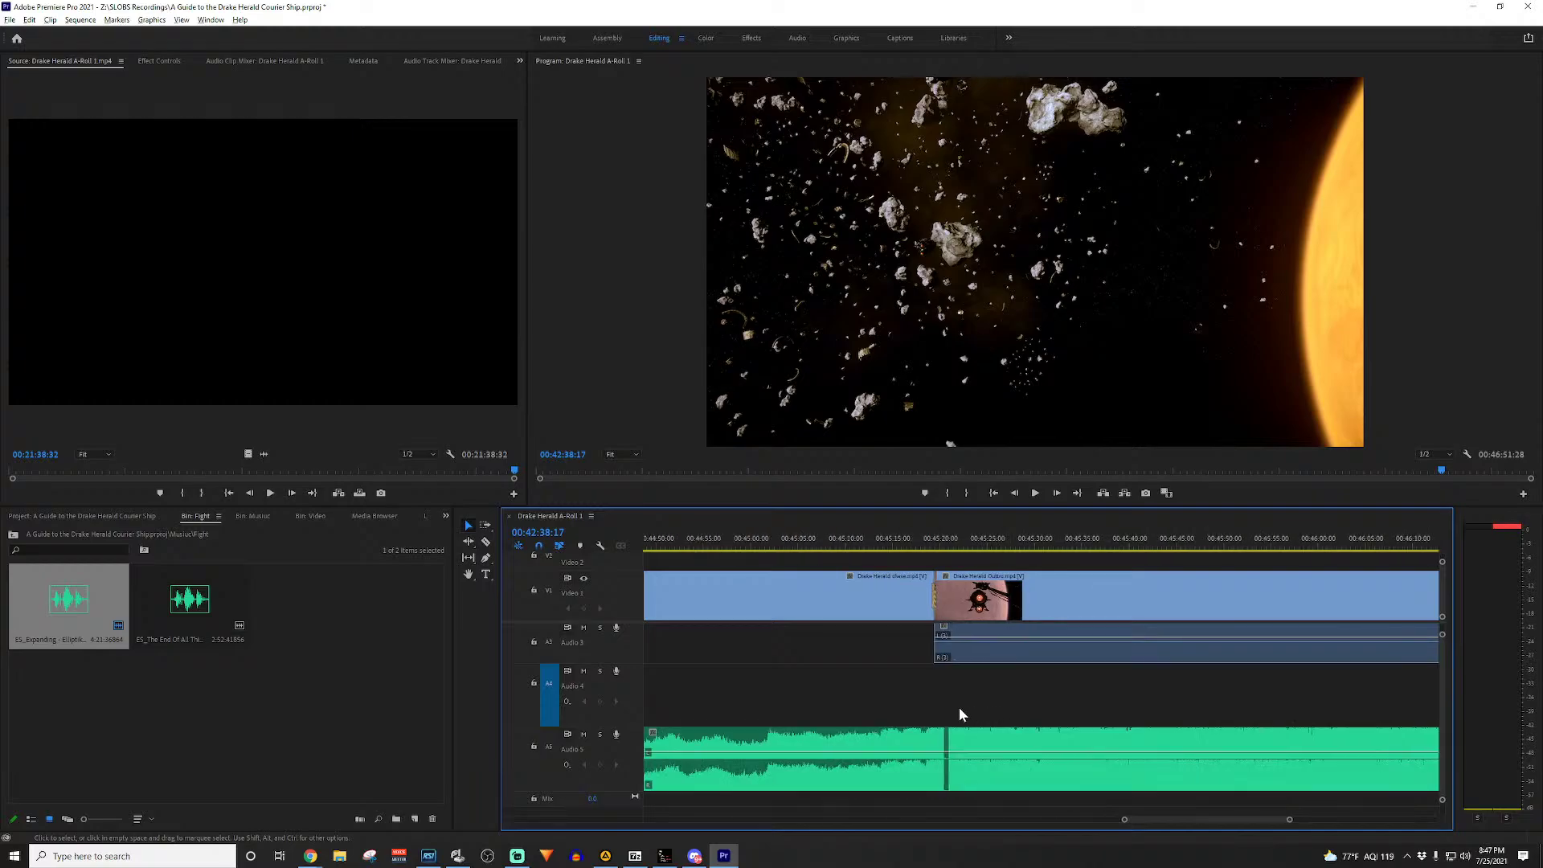
key(c)
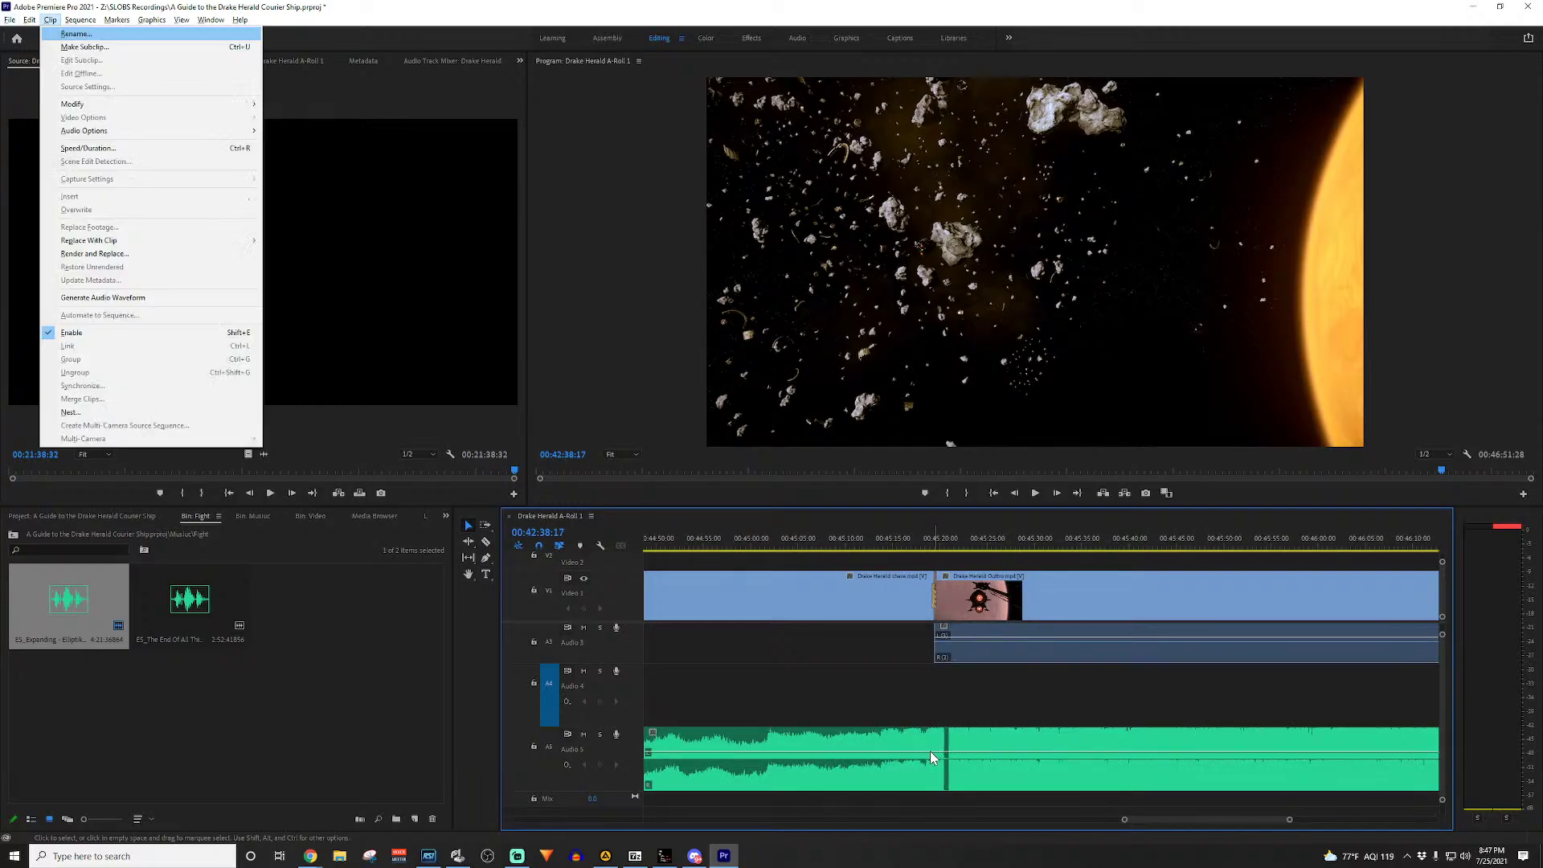
click(648, 357)
key(c)
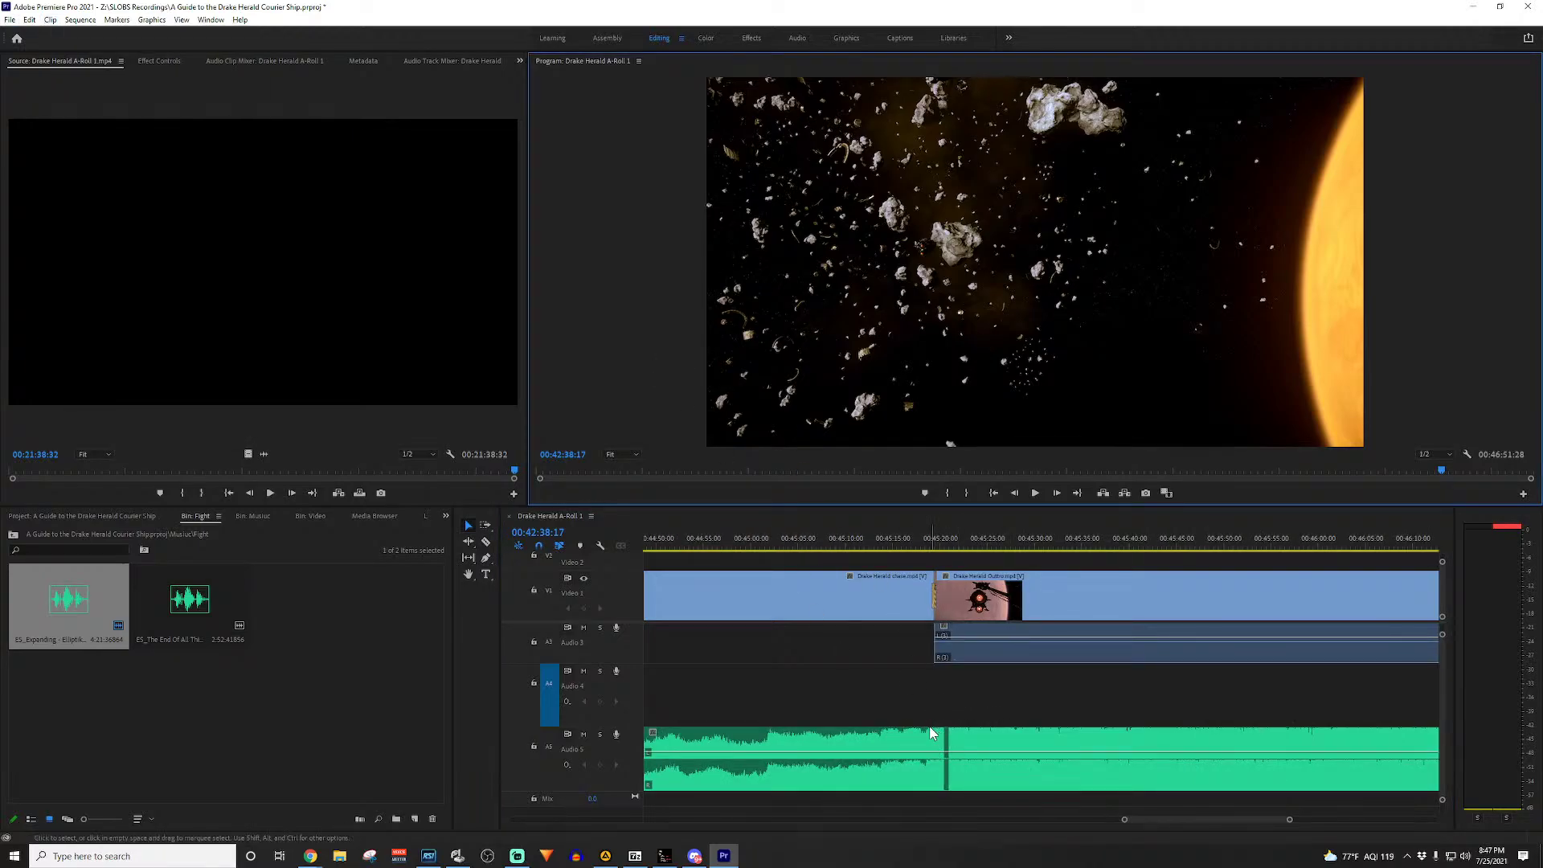
click(938, 746)
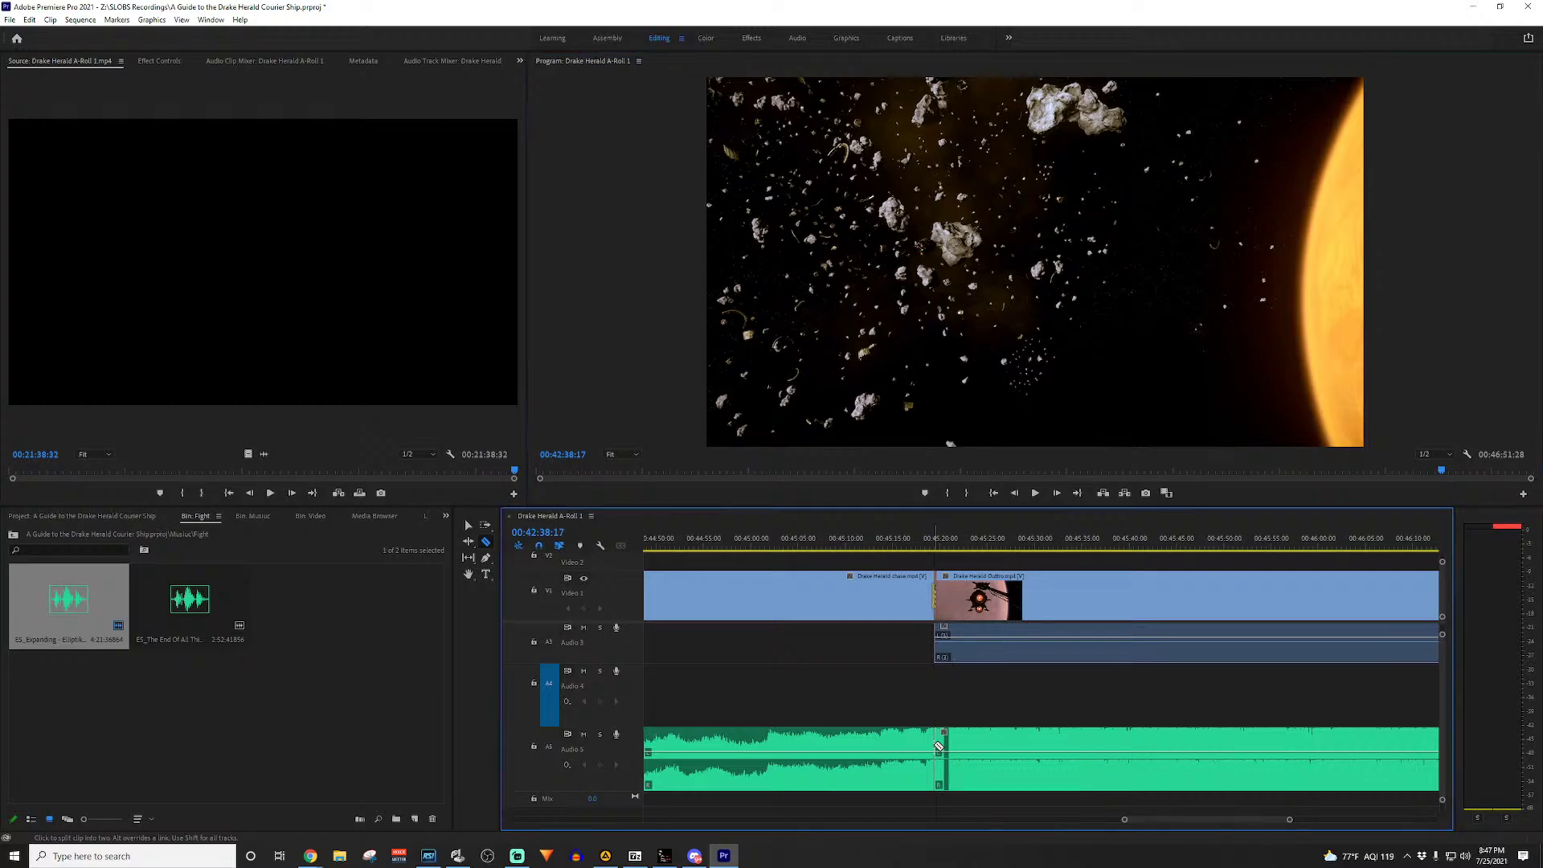
Step: Move the second part of the split Expanding clip up to Audio 4, keeping its start aligned with the Outro footage
key(v)
drag(1043, 740, 1027, 702)
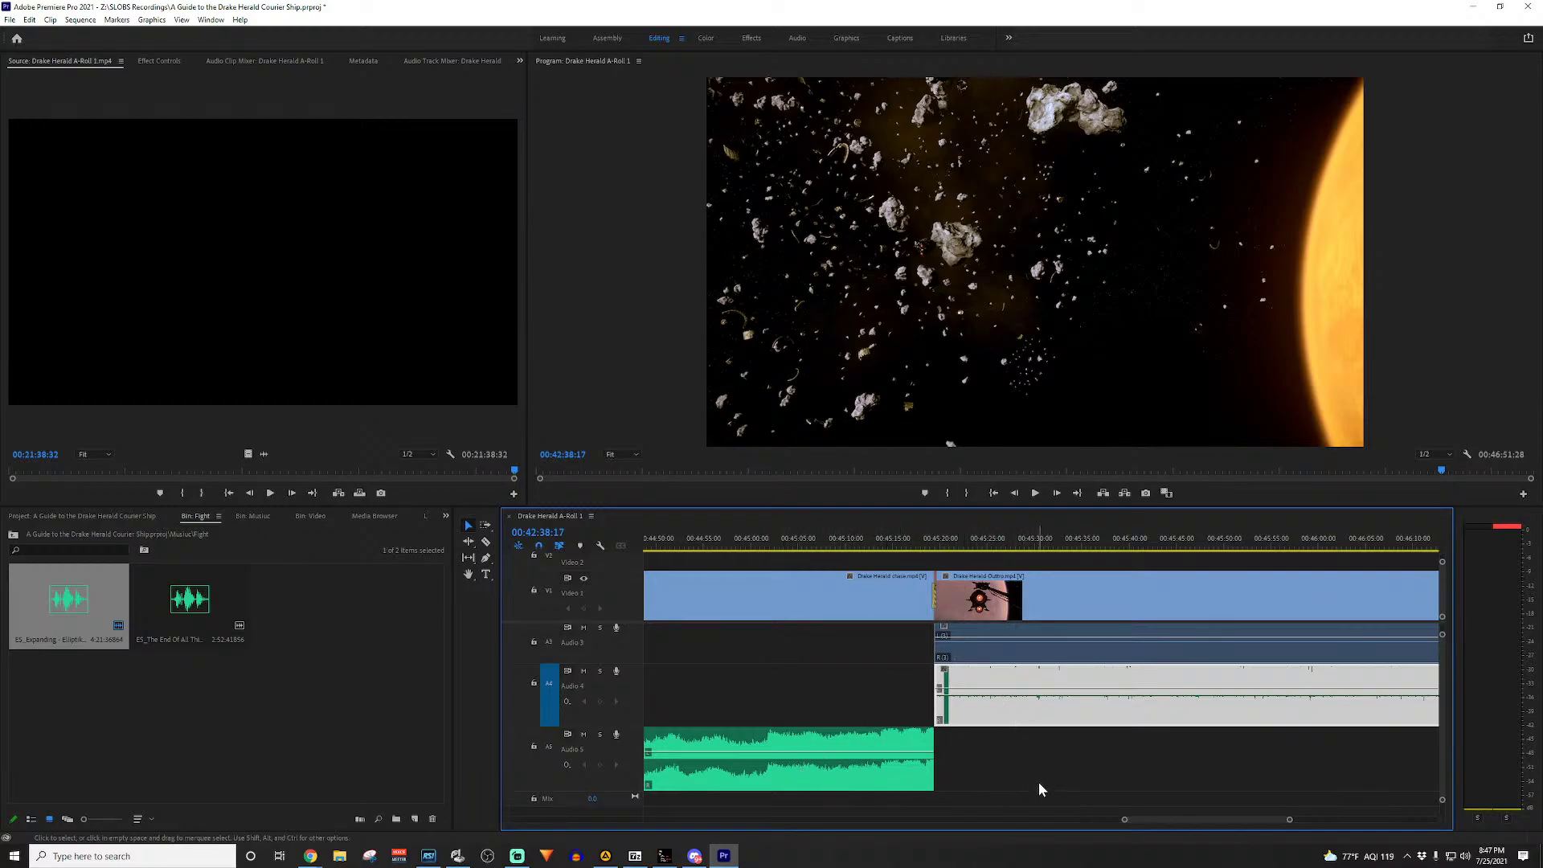
click(1004, 754)
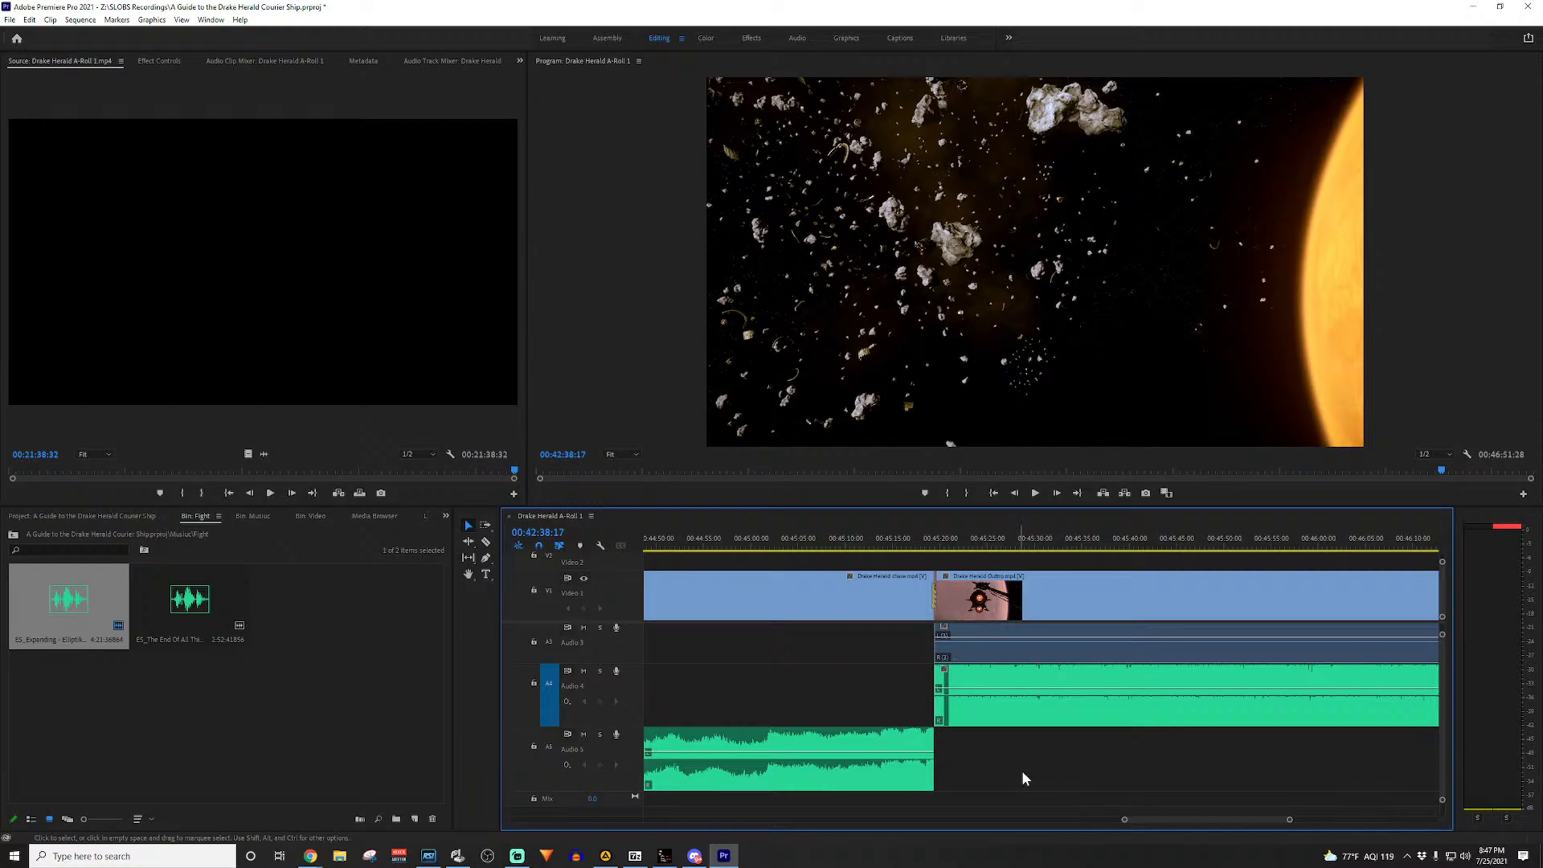
scroll(1193, 723, down, 2)
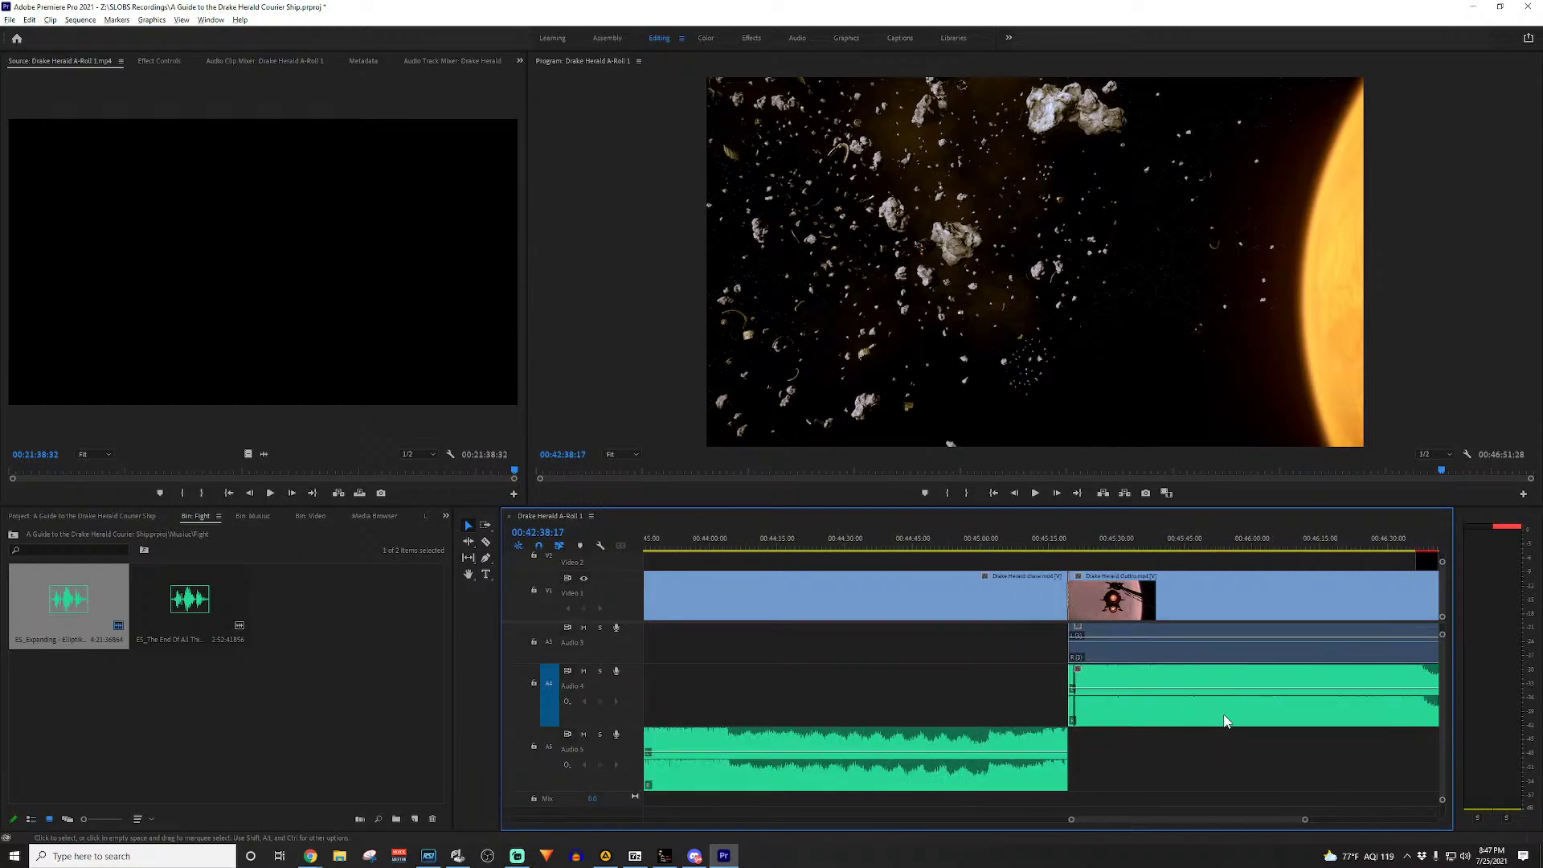
scroll(1226, 722, down, 2)
scroll(1226, 721, down, 5)
scroll(1114, 674, up, 3)
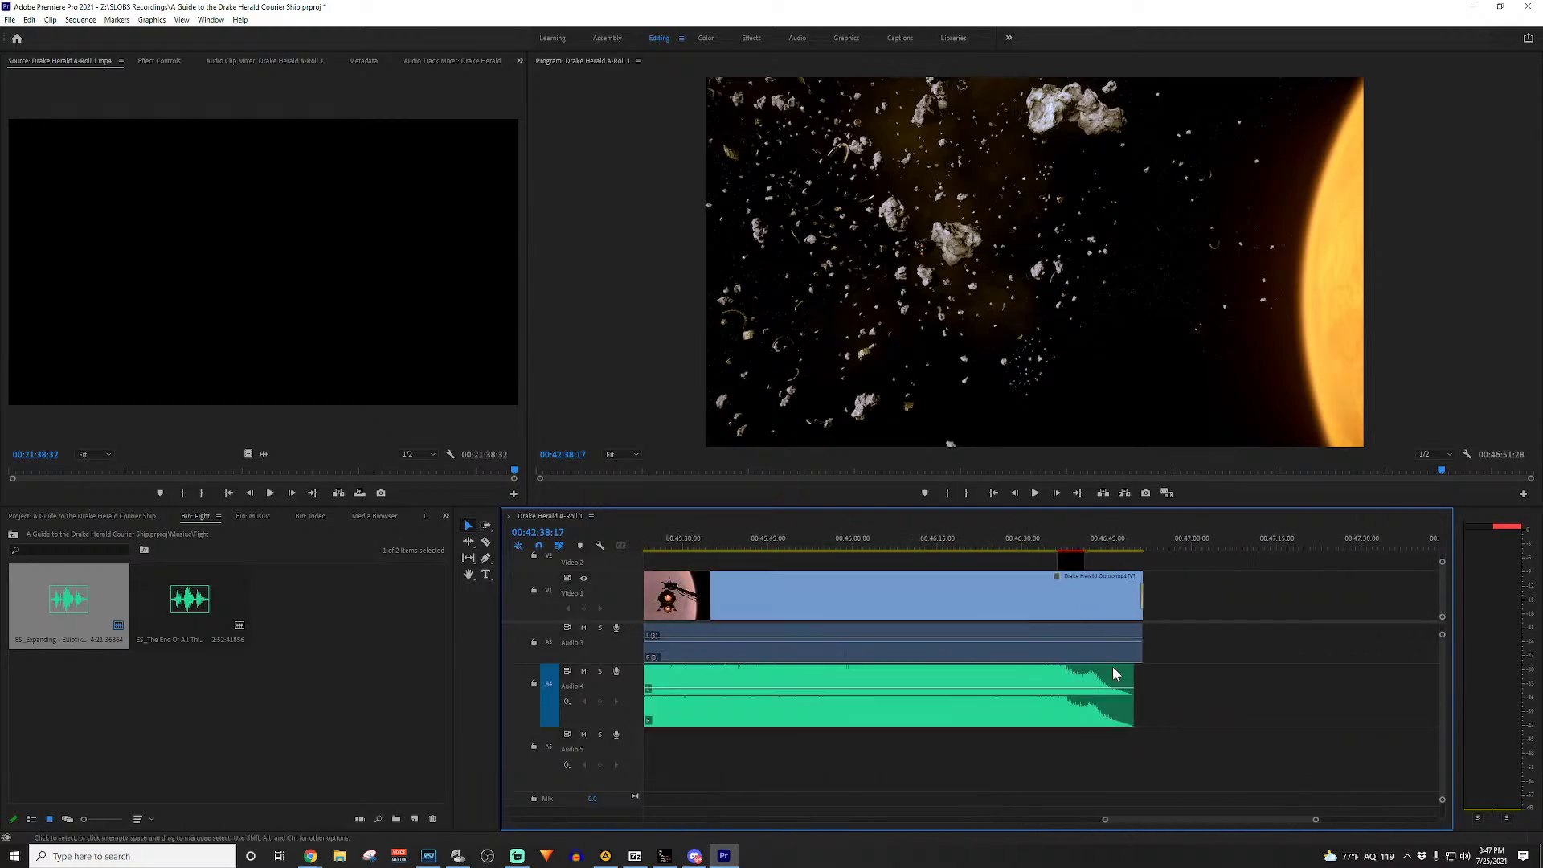
Step: Compare the end of the Expanding music on Audio 4 with the end of the Outro footage, and review the music across the whole sequence
scroll(1113, 674, up, 5)
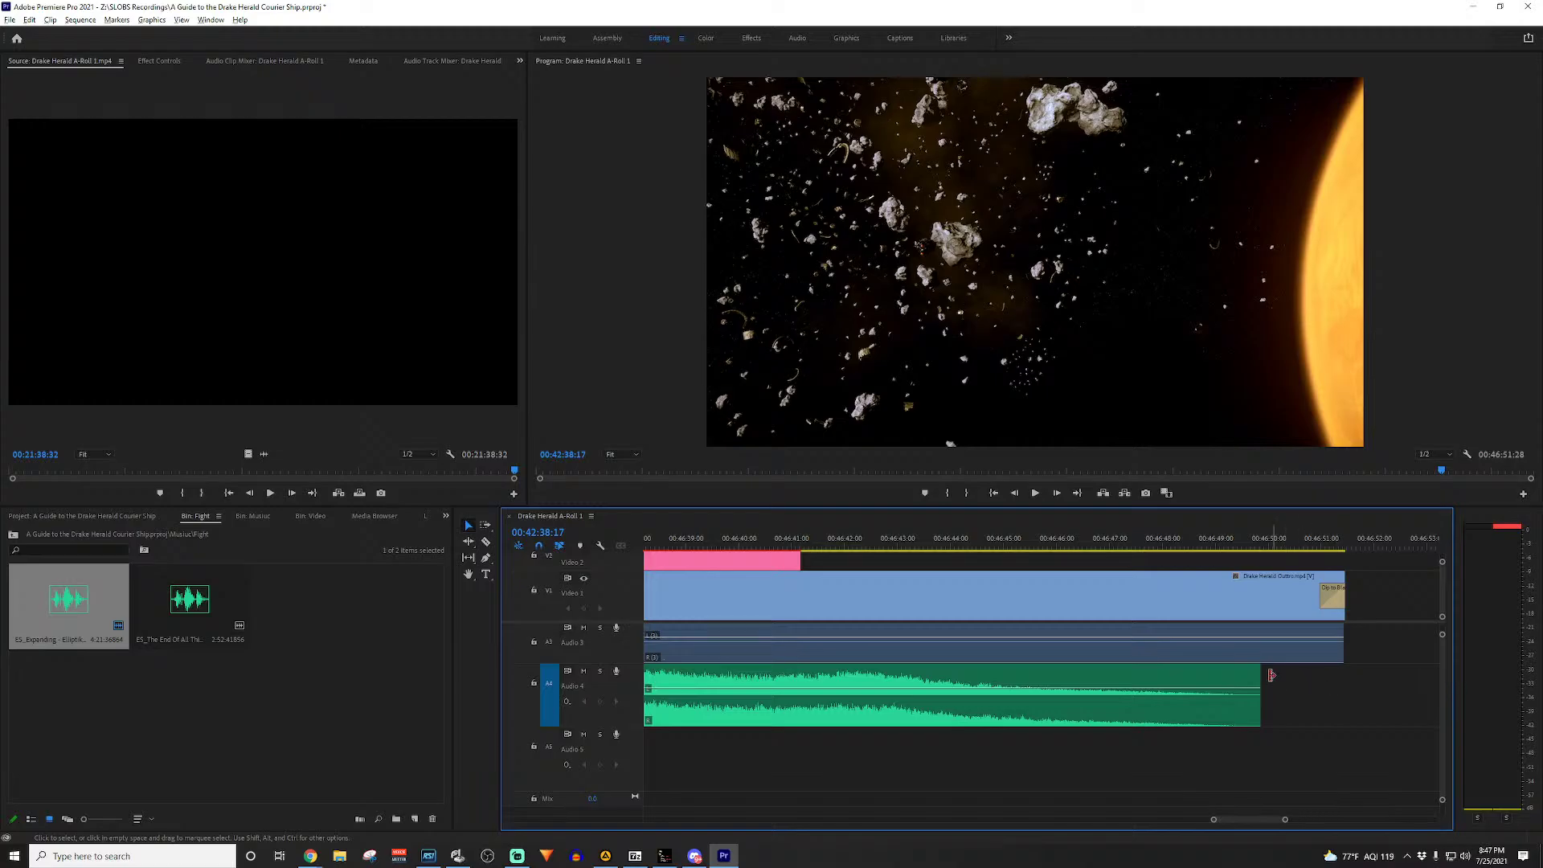
key(alt)
scroll(1276, 688, down, 5)
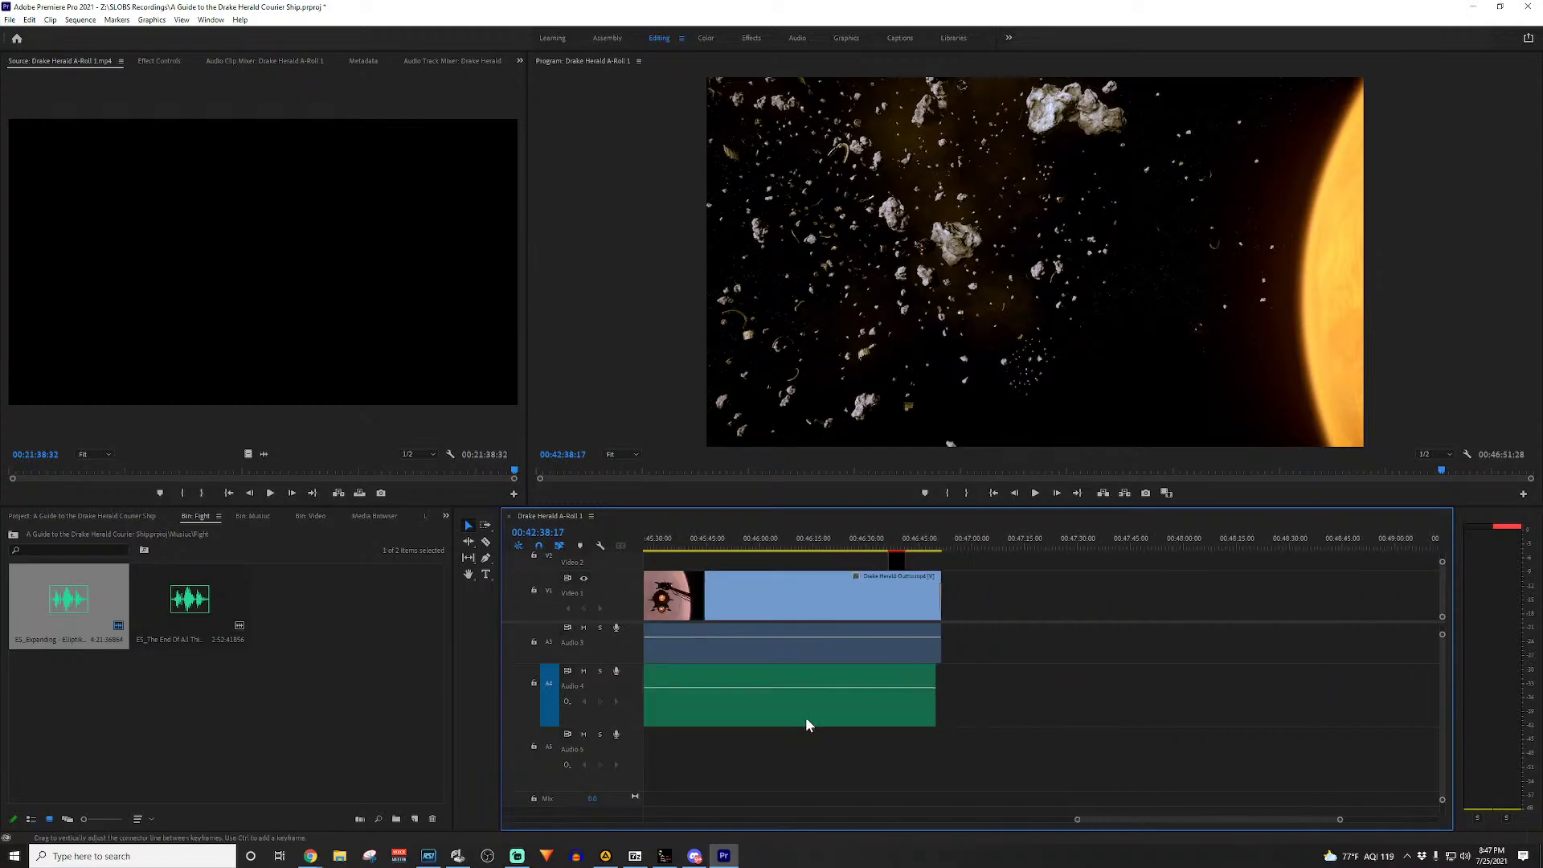
scroll(807, 721, down, 6)
scroll(844, 715, up, 3)
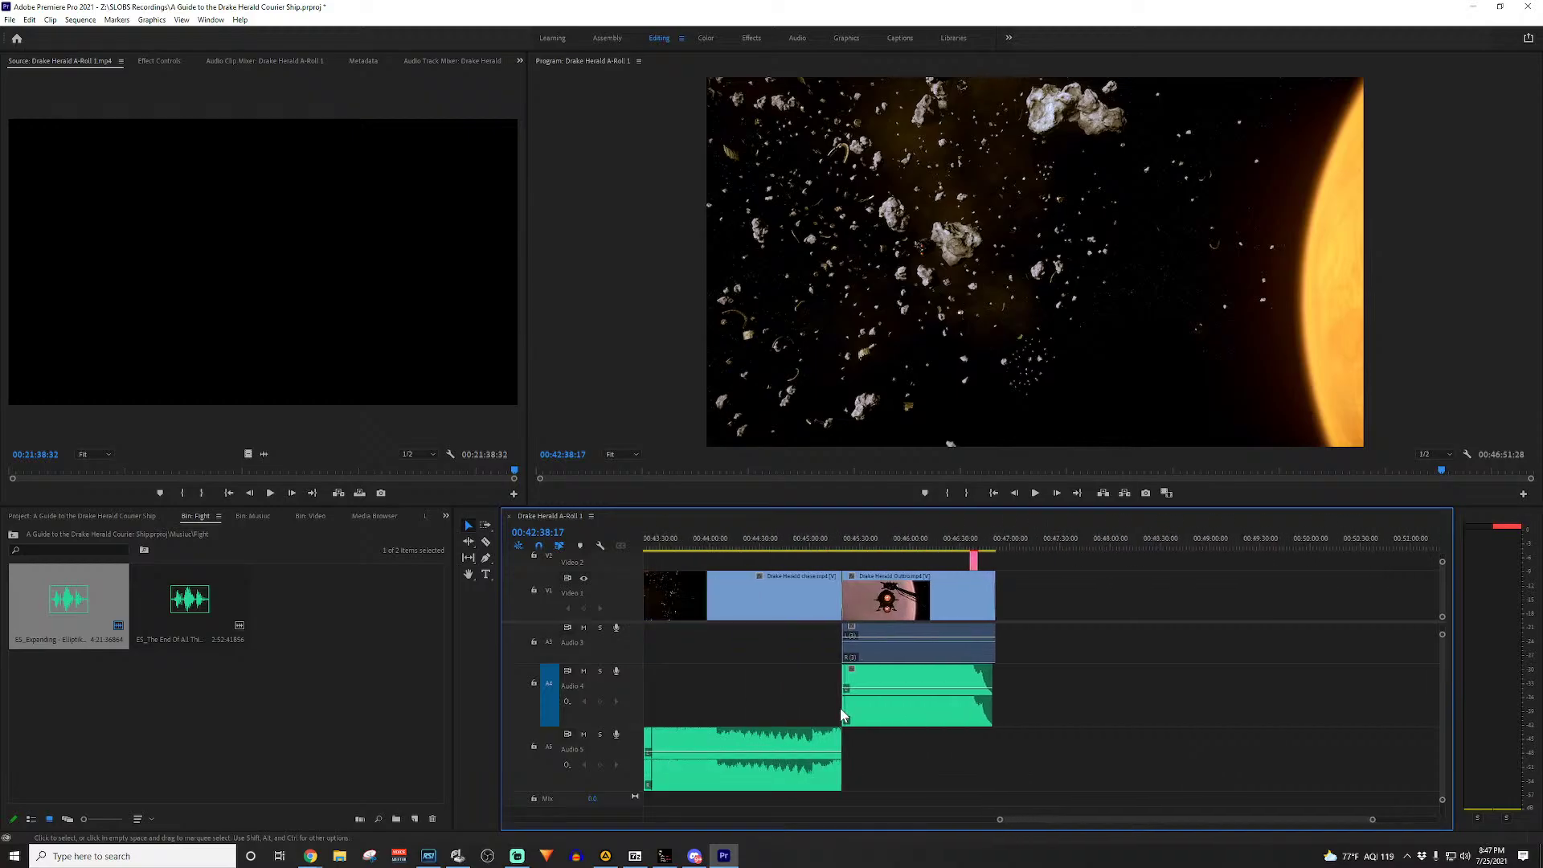
scroll(841, 715, down, 6)
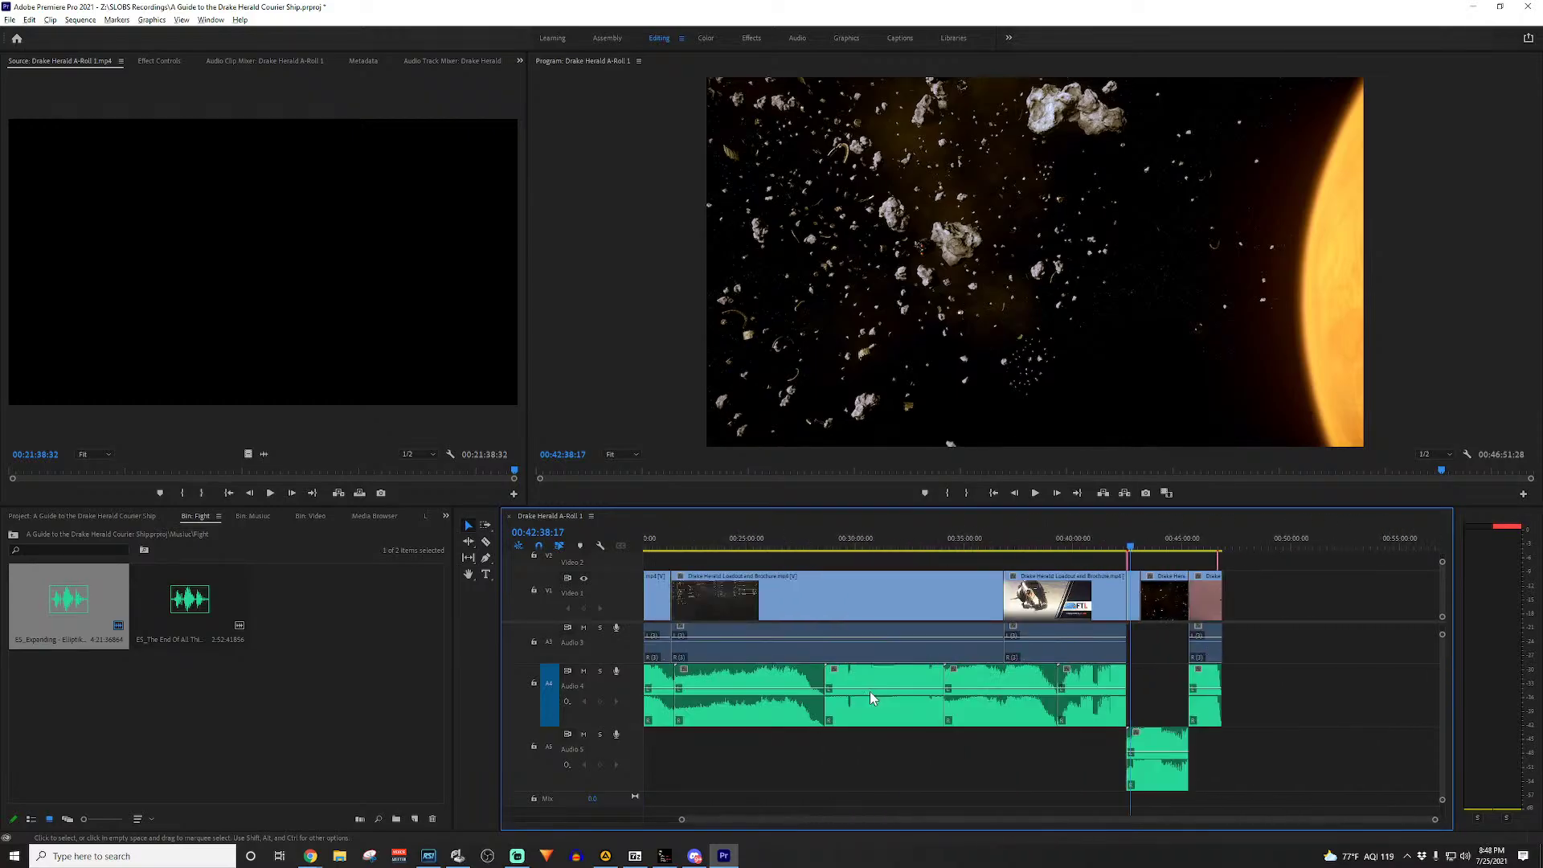
scroll(872, 693, down, 2)
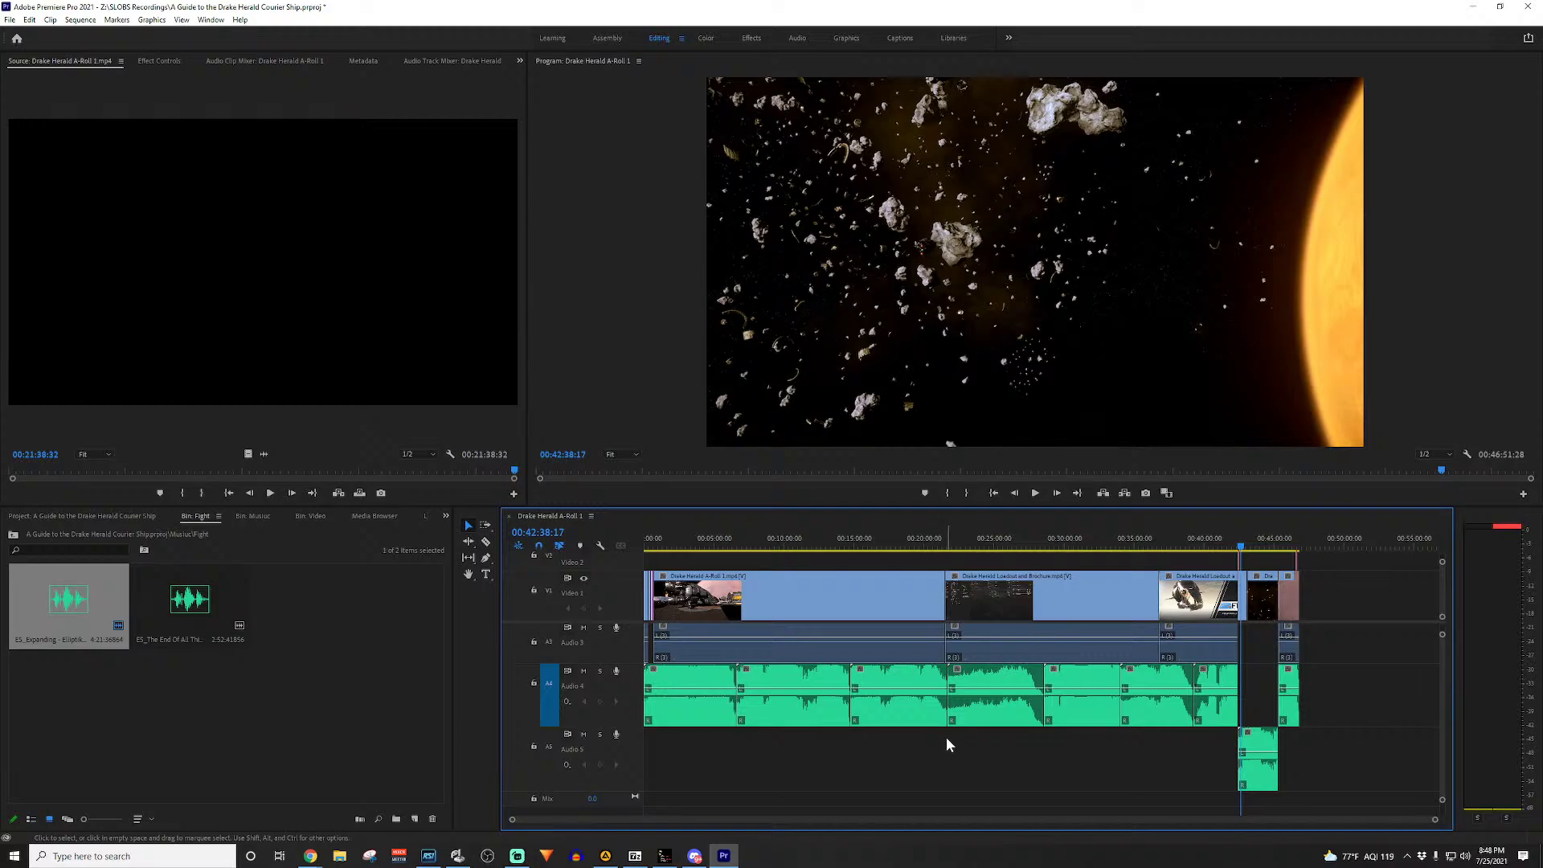
Step: Play short stretches of the sequence from about 8, 18 and 43 minutes to check how loud the mix is
click(757, 546)
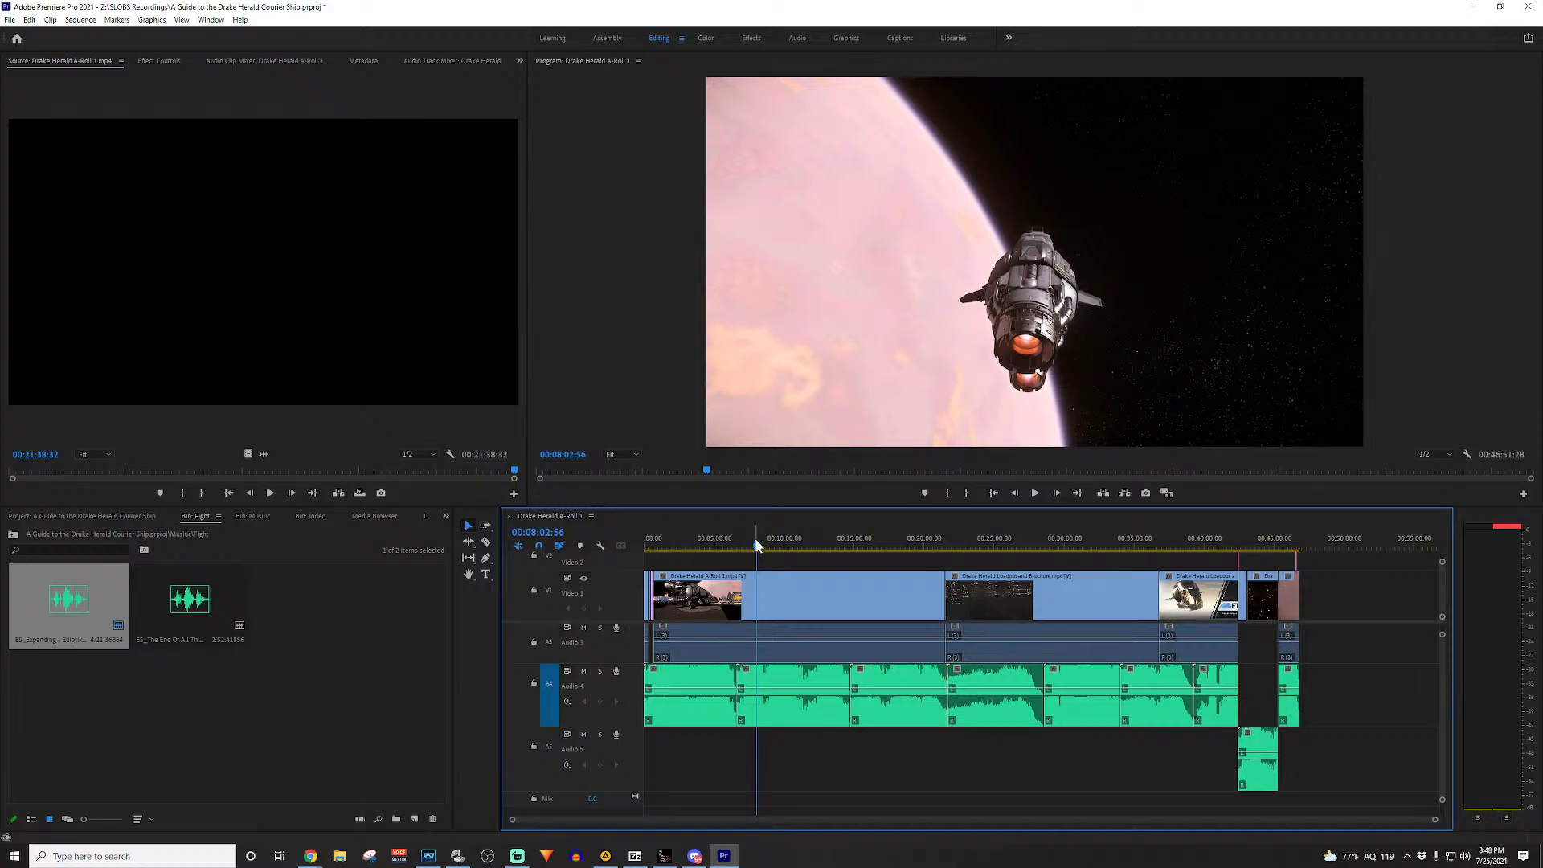
key(space)
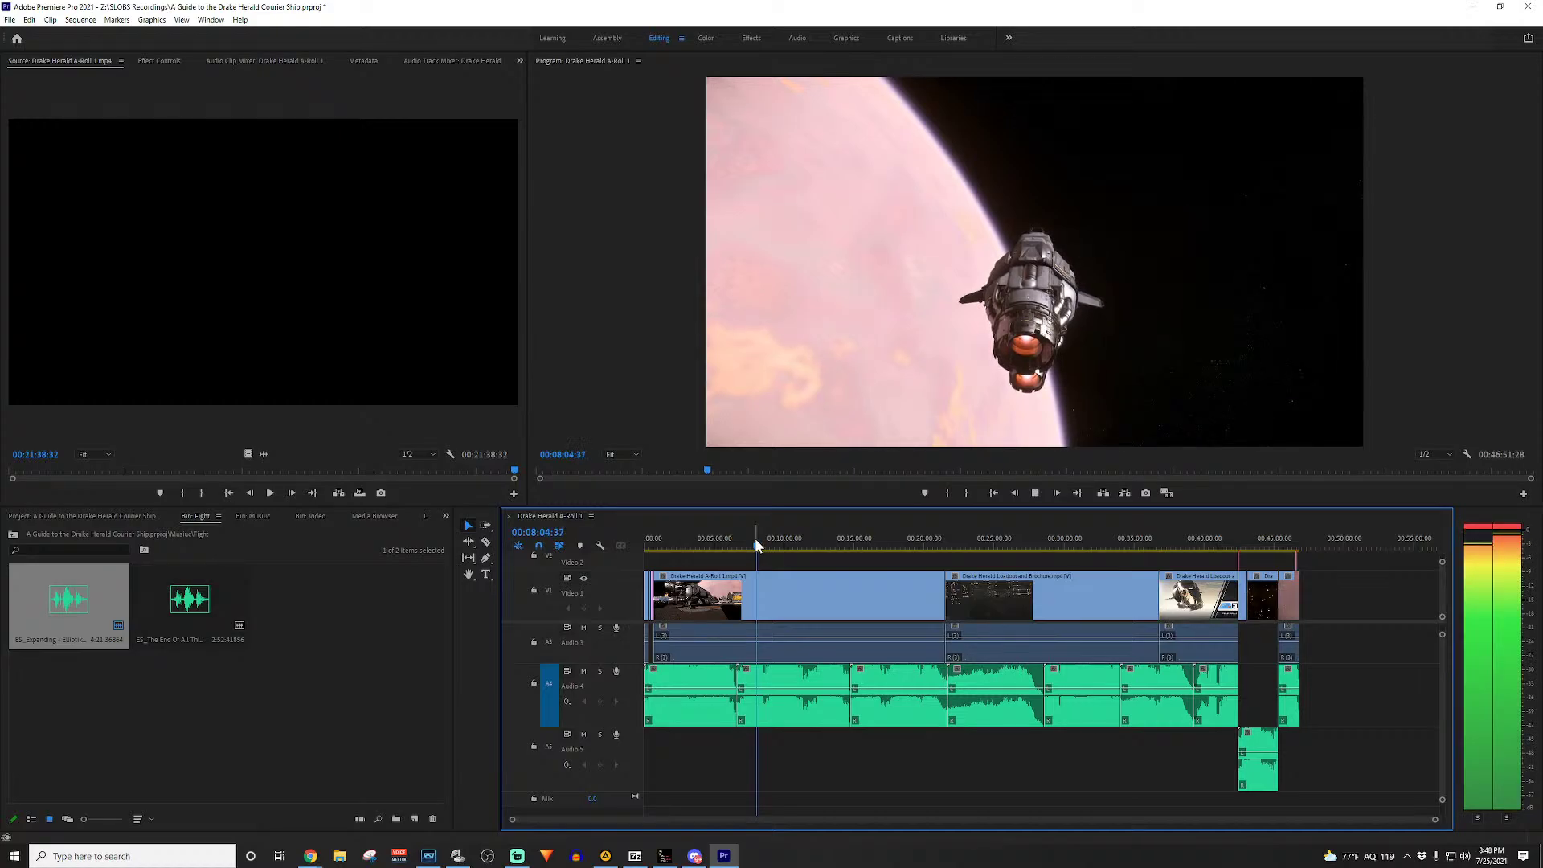
key(space)
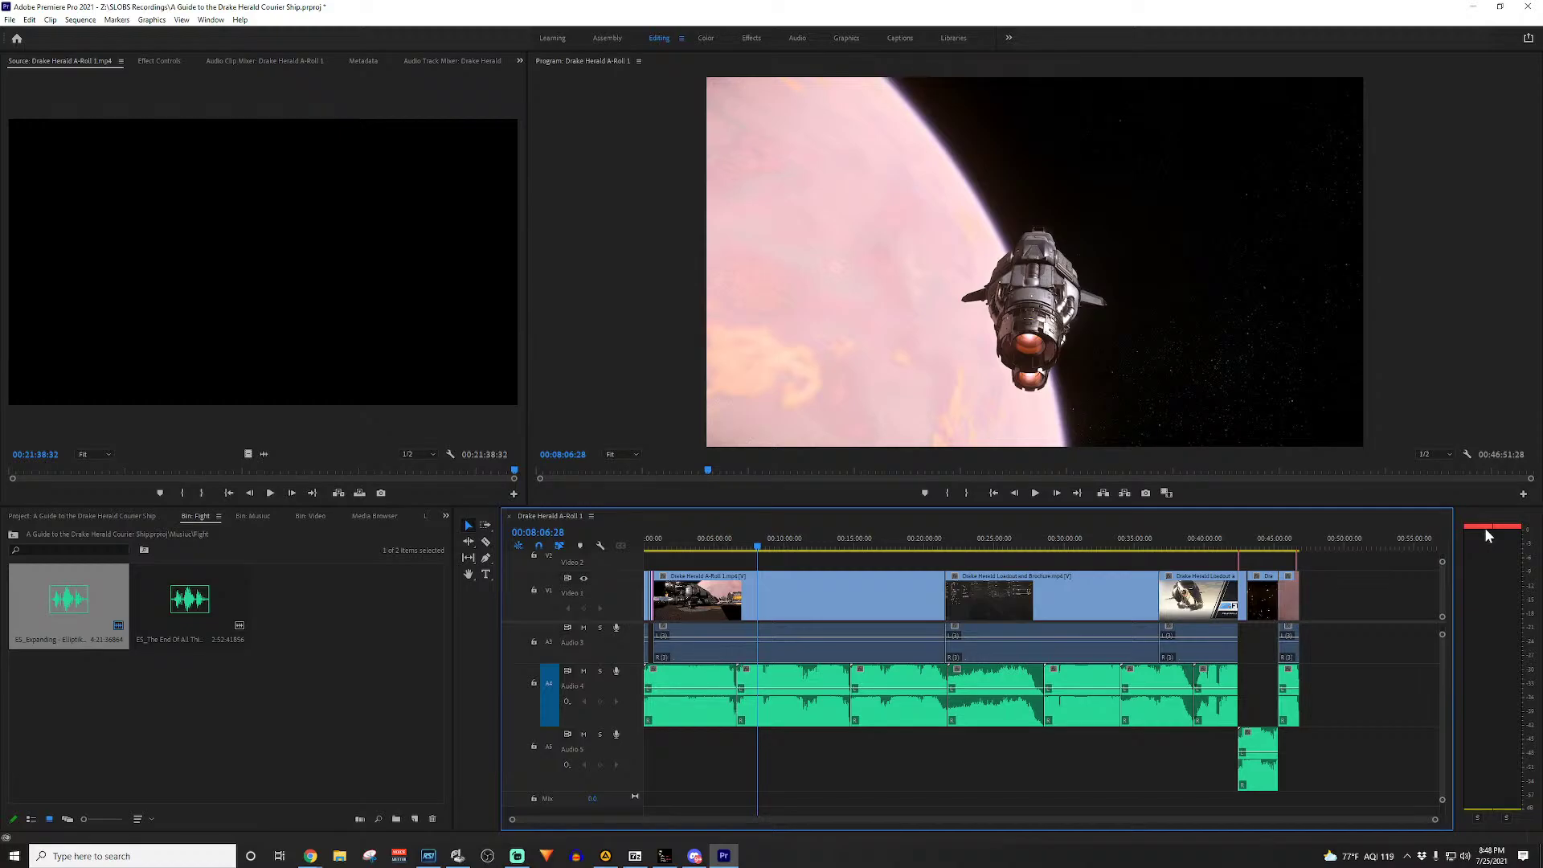
key(space)
key(space)
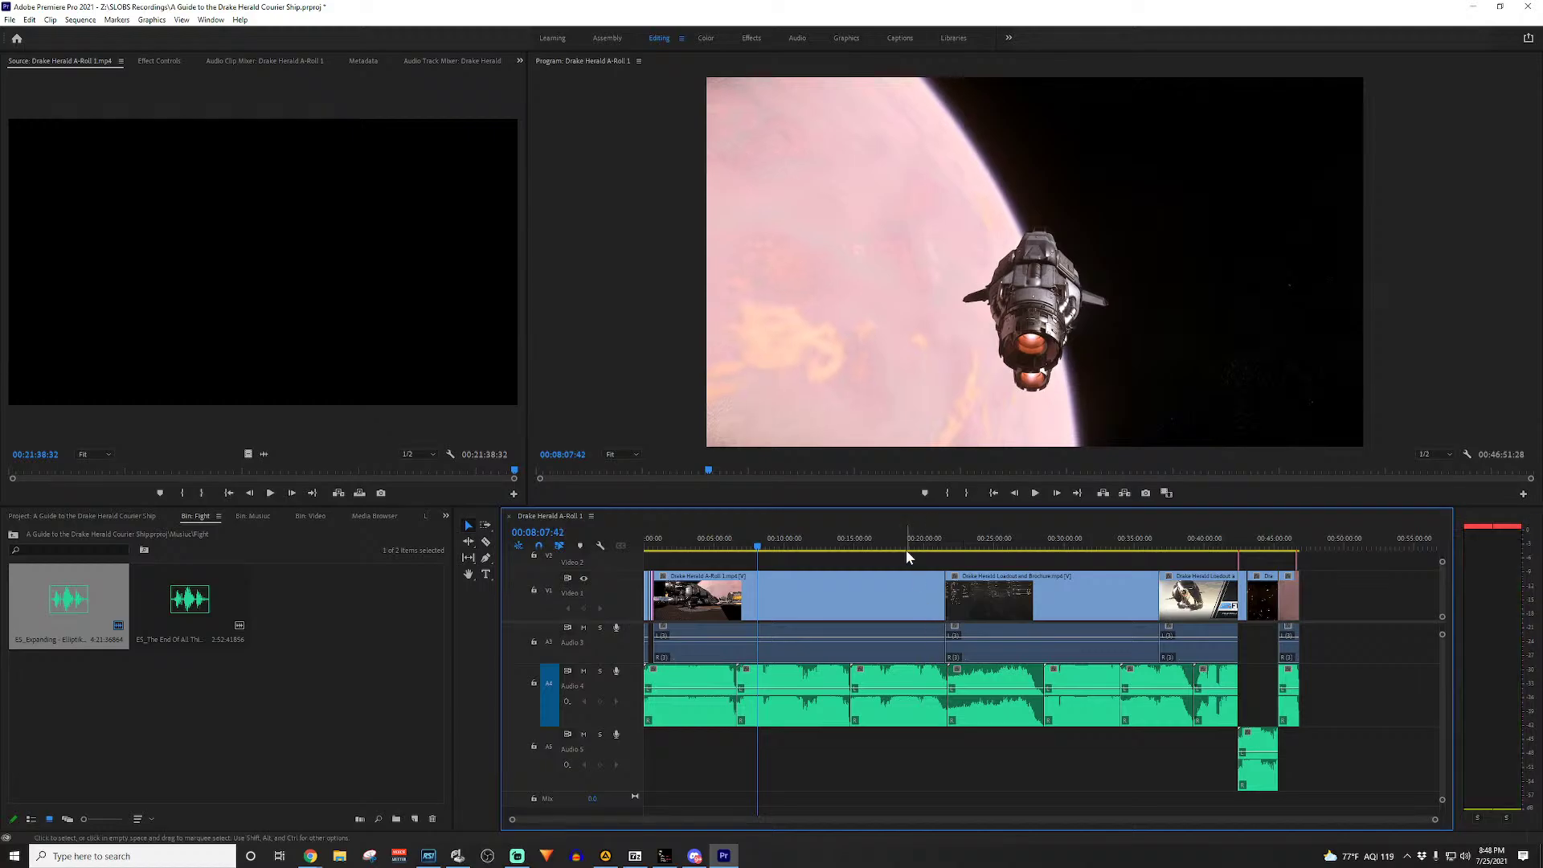
click(903, 545)
key(space)
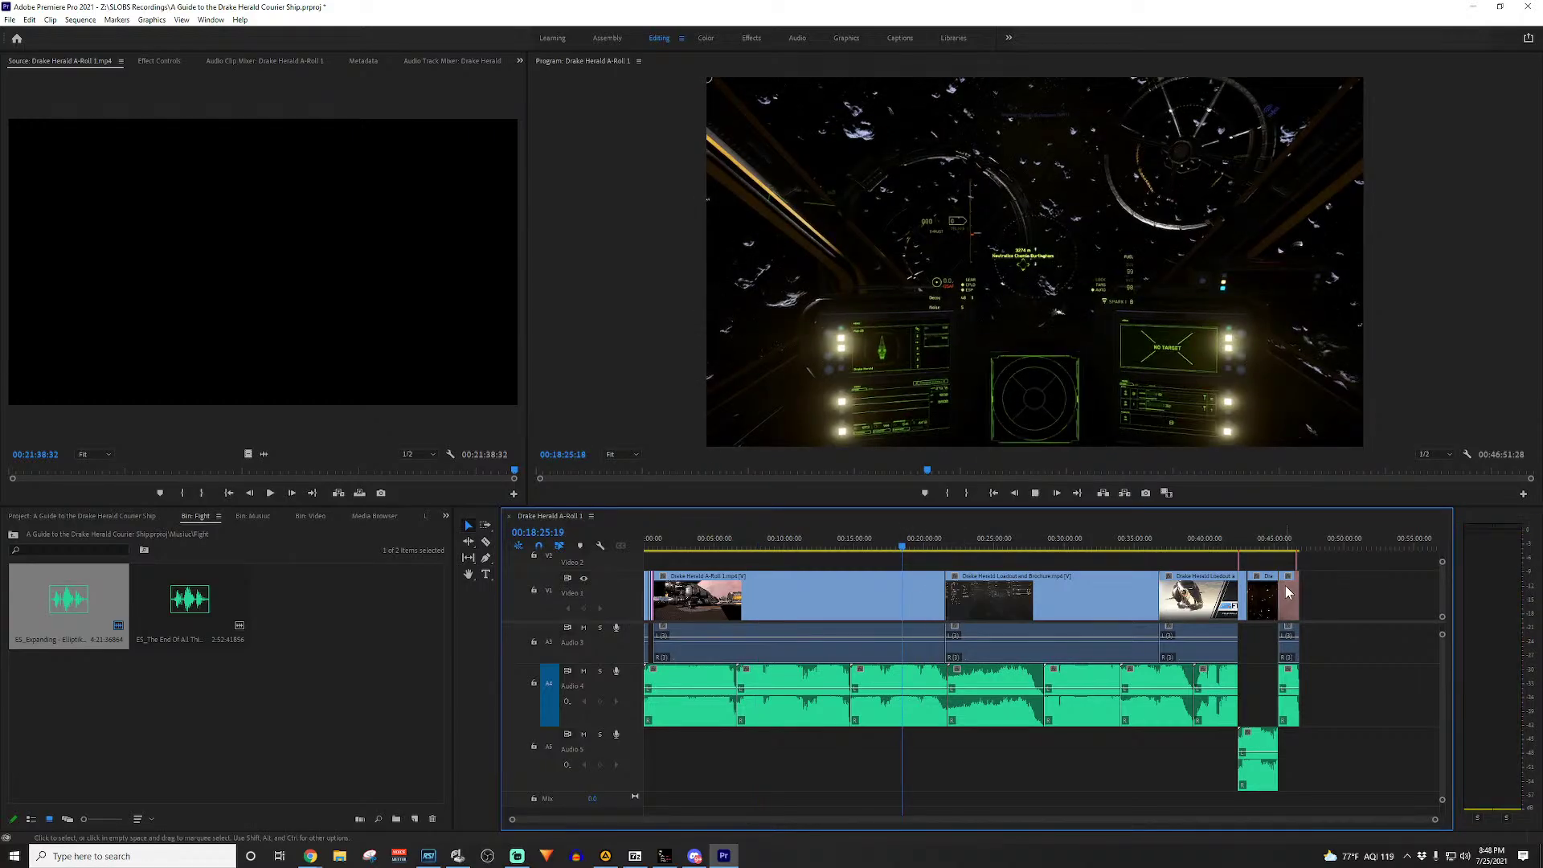
key(space)
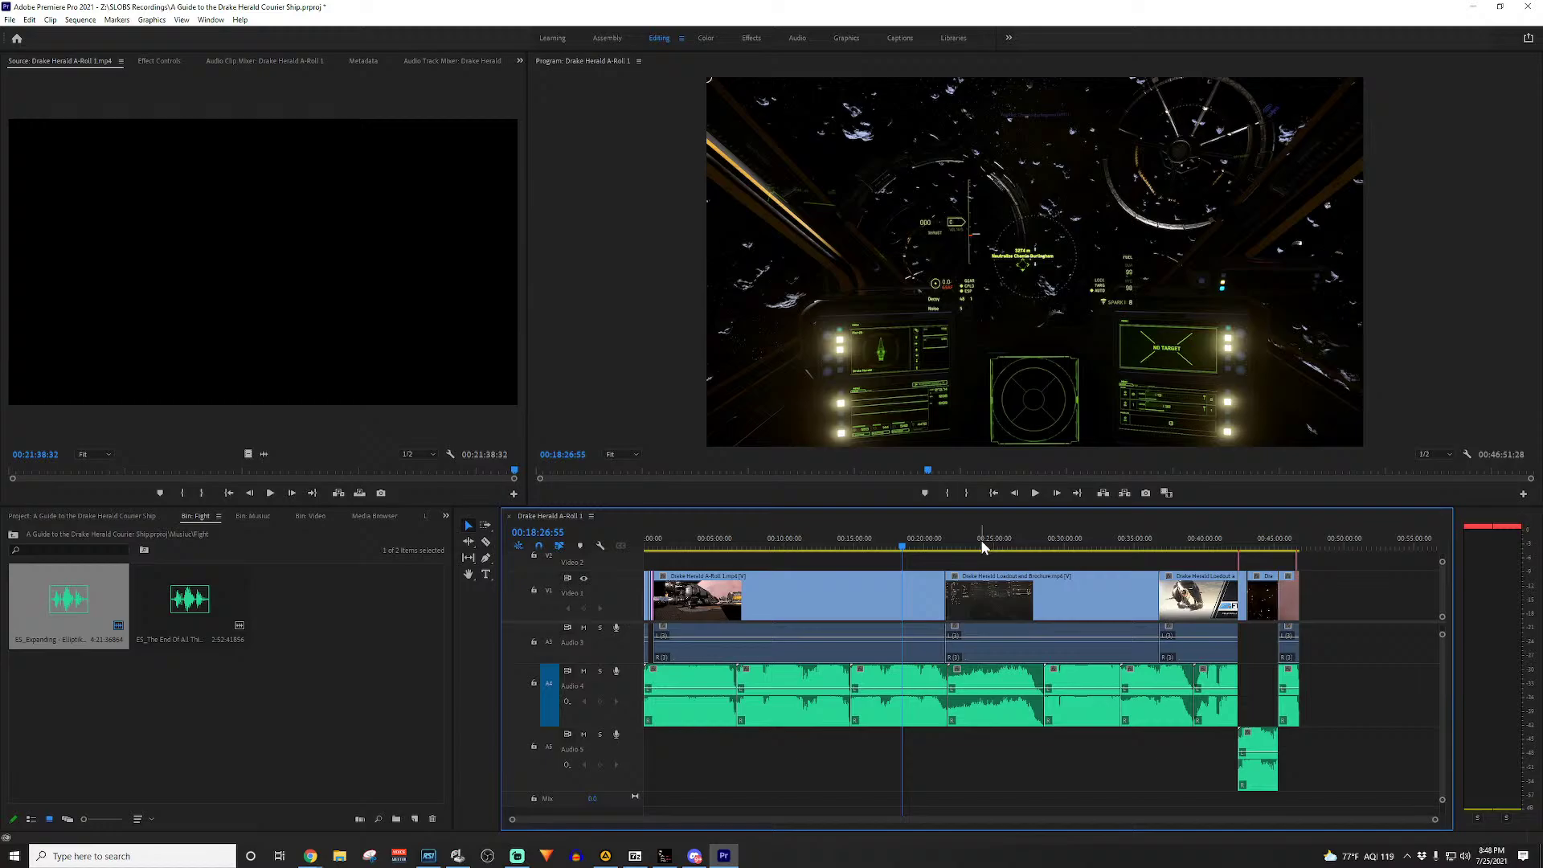
click(1248, 546)
key(space)
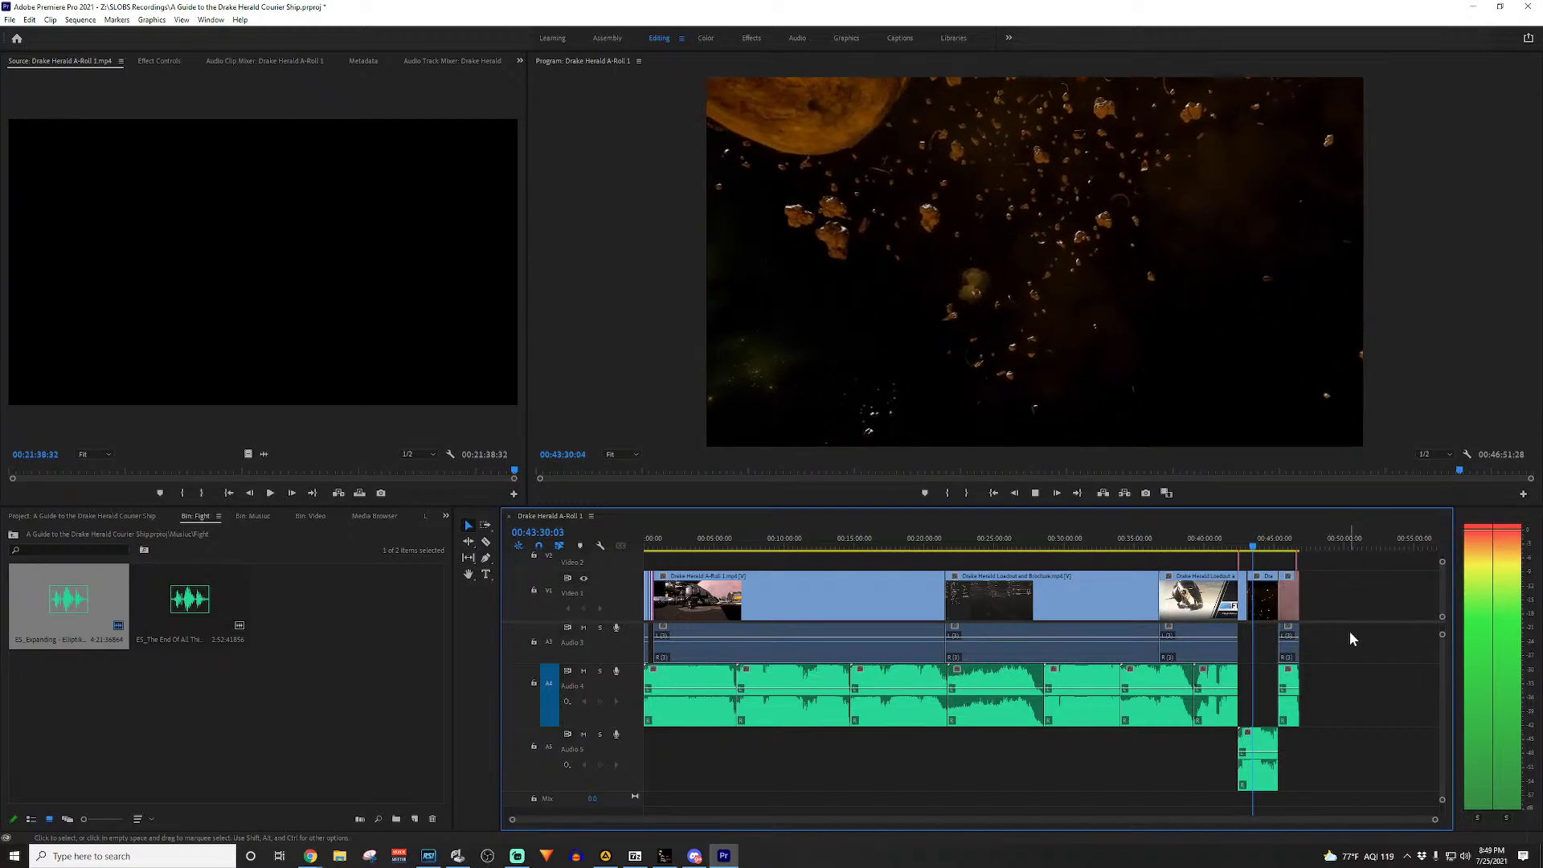
key(space)
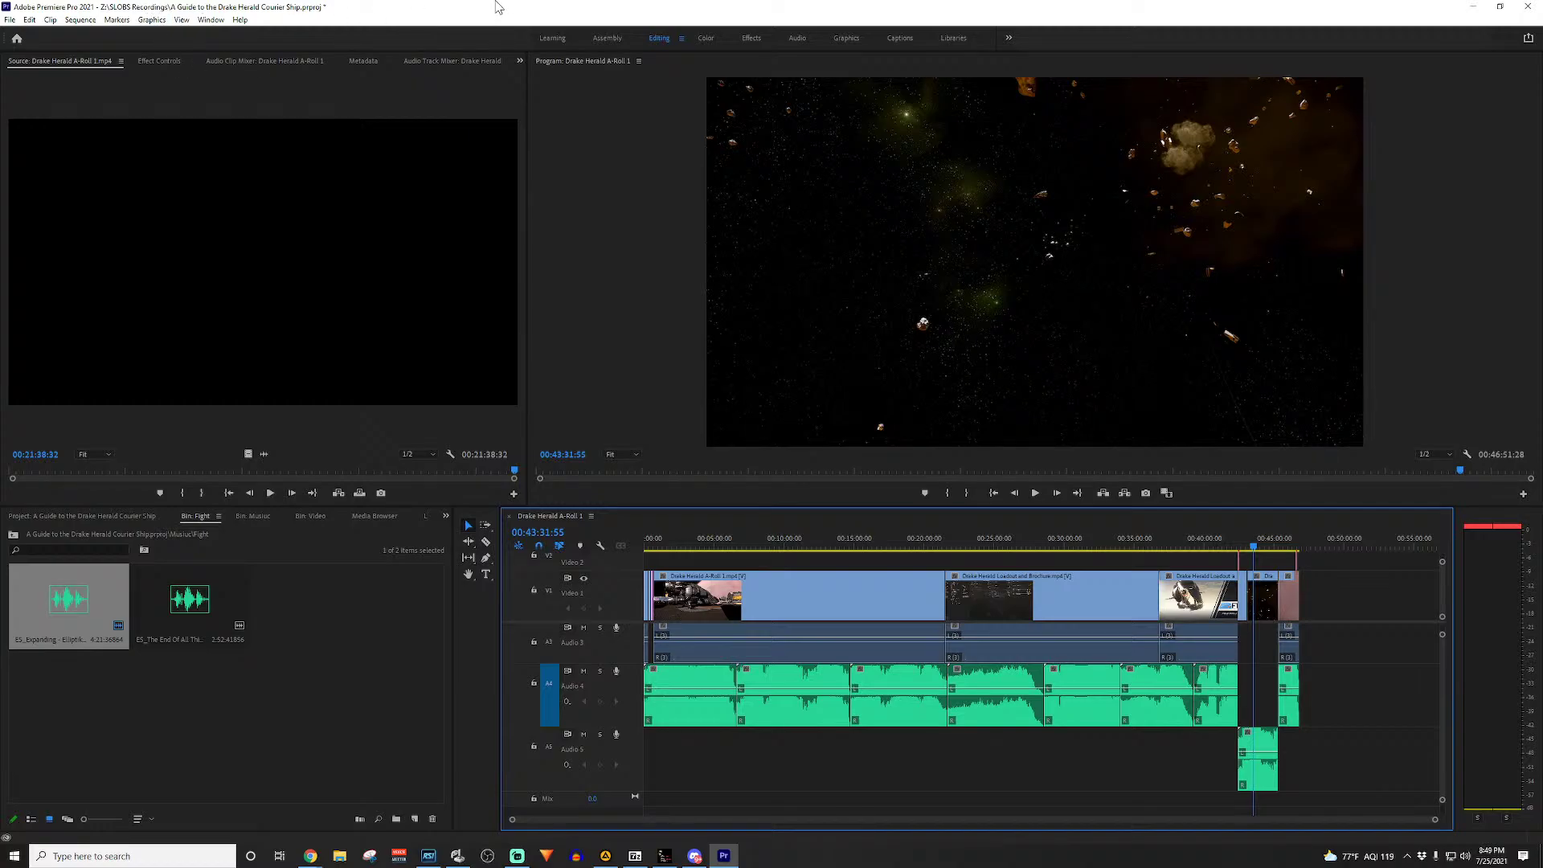
Step: Save the project and display the Audio Track Mixer for the Drake Herald A-Roll 1 sequence
click(635, 311)
key(ctrl+s)
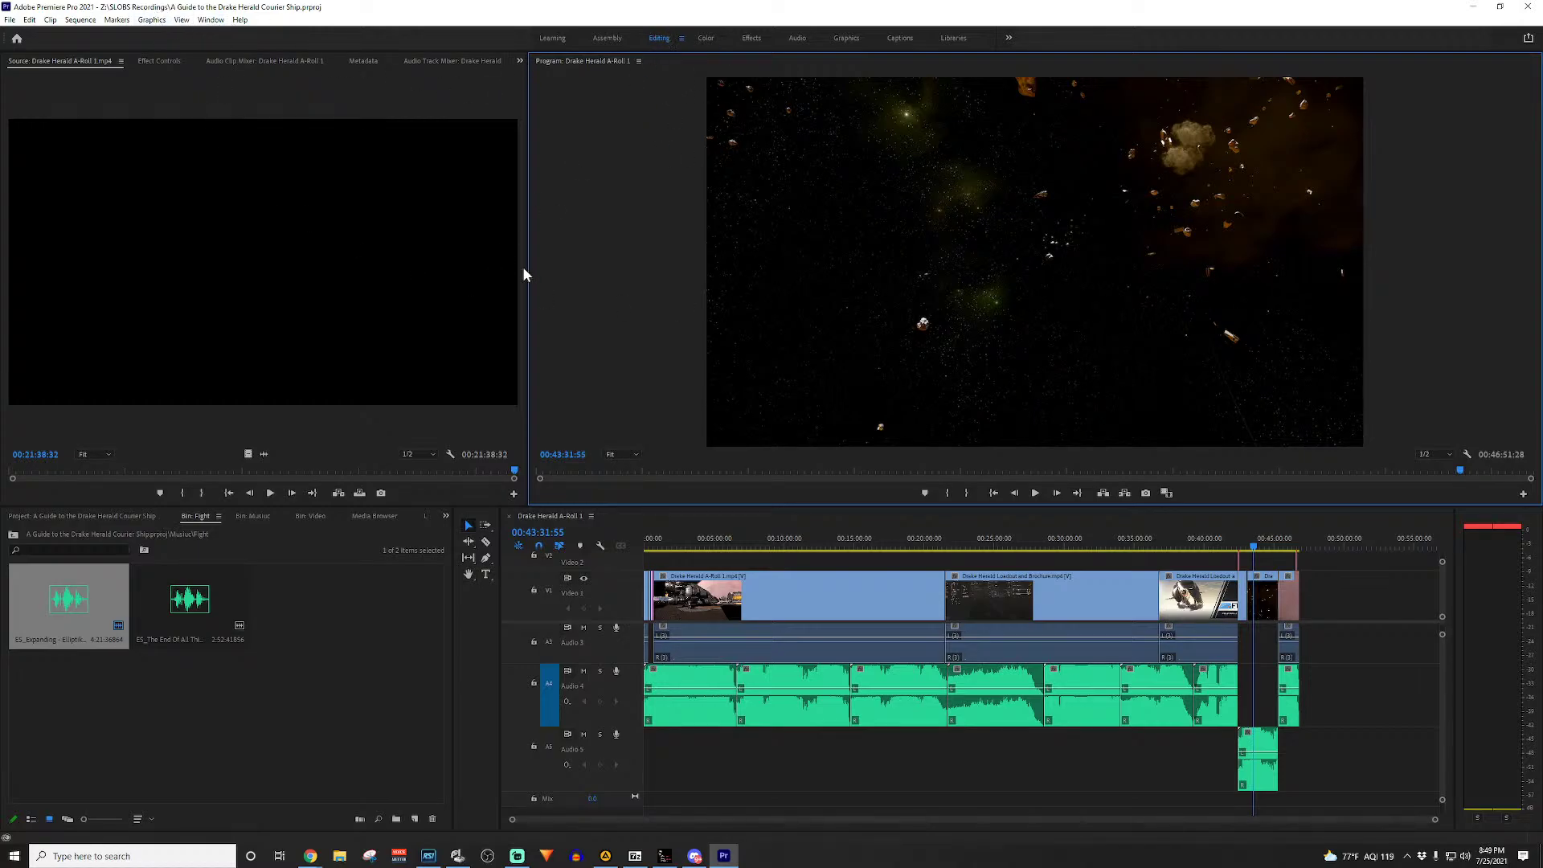
click(519, 61)
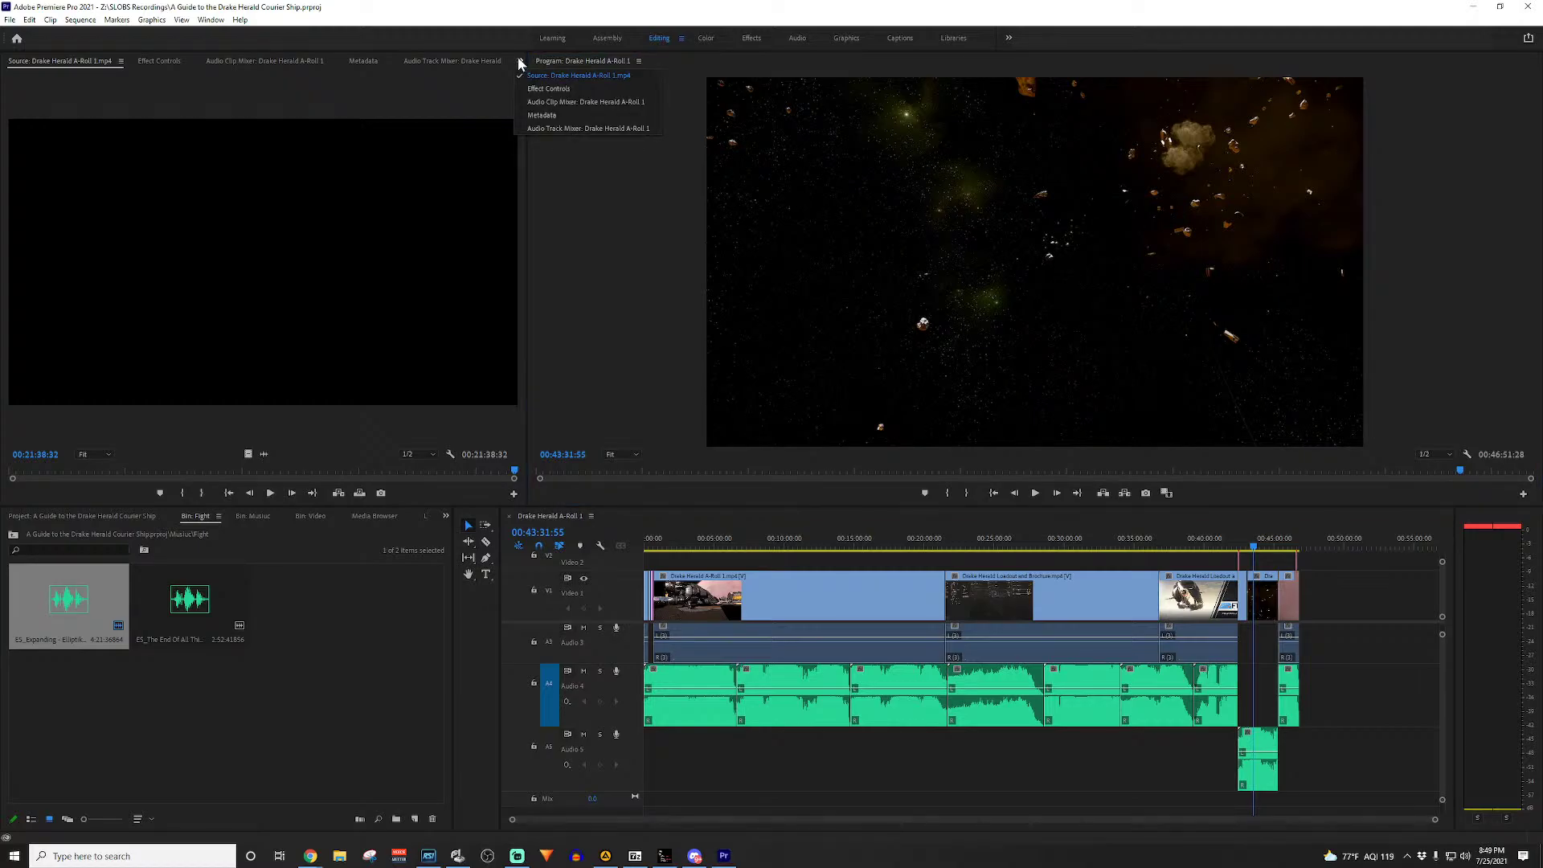
click(594, 128)
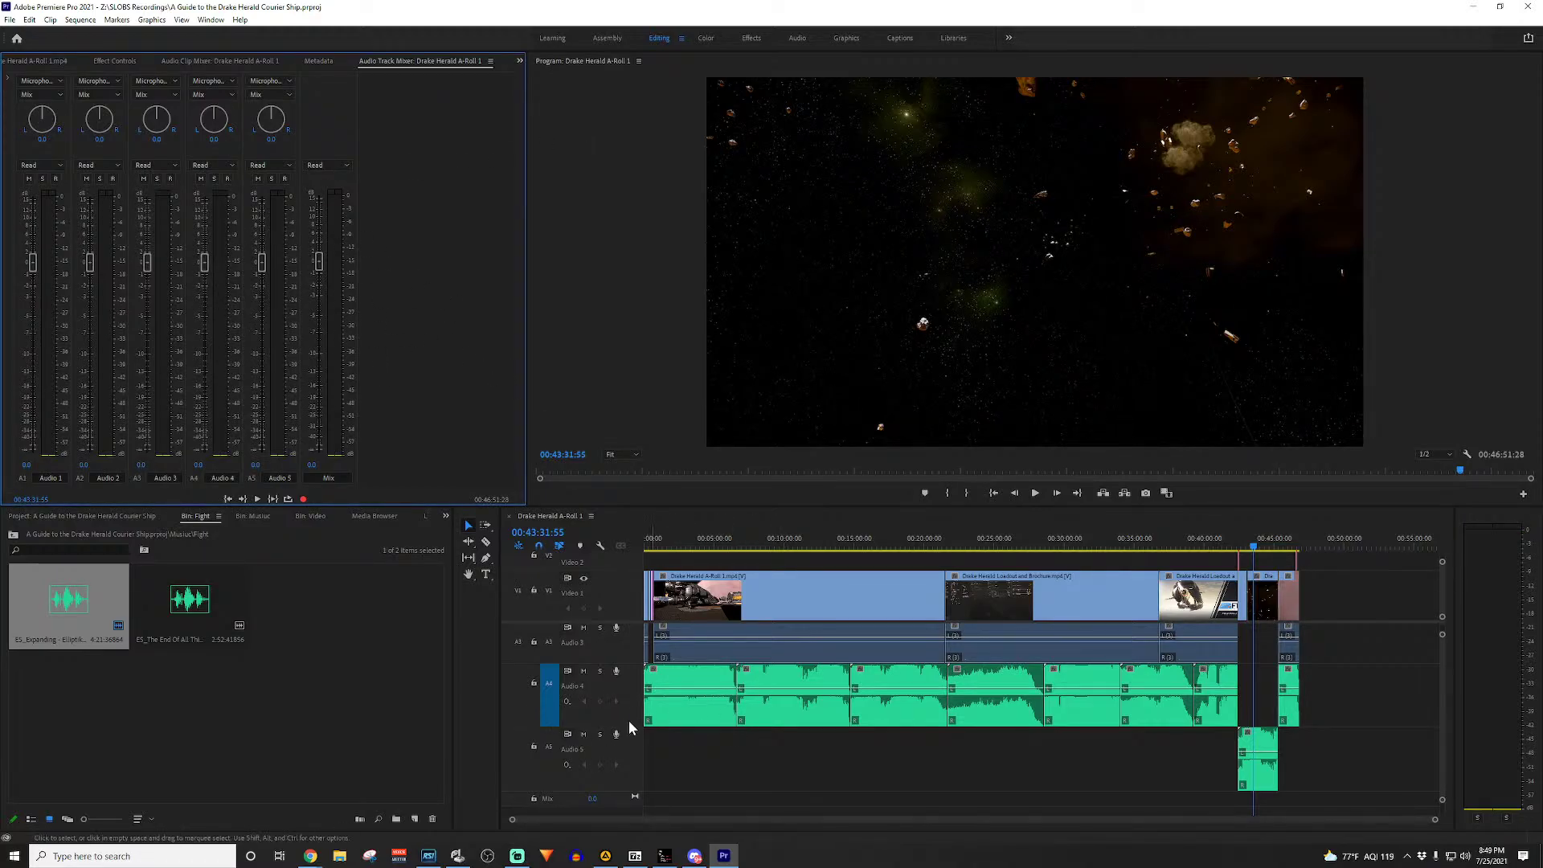
Step: Show the mixer's effects and sends area and add the VST3 effect Alex 'SoundFX' Audio Butler to Audio 1
scroll(585, 755, up, 3)
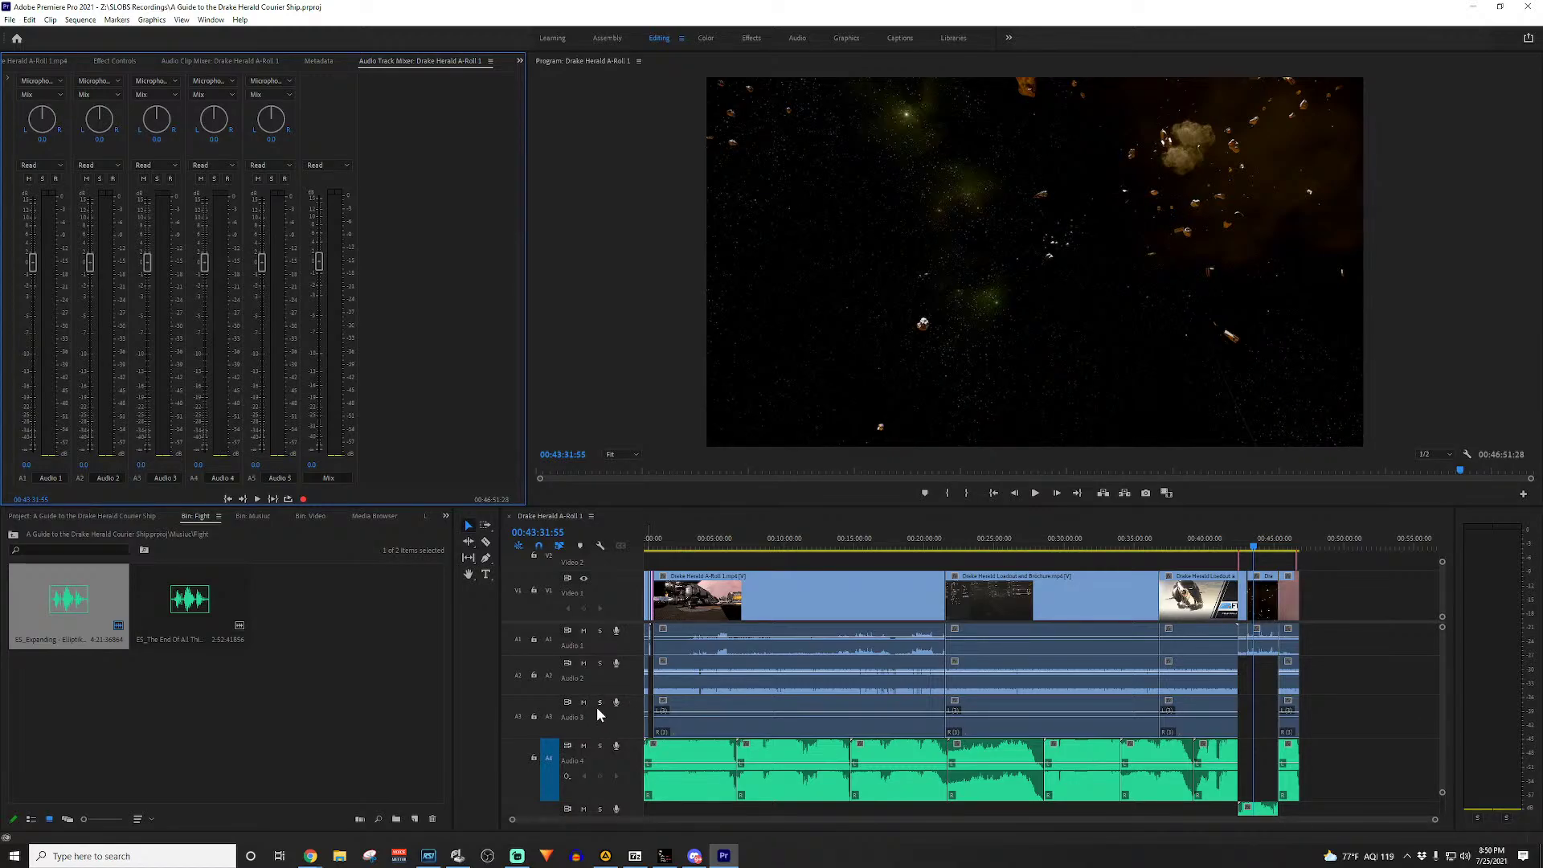
scroll(604, 711, down, 2)
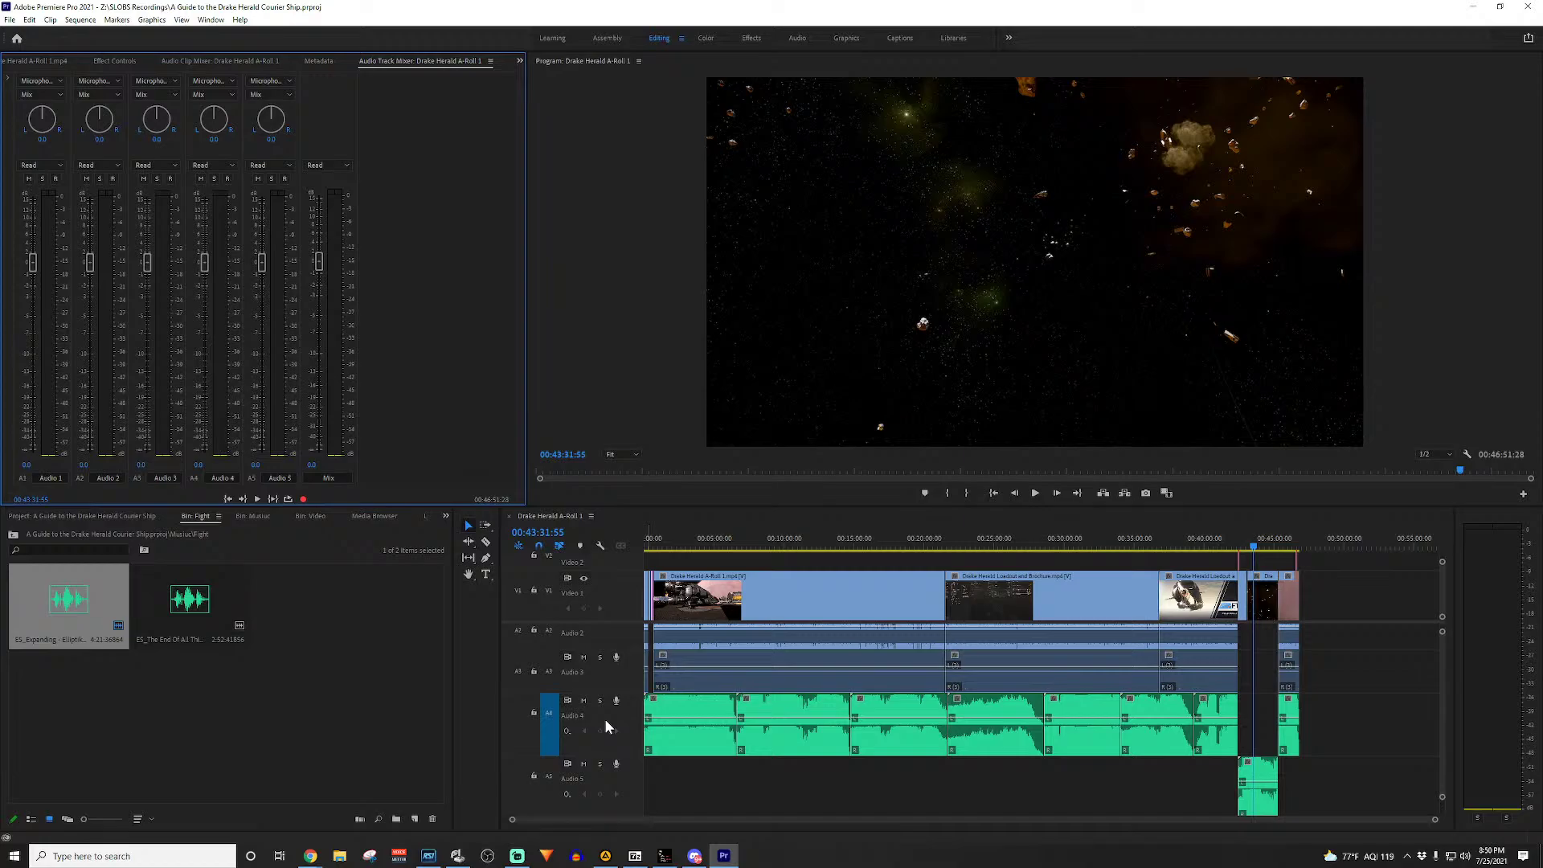
scroll(606, 706, down, 1)
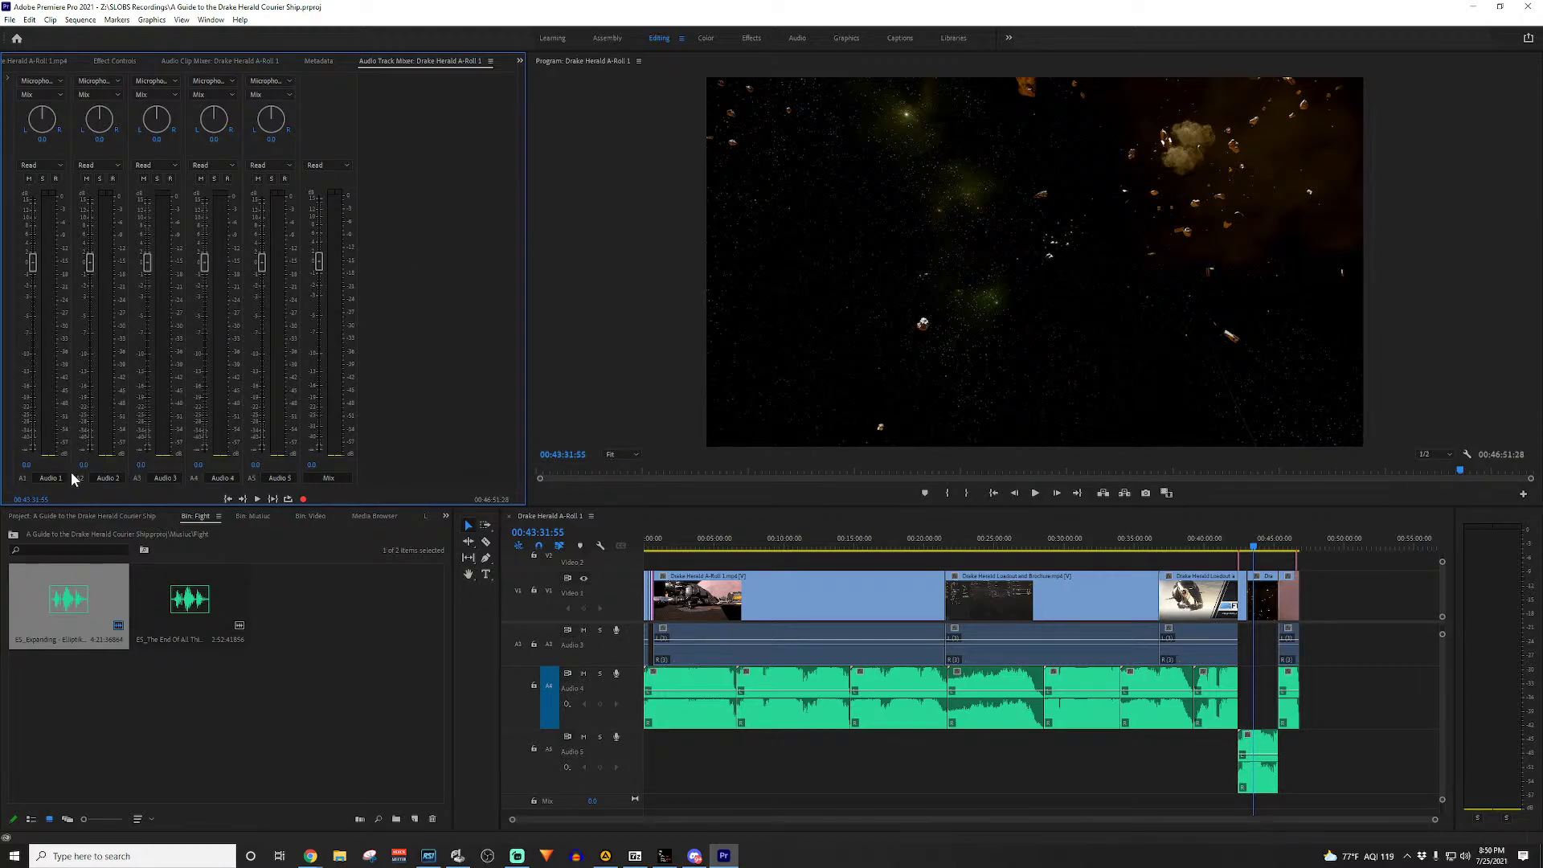
click(8, 80)
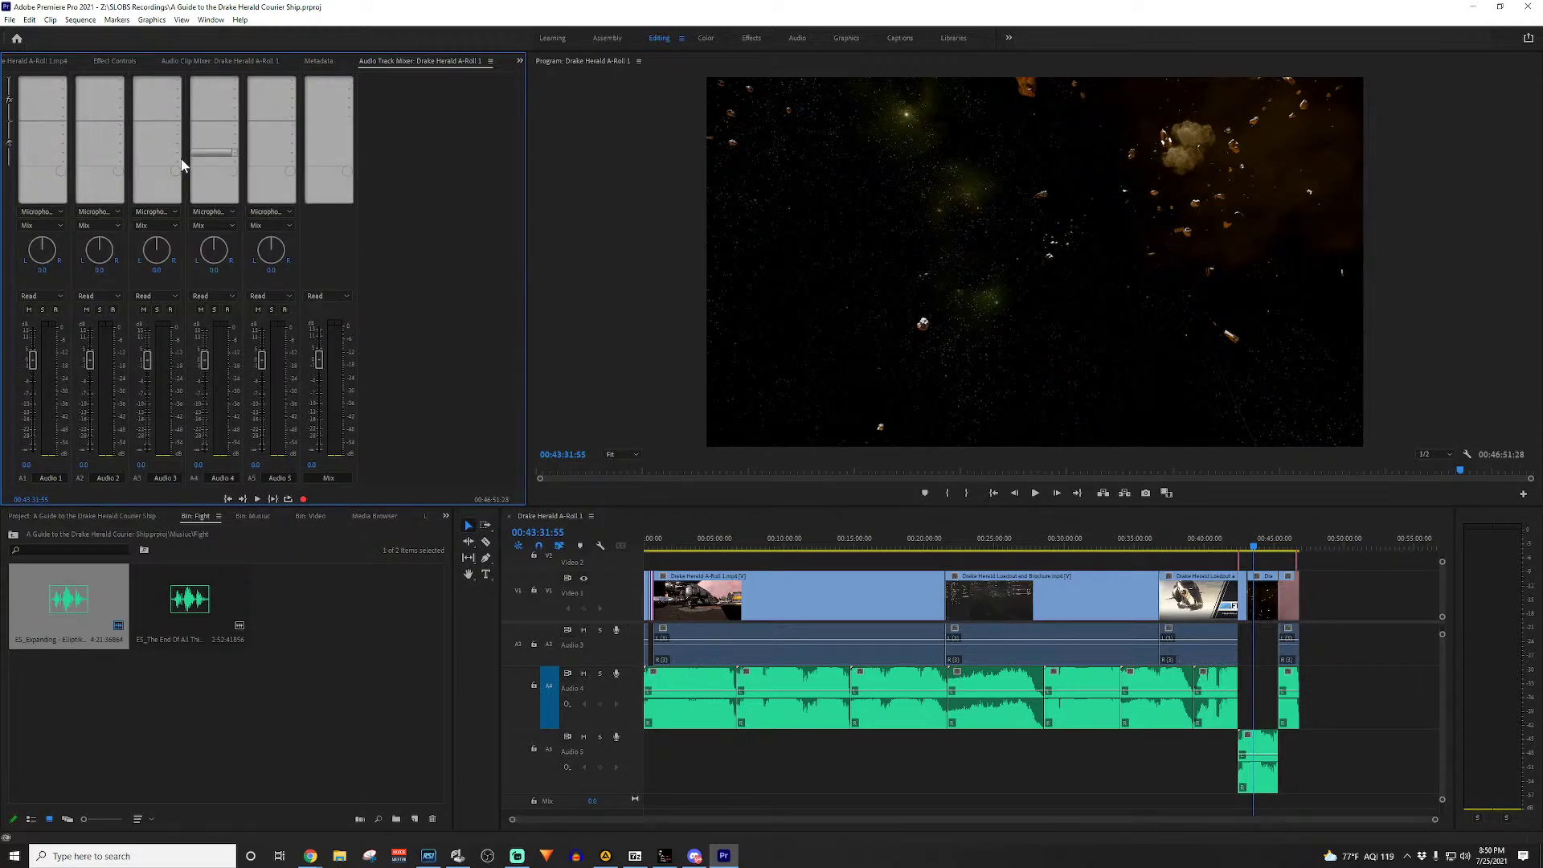
click(64, 84)
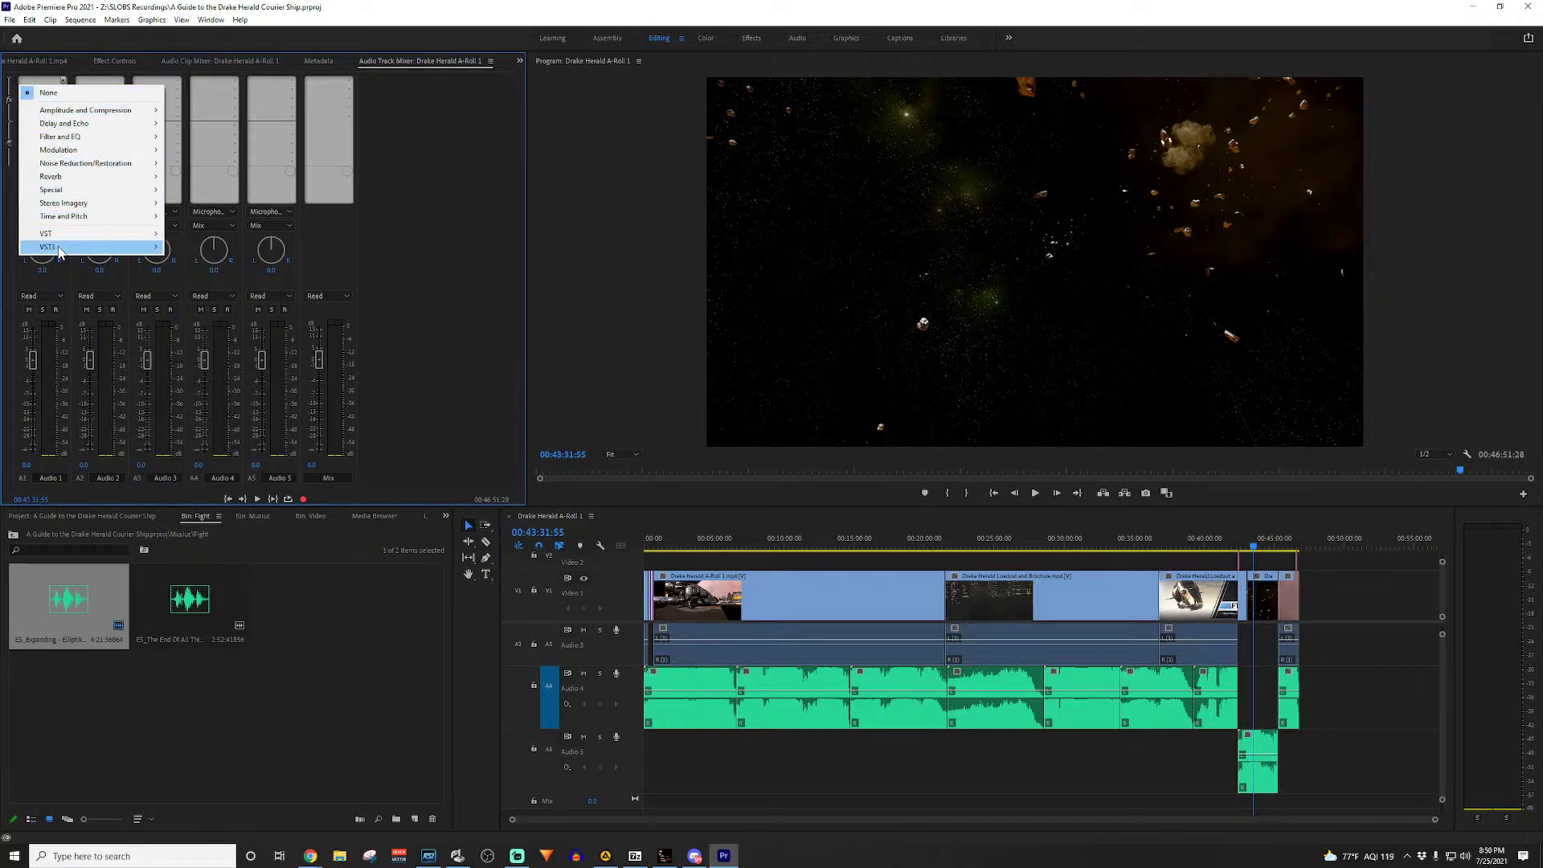
mouse_move(62, 250)
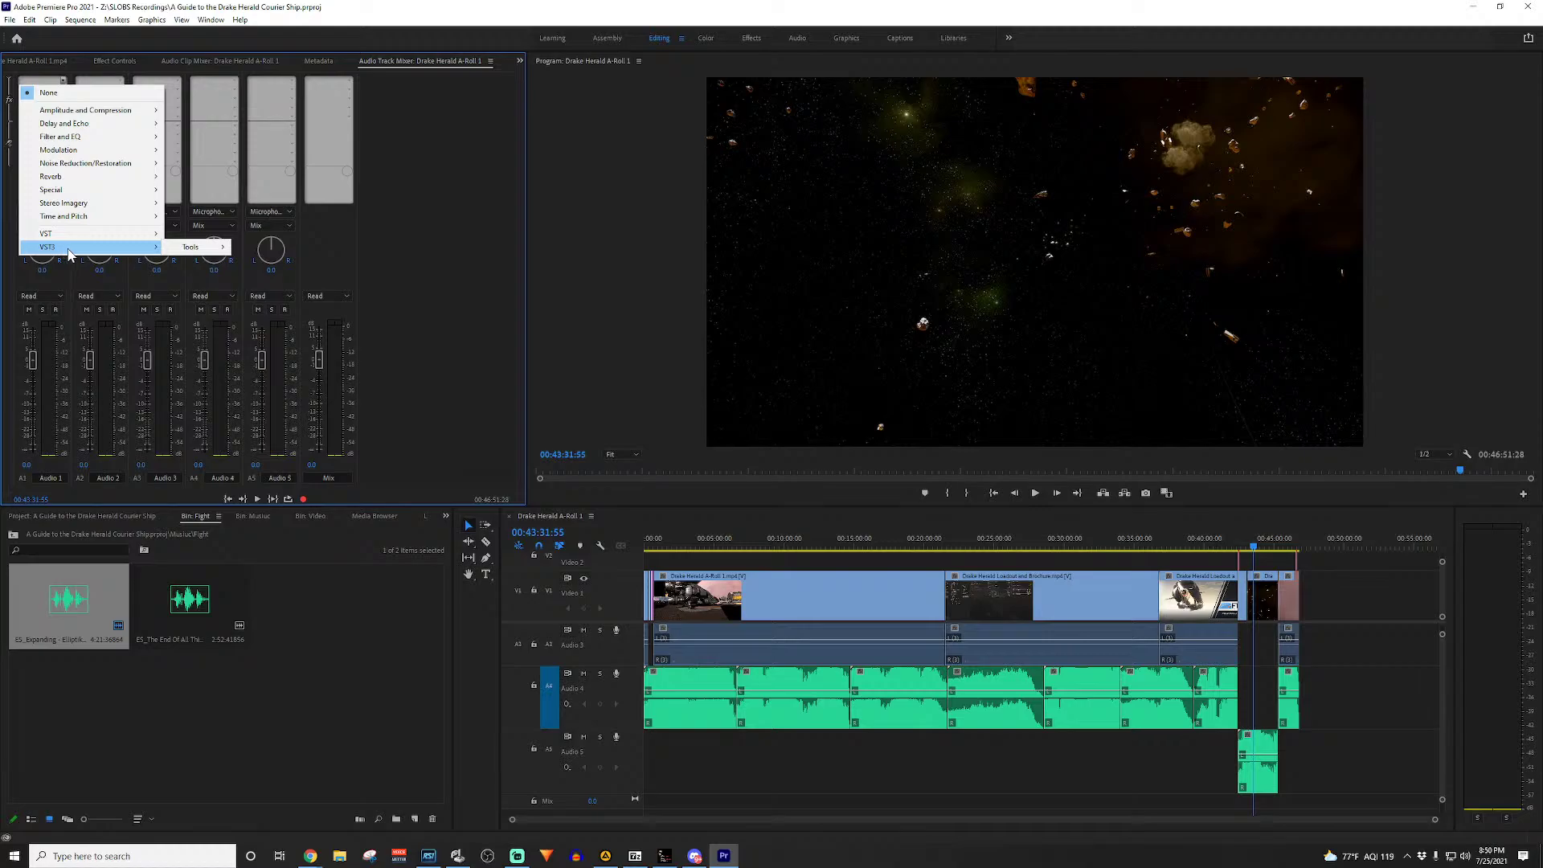
mouse_move(202, 253)
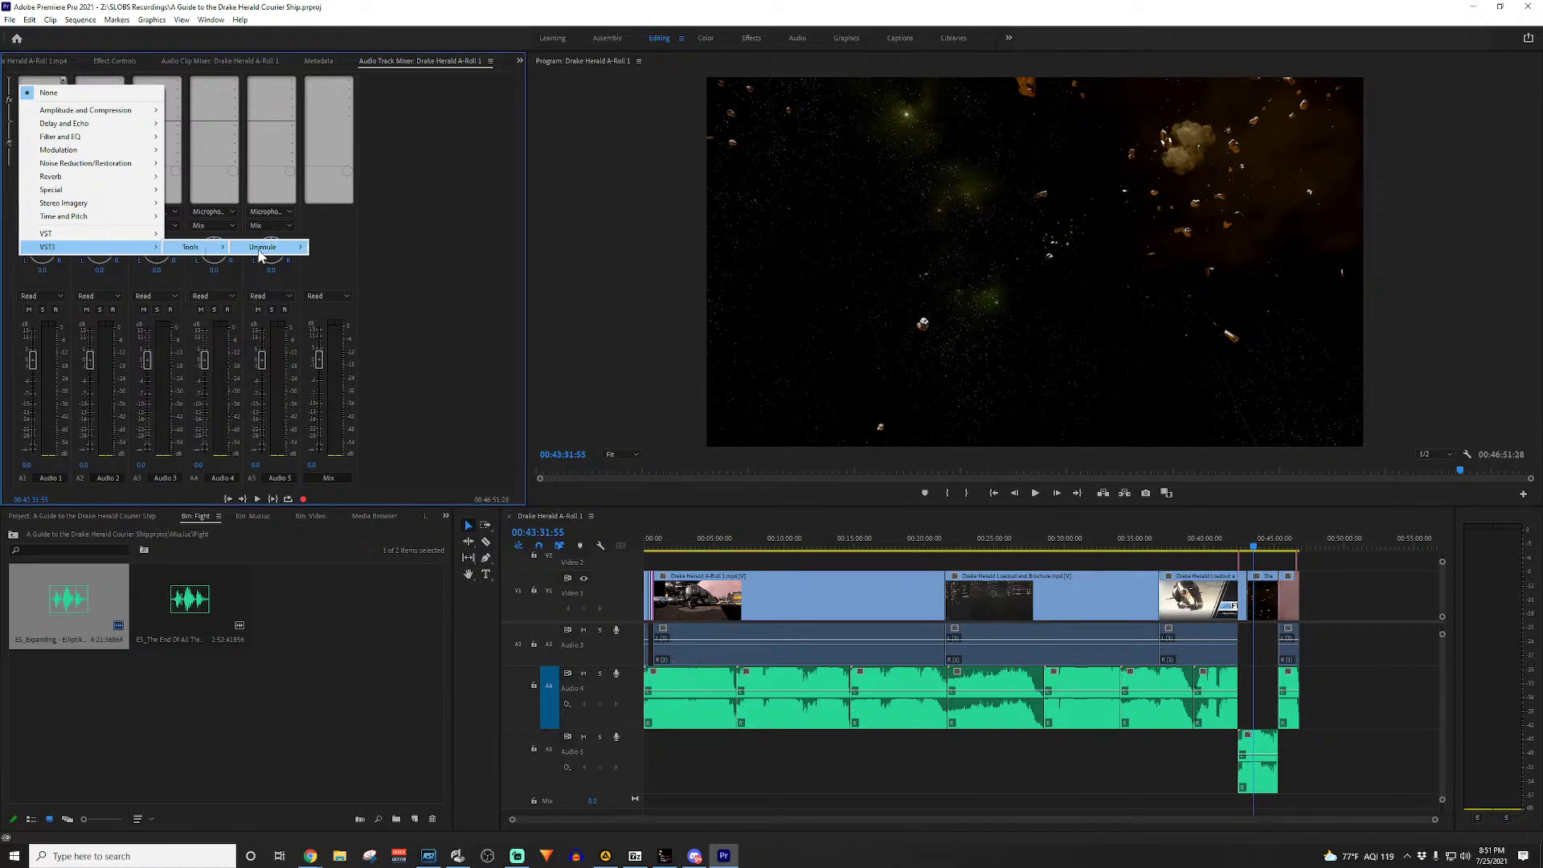
mouse_move(263, 253)
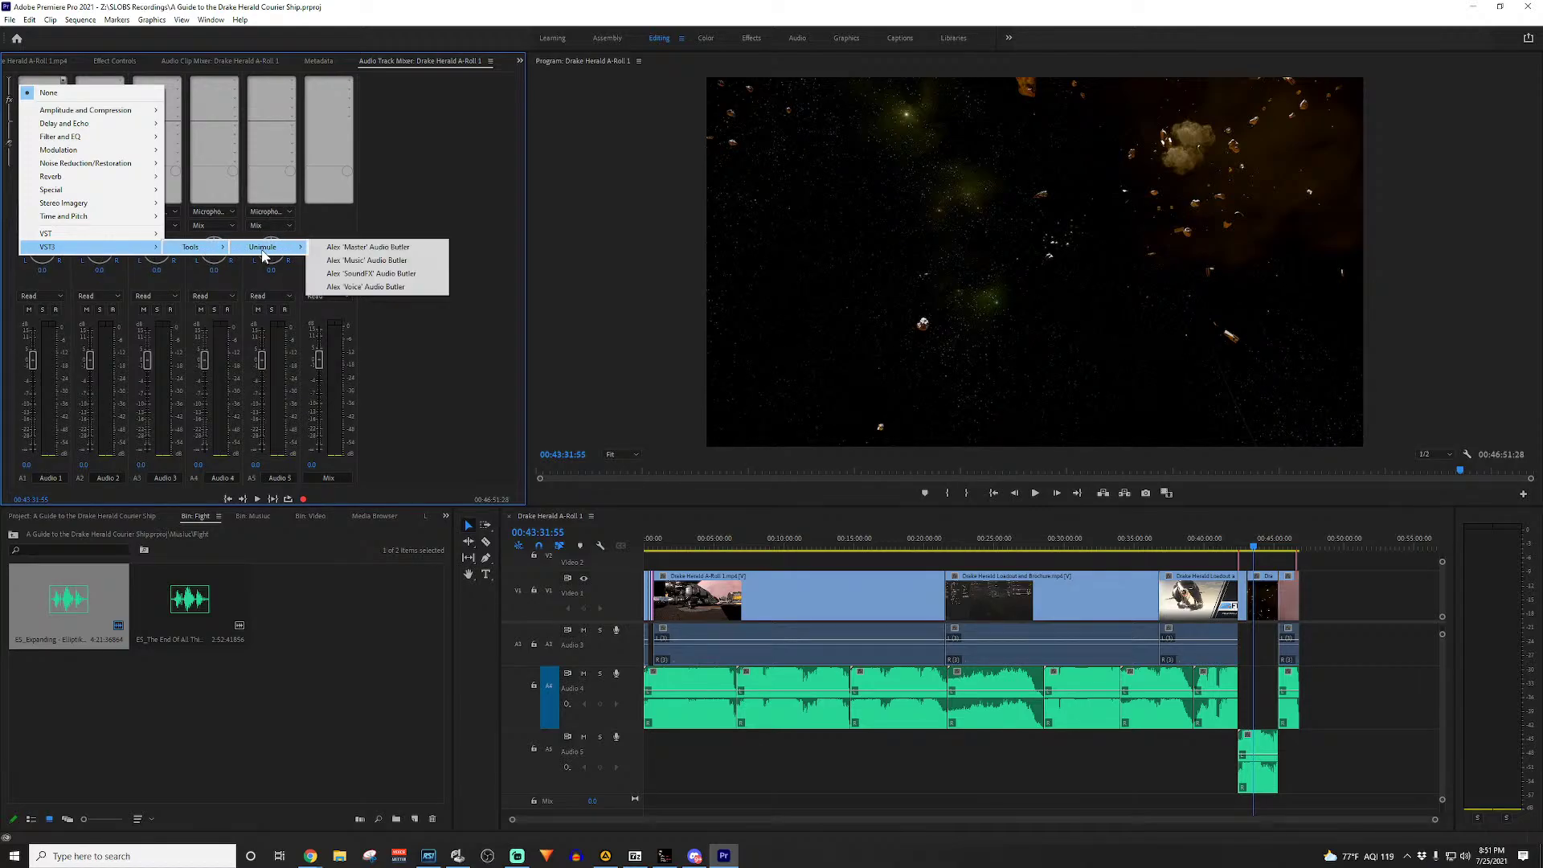
click(404, 273)
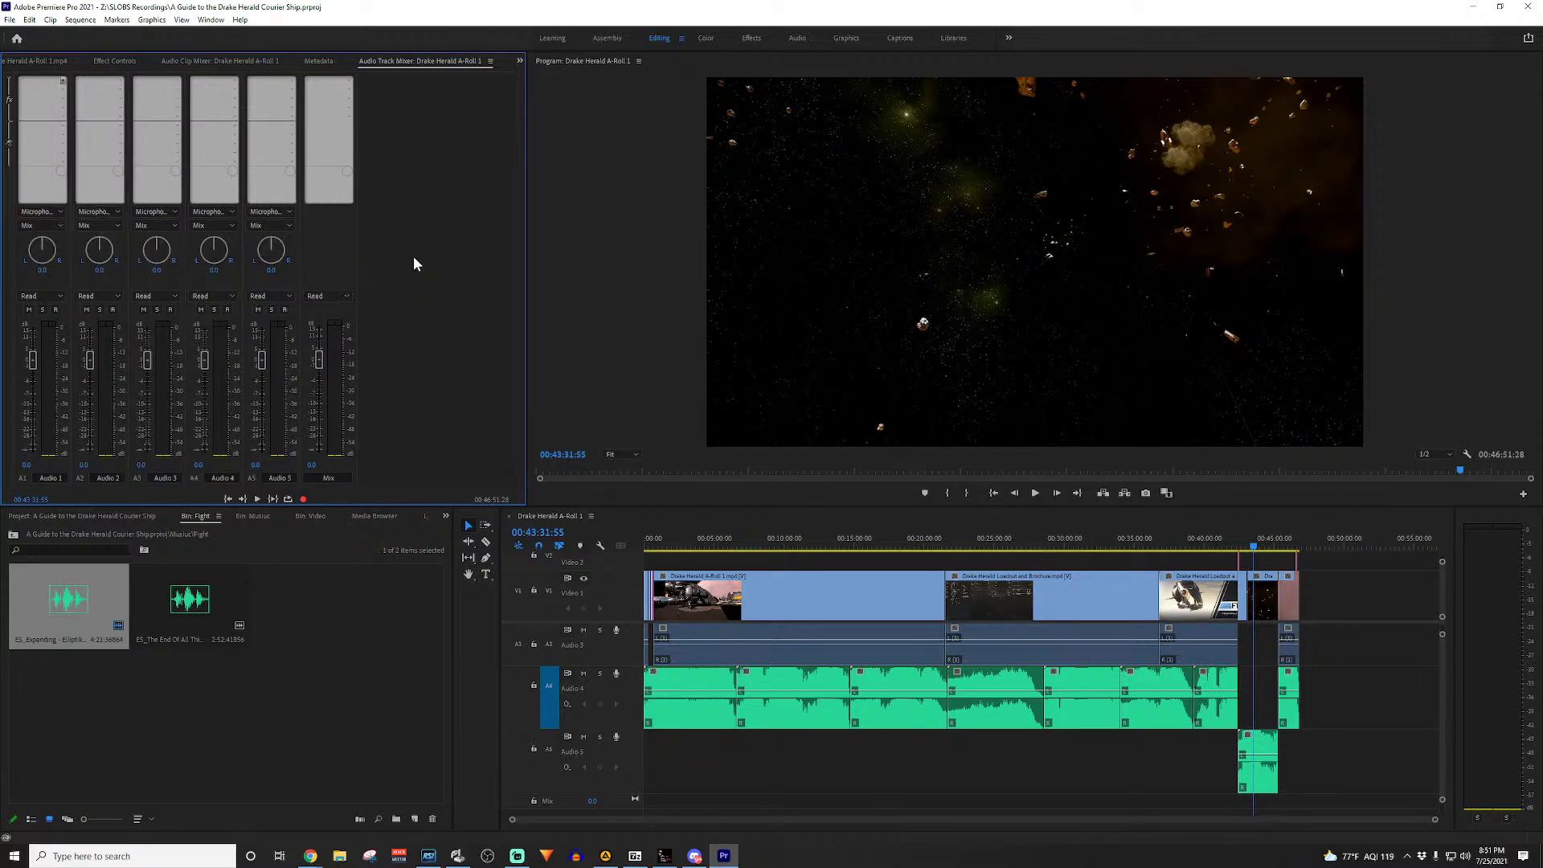
Step: Add the VST3 effect Alex 'Voice' Audio Butler to the first effect slot of Audio 2
click(121, 84)
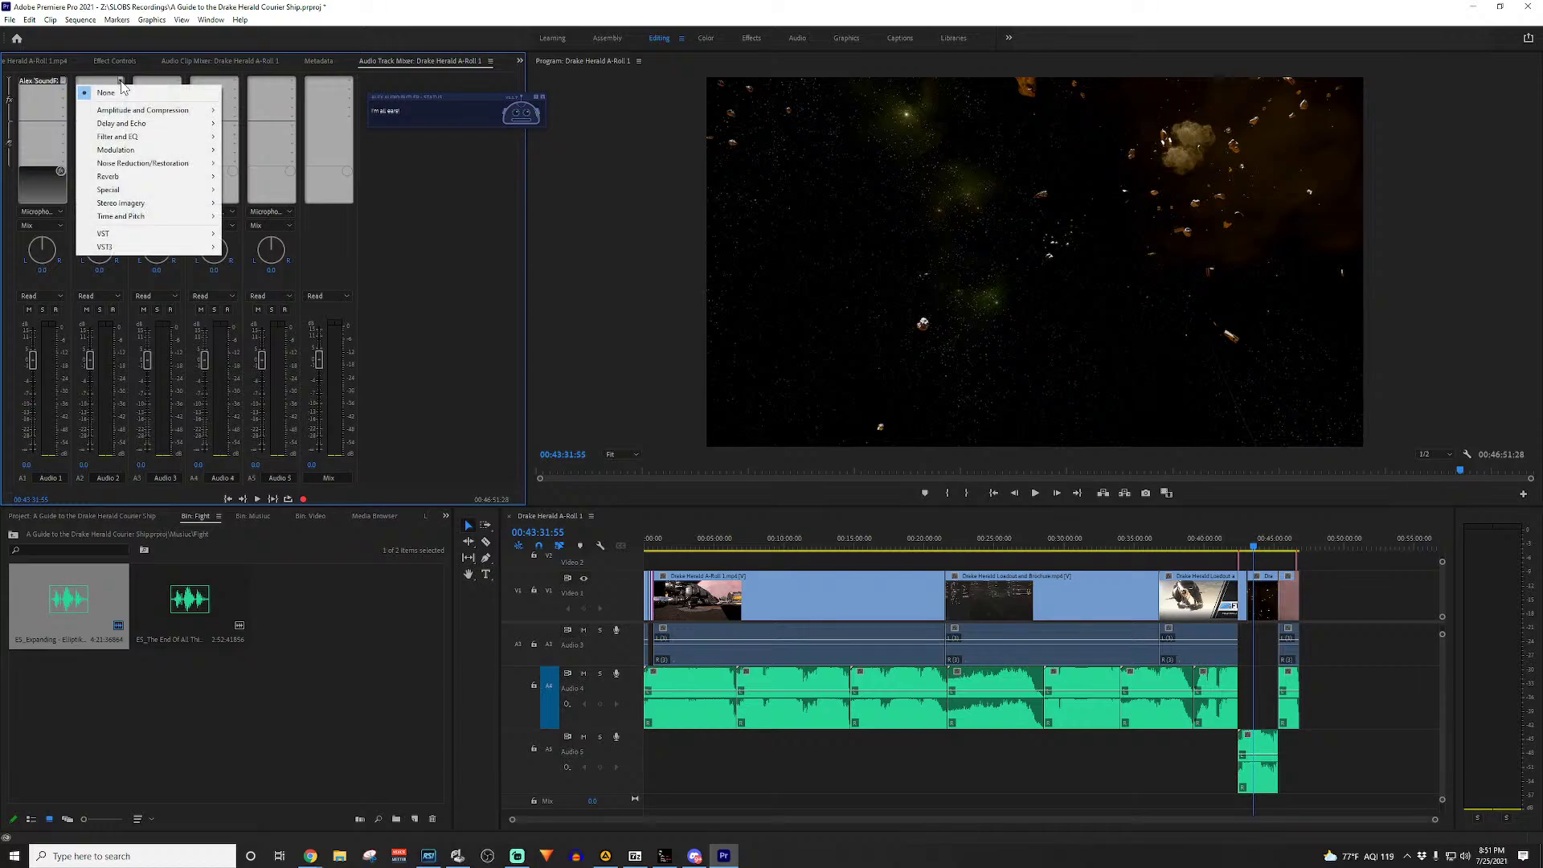
click(121, 83)
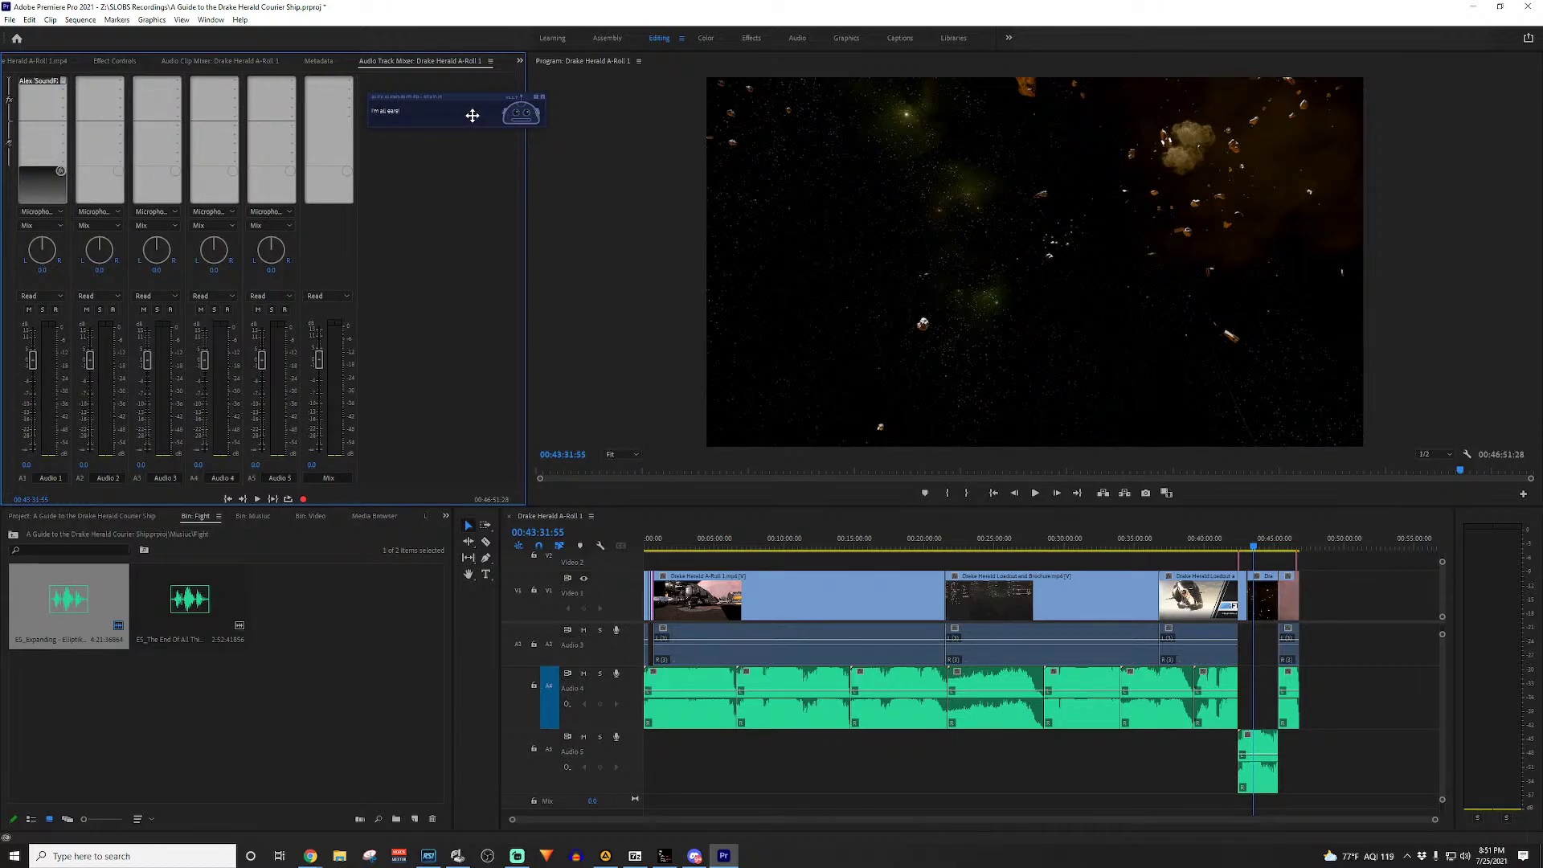
click(121, 83)
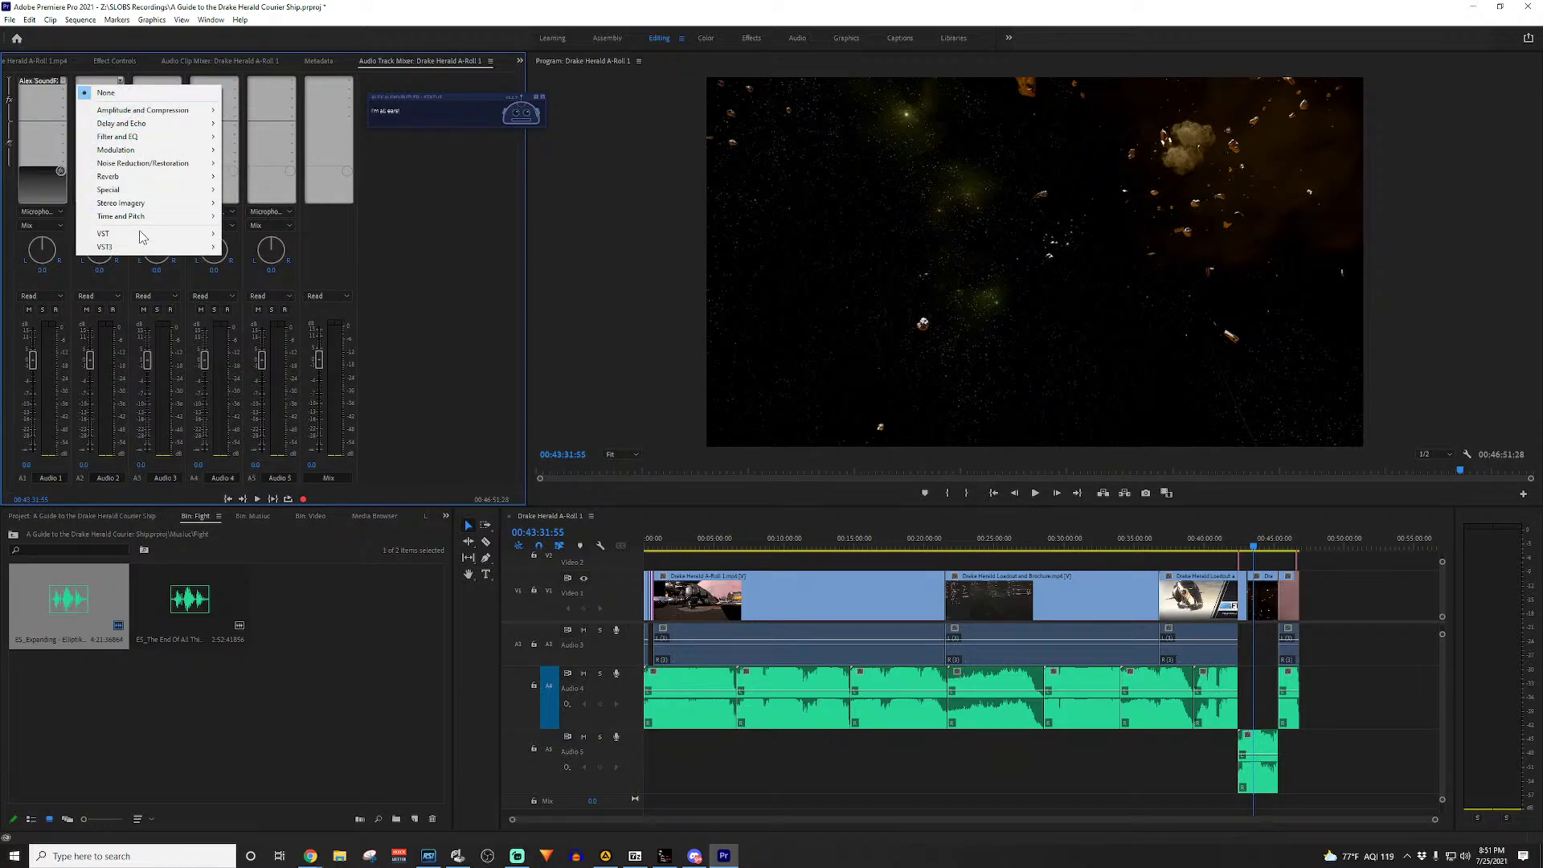
mouse_move(143, 248)
mouse_move(341, 251)
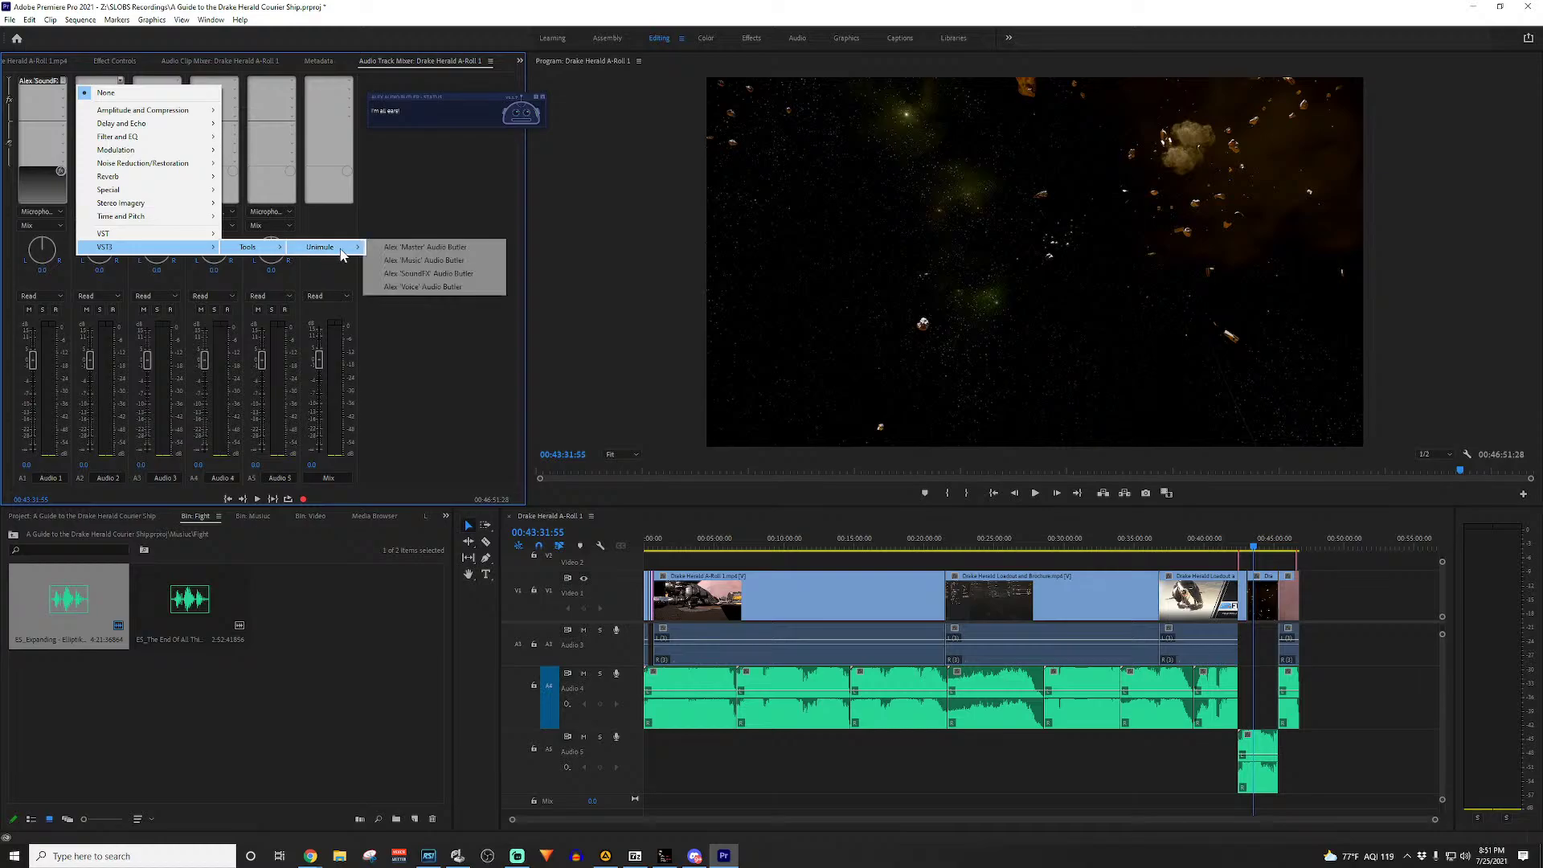
click(440, 286)
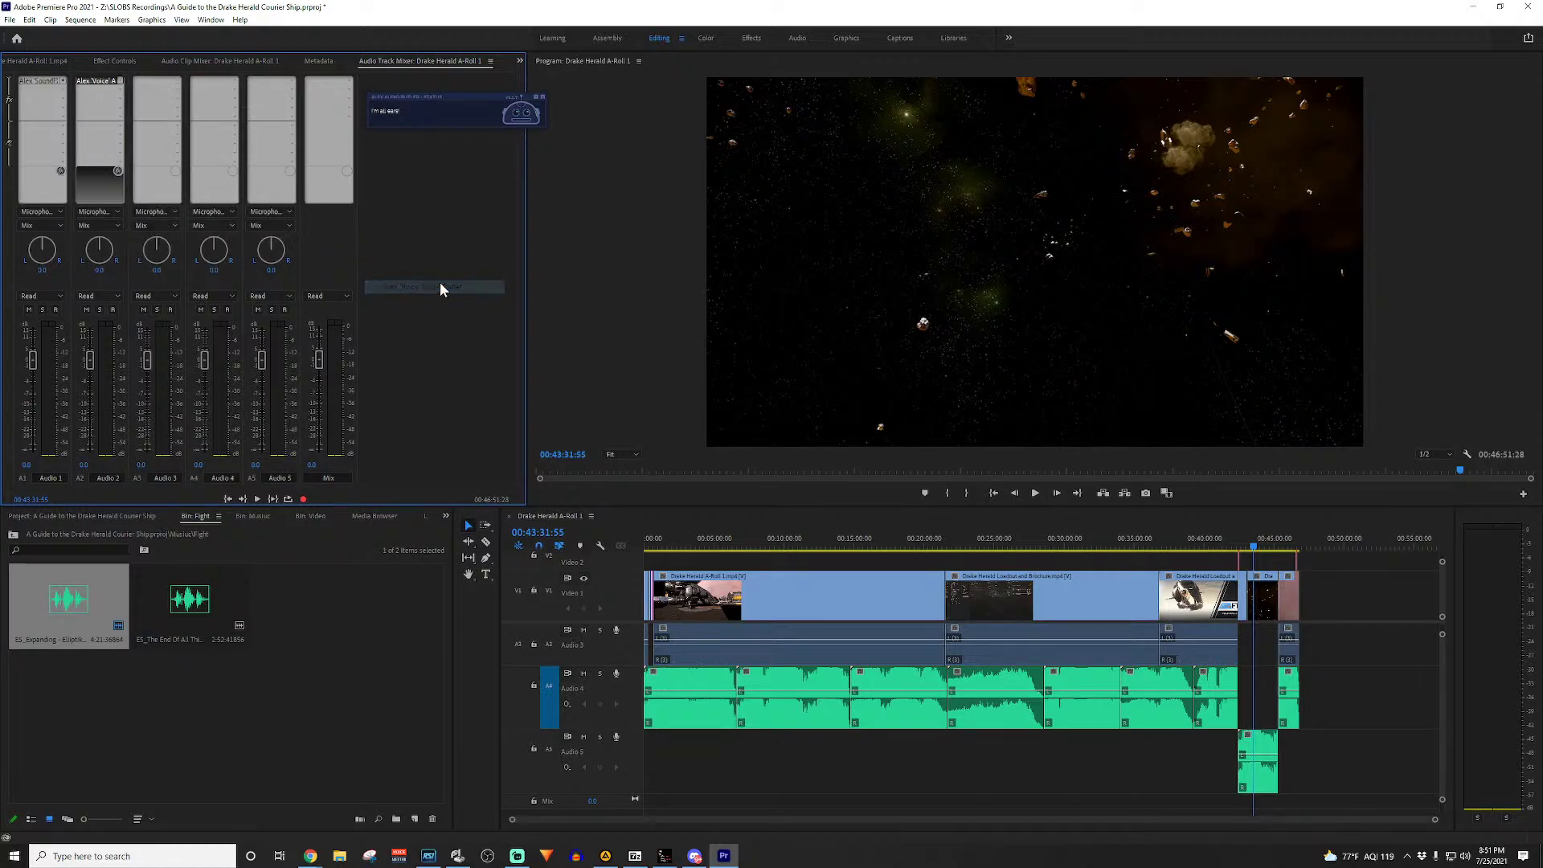
Step: Add the VST3 effect Alex 'Music' Audio Butler to the first effect slot of Audio 4
click(178, 84)
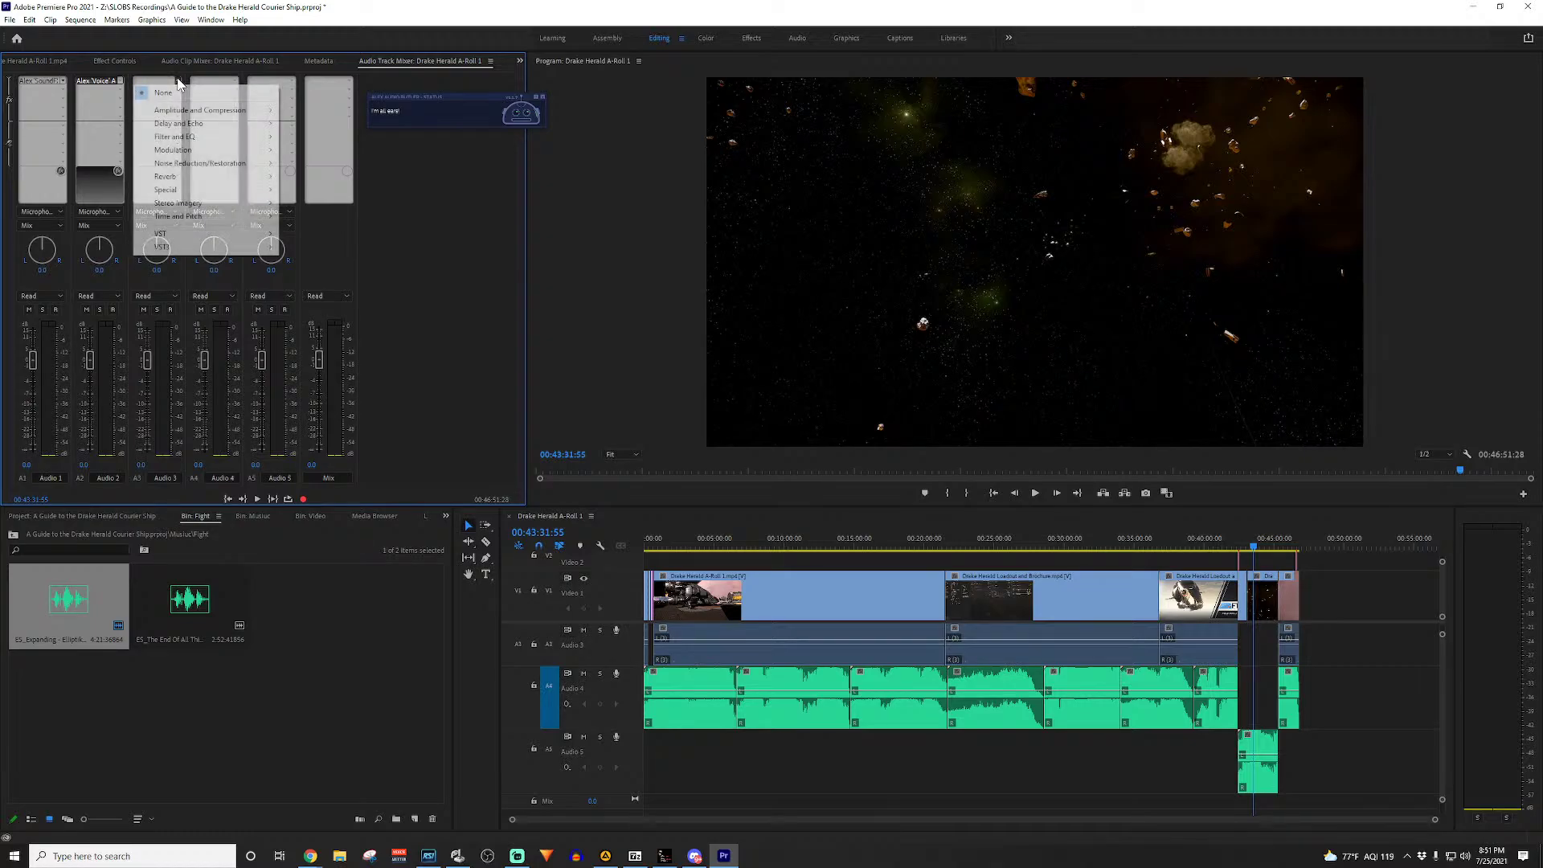
click(236, 86)
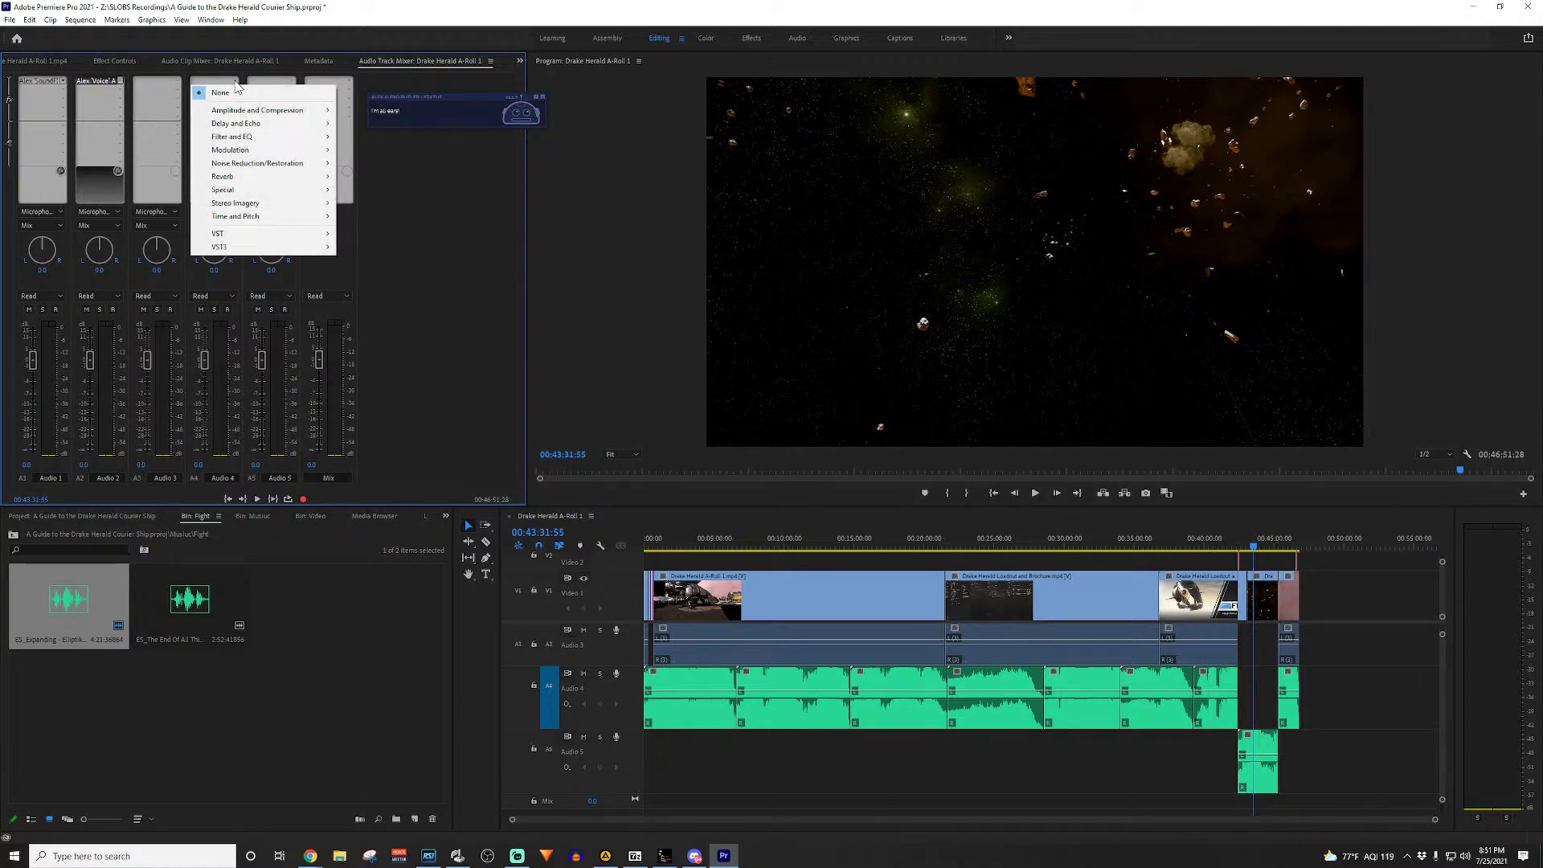
mouse_move(266, 248)
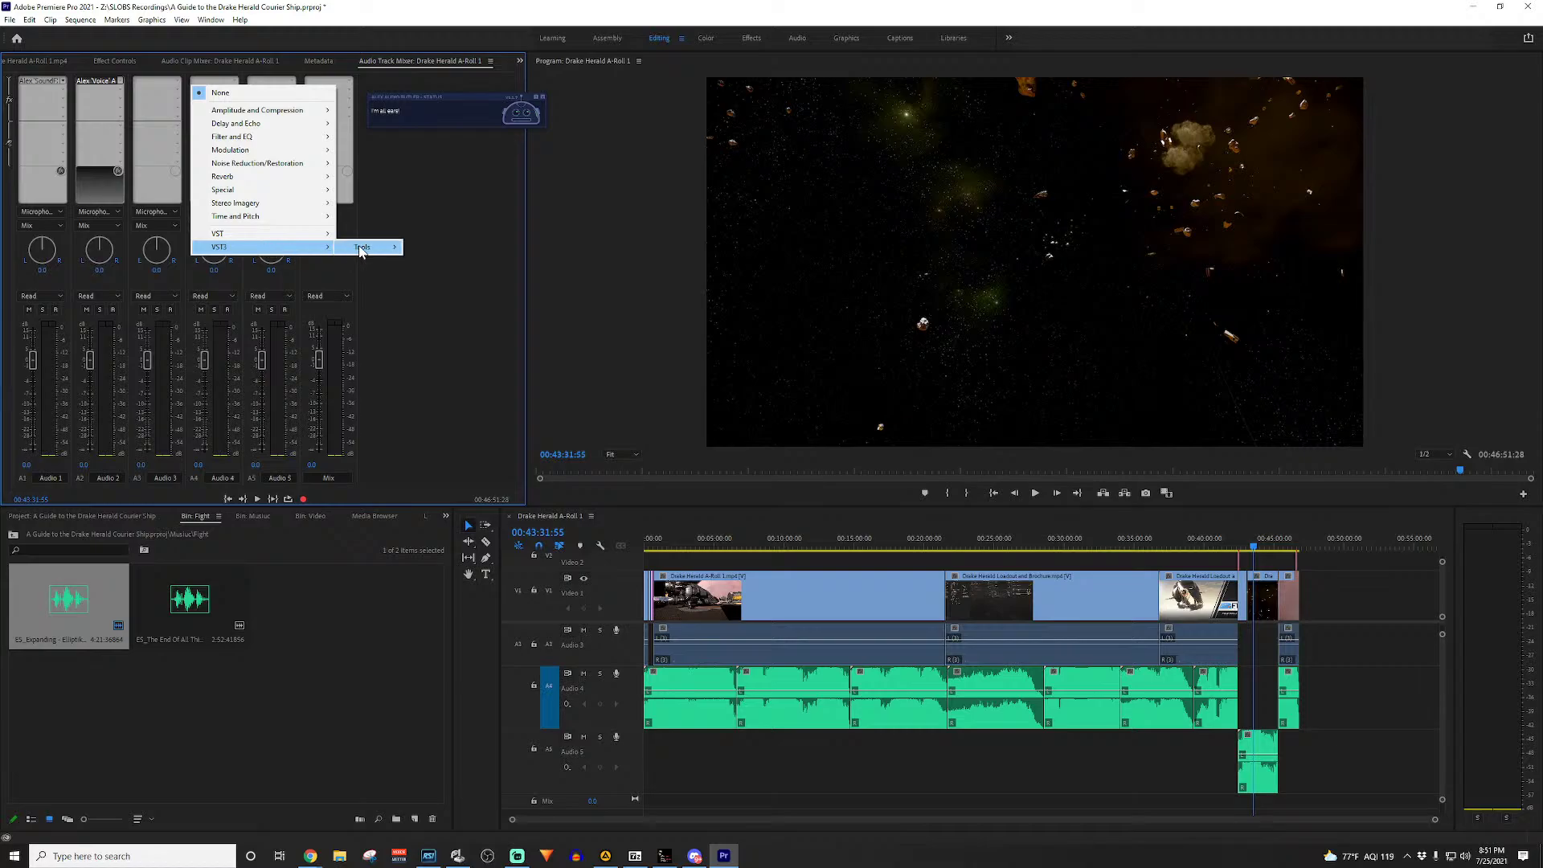
mouse_move(362, 249)
mouse_move(438, 248)
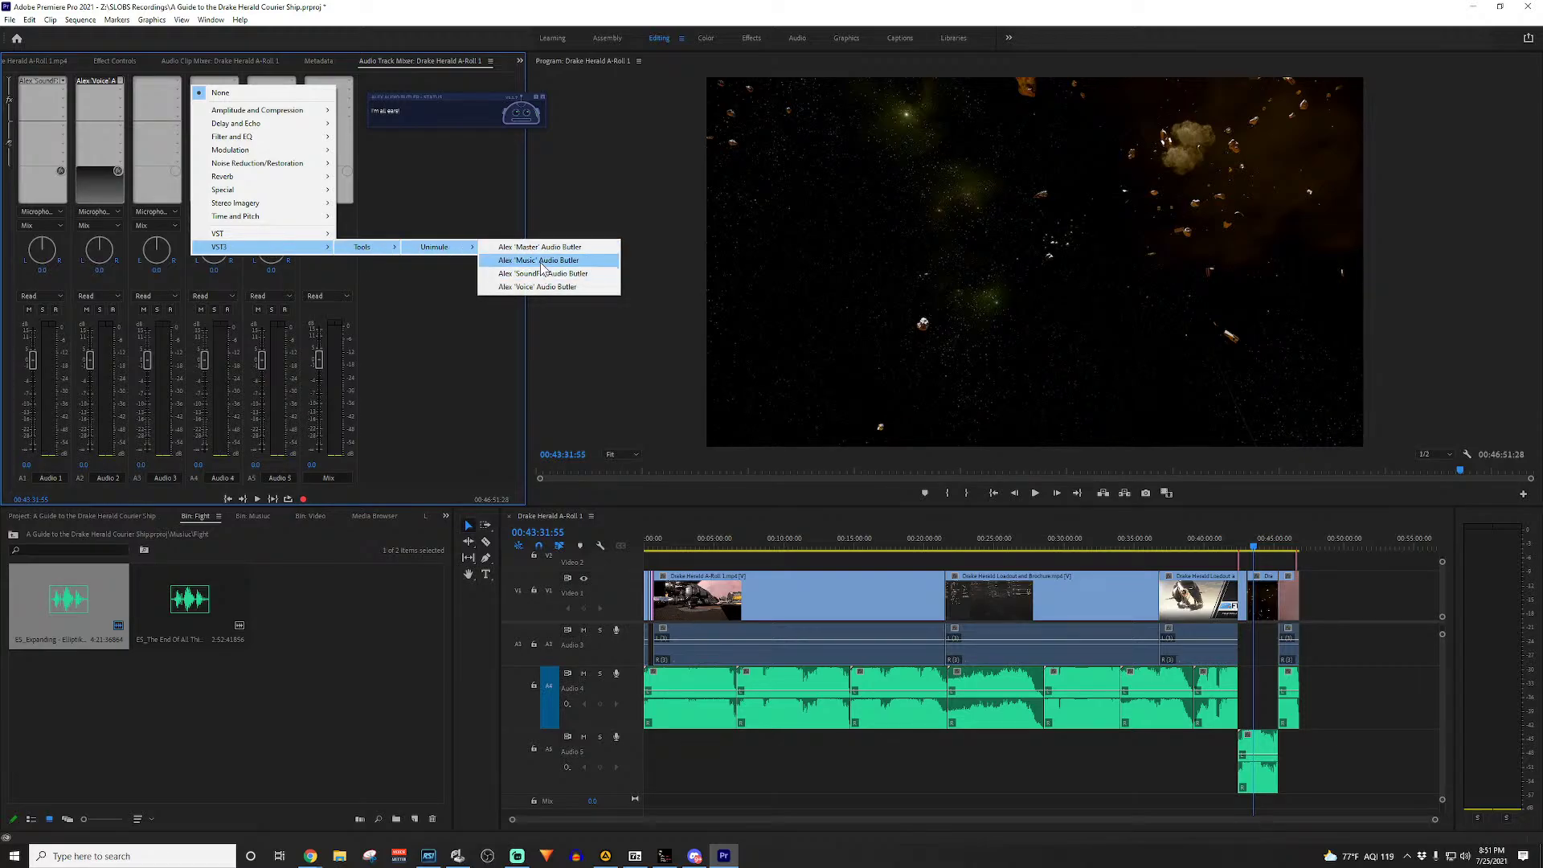
click(541, 261)
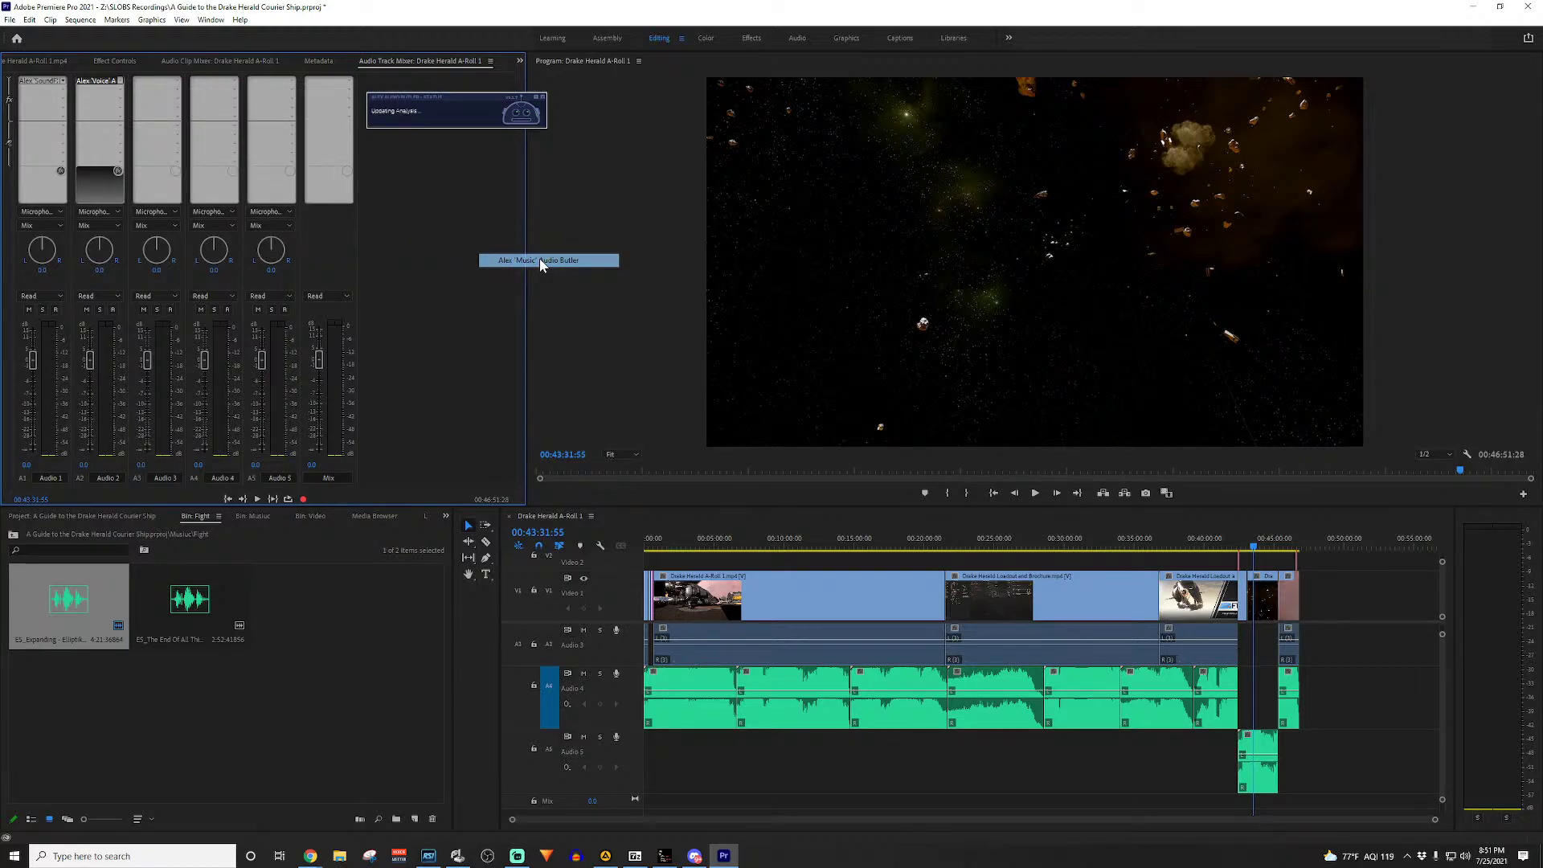
Step: Add the VST3 effect Alex 'Music' Audio Butler to the first effect slot of Audio 5
click(291, 83)
mouse_move(337, 249)
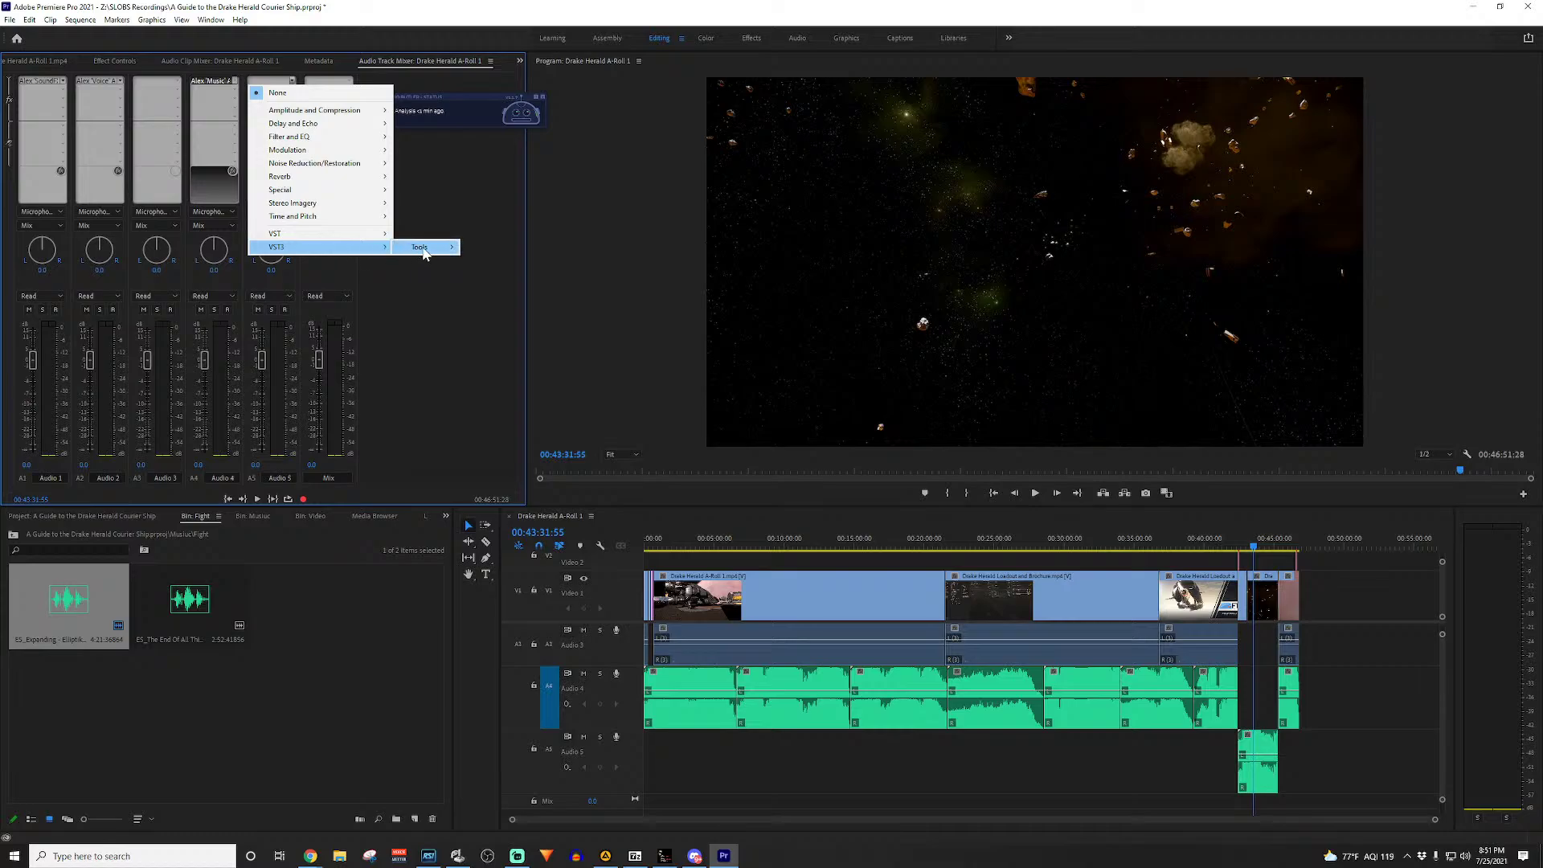
mouse_move(425, 254)
mouse_move(492, 251)
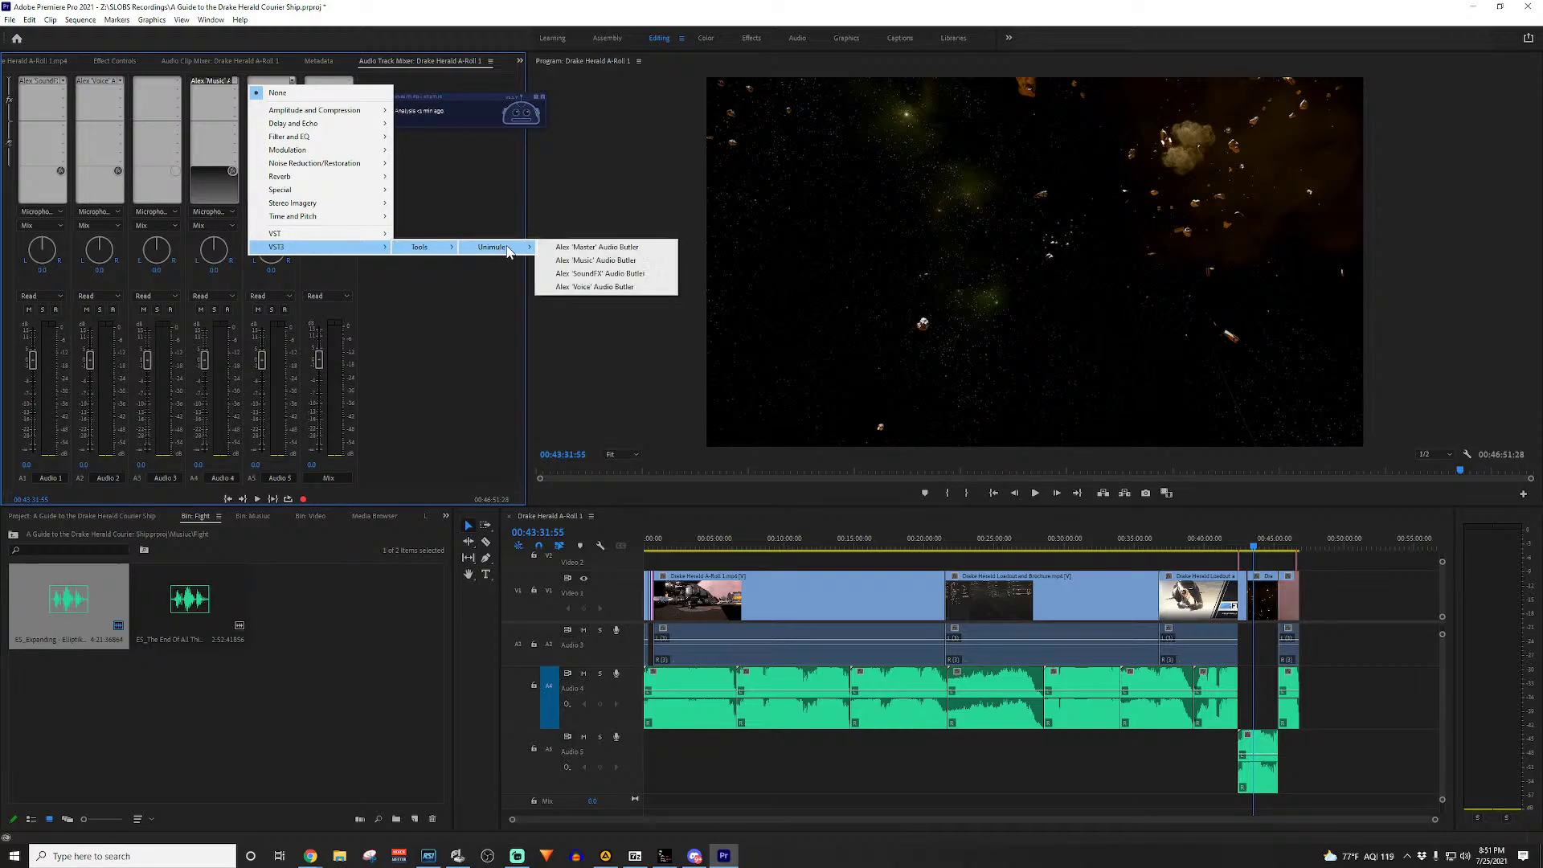
click(602, 261)
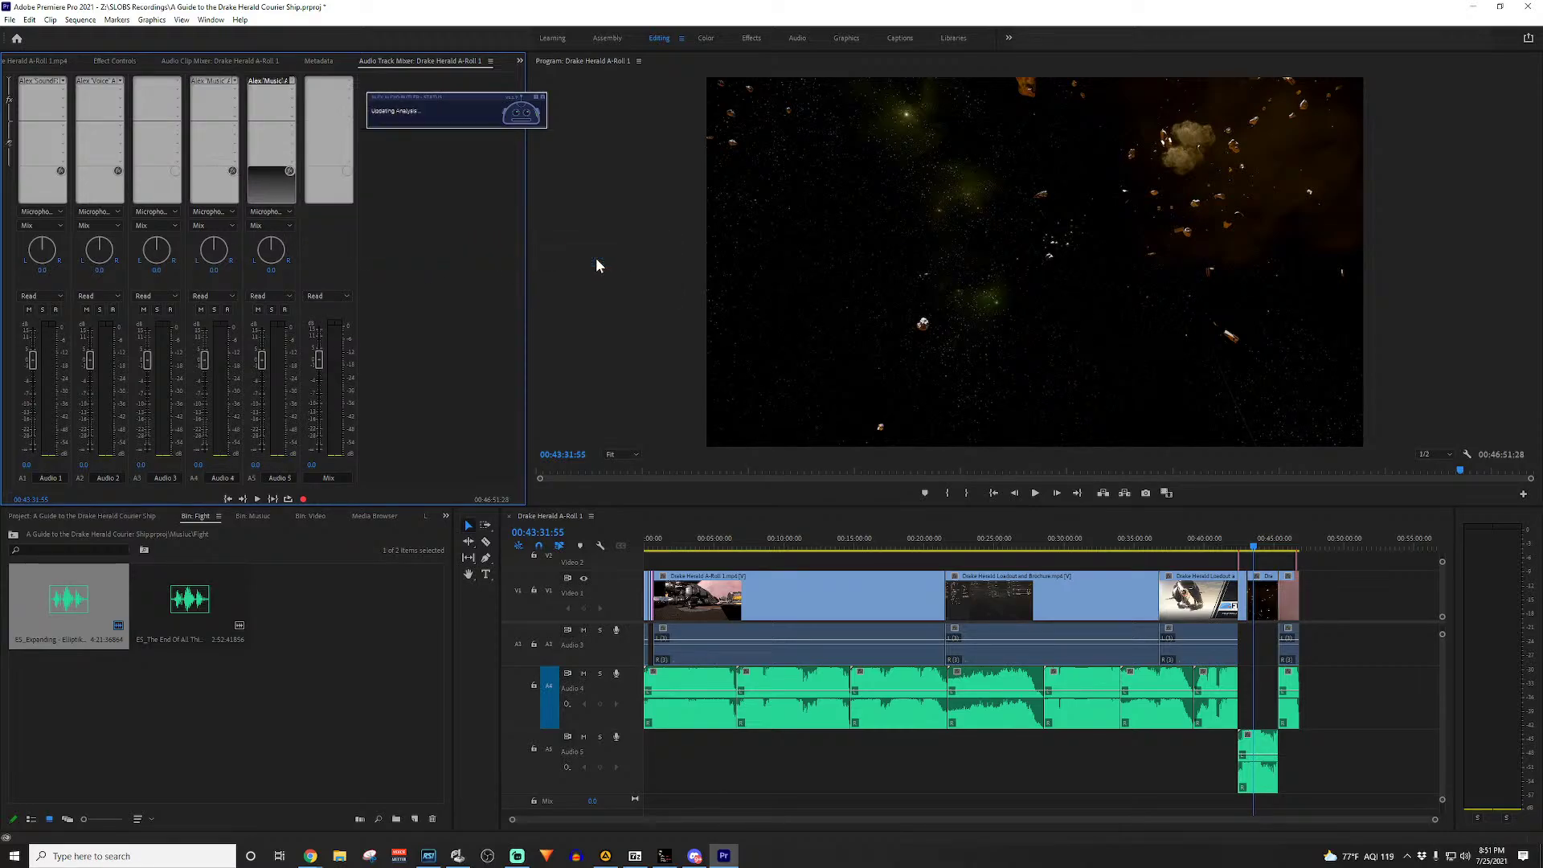
Step: Add the VST3 effect Alex 'Master' Audio Butler to the first effect slot of the Mix track
click(350, 81)
mouse_move(398, 251)
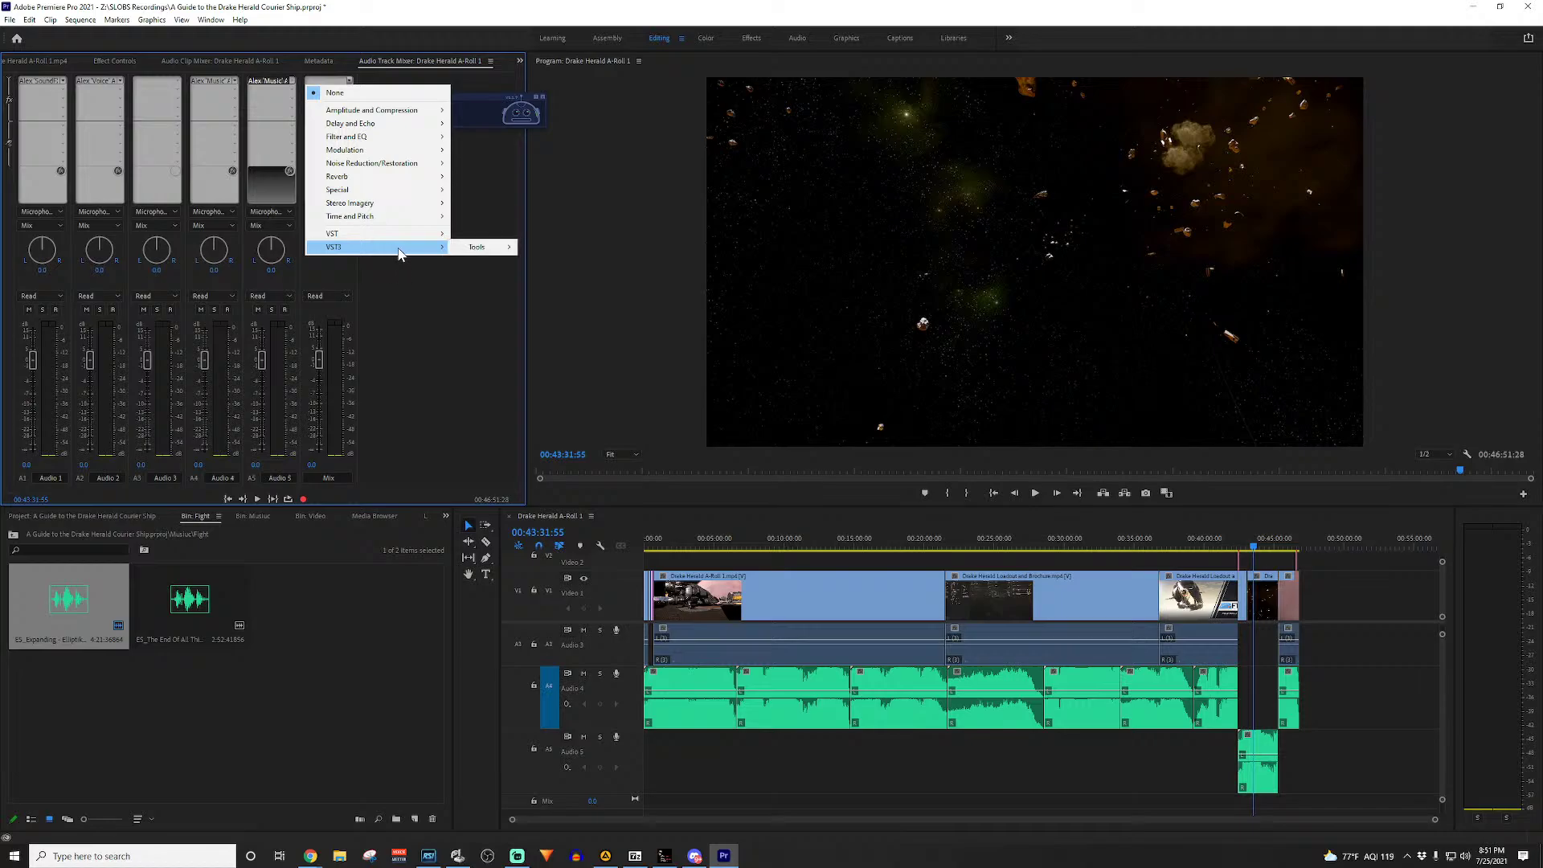
mouse_move(478, 254)
mouse_move(564, 252)
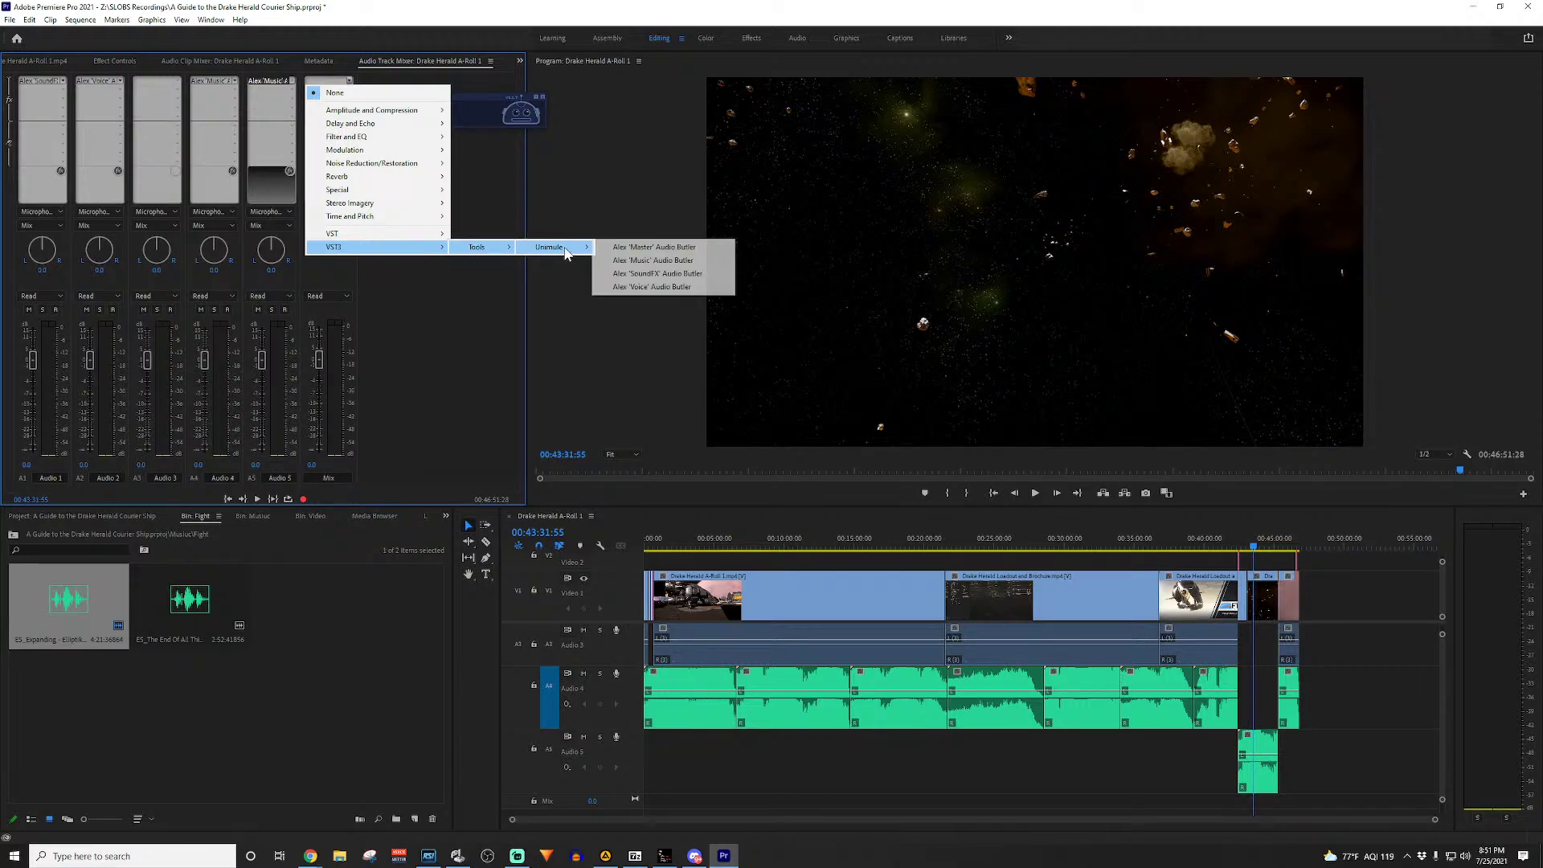
click(625, 247)
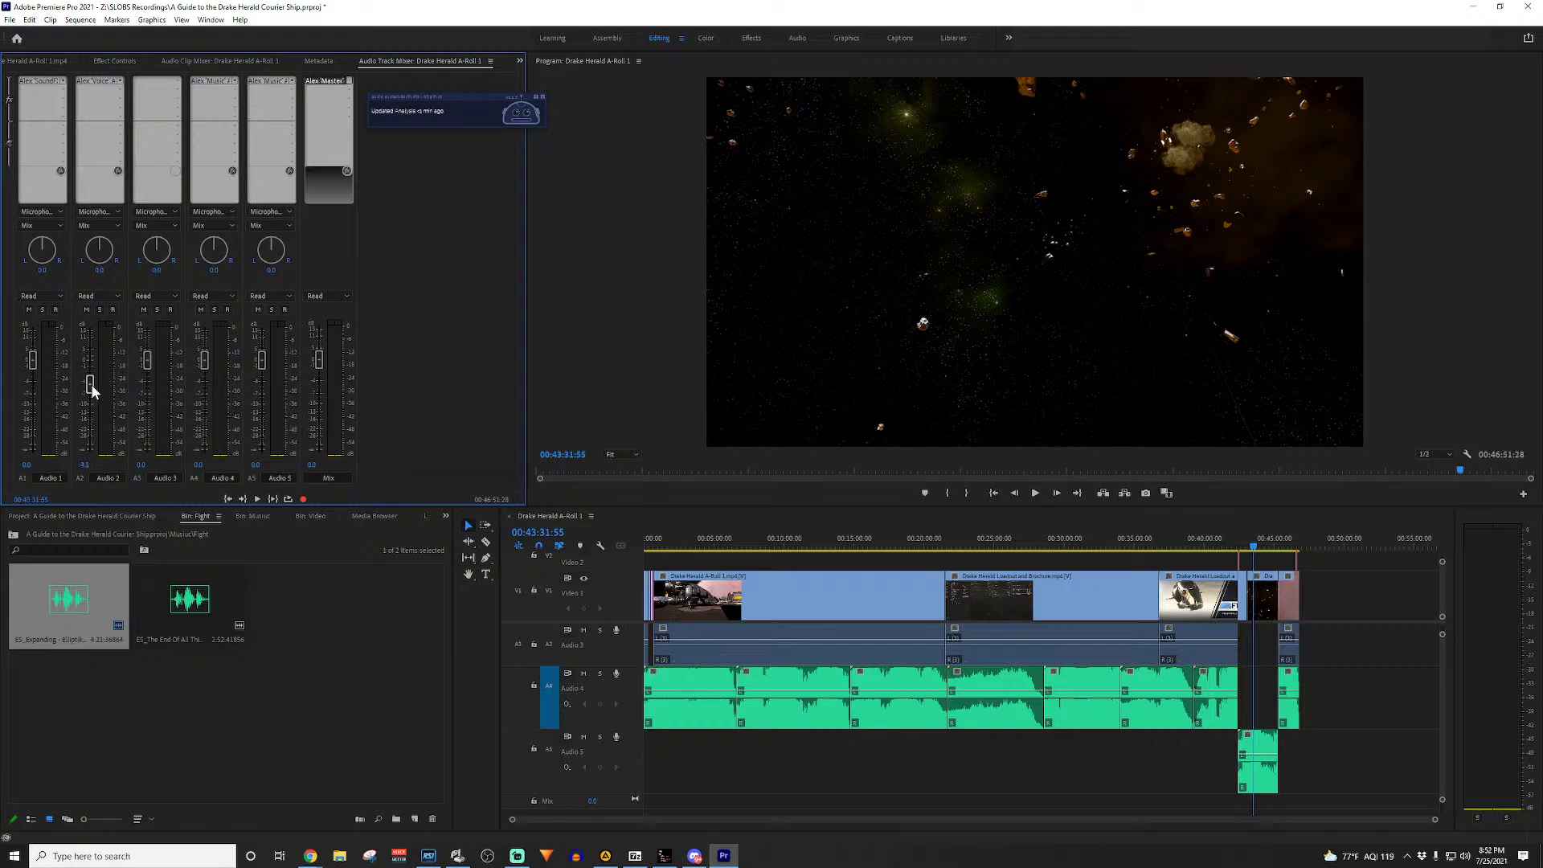
Step: Lower the Audio 2 volume to about -7.0, and open Audio 1's SoundFX effect editor pinned over the lower part of the mixer
drag(92, 391, 93, 395)
double_click(37, 80)
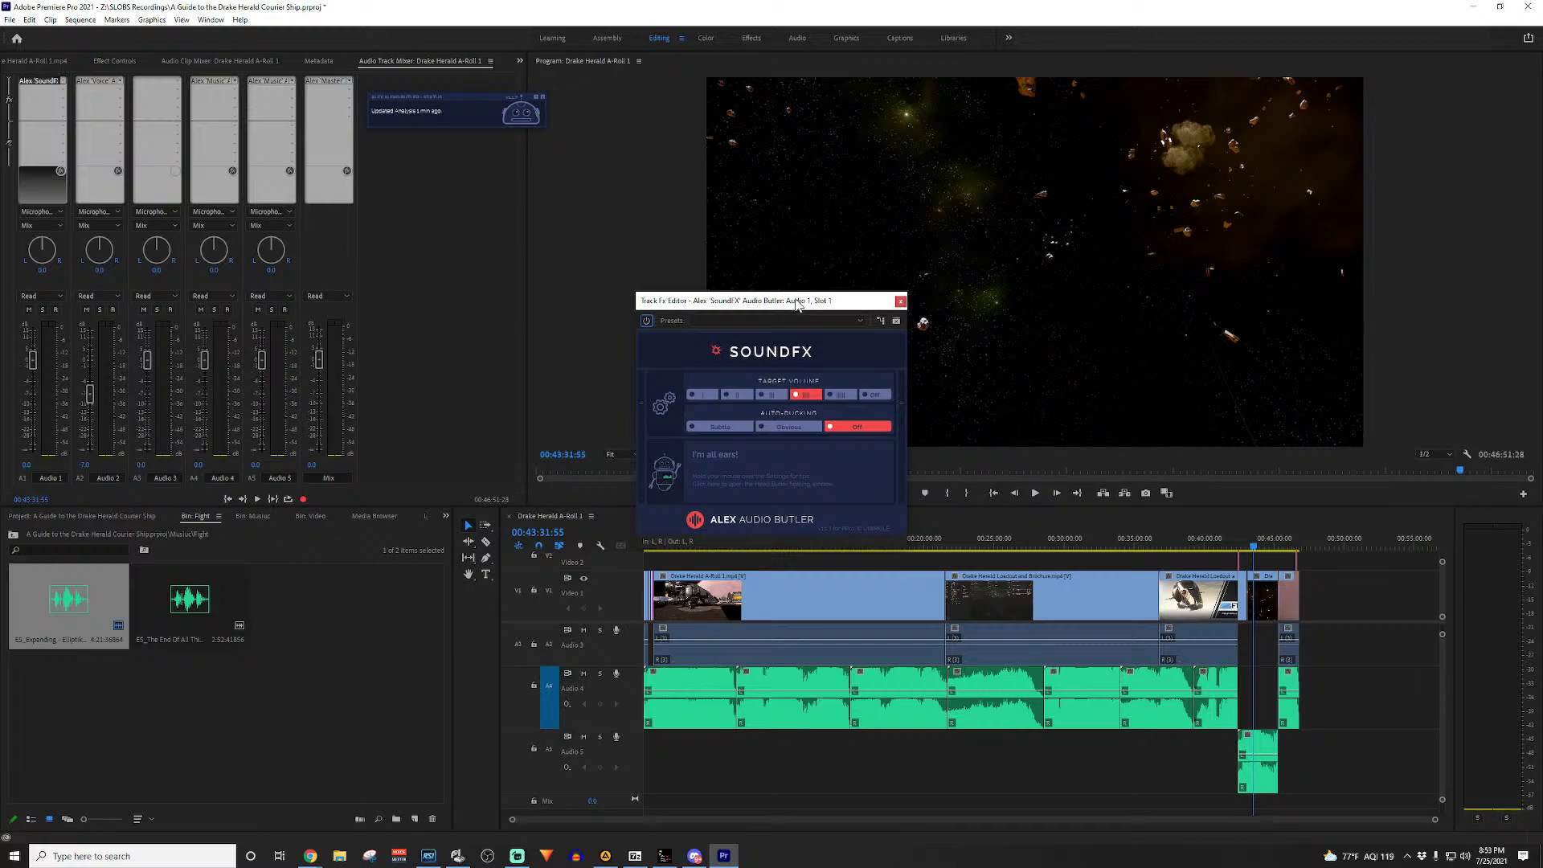
drag(795, 305, 170, 239)
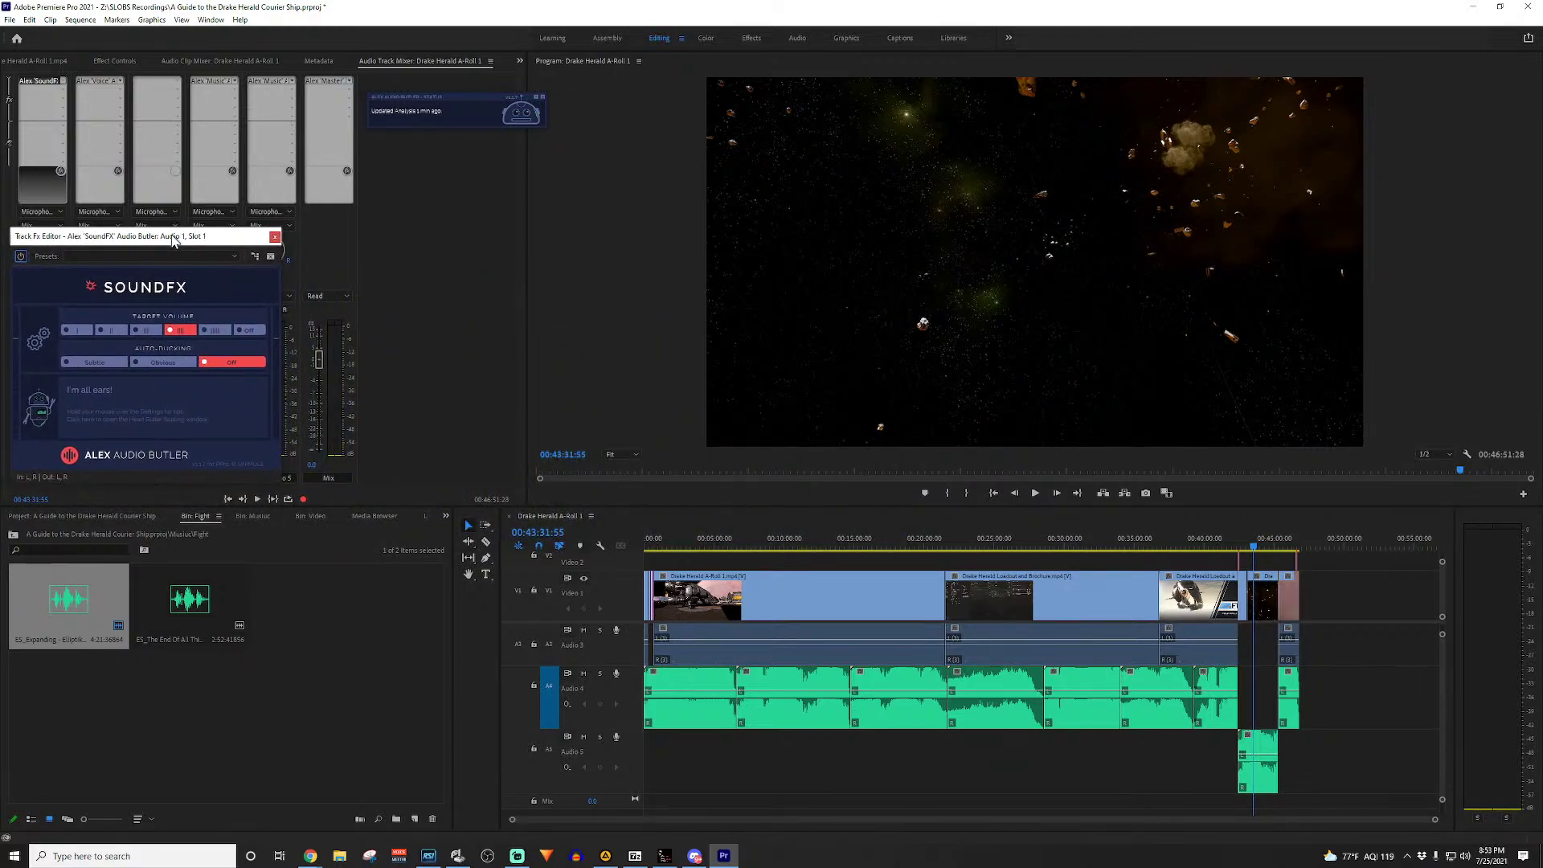
click(270, 259)
Step: Open the Voice effect editor of Audio 2 and pin it beside the SoundFX editor
double_click(102, 83)
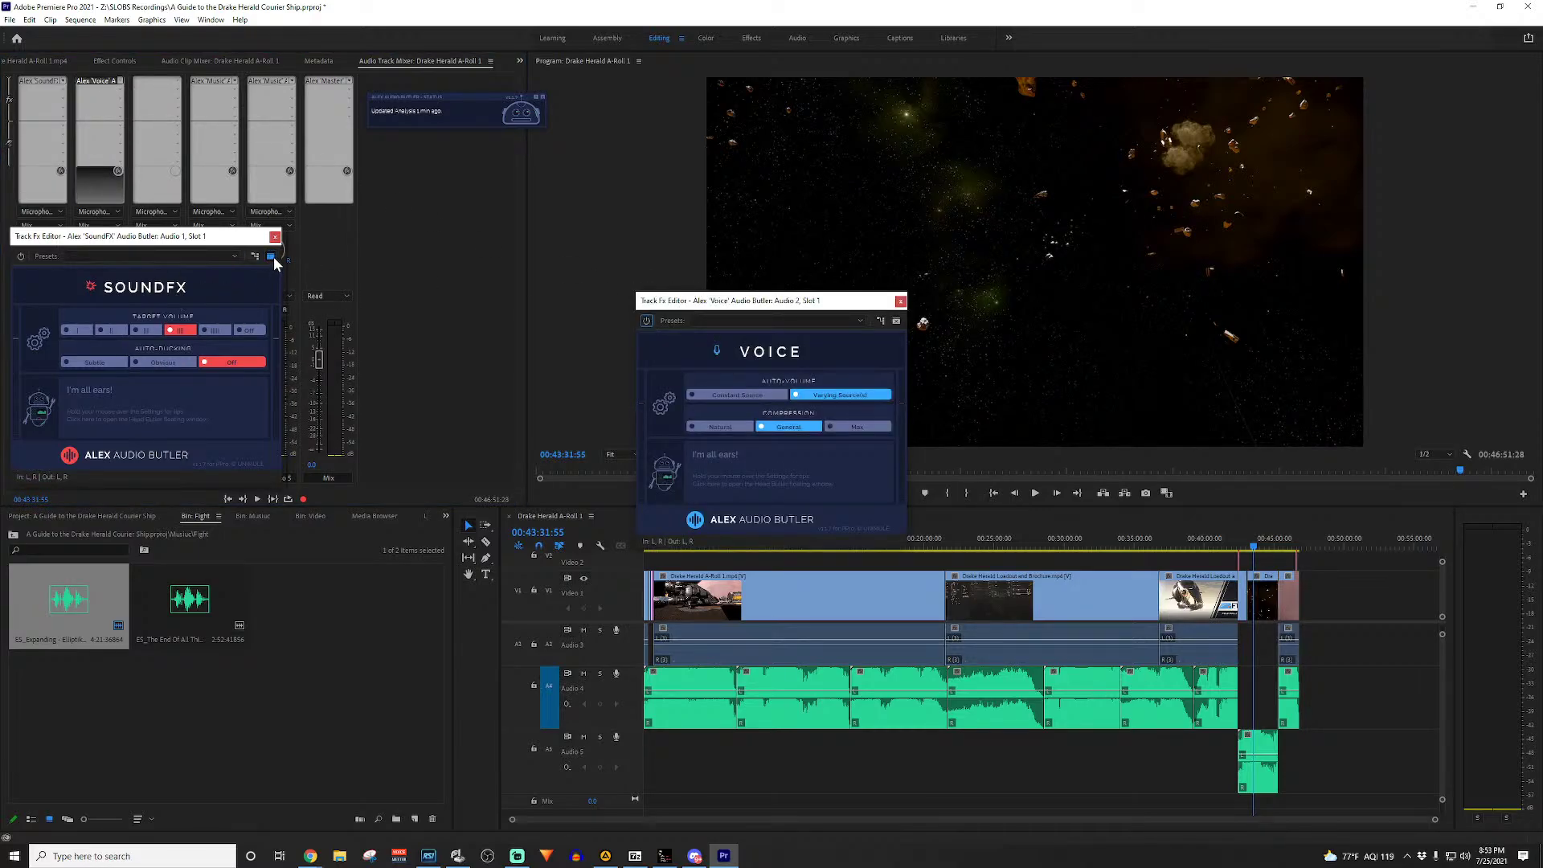
drag(710, 307, 360, 245)
click(547, 258)
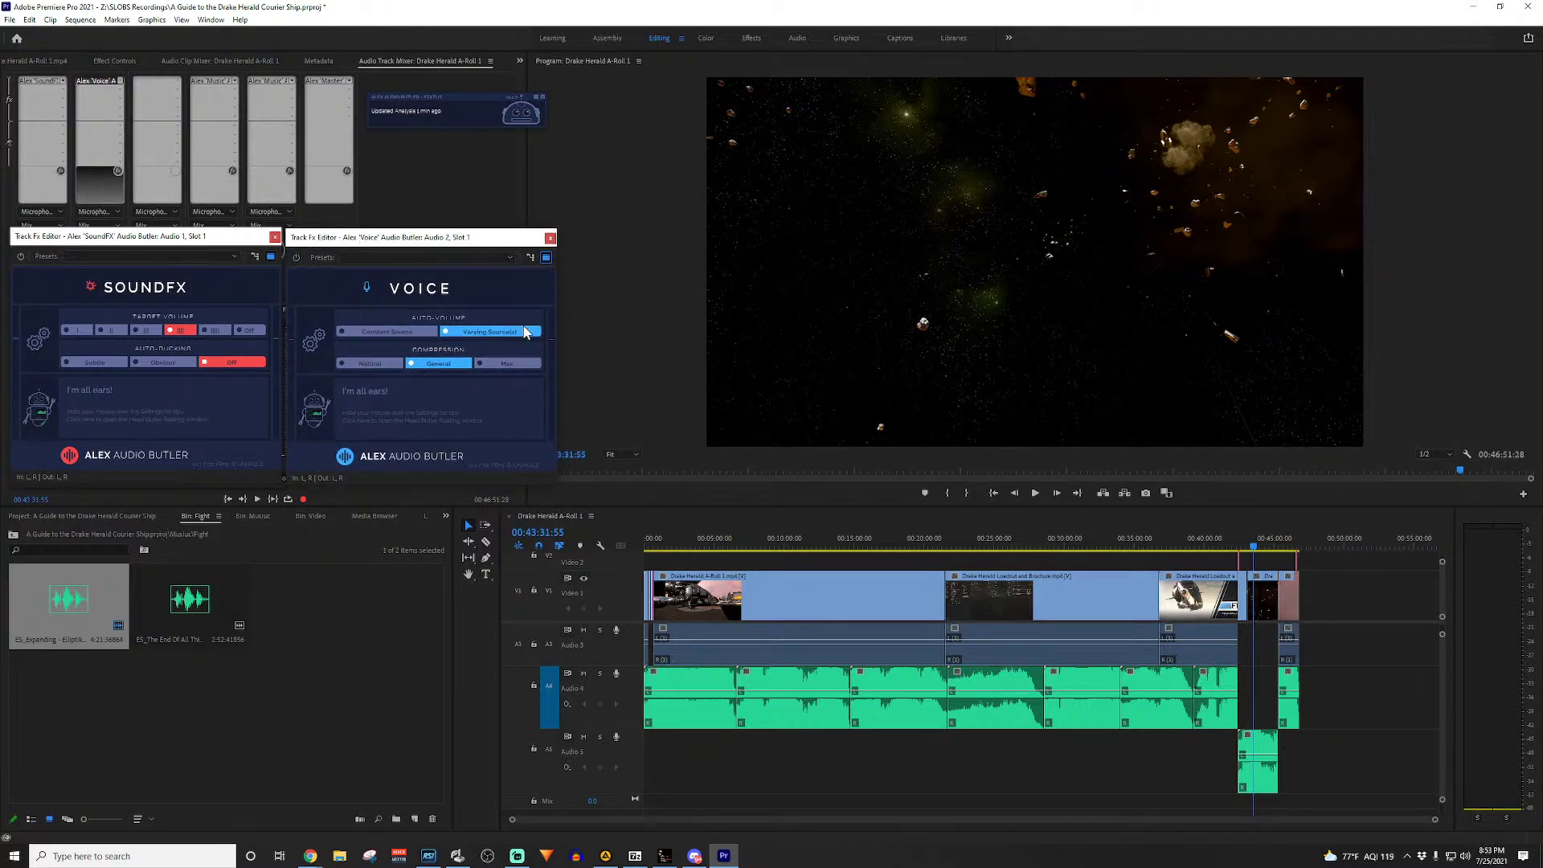
Step: Open the Music effect editors of Audio 4 and Audio 5 and place them side by side below the SoundFX and Voice editors
double_click(215, 78)
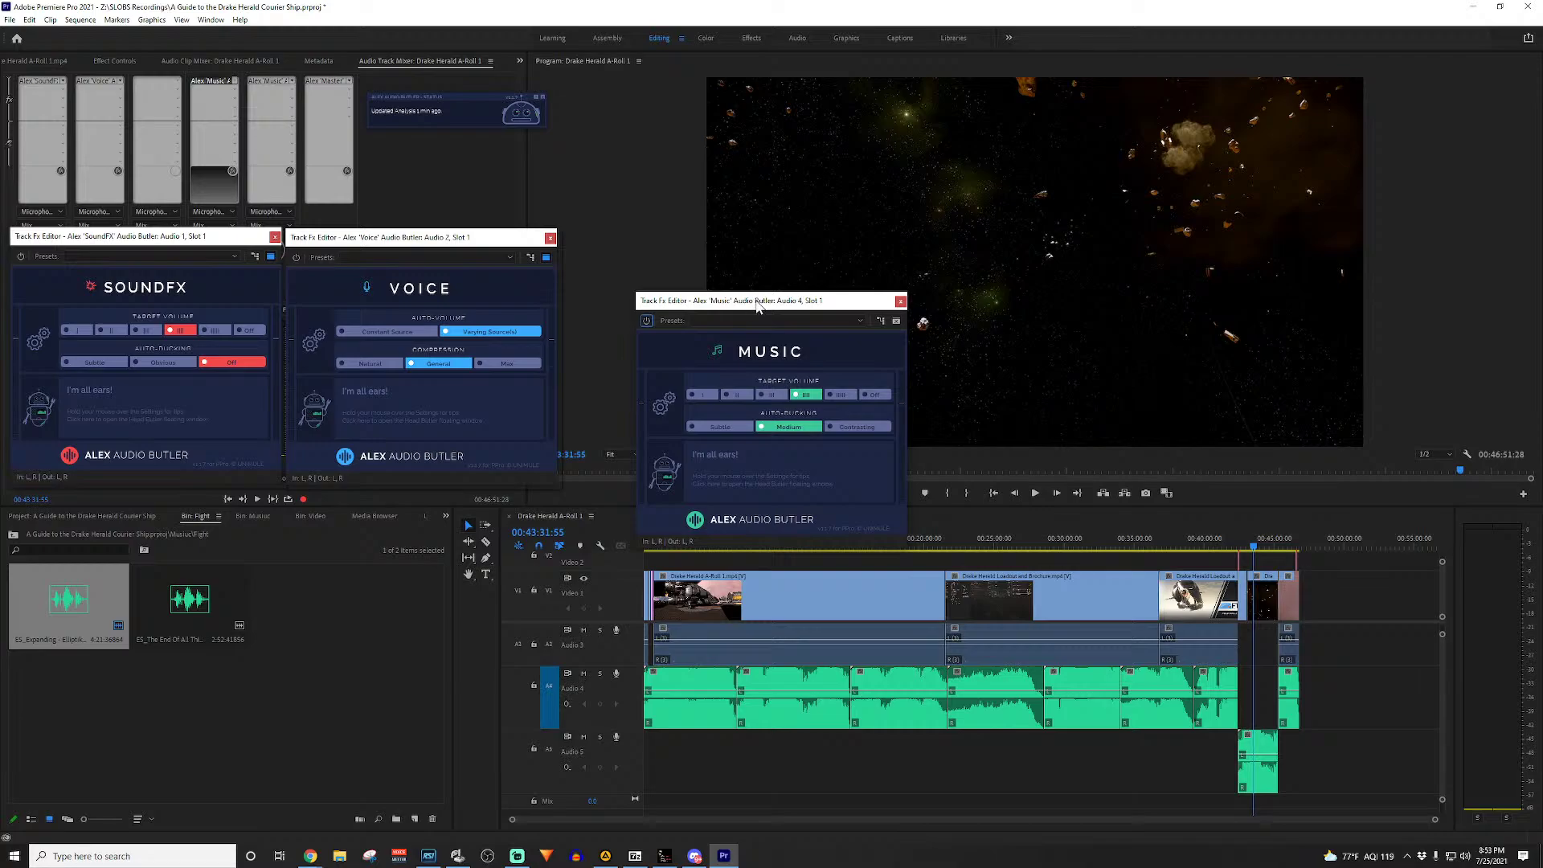
drag(756, 306, 134, 491)
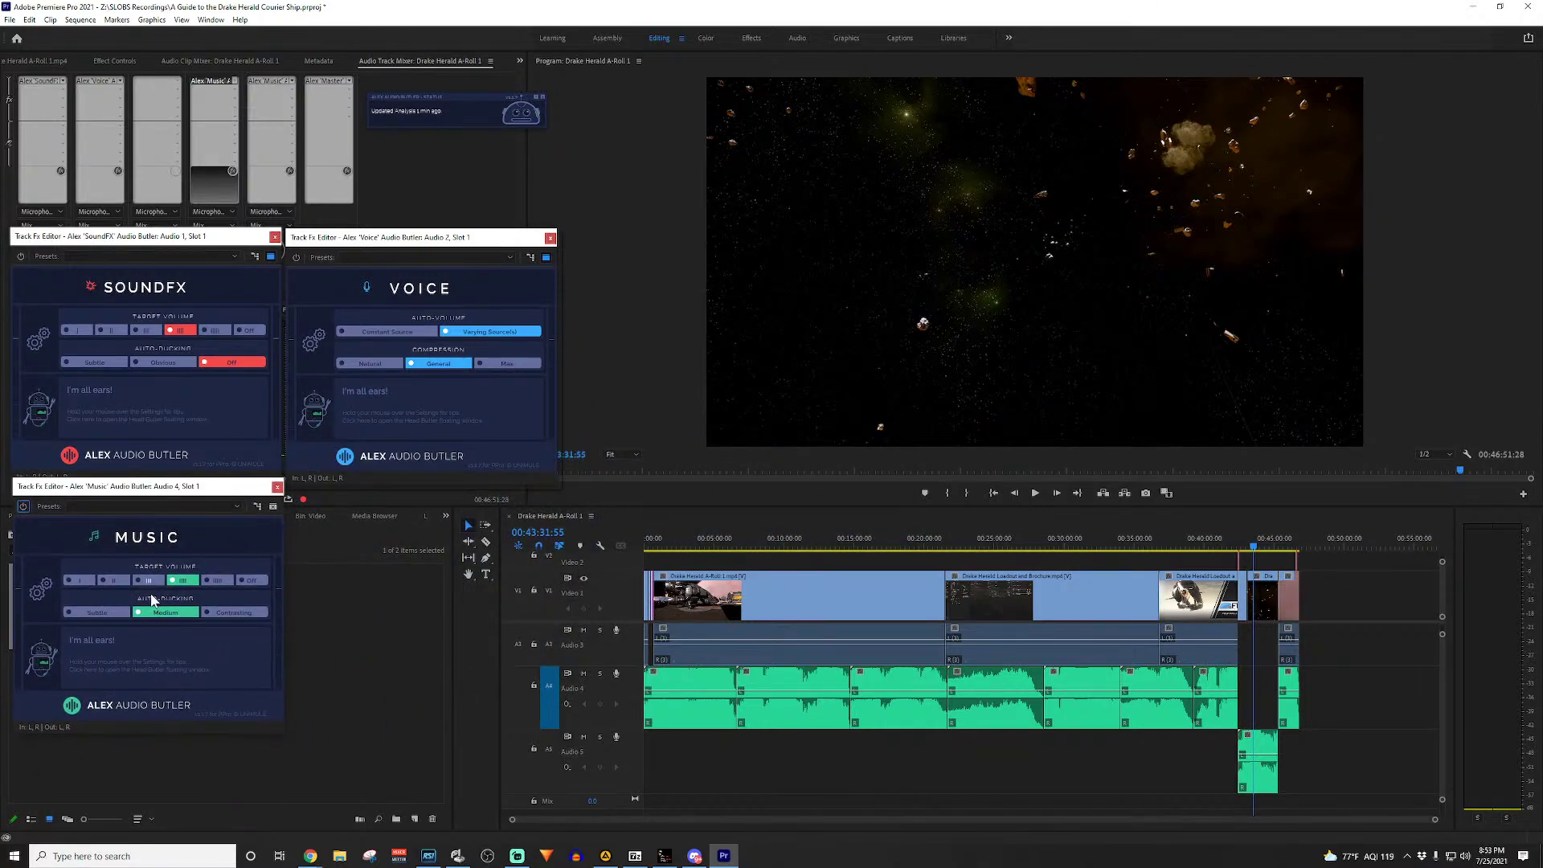
double_click(270, 80)
drag(734, 304, 391, 494)
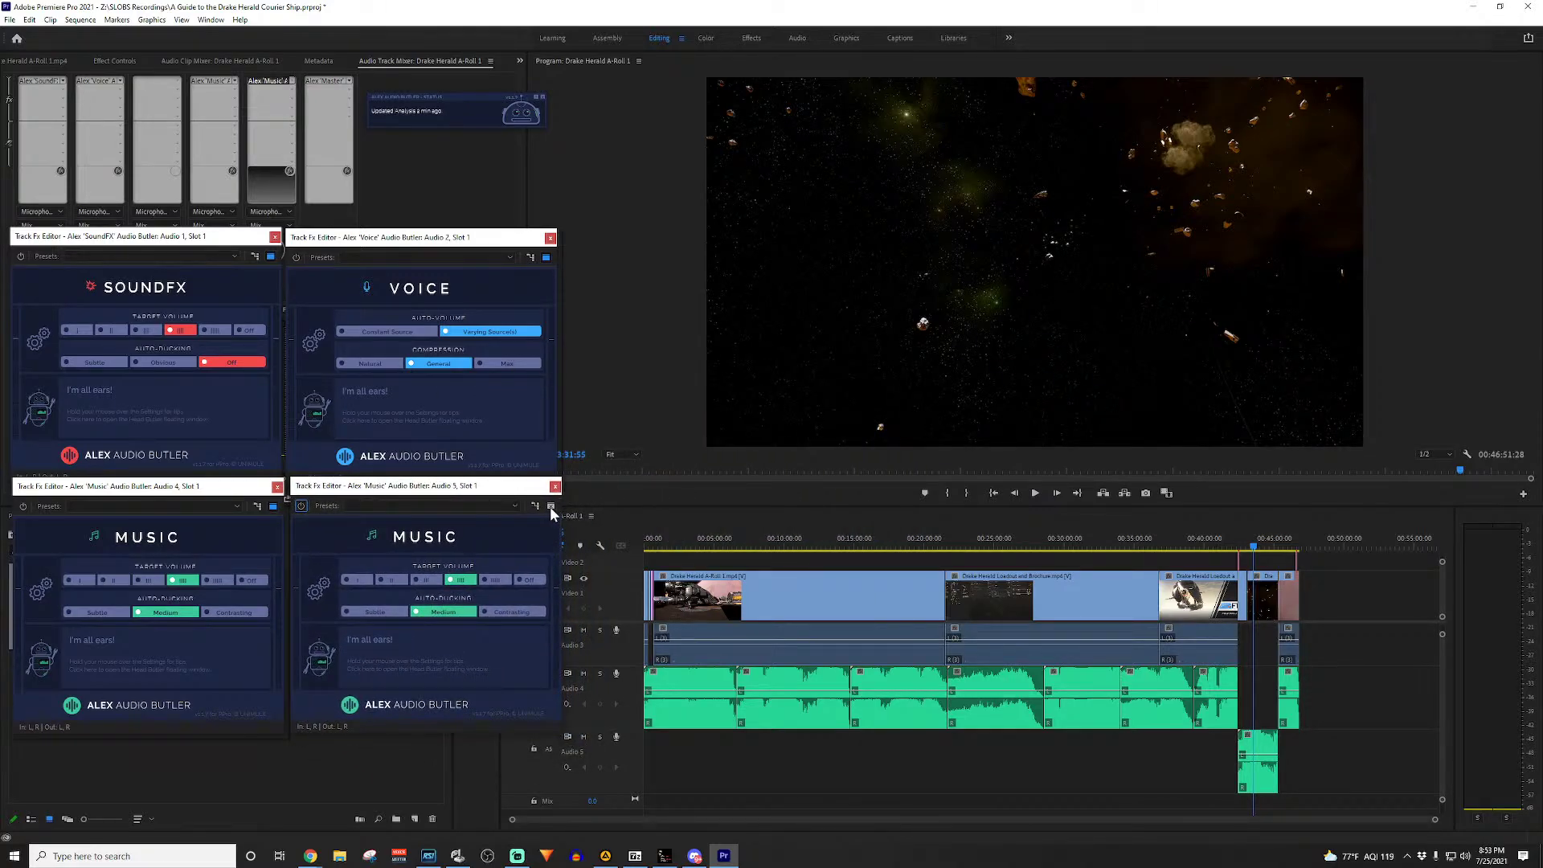
Step: Open the Master effect editor of the Mix track and examine its General, Boost and Max compression options
double_click(311, 82)
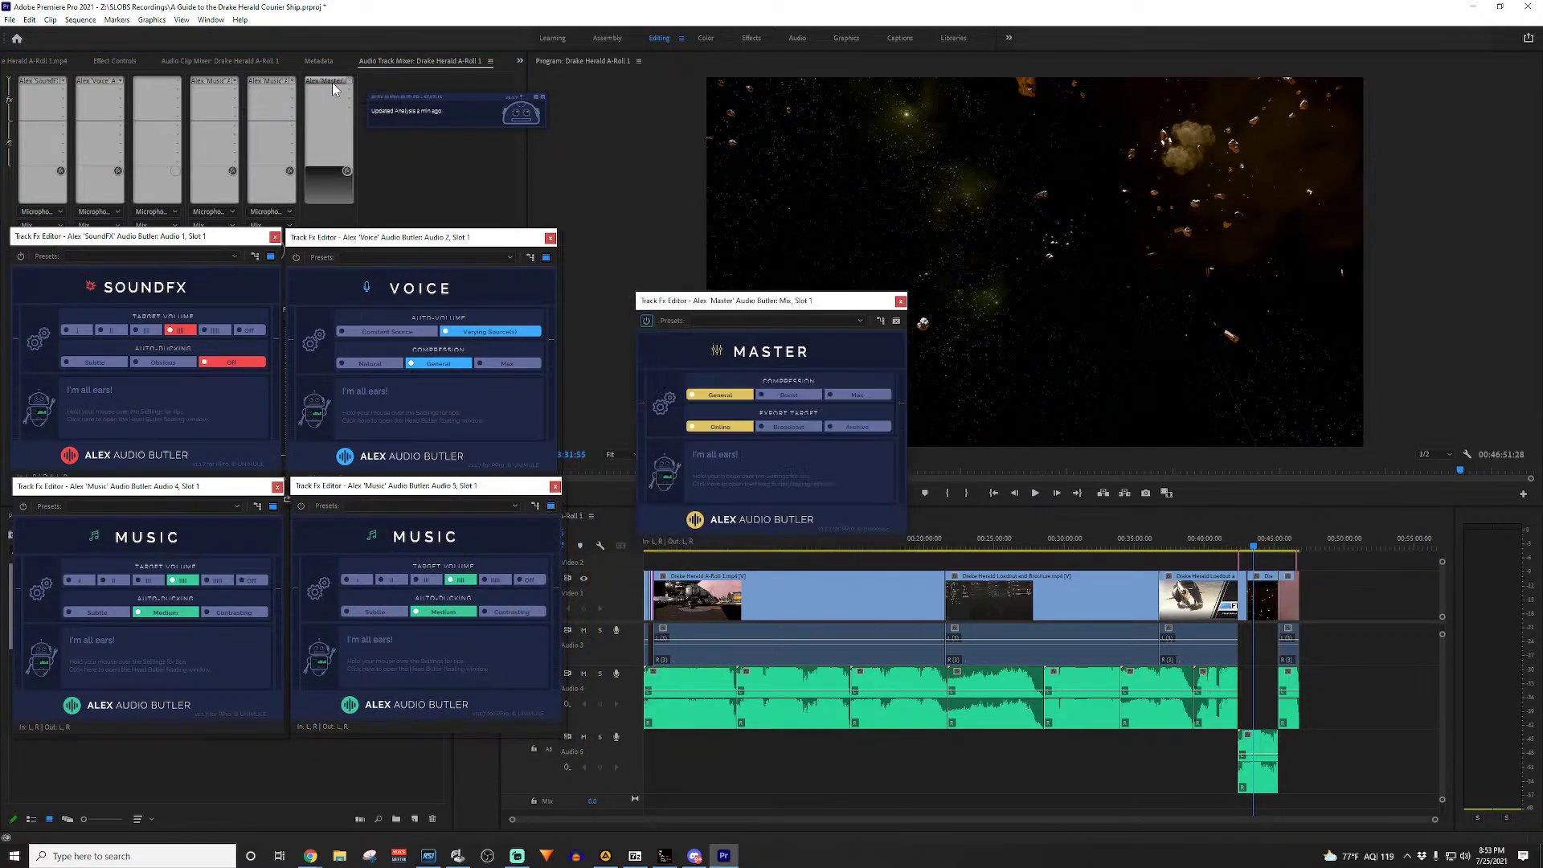
drag(825, 306, 793, 279)
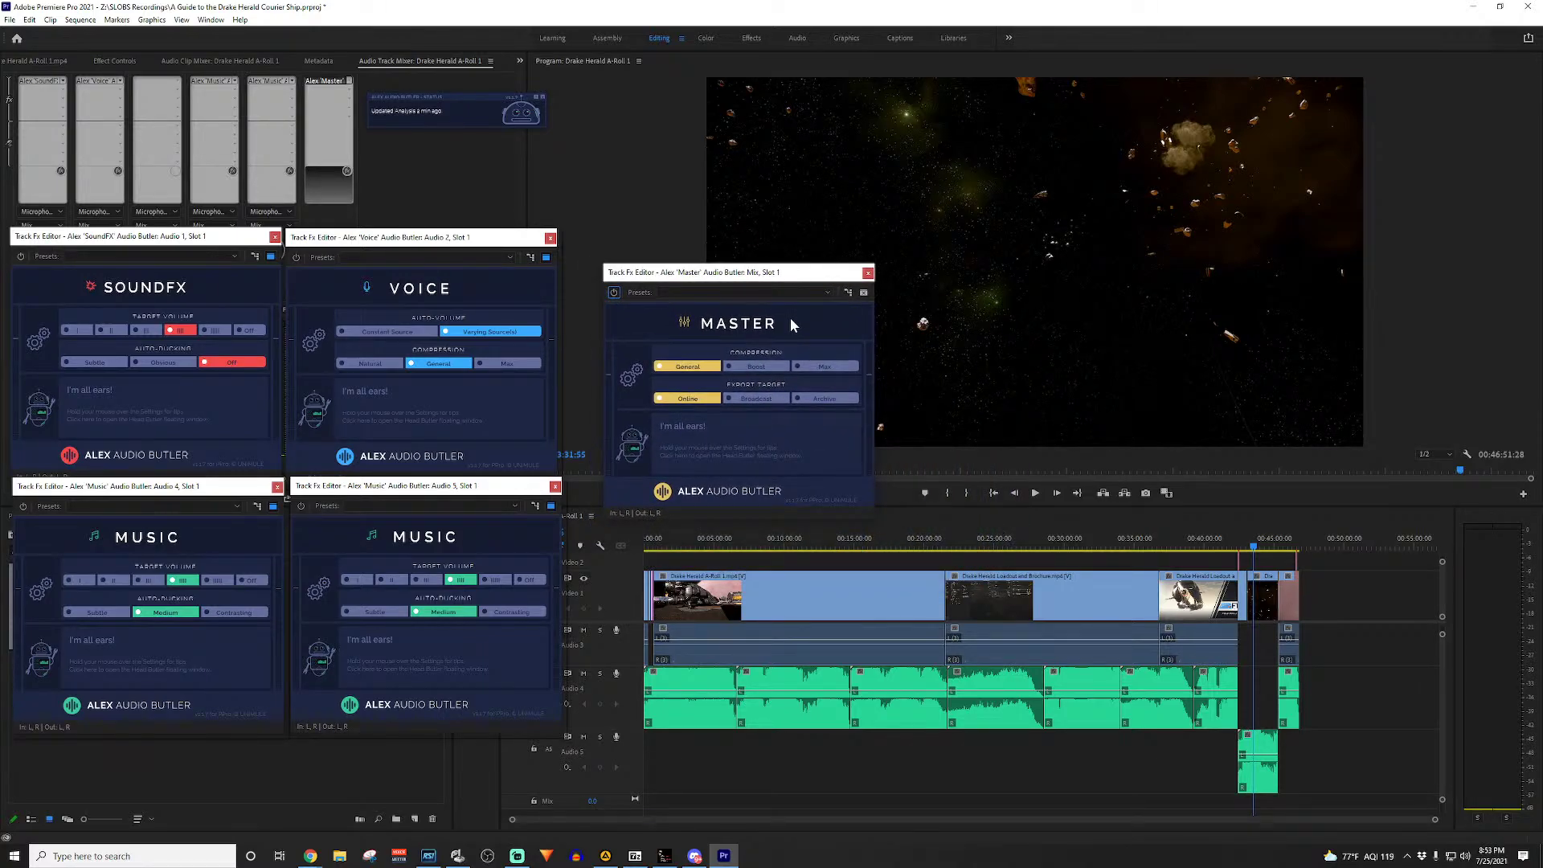
mouse_move(684, 406)
mouse_move(694, 371)
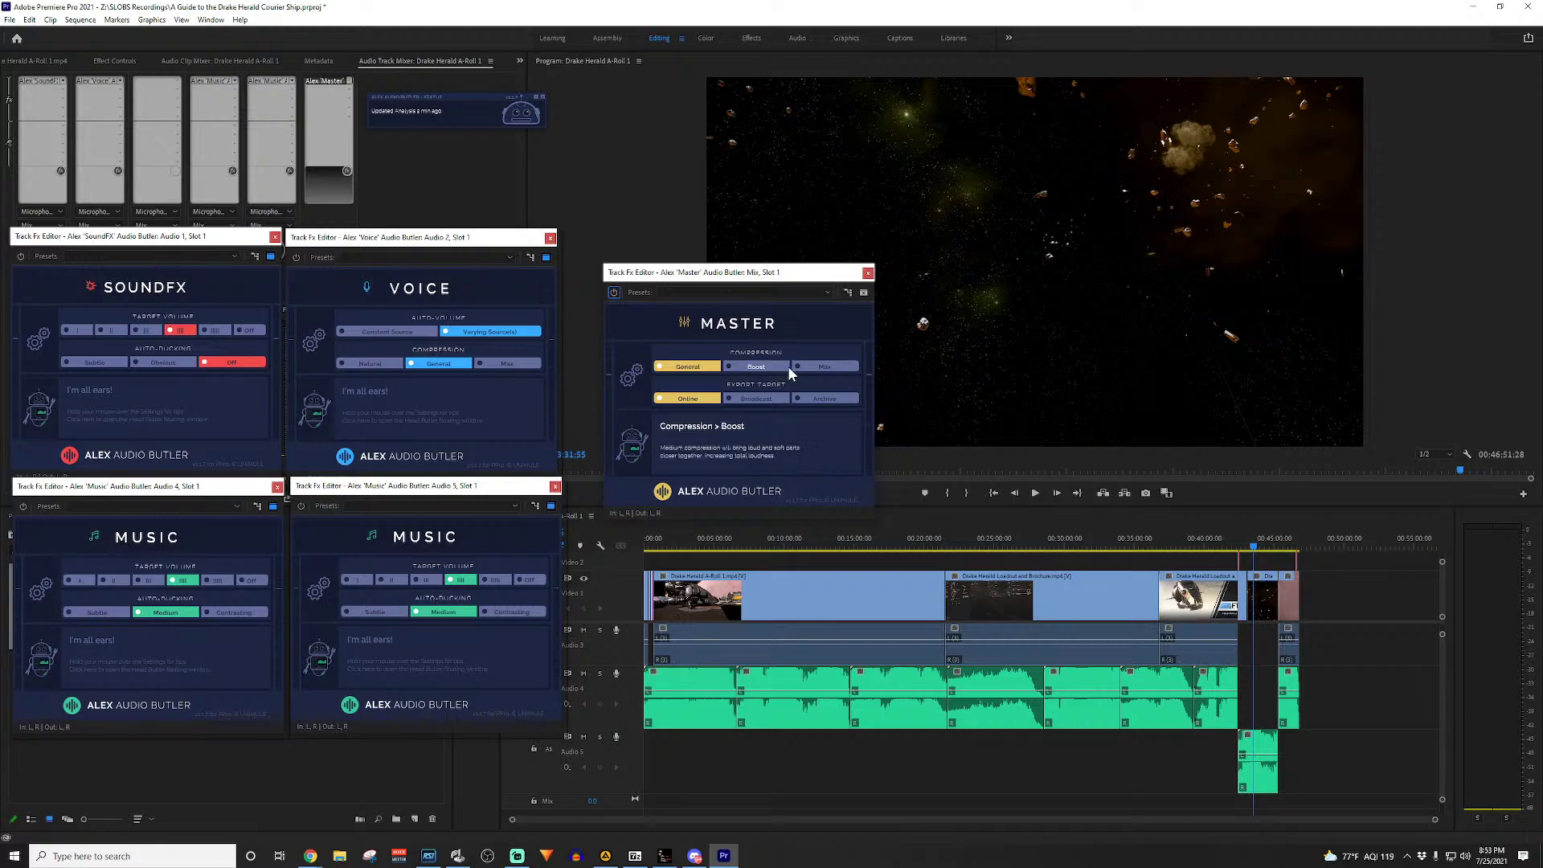
mouse_move(750, 371)
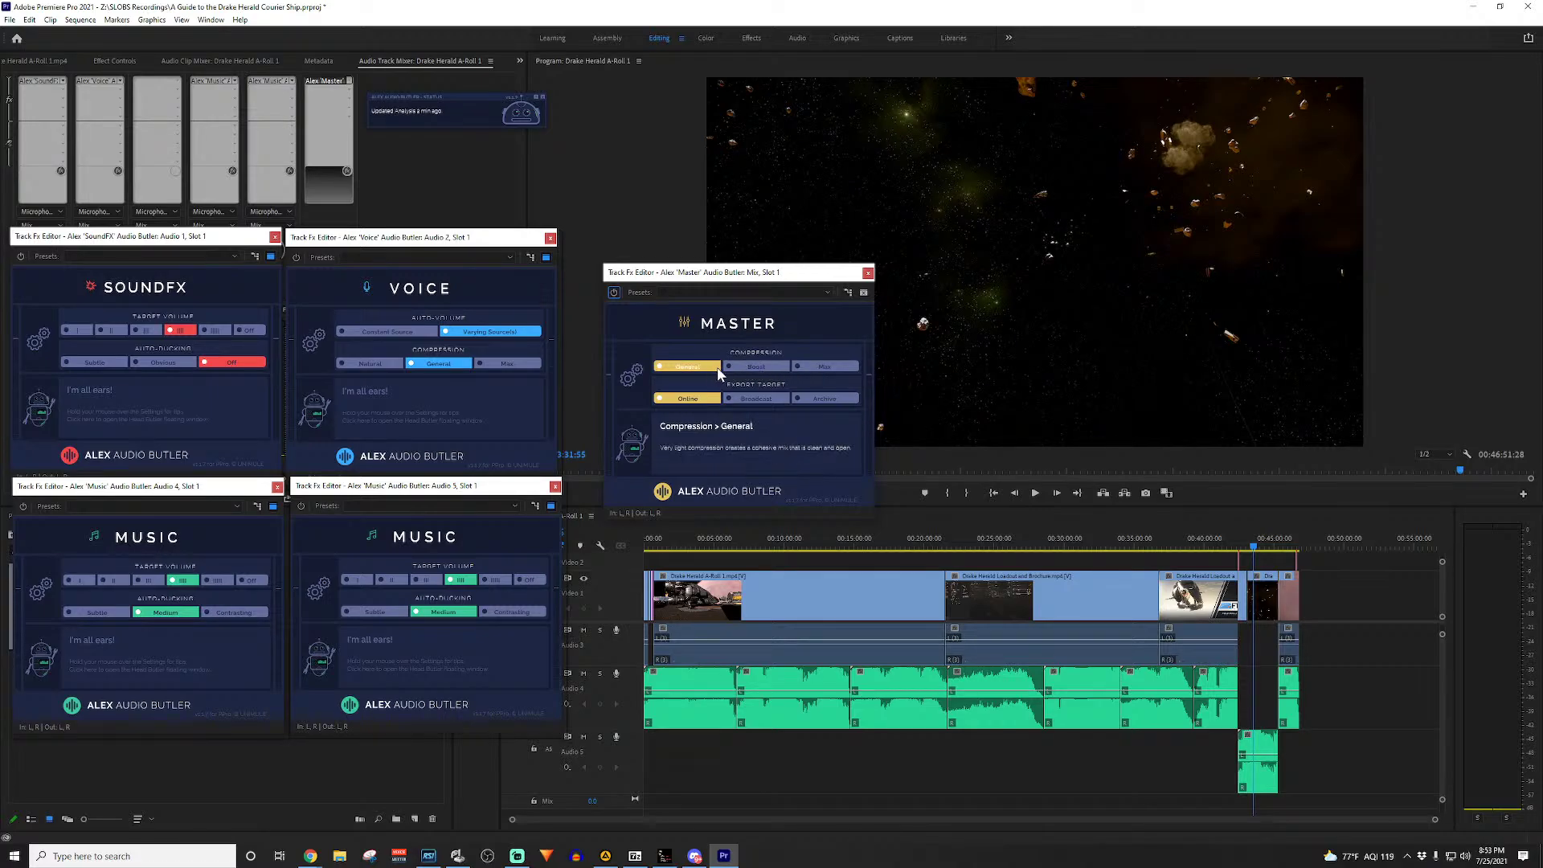
mouse_move(809, 368)
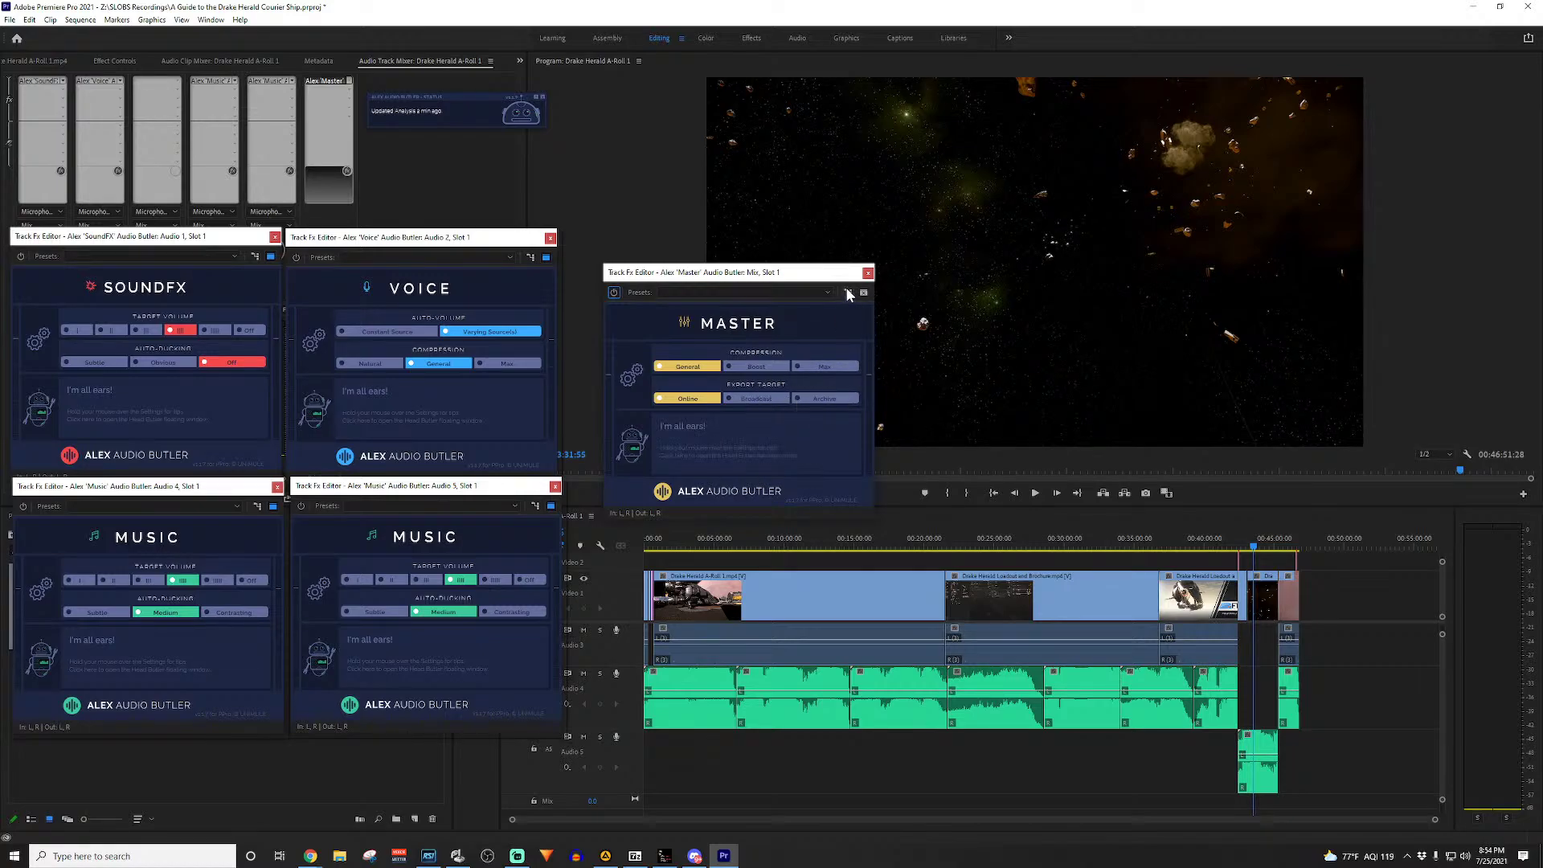
Step: Try the Broadcast and Archive export targets in the Master effect, return it to Online and close its editor
mouse_move(755, 398)
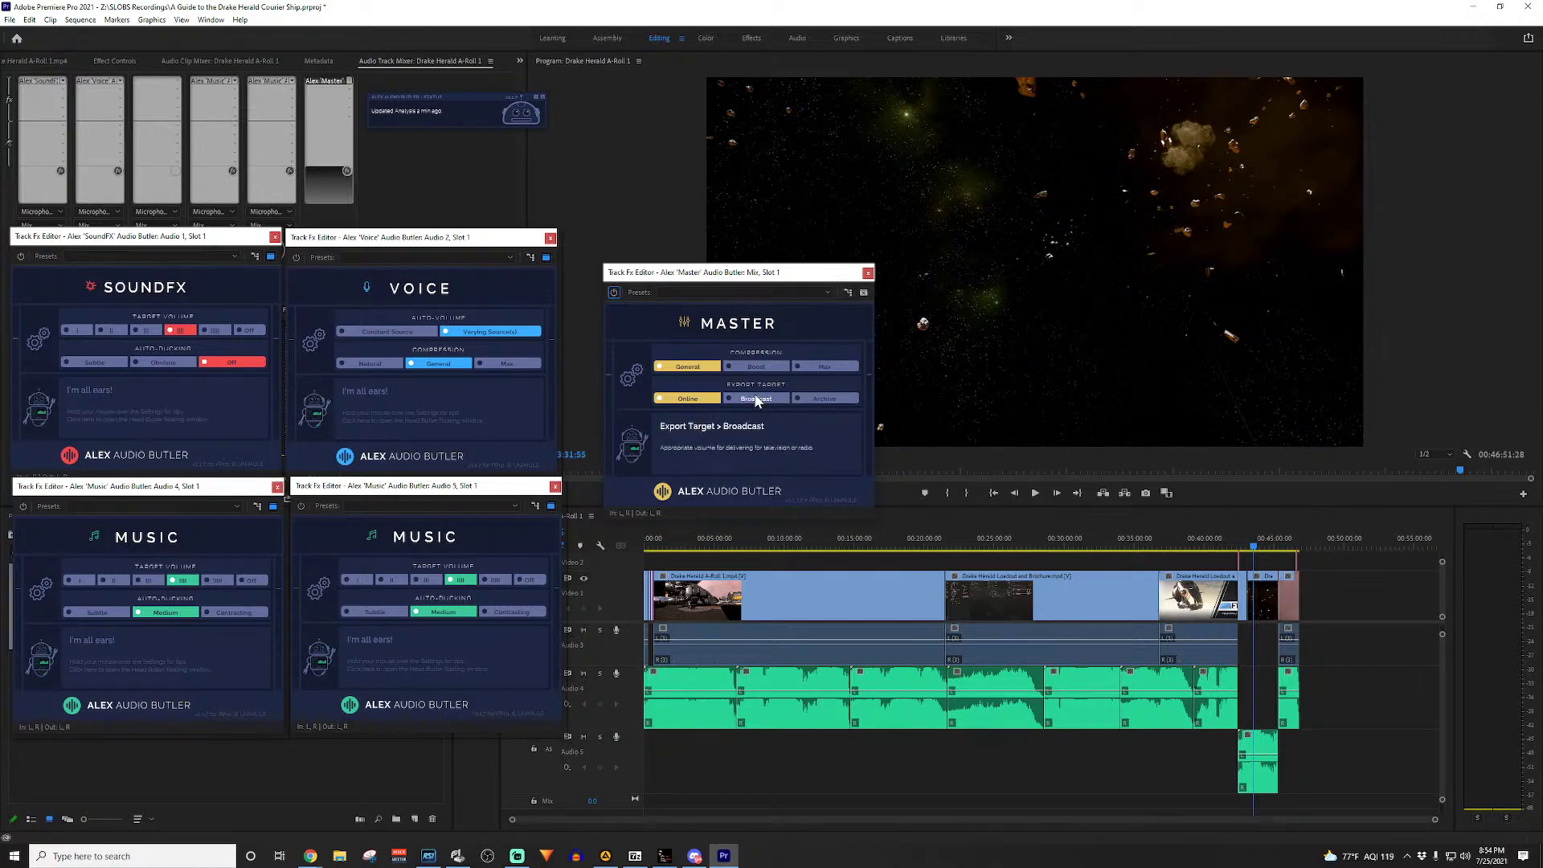
click(756, 400)
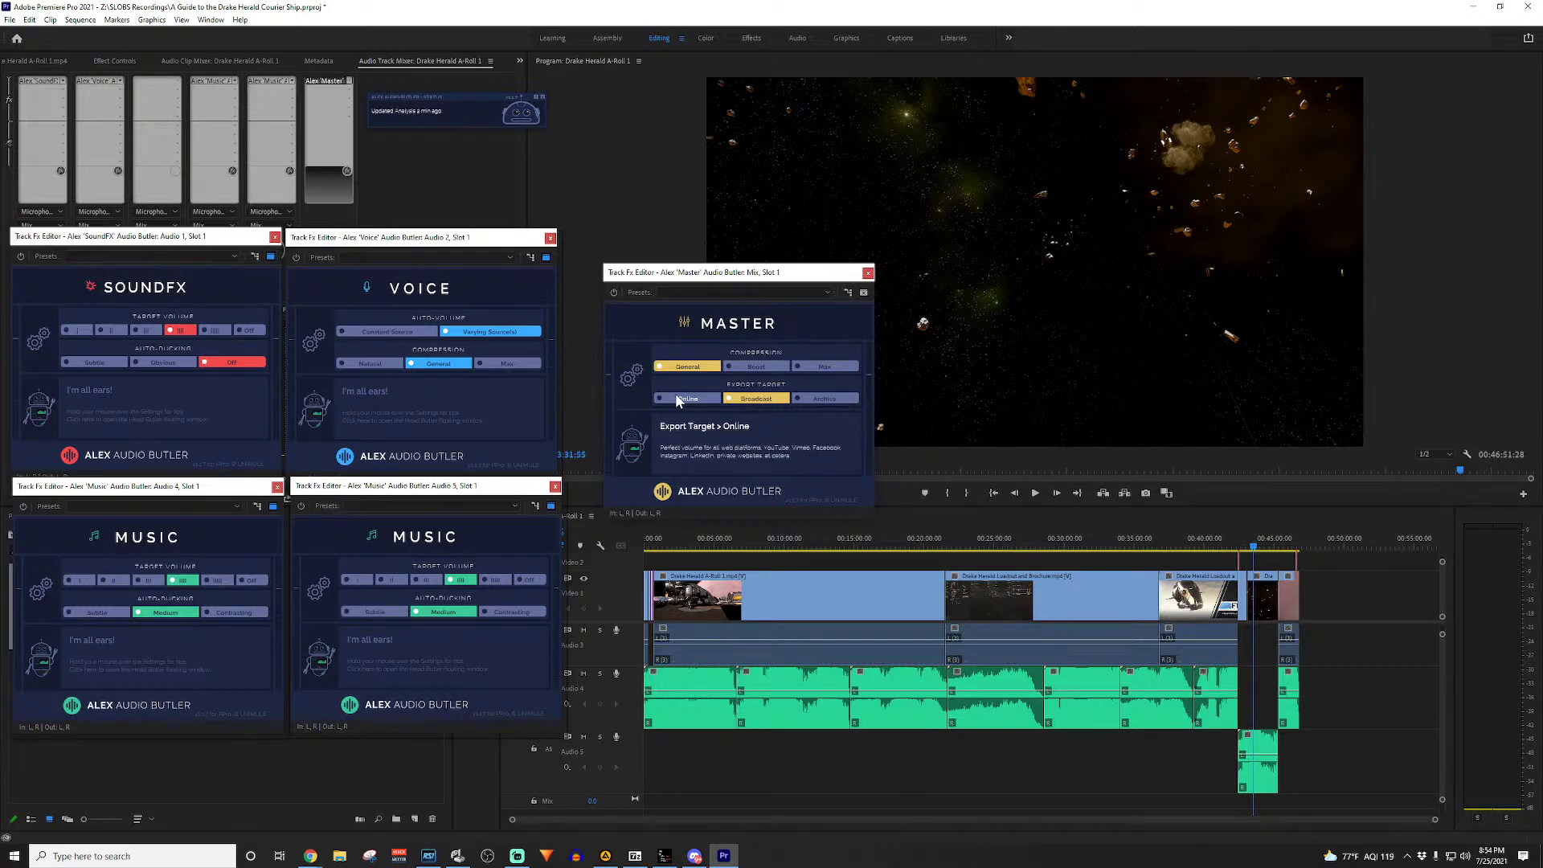
mouse_move(823, 405)
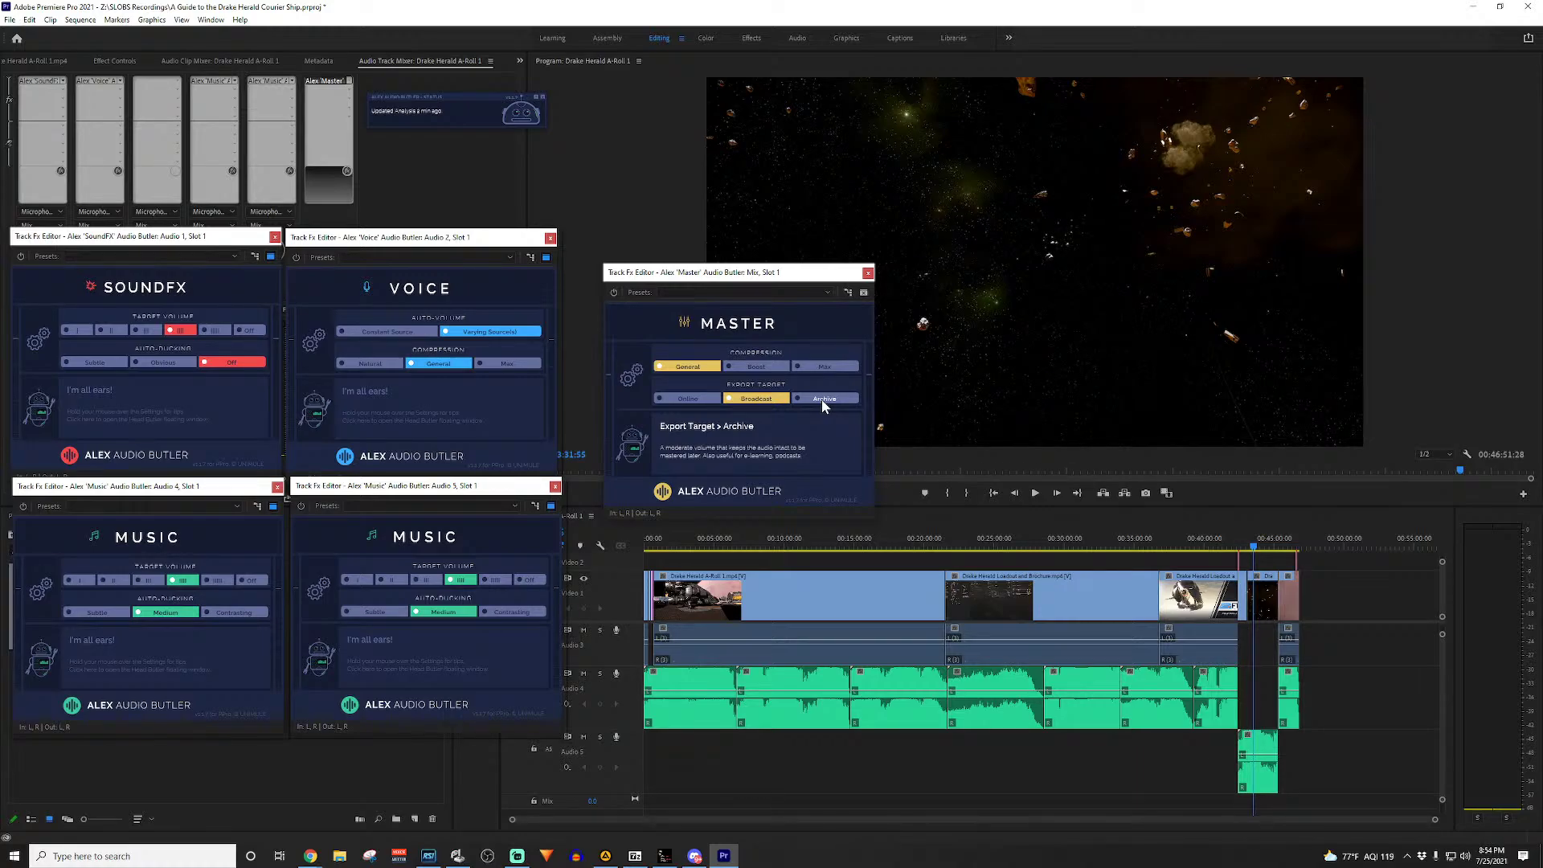
click(821, 399)
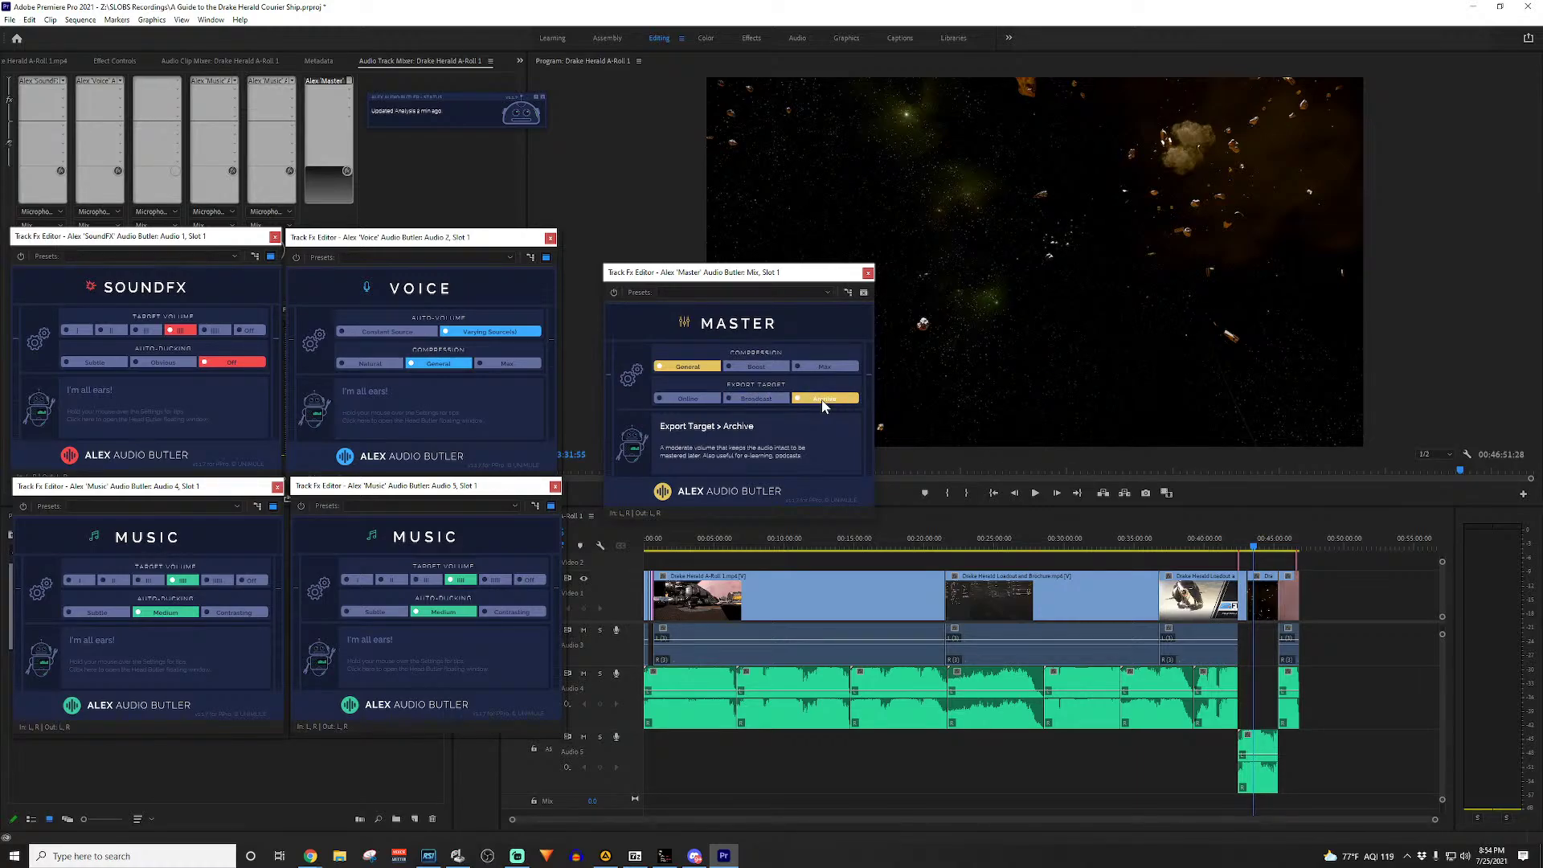
click(682, 398)
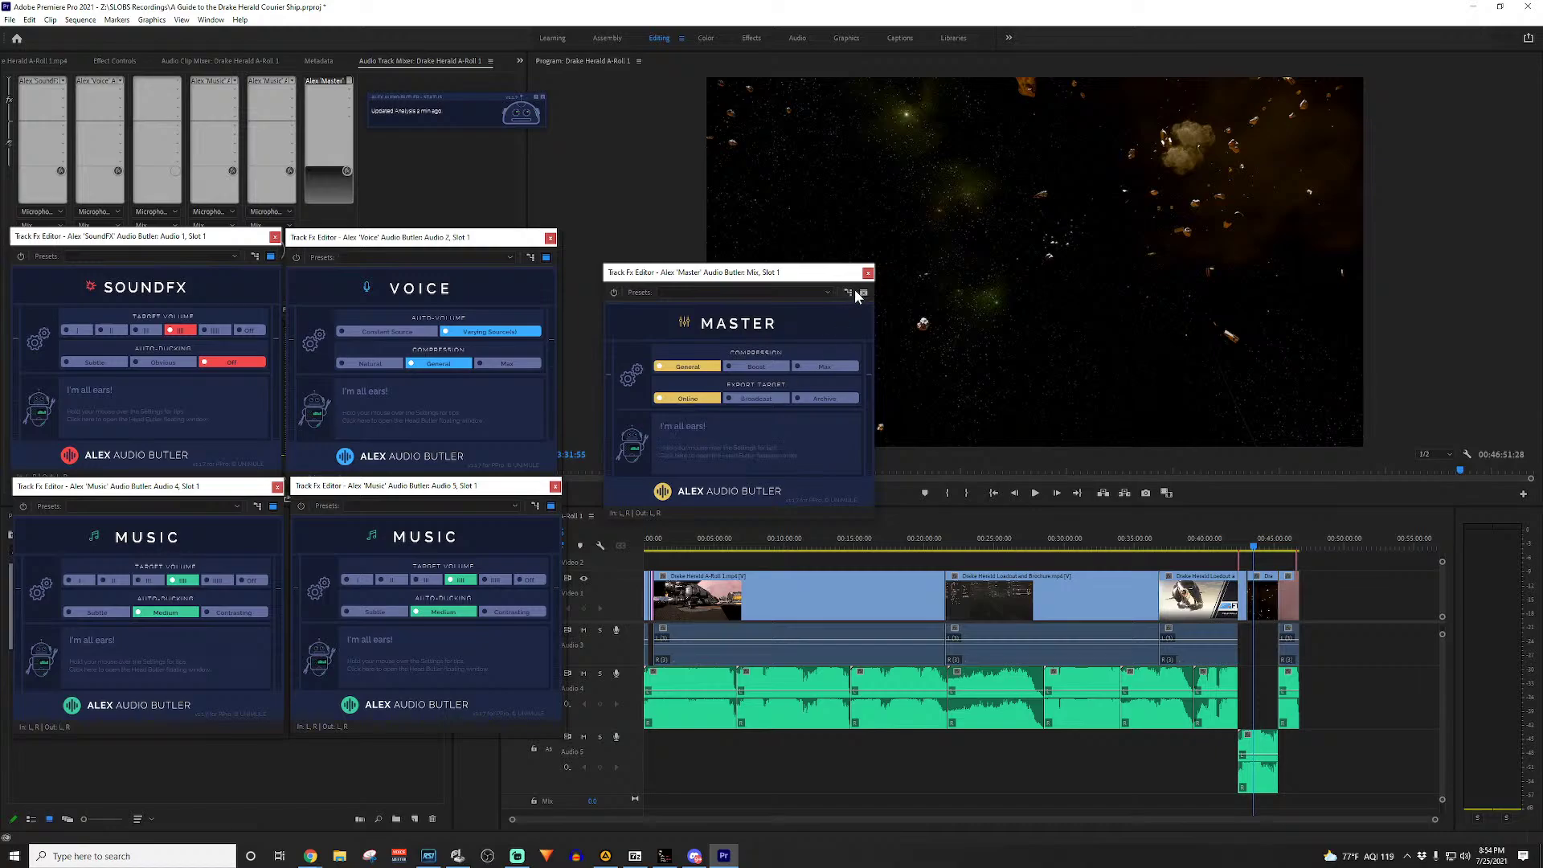
click(867, 274)
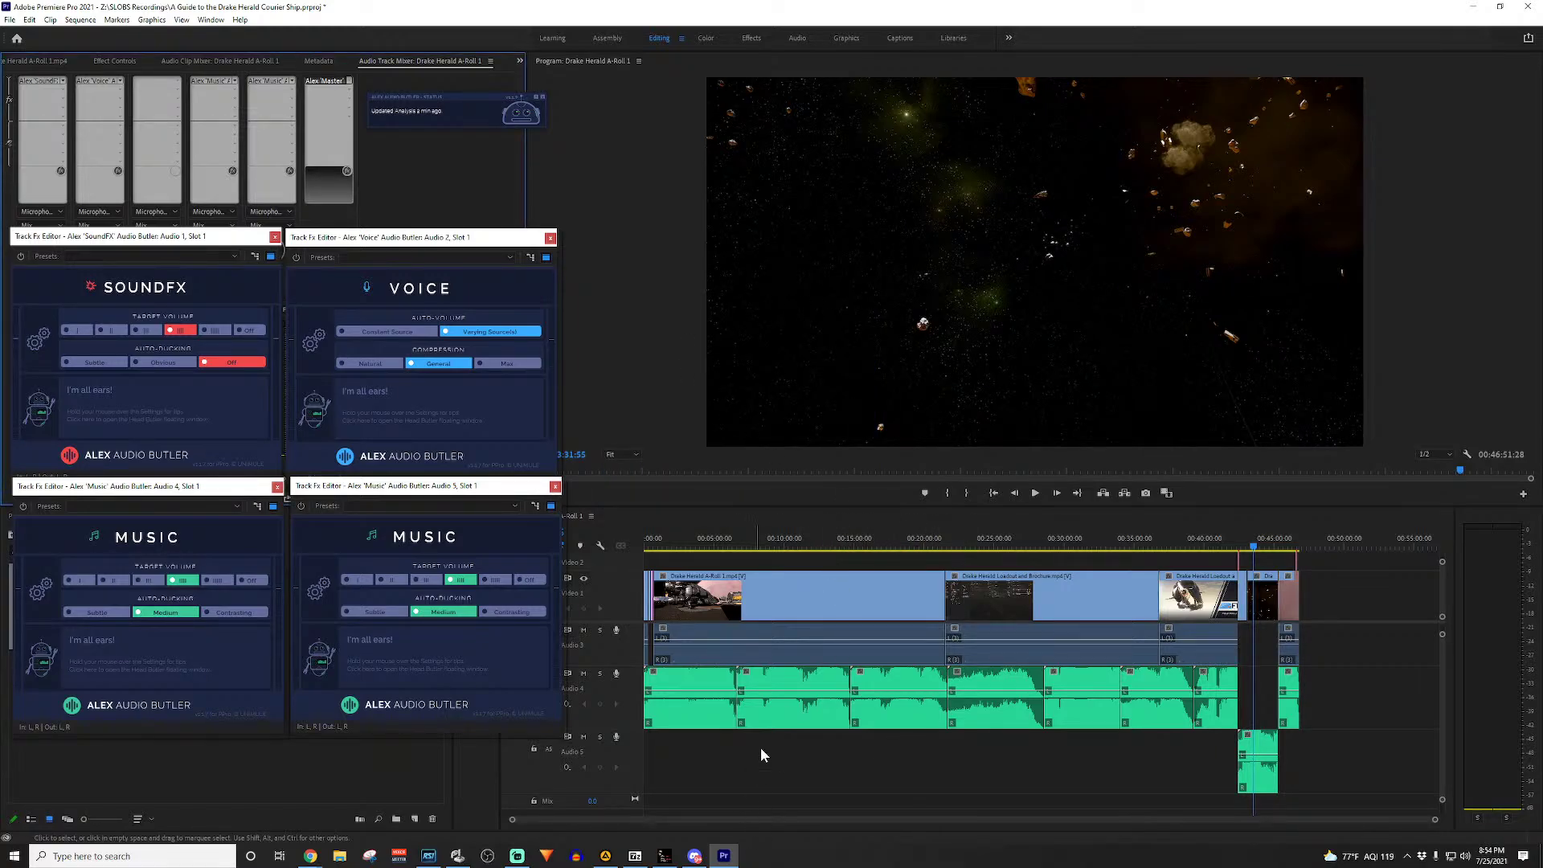
Step: Move the playhead to the start of the sequence and set auto-ducking to Subtle in the SoundFX effect on Audio 1
click(646, 542)
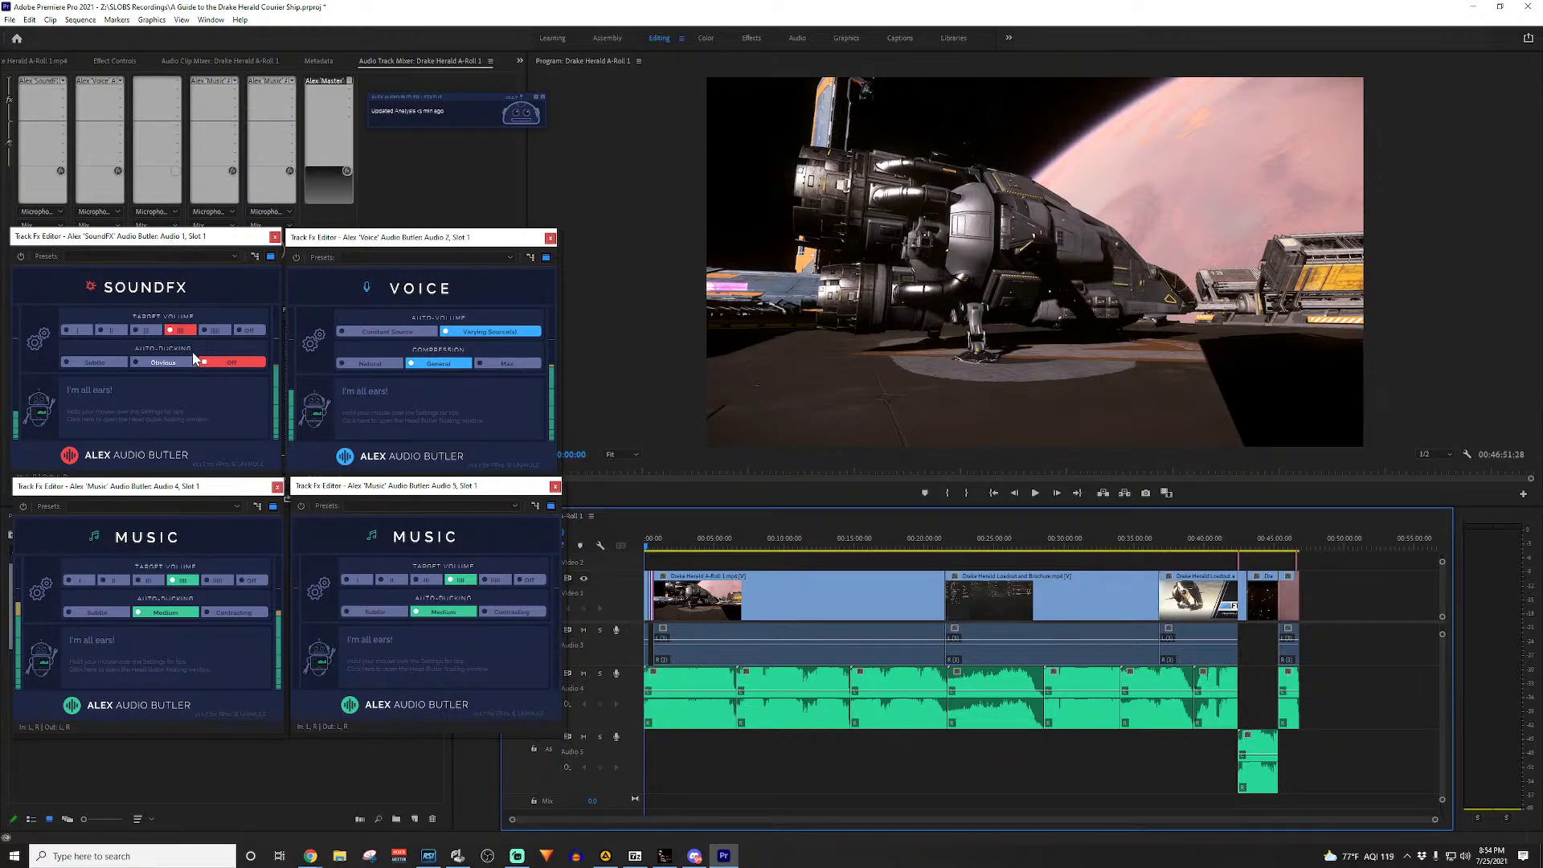
mouse_move(176, 334)
mouse_move(101, 362)
click(88, 363)
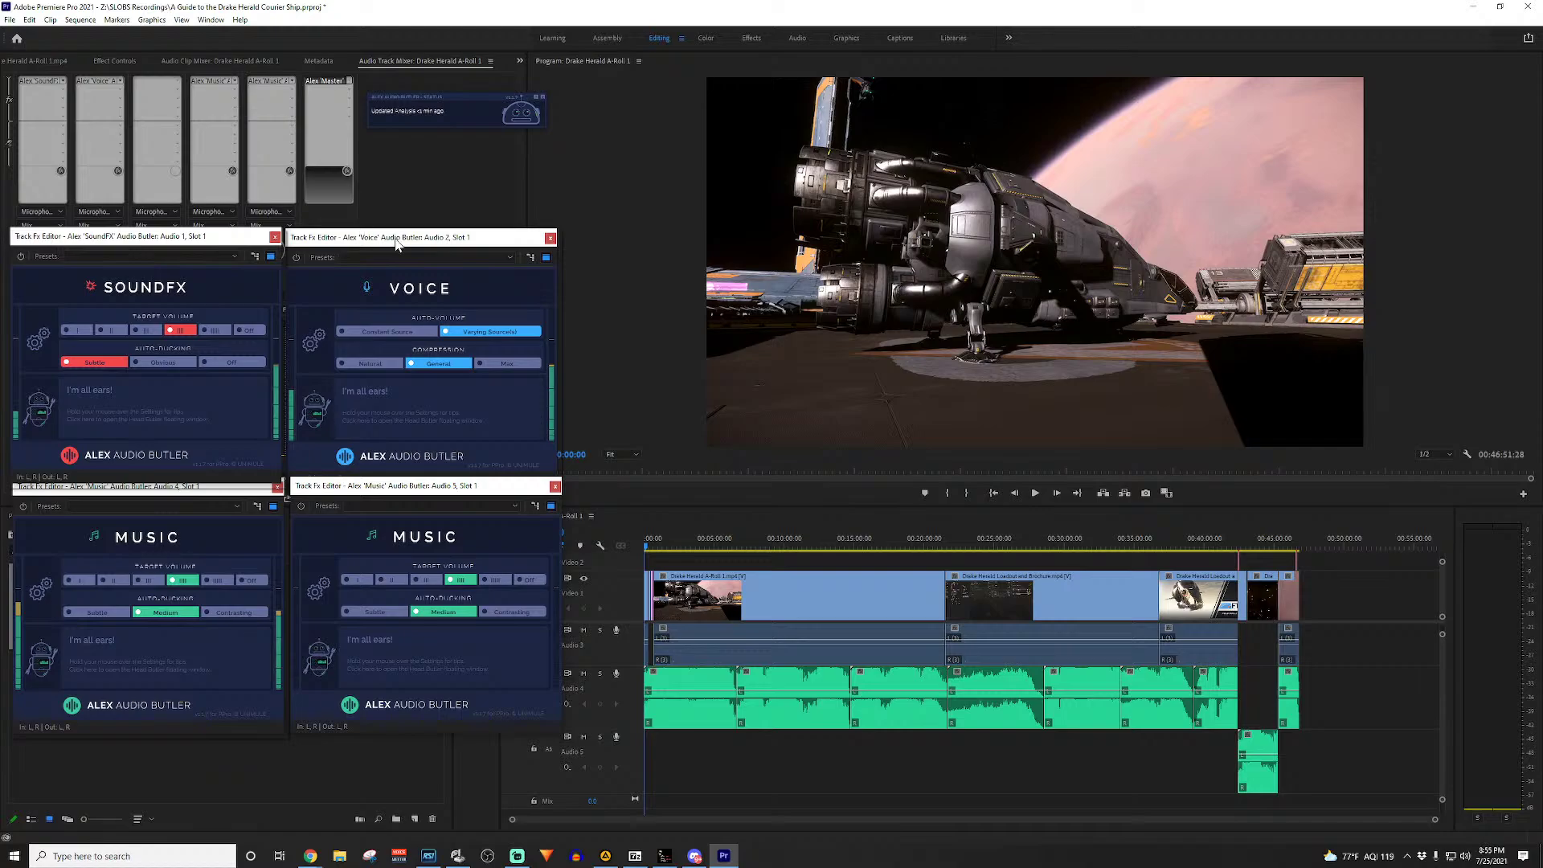
Step: Set the Voice effect on Audio 2 to Constant Source auto-volume and Natural compression
mouse_move(396, 337)
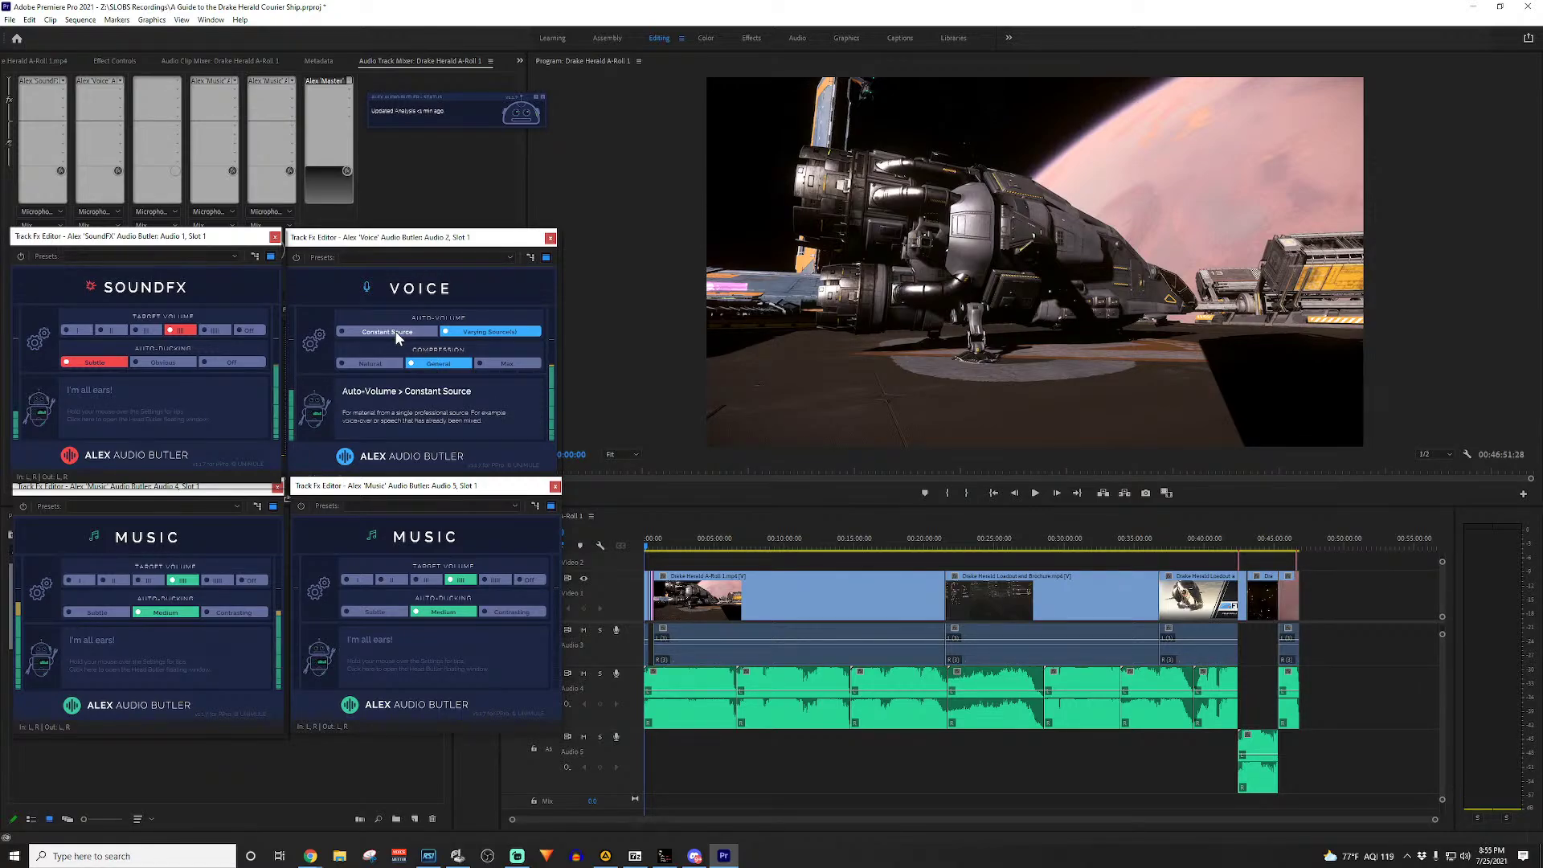
click(390, 332)
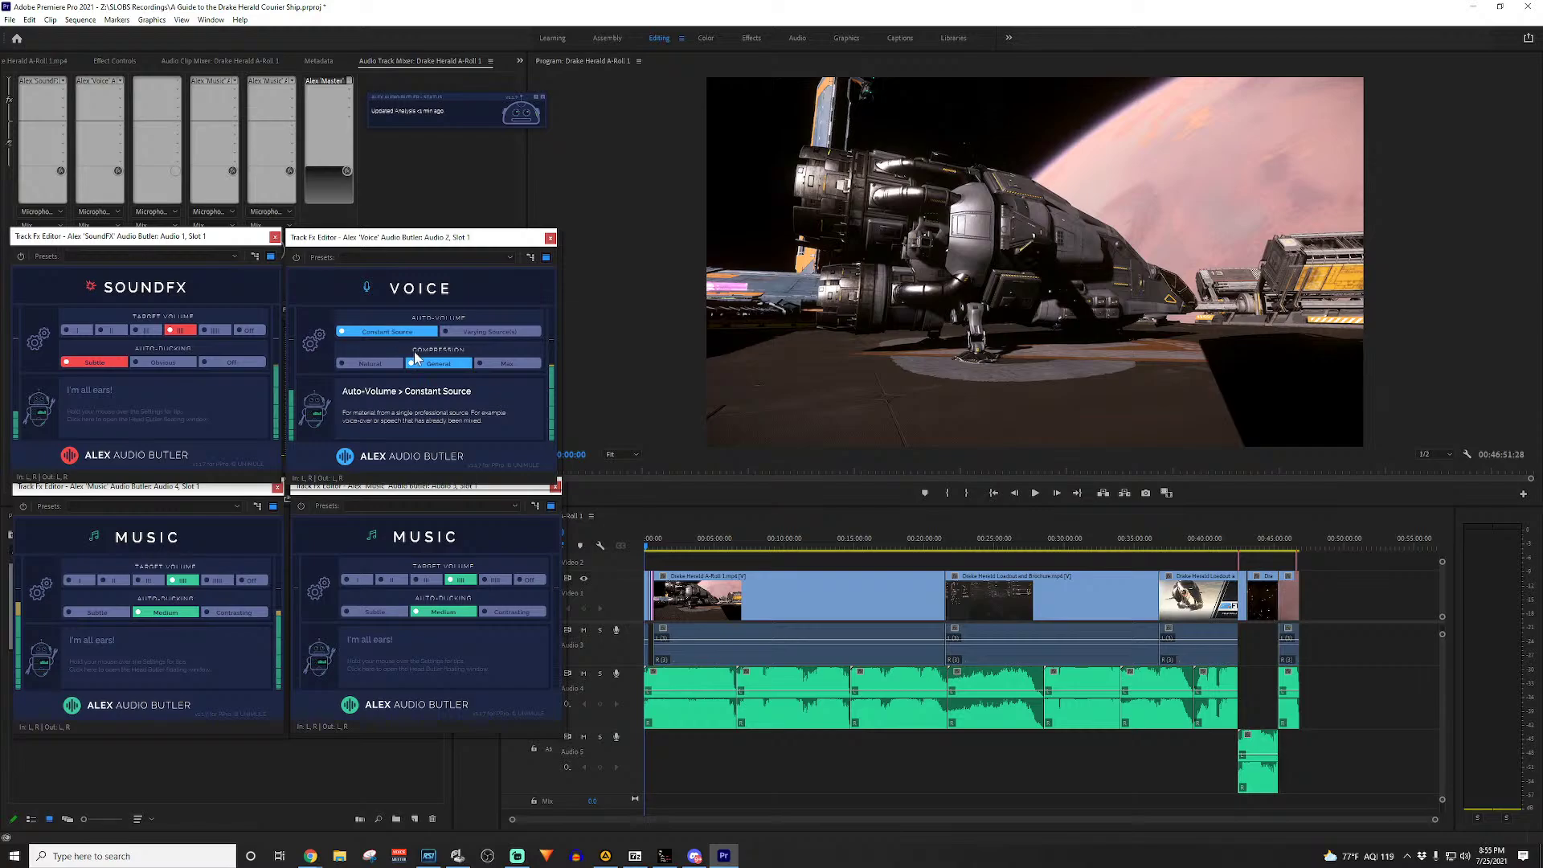
mouse_move(367, 365)
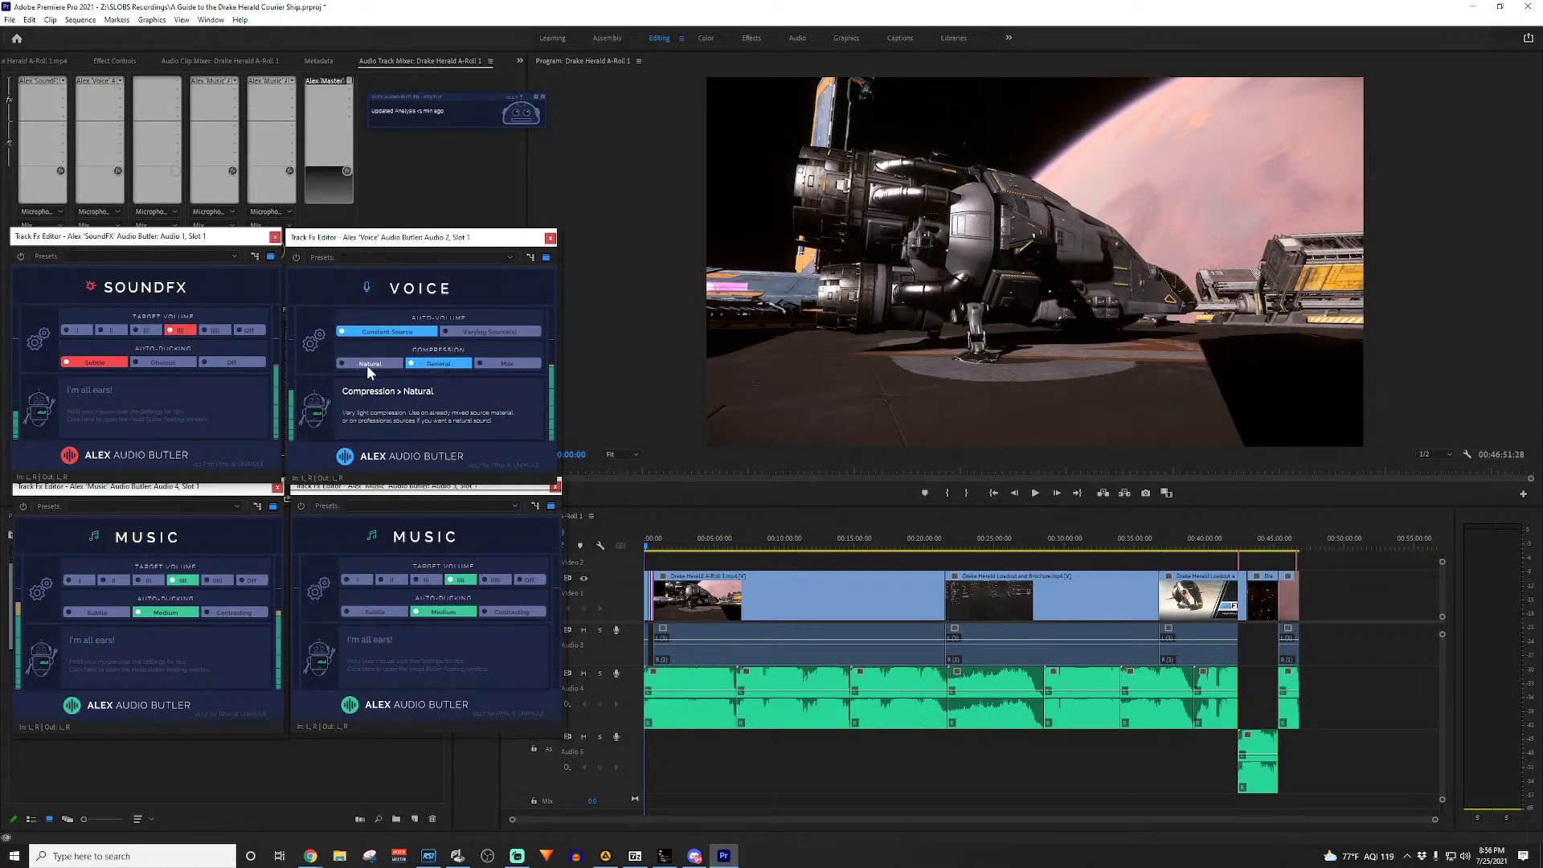
mouse_move(441, 365)
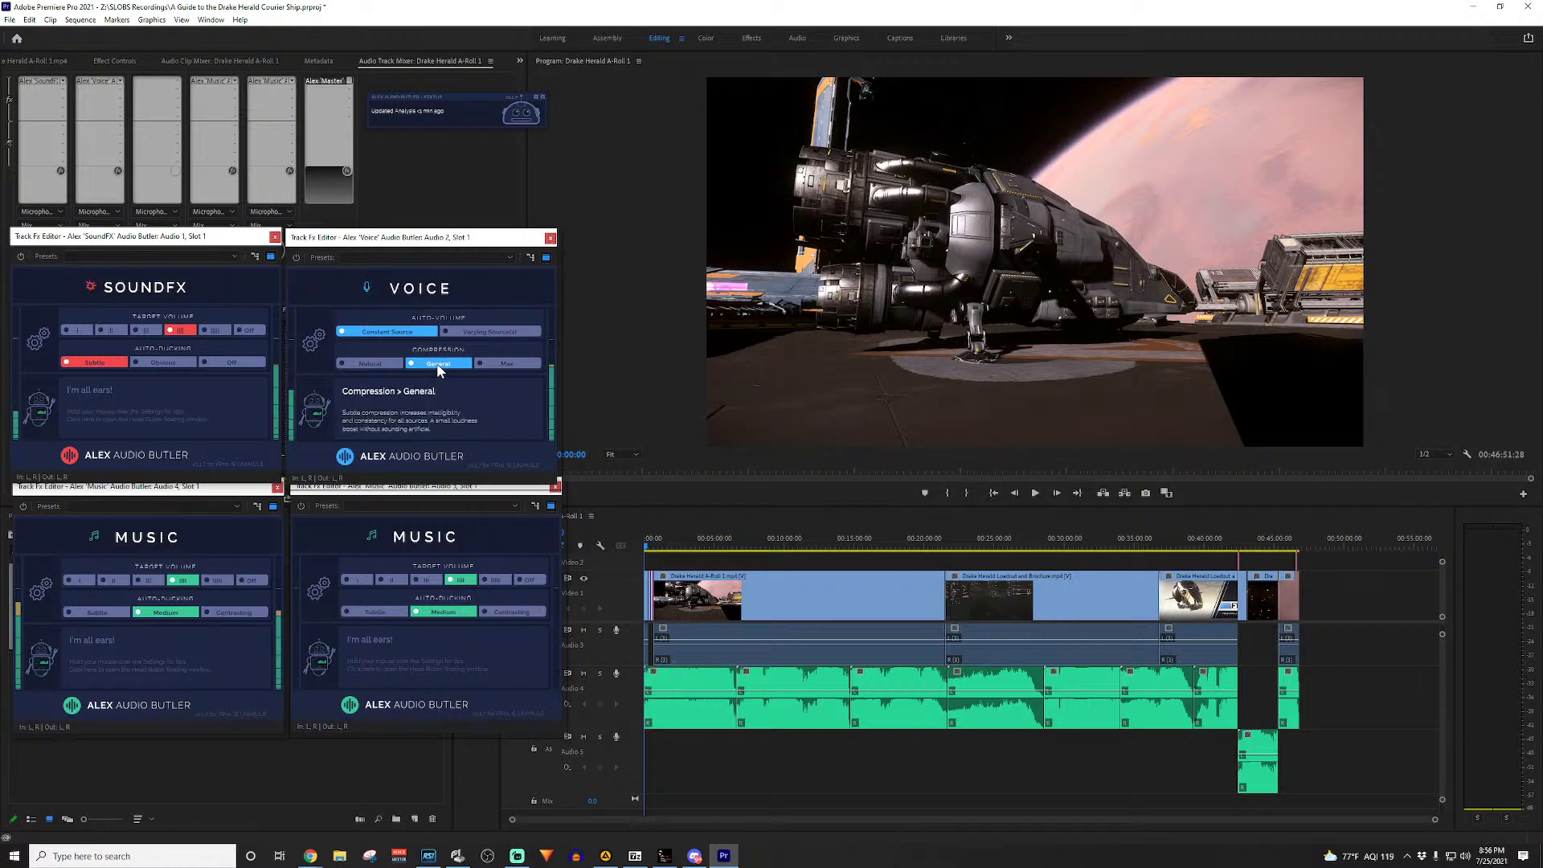
mouse_move(509, 363)
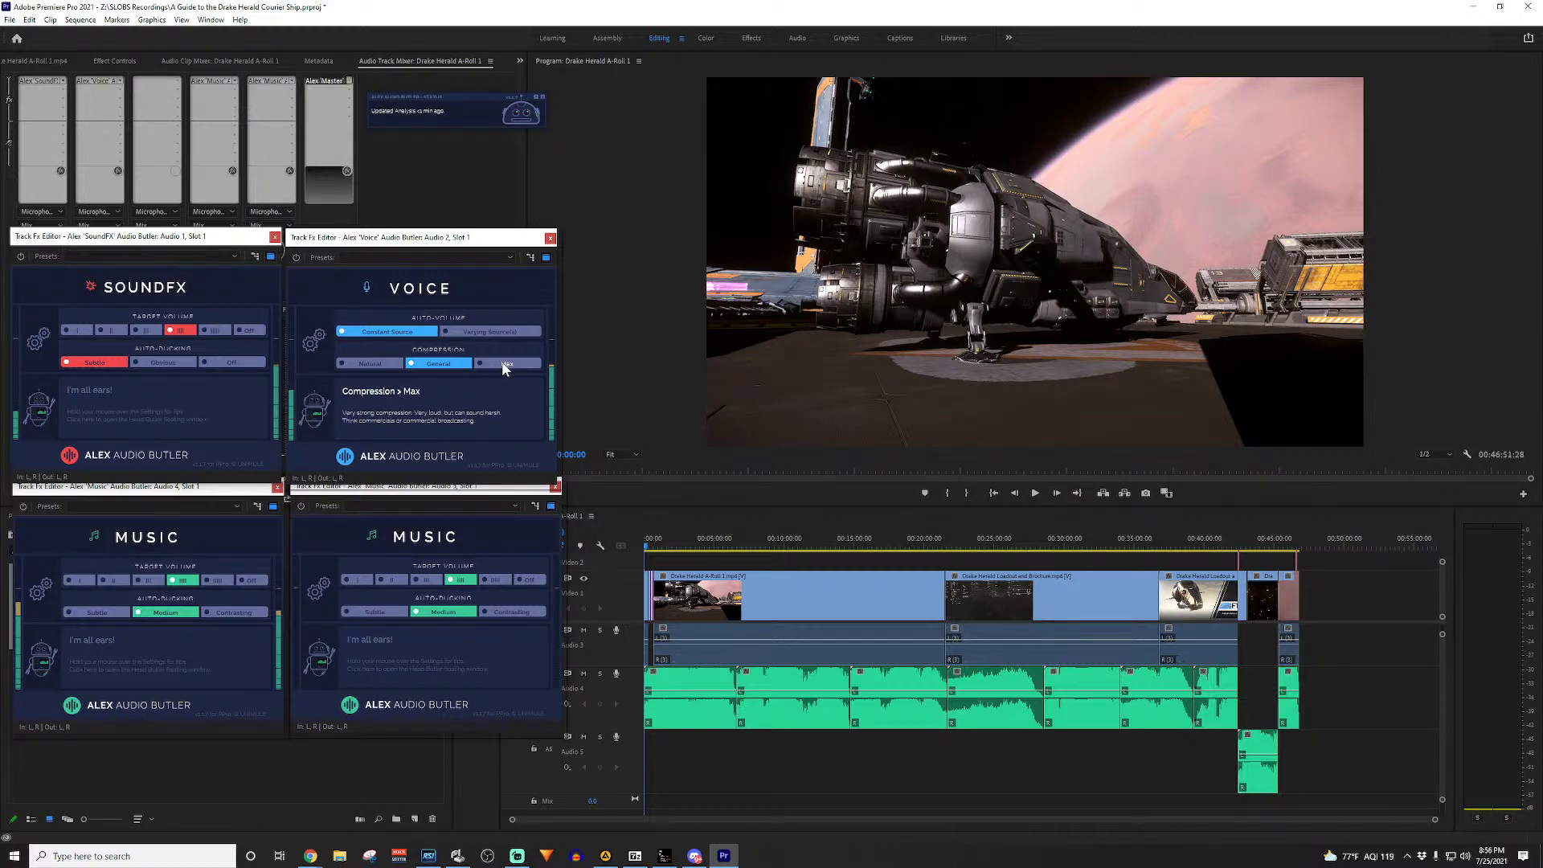
click(358, 362)
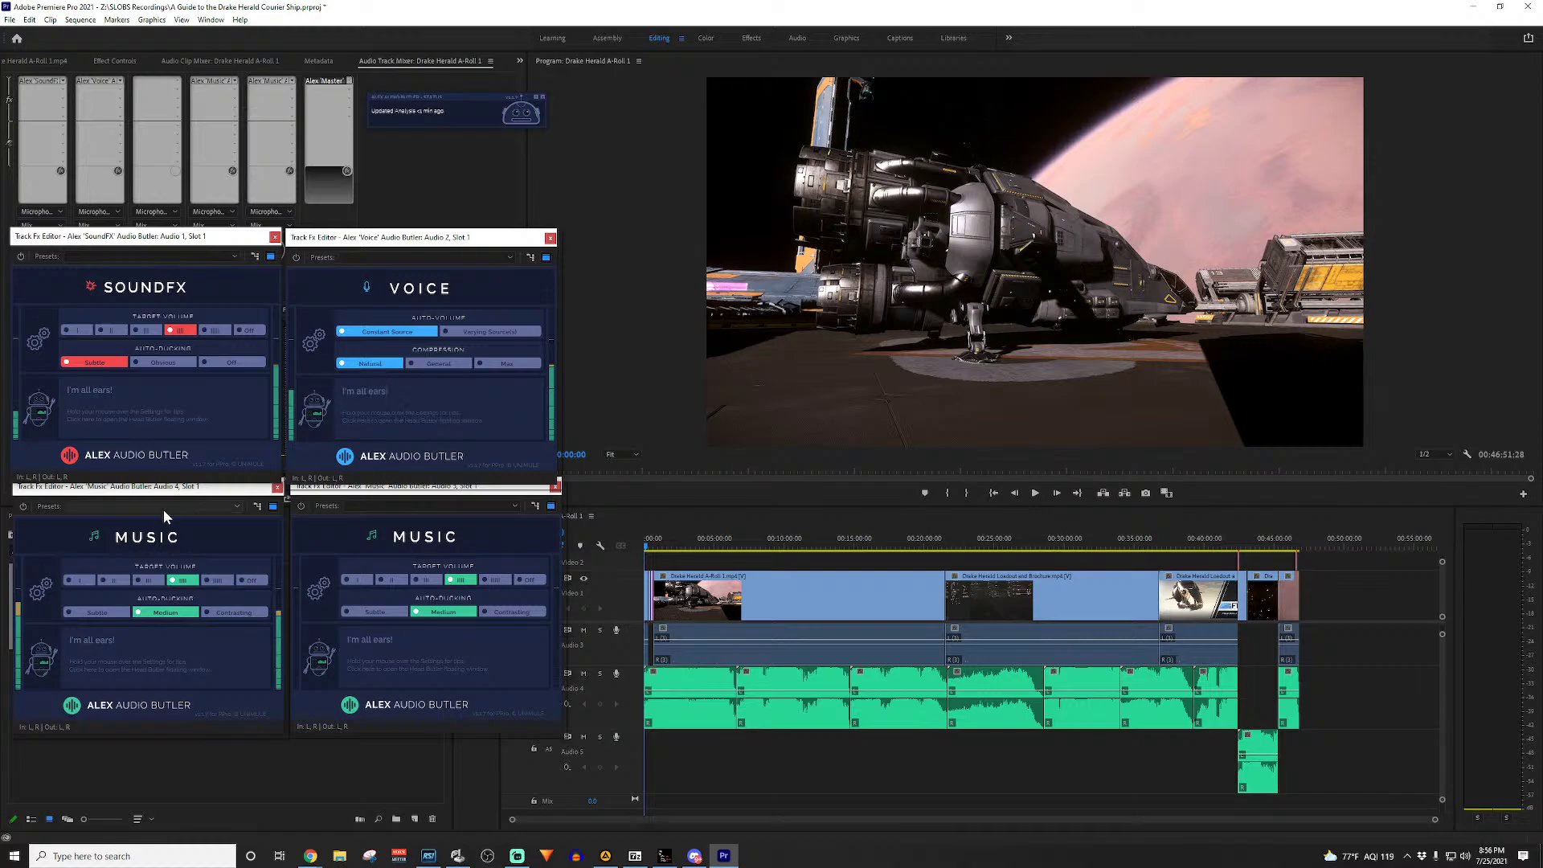
Step: Set the target volume of the Music effect on Audio 4 to the lowest level, I
click(137, 503)
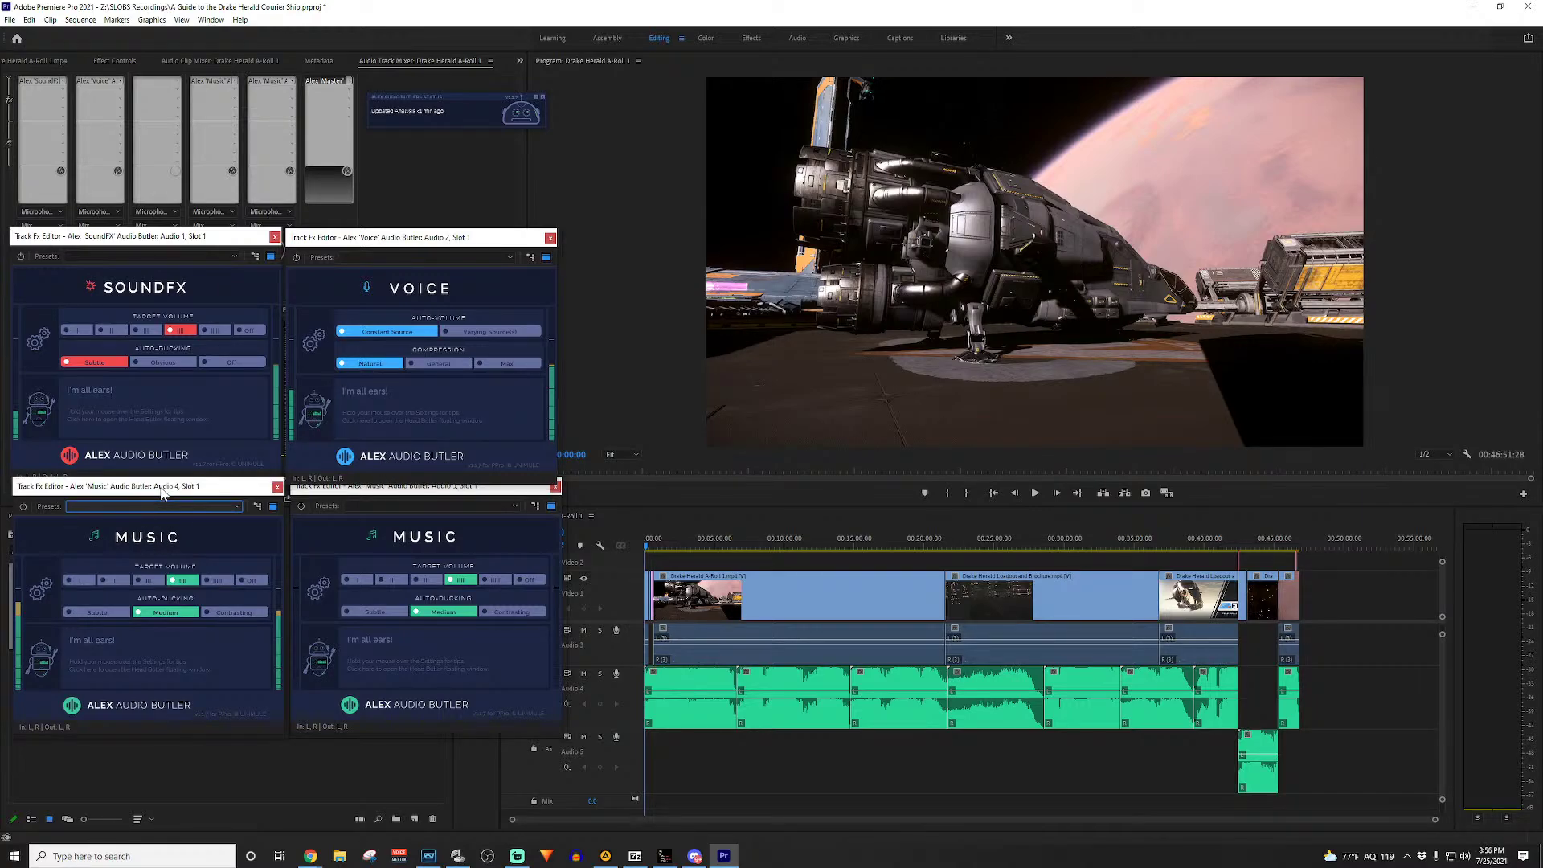
drag(164, 488, 170, 490)
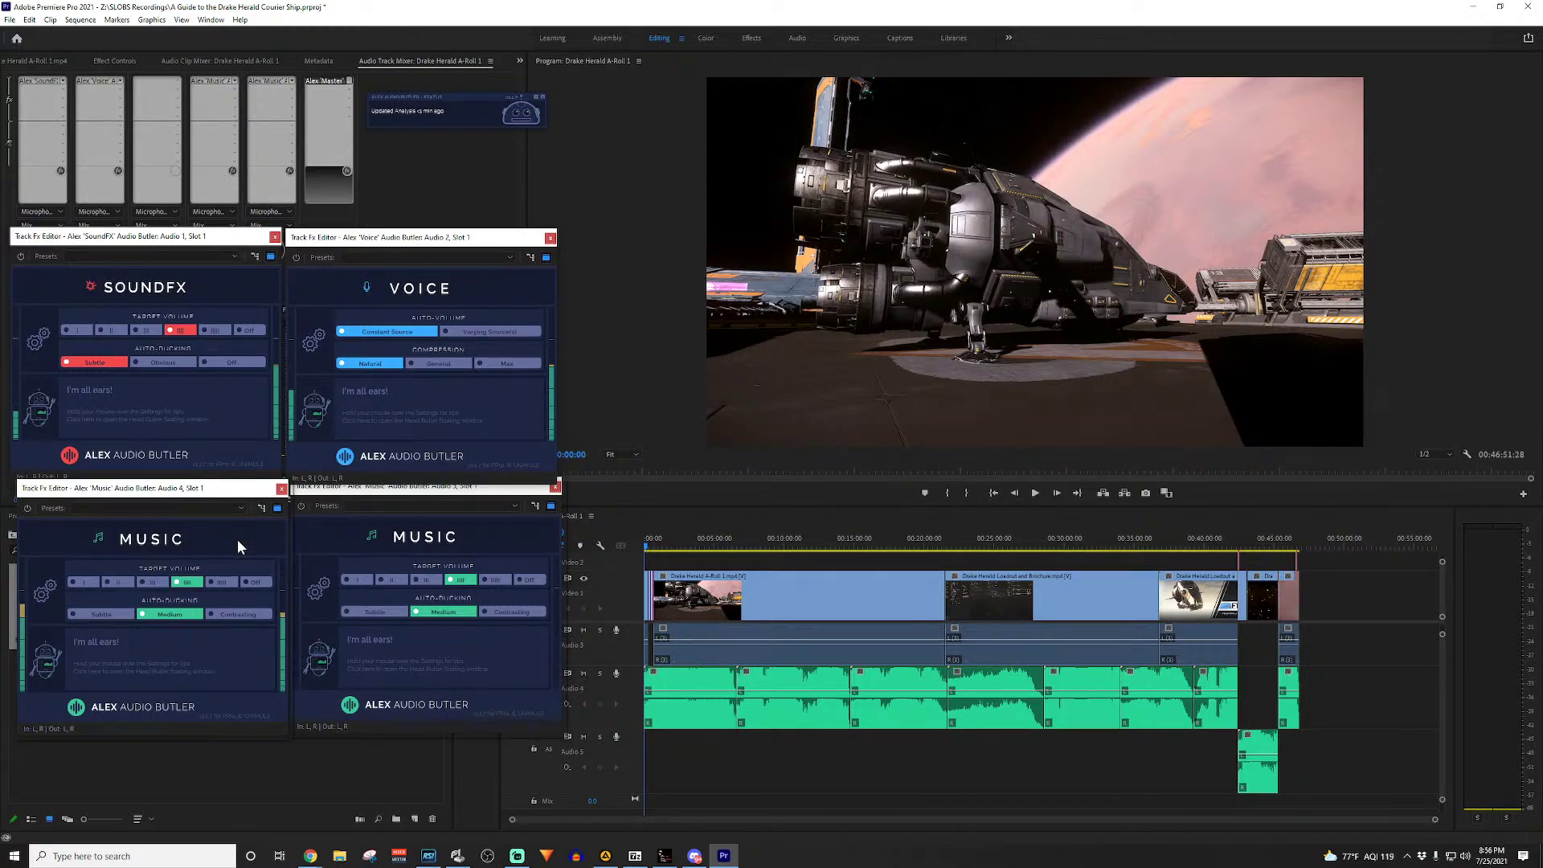
click(83, 581)
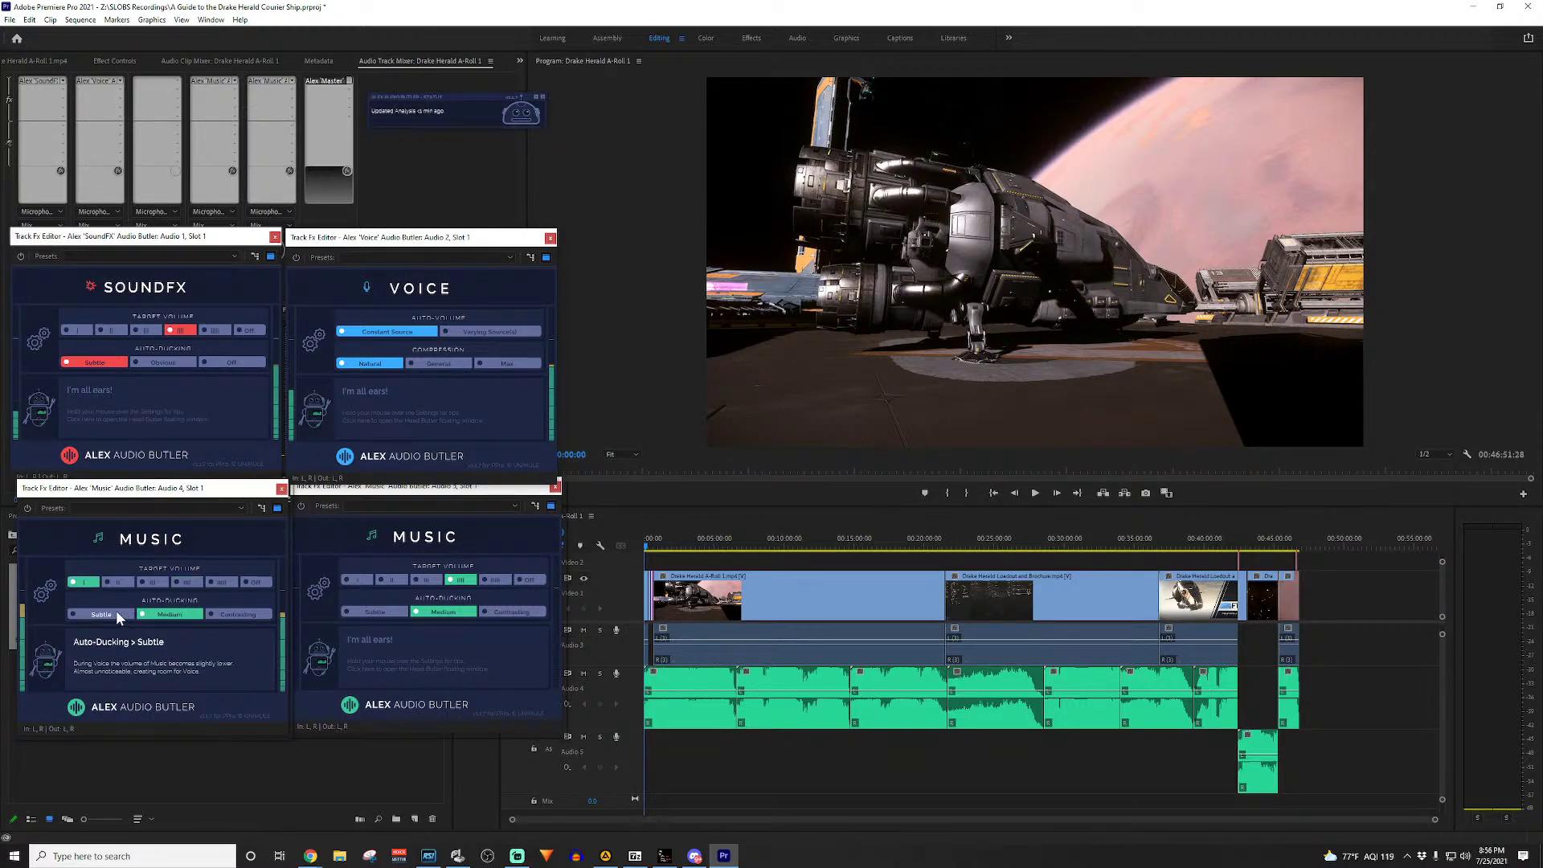
Step: Try Subtle auto-ducking in the Music effect on Audio 4, return it to Medium, and set Audio 5's Music effect to Subtle
click(114, 612)
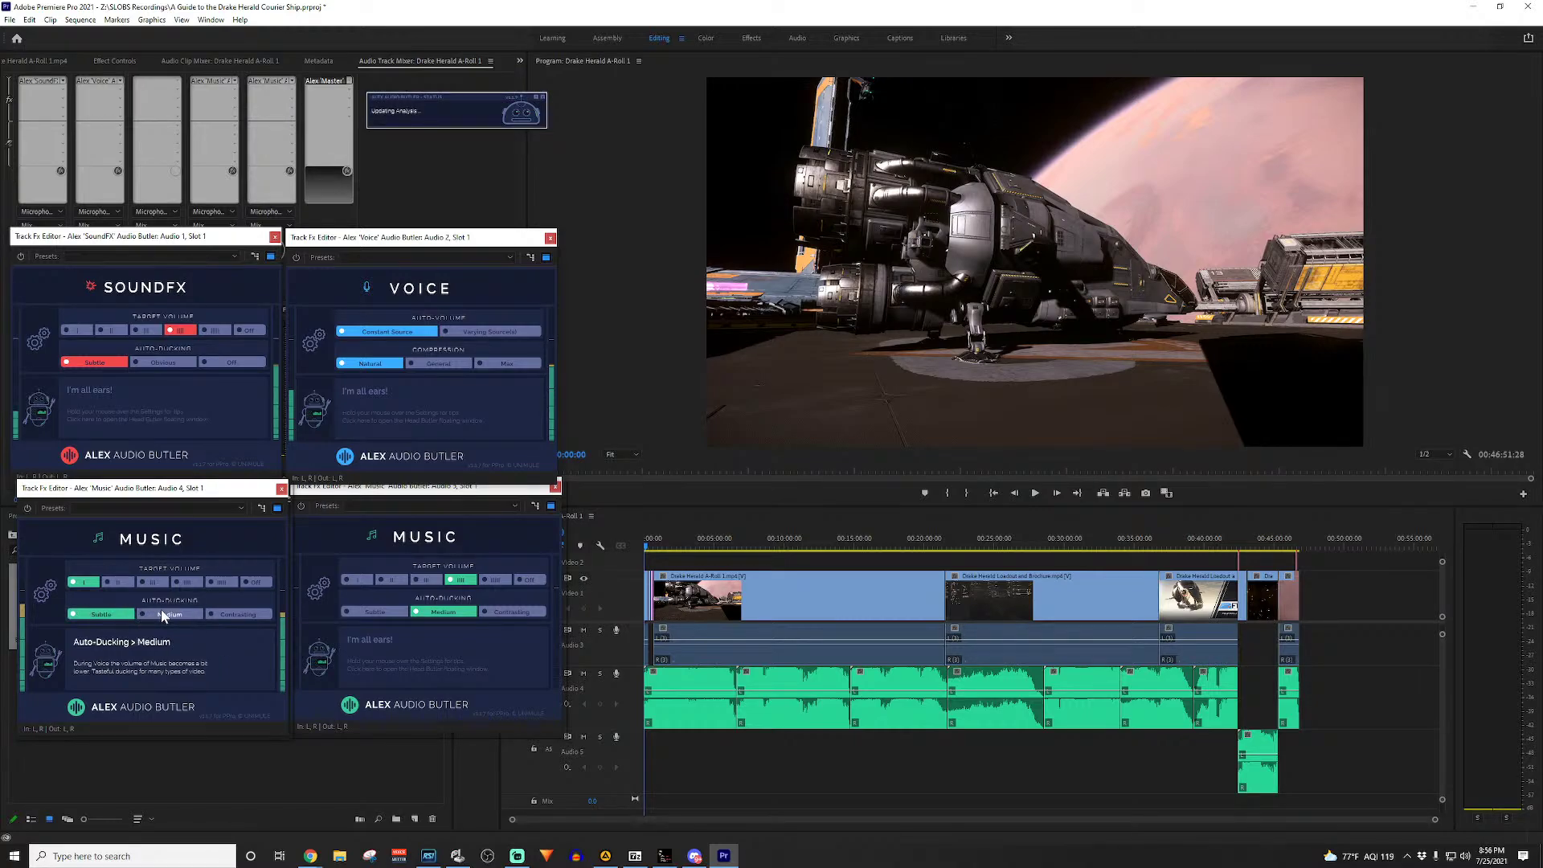
click(164, 615)
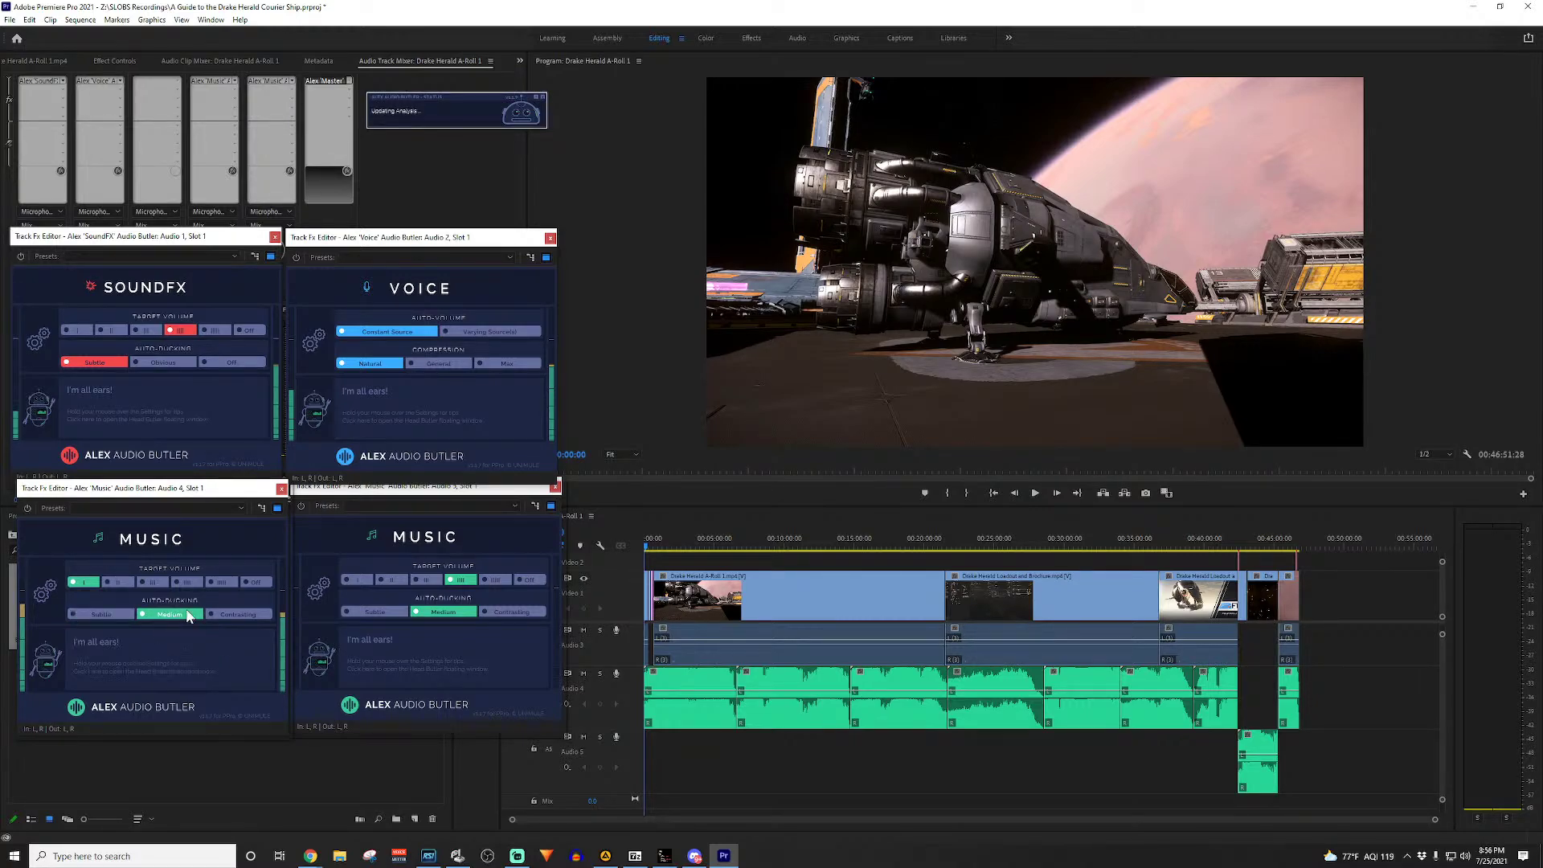
click(349, 500)
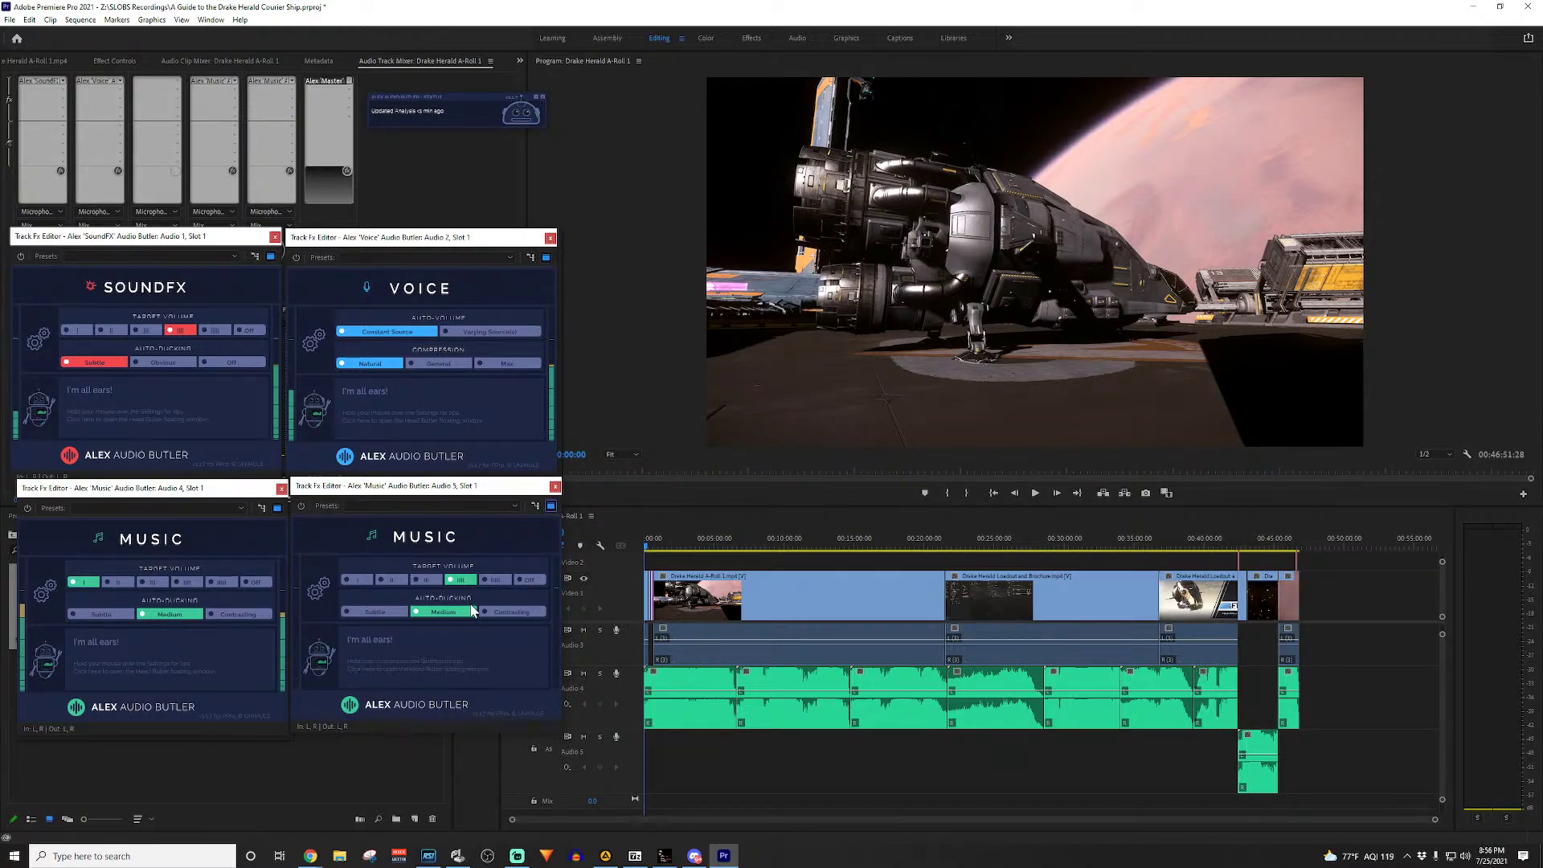
click(383, 610)
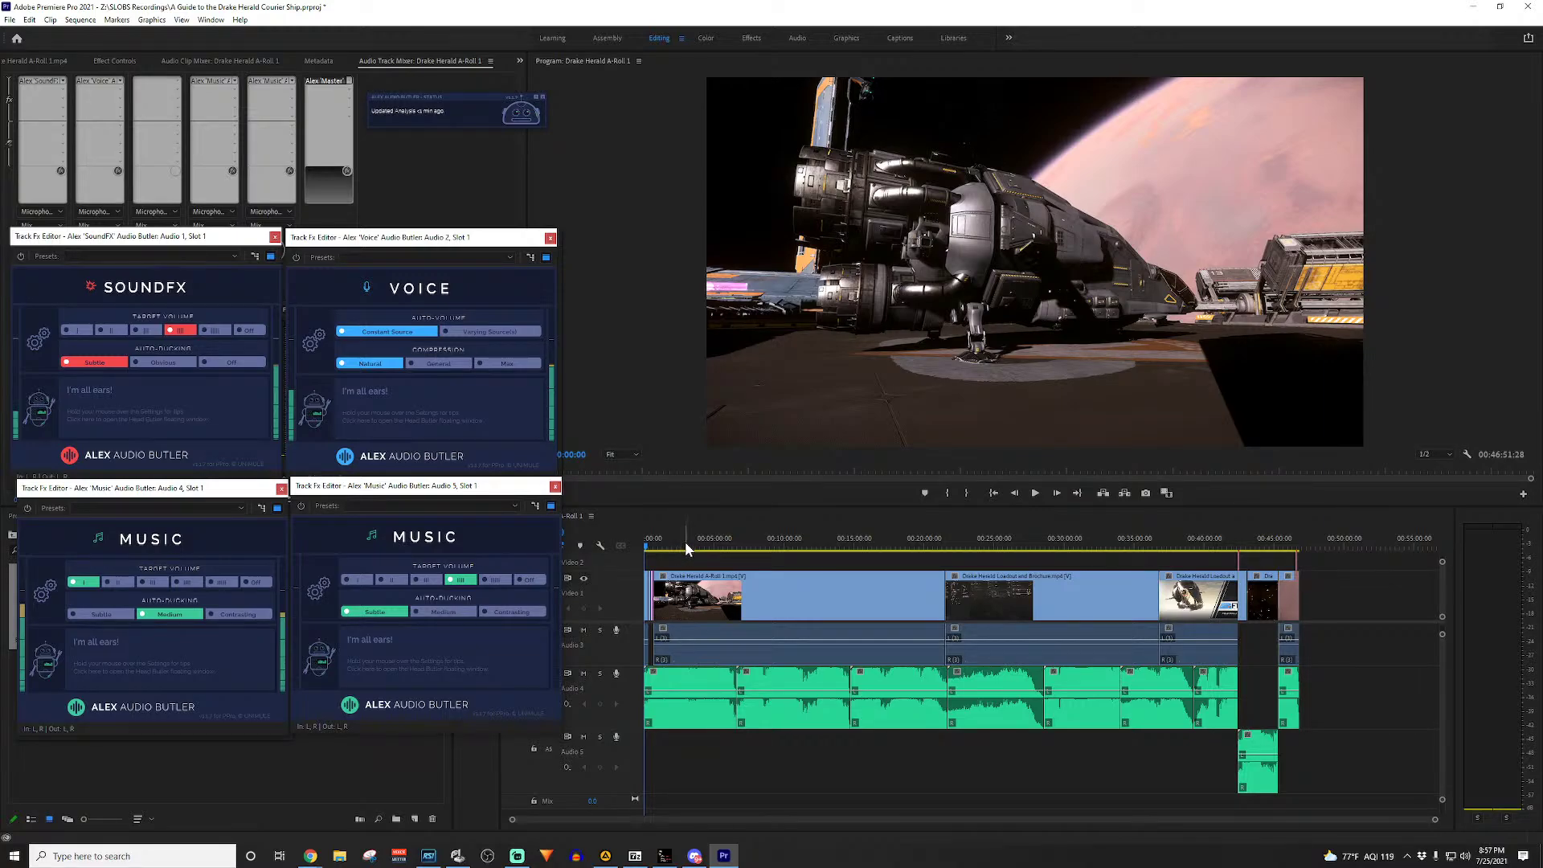
Step: Play the opening of the sequence twice from the start to judge the track balance, and return the playhead to the start
click(606, 546)
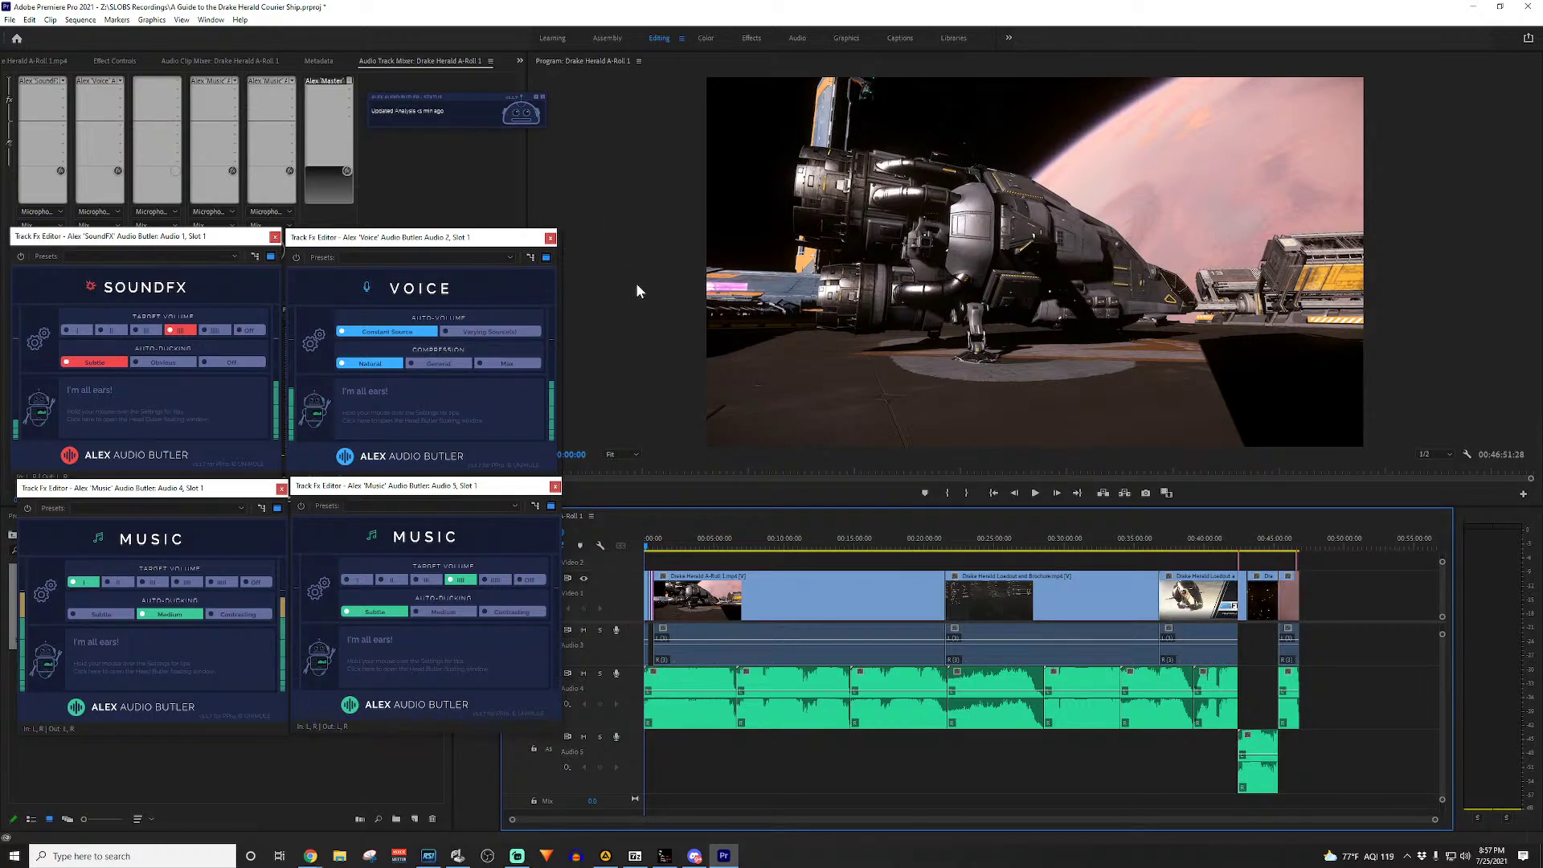
key(space)
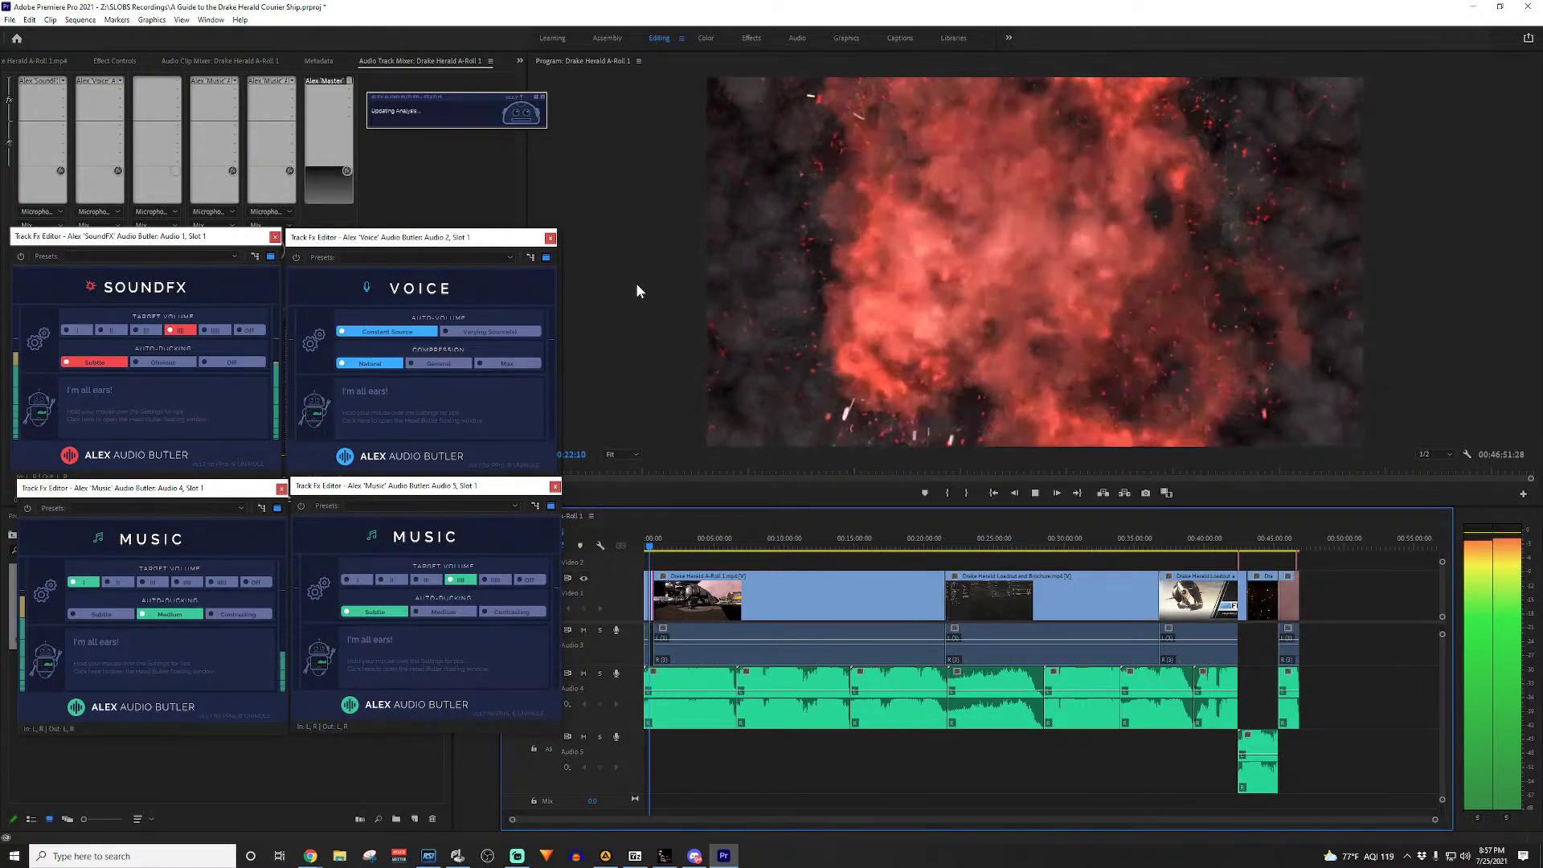
key(space)
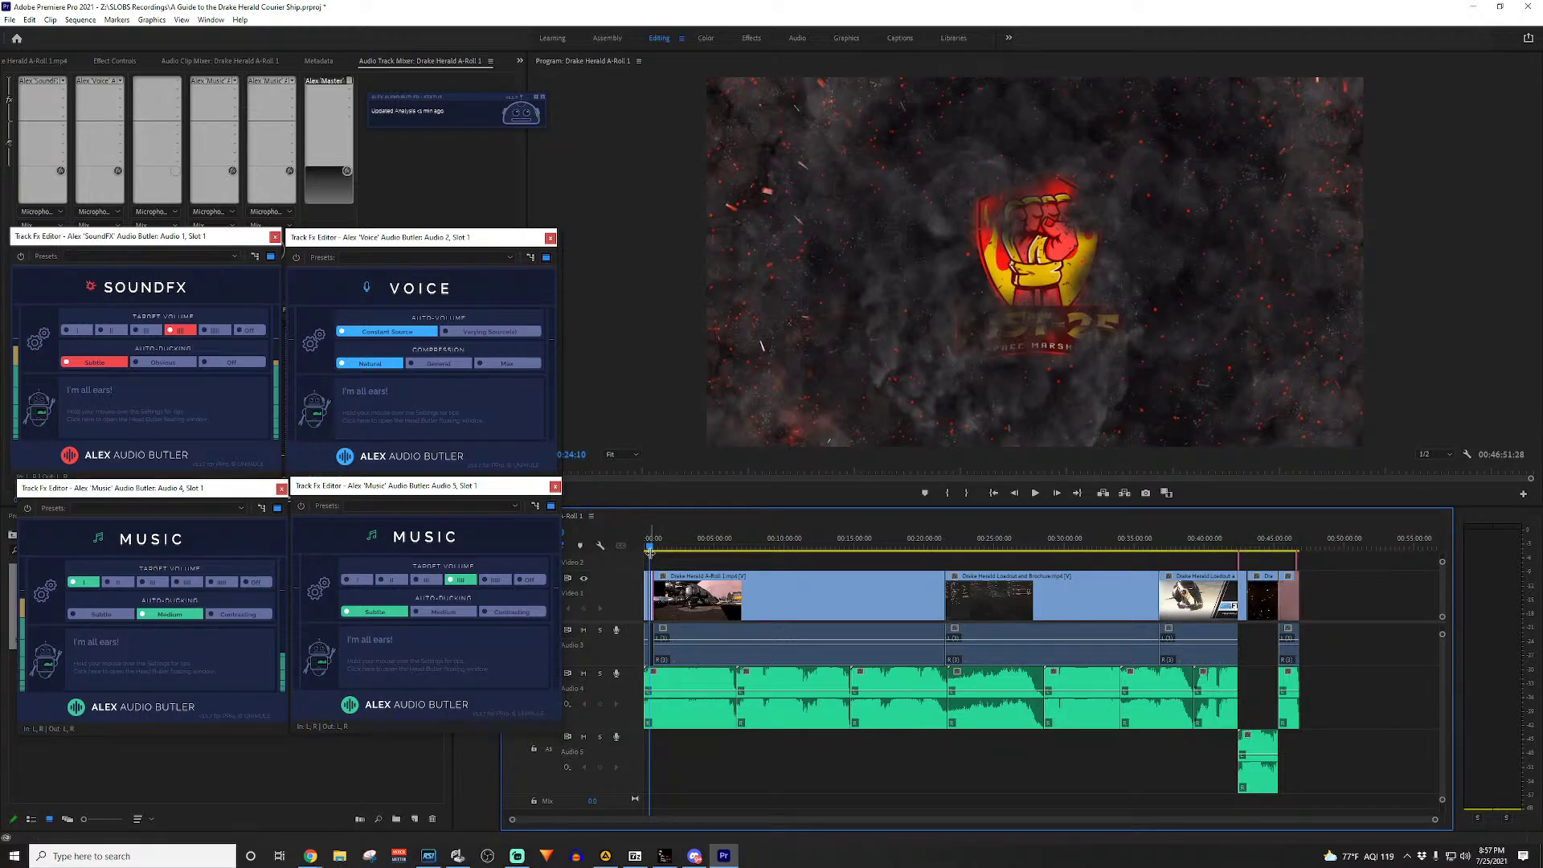
drag(650, 551, 619, 541)
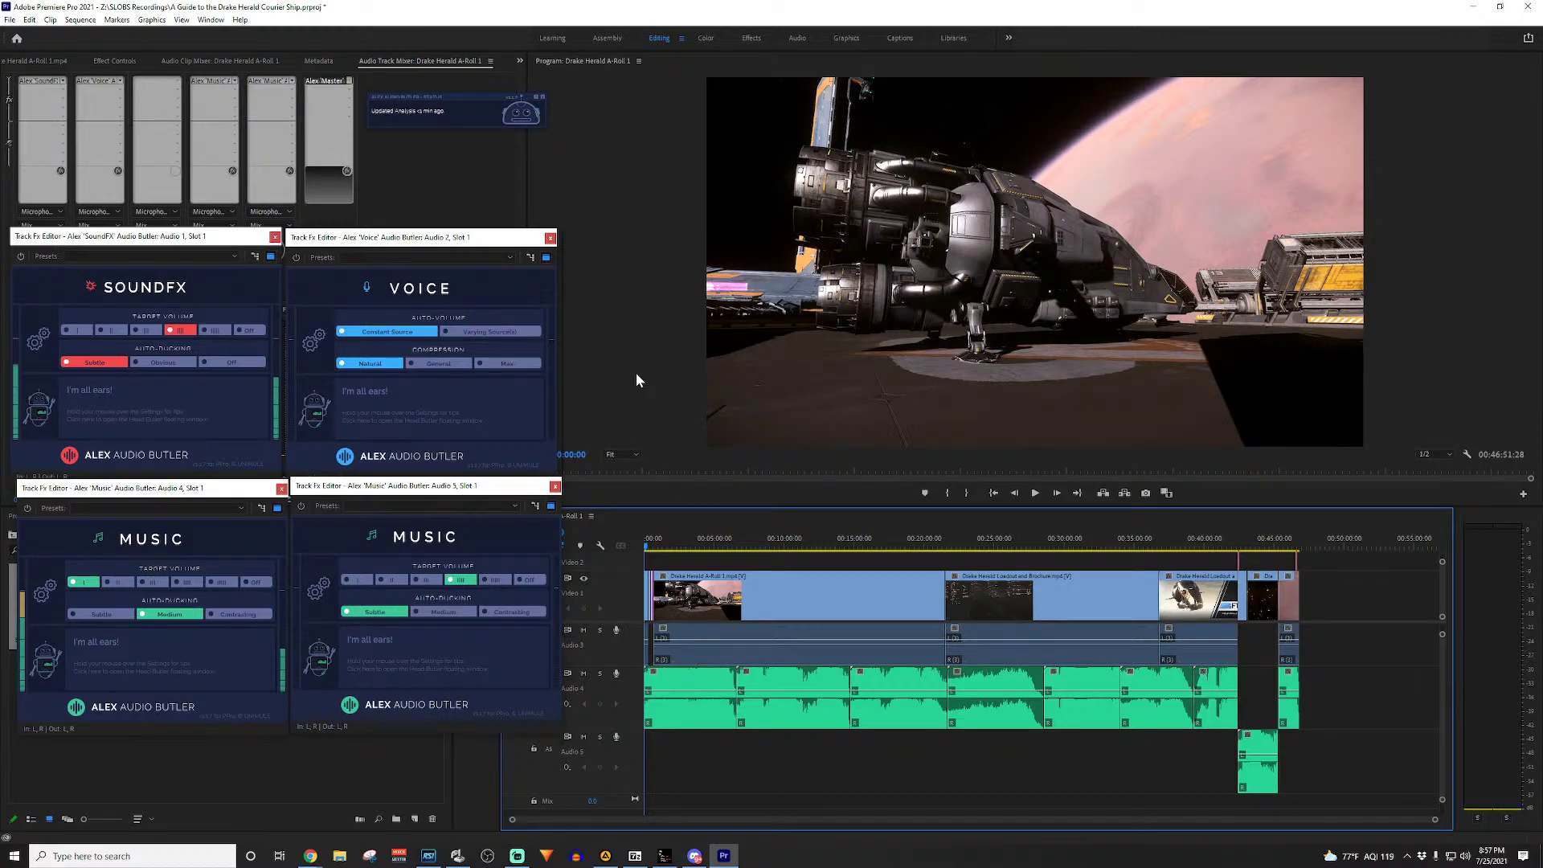
key(space)
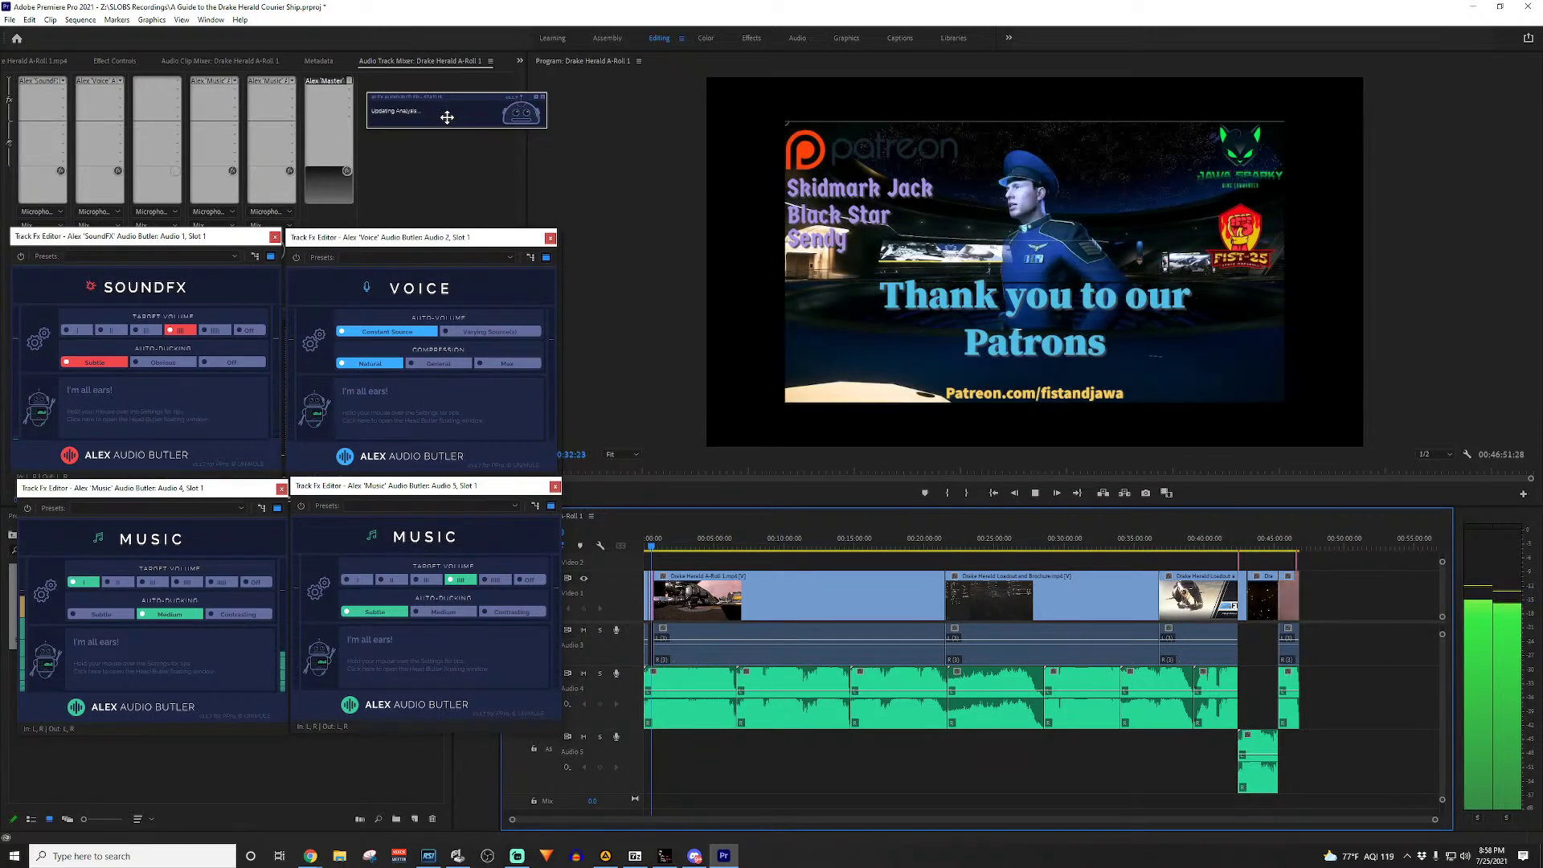
key(space)
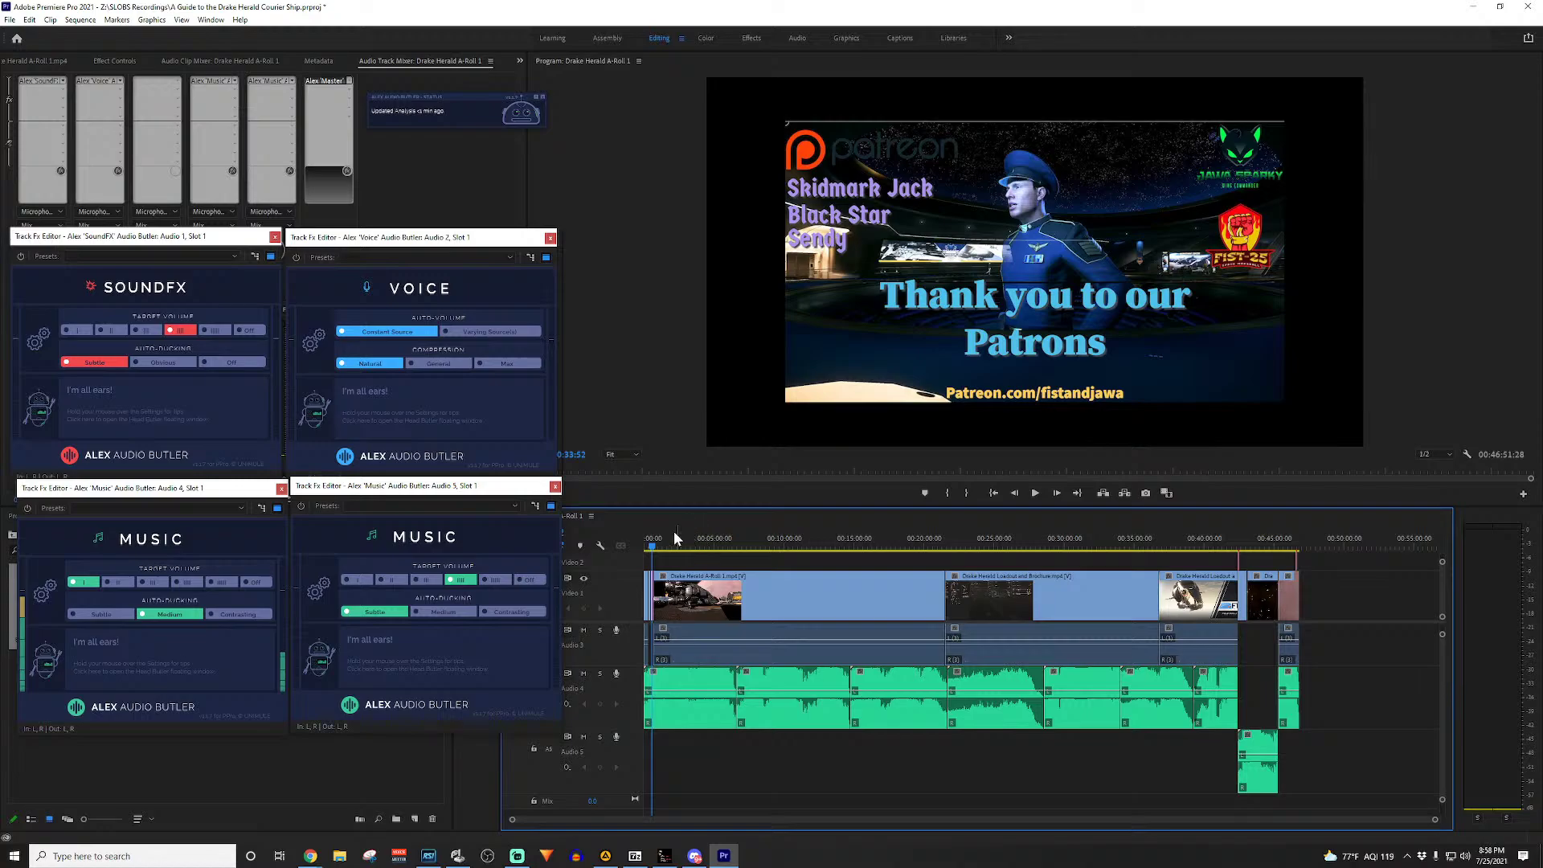
drag(654, 553, 605, 546)
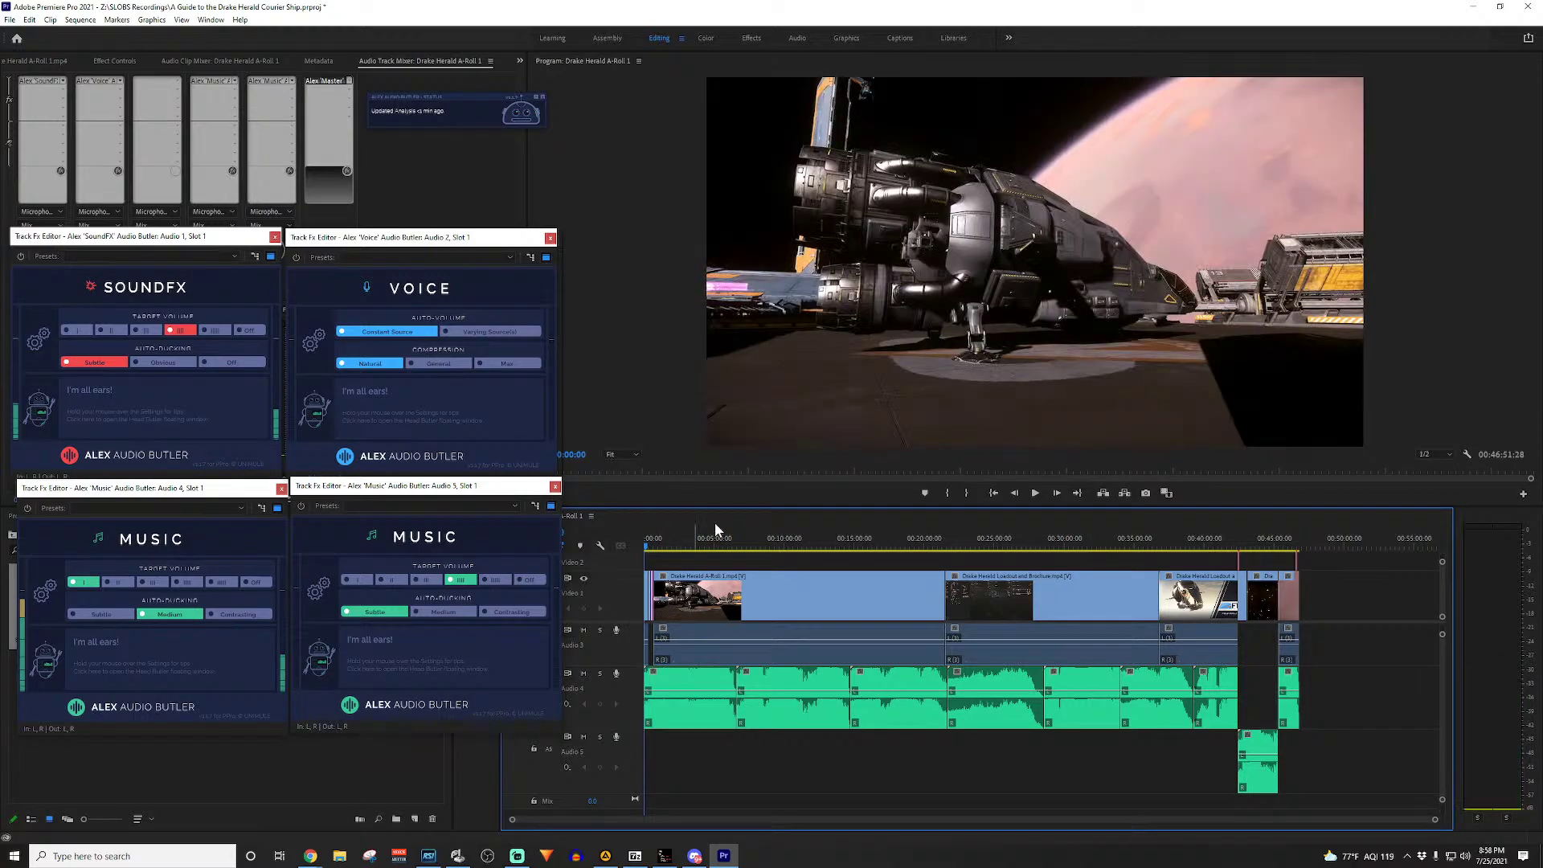
Step: Move the SoundFX and Voice effect editors over the program monitor to uncover the track mixer's faders
drag(213, 245, 758, 211)
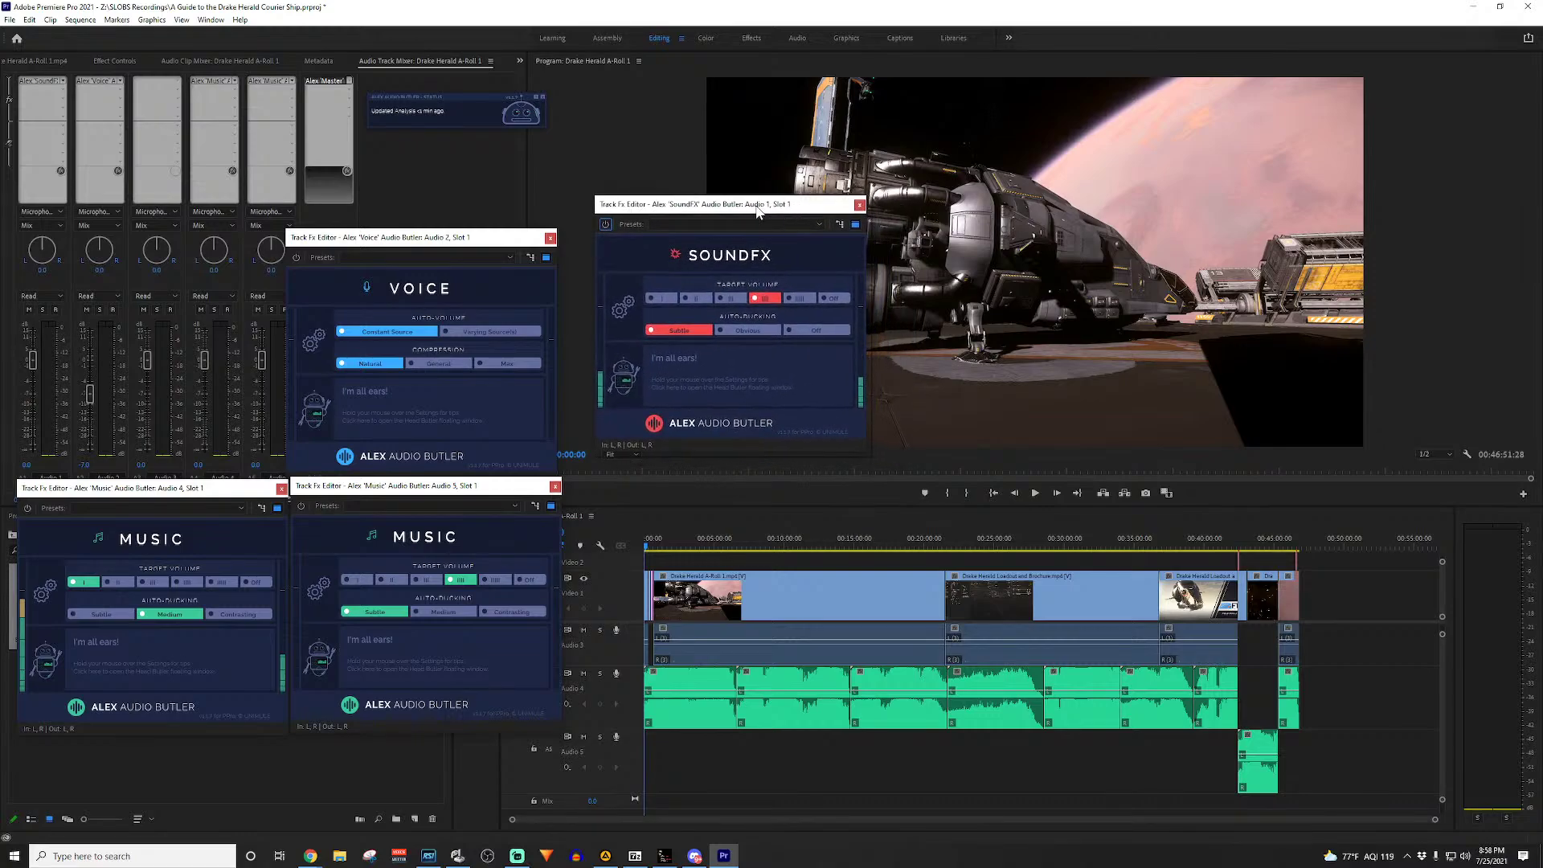
drag(495, 241, 1093, 207)
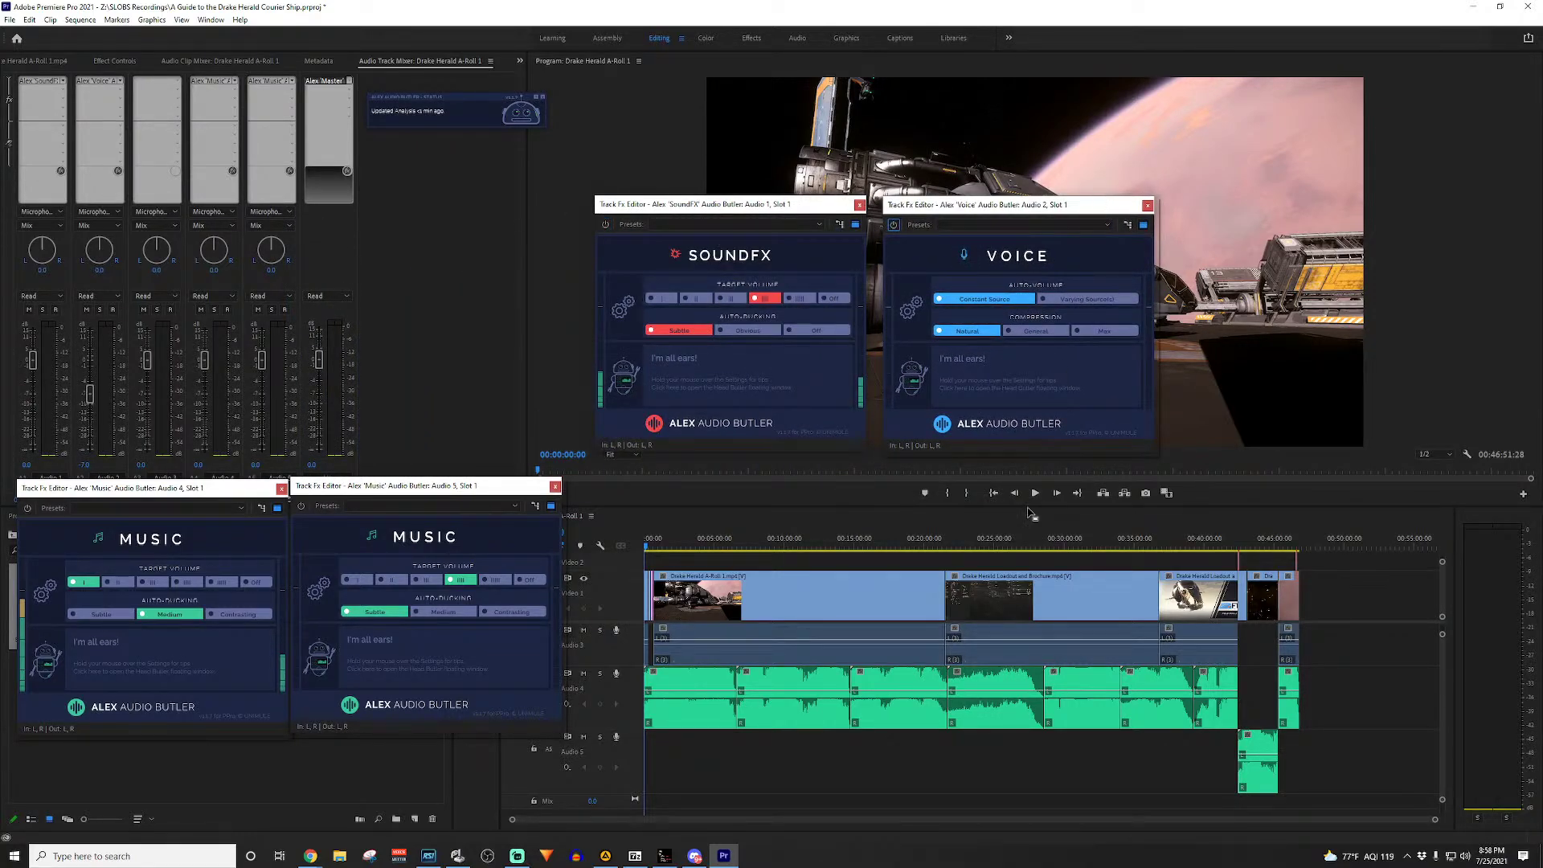
drag(696, 536, 625, 547)
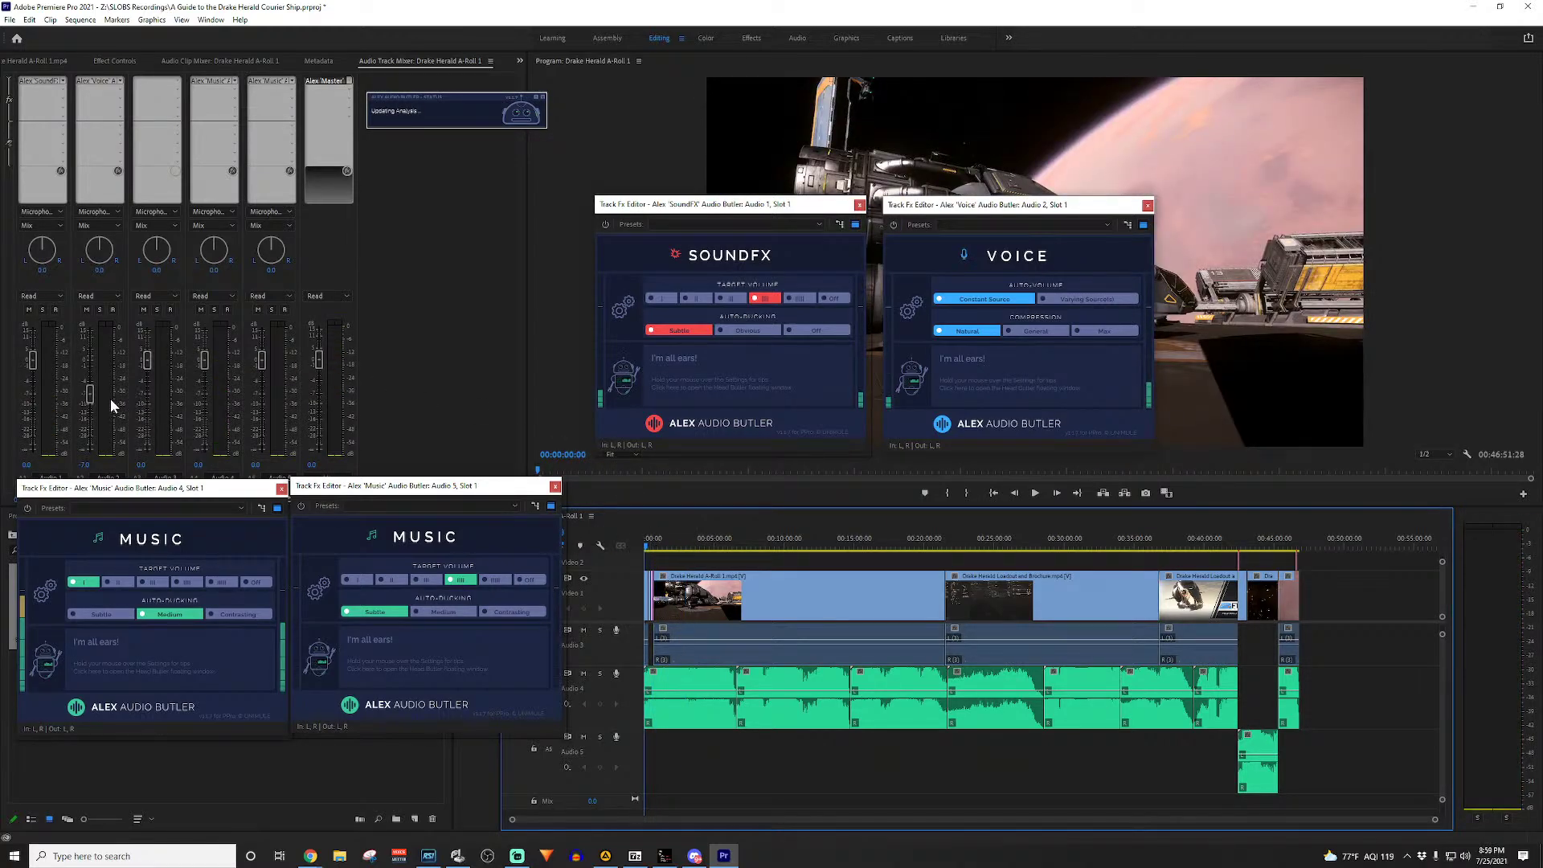
Step: Lower the Audio 2 track fader to about -13 dB while playing the opening of the sequence from the start
drag(90, 396, 91, 401)
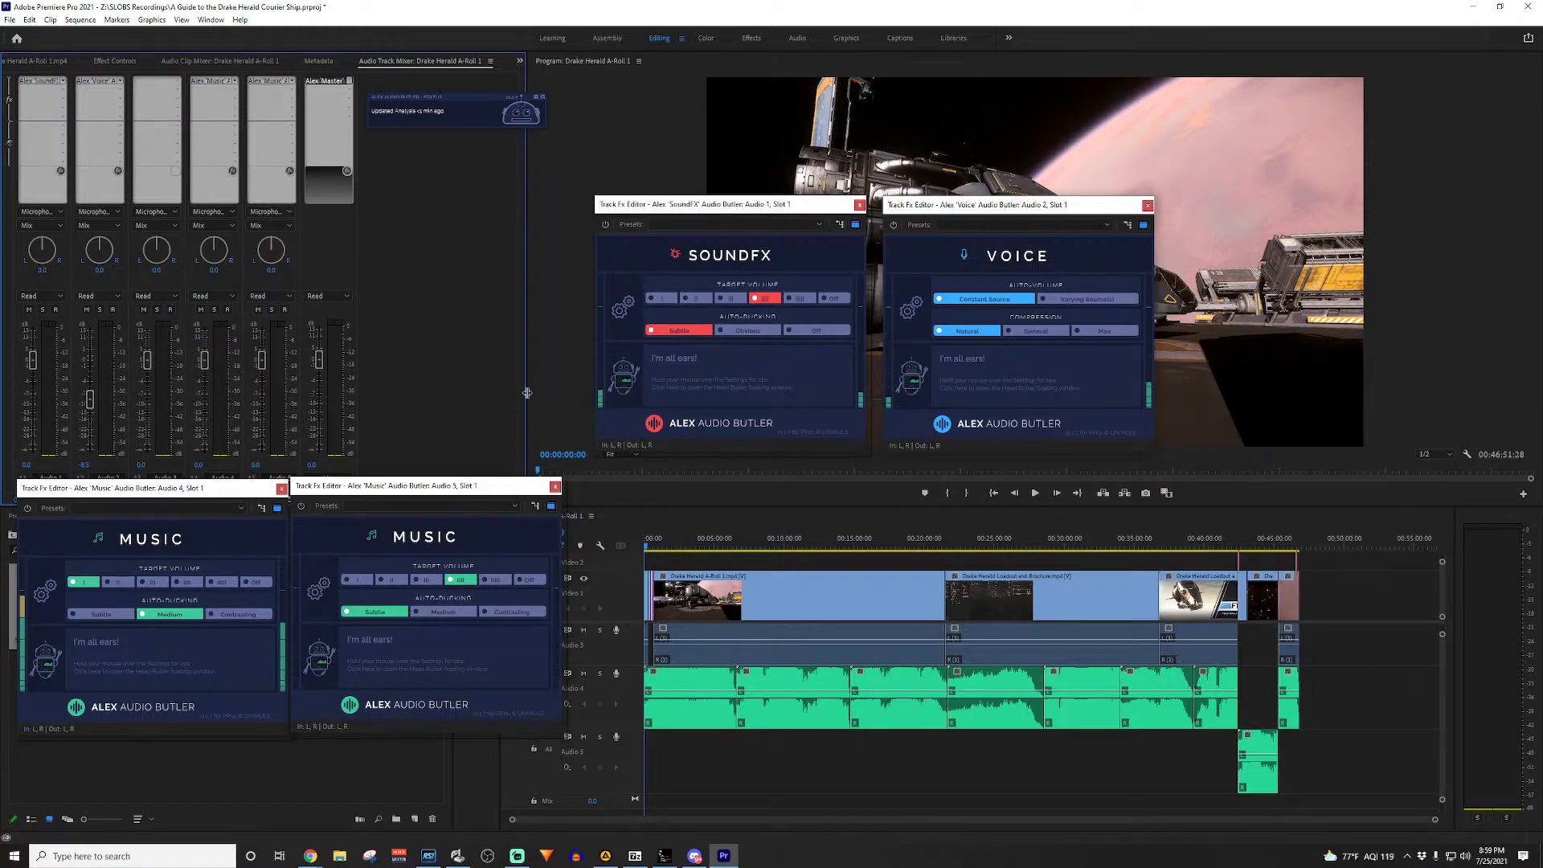
click(553, 387)
drag(683, 537, 593, 539)
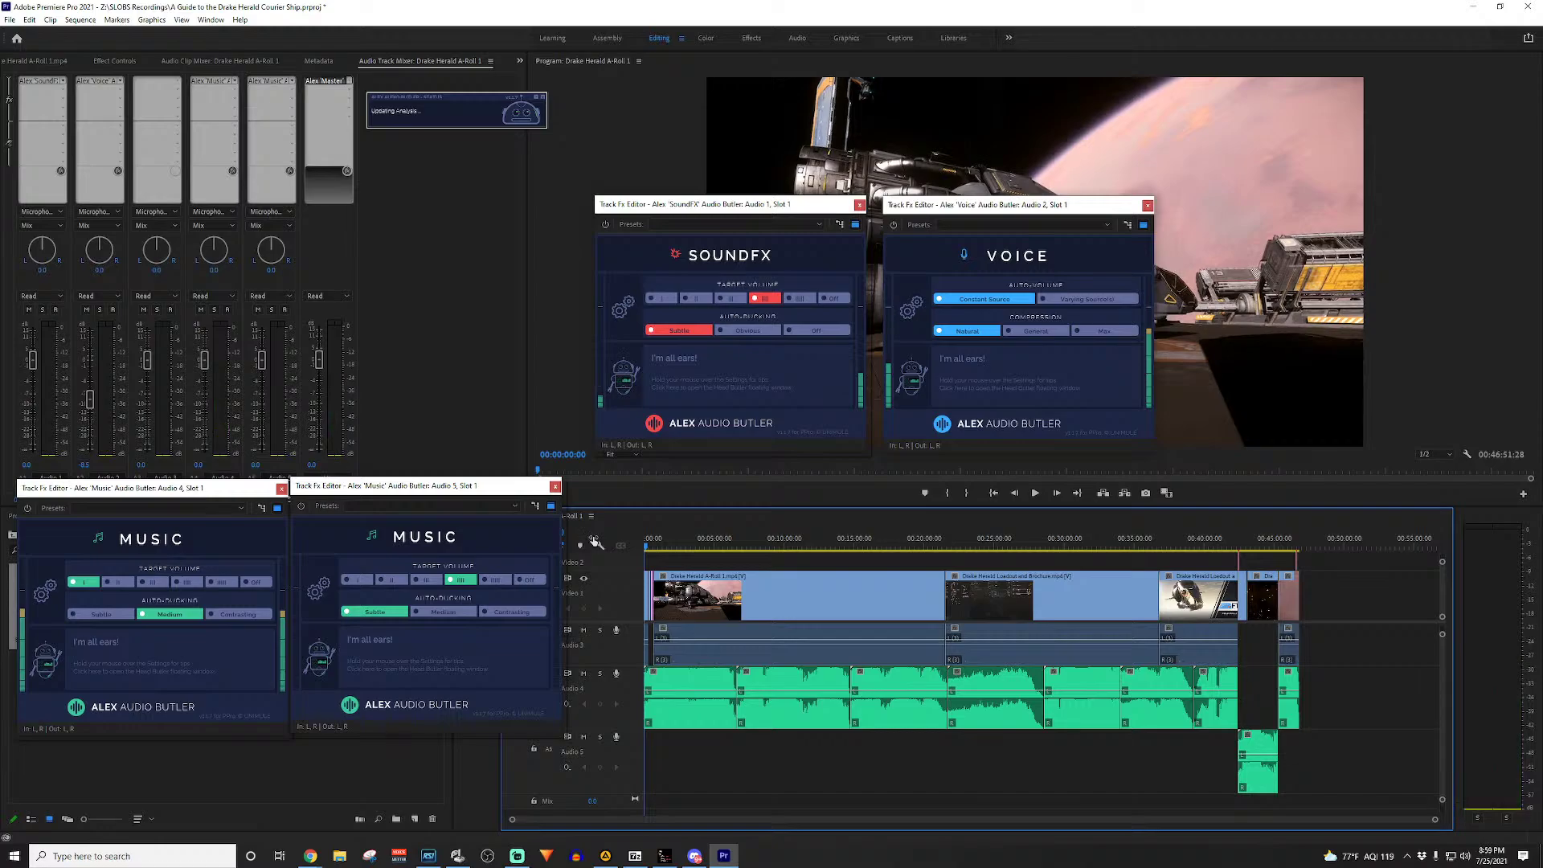
key(space)
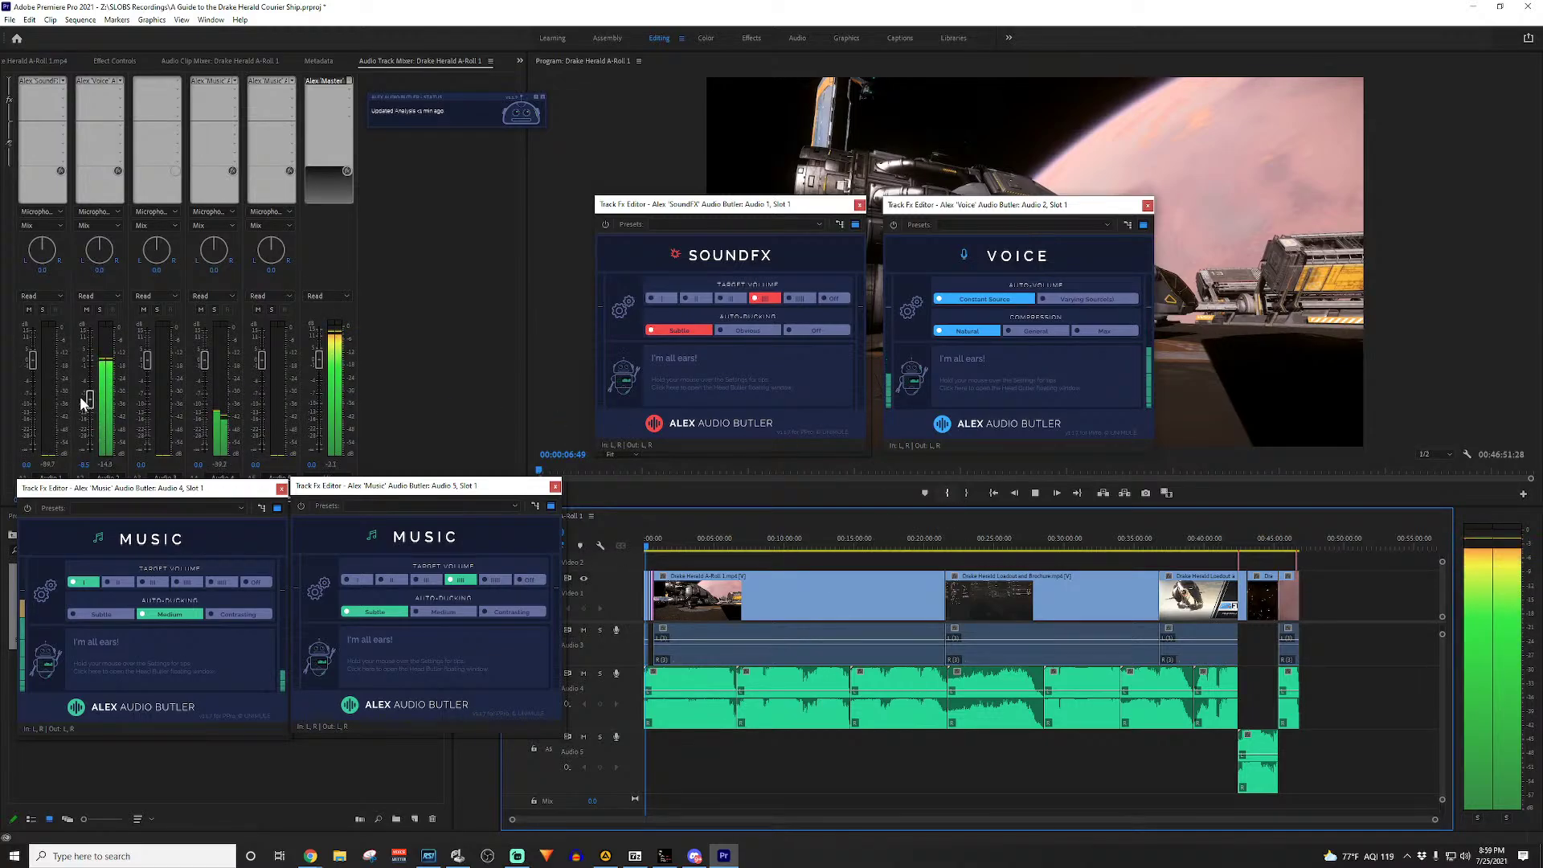
drag(90, 400, 90, 416)
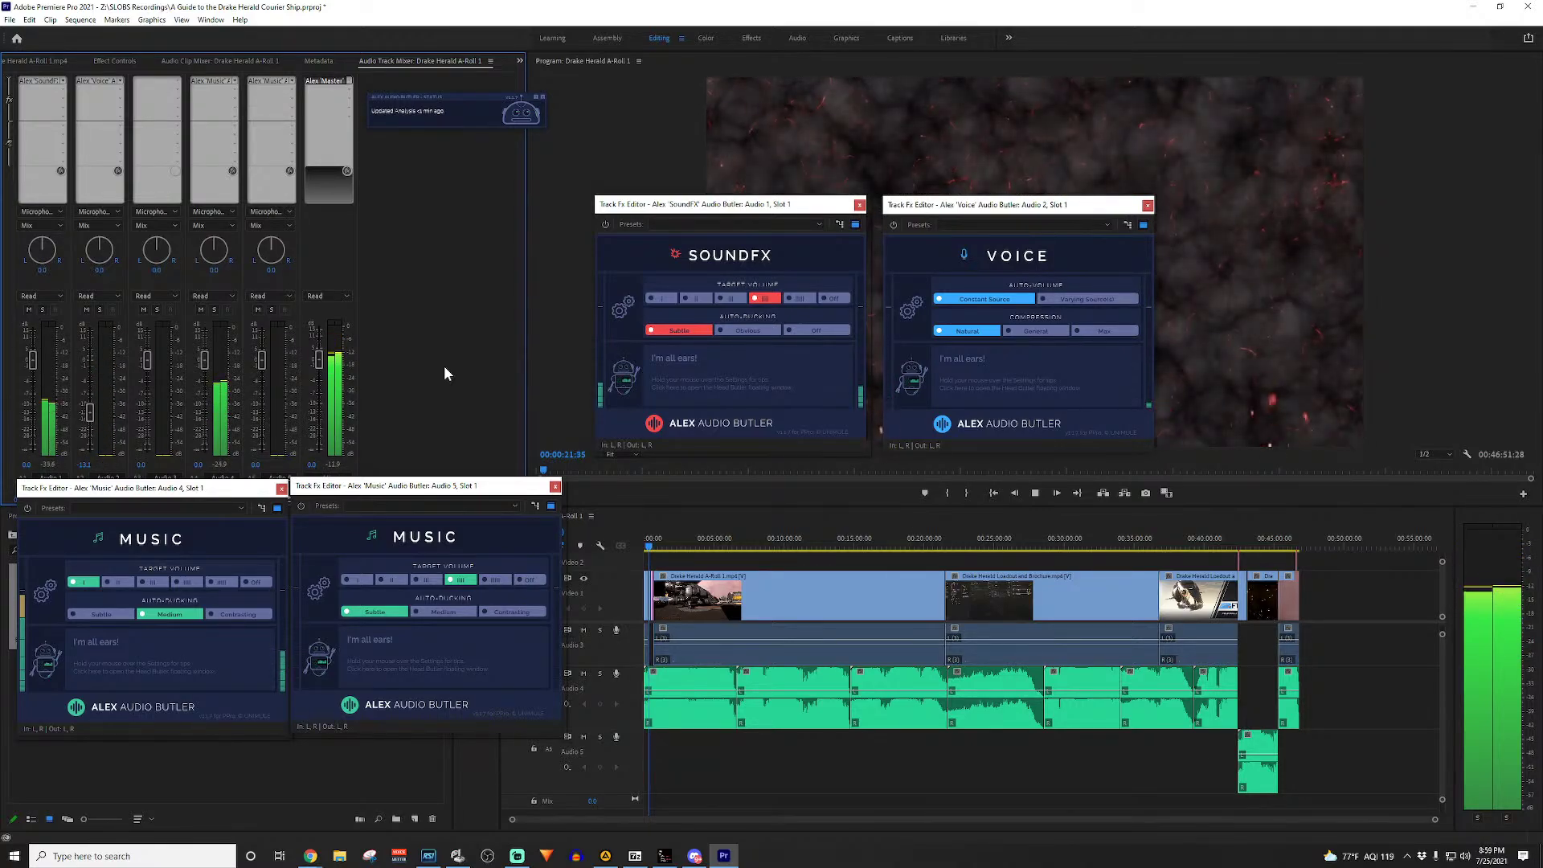
key(space)
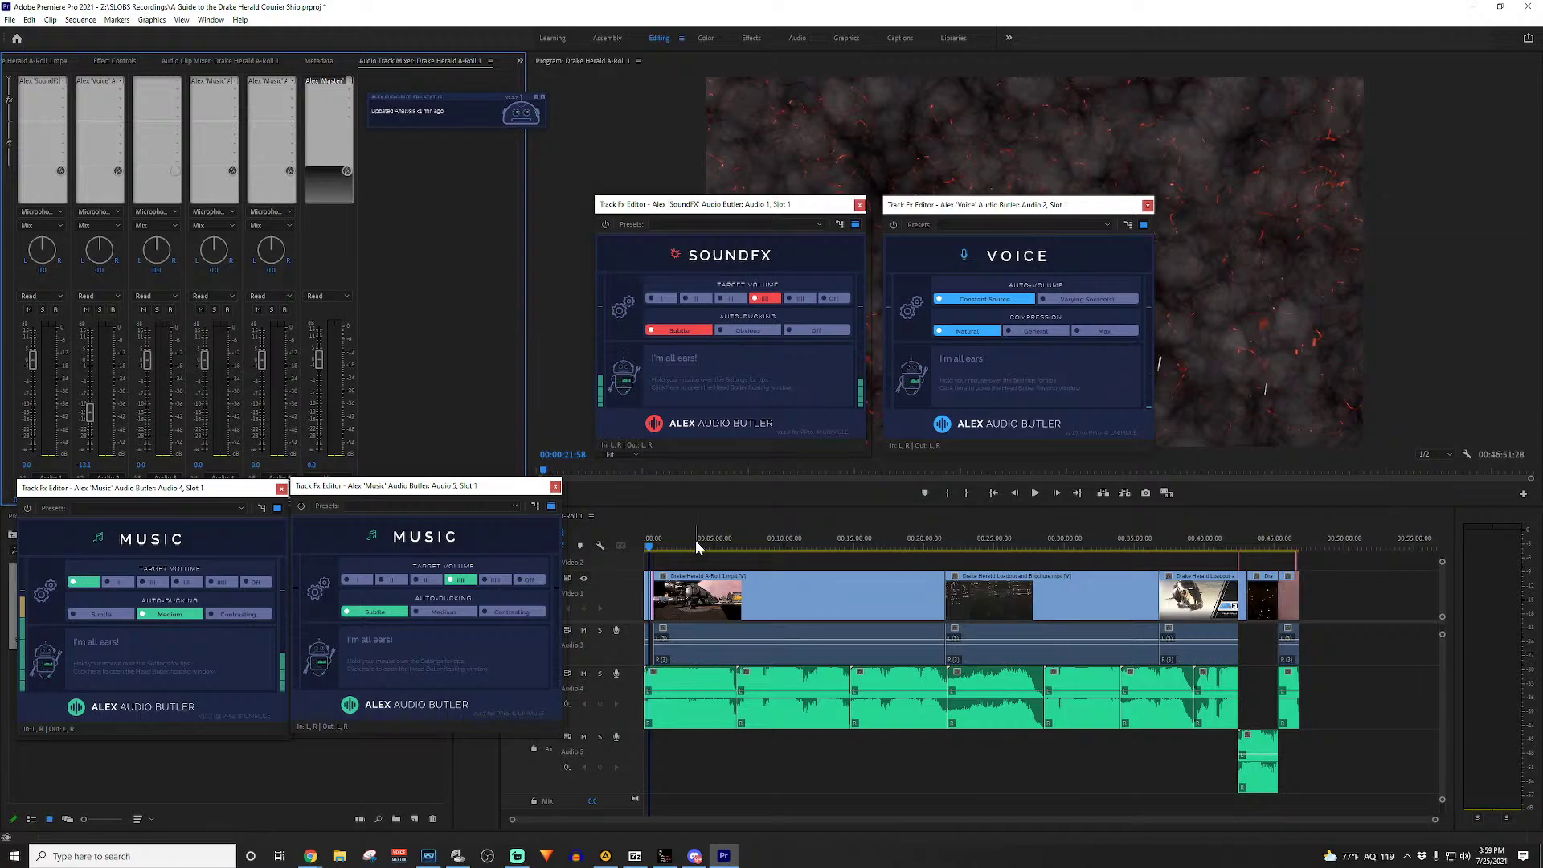
Step: Listen to the section around 3:30 and set the target volume of the SoundFX effect on Audio 1 to Medium
drag(662, 545, 696, 550)
key(space)
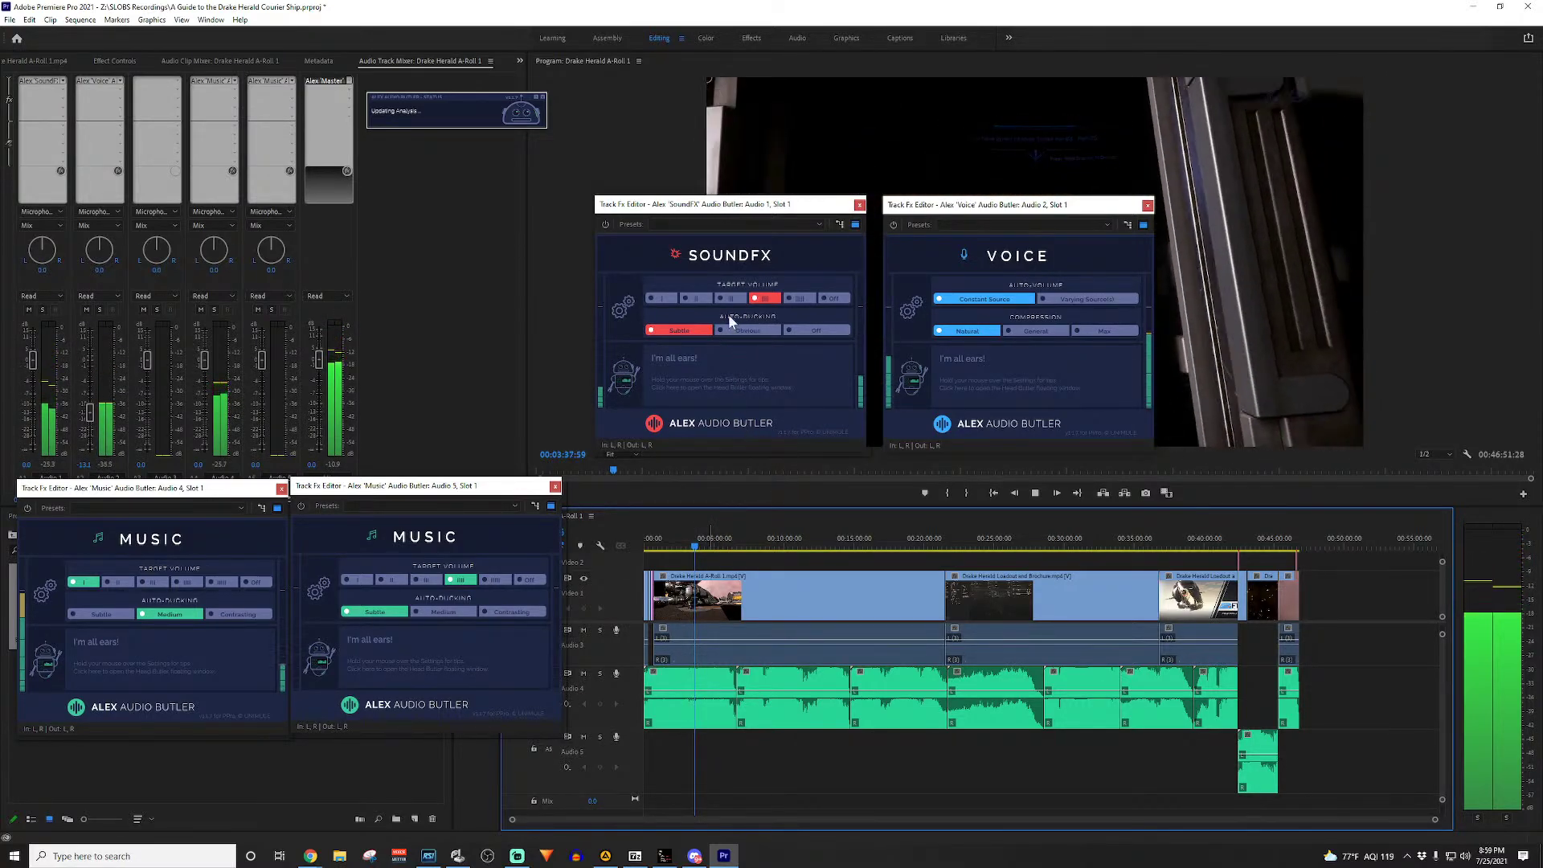
key(space)
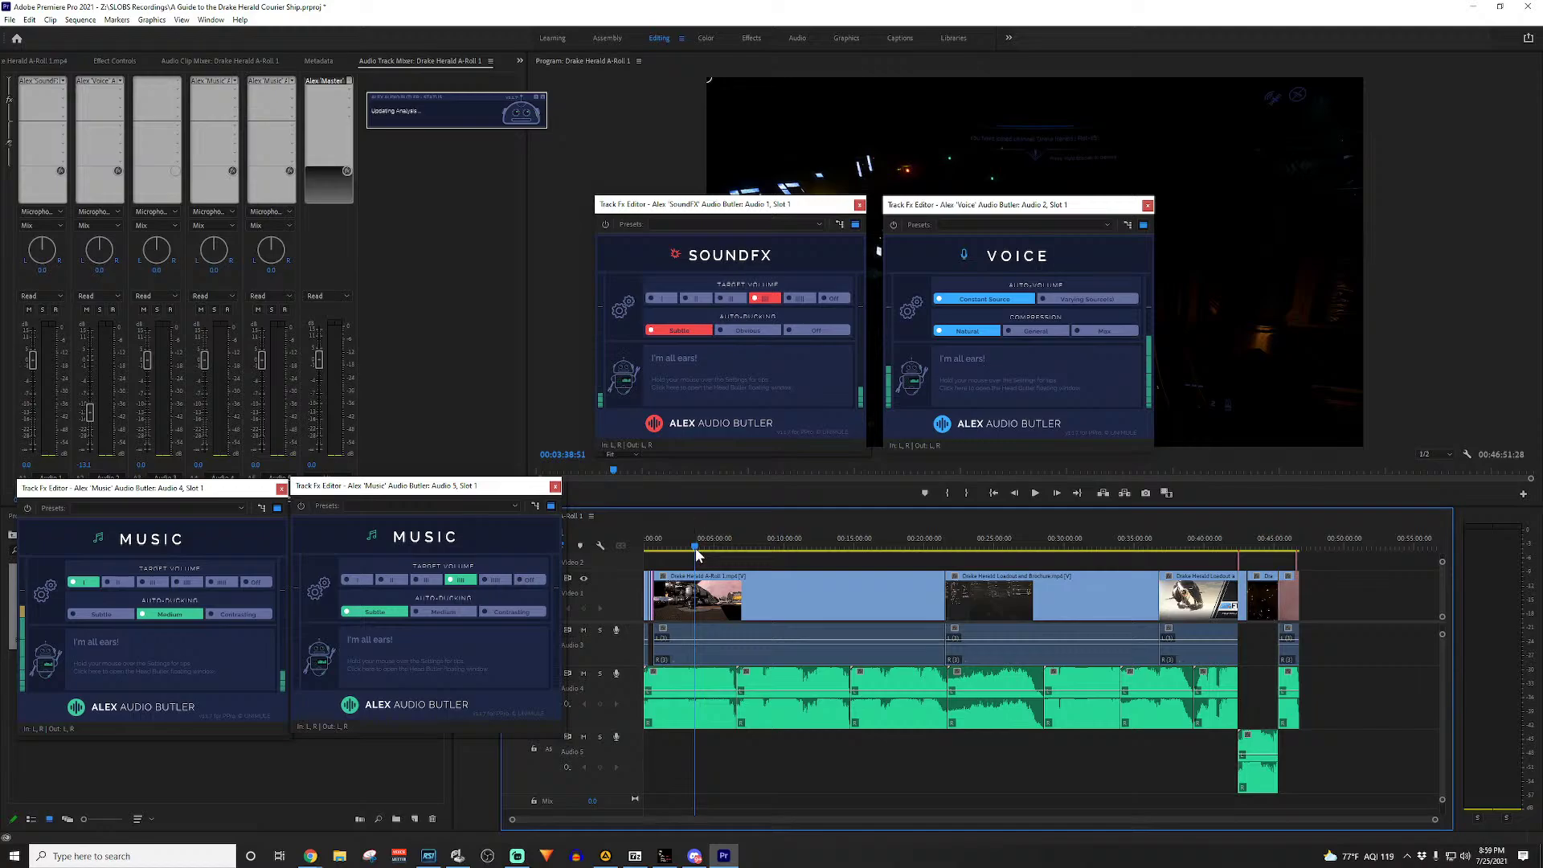
click(694, 547)
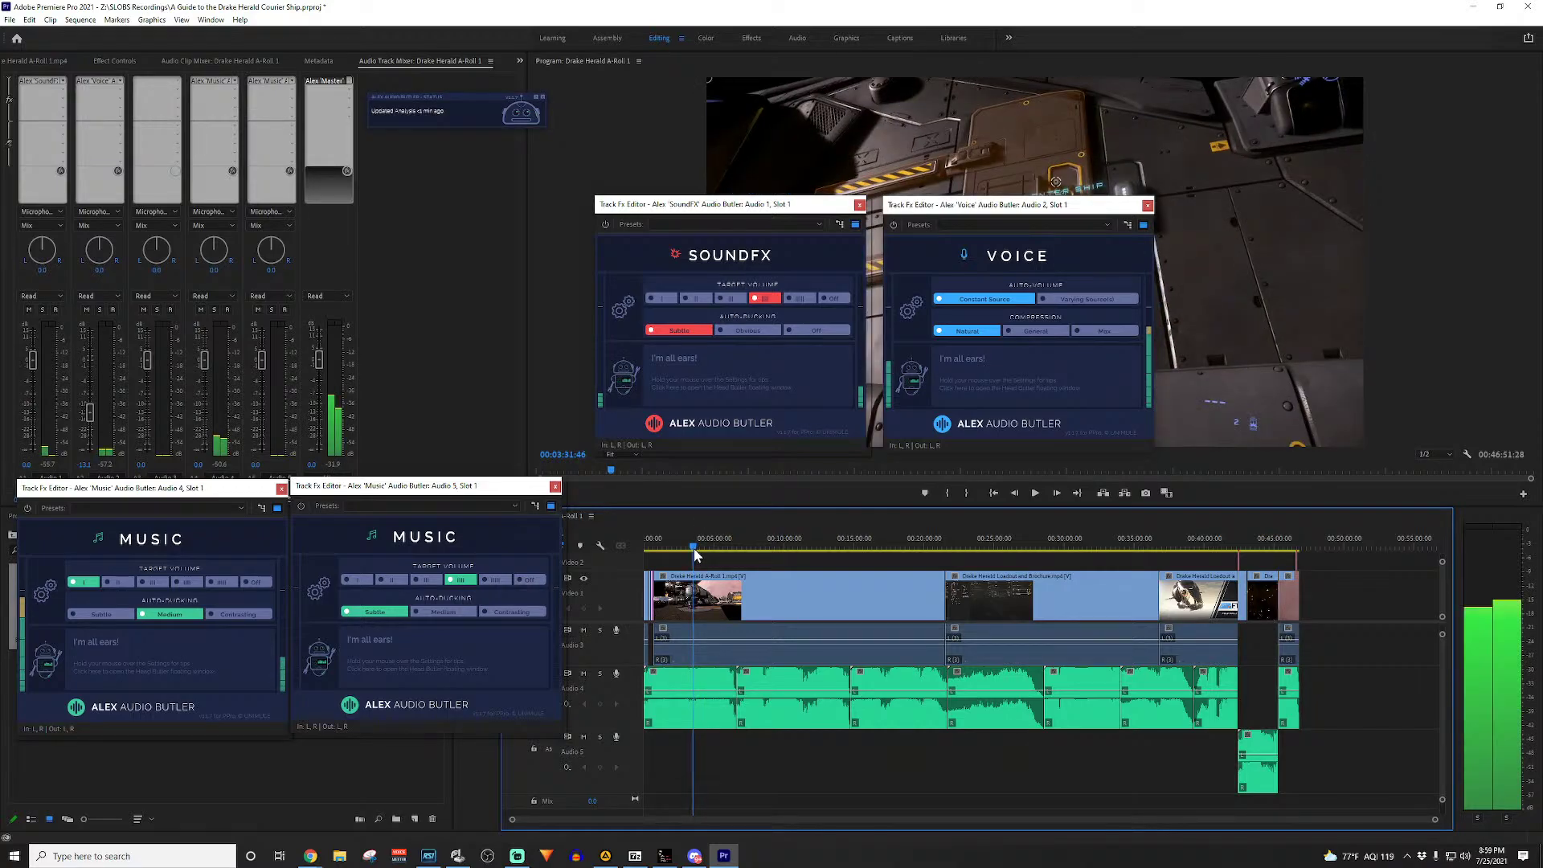
click(692, 547)
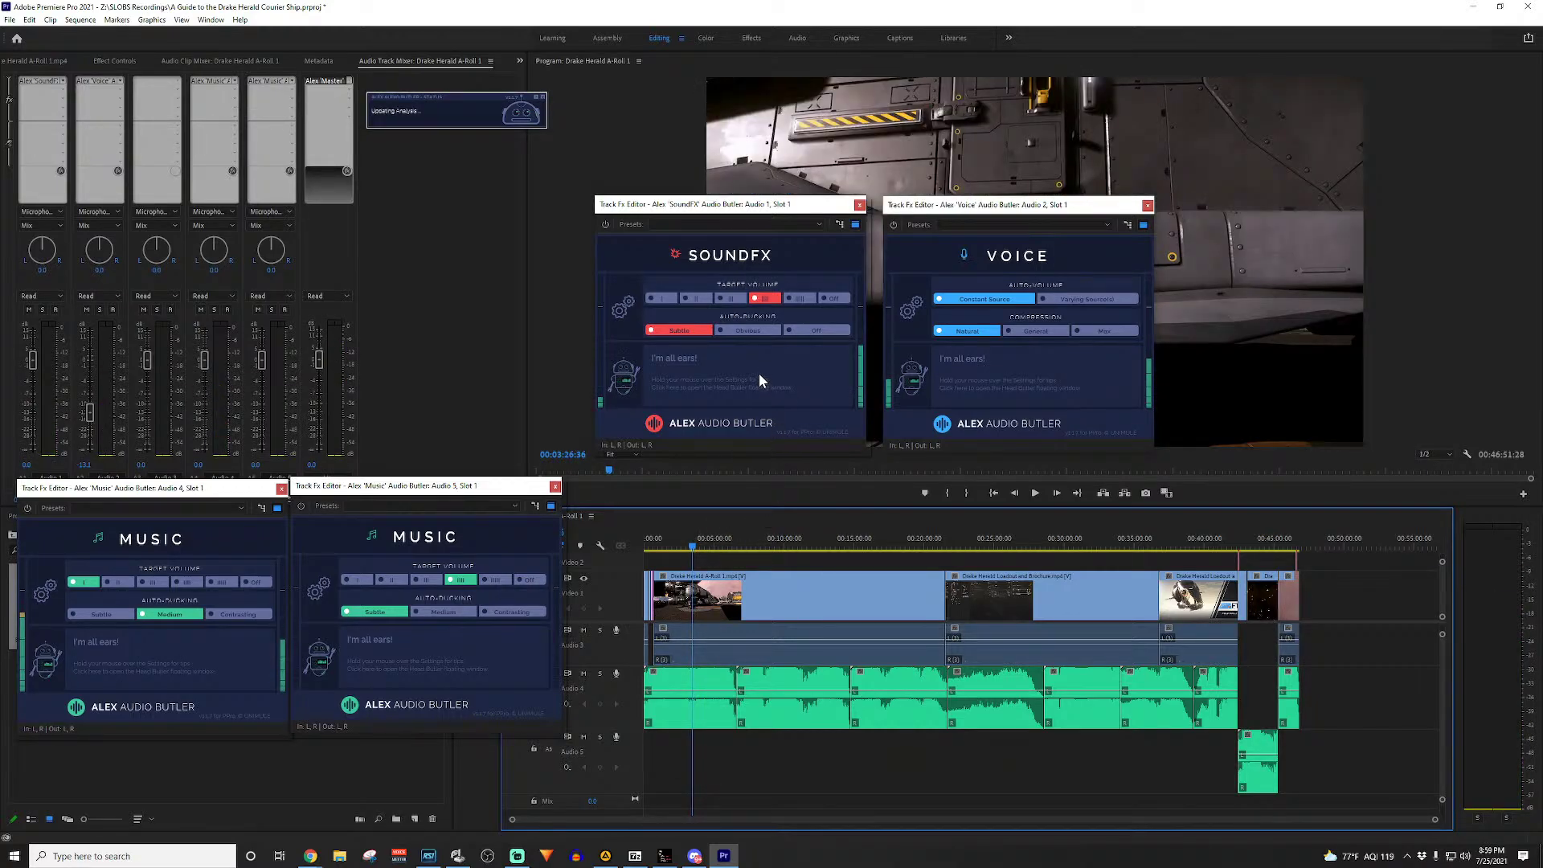
click(738, 298)
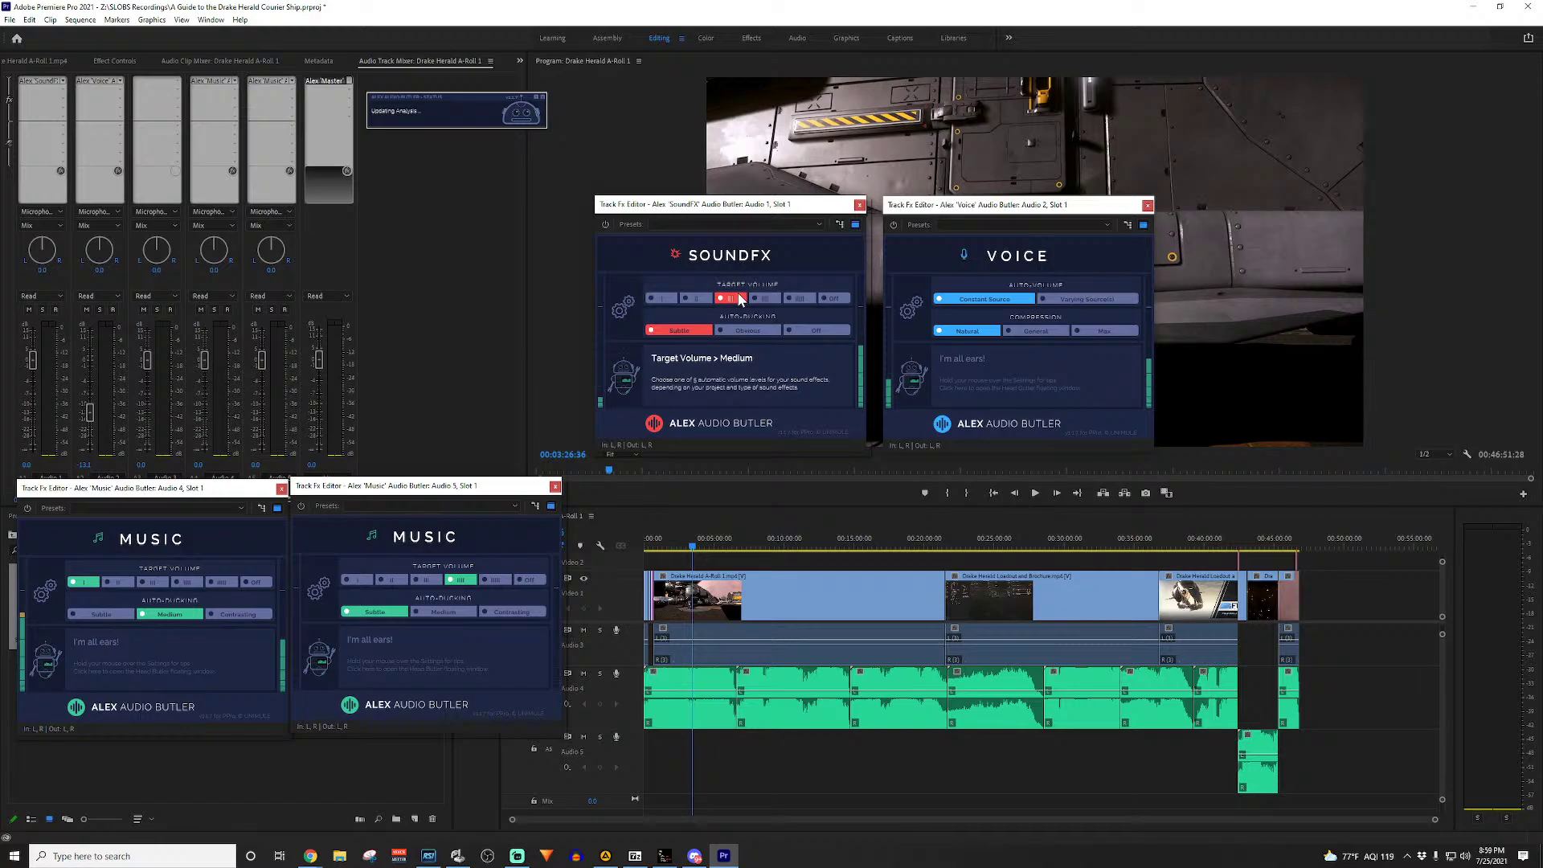
Step: Play the section between about 3:26 and 3:48 repeatedly to compare the sound effects, voice and music levels
click(562, 369)
key(space)
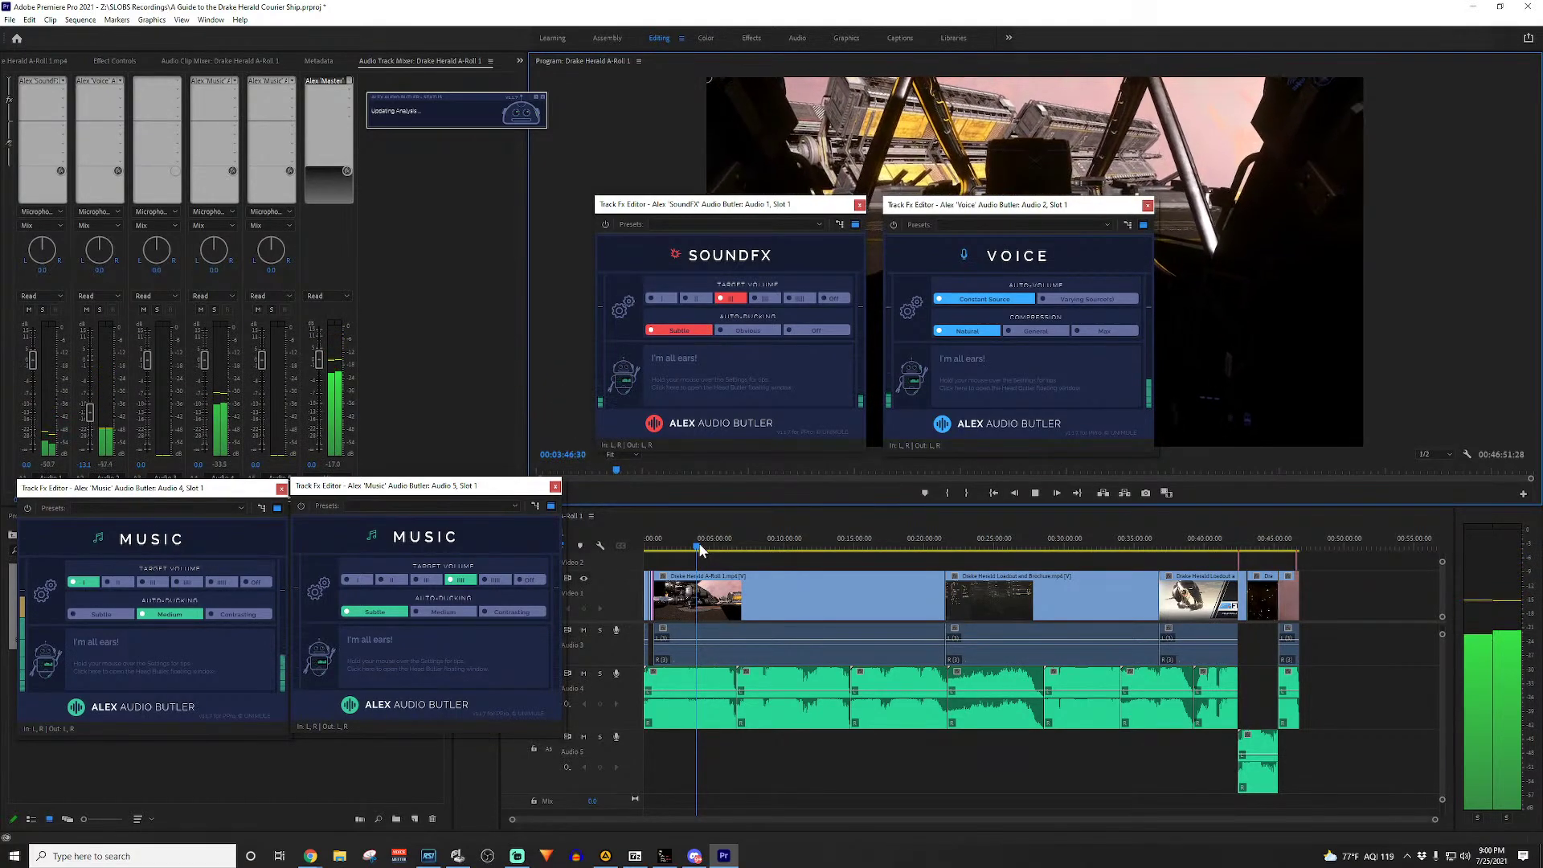
key(space)
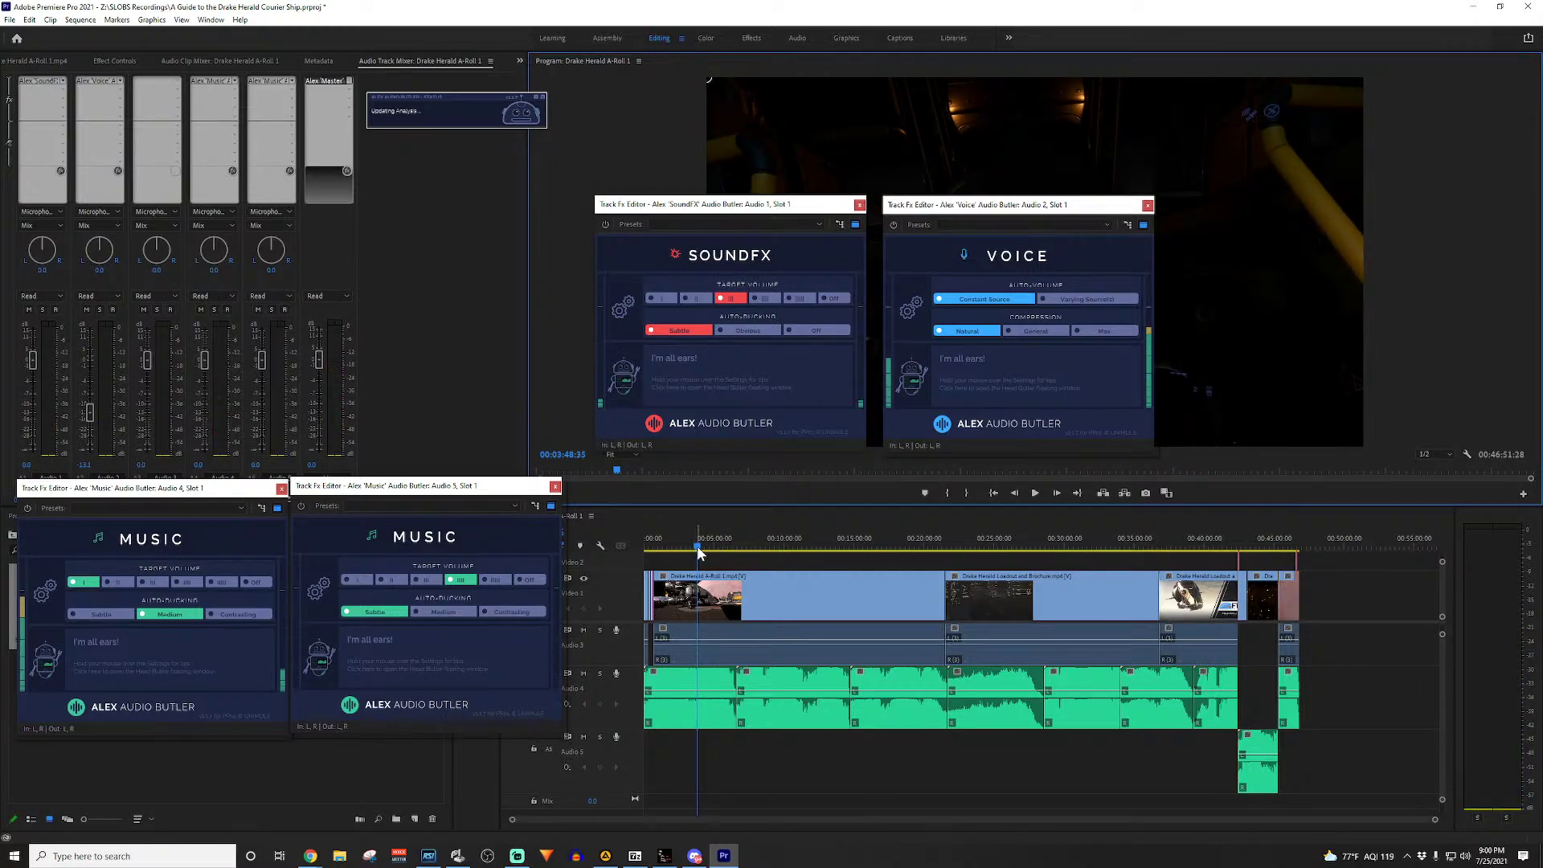
click(697, 549)
drag(697, 548, 692, 549)
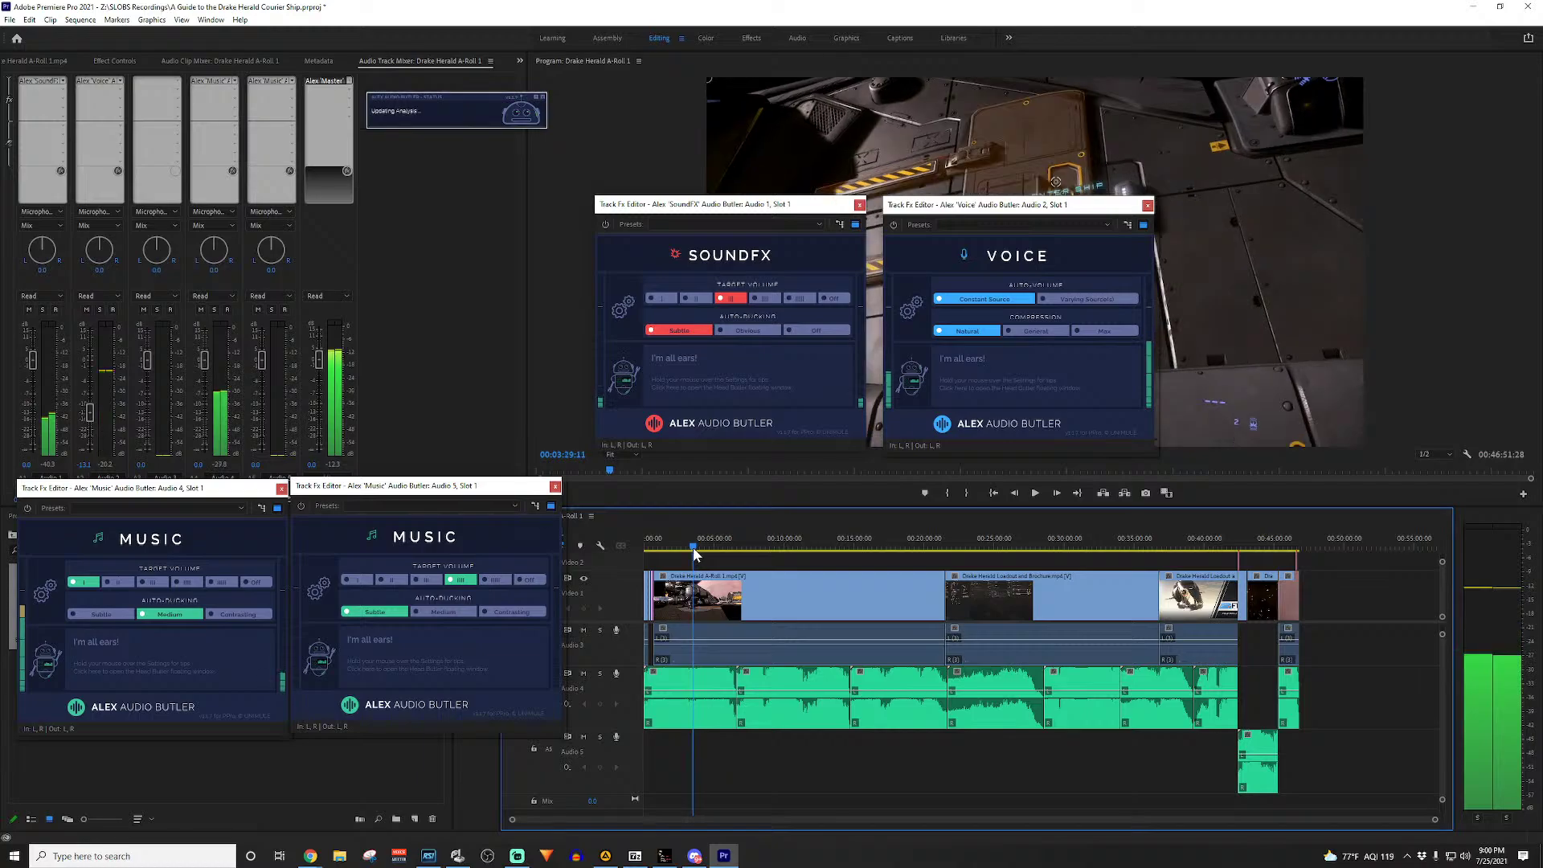
key(space)
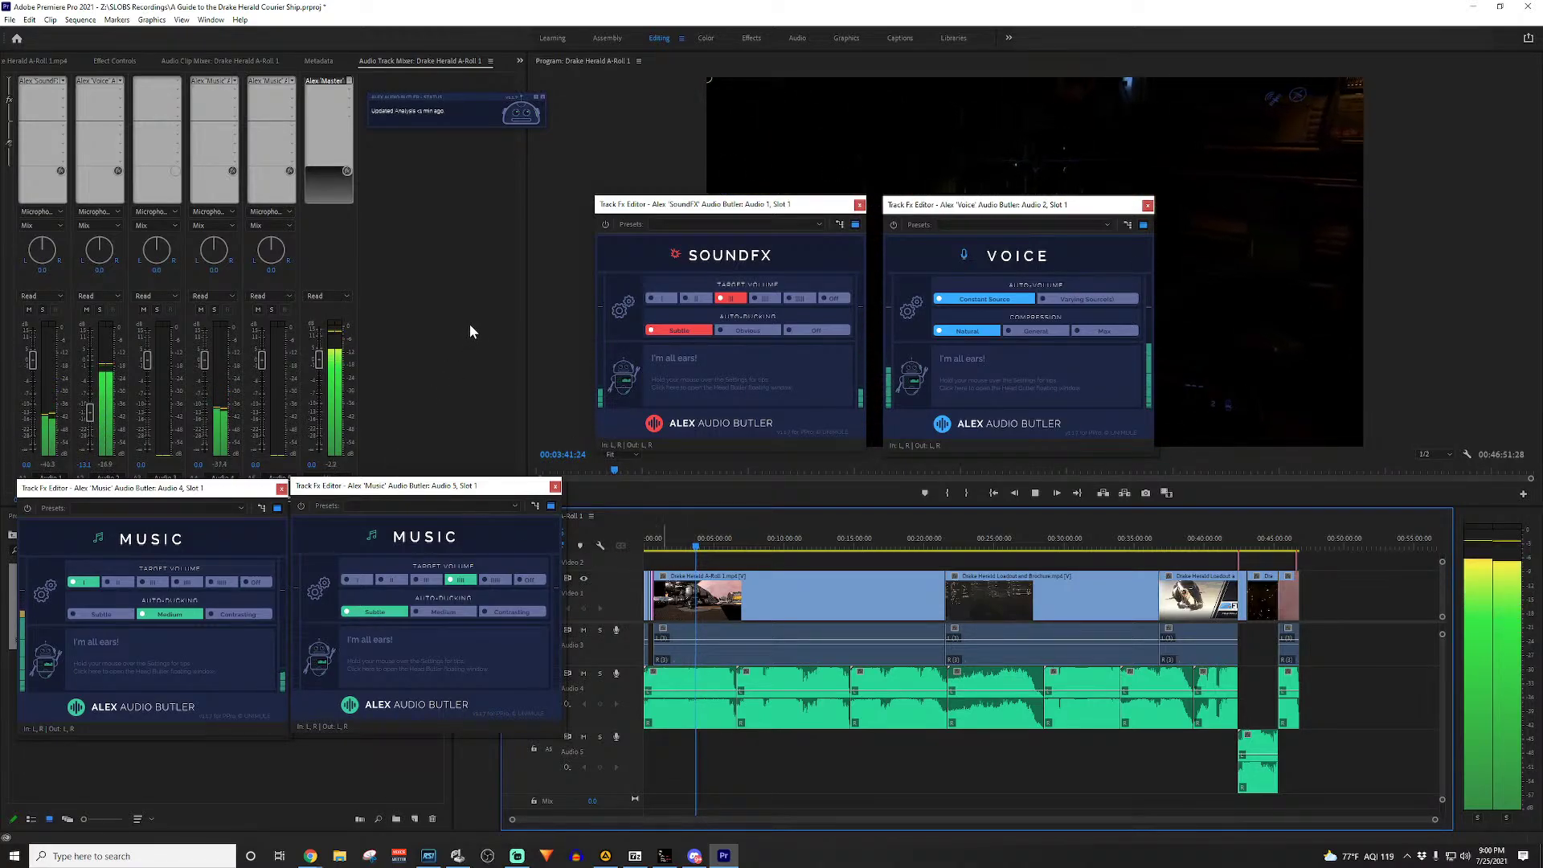
key(space)
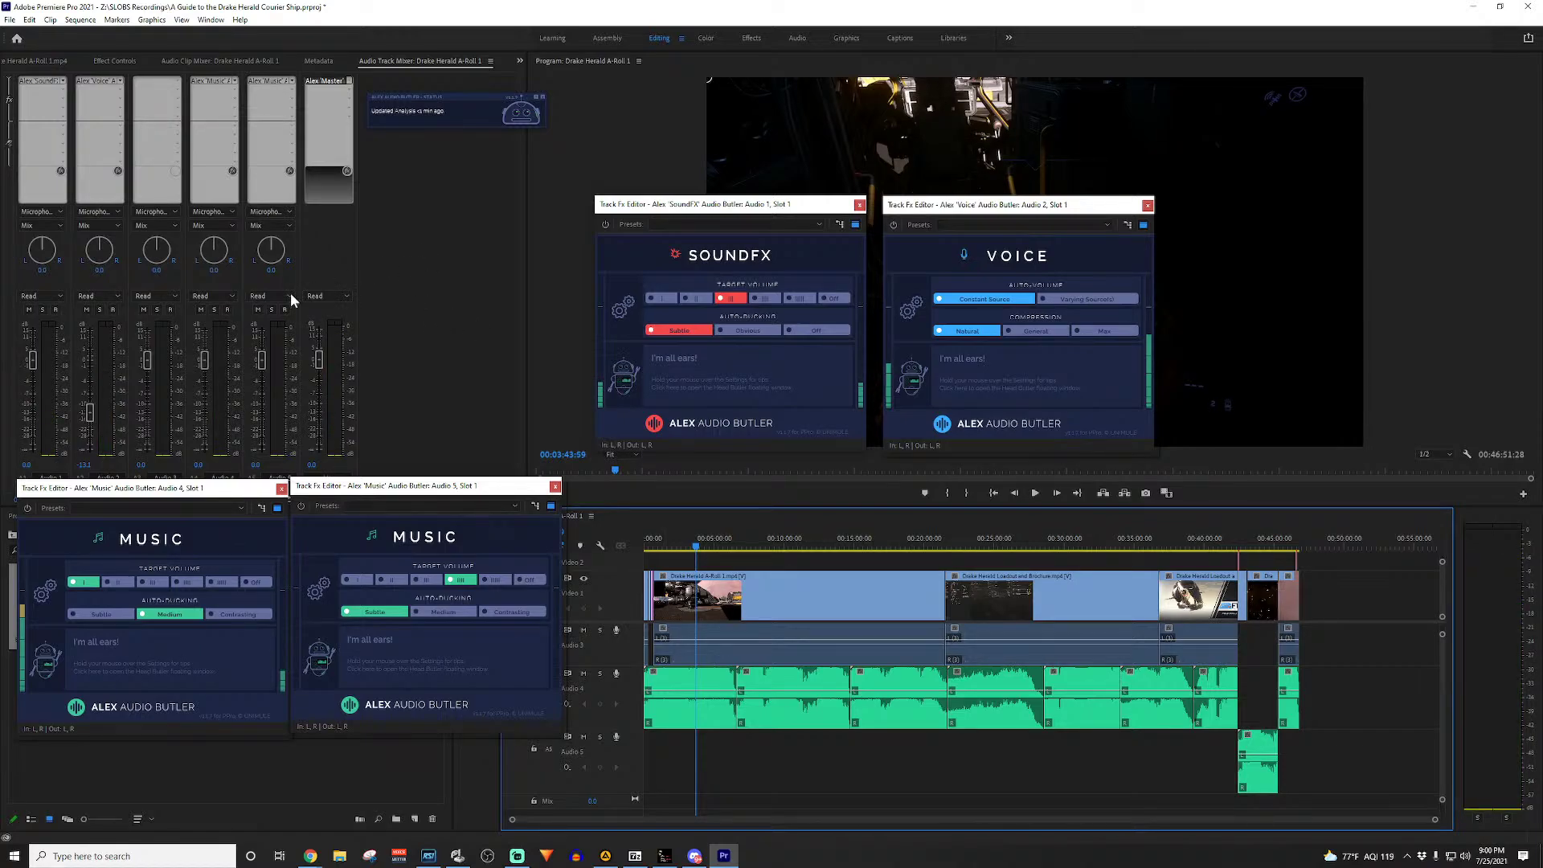
Step: Lower the Audio 4 track fader below 0 dB and replay the section around 3:41 to check the music level
drag(206, 358, 208, 386)
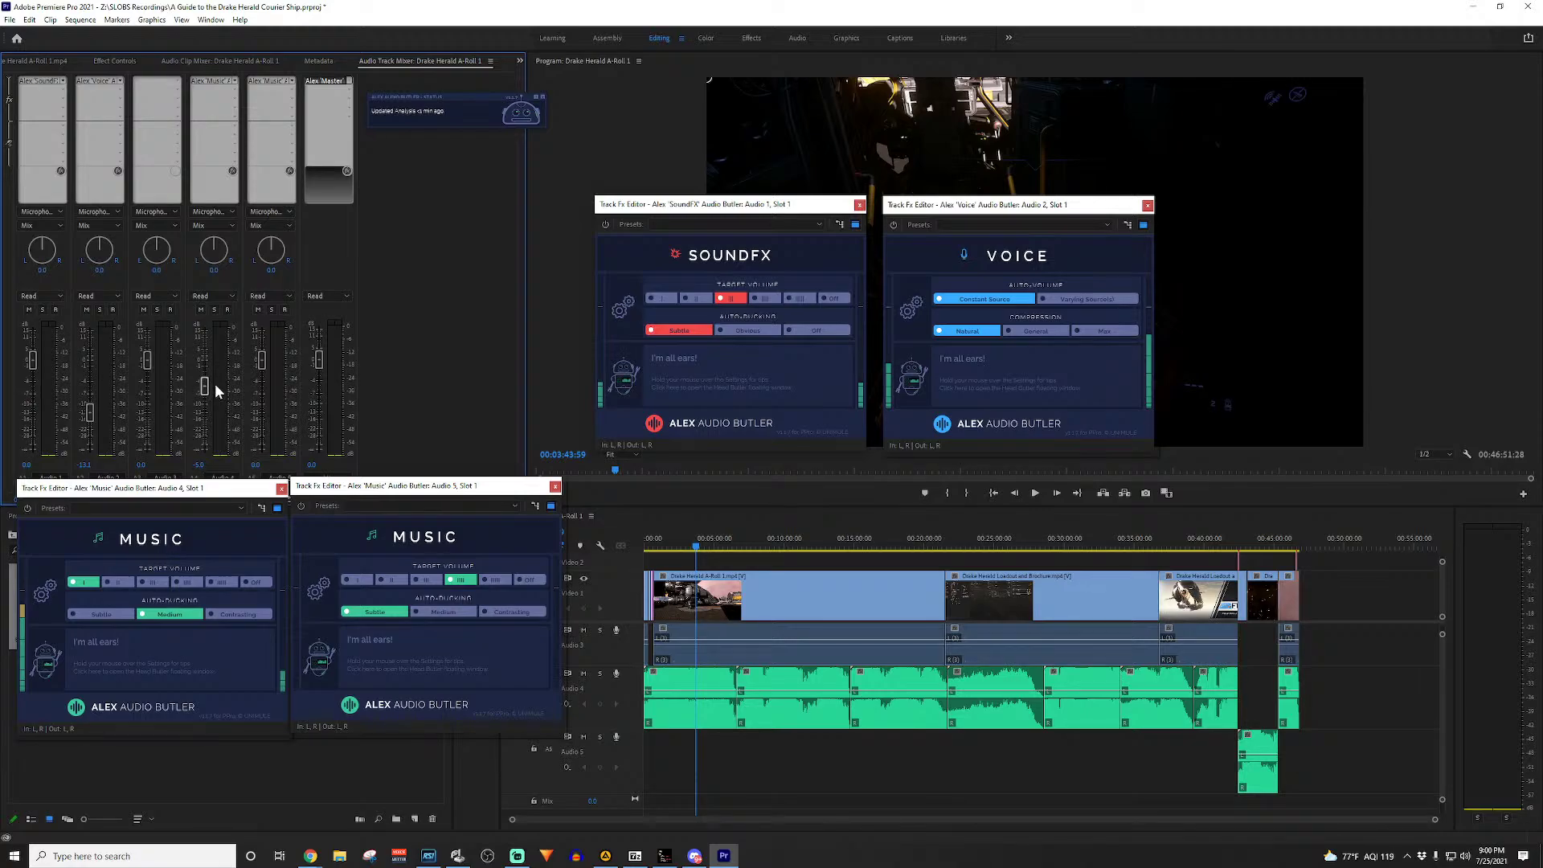
click(546, 256)
key(space)
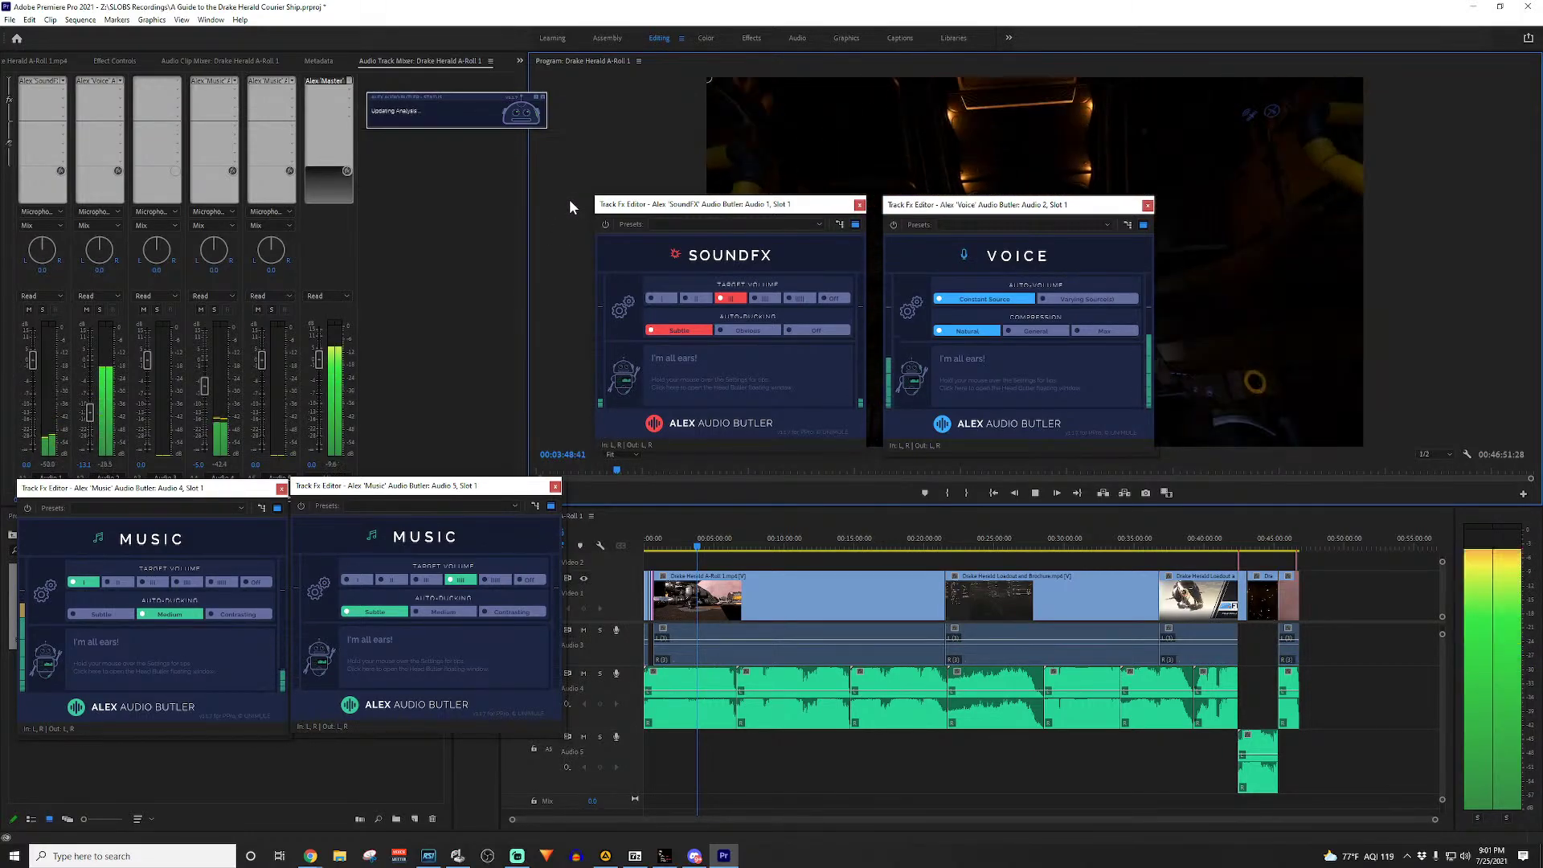
click(699, 546)
key(space)
click(694, 546)
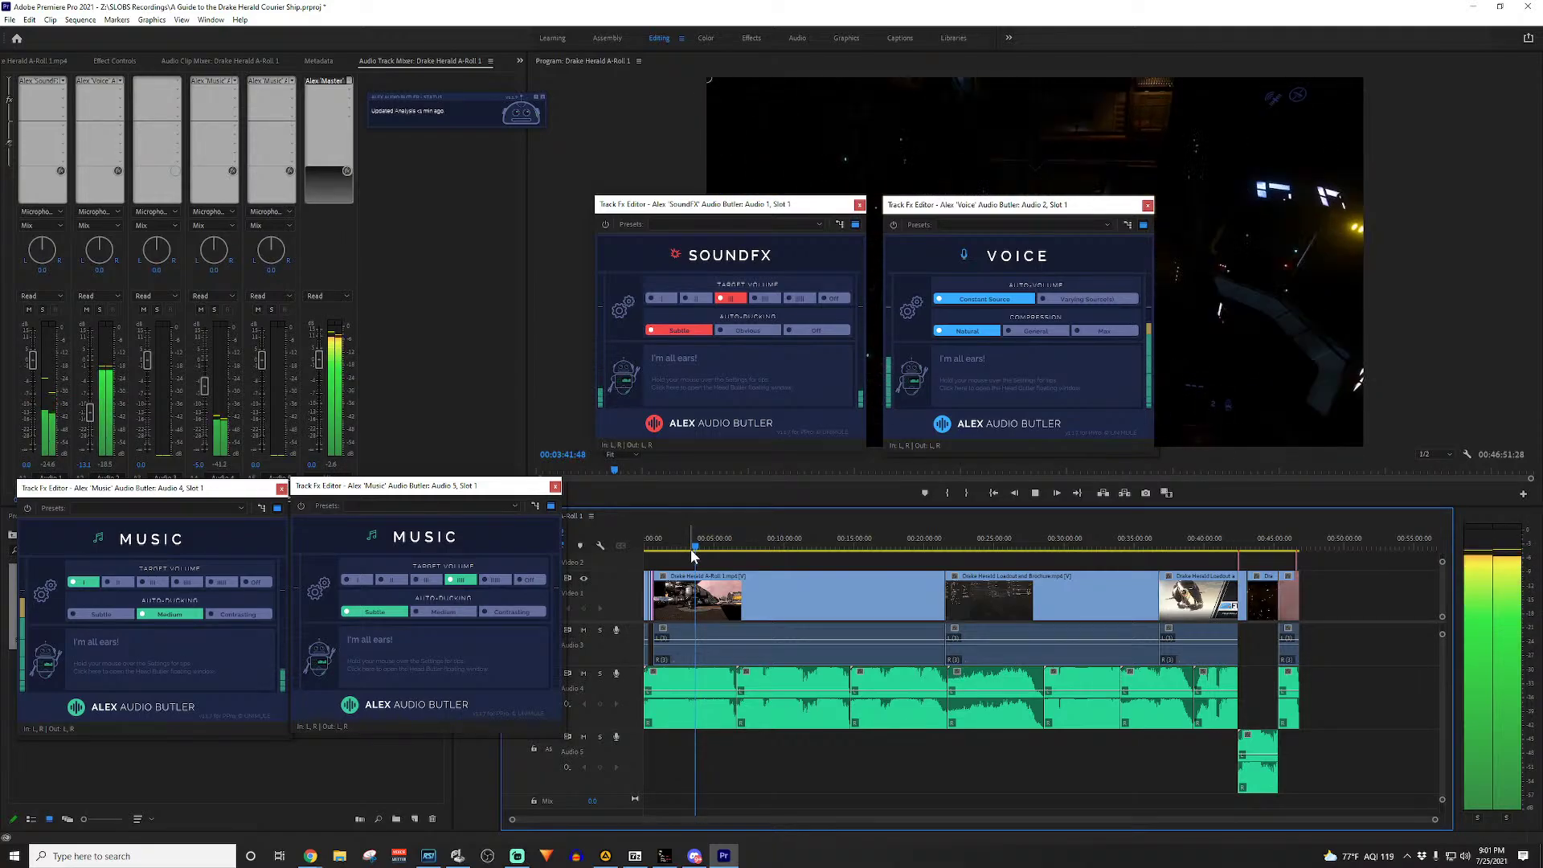
key(space)
Step: Play the first seconds of the sequence from the start to check the music level under the voice
drag(696, 548, 594, 547)
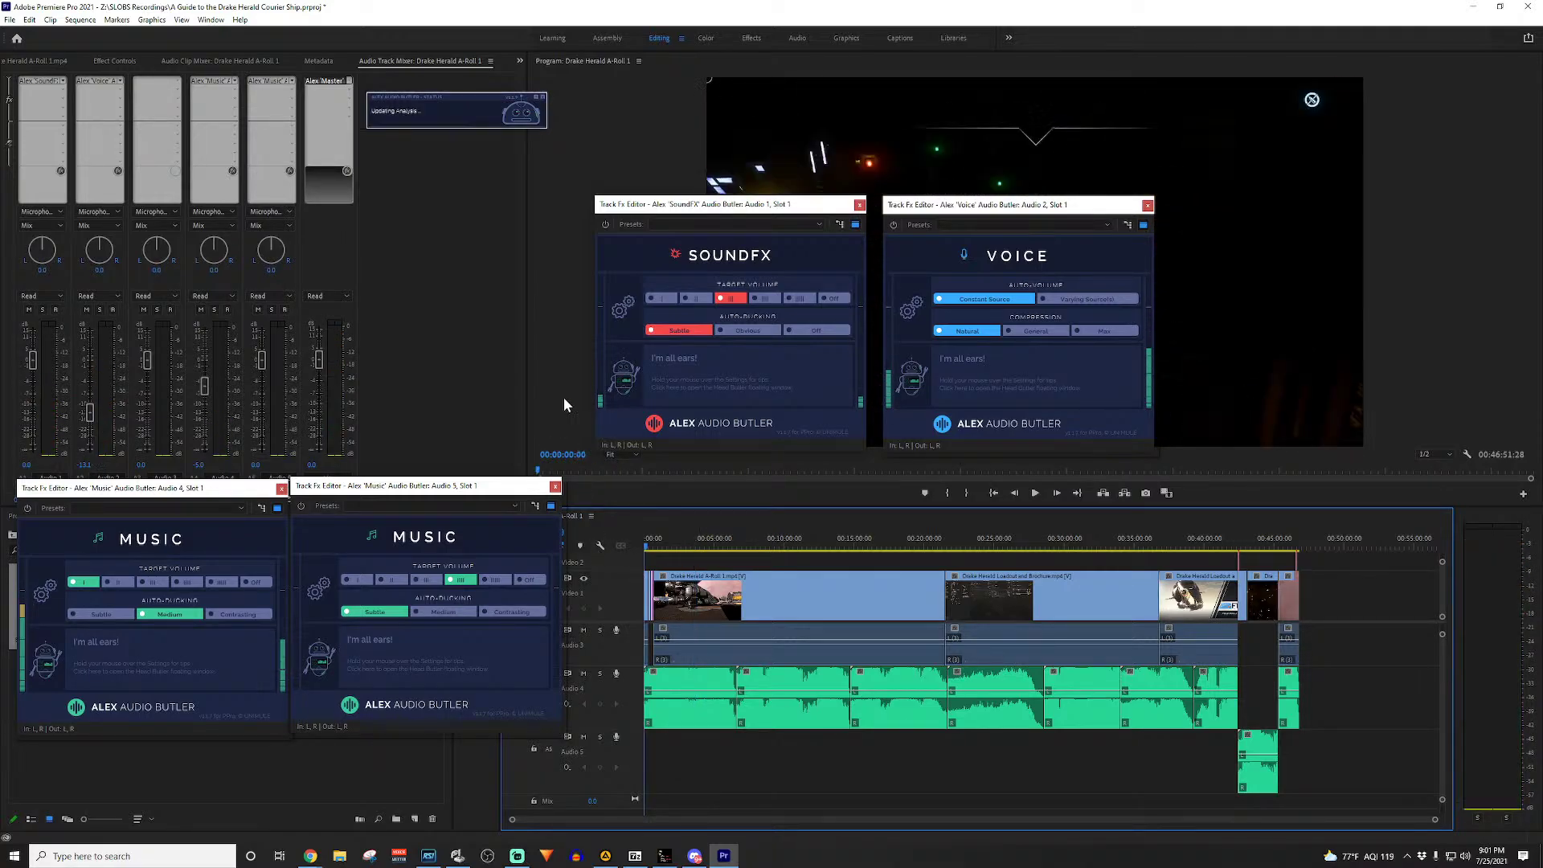
key(space)
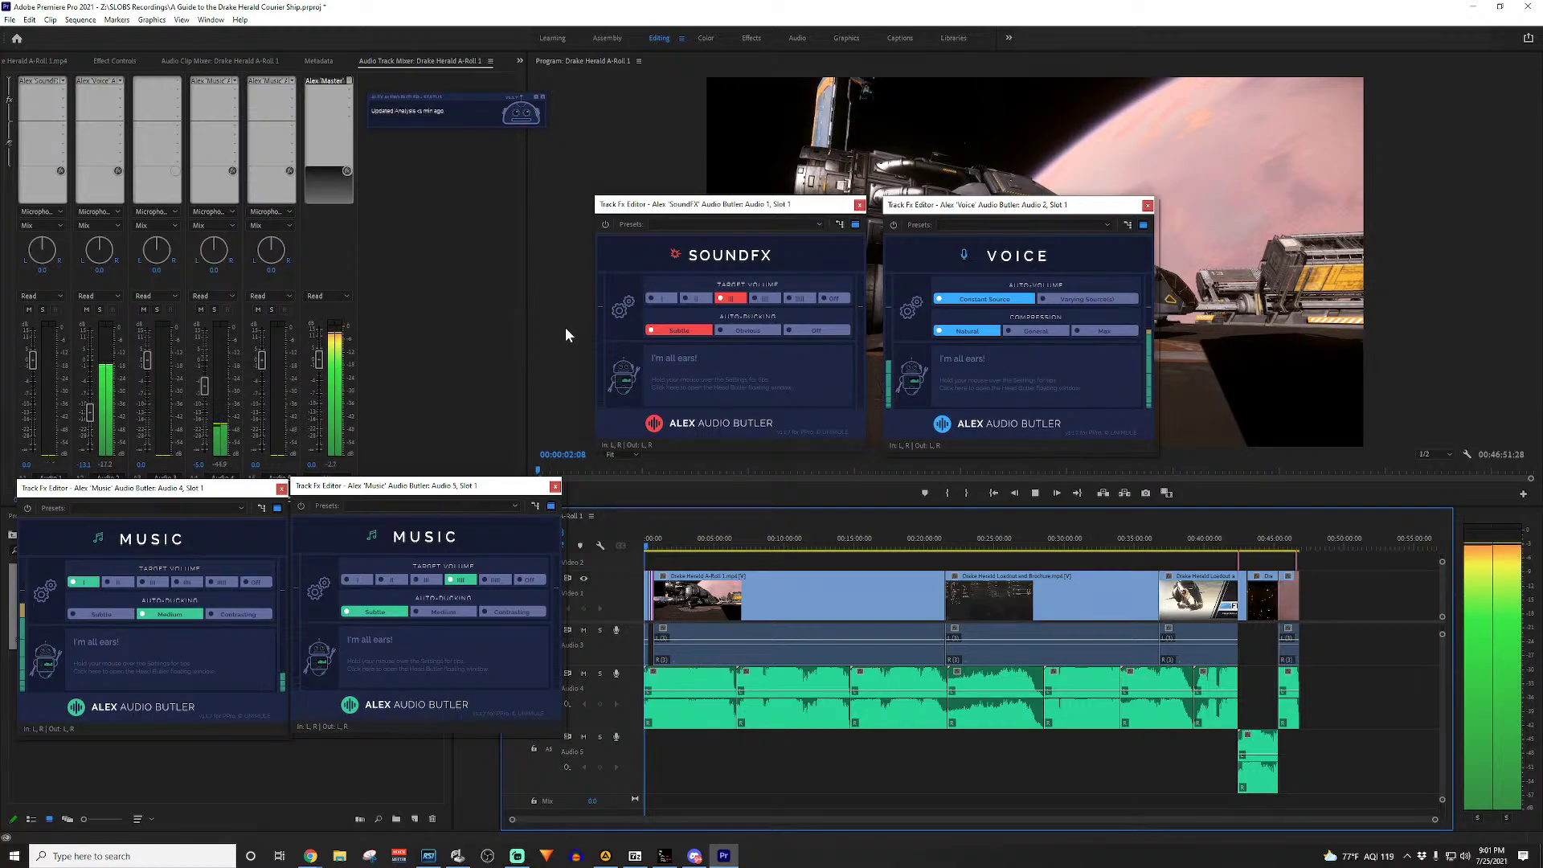
key(space)
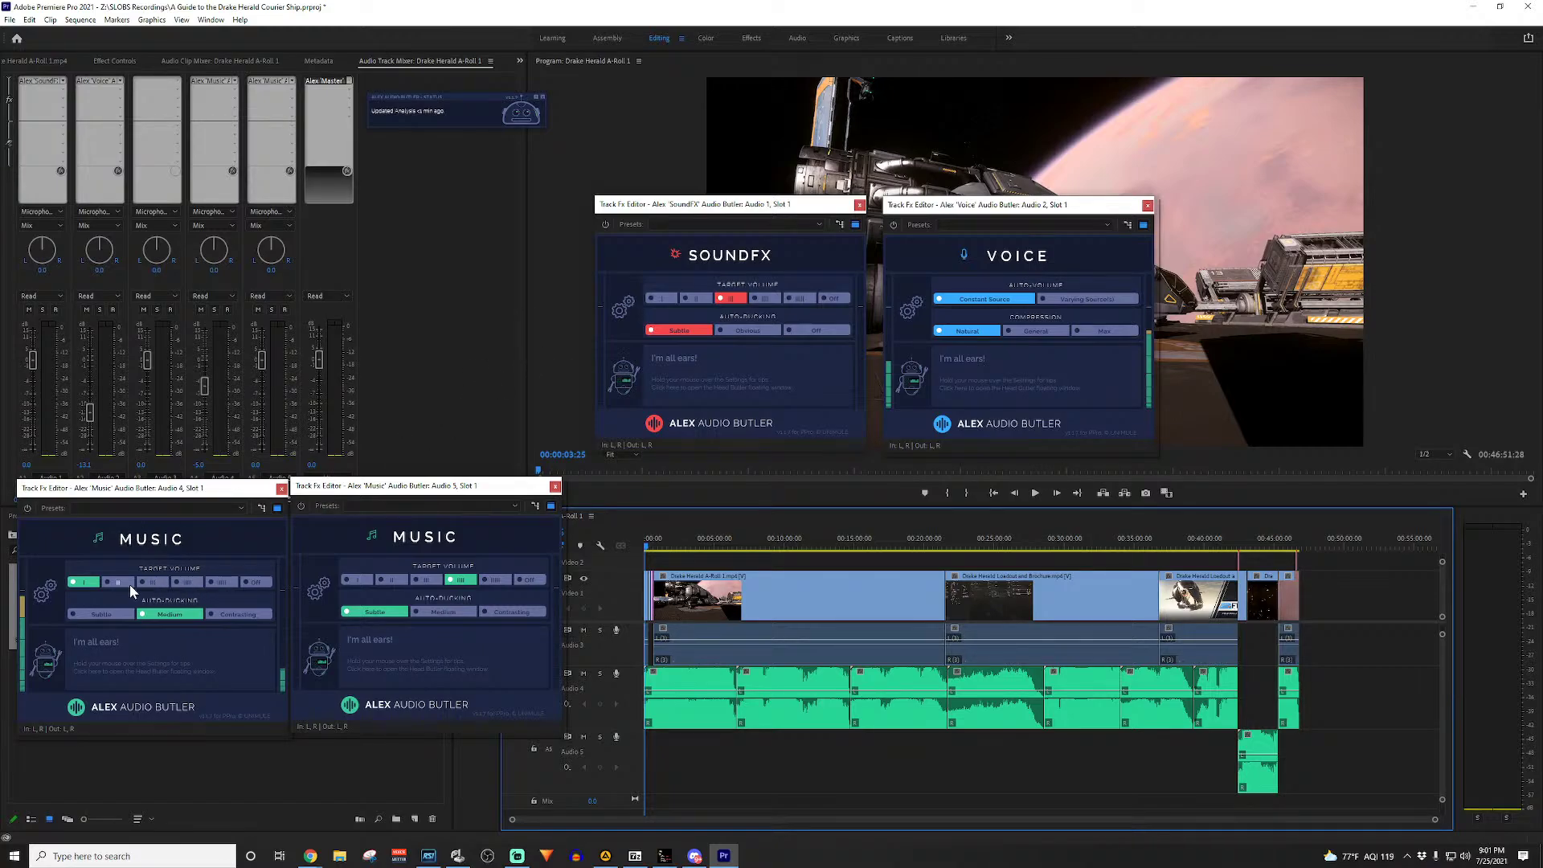
Step: Try the target volumes Loudest, Loud, Medium and Soft on the Audio 4 Music effect during playback, and return it to Background
click(552, 351)
key(space)
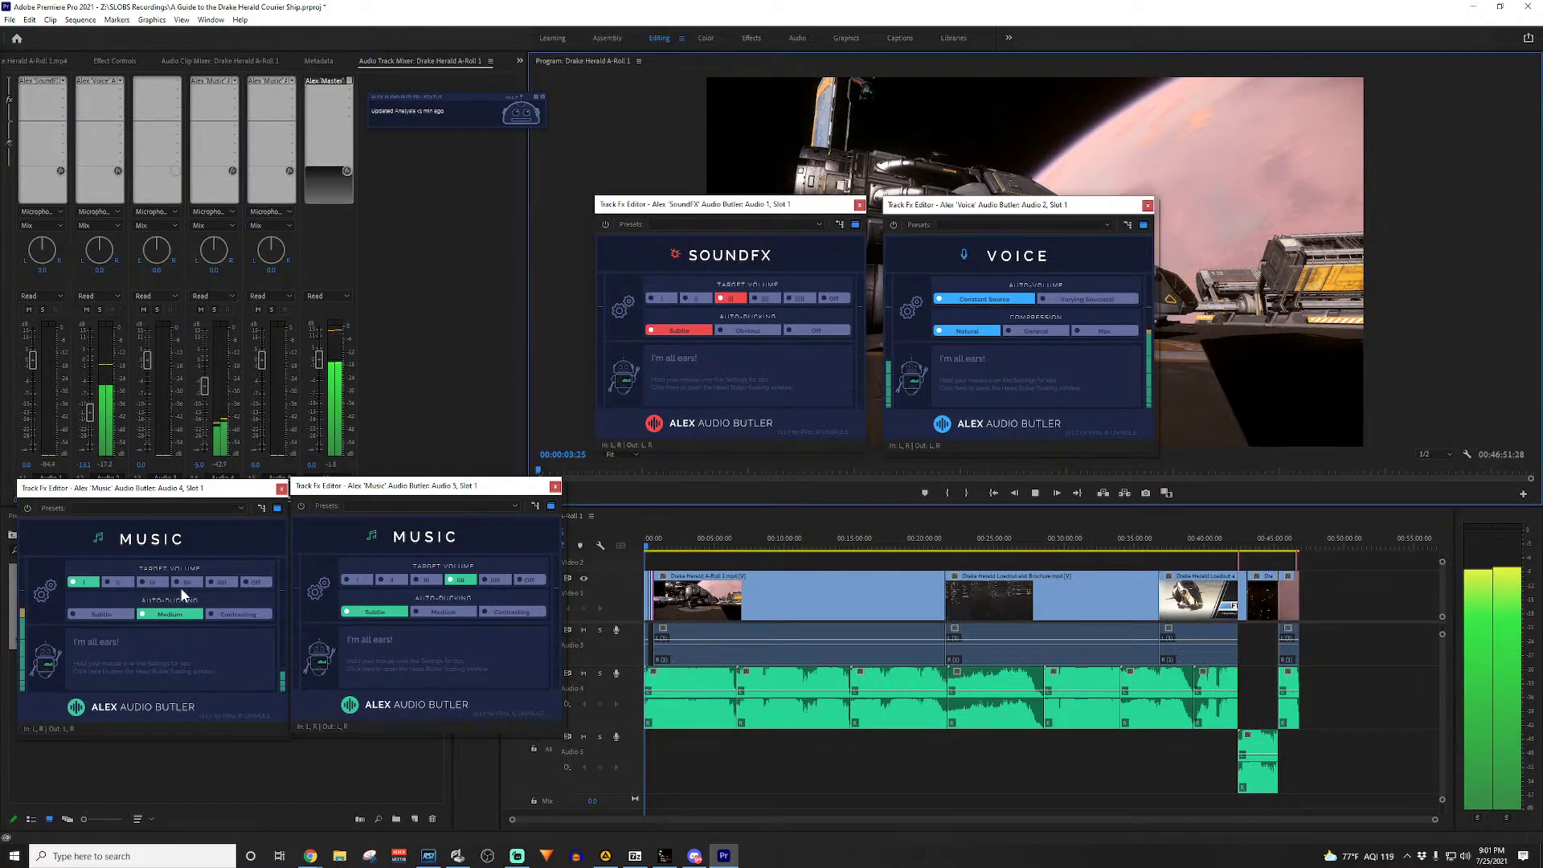
click(223, 582)
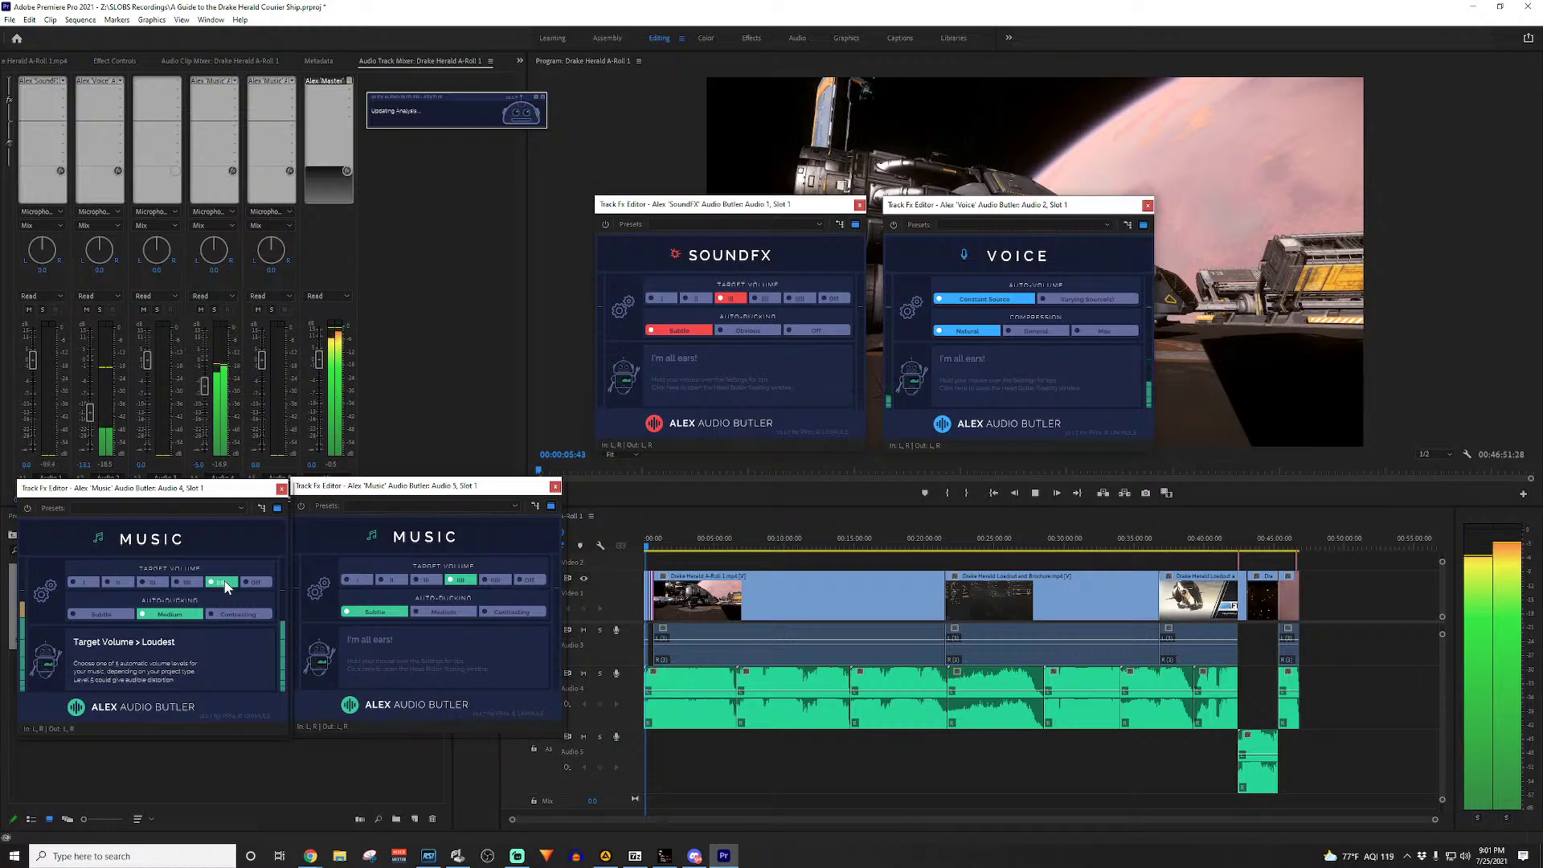
click(184, 585)
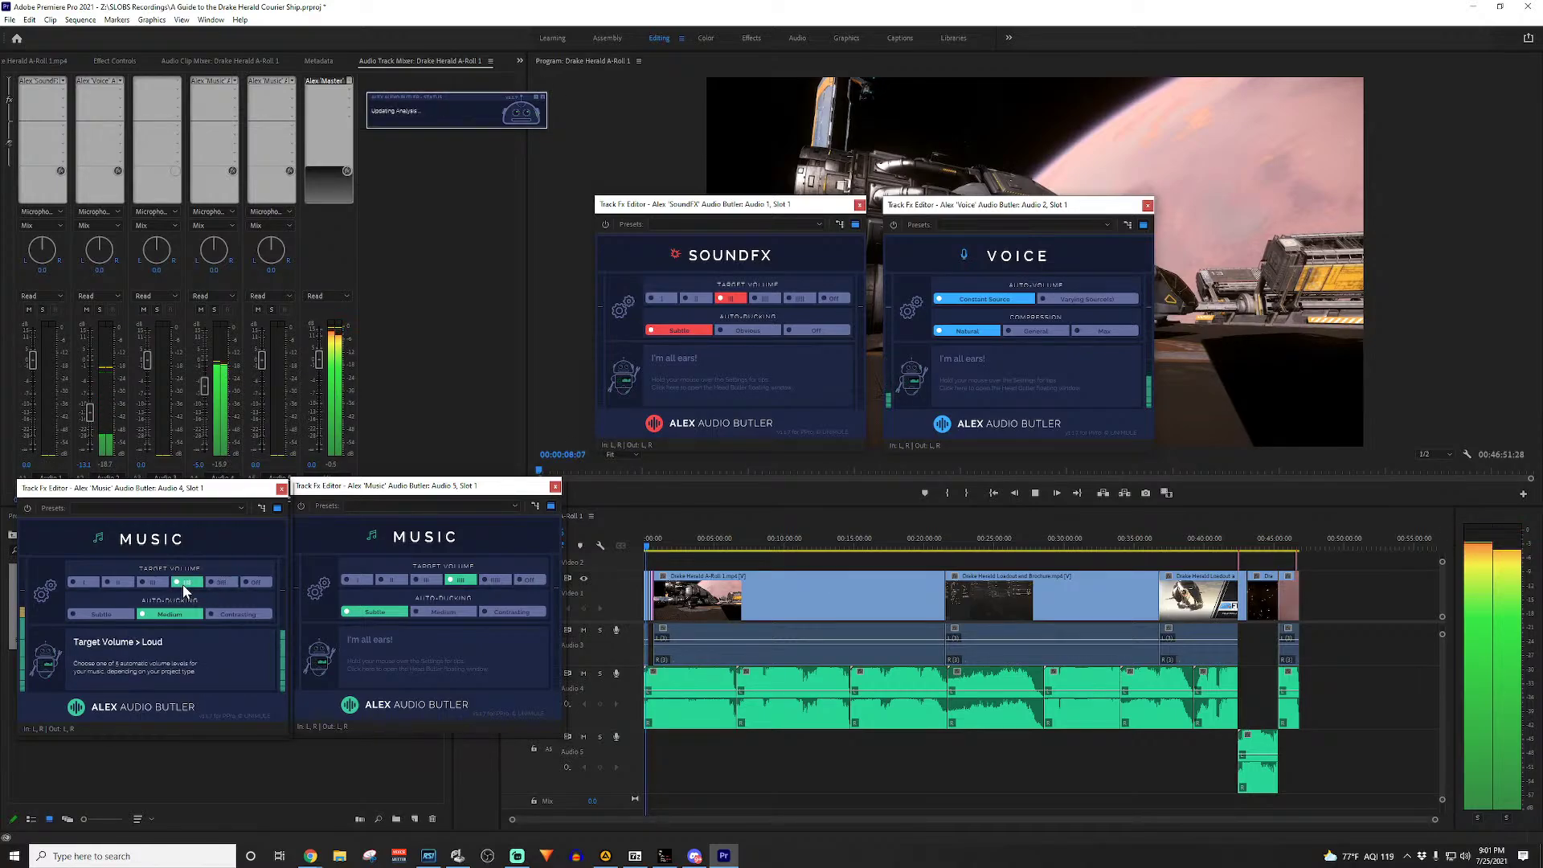
click(165, 581)
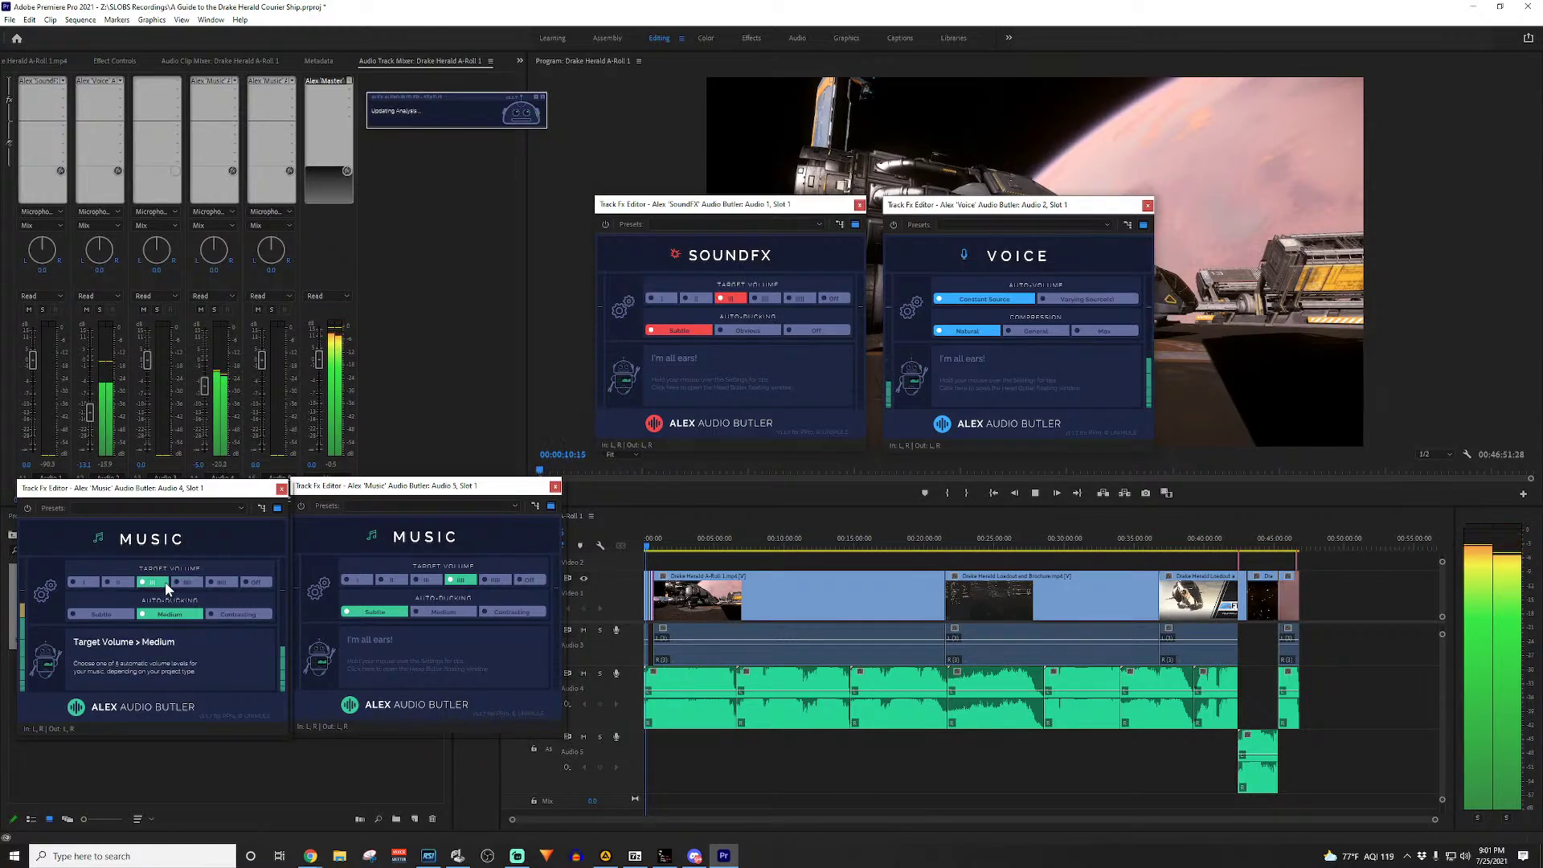
click(122, 582)
click(86, 583)
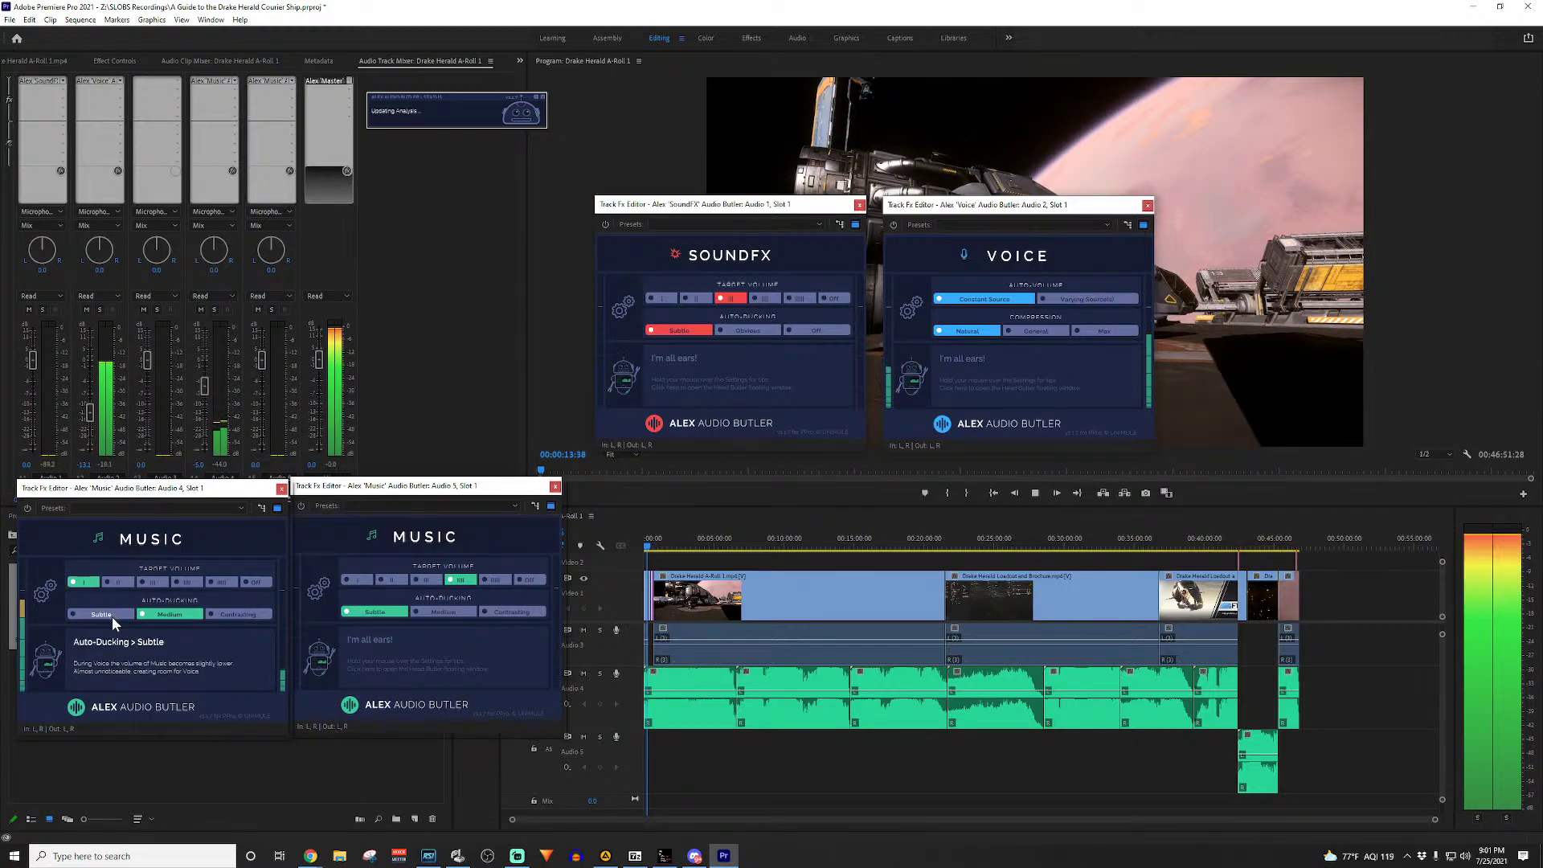
Step: Compare Subtle, Medium and Contrasting auto-ducking on the Audio 4 Music effect while replaying the opening seconds, and settle on Medium
click(107, 616)
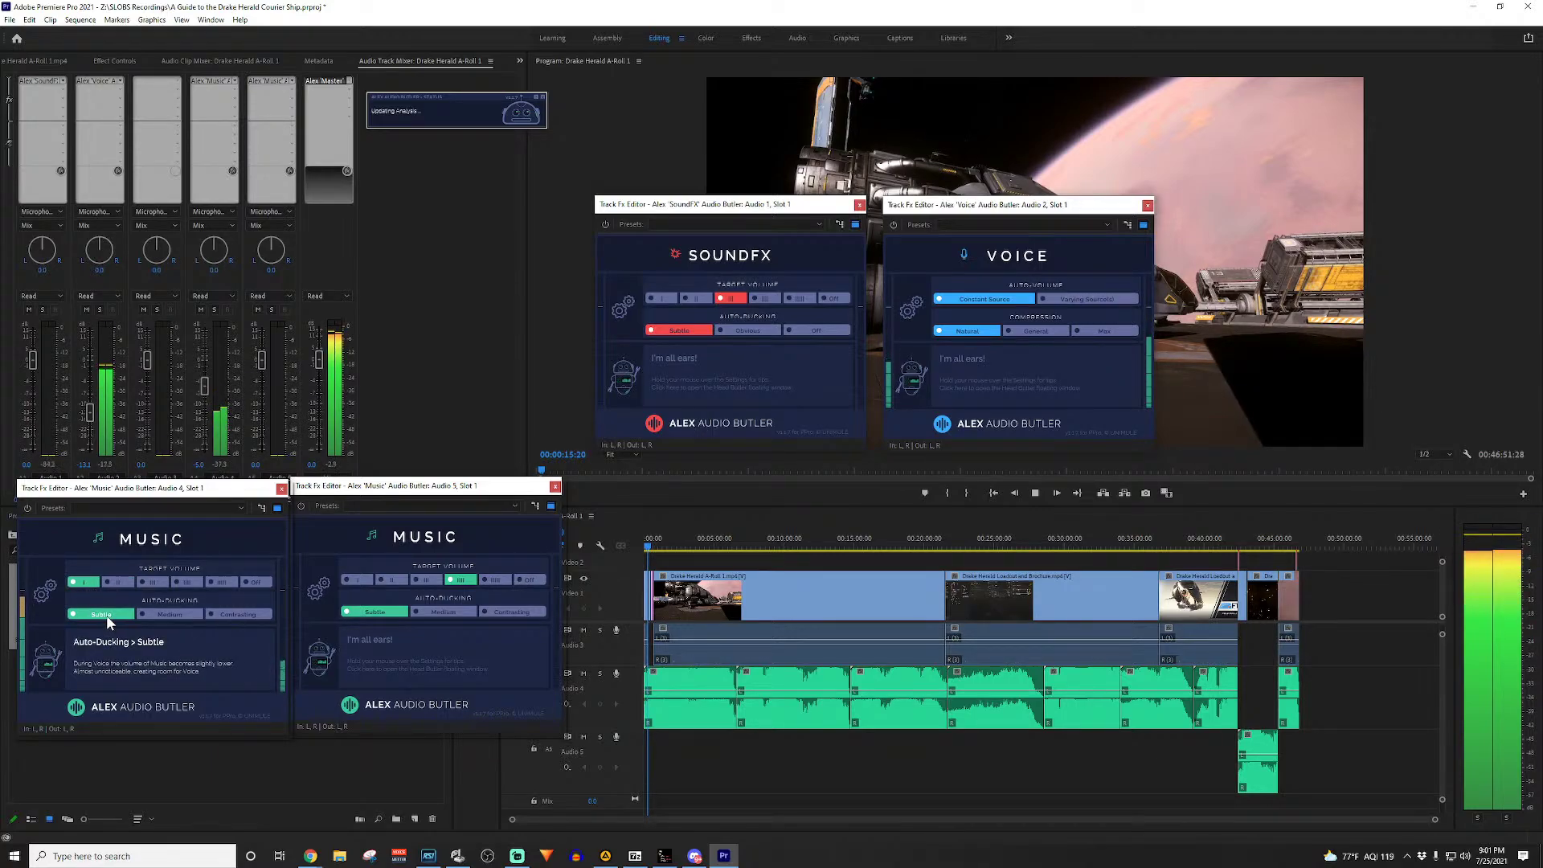
click(171, 612)
click(237, 614)
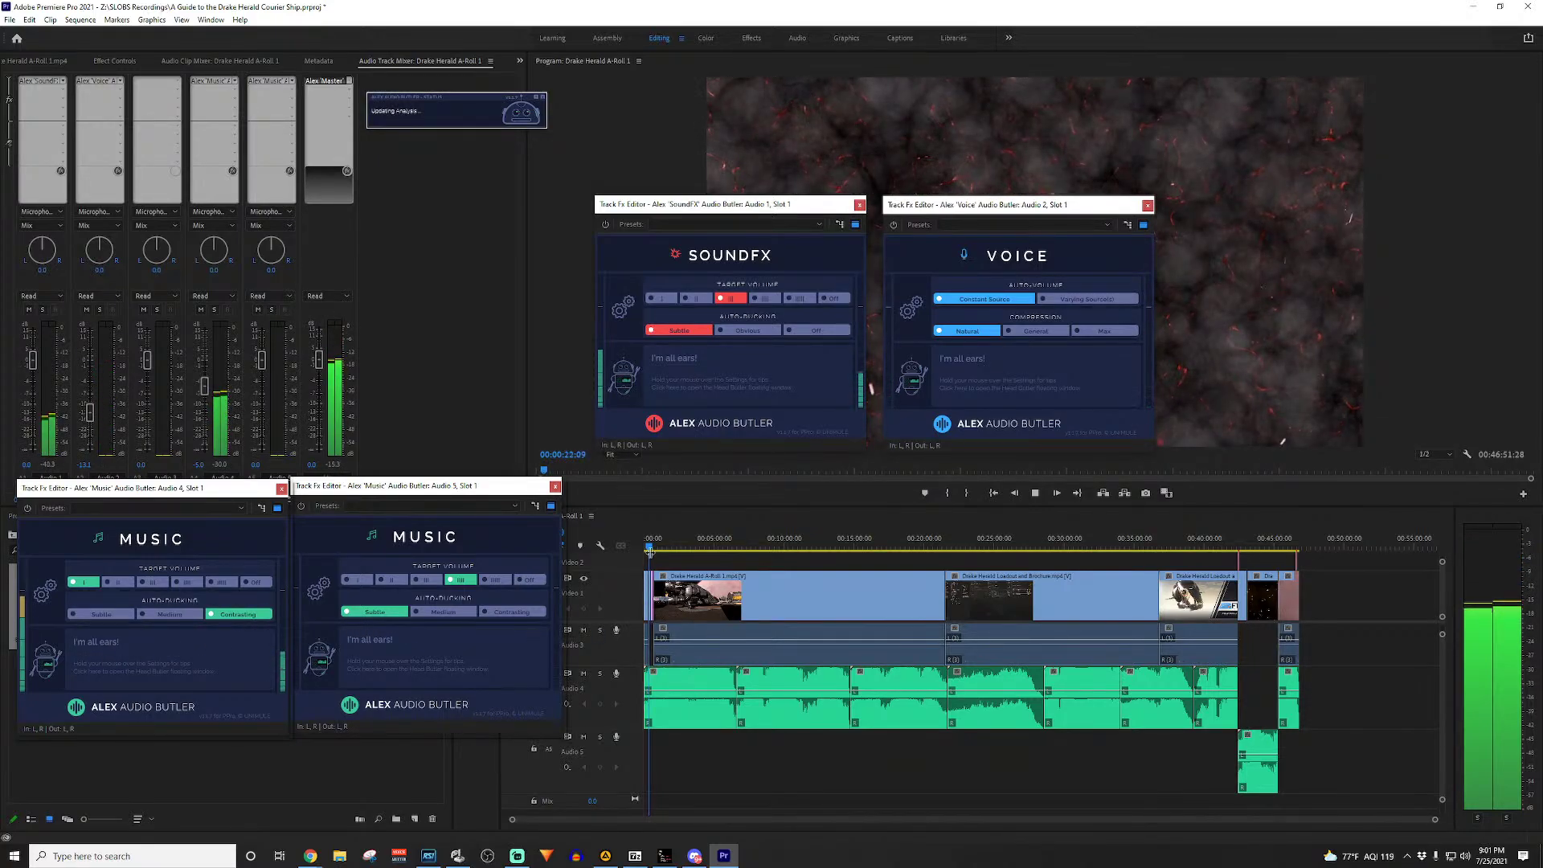
drag(649, 549, 612, 553)
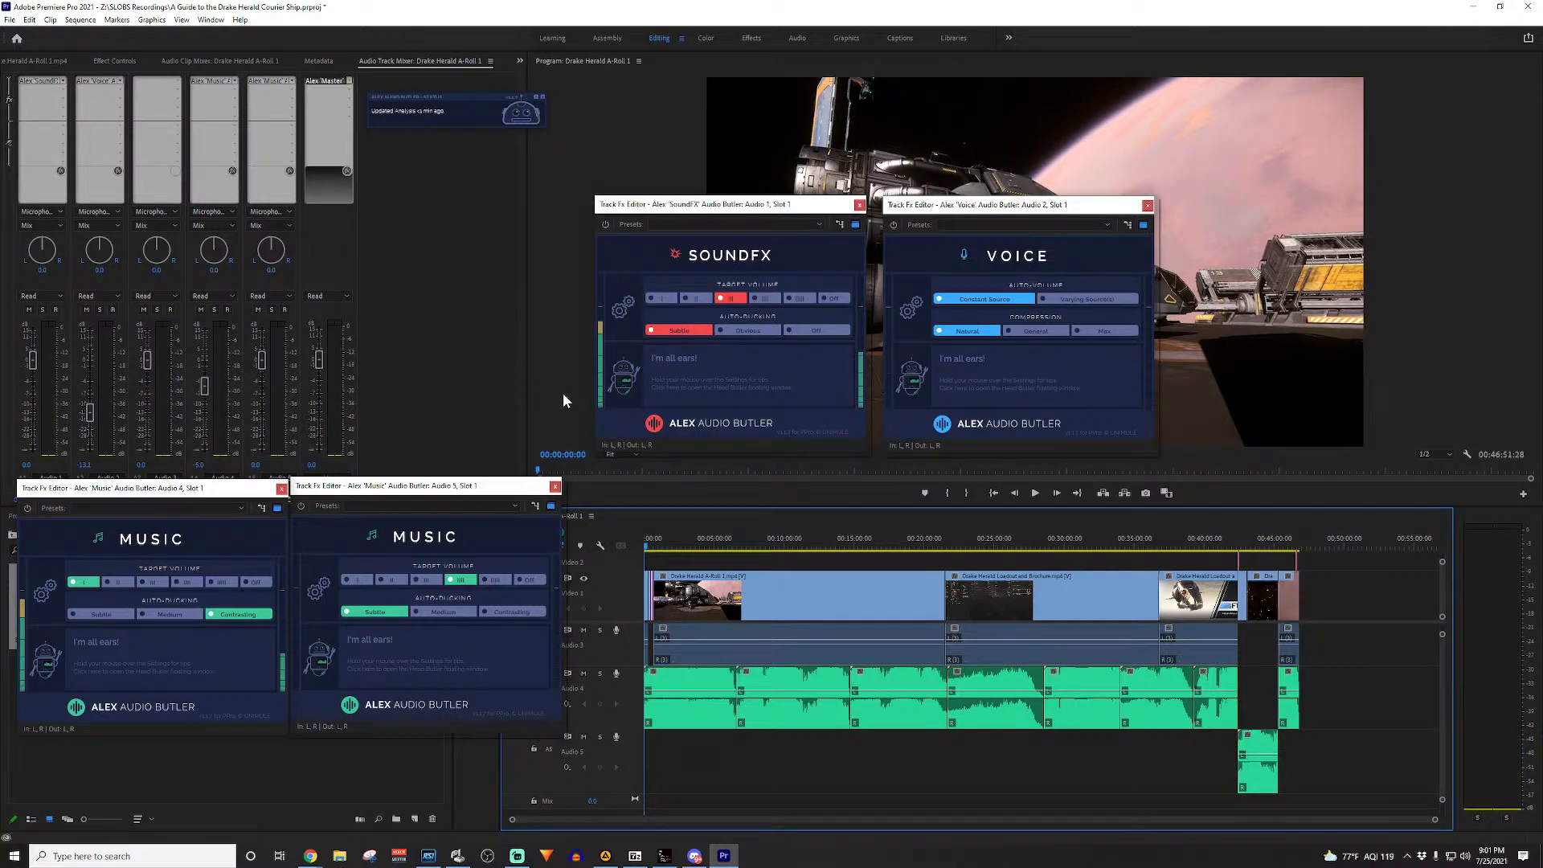
key(space)
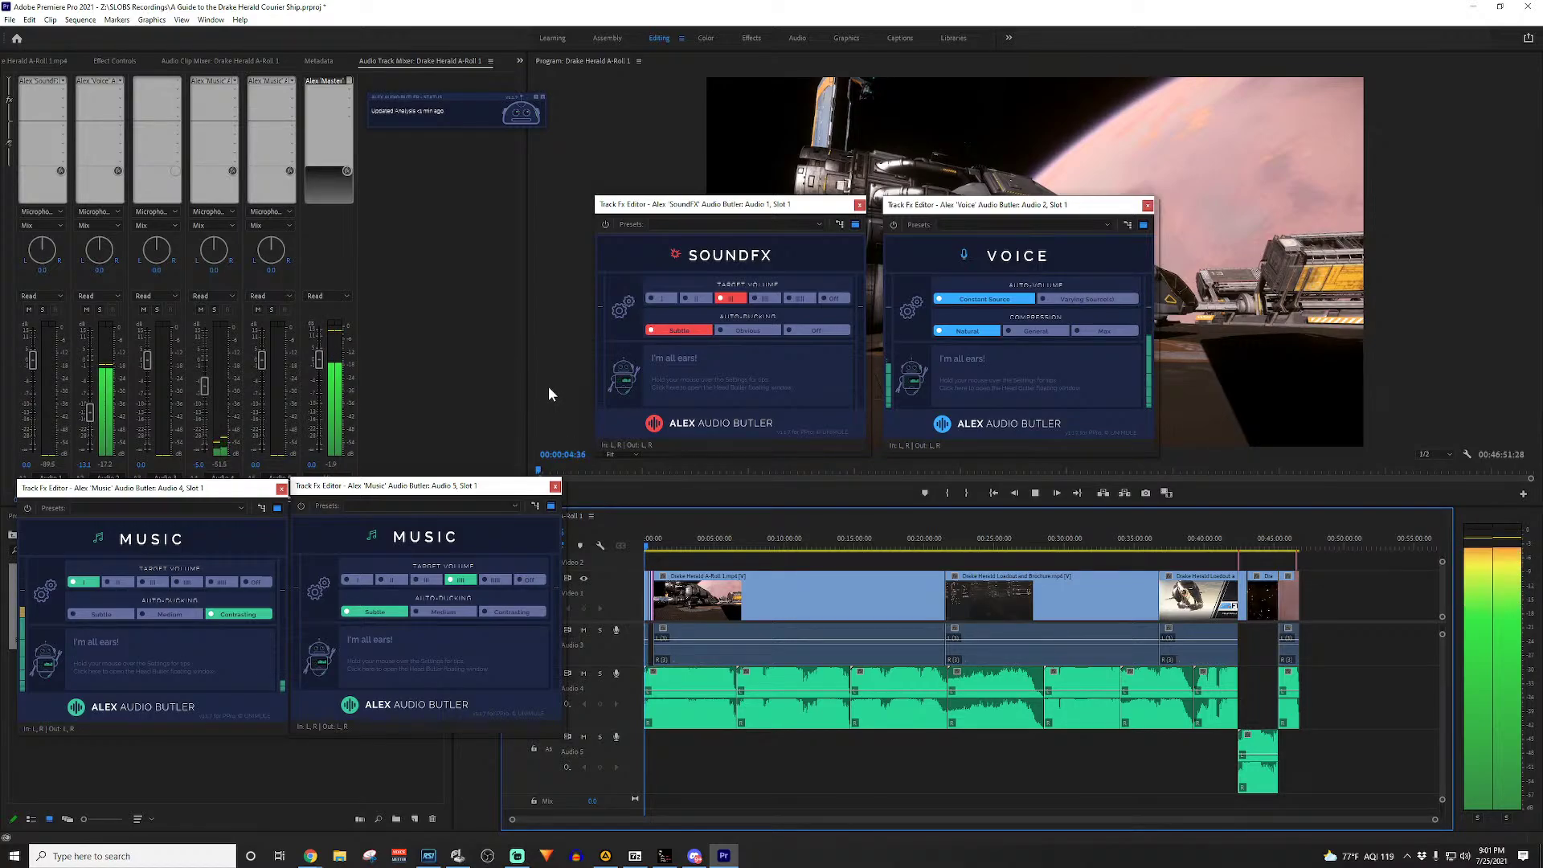
key(space)
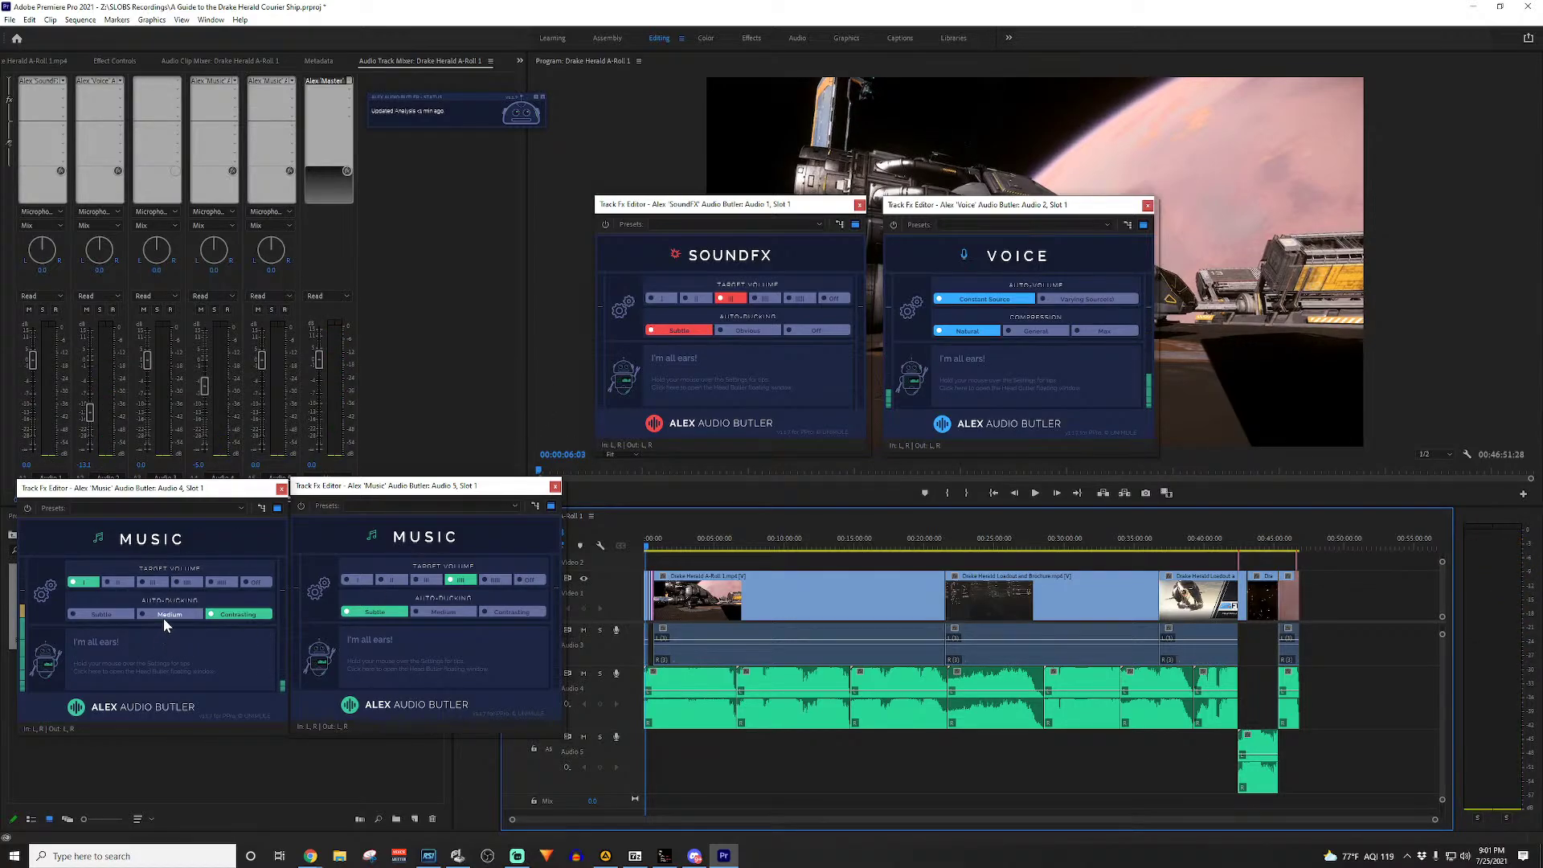
click(165, 616)
key(space)
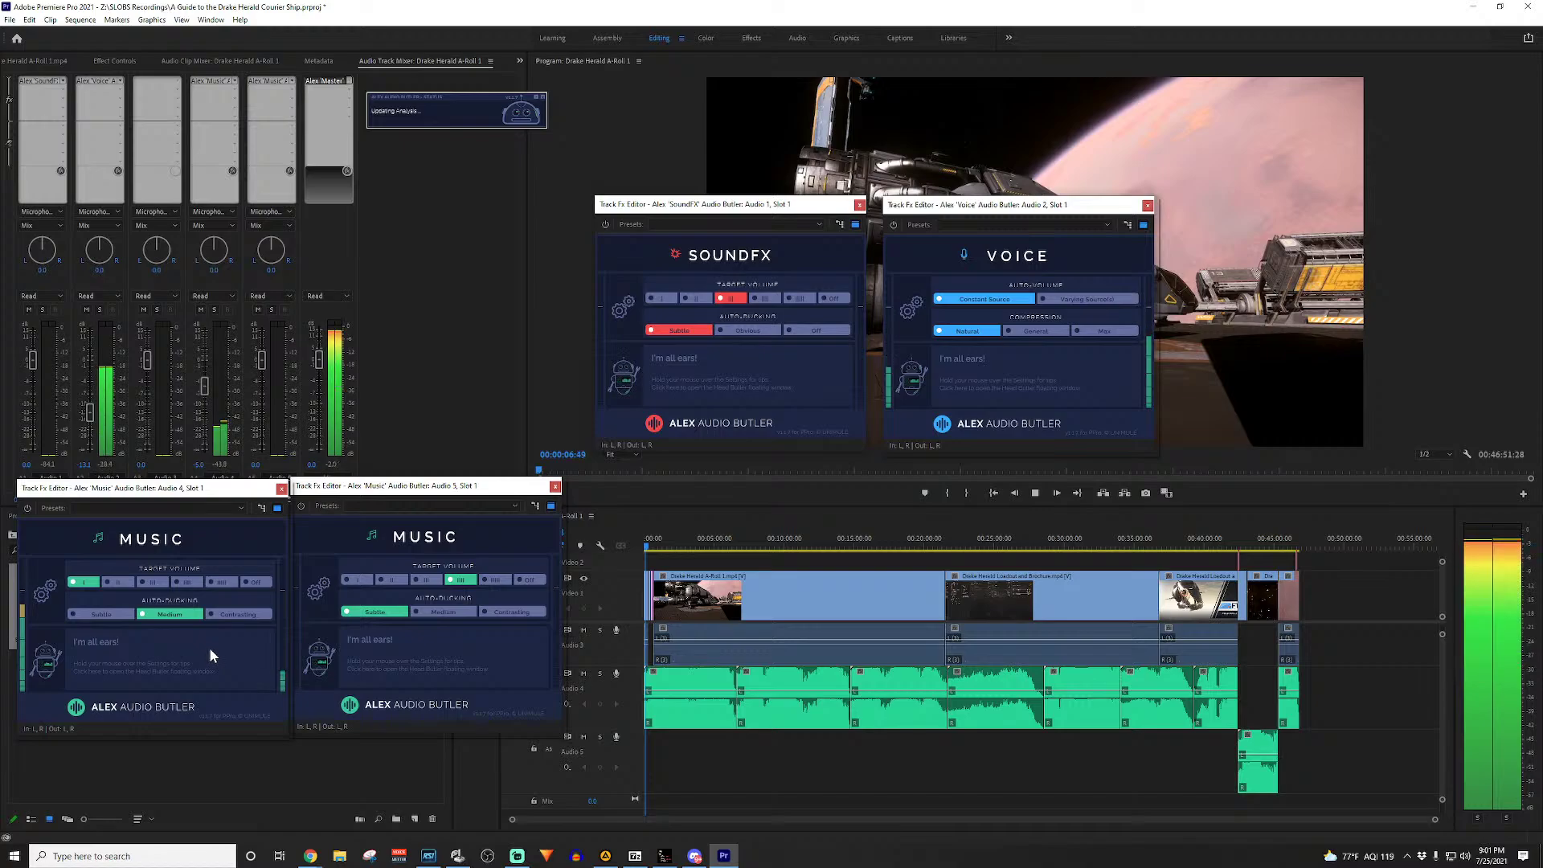
key(space)
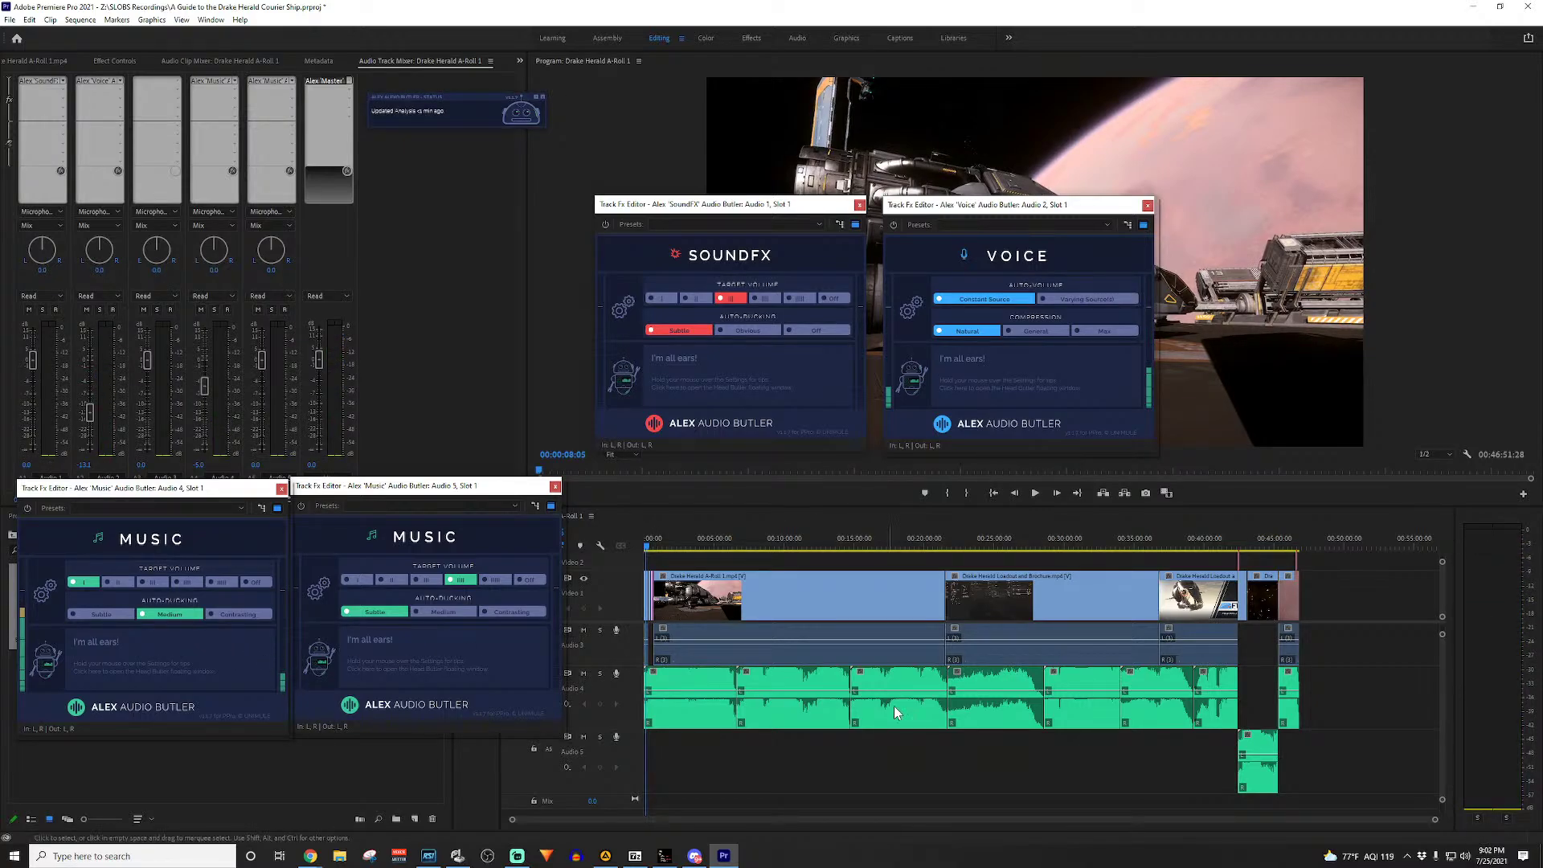
Step: Play the closing section from about 41:52 and move the SoundFX and Voice effect windows off the video preview
click(788, 817)
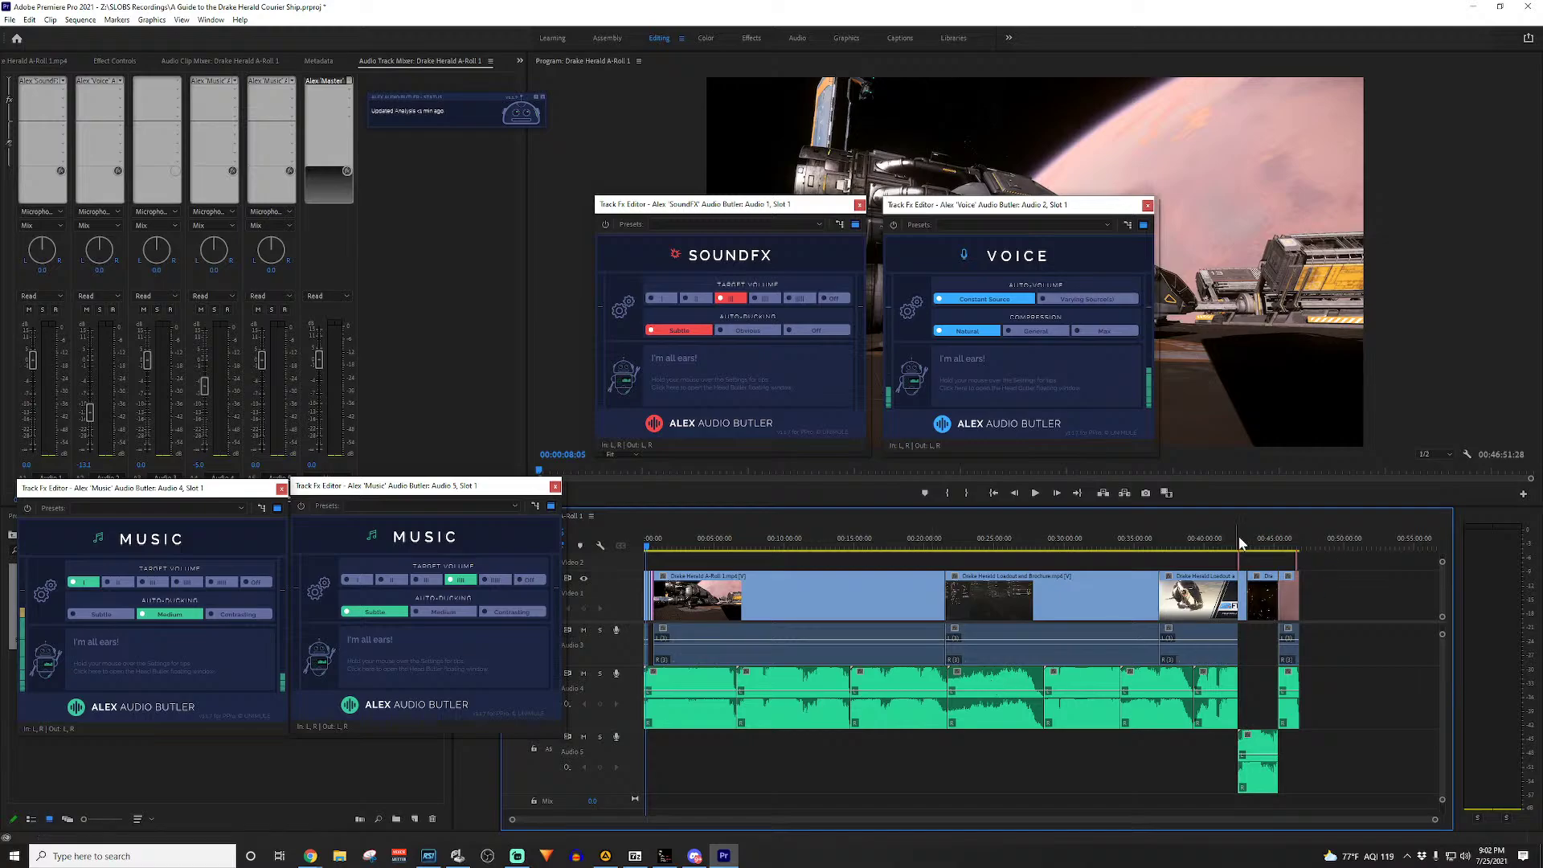
drag(1260, 543, 1237, 539)
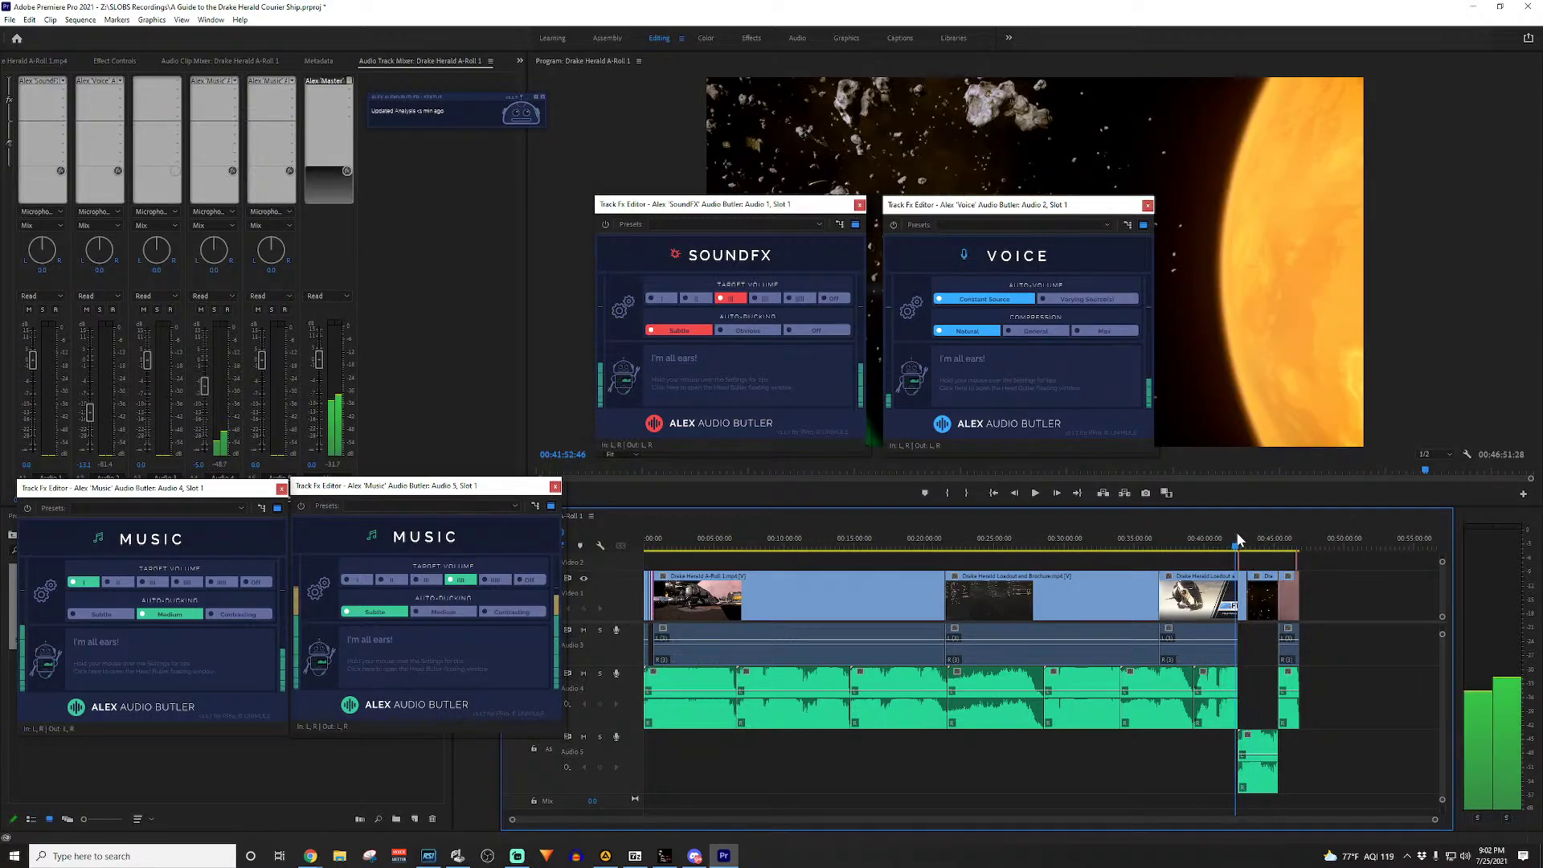
key(space)
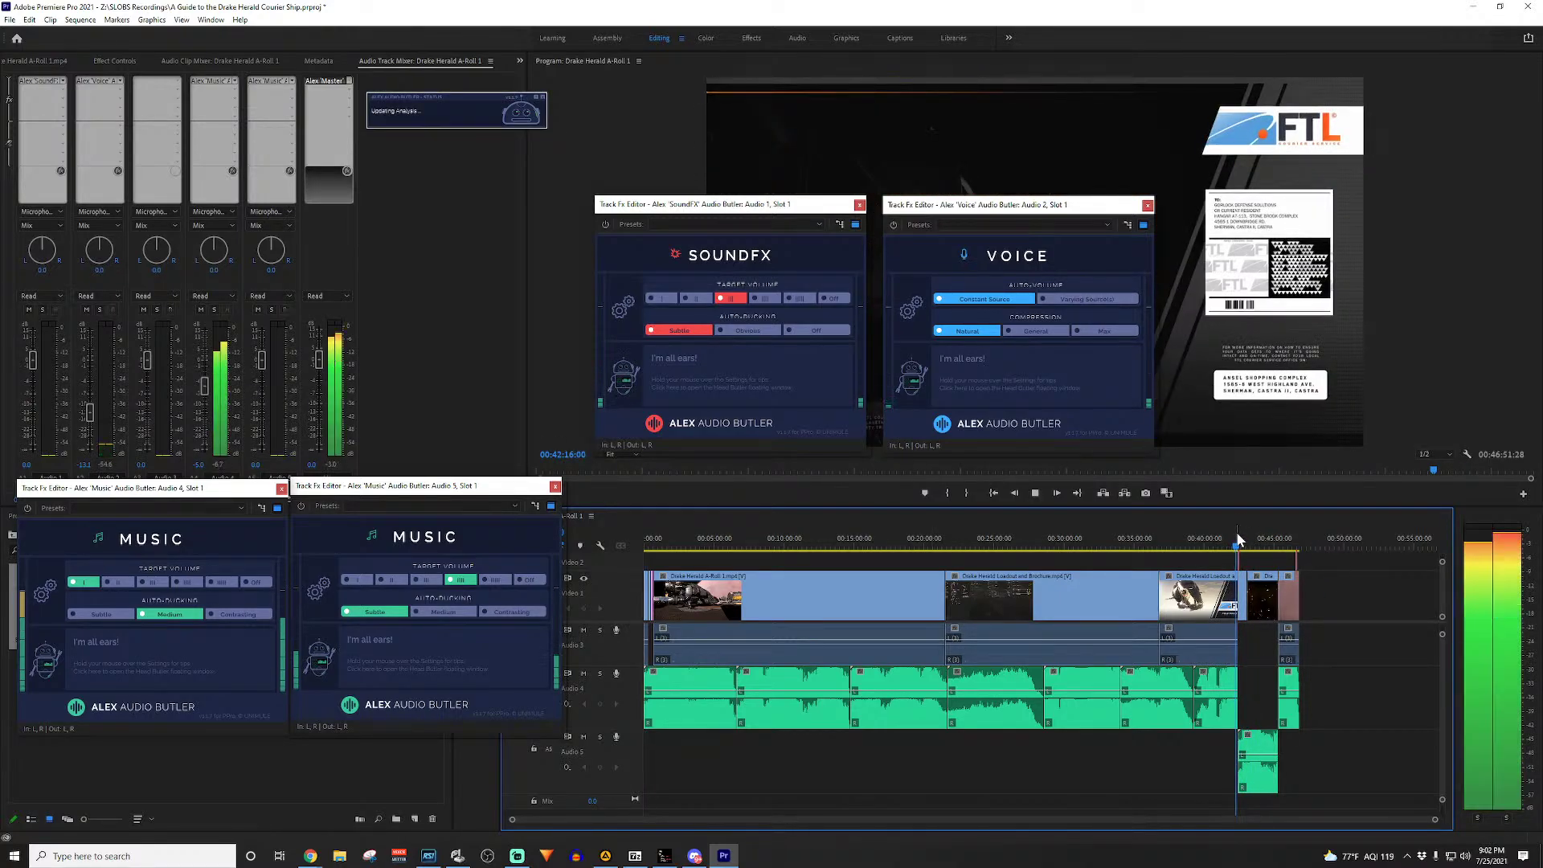
drag(804, 204, 287, 226)
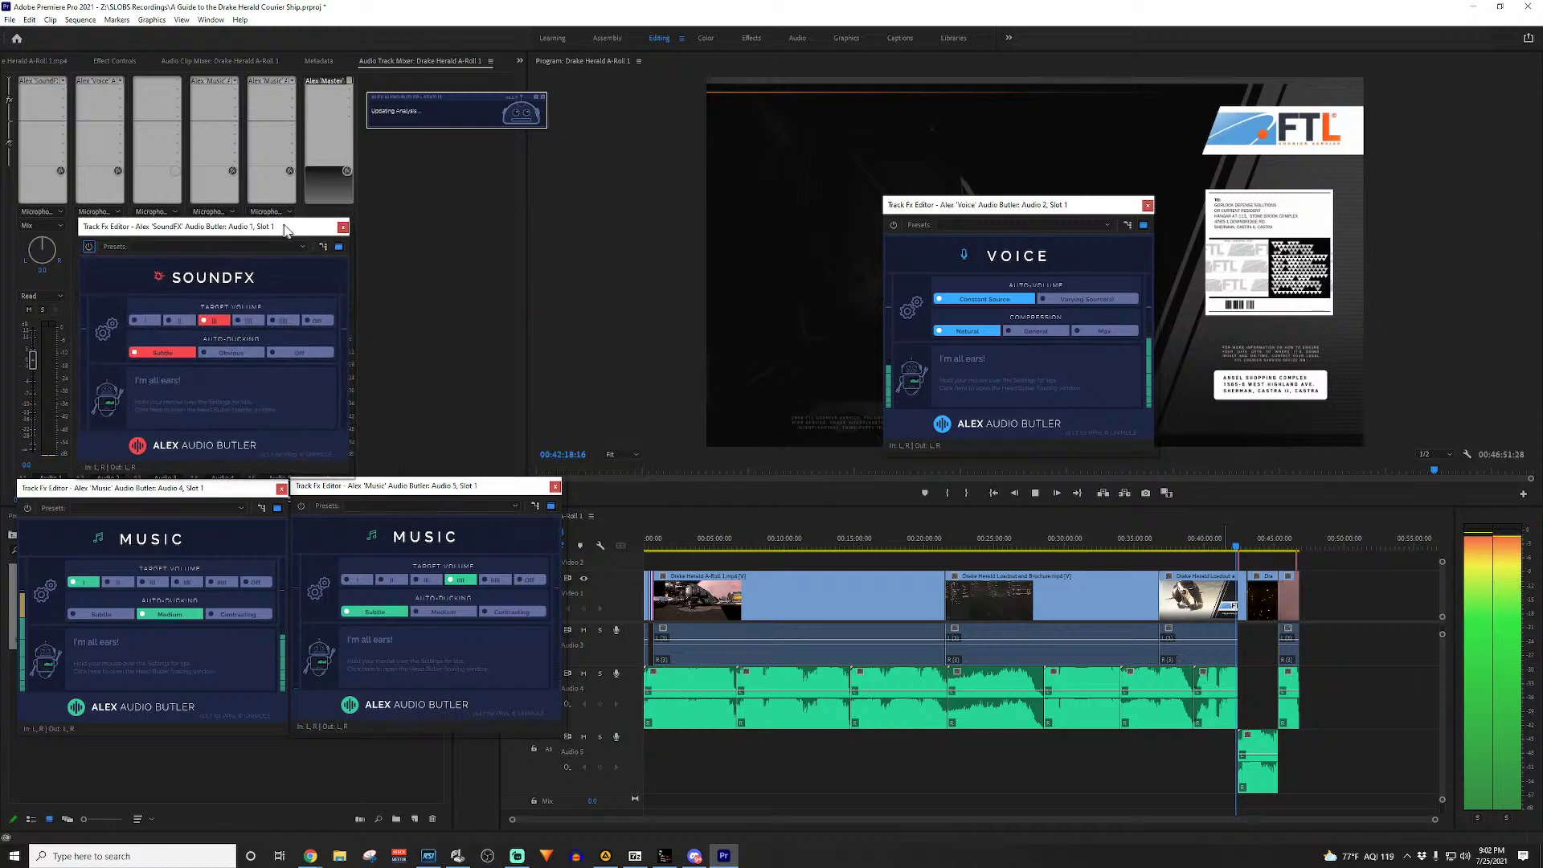
drag(1054, 209, 540, 235)
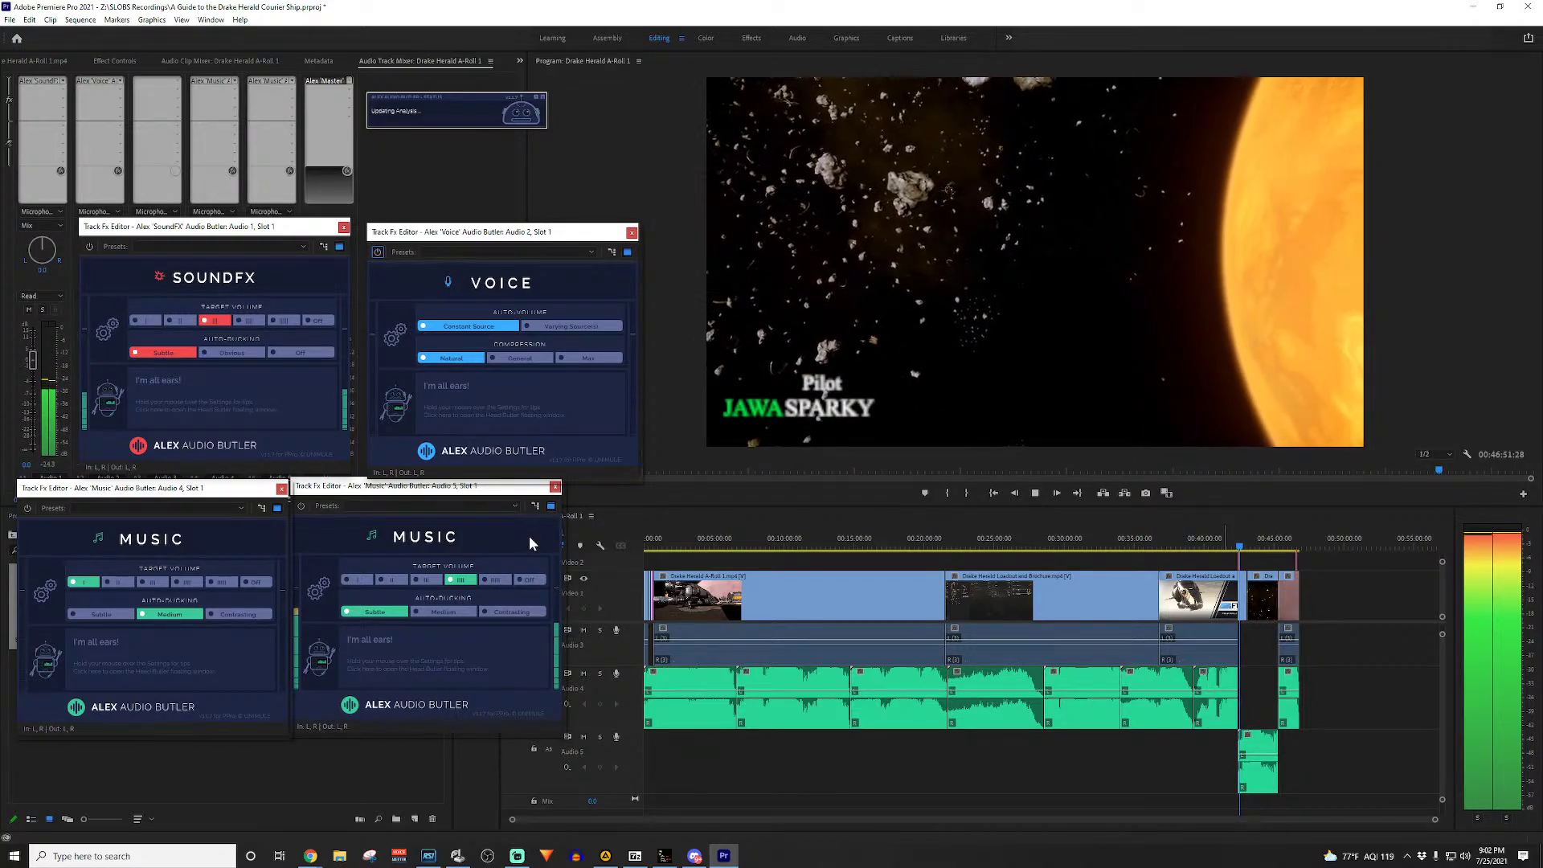
Step: Set the target volume of the Audio 5 Music effect to Medium and replay the transition into the closing music
click(430, 580)
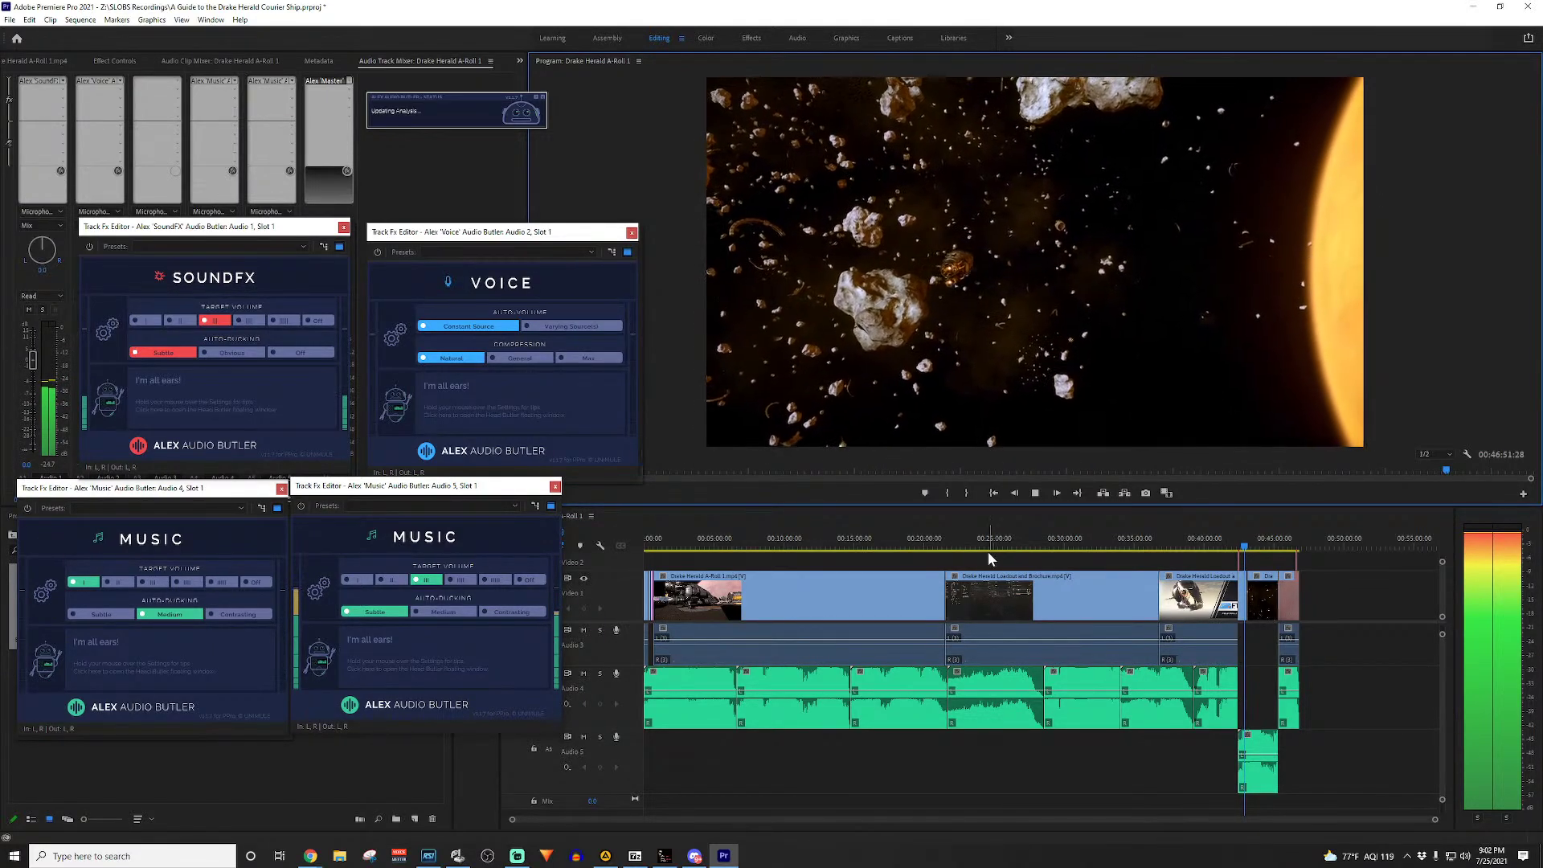
key(space)
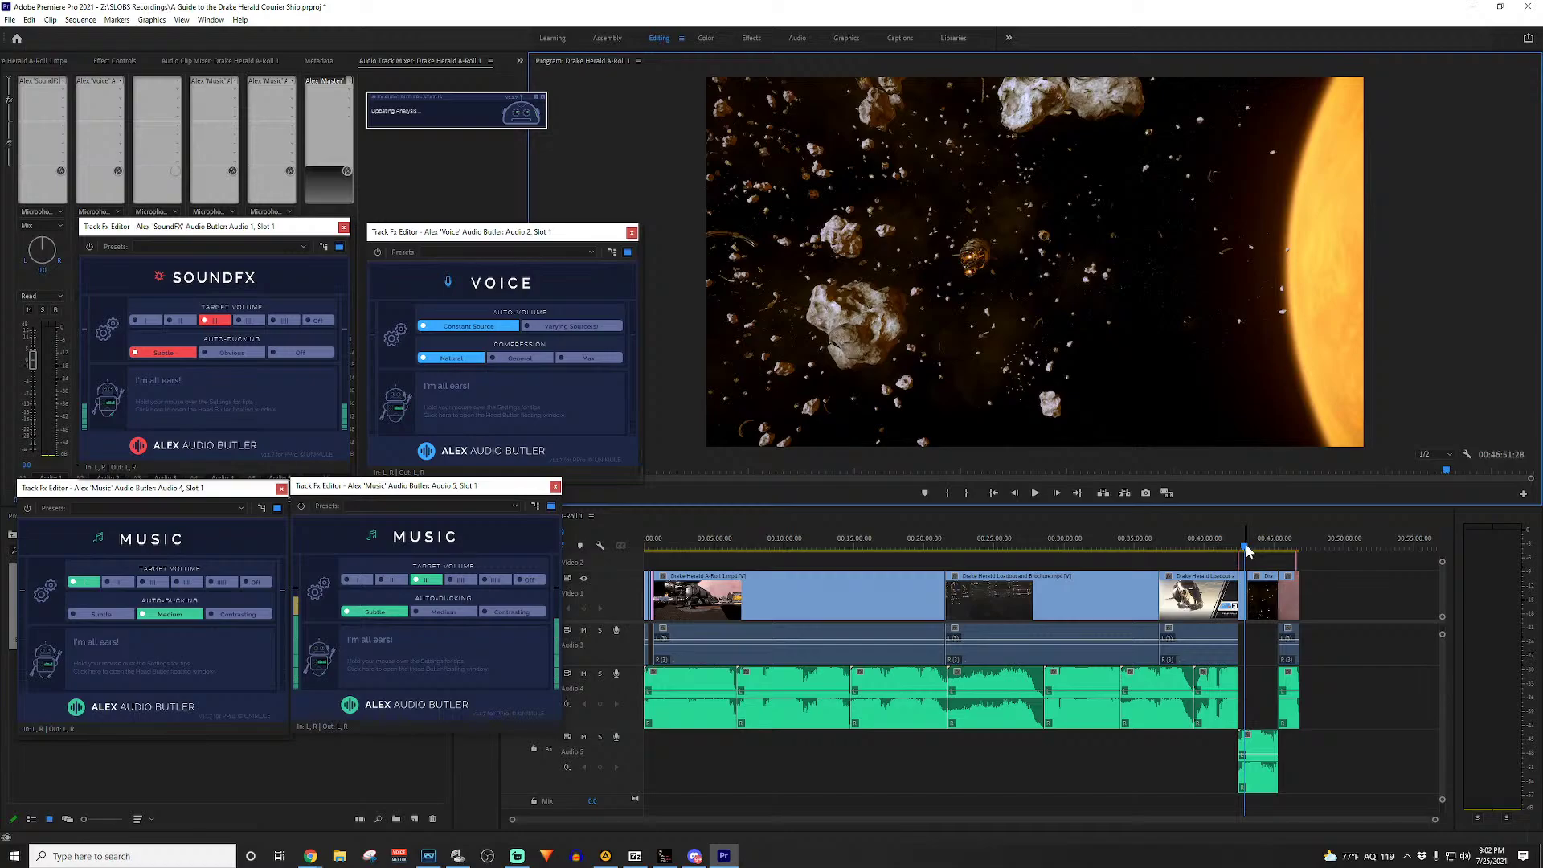
drag(1246, 545, 1238, 544)
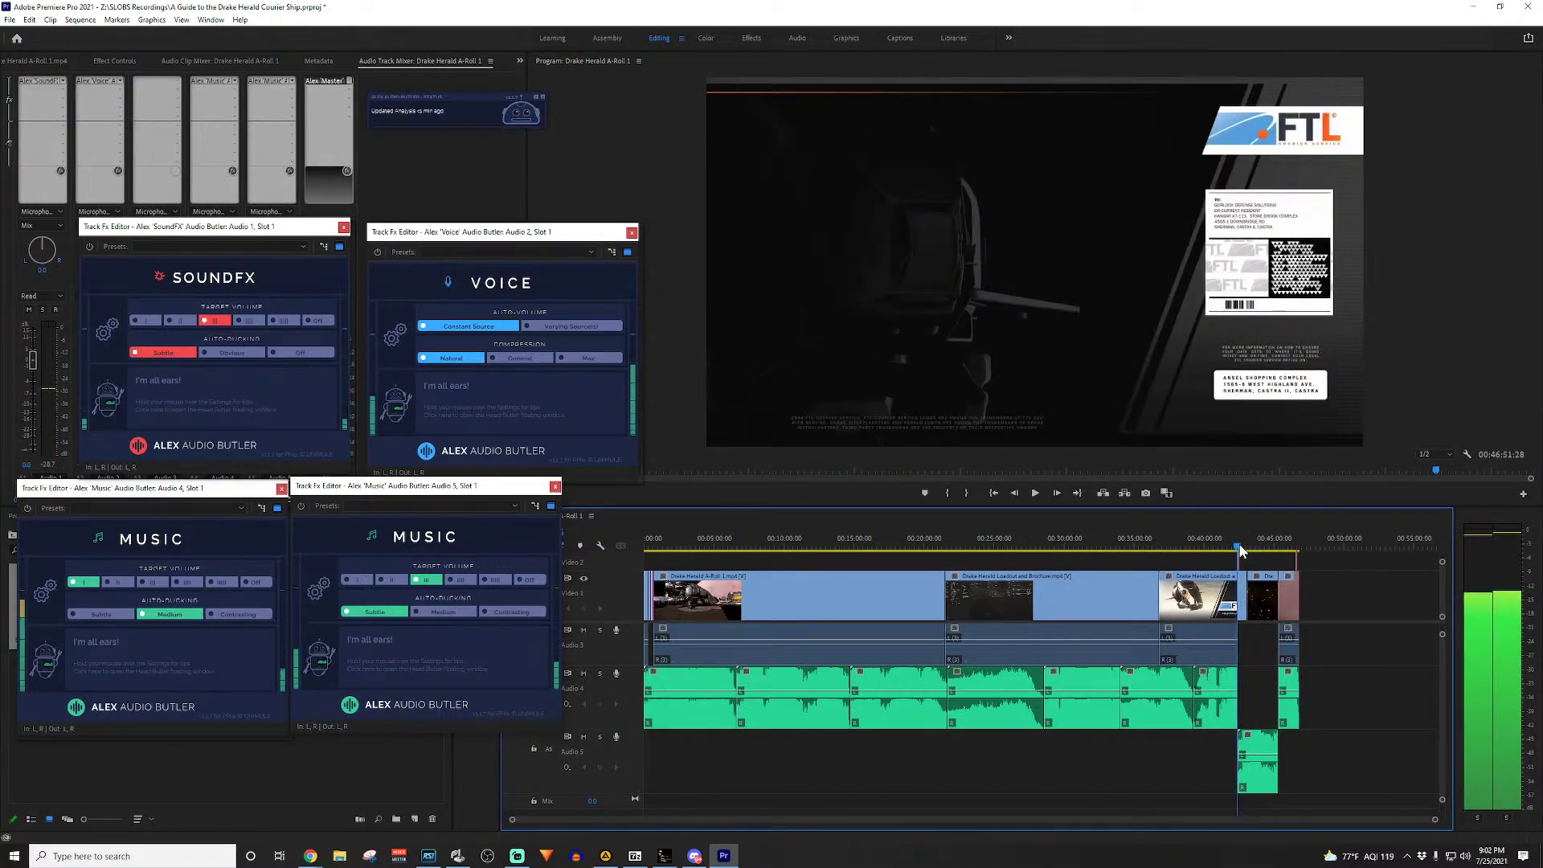
key(space)
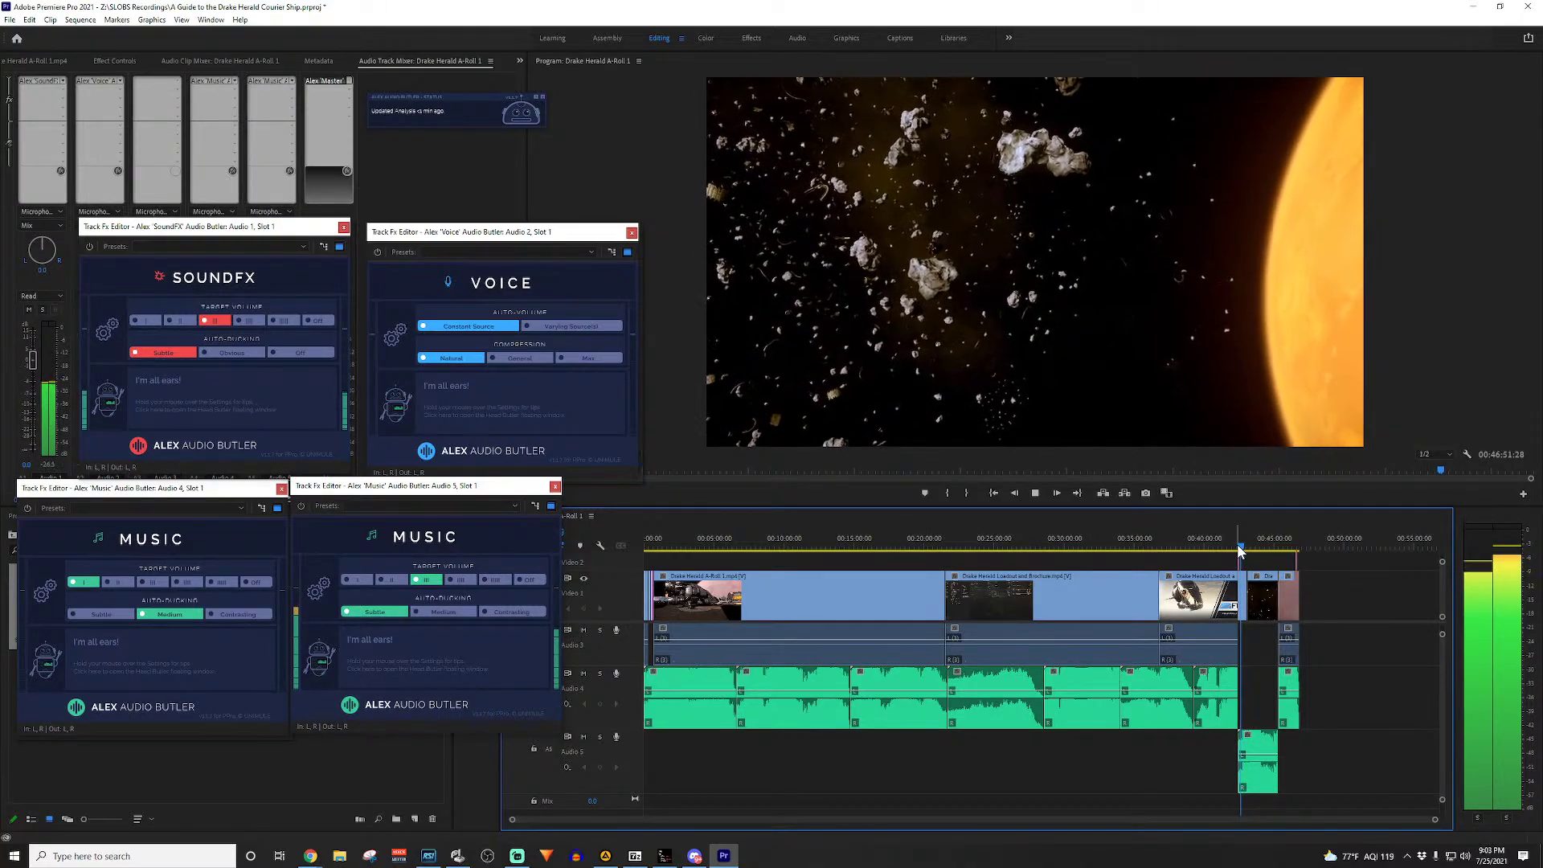
Step: Move the SoundFX window away from the track mixer and lower the Audio 5 track fader slightly below 0 dB
drag(268, 222, 1446, 186)
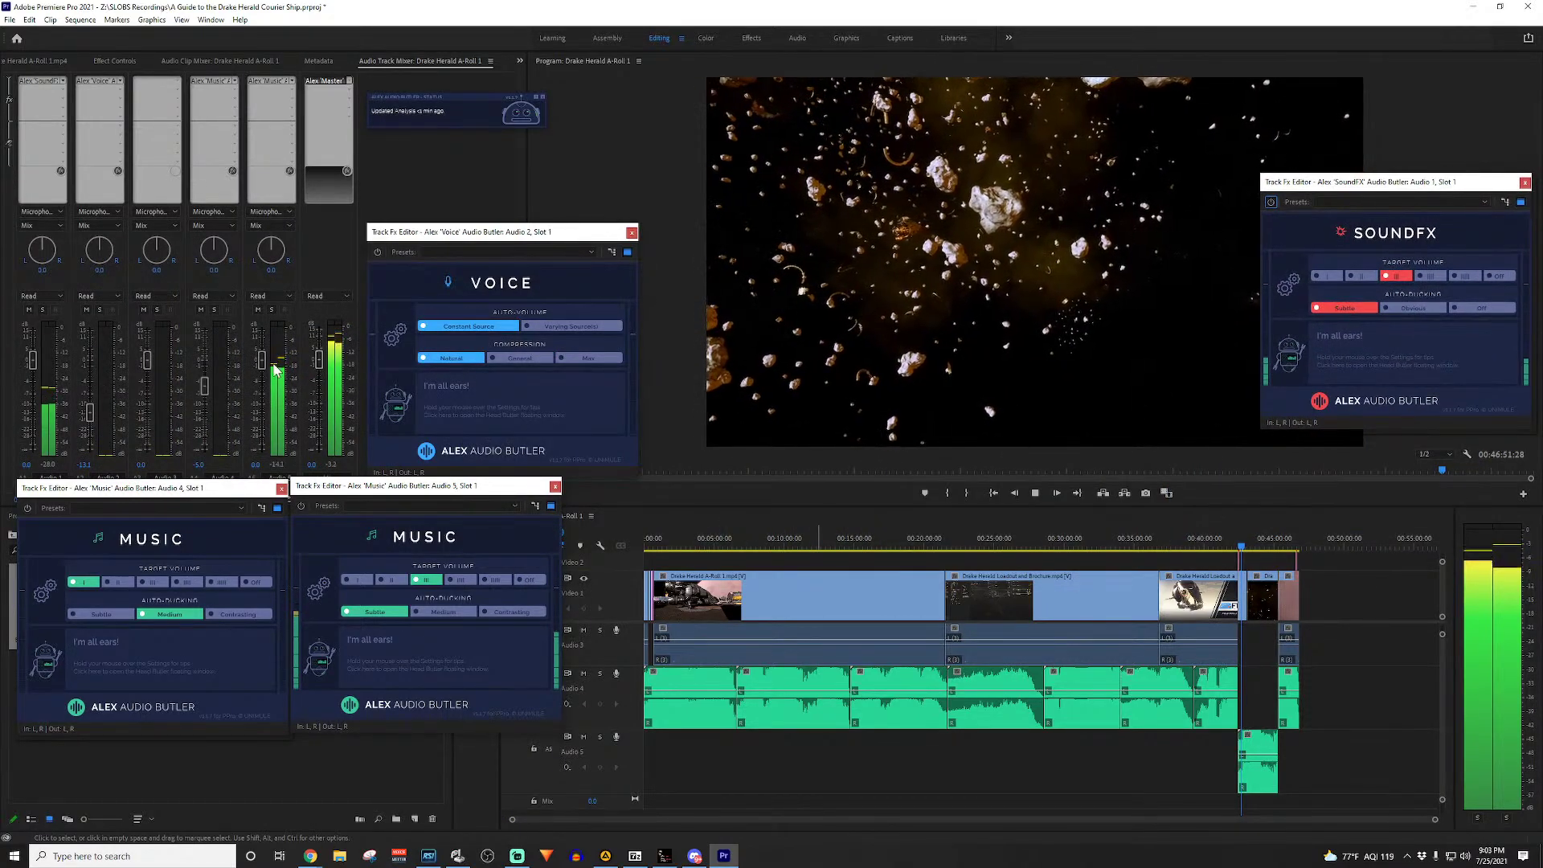
mouse_move(274, 368)
mouse_down()
mouse_move(270, 392)
mouse_move(266, 375)
mouse_up()
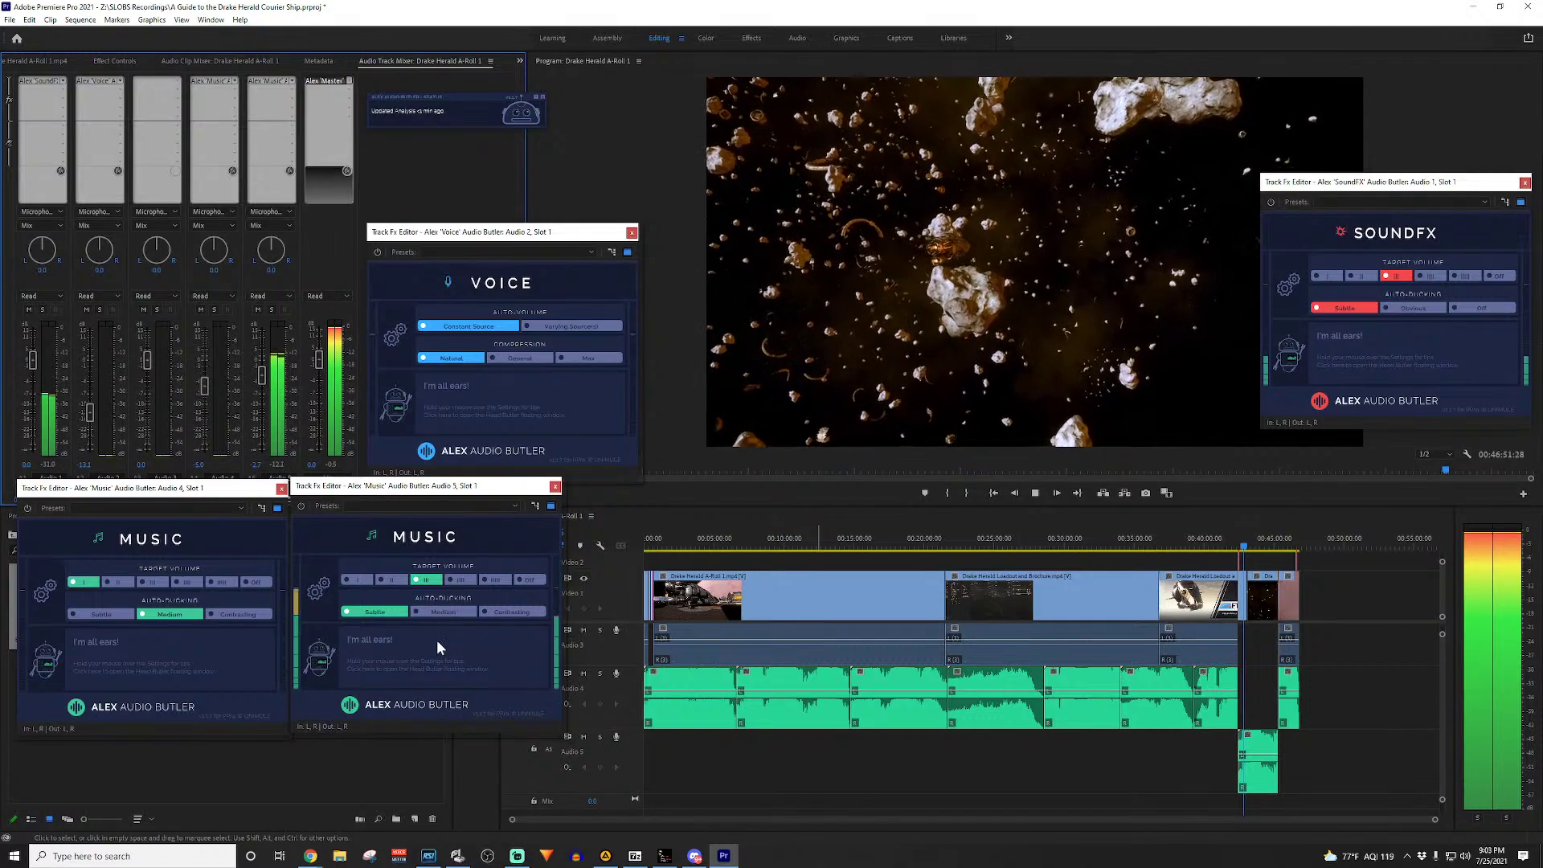
Step: Try Soft and Background target volumes and Contrasting auto-ducking on the Audio 5 Music effect, return ducking to Subtle, and listen on
click(387, 580)
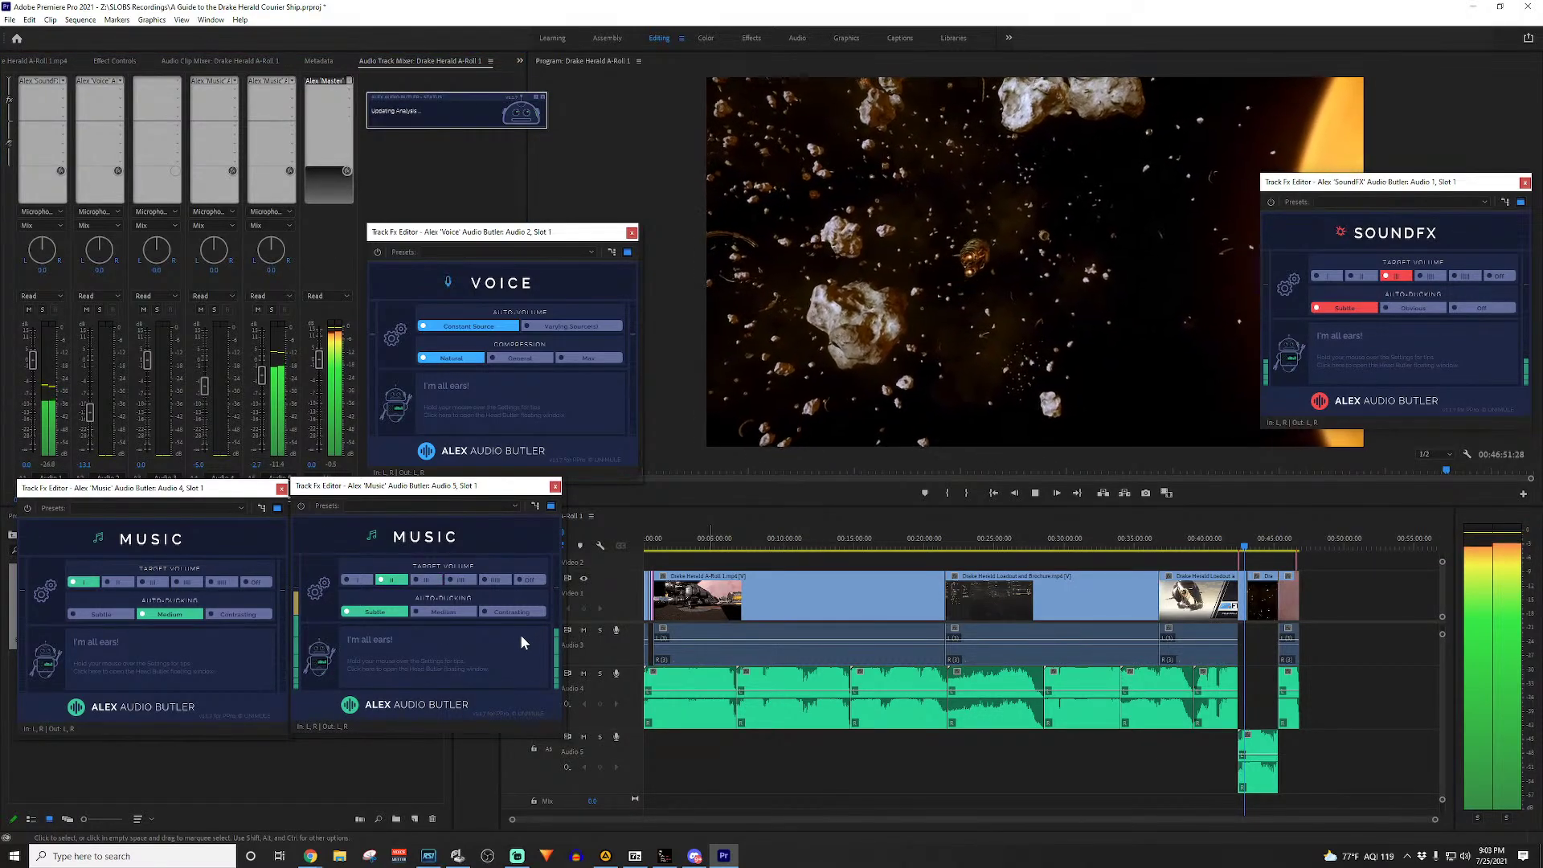
click(511, 612)
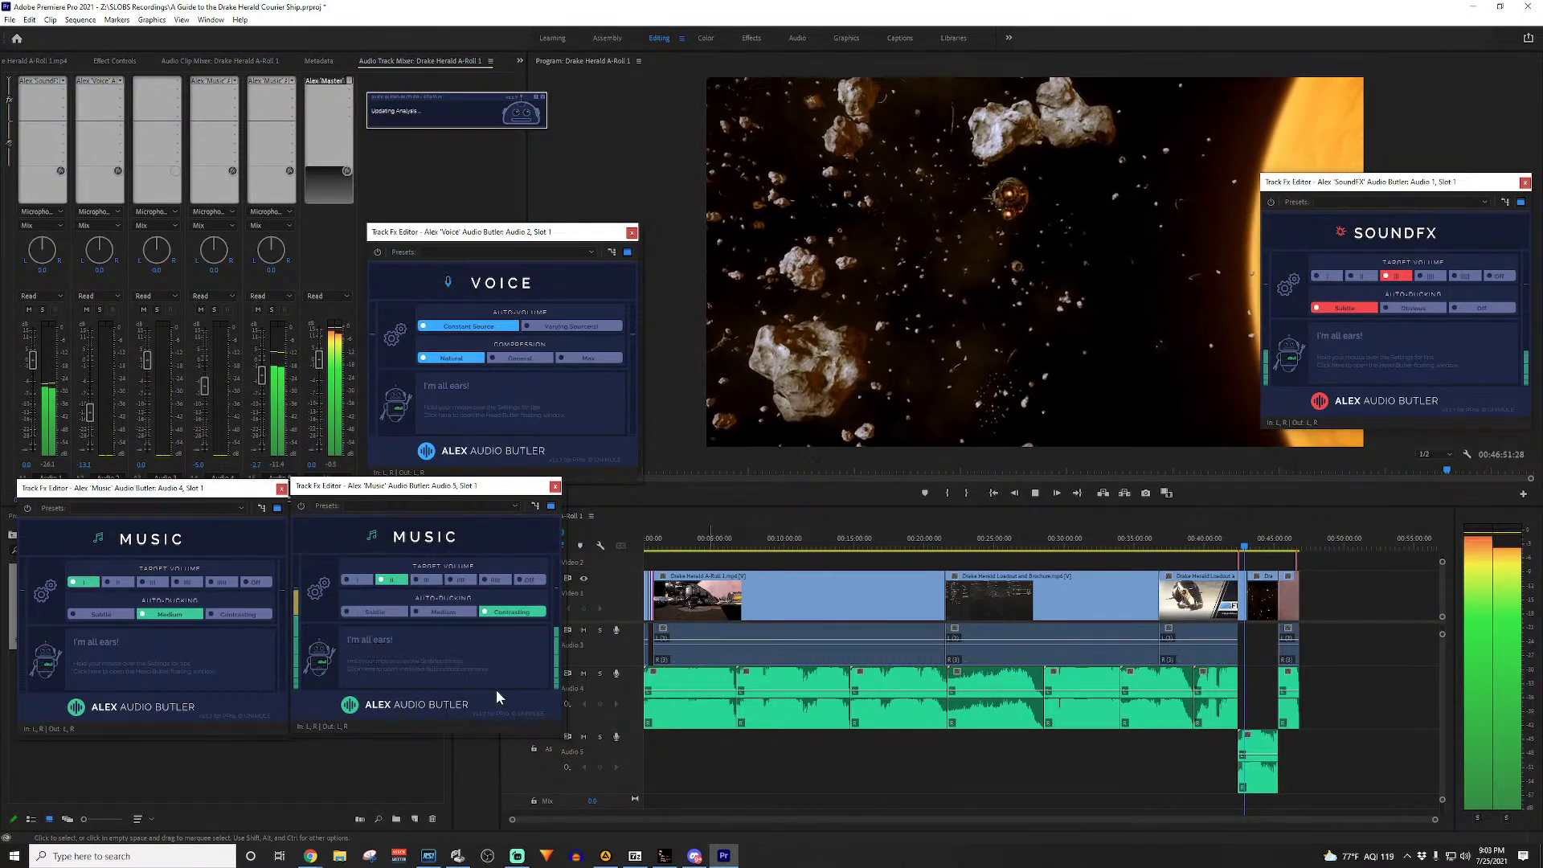
click(354, 612)
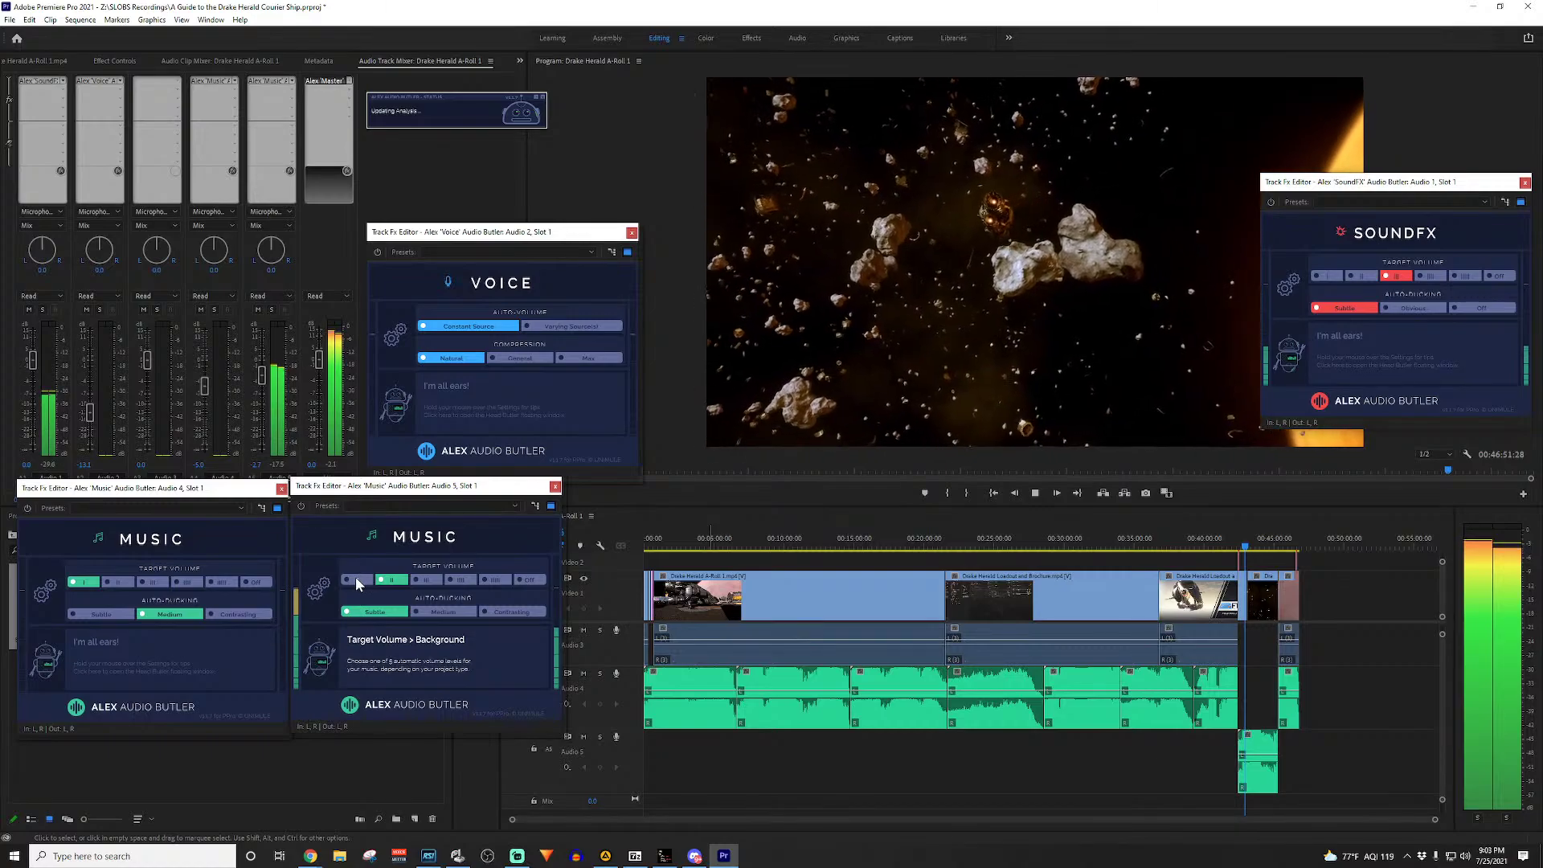
click(356, 580)
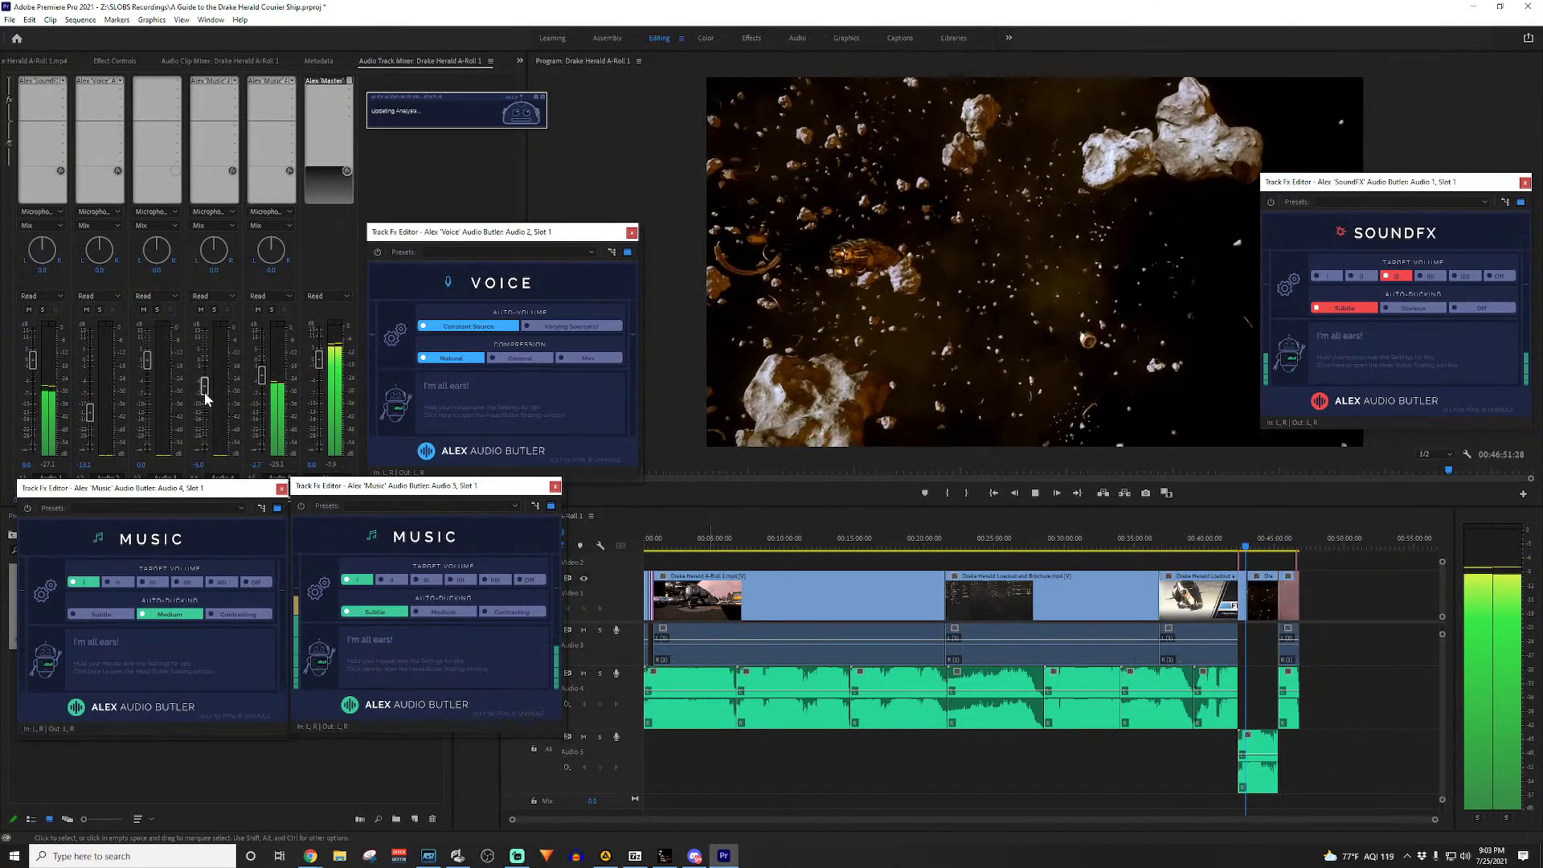
drag(206, 398, 205, 387)
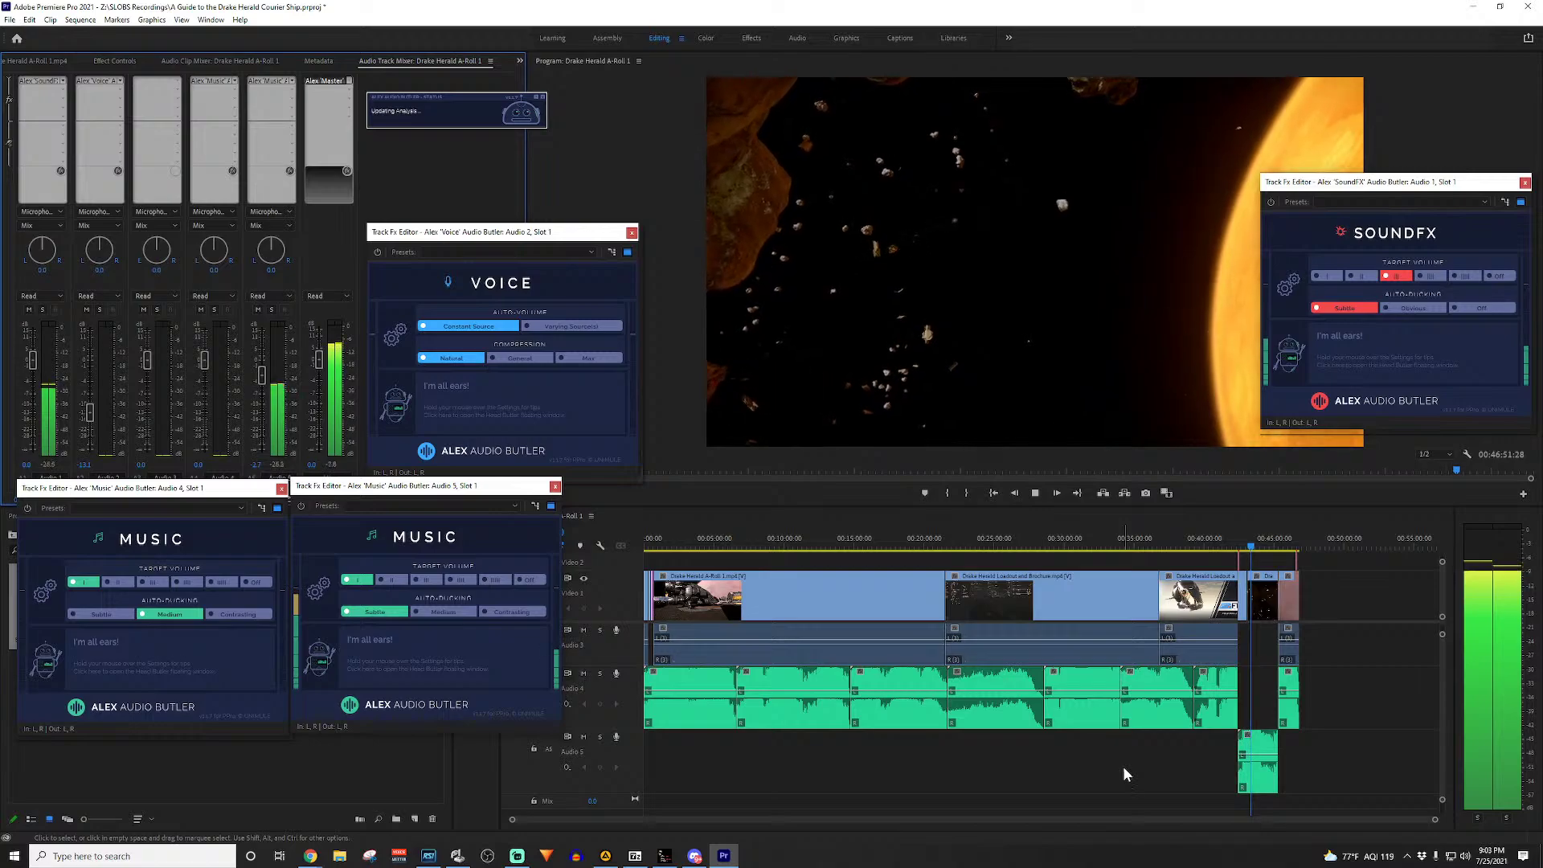
click(717, 419)
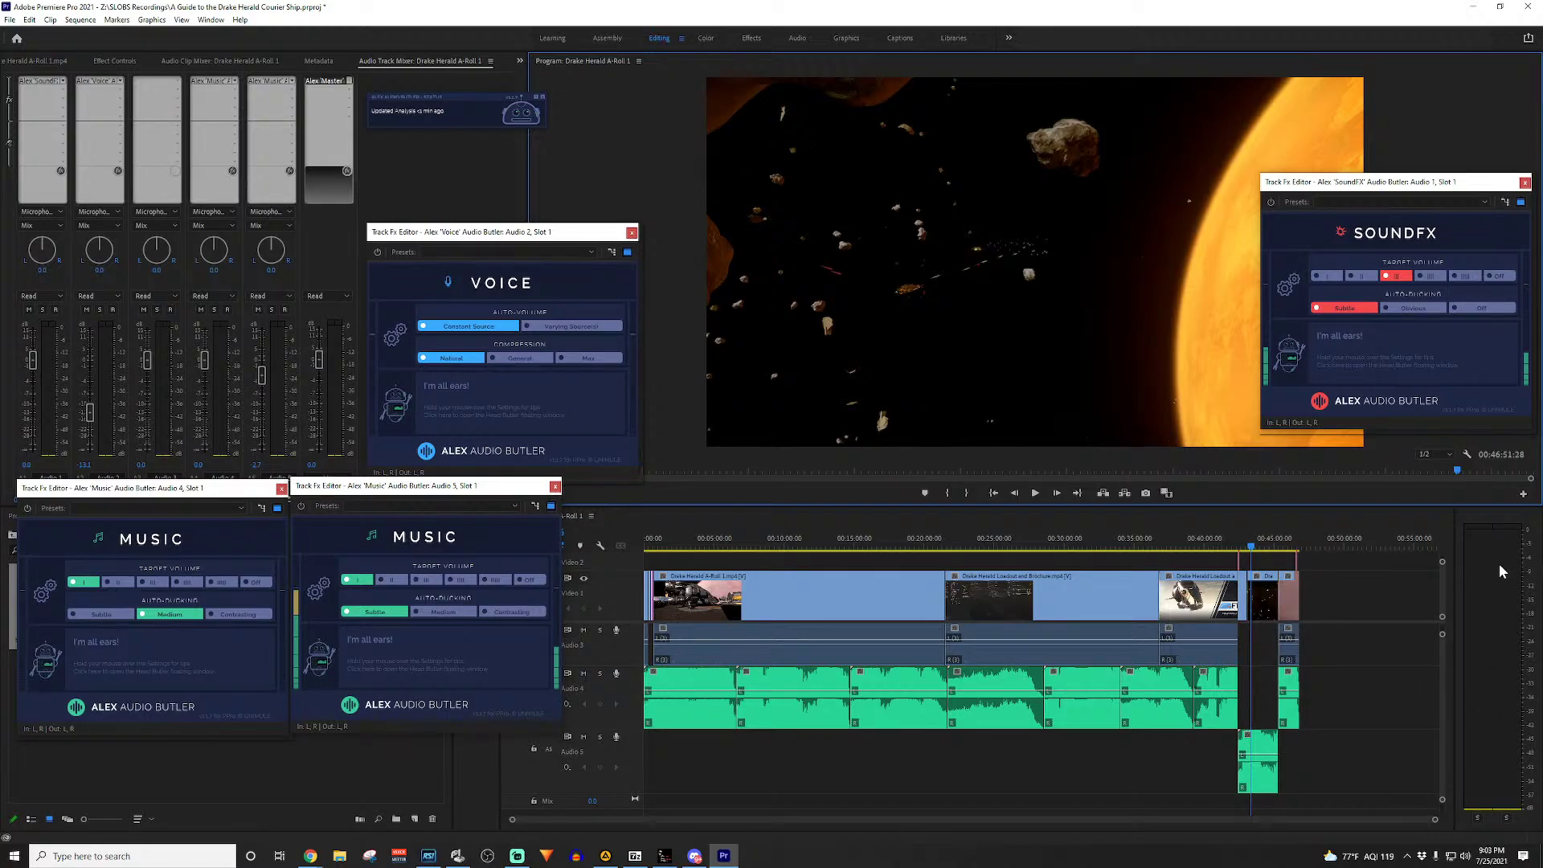
key(space)
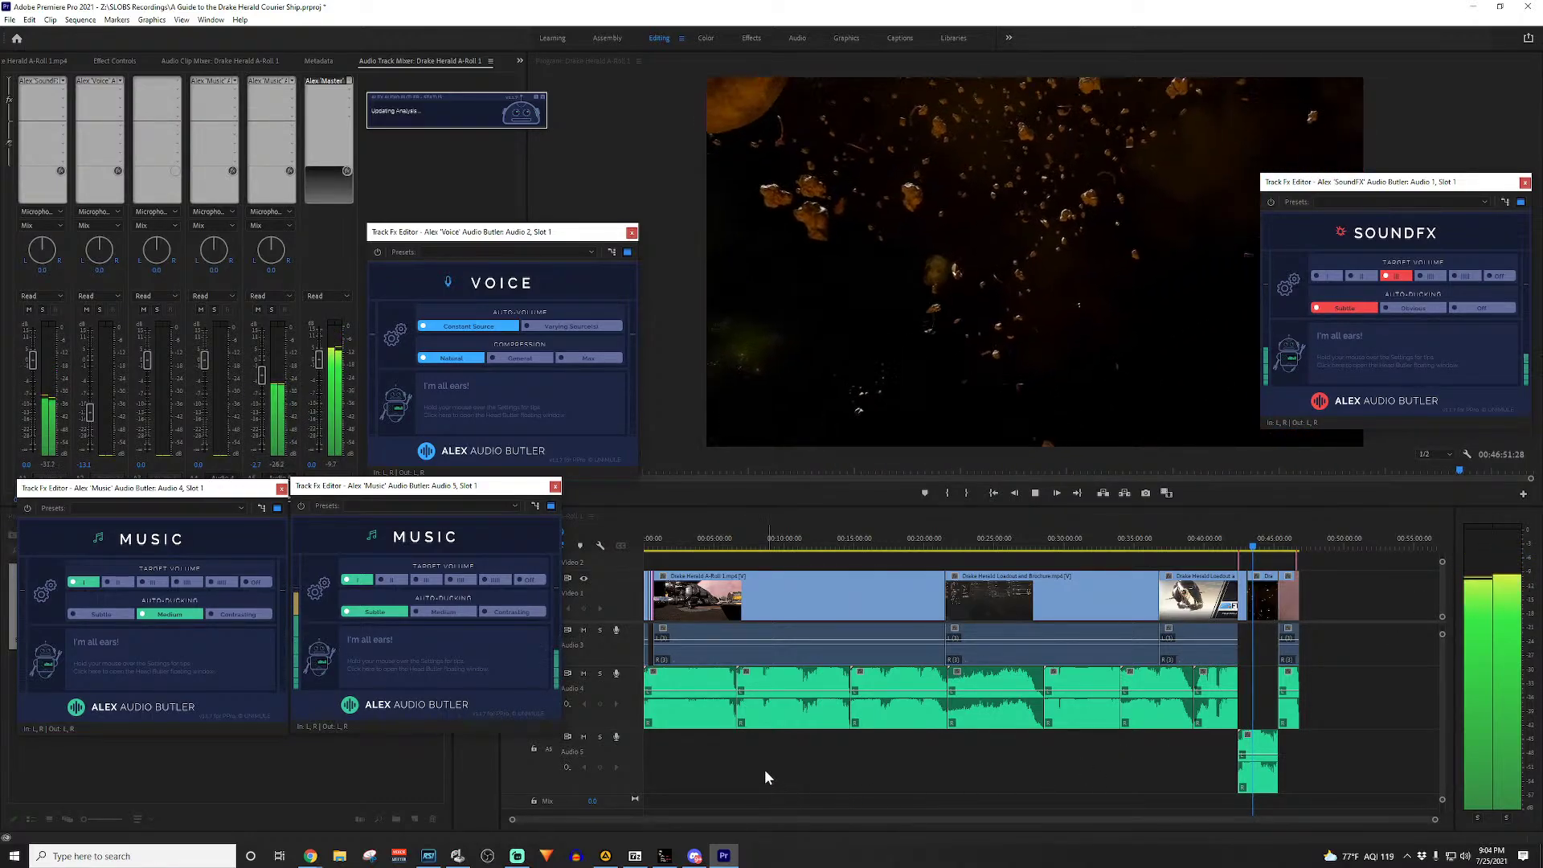
Step: Compare Soft, Loudest and Loud target volumes on the Audio 5 Music effect during playback and set it to Soft
mouse_move(361, 615)
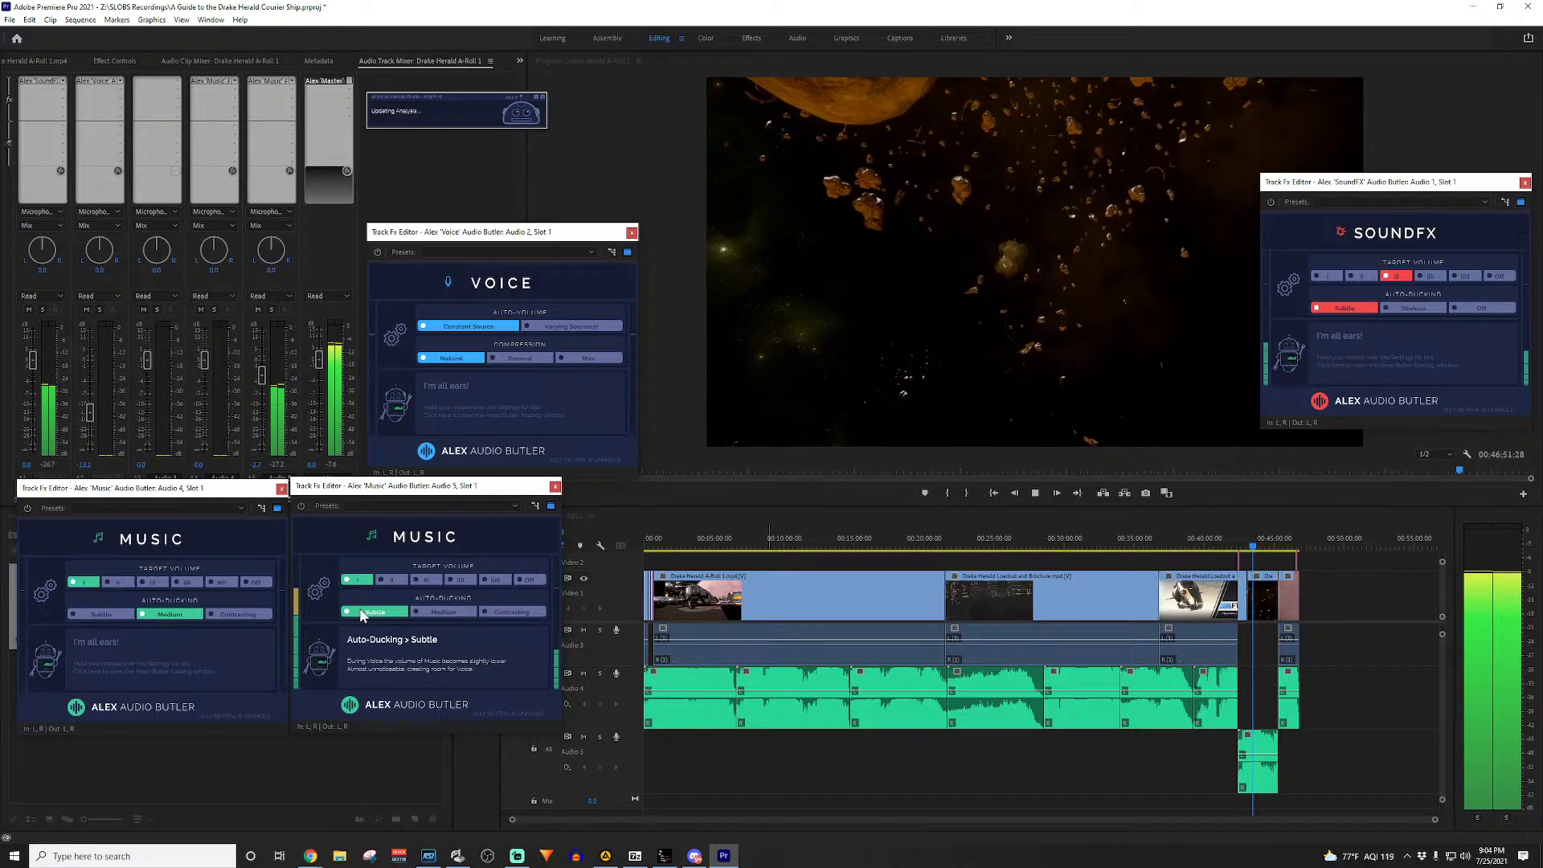
click(392, 580)
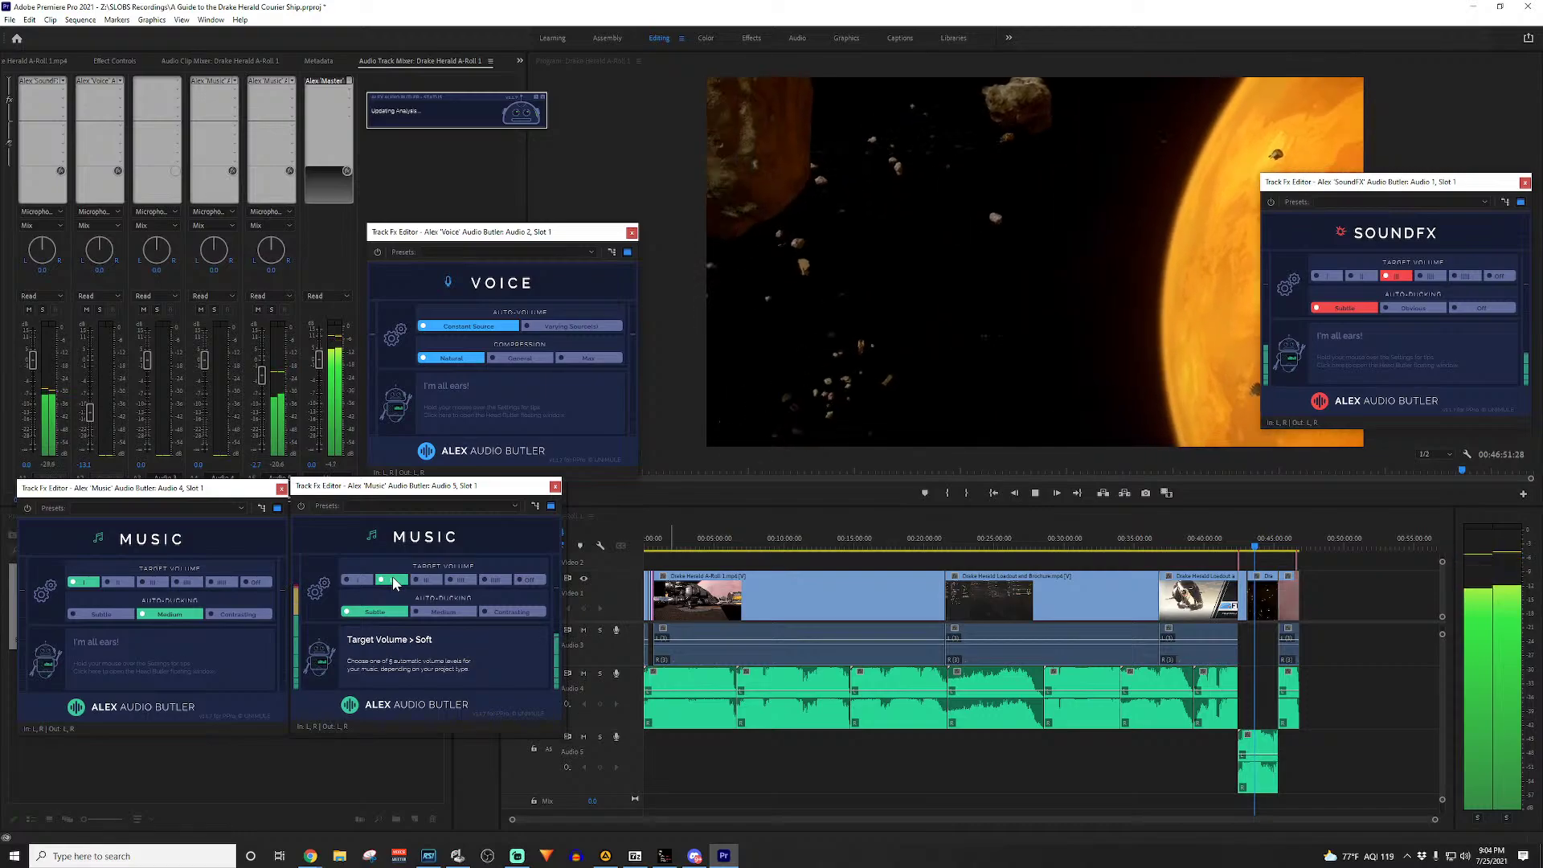
click(488, 585)
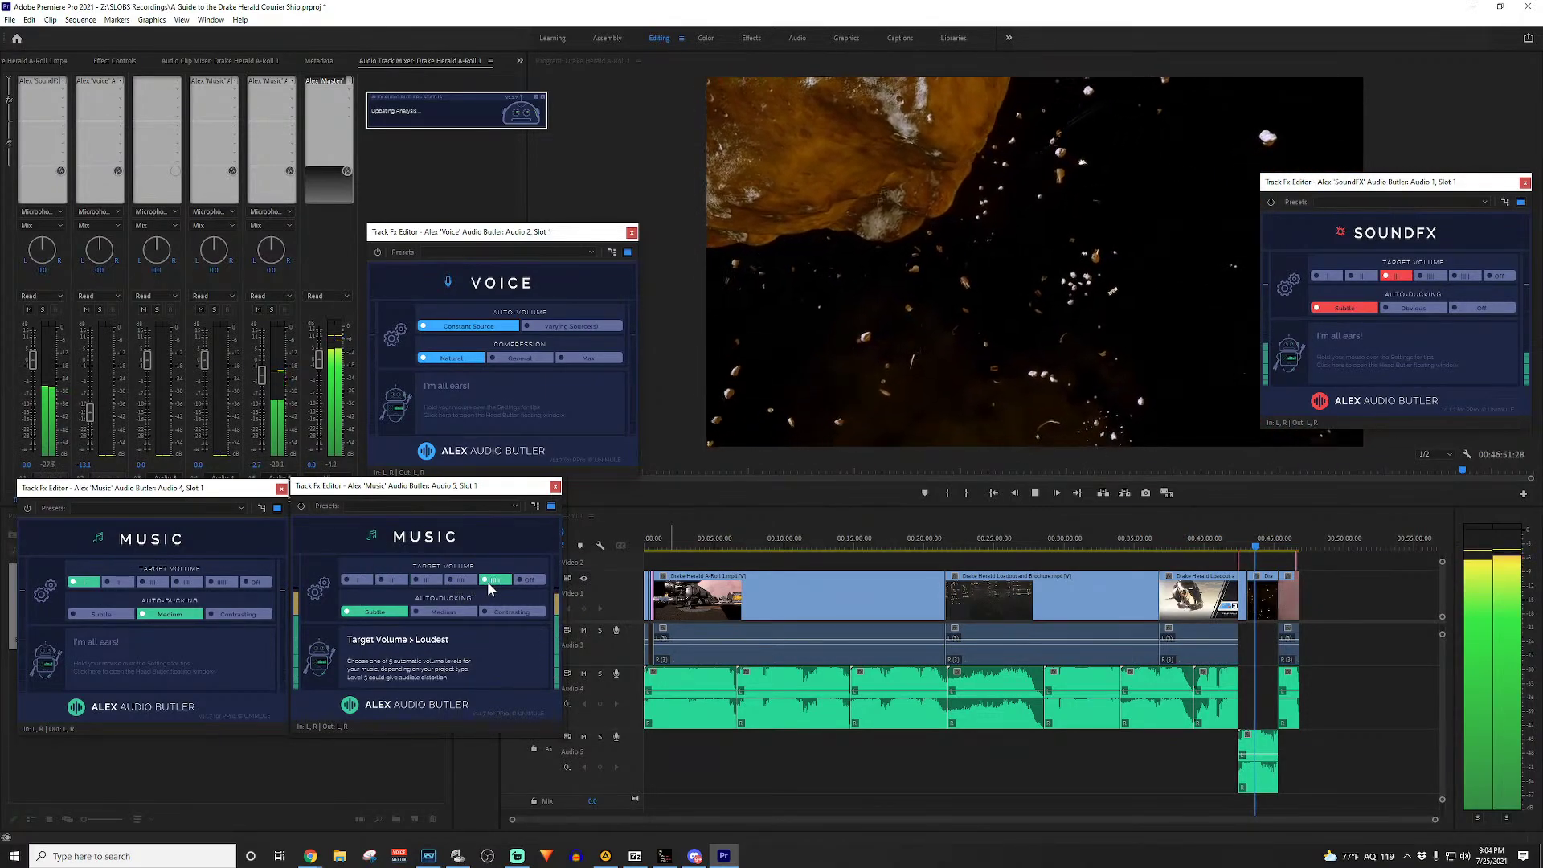
click(462, 580)
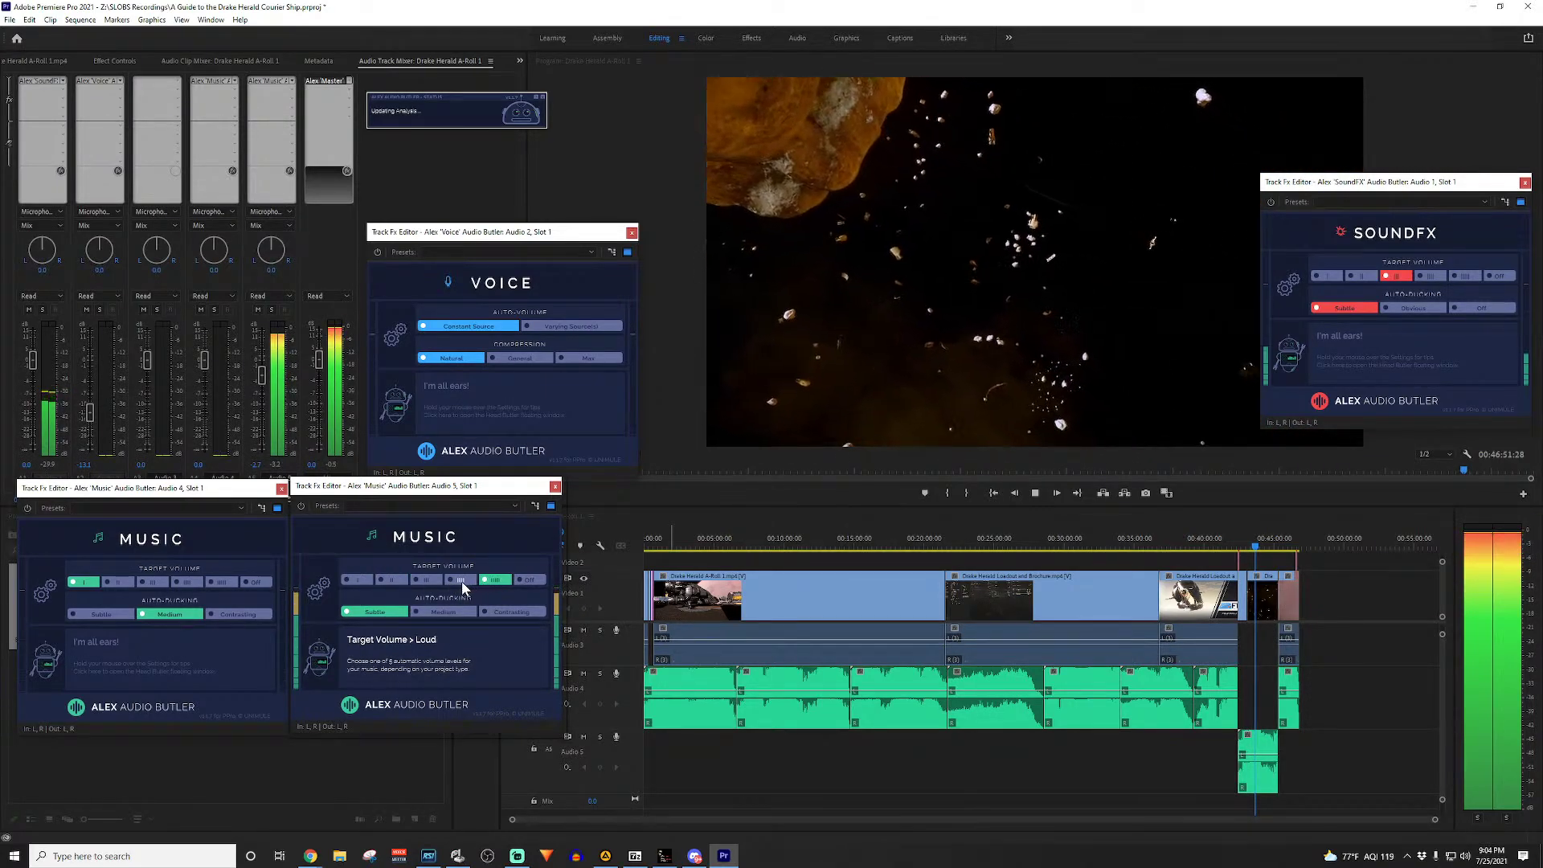
click(388, 580)
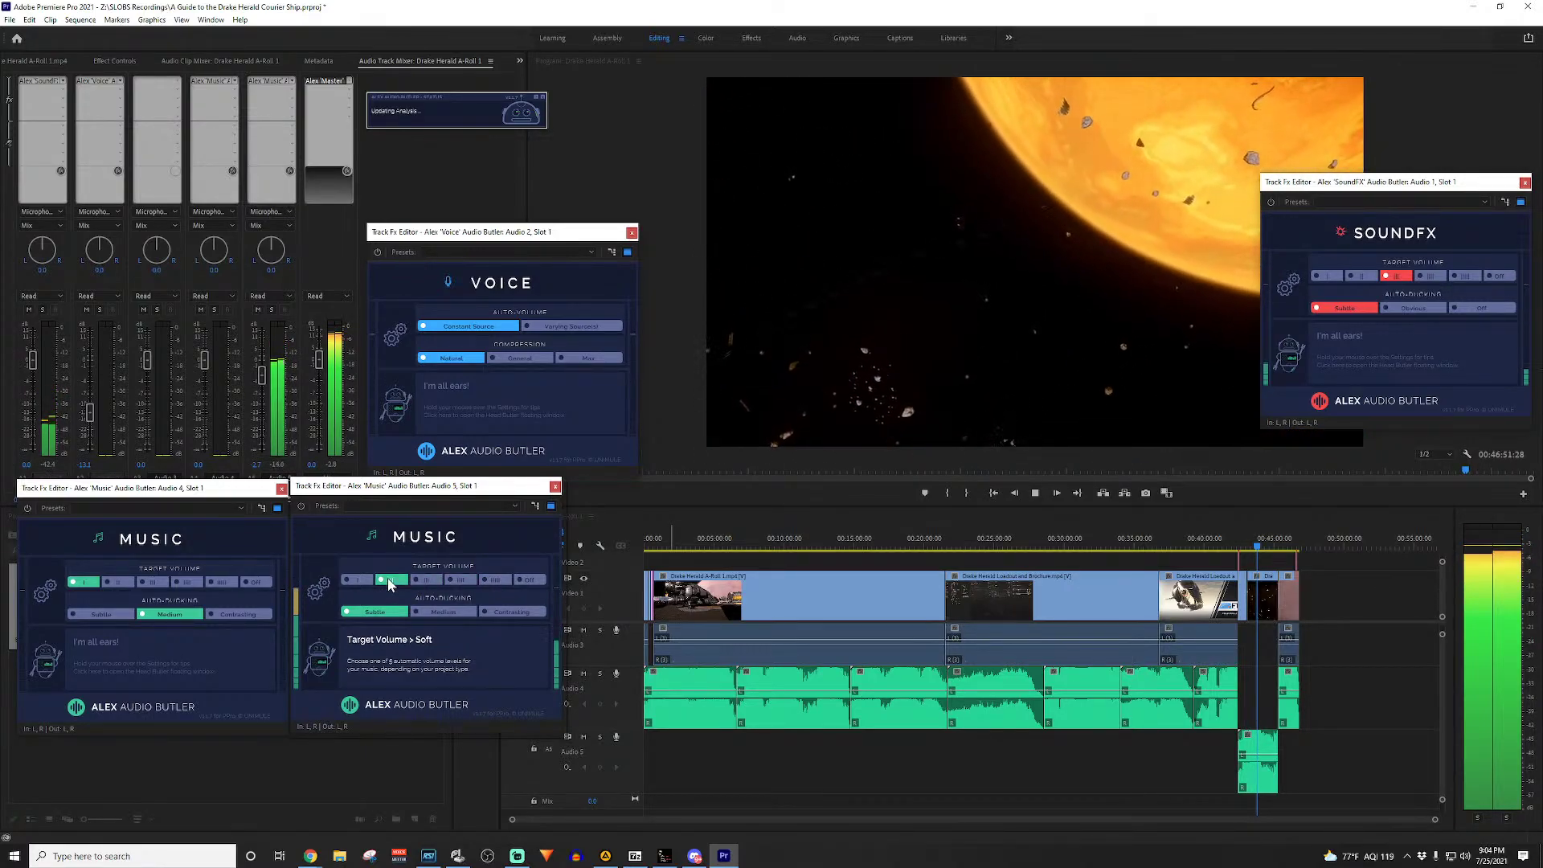
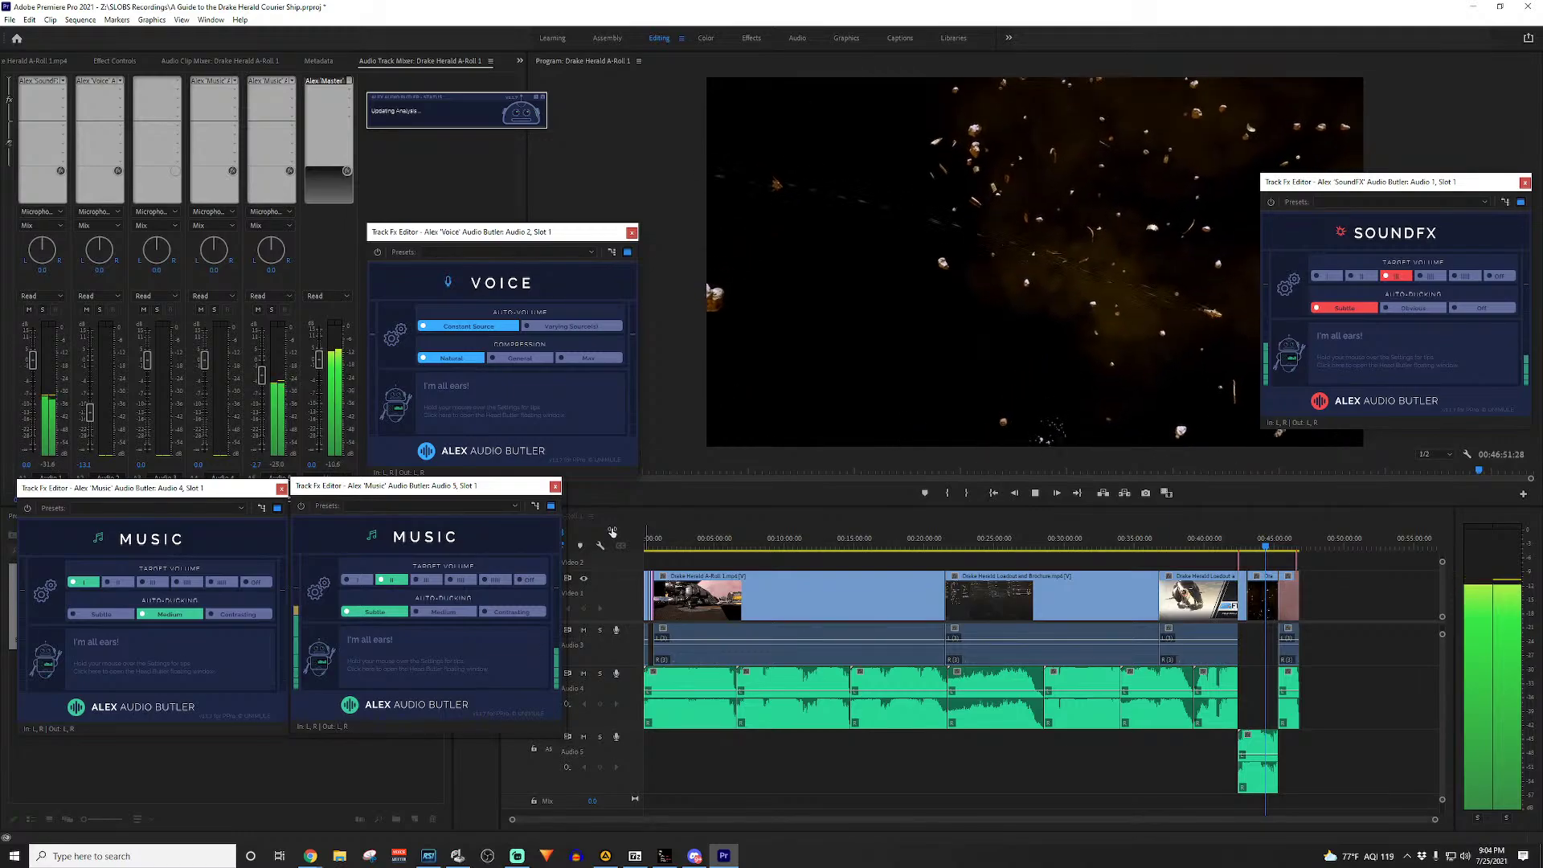
Step: Play the cockpit combat section around 20 minutes and lower the Audio 4 music track fader by several dB
click(691, 319)
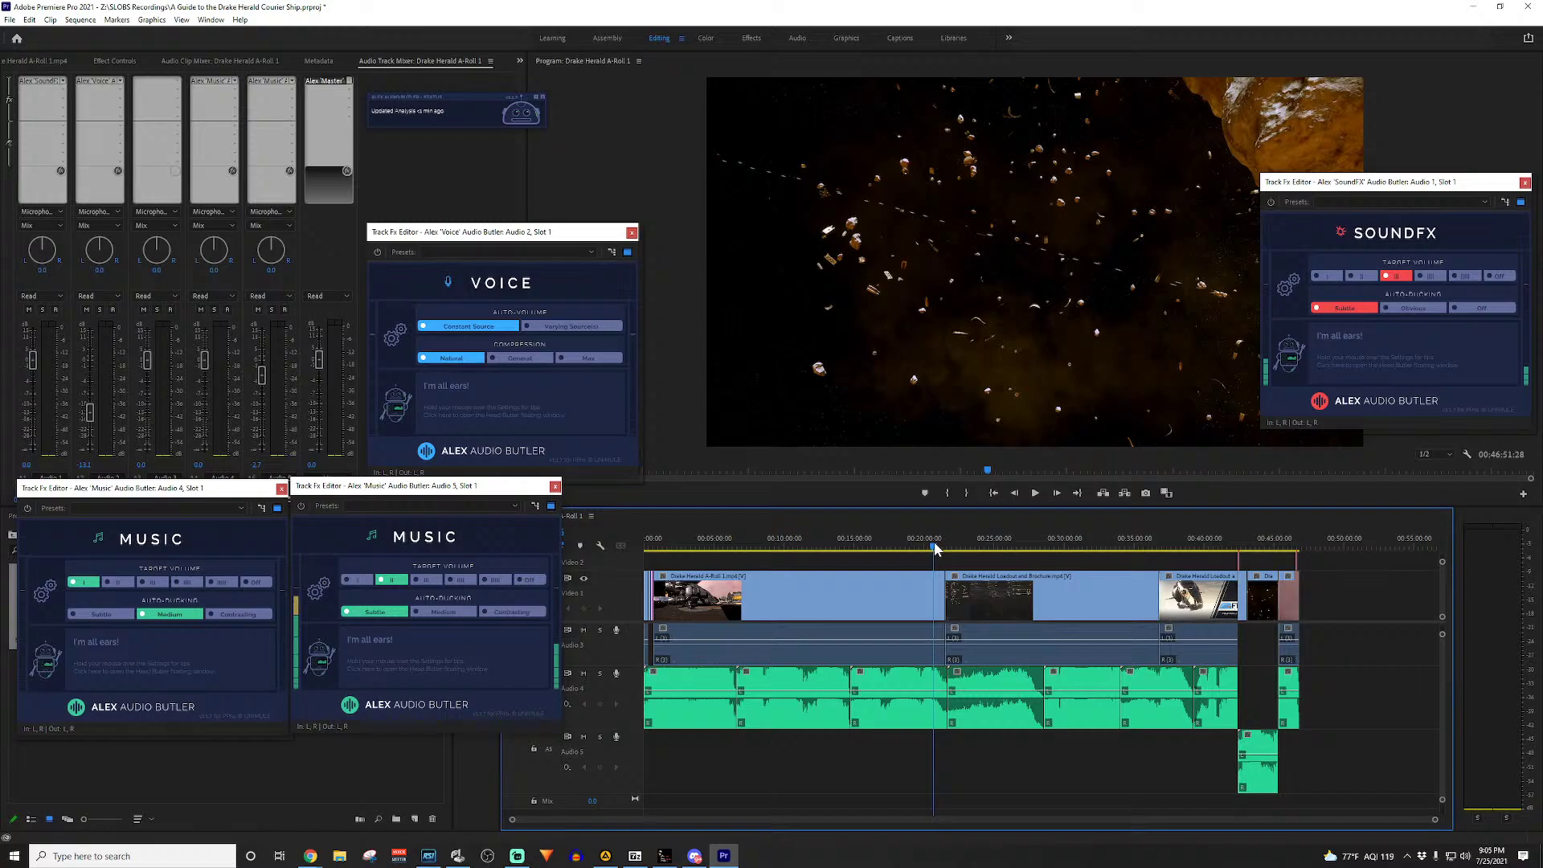
drag(935, 549, 929, 543)
key(space)
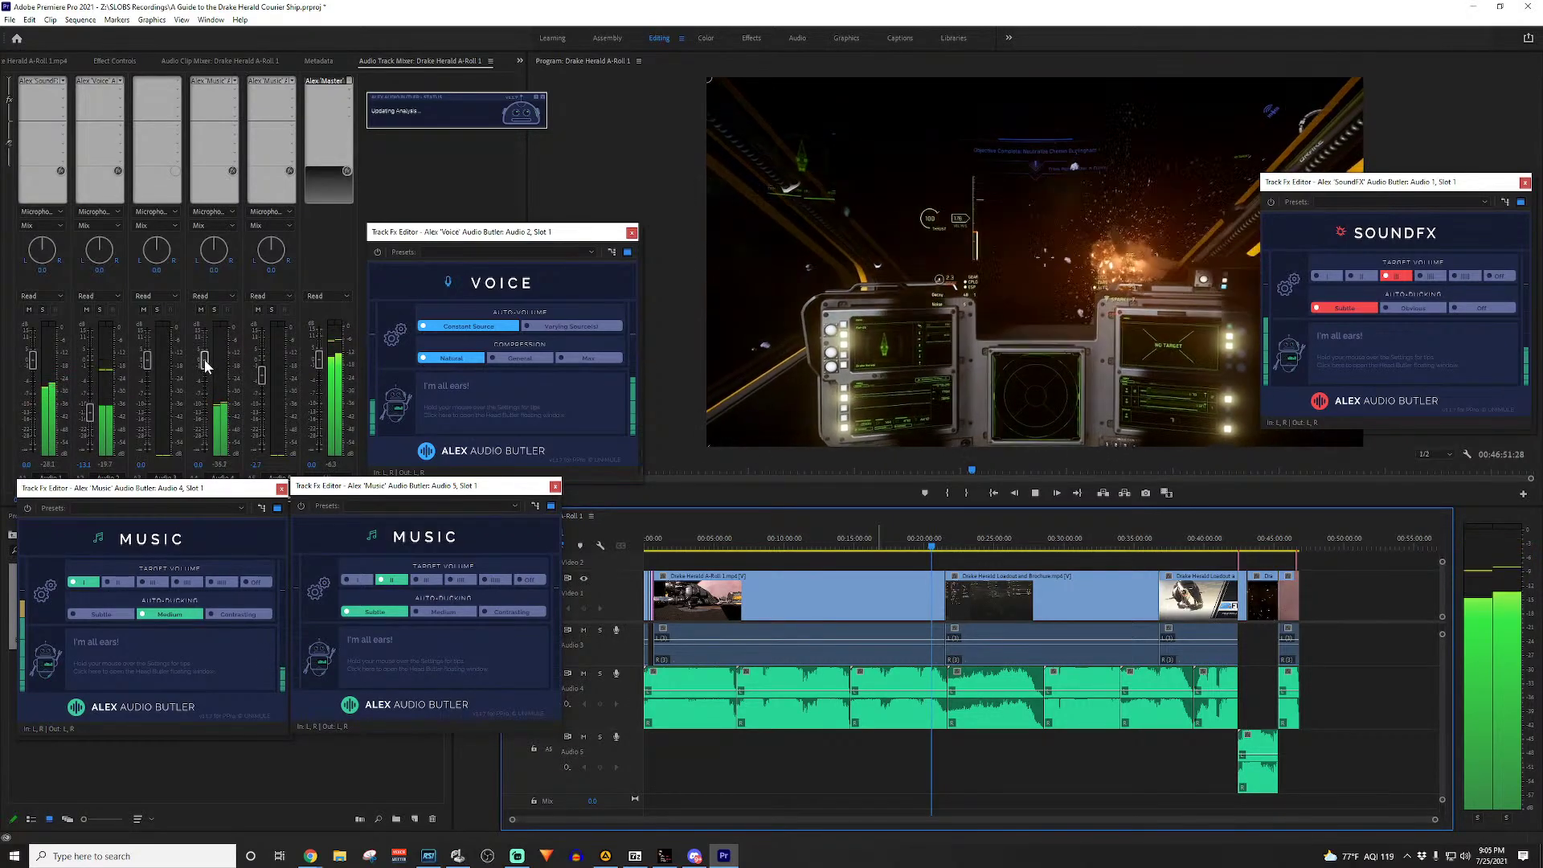
drag(204, 365, 205, 388)
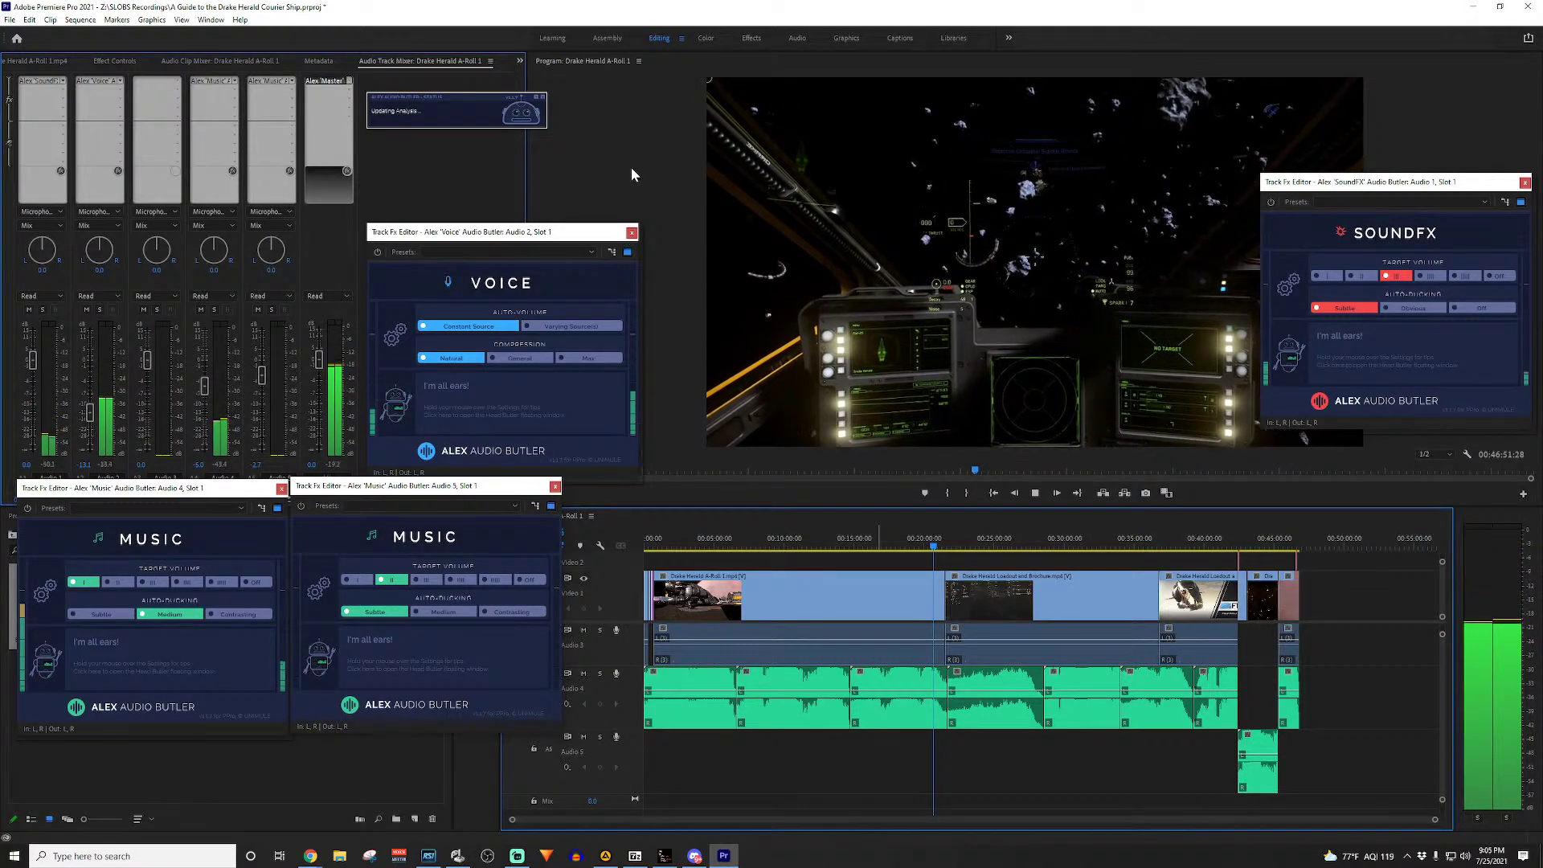
Step: Replay the combat section around 20 minutes to check the music against the voice and game sound
click(934, 552)
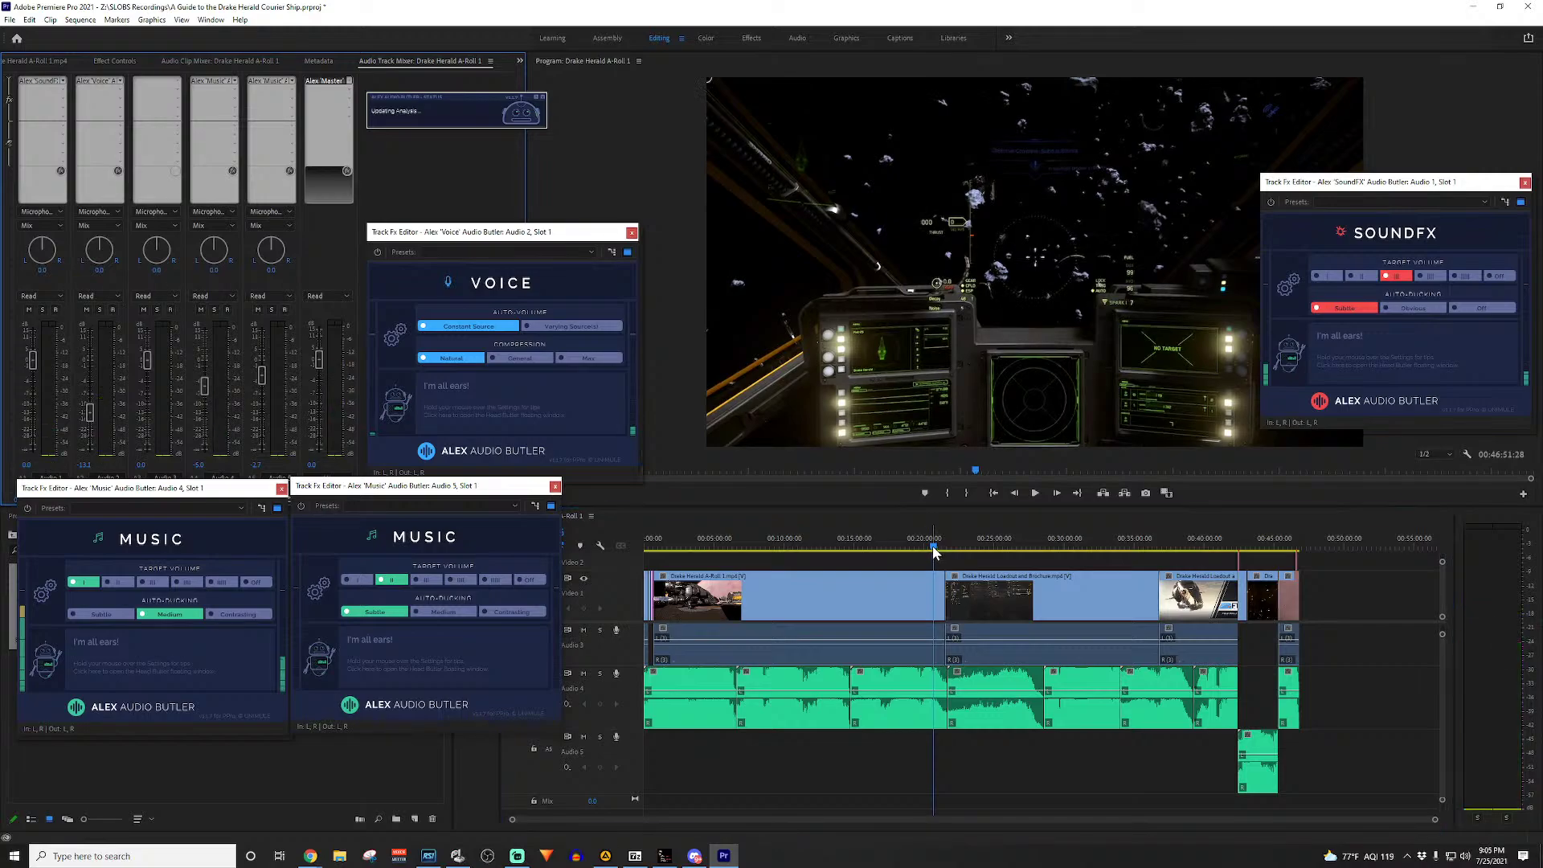
click(931, 552)
key(space)
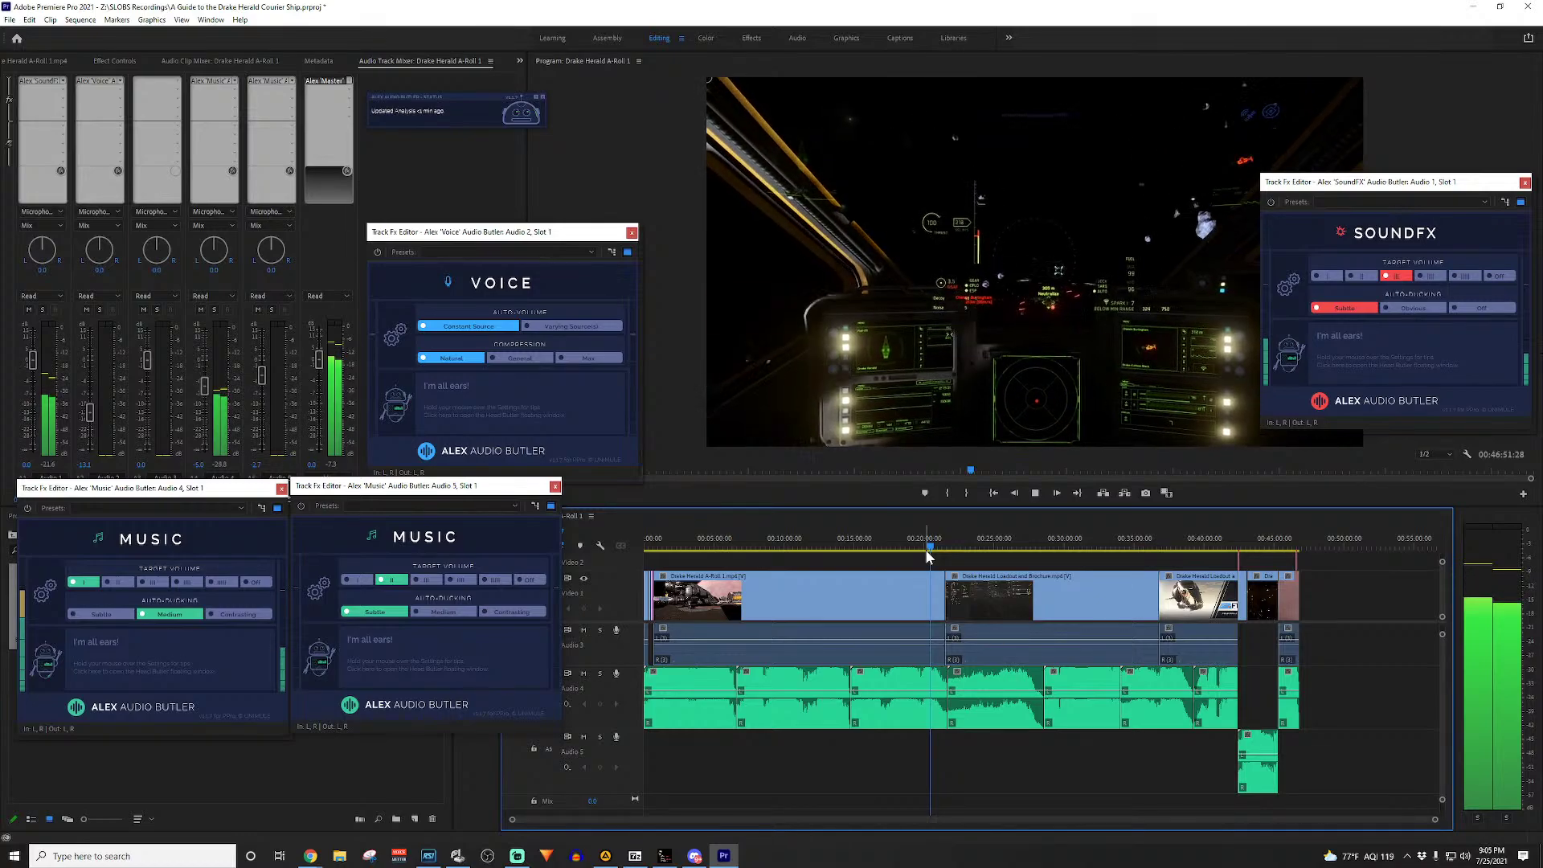
key(space)
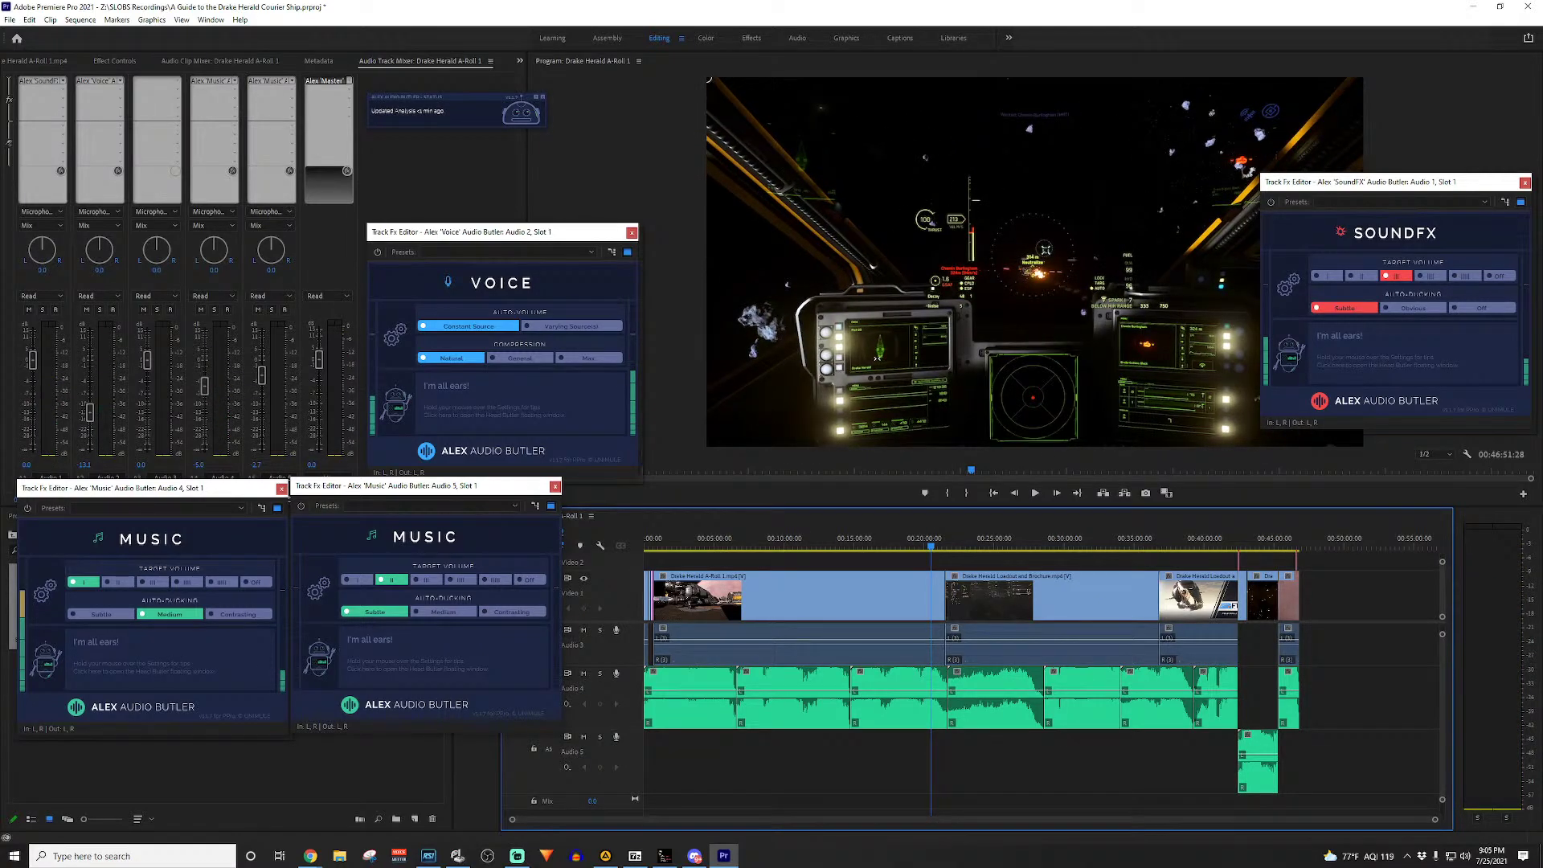
key(alt+Tab)
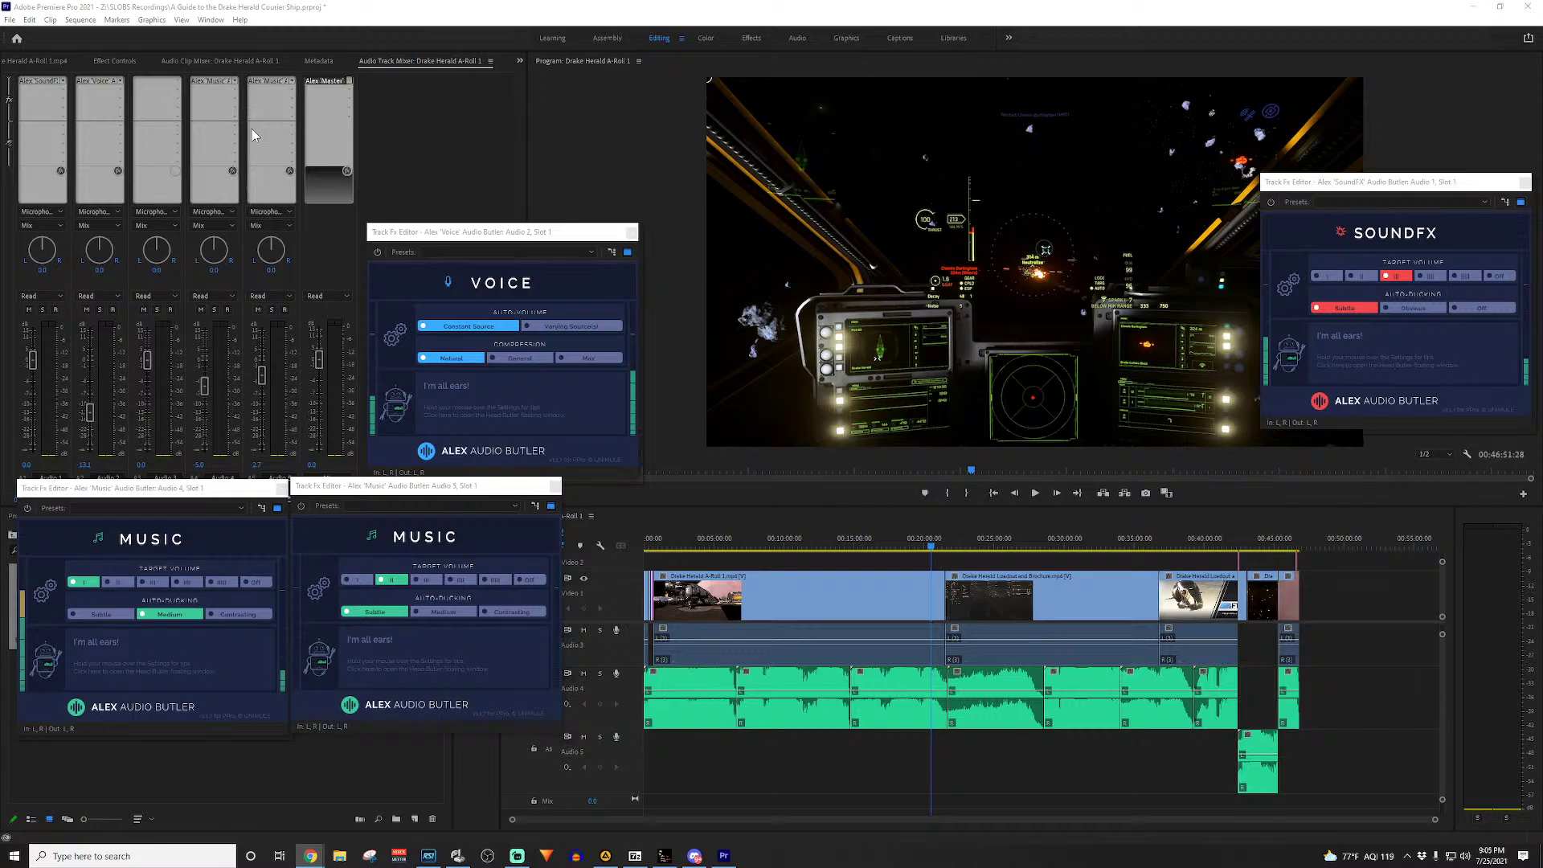
click(617, 143)
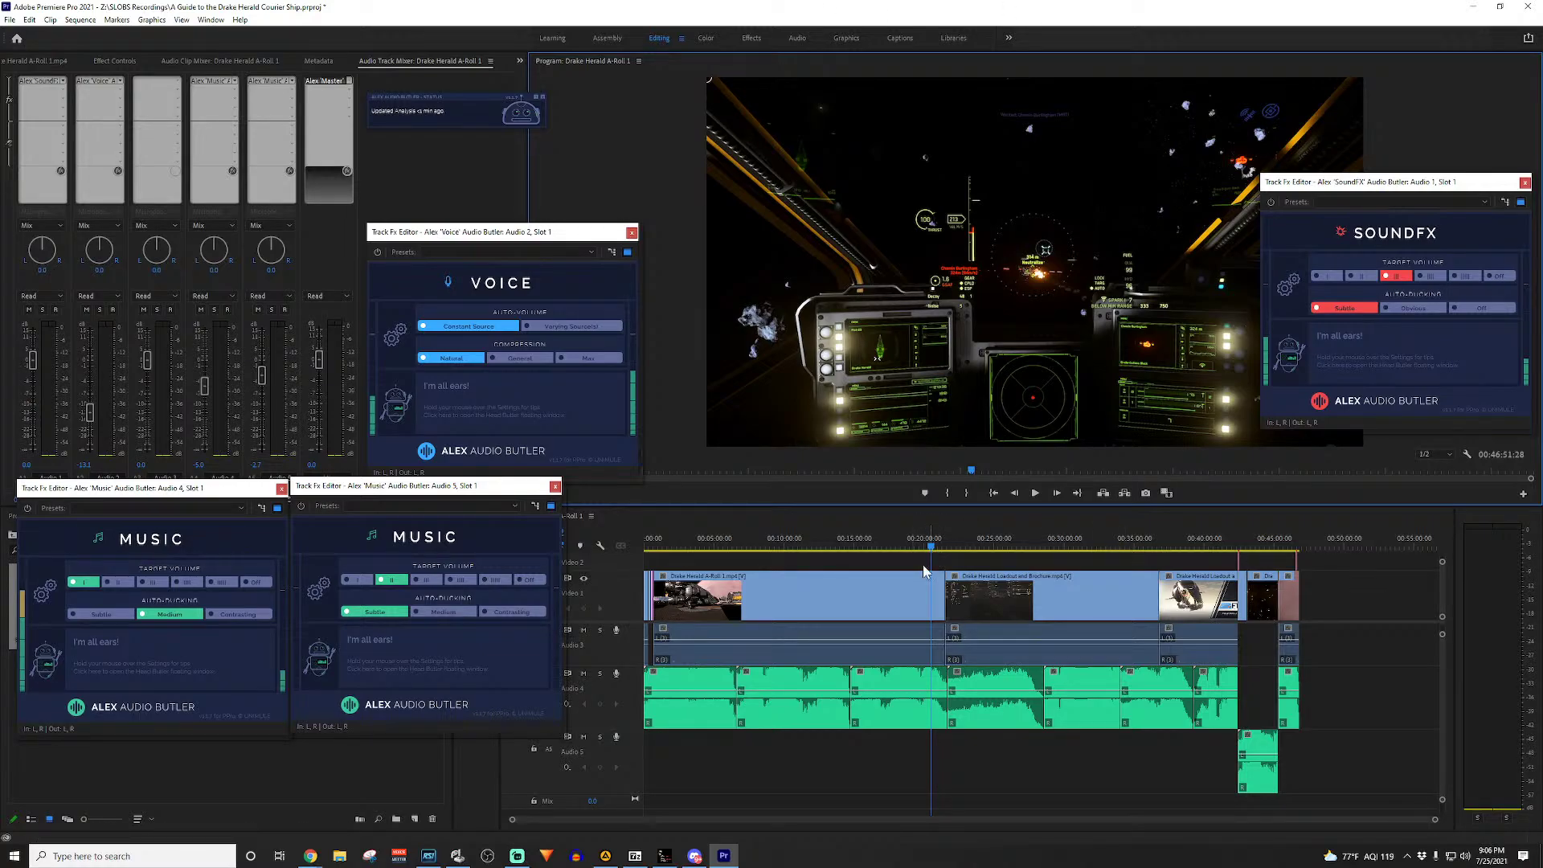
Step: Skim the first A-Roll clip from about 20 minutes back to 7 minutes, then forward to 15 minutes, examining the audio waveforms
scroll(599, 701, up, 3)
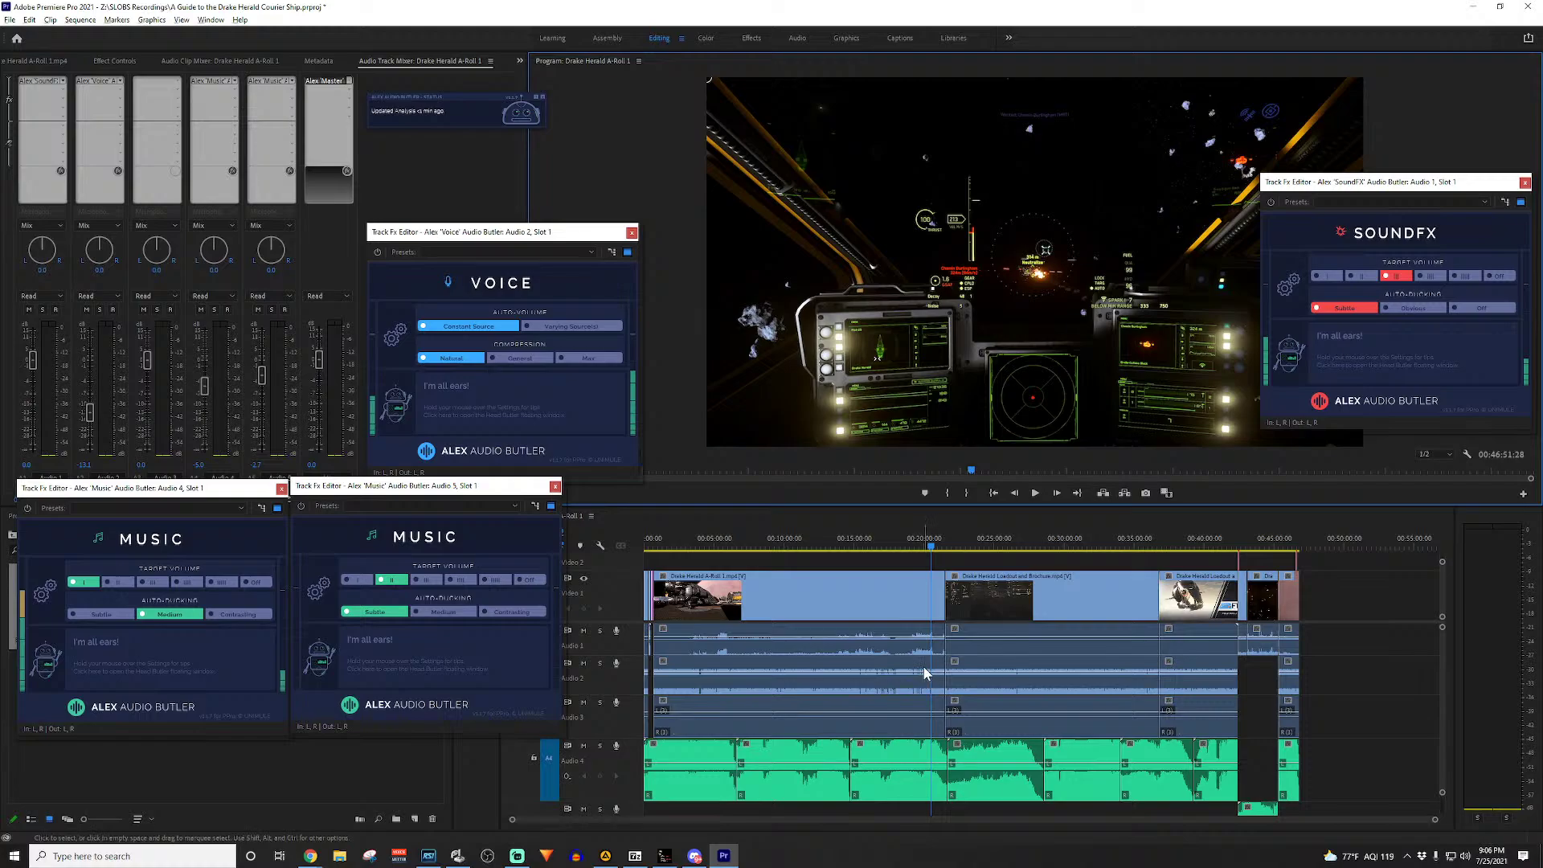
scroll(934, 665, up, 4)
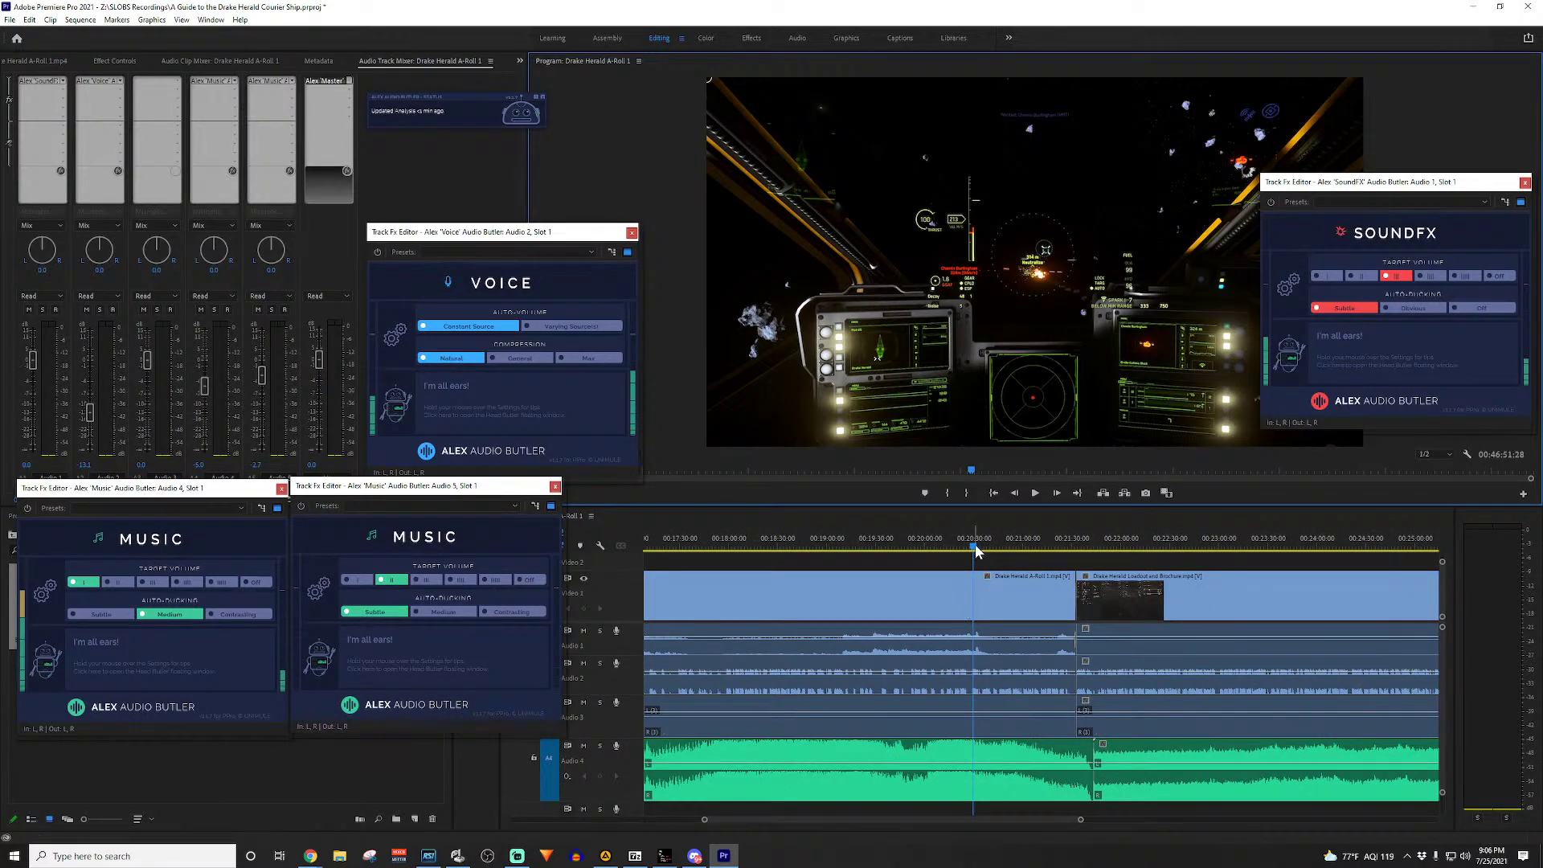
drag(973, 547, 760, 547)
scroll(861, 670, down, 3)
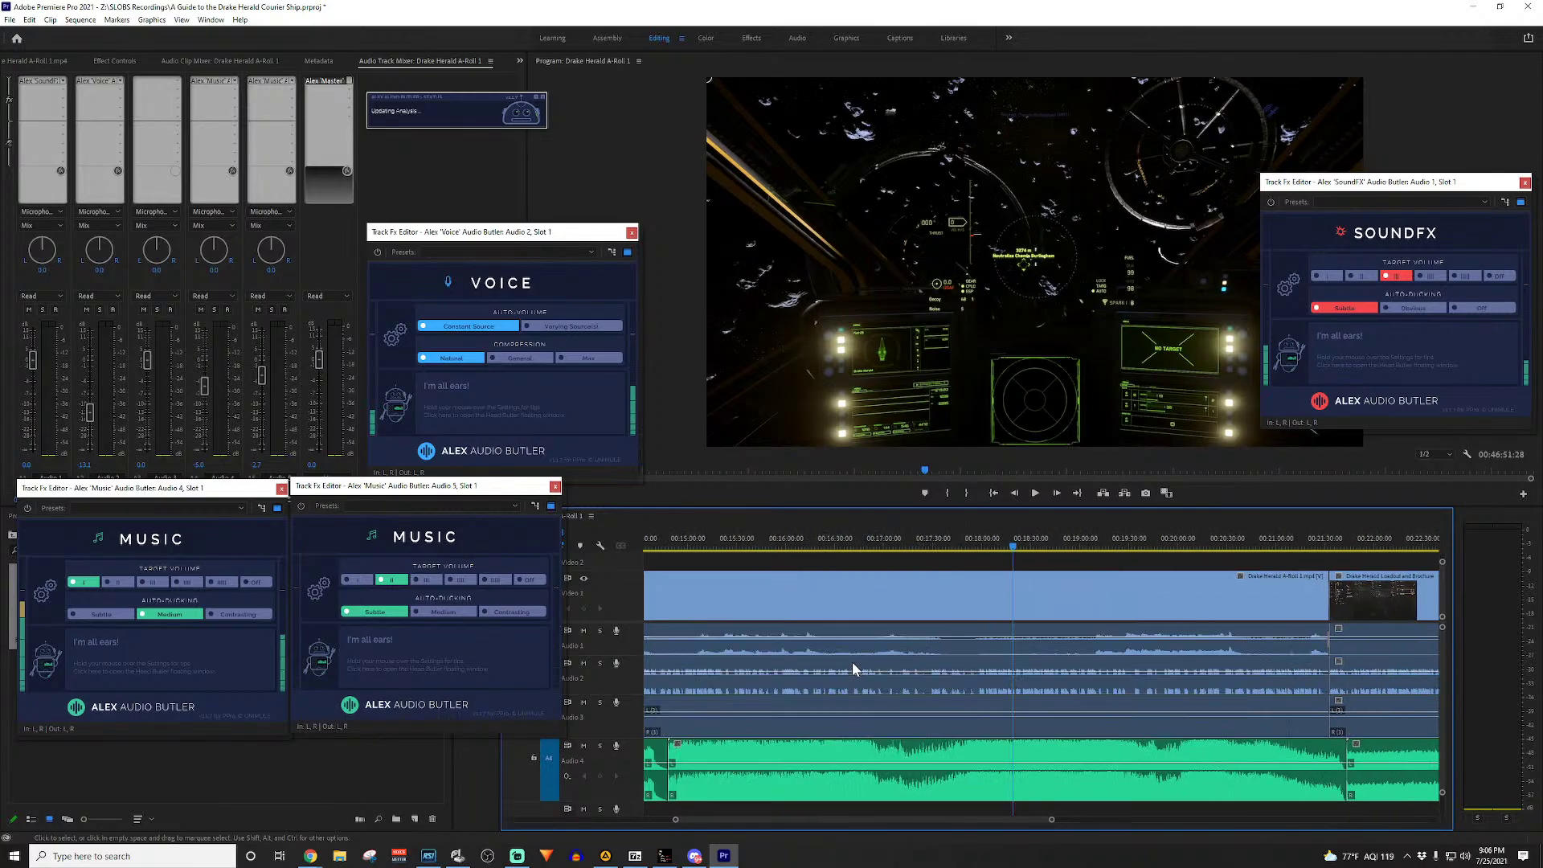
scroll(1028, 643, up, 2)
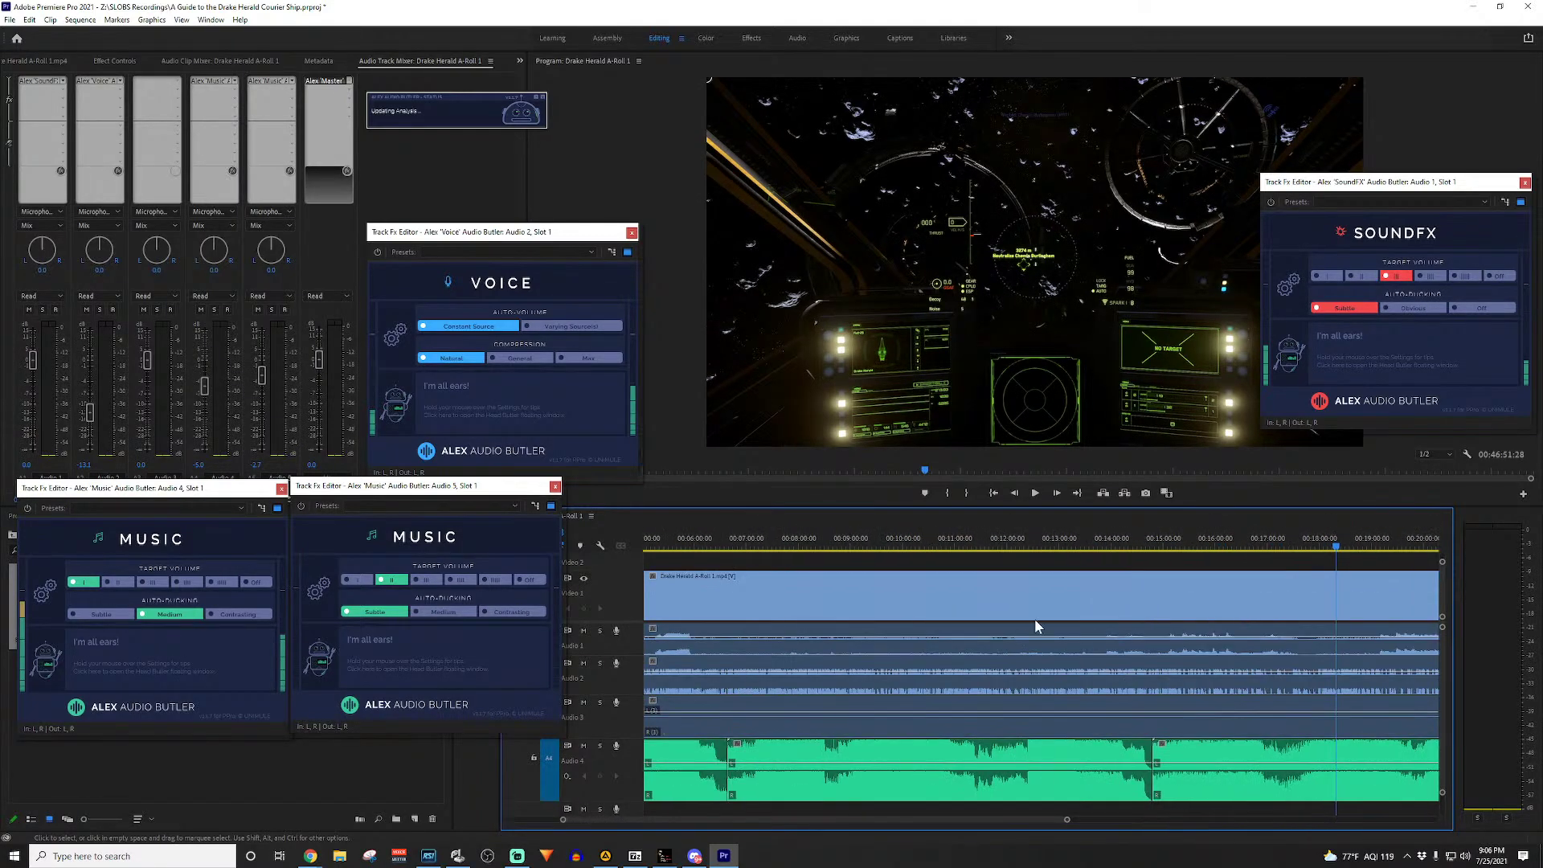
drag(1174, 541, 821, 521)
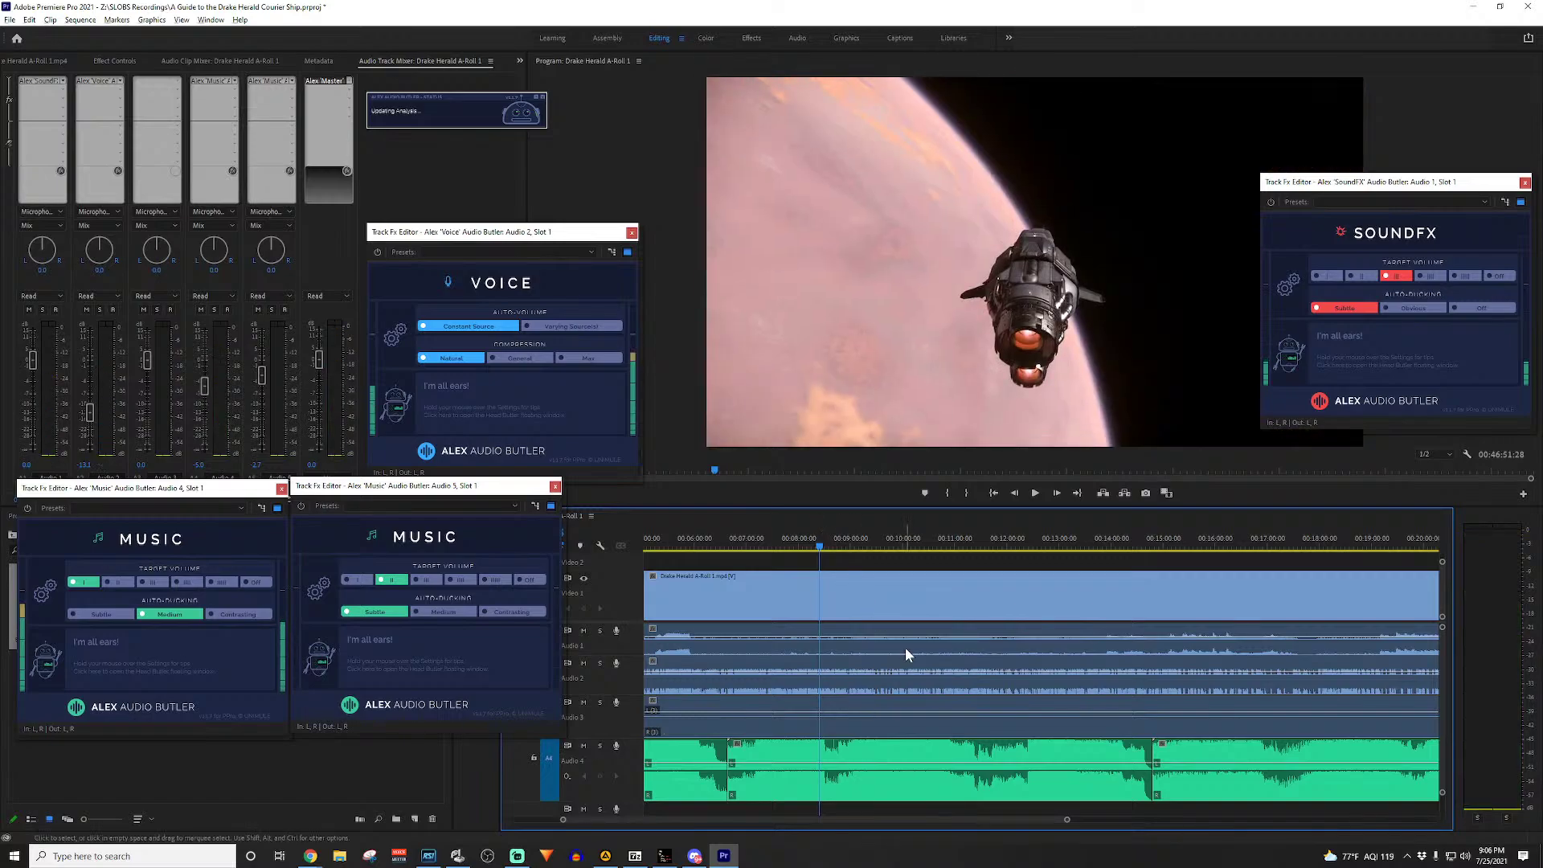
scroll(907, 656, up, 3)
scroll(908, 657, down, 4)
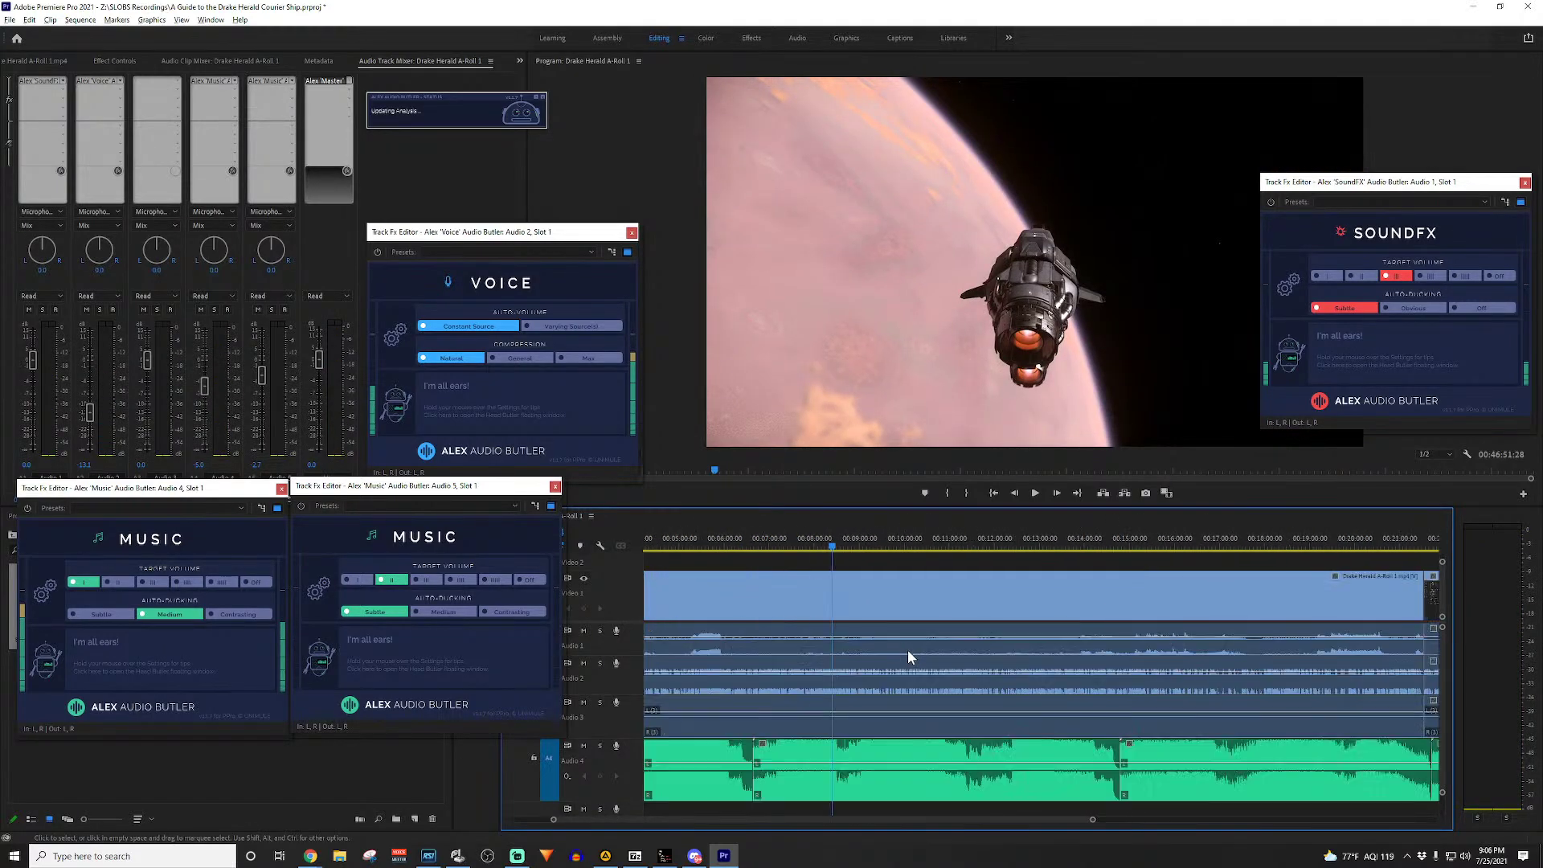
click(757, 544)
drag(760, 546, 970, 560)
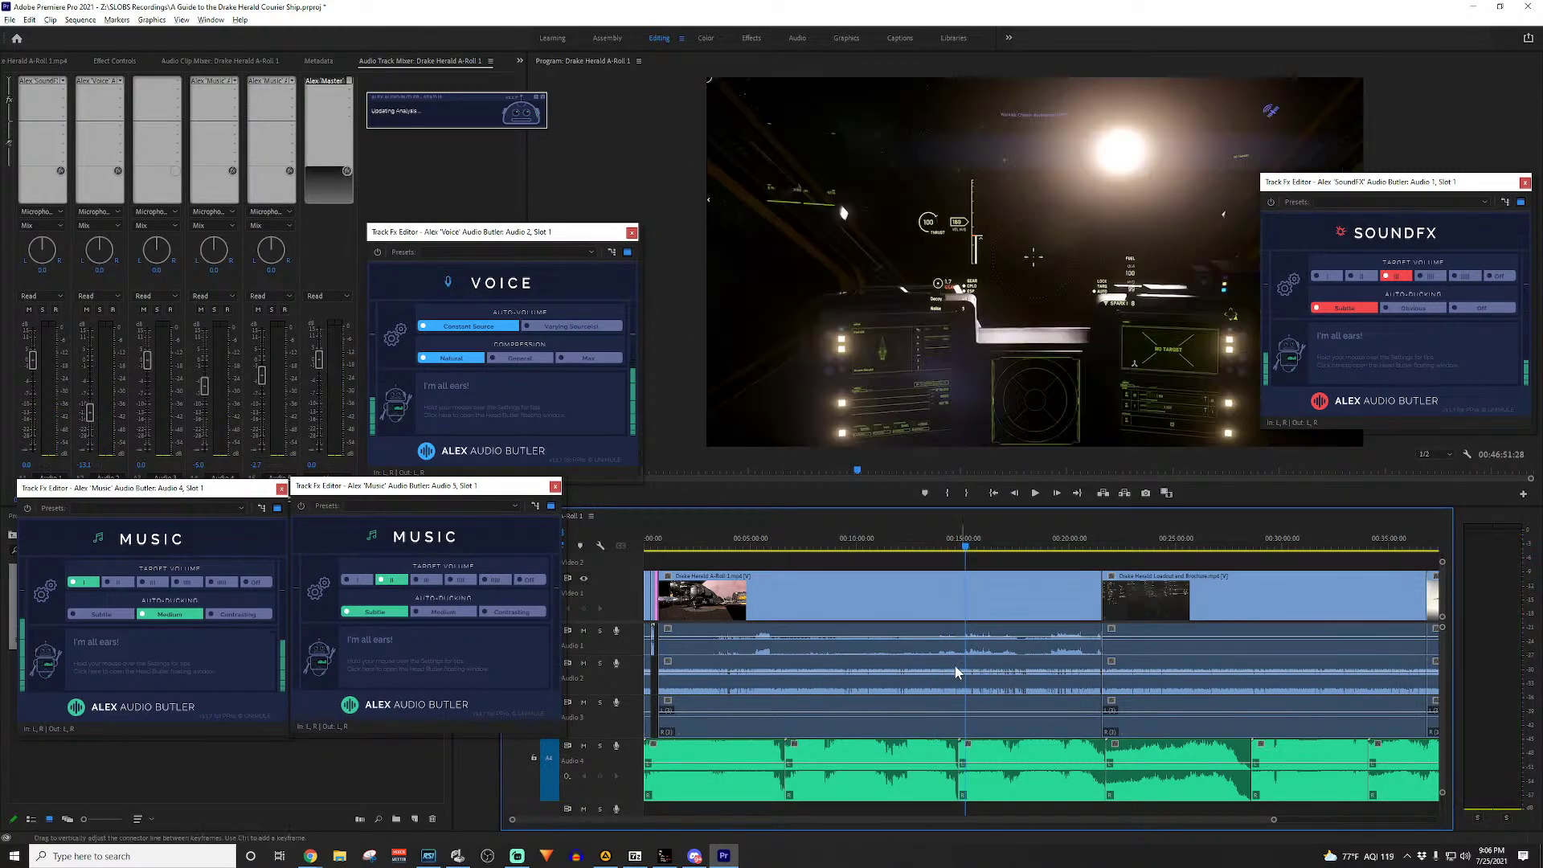
Step: Play short passages of the cockpit footage near 17 minutes and 15 minutes 20 seconds to check the mix
alt+scroll(952, 681, up, 5)
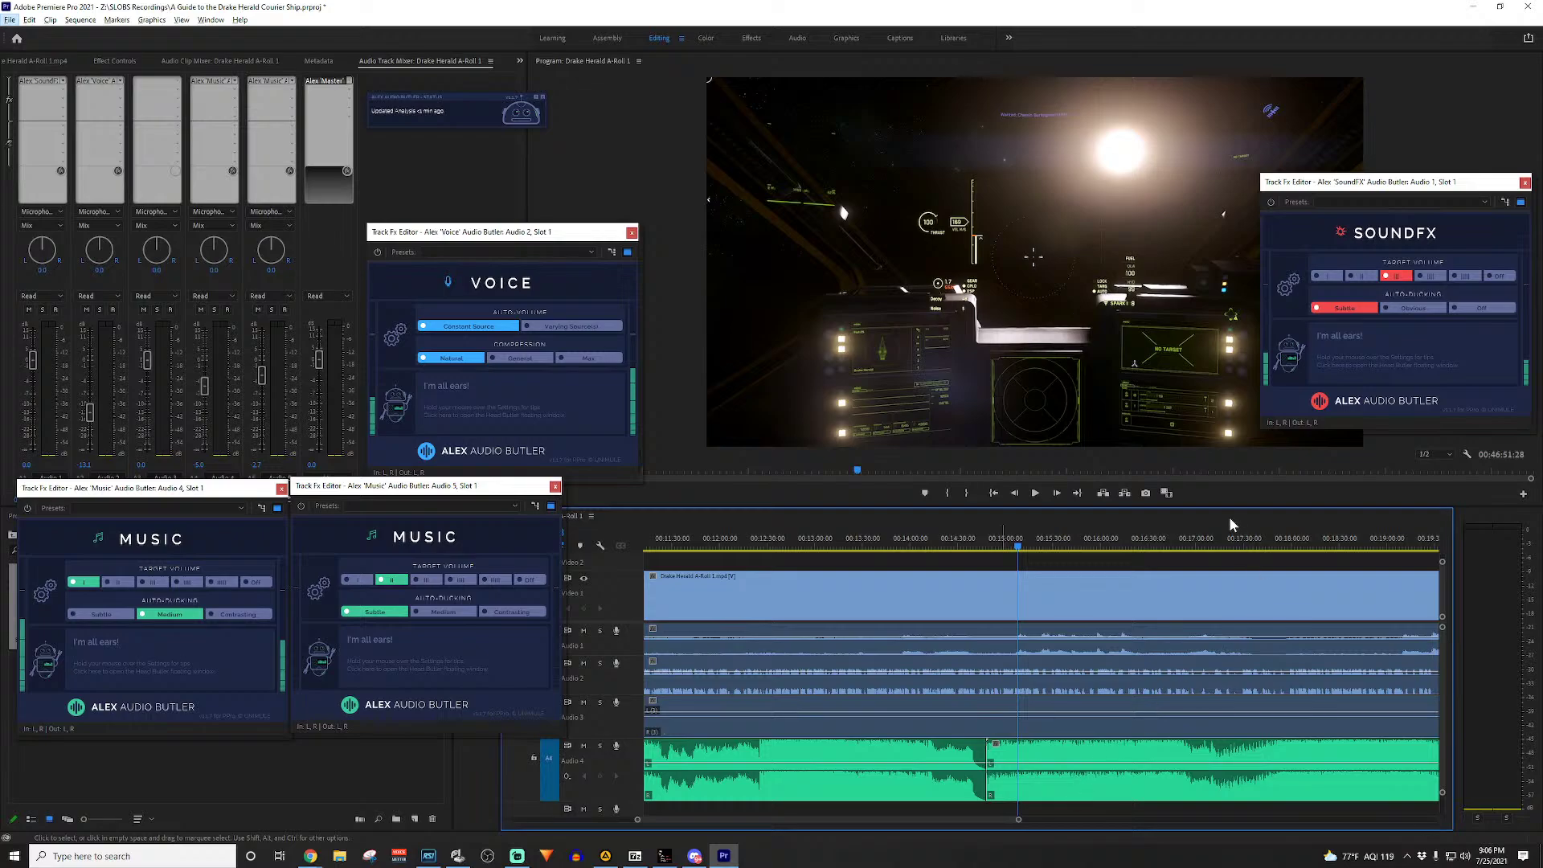
drag(1231, 537, 1177, 544)
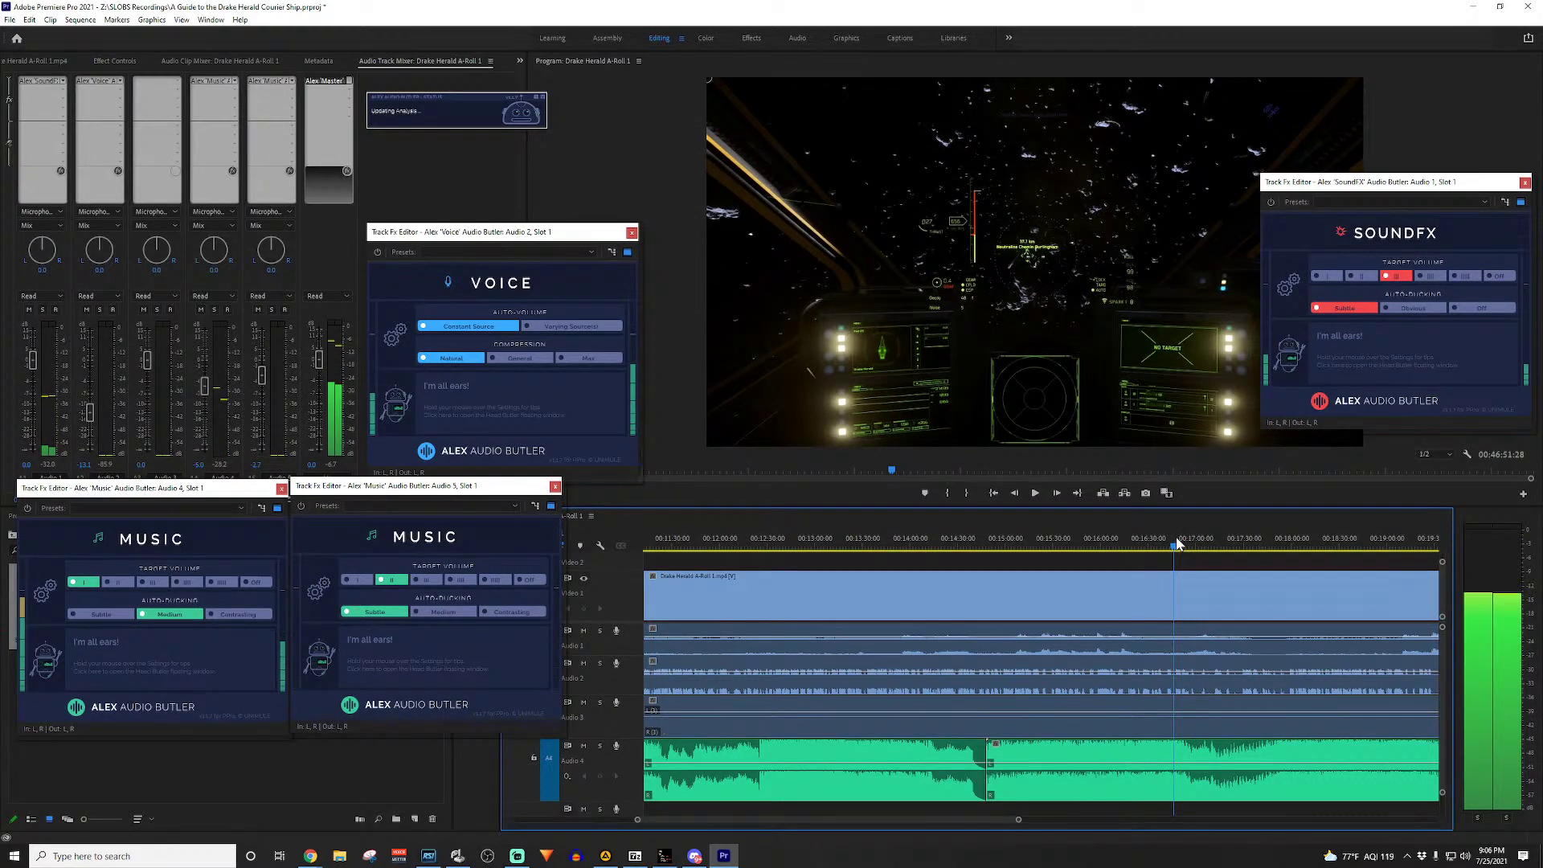
key(space)
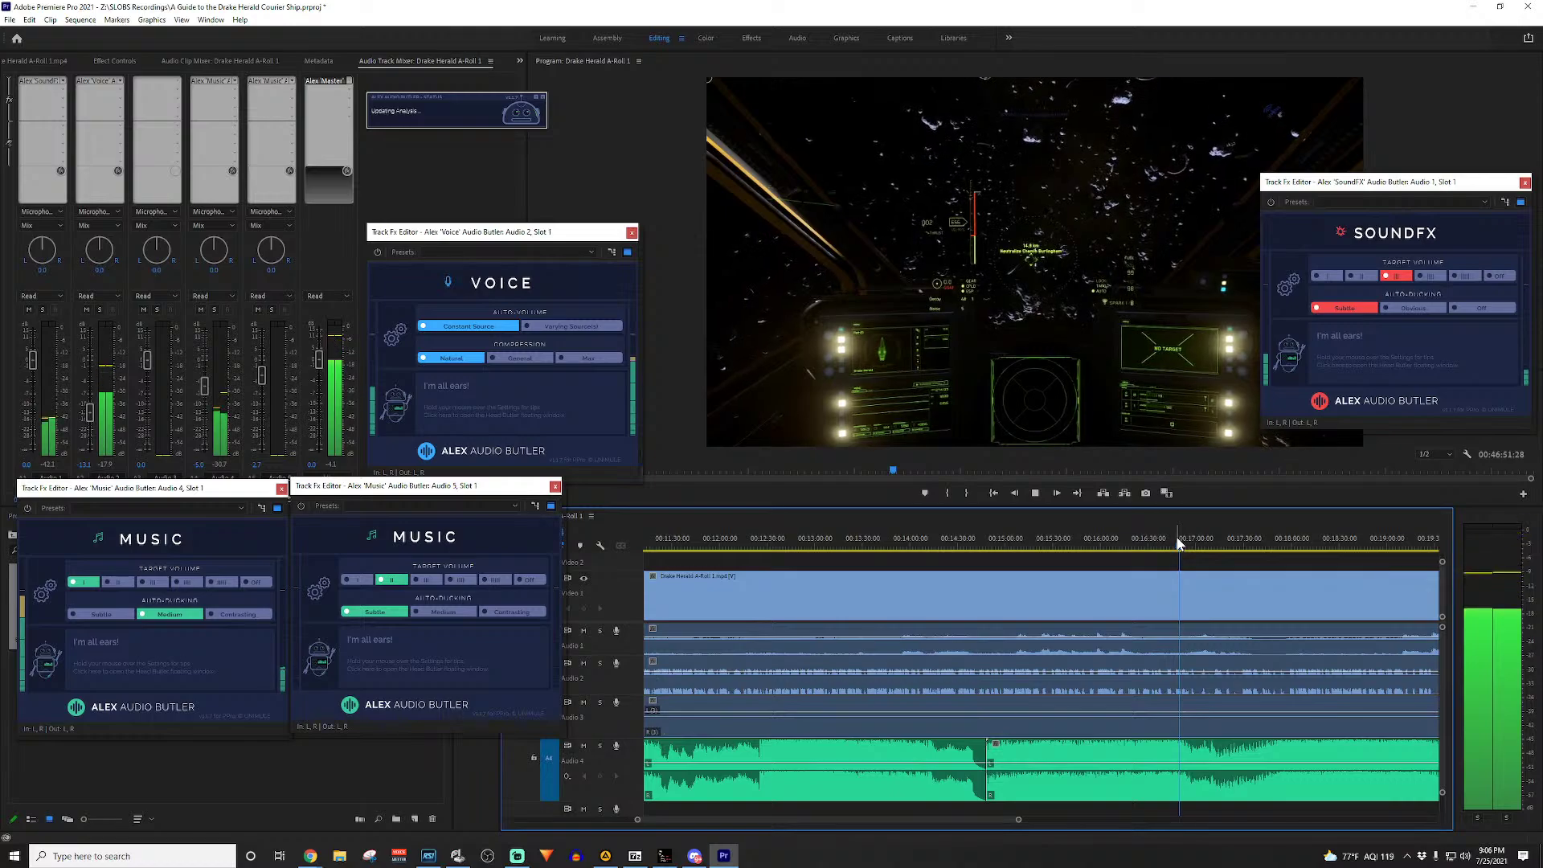
key(space)
click(1067, 540)
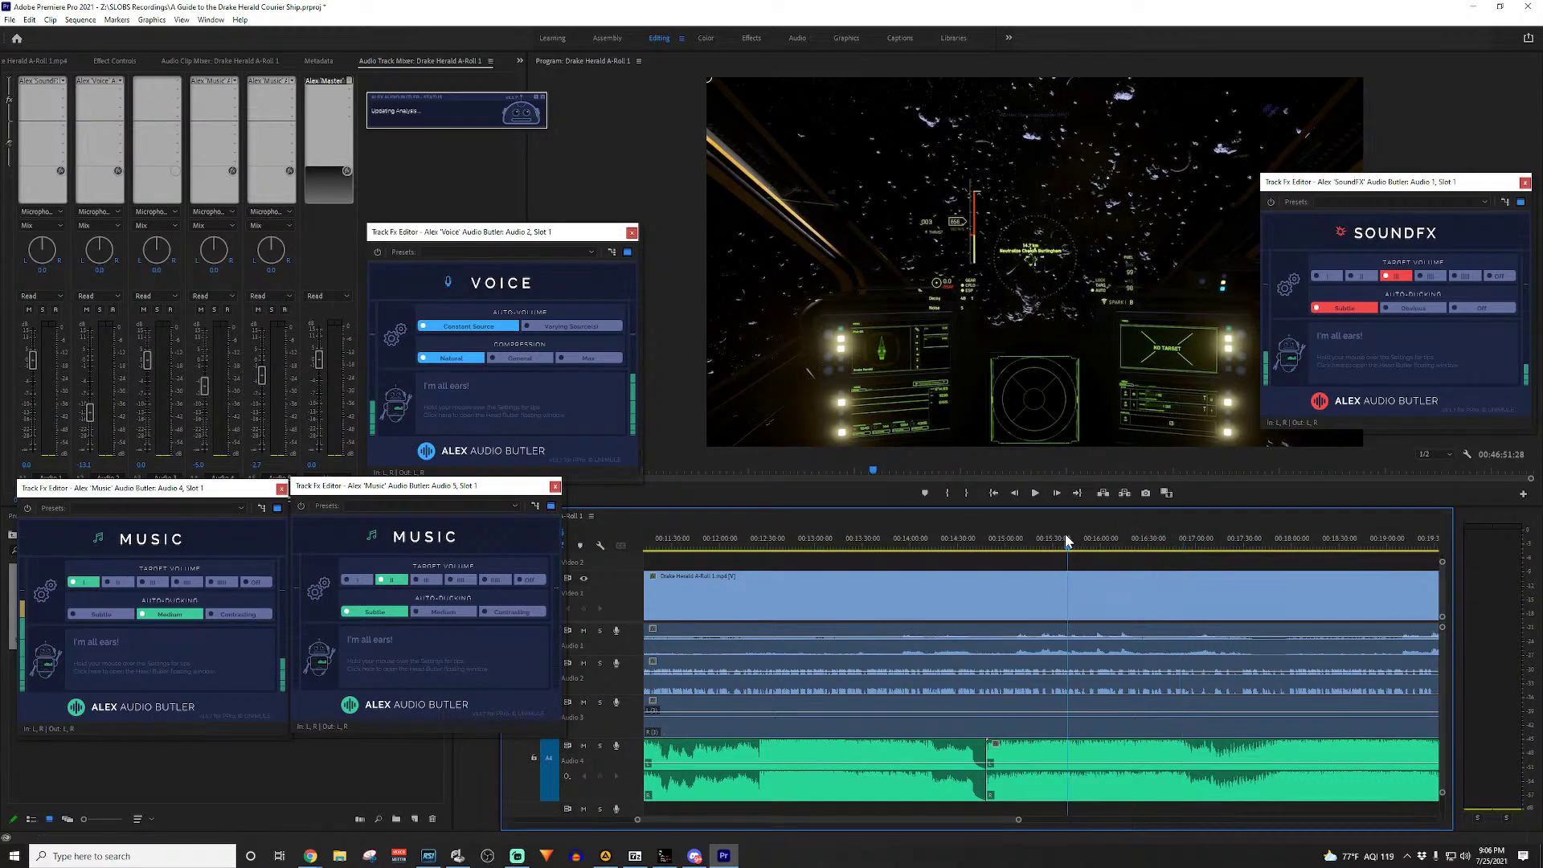
drag(1067, 540, 1041, 539)
key(space)
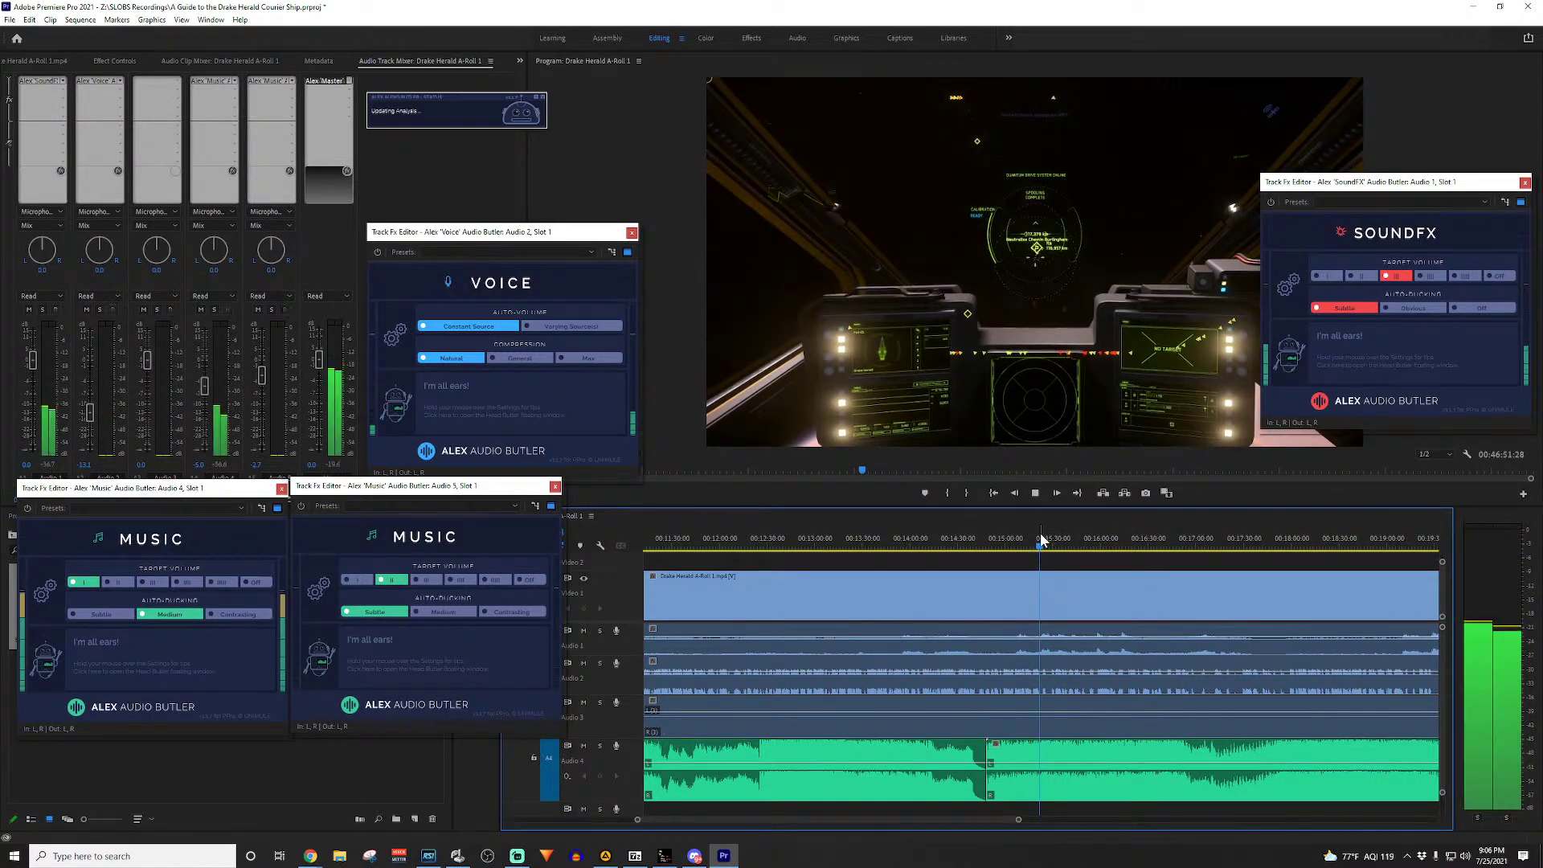
key(space)
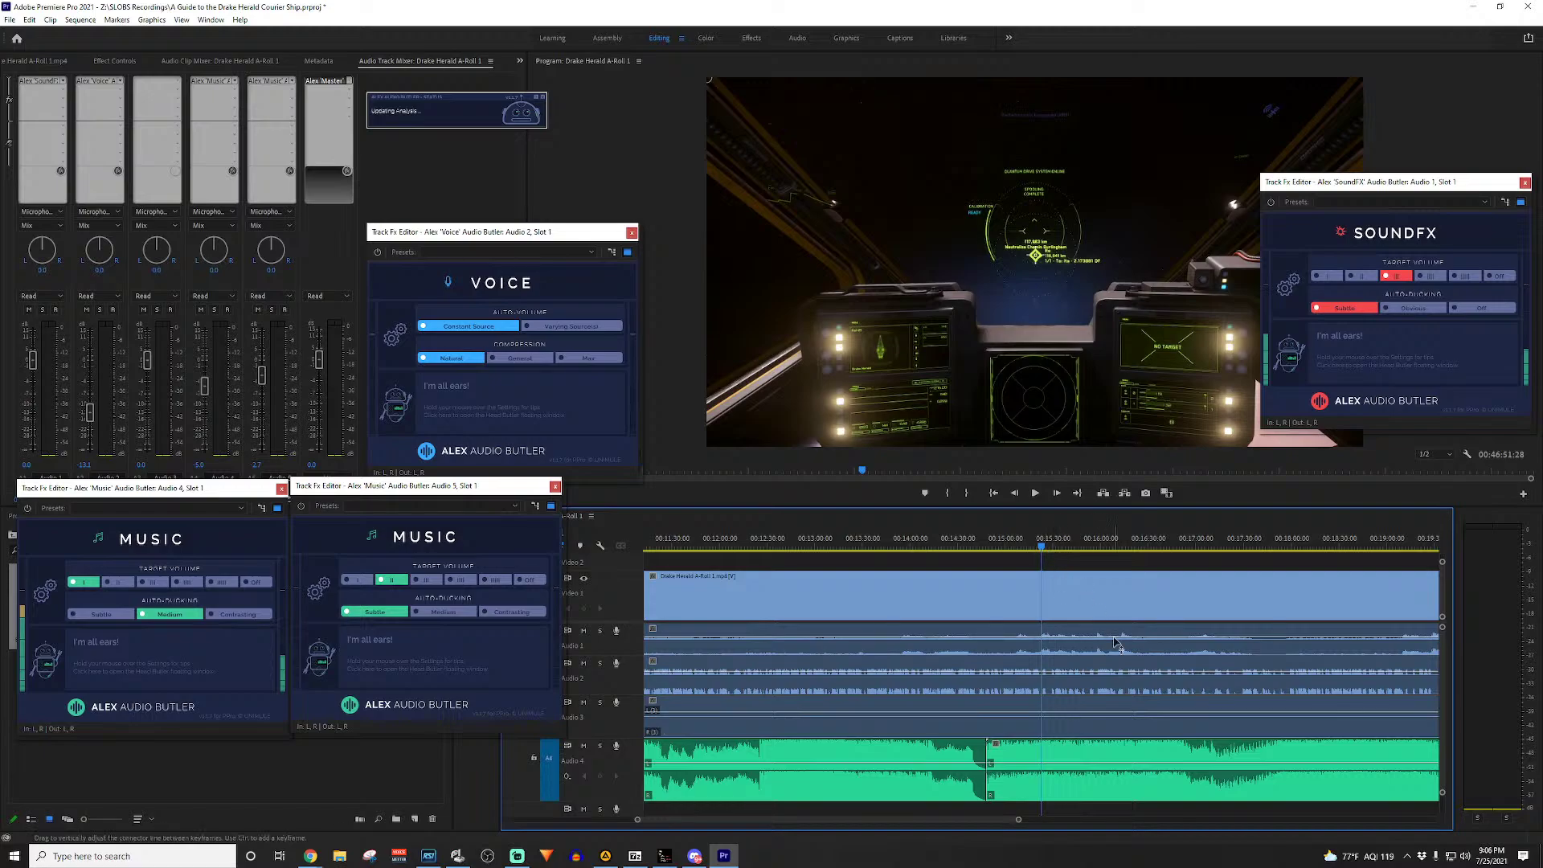
Step: Arrange the SoundFX and Voice effect windows side by side directly above the two Music effect windows
scroll(1111, 658, down, 5)
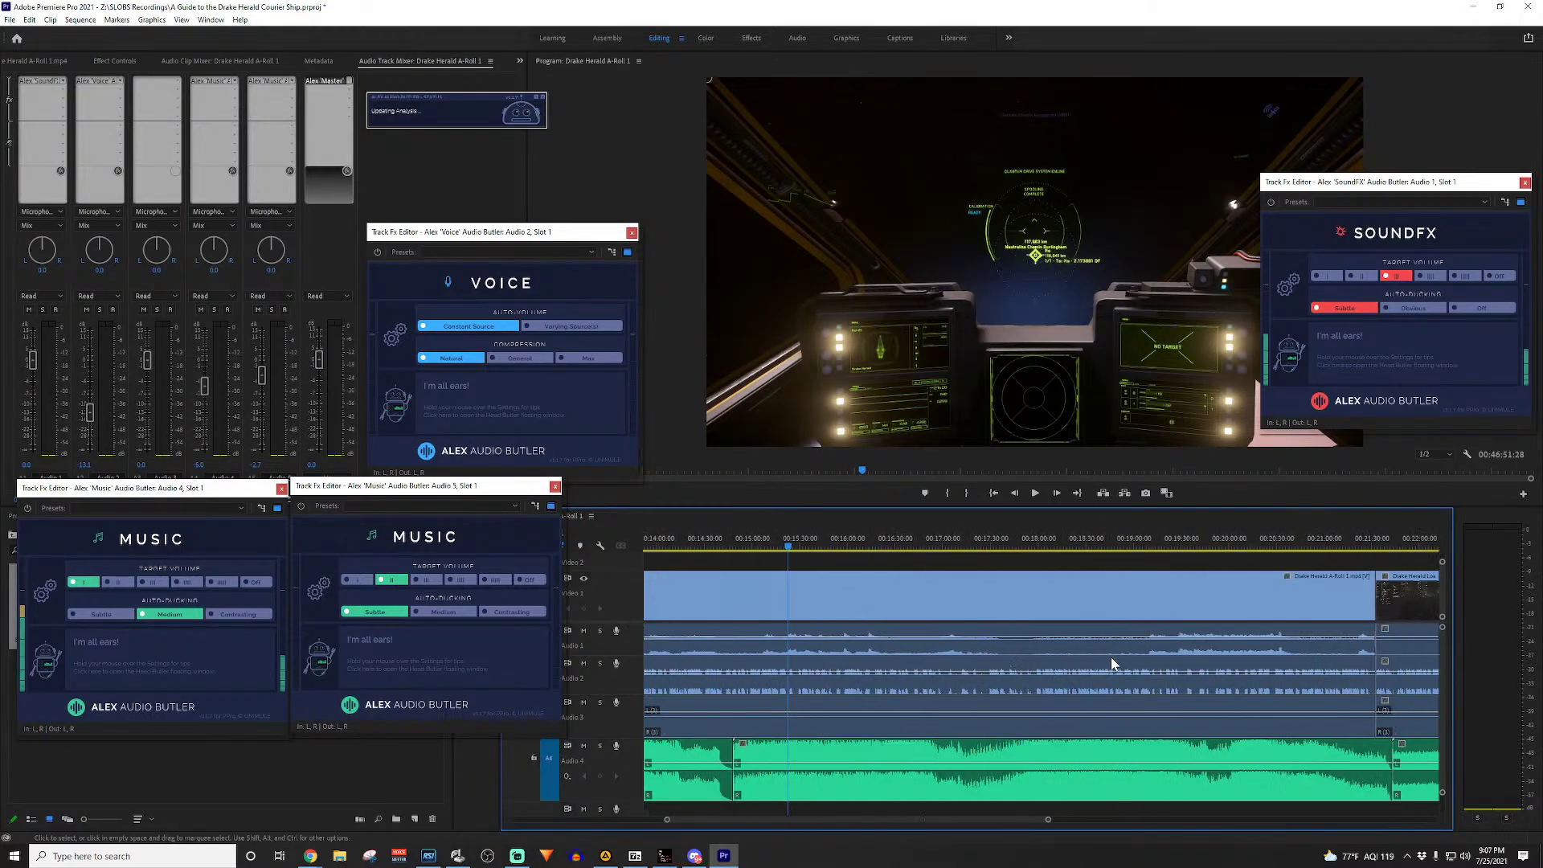
scroll(1111, 657, down, 1)
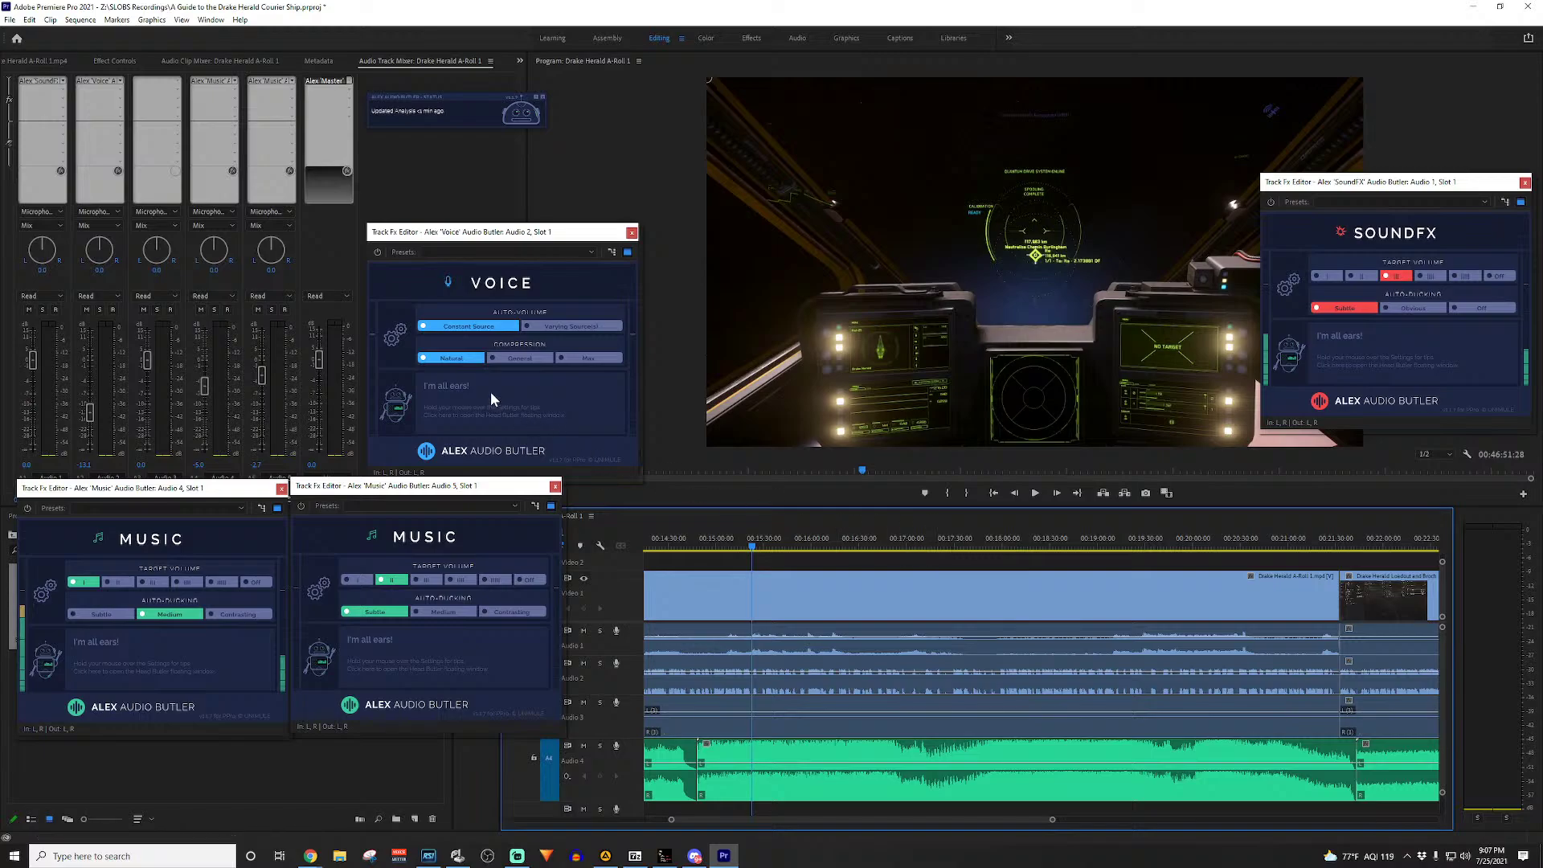
drag(430, 234, 359, 221)
drag(1381, 184, 141, 223)
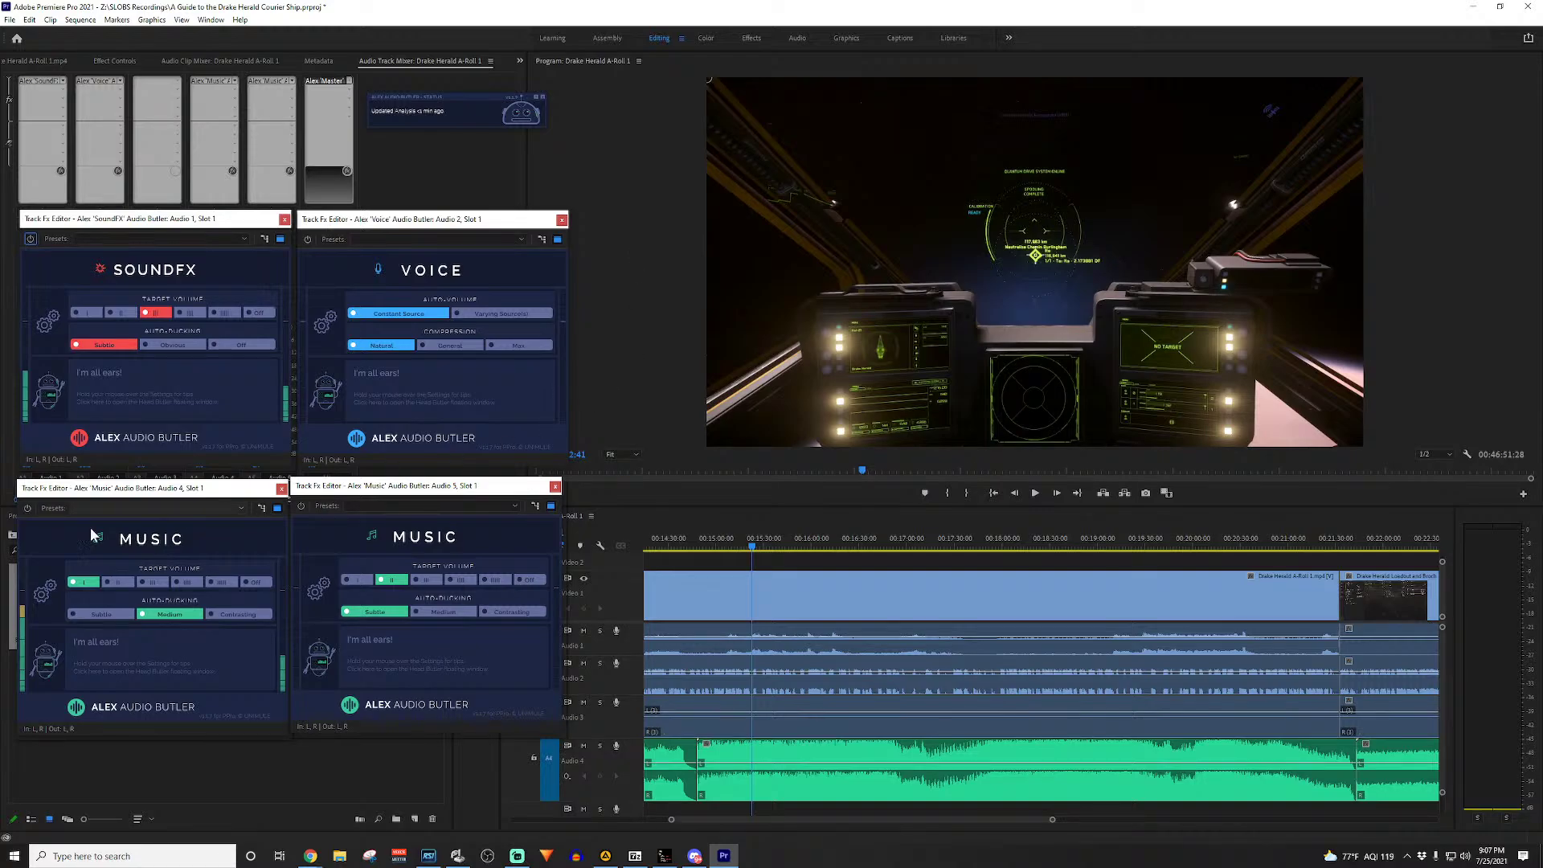
key(alt+Tab)
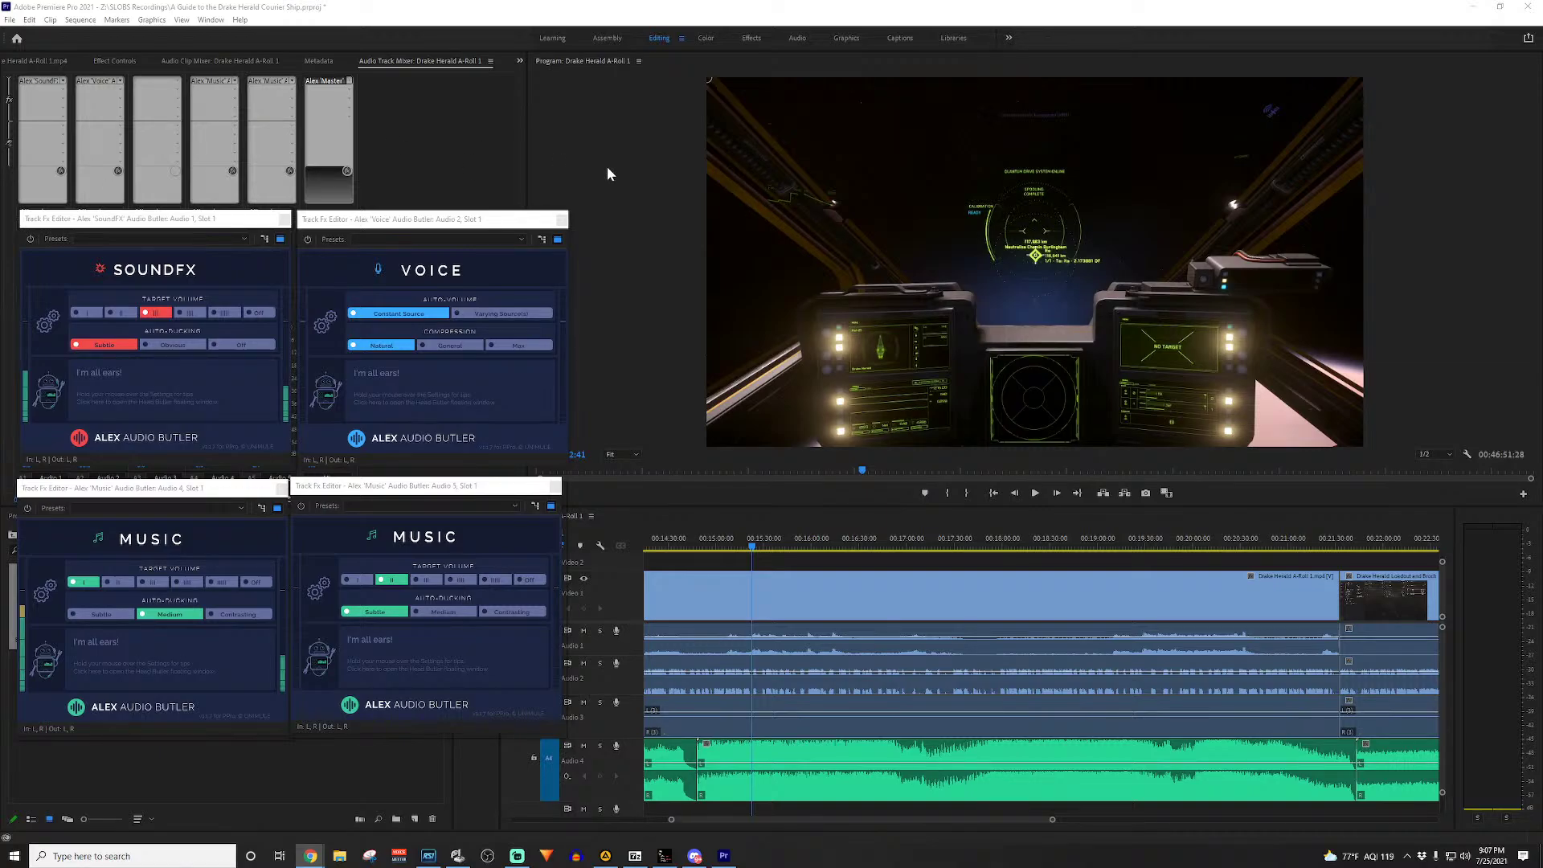
click(639, 282)
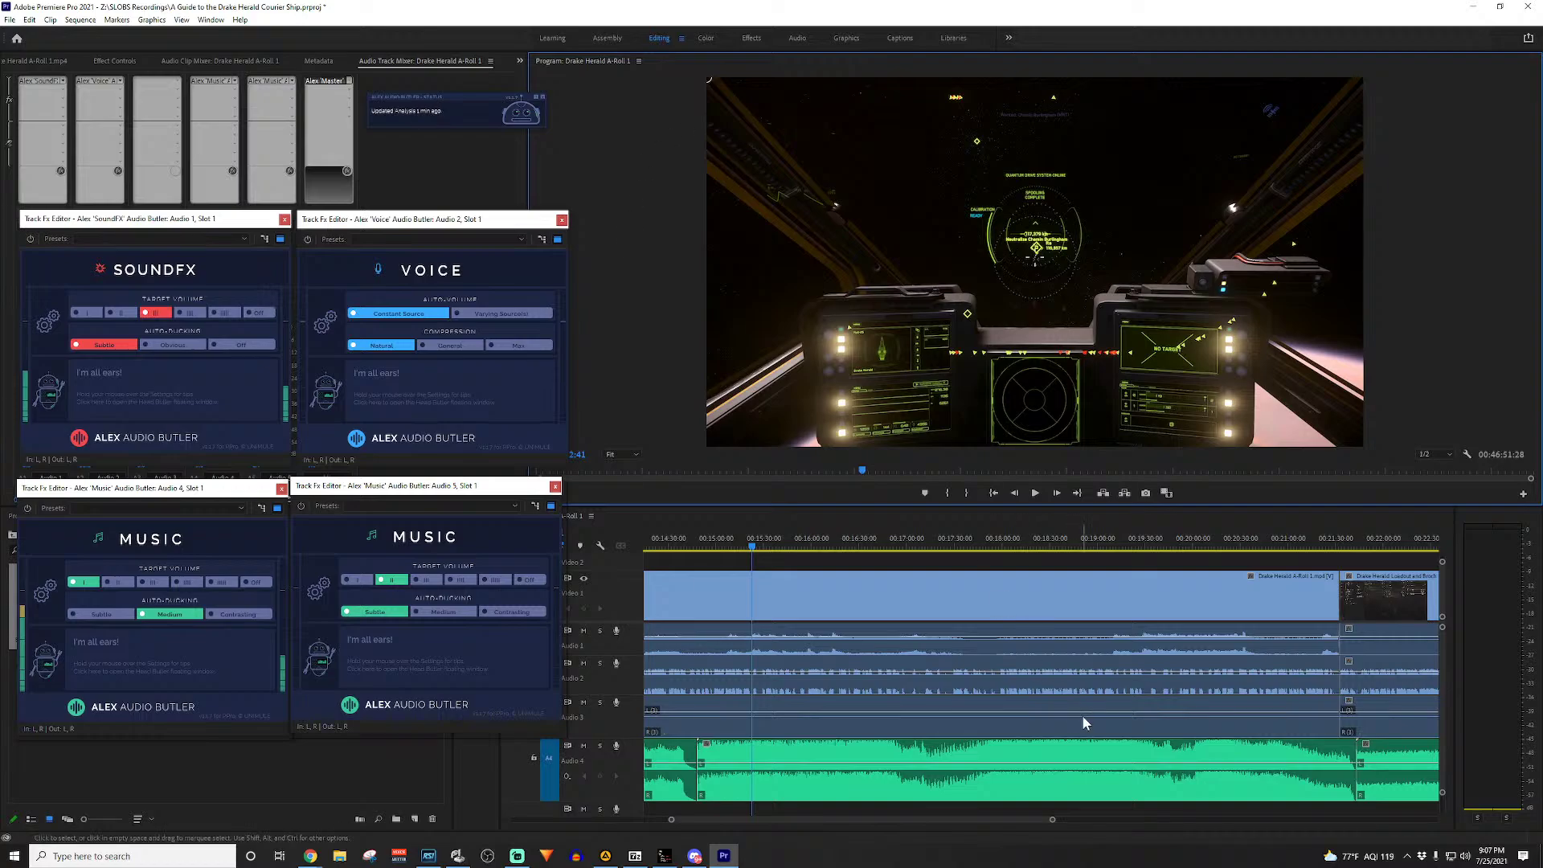
Step: Switch to the Effects workspace and apply an Exponential Fade to the end of the Audio 4 music clip near 42:30
scroll(1093, 657, down, 10)
scroll(1148, 655, down, 6)
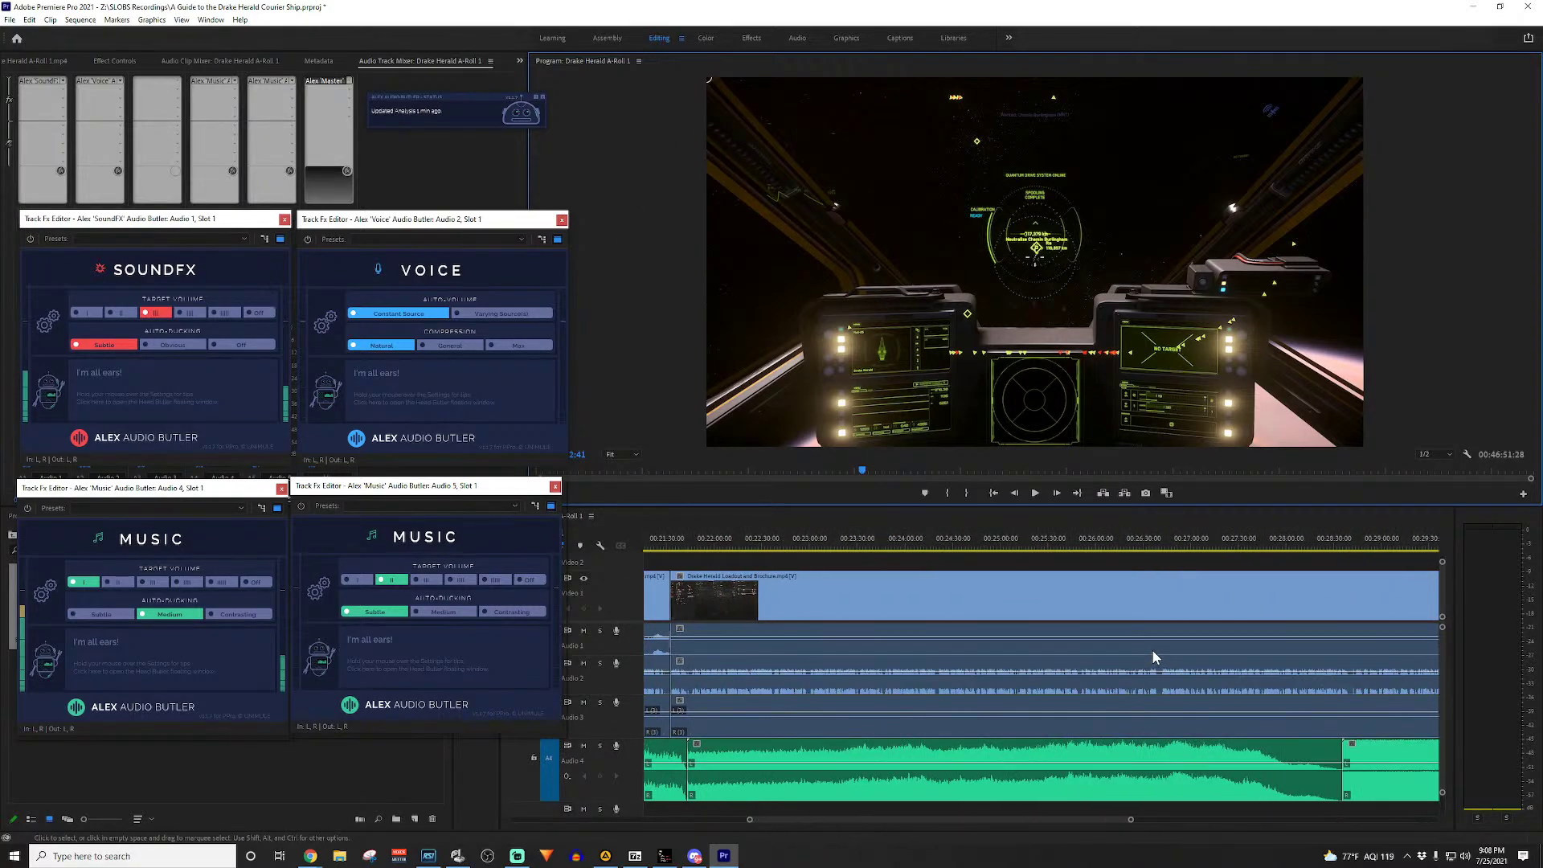
scroll(1159, 653, down, 3)
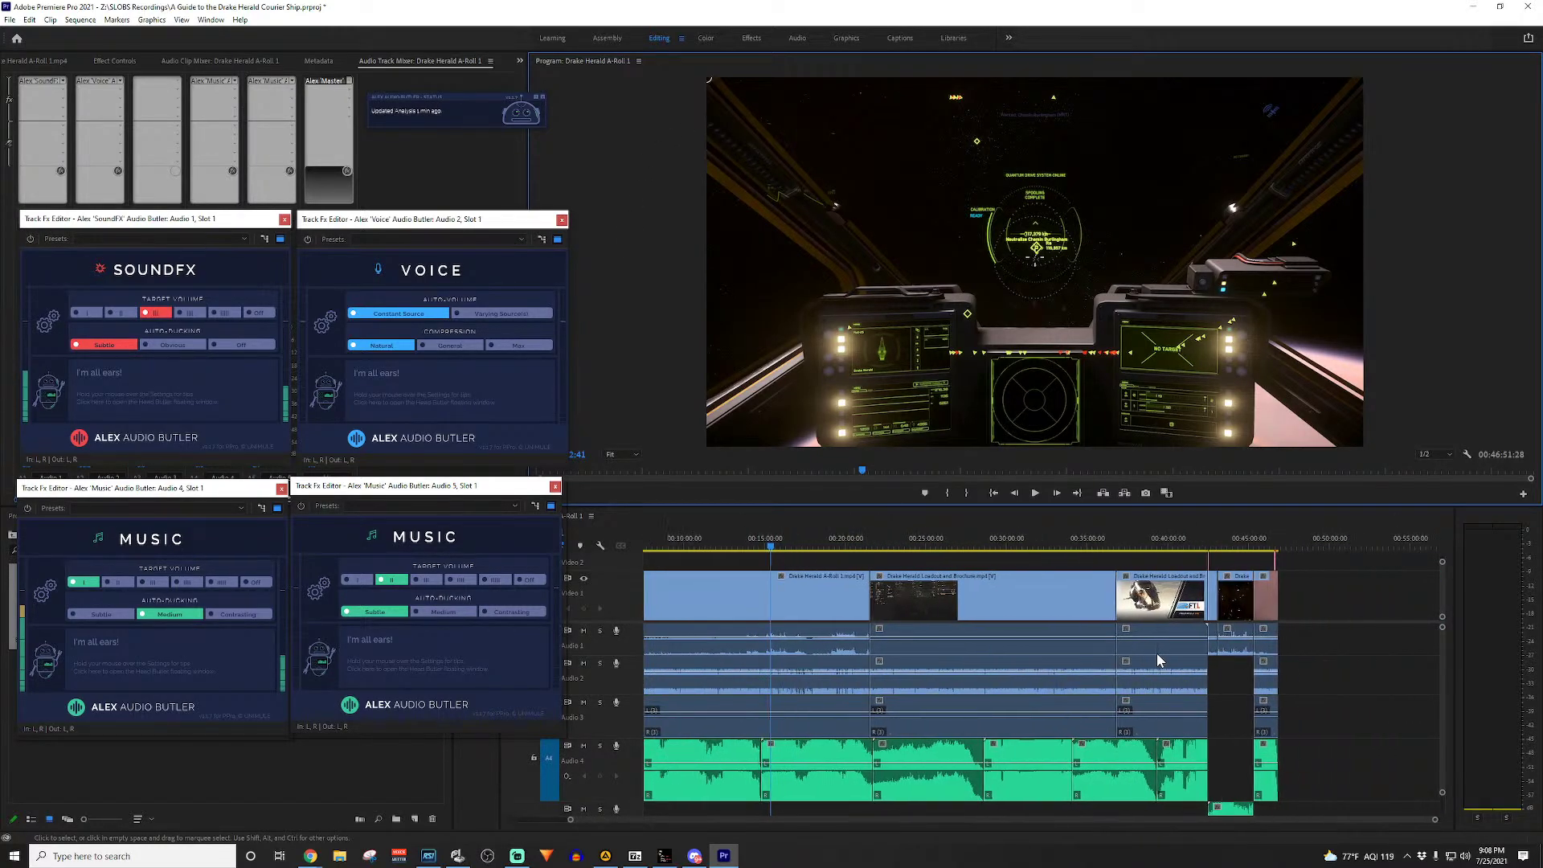
scroll(1224, 682, up, 5)
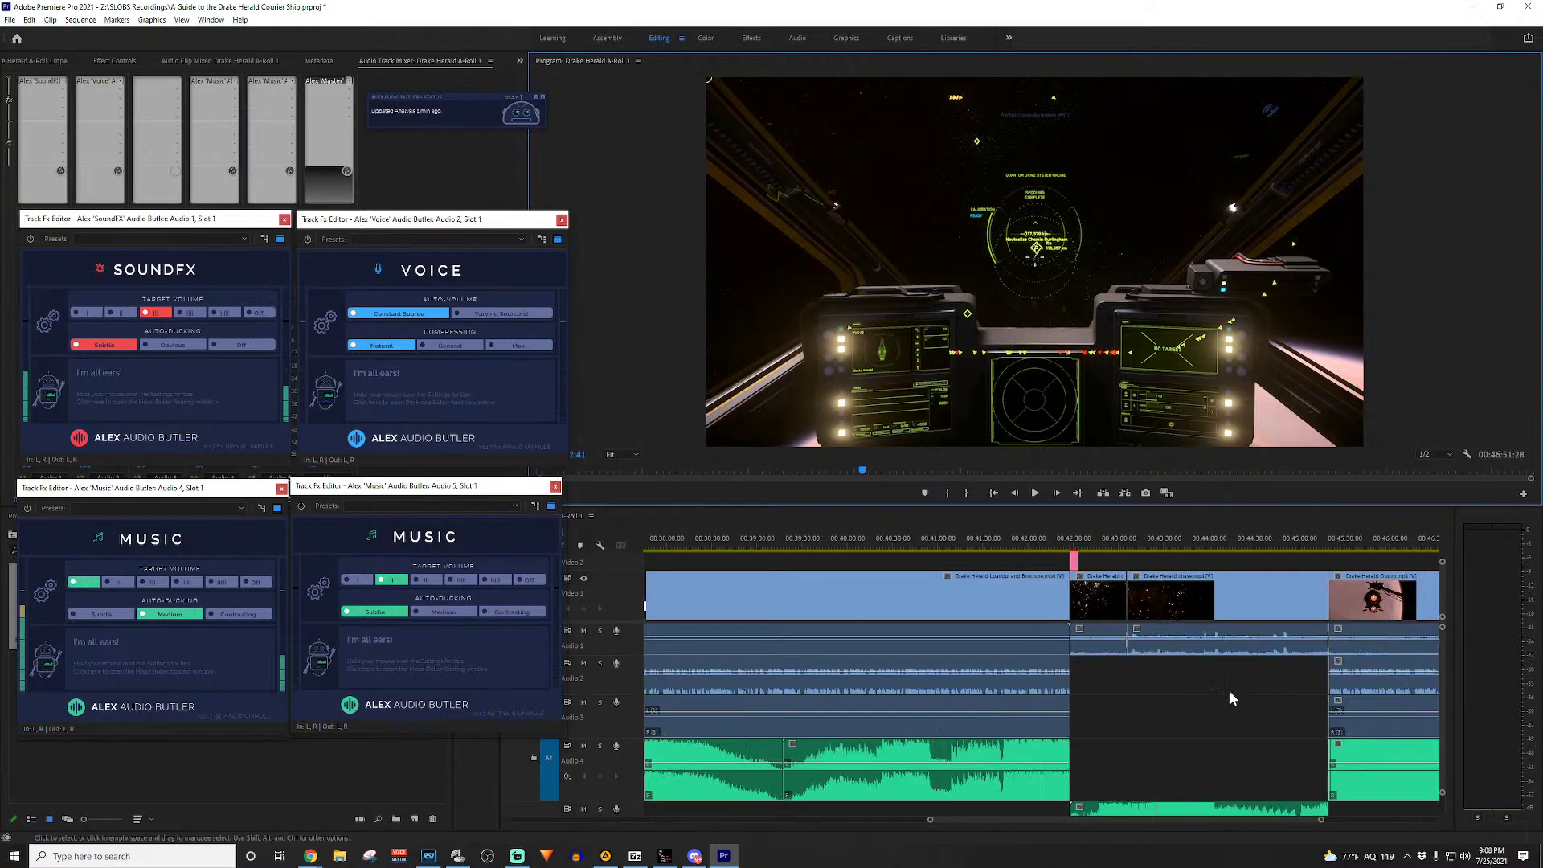
scroll(1129, 699, up, 2)
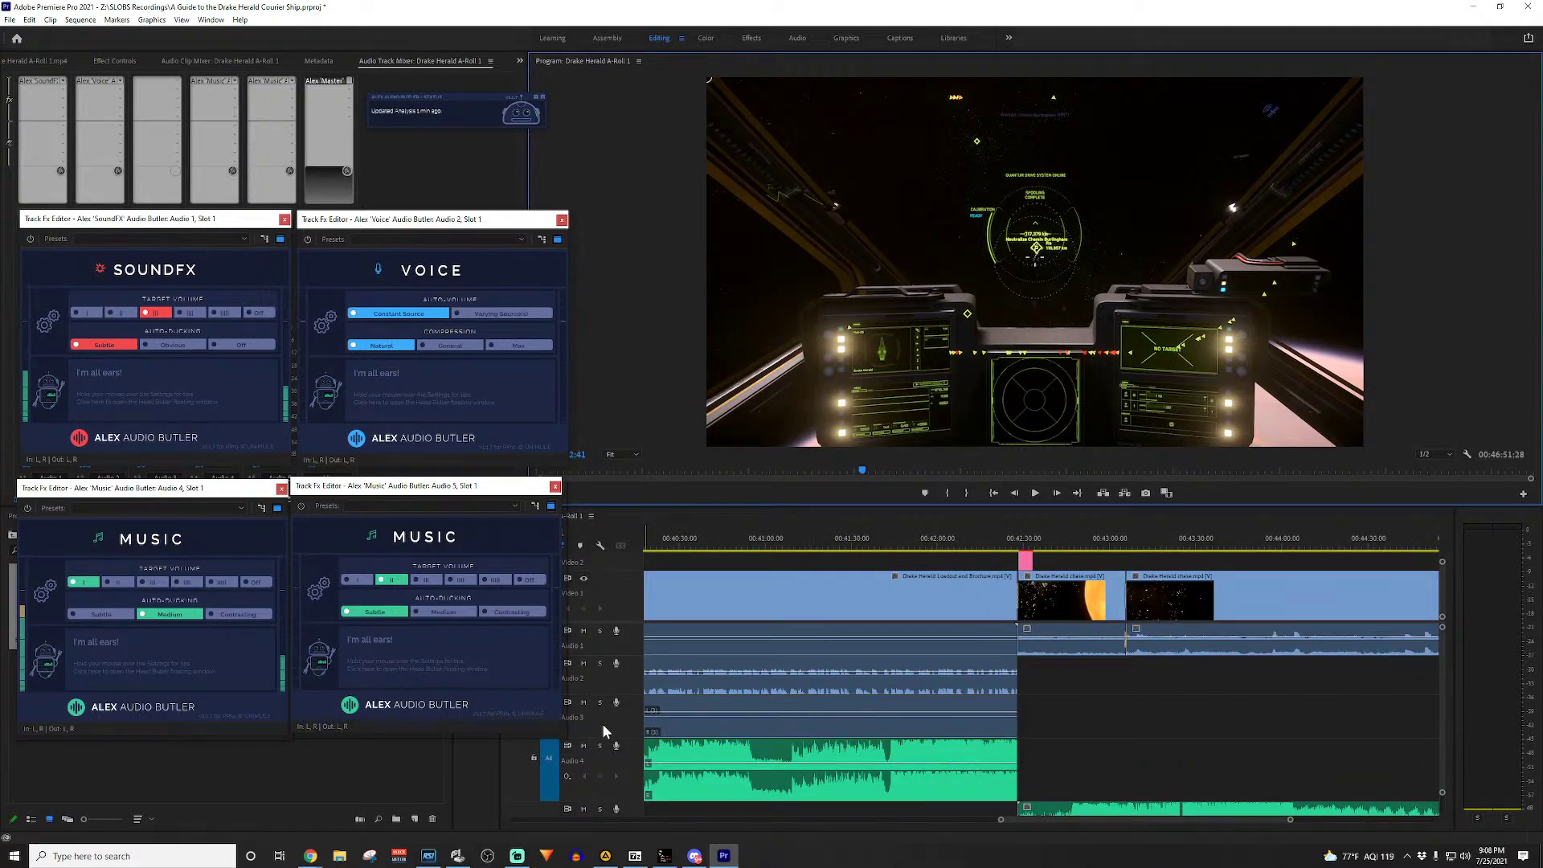
scroll(603, 727, down, 2)
scroll(603, 723, down, 2)
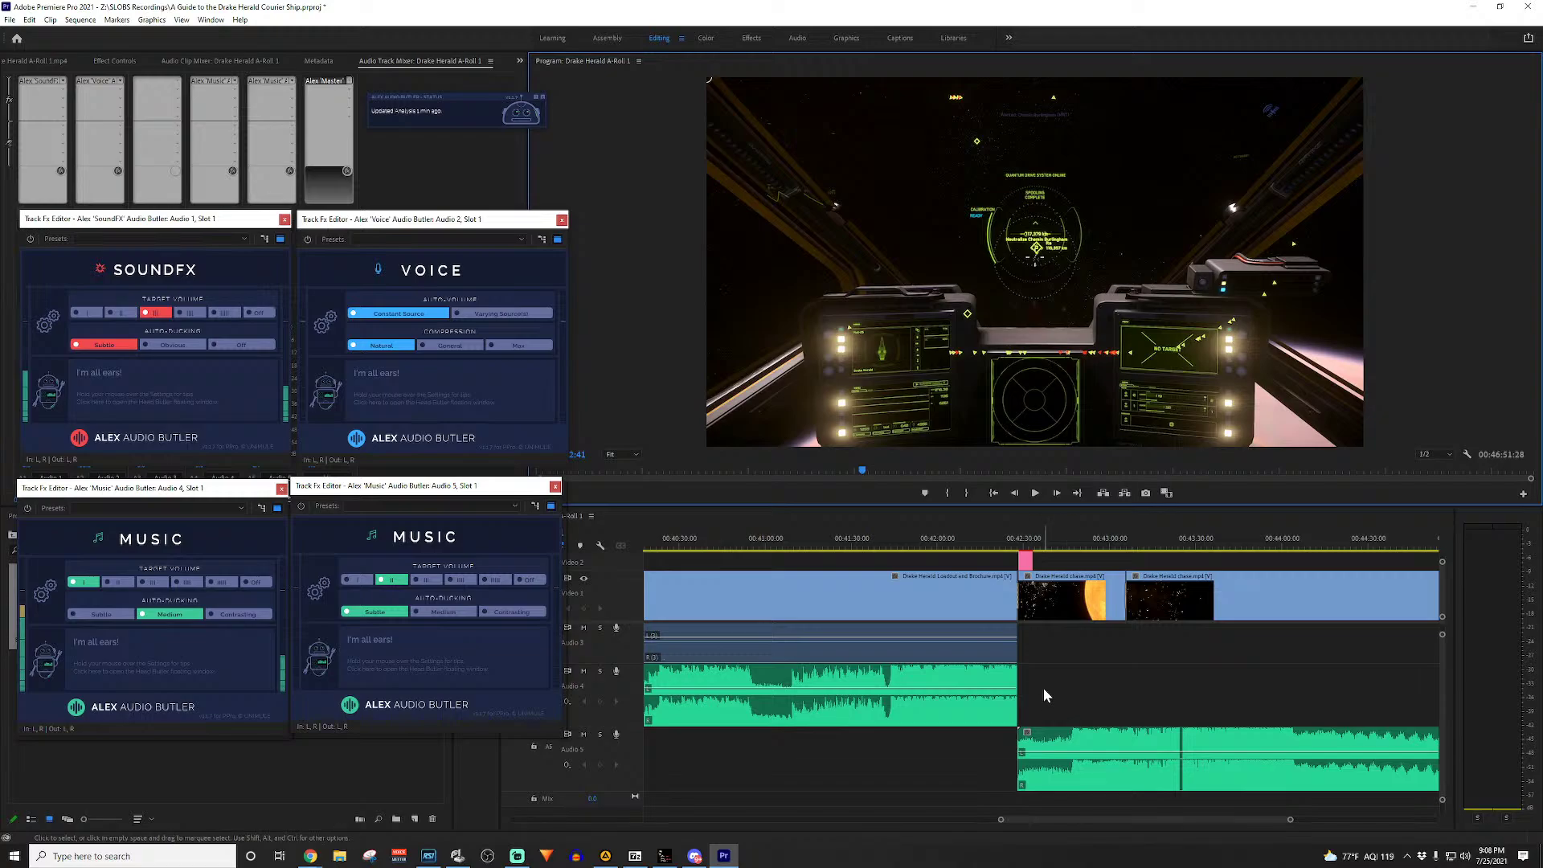
click(751, 38)
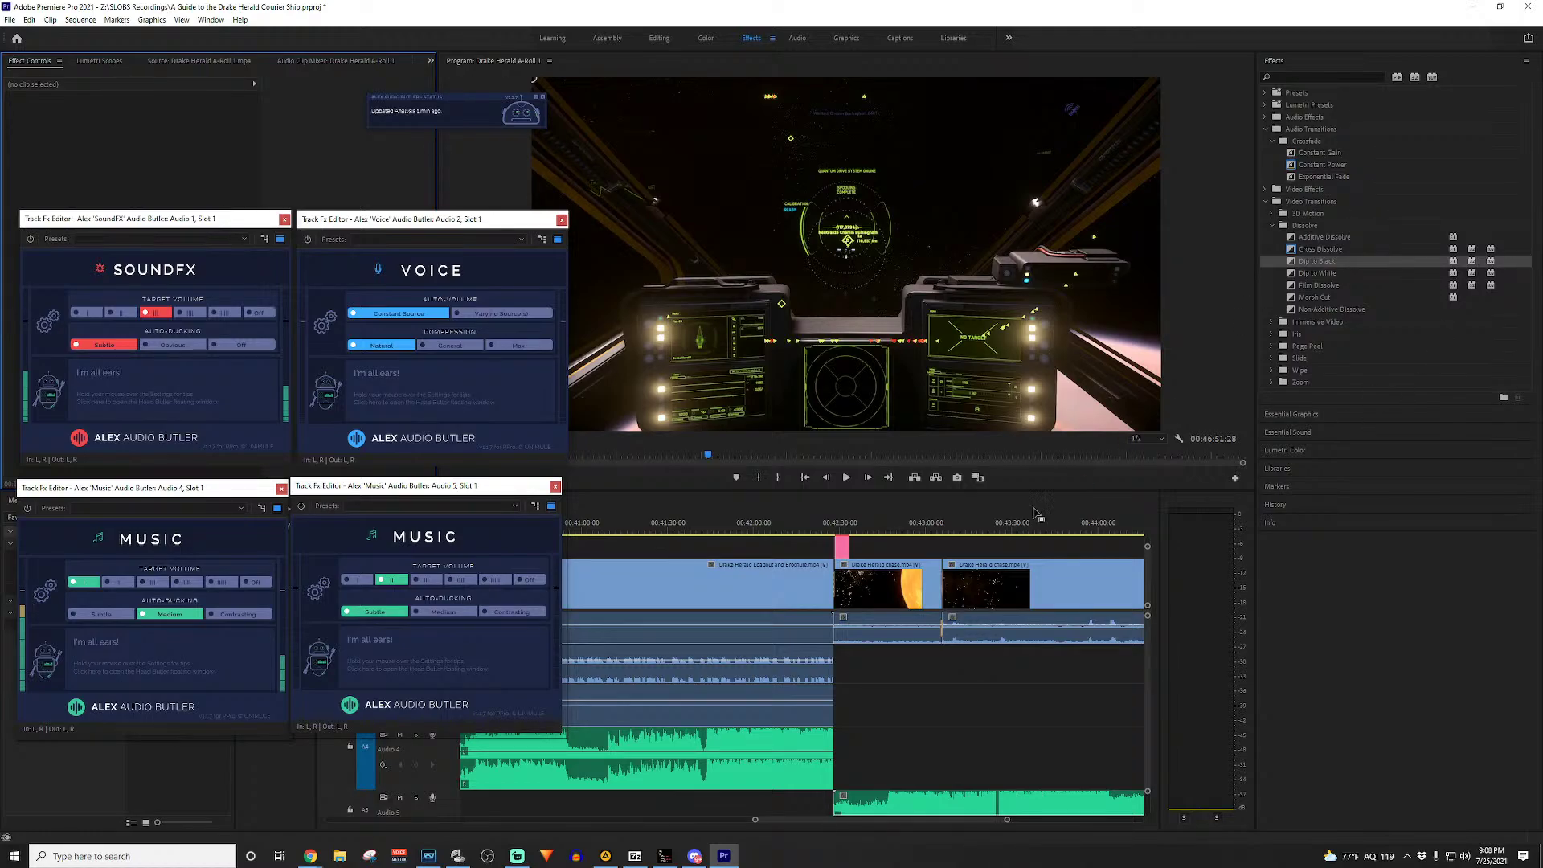
scroll(406, 764, down, 2)
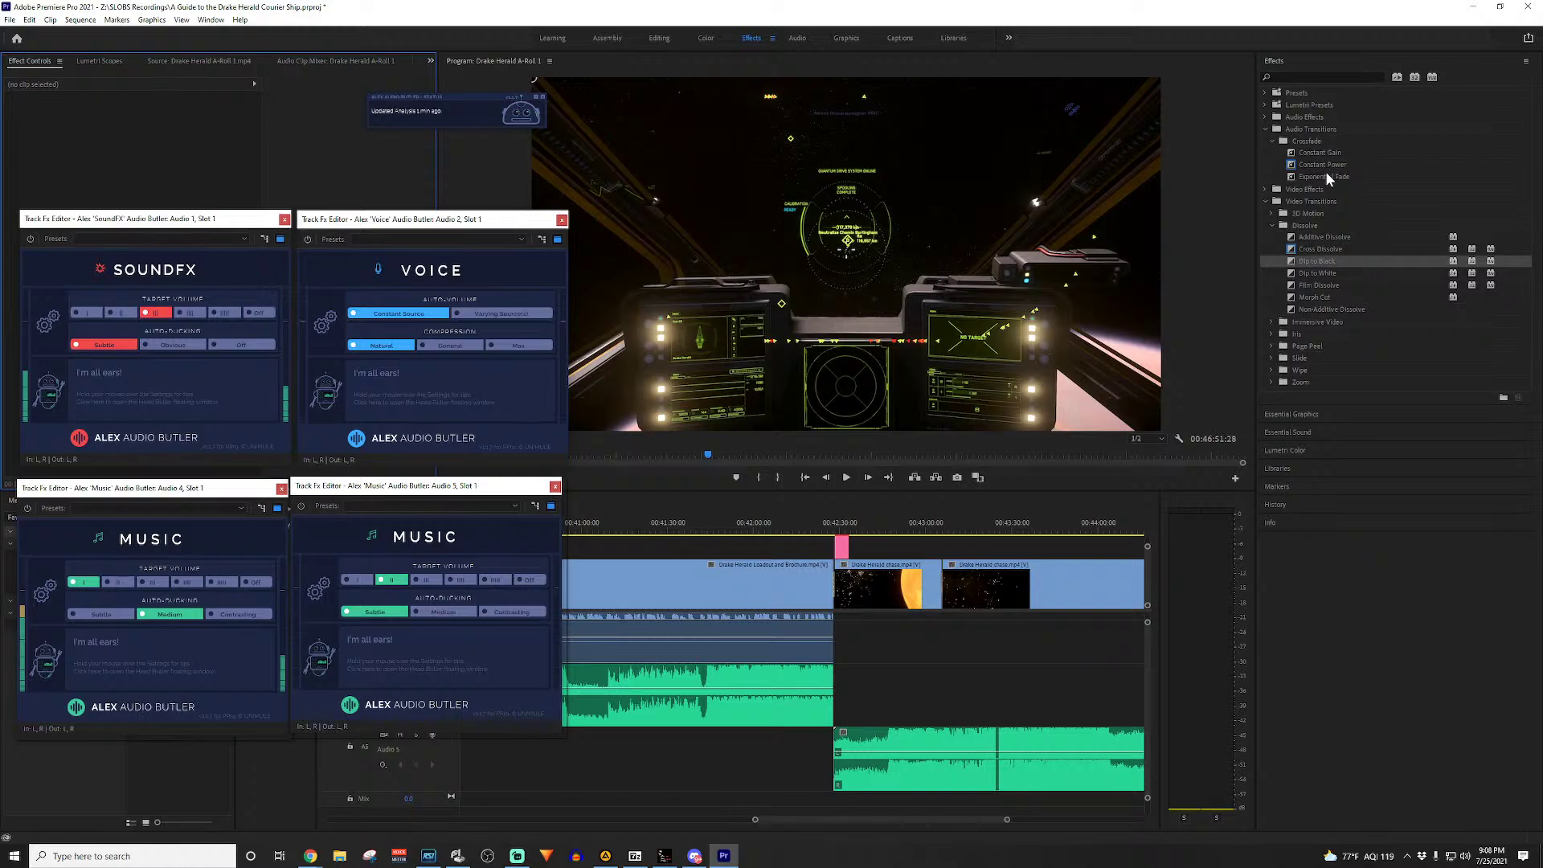
drag(1327, 178, 1161, 275)
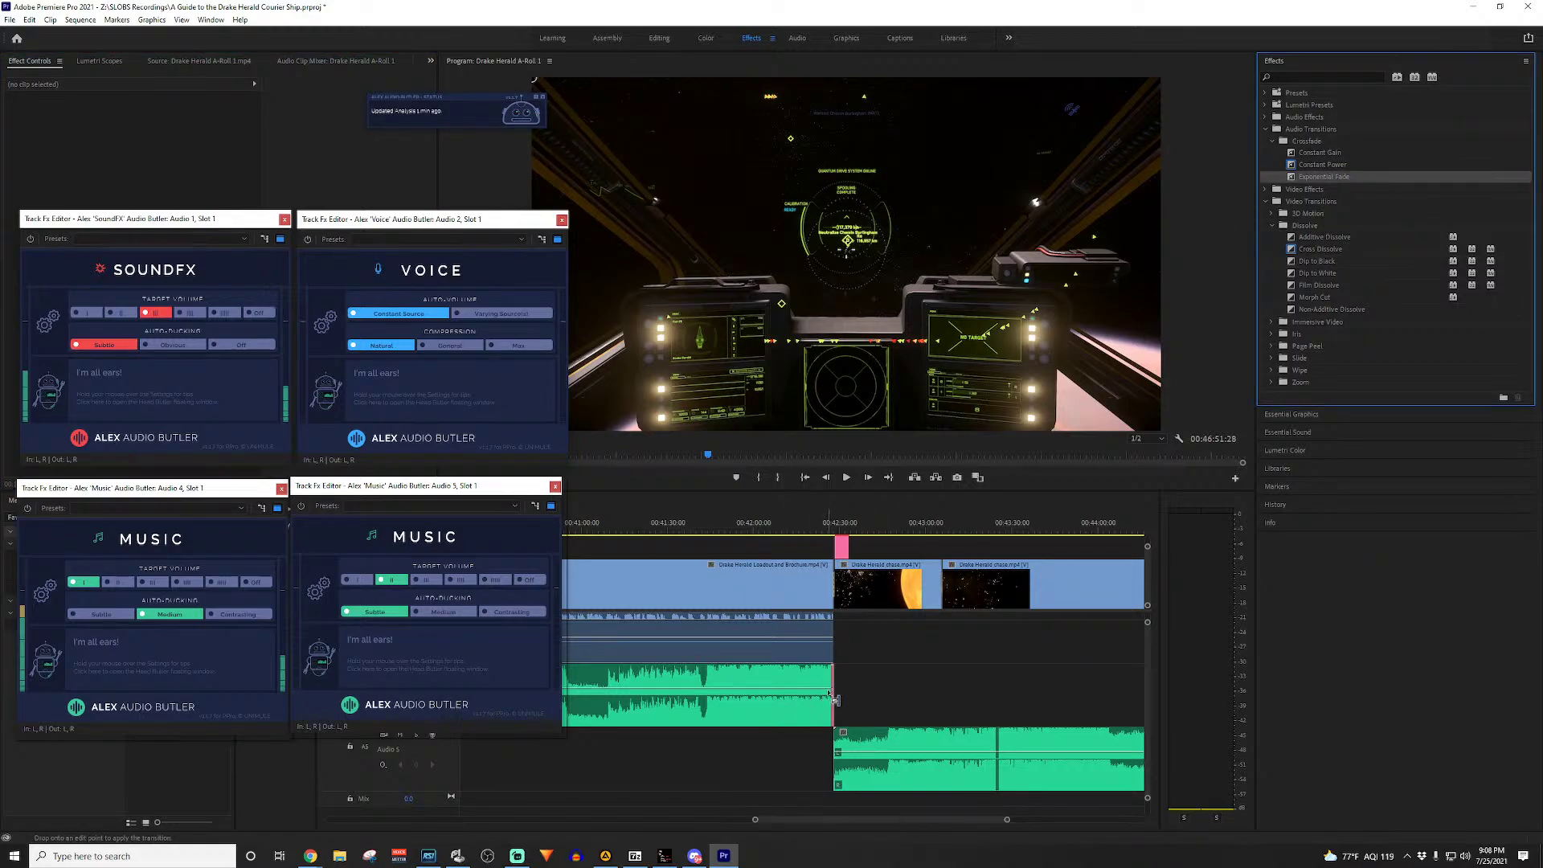
Step: Add an Exponential Fade to the start of the Audio 5 music clip and lengthen the Audio 4 clip's ending fade to about 2 seconds
drag(843, 741, 814, 763)
scroll(833, 716, up, 5)
click(782, 699)
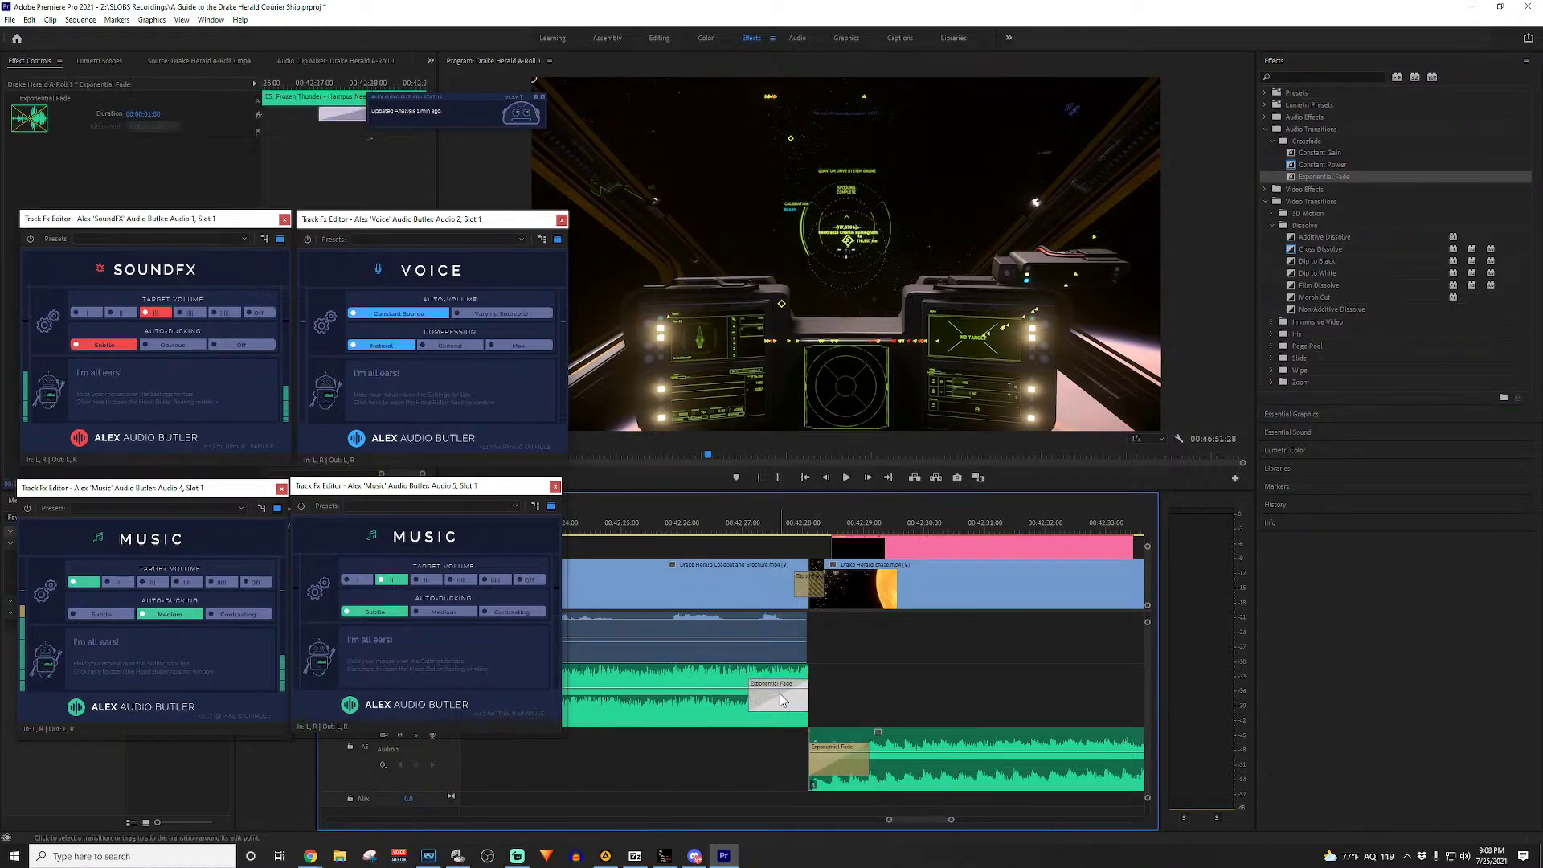
click(733, 522)
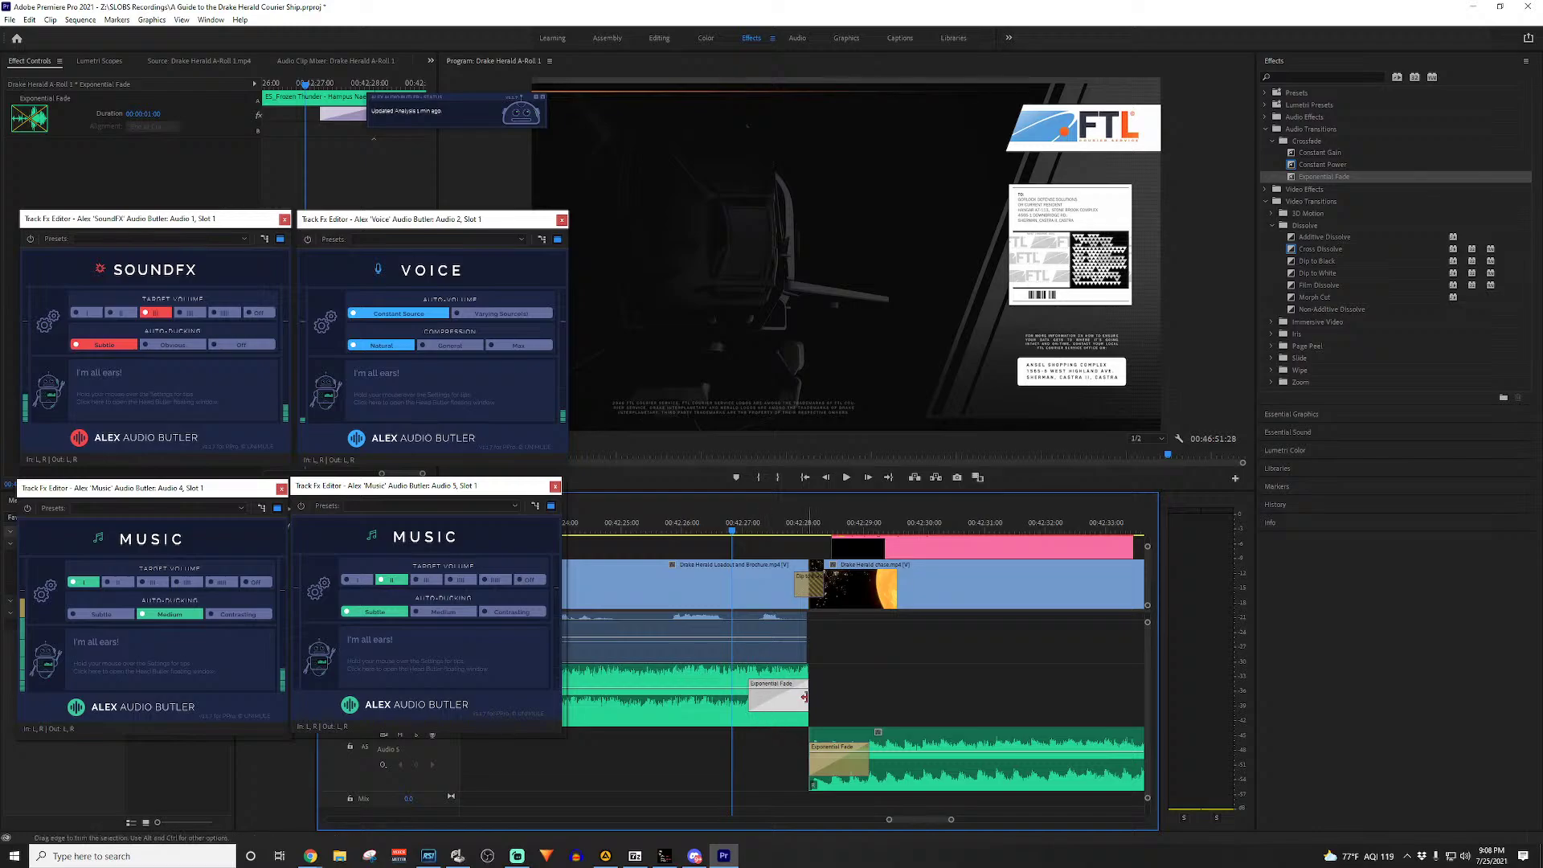
drag(754, 699, 691, 699)
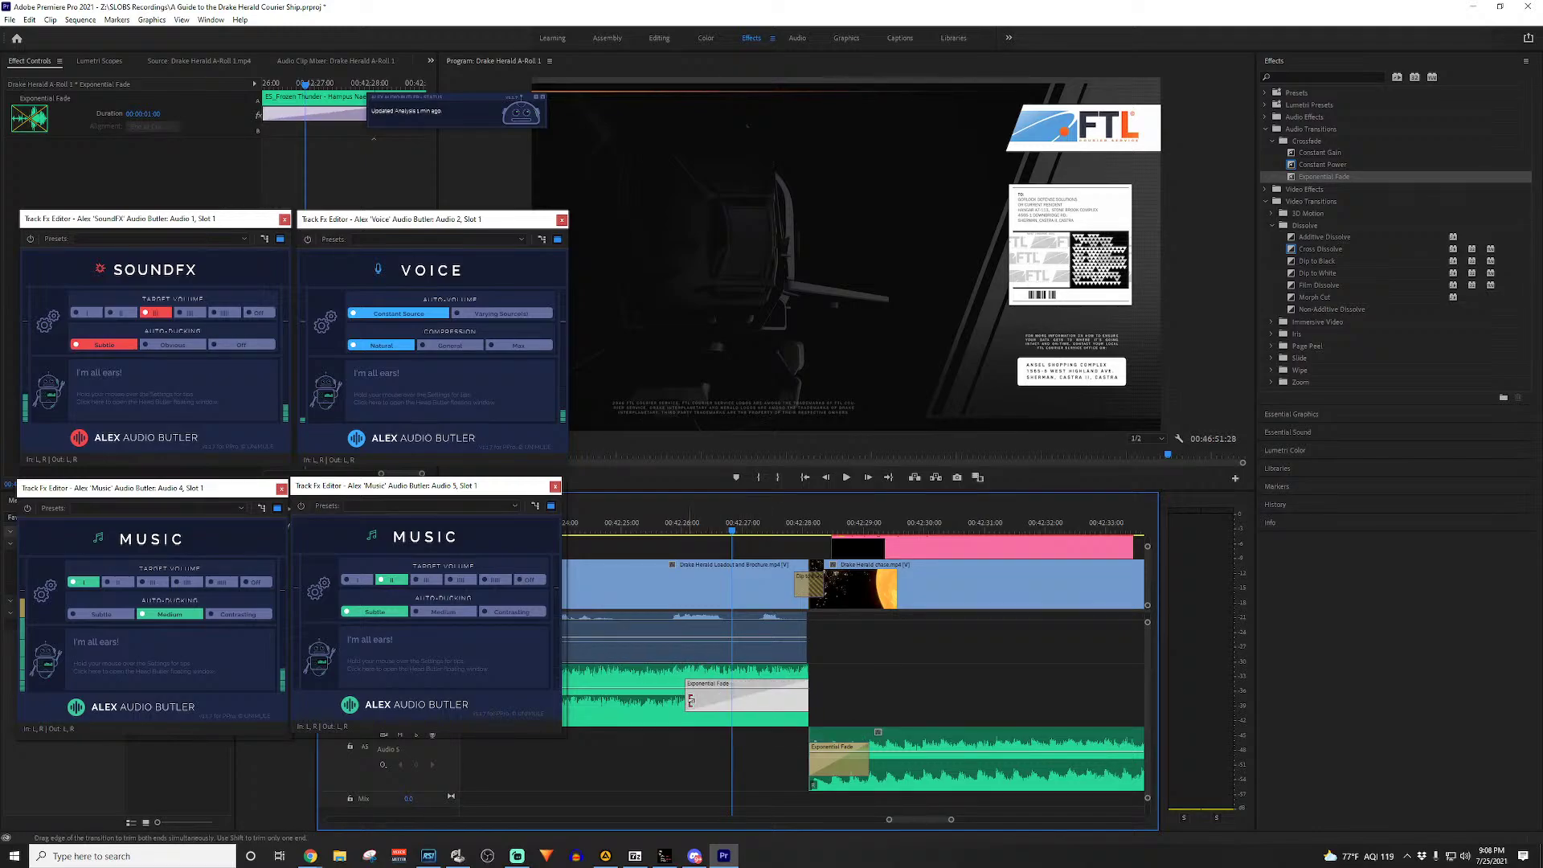
Step: Play back the music transition into the chase clip, starting a few seconds before the cut
drag(718, 537, 666, 532)
key(space)
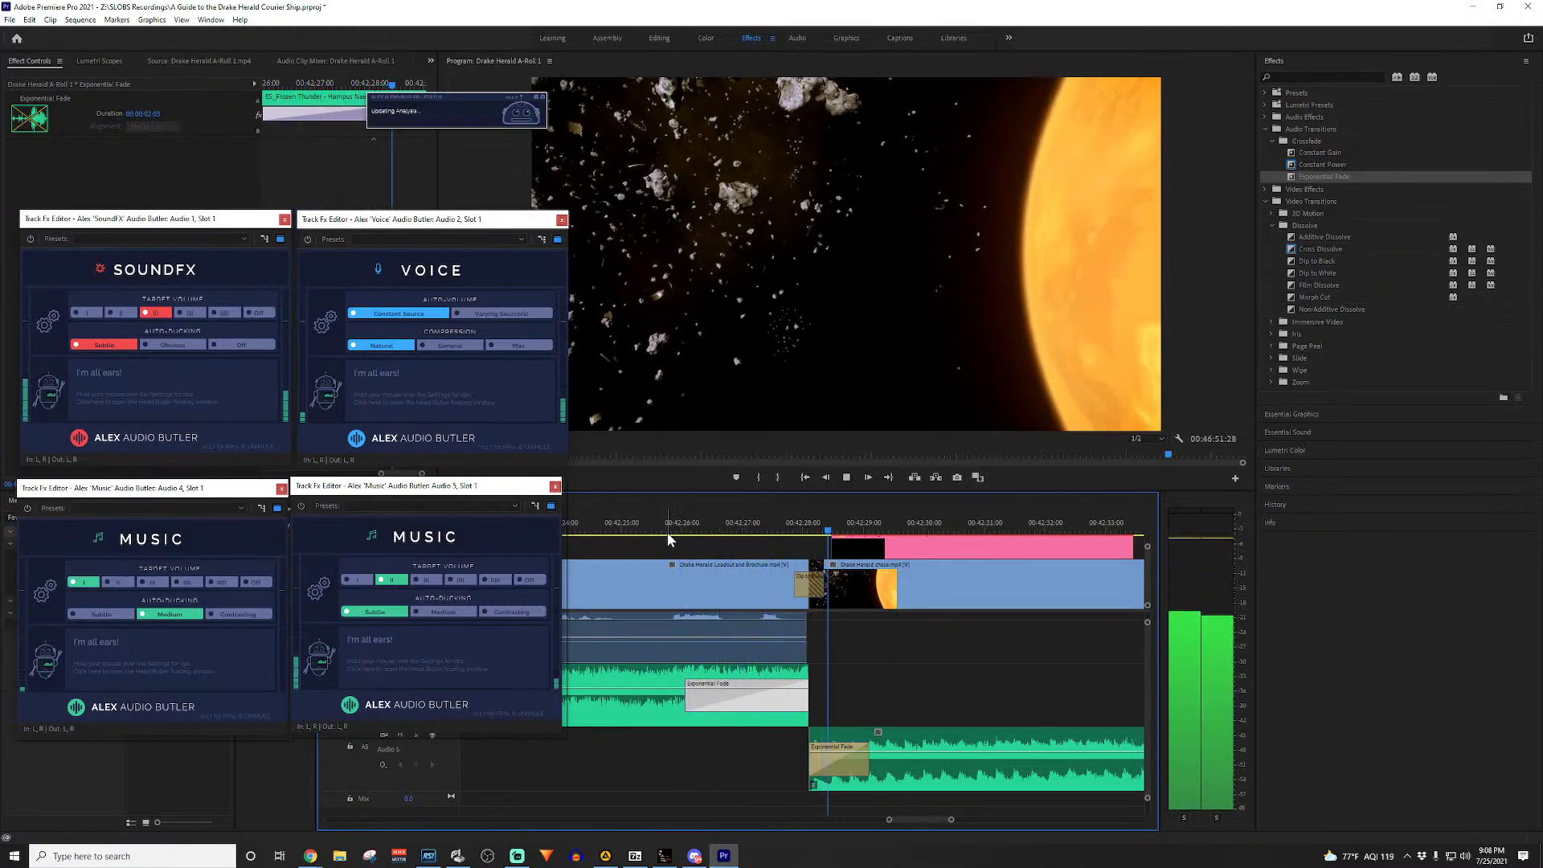
key(space)
Step: Apply Exponential Fade to the end of the Audio 5 music clip and the start of the Audio 4 music clip at the outro cut
scroll(966, 663, down, 6)
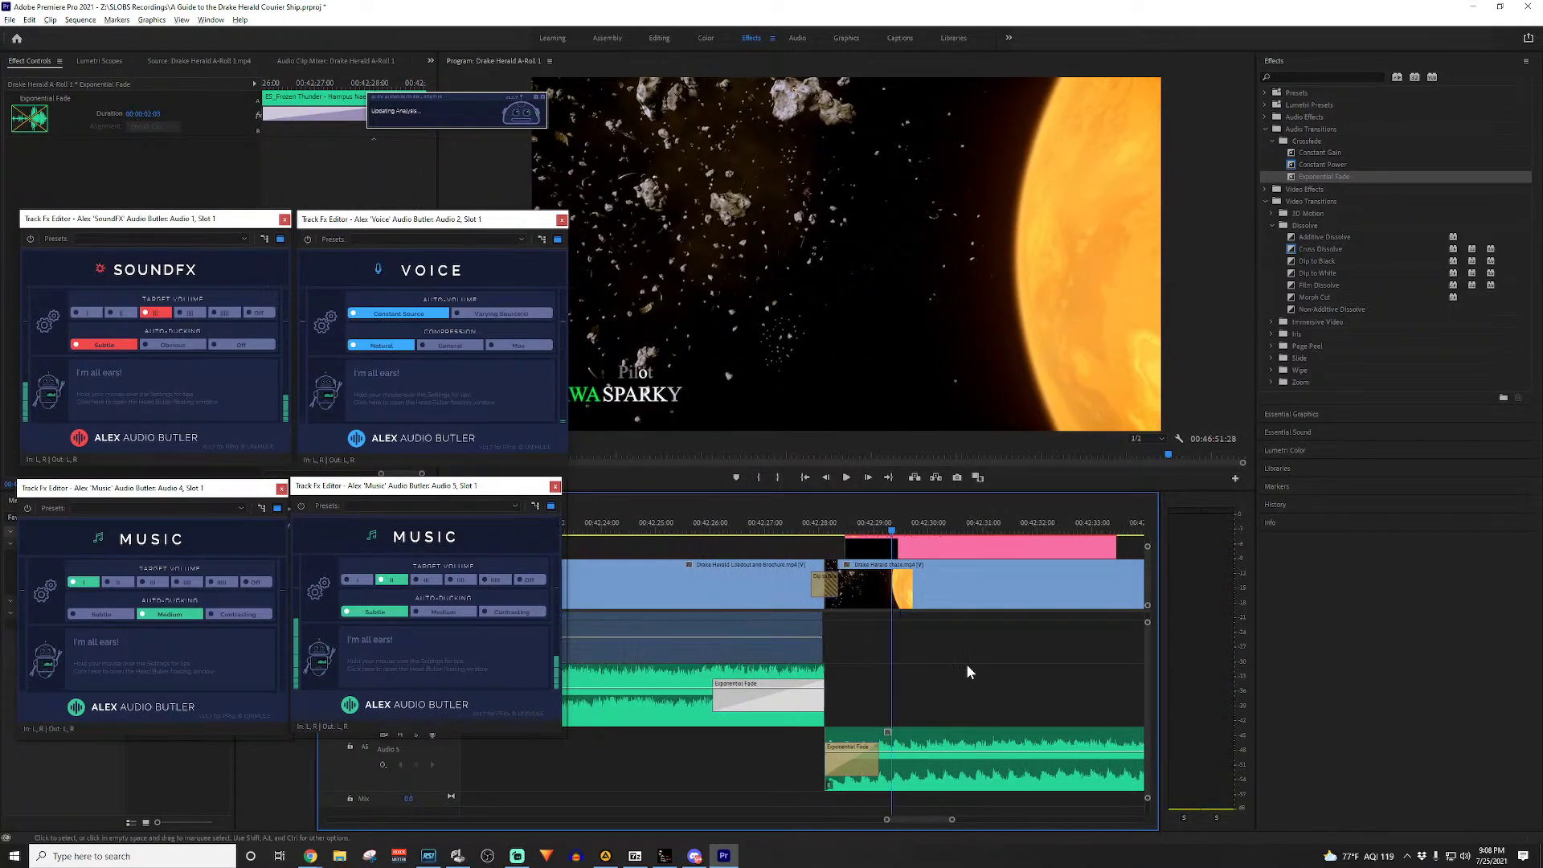
scroll(1024, 655, down, 6)
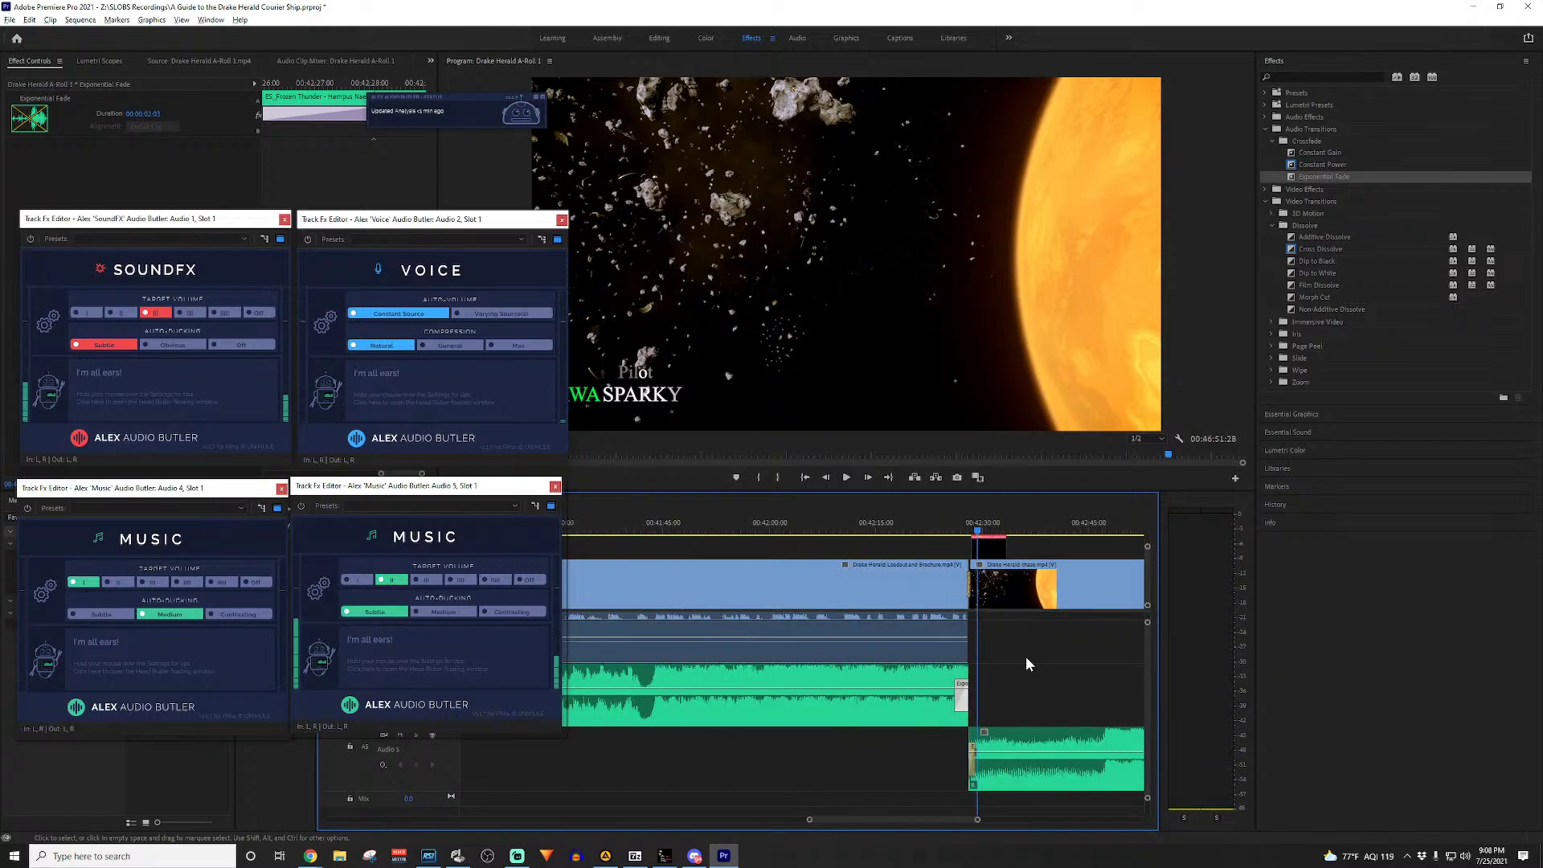
scroll(1011, 648, down, 5)
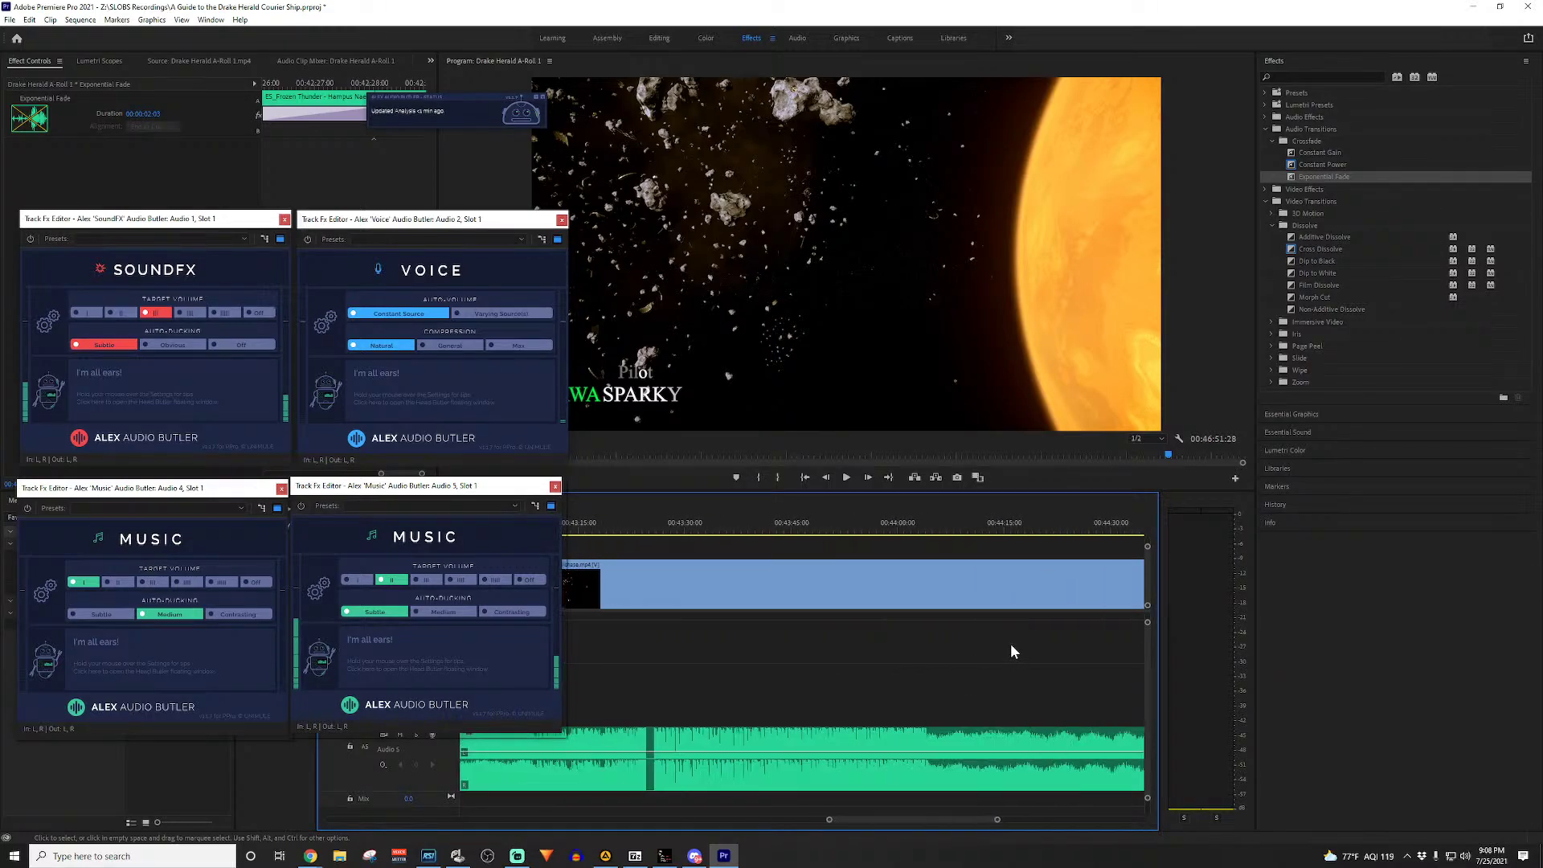
scroll(1068, 671, up, 8)
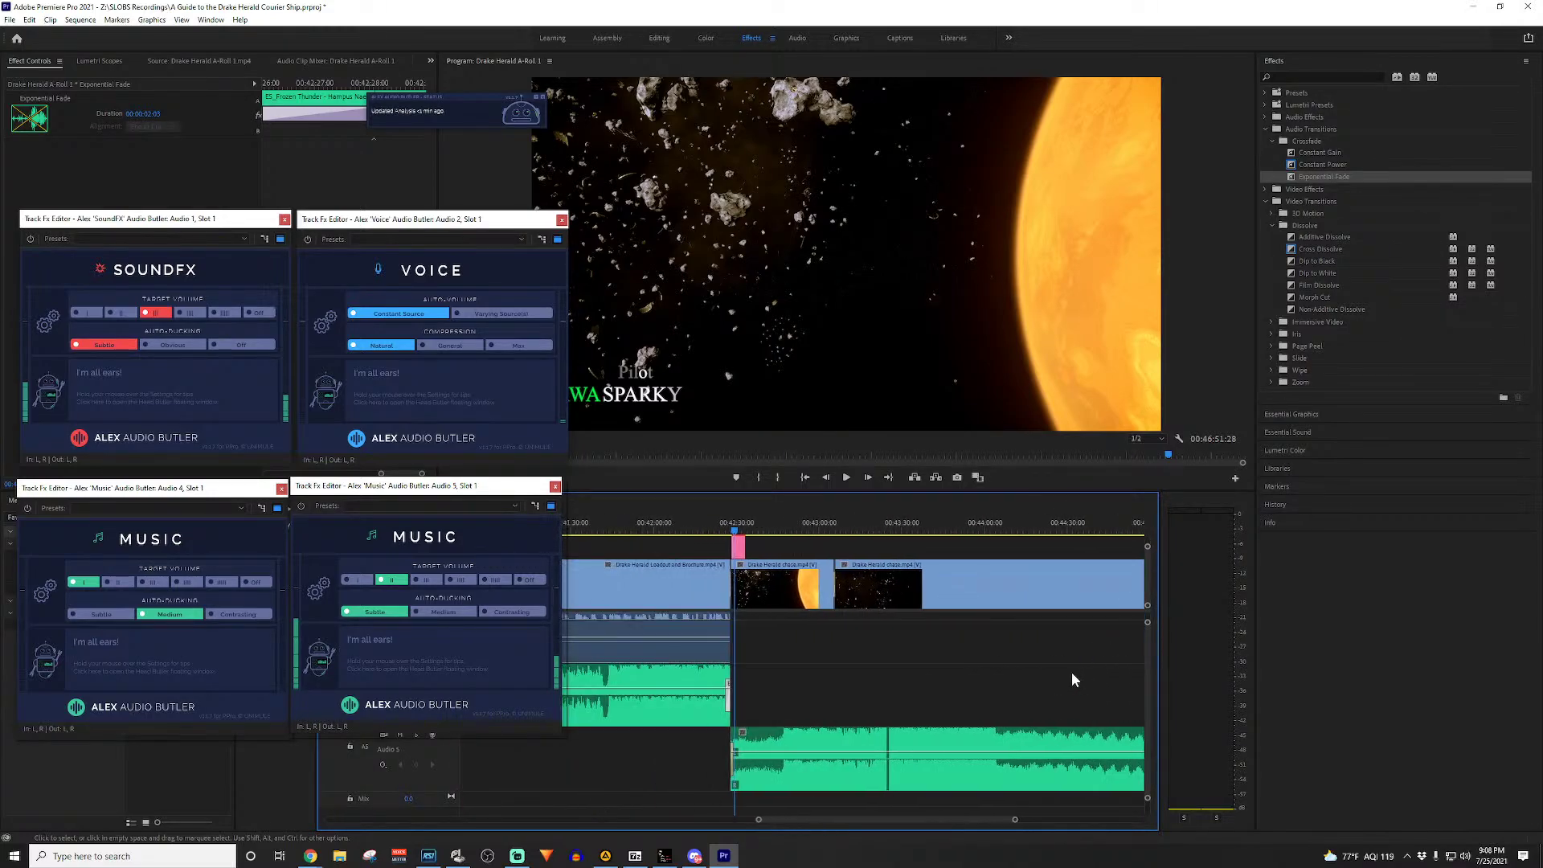
scroll(825, 705, up, 8)
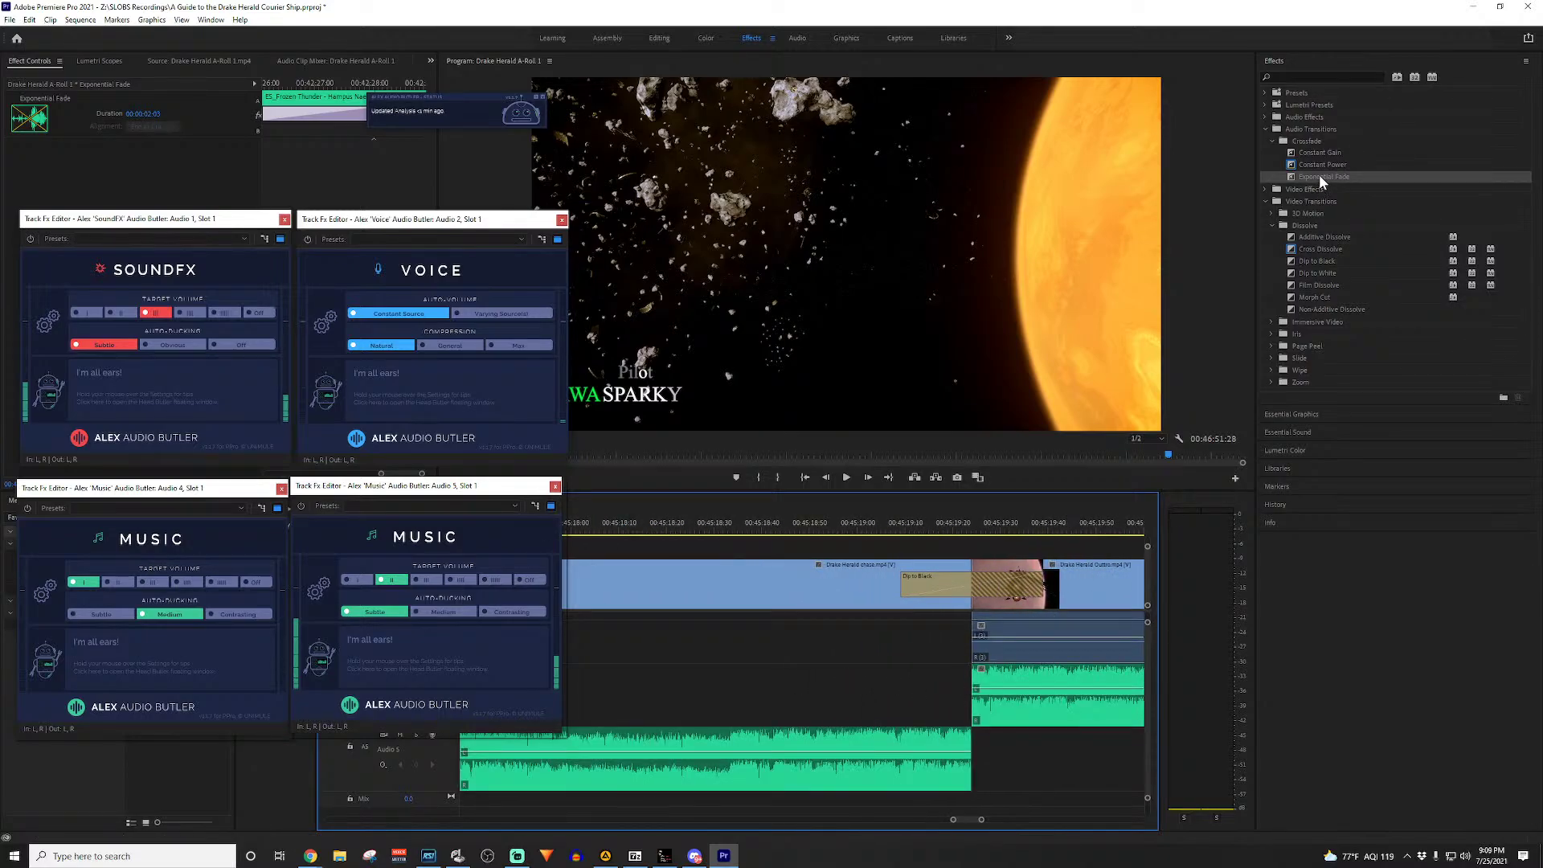
drag(1320, 180, 1005, 629)
drag(951, 771, 964, 756)
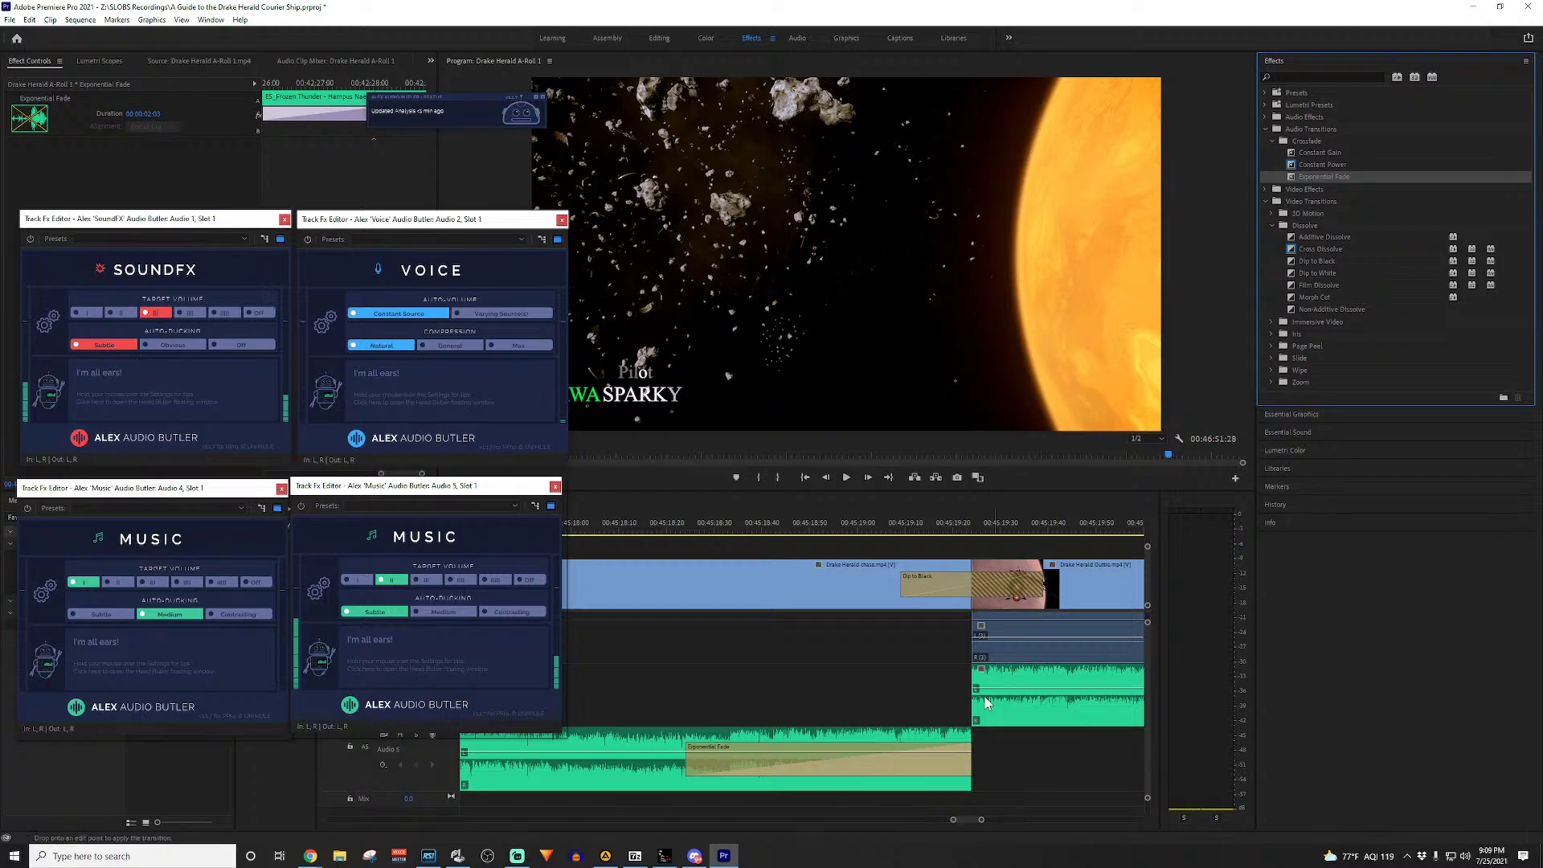
drag(986, 701, 980, 689)
Step: Play back the music transition from the chase clip into the outro several times to check the new fades
key(minus)
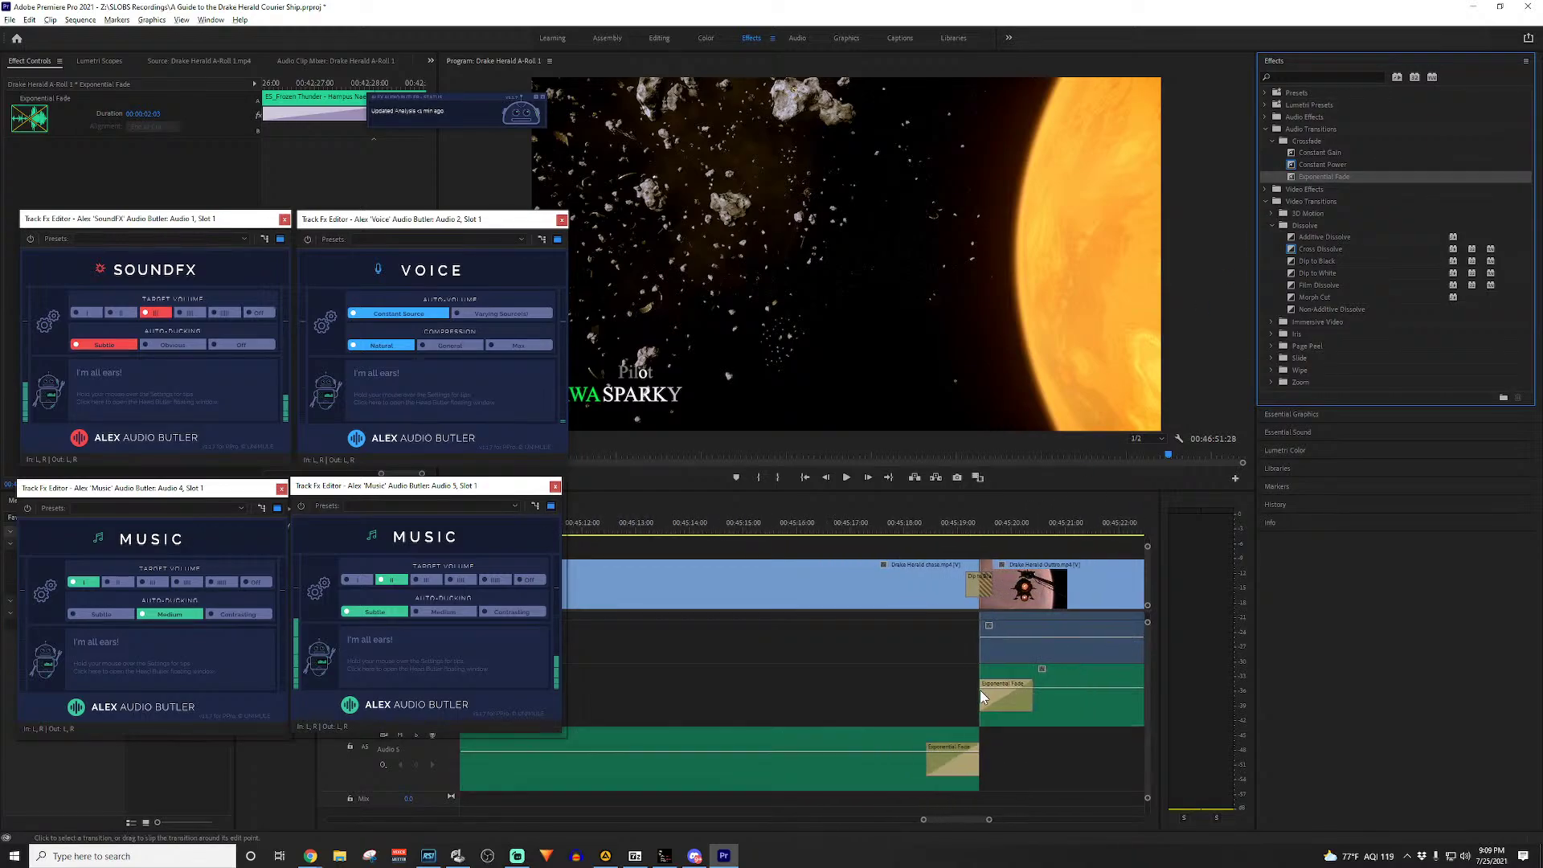
key(minus)
click(940, 527)
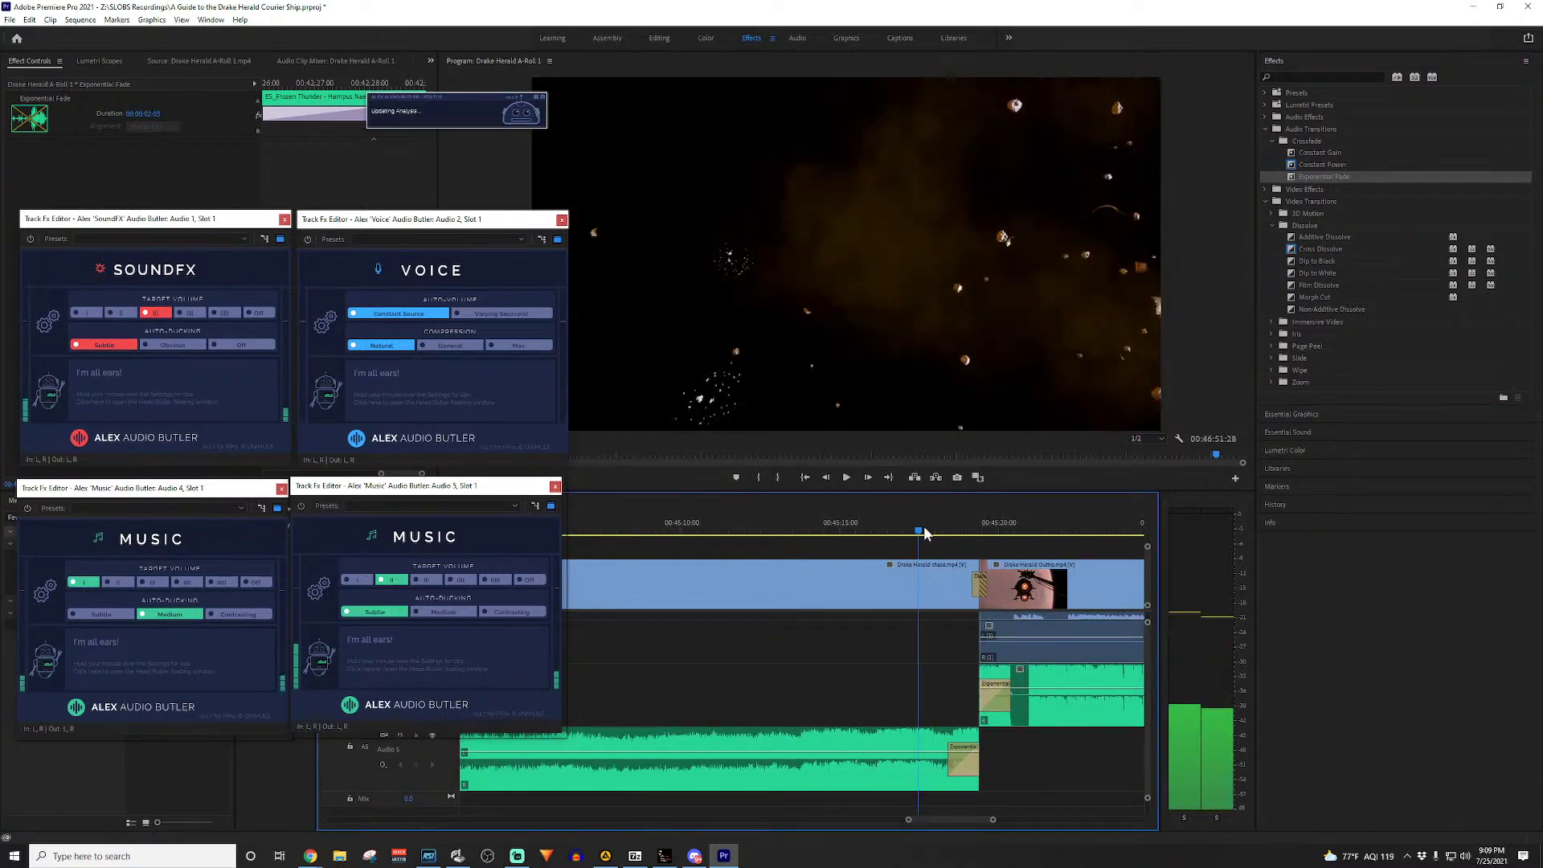
key(space)
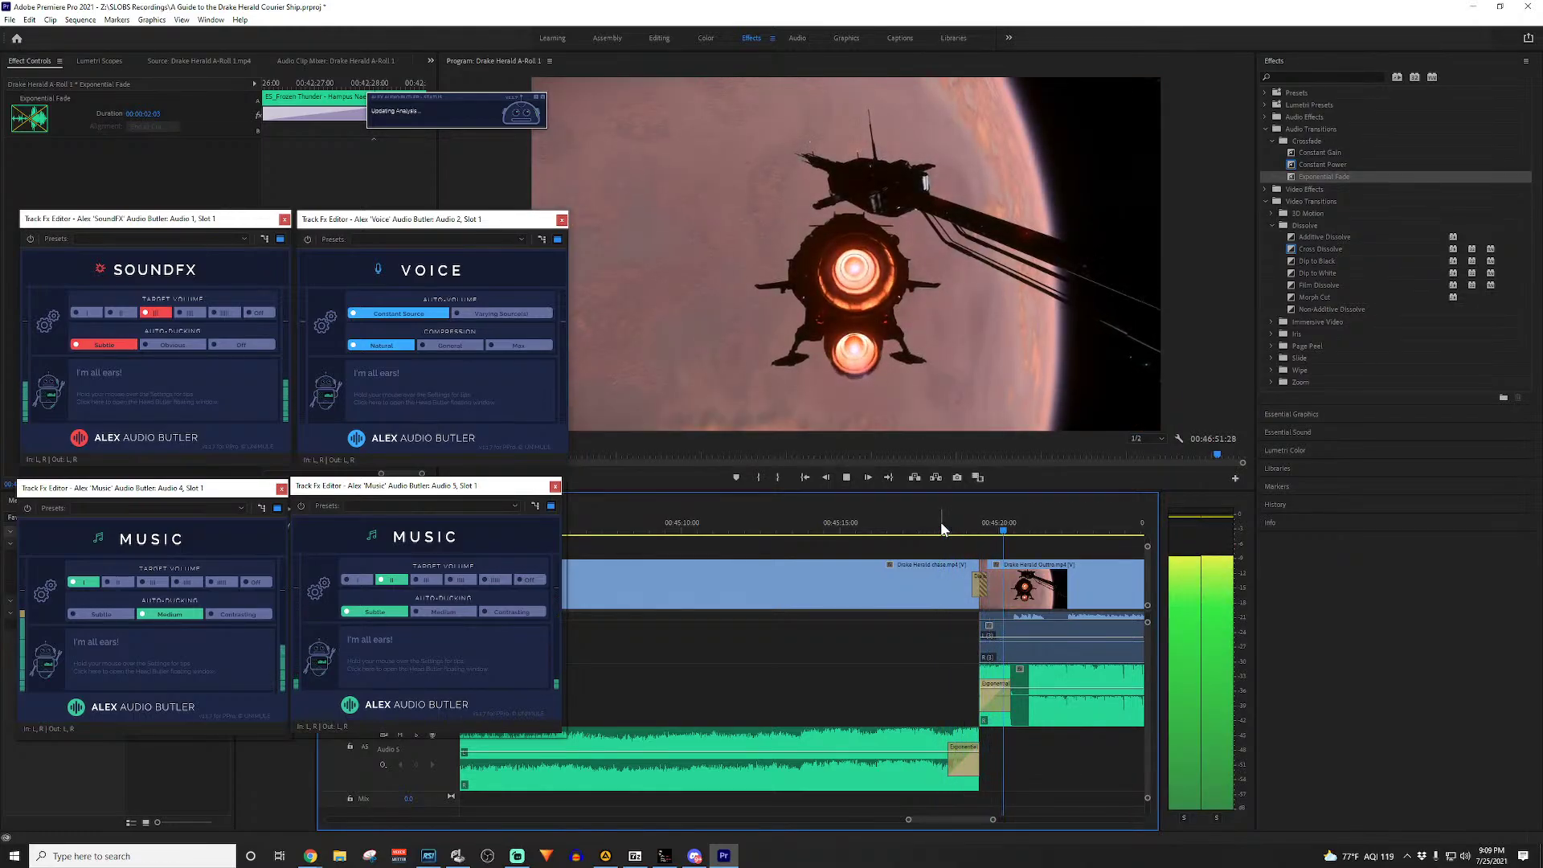
click(942, 529)
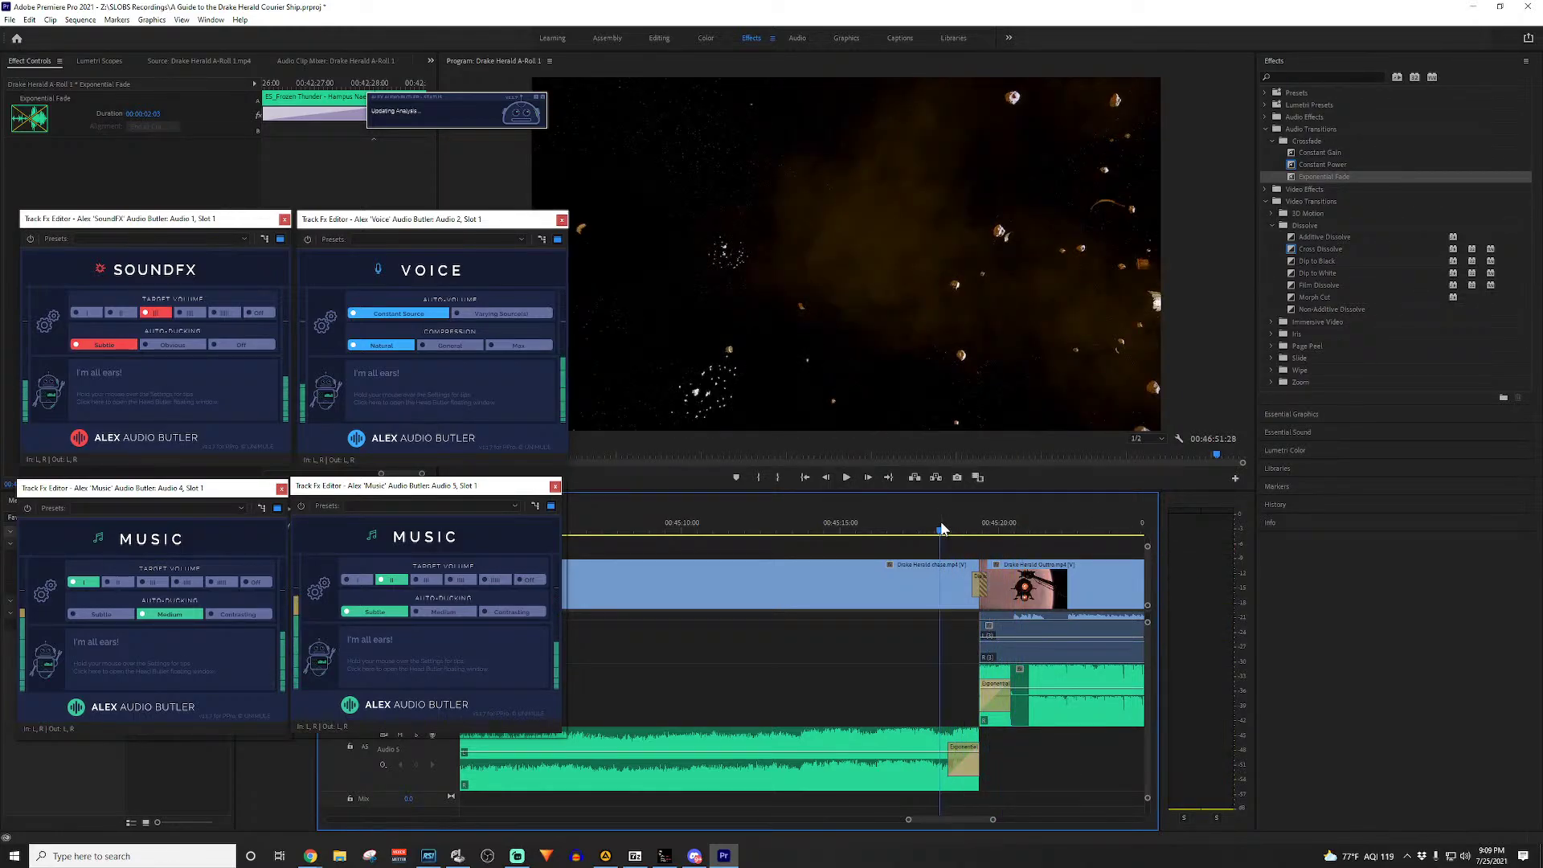
key(space)
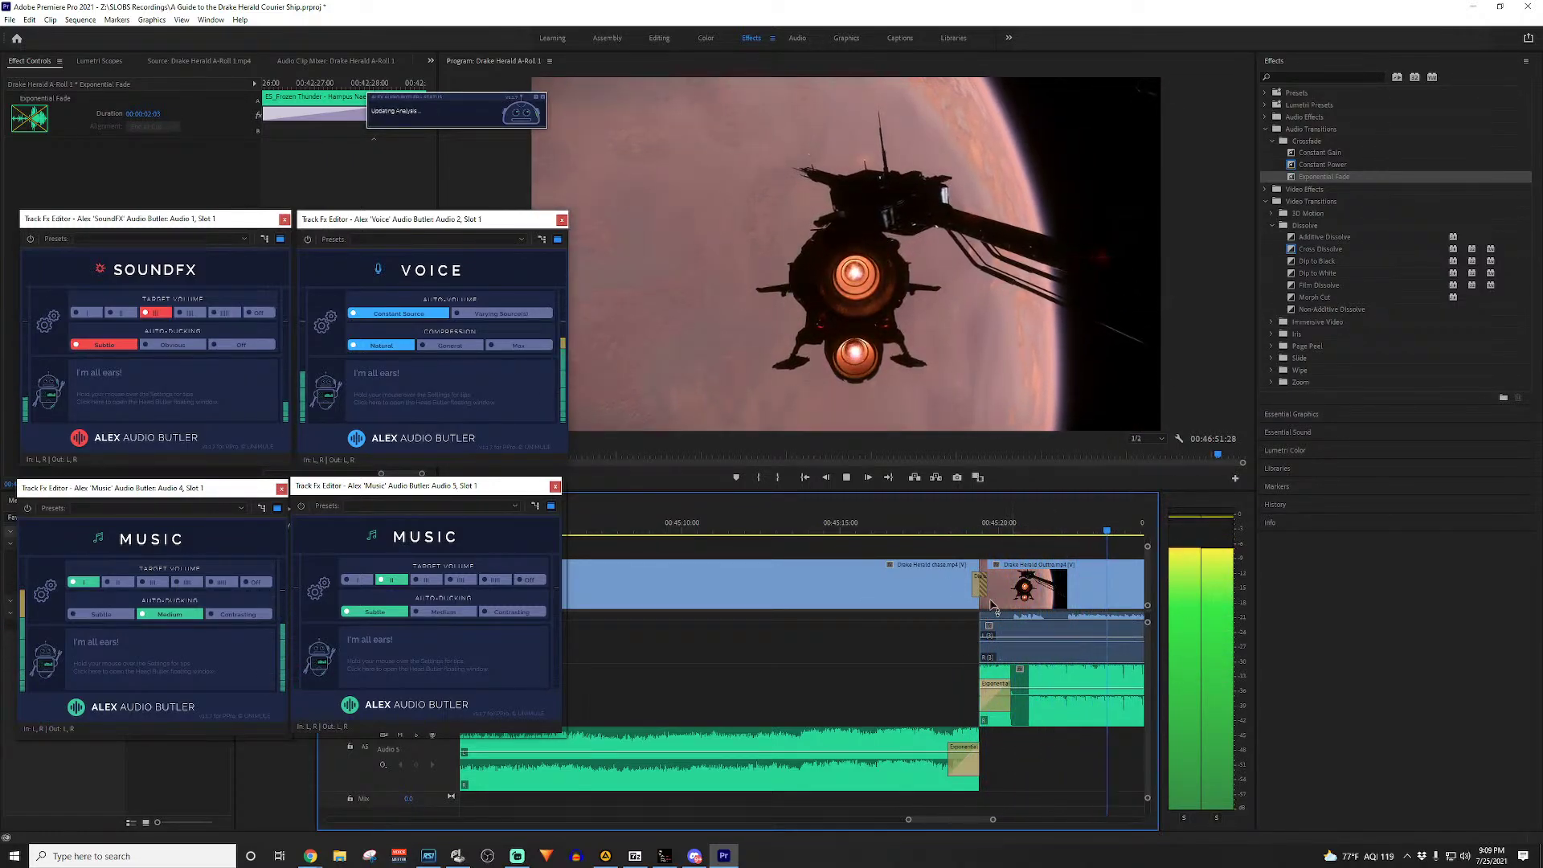
scroll(991, 604, down, 5)
key(space)
scroll(892, 723, down, 3)
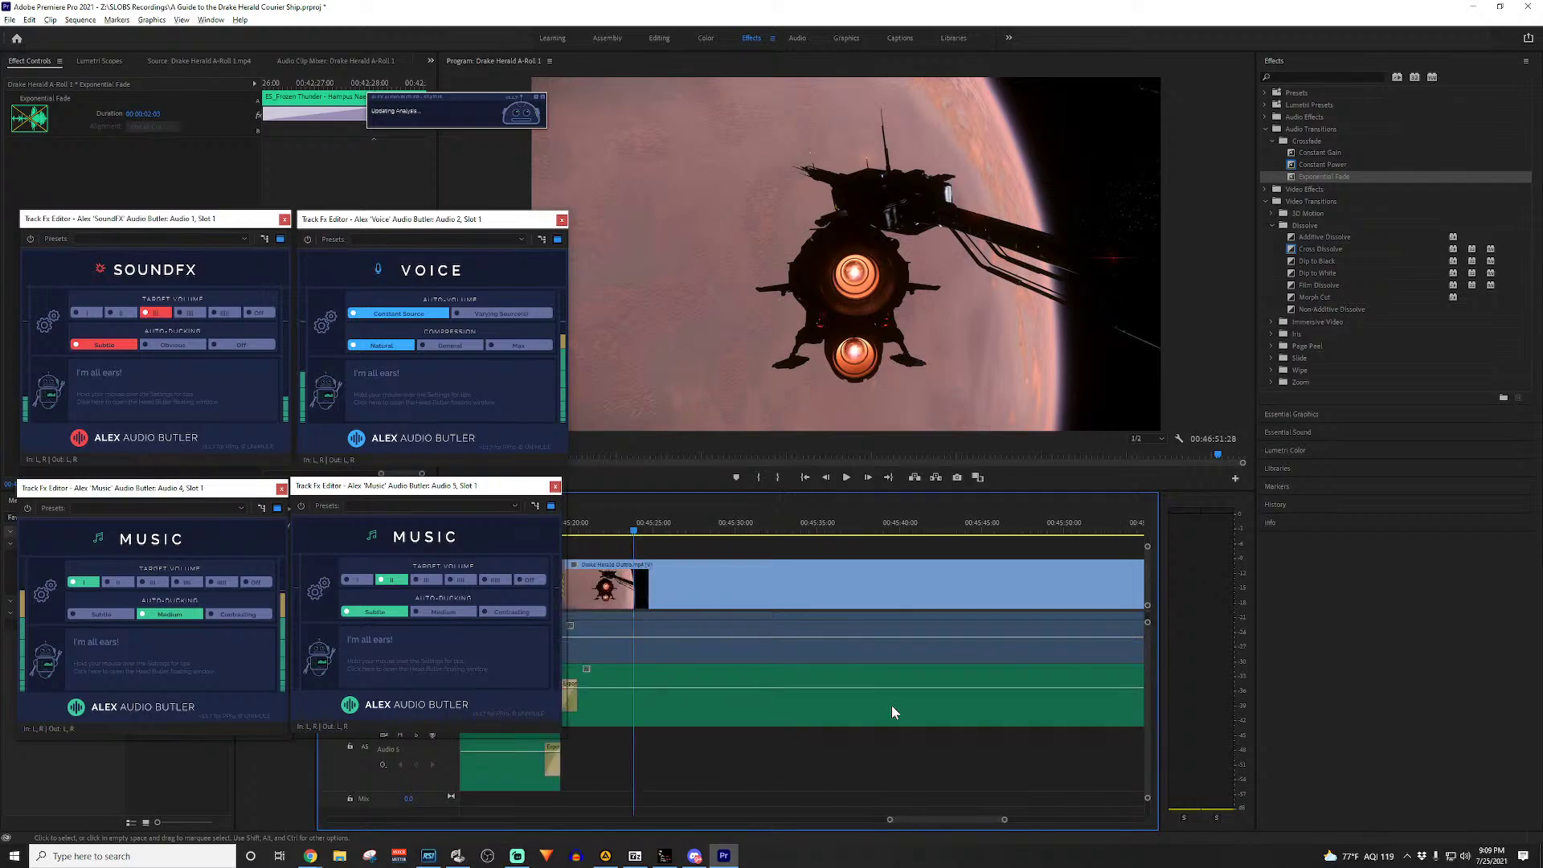
scroll(812, 674, up, 3)
click(722, 522)
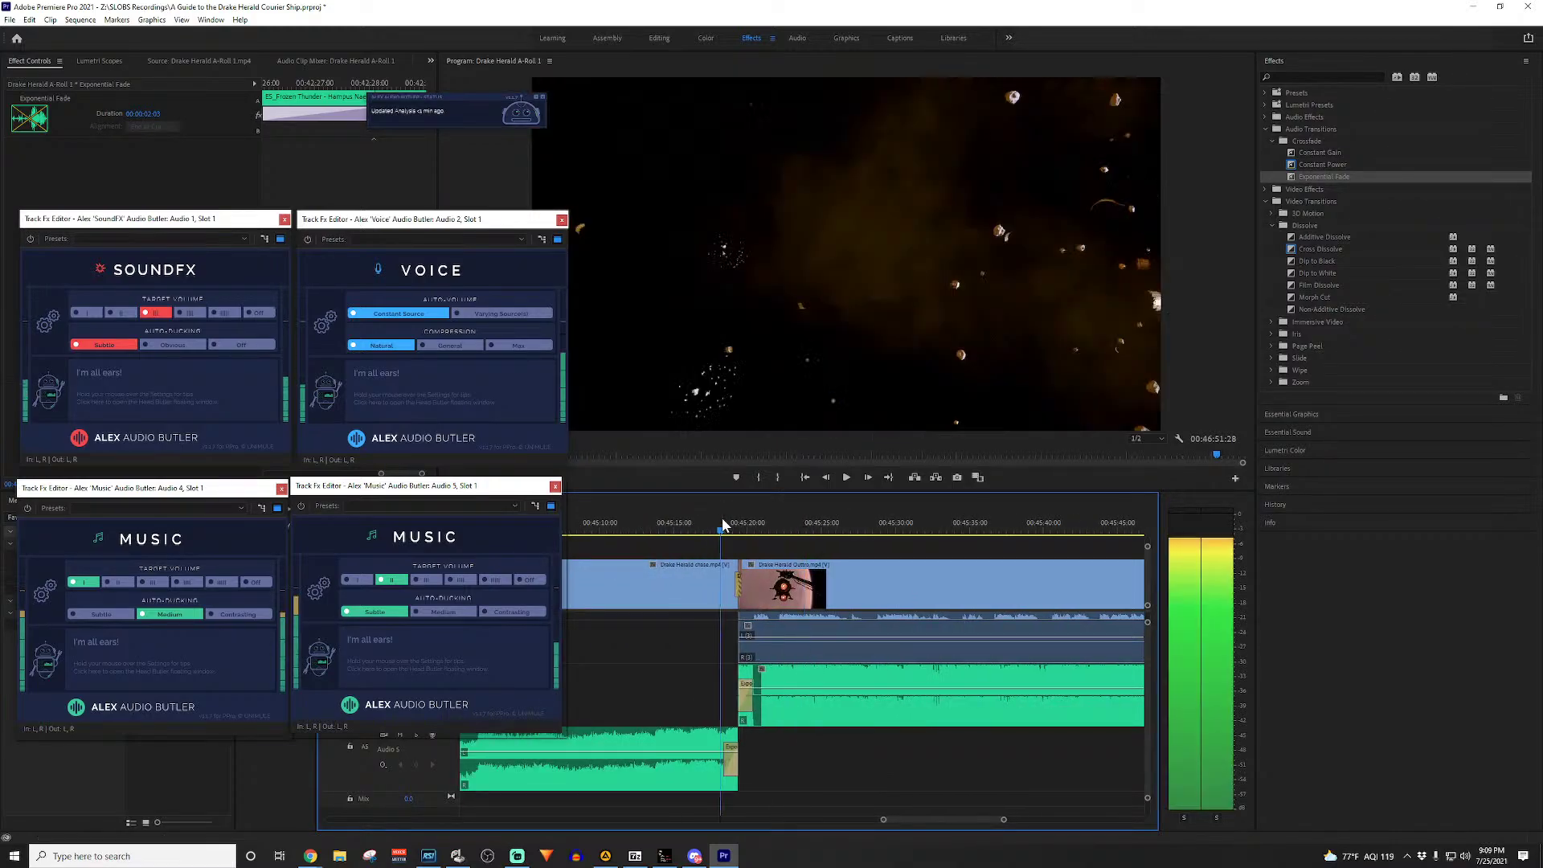
key(space)
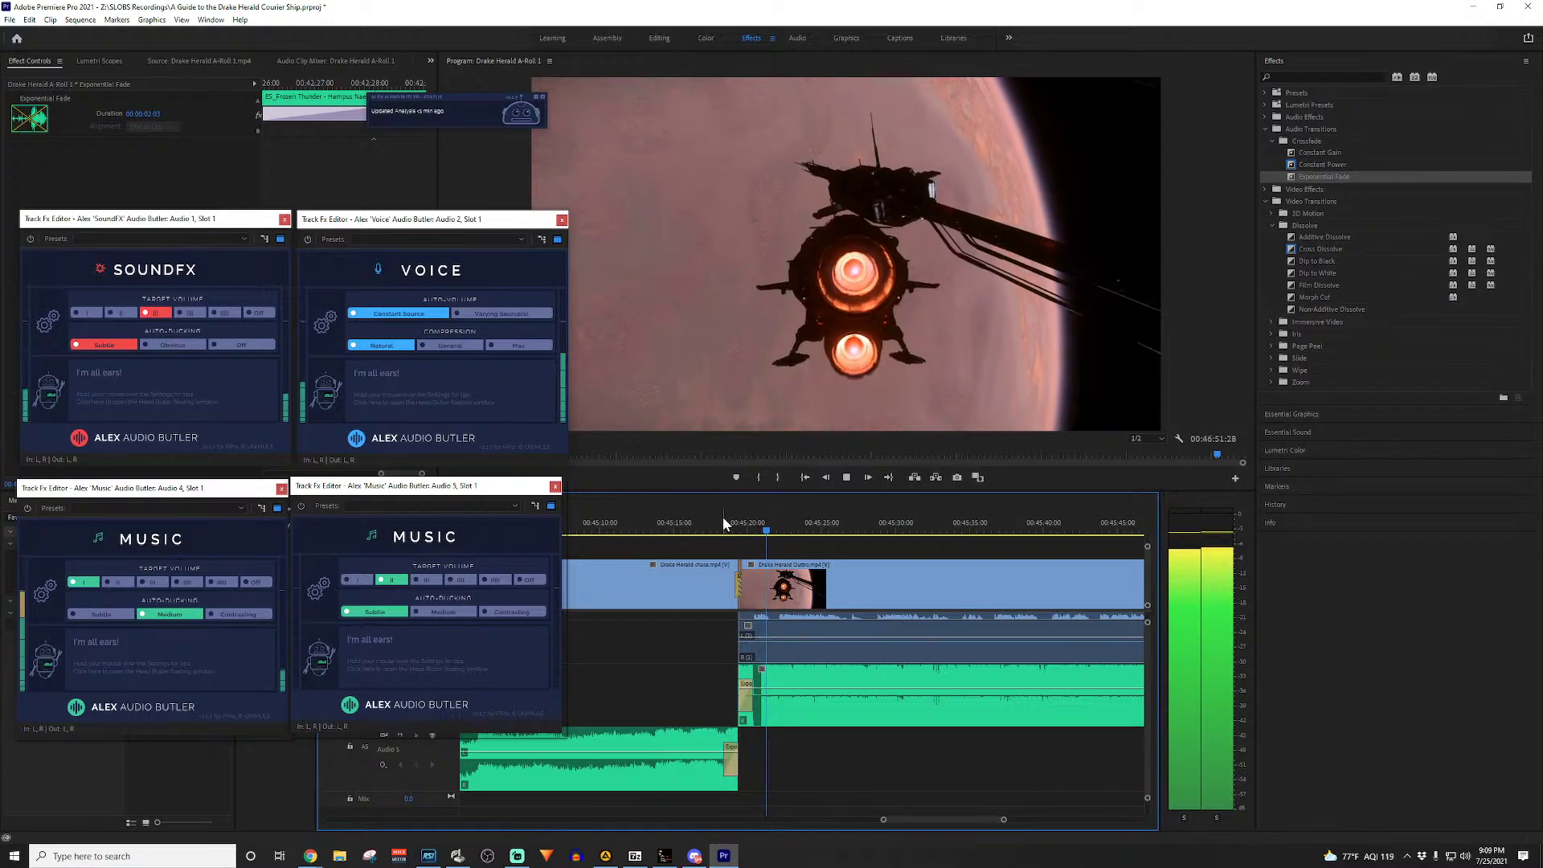
key(space)
Step: Lengthen the Exponential Fades on both music clips at the outro cut to about 3 seconds each
click(732, 773)
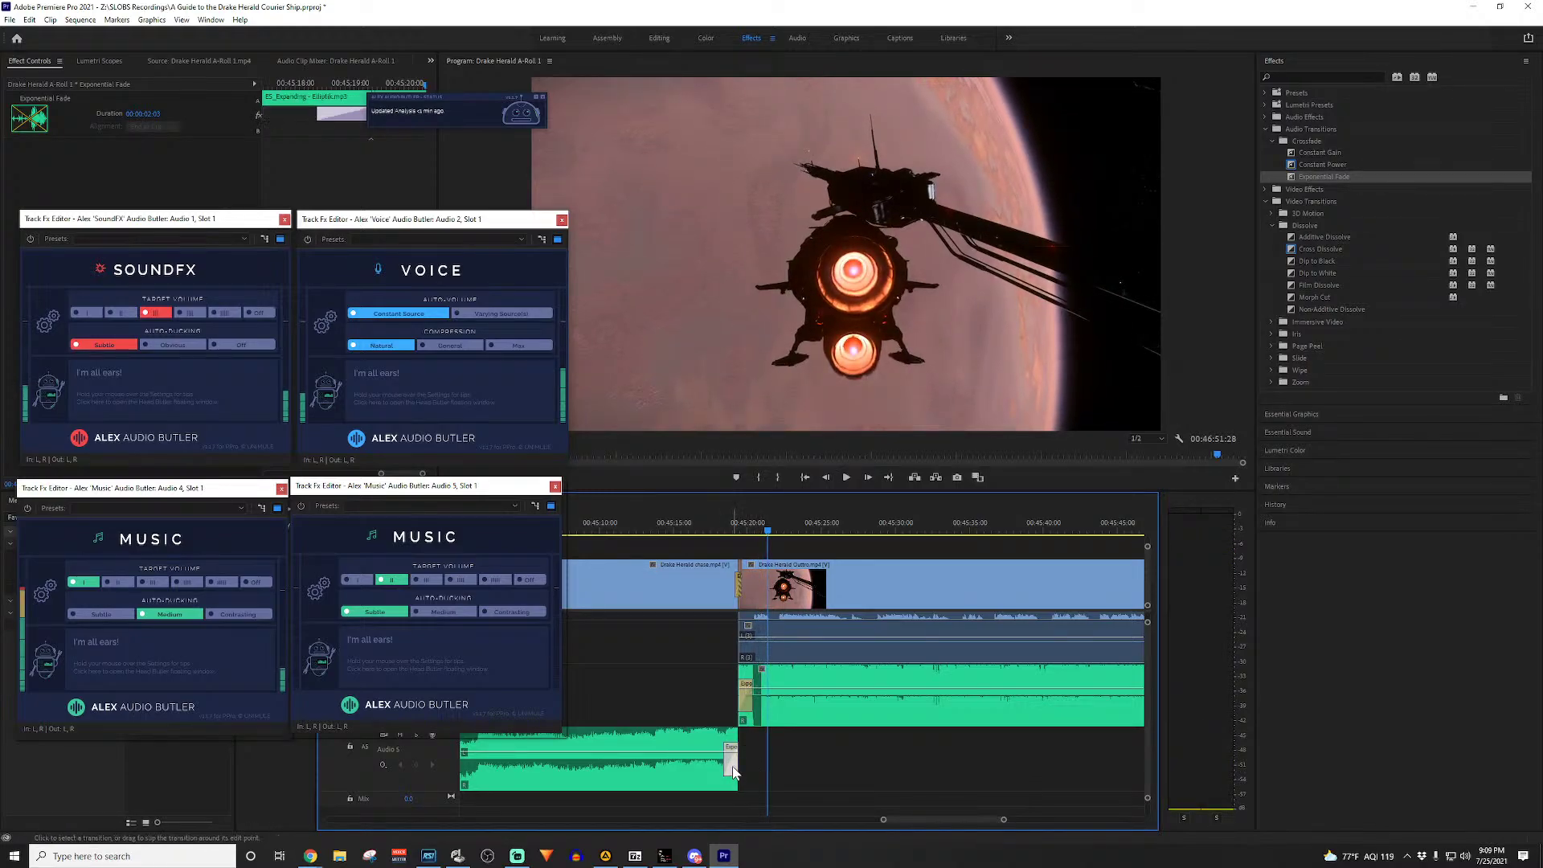
drag(728, 760, 688, 760)
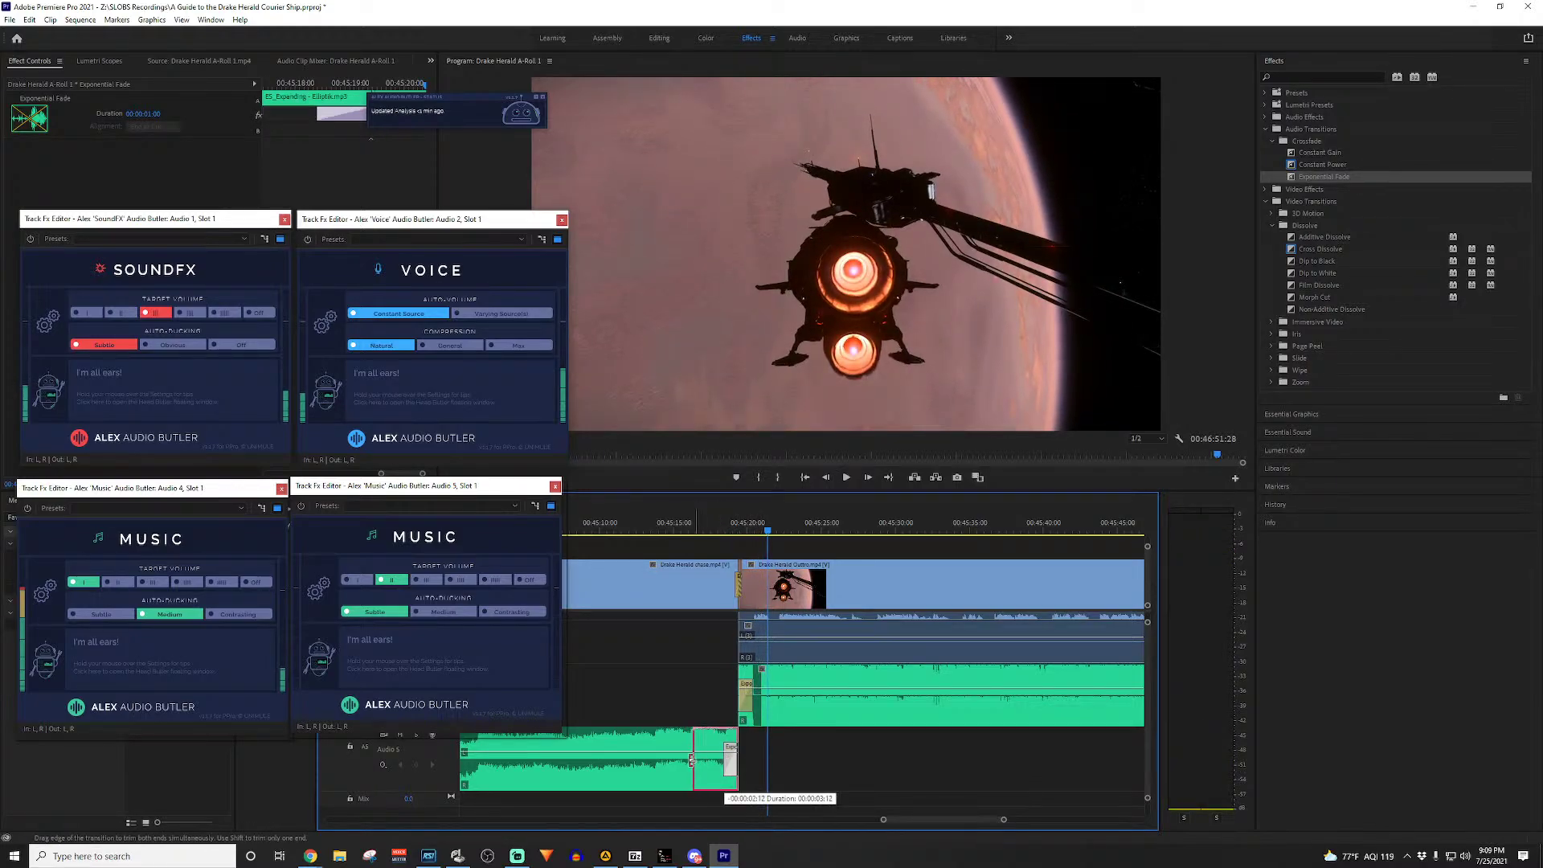
click(746, 701)
drag(755, 695, 783, 696)
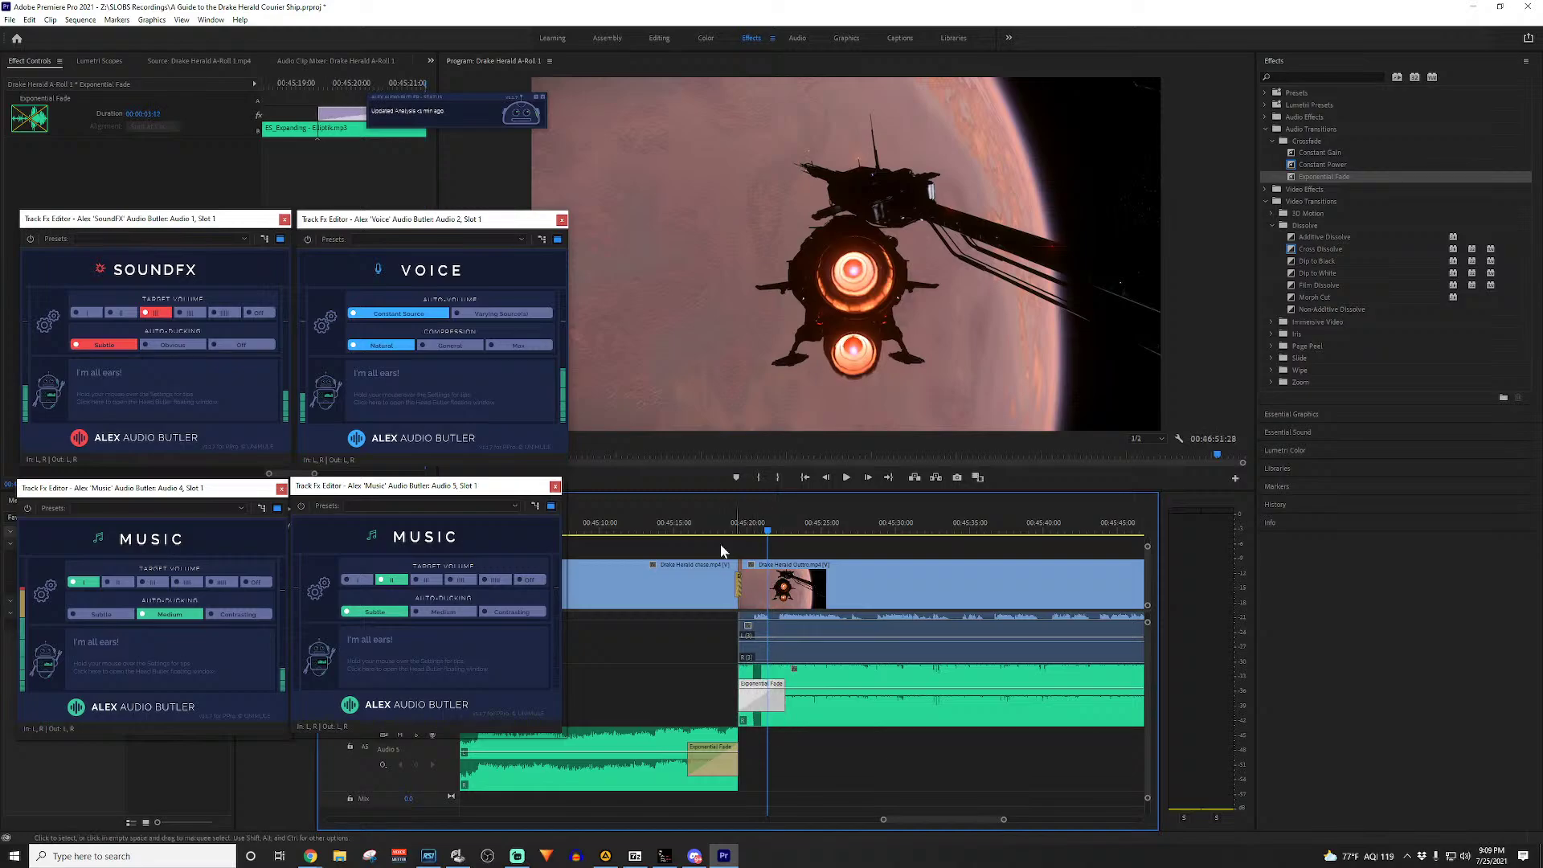
Step: Play back the lengthened outro fades and the following narration to check the balance of music and voice
click(680, 527)
key(space)
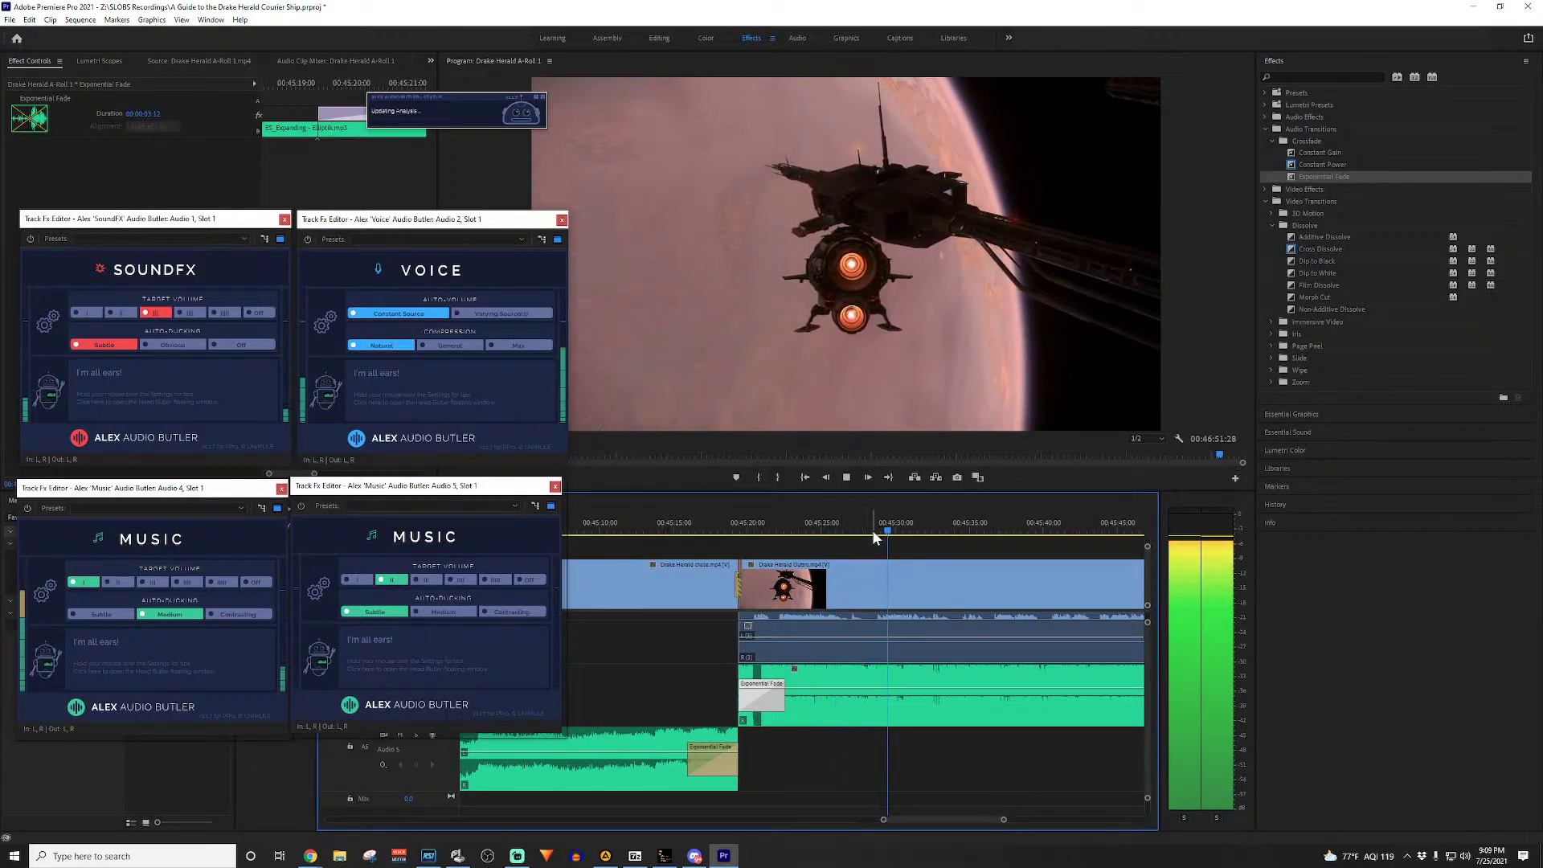
click(1215, 349)
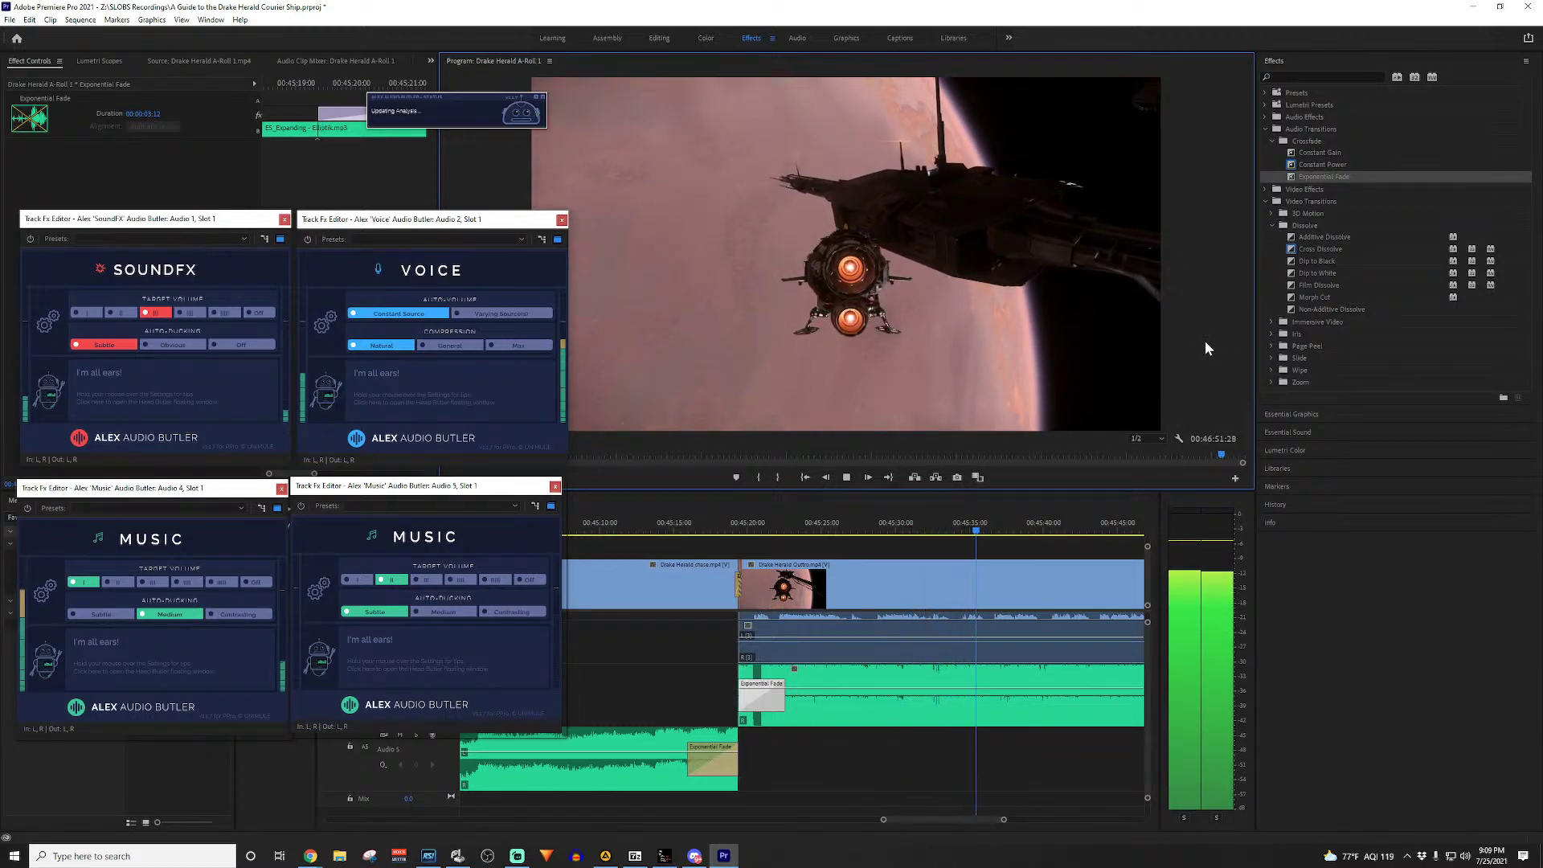
key(space)
drag(812, 524, 784, 526)
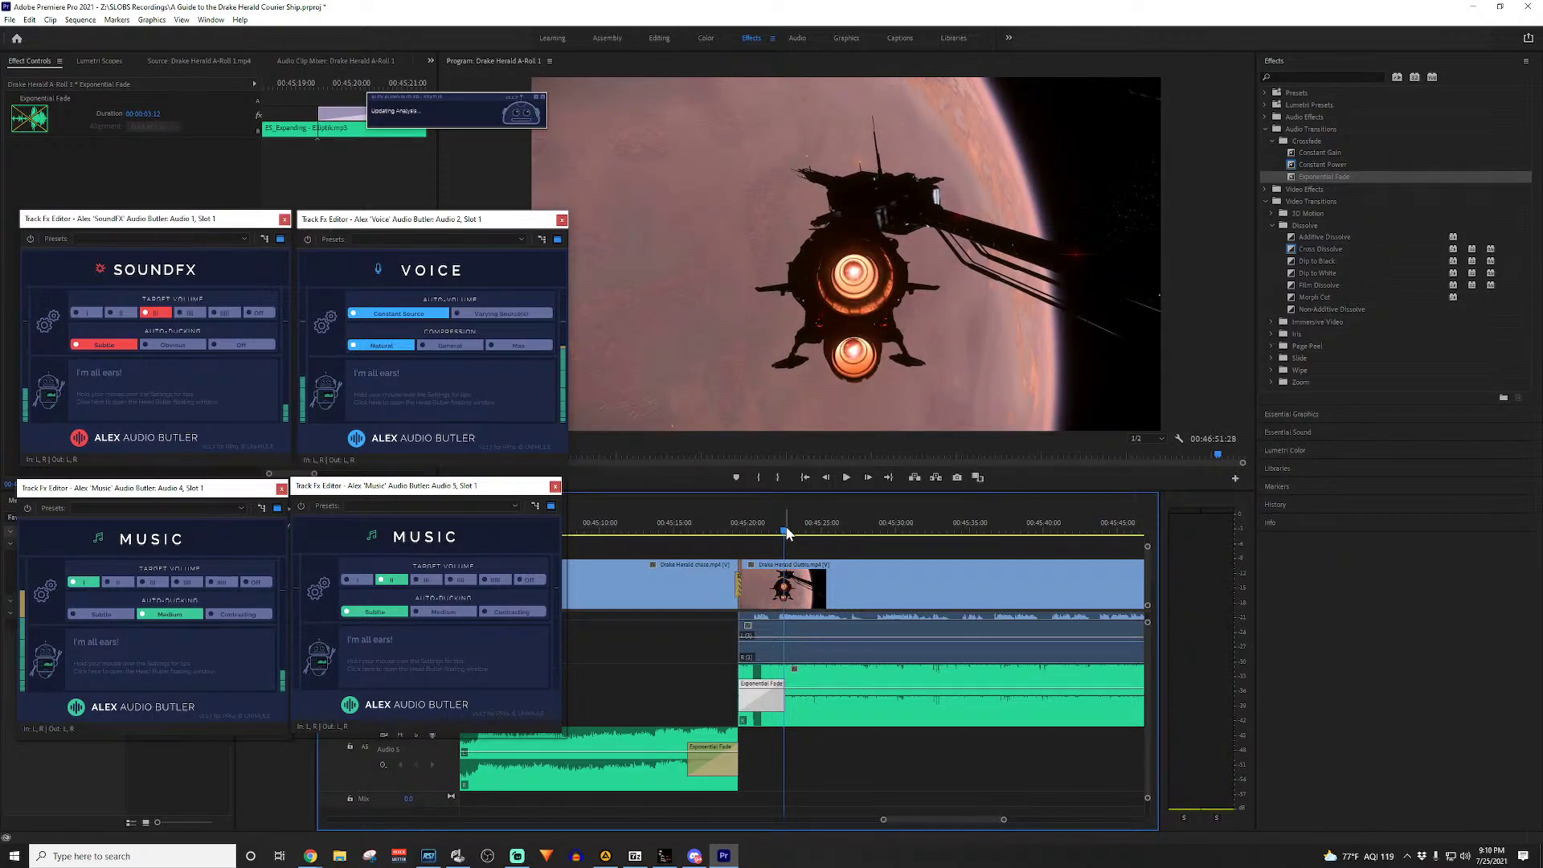
key(space)
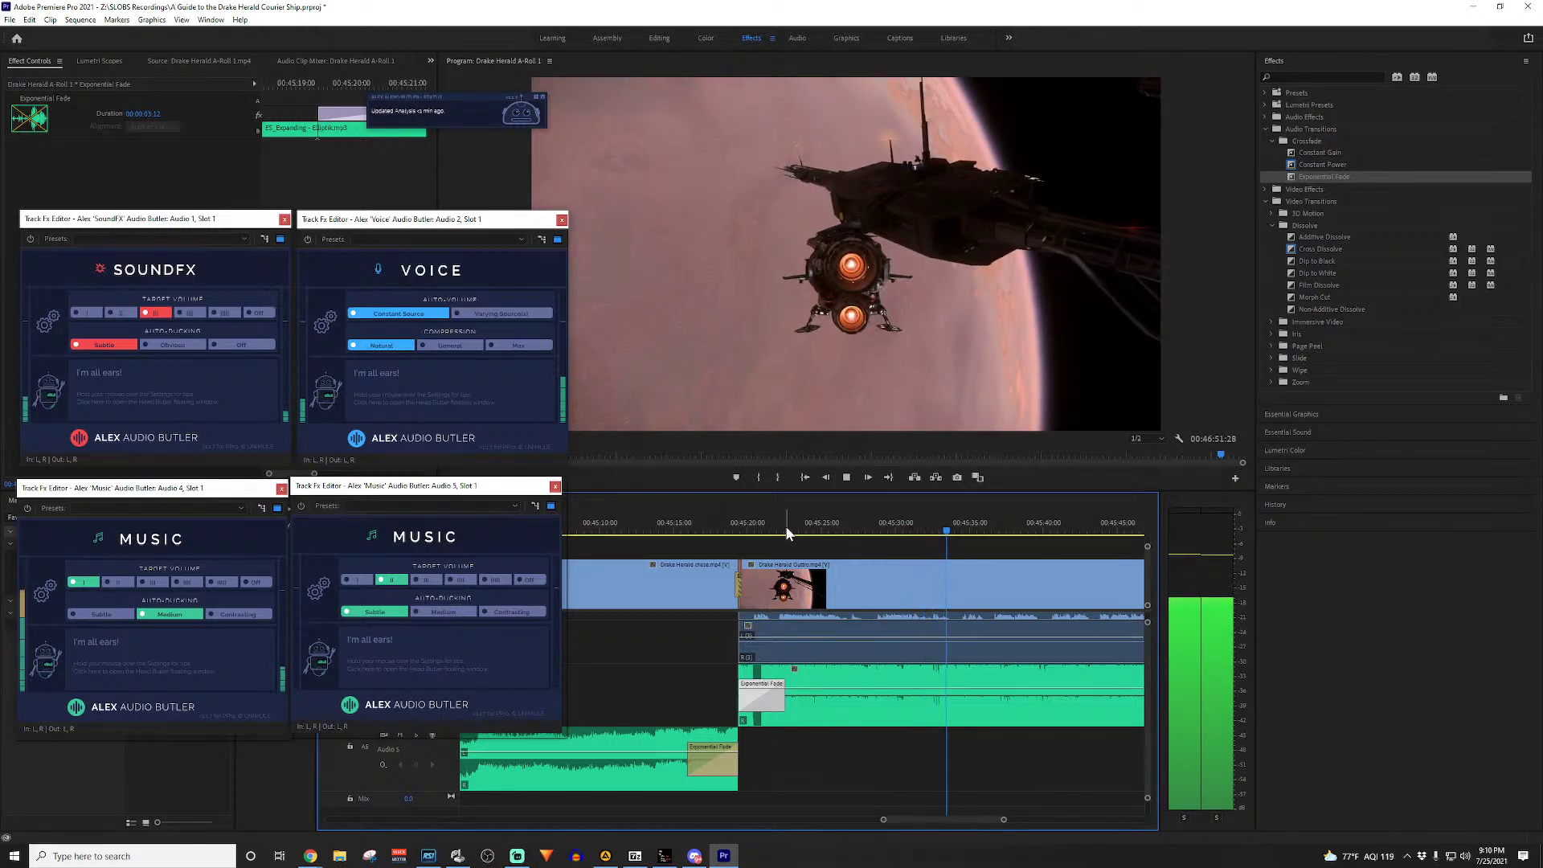
key(space)
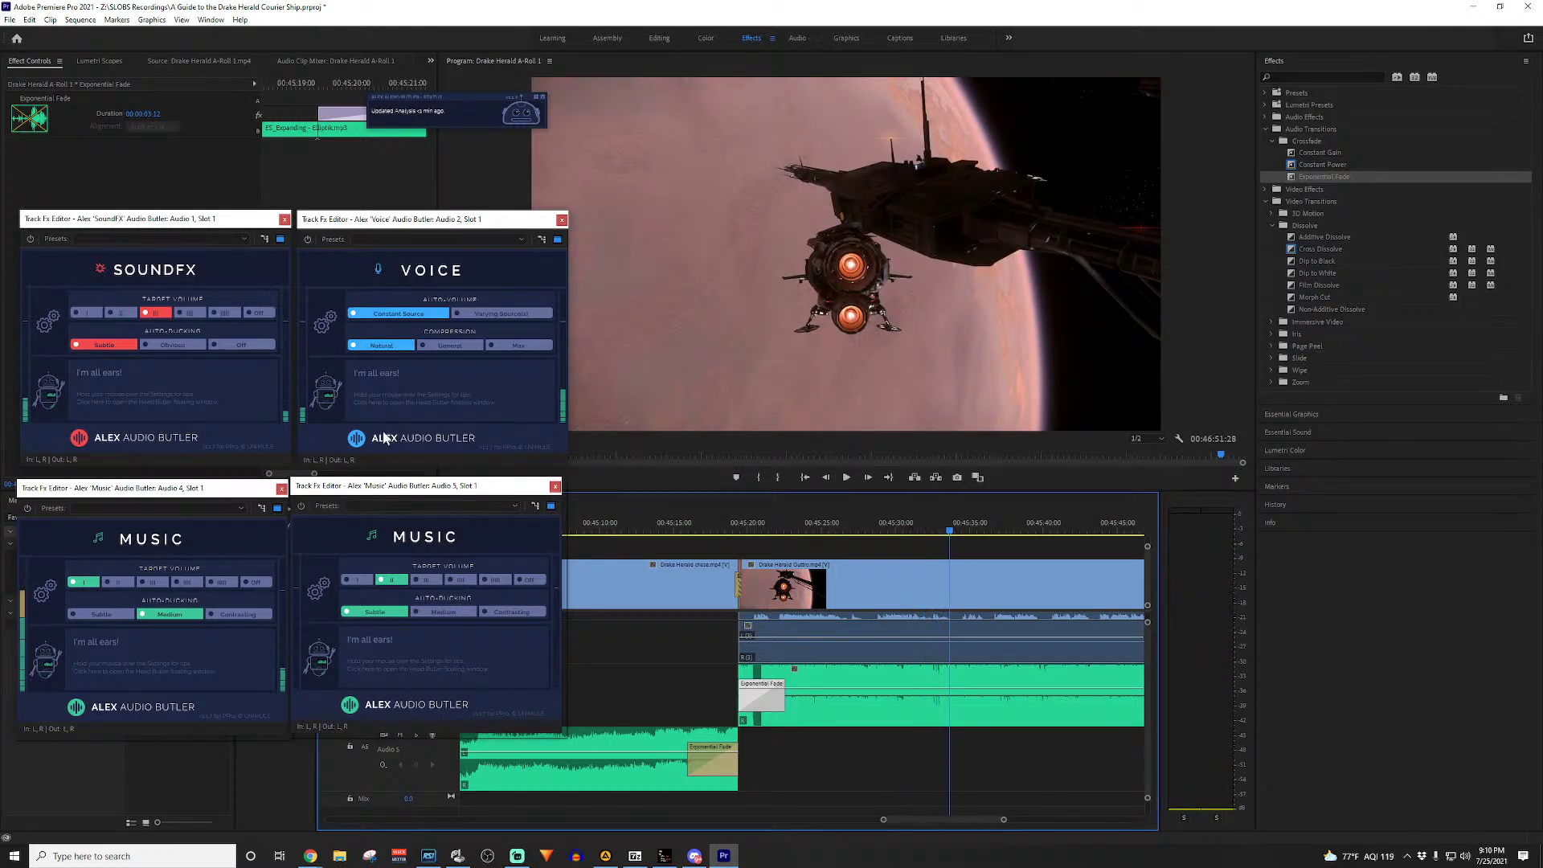
Step: Move the Voice track effect window away from the program monitor and return the playhead to the beginning of the chase clip
mouse_move(194, 225)
mouse_down()
mouse_move(350, 503)
mouse_move(402, 418)
mouse_move(181, 215)
mouse_move(191, 225)
mouse_up()
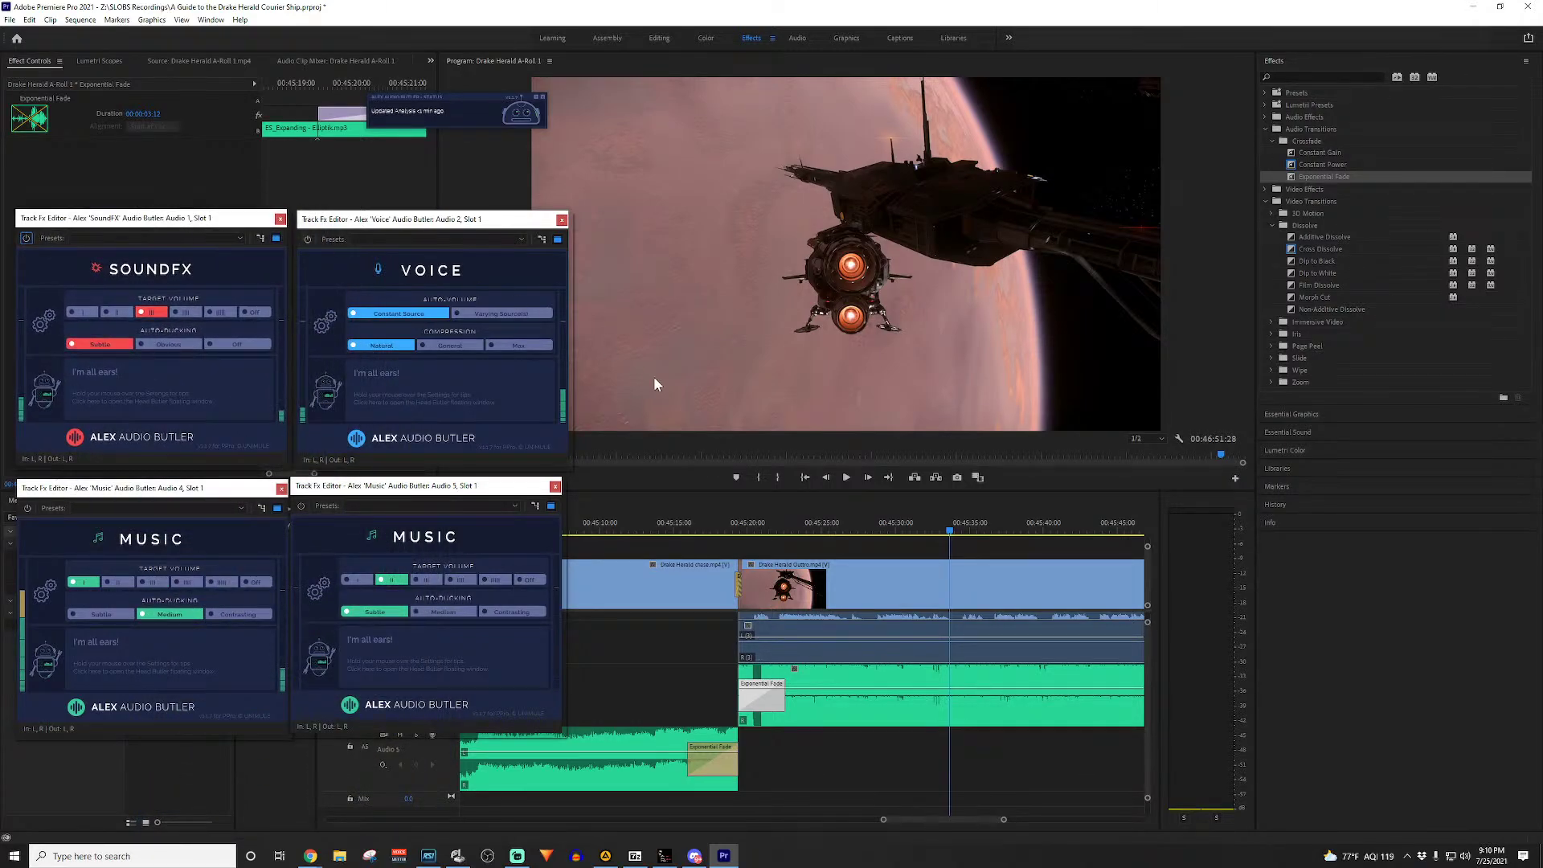
scroll(1037, 632, down, 6)
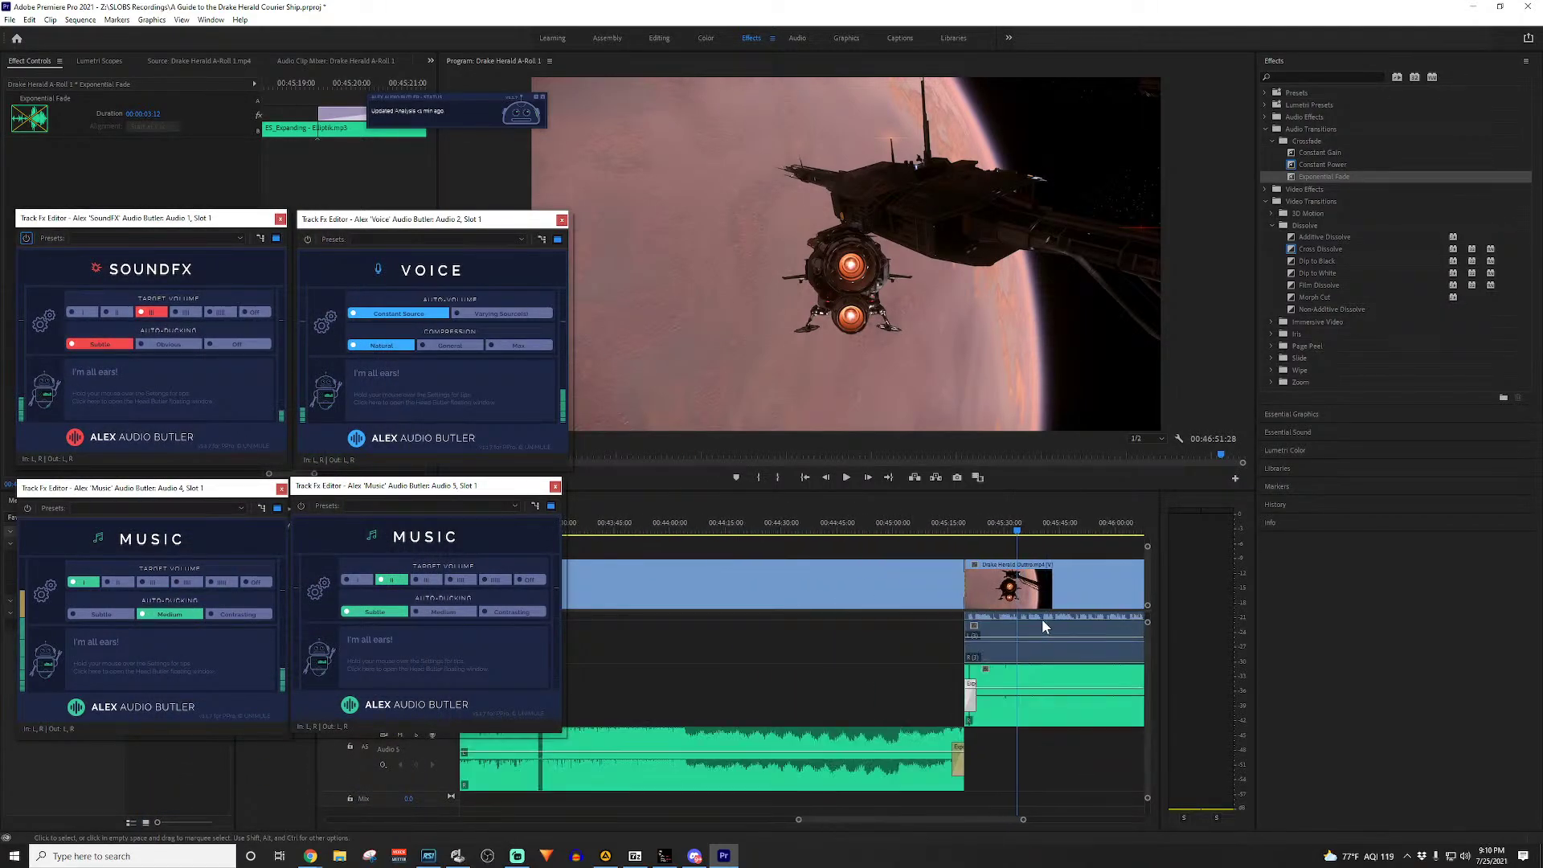
scroll(1019, 611, up, 5)
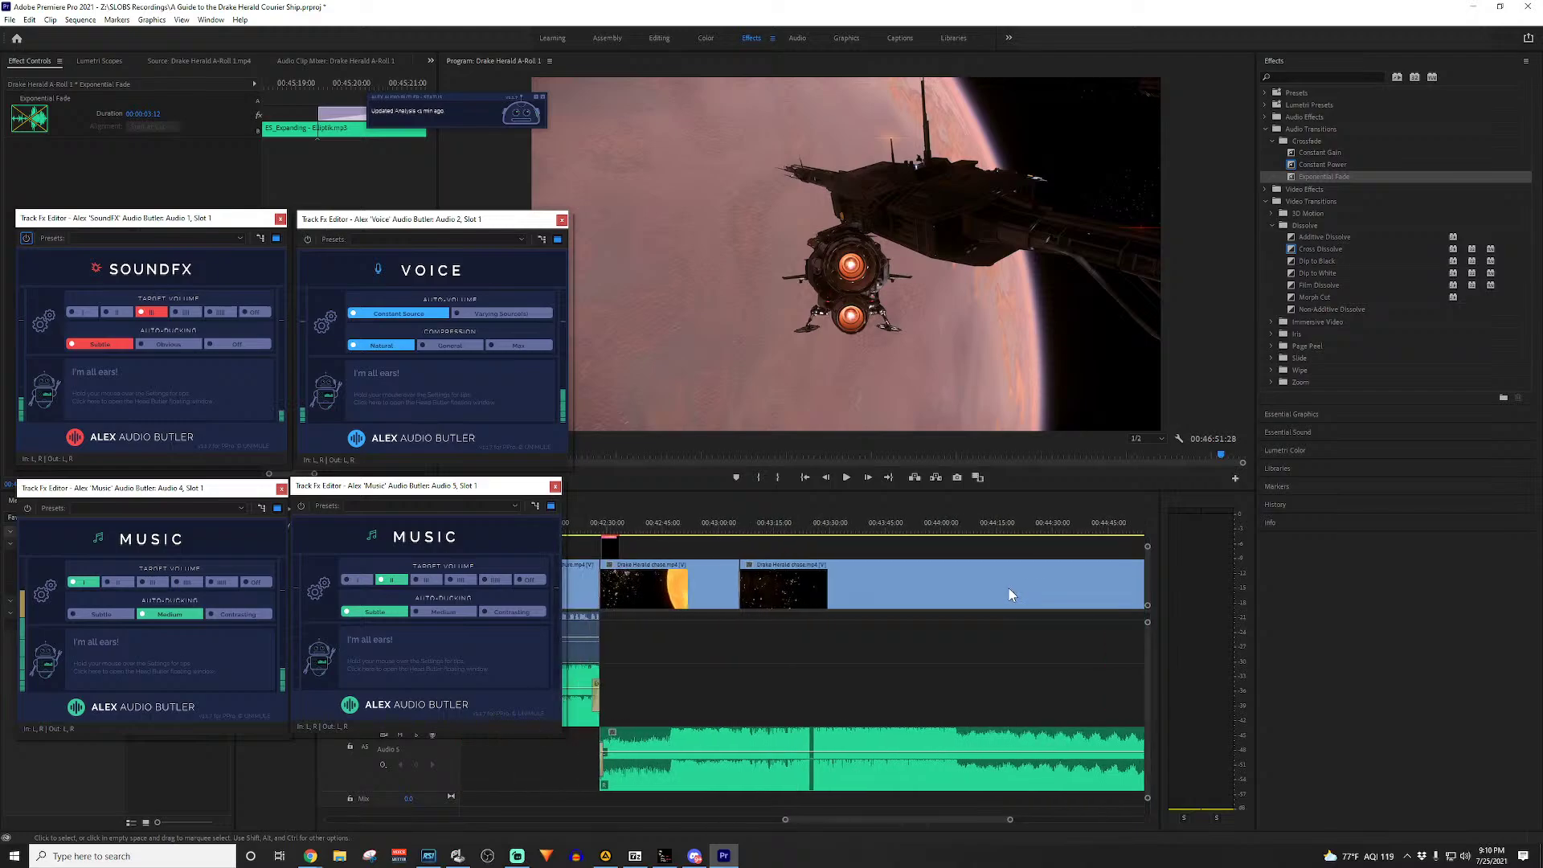
scroll(885, 603, up, 1)
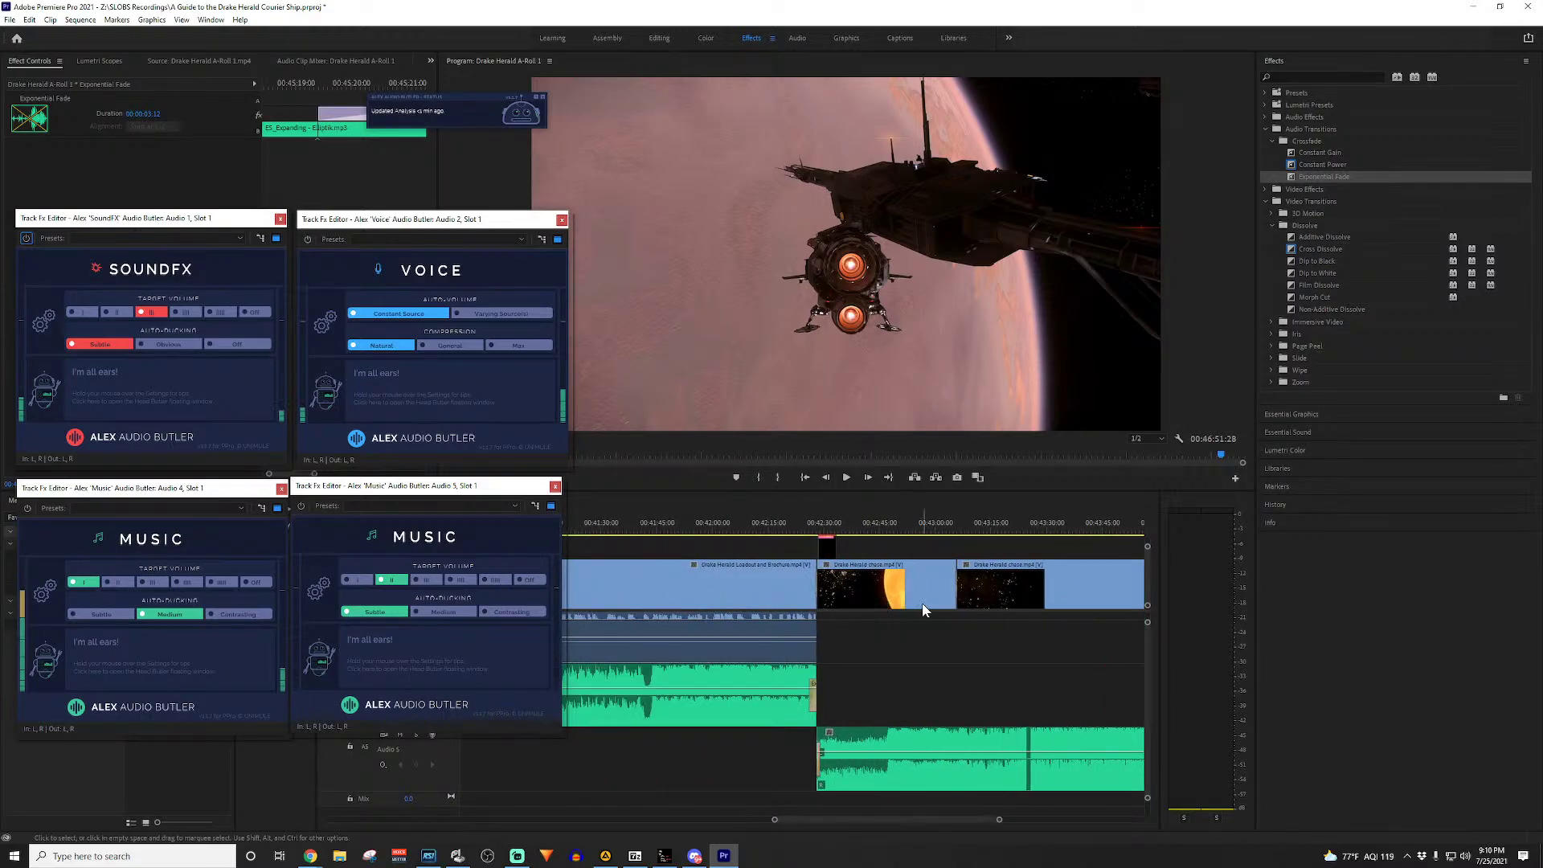
scroll(913, 576, up, 5)
scroll(912, 573, down, 4)
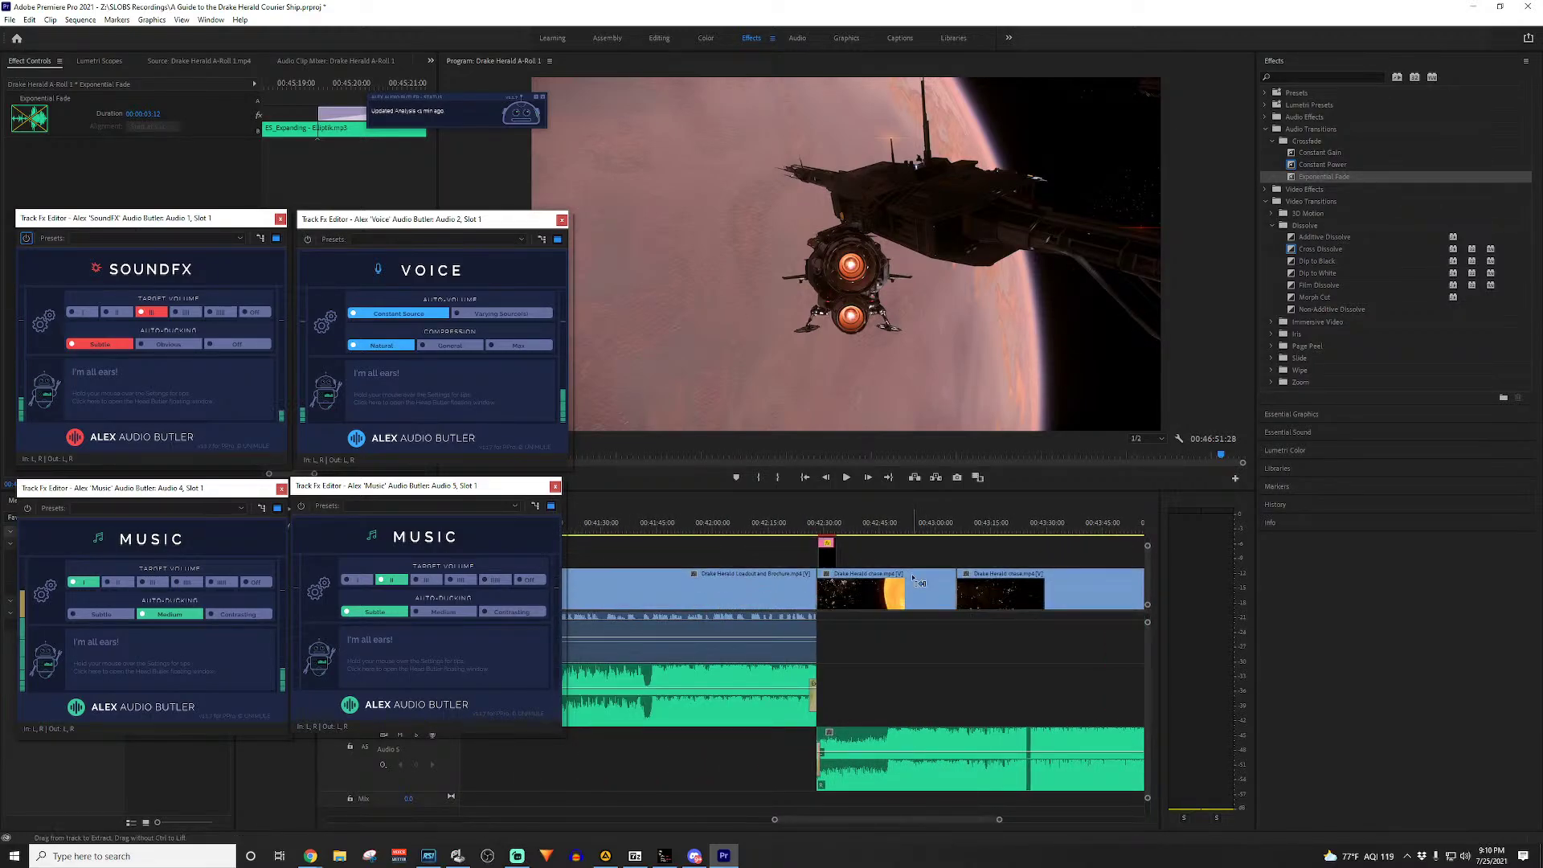
click(843, 524)
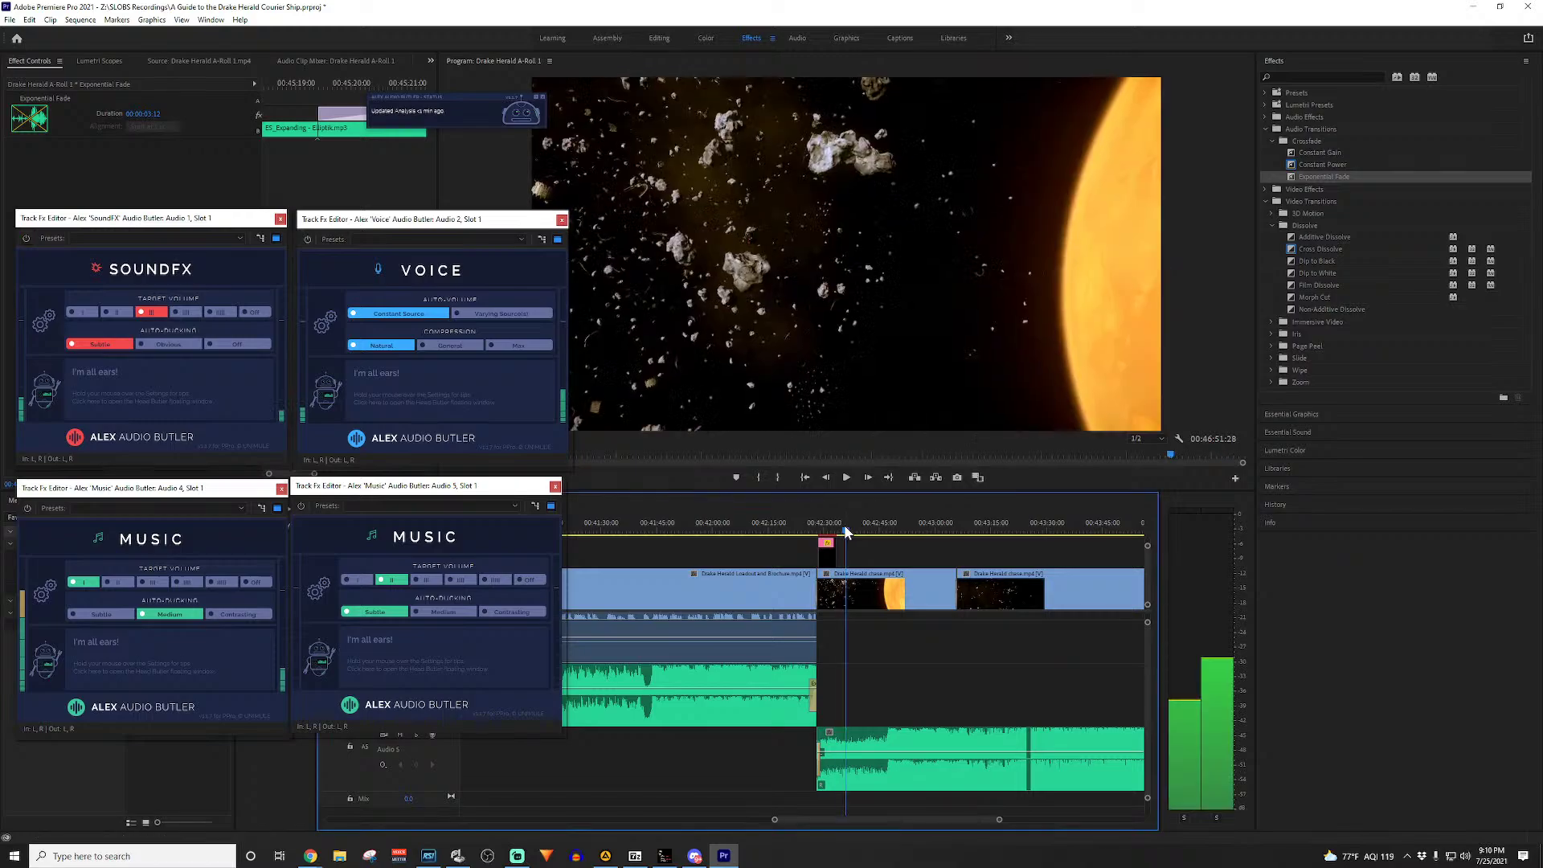
drag(492, 227, 1383, 441)
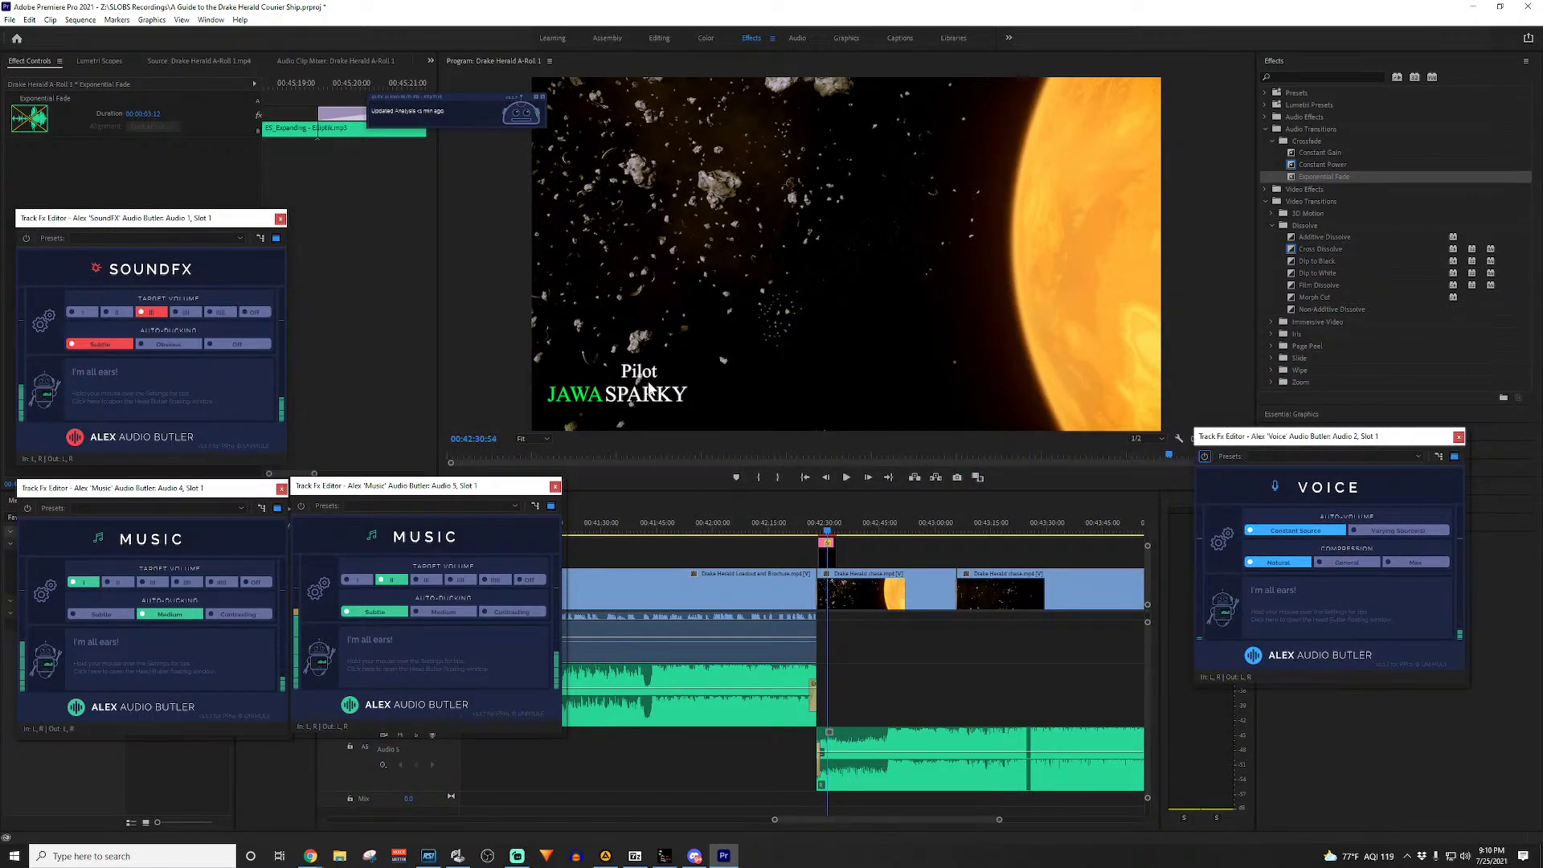
Step: Play and scrub through the Pilot credit title at the beginning of the chase clip
drag(828, 532, 816, 531)
key(space)
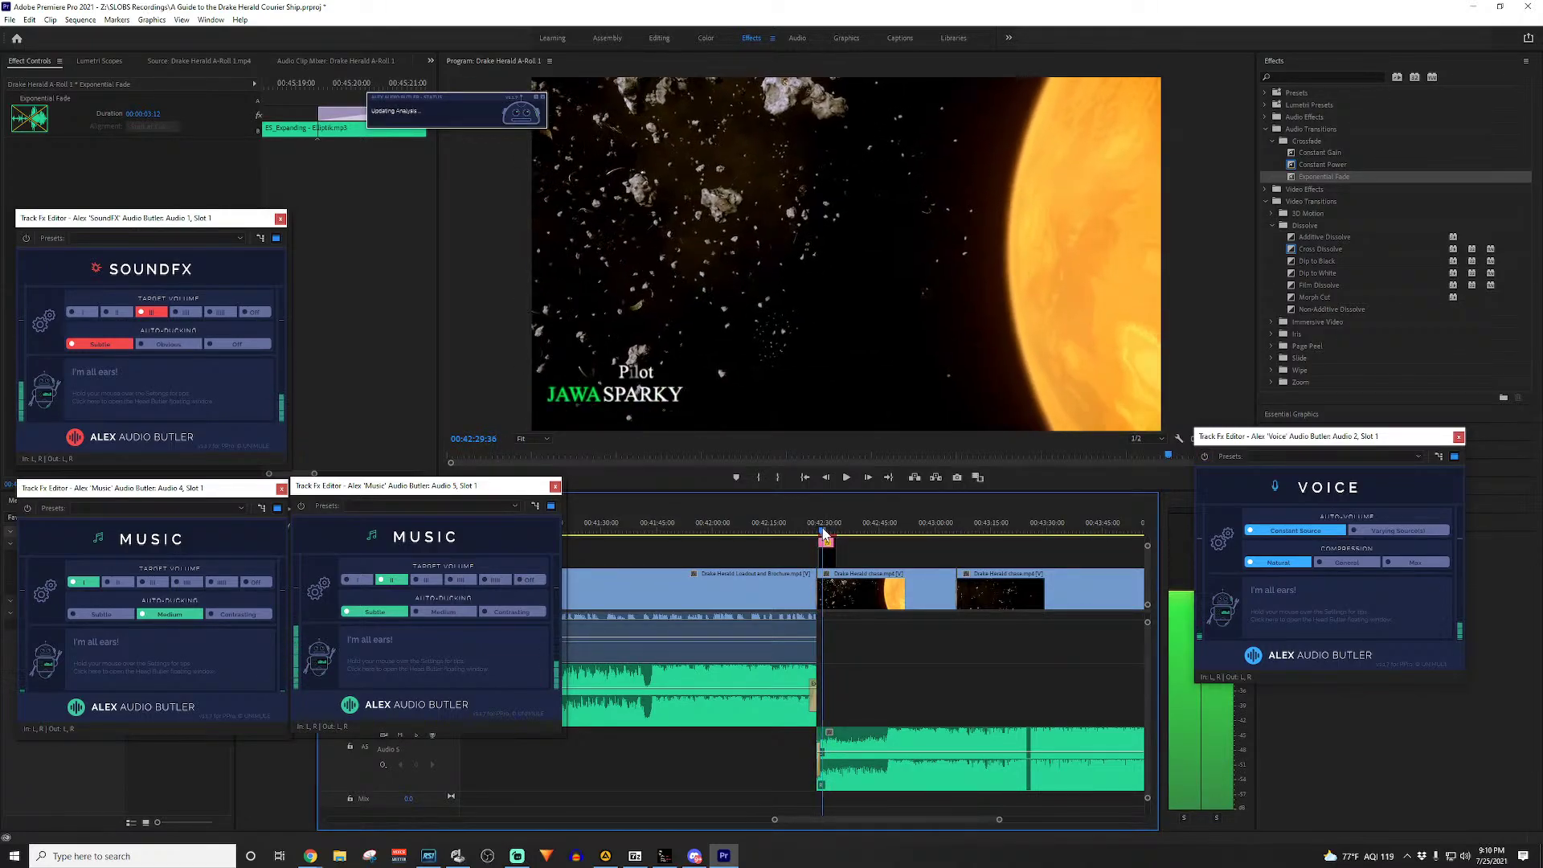
drag(828, 531, 845, 531)
scroll(1054, 617, down, 5)
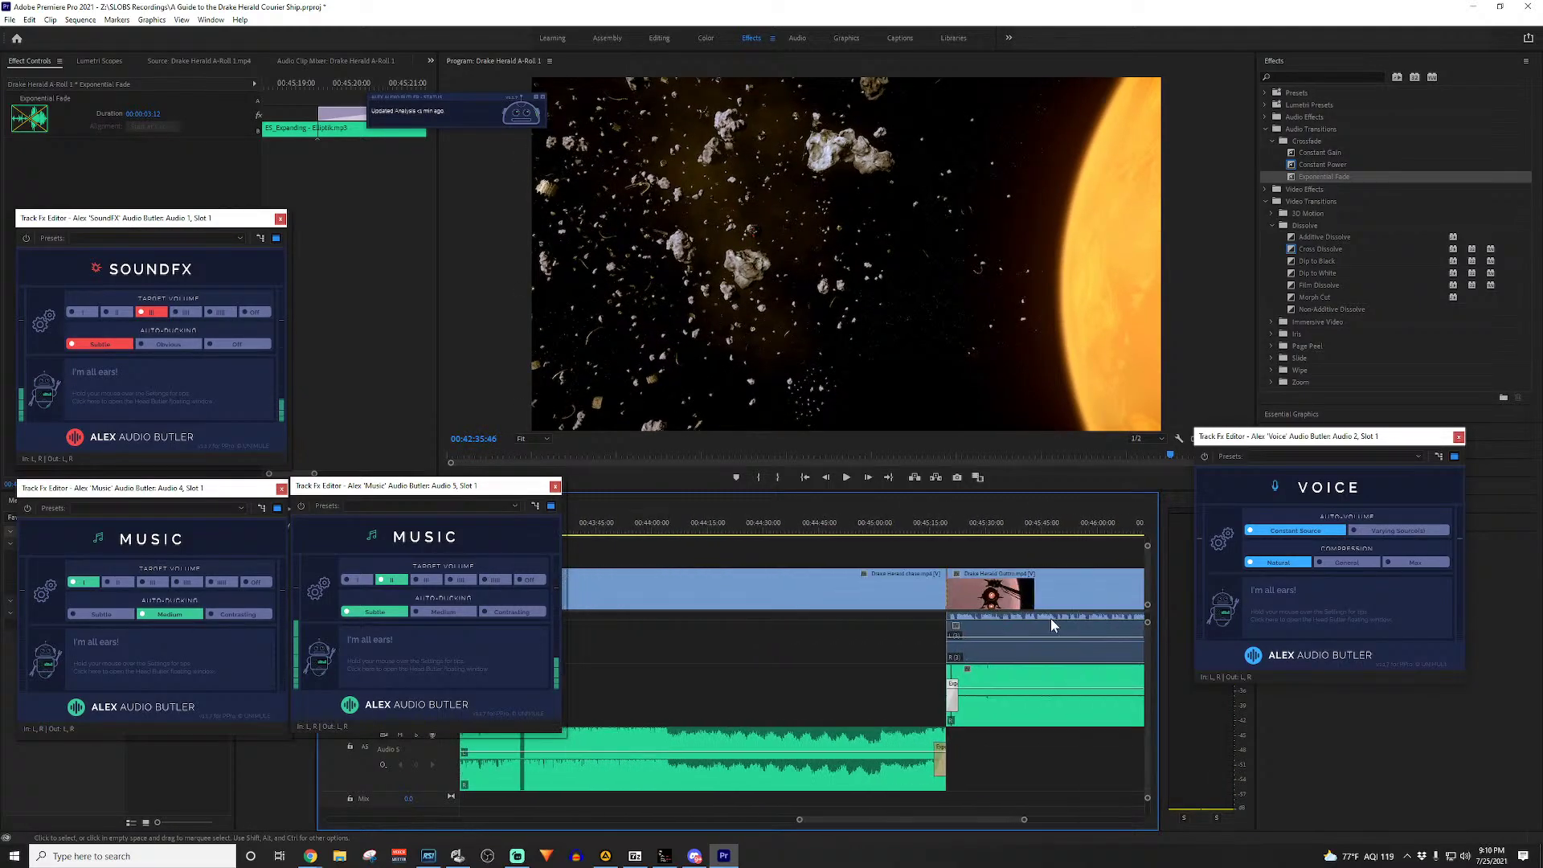
Step: Check the end of the outro clip, and move the Voice and Audio 5 Music effect windows clear of the timeline
scroll(1049, 618, down, 5)
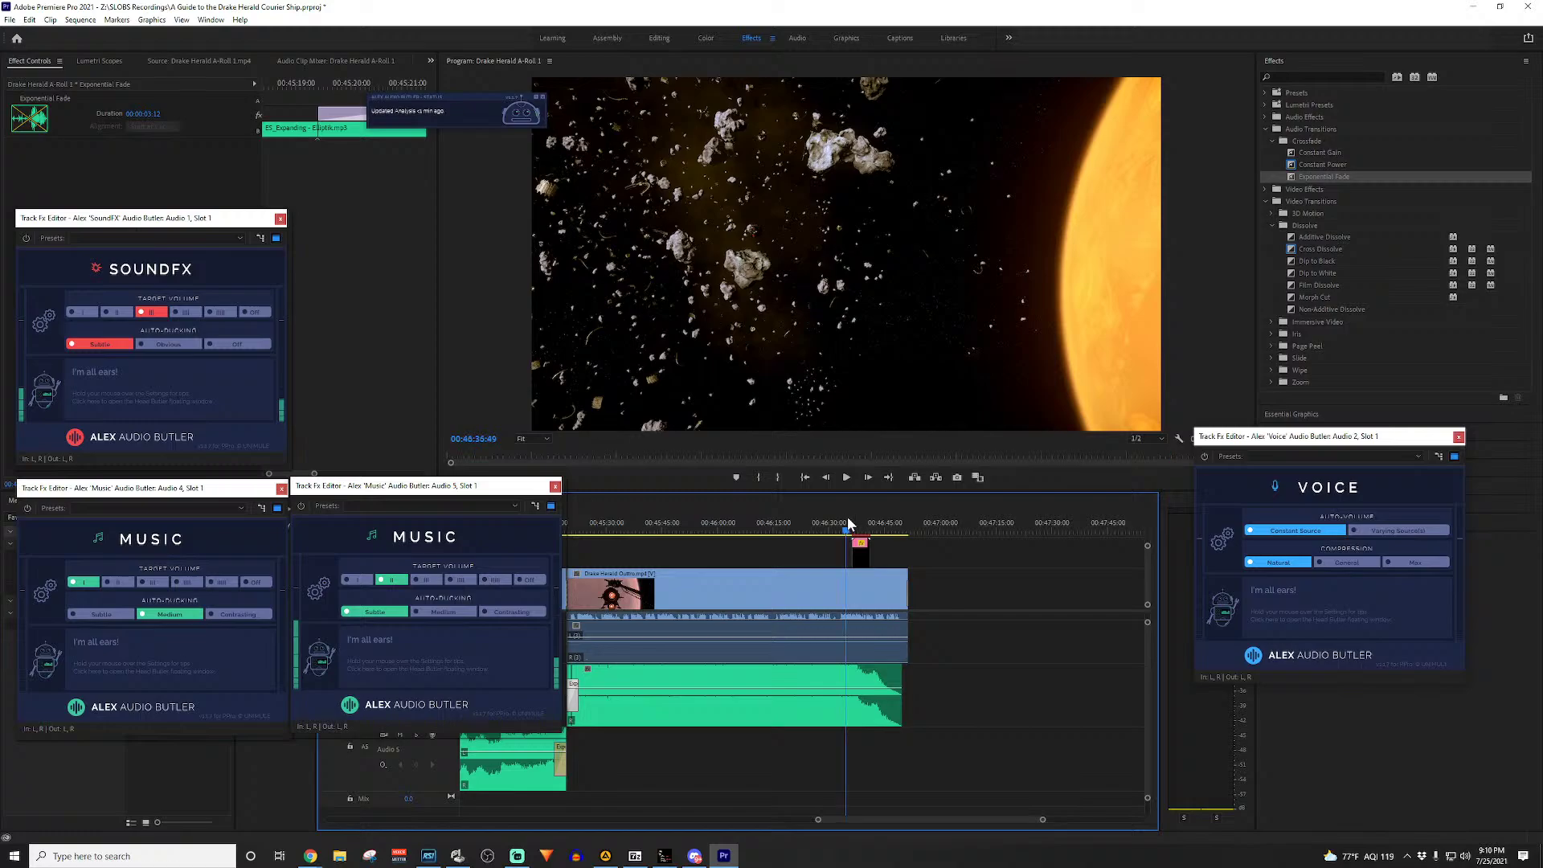
drag(848, 522, 872, 511)
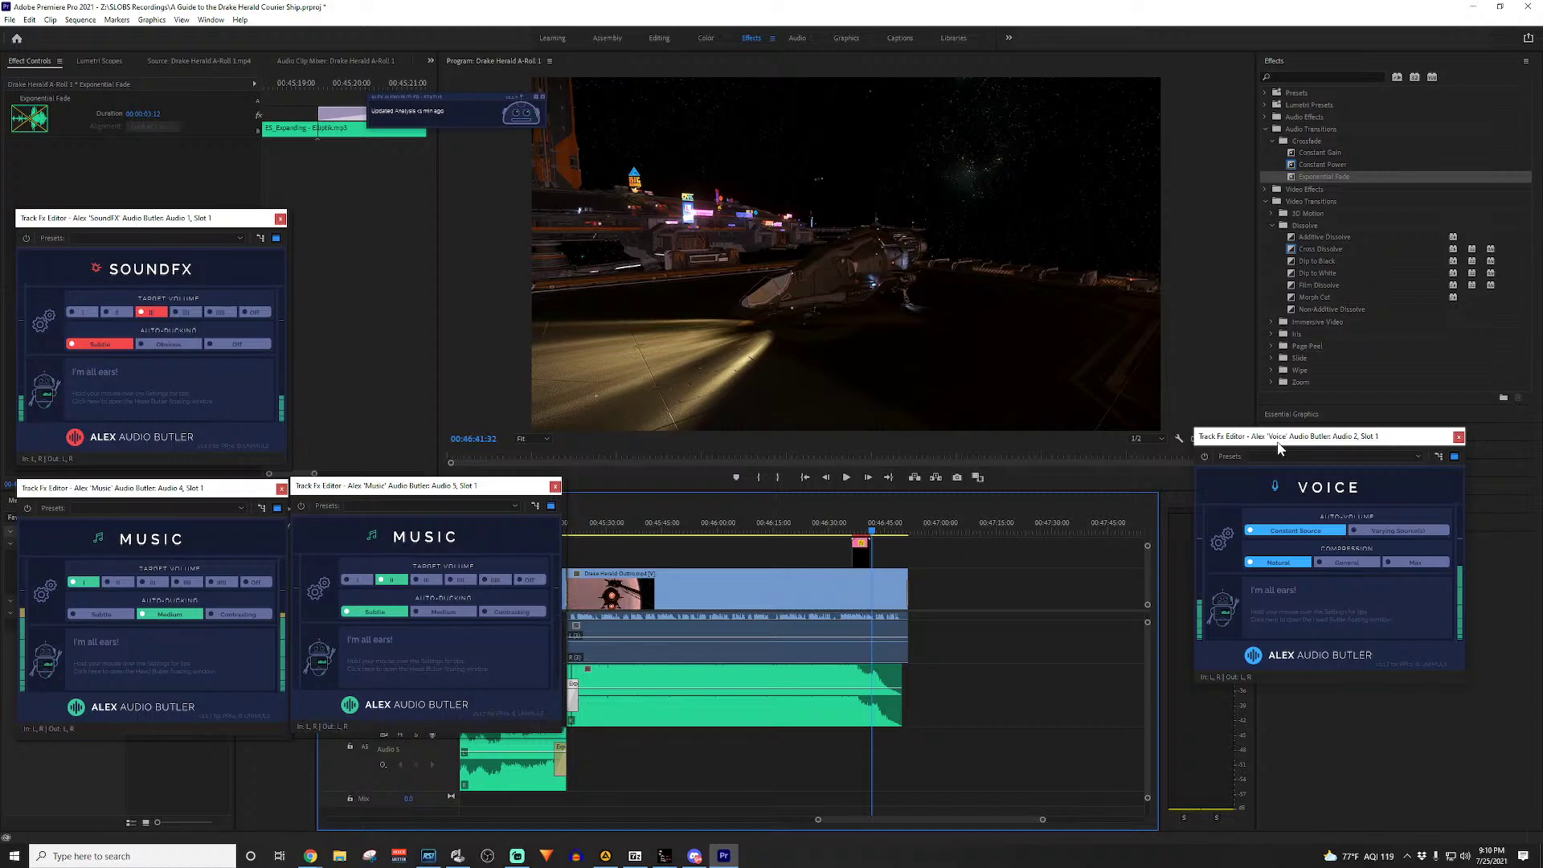
drag(1280, 447, 386, 223)
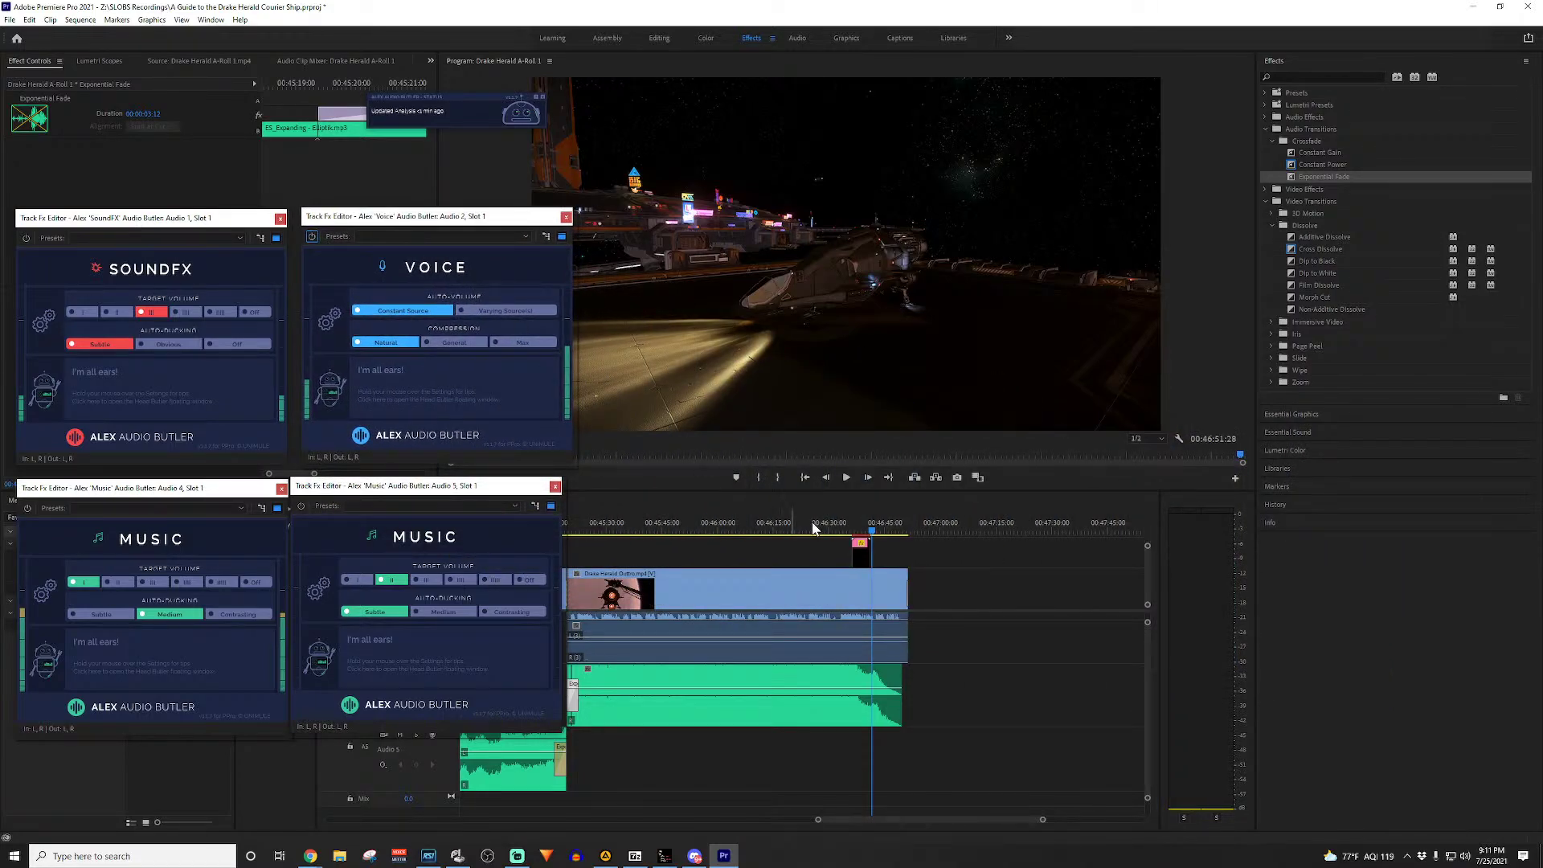
drag(464, 493, 1317, 508)
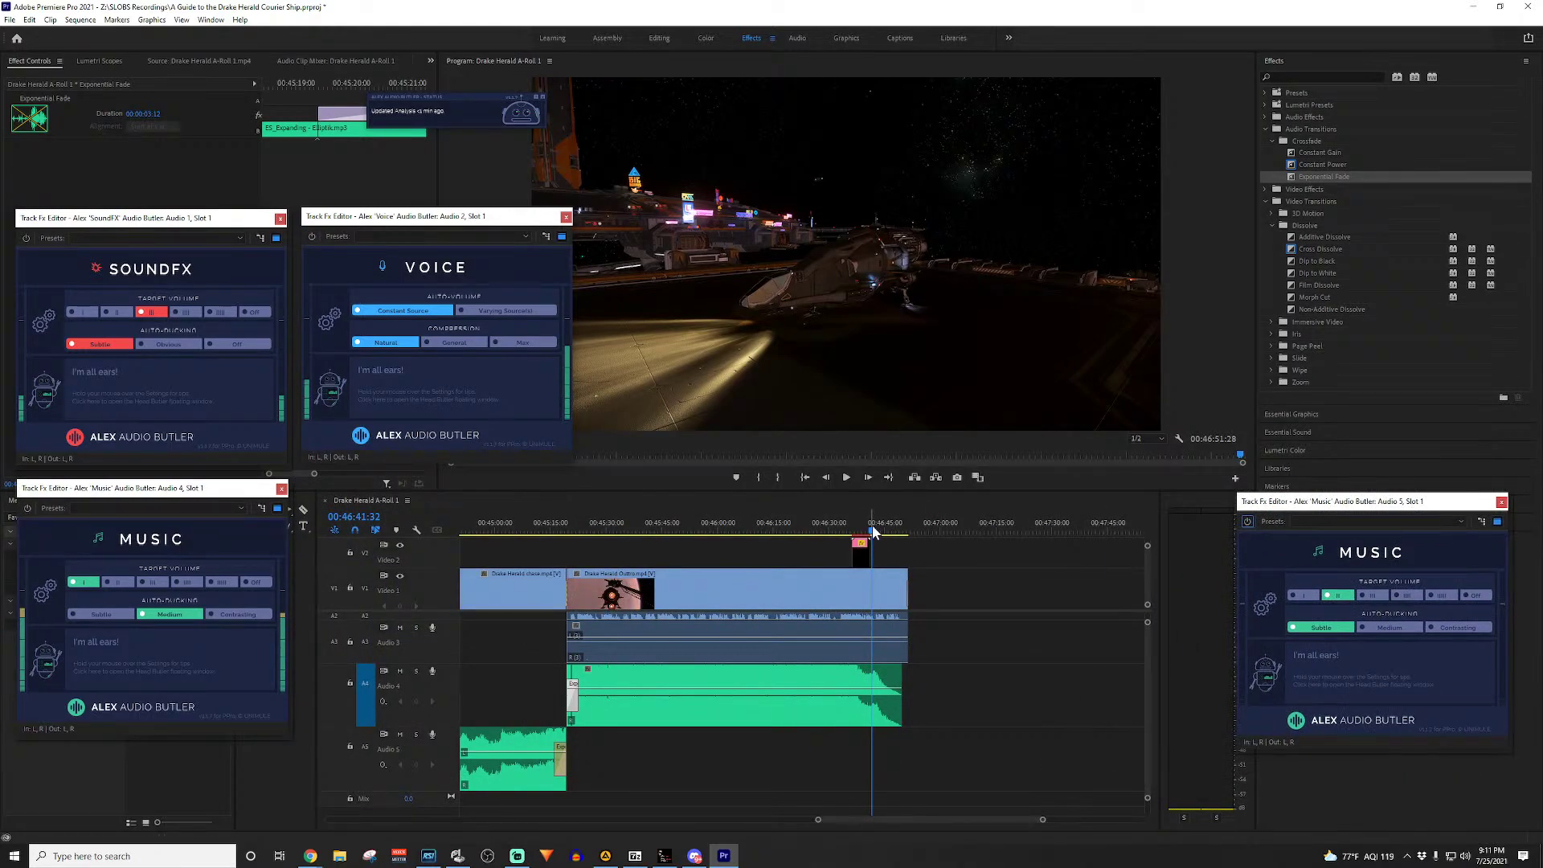
Step: Return the playhead to the very beginning of the sequence and save the project
drag(875, 535, 313, 524)
scroll(664, 624, down, 3)
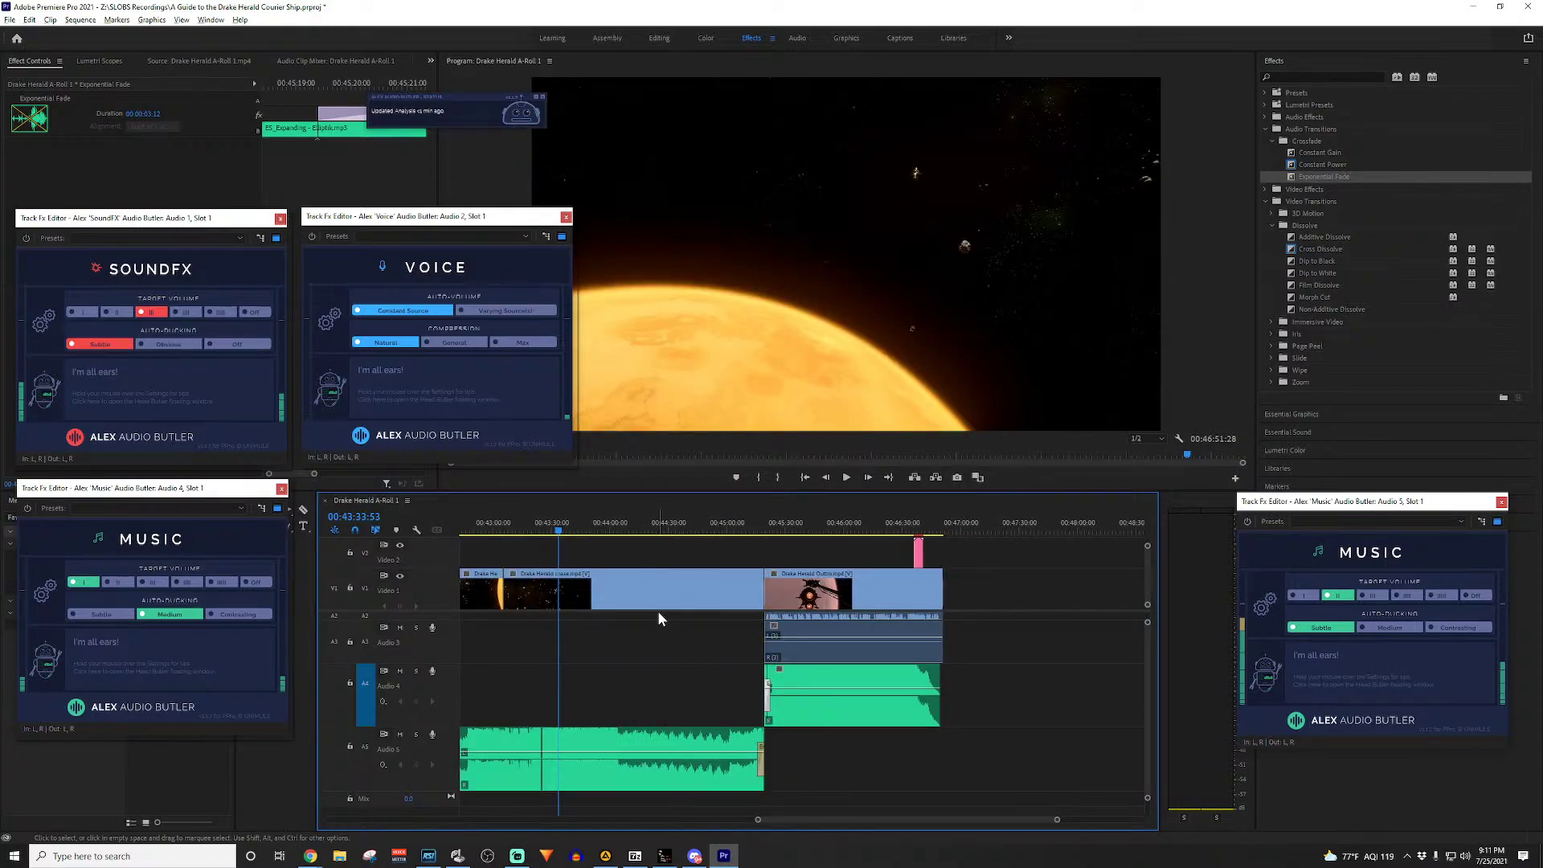
scroll(657, 610, down, 3)
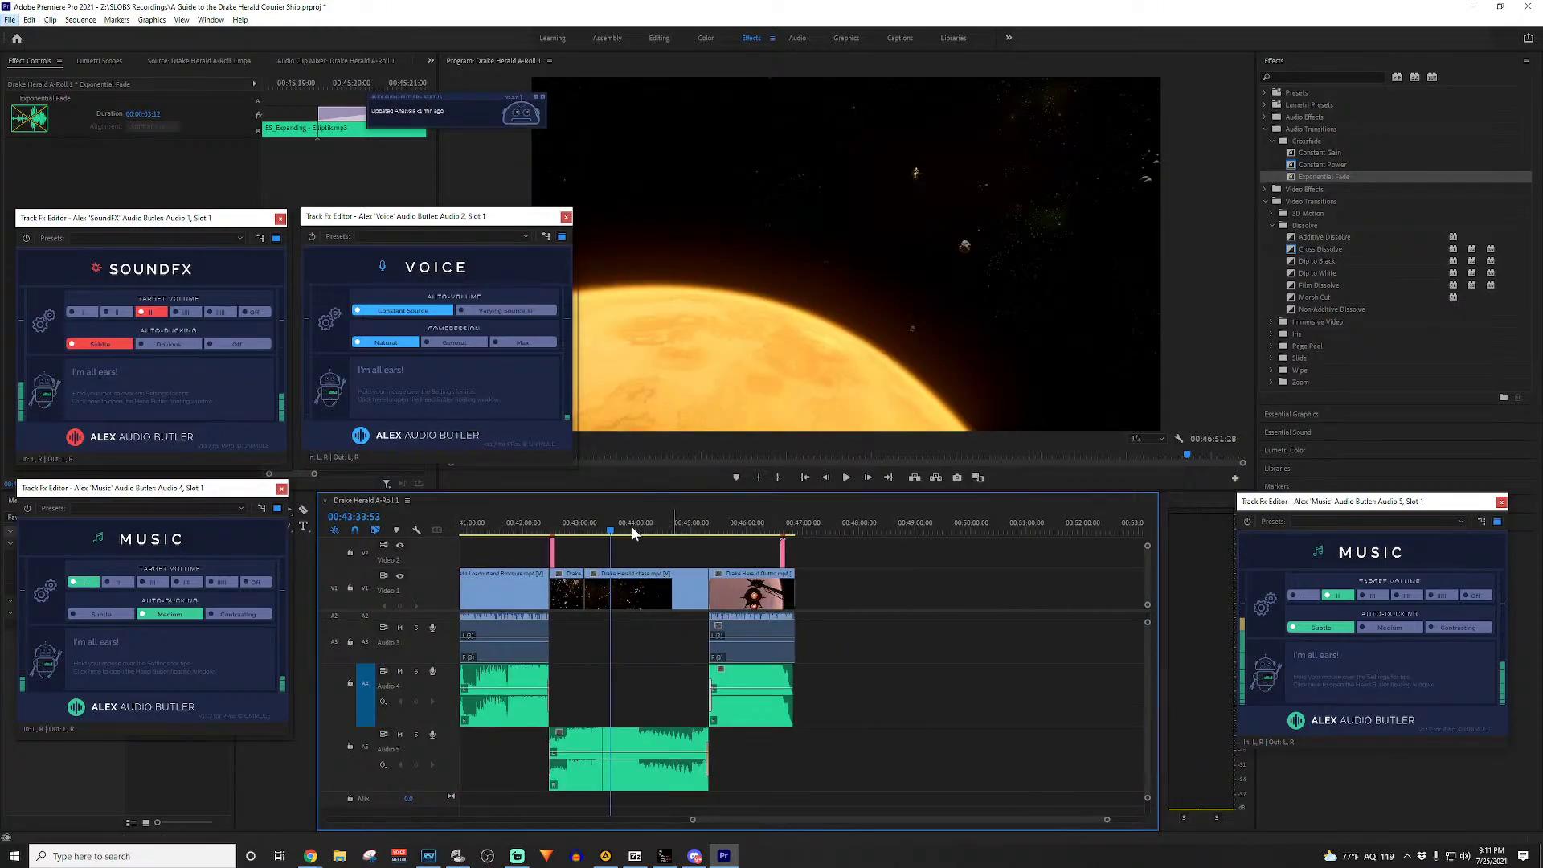
drag(611, 534, 329, 537)
scroll(628, 746, down, 5)
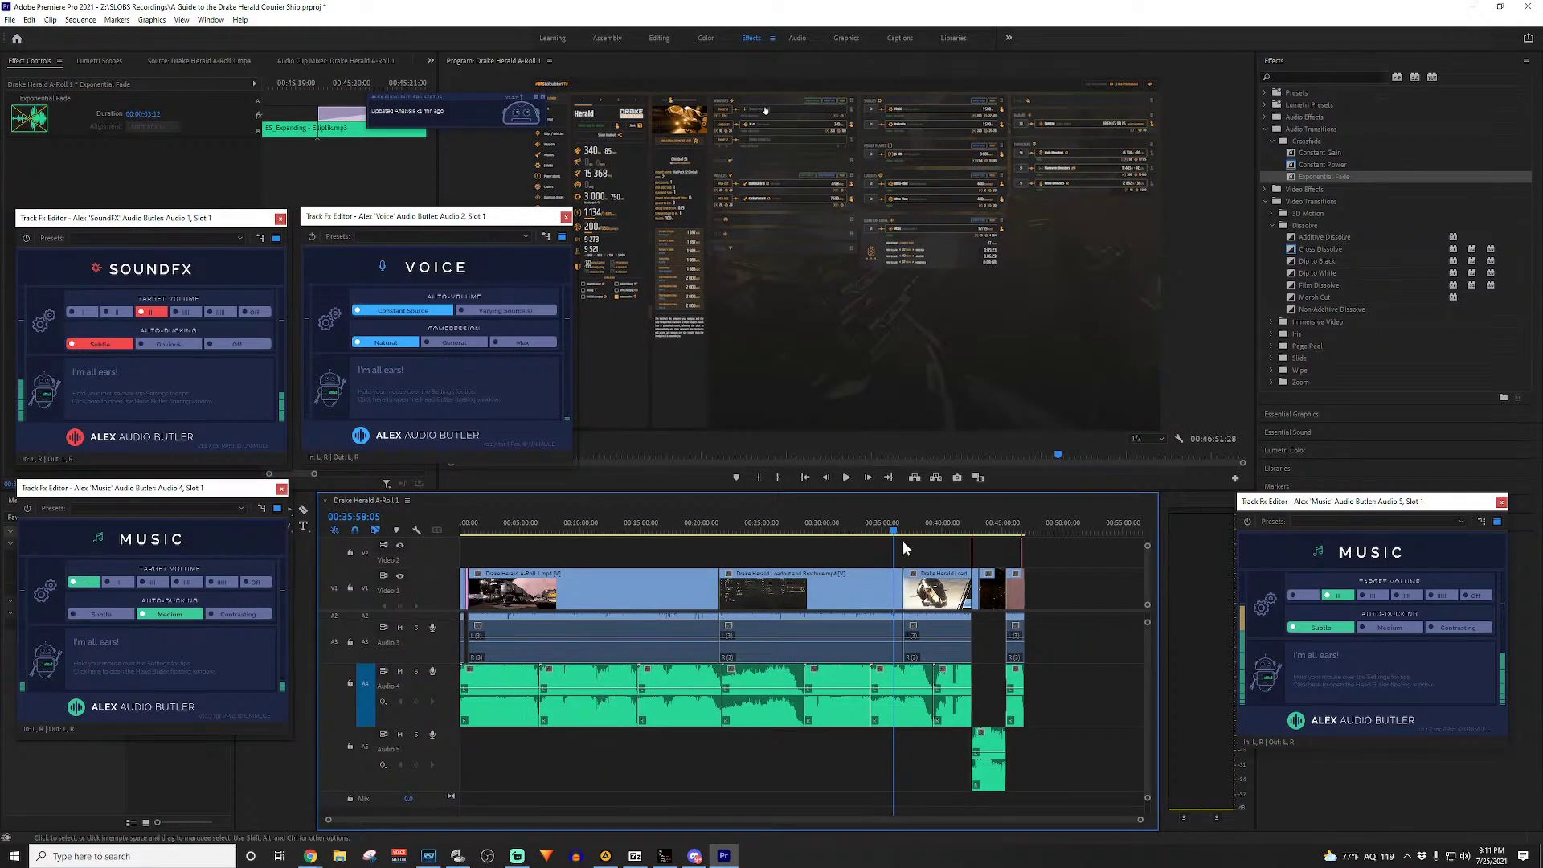
drag(852, 538, 454, 543)
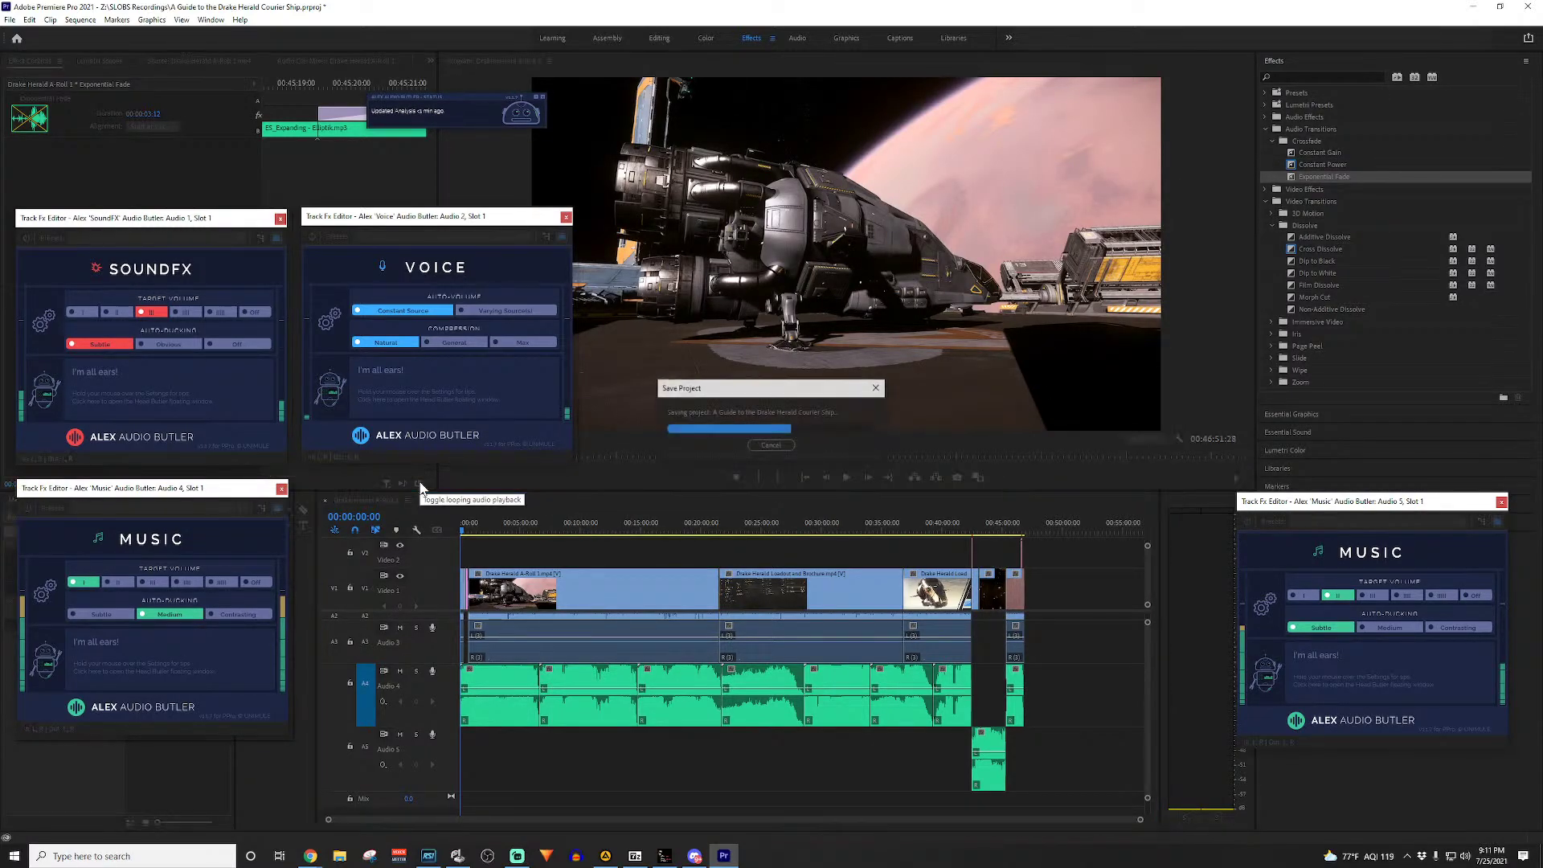
Step: Open the media export settings for the Drake Herald A-Roll 1 sequence
click(10, 20)
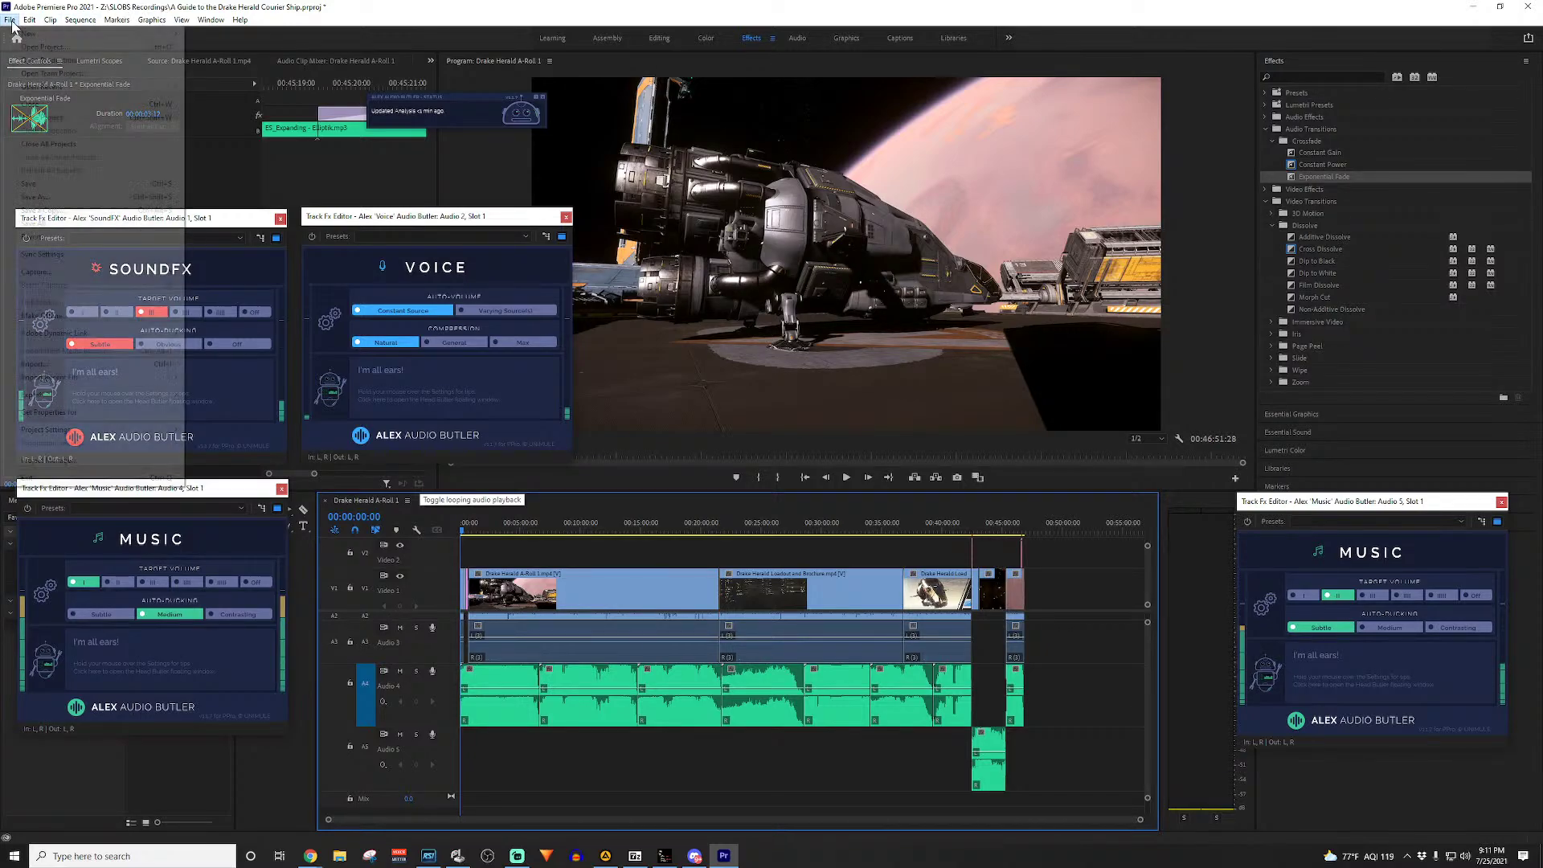
key(Escape)
click(11, 20)
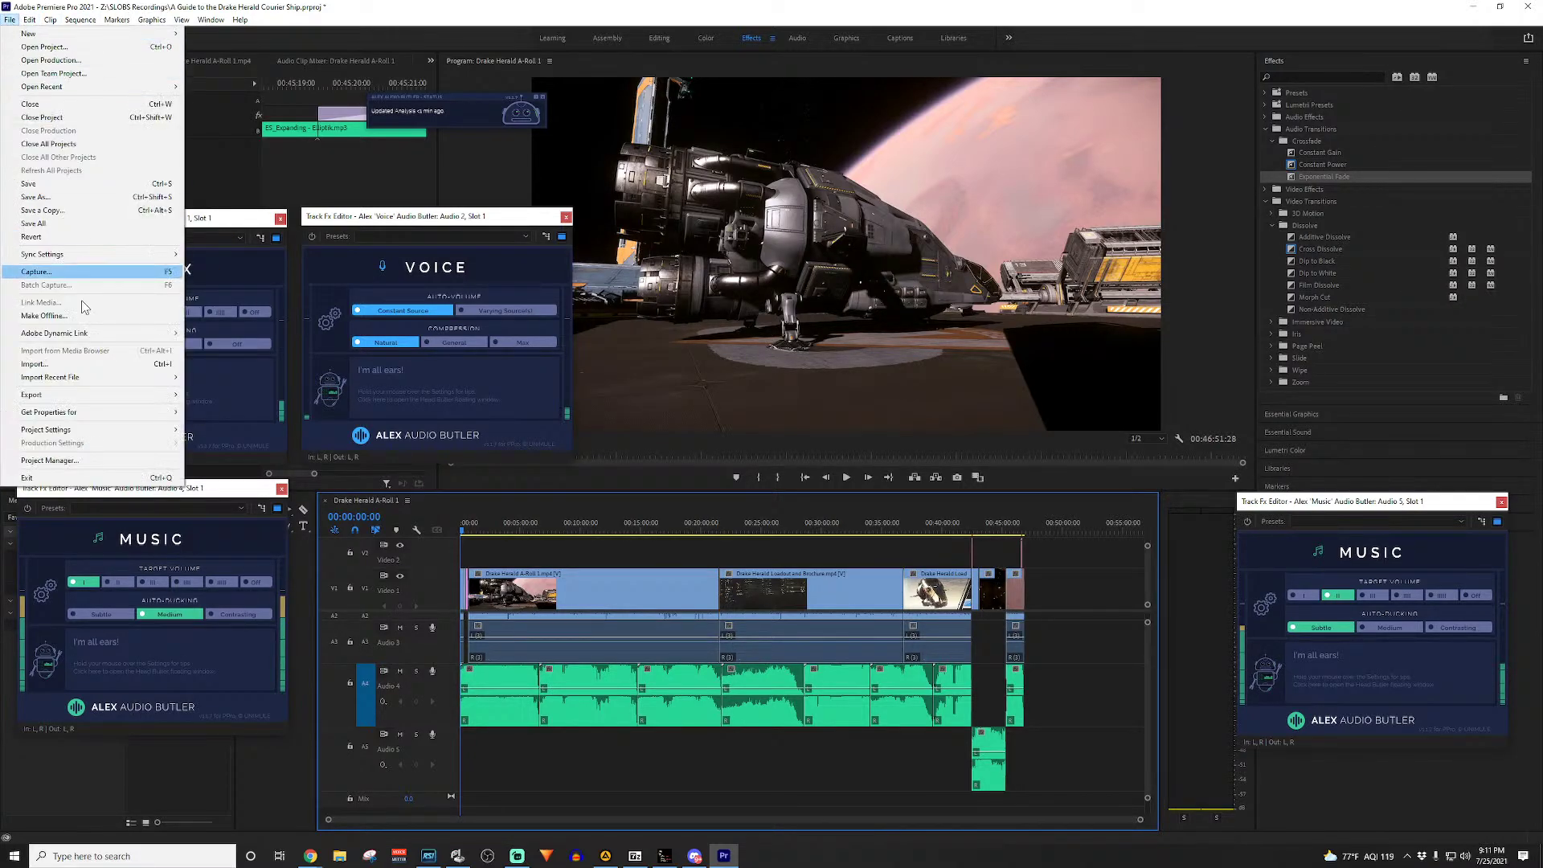
mouse_move(90, 395)
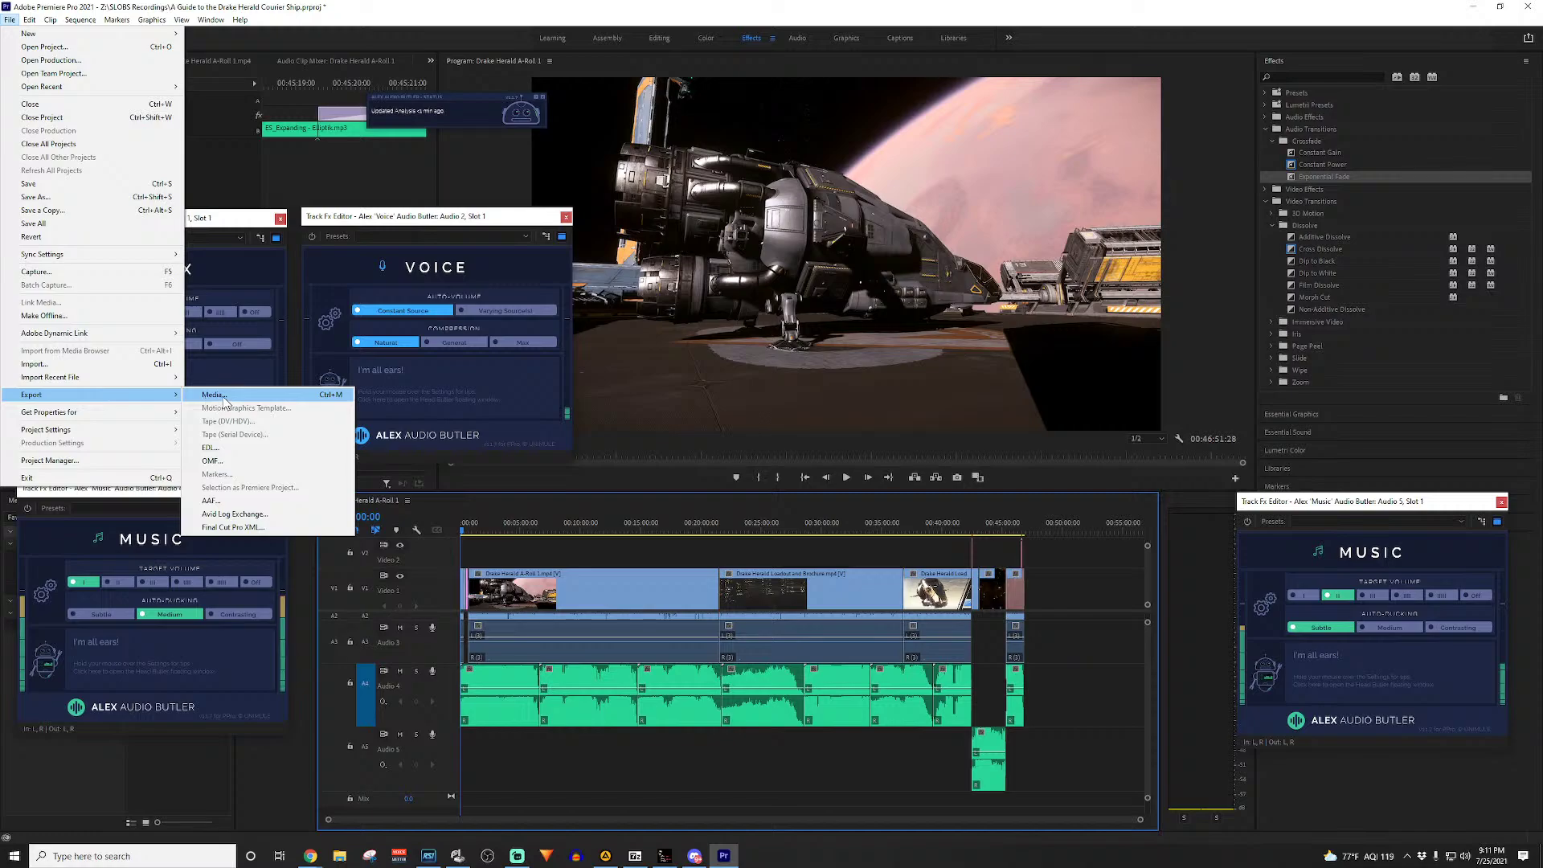
click(213, 394)
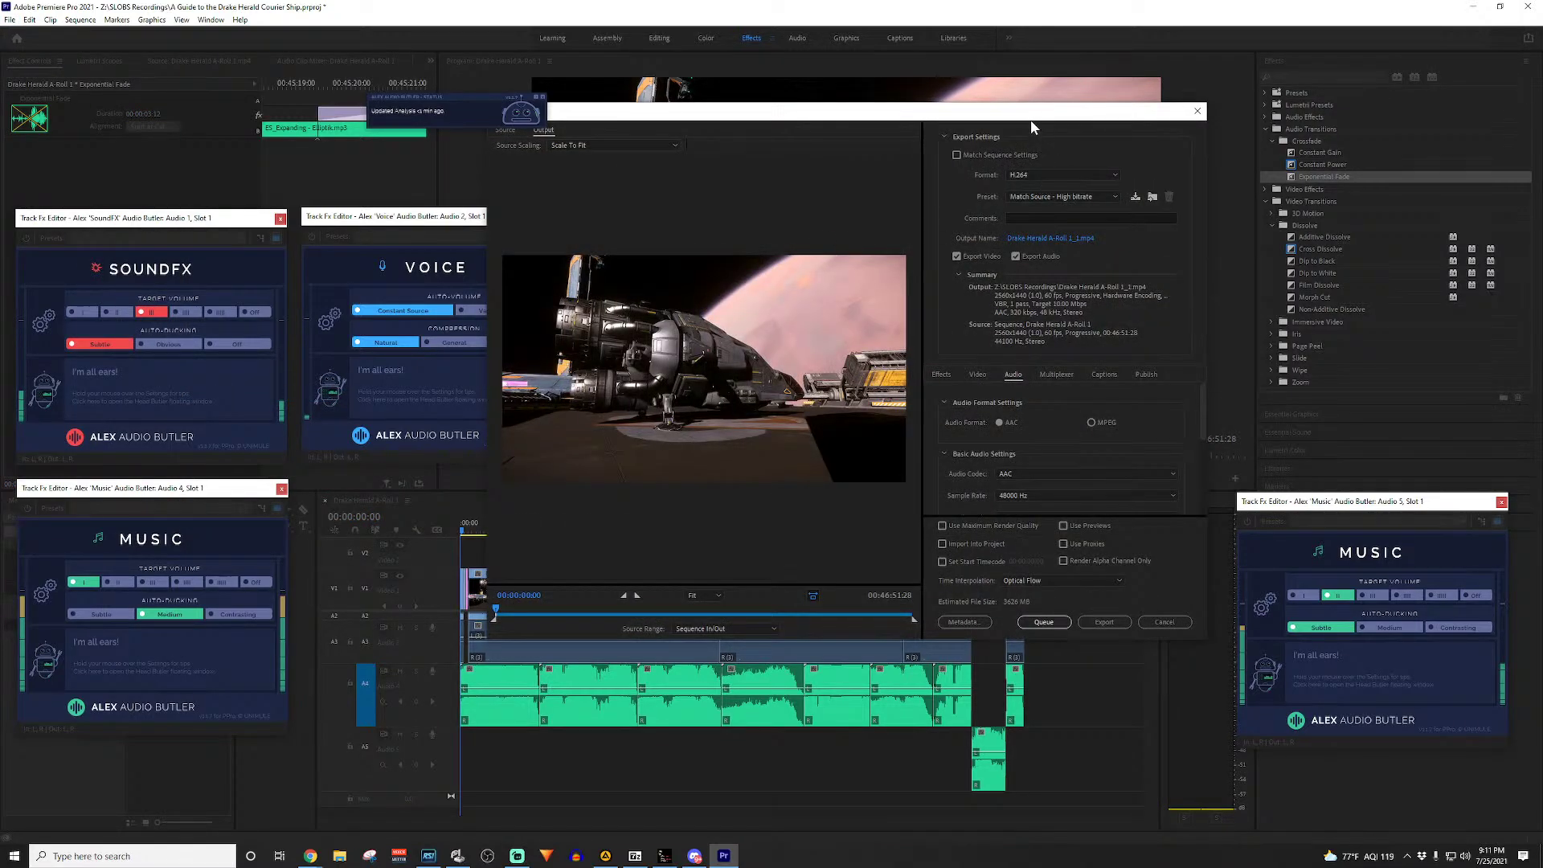
drag(1031, 120, 969, 121)
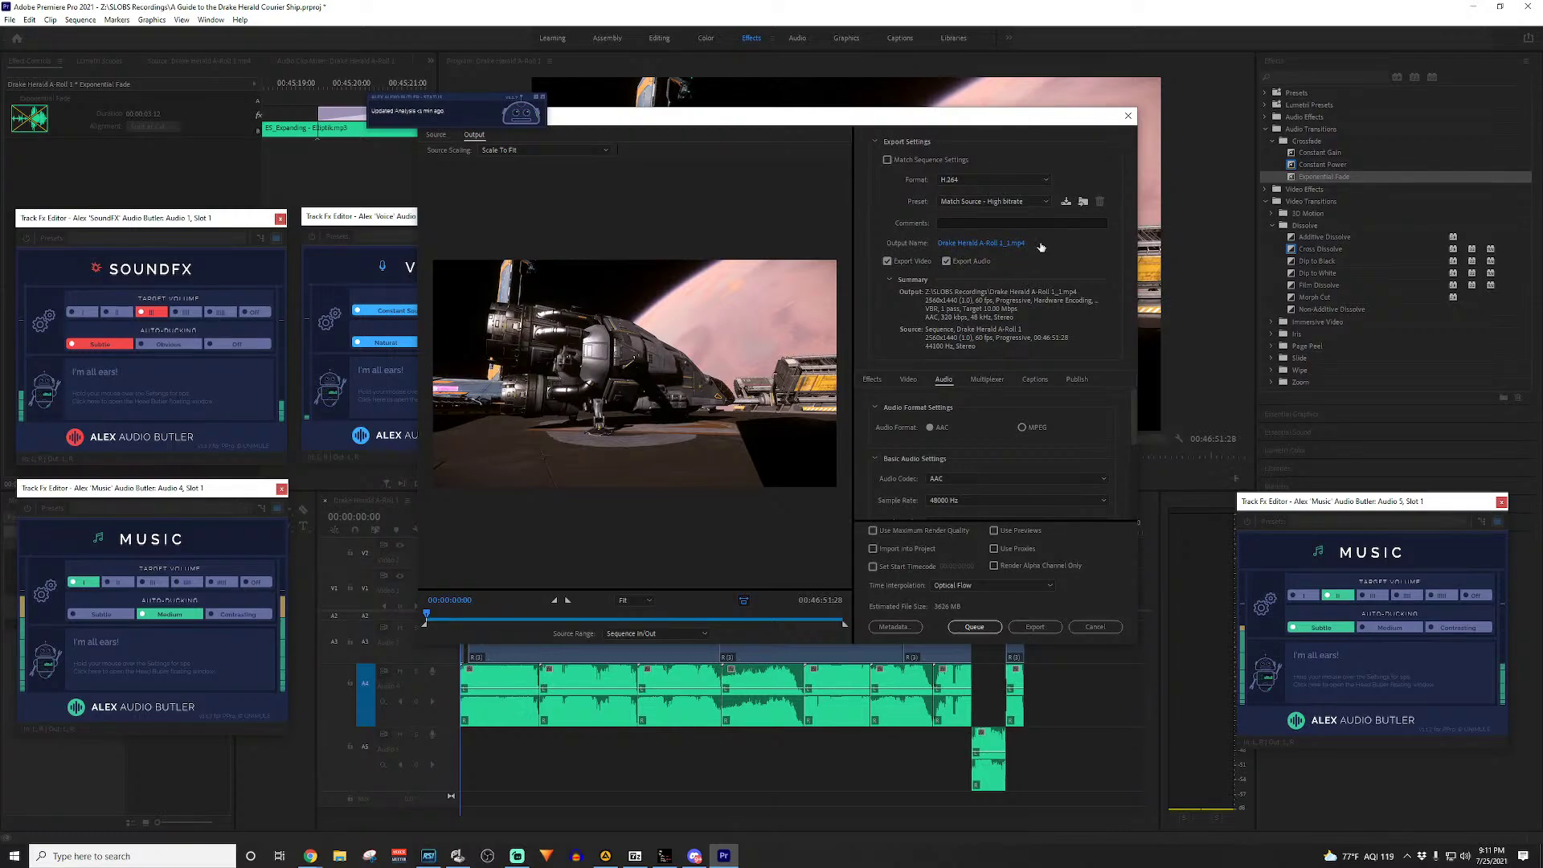
Step: Set the export format to AIFF with the AIFF 48 kHz preset and export the sequence audio
click(998, 177)
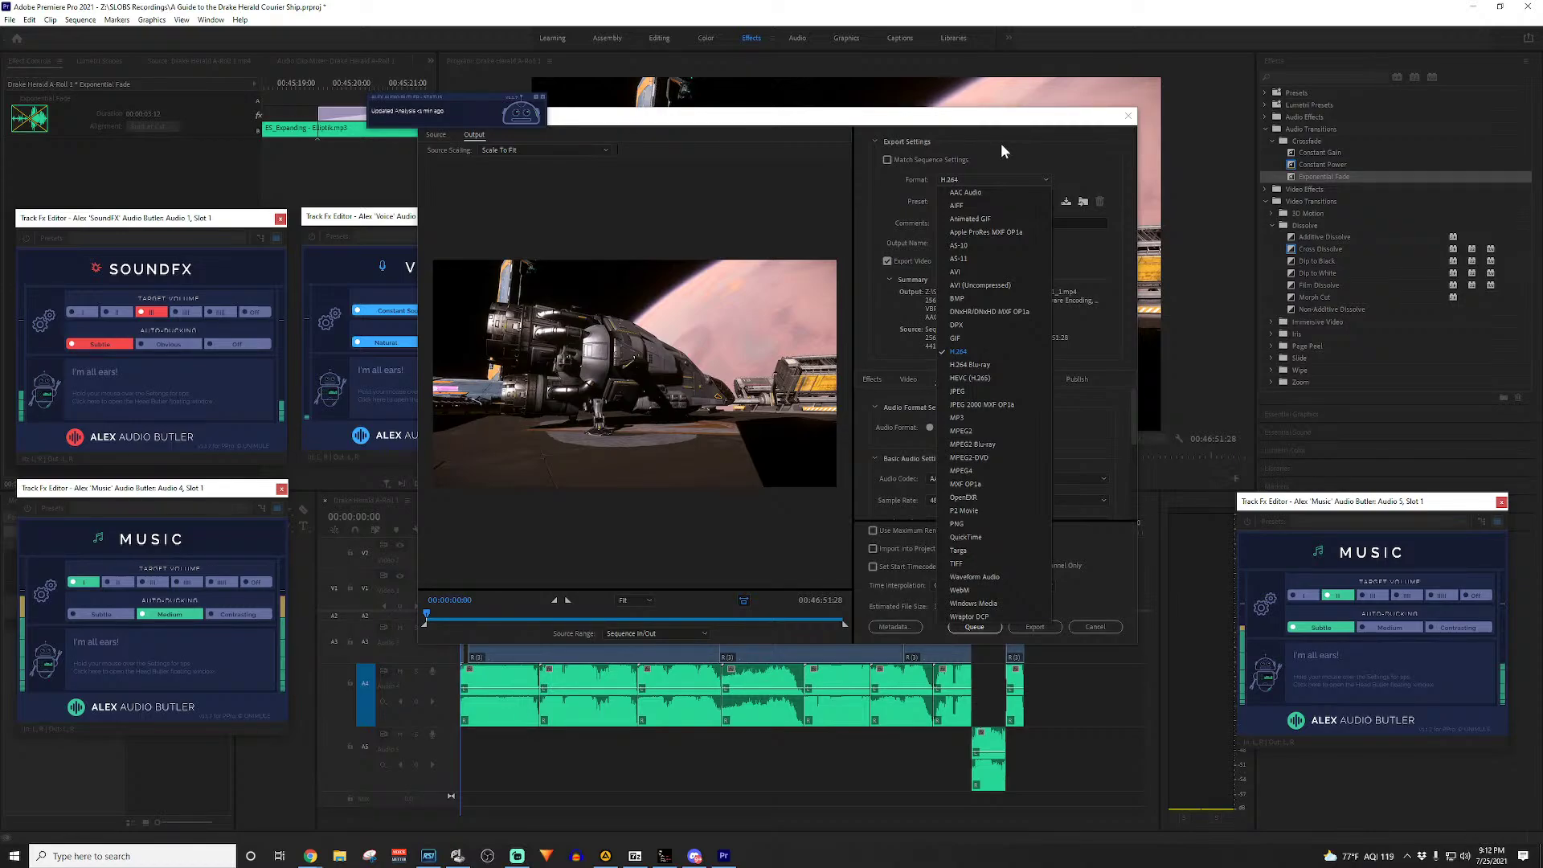
click(973, 204)
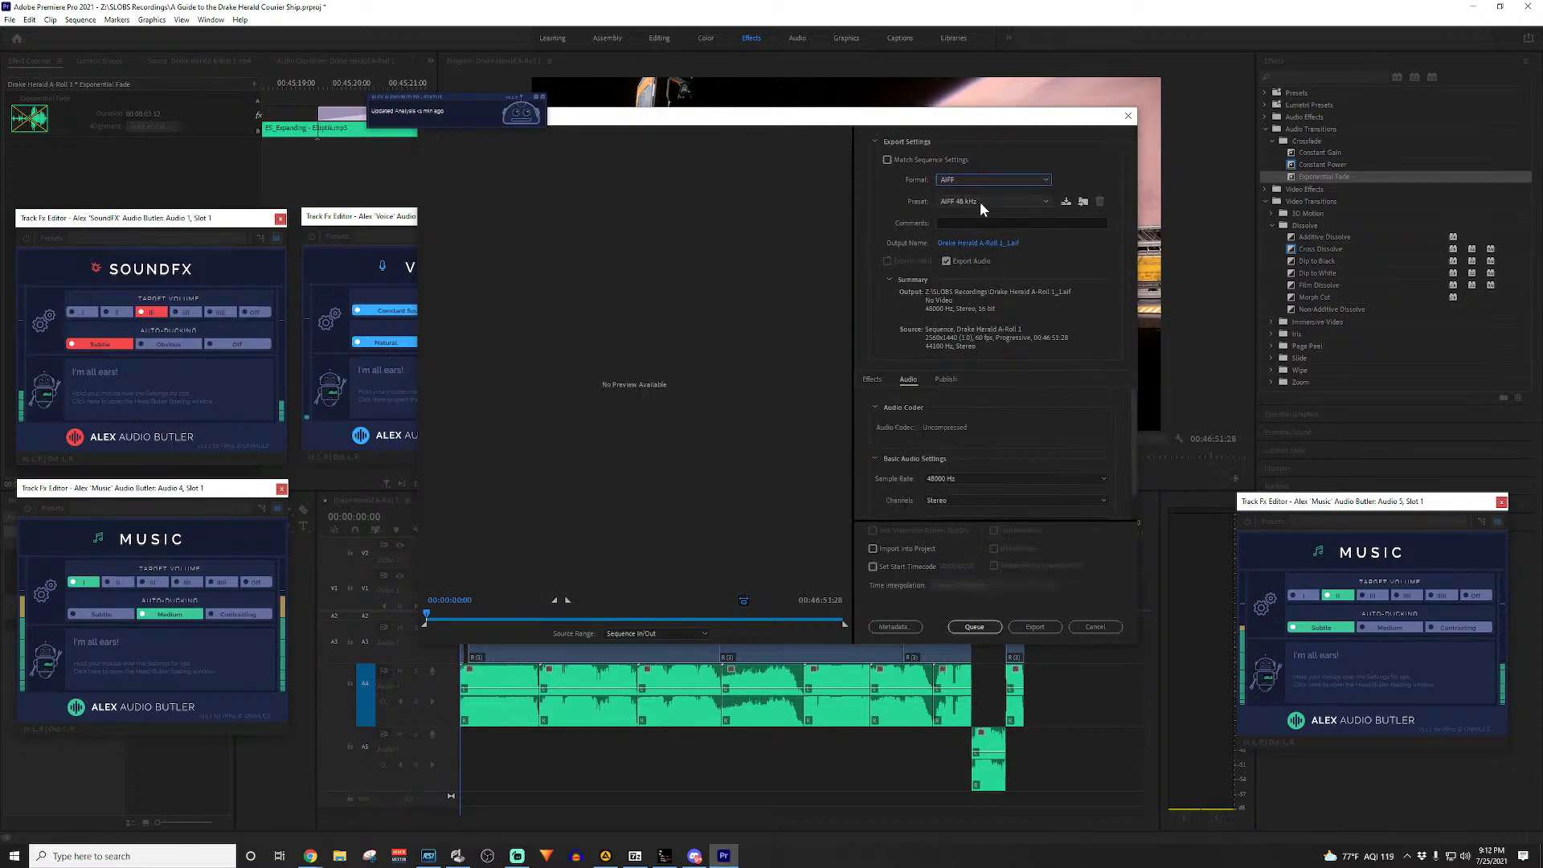
click(956, 181)
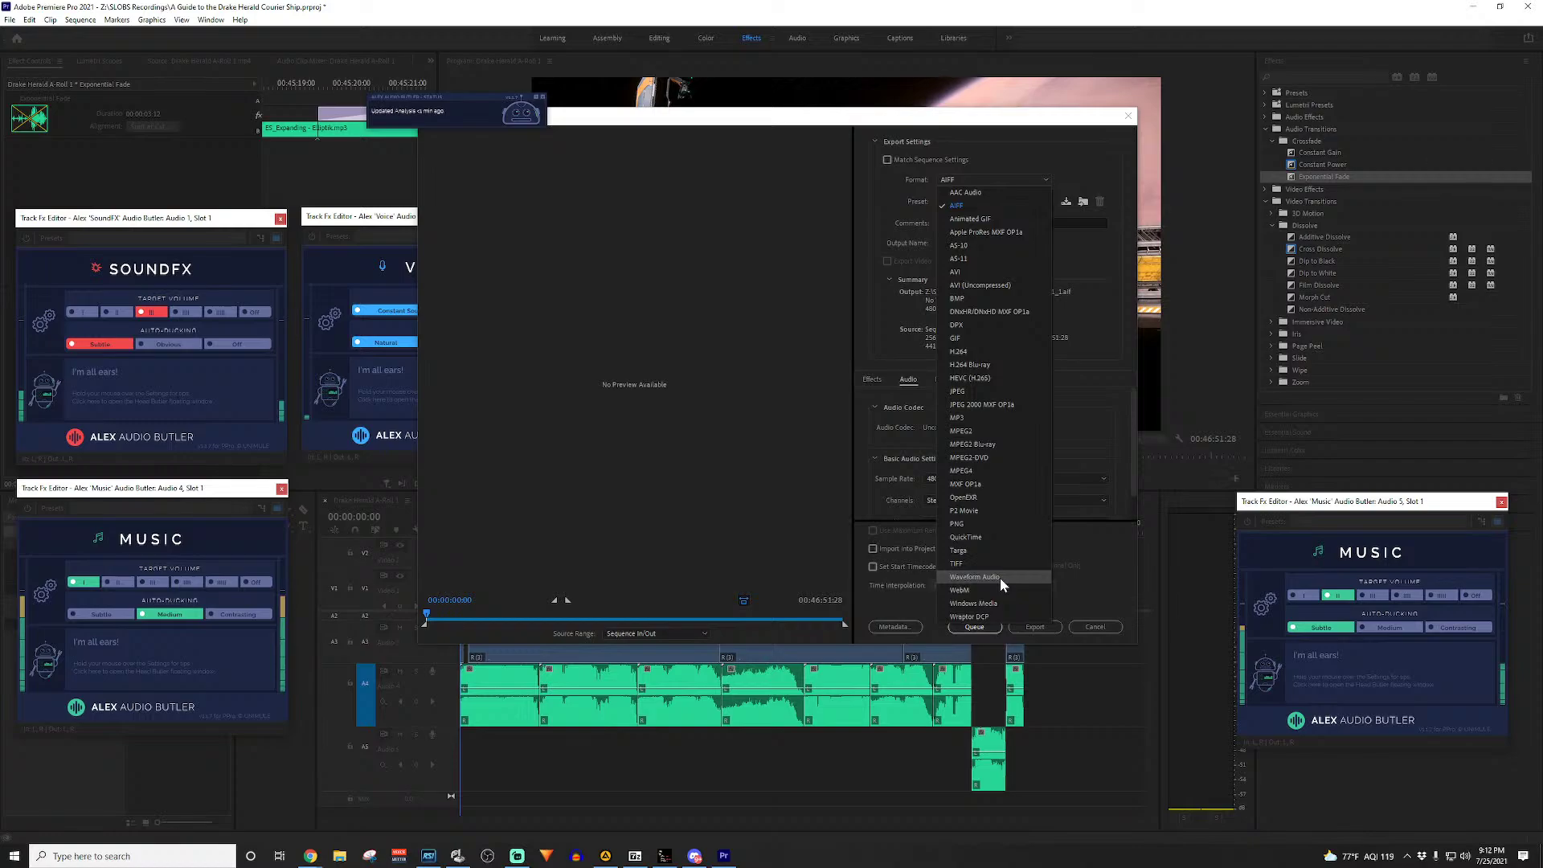
click(1022, 148)
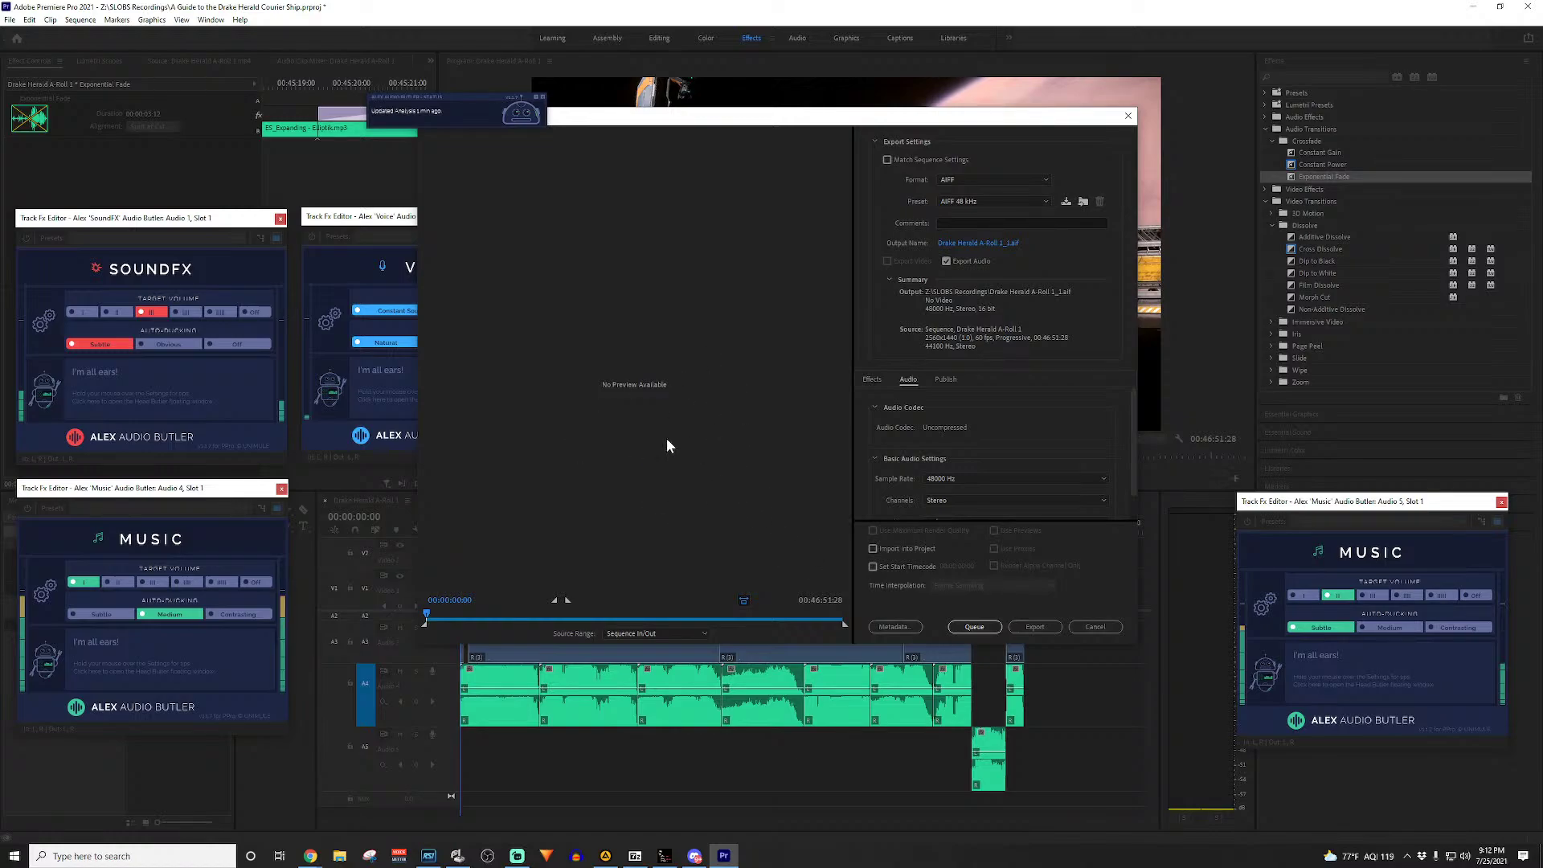
click(1041, 629)
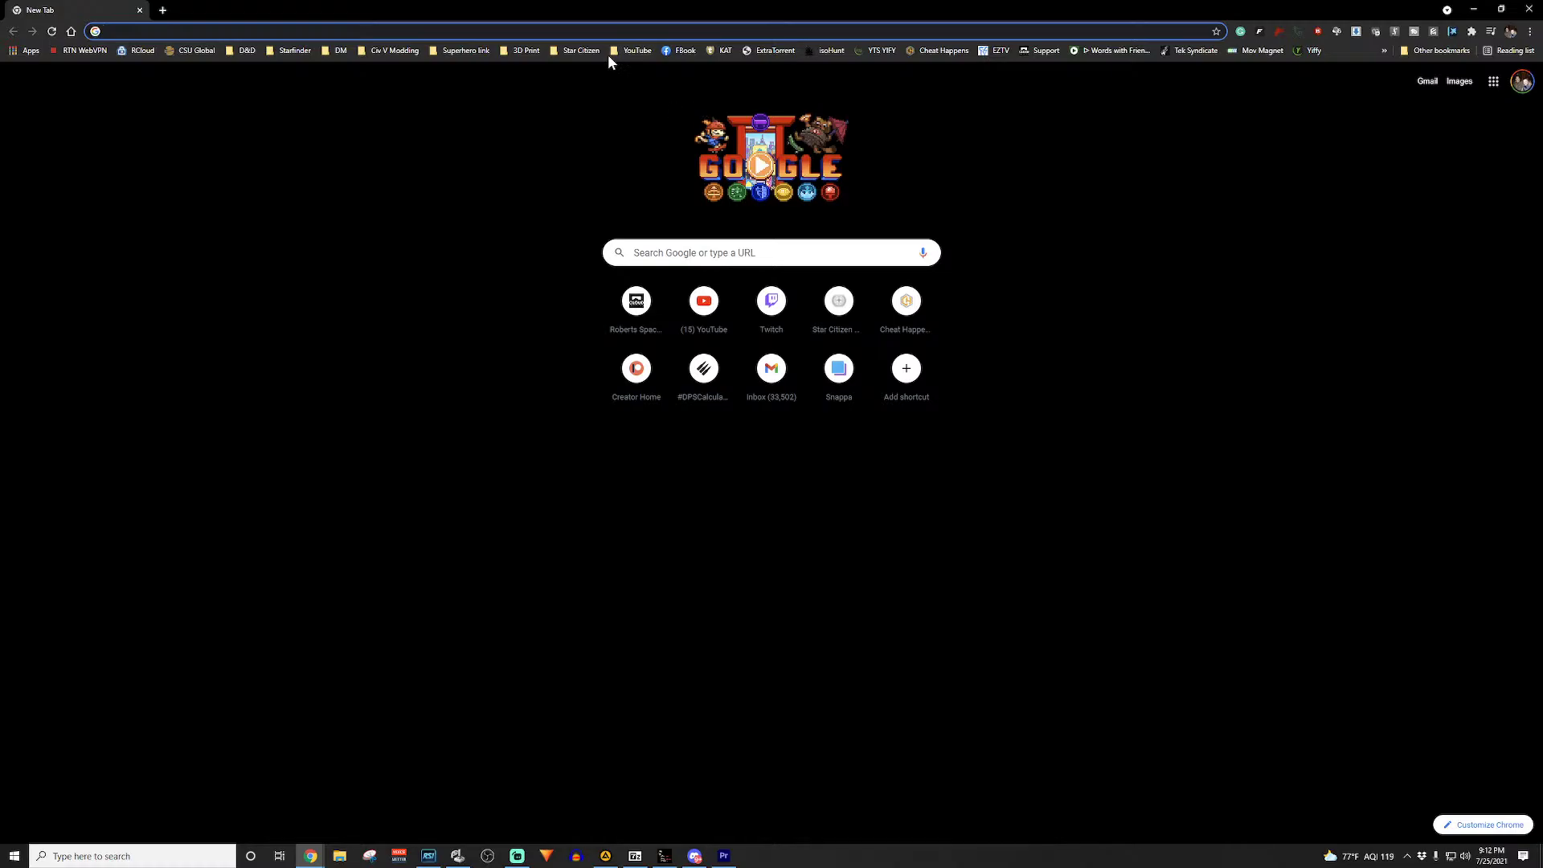
Step: Switch to Chrome, open the bookmarked Snappa site and log in with the saved account credentials
click(633, 51)
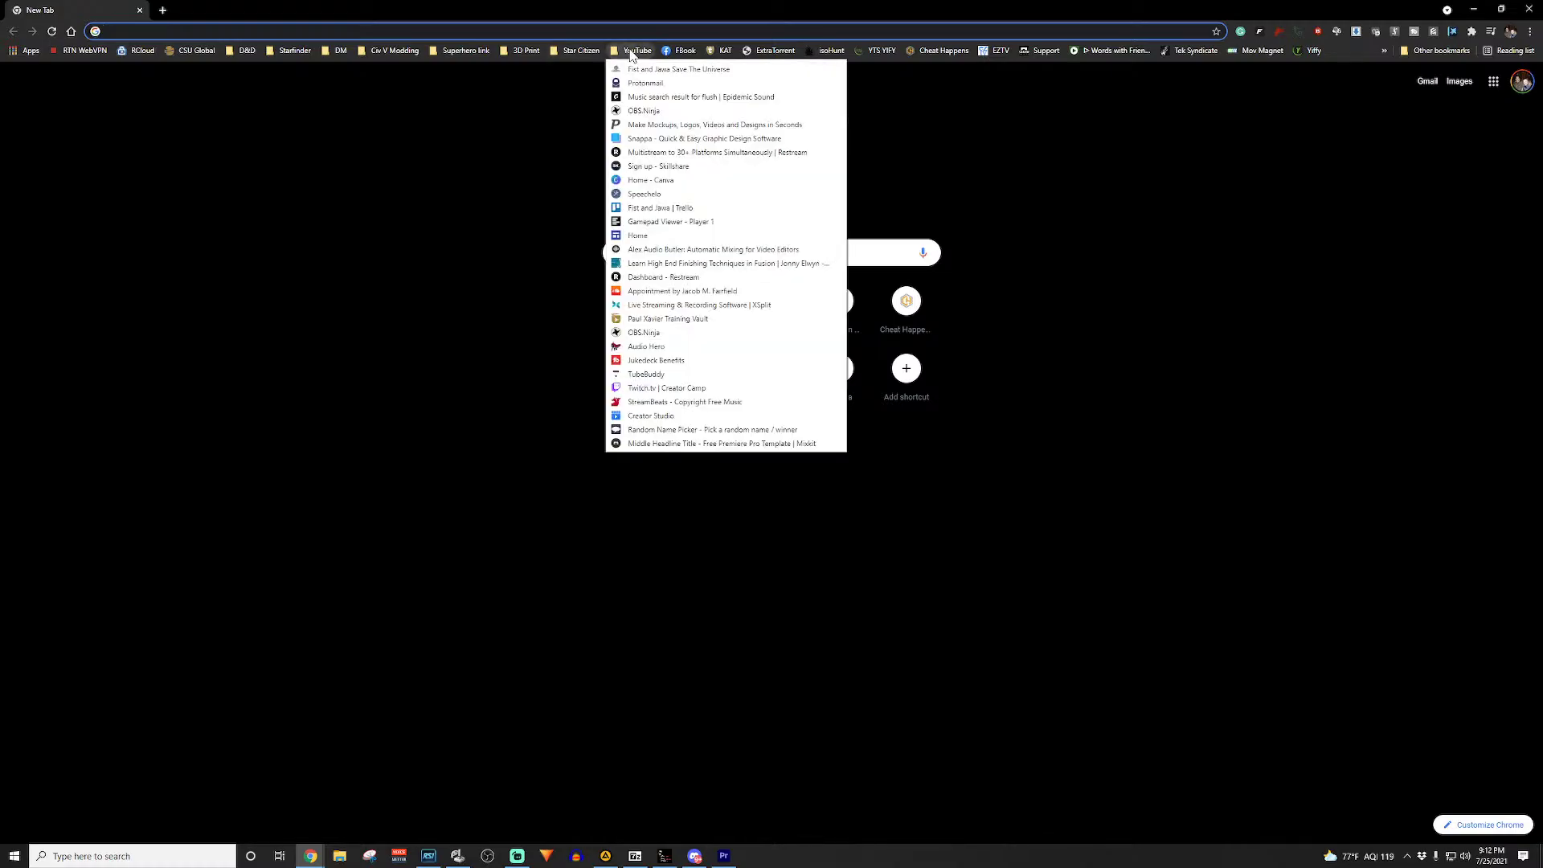
click(653, 139)
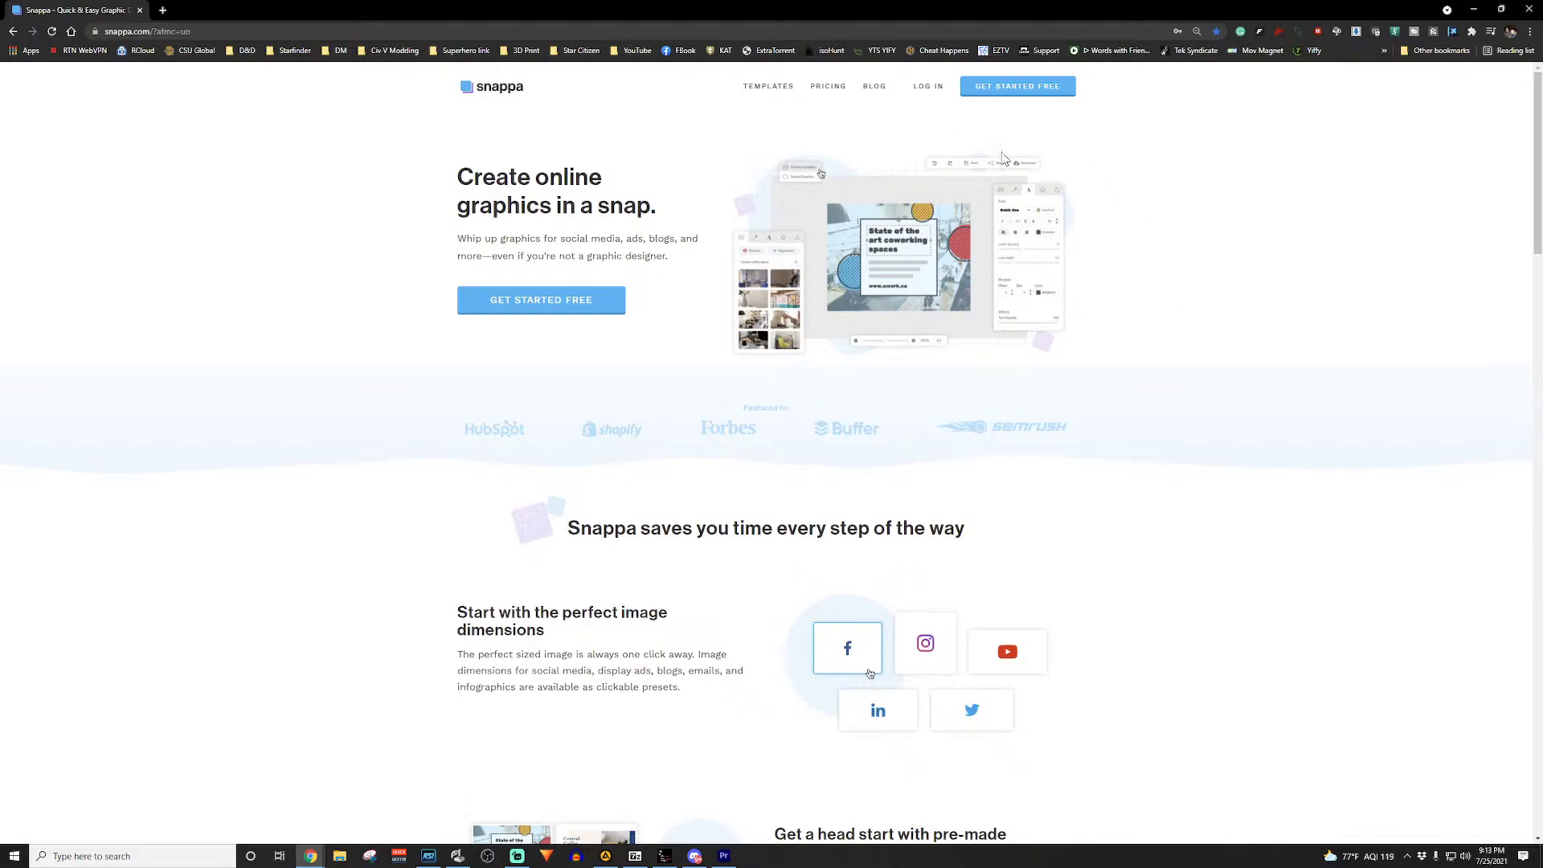
click(928, 86)
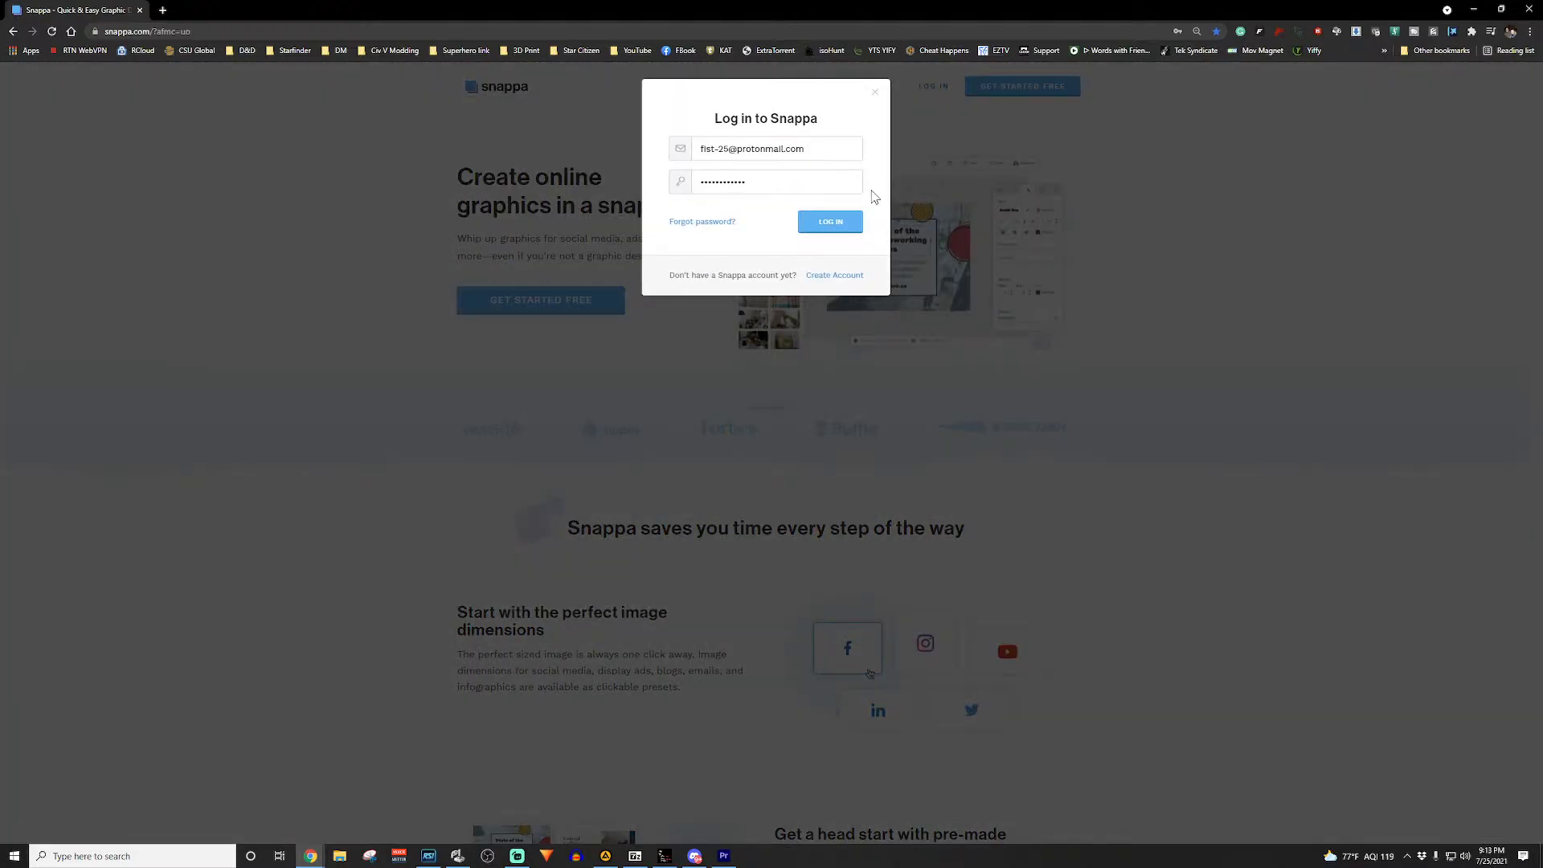
click(830, 222)
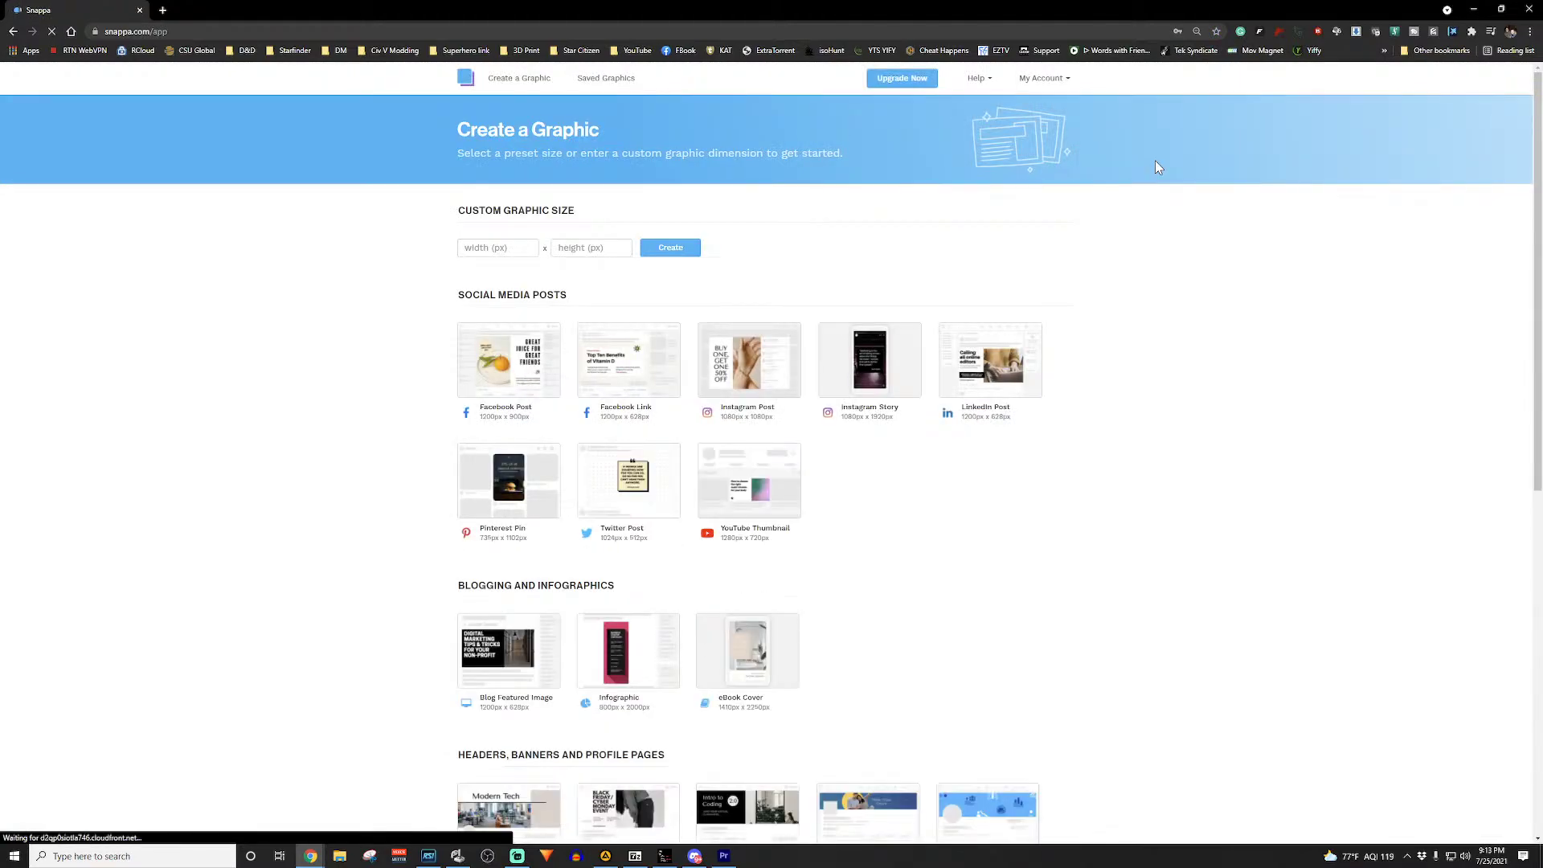
Step: Start a blank YouTube thumbnail graphic from scratch
click(744, 484)
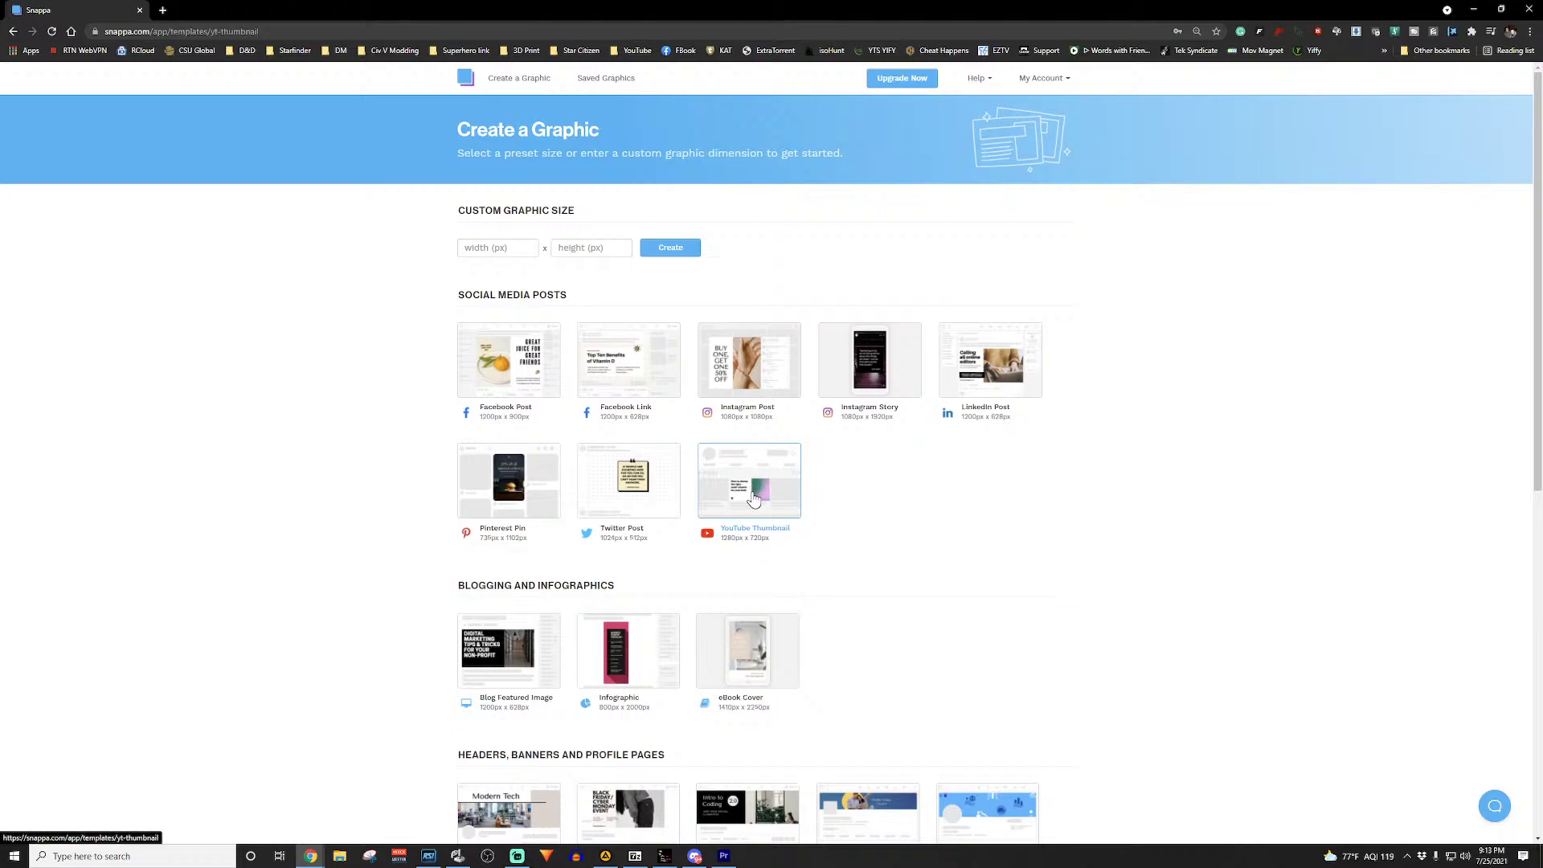
click(544, 343)
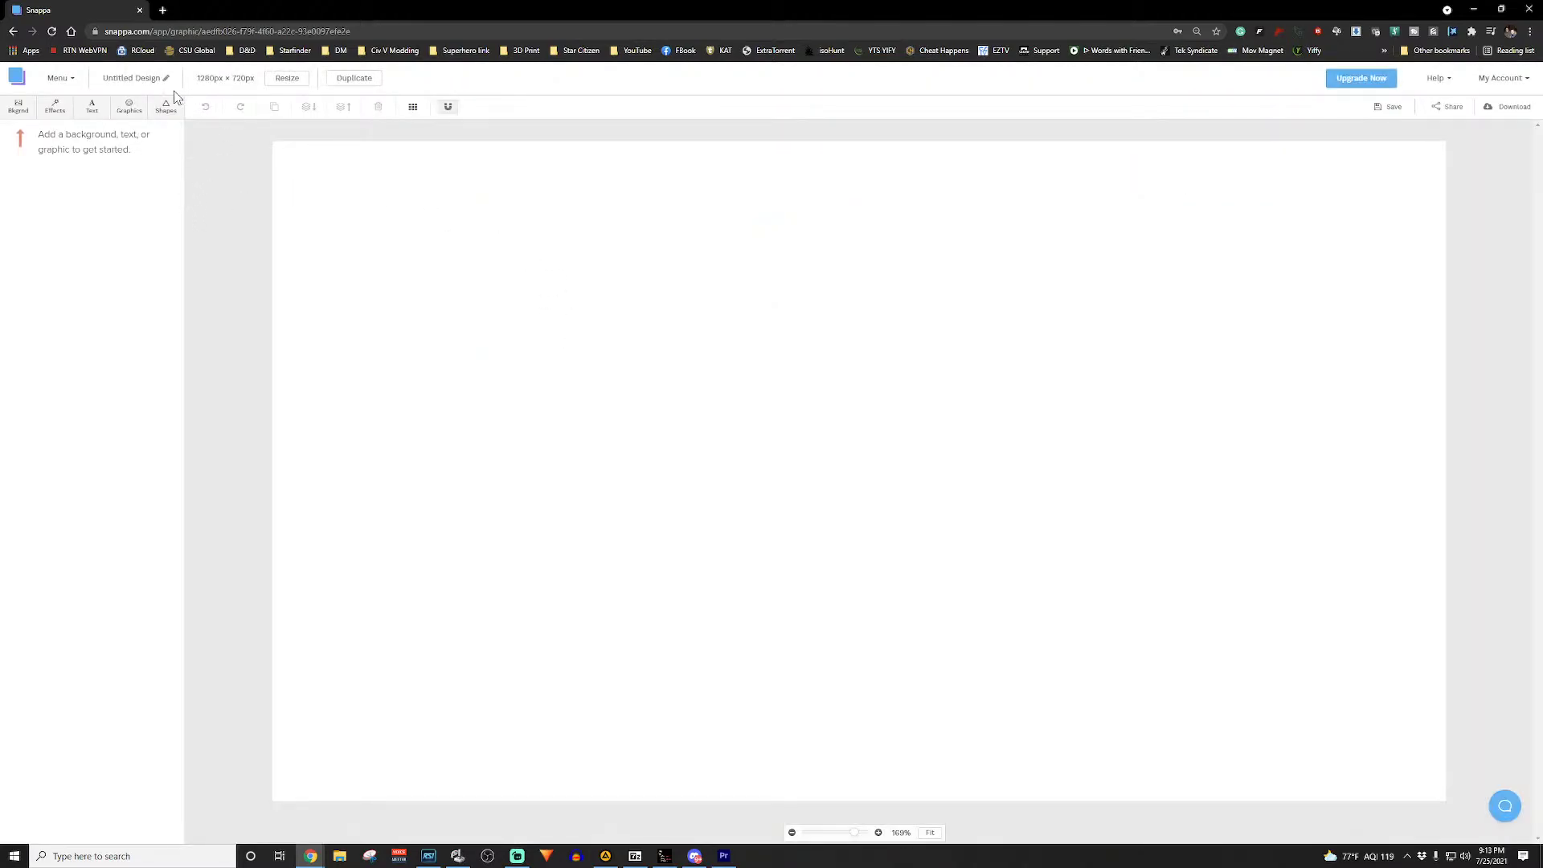
Step: Browse the Saved Graphics collection from the newest thumbnails to the oldest designs and back
click(70, 78)
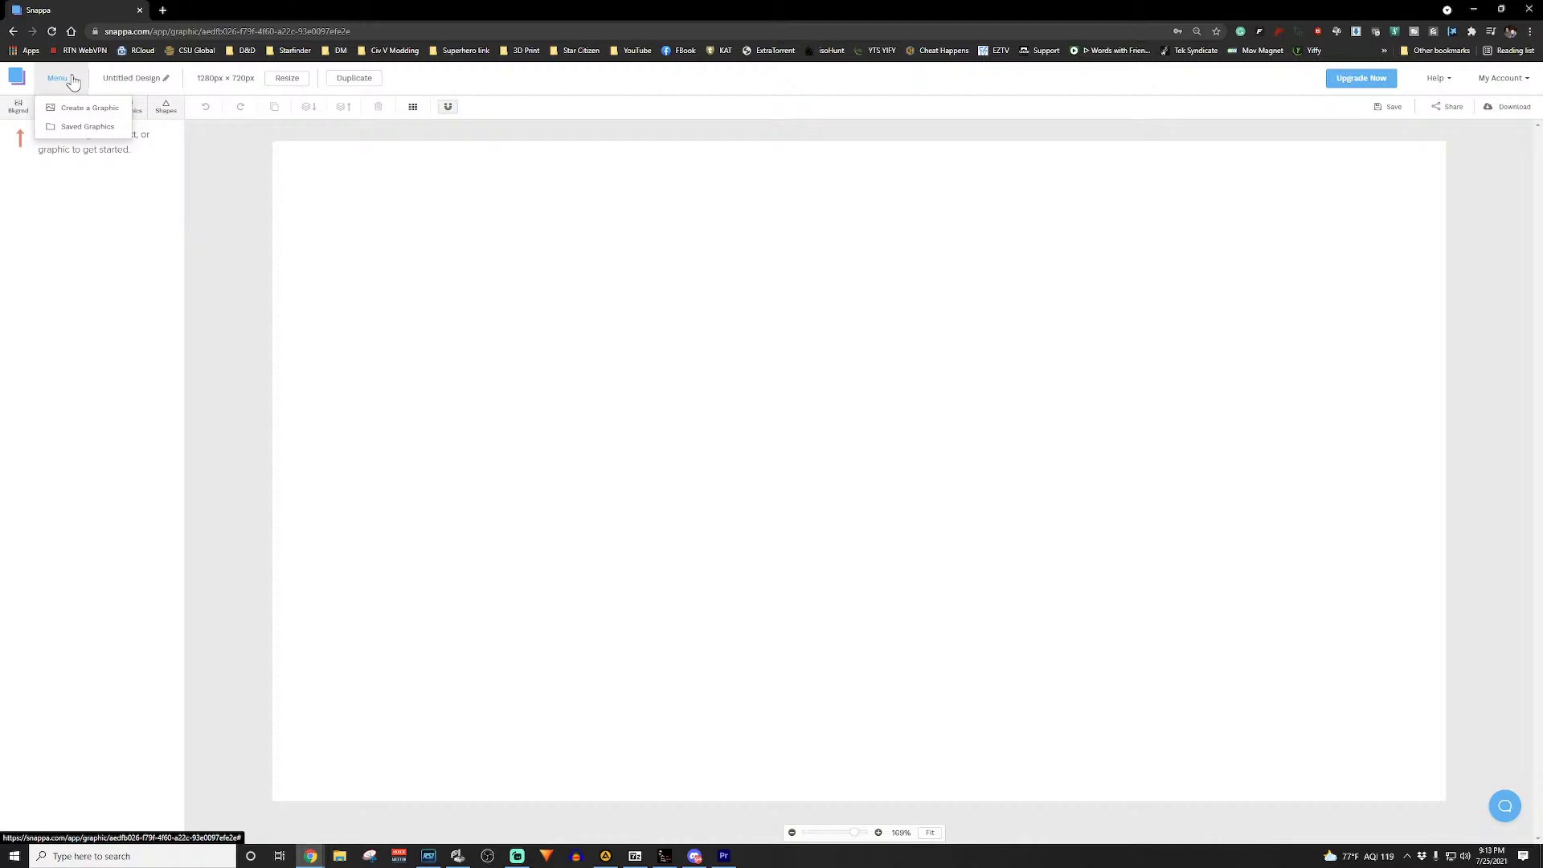
click(87, 126)
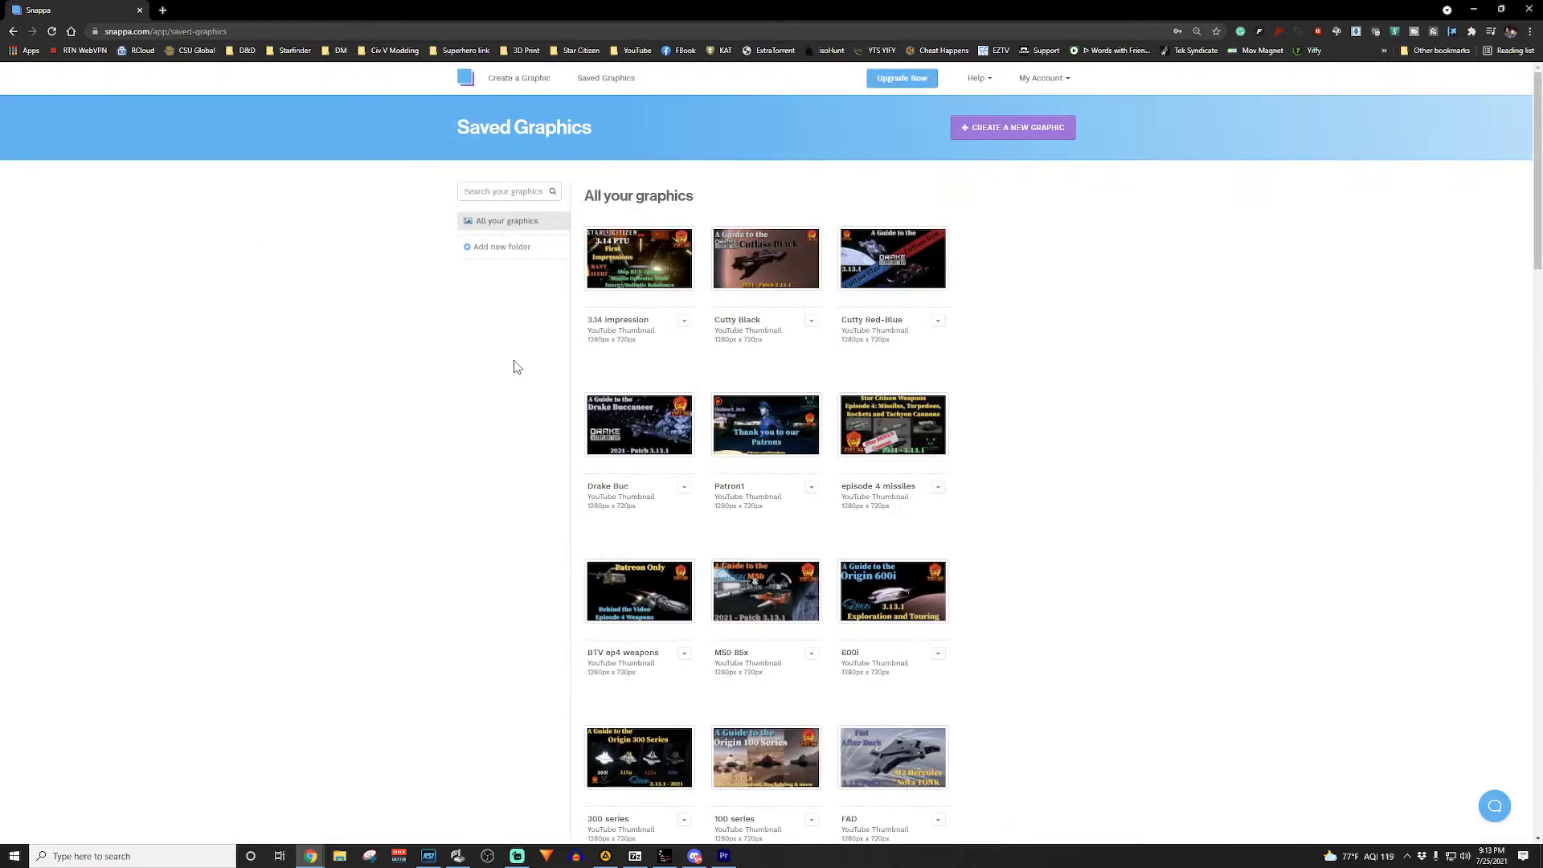
scroll(827, 409, down, 12)
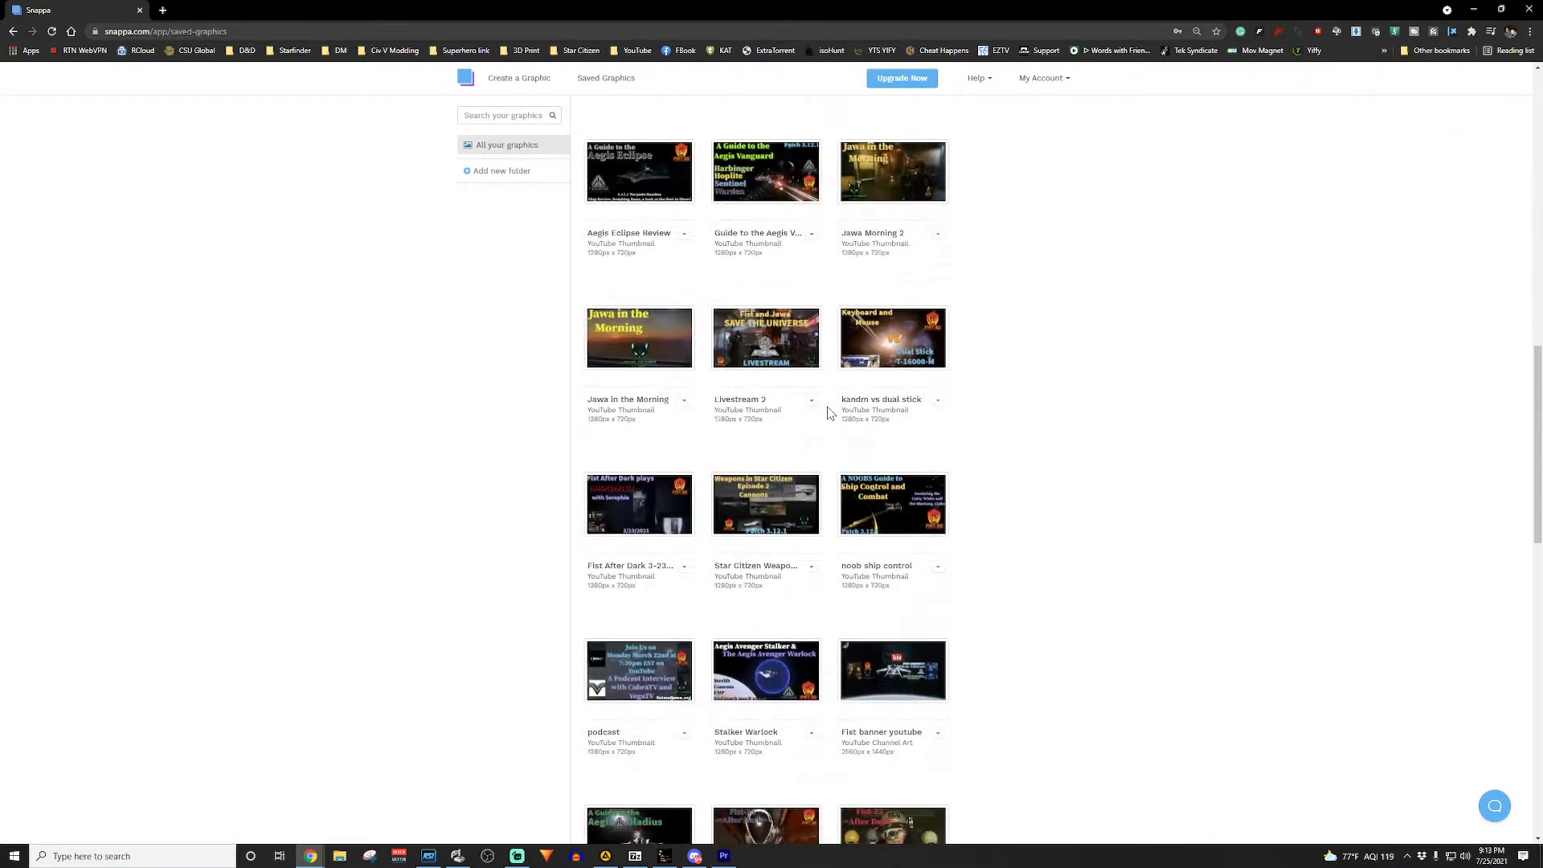
scroll(830, 413, down, 15)
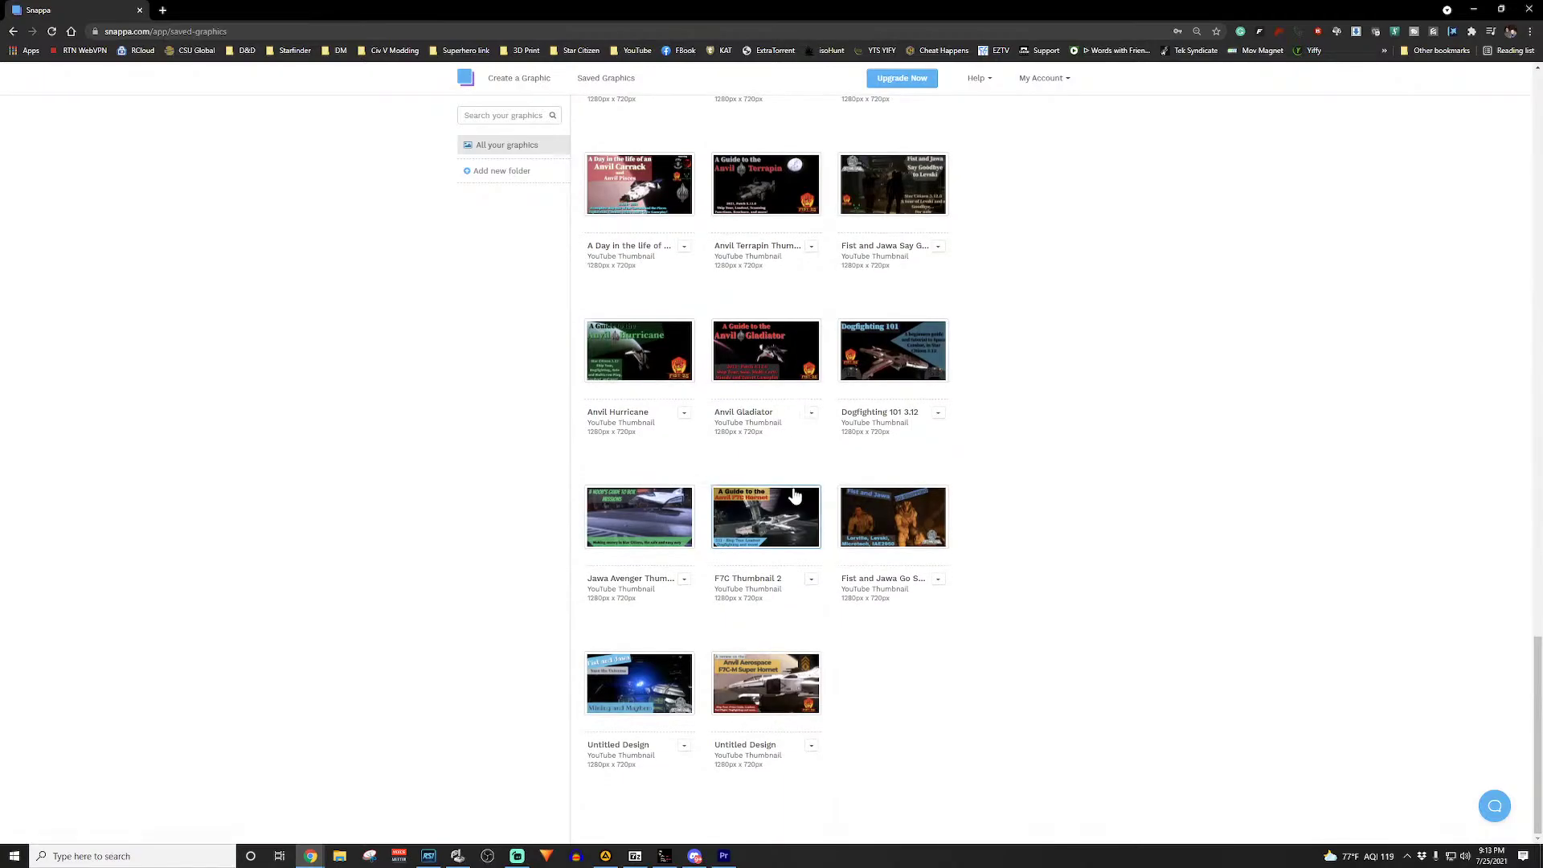
scroll(794, 495, up, 6)
scroll(793, 499, down, 6)
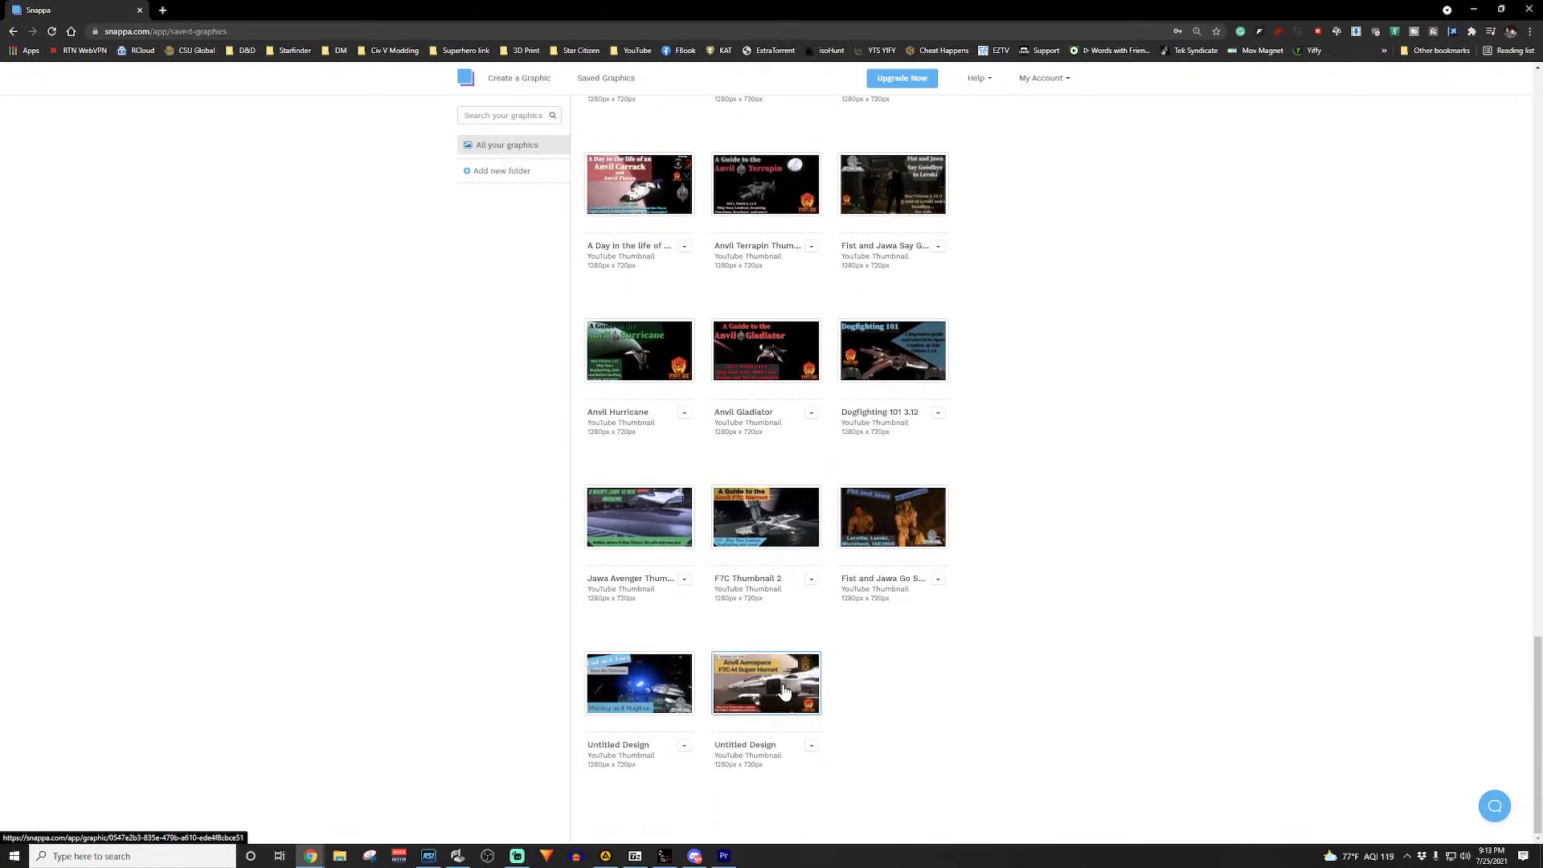
scroll(781, 659, up, 10)
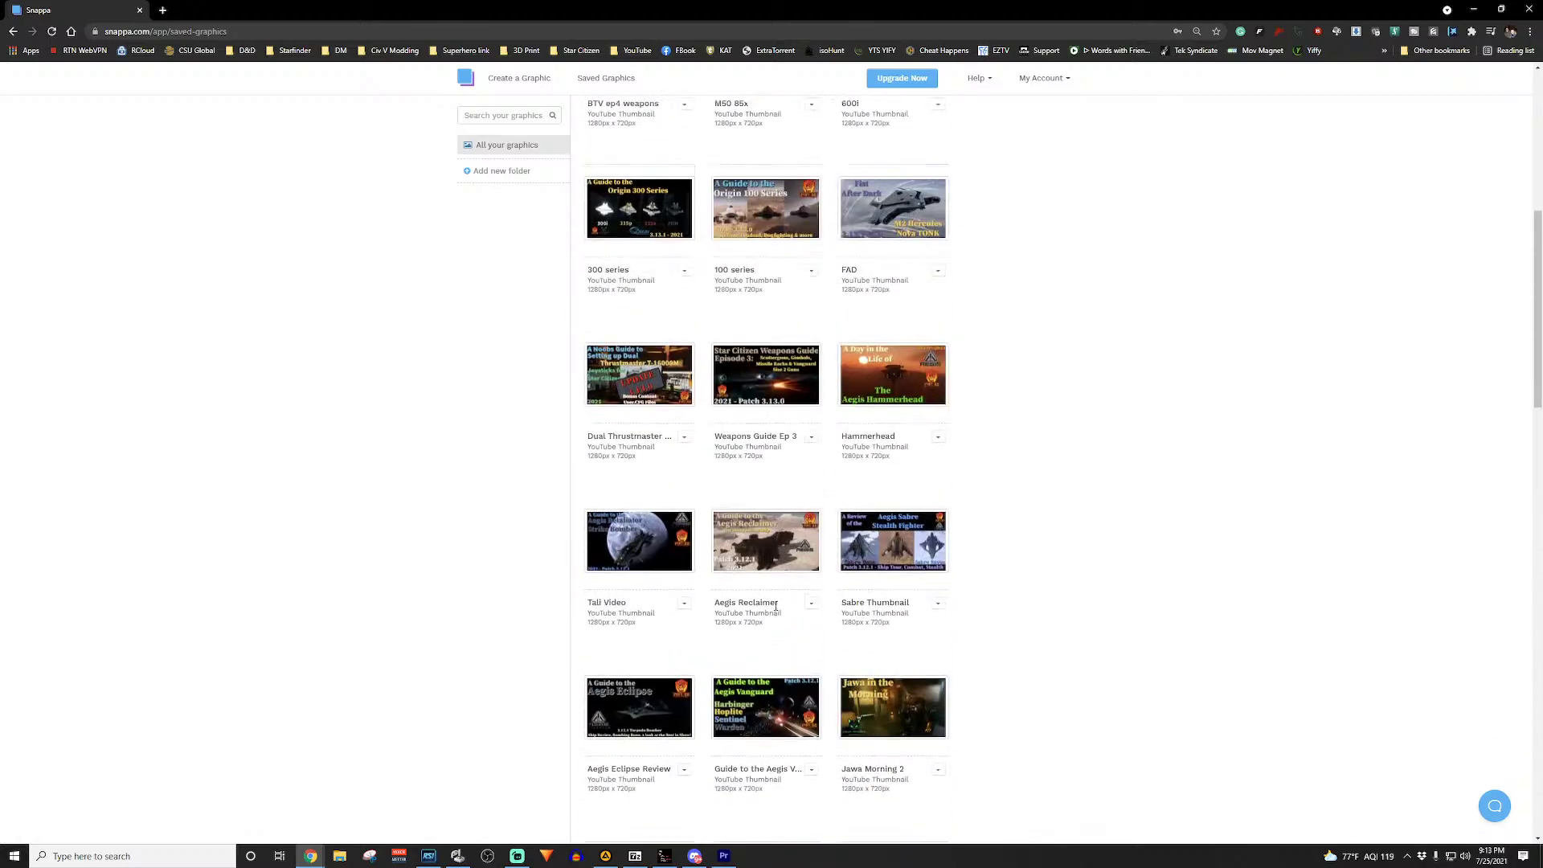
scroll(779, 615, up, 7)
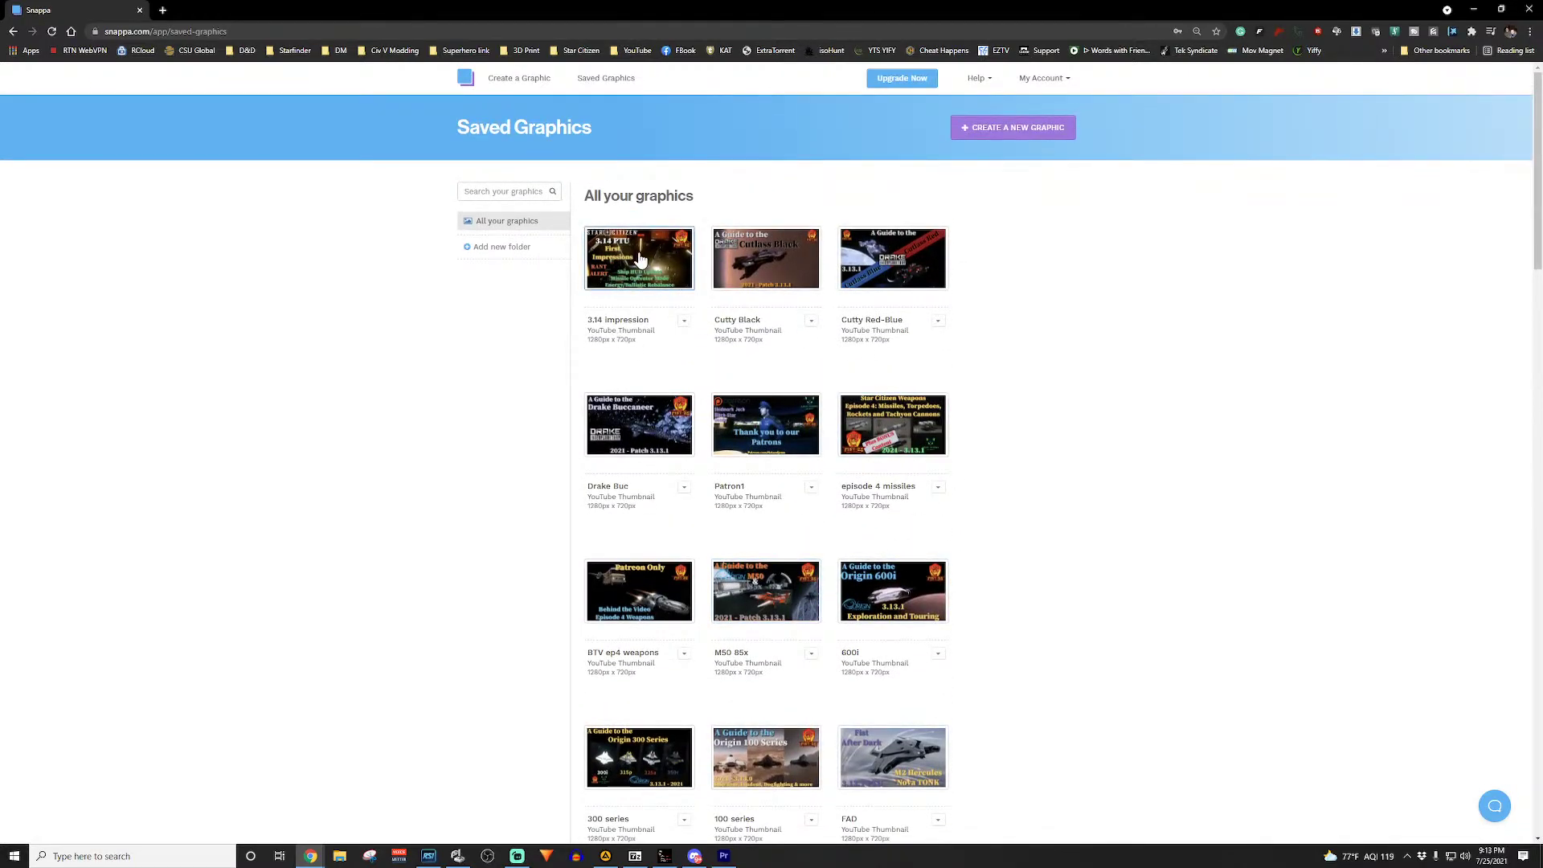
Step: Create a new blank 1280 x 720 px YouTube thumbnail from scratch
click(523, 84)
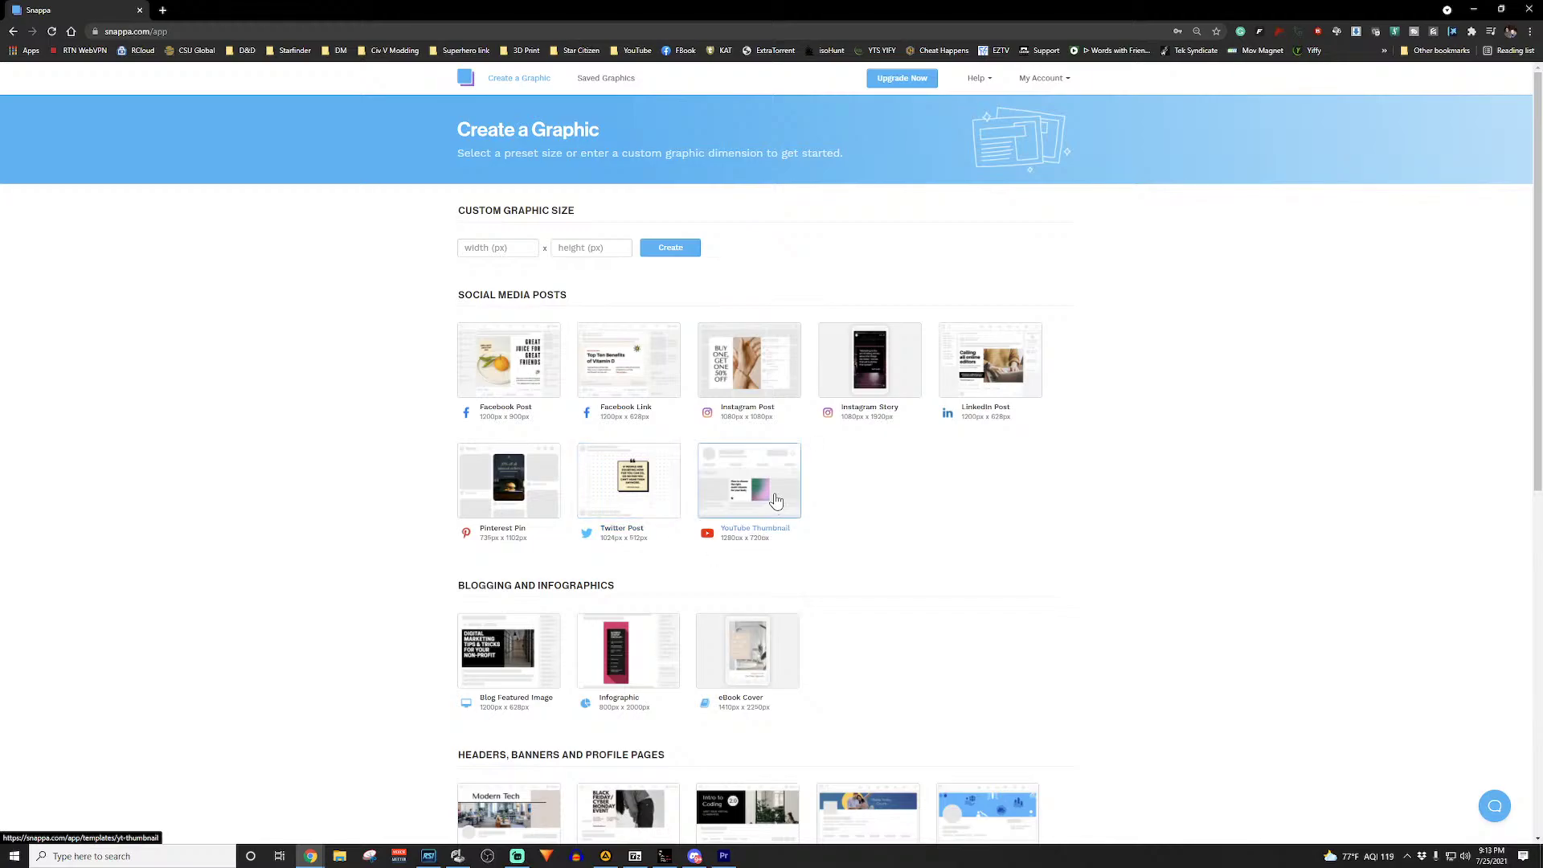
click(775, 501)
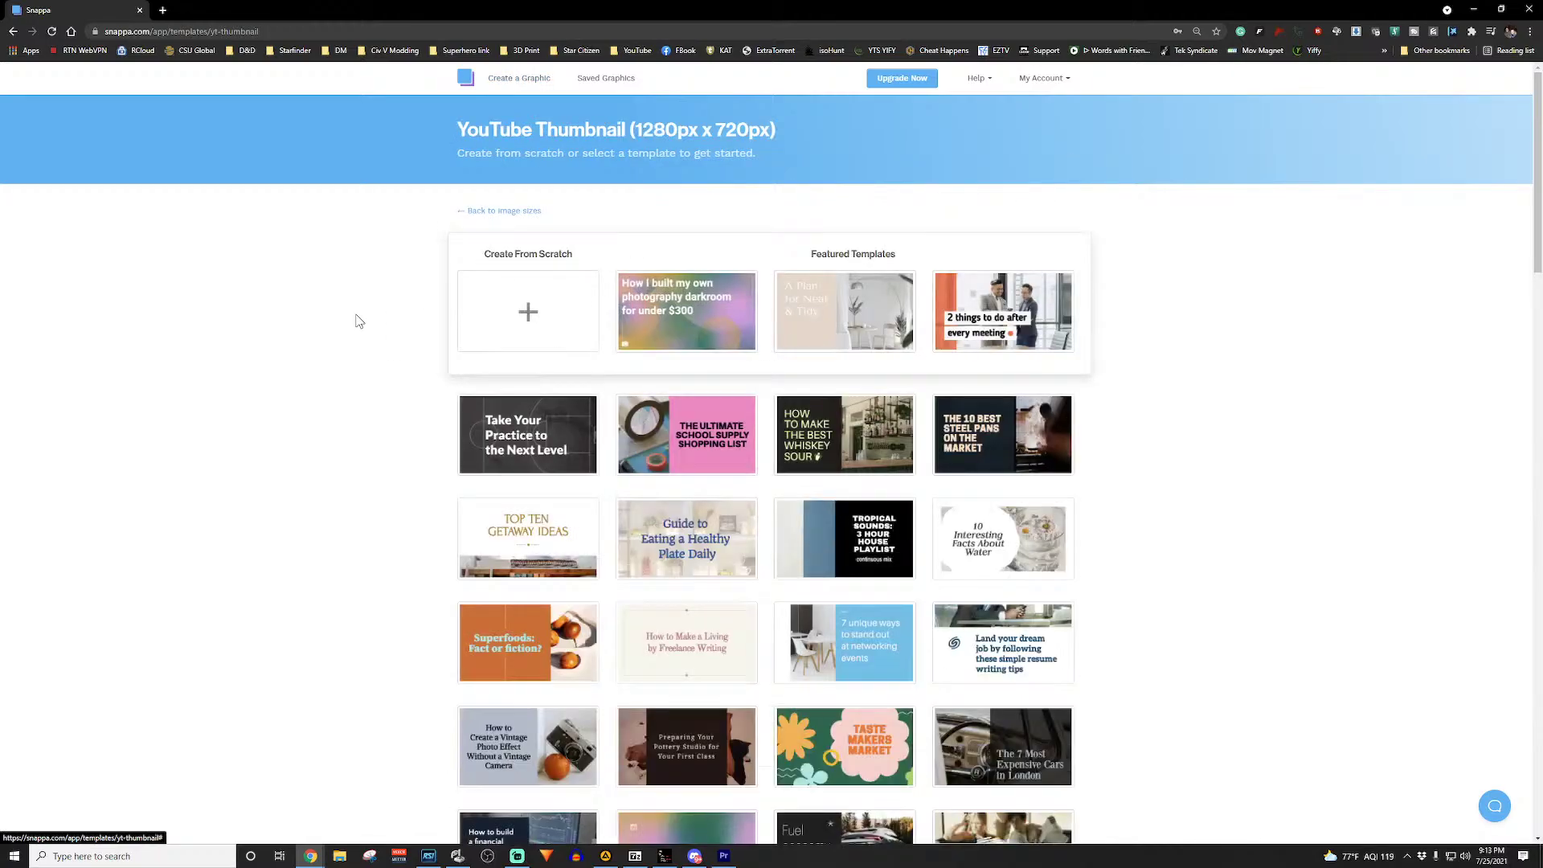
click(556, 316)
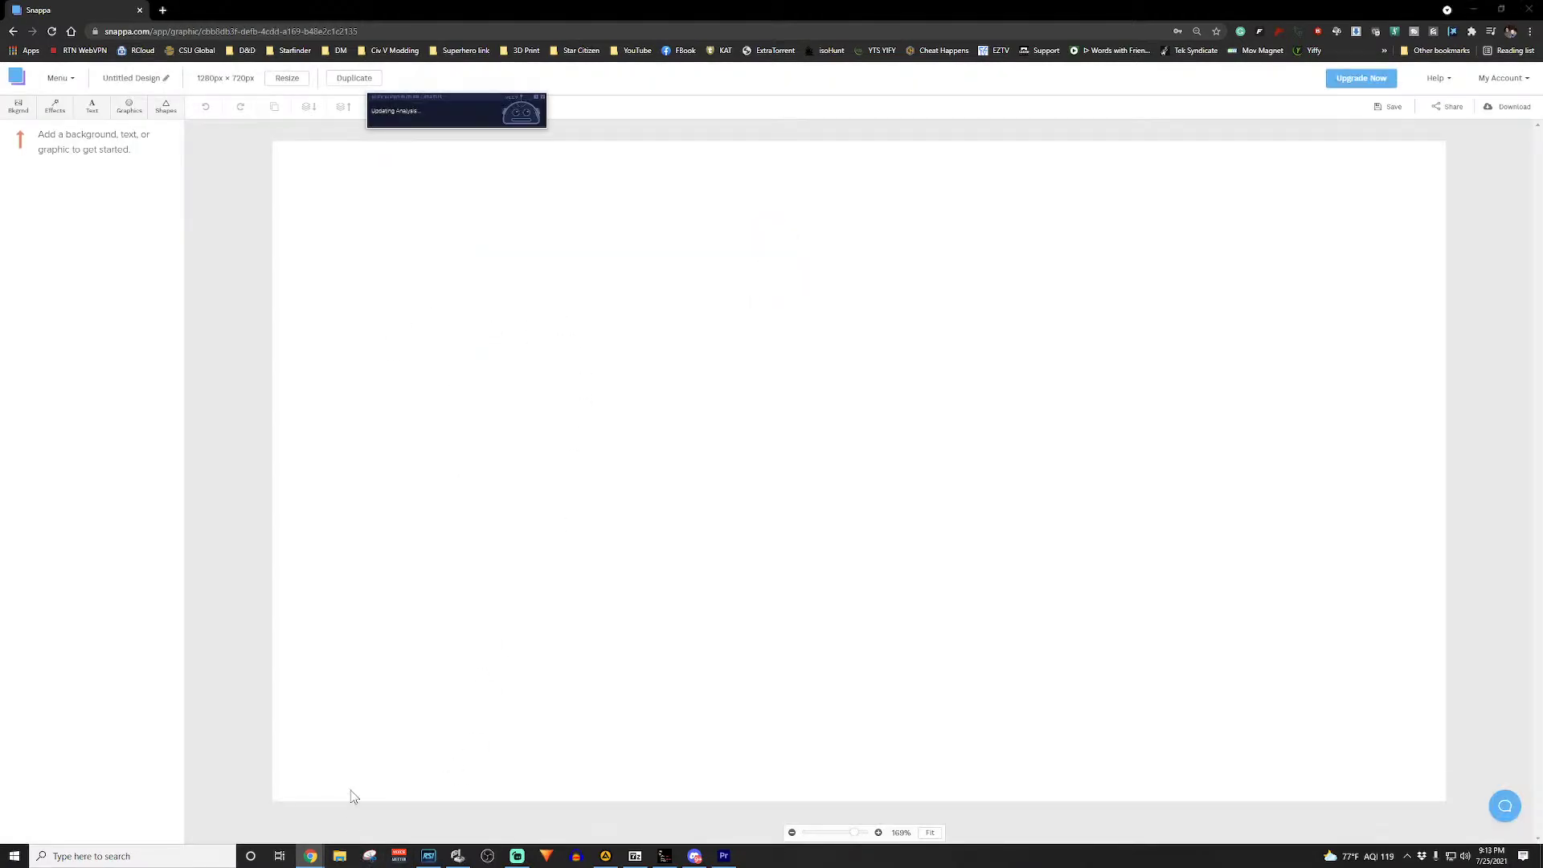
Step: Open File Explorer and look through the SC Reshade Screenshots folder from its oldest images back to the newest
key(super+e)
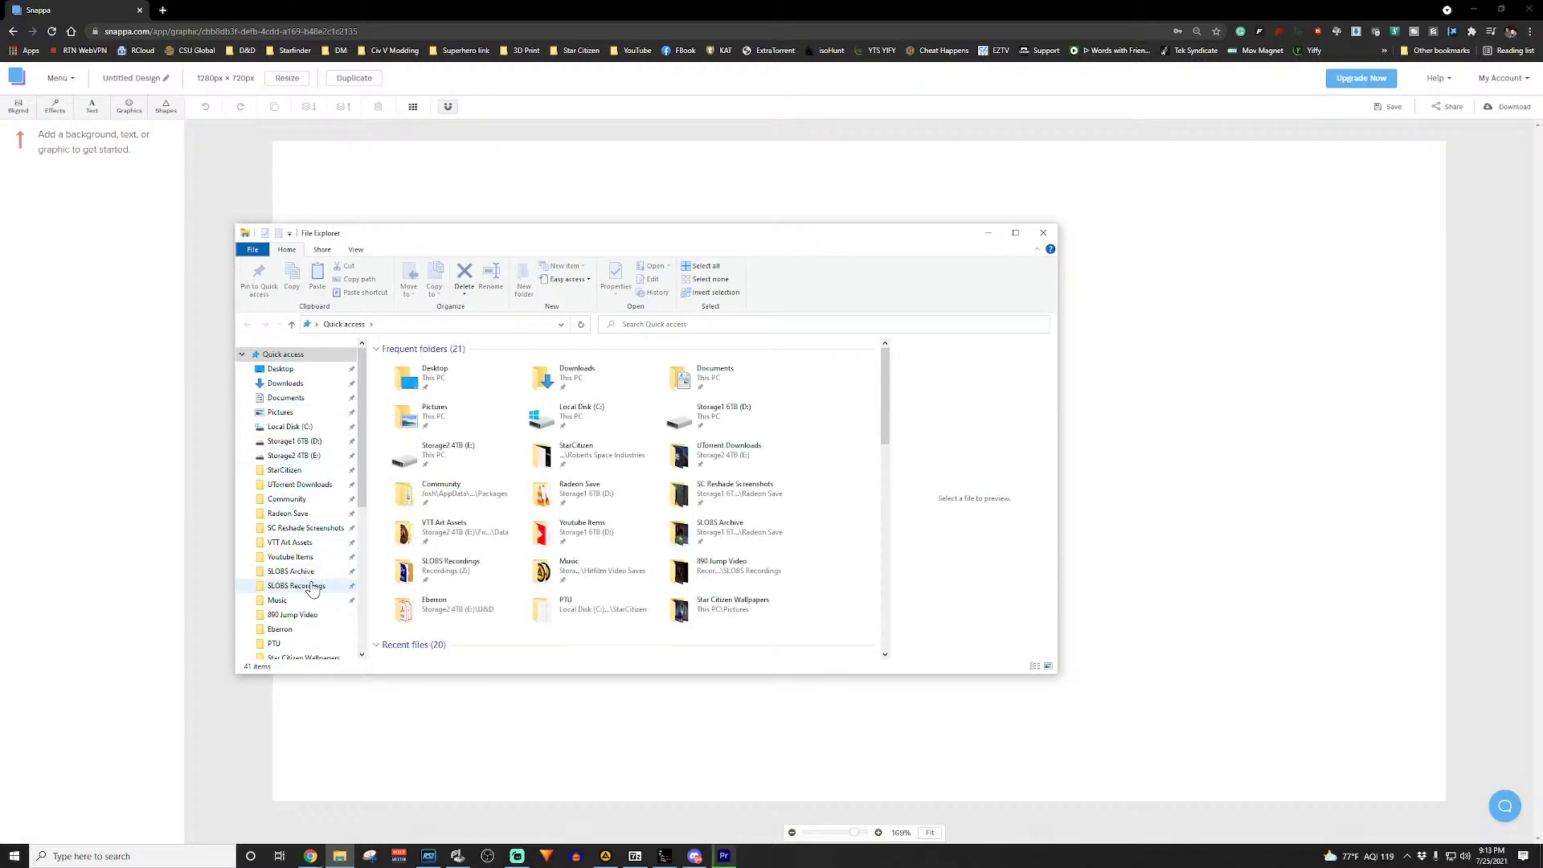
click(312, 588)
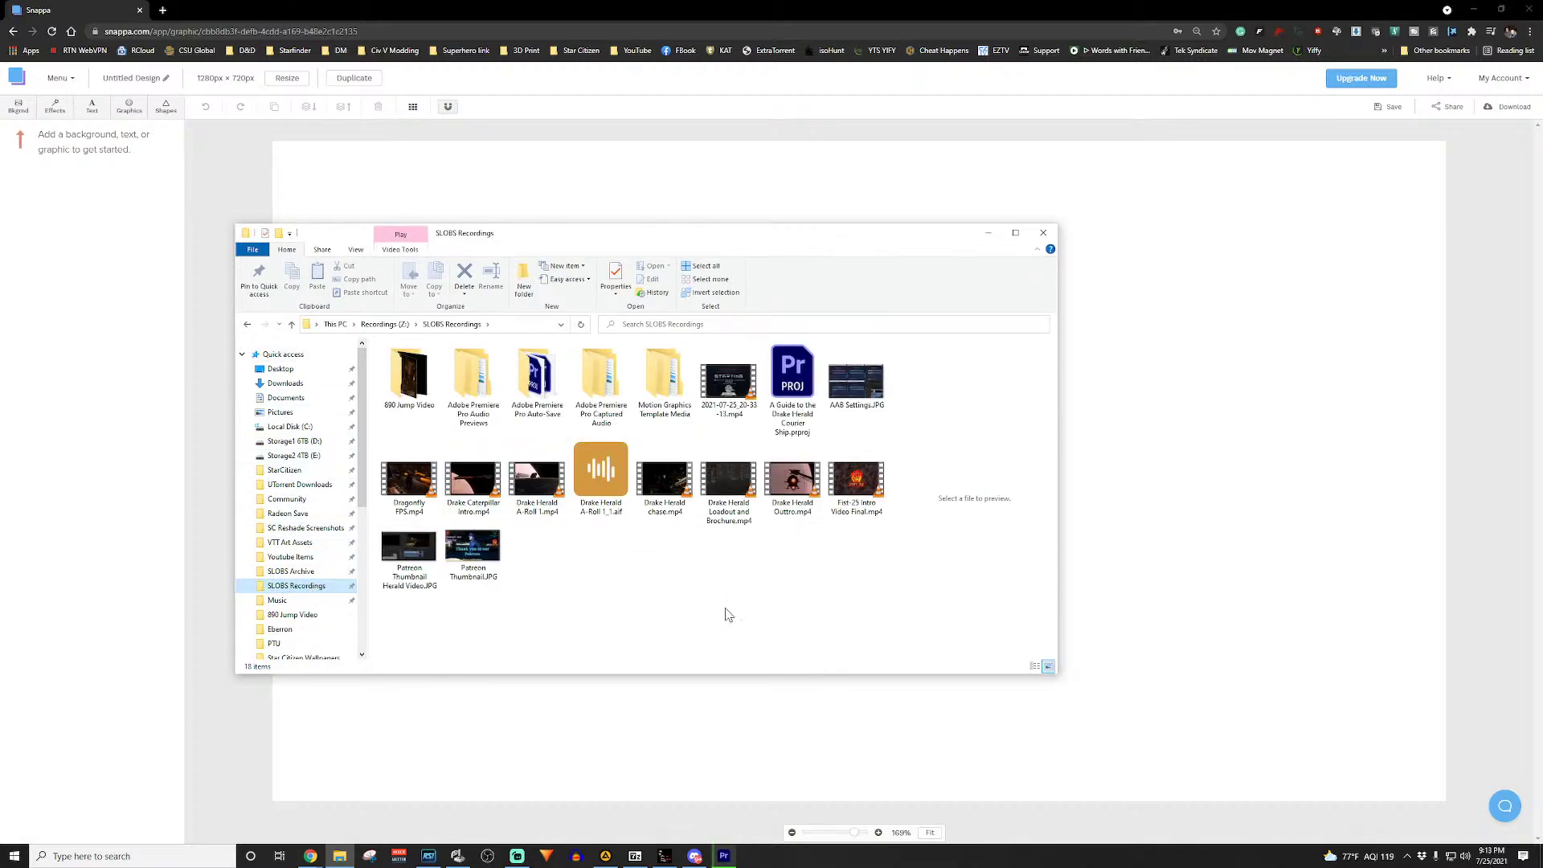
click(318, 530)
drag(884, 358, 886, 673)
scroll(786, 616, up, 1)
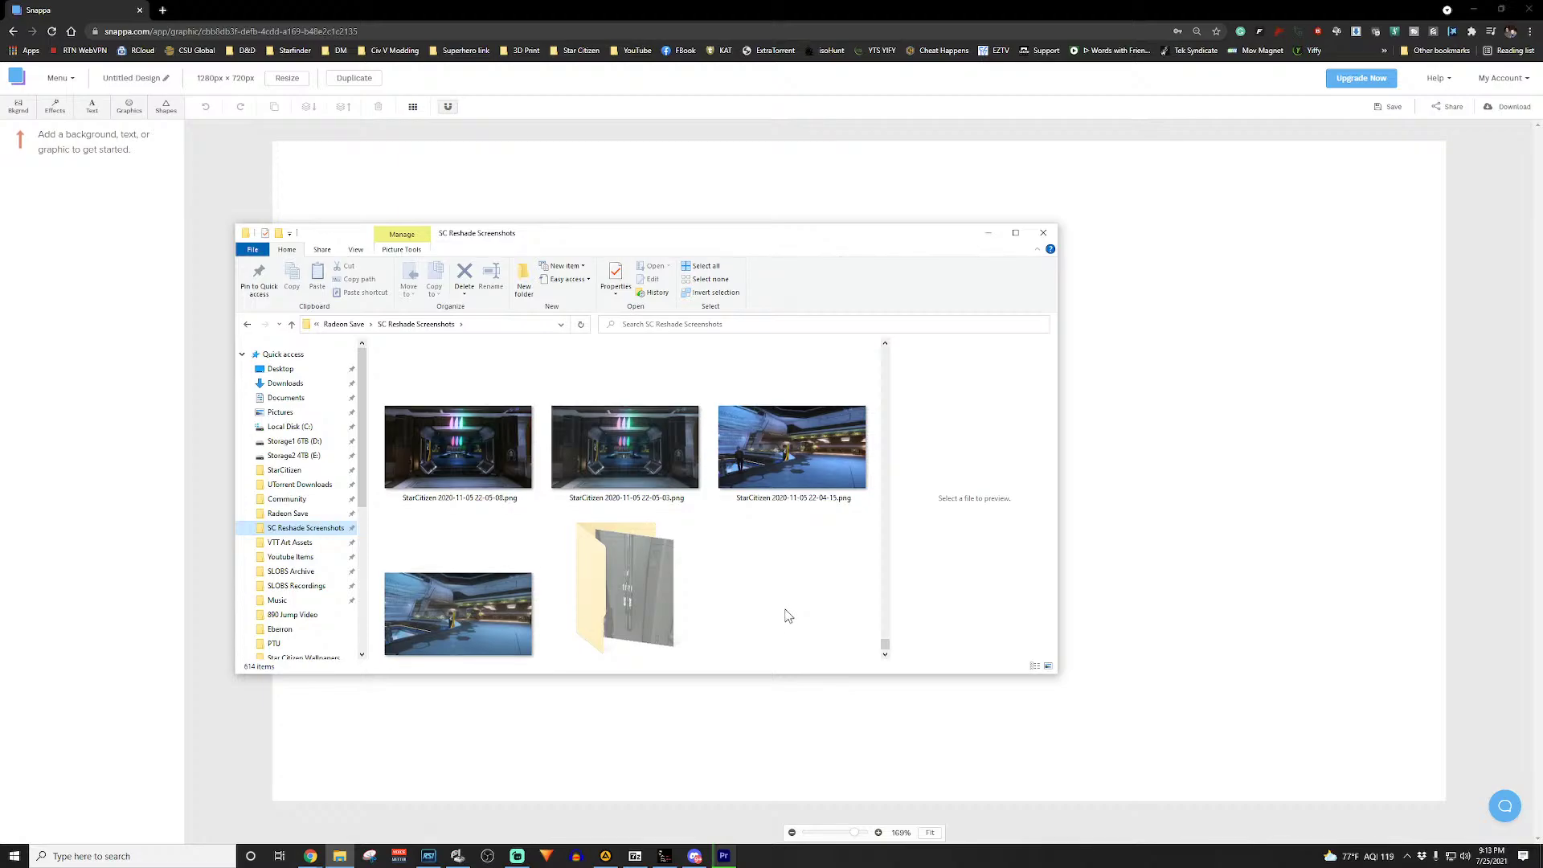
scroll(775, 611, up, 2)
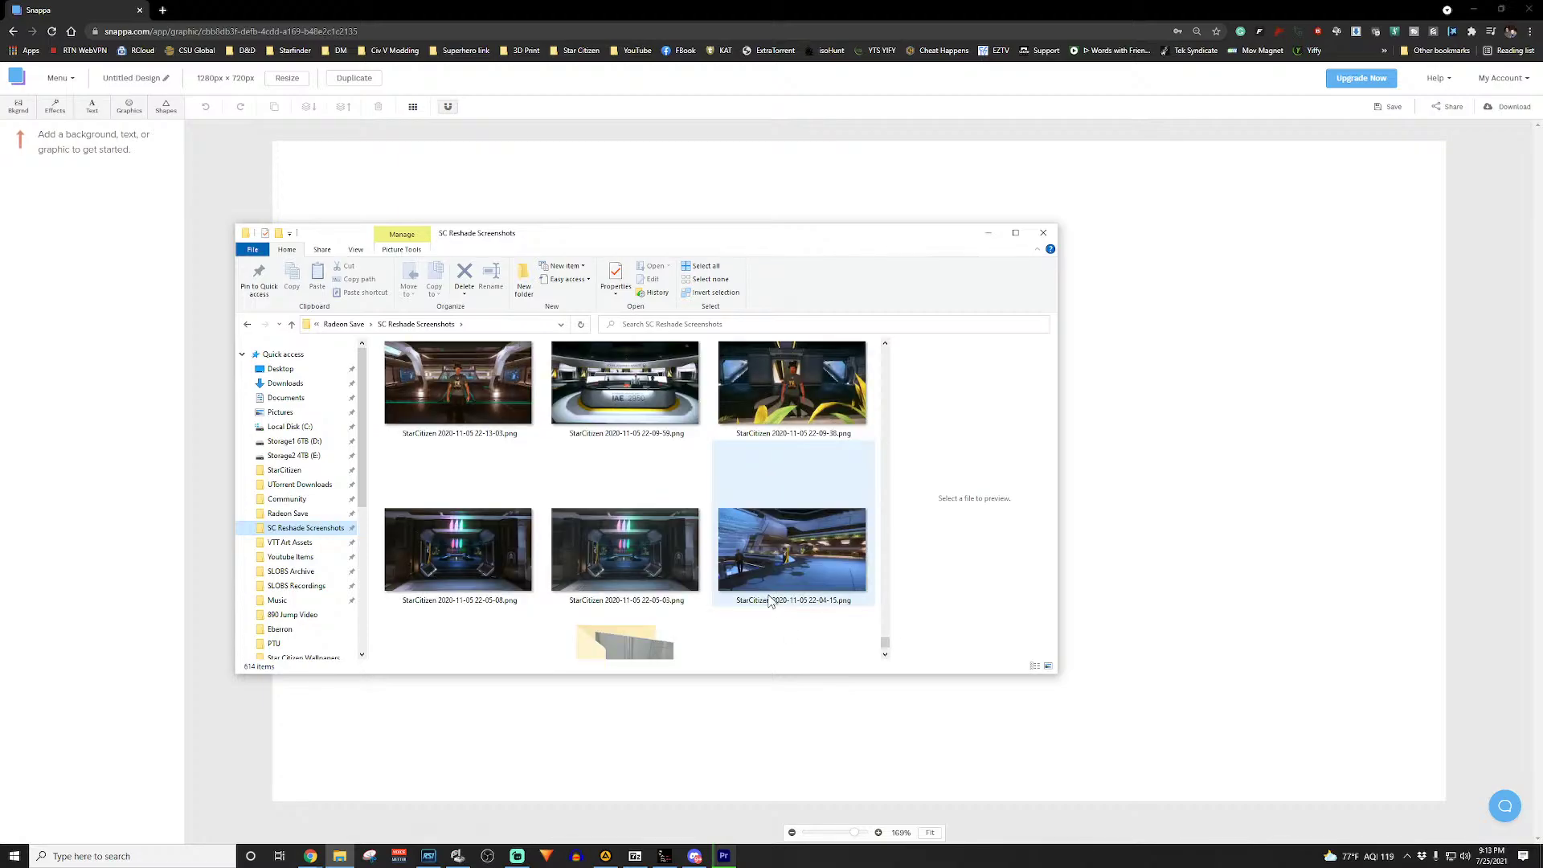
scroll(739, 522, up, 4)
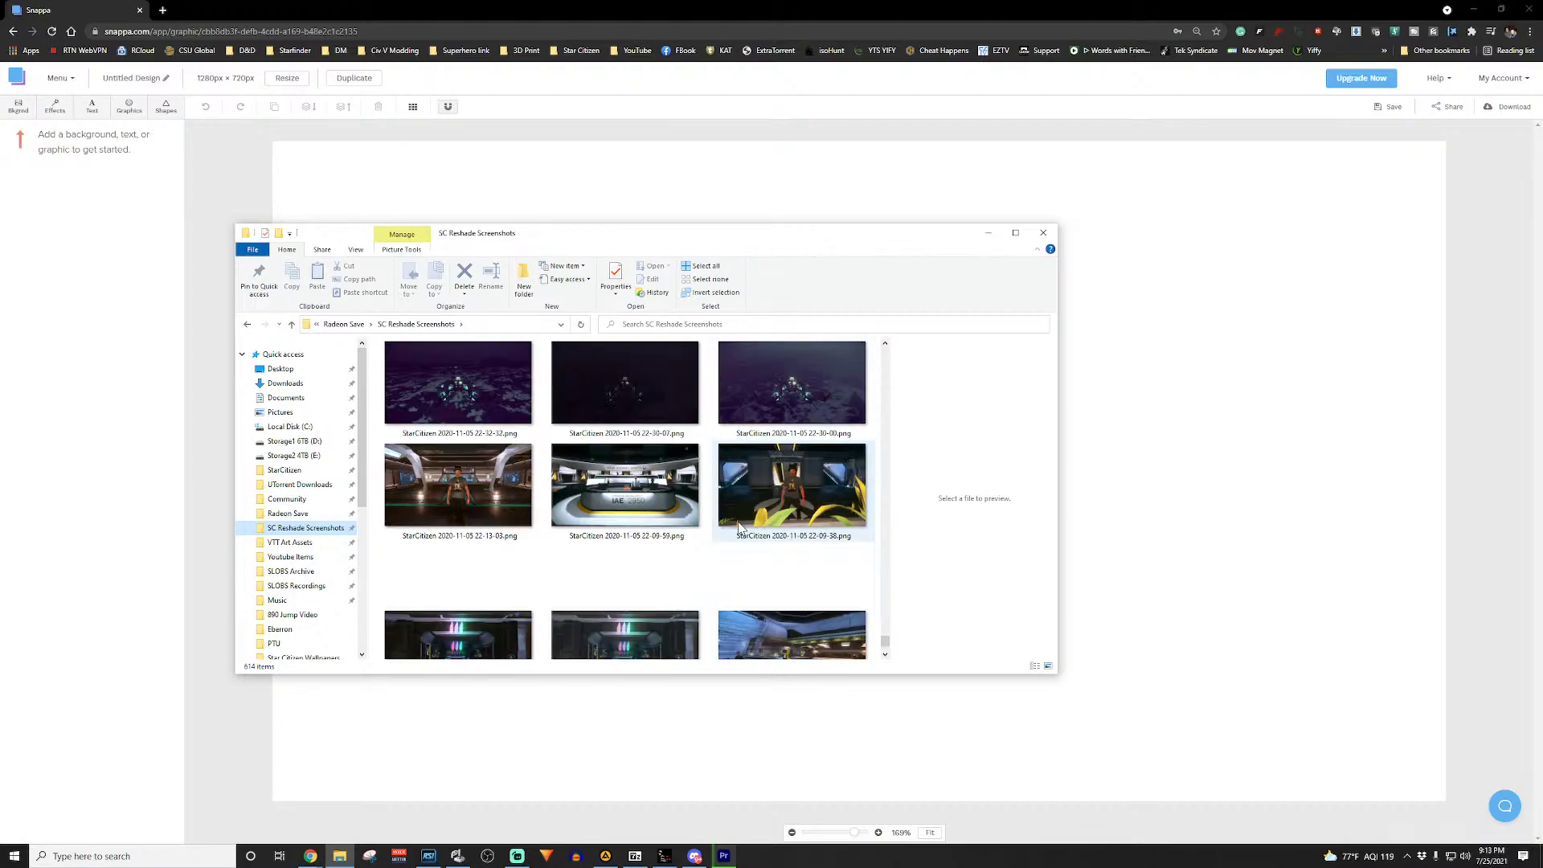
scroll(739, 526, up, 2)
click(776, 386)
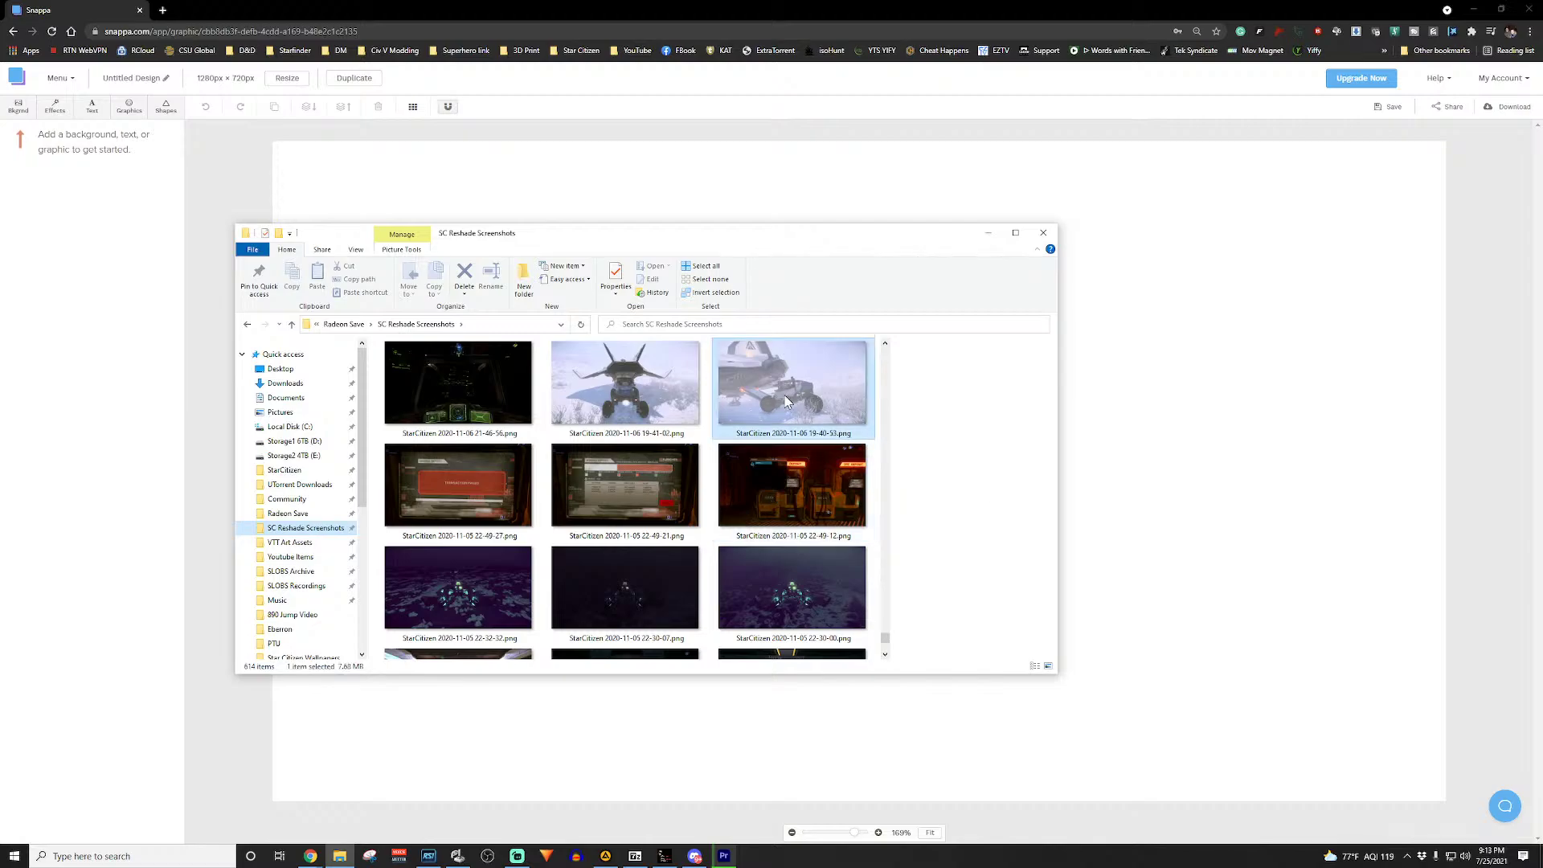
scroll(617, 454, up, 2)
scroll(643, 490, up, 8)
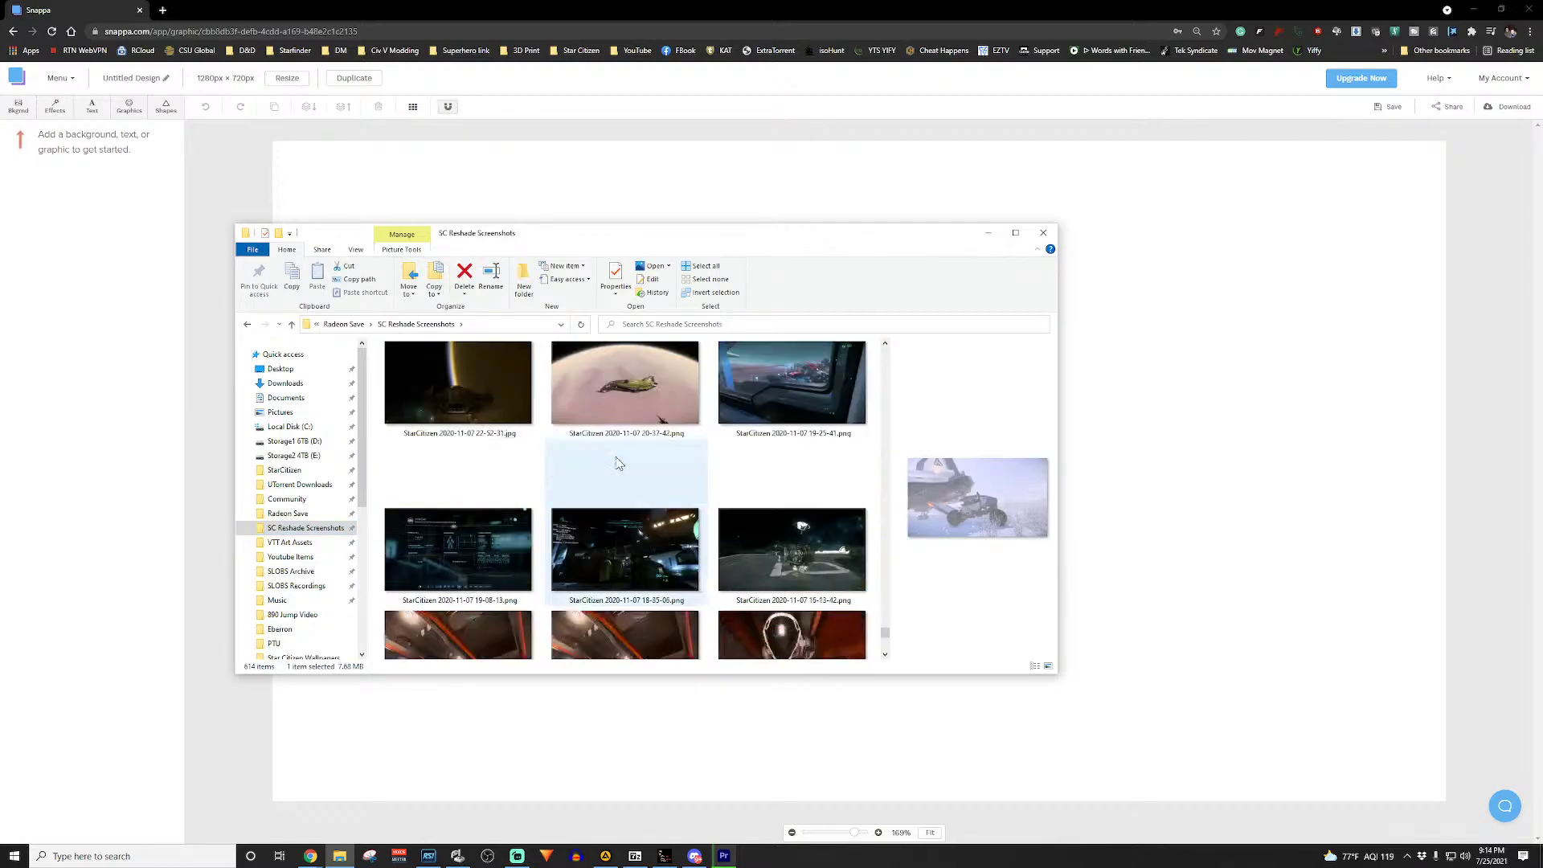
scroll(729, 534, up, 3)
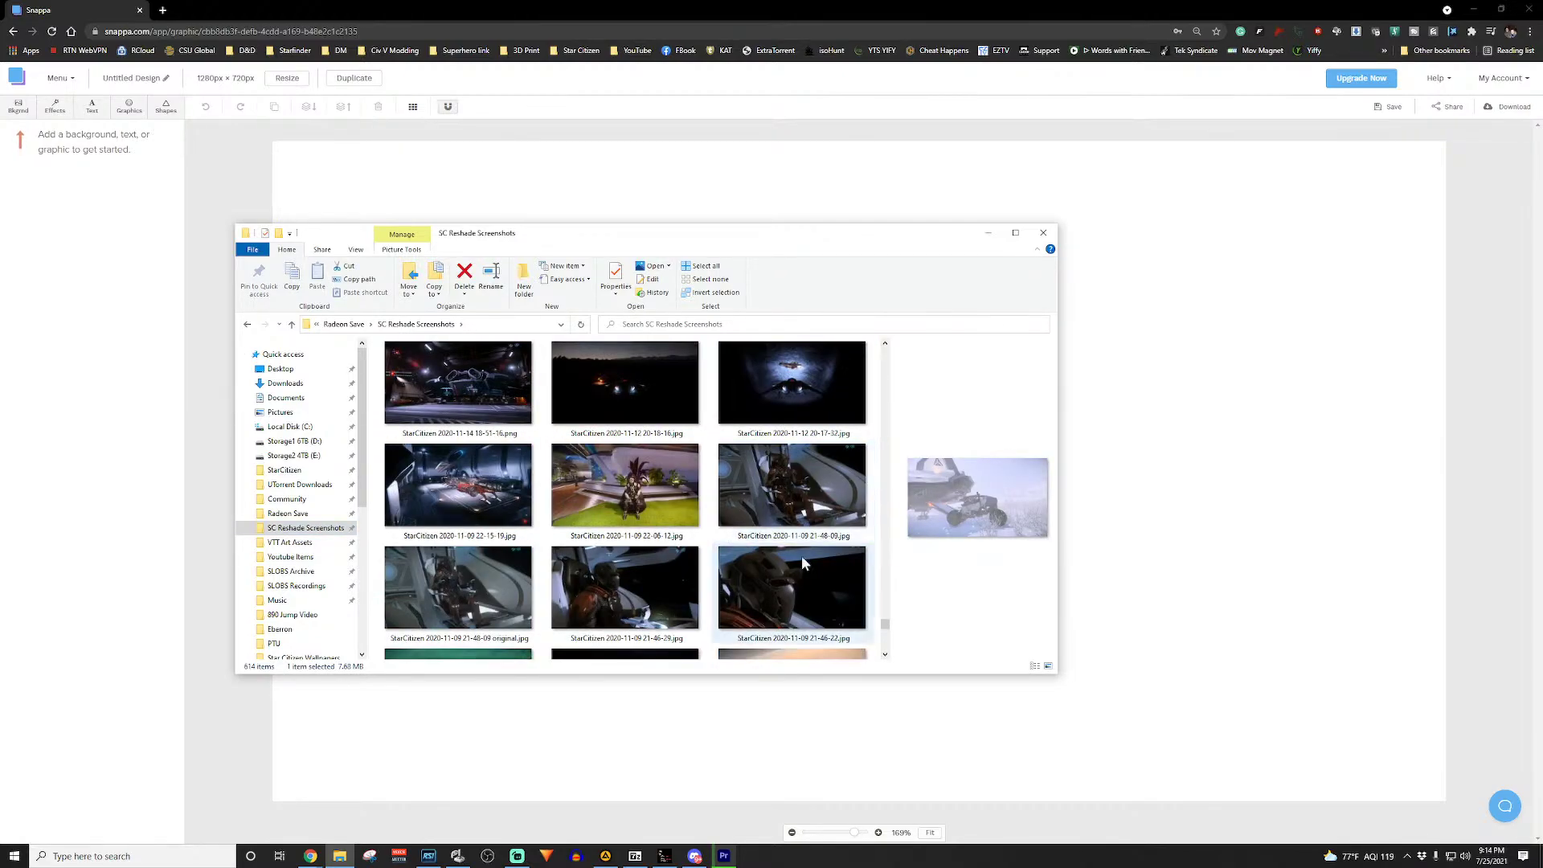
drag(885, 629, 881, 360)
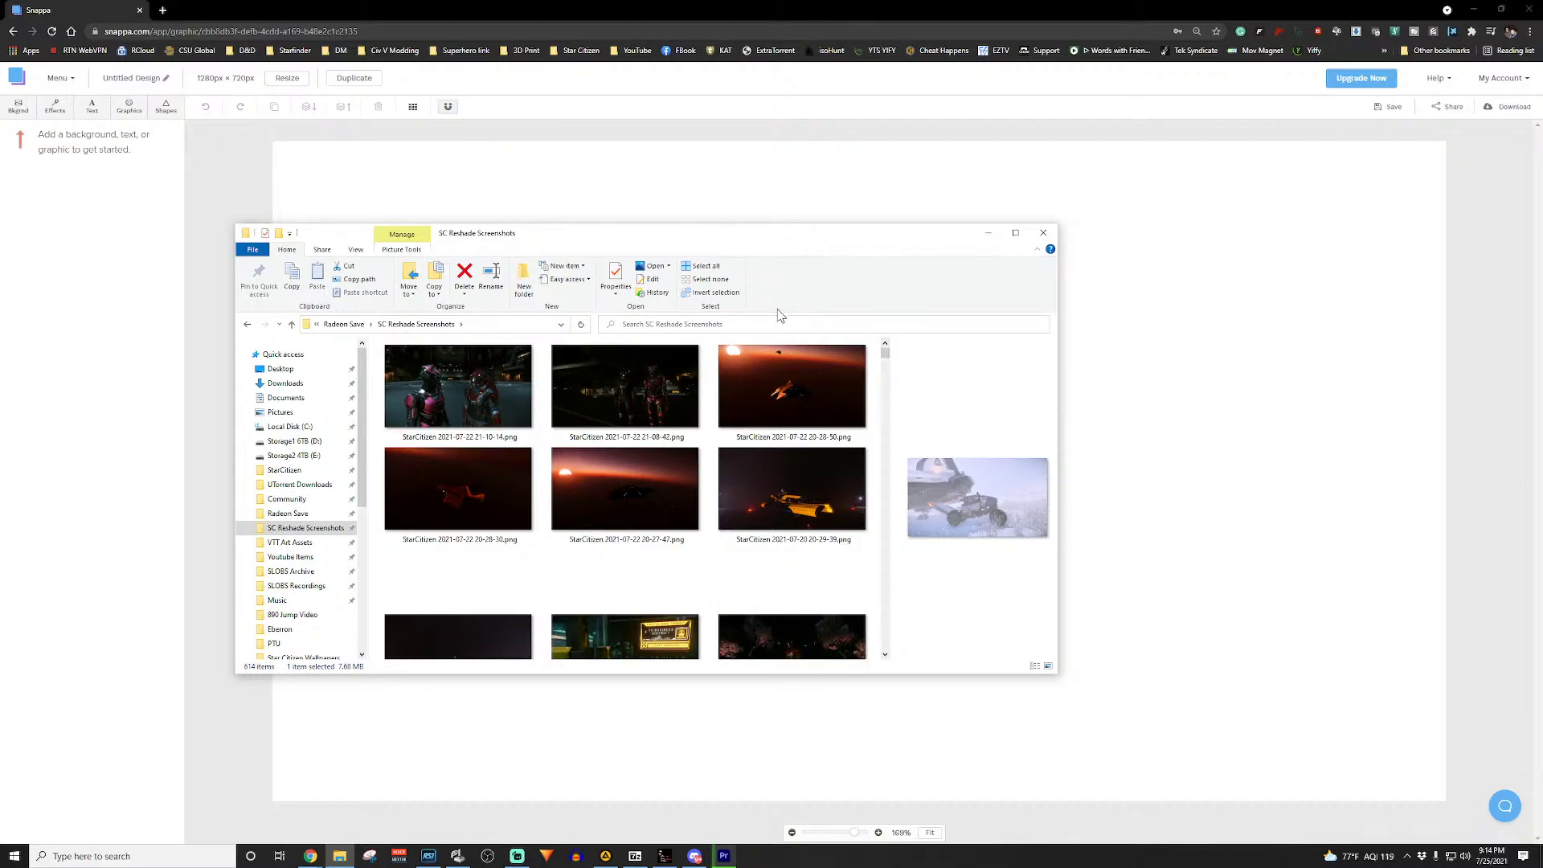
click(508, 387)
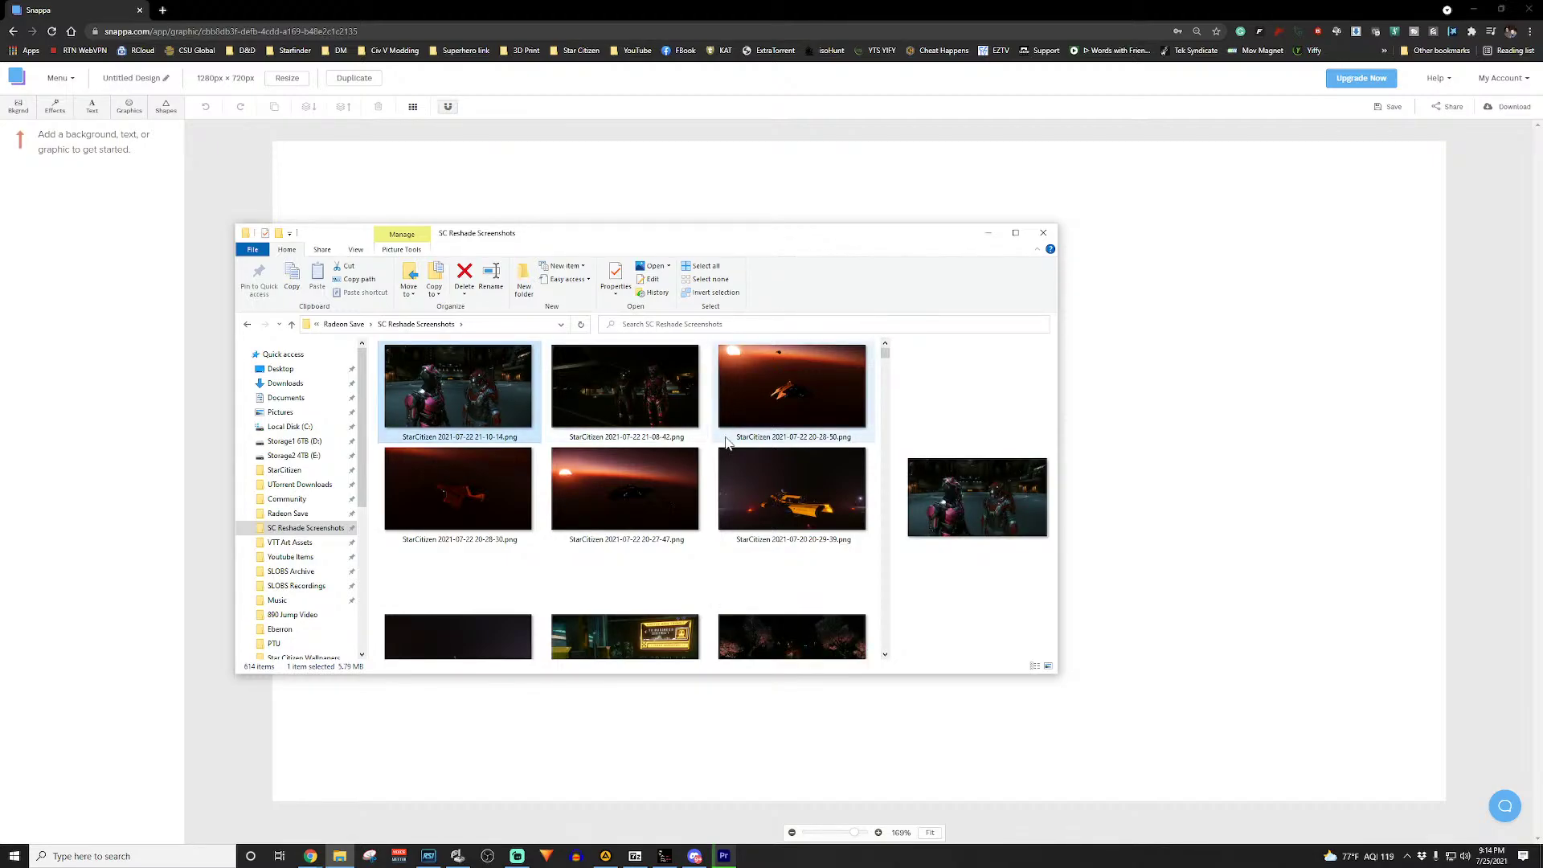
scroll(767, 550, down, 1)
click(798, 438)
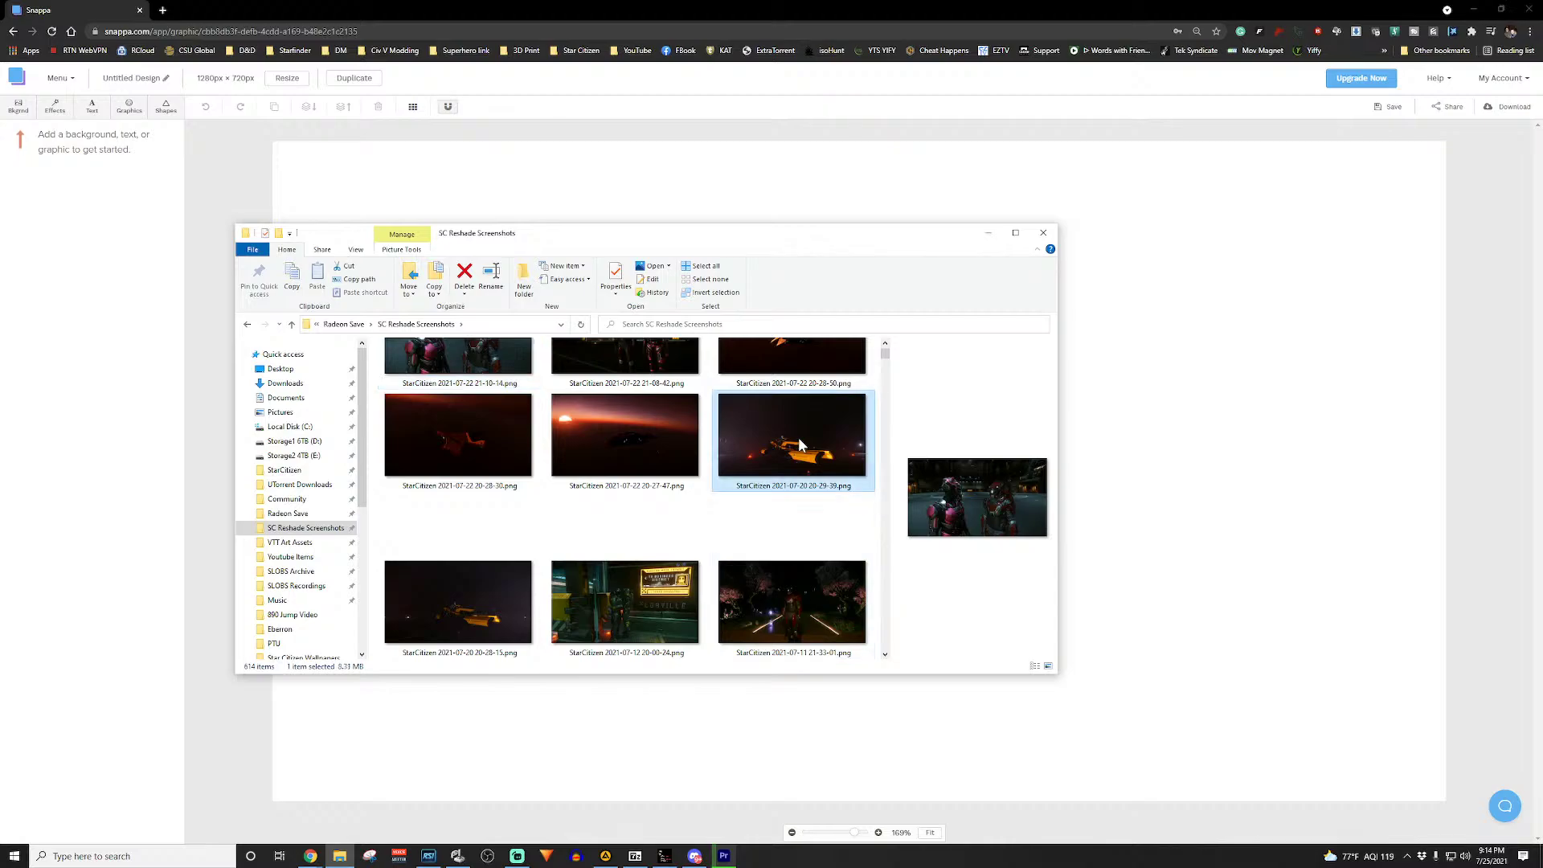
scroll(765, 517, down, 1)
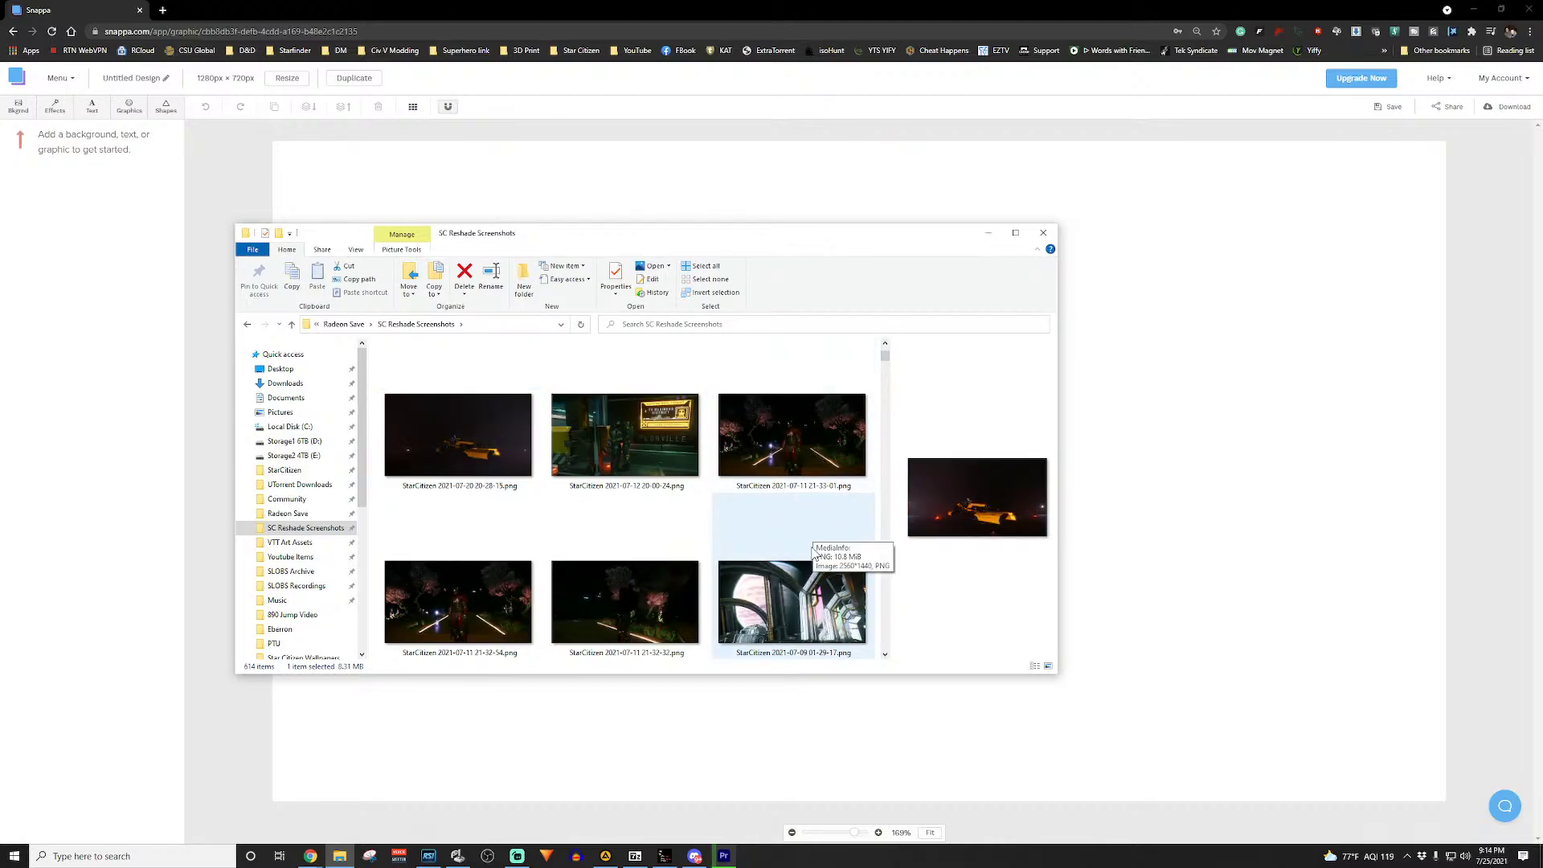
click(810, 607)
click(612, 630)
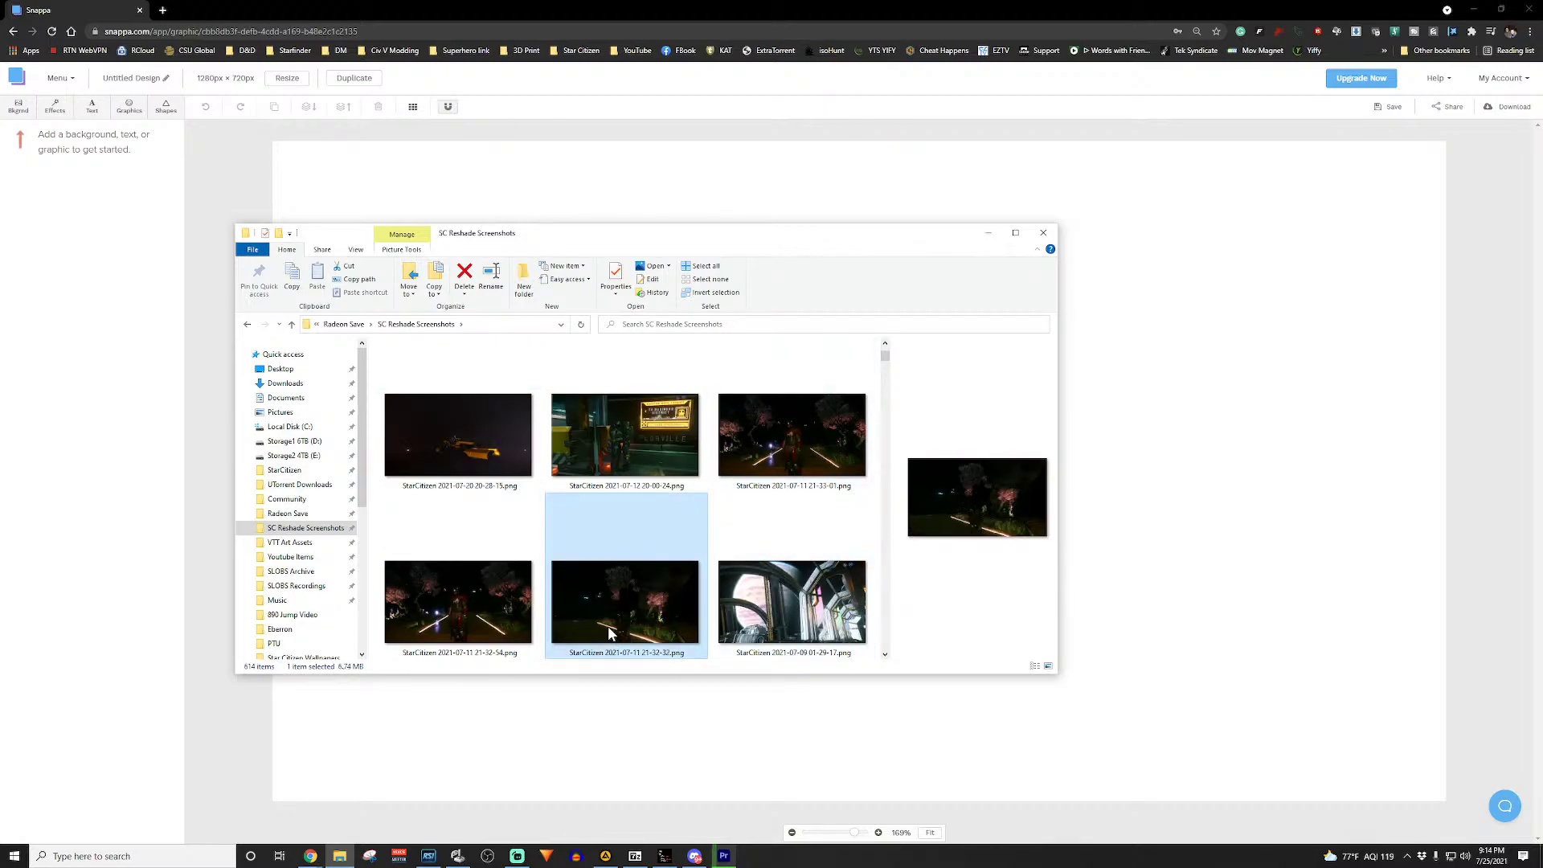
double_click(612, 627)
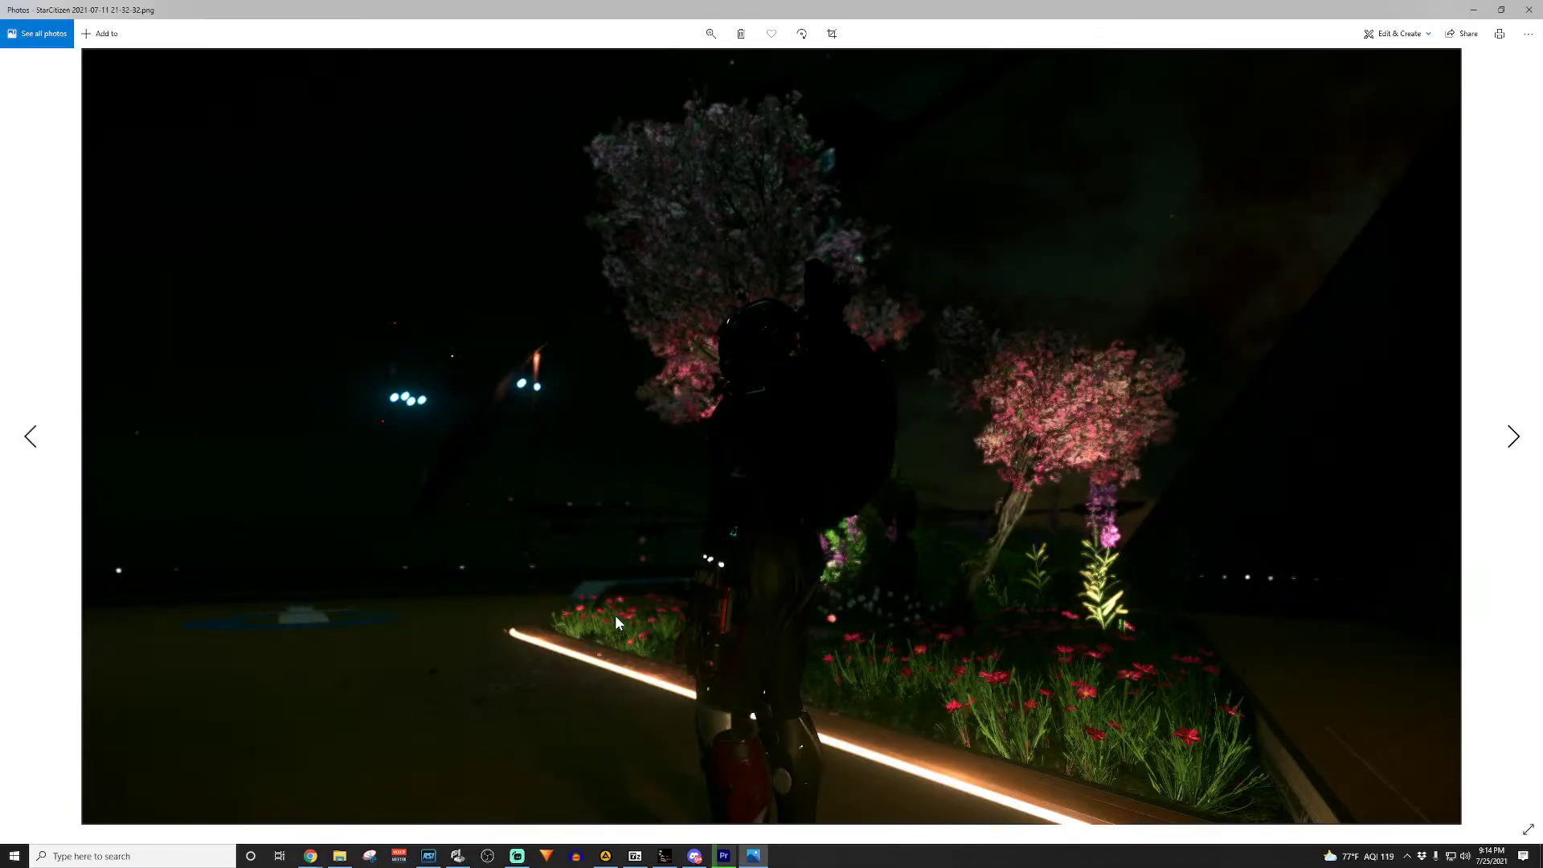
key(Right)
key(Right)
key(Right)
key(Right)
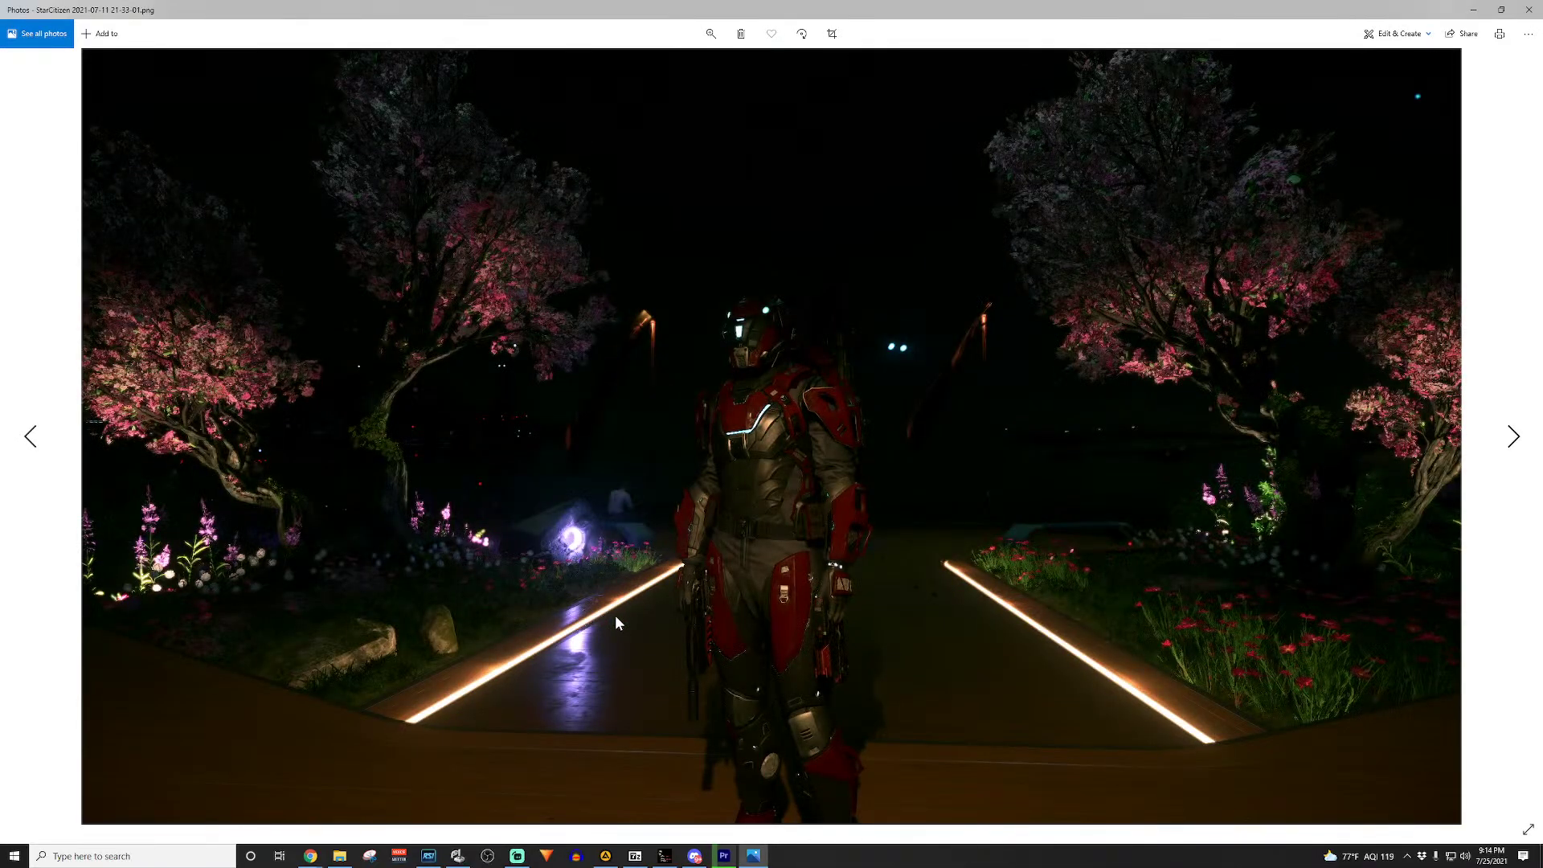
key(Right)
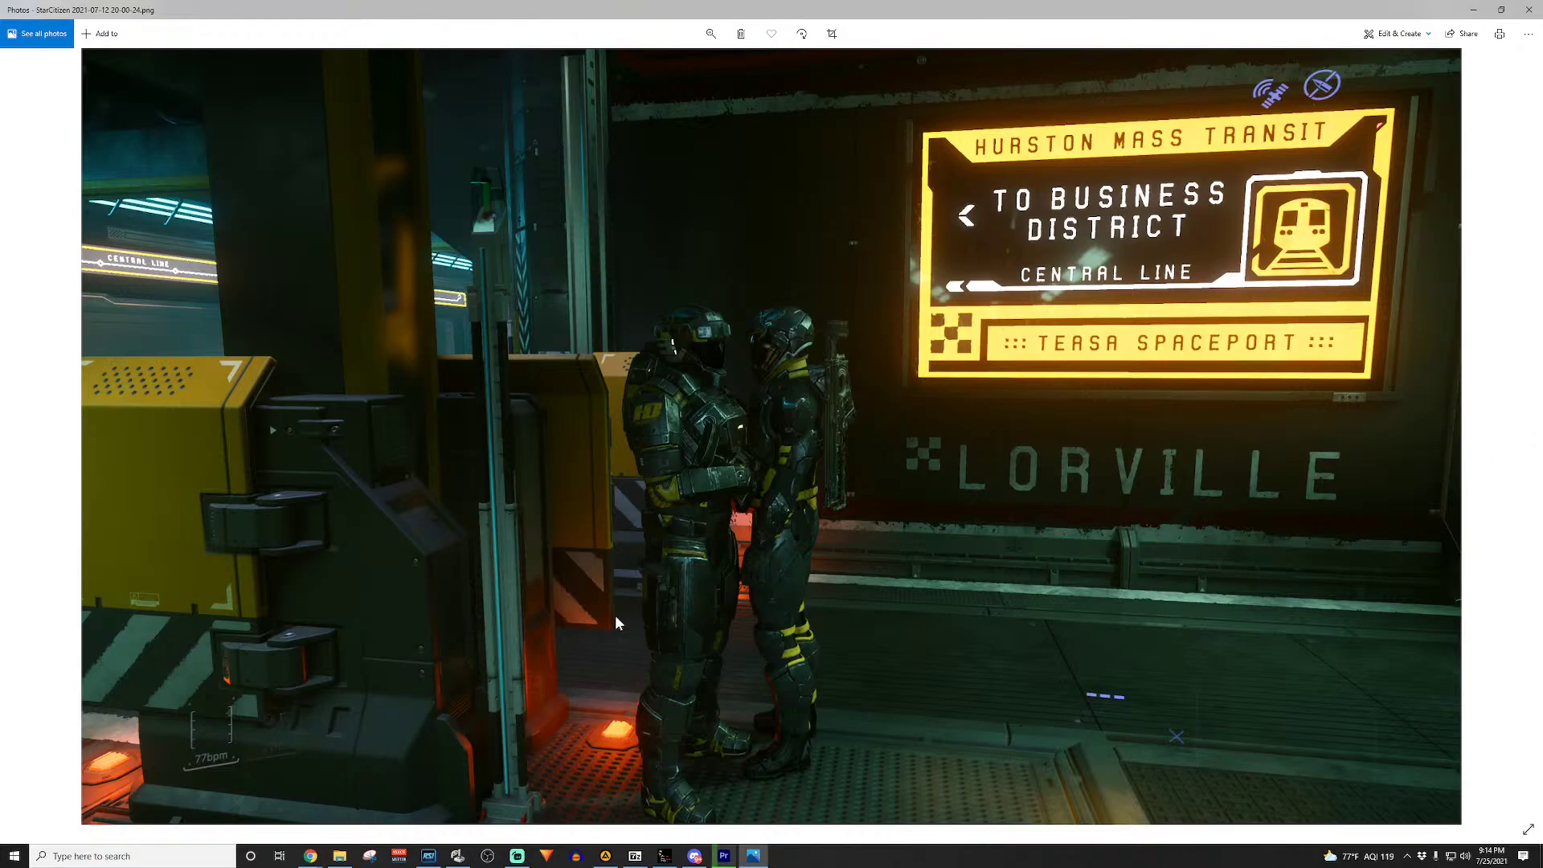
key(Left)
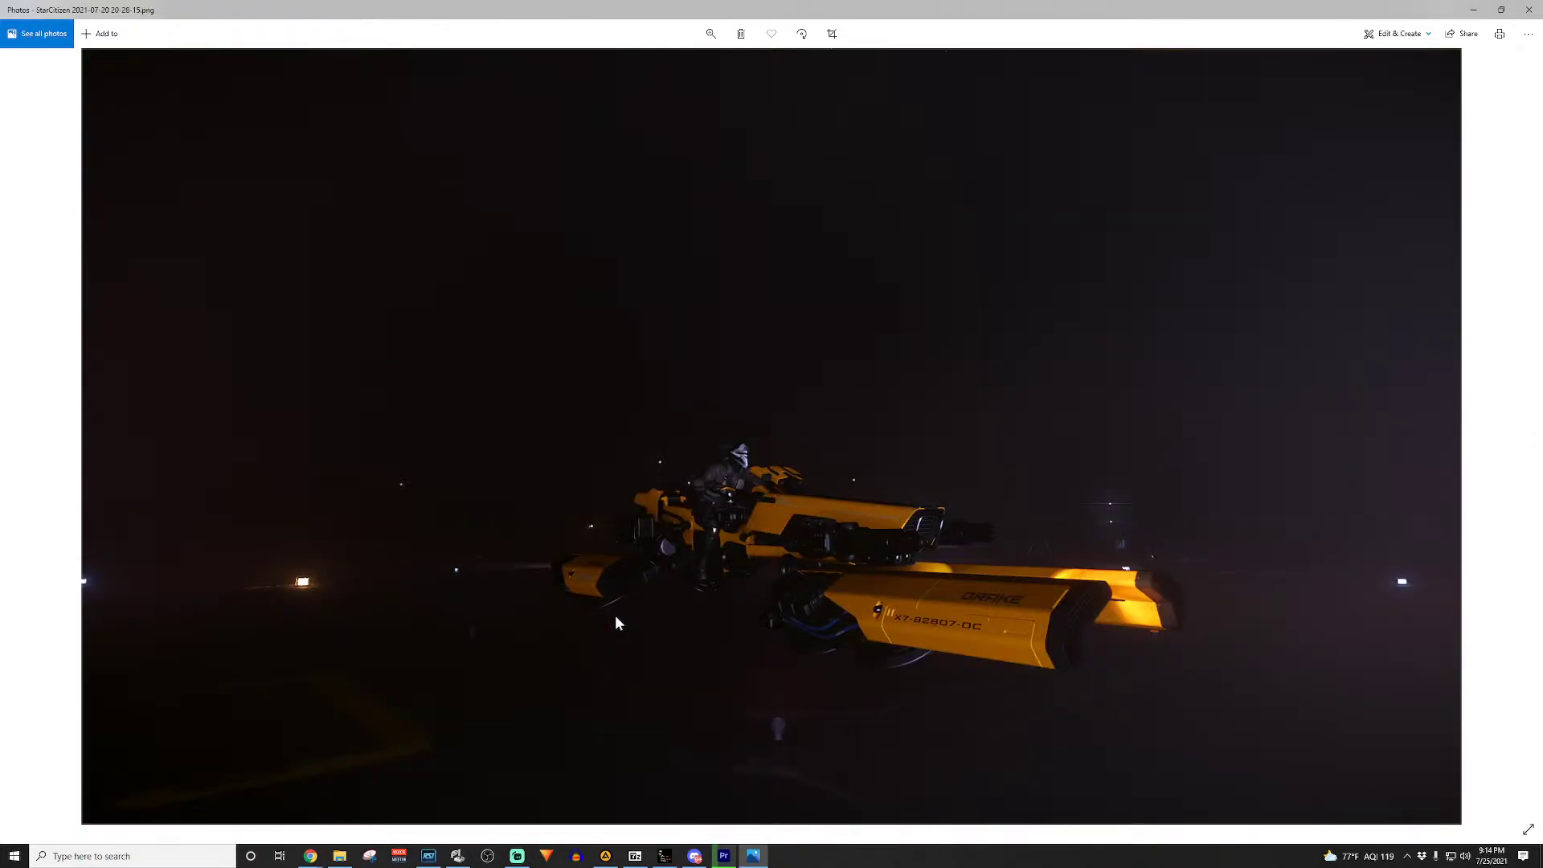
key(Left)
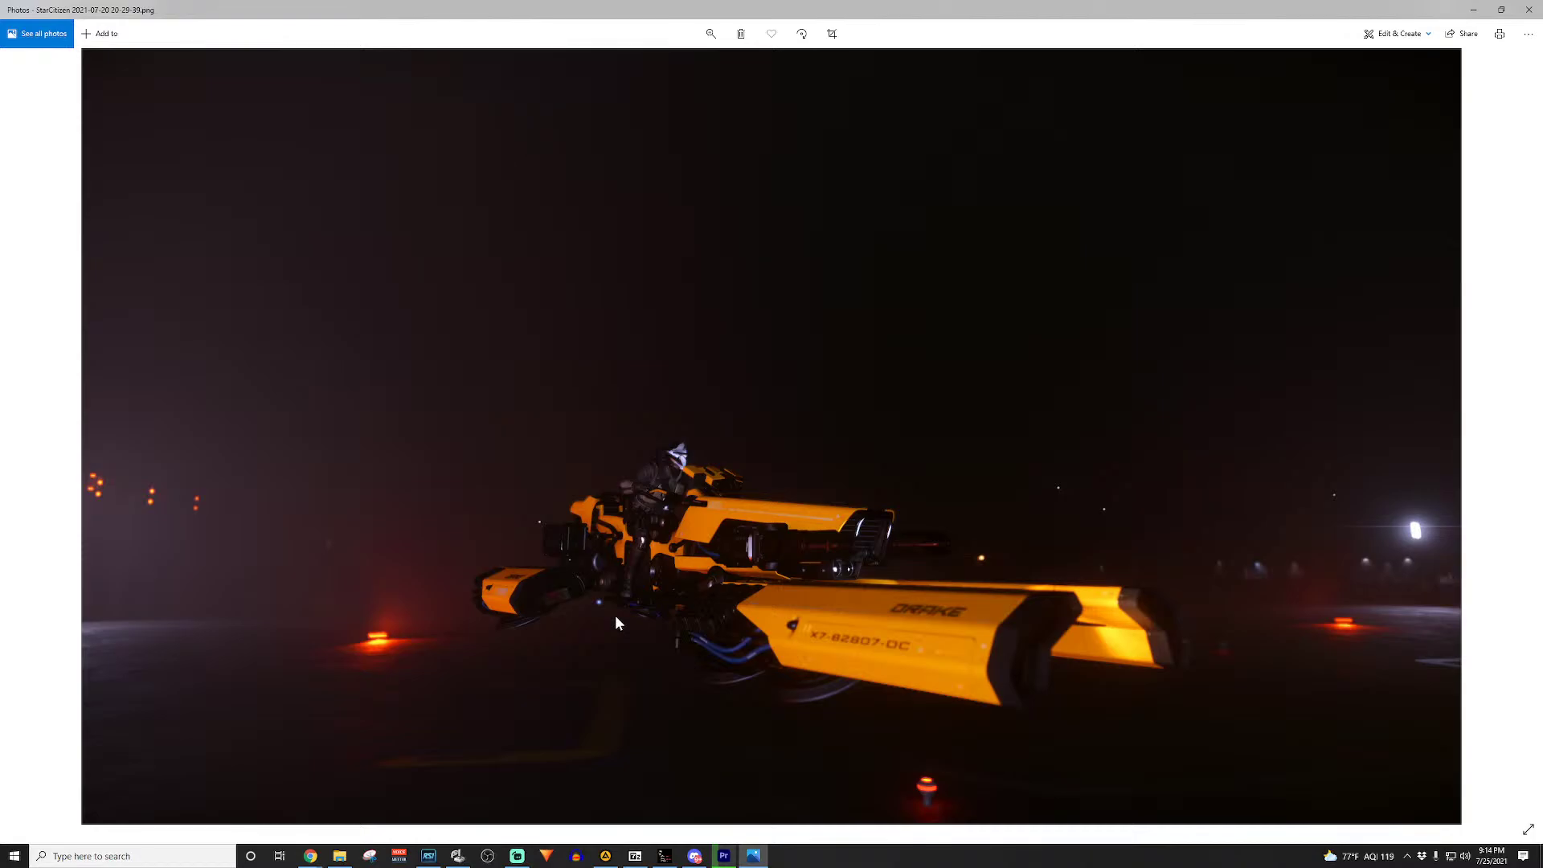
key(Left)
key(Left)
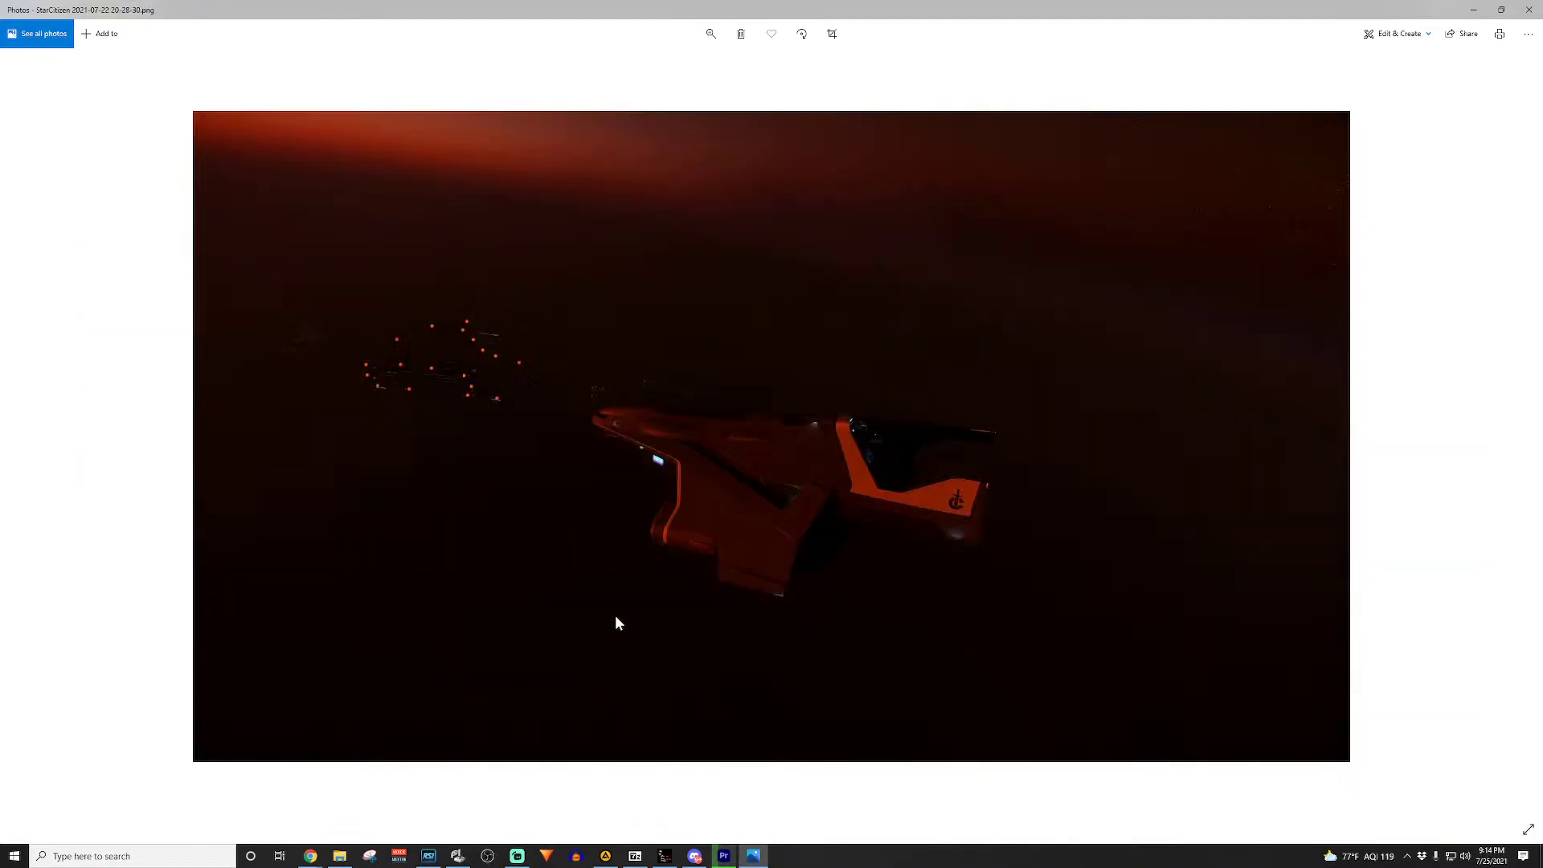
key(Left)
key(Left)
key(Left)
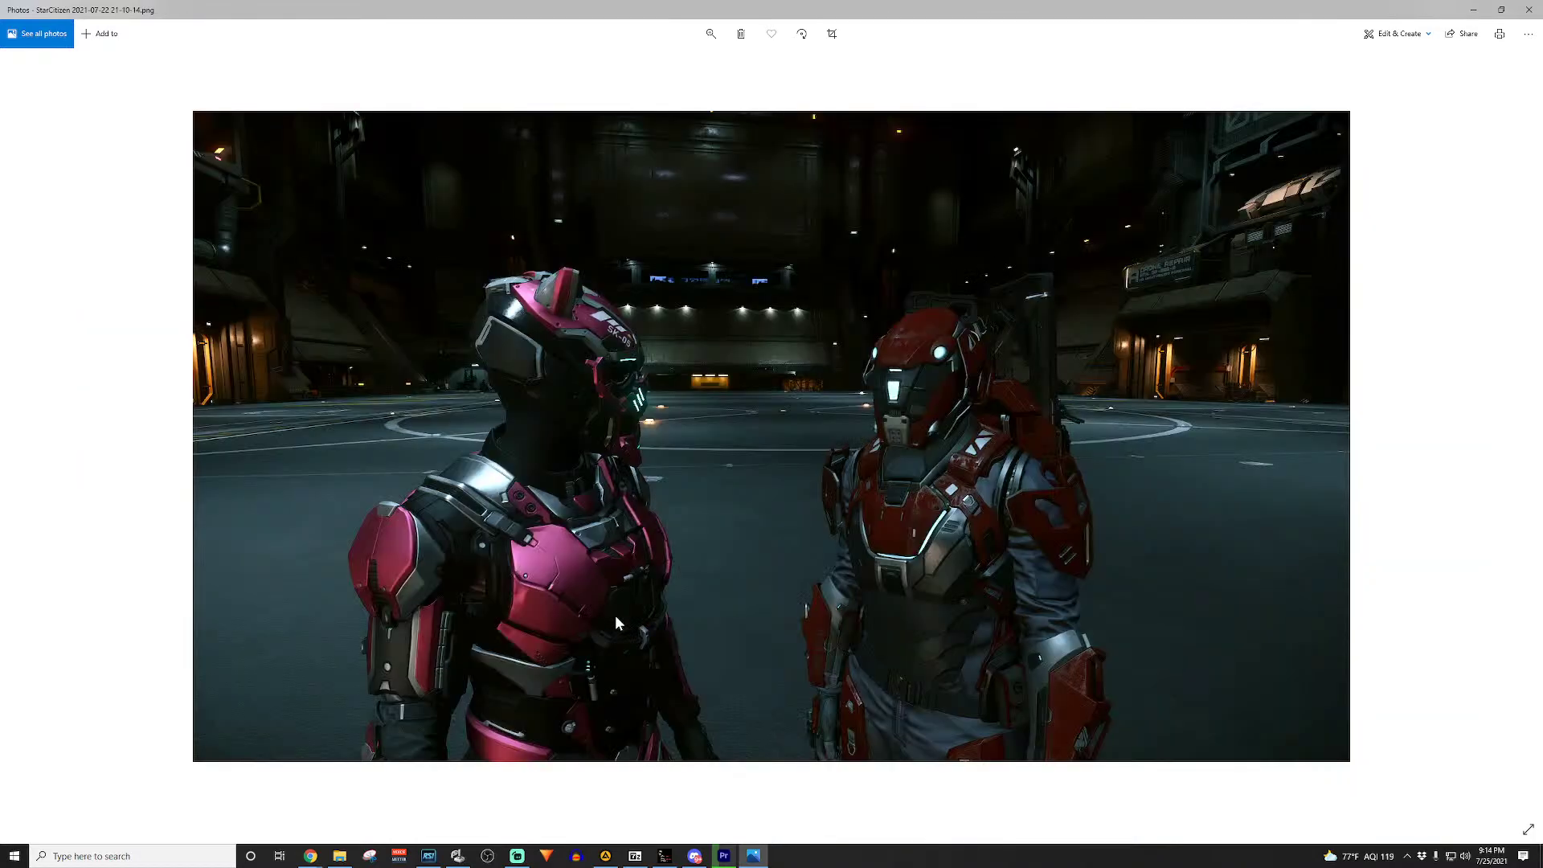
Step: Page through the older screenshots as far as Spark S1.png, then close the Photos viewer and the folder window
key(Right)
key(Right)
key(Right)
key(Right)
key(Right)
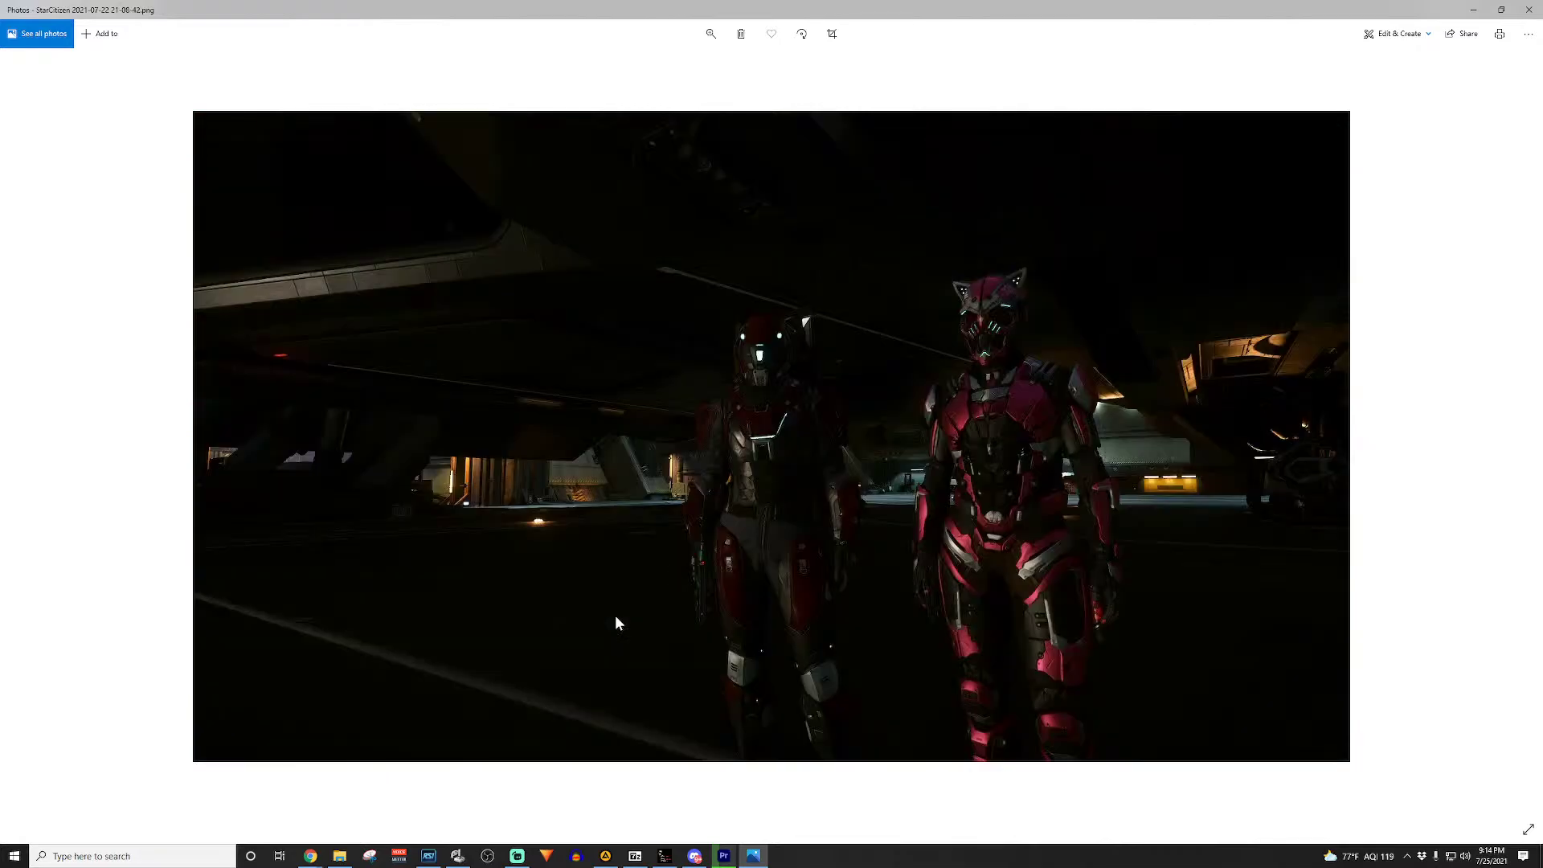
key(Right)
key(Right)
key(Right)
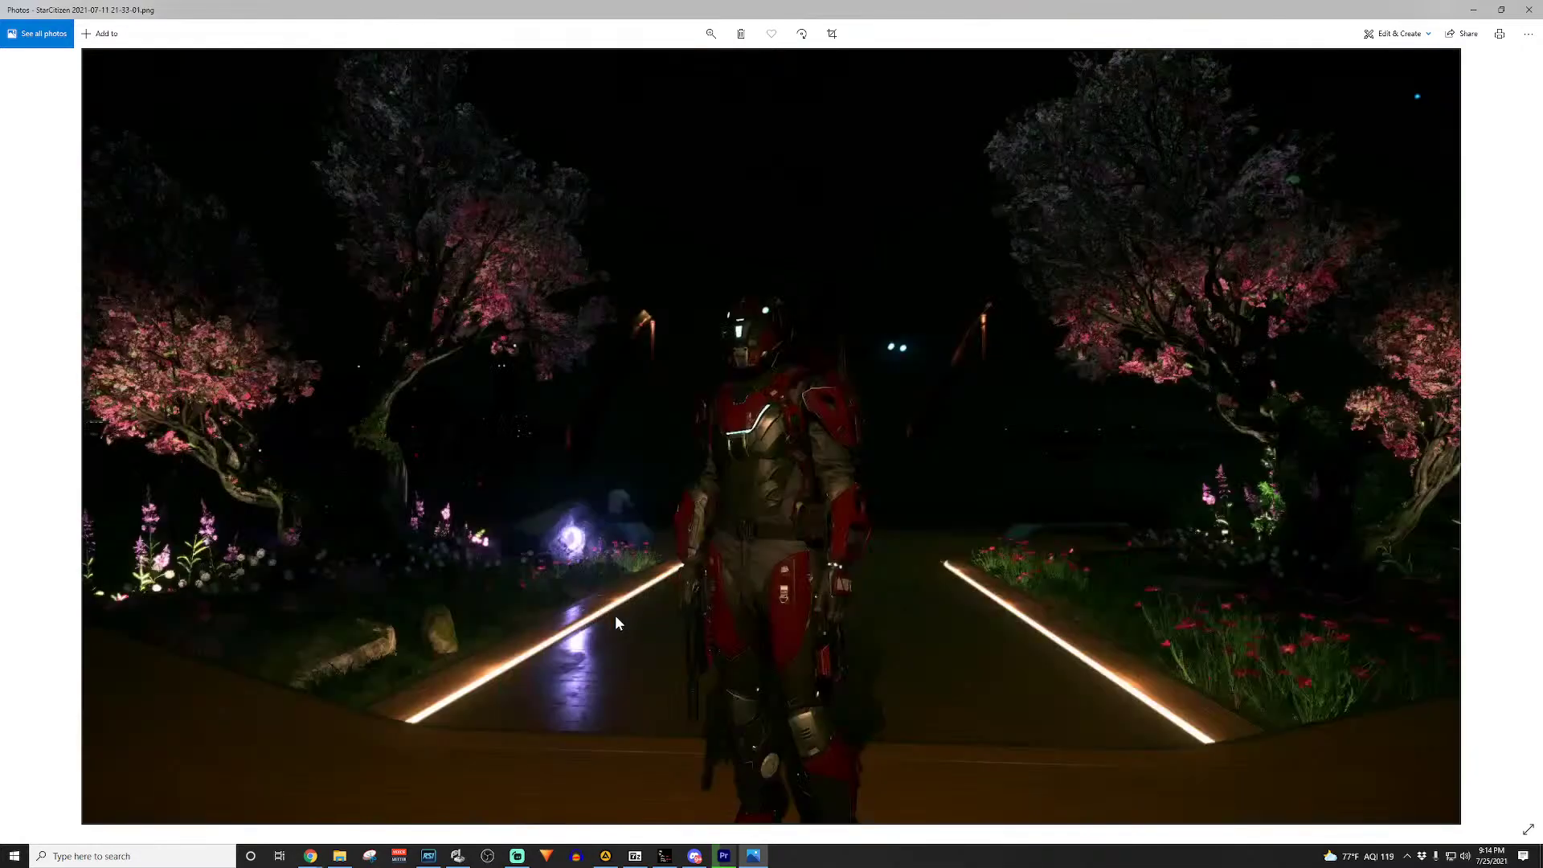
key(Right)
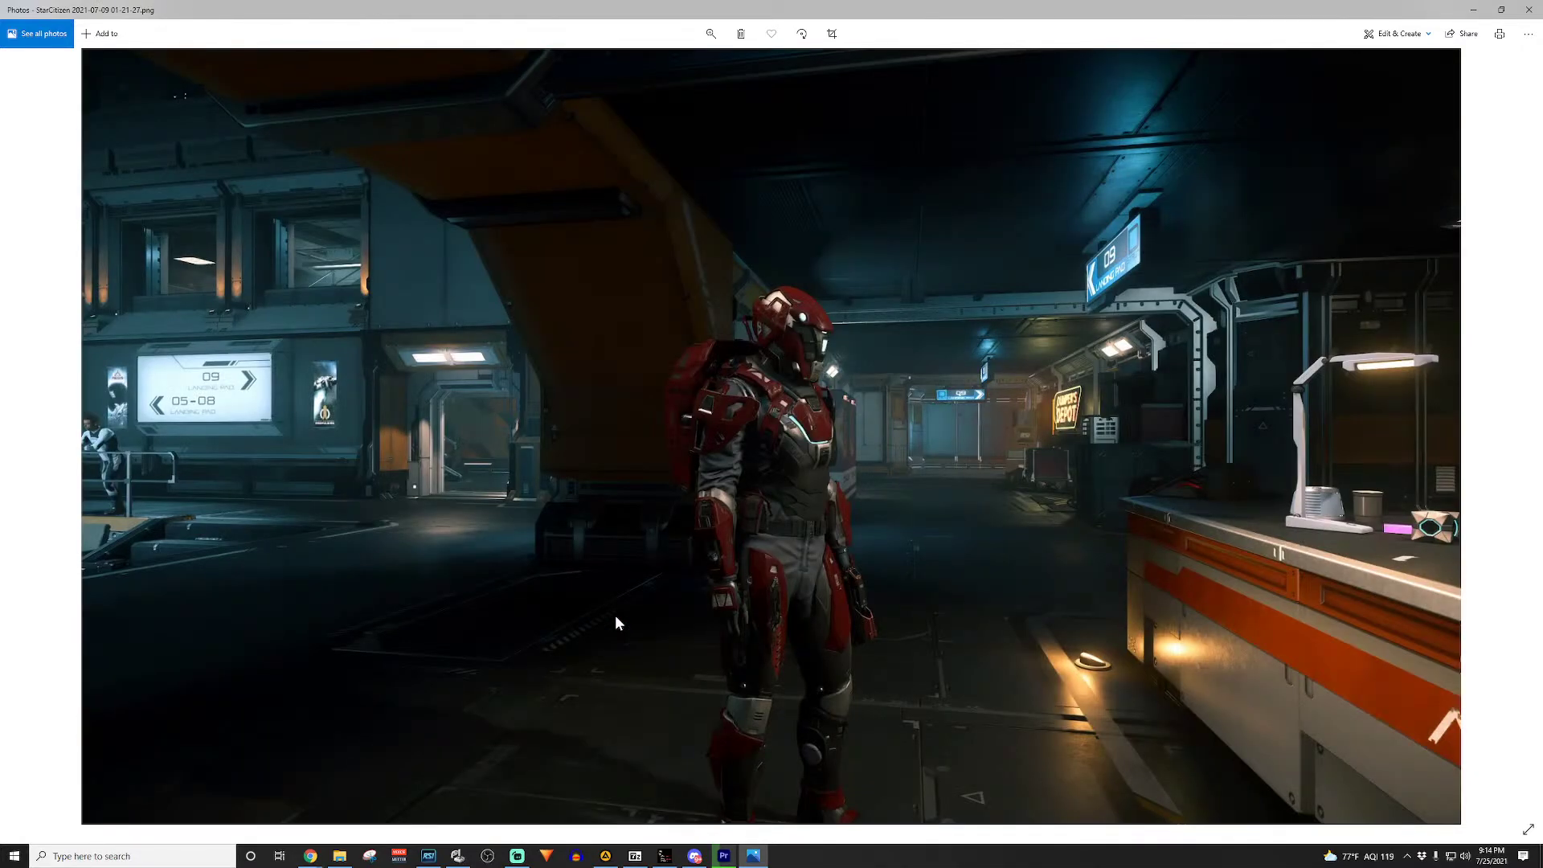
key(Right)
key(Right)
key(Right)
key(Right)
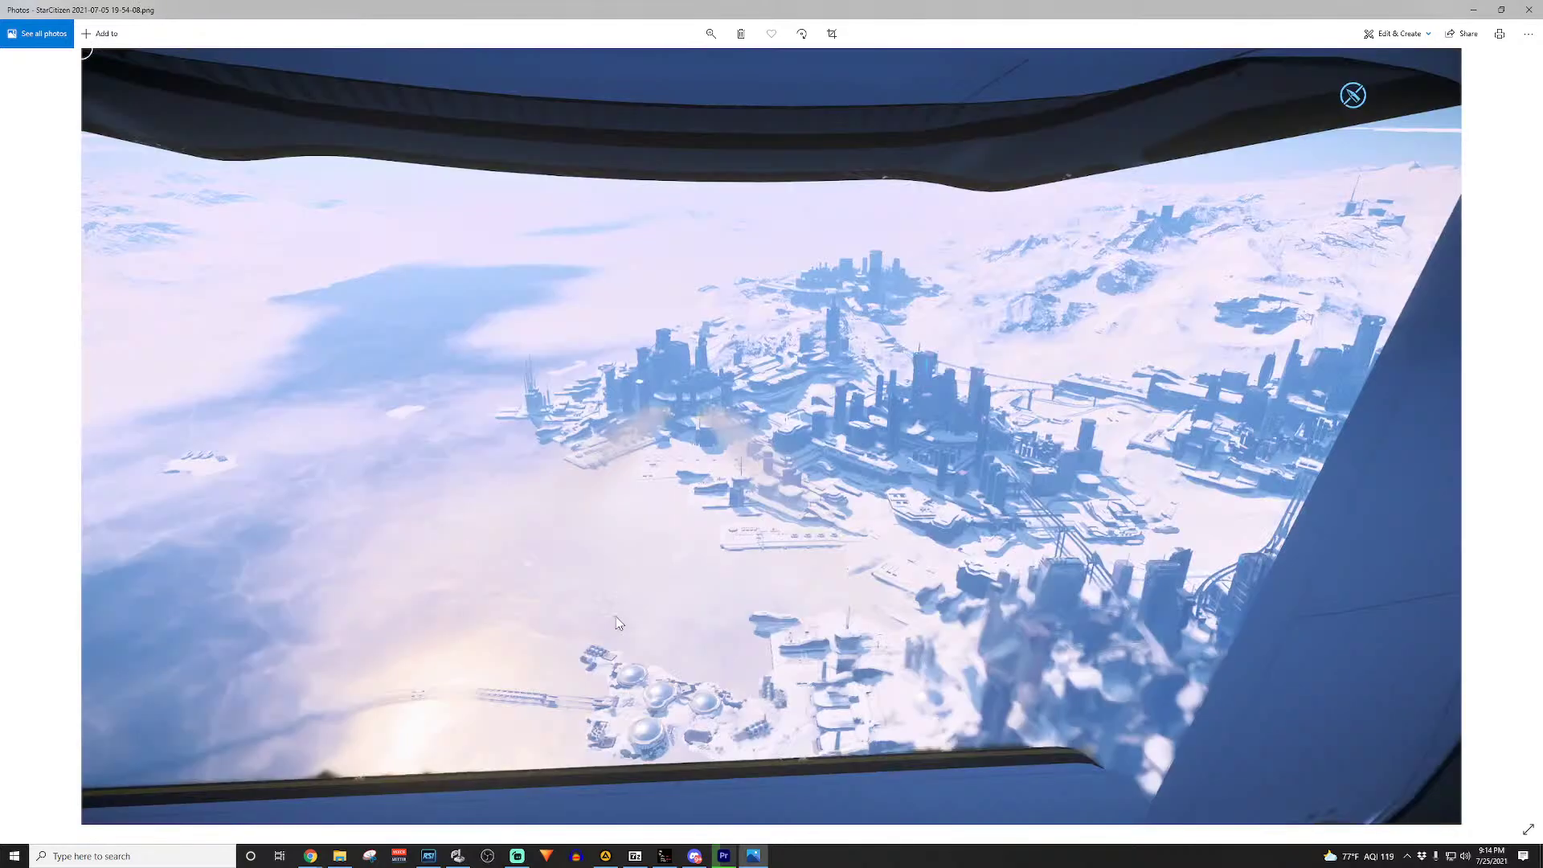
key(Right)
key(Right)
key(Right)
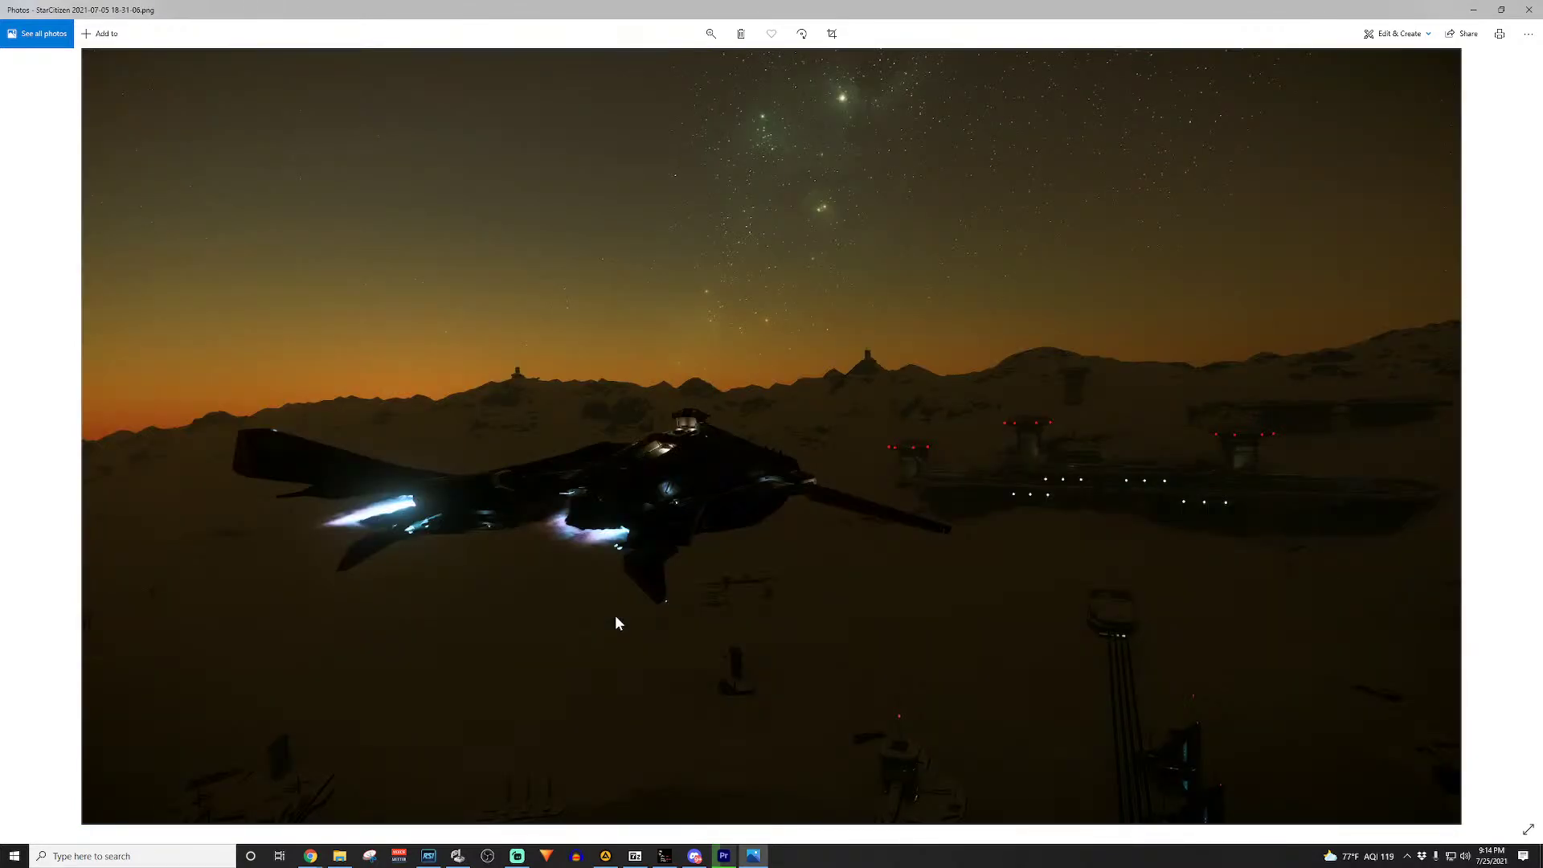
key(Right)
key(Right)
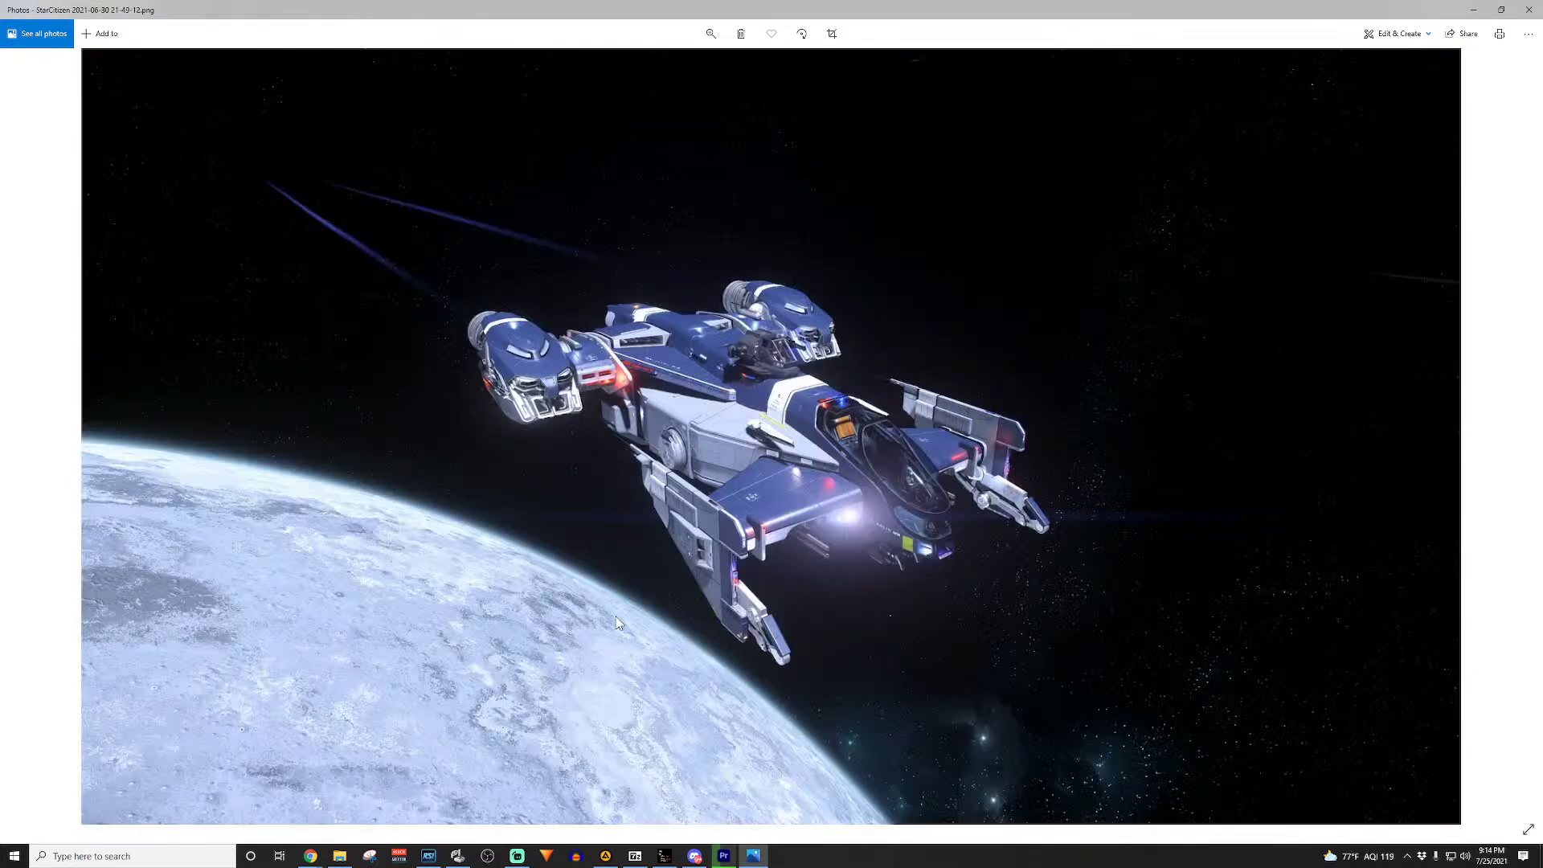
key(Right)
key(Right)
key(Right)
key(Right)
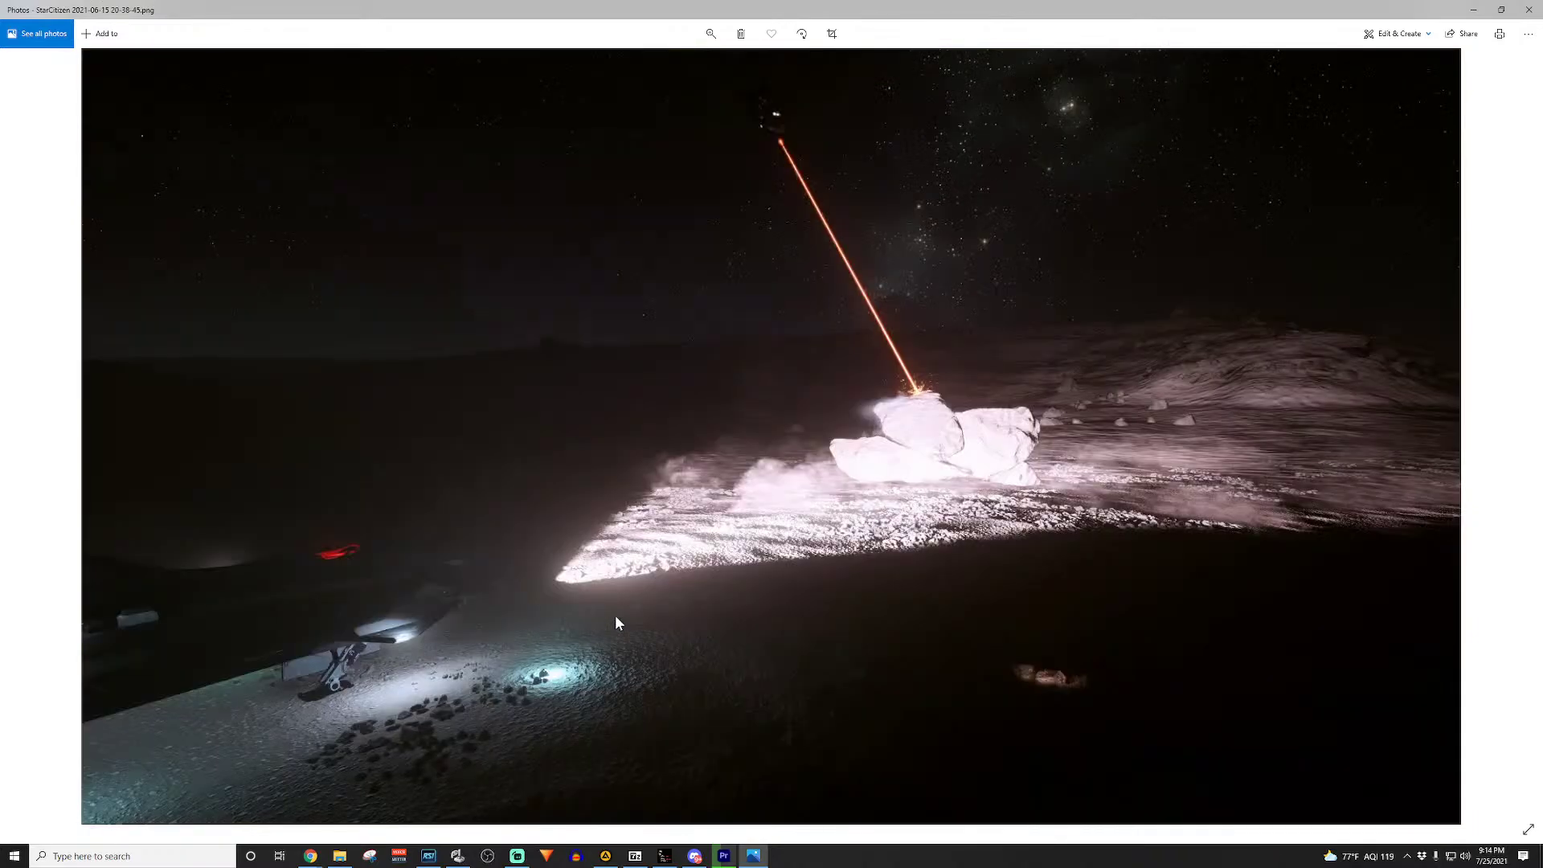
key(Right)
key(Right)
key(Right)
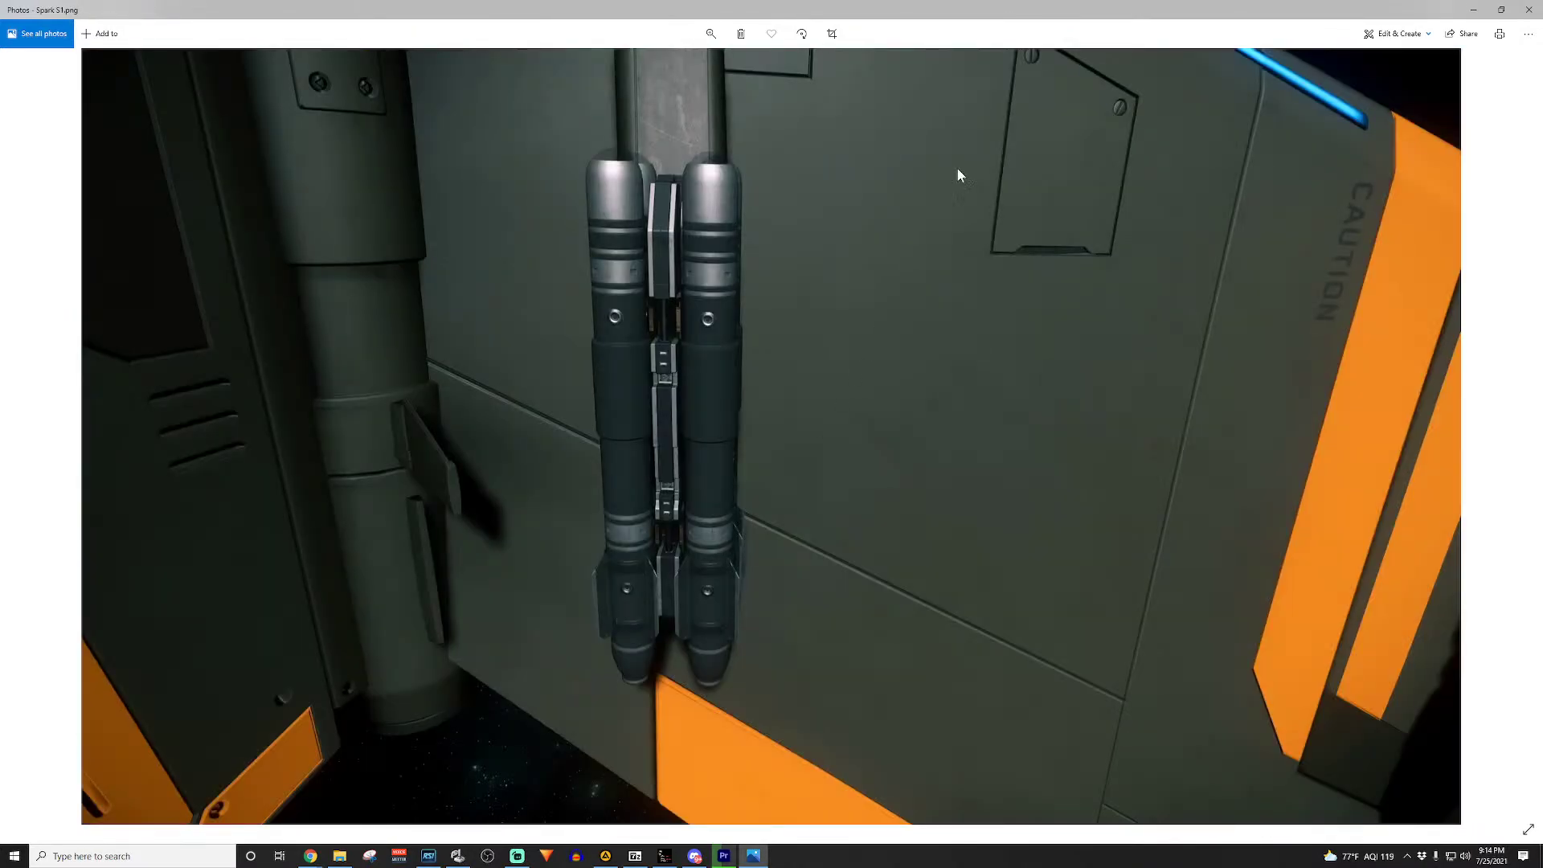
click(1528, 10)
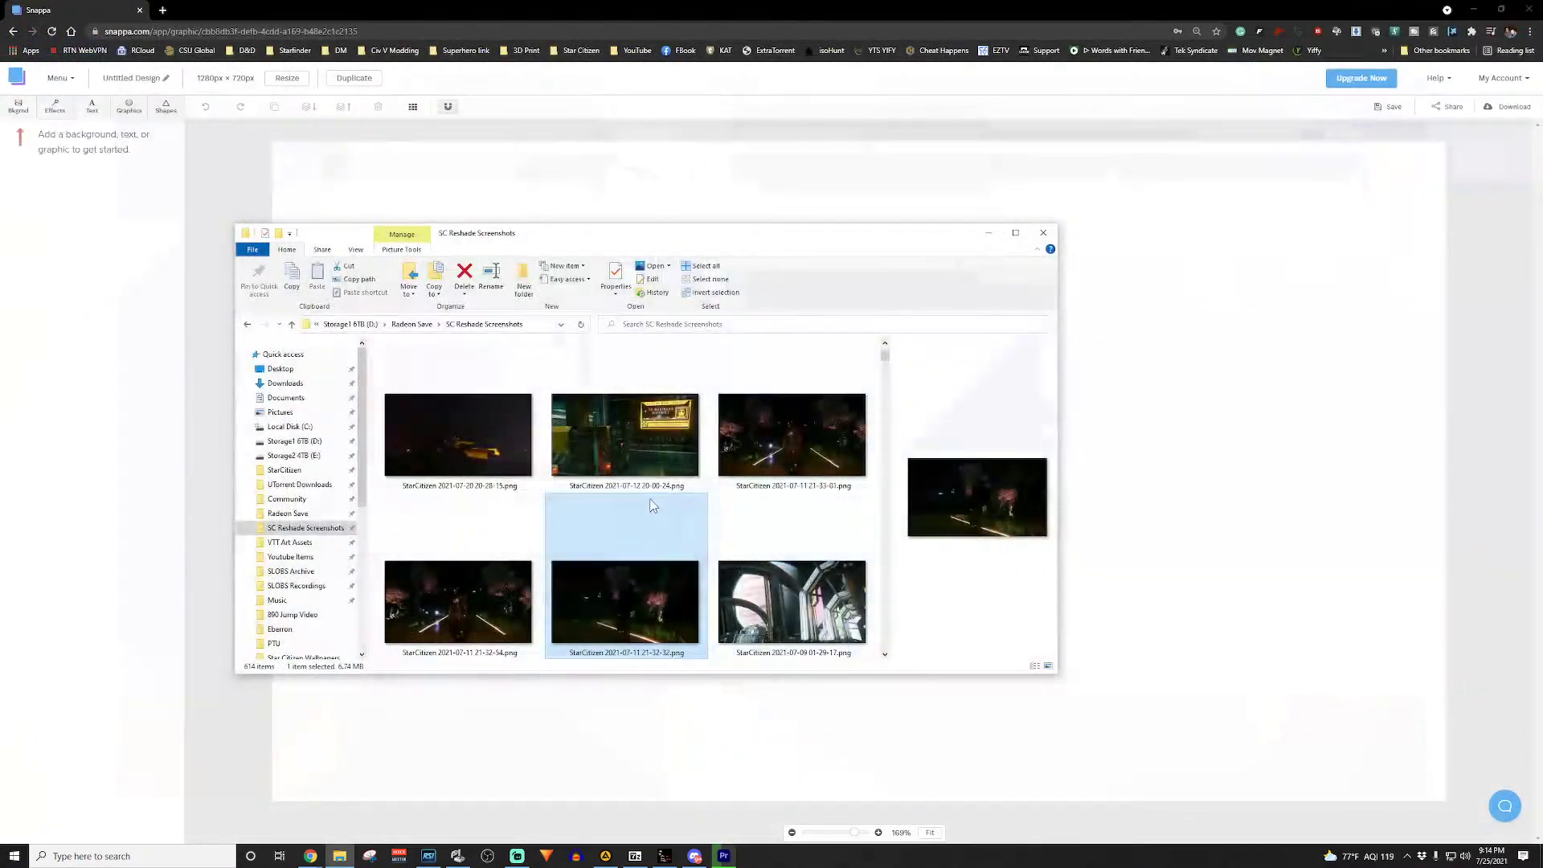
click(1042, 233)
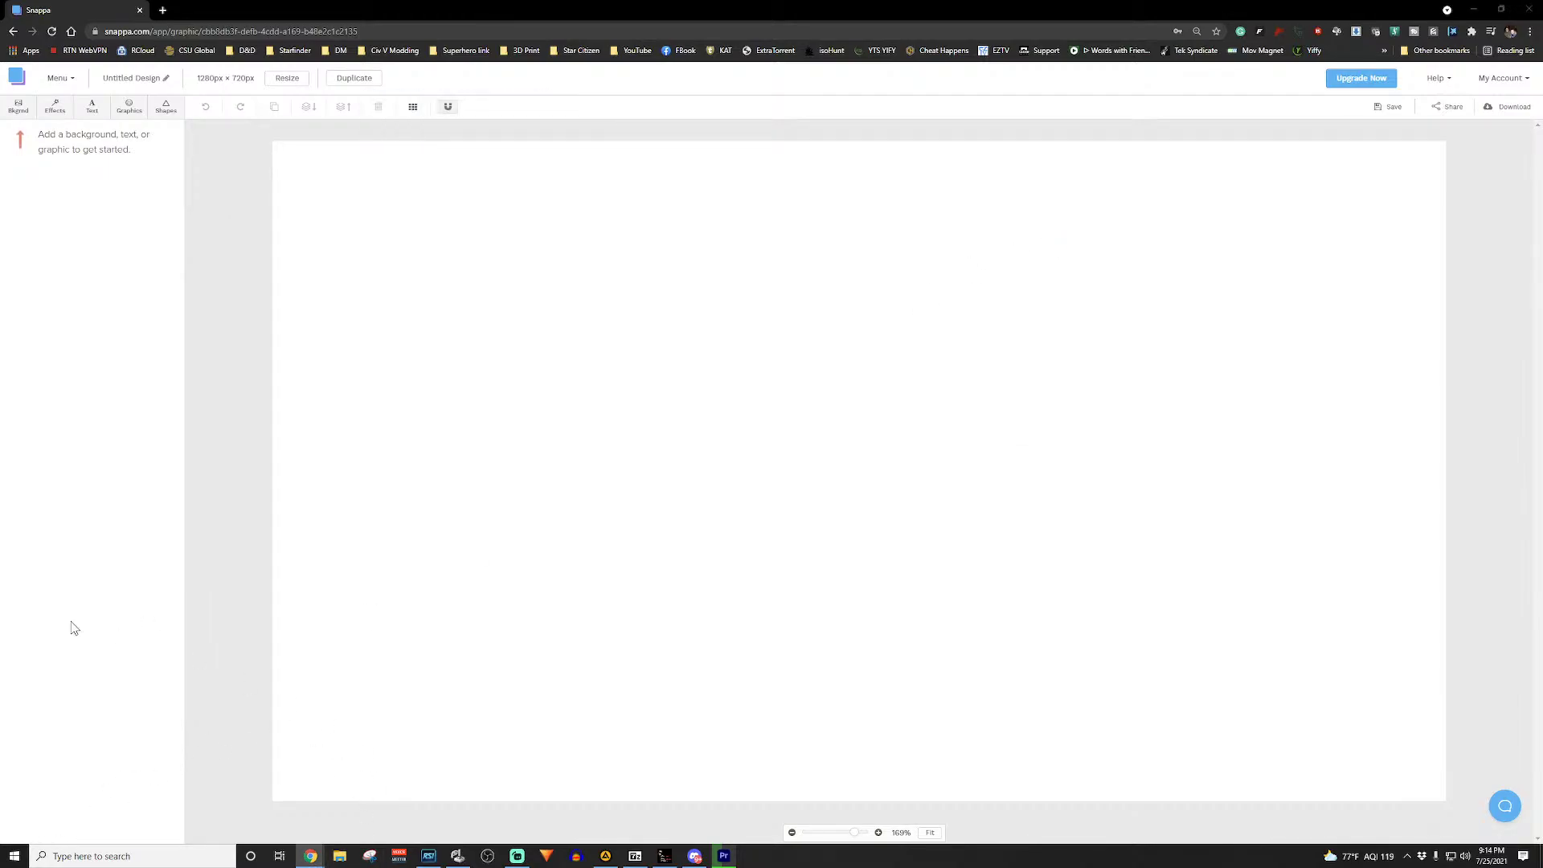
Step: Open Drake Herald A-Roll 1.mp4 from File Explorer in VLC and pause it on the parked ship at about 00:50
click(339, 856)
drag(501, 237, 0, 255)
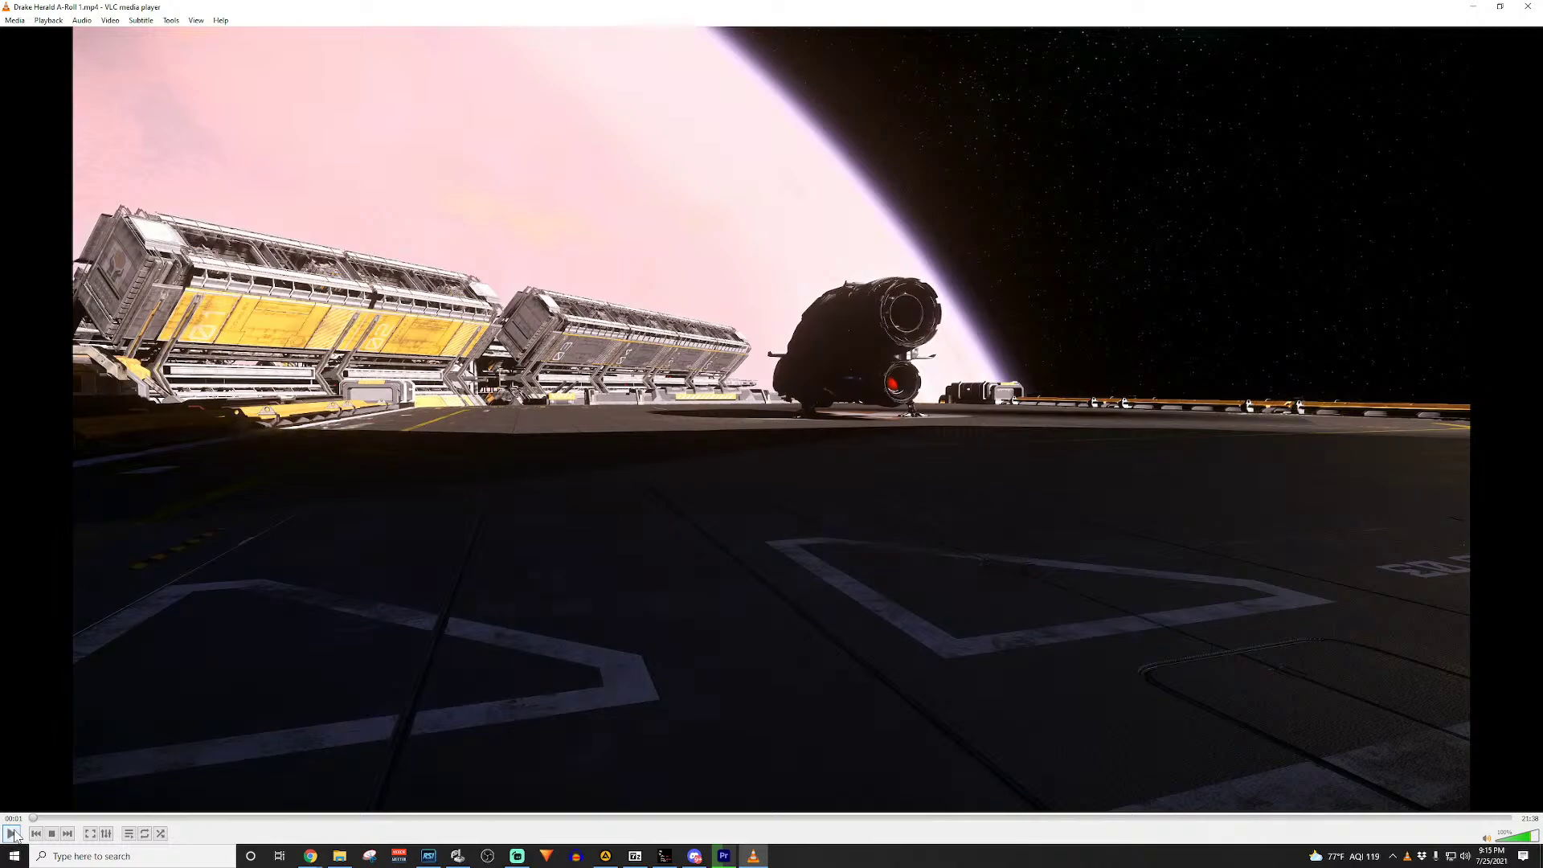
click(12, 834)
drag(40, 819, 90, 820)
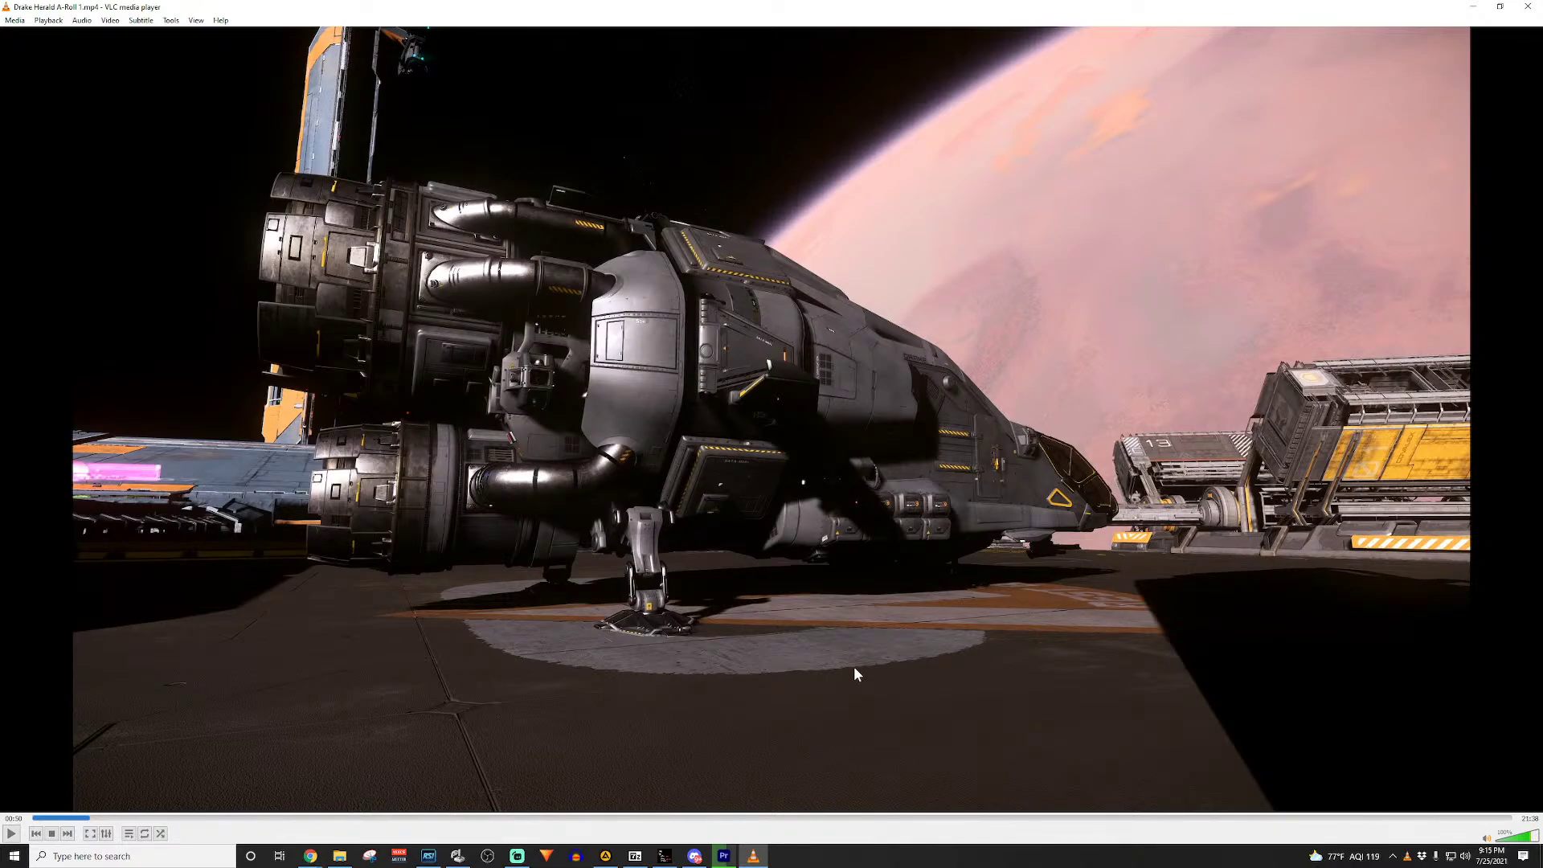
Step: Take a VLC snapshot of the paused frame showing the parked Drake Herald
right_click(868, 333)
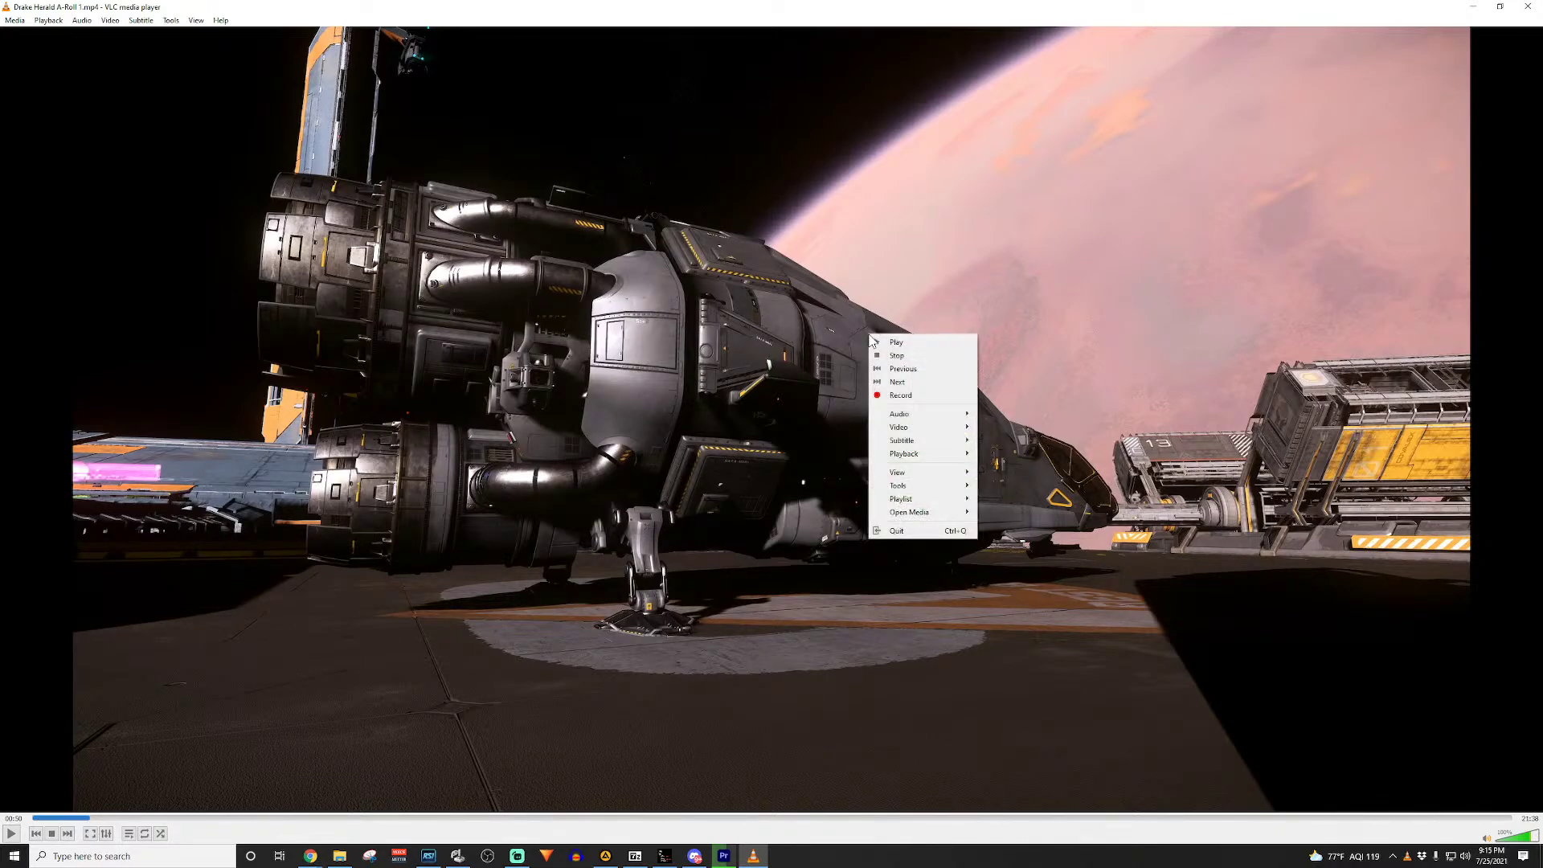
mouse_move(935, 454)
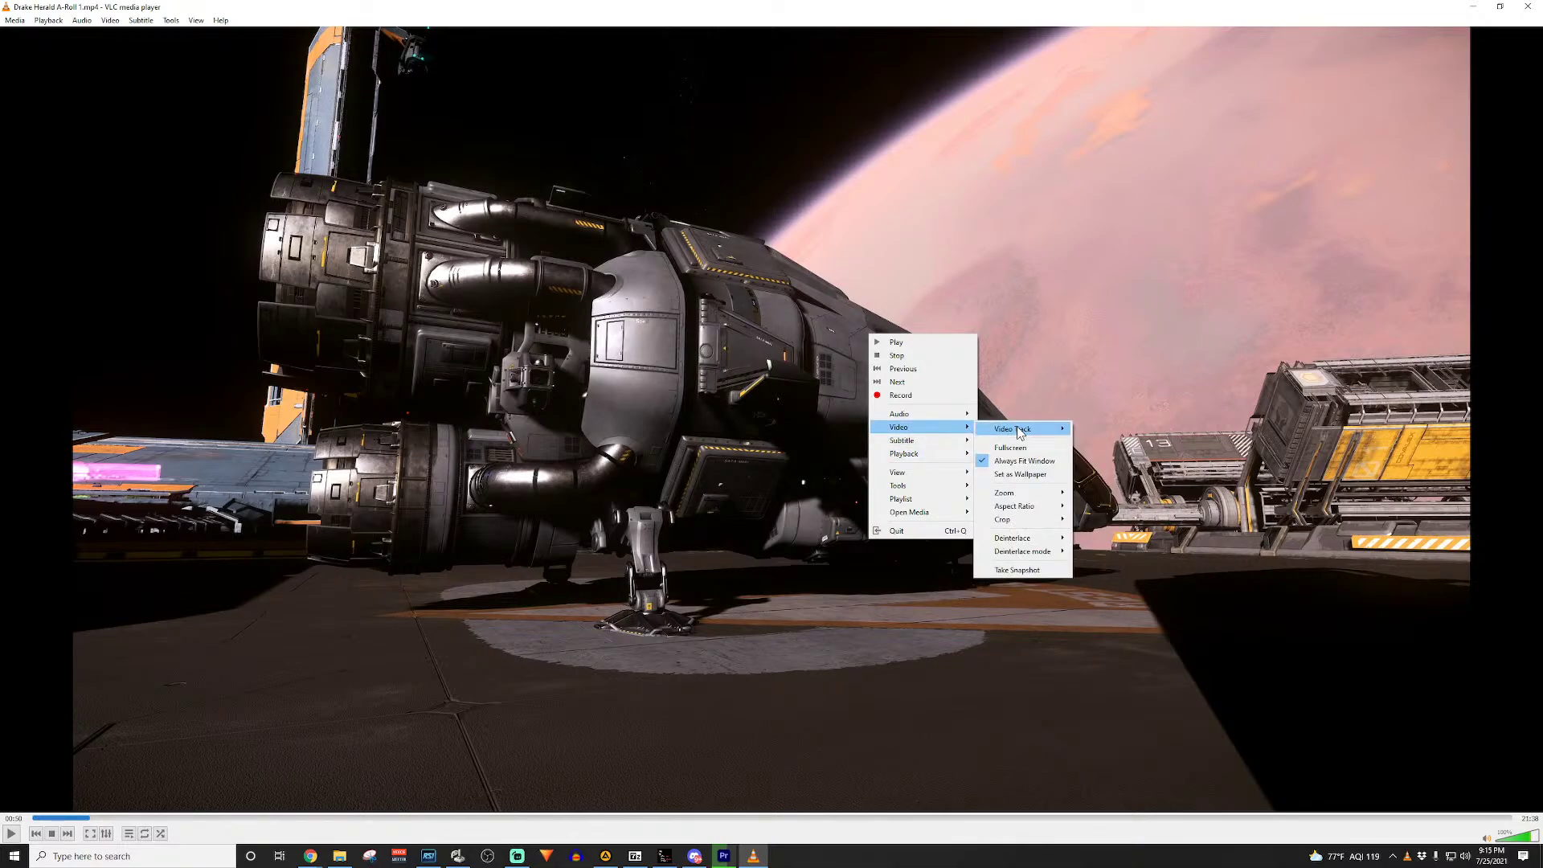
click(1035, 571)
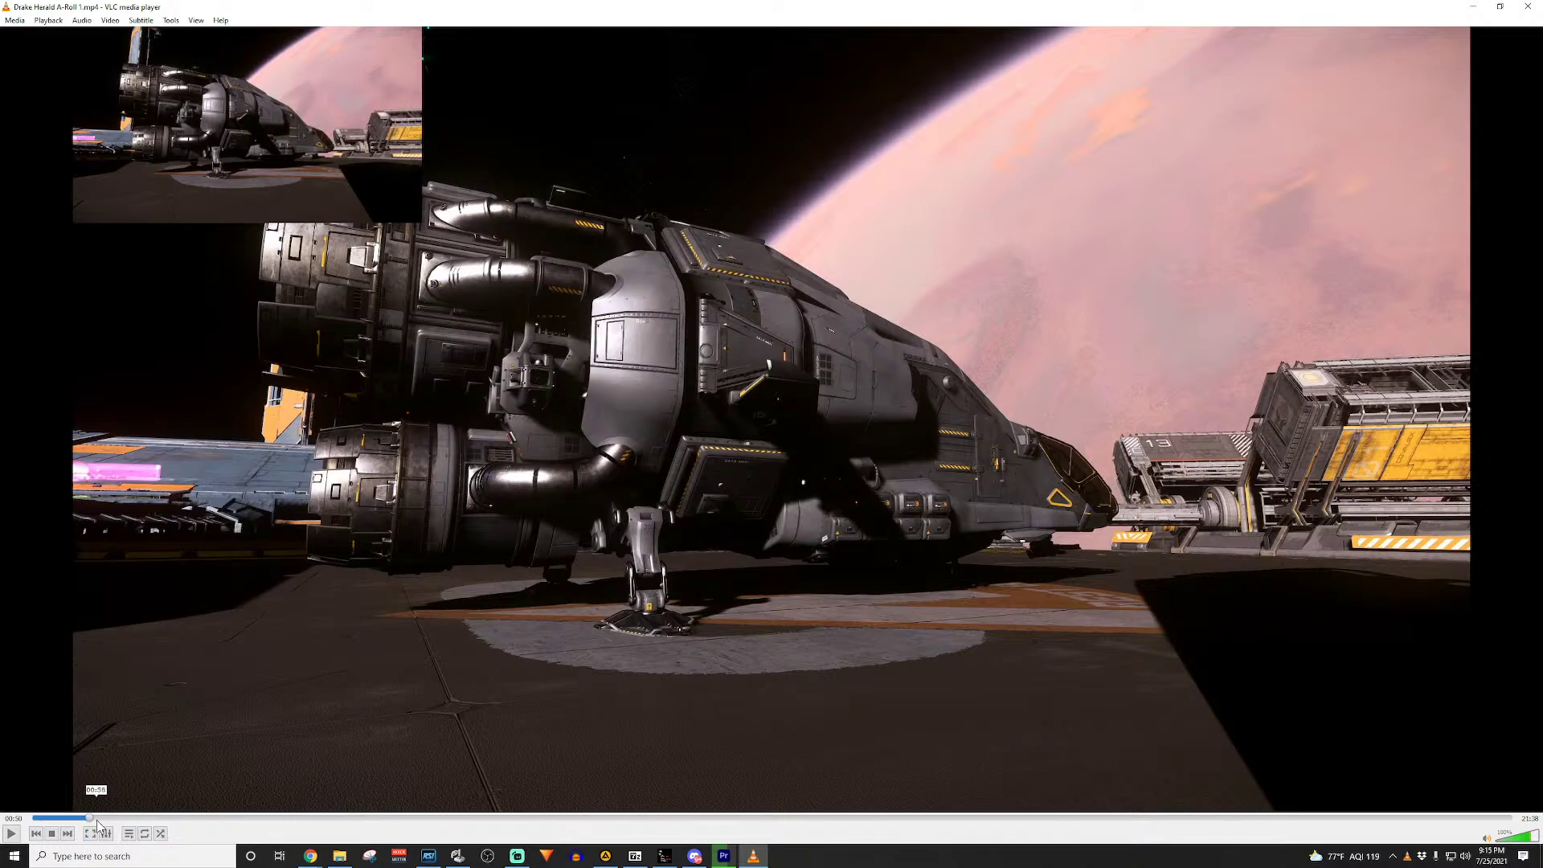
Step: Scrub the A-Roll footage forward from the parked ship to about 21:06 to look for another thumbnail shot
drag(94, 818, 1080, 820)
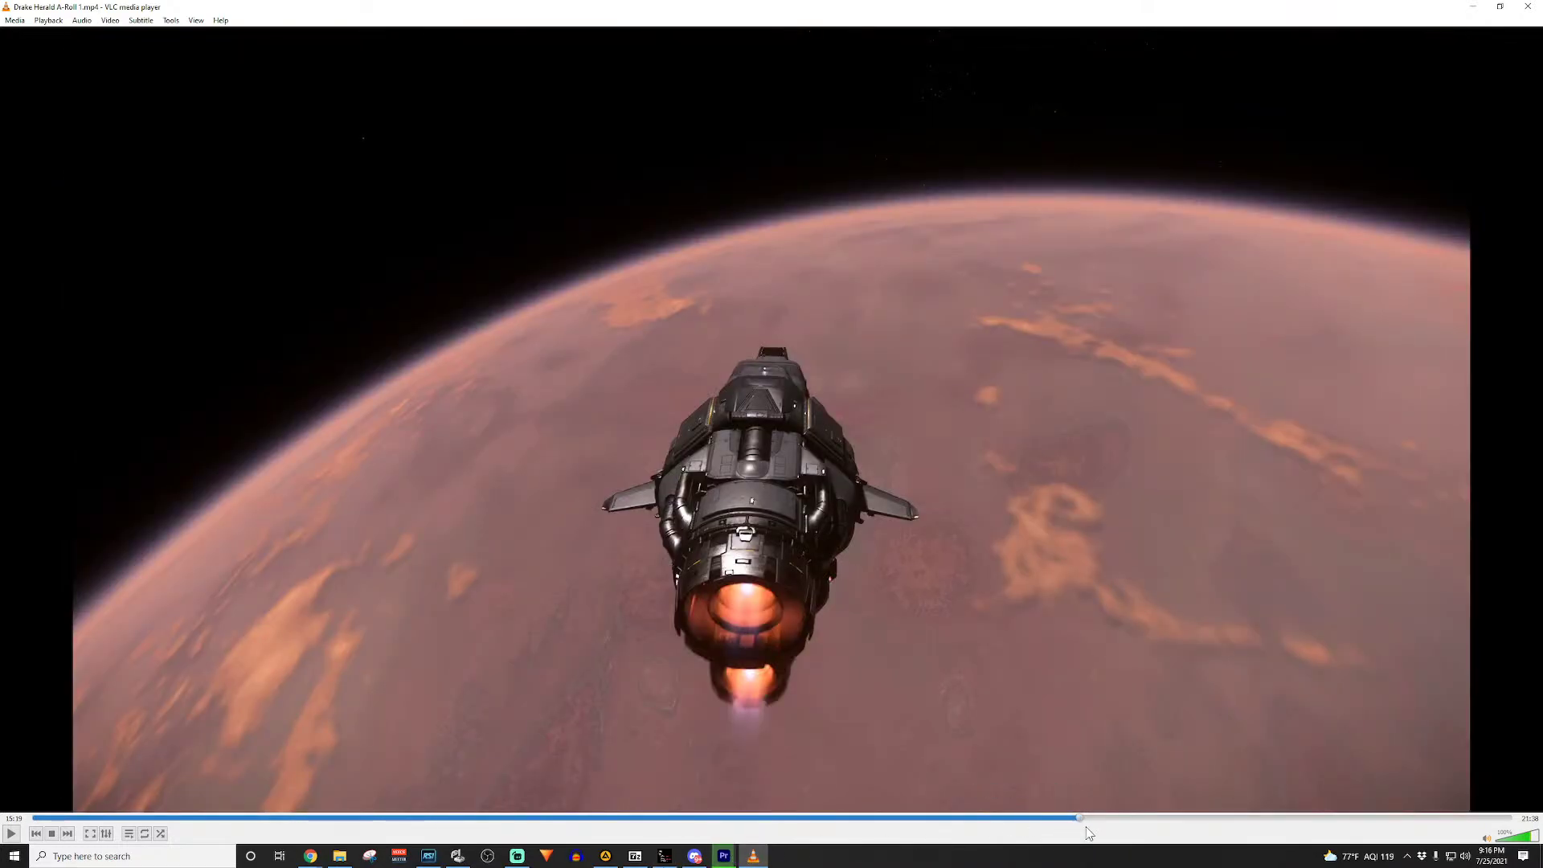
drag(1080, 817, 1487, 827)
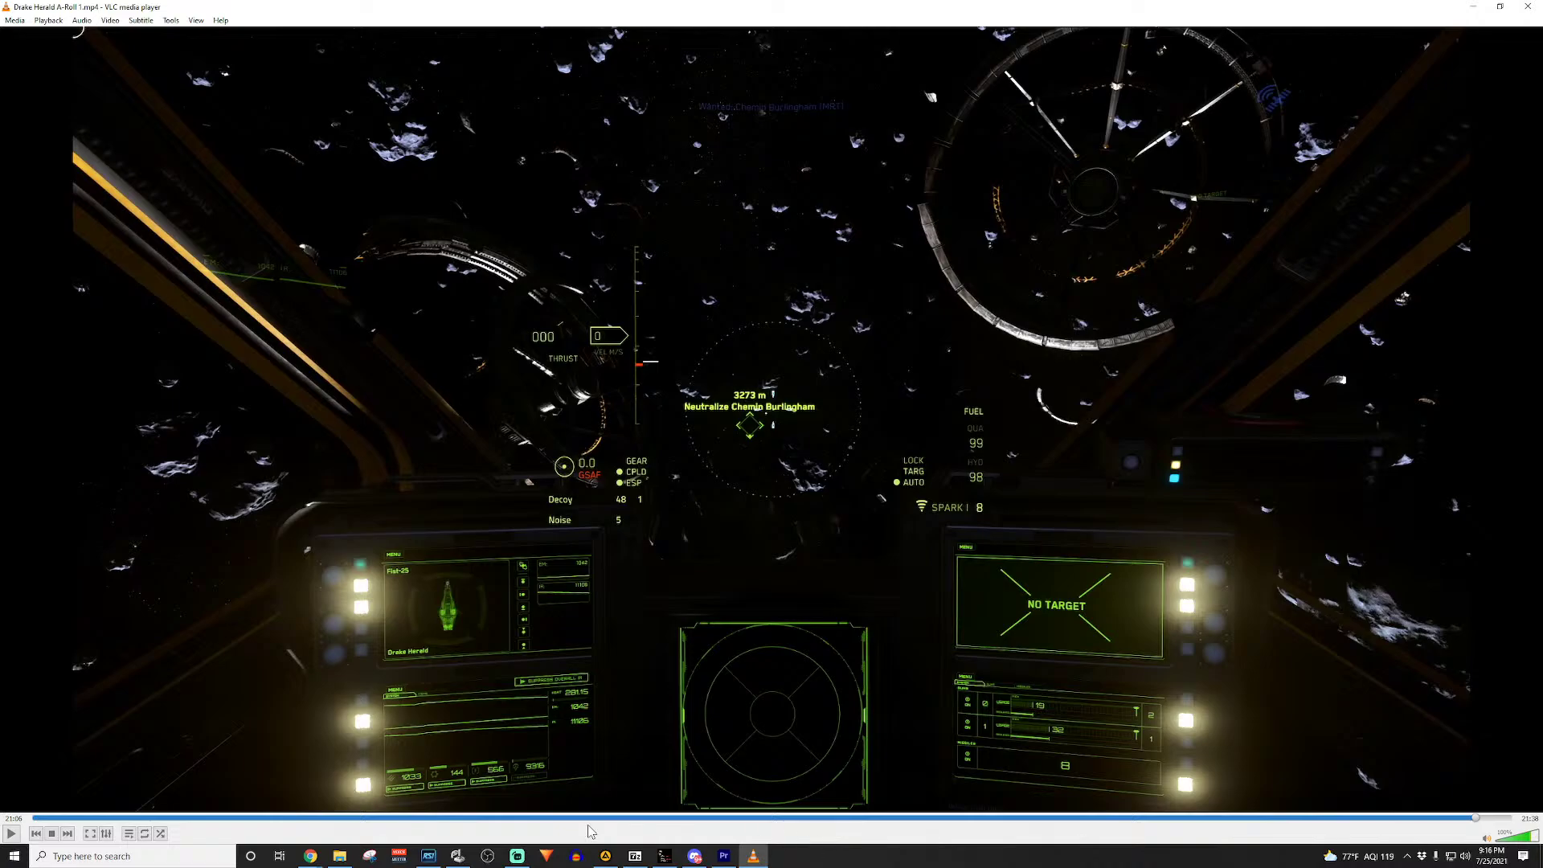
Step: Switch to Premiere Pro, check the running encode, and export the sequence's audio again as AIFF with the AIFF 48 kHz preset
click(724, 856)
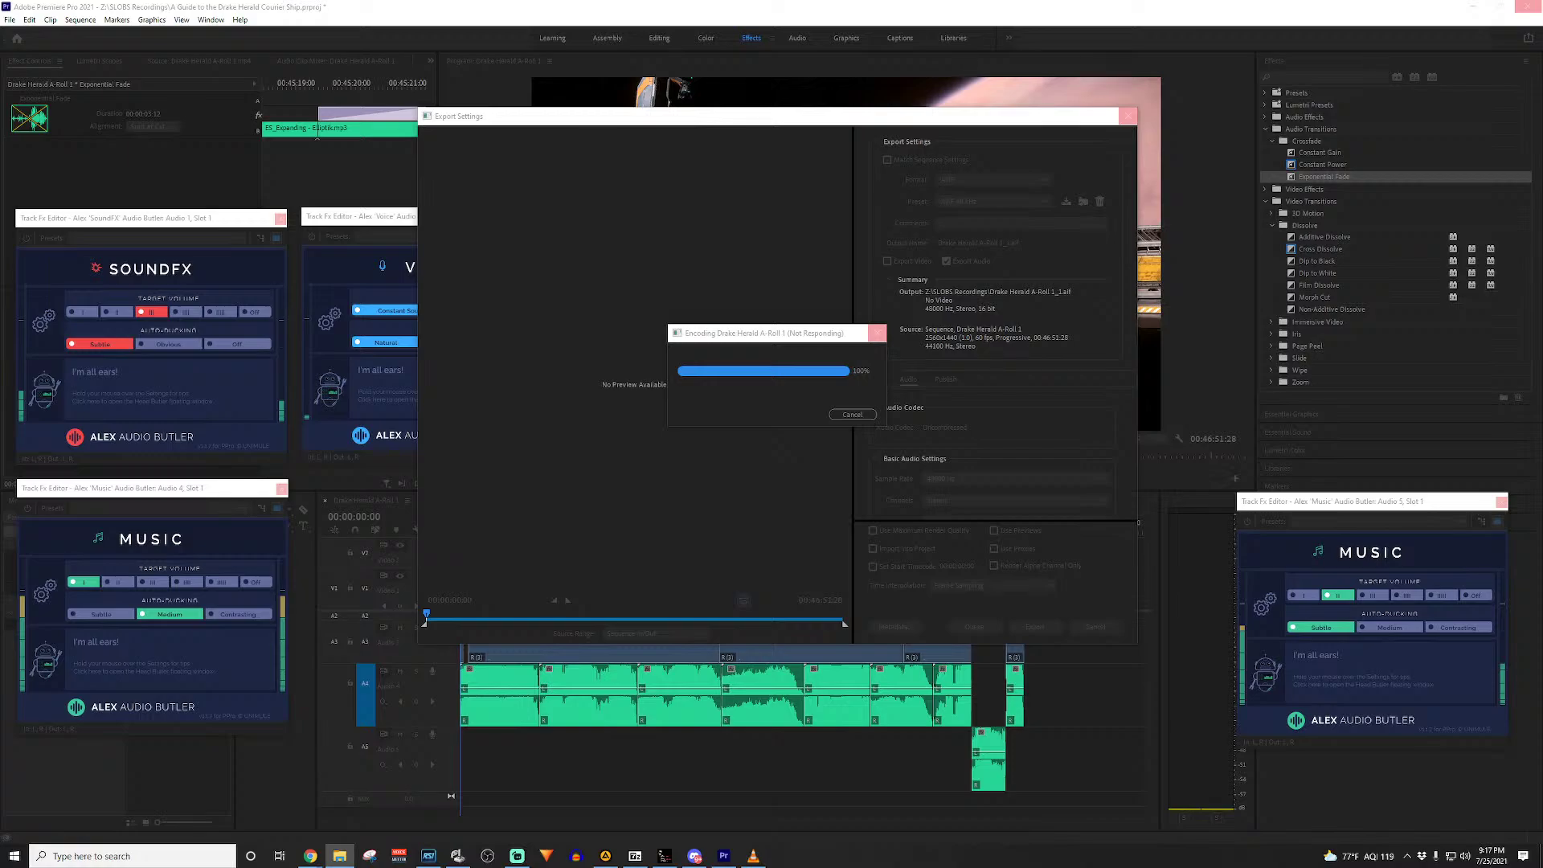
click(733, 336)
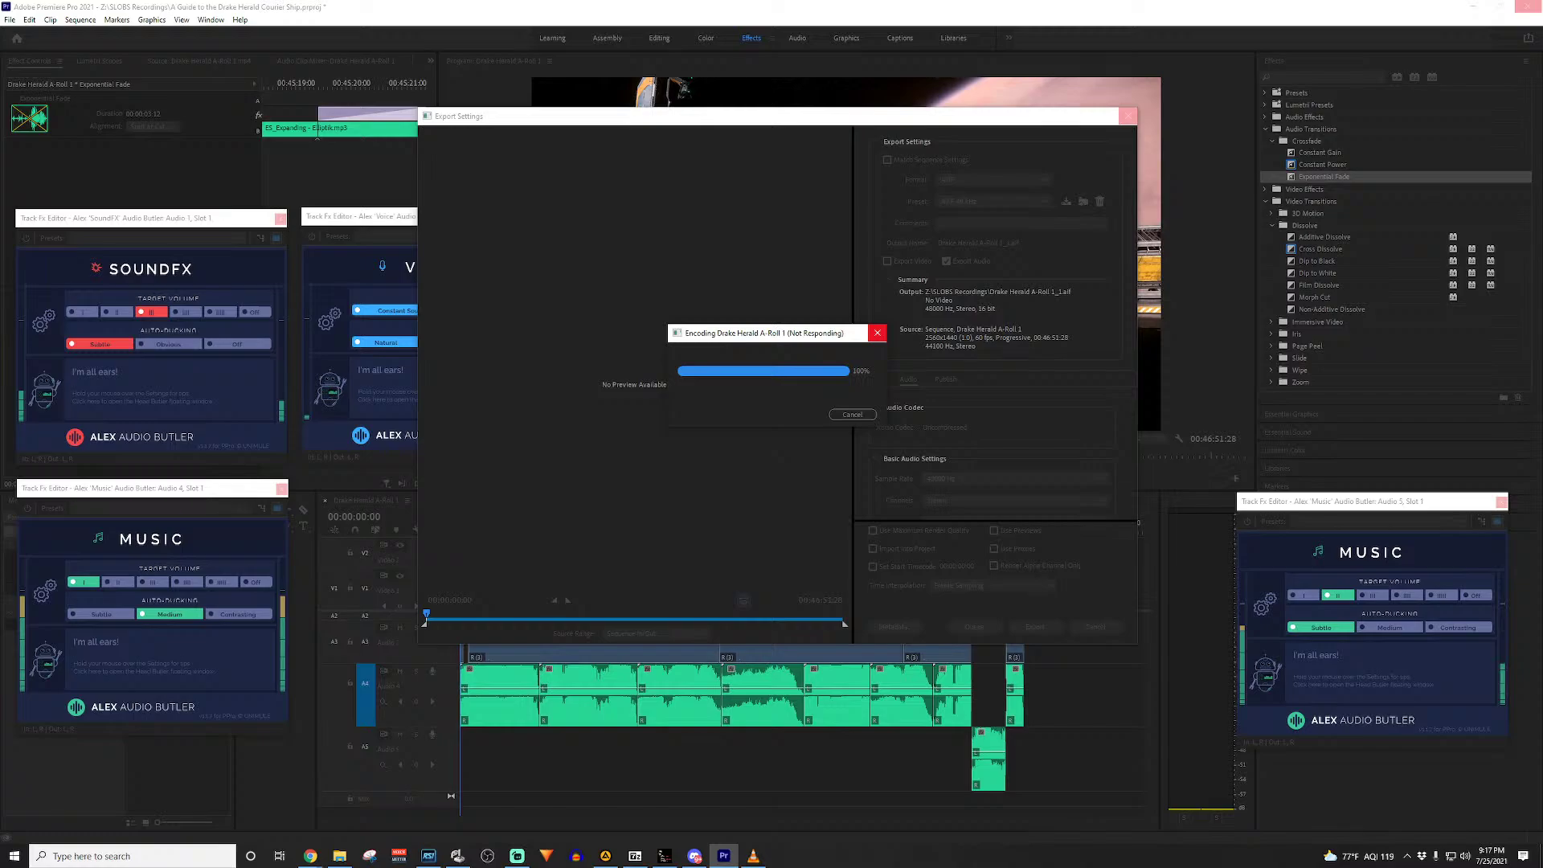
key(alt+Tab)
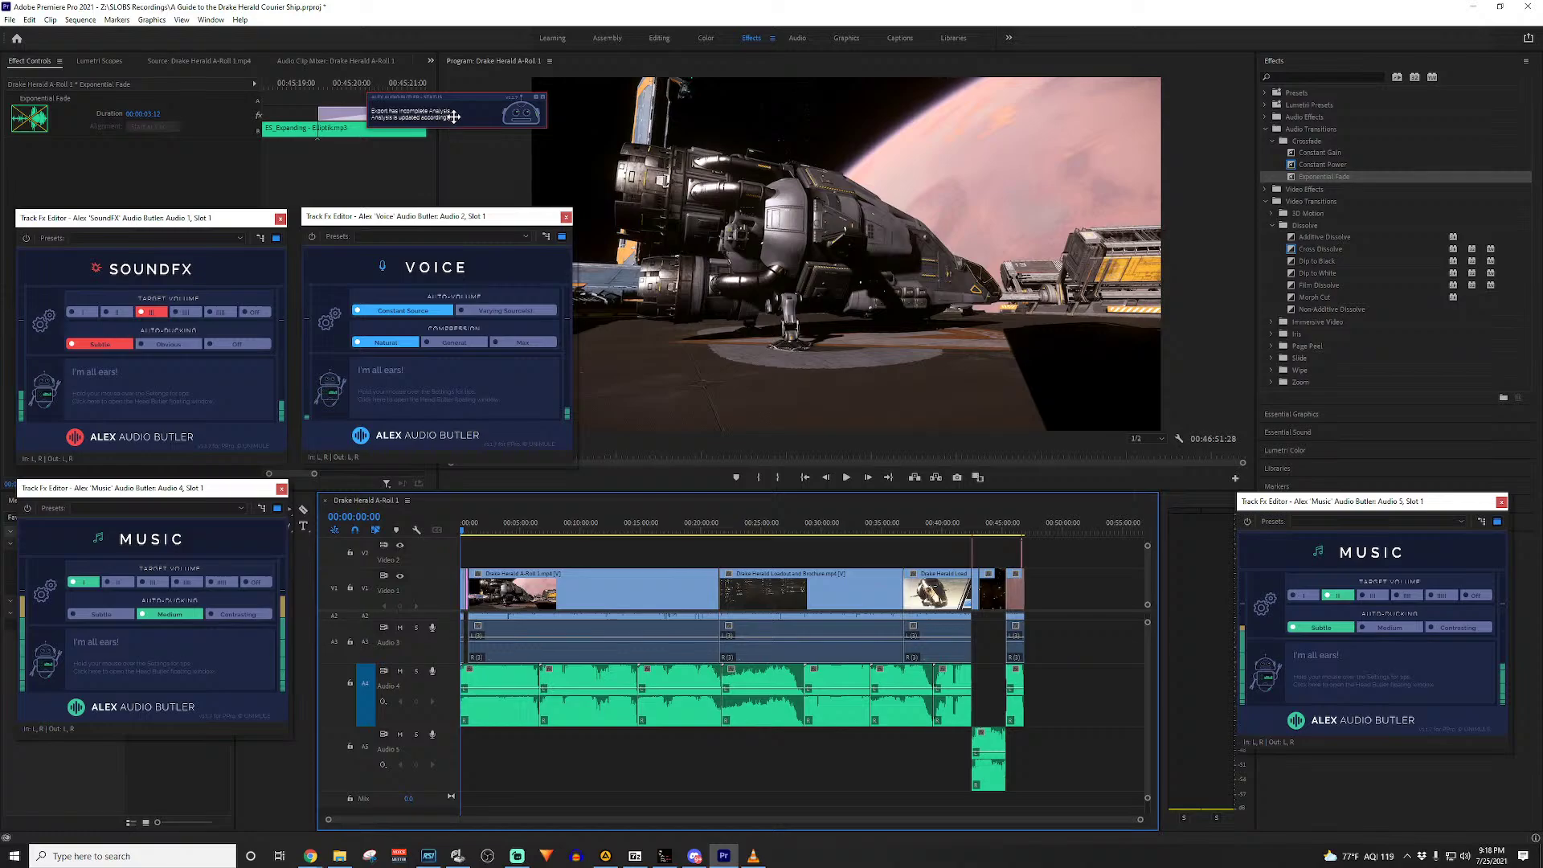
click(9, 19)
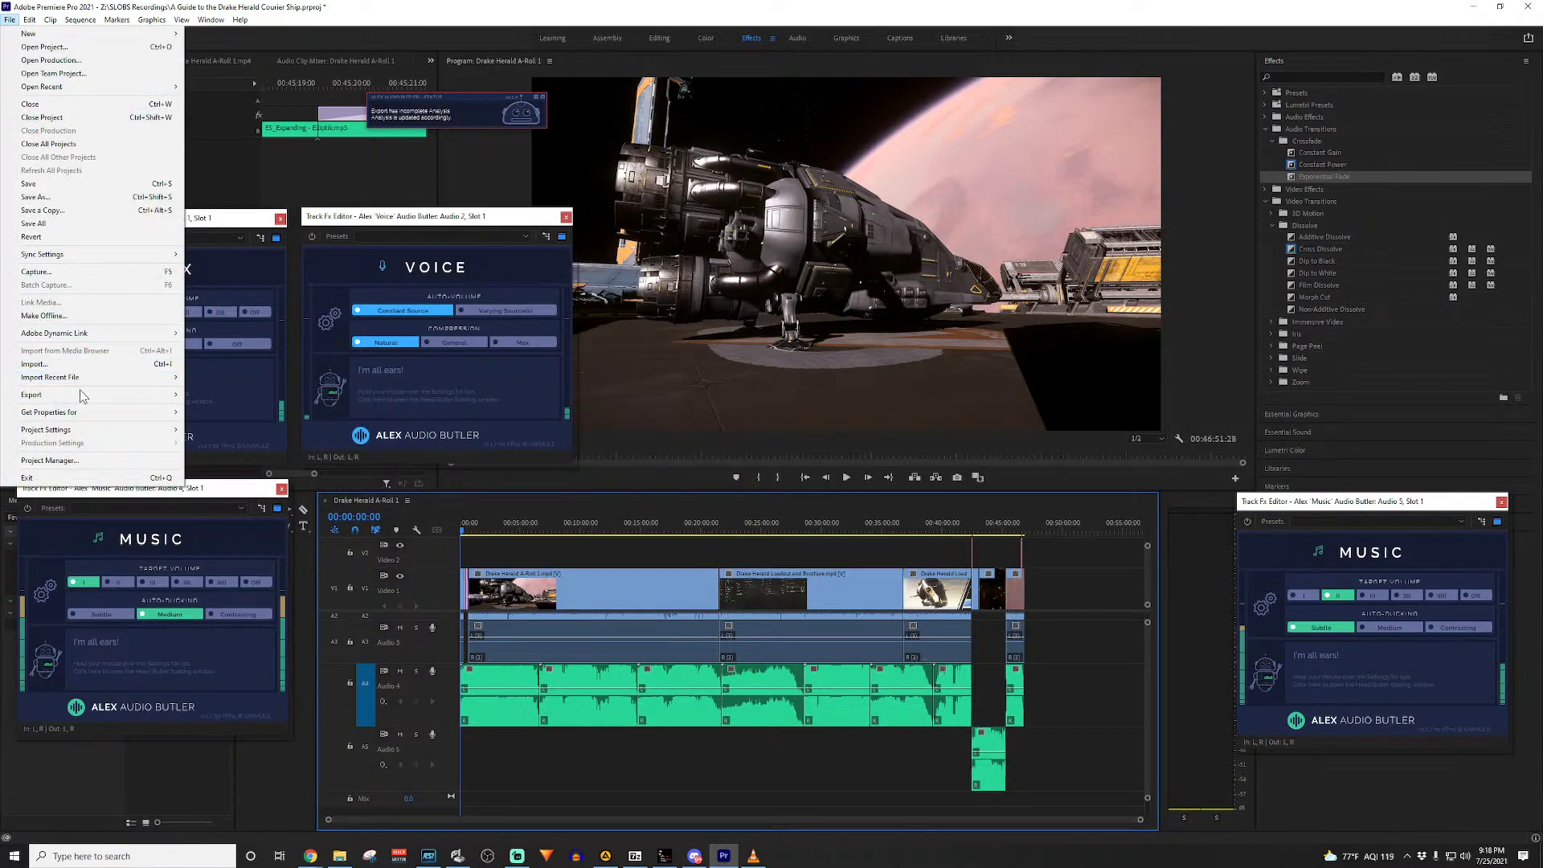
mouse_move(73, 395)
click(267, 395)
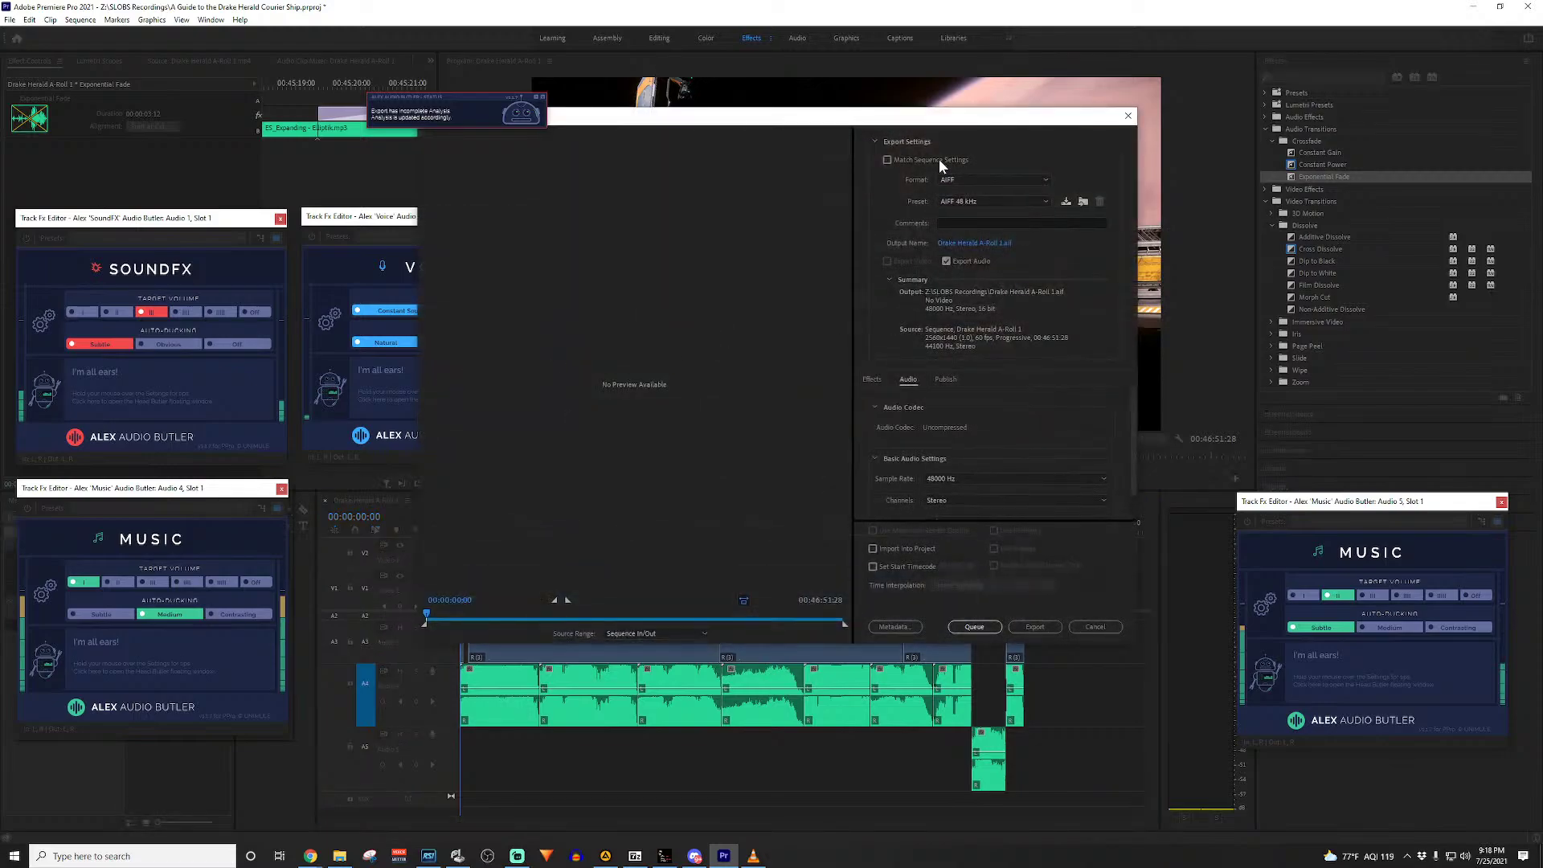
click(1037, 626)
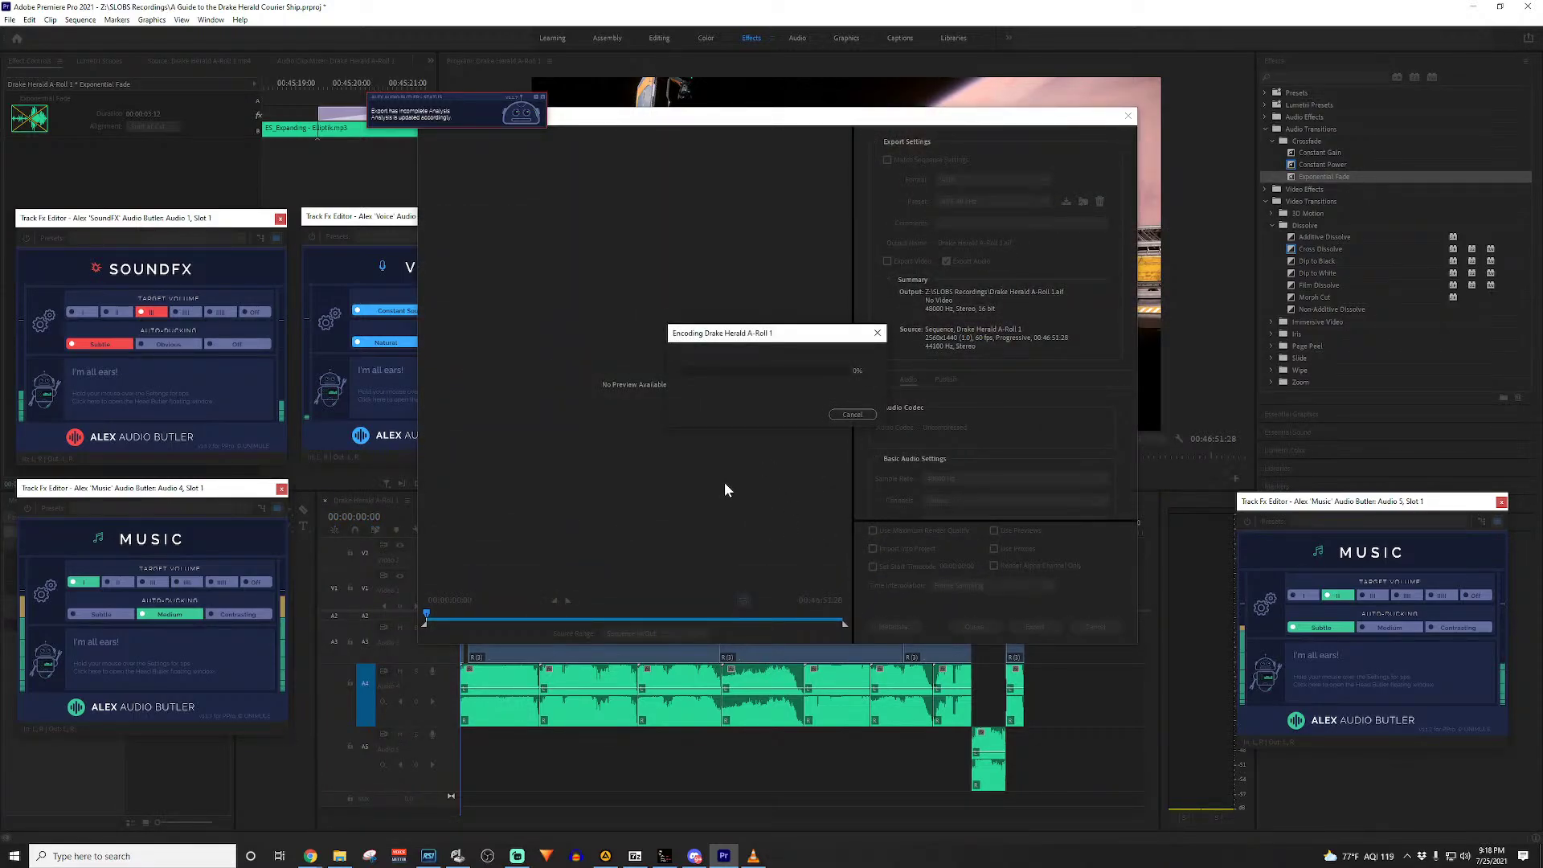
Step: Try to scrub the A-Roll footage in VLC back to about 17:19, and close the player
click(753, 856)
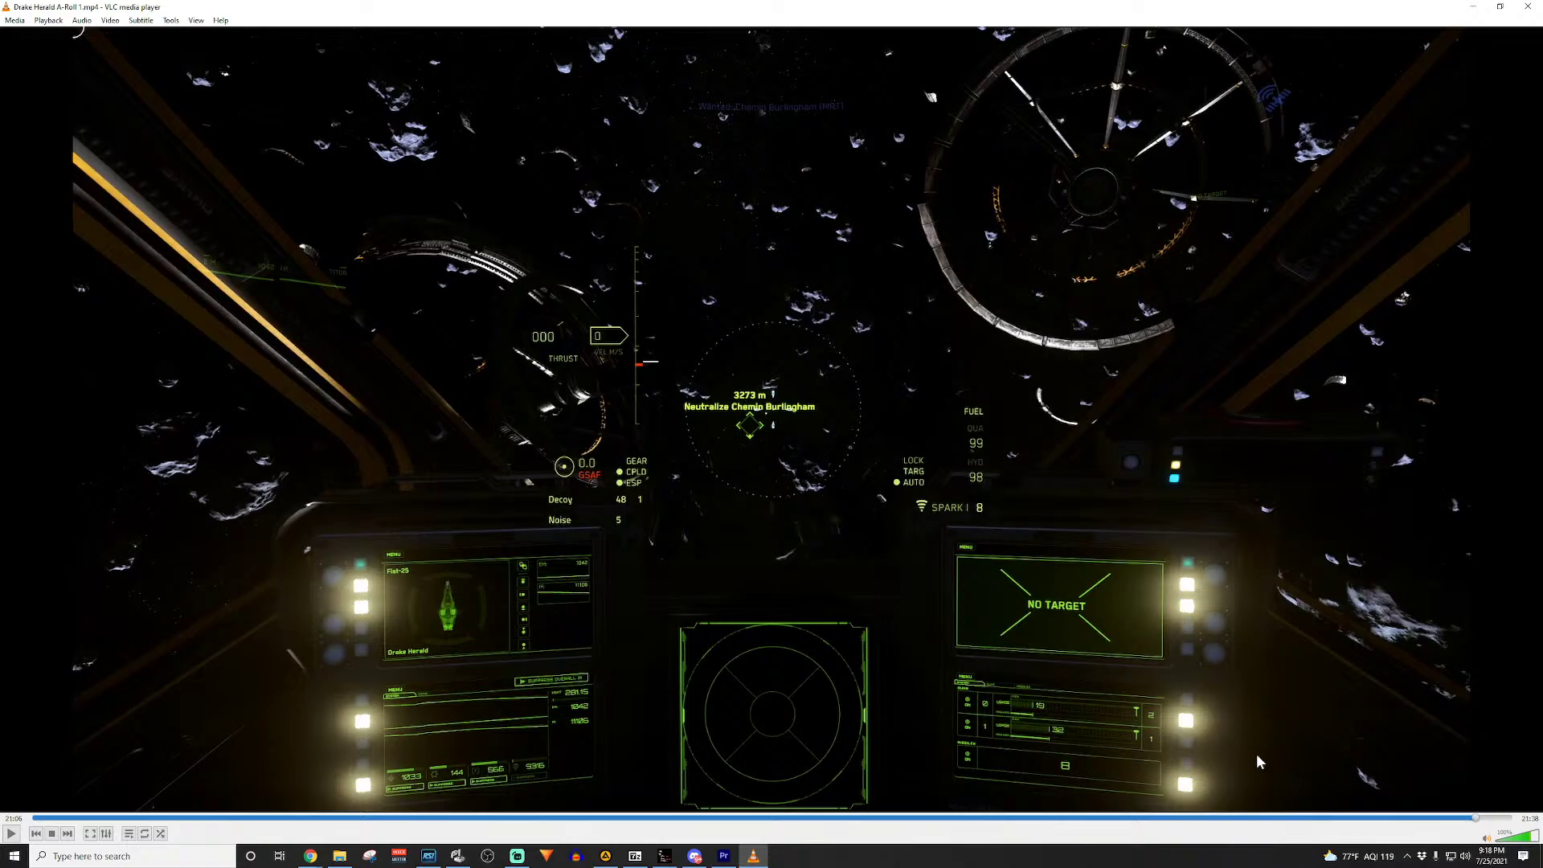
click(1000, 821)
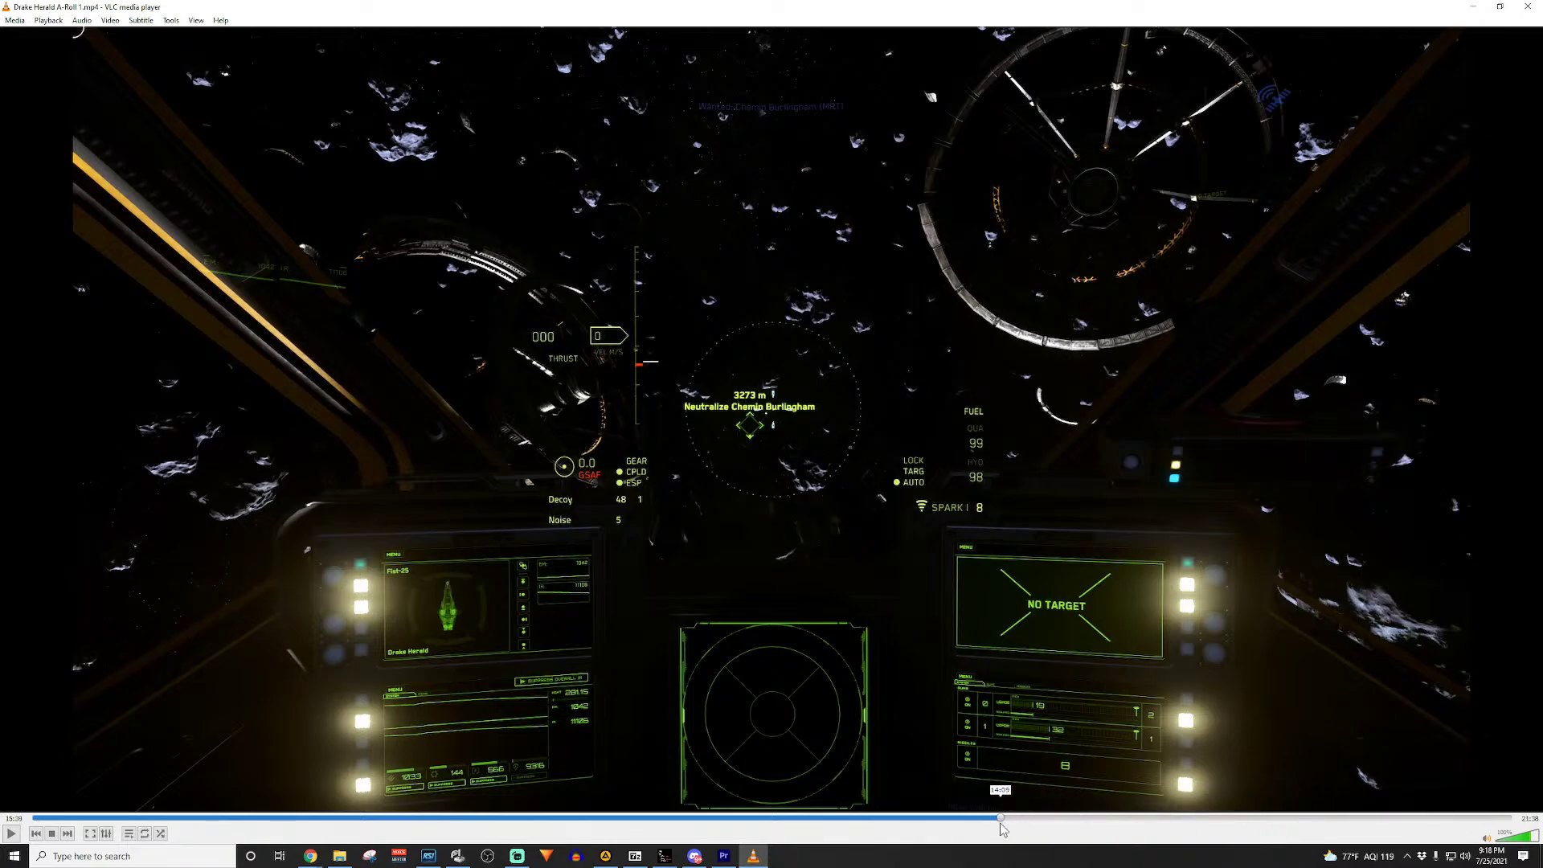
click(1217, 819)
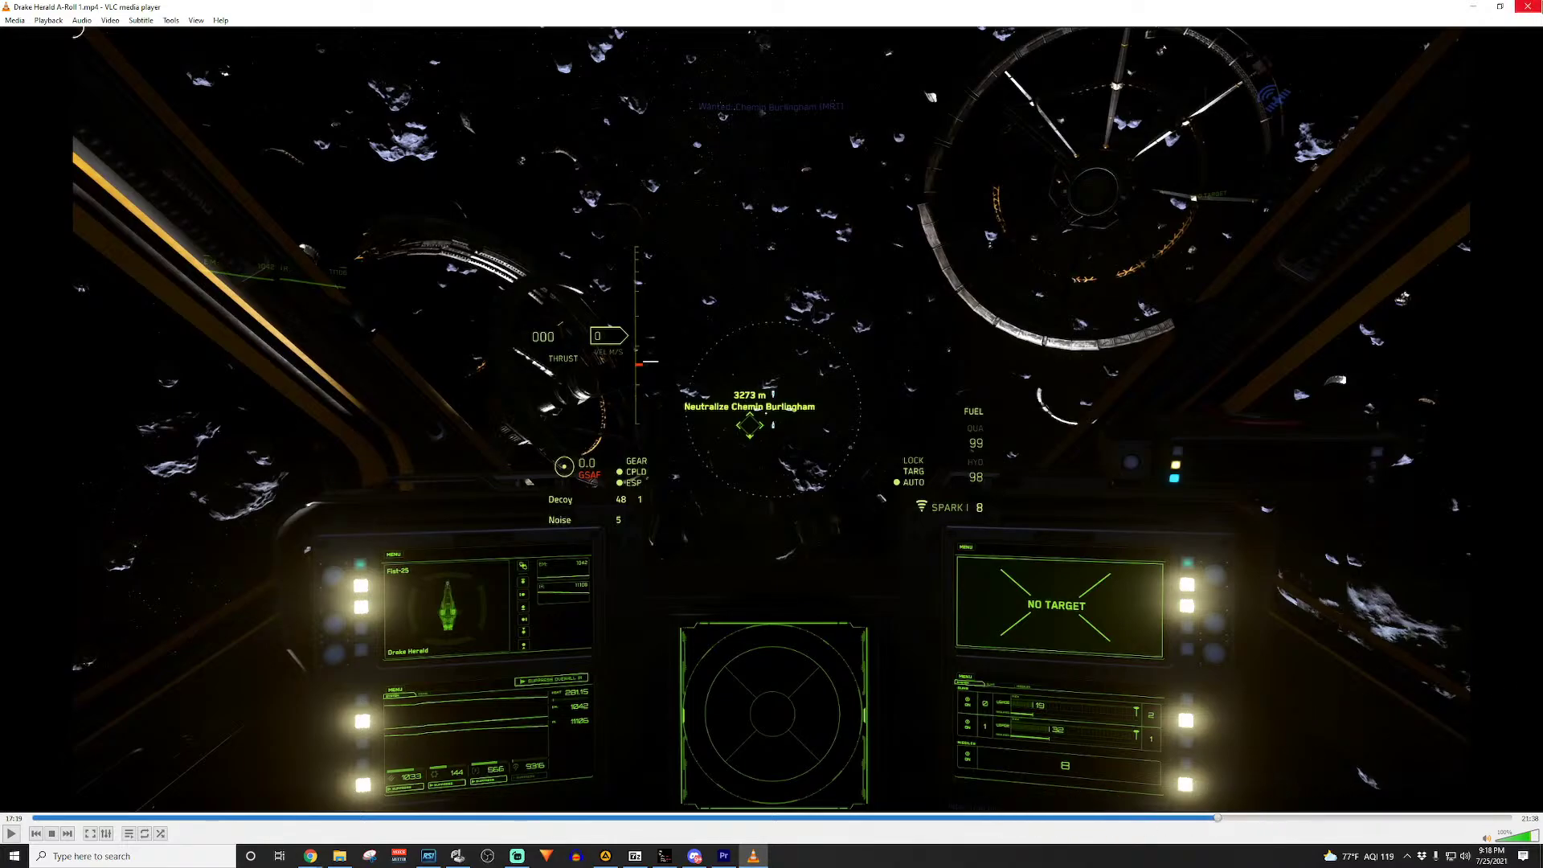
click(1534, 7)
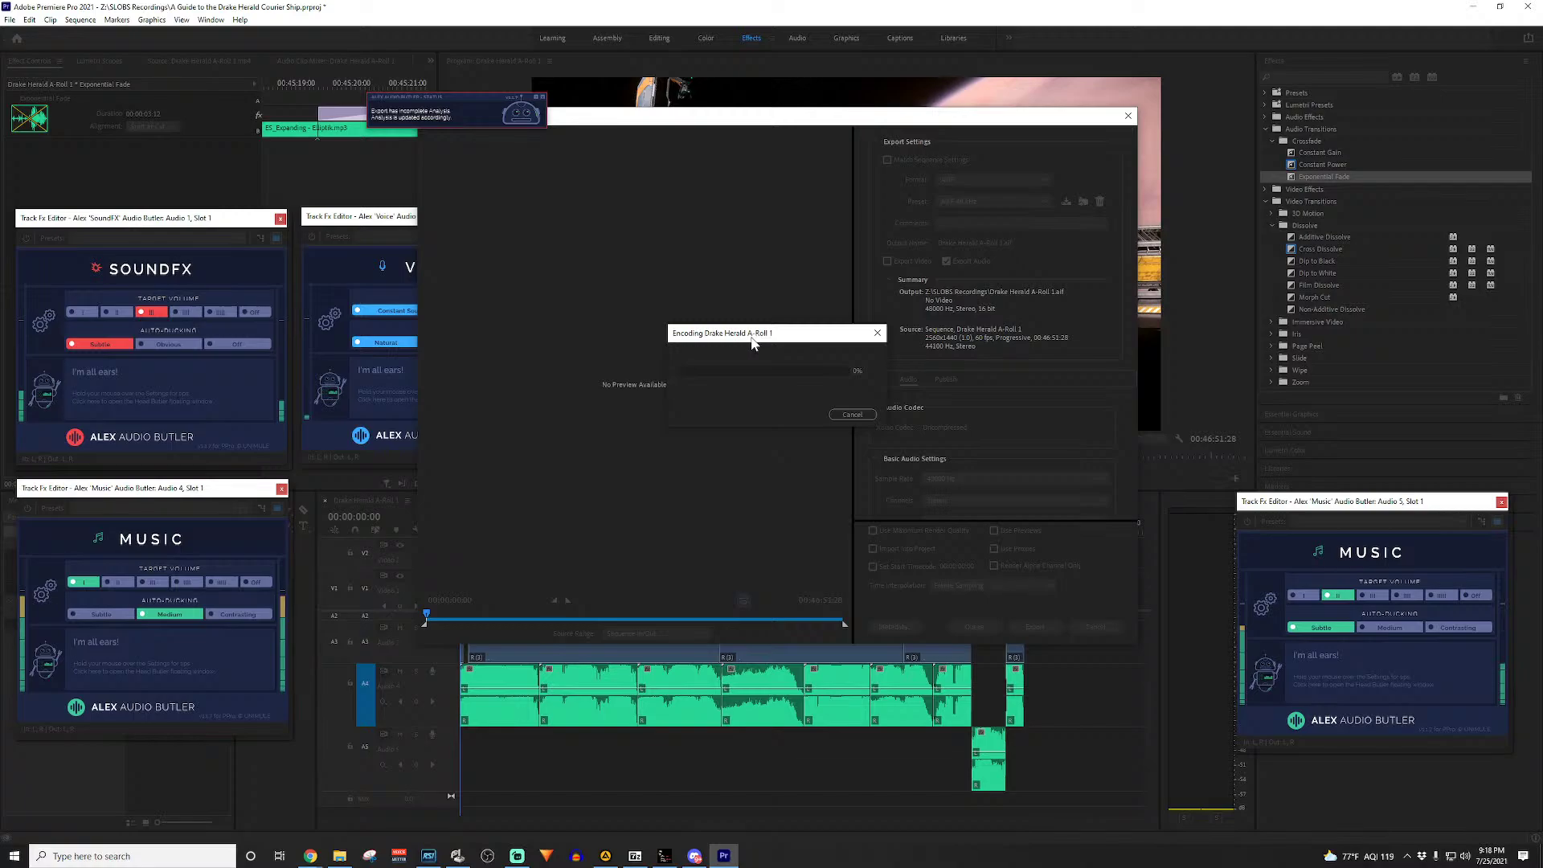
drag(777, 333, 723, 298)
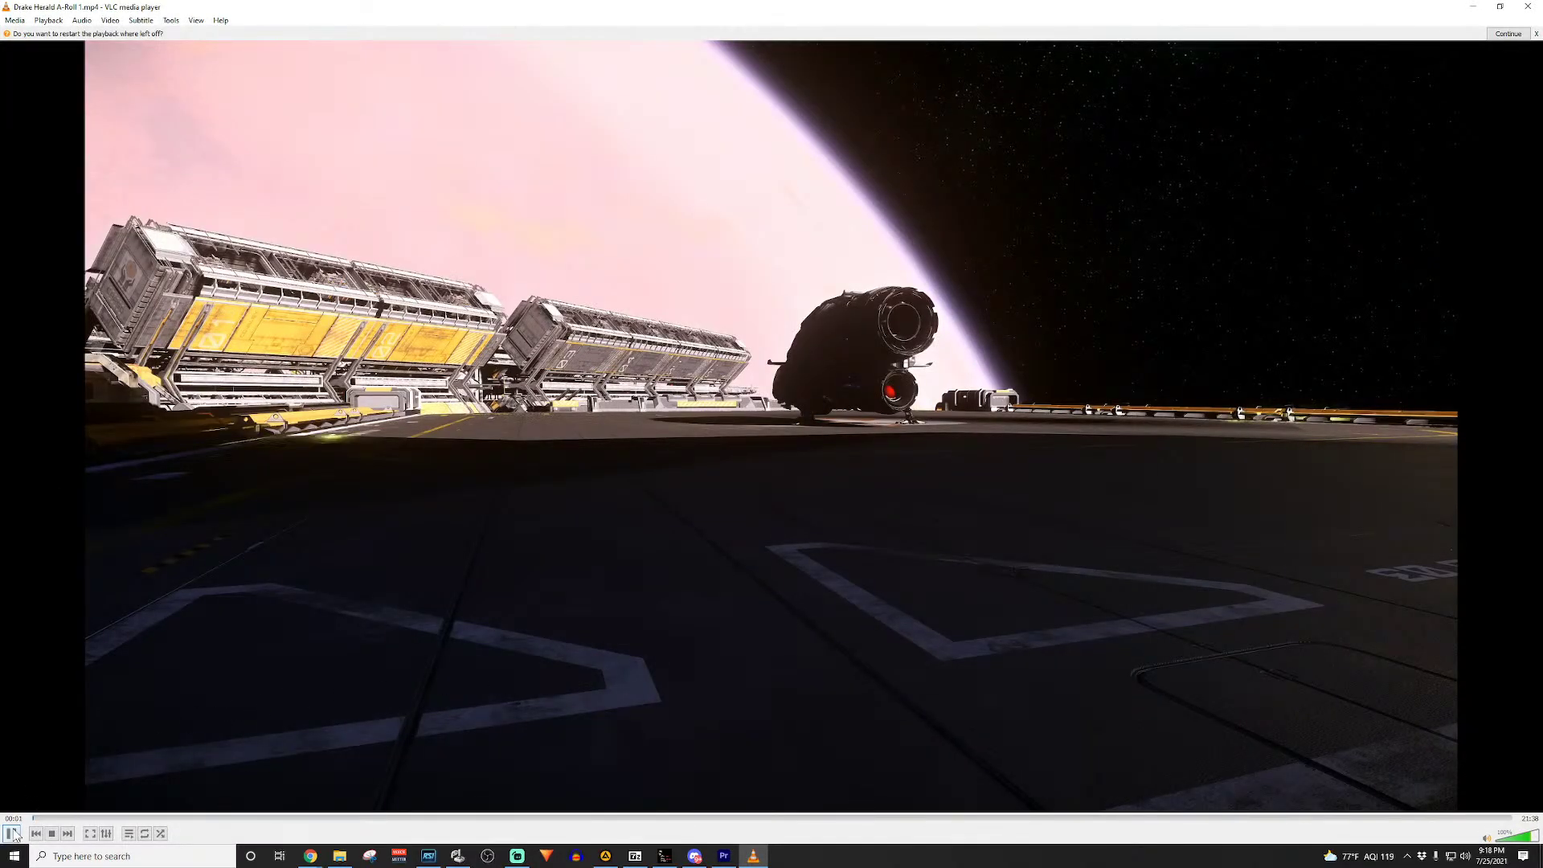
Step: Pause Drake Herald A-Roll 1.mp4 in VLC and scrub to the ship flying among asteroids at about 17:55
click(13, 834)
click(1222, 818)
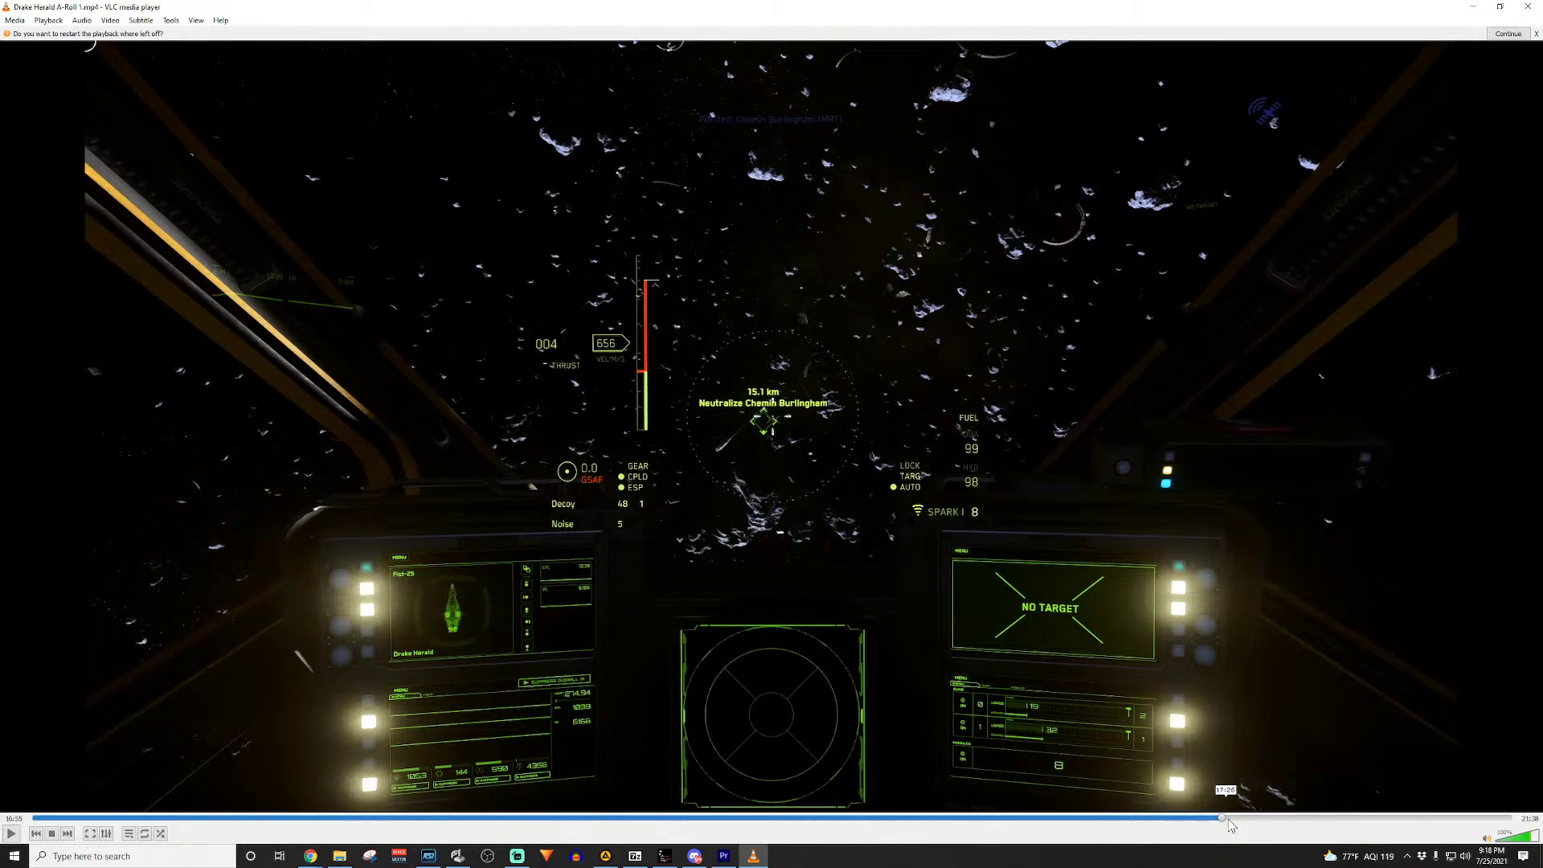
click(1264, 817)
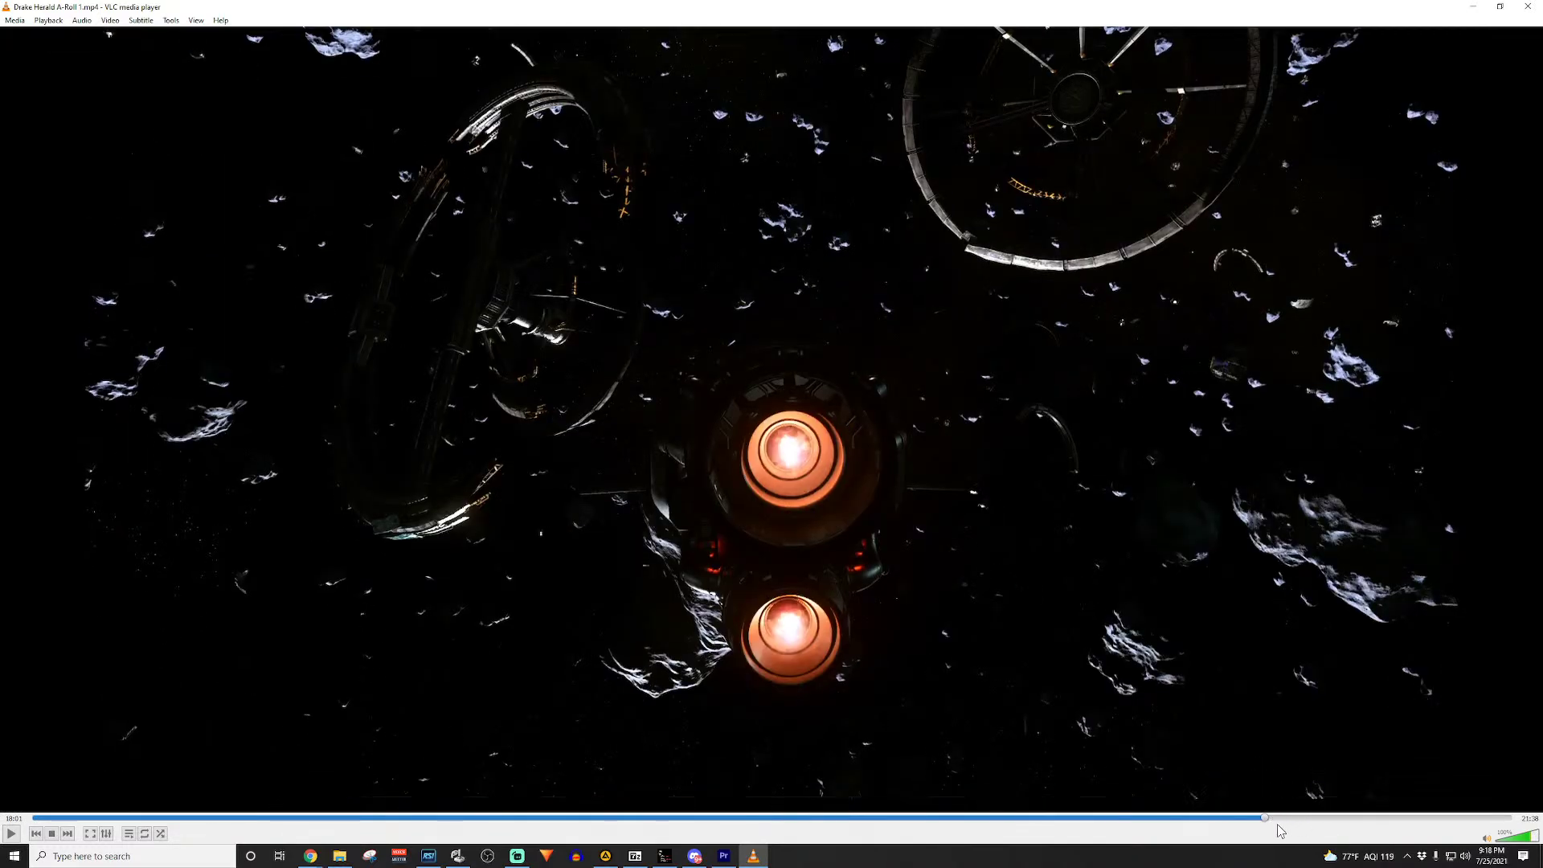
click(1250, 817)
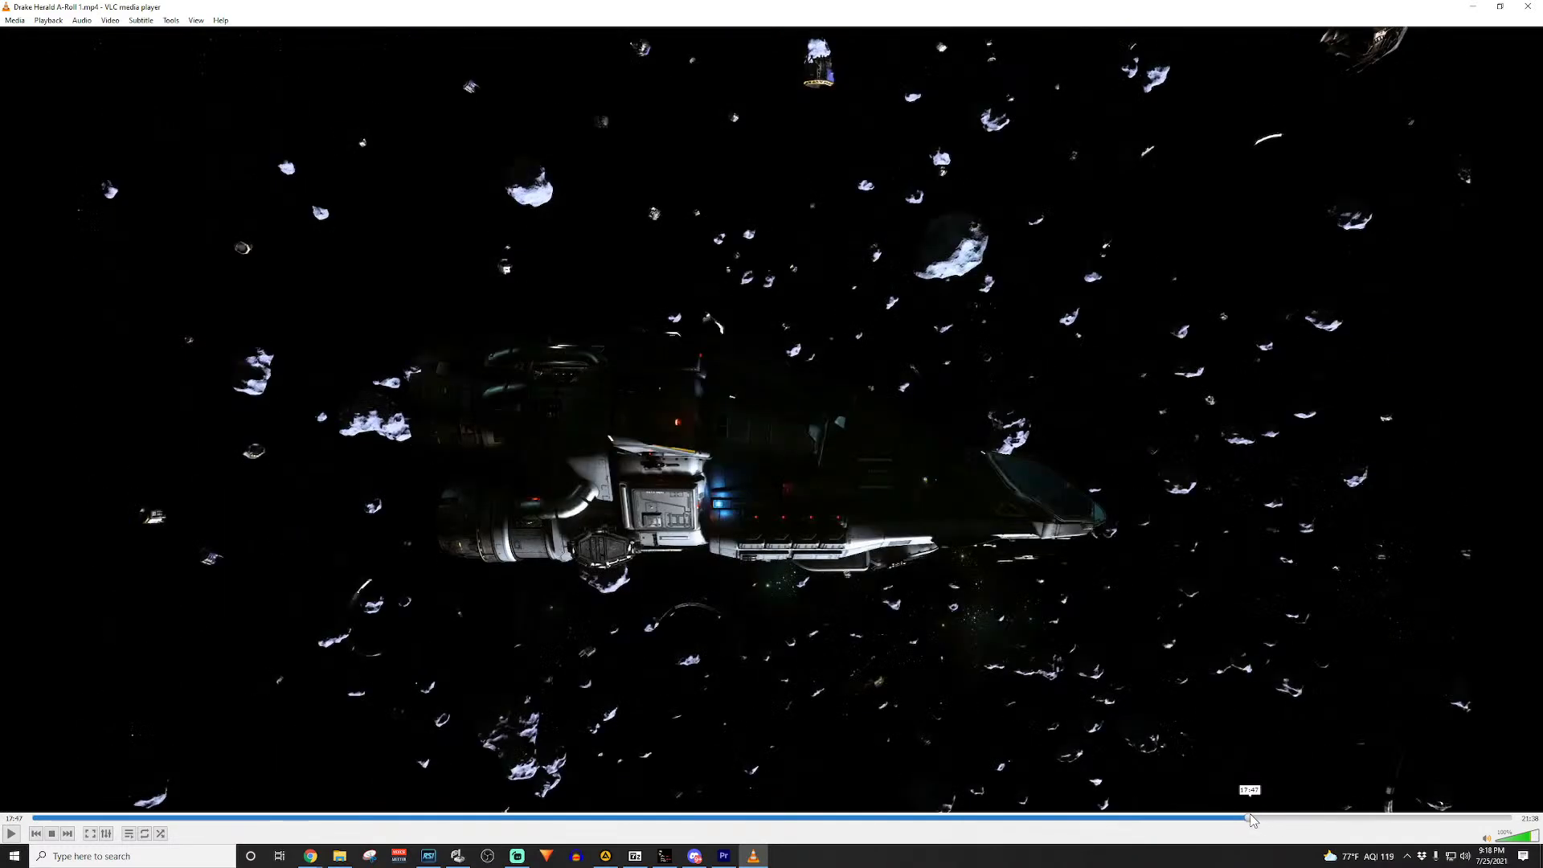
click(1259, 818)
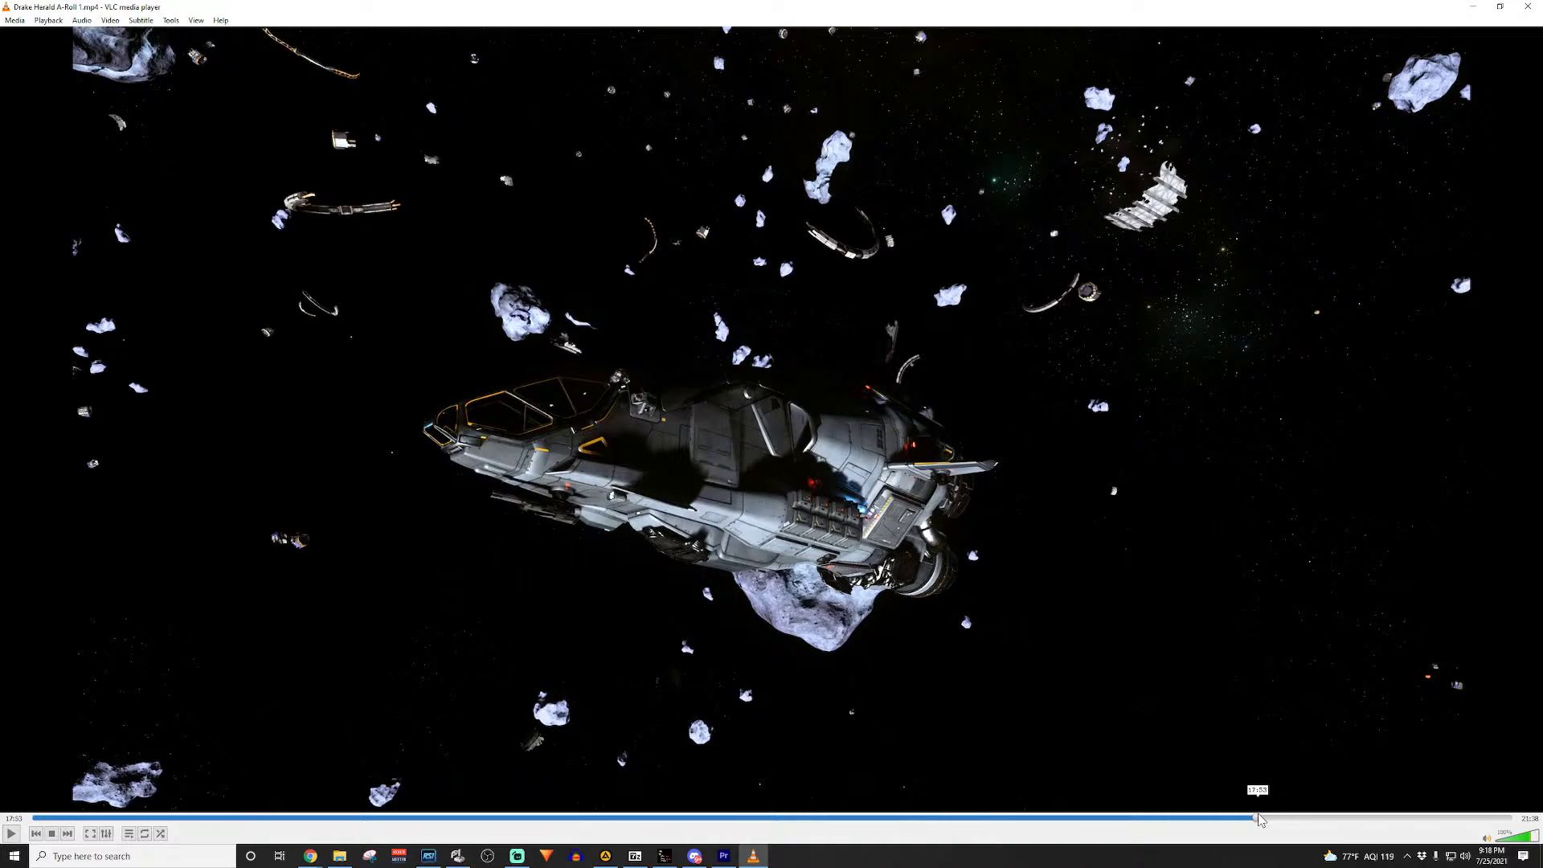
mouse_move(1258, 816)
mouse_down()
mouse_move(1318, 821)
mouse_move(1243, 827)
mouse_move(1263, 825)
mouse_up()
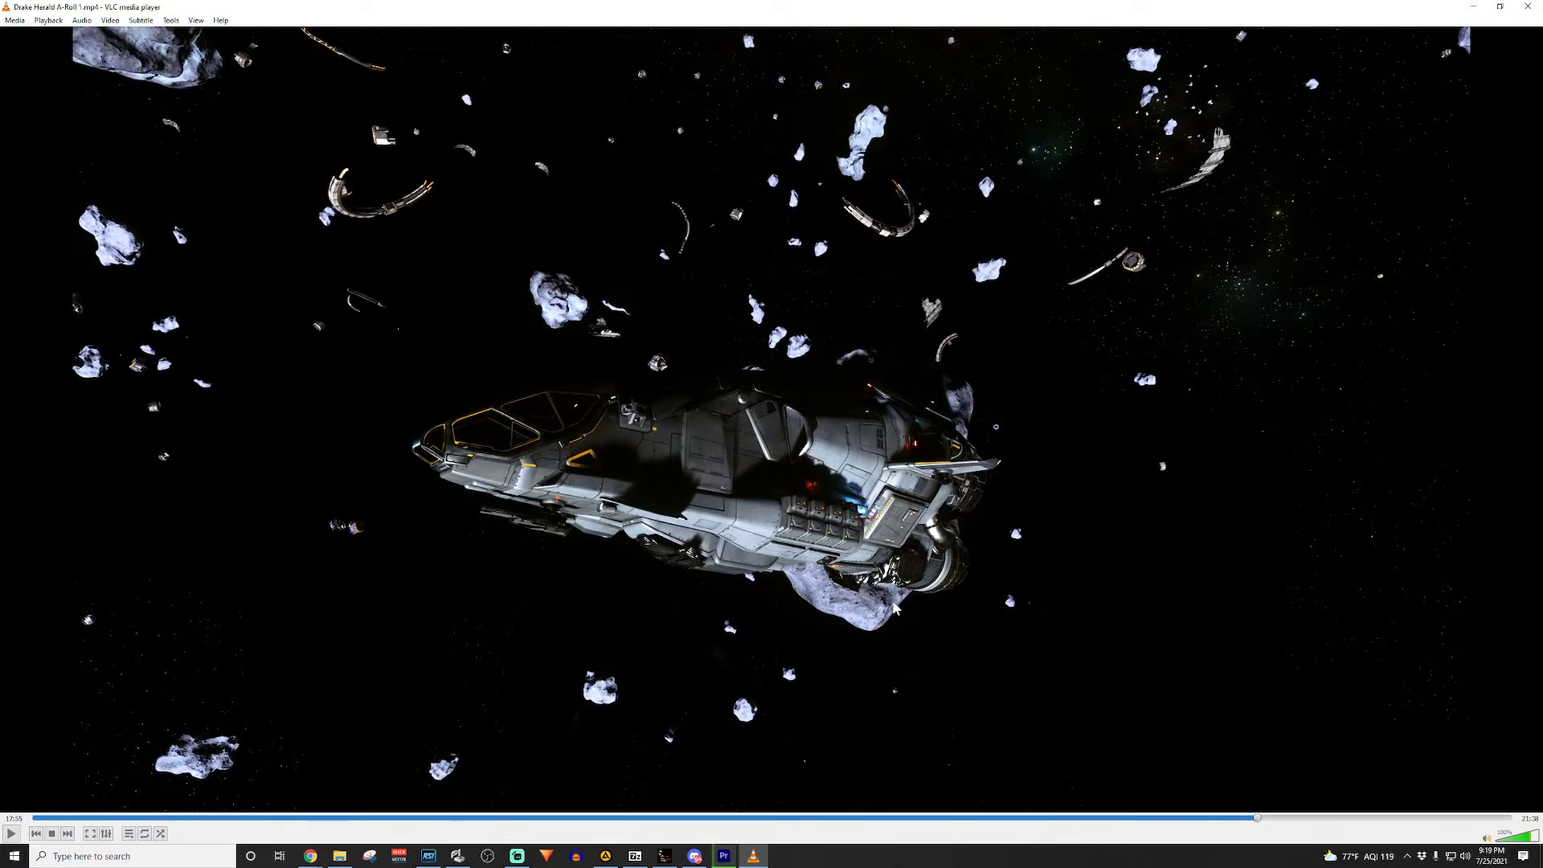
Step: Take a VLC snapshot of the paused frame showing the ship among the asteroids
right_click(694, 381)
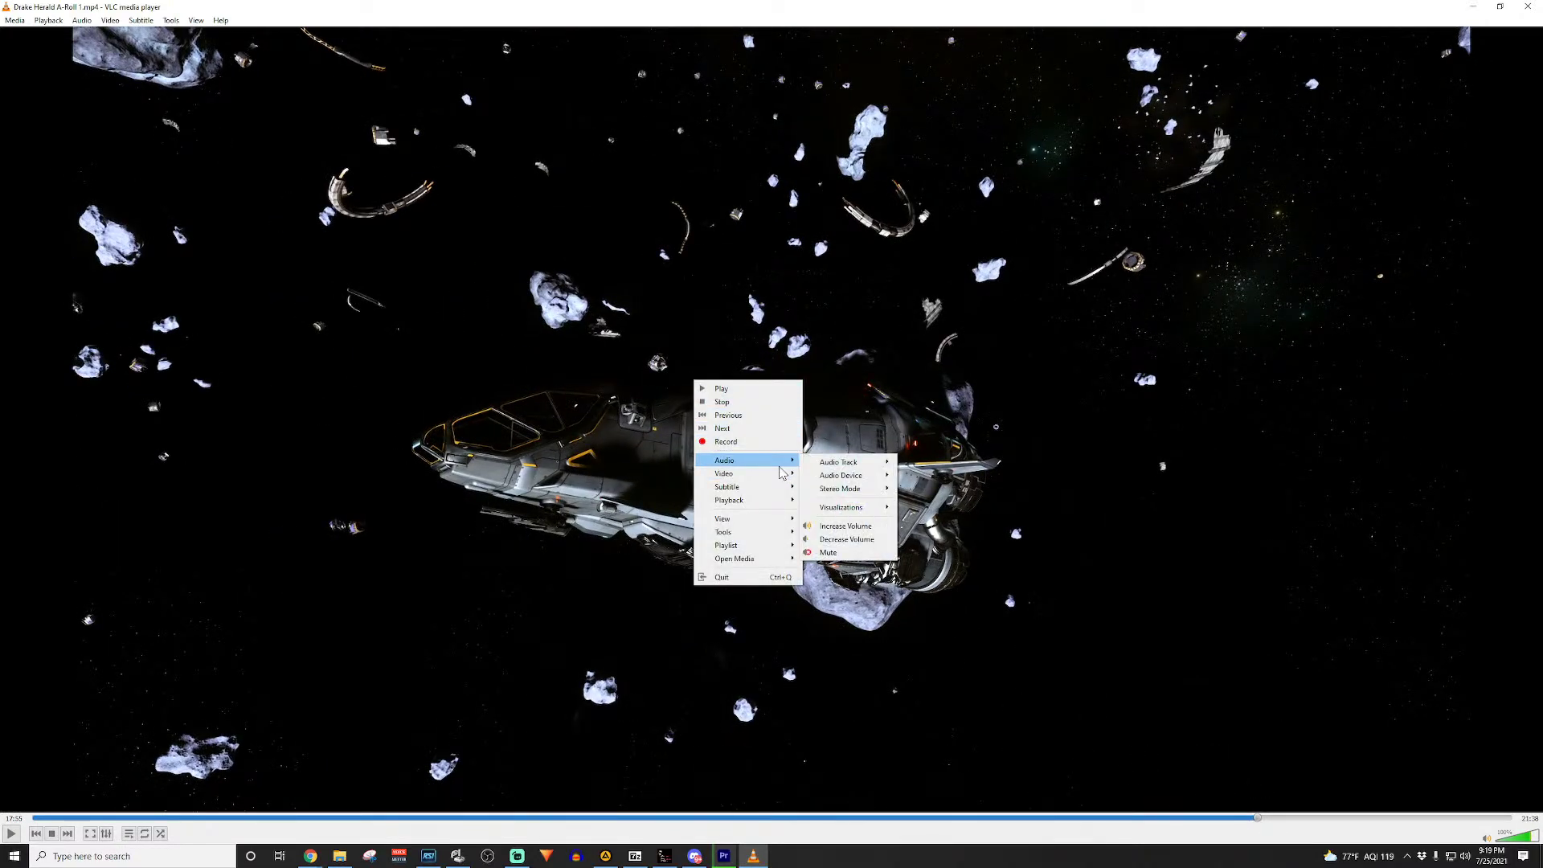
mouse_move(780, 473)
click(871, 616)
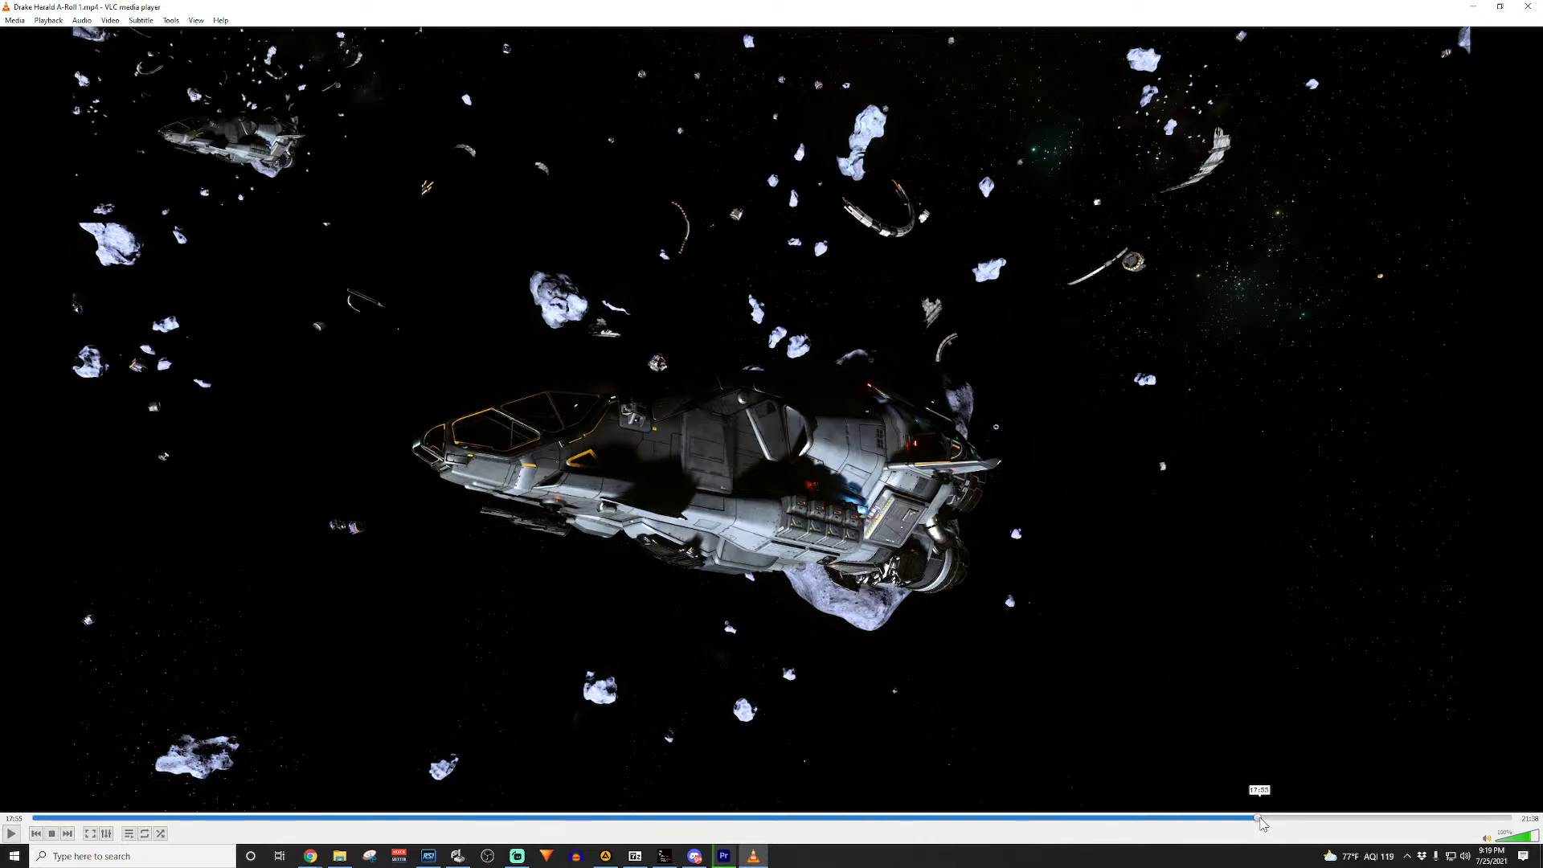
Step: Scan the remaining A-Roll footage through to its end at 21:38 for more thumbnail shots, and close the player
click(1263, 819)
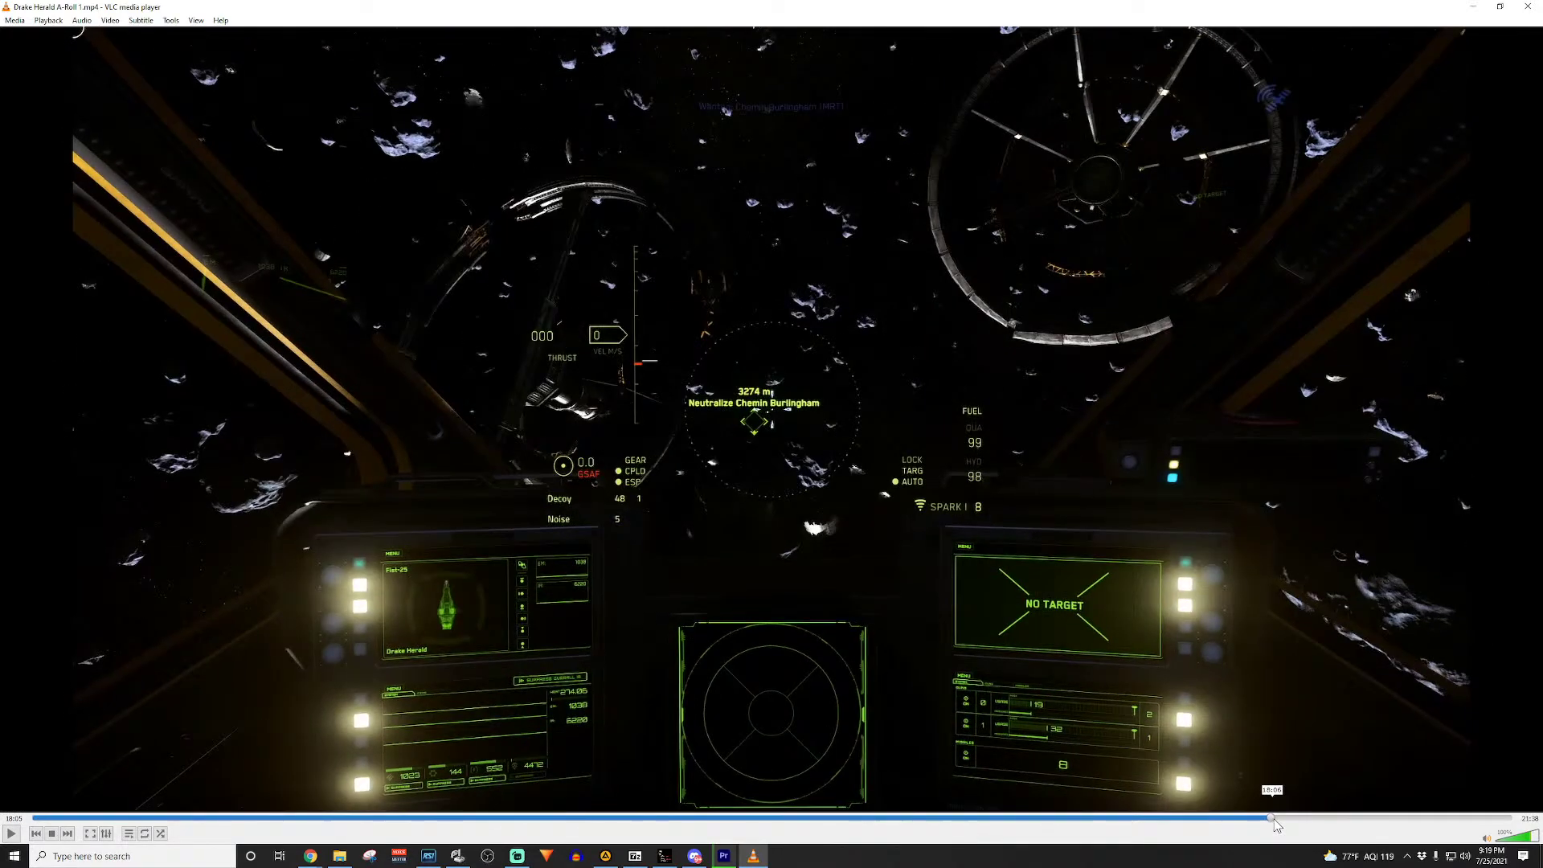
click(1312, 819)
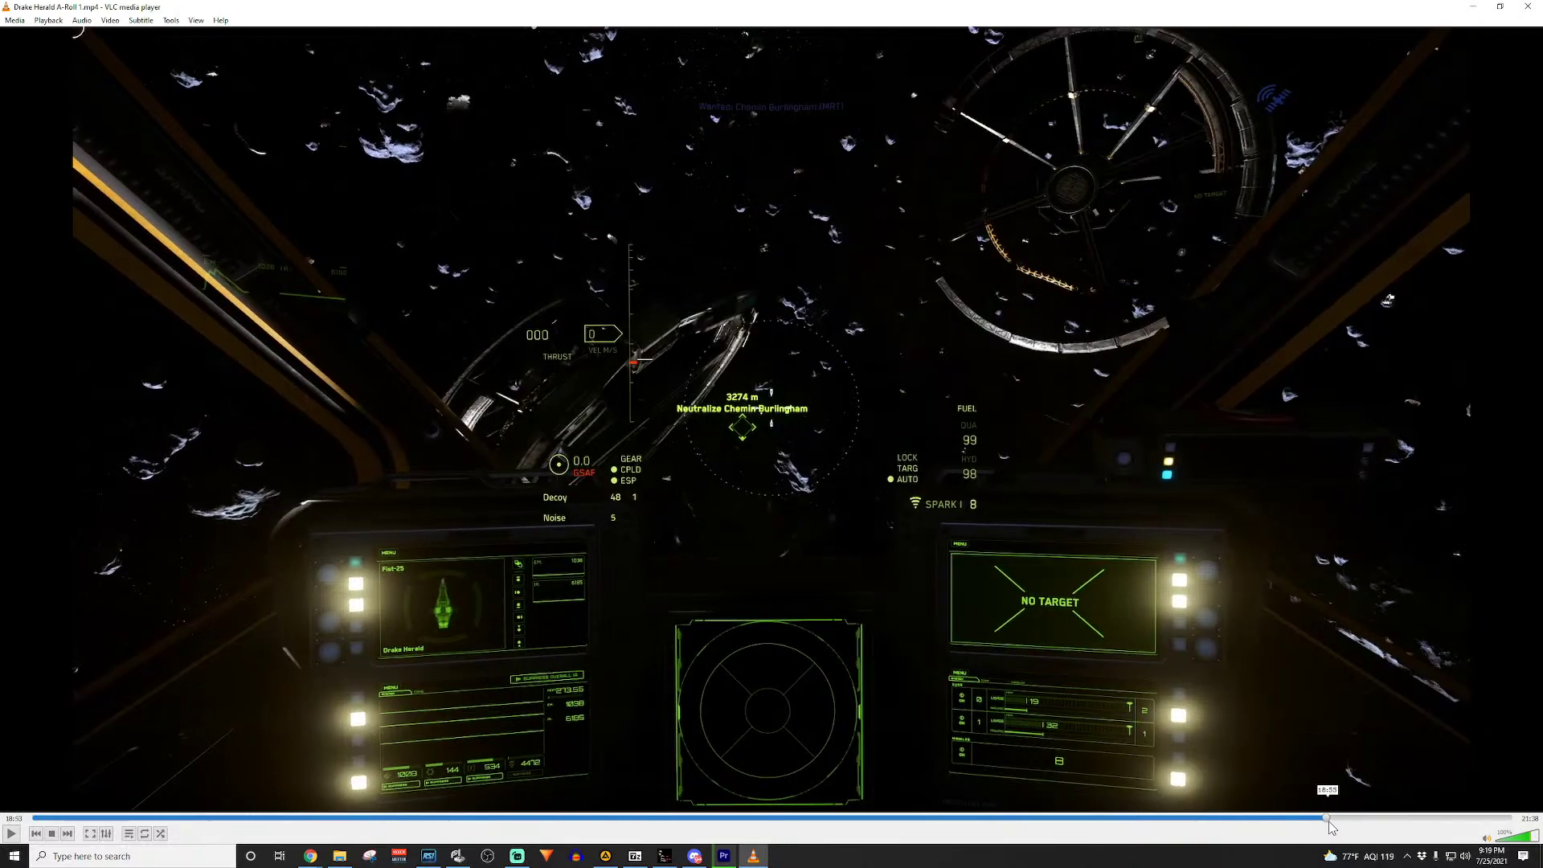
click(1384, 819)
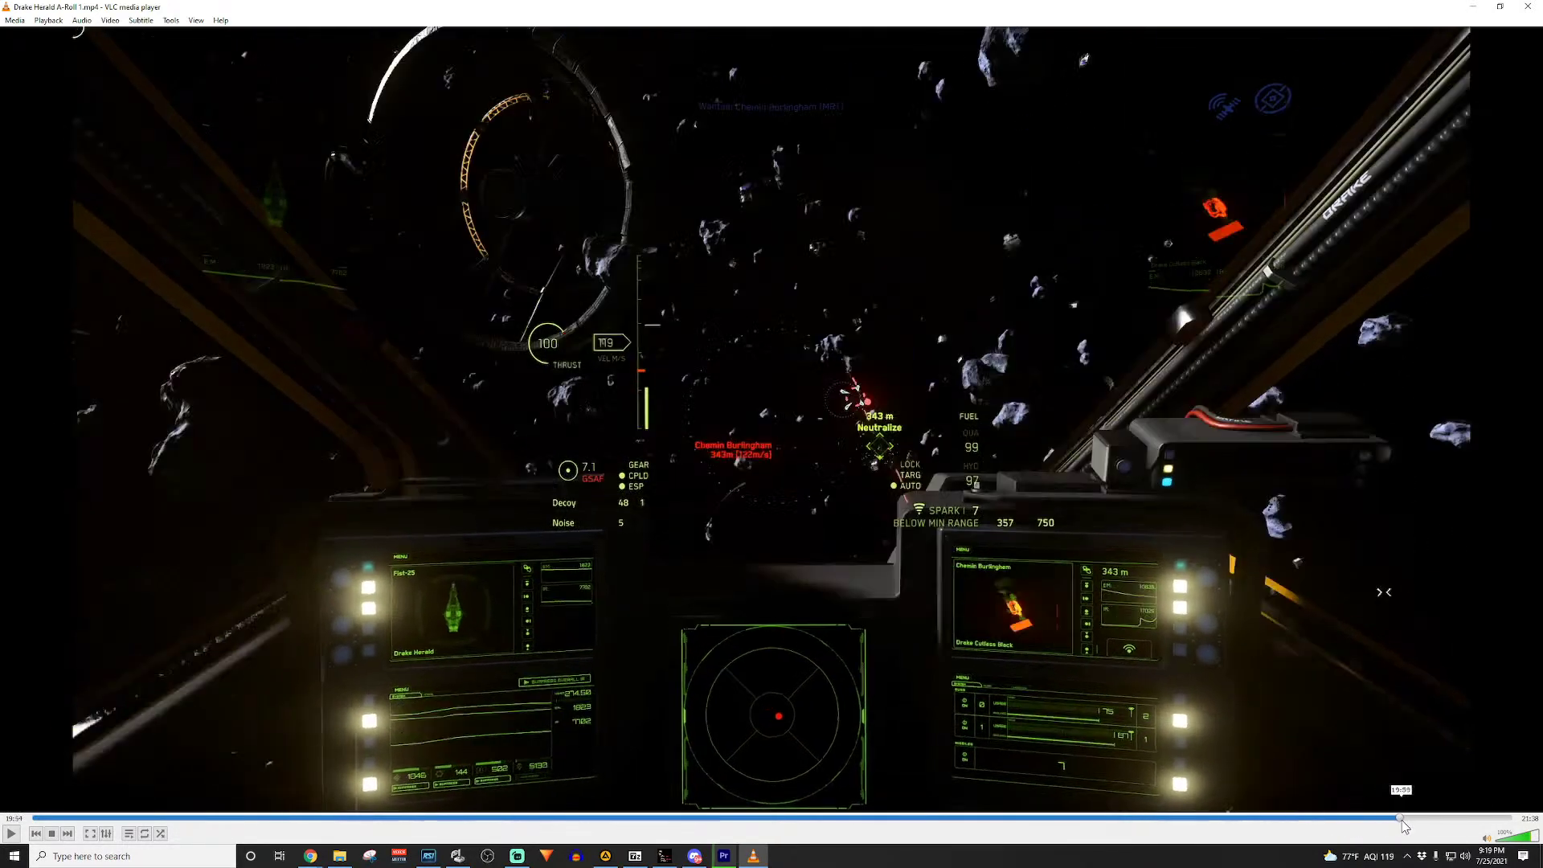
click(1432, 819)
click(1456, 819)
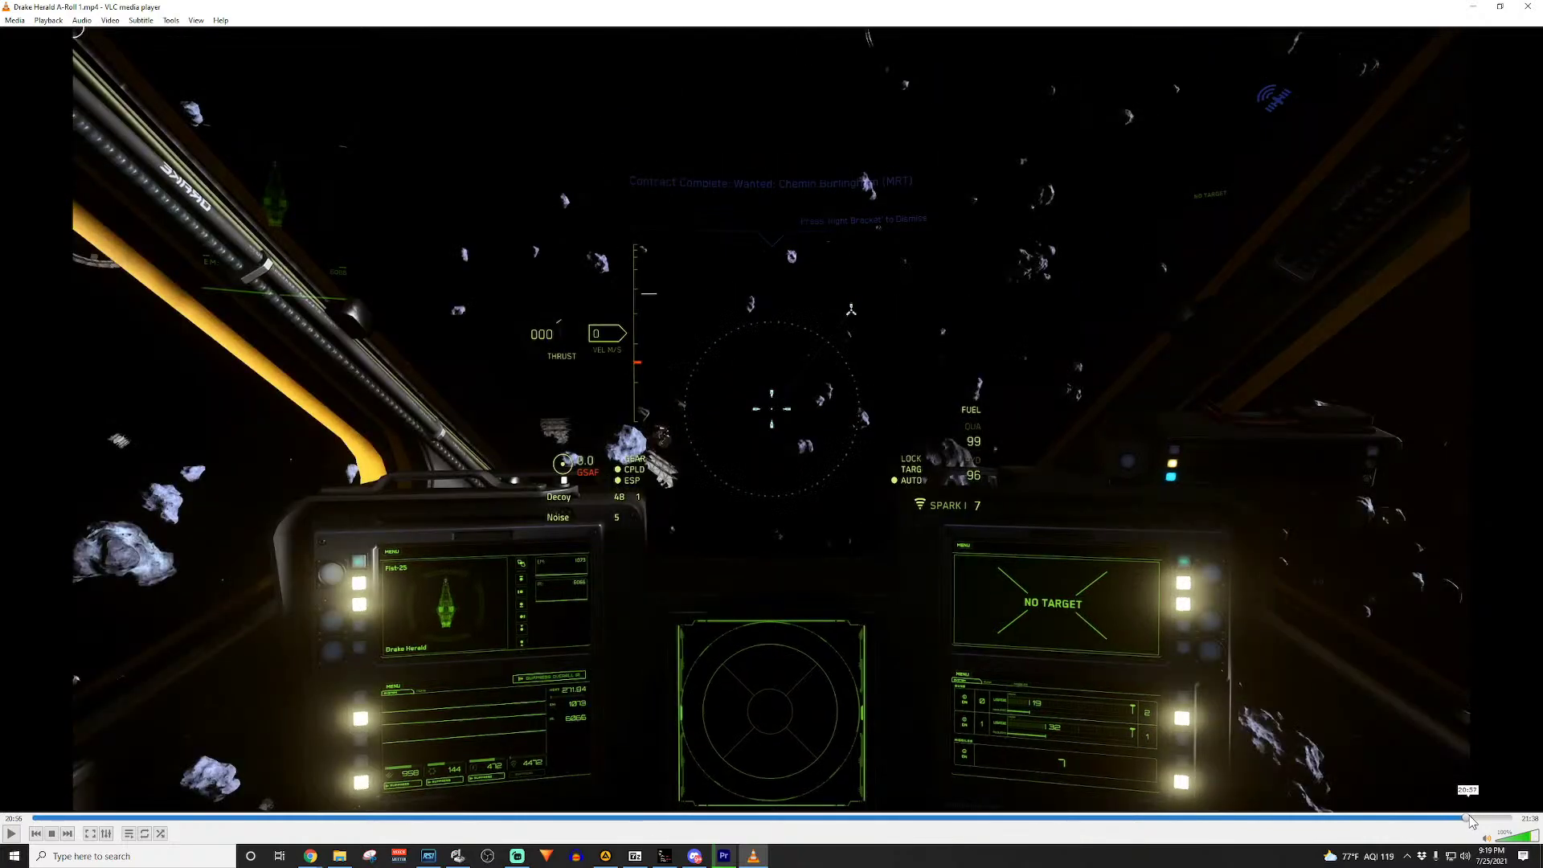
click(1511, 818)
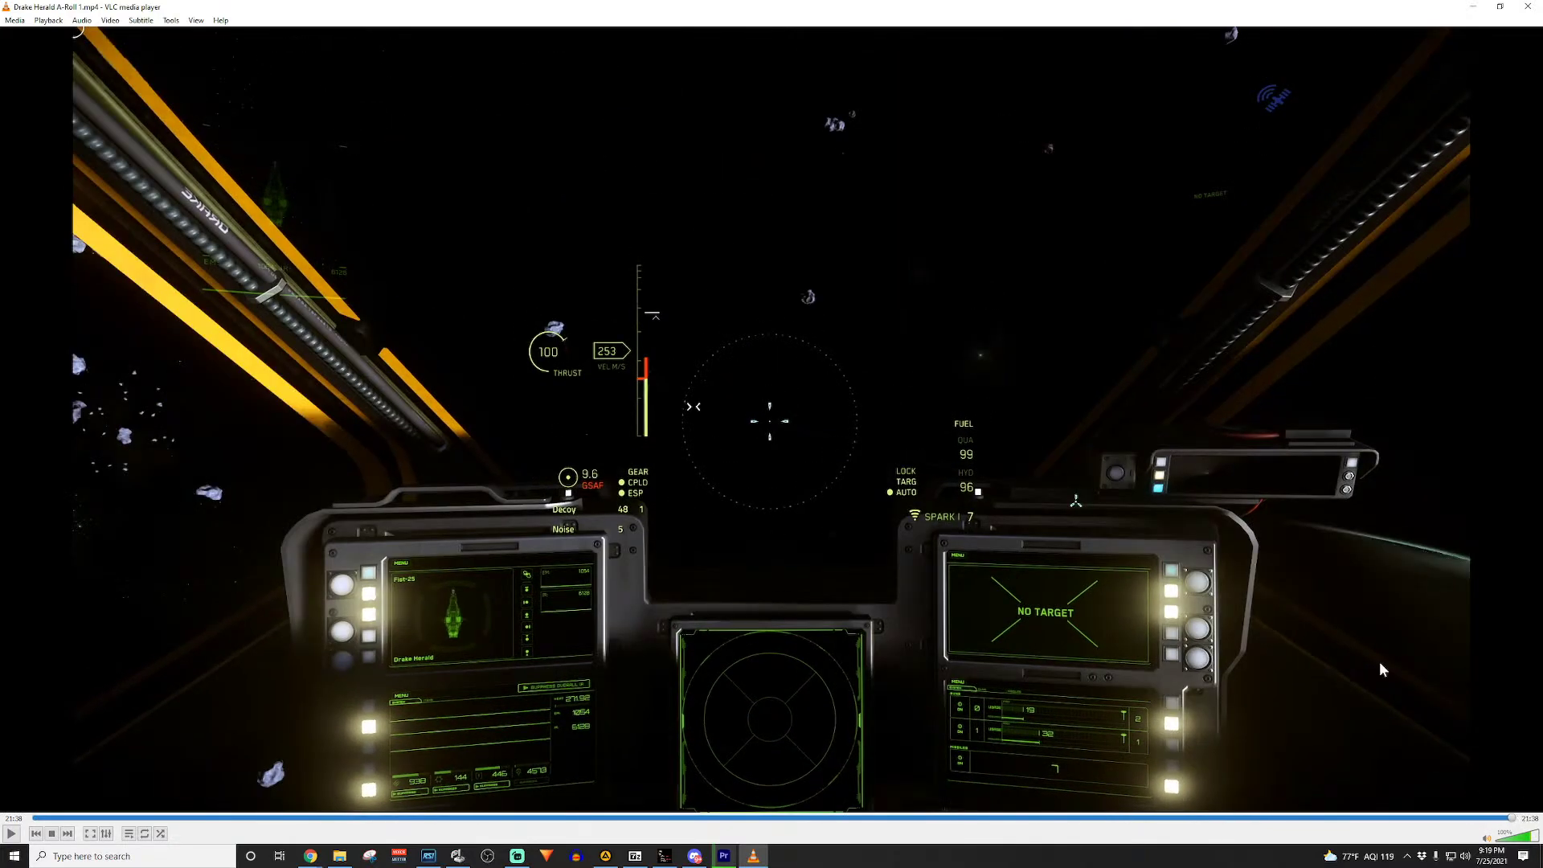
click(1528, 6)
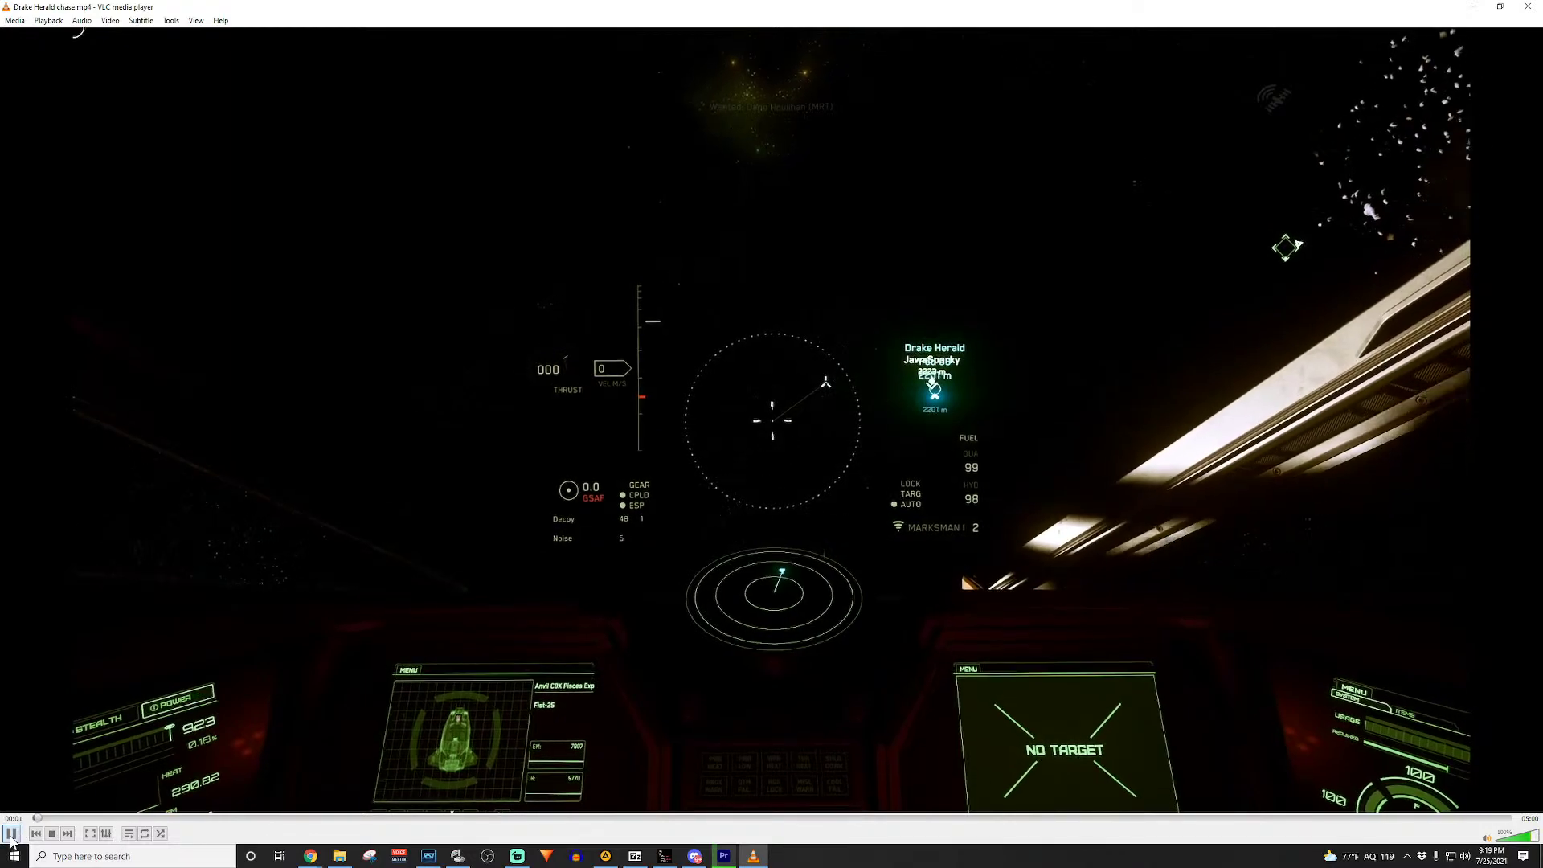
Step: Scrub through Drake Herald chave.mp4 and Drake Herald Outtro.mp4 in VLC to look for thumbnail shots, closing each video
click(15, 833)
click(134, 818)
drag(135, 820, 1194, 821)
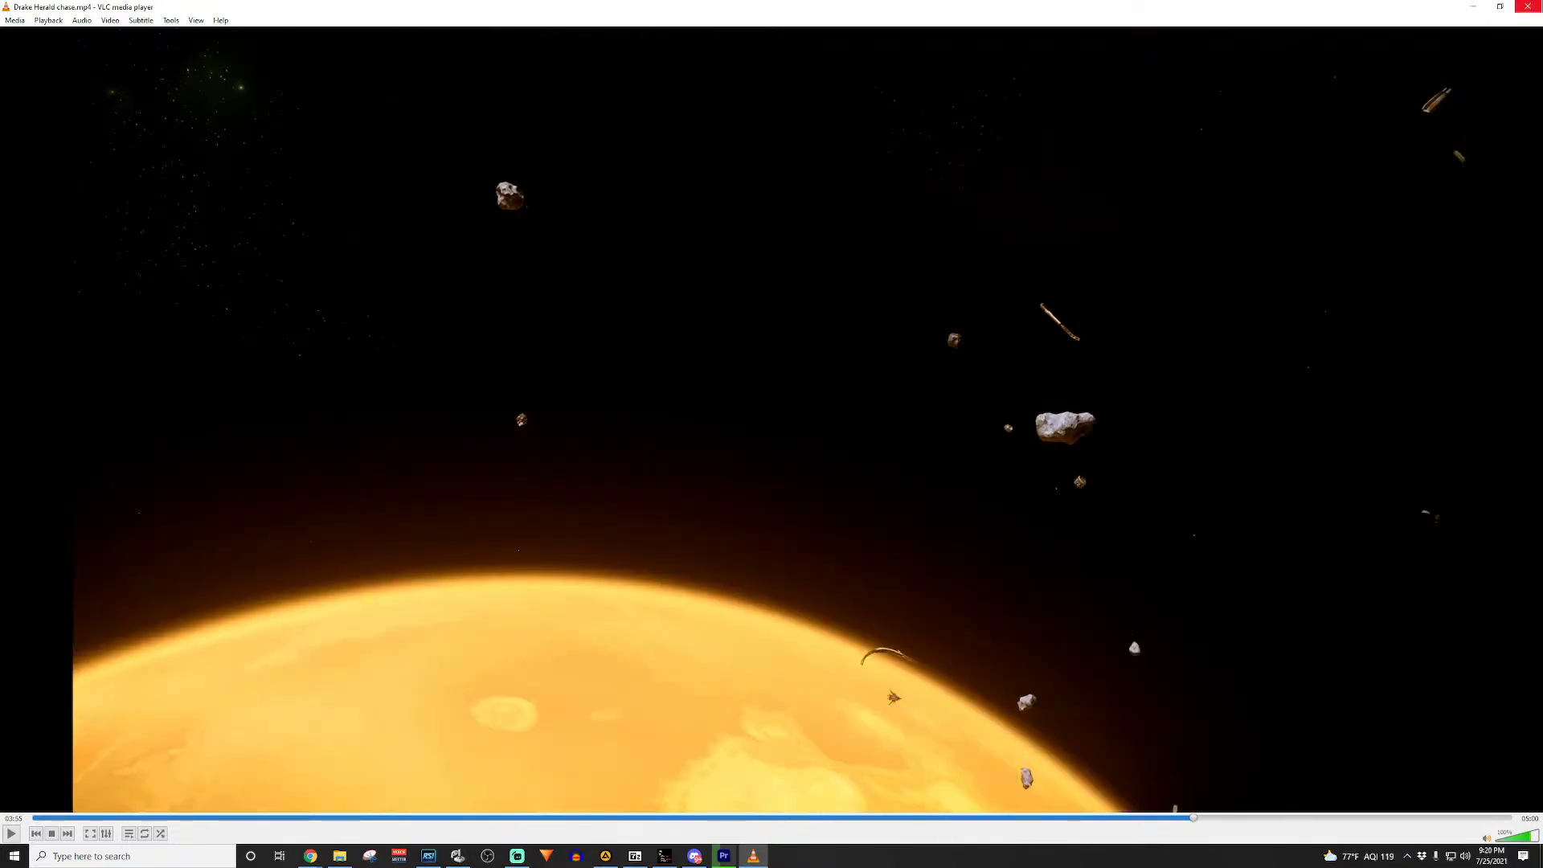
click(1528, 7)
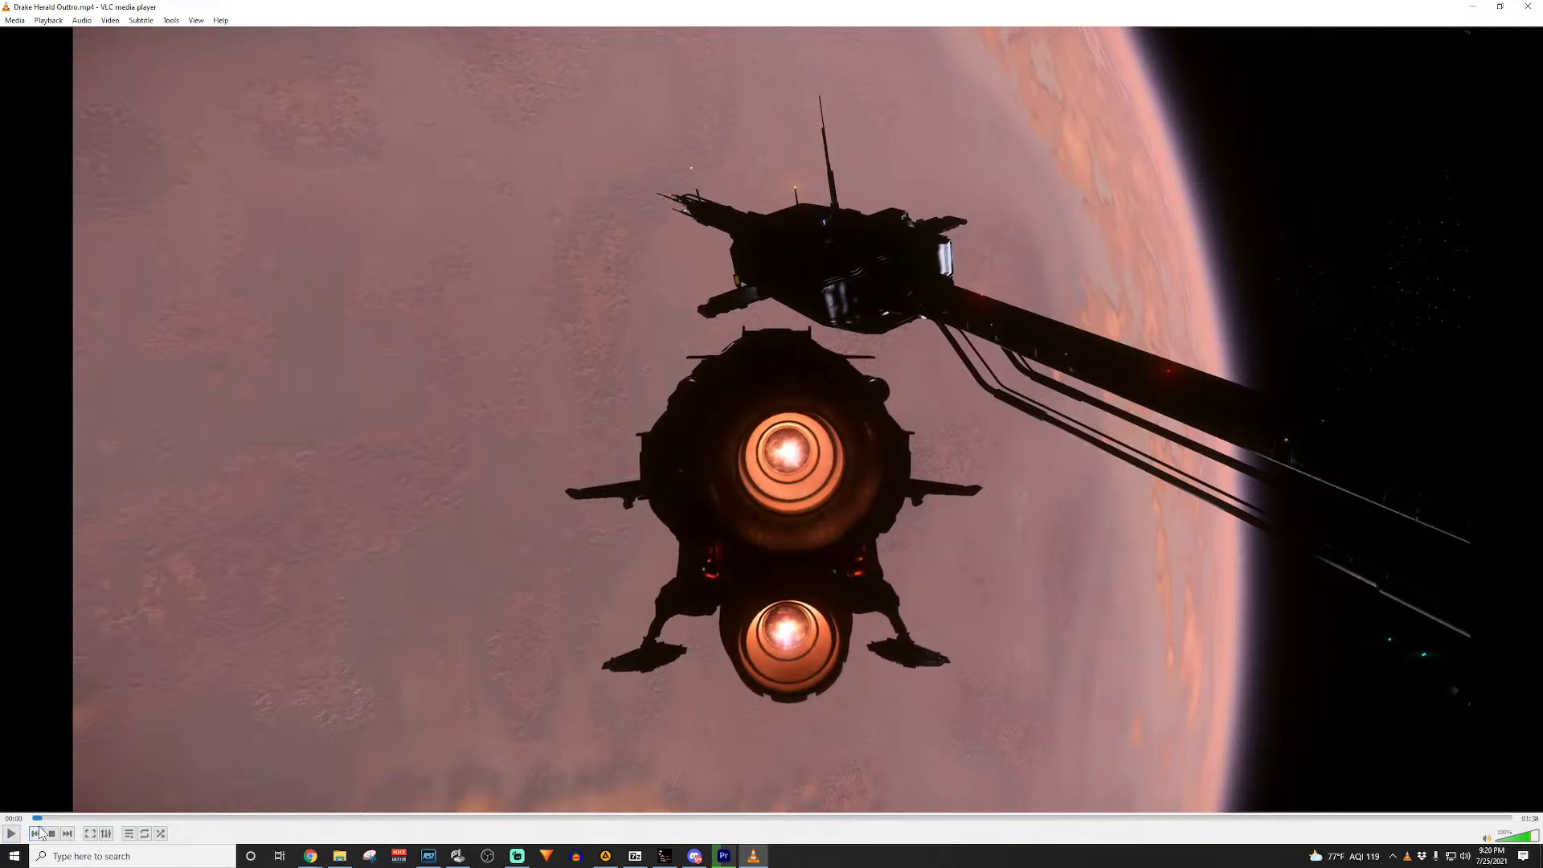
drag(44, 819, 1421, 829)
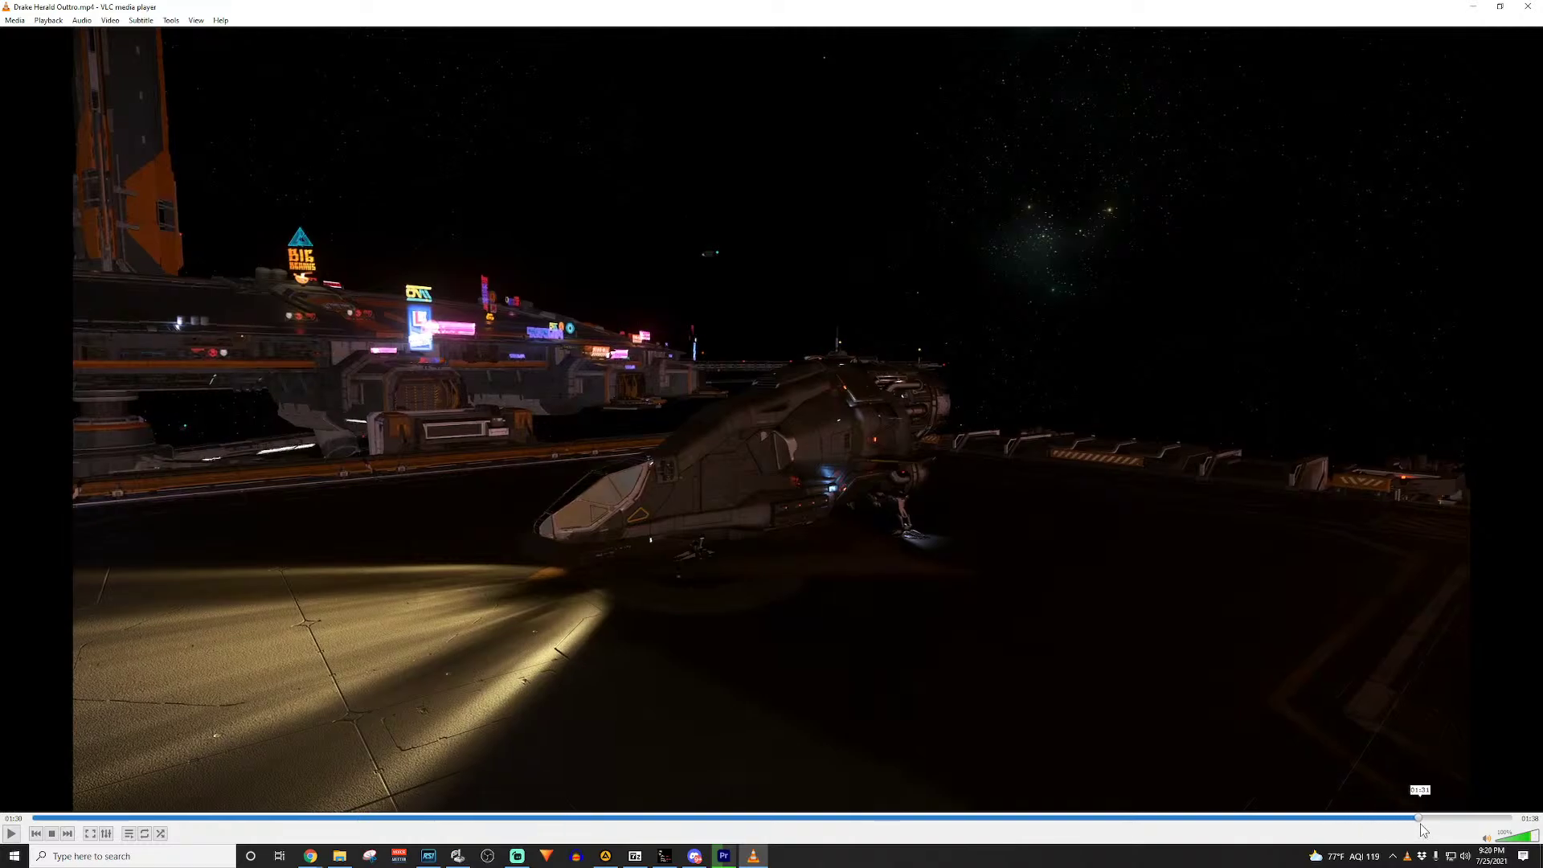
click(1528, 7)
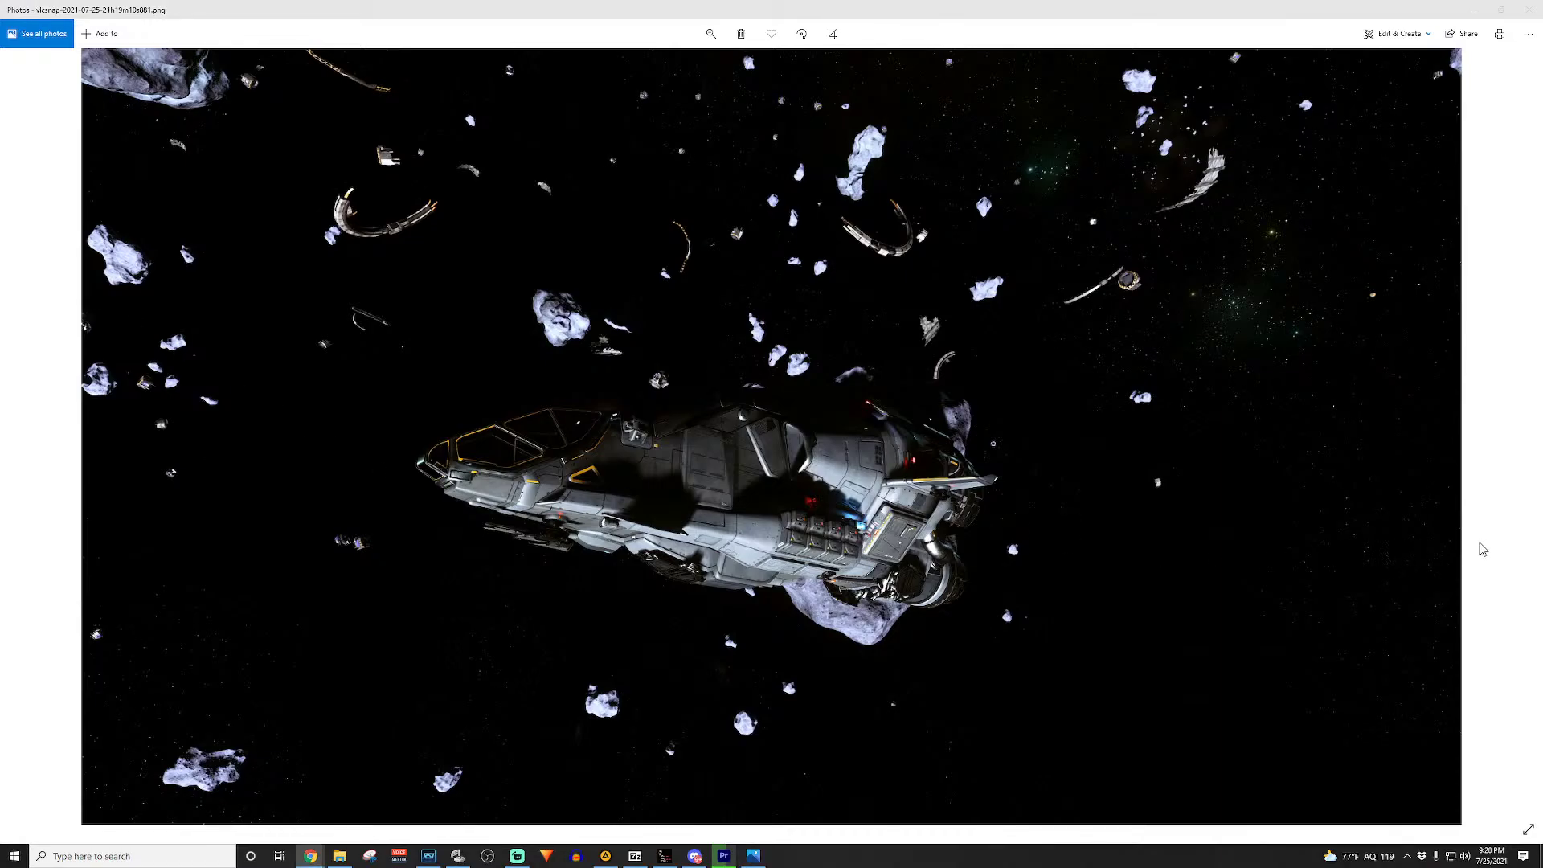
Step: Compare the asteroid-field and parked-ship VLC snapshots in Photos, finishing on the parked-ship image
key(Right)
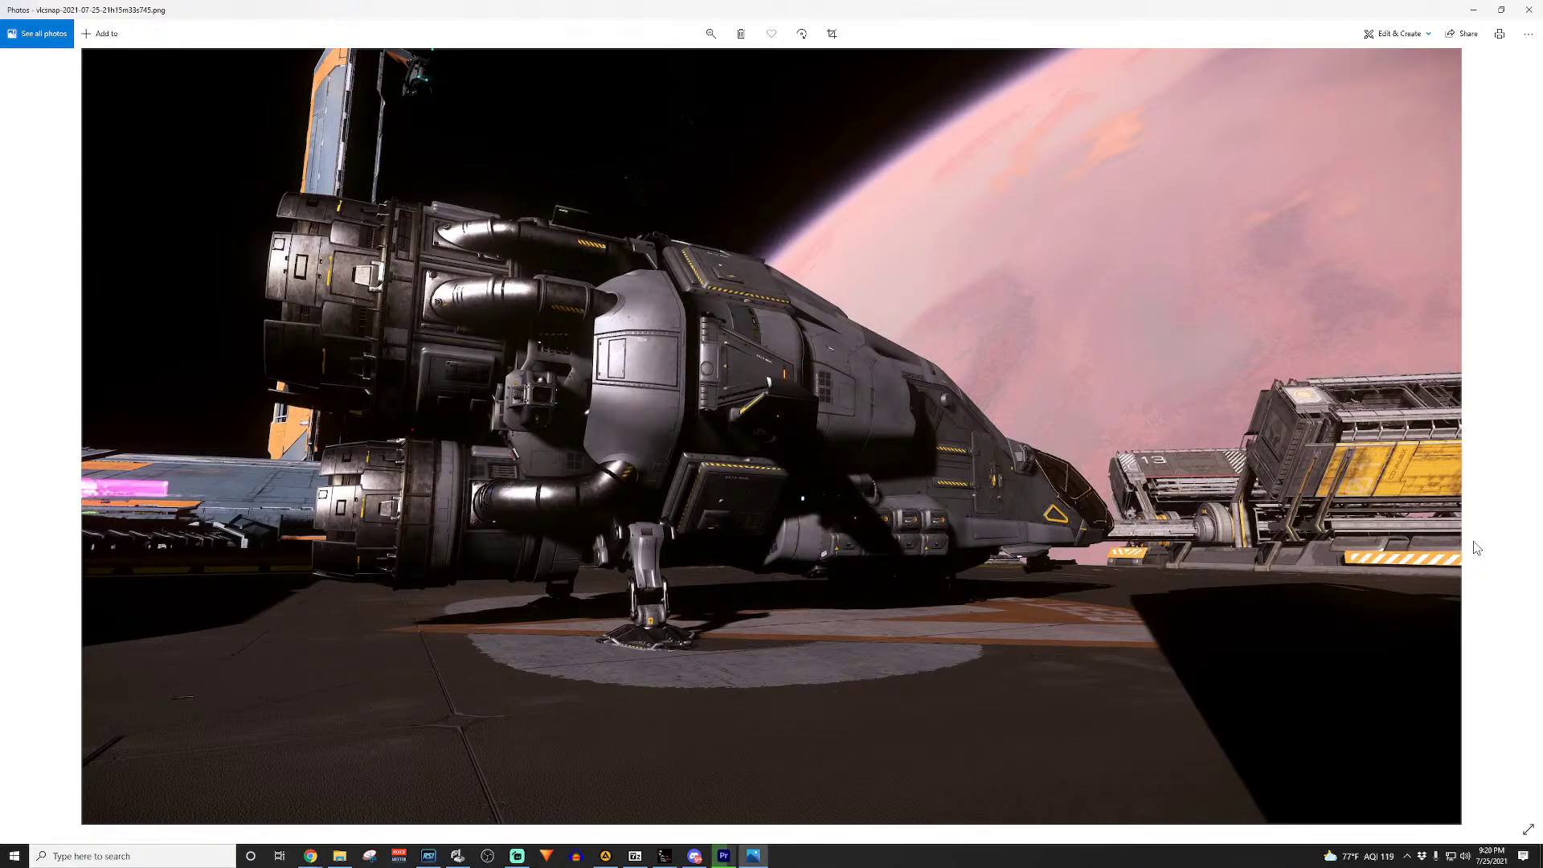
key(Left)
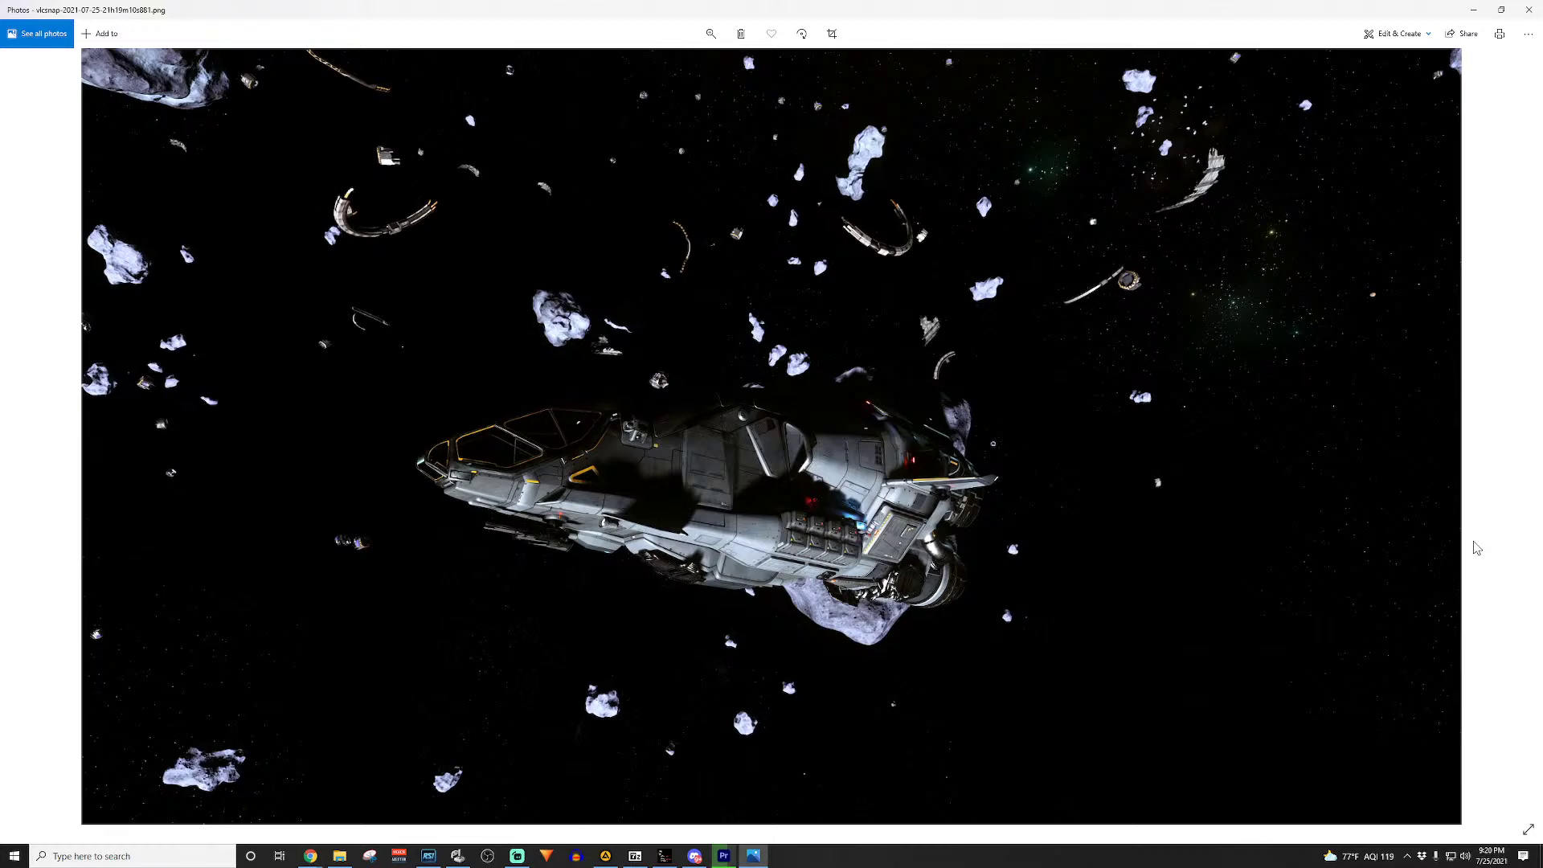
key(Right)
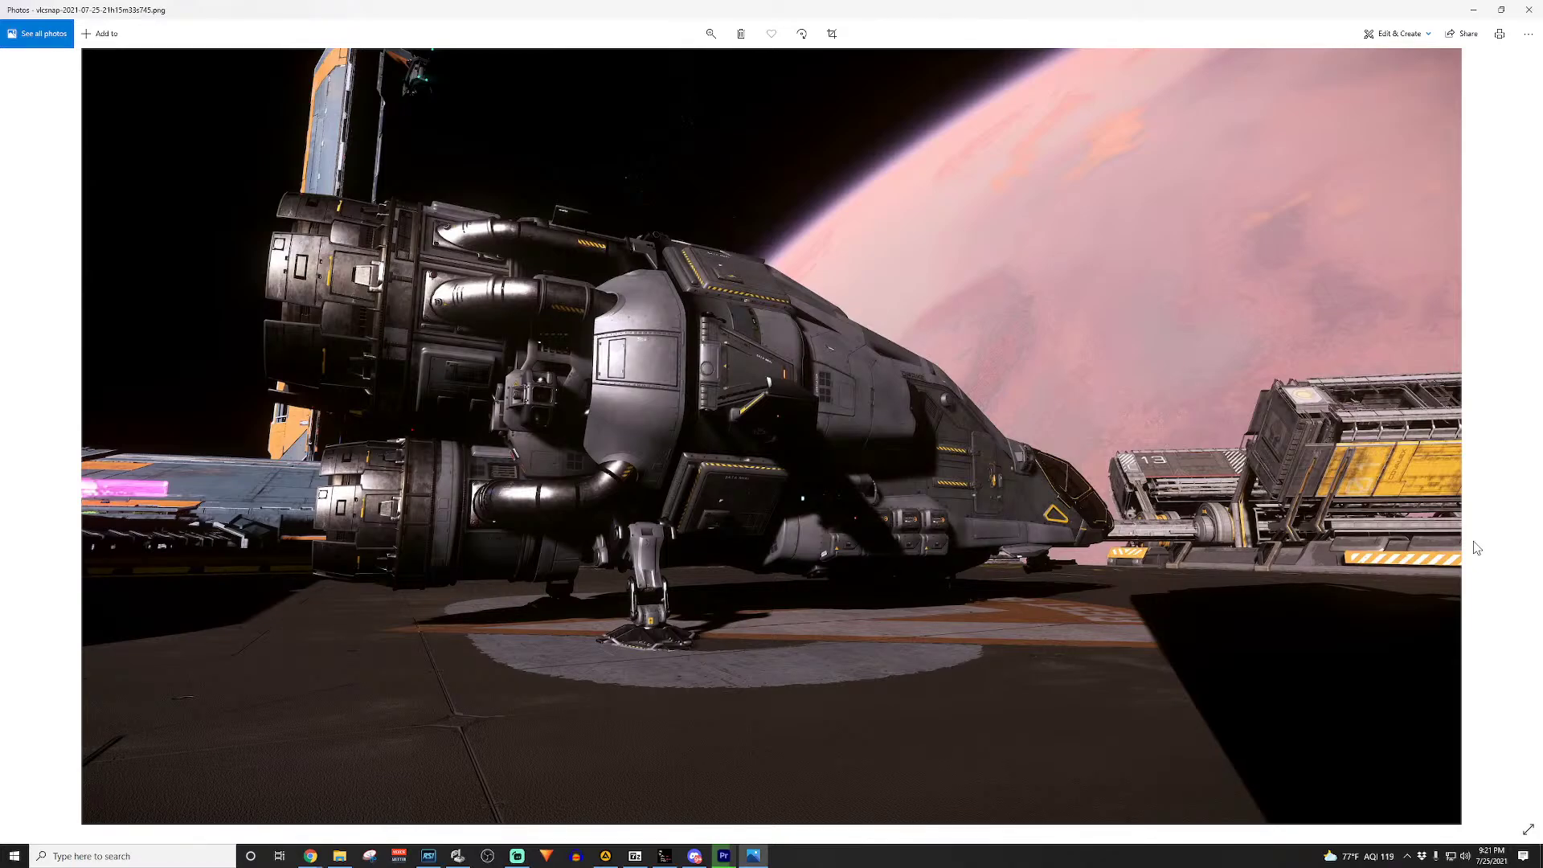
key(Right)
key(Right)
key(Right)
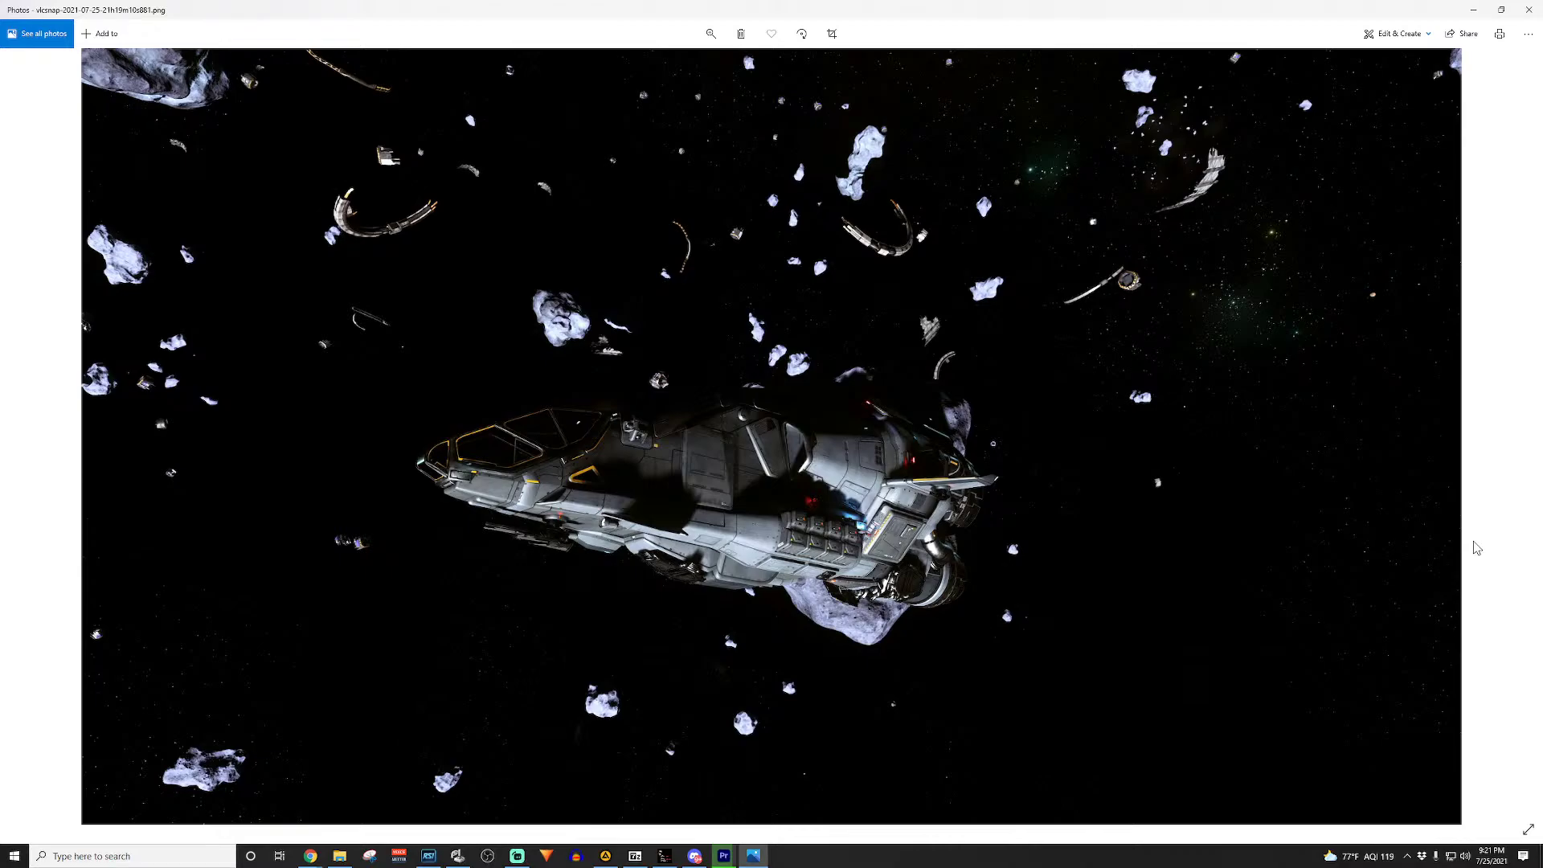
key(Left)
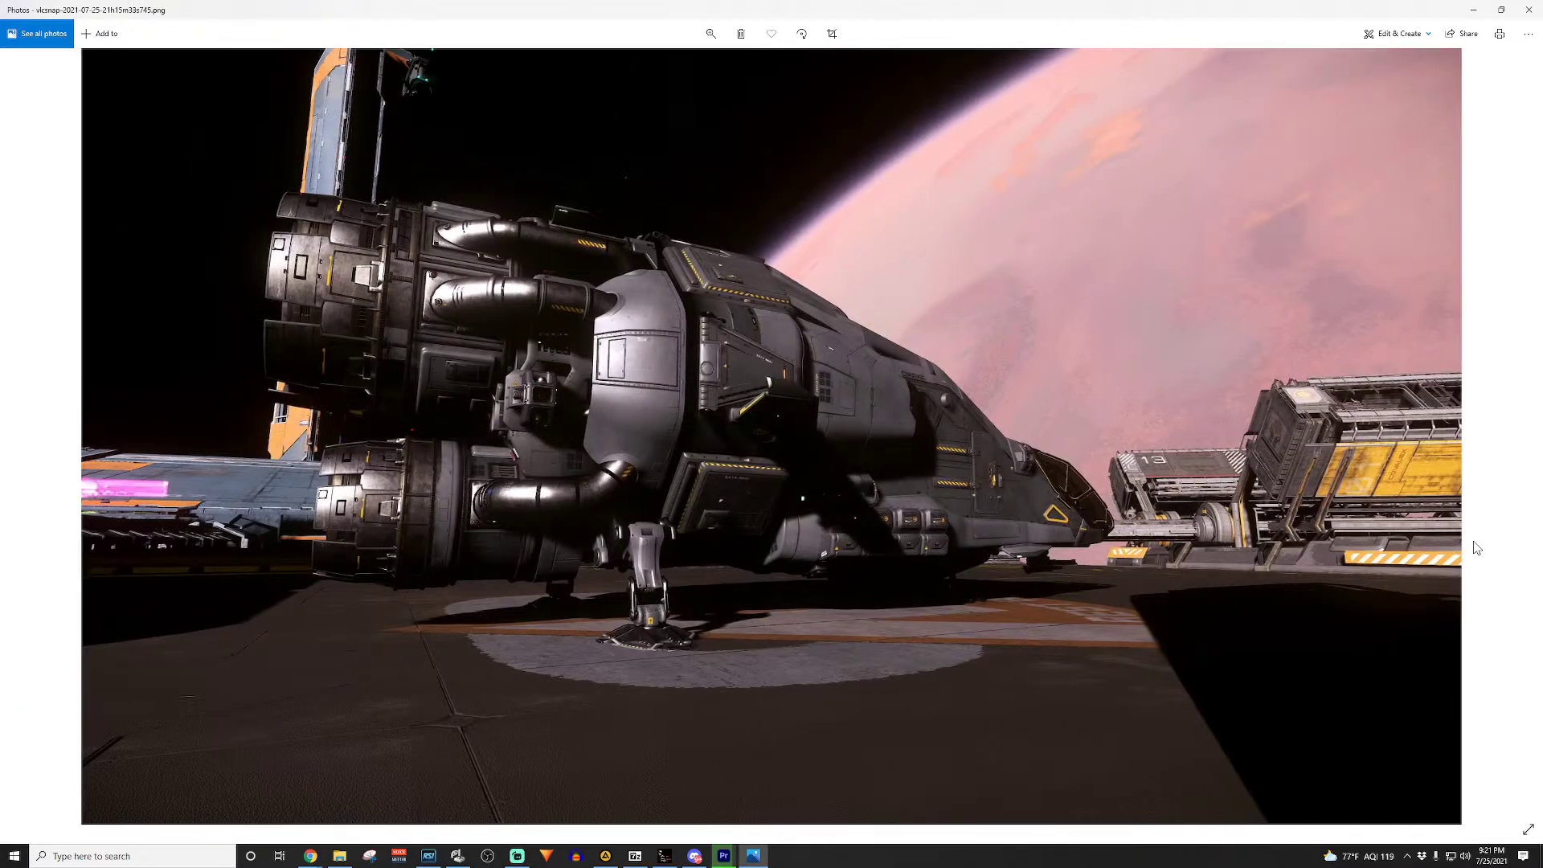
Step: Compare the parked-ship and asteroid-field snapshots once more in Photos and close the viewer
key(Right)
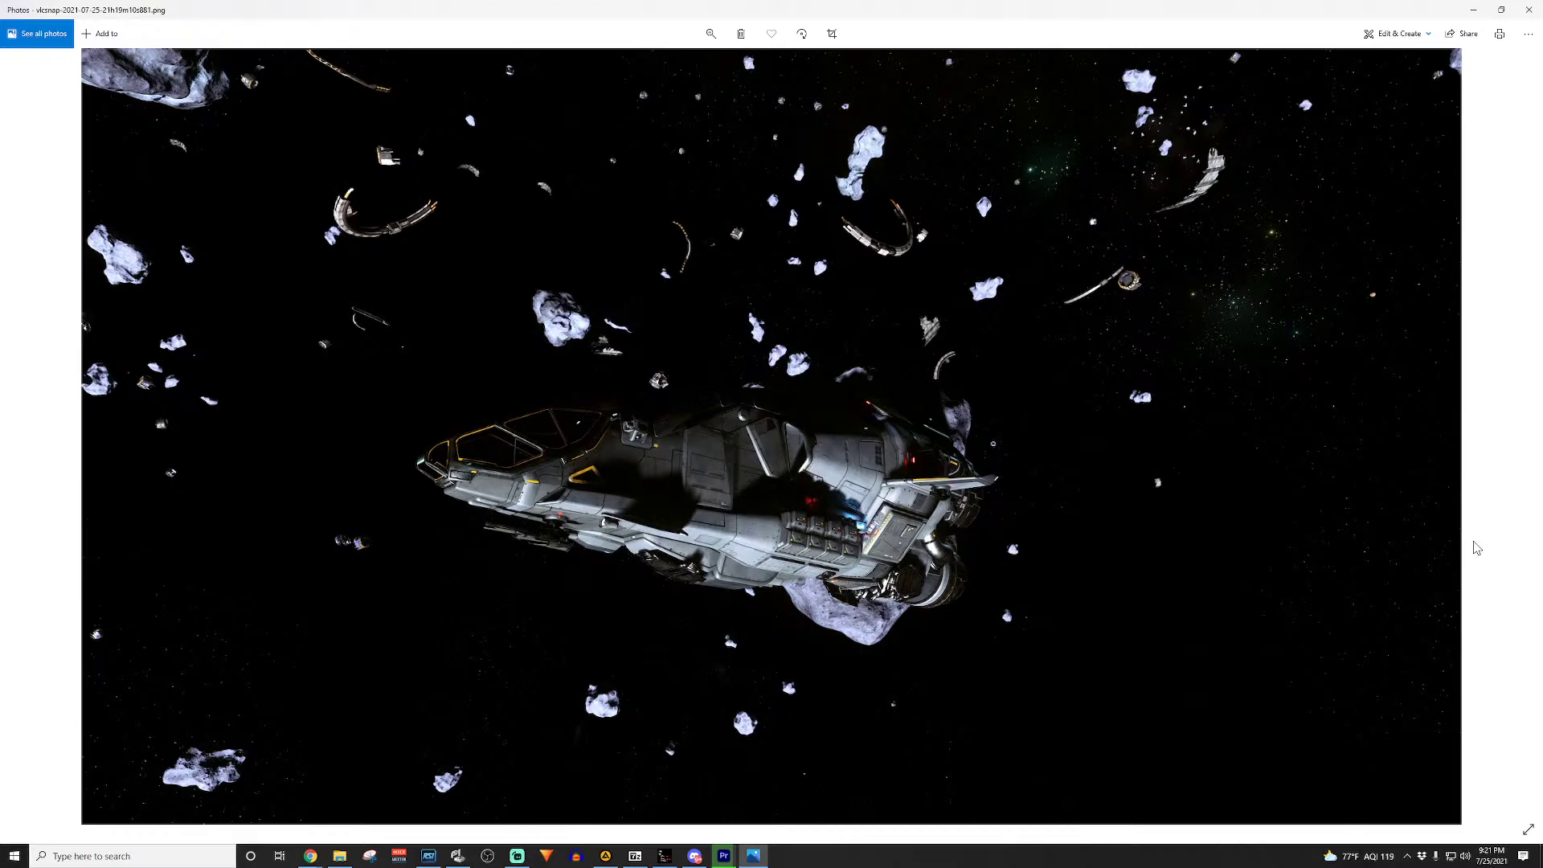
key(Left)
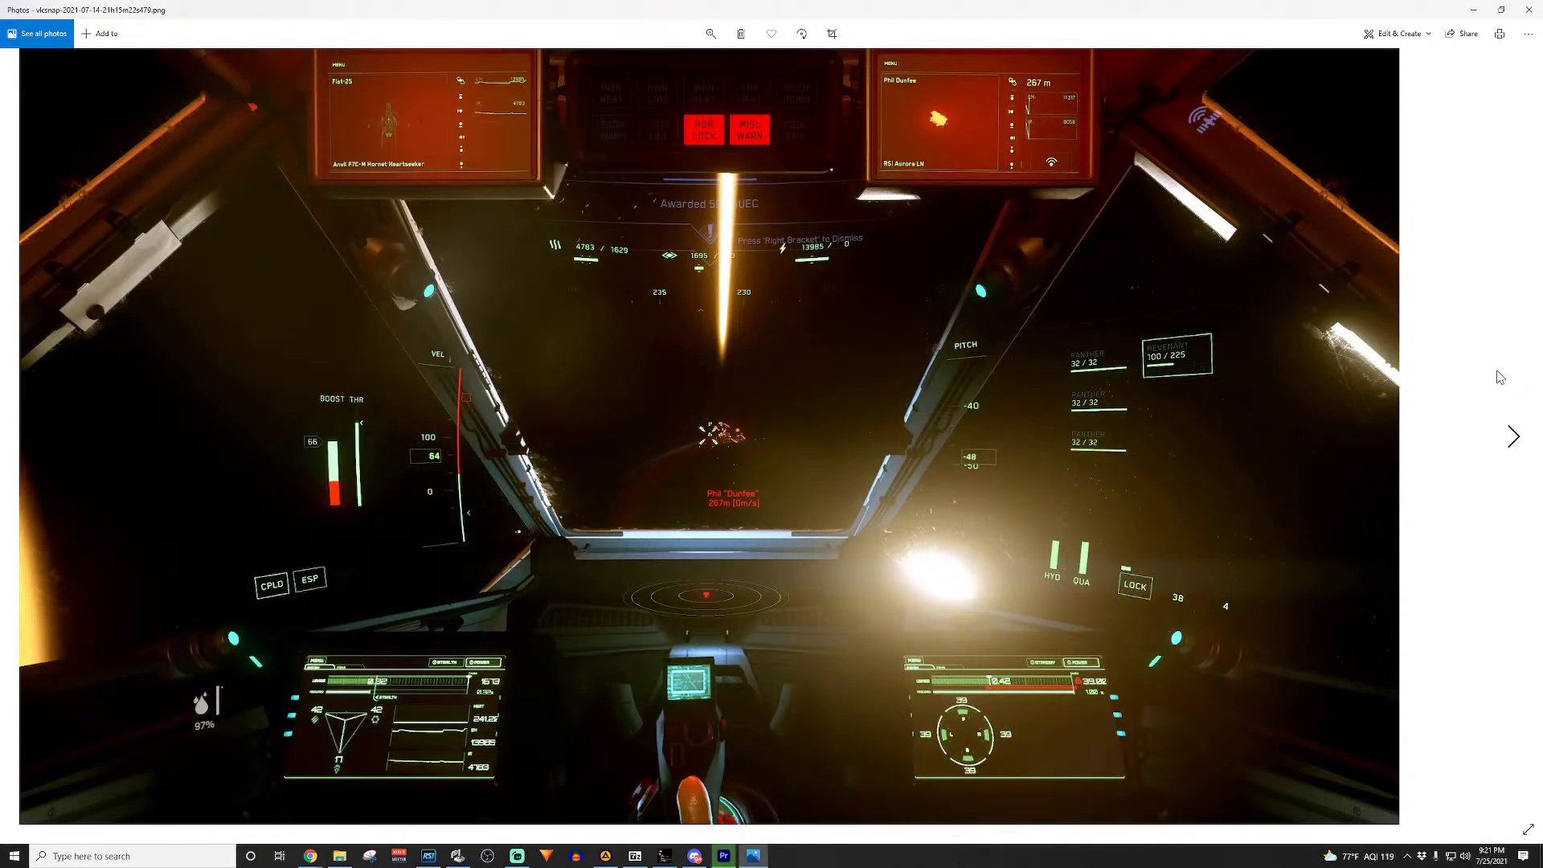
key(Right)
key(Right)
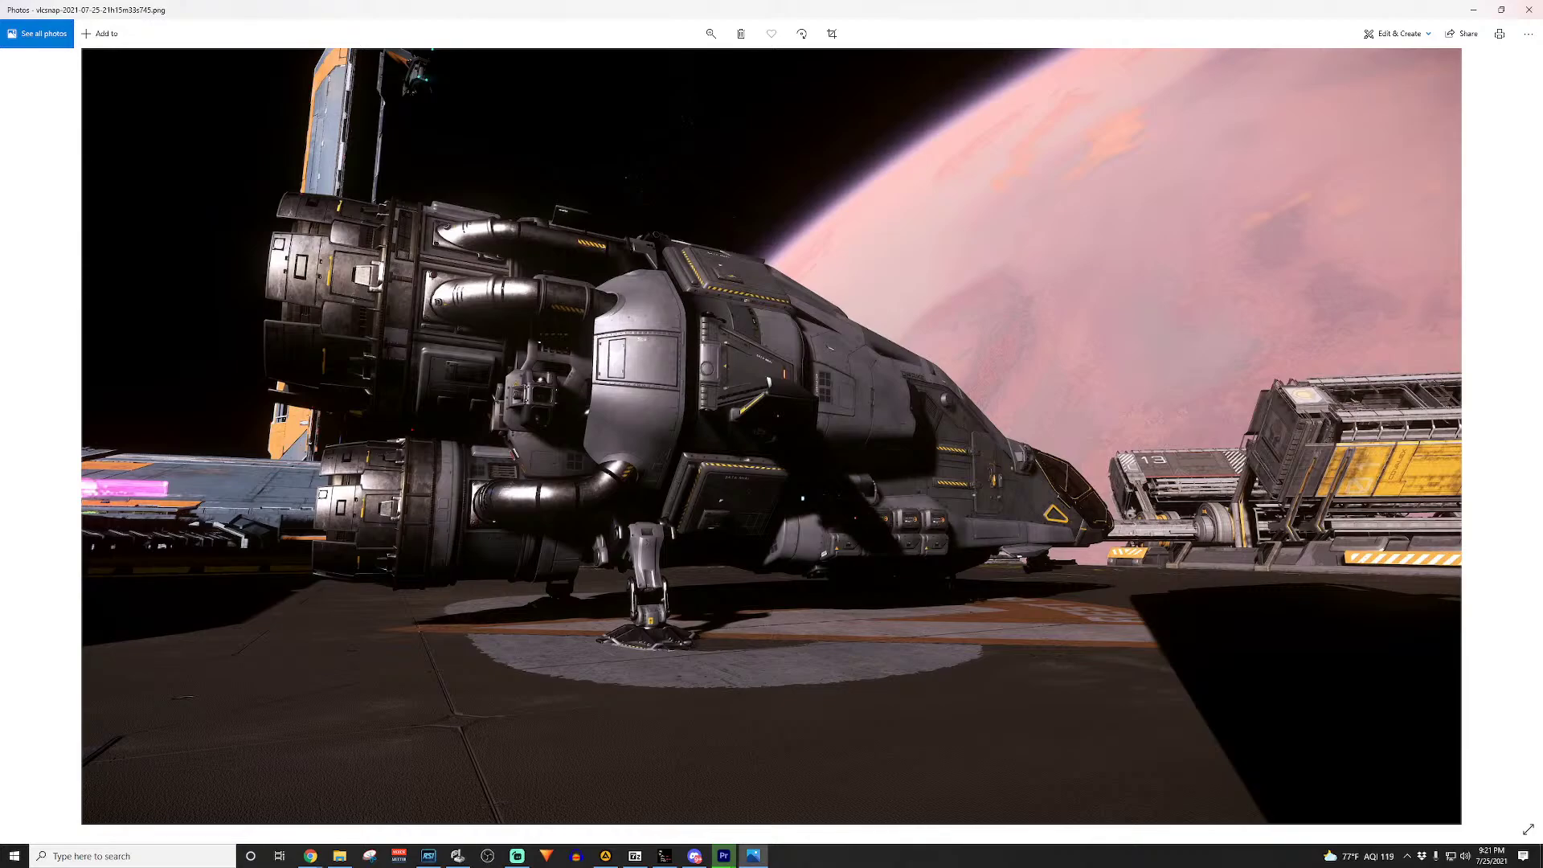
key(alt+Tab)
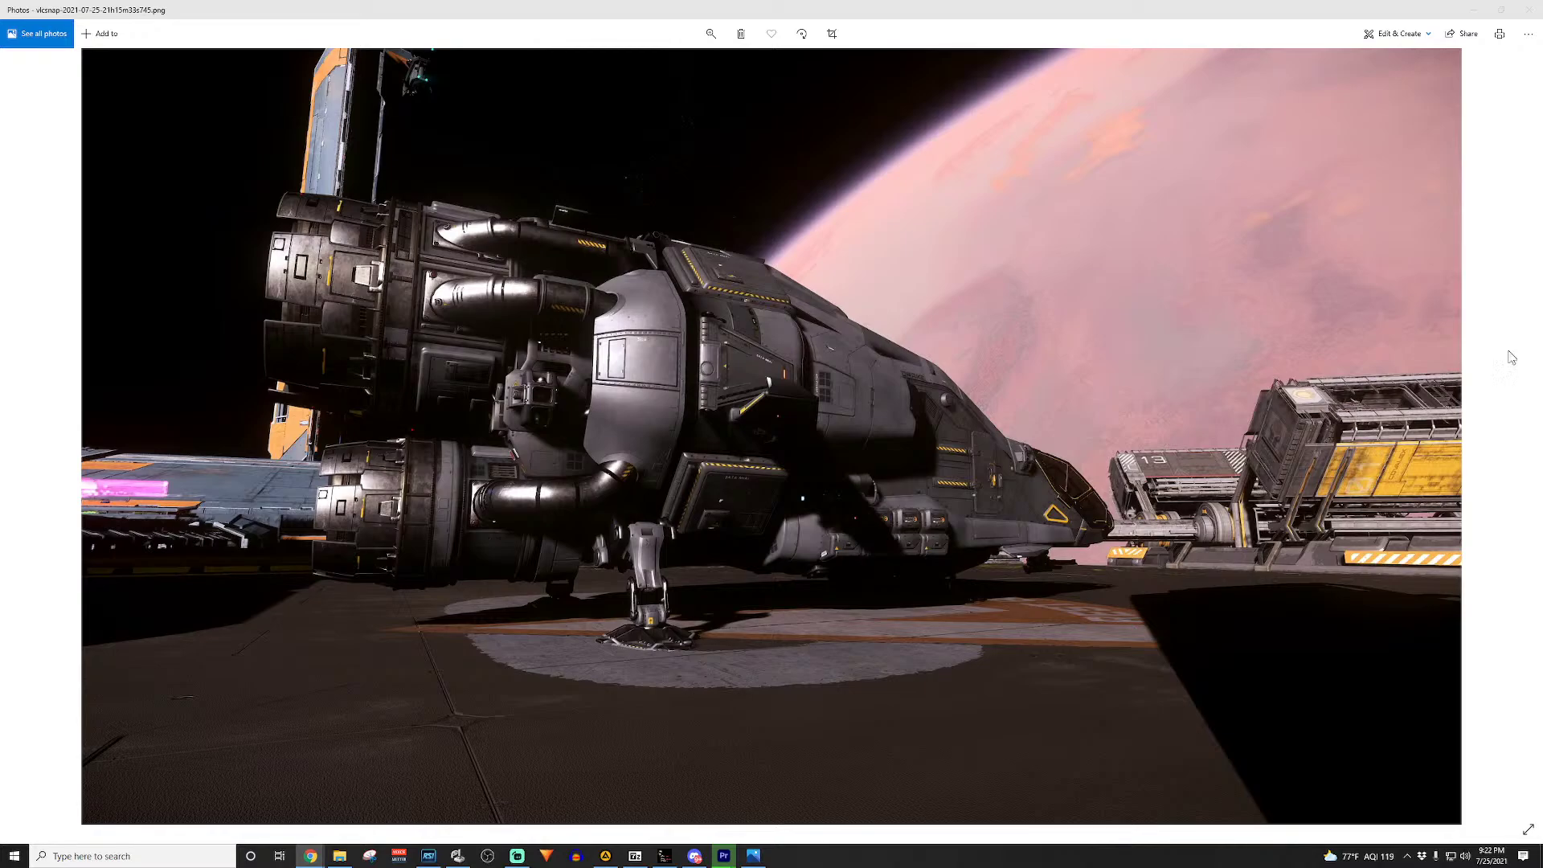
click(50, 463)
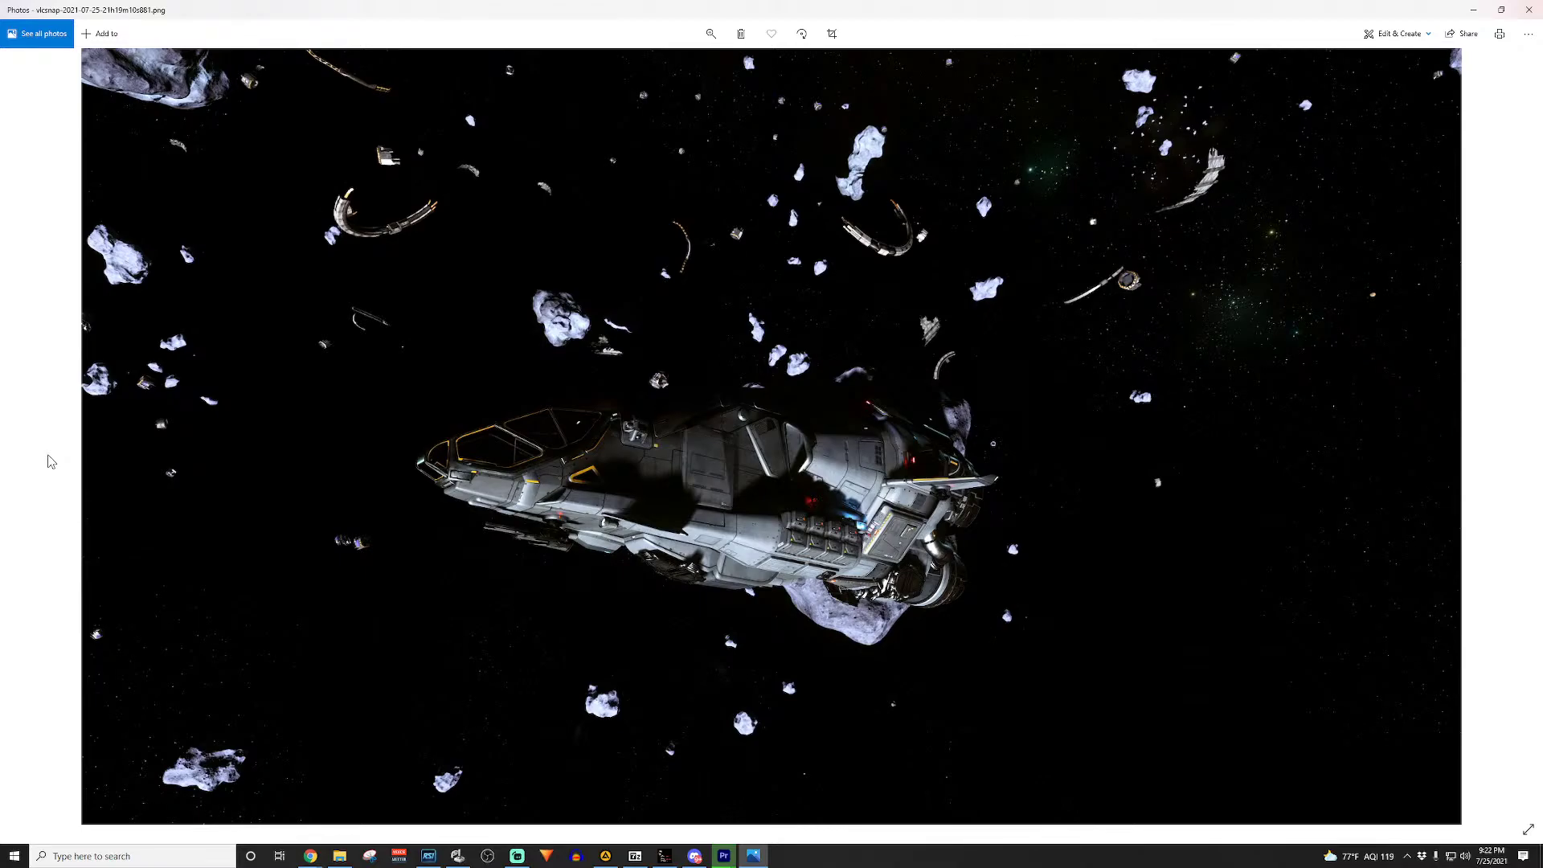
click(48, 455)
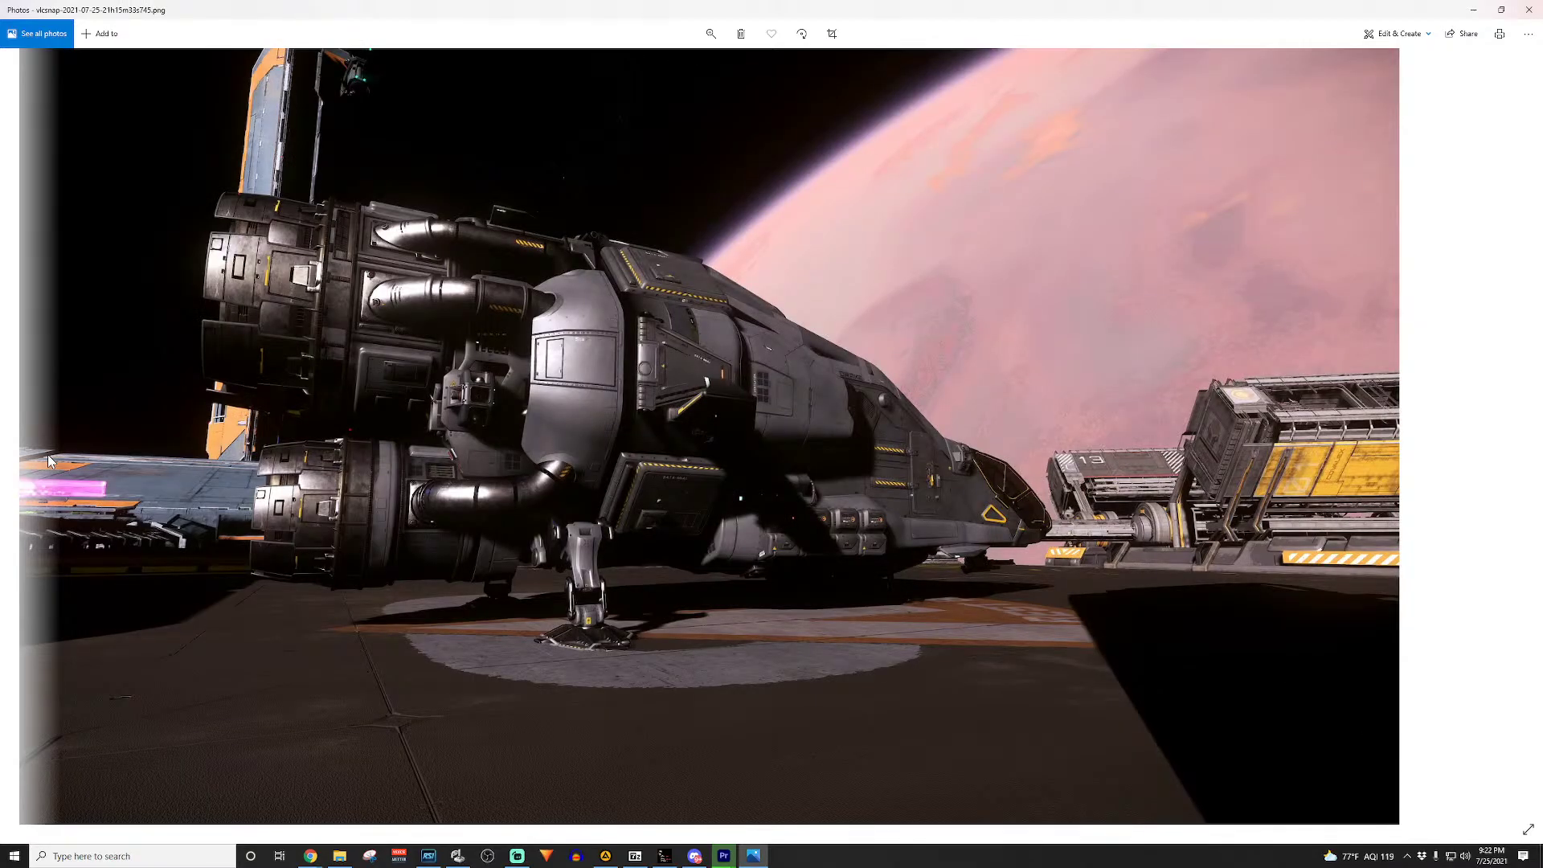
click(47, 455)
click(1532, 10)
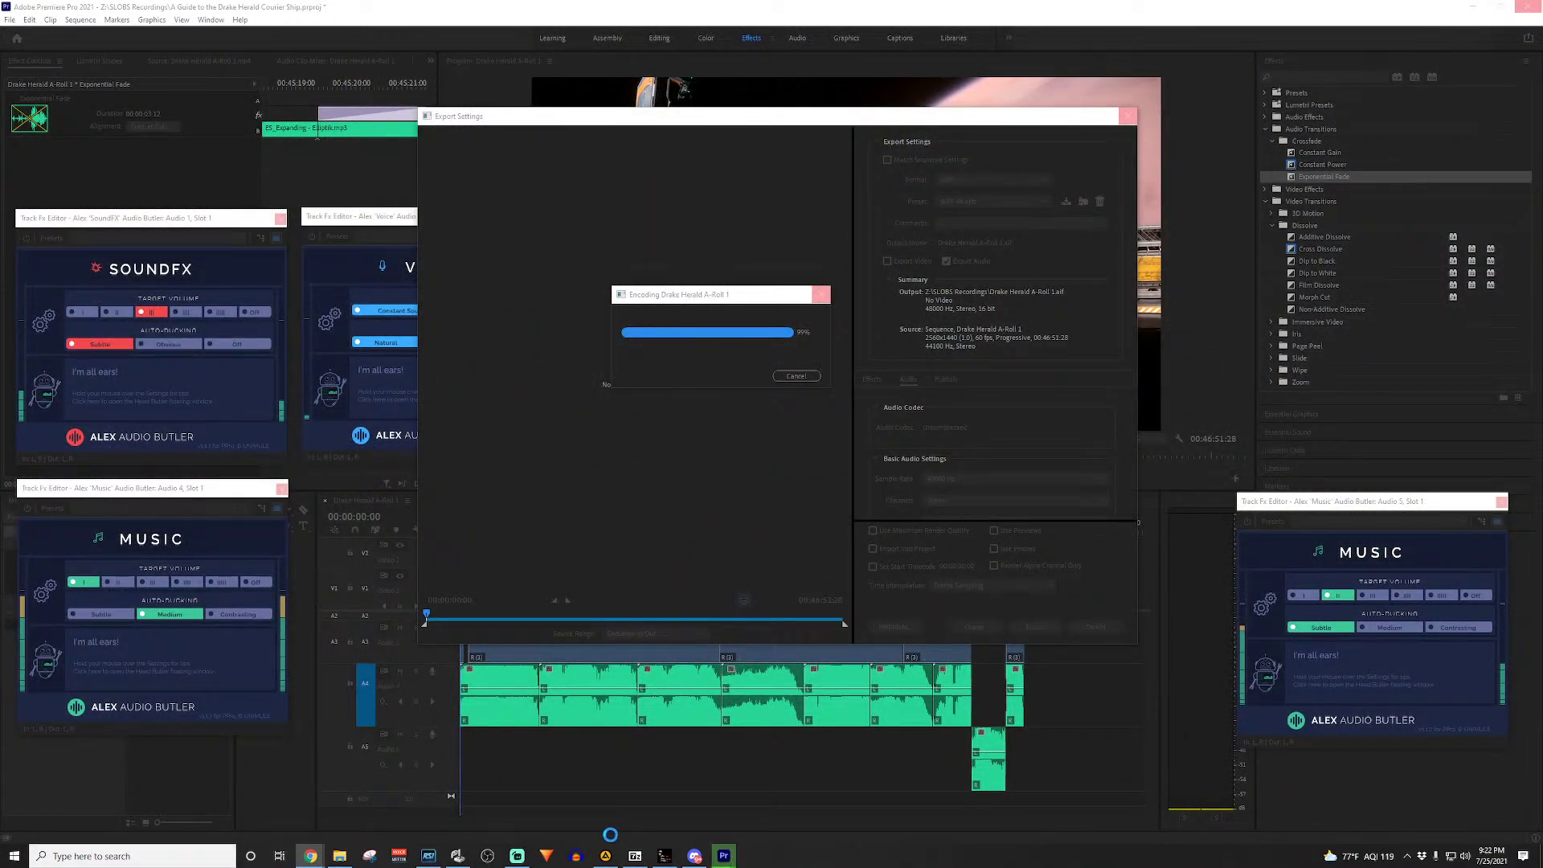
Step: Switch to the blank Snappa design and upload the parked-ship snapshot as its background
mouse_move(310, 856)
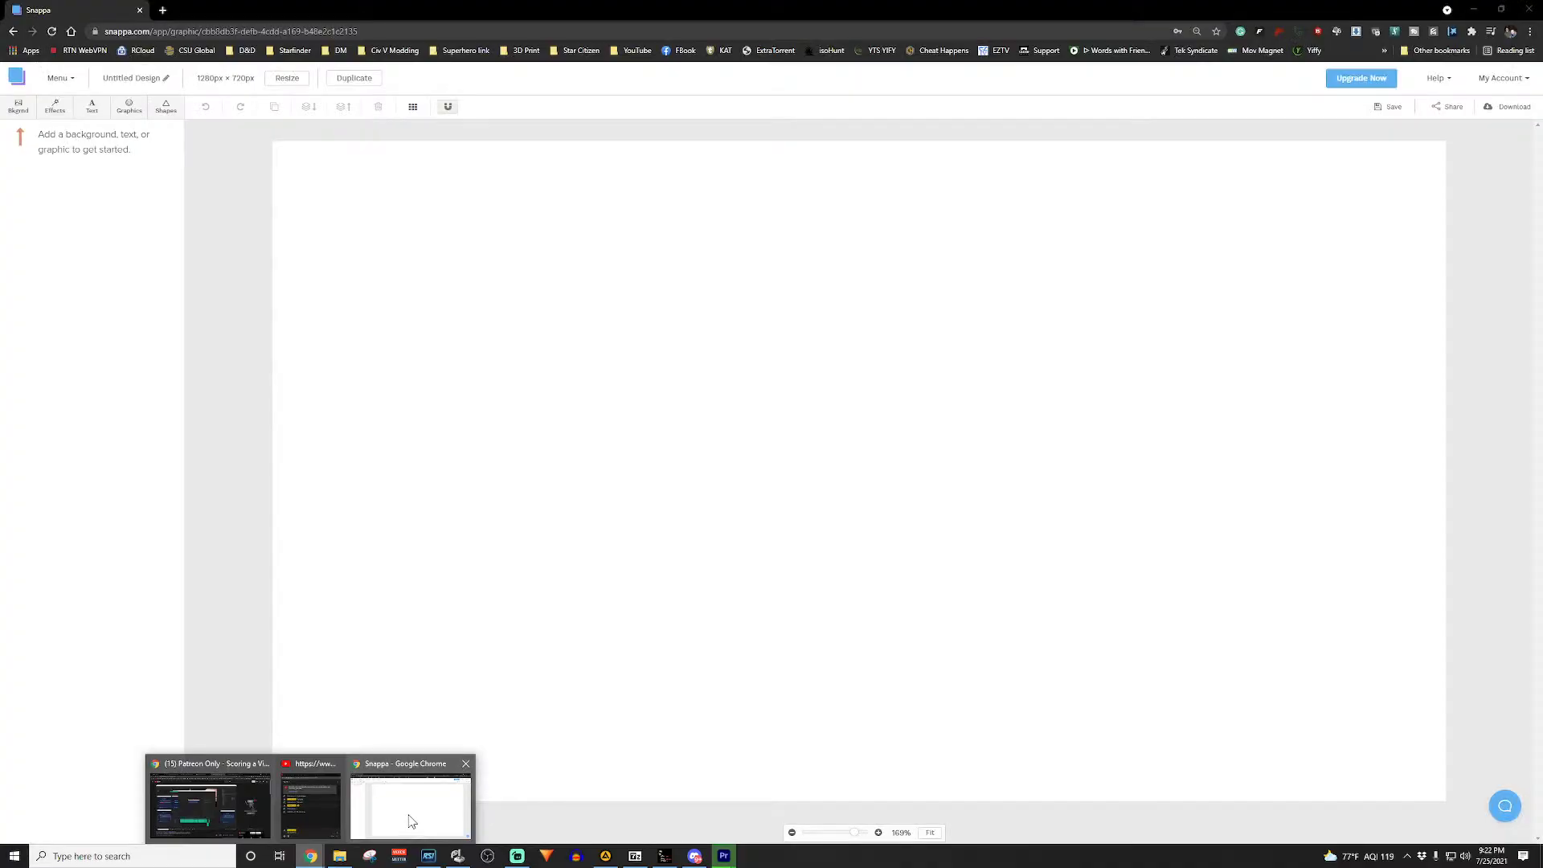
click(418, 800)
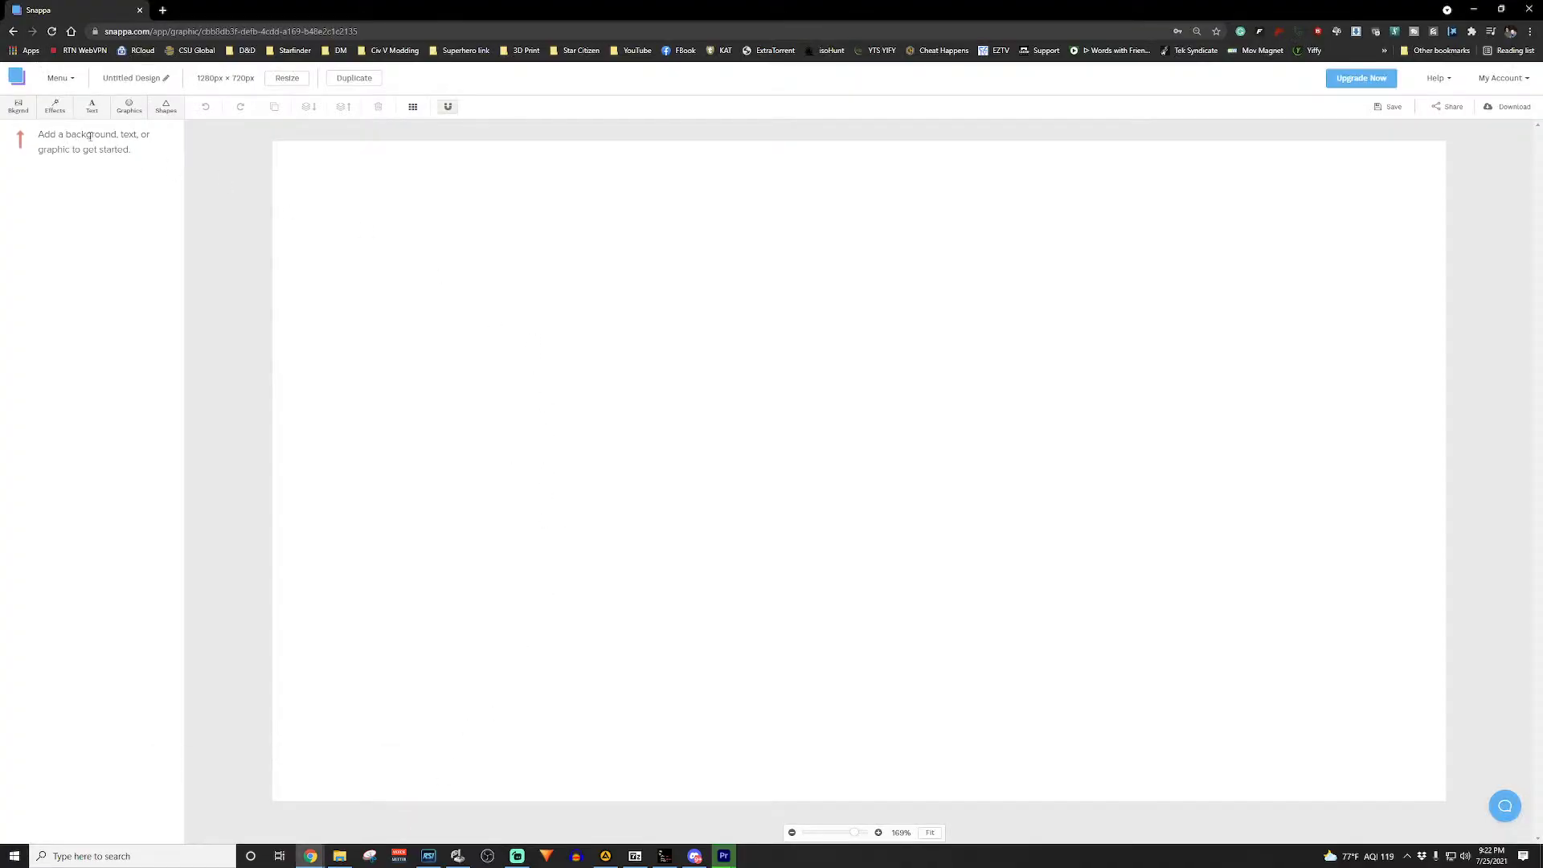
click(17, 106)
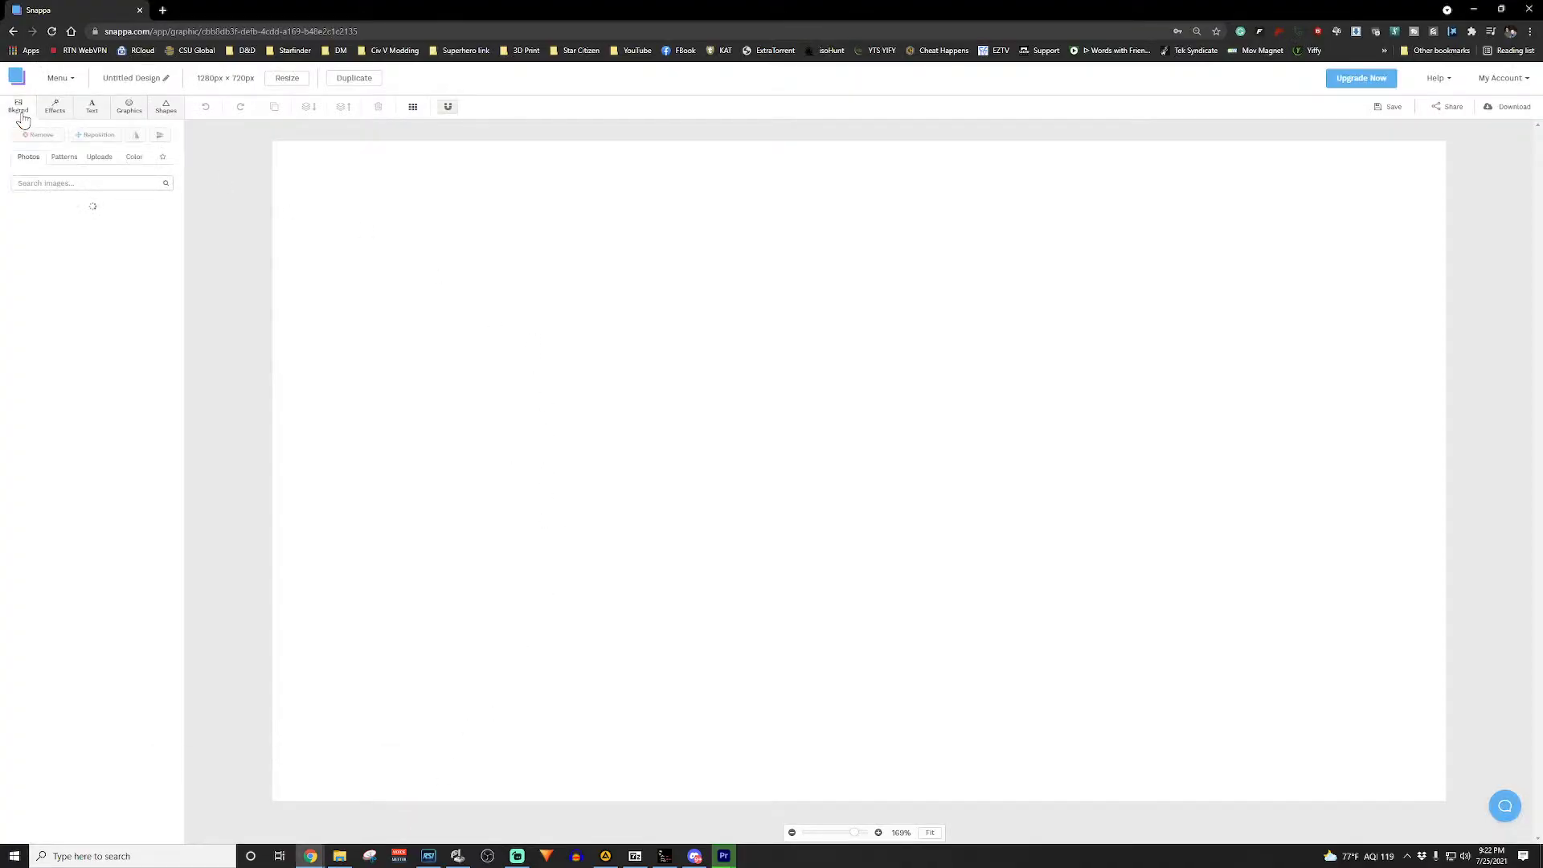
click(100, 156)
drag(2, 426, 91, 325)
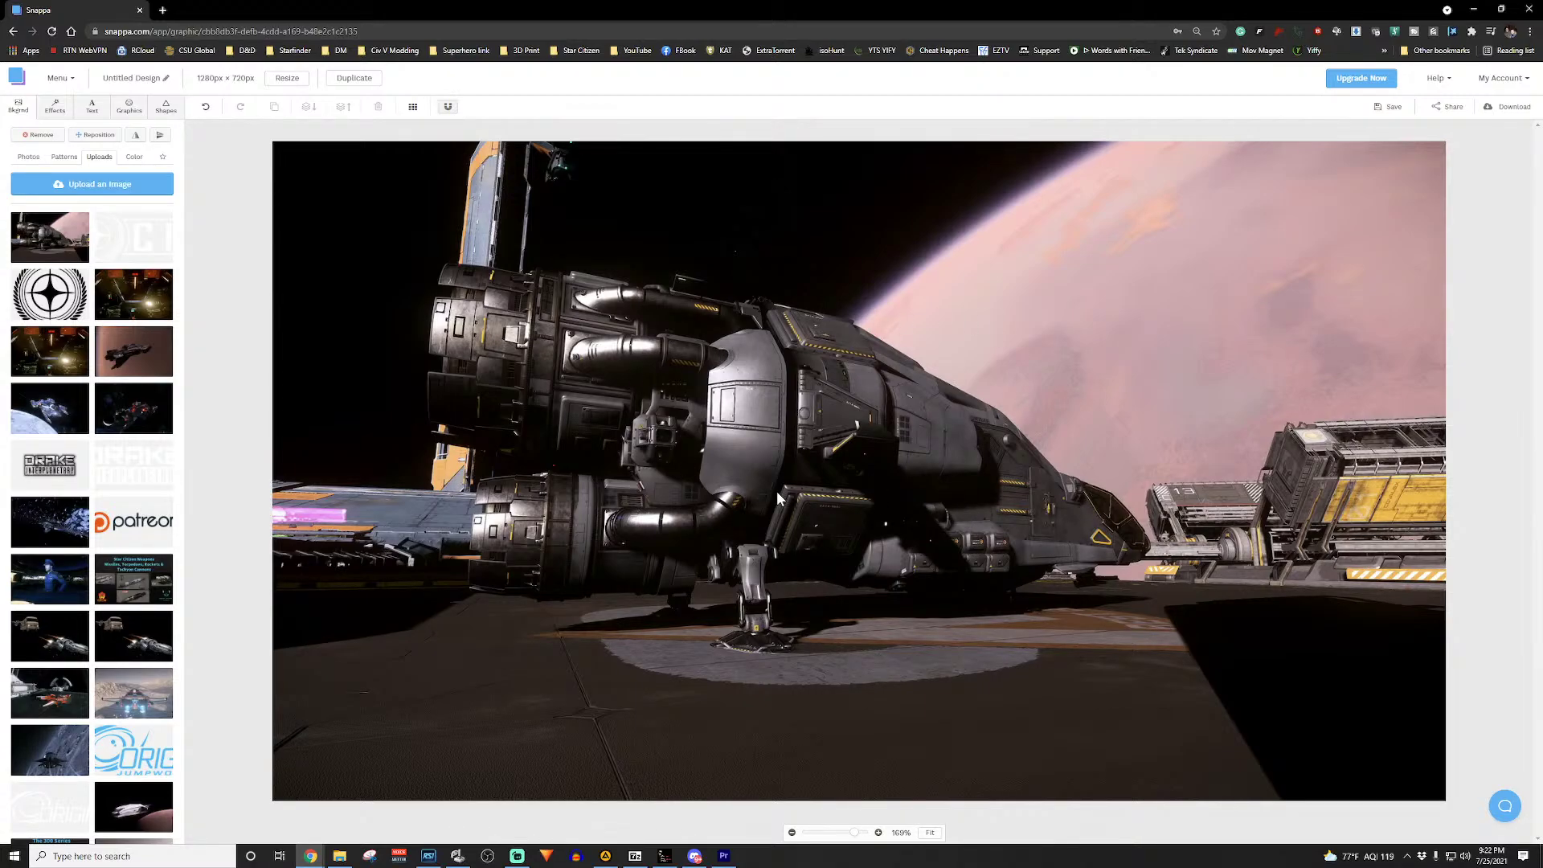
Step: Add a heading near the canvas's upper-left corner and set its font to Source Serif Pro Black
click(94, 113)
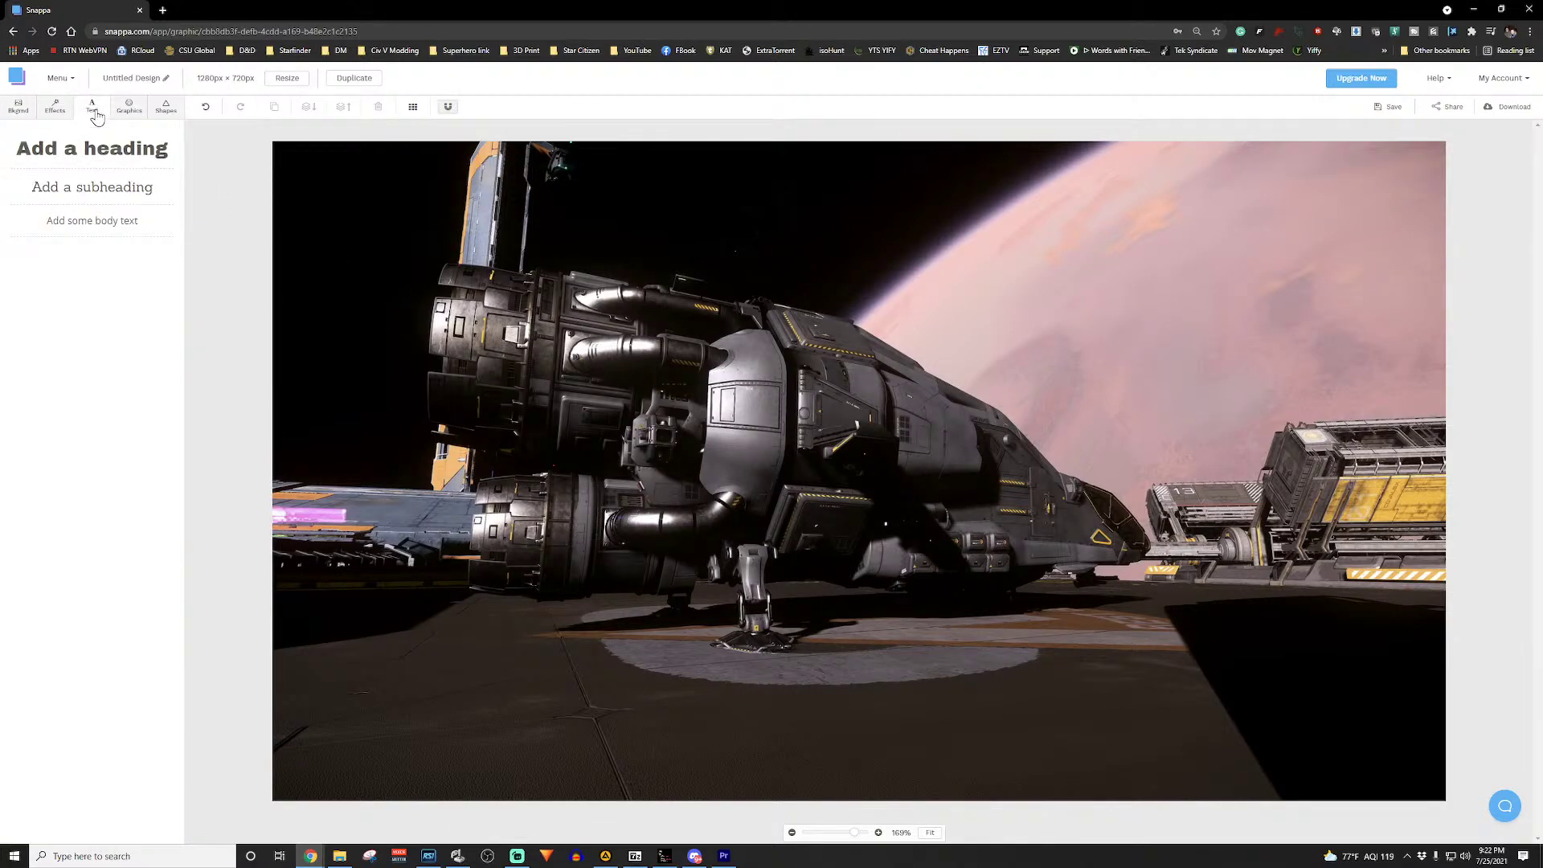
click(108, 158)
drag(859, 466, 578, 190)
click(118, 153)
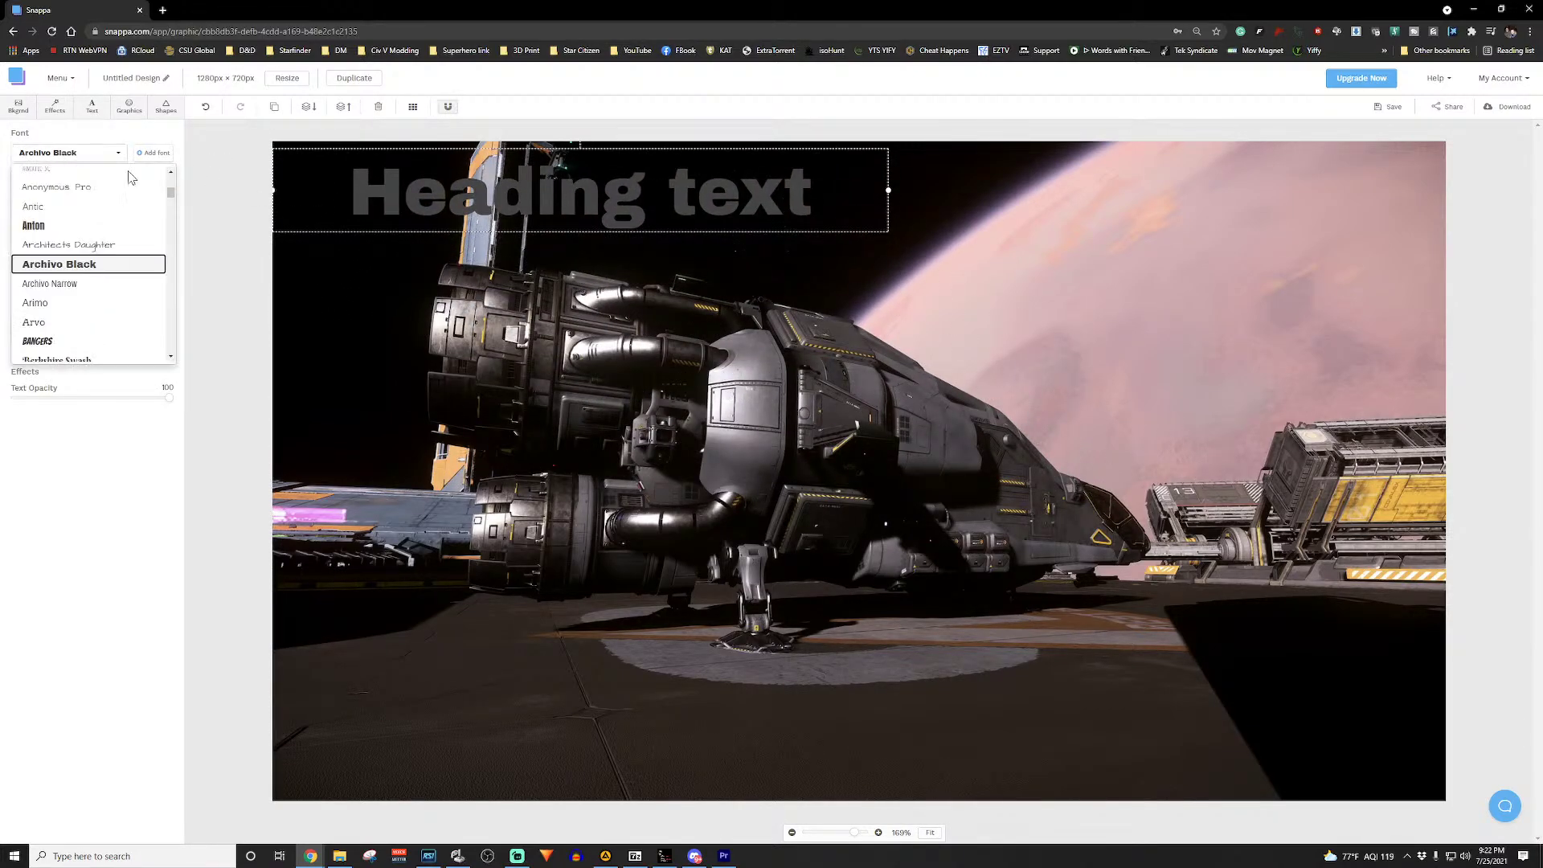
drag(171, 207, 170, 340)
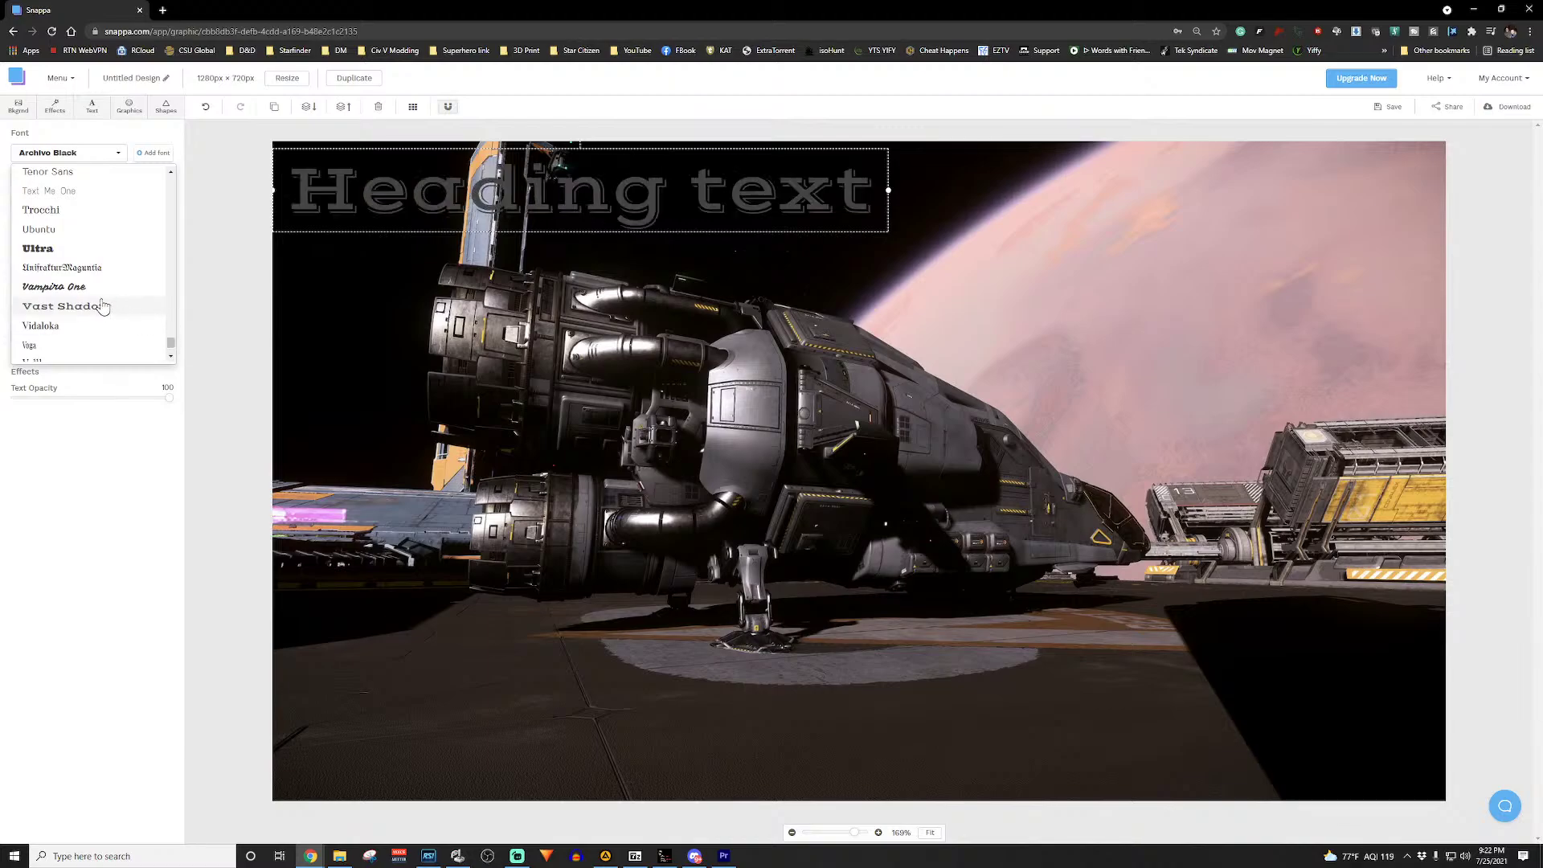
scroll(121, 321, down, 1)
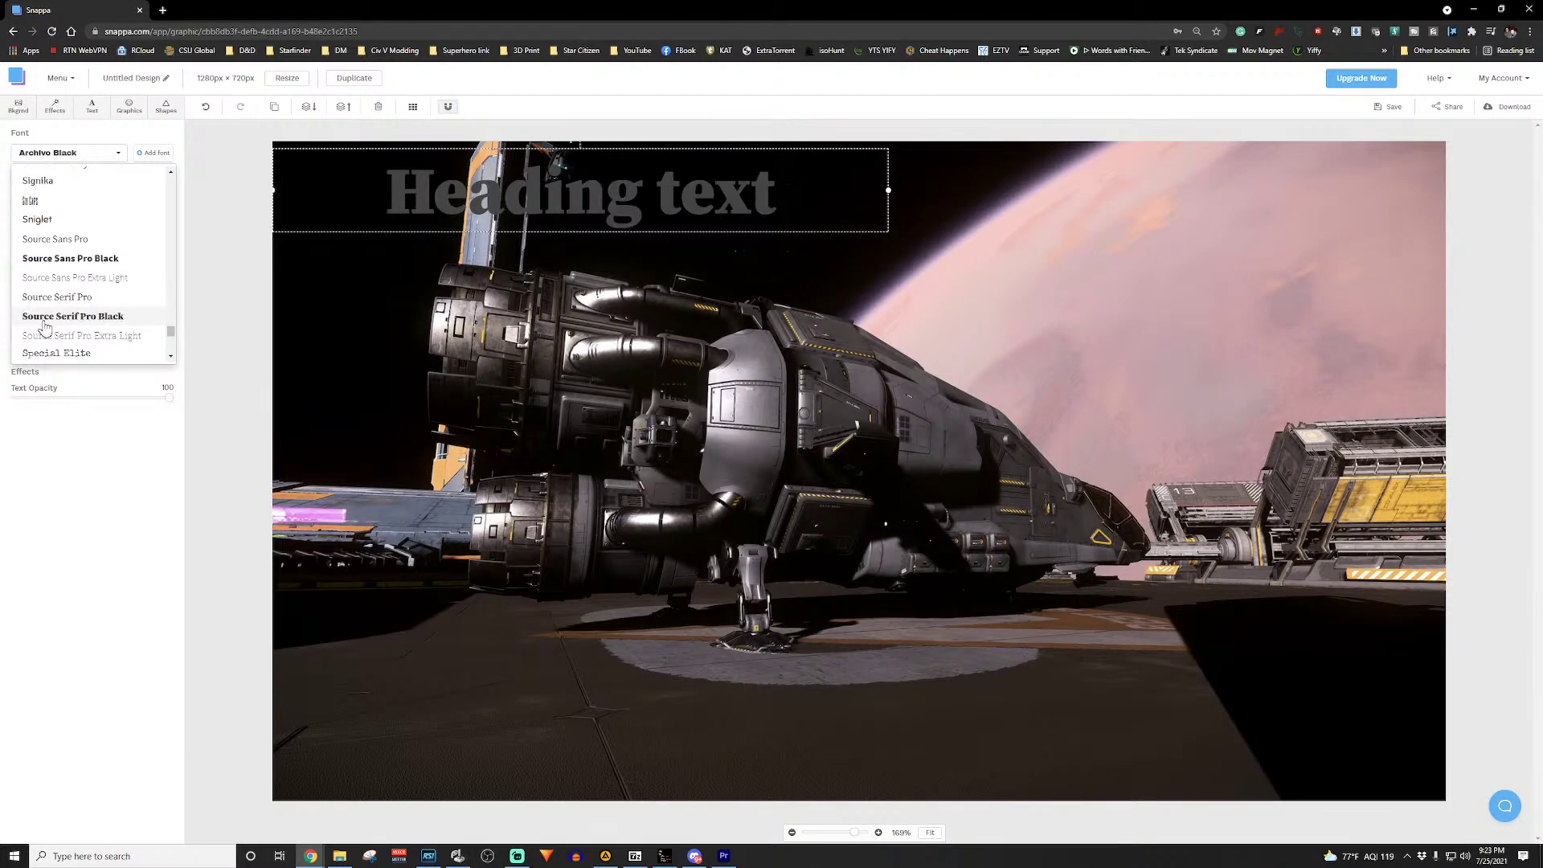
click(121, 317)
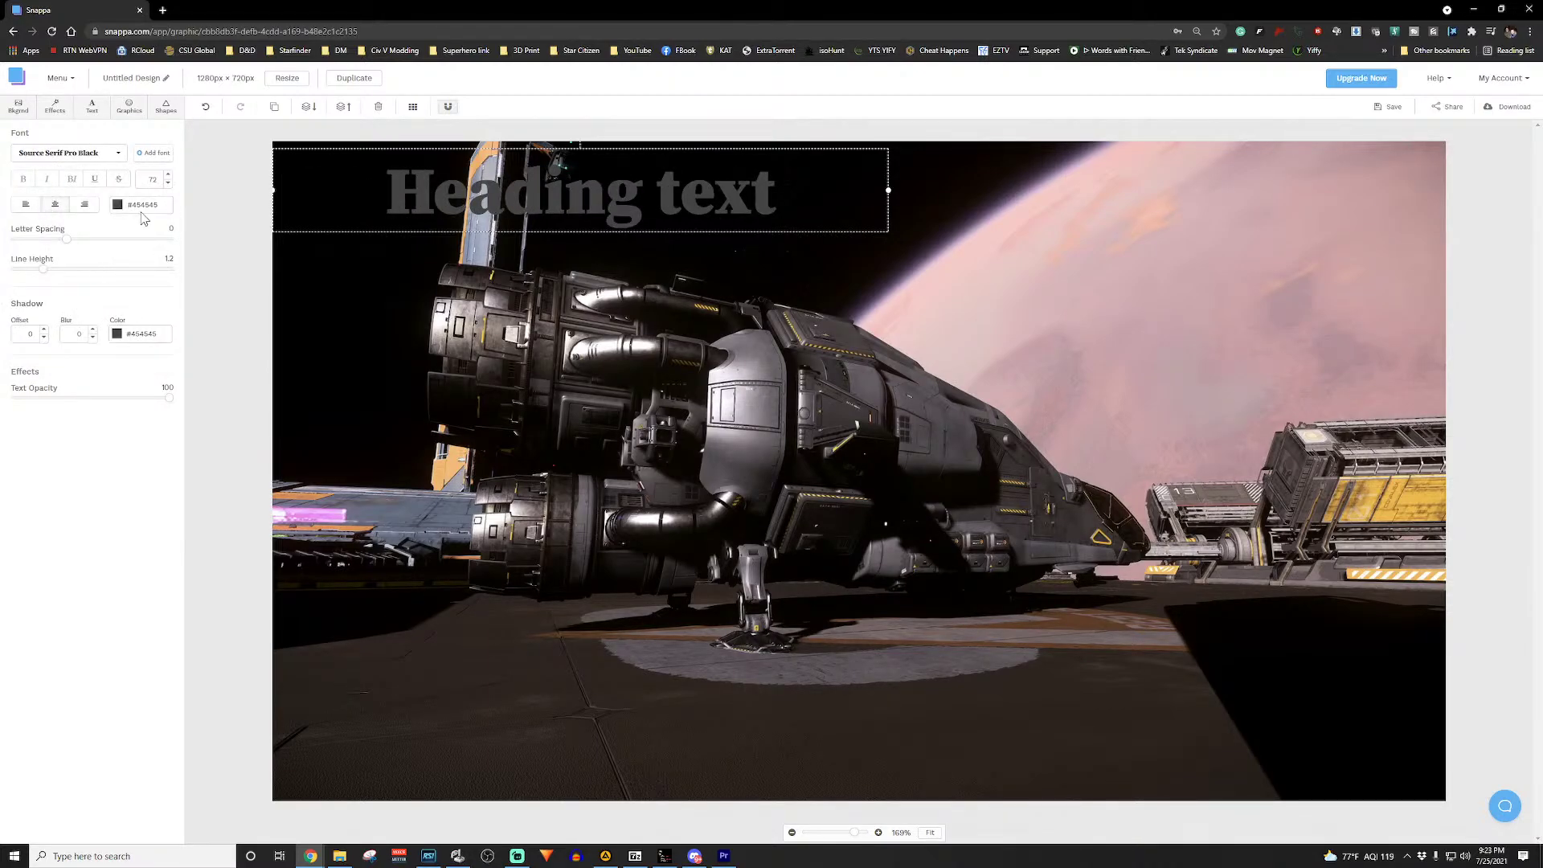
Step: Set the heading's font size to 90 and give it a shadow with offset 5 and blur 3
drag(163, 179, 105, 181)
click(43, 329)
click(44, 329)
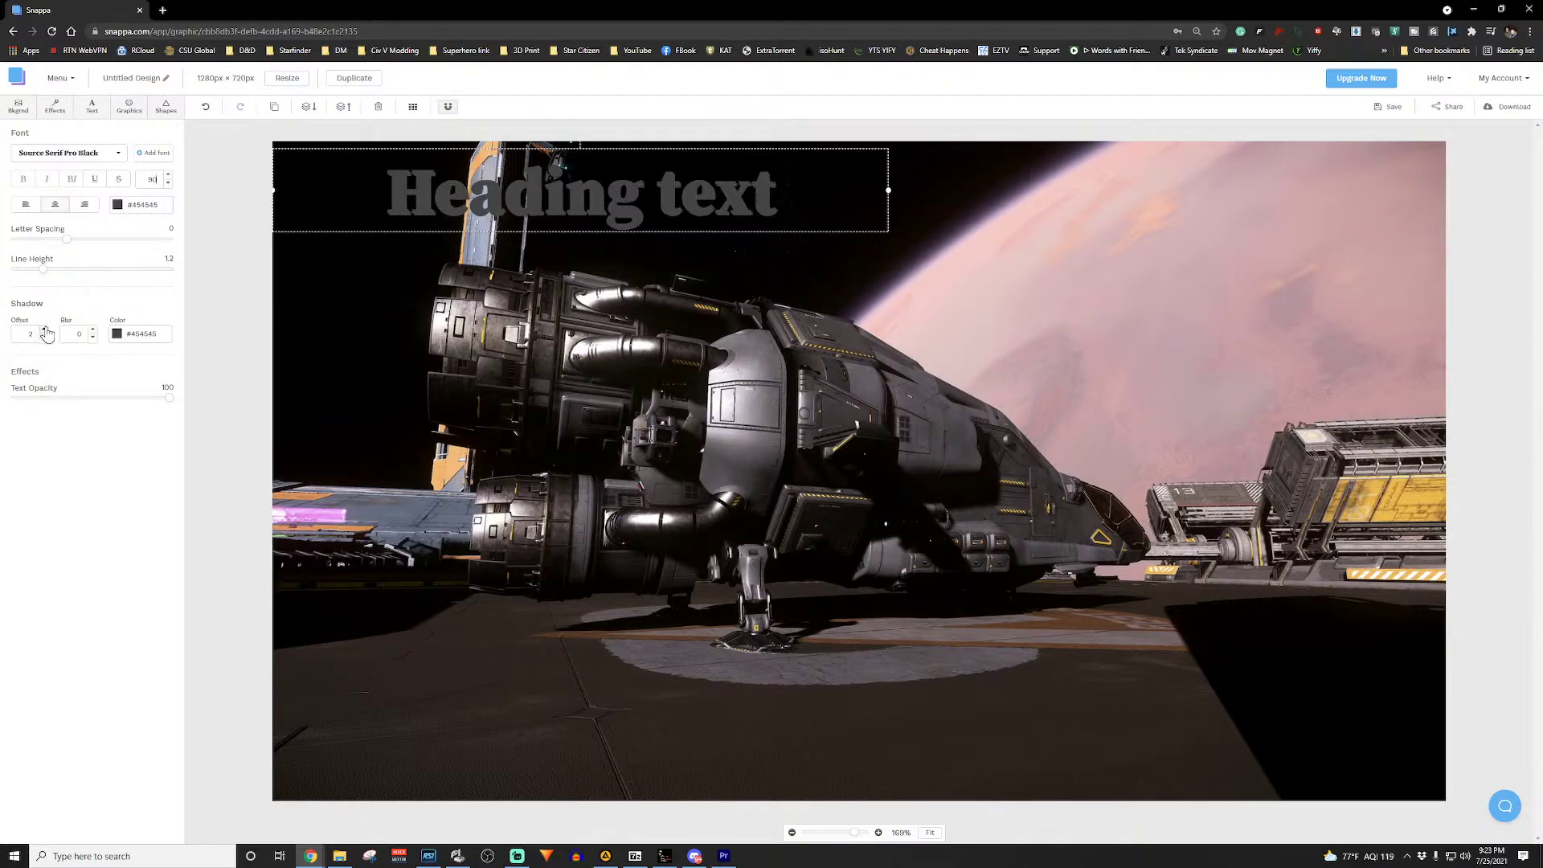
click(43, 328)
click(43, 328)
click(43, 329)
click(93, 331)
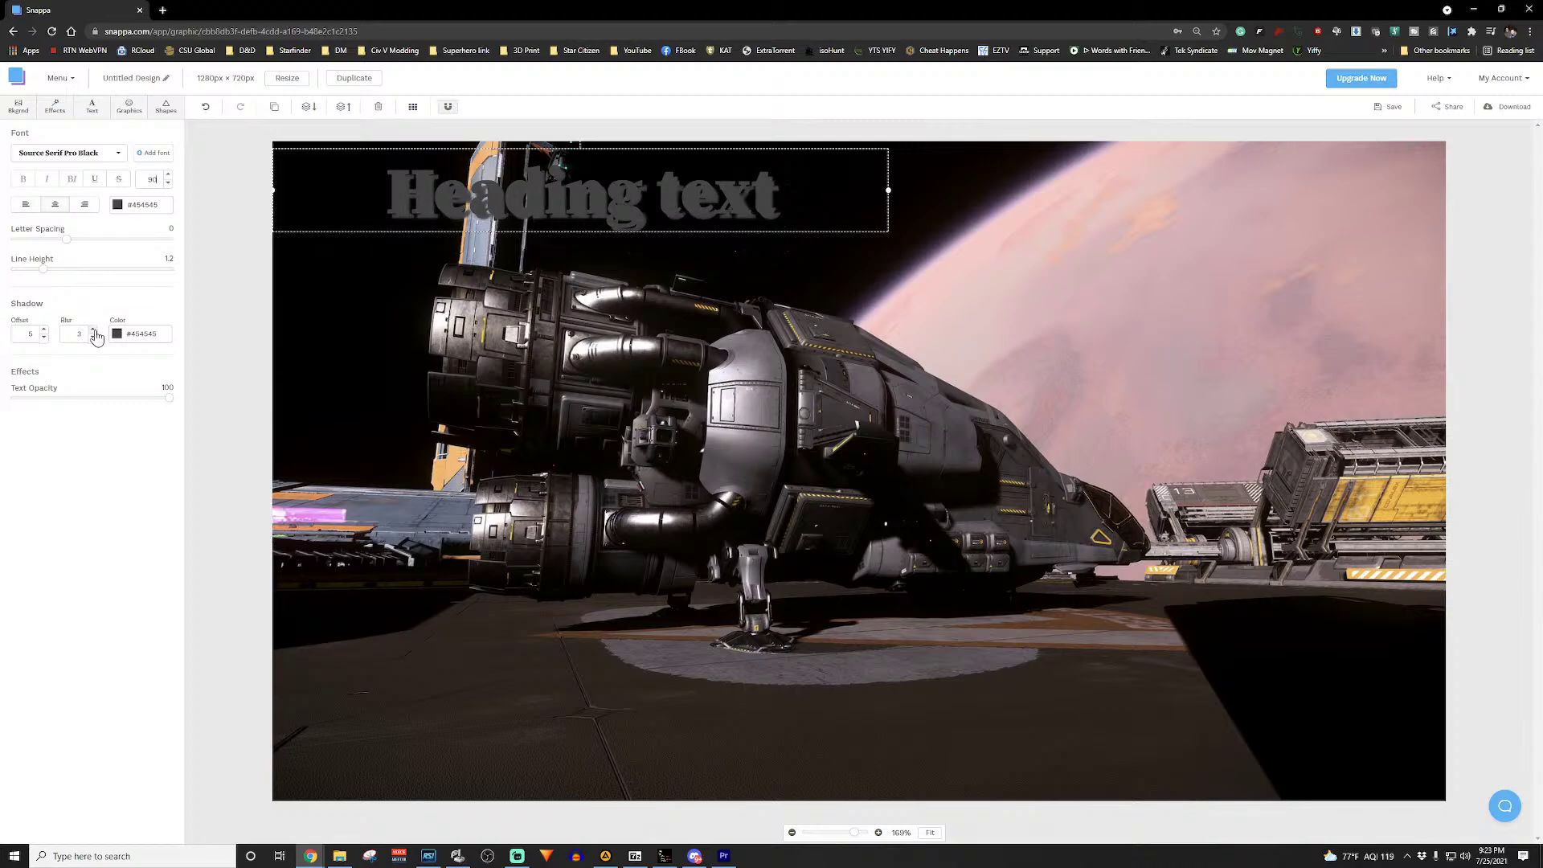
click(160, 311)
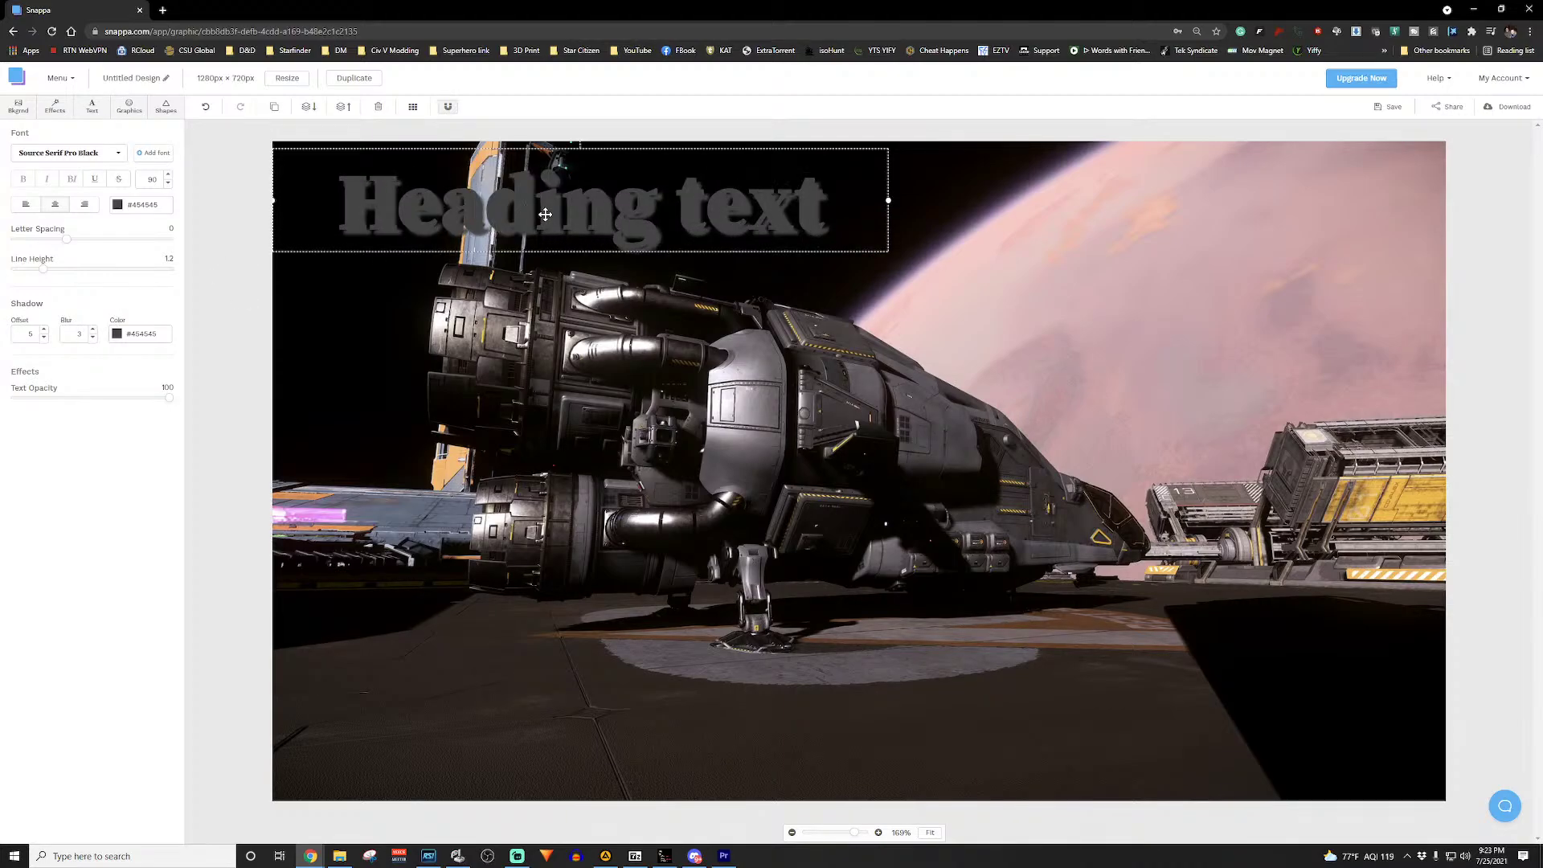
Step: Change the heading text to "A Guide to the" and move it tightly into the canvas's upper-left corner
drag(545, 214, 528, 211)
double_click(488, 198)
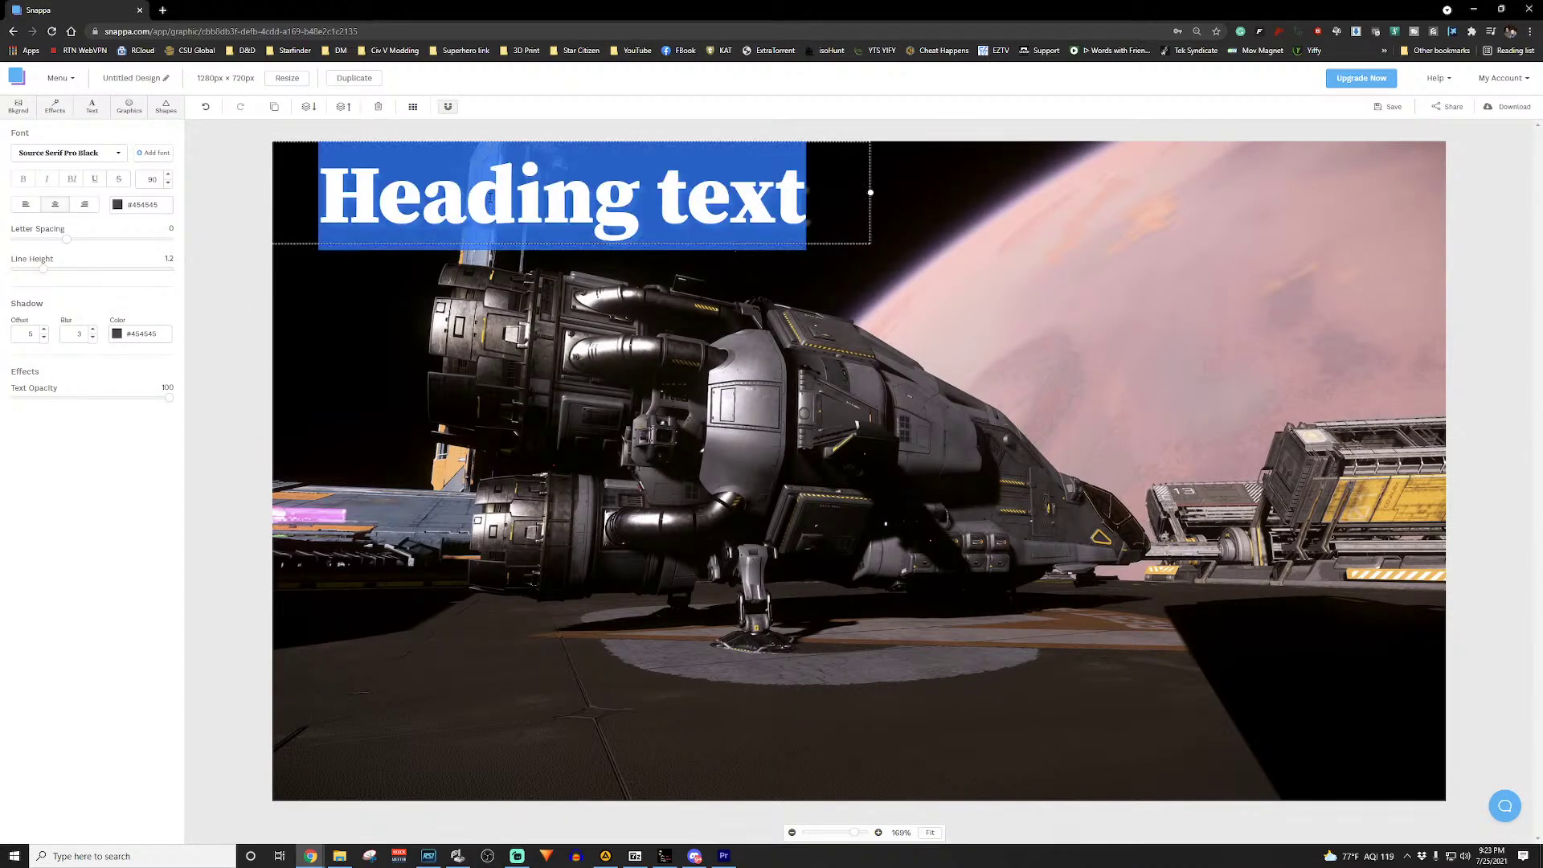
text(A Guide to the)
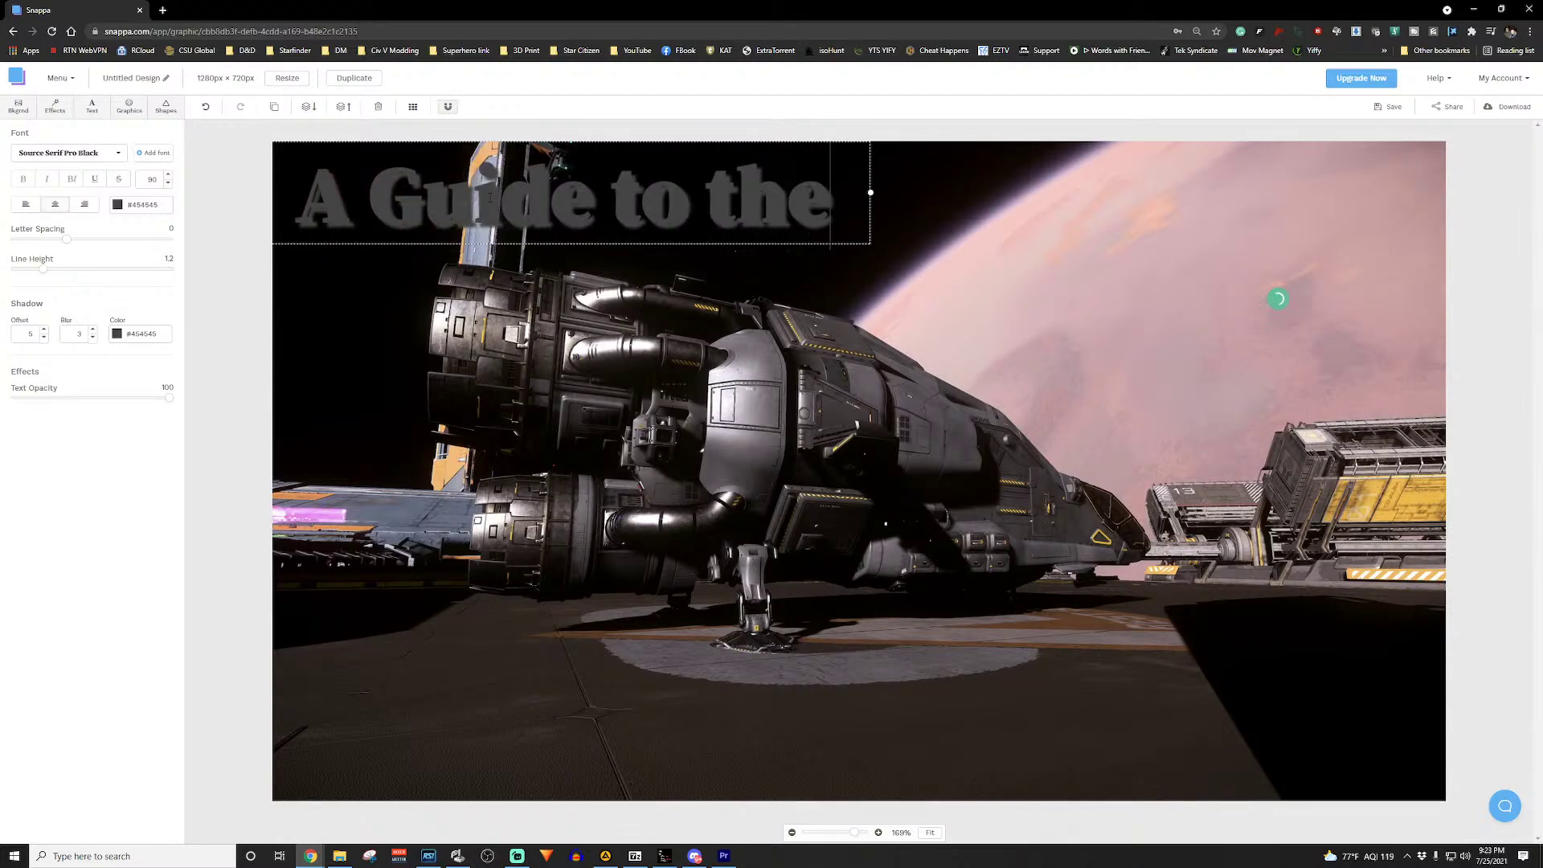
click(613, 196)
drag(613, 196, 599, 195)
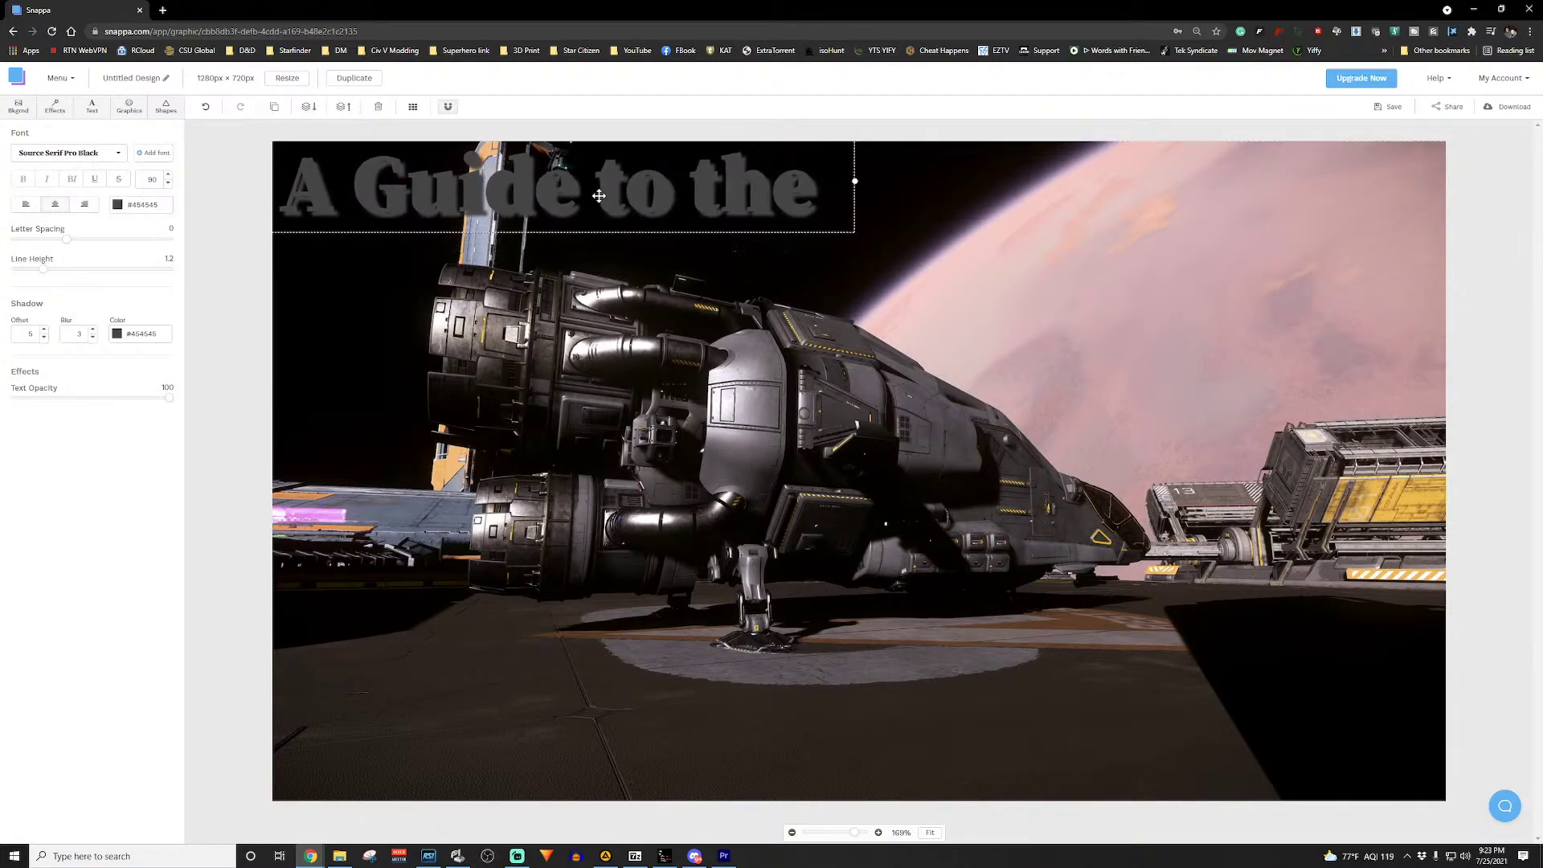
Step: Try off-white, grey and yellow on the heading, settle on golden yellow #ffce54, and nudge the heading slightly
click(117, 205)
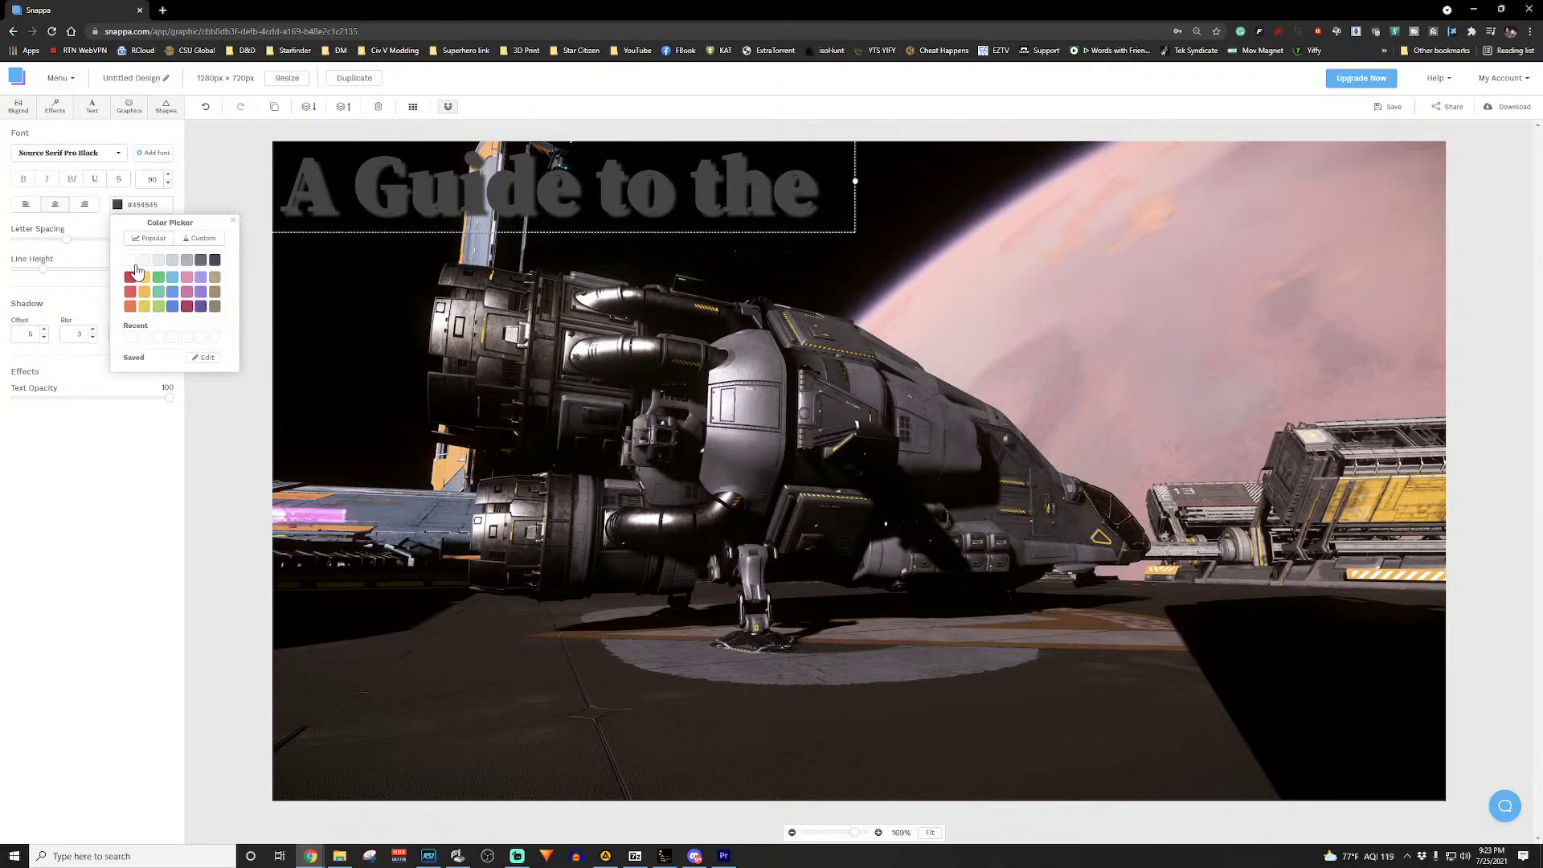
click(144, 259)
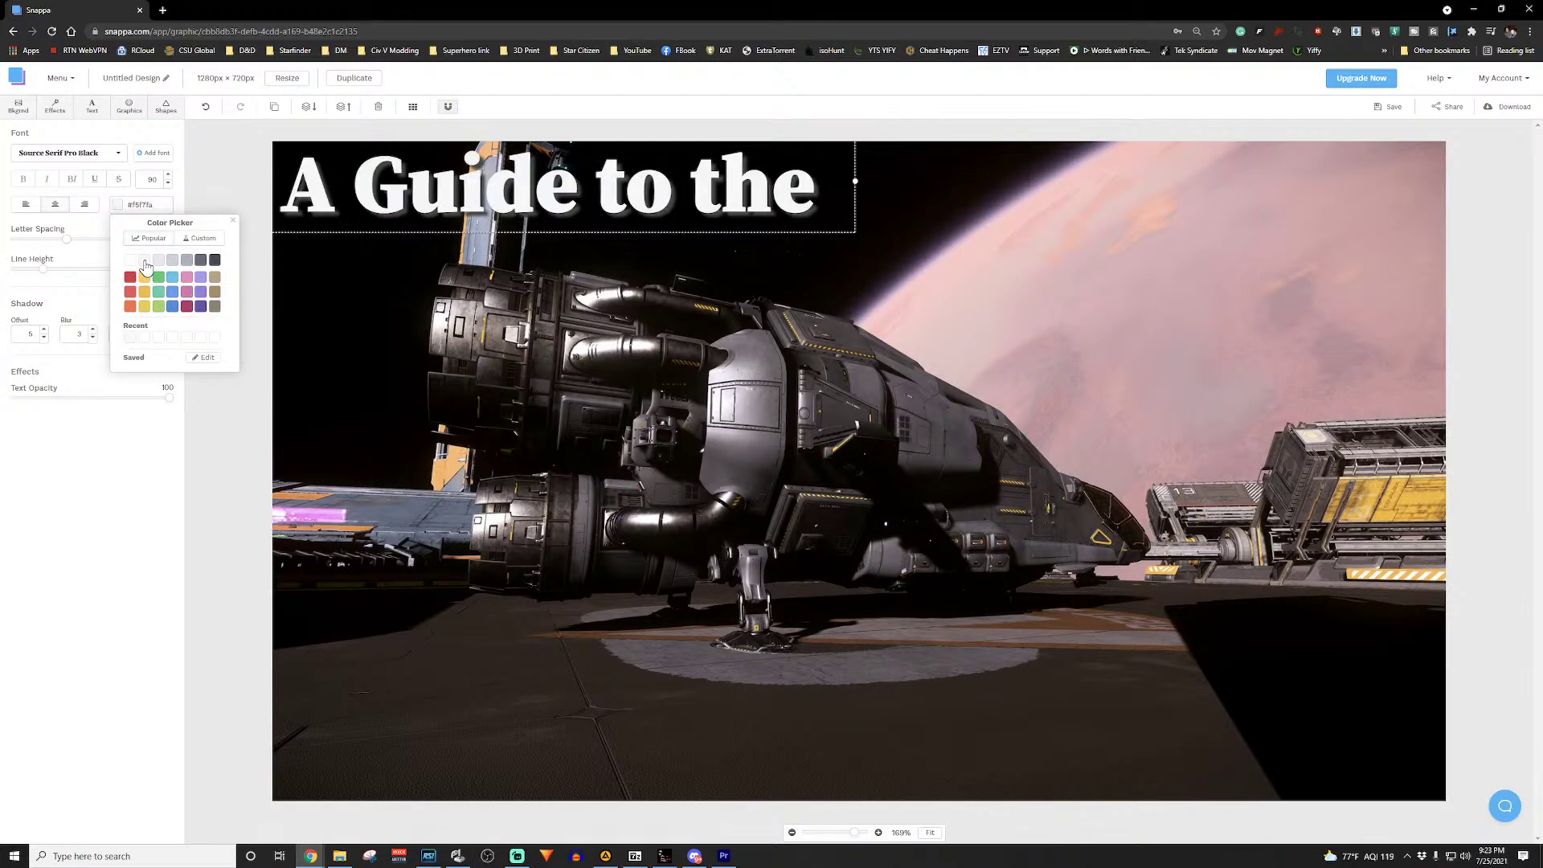
click(188, 263)
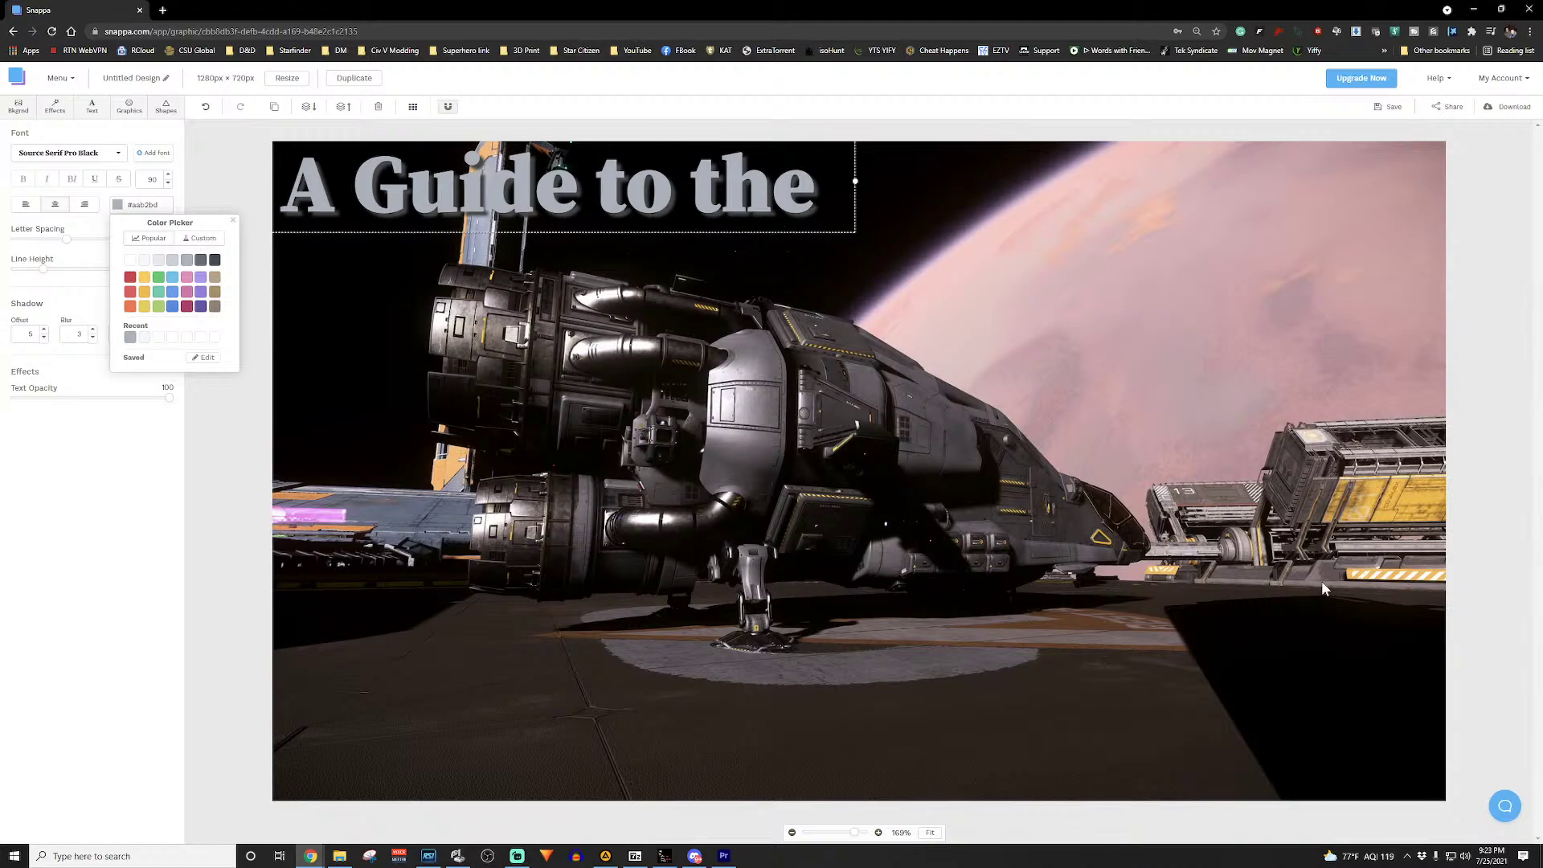
click(145, 307)
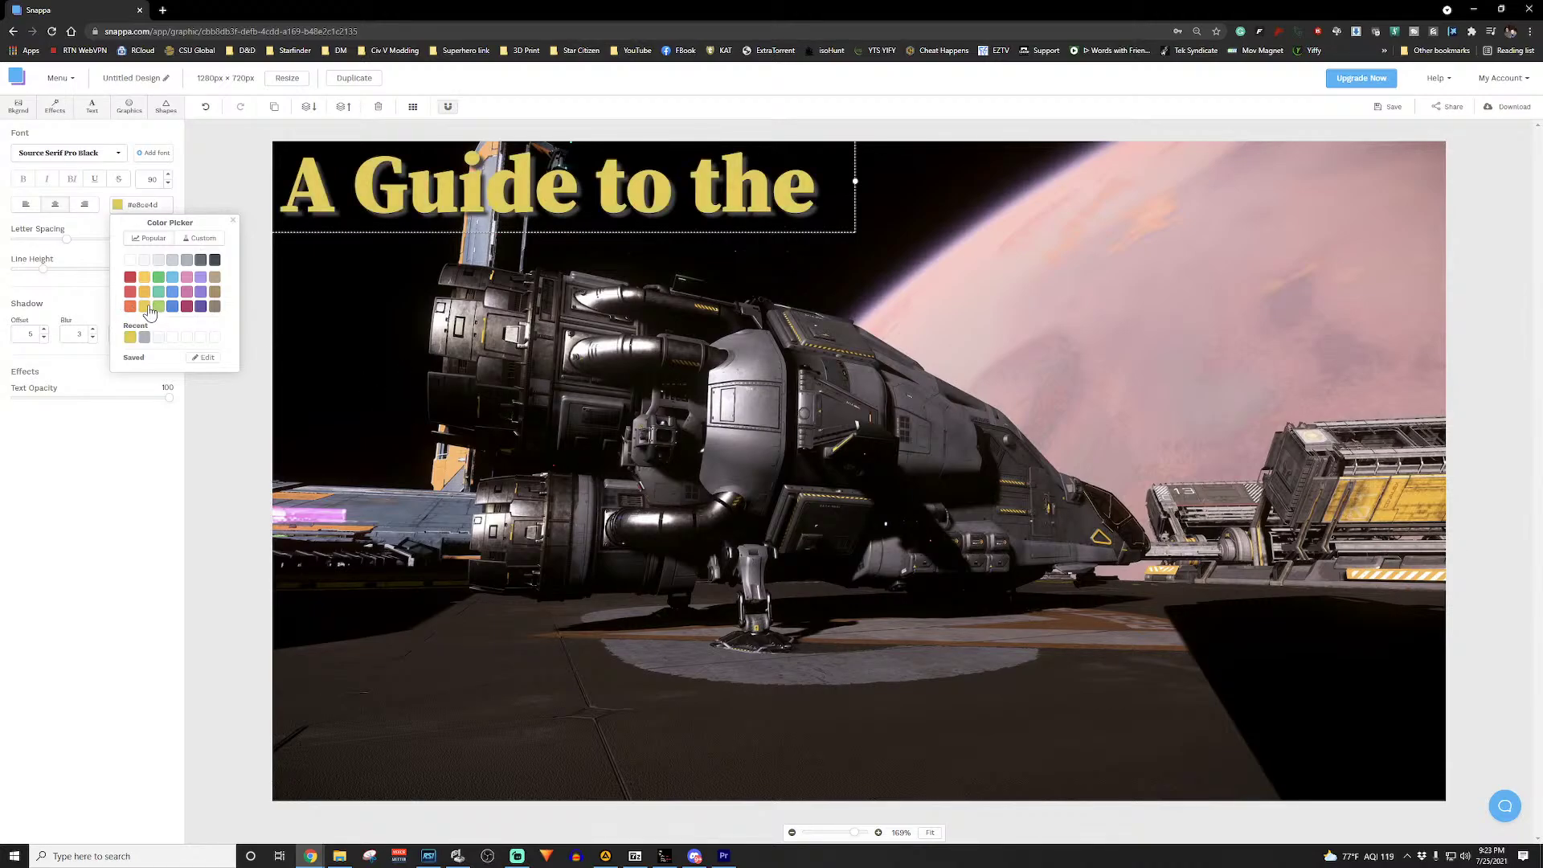
click(144, 278)
click(613, 184)
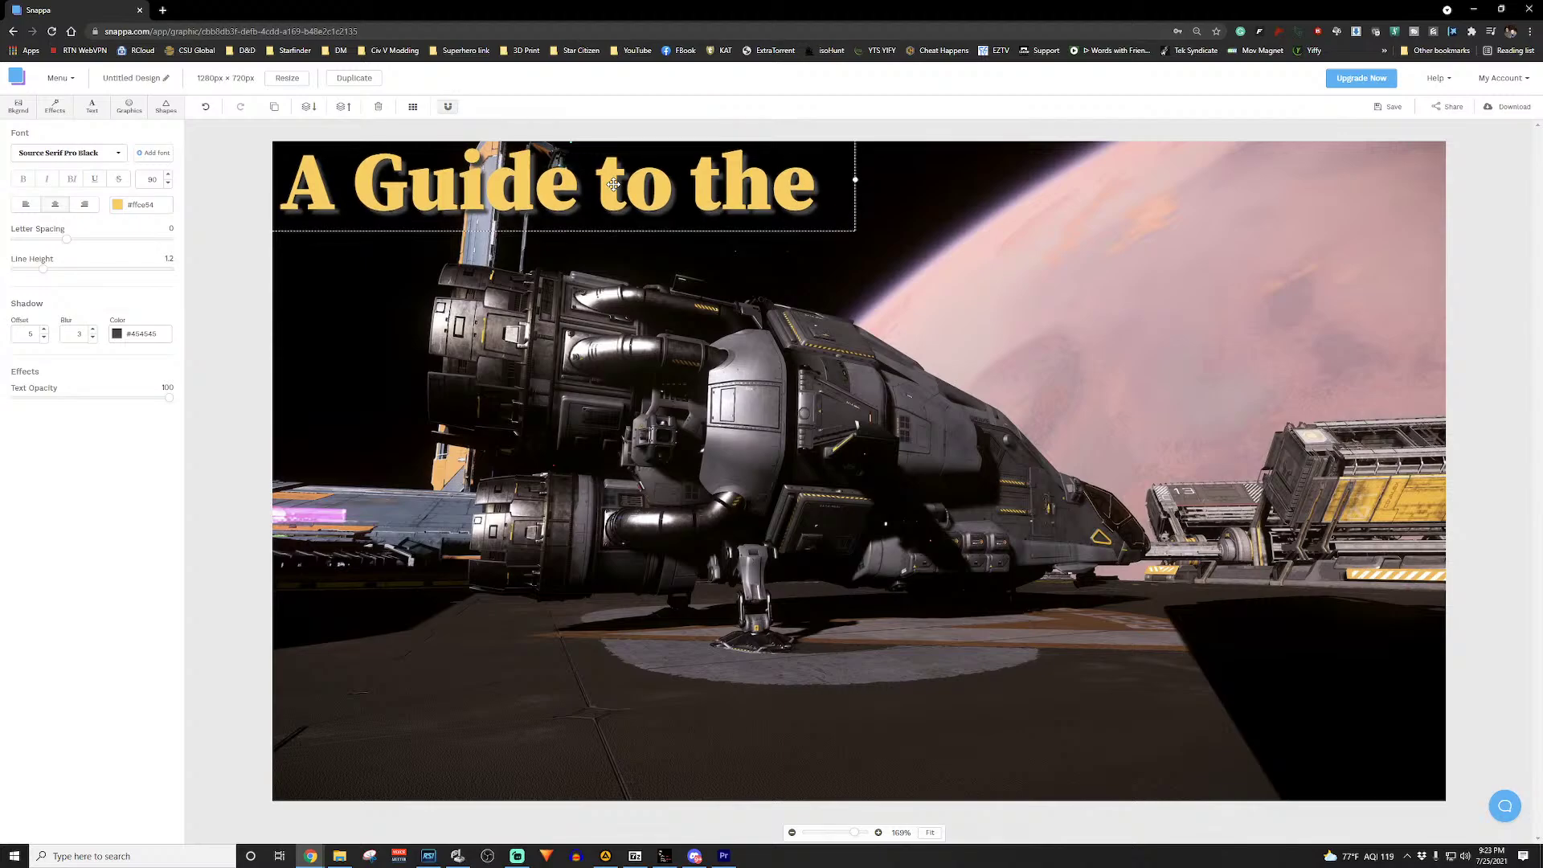
drag(613, 184, 615, 185)
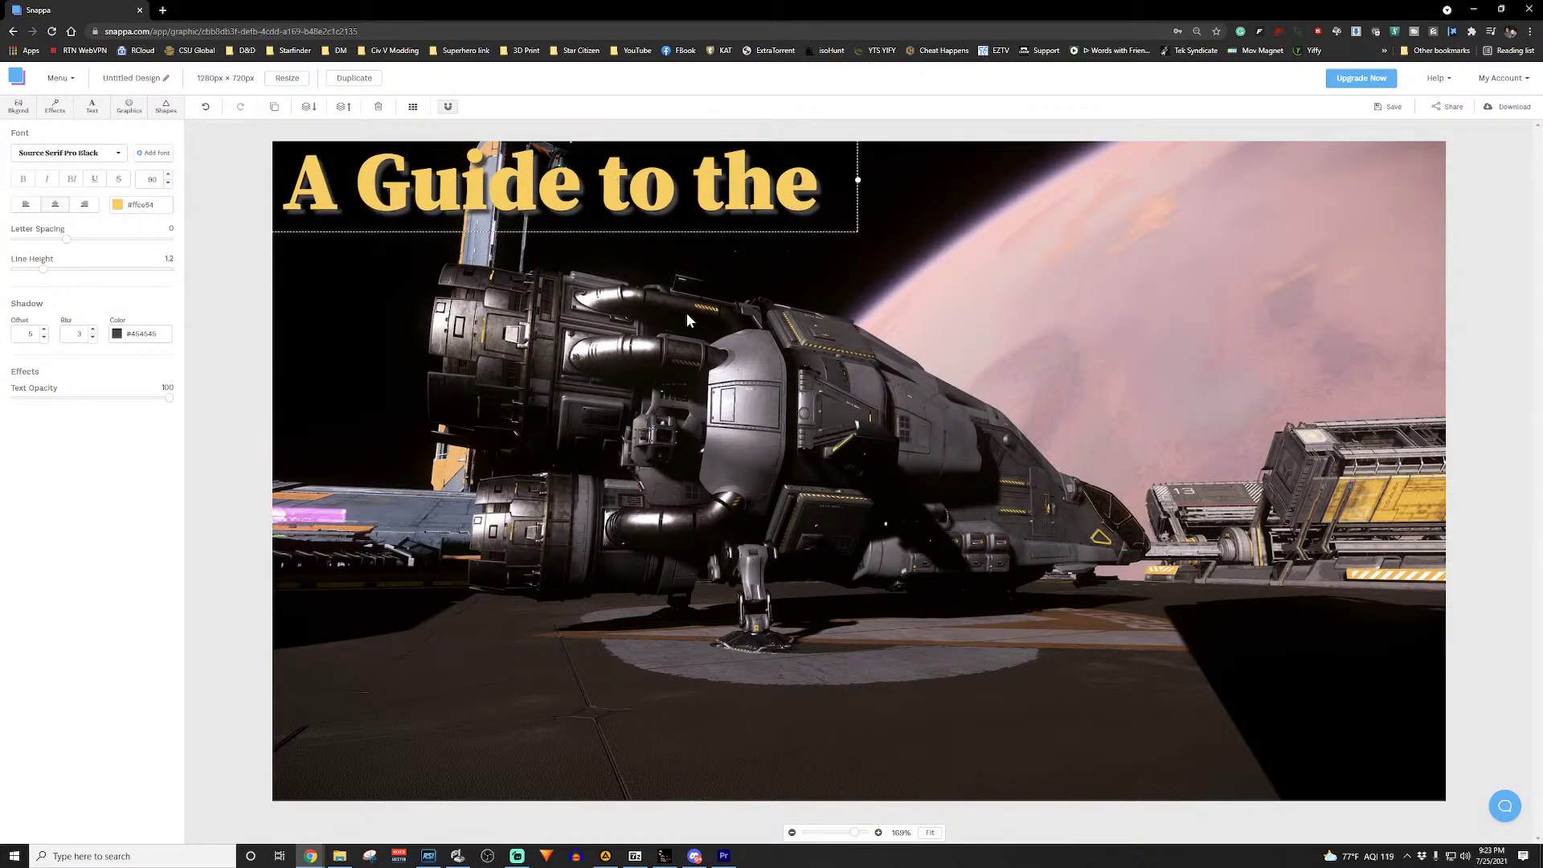
Step: Place a copy of the heading directly beneath the original and change the copy's text to "Herald"
click(686, 320)
click(577, 191)
key(ctrl+v)
drag(679, 217, 753, 293)
double_click(753, 294)
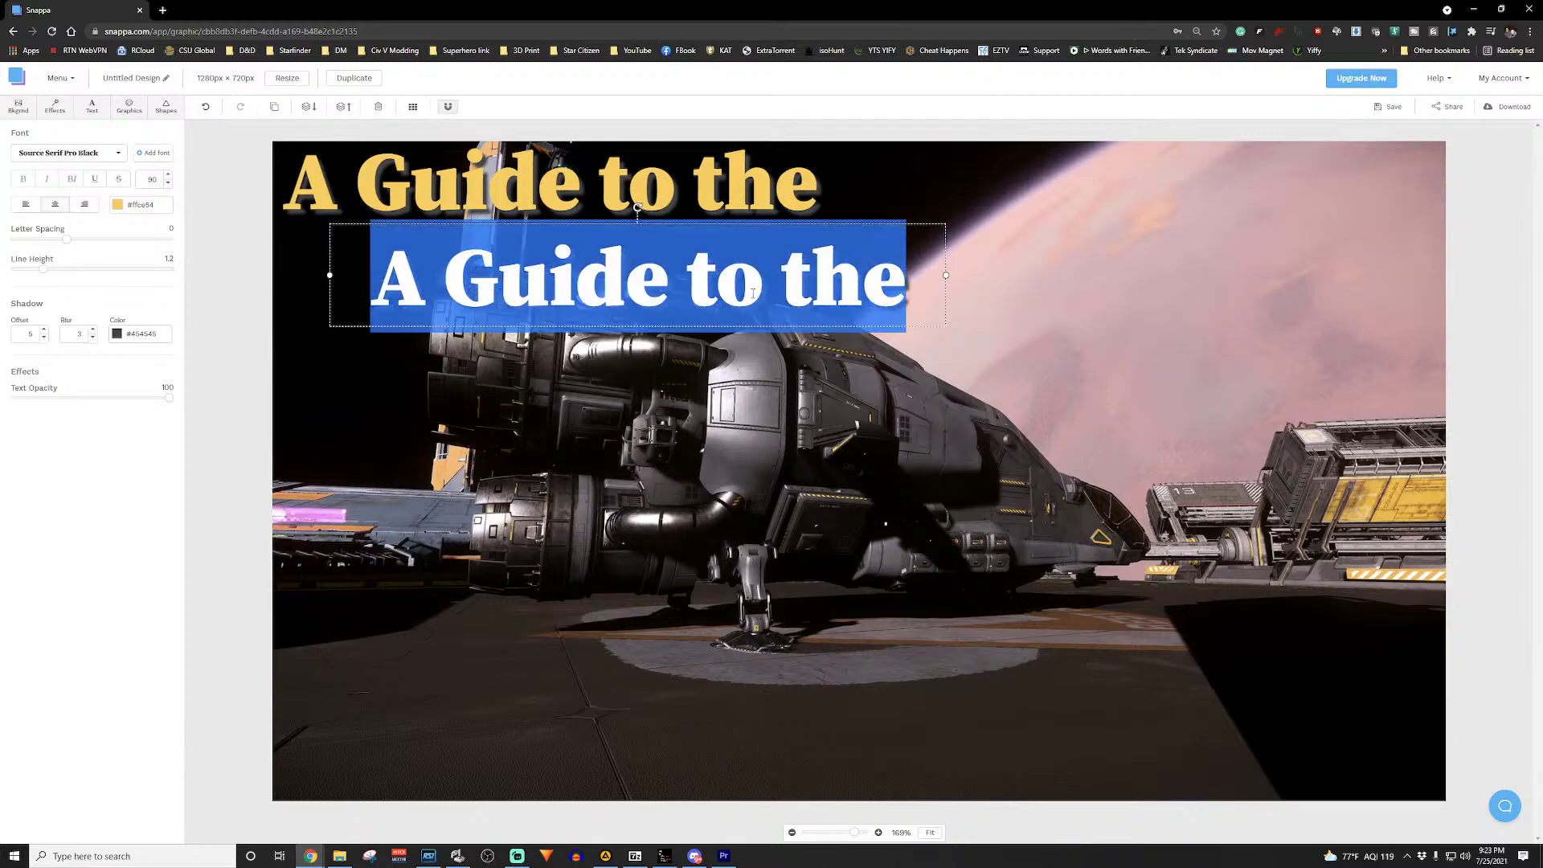
text(Herlad)
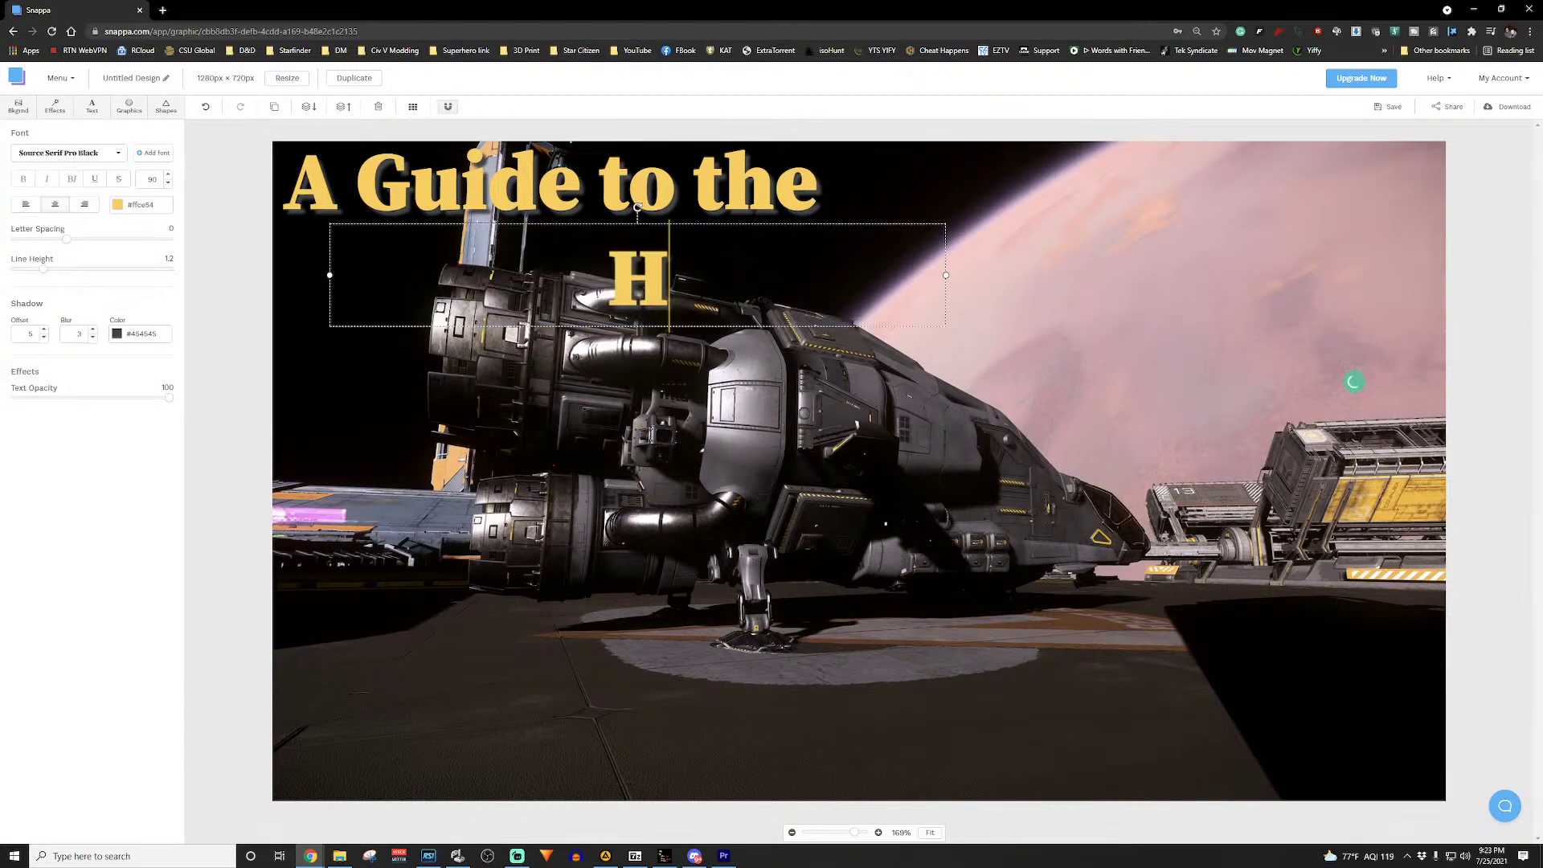
key(BackSpace)
key(BackSpace)
key(BackSpace)
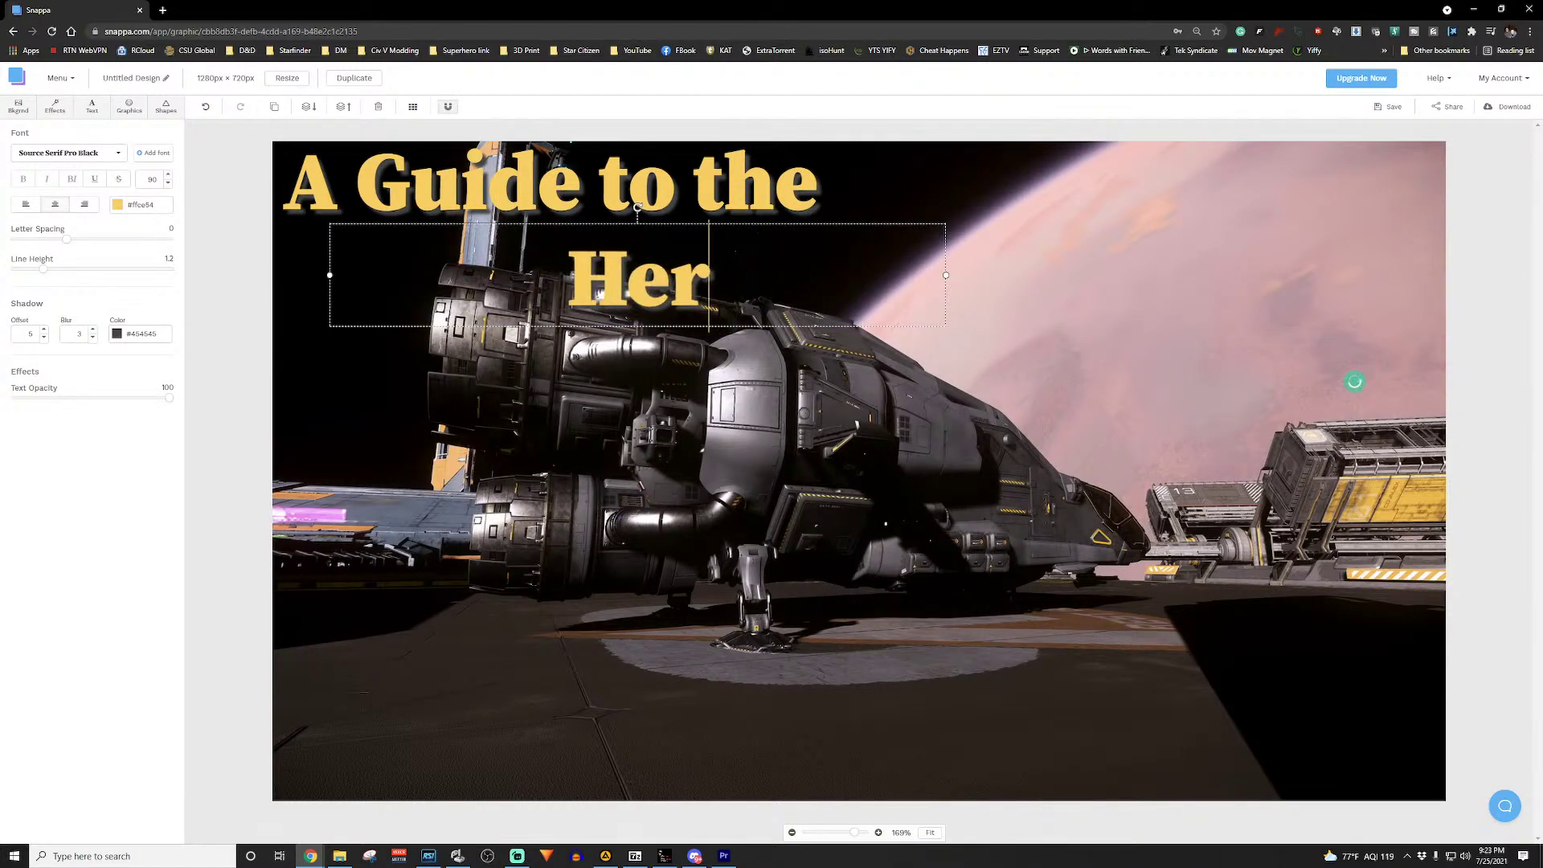
text(ald)
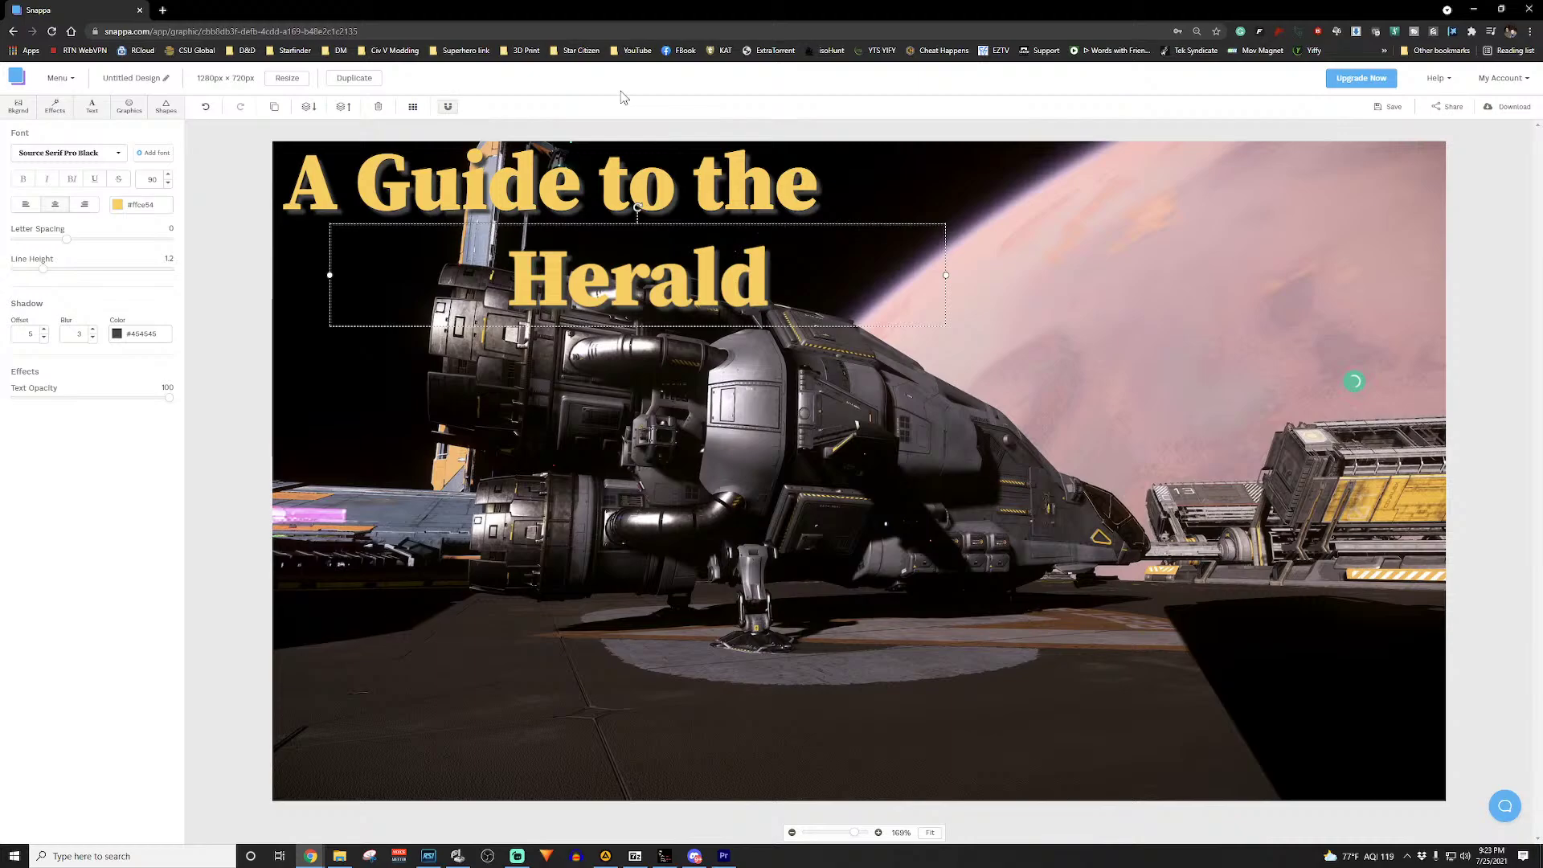
click(804, 388)
drag(675, 288, 679, 273)
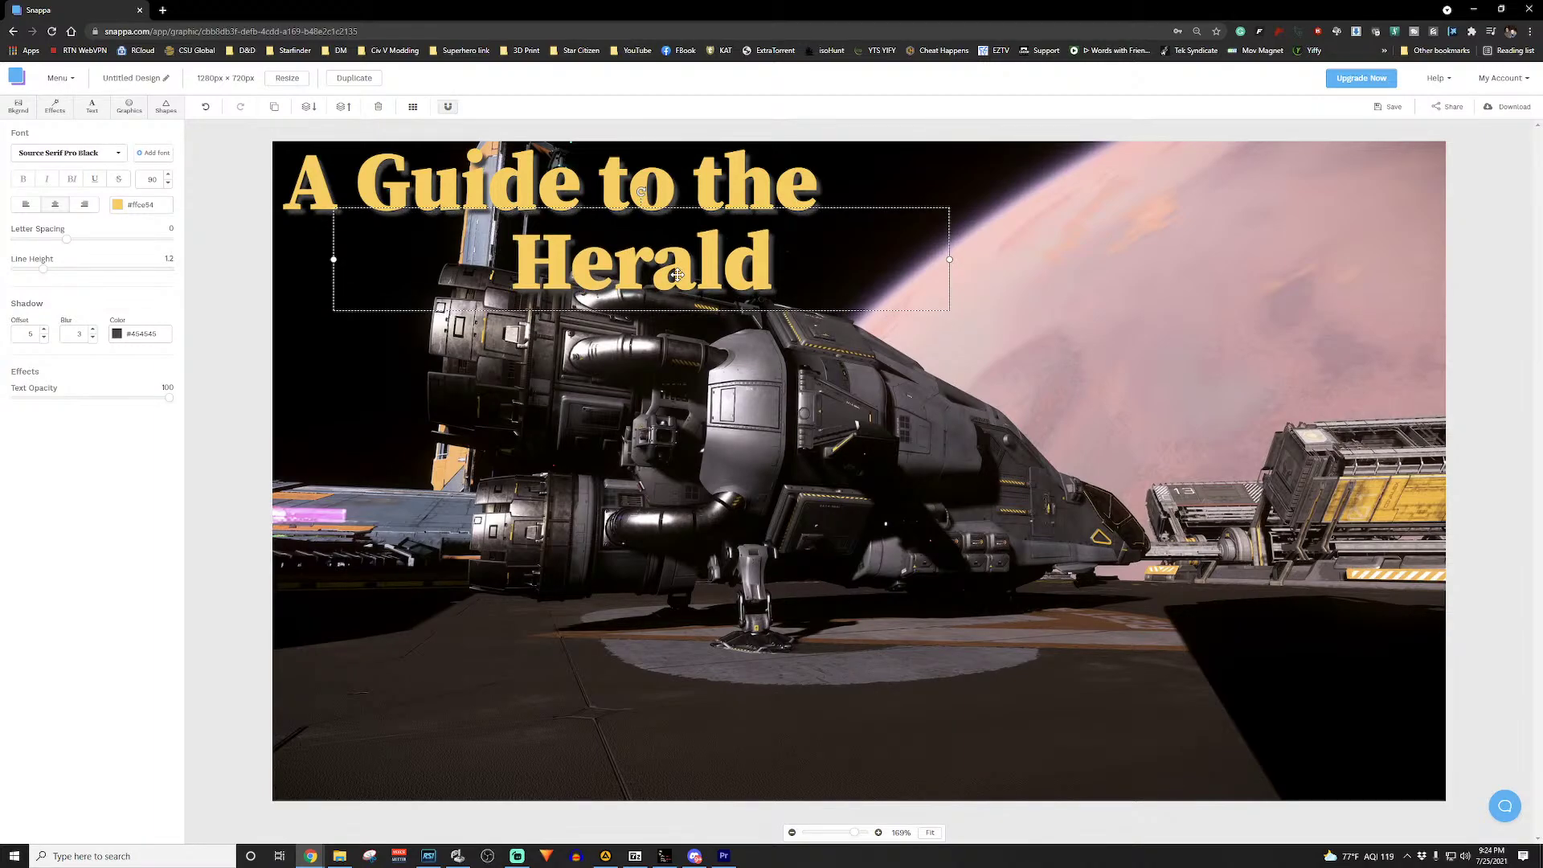
Step: Try blue, pink, two purples and grey on the "Herald" text, and settle on dark grey #434a54
click(591, 369)
click(562, 270)
click(118, 207)
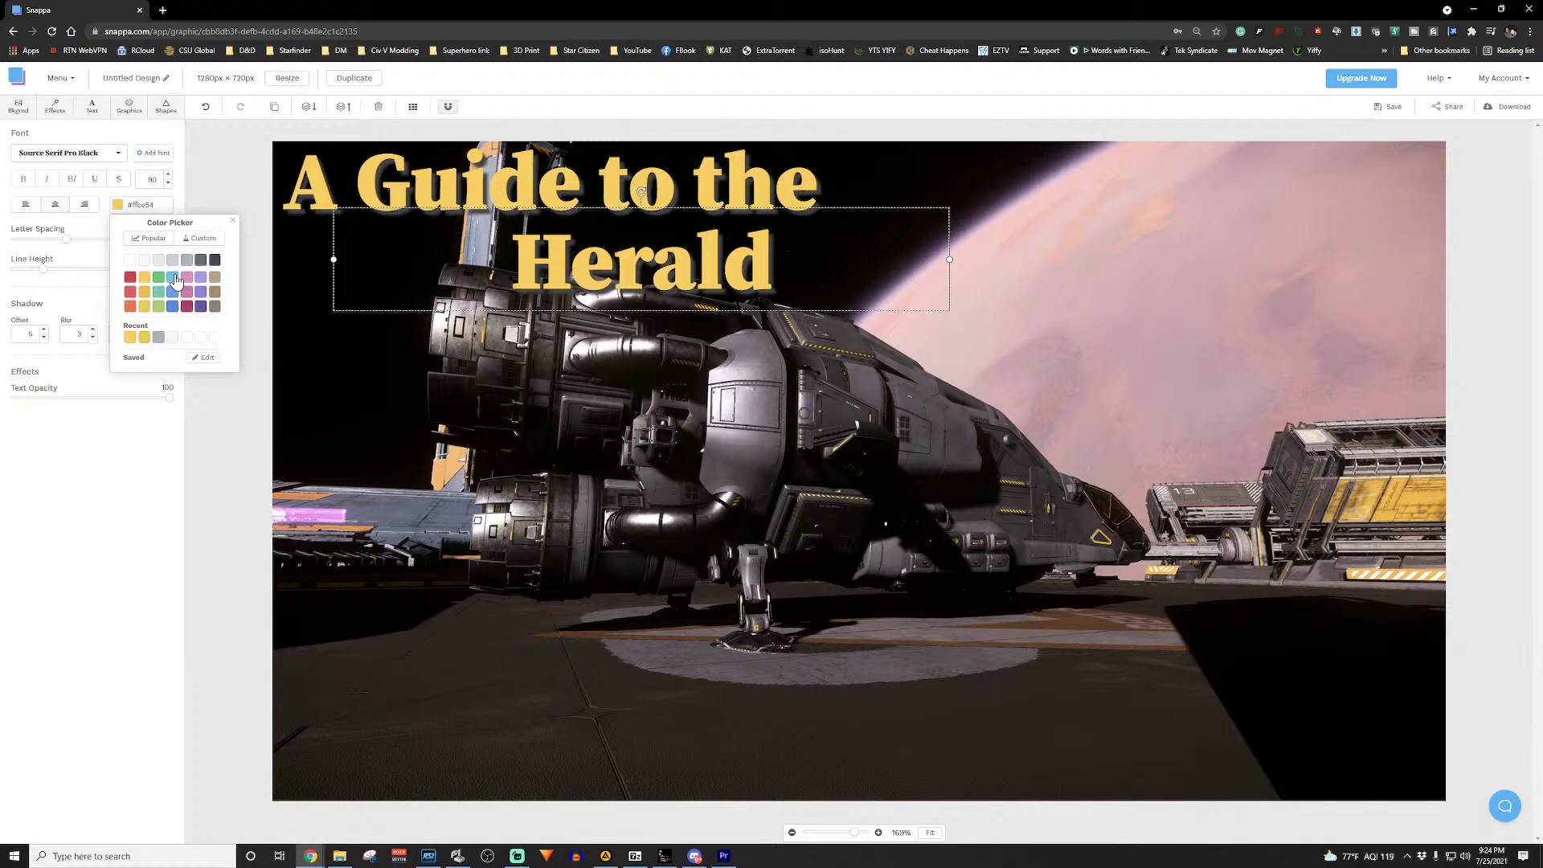
click(172, 277)
click(187, 277)
click(200, 277)
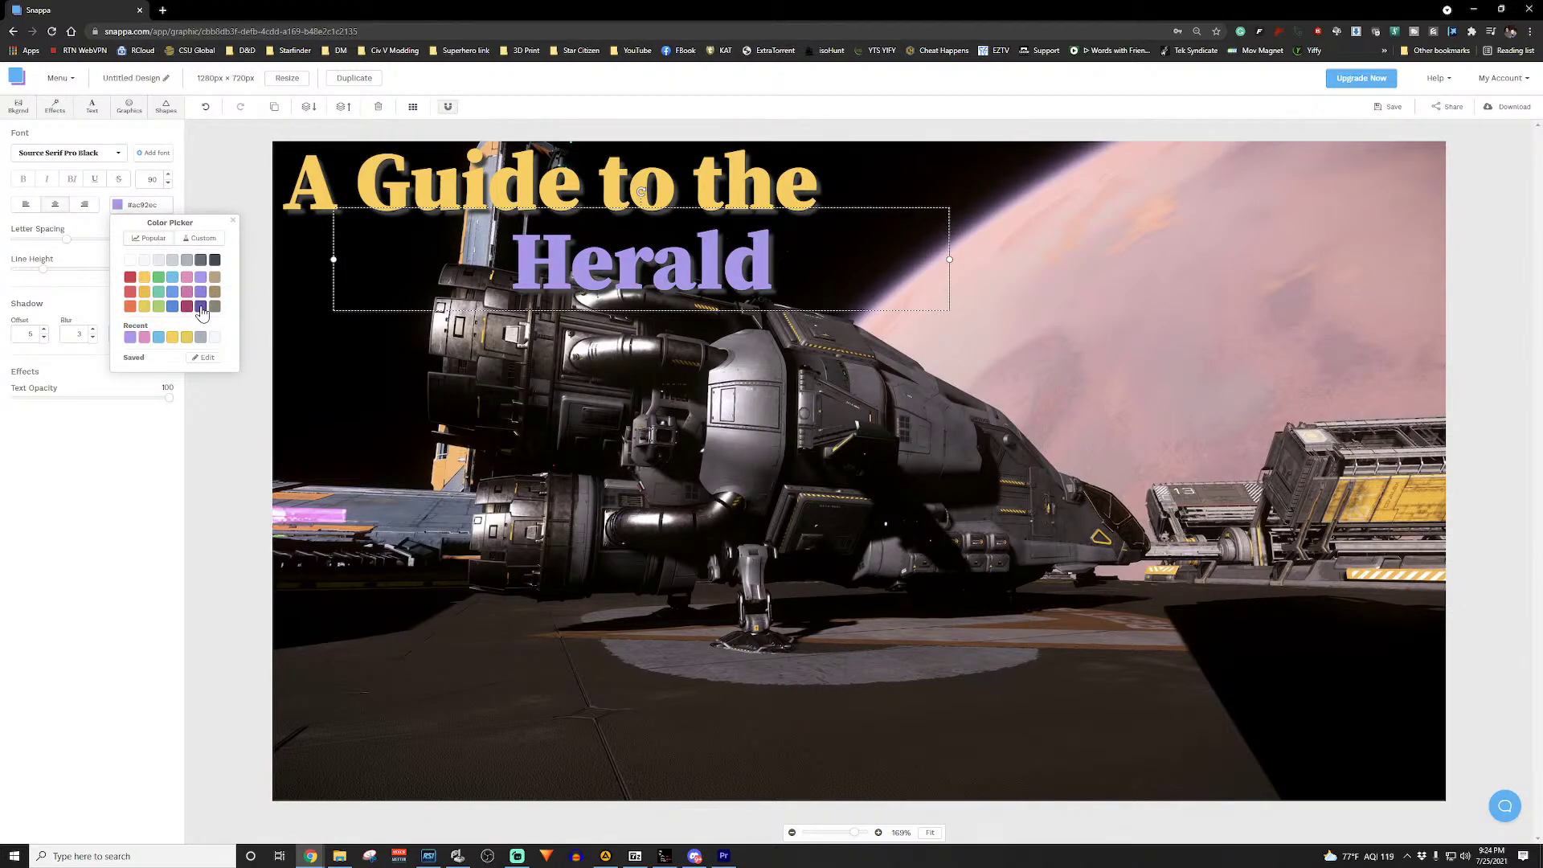
click(201, 307)
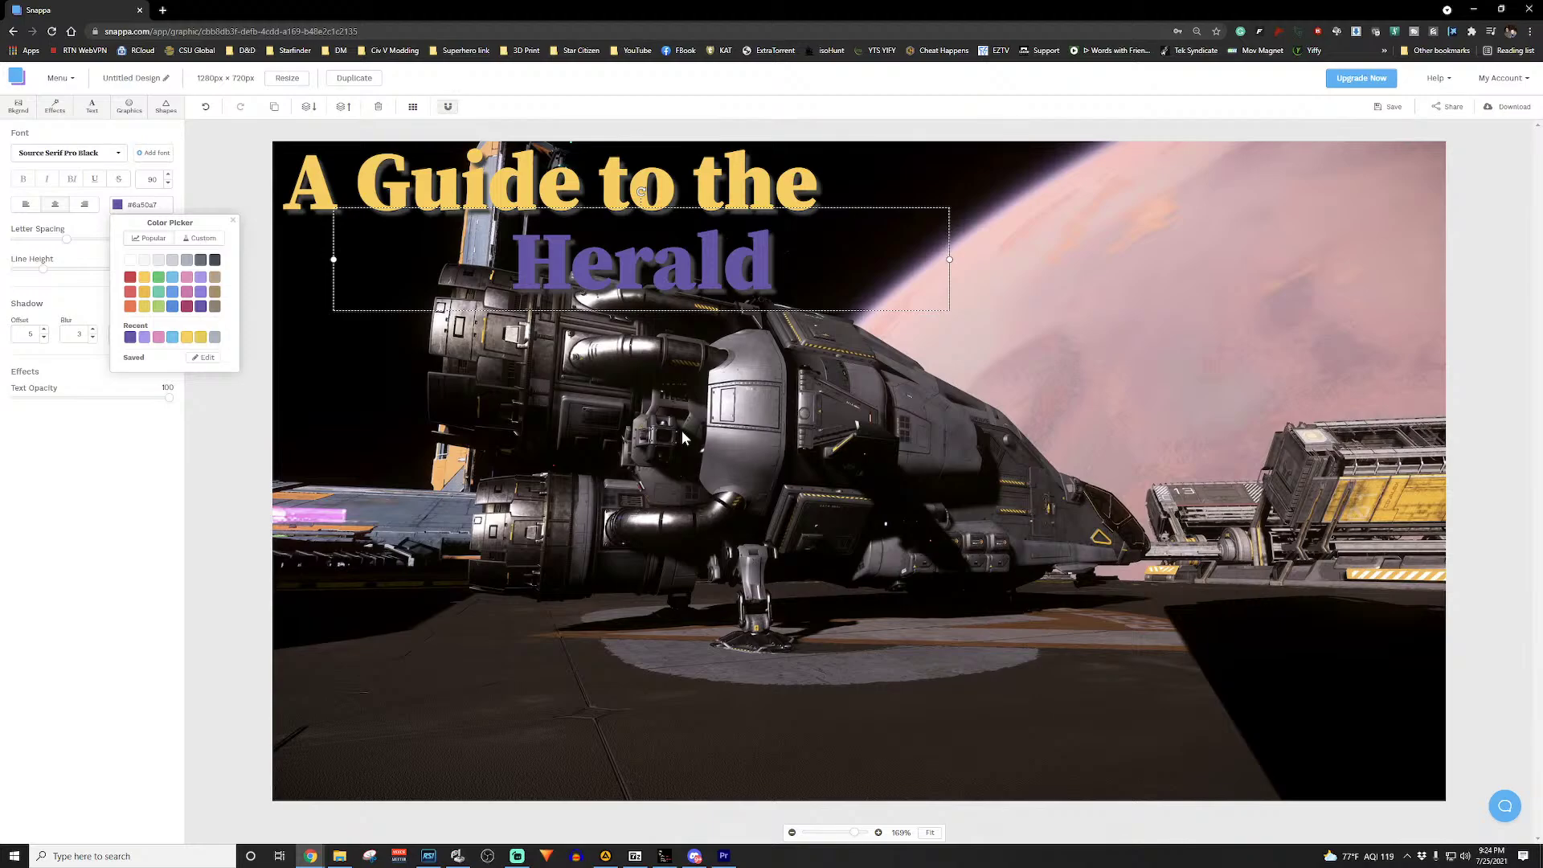
click(200, 259)
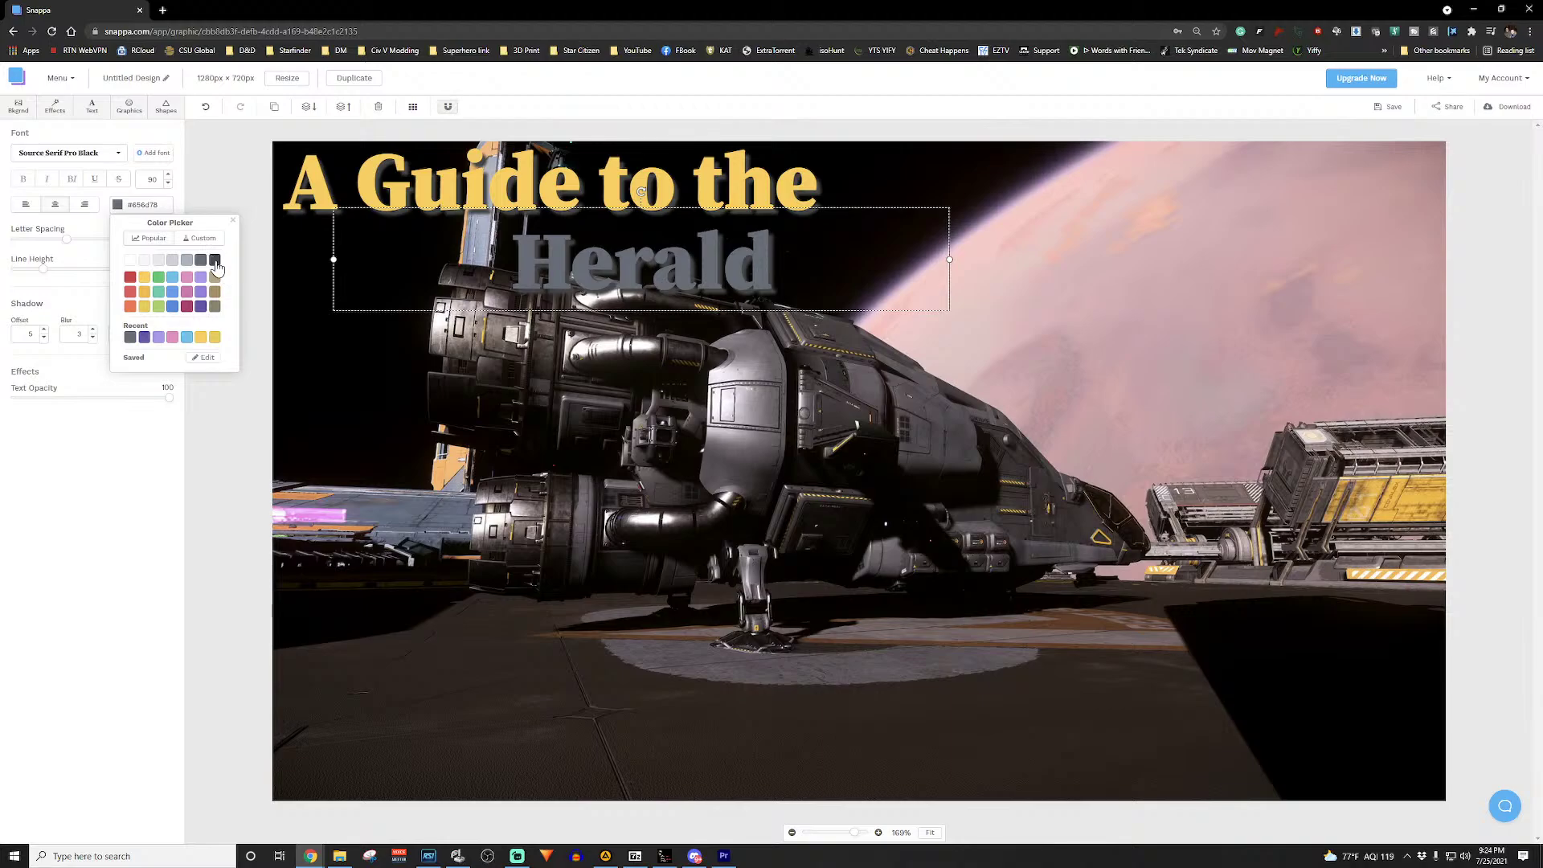
click(215, 260)
click(68, 478)
Step: Compare several greys for the "Herald" text's shadow and settle on light grey #ccd1d9
click(117, 333)
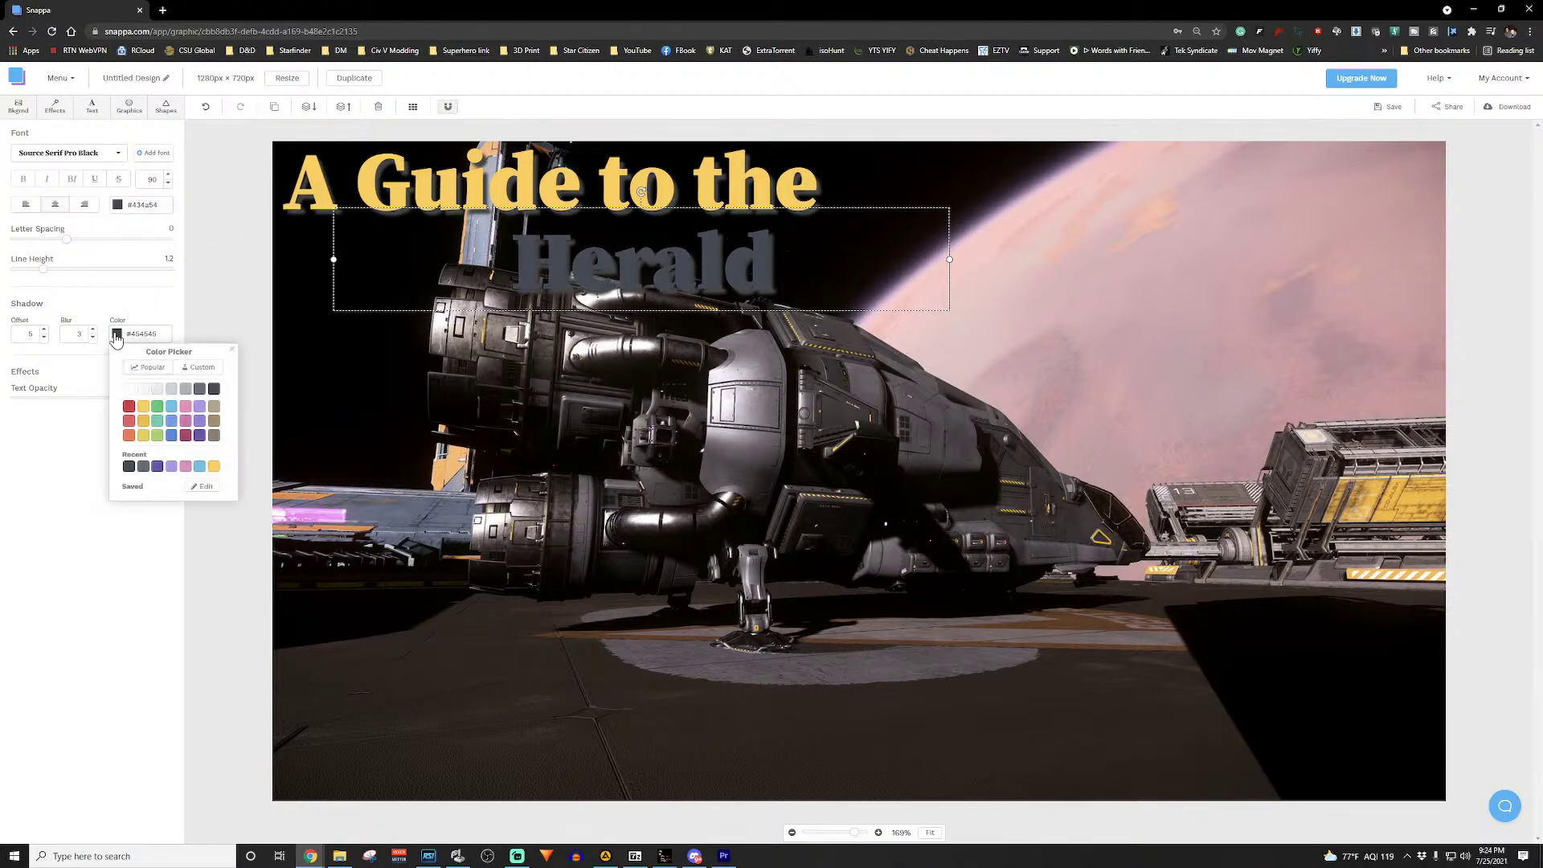
click(173, 392)
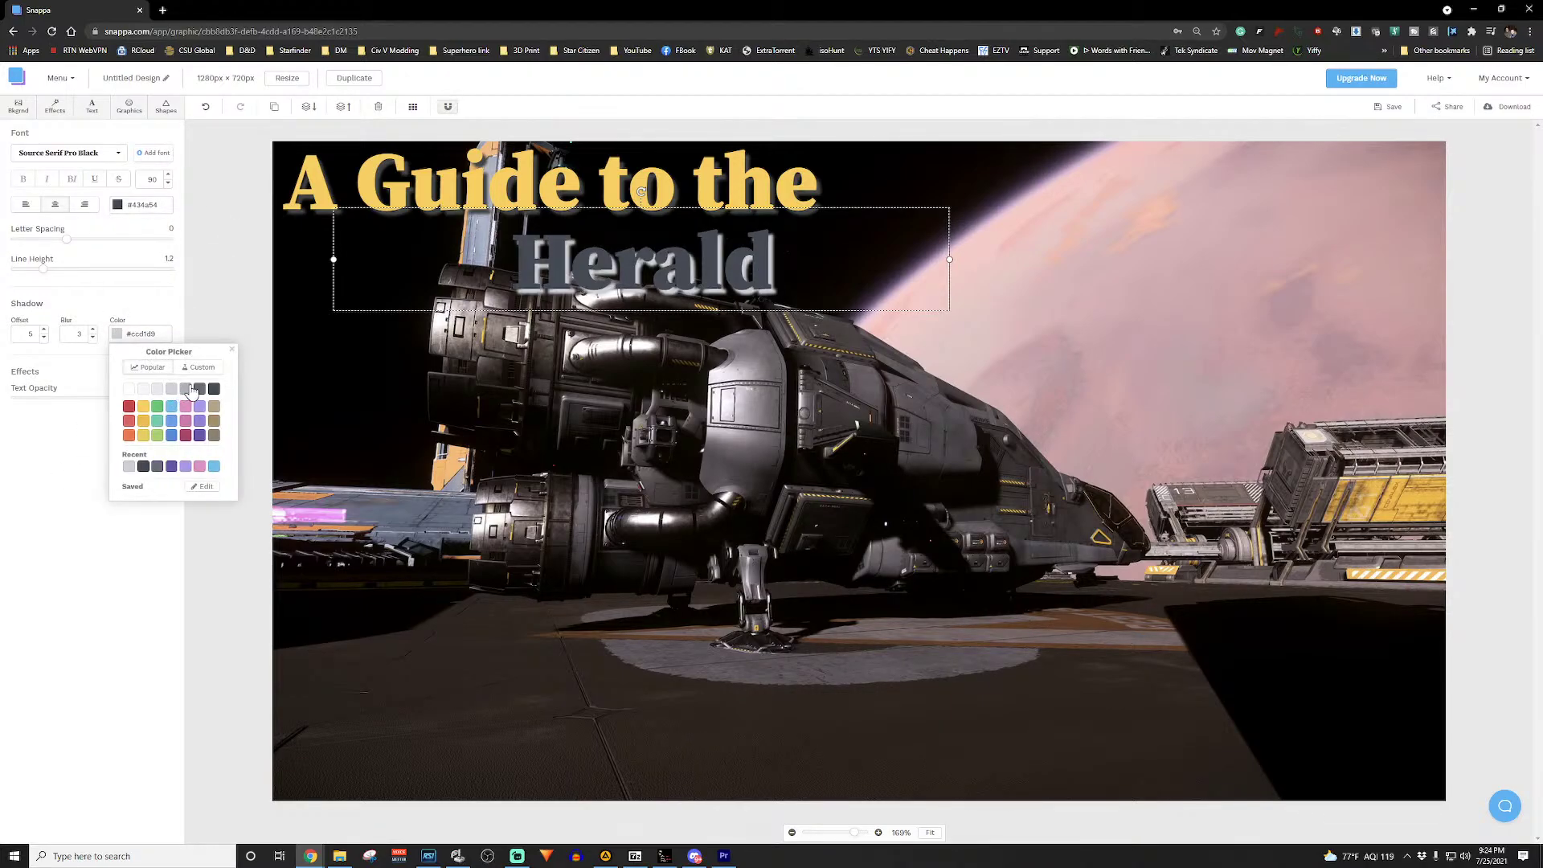
click(188, 389)
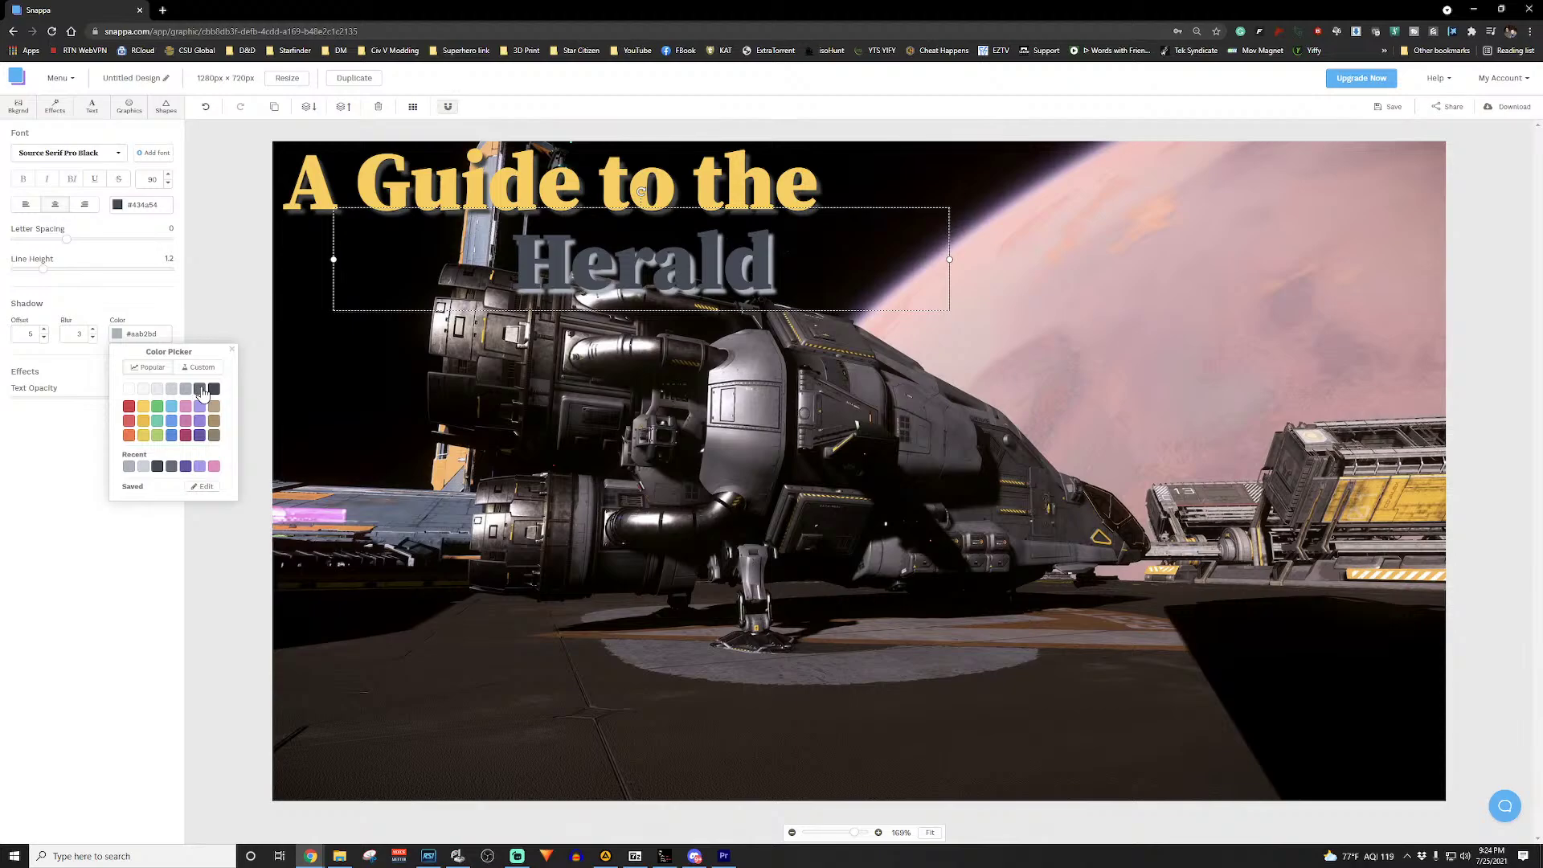
click(201, 390)
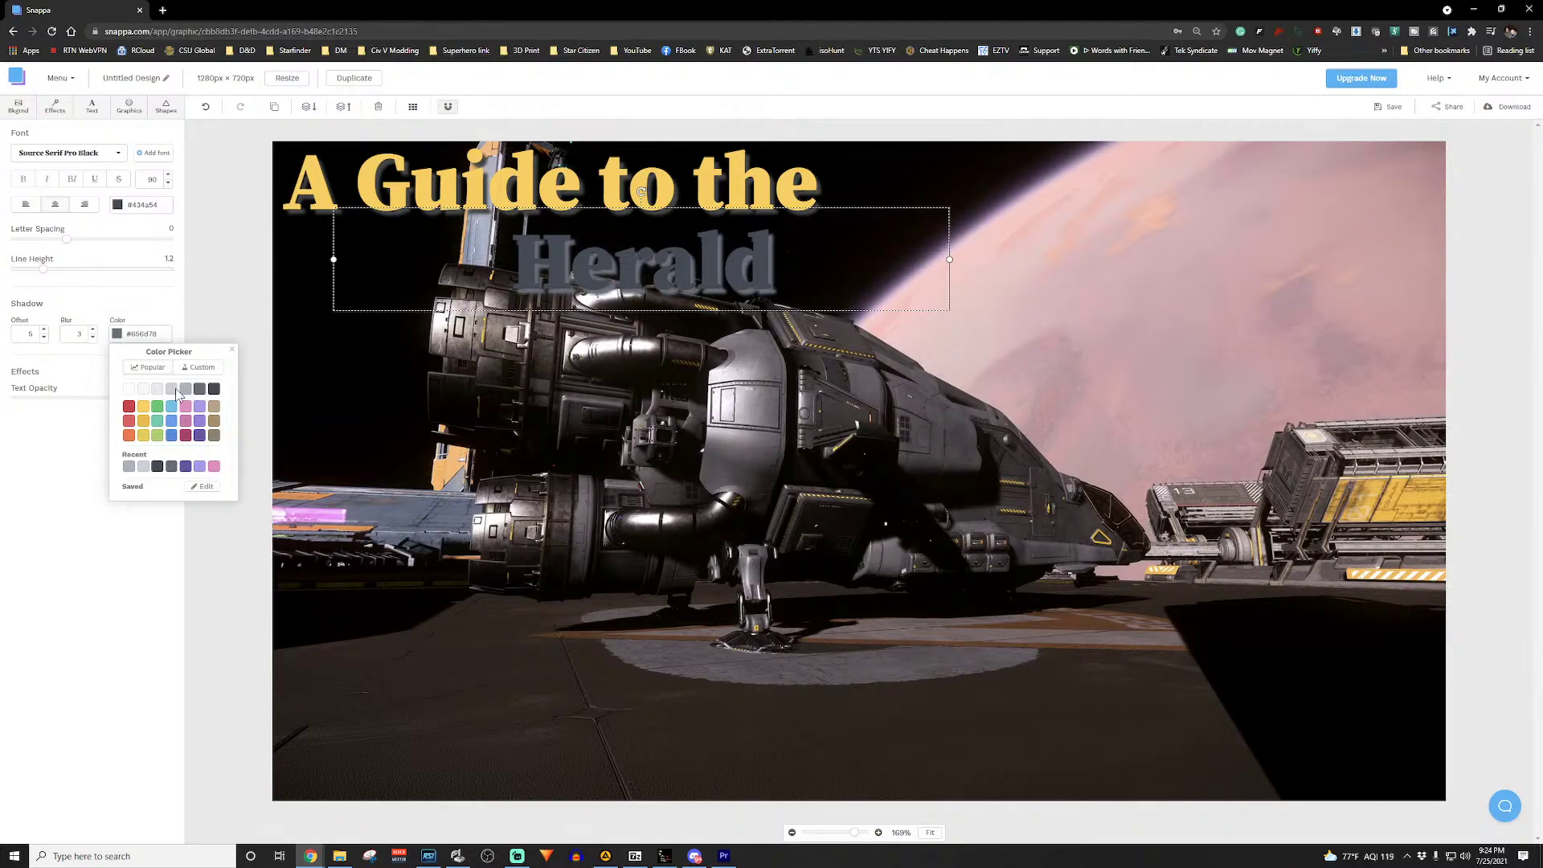
click(170, 391)
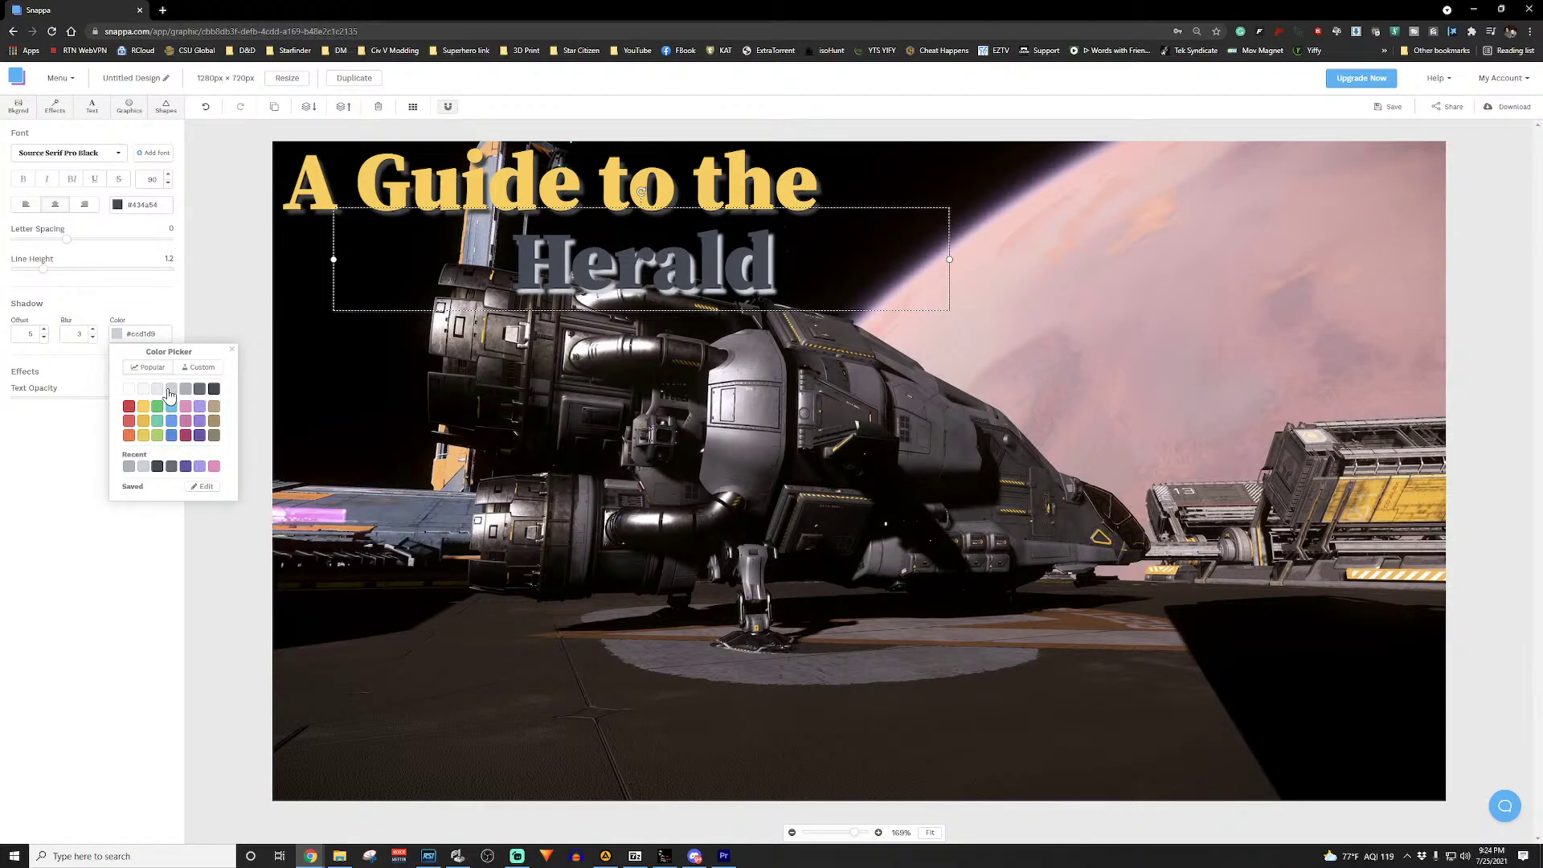
click(100, 599)
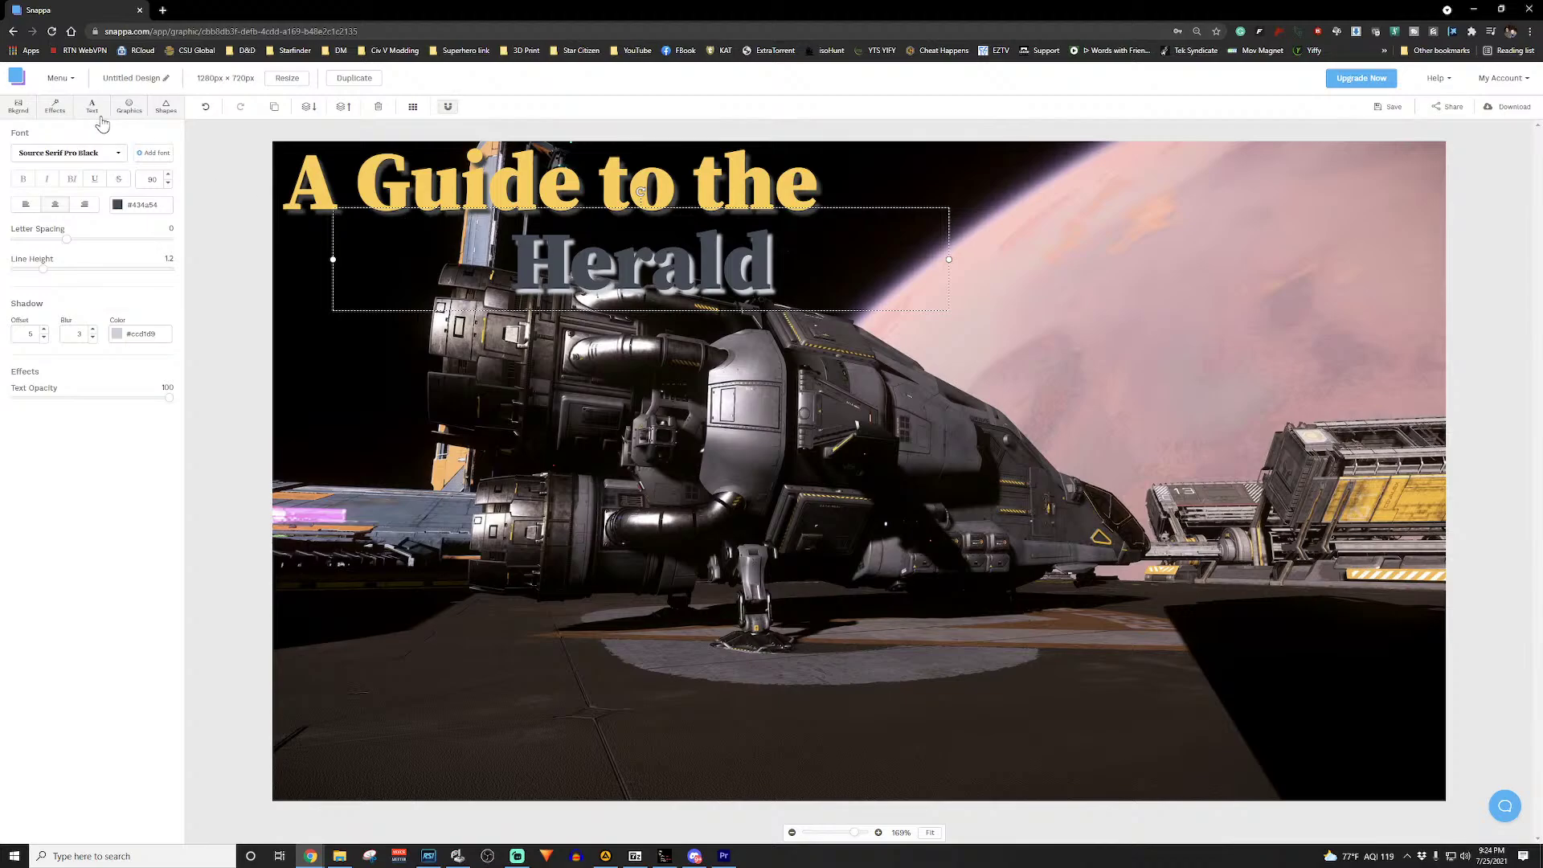
Step: Add the white Drake Interplanetary logo from the uploaded images, shrink it and fit it beneath the heading, just before "Herald"
click(129, 106)
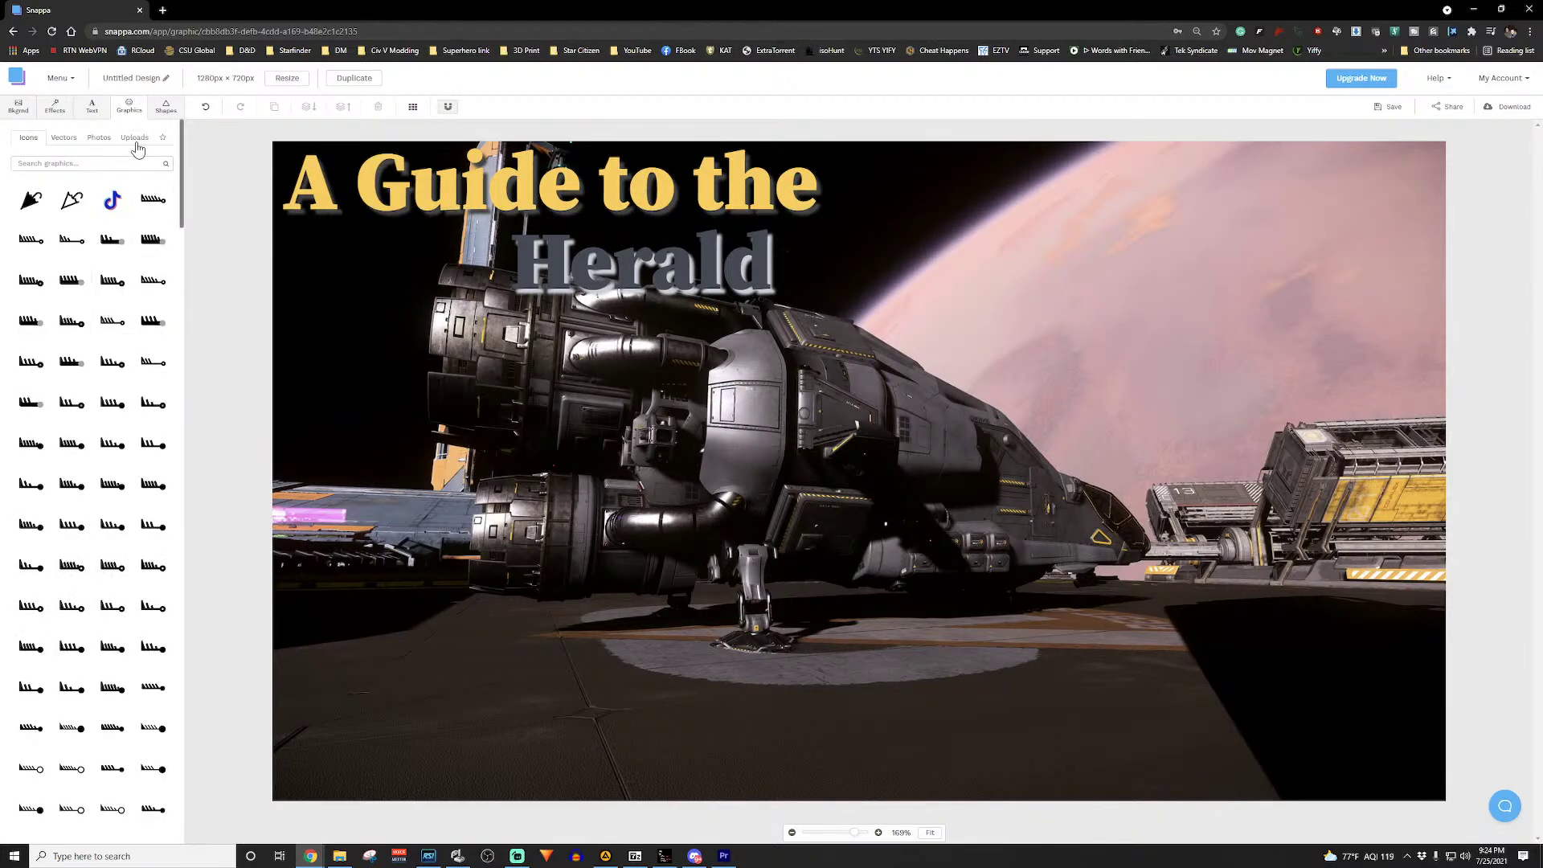
click(103, 138)
click(135, 139)
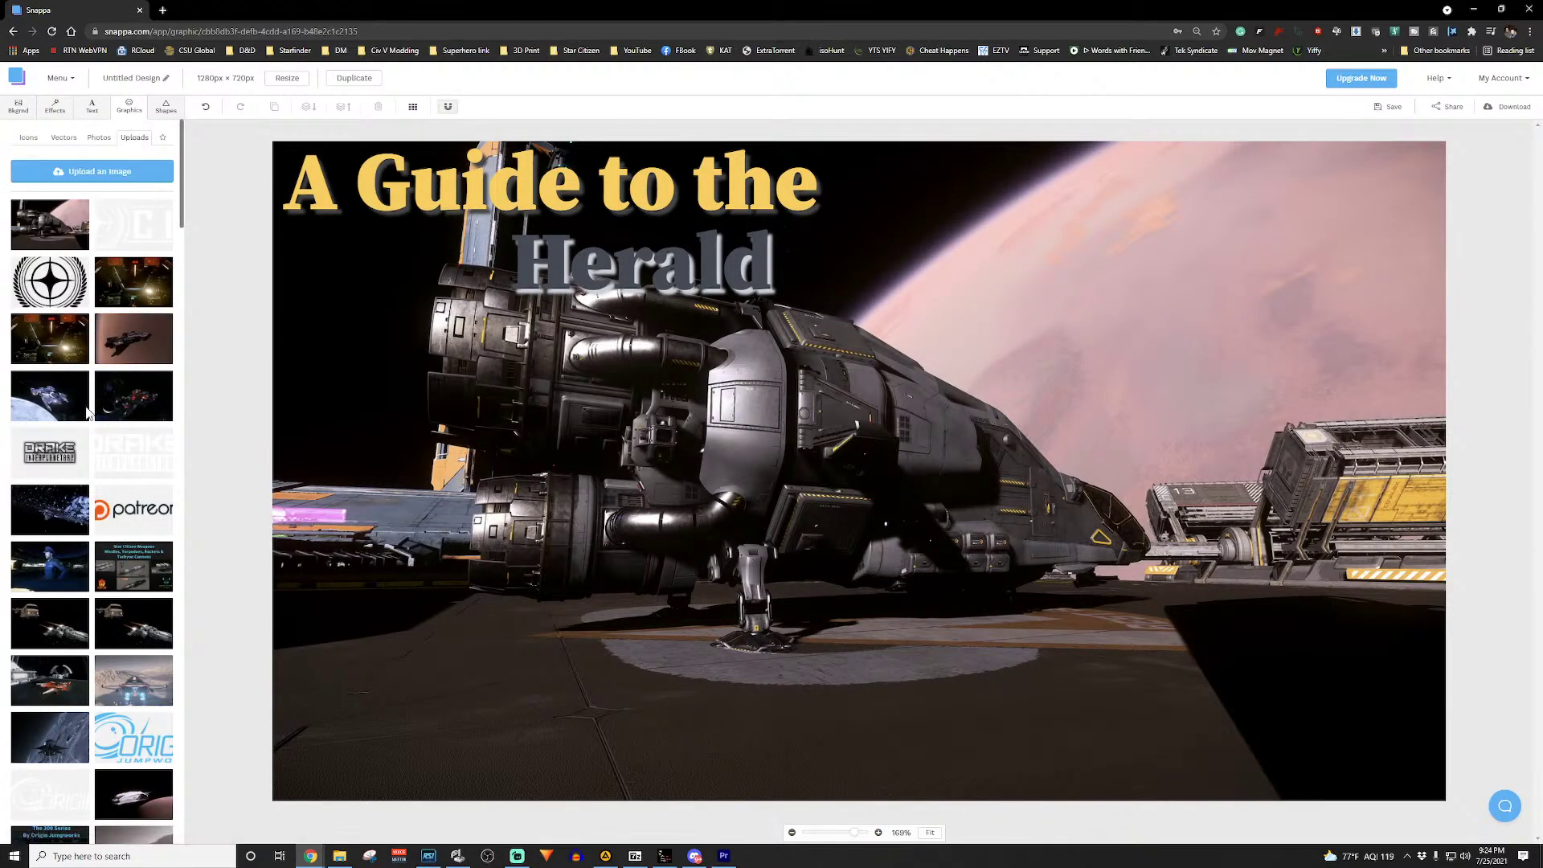
click(56, 458)
drag(830, 421, 652, 388)
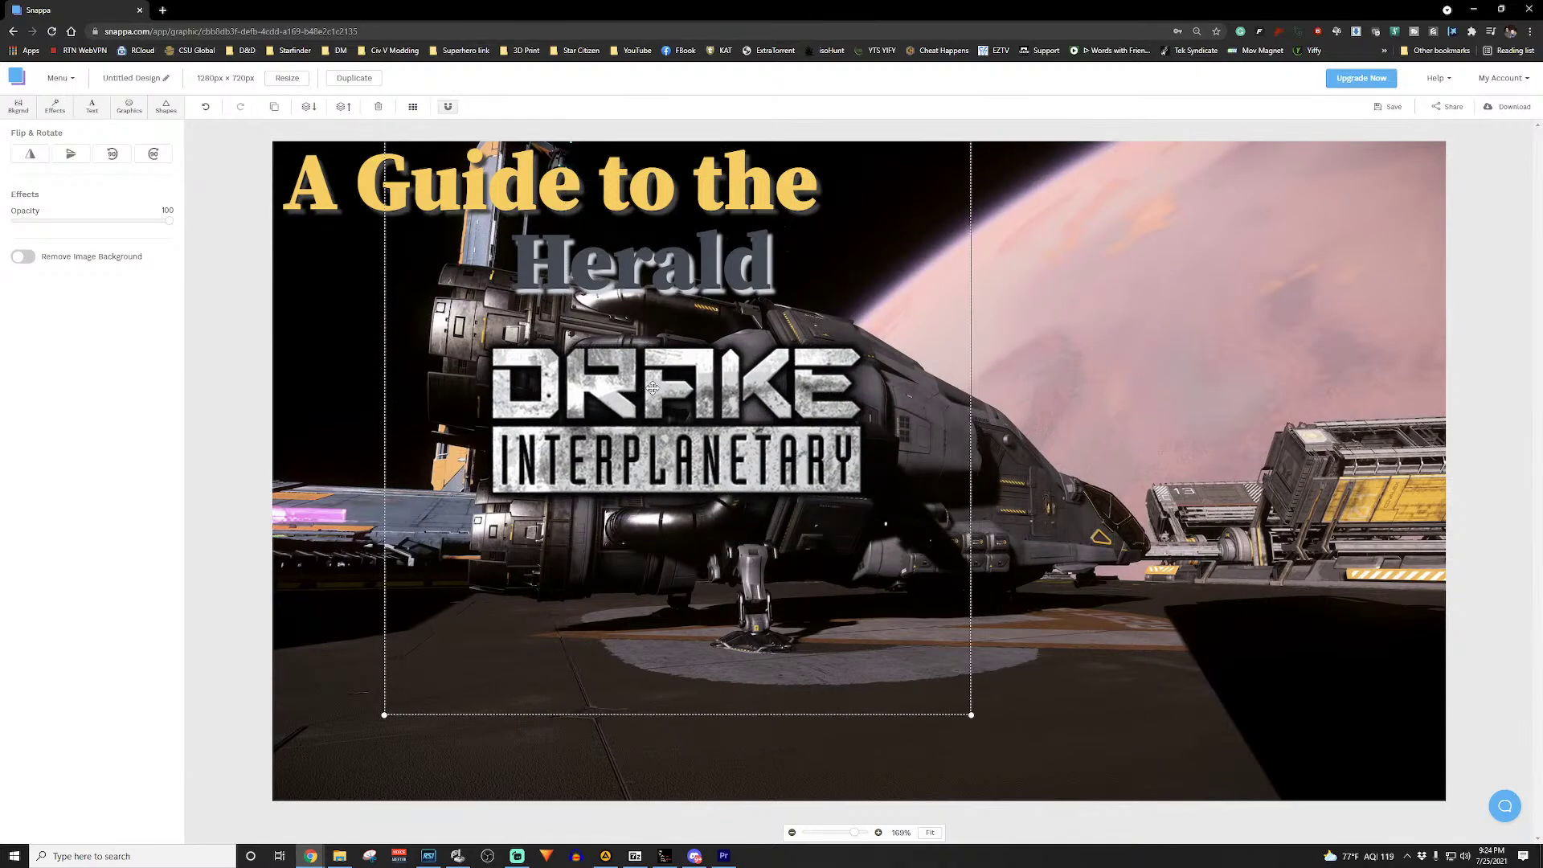
drag(973, 713, 693, 410)
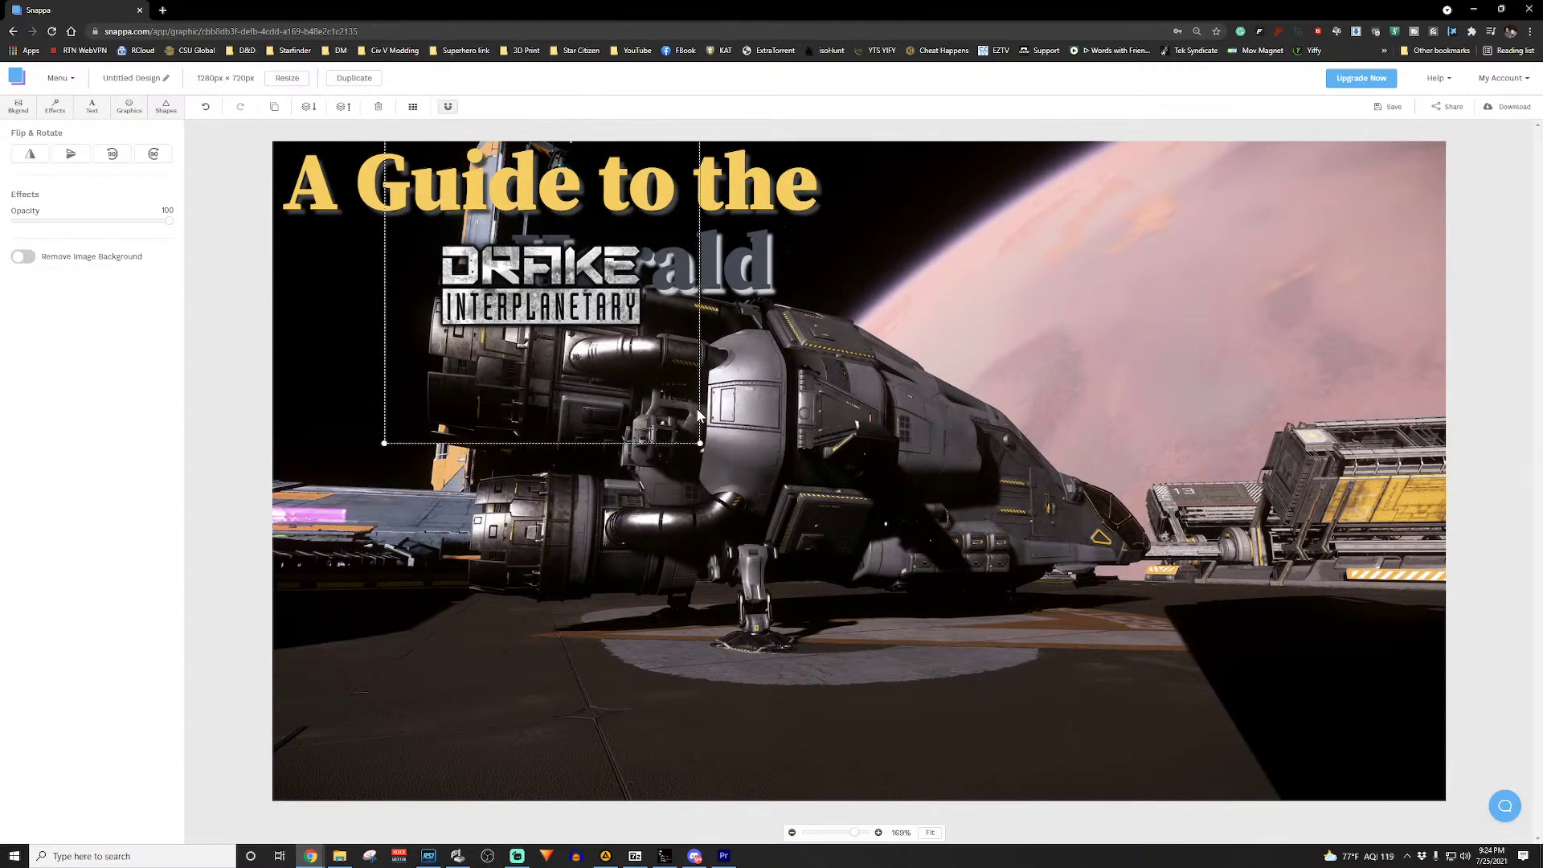
drag(566, 268, 421, 253)
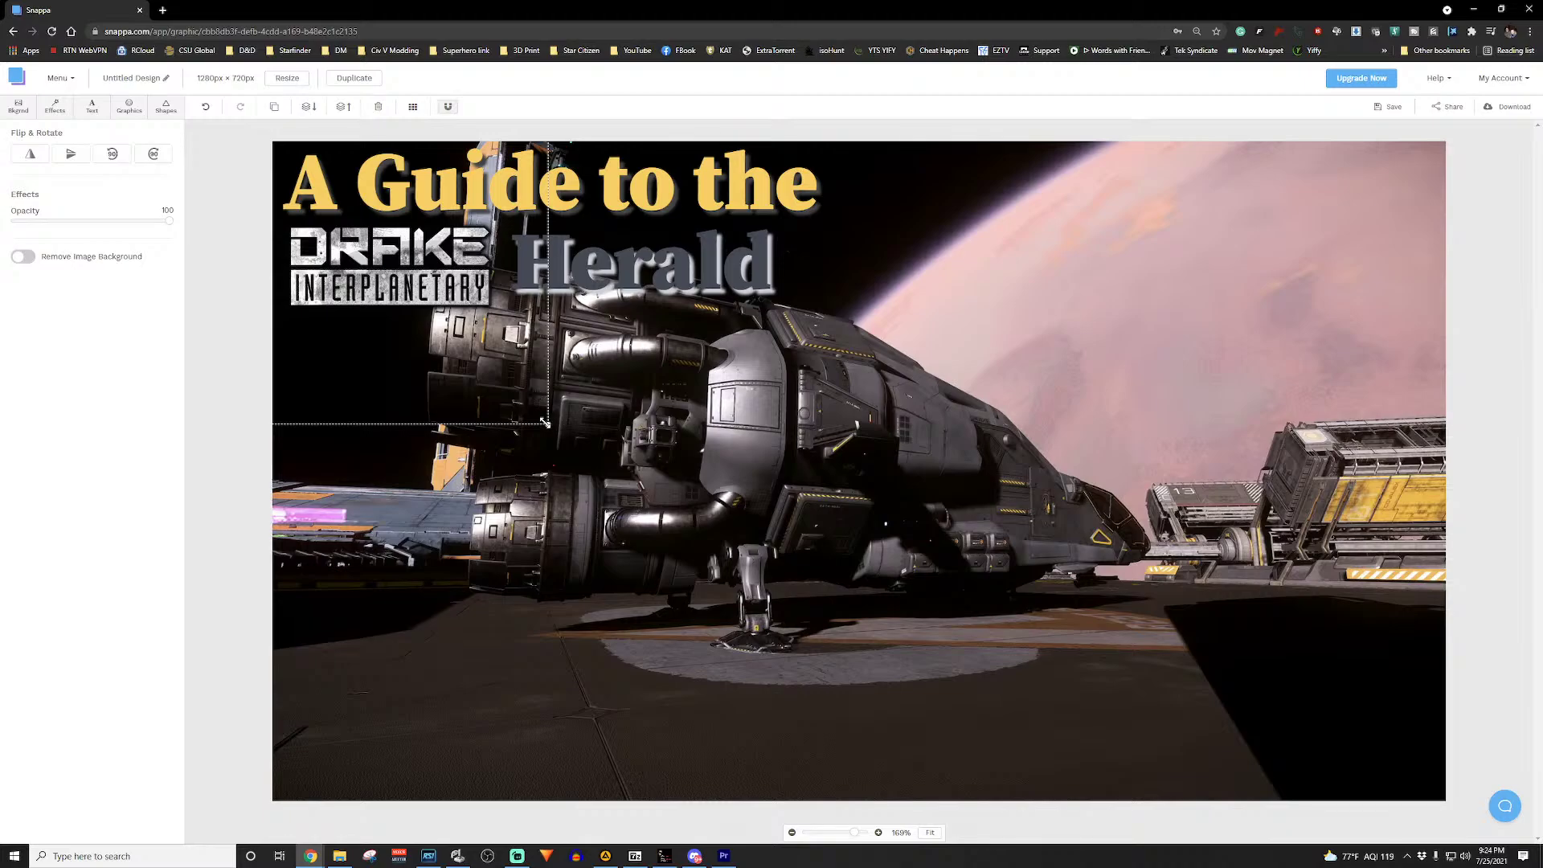
drag(548, 423, 559, 438)
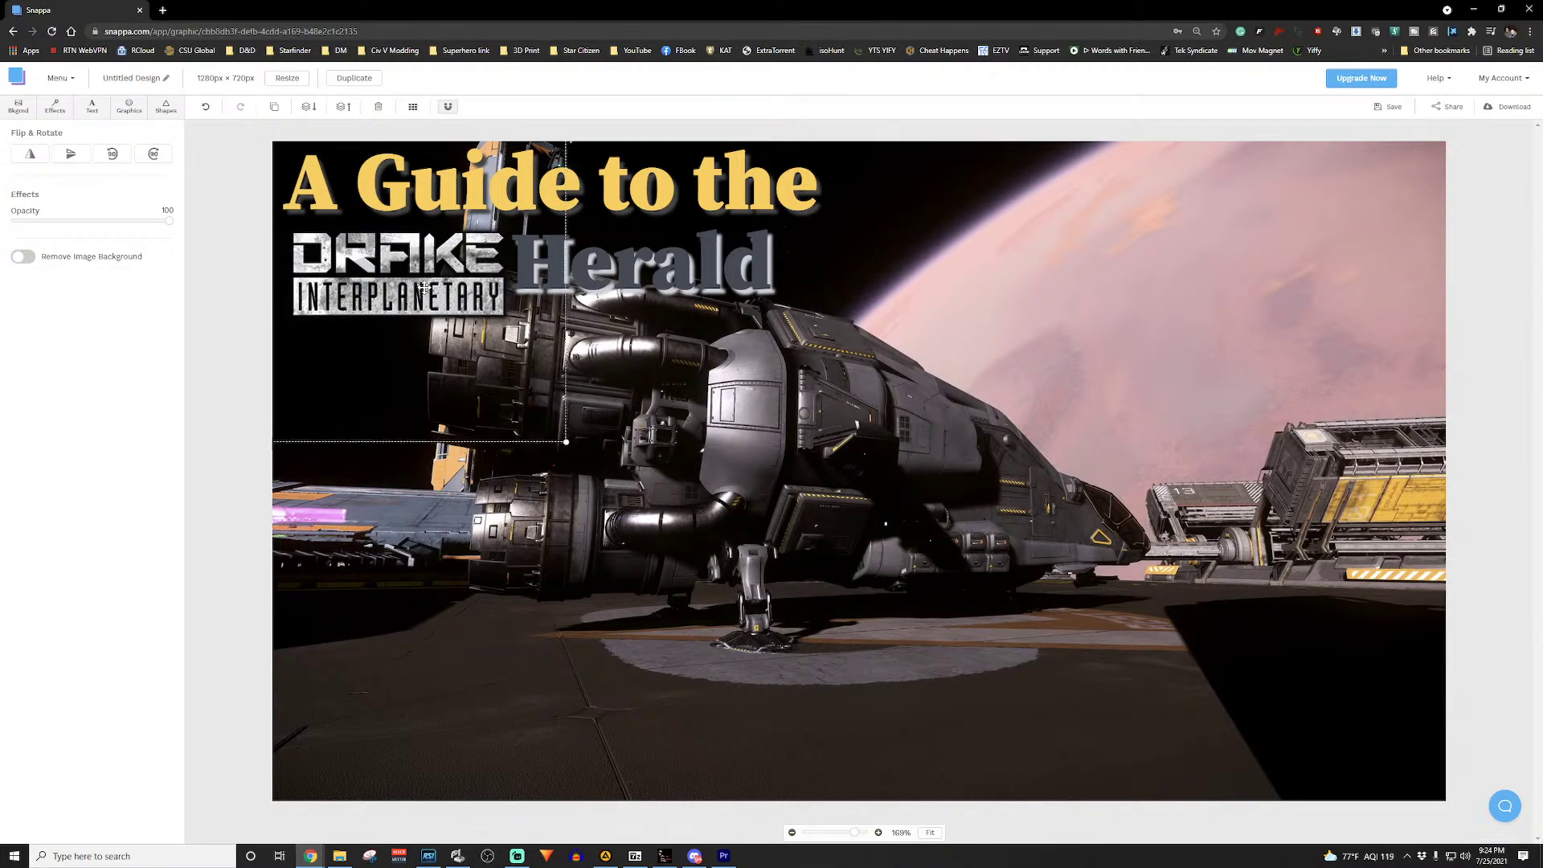
Step: Enlarge the "Herald" text slightly and shift it a little right so it clears the Drake logo
click(652, 312)
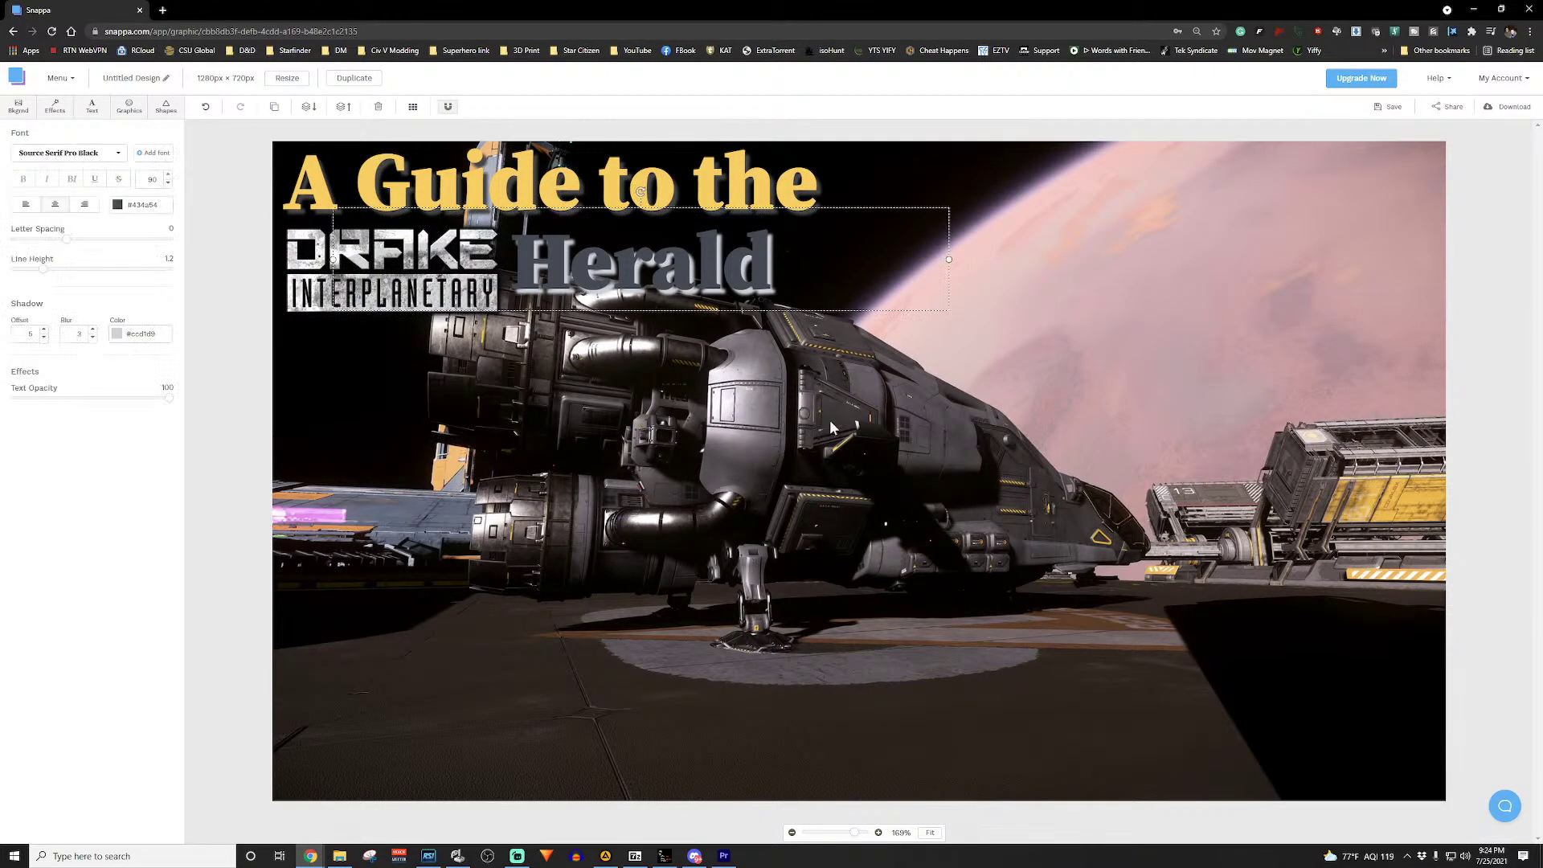
click(1013, 408)
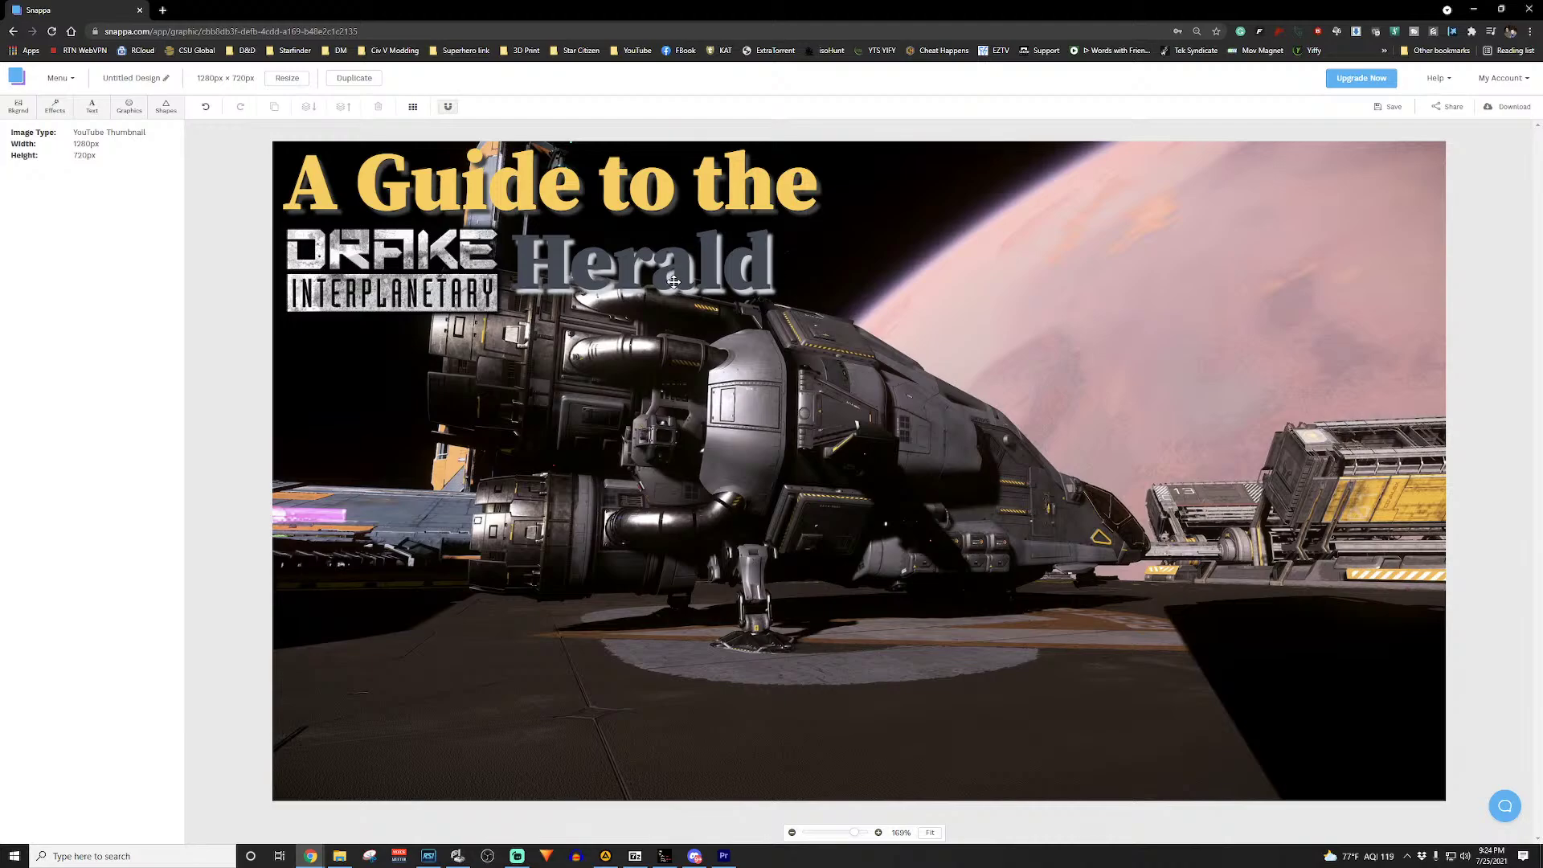
click(784, 304)
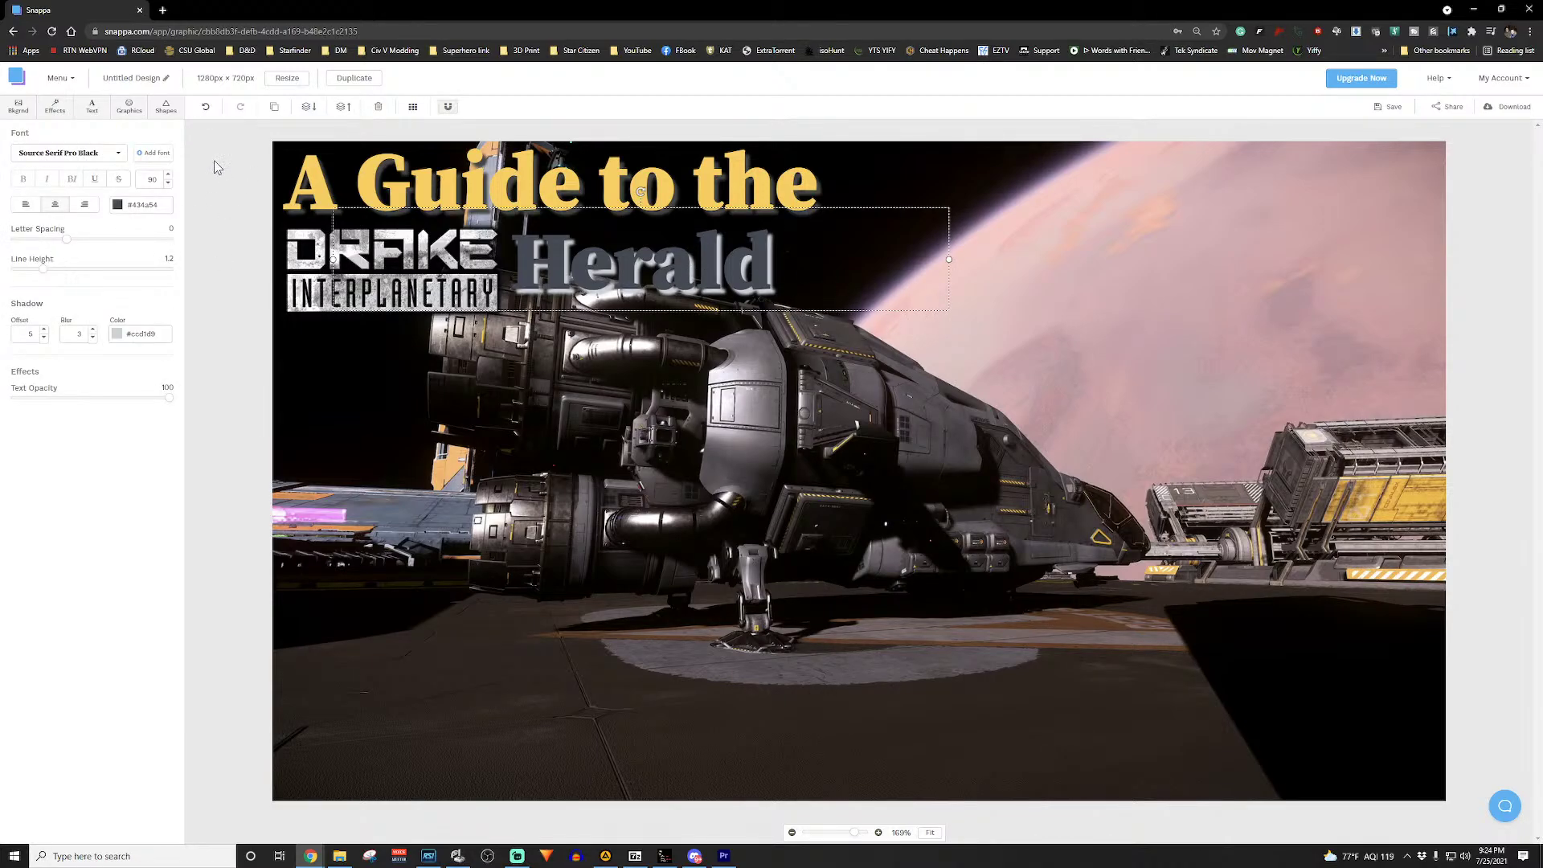
click(167, 176)
click(168, 175)
click(168, 175)
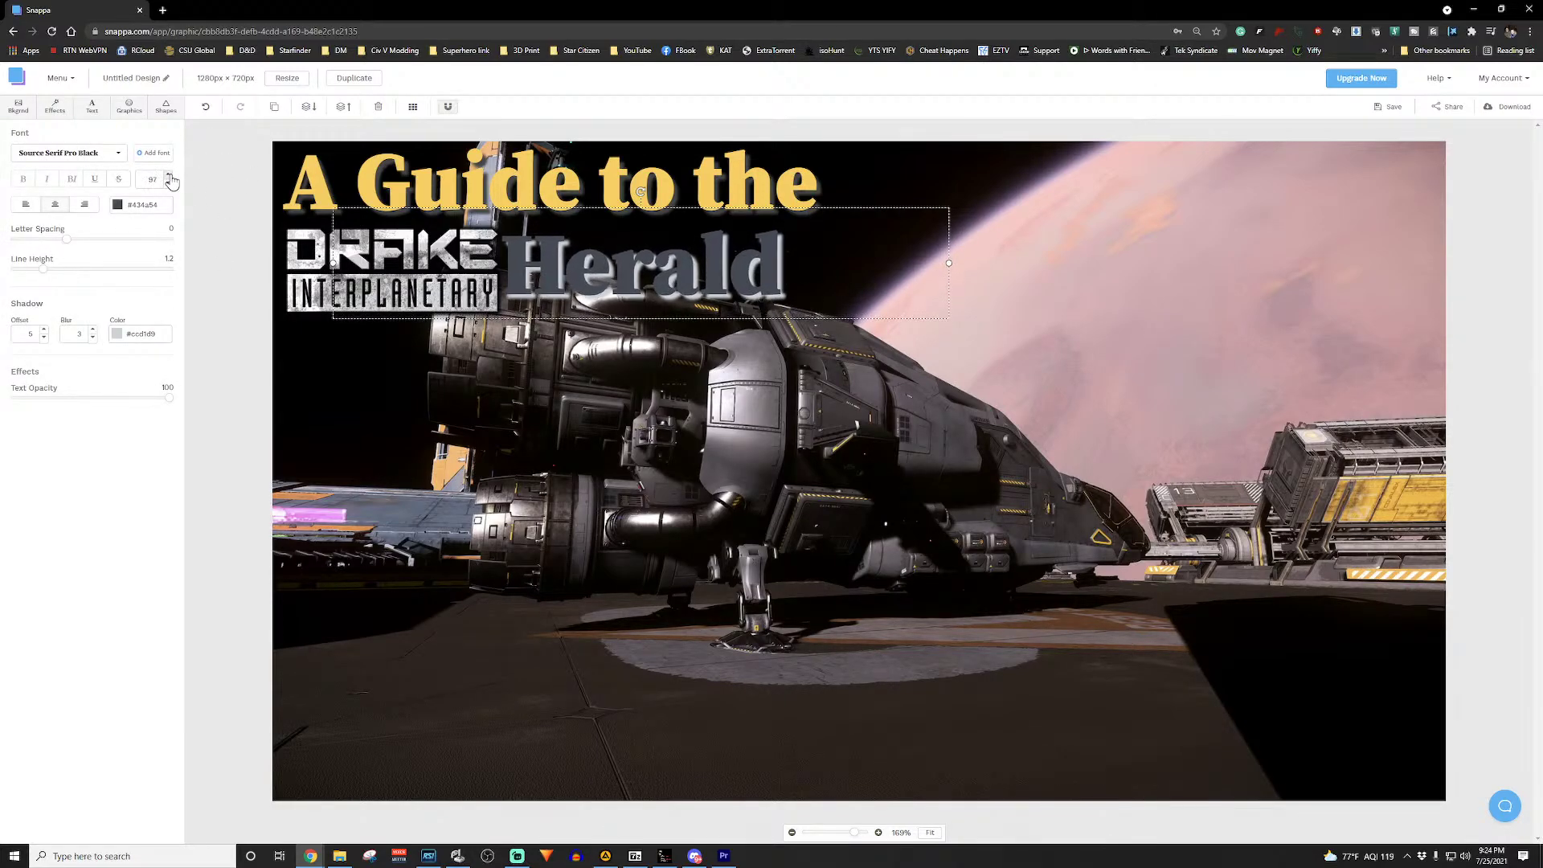
click(168, 175)
click(168, 175)
click(394, 462)
drag(624, 287, 643, 284)
click(803, 437)
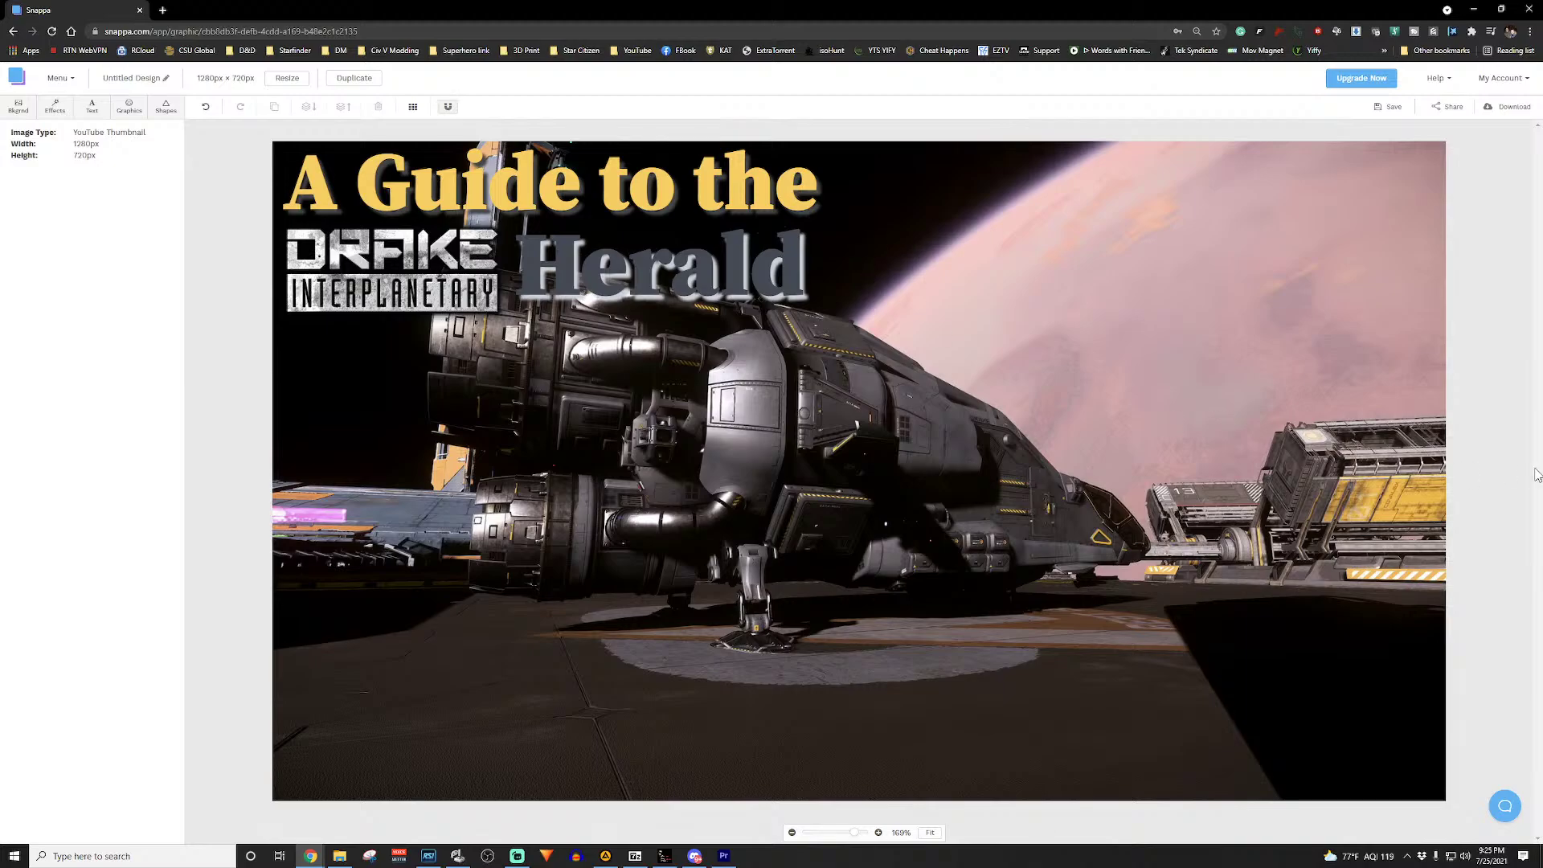
Step: Compare several yellows on the "A Guide to the" heading and settle on amber #f6bb42
click(515, 201)
click(514, 201)
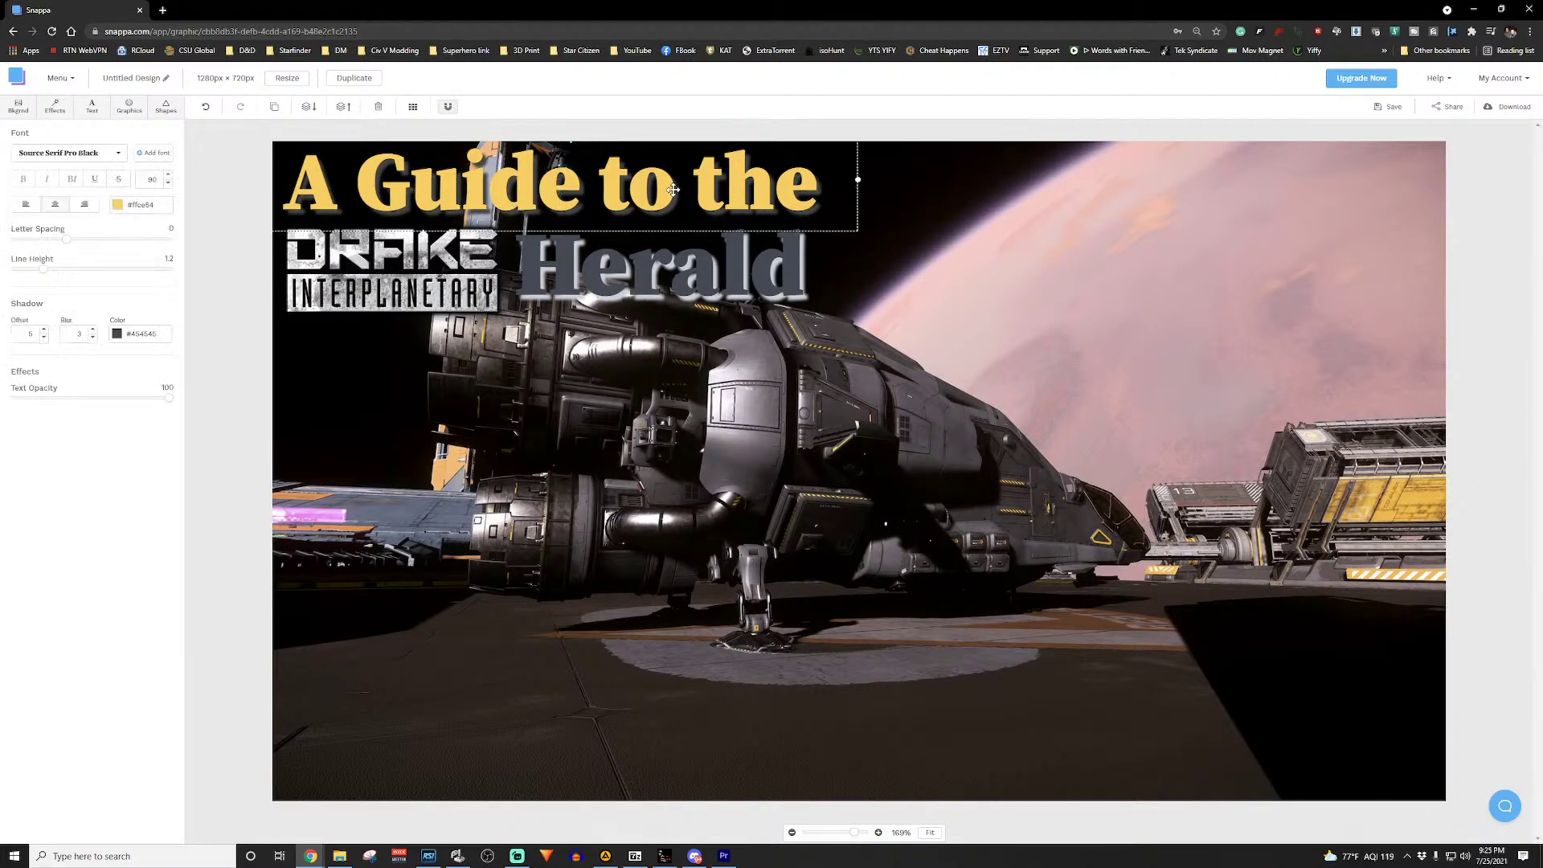
click(119, 209)
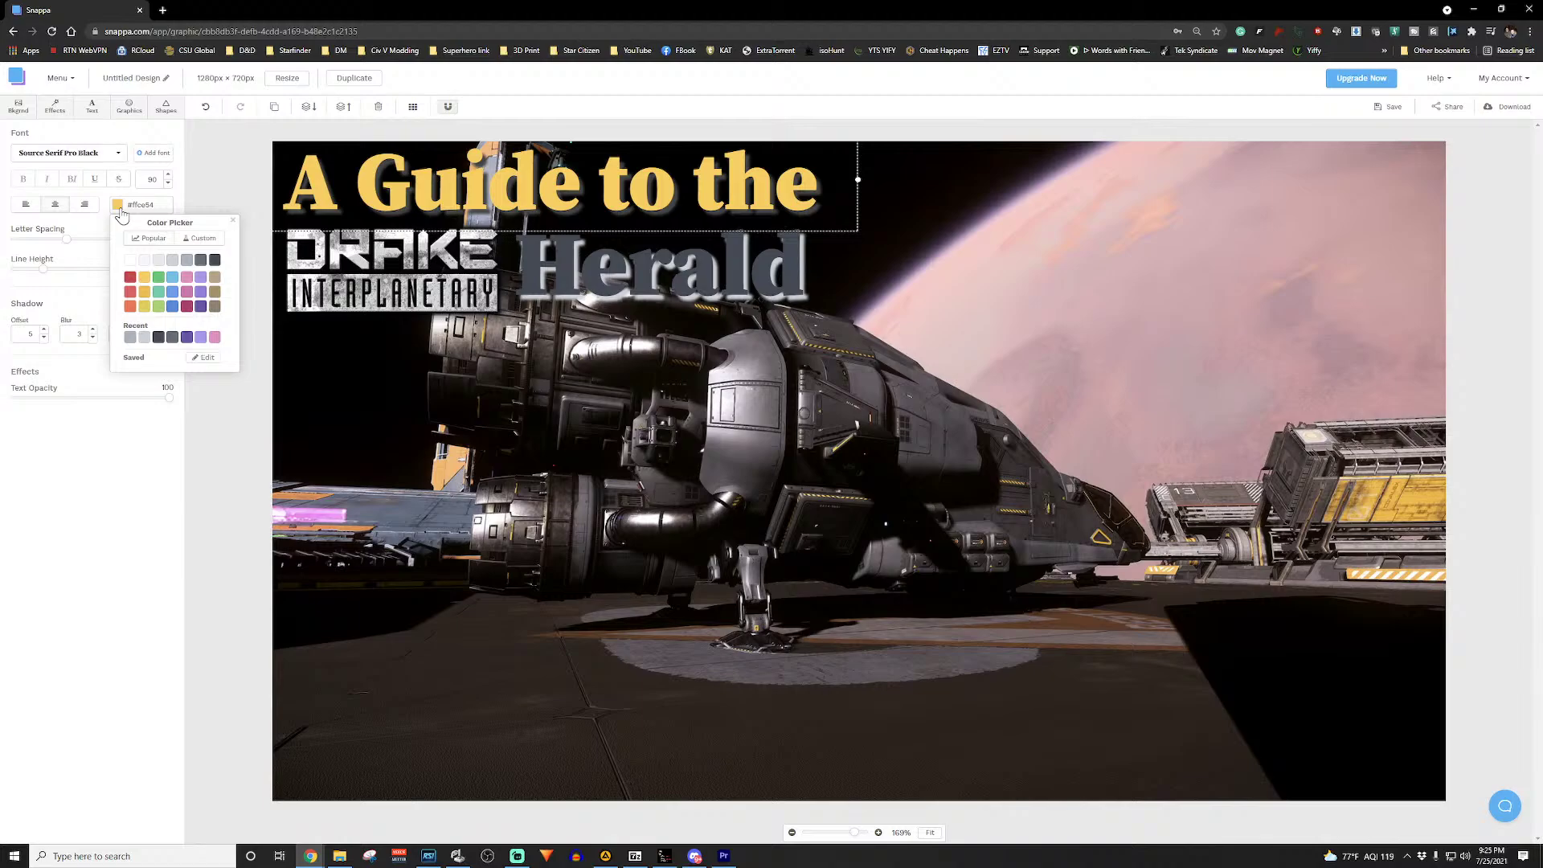
click(145, 308)
click(145, 277)
click(146, 292)
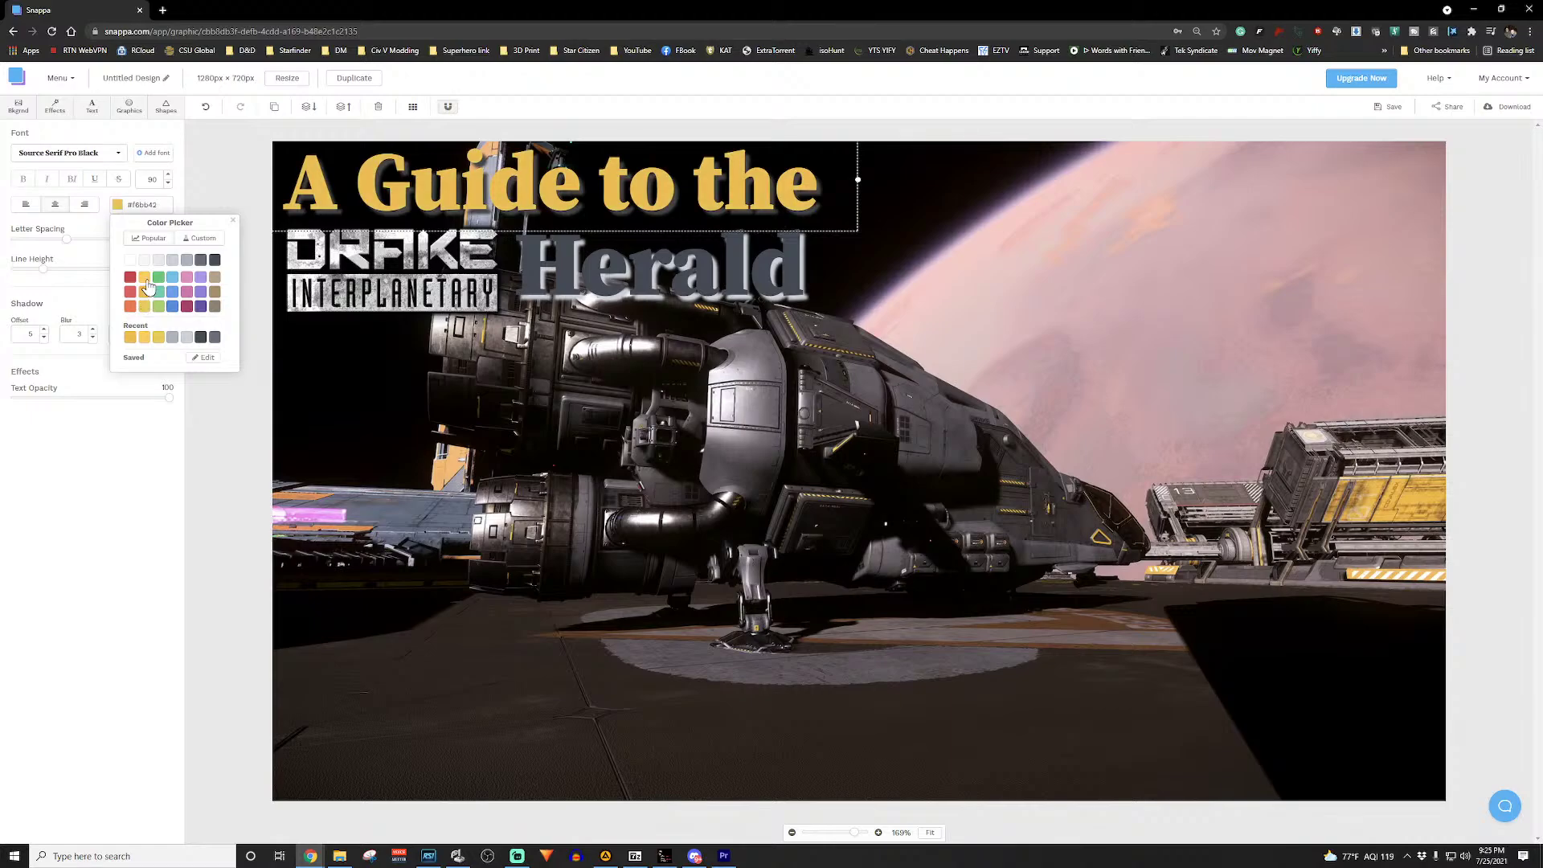
click(147, 278)
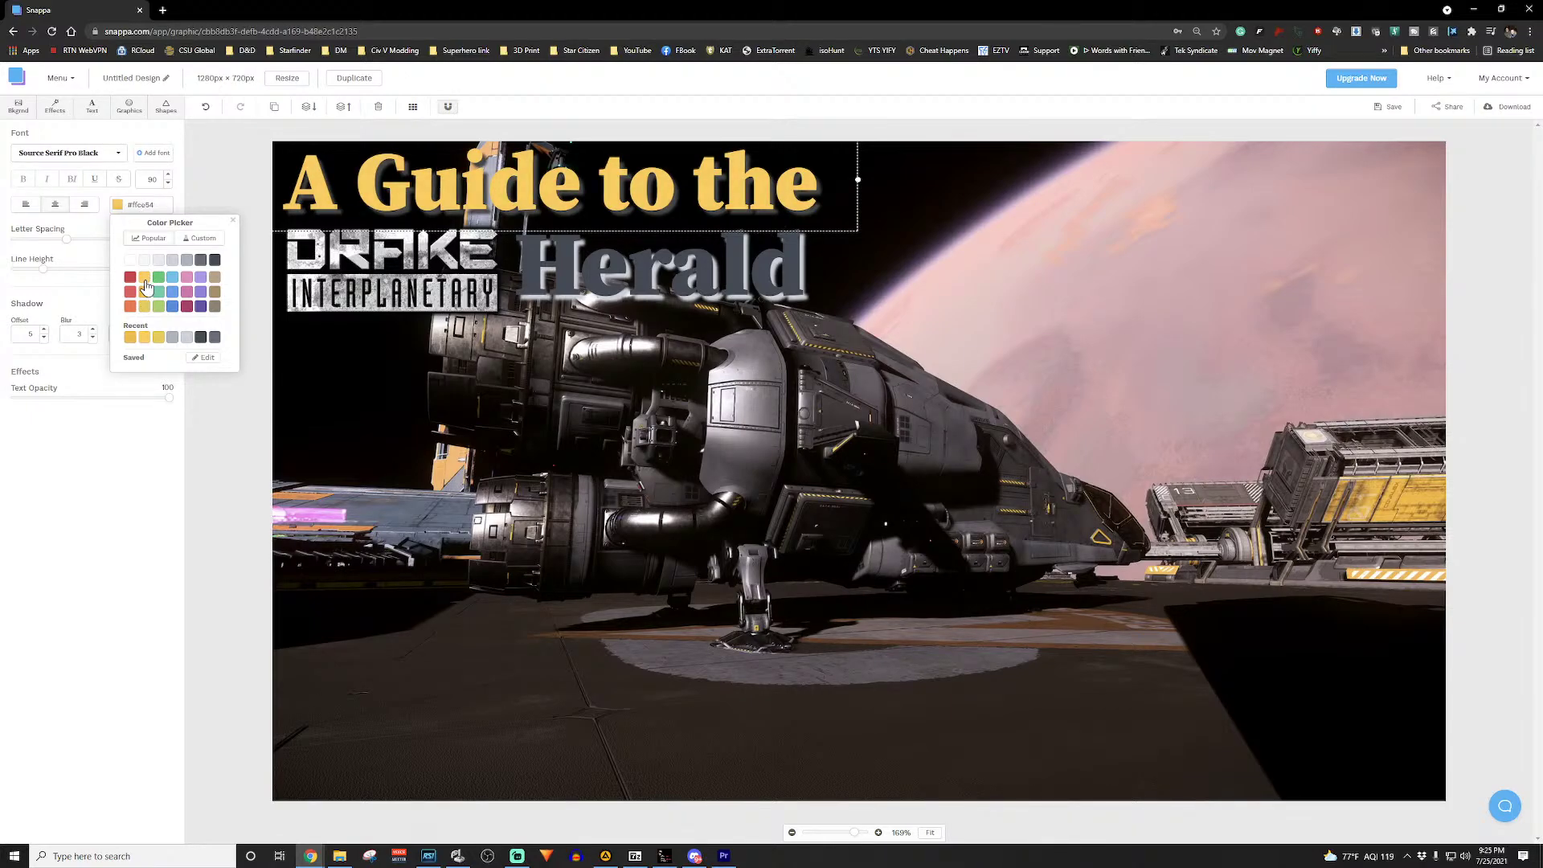
click(148, 292)
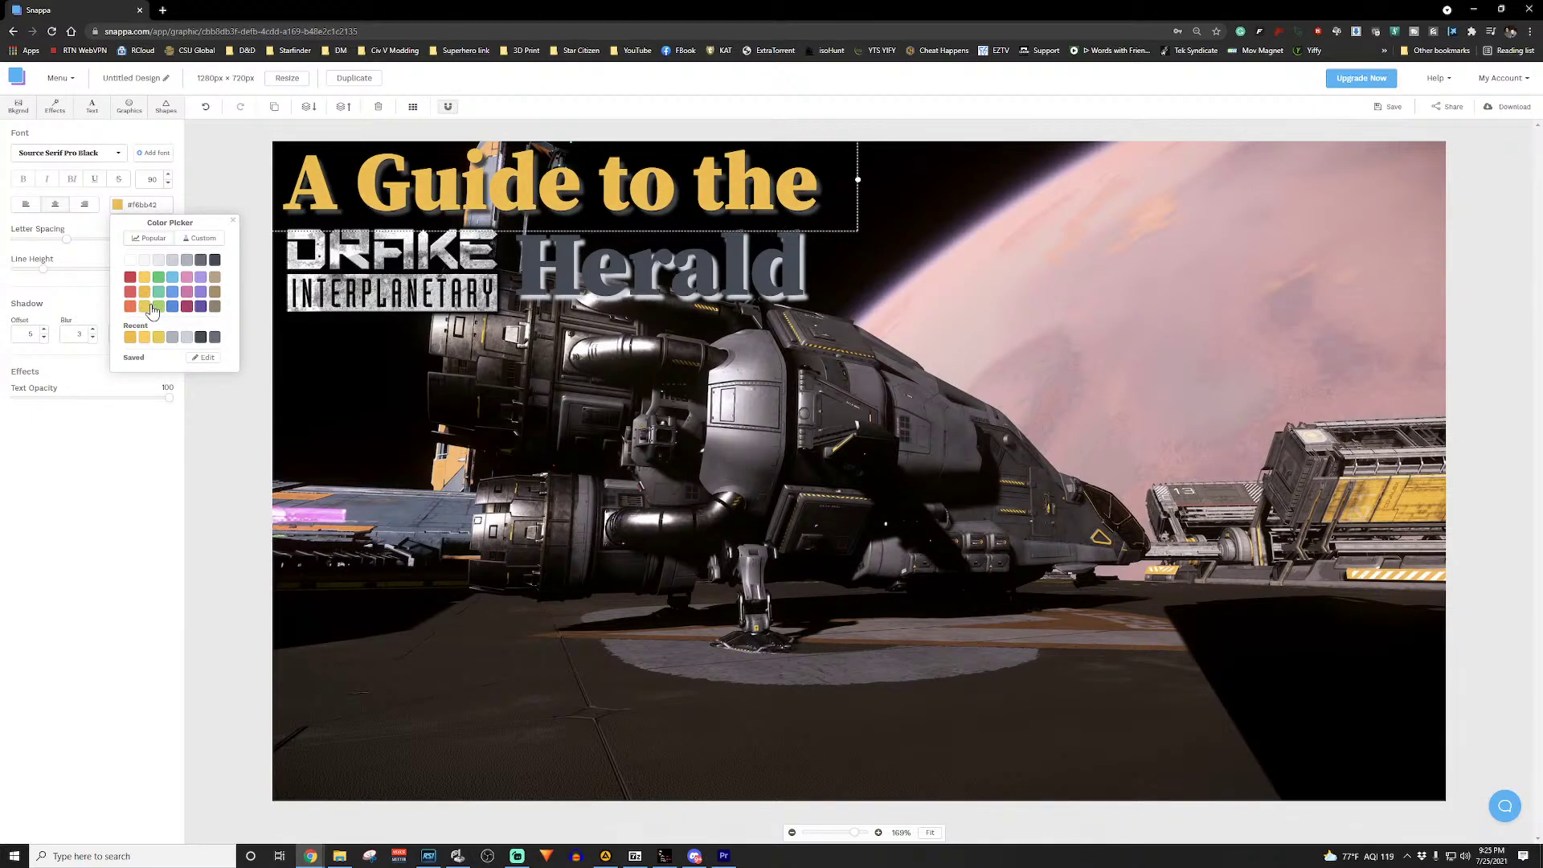
click(147, 482)
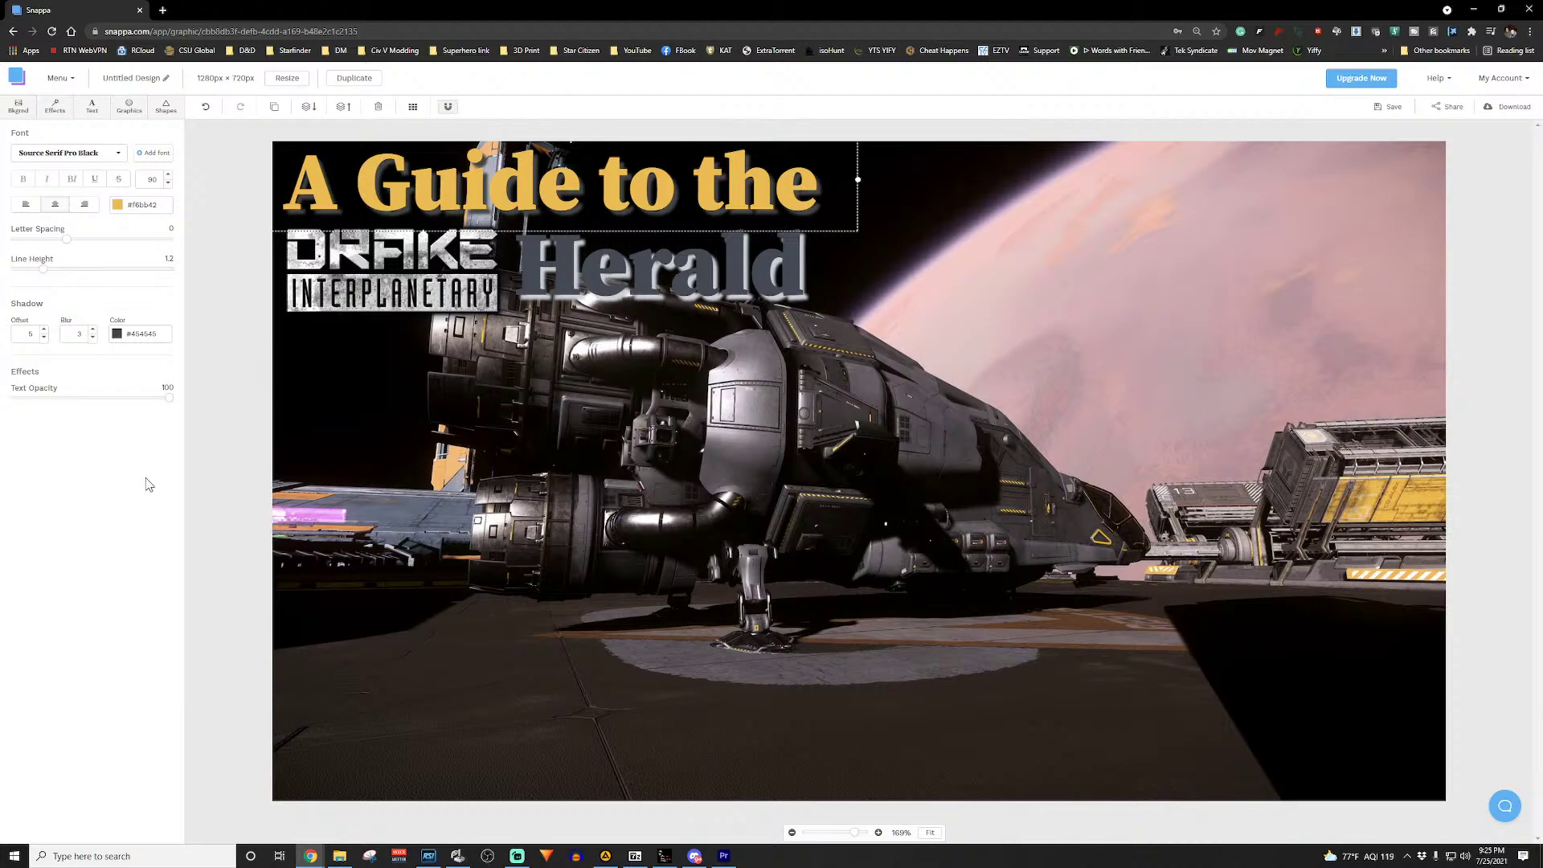
Step: Try grey and yellow for the "A Guide to the" heading's shadow, and settle on a custom dark golden brown
click(118, 334)
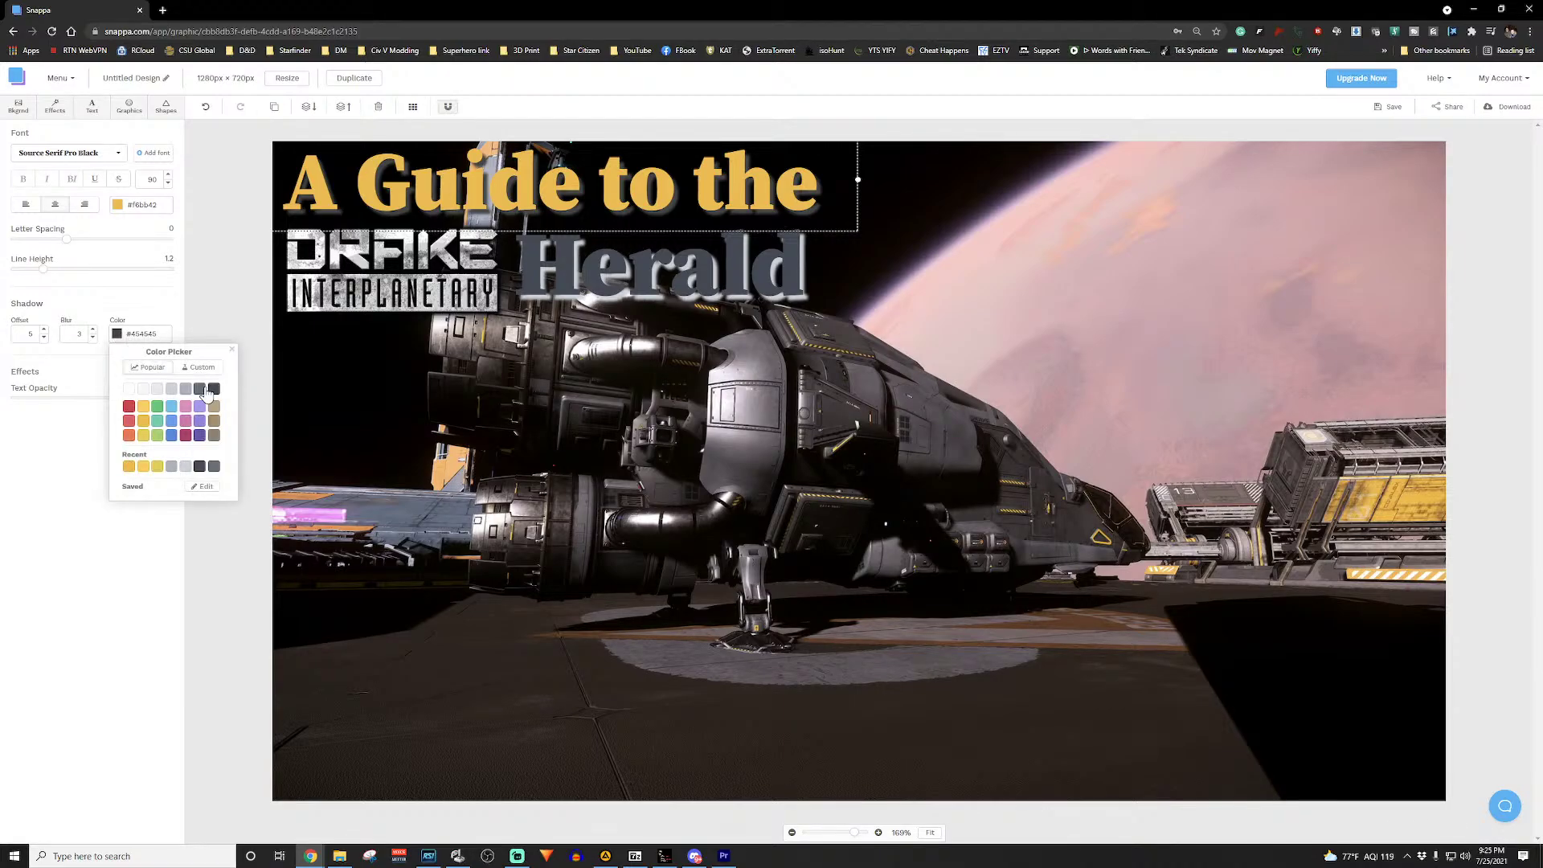
click(200, 390)
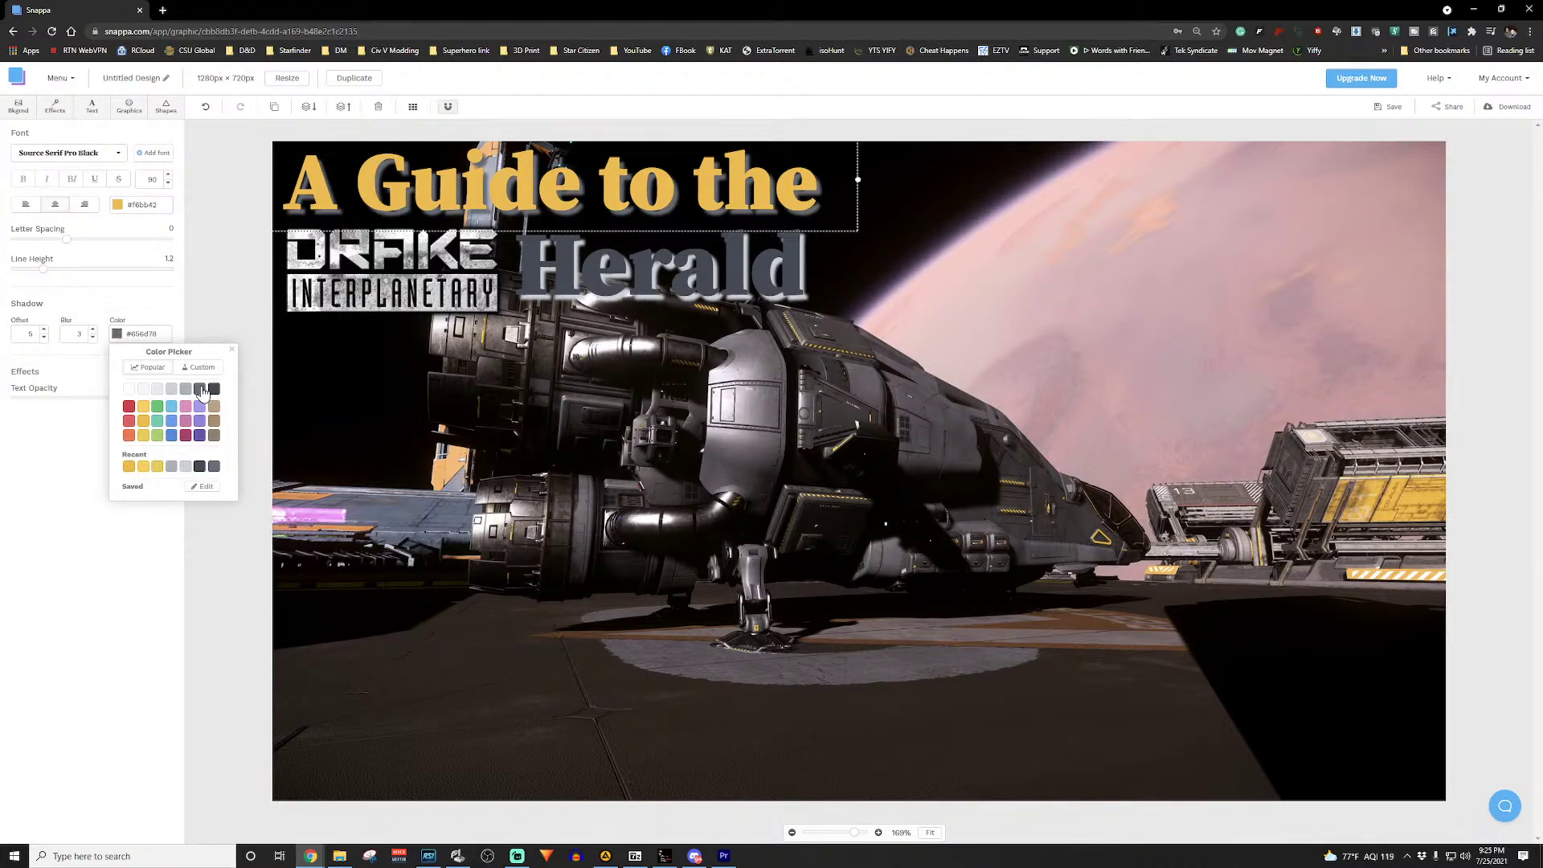
click(144, 408)
click(197, 367)
drag(181, 402, 182, 433)
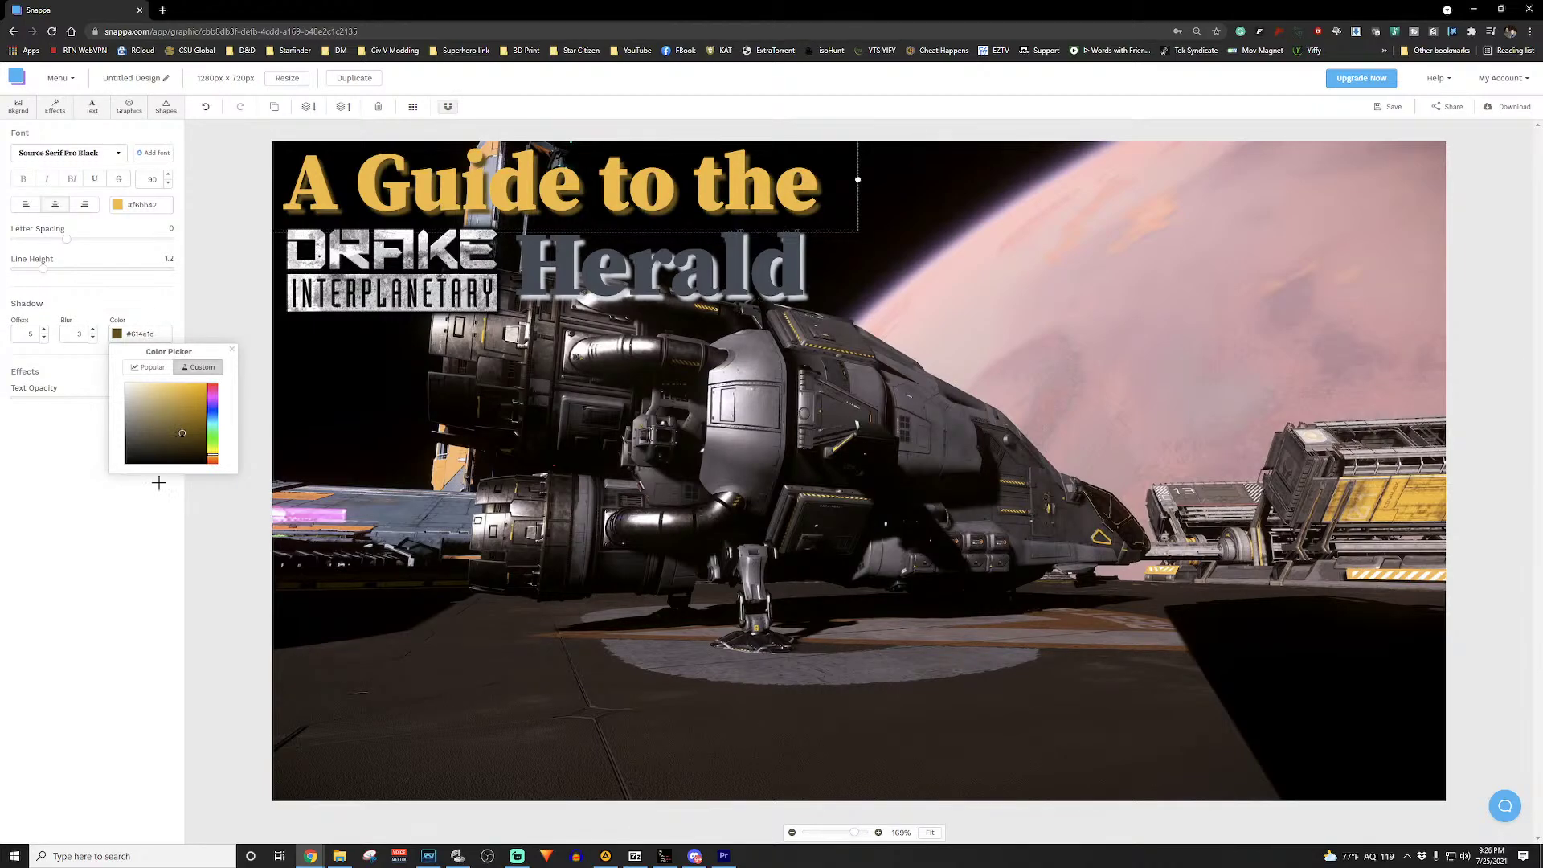
click(95, 580)
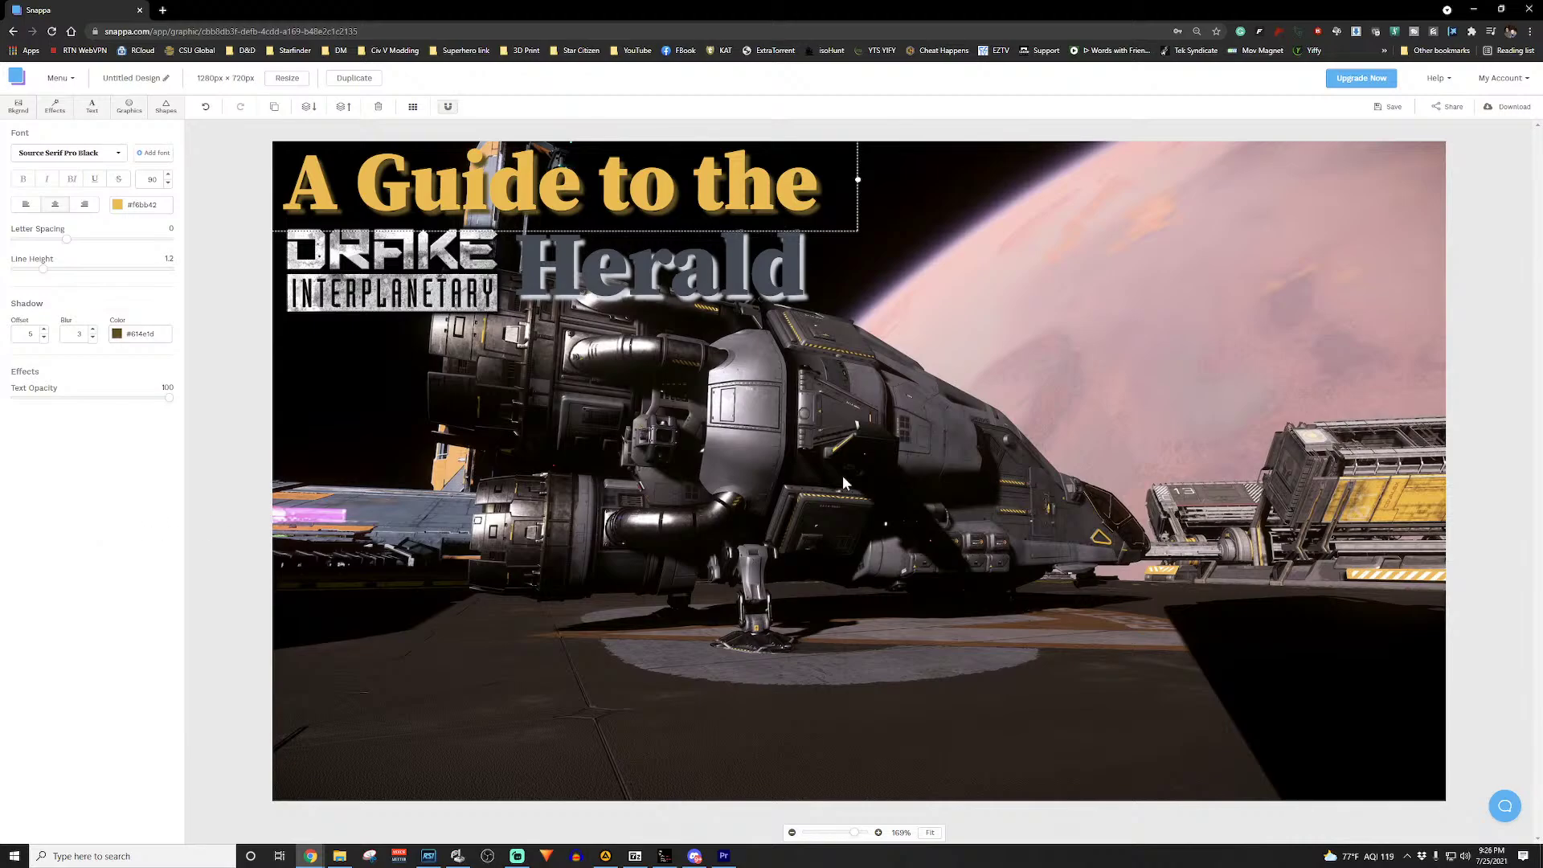
click(870, 450)
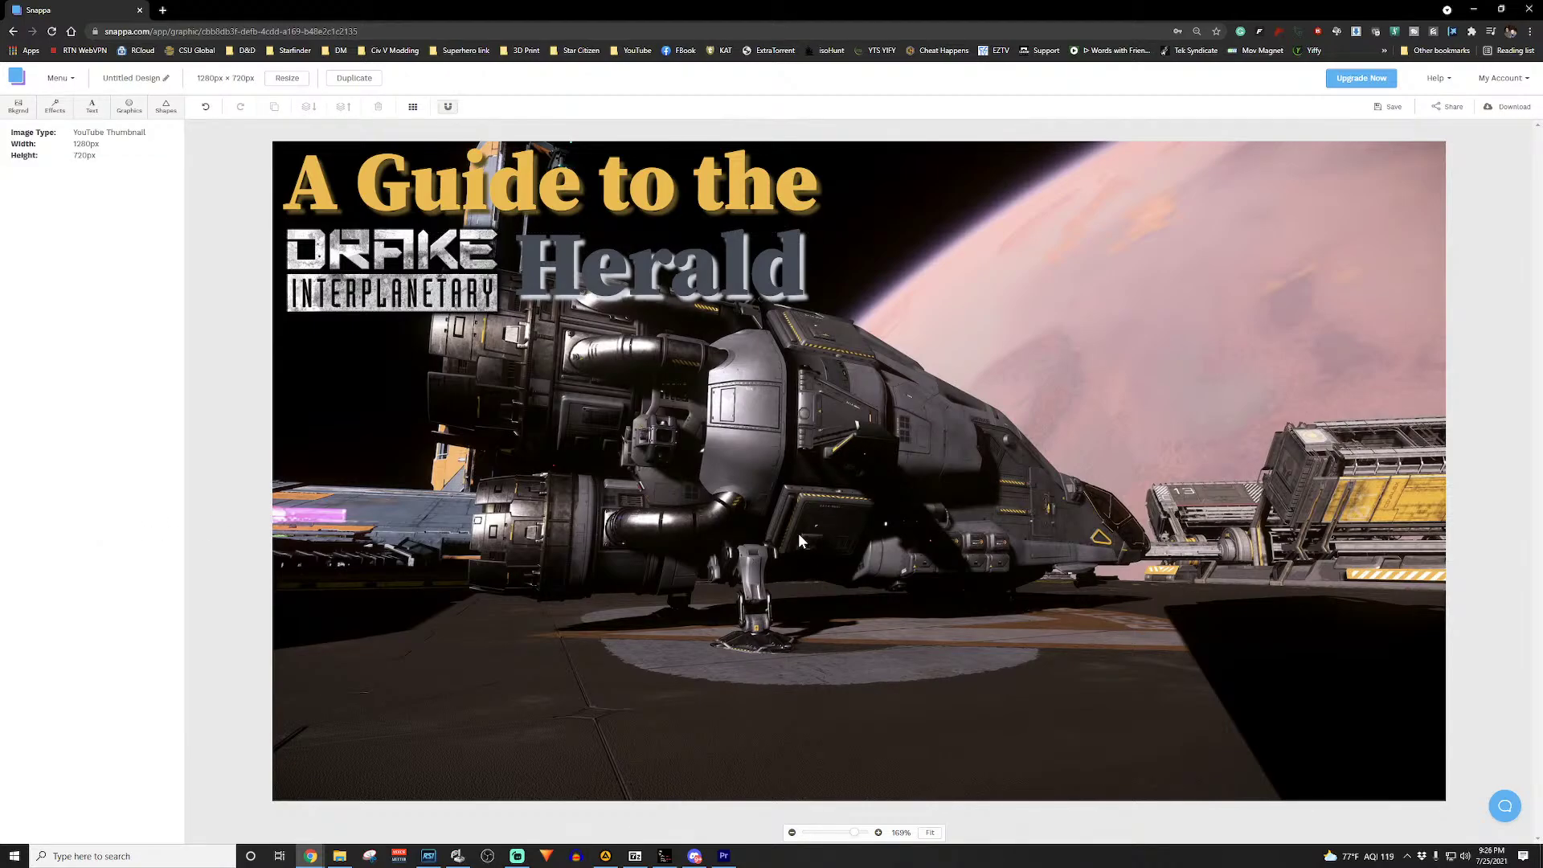
Step: Duplicate the "A Guide to the" heading, place the copy near the thumbnail's bottom centre and change its text to "3.13/3.14"
click(602, 218)
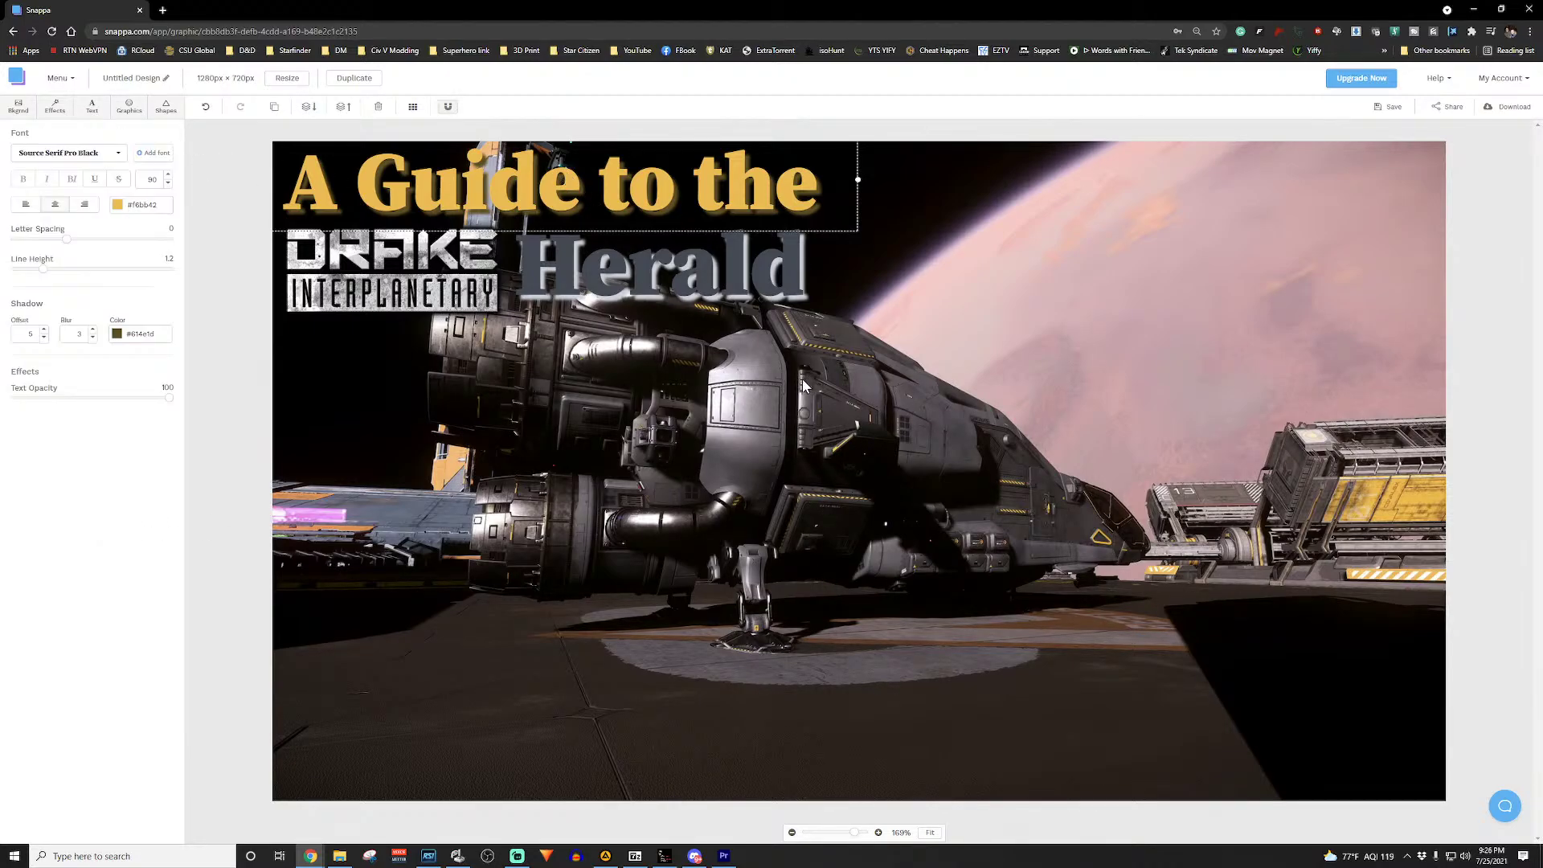
key(ctrl+c)
key(ctrl+v)
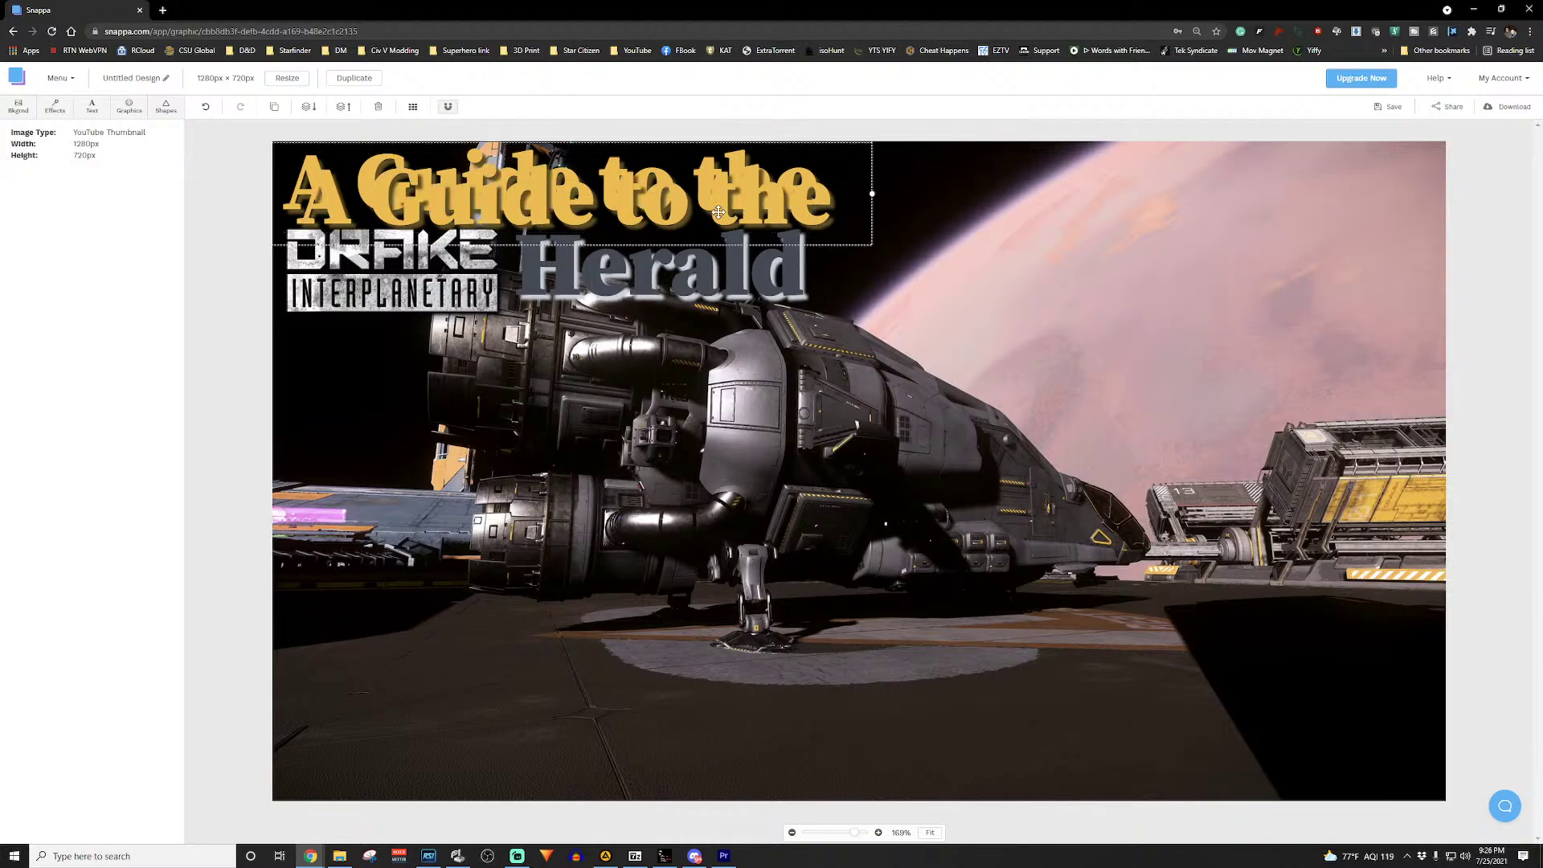
drag(708, 204, 949, 715)
double_click(949, 715)
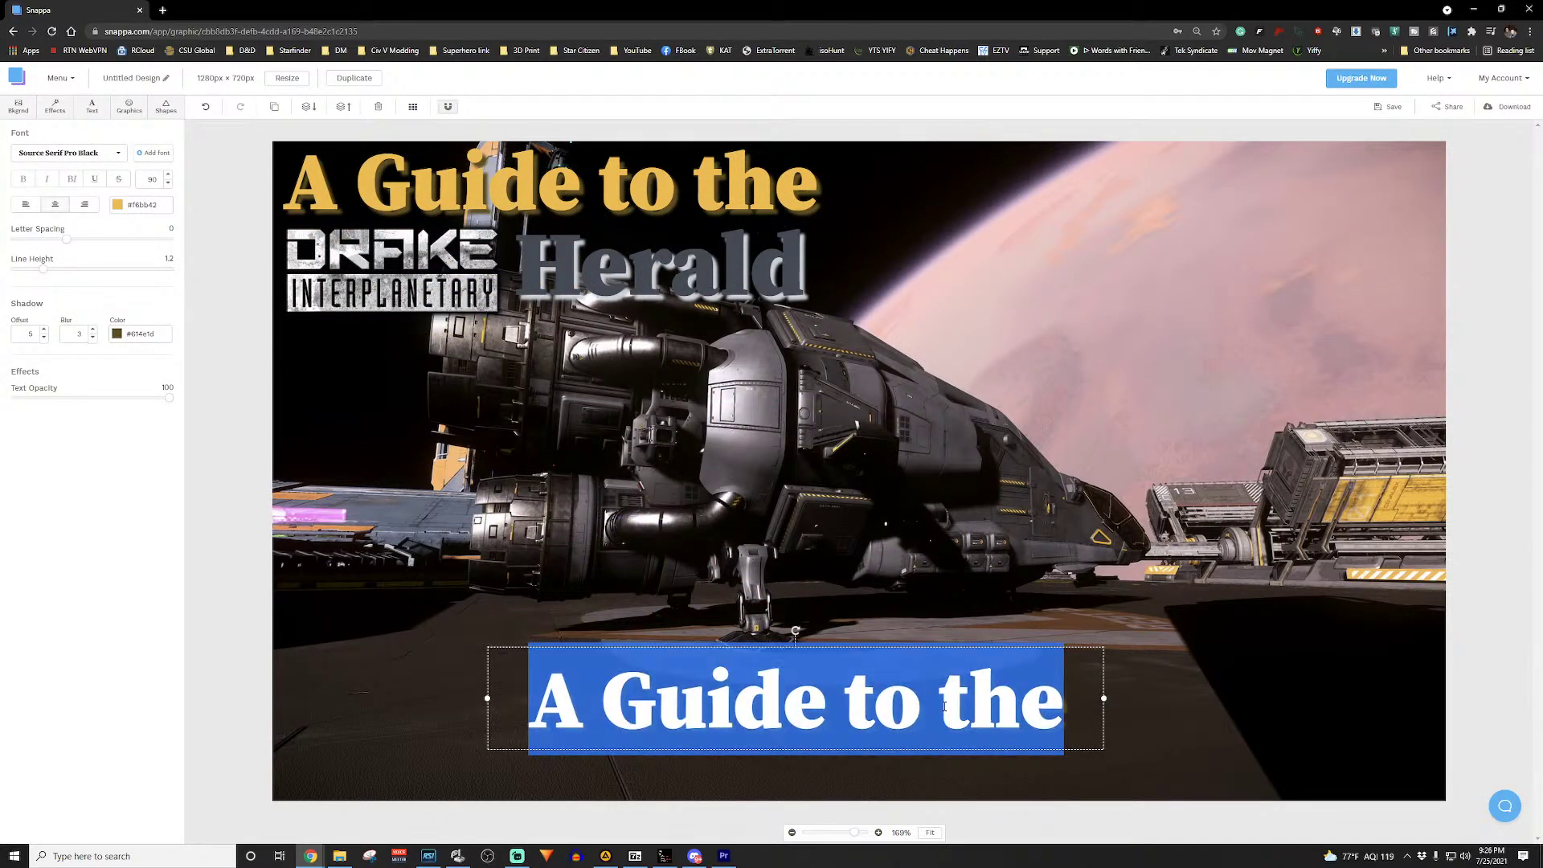
text(3.13/)
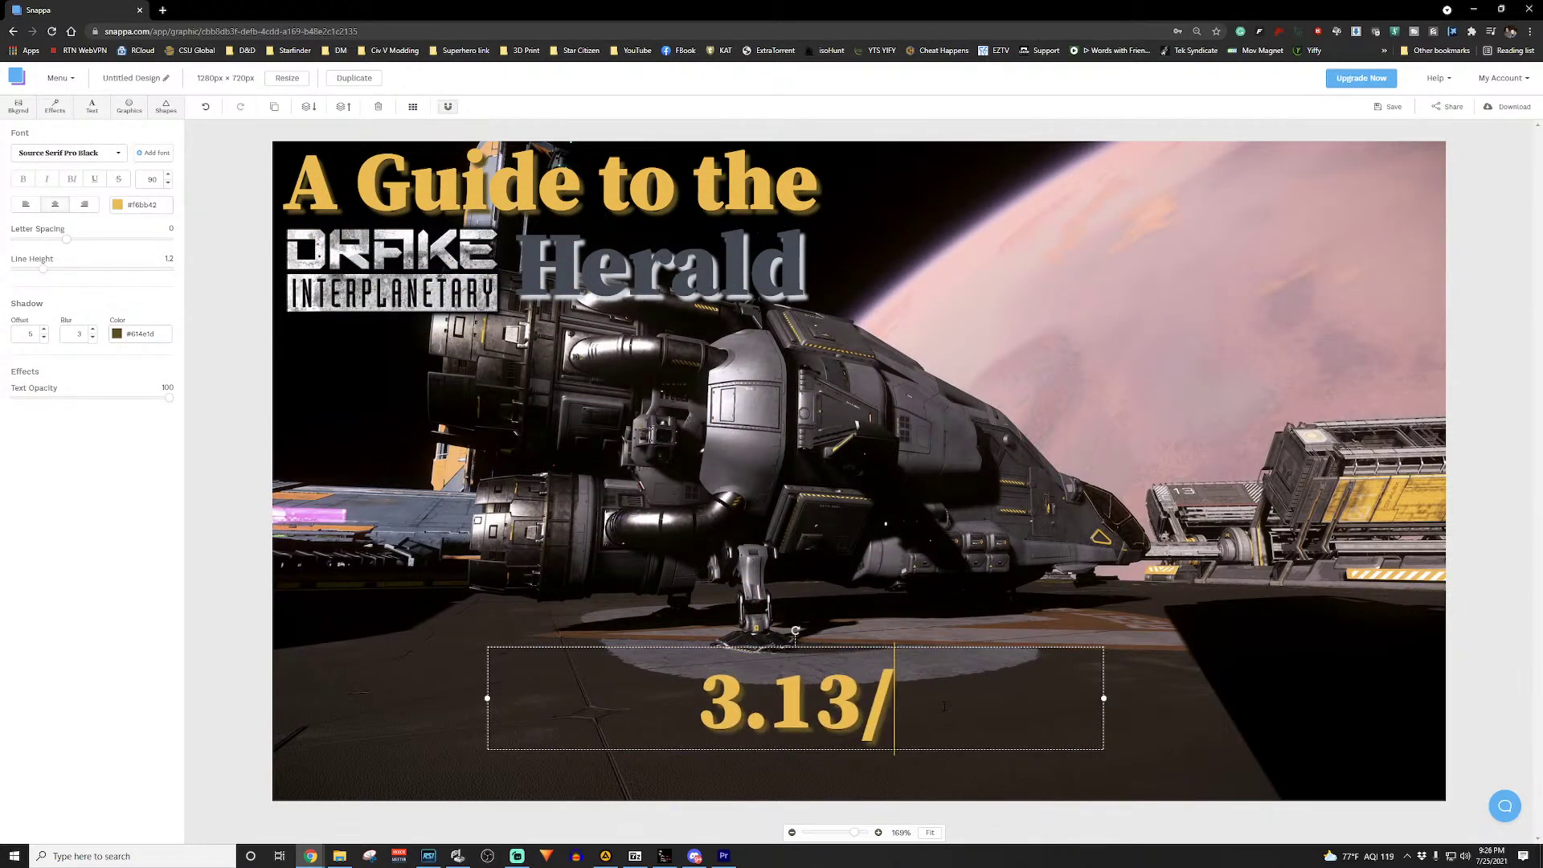
text(3.14)
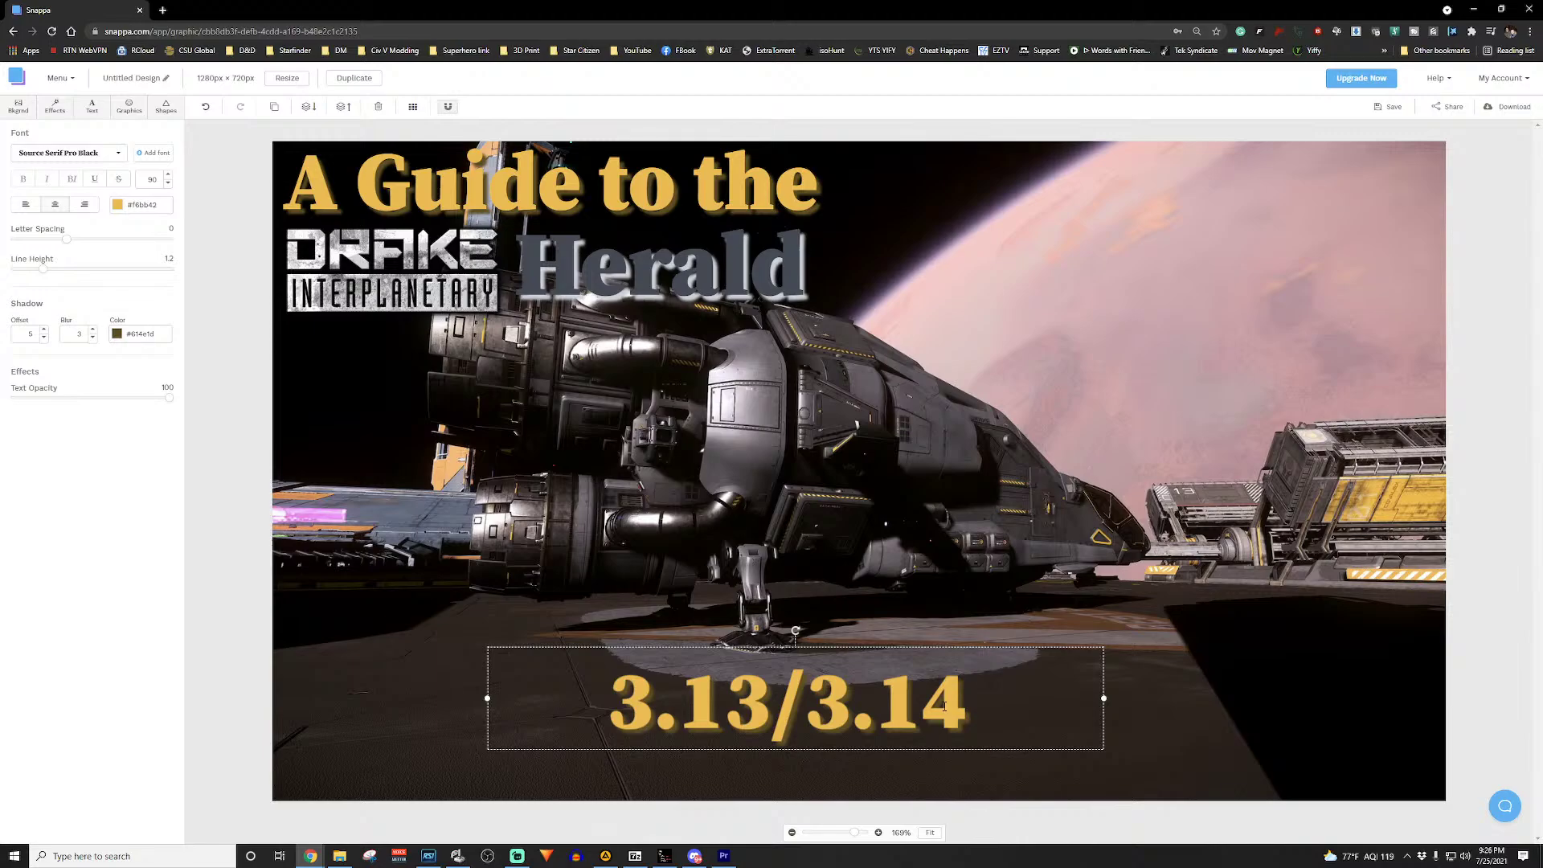
Step: Replace the copied heading's text with "2021 - 3.13|3.14"
key(BackSpace)
key(BackSpace)
key(BackSpace)
key(BackSpace)
key(BackSpace)
key(BackSpace)
key(BackSpace)
key(BackSpace)
key(BackSpace)
text(2021)
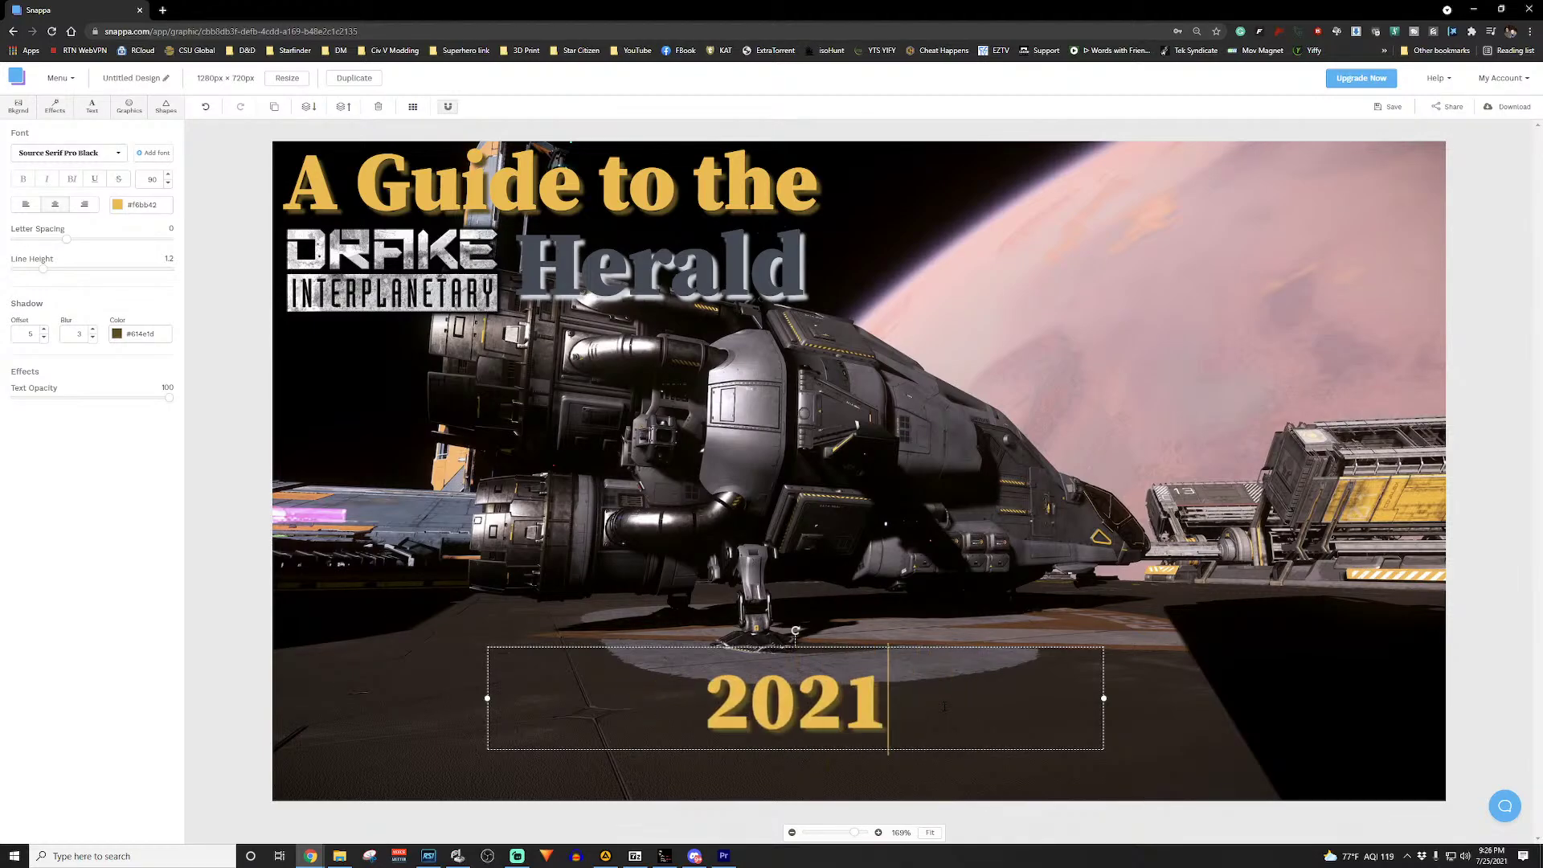
text( - 3.13)
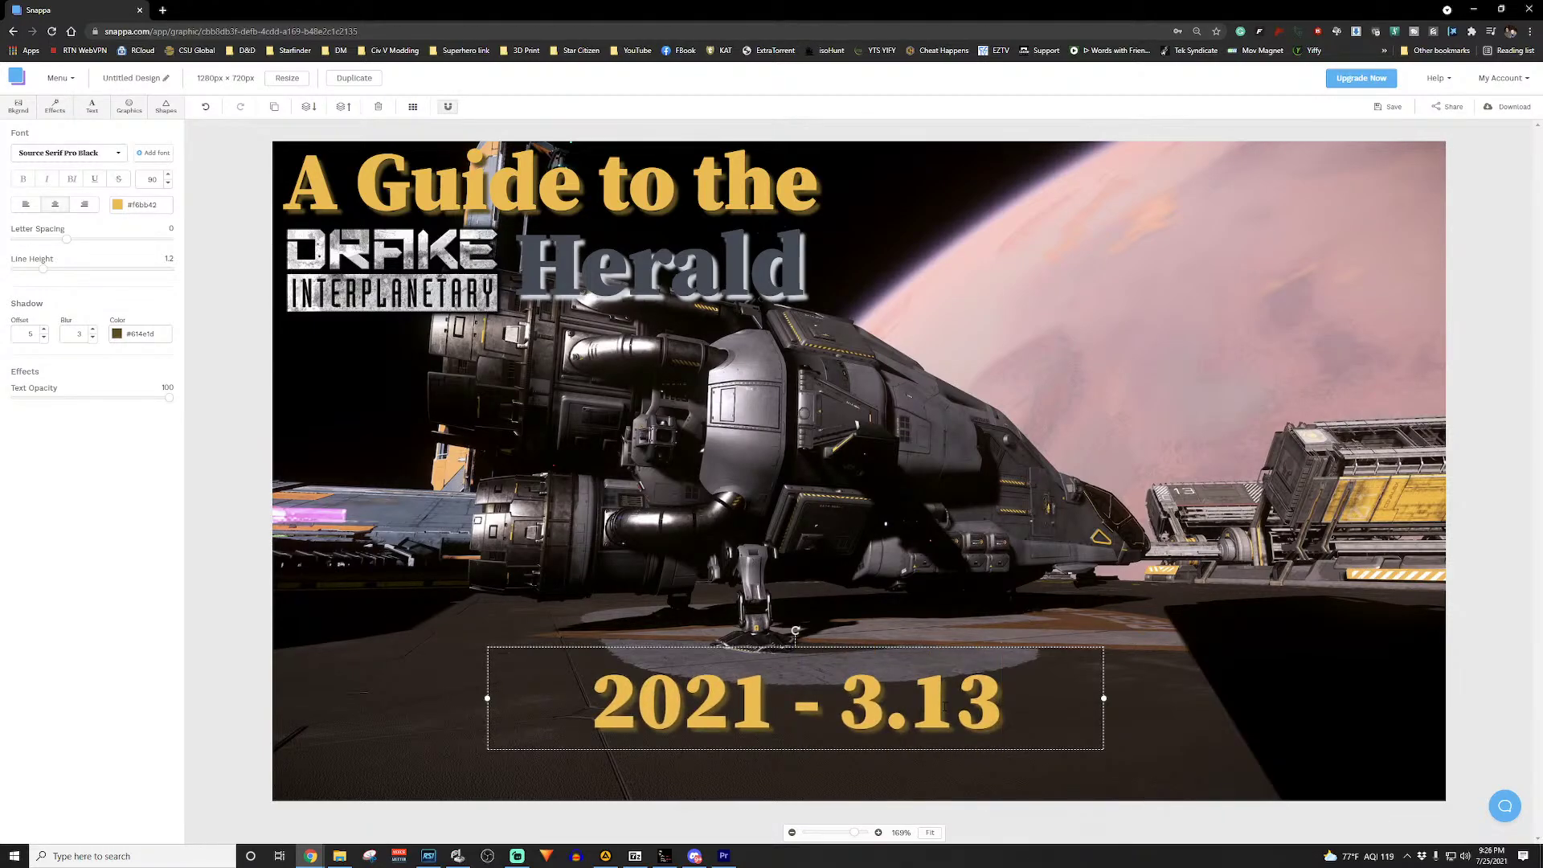
text(|3.14)
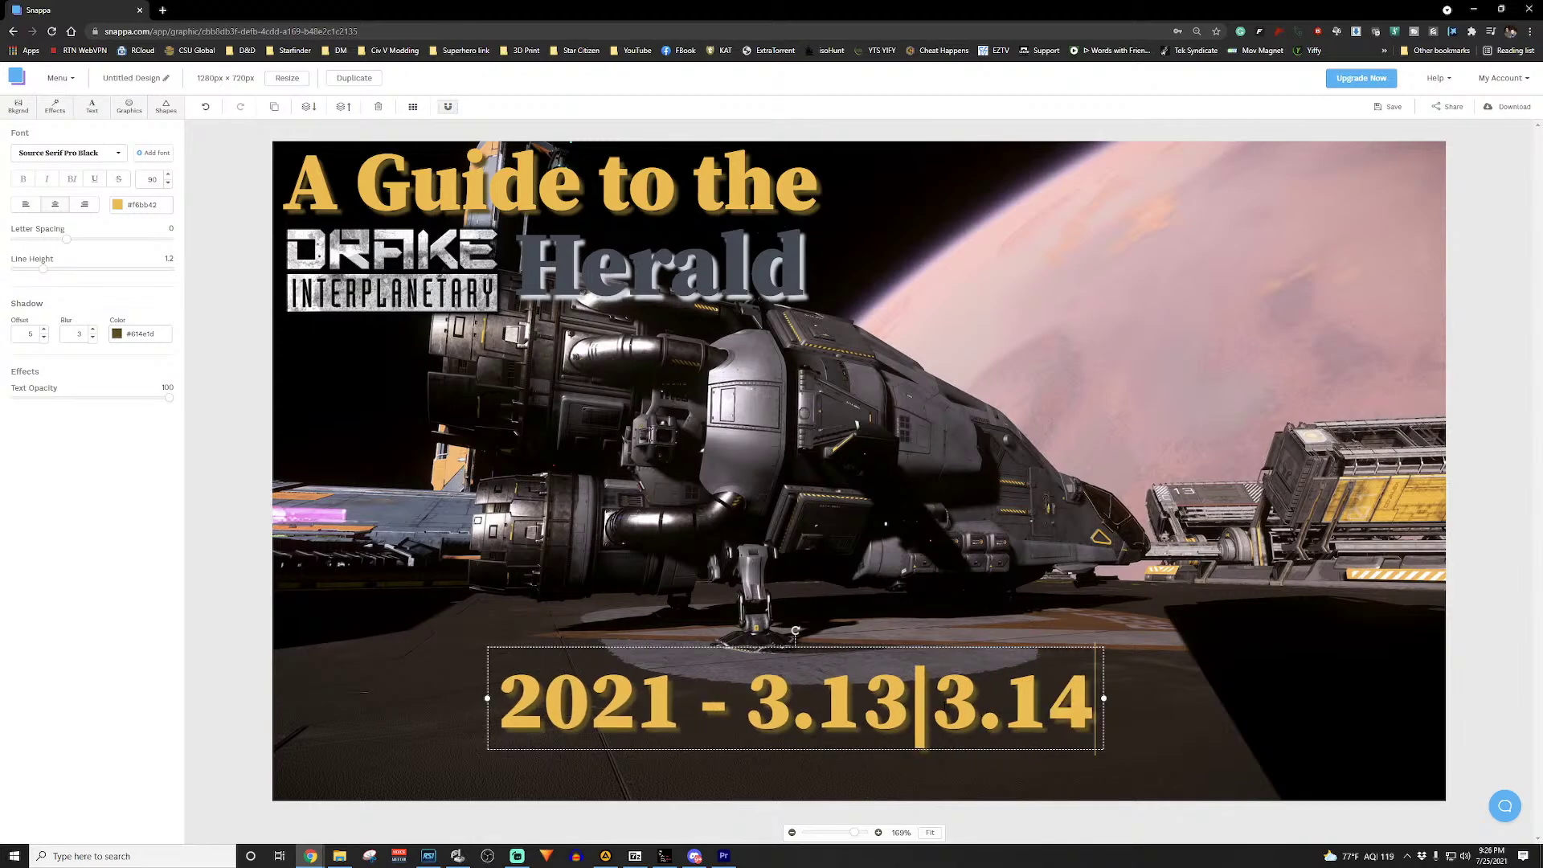
key(Return)
key(BackSpace)
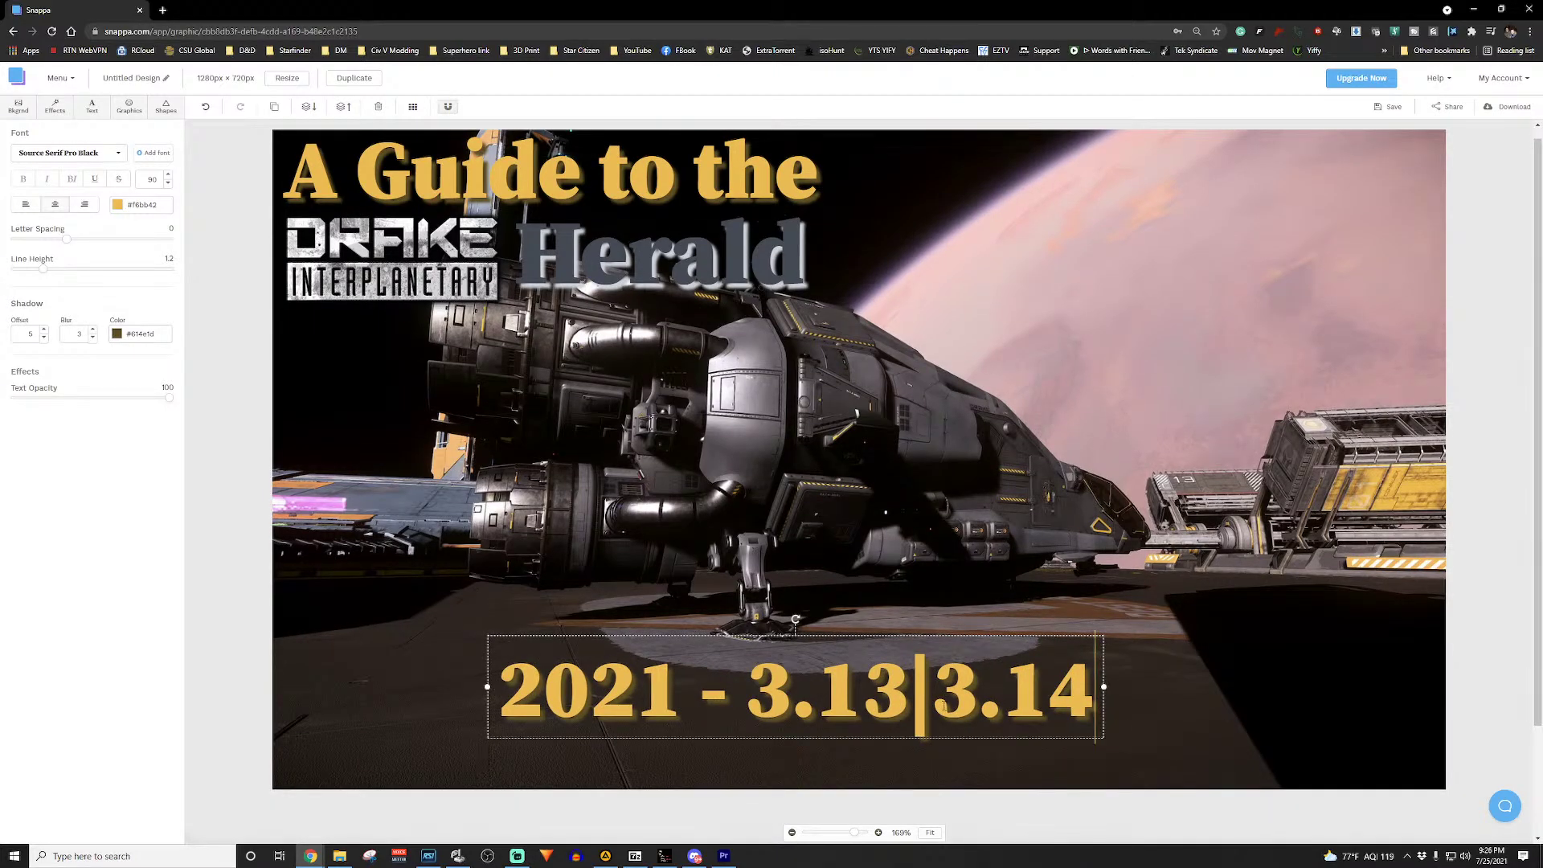
Step: Move the "2021 - 3.13|3.14" text closer to the thumbnail's bottom edge and set its font size to 75
click(1122, 488)
drag(932, 706, 968, 751)
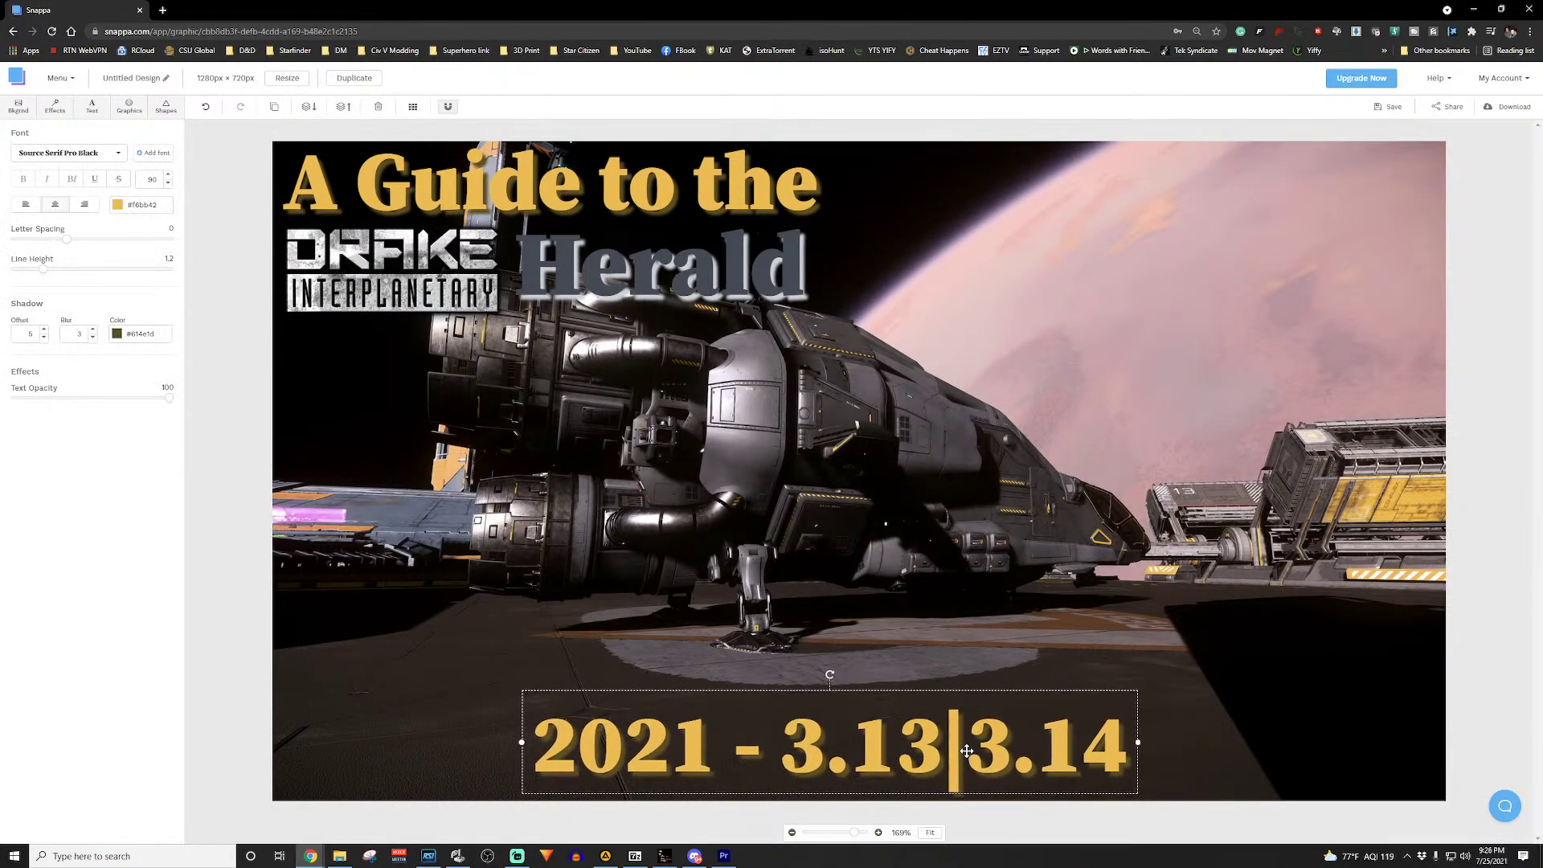
double_click(969, 755)
click(1074, 671)
click(1046, 708)
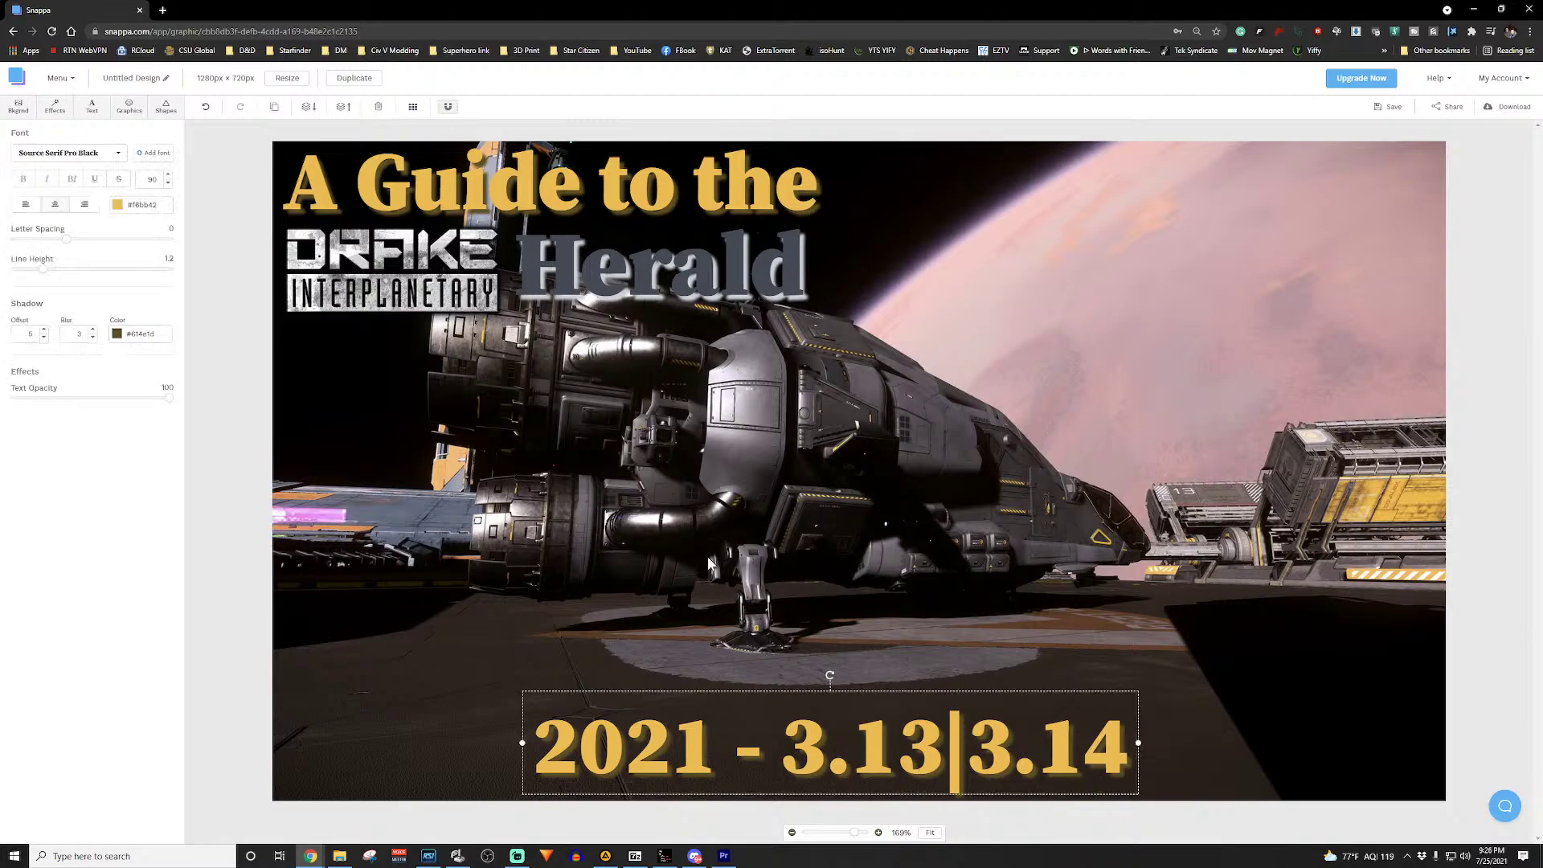
double_click(161, 182)
text(75)
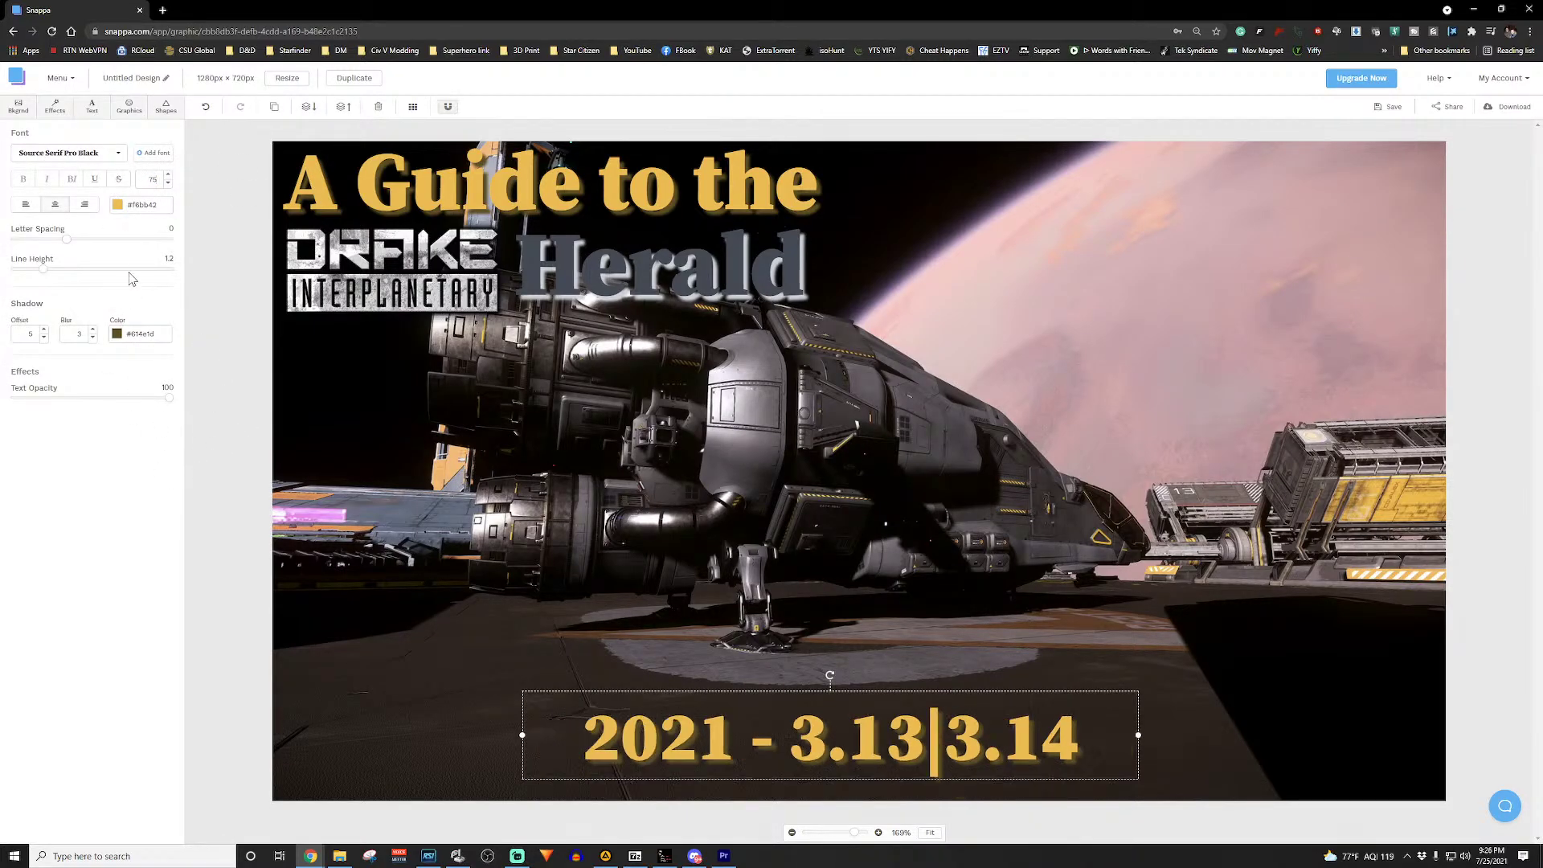
Step: Compare light and dark purple on the version text, keep light purple #ac92ec, and lower the text to the bottom edge
click(118, 207)
click(151, 237)
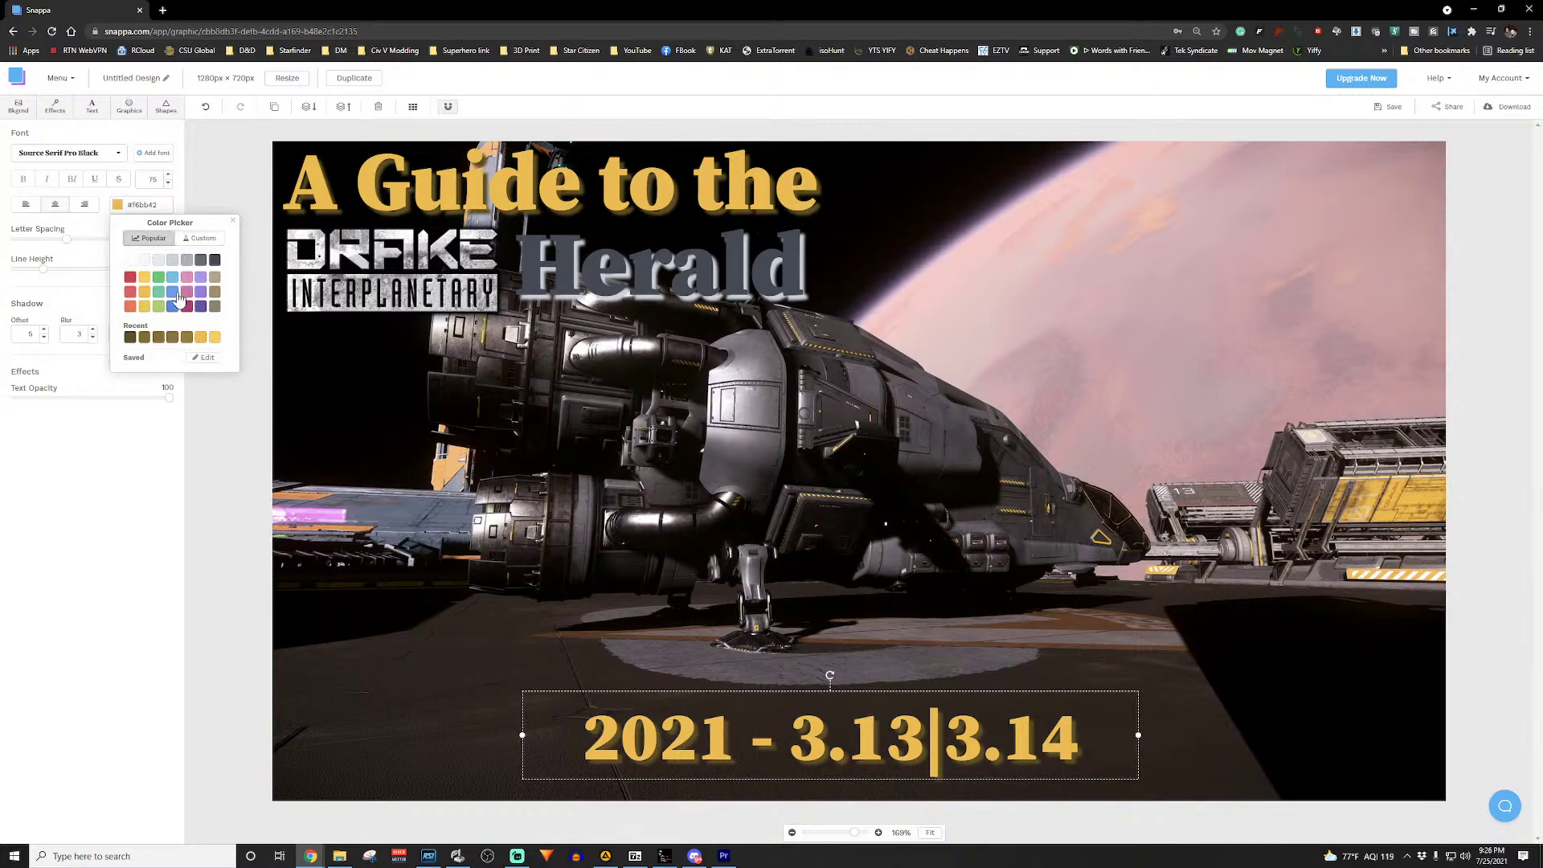
click(200, 278)
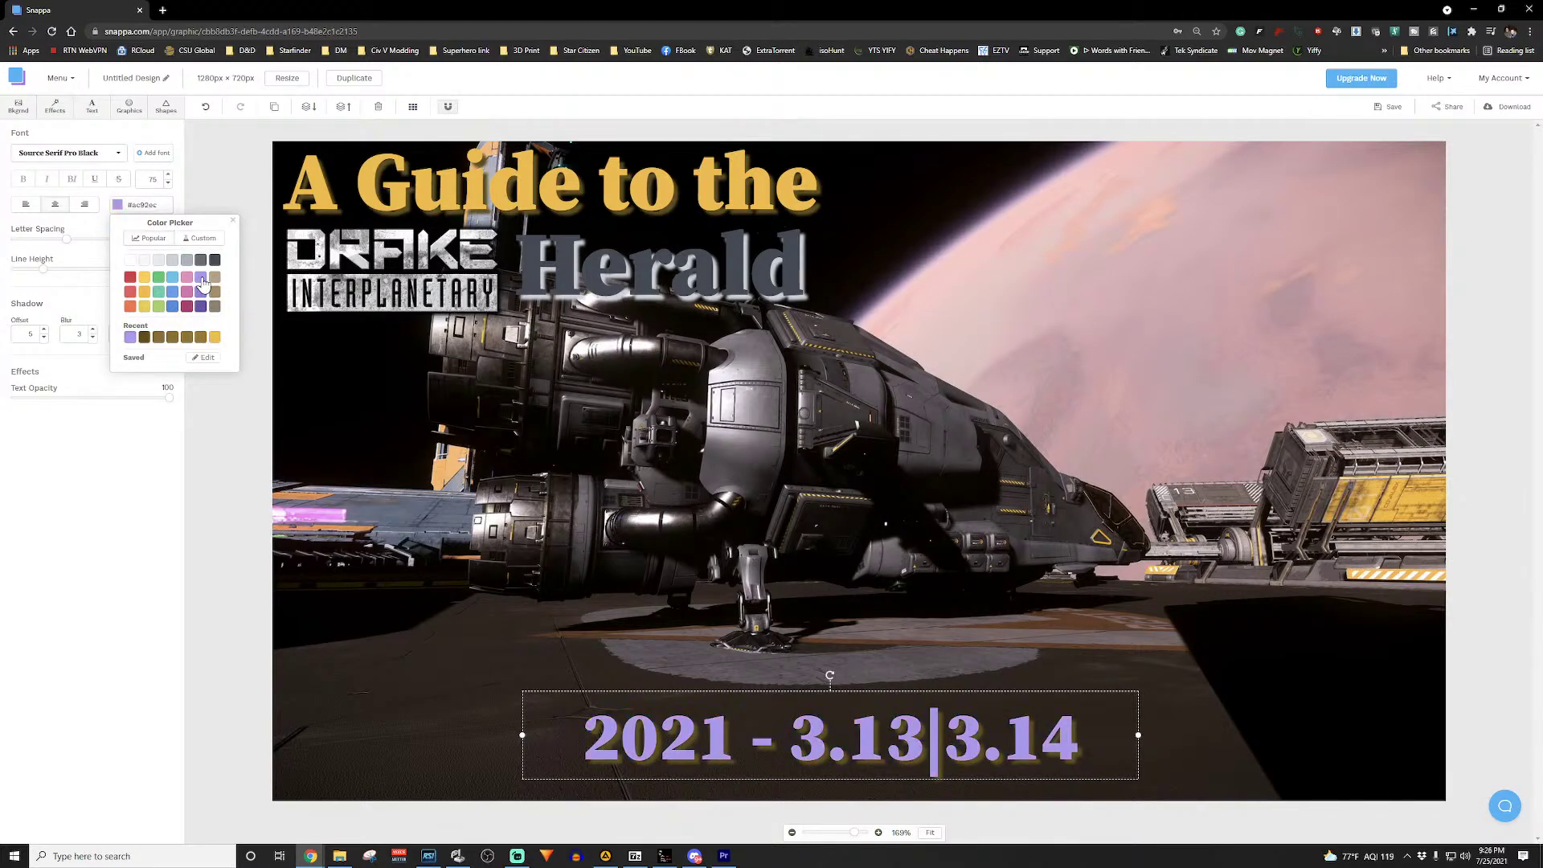
click(200, 307)
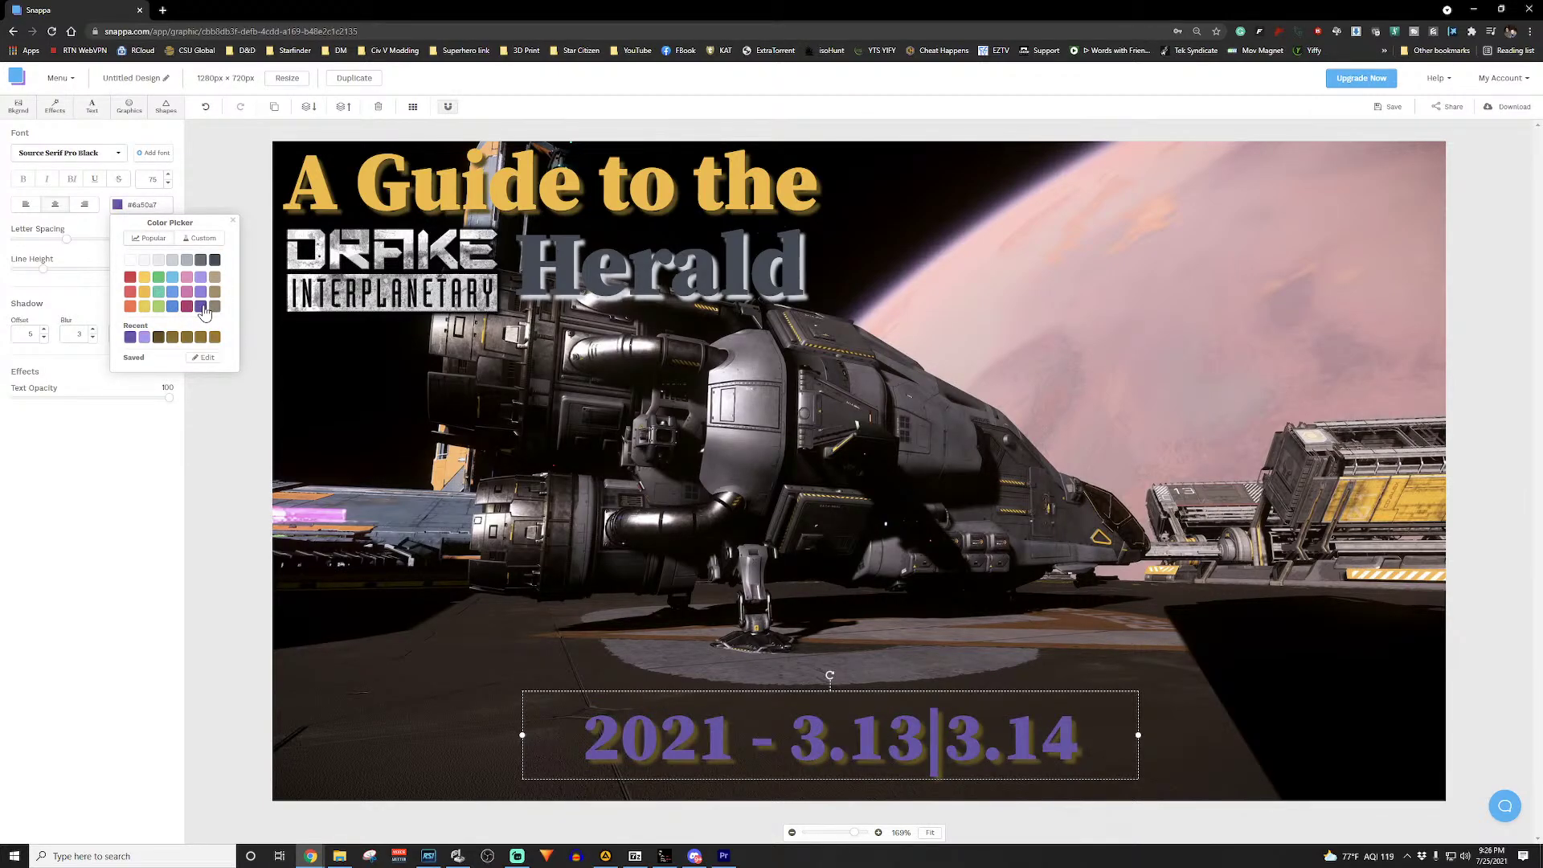
click(200, 278)
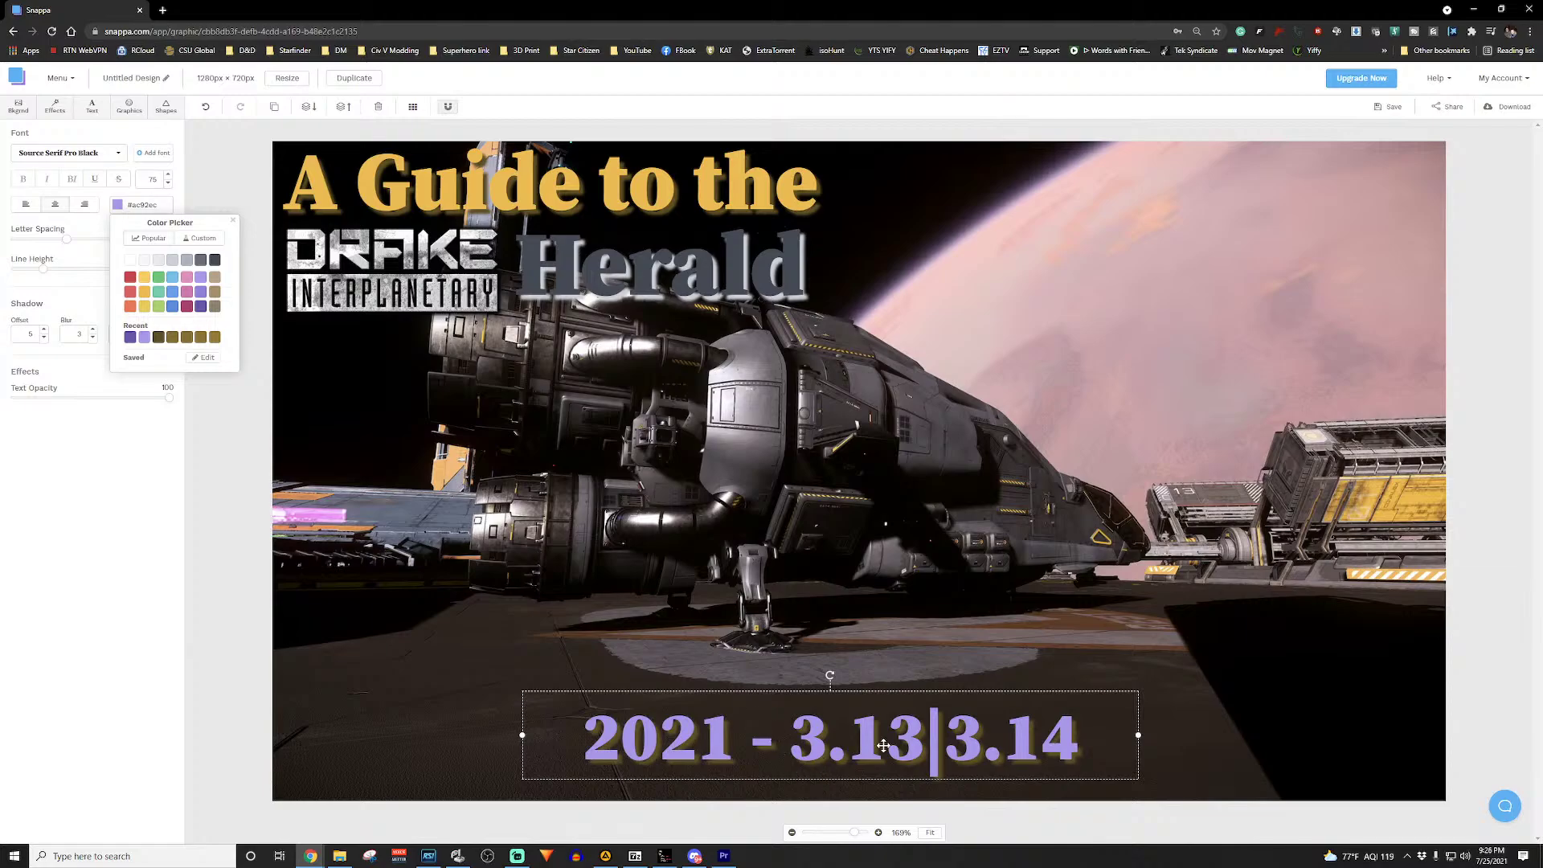
drag(883, 746, 881, 764)
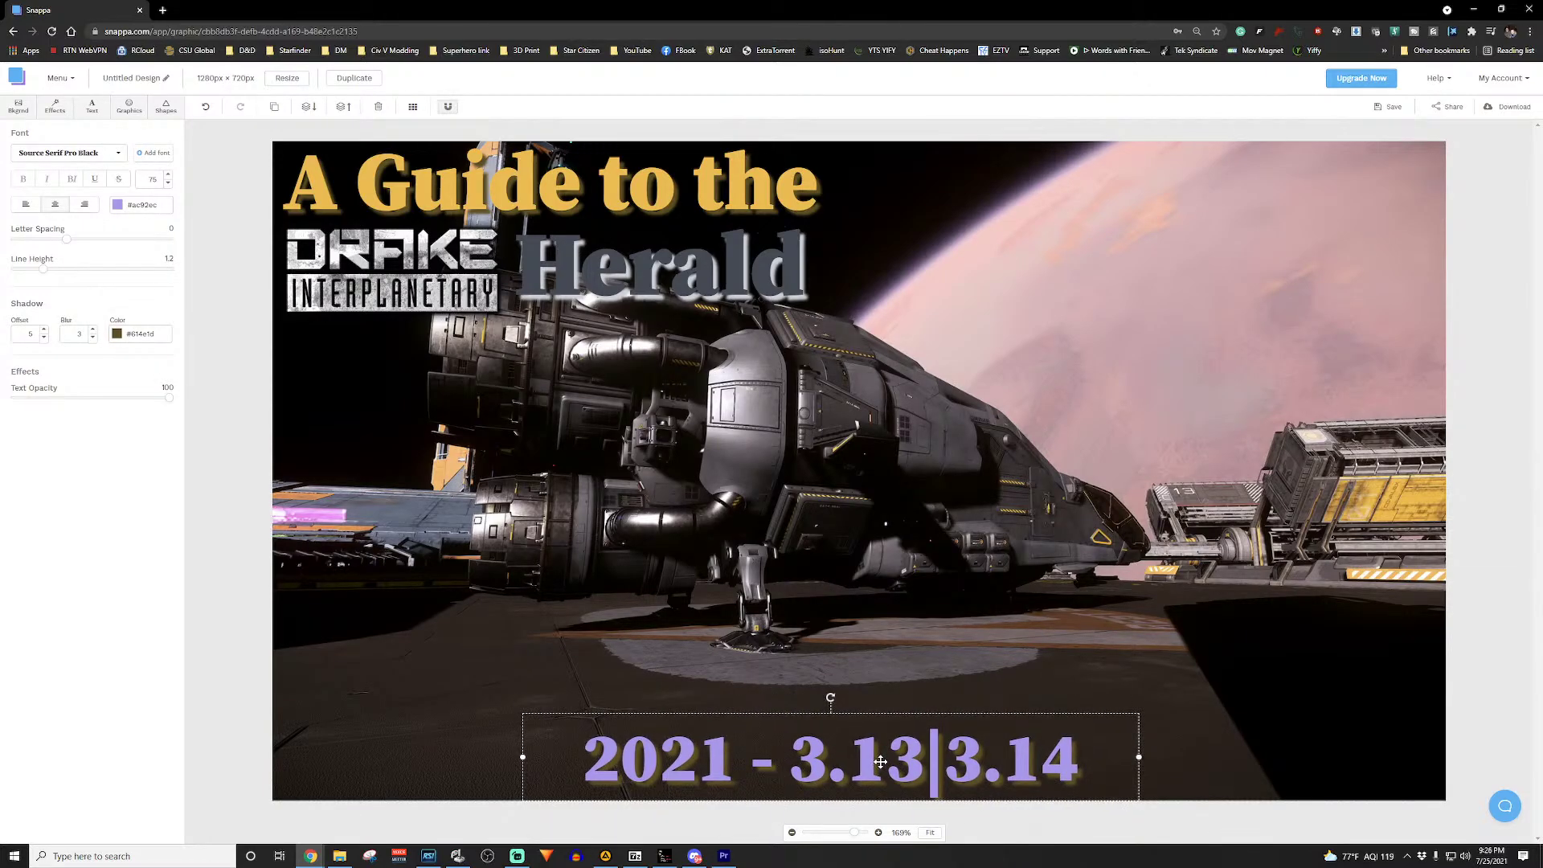
Step: Give the version text a custom dark indigo shadow based on the palette's dark purple, and open the uploaded images
click(117, 334)
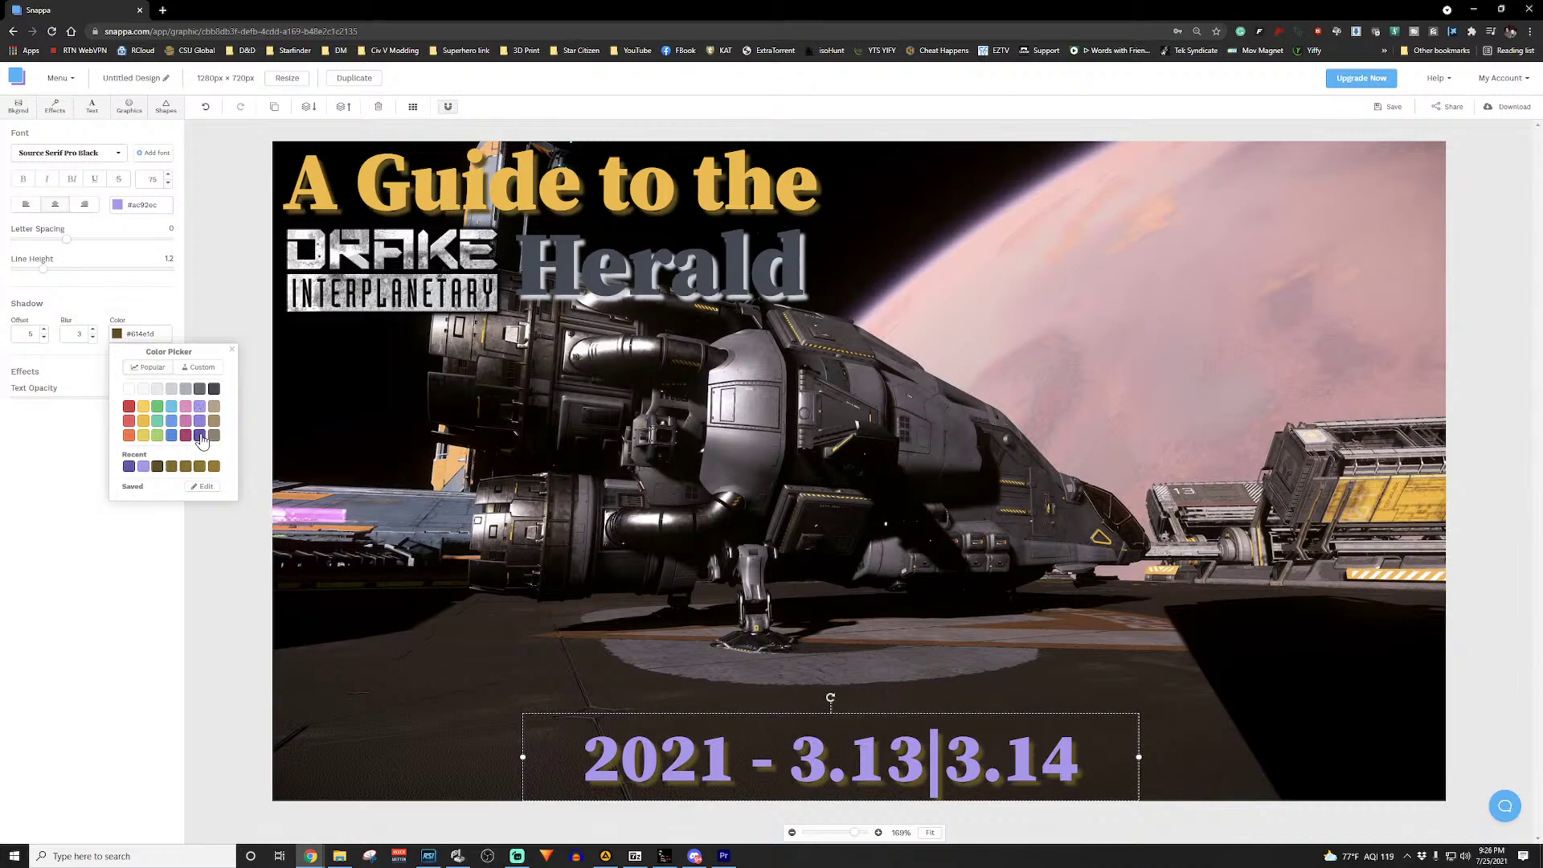
click(199, 436)
click(199, 373)
click(198, 443)
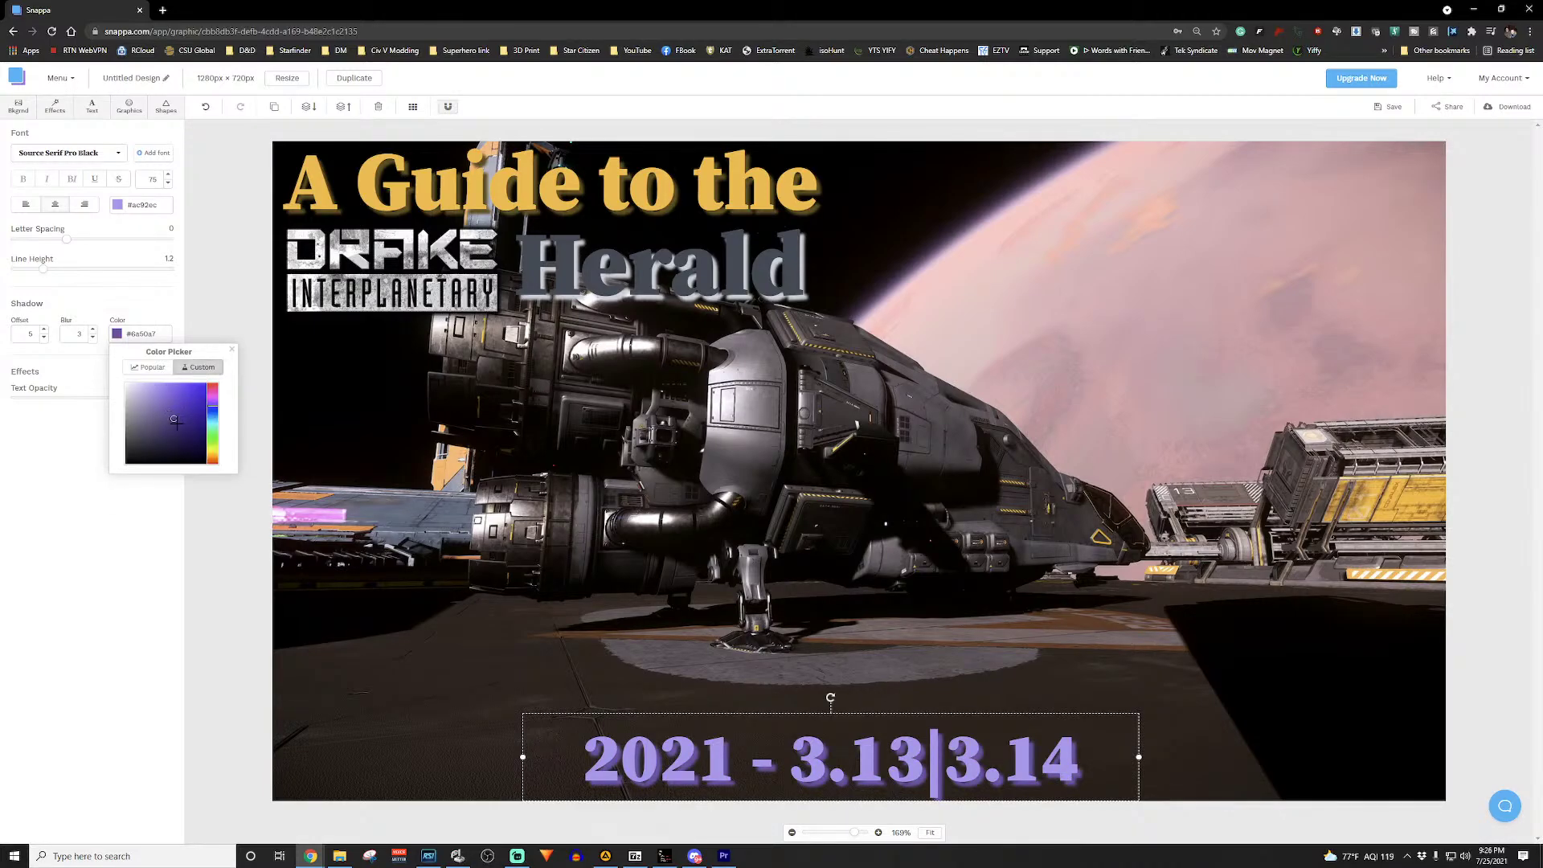
mouse_move(199, 443)
mouse_down()
mouse_move(159, 411)
mouse_move(209, 440)
mouse_move(185, 419)
mouse_move(193, 431)
mouse_up()
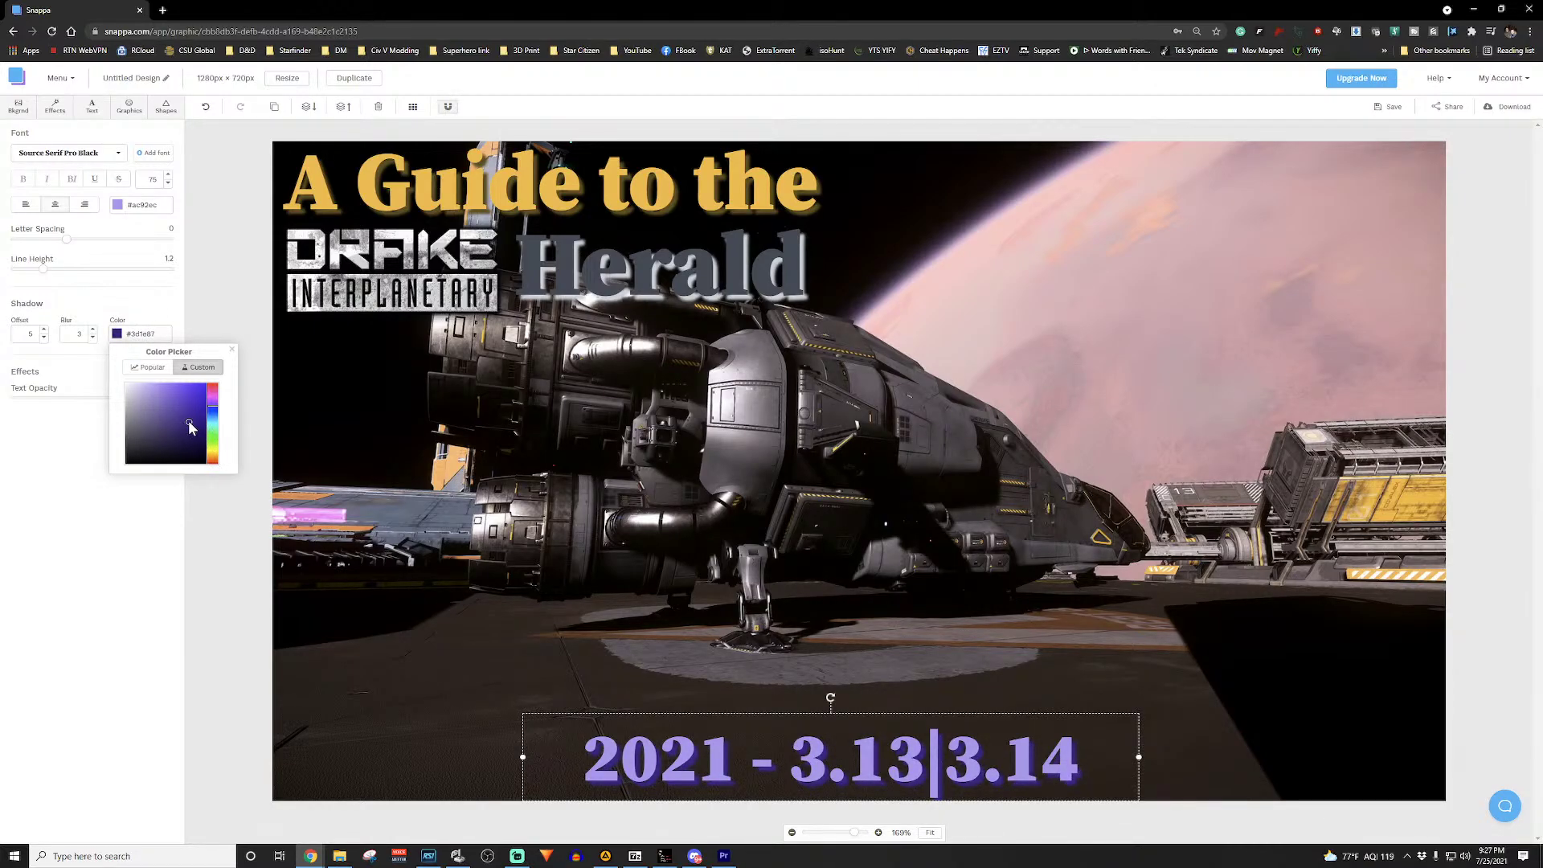
click(109, 555)
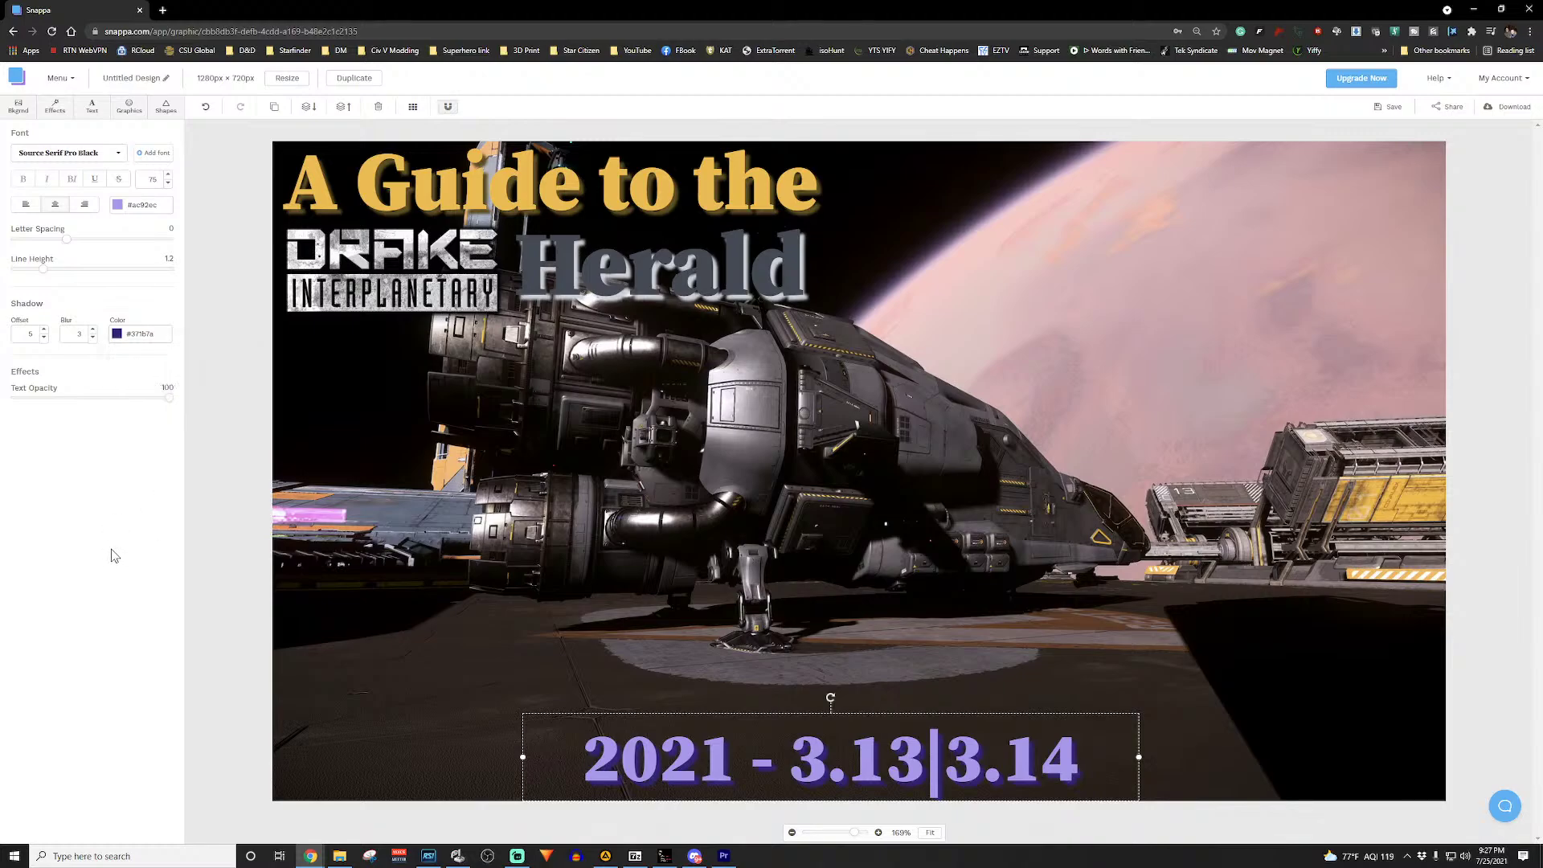
click(129, 106)
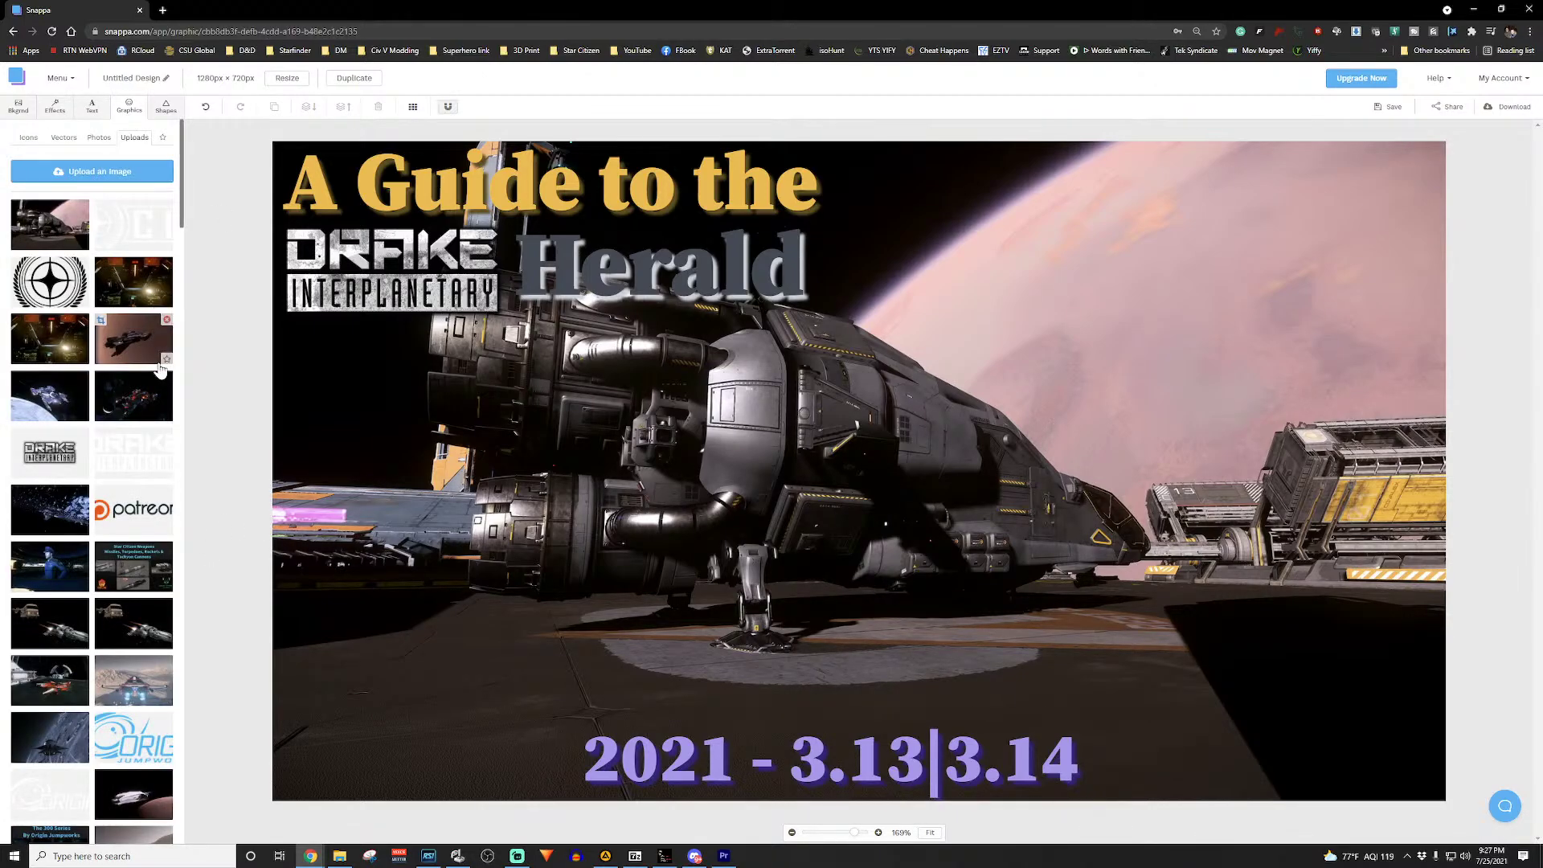
Step: Switch to Premiere Pro and export the audio of the Drake Herald A-Roll 1 sequence as AIFF 48 kHz
click(724, 857)
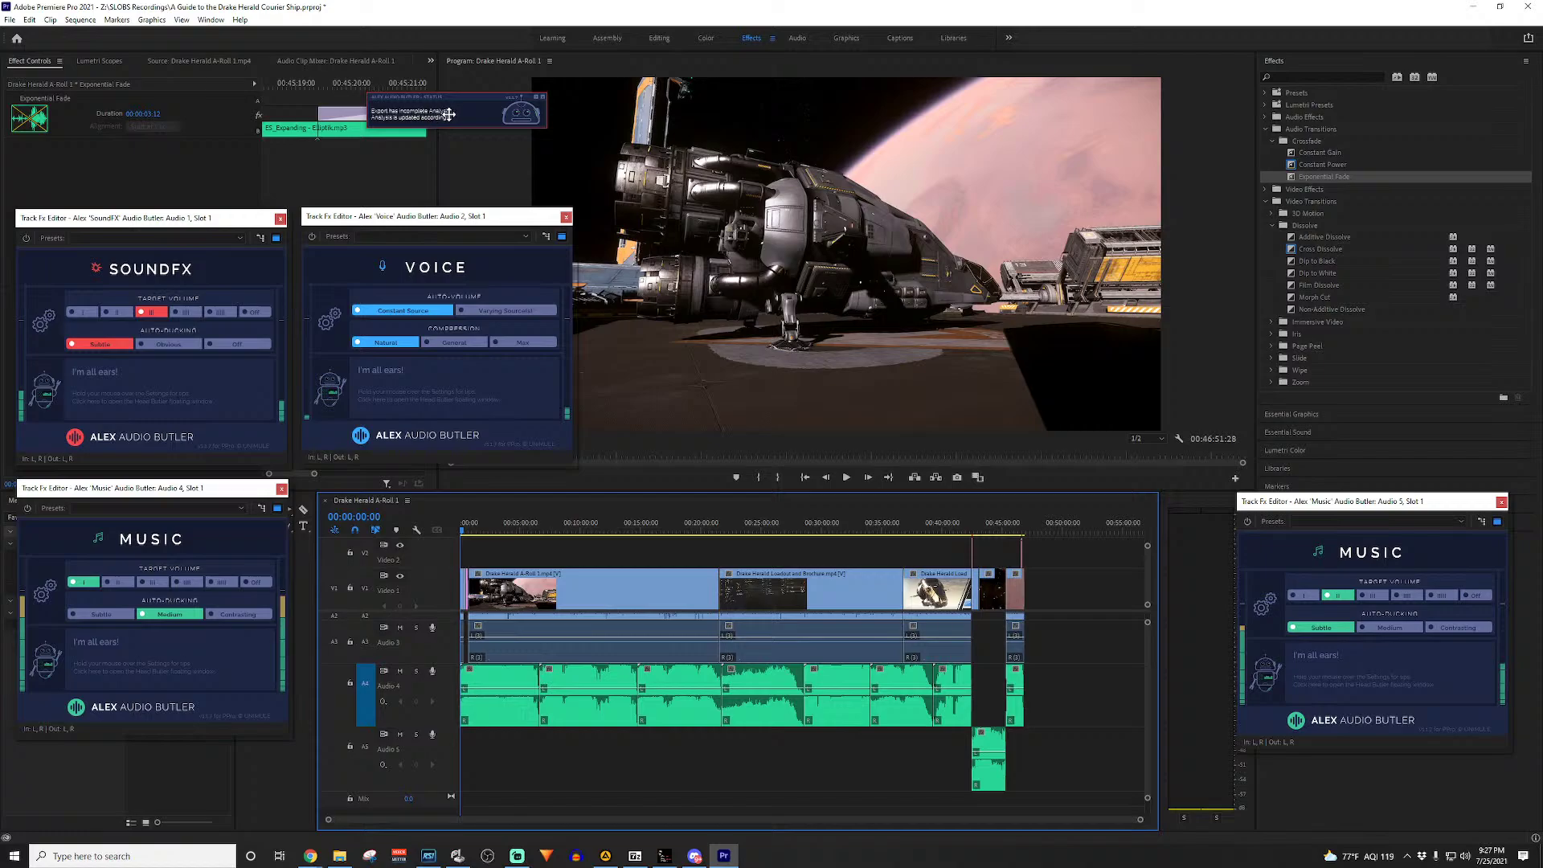
drag(444, 99, 442, 105)
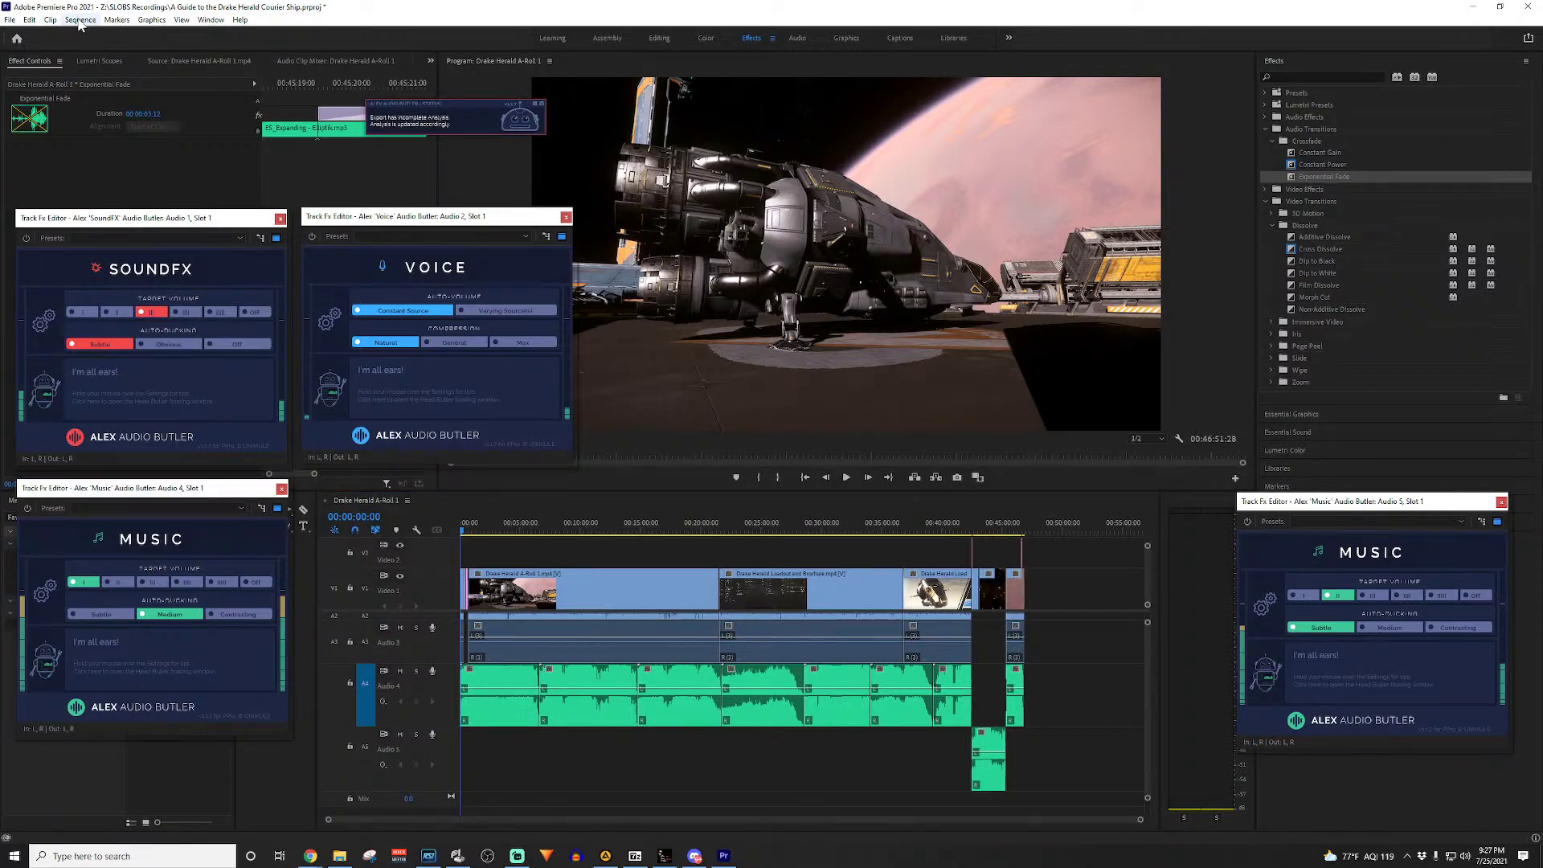
click(11, 21)
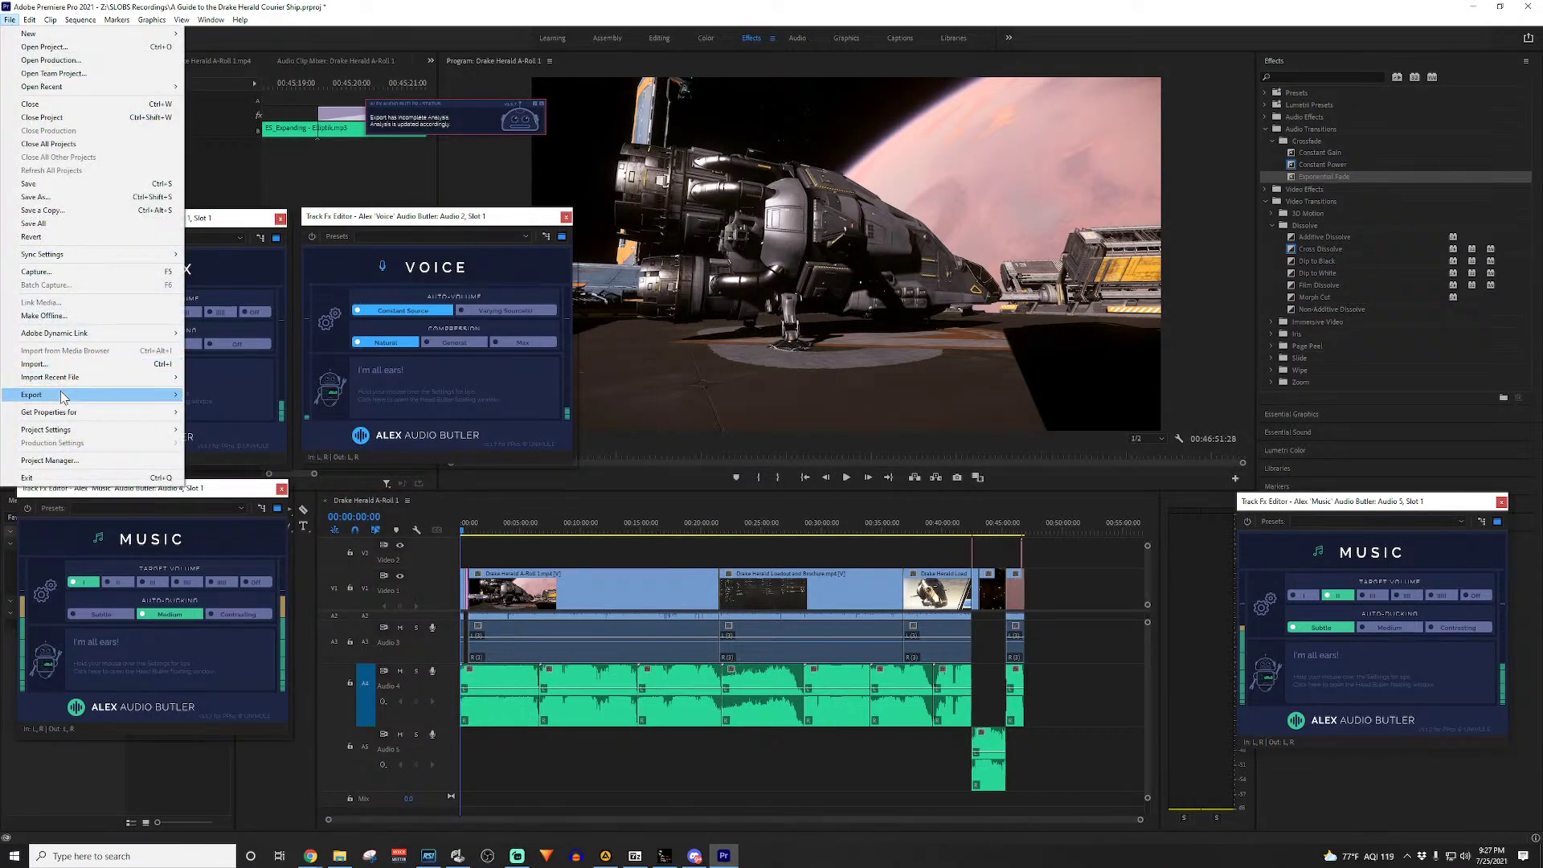
mouse_move(62, 395)
click(214, 394)
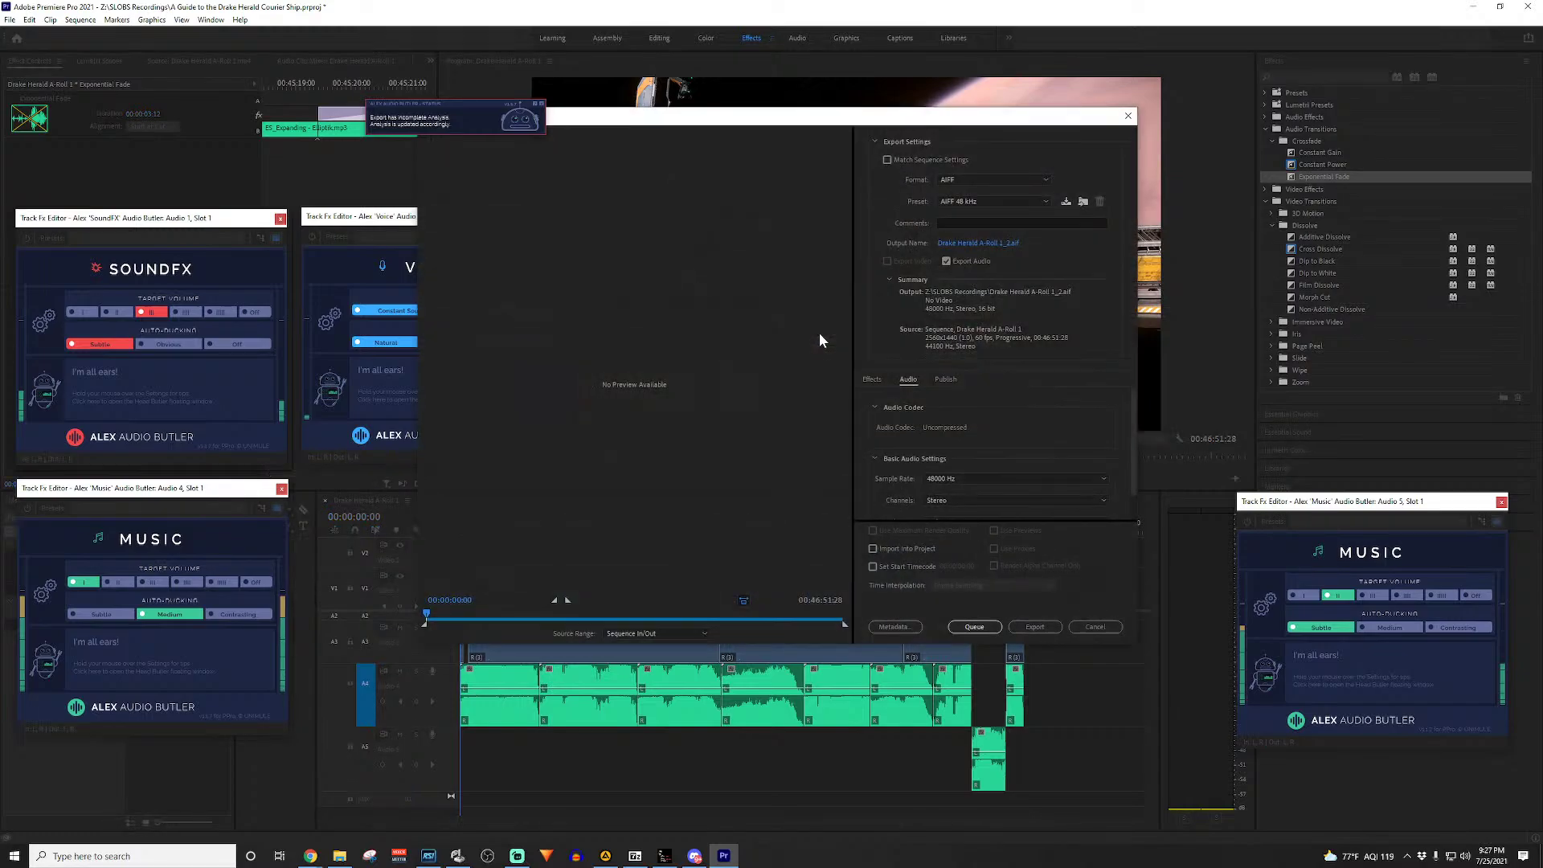
click(1028, 628)
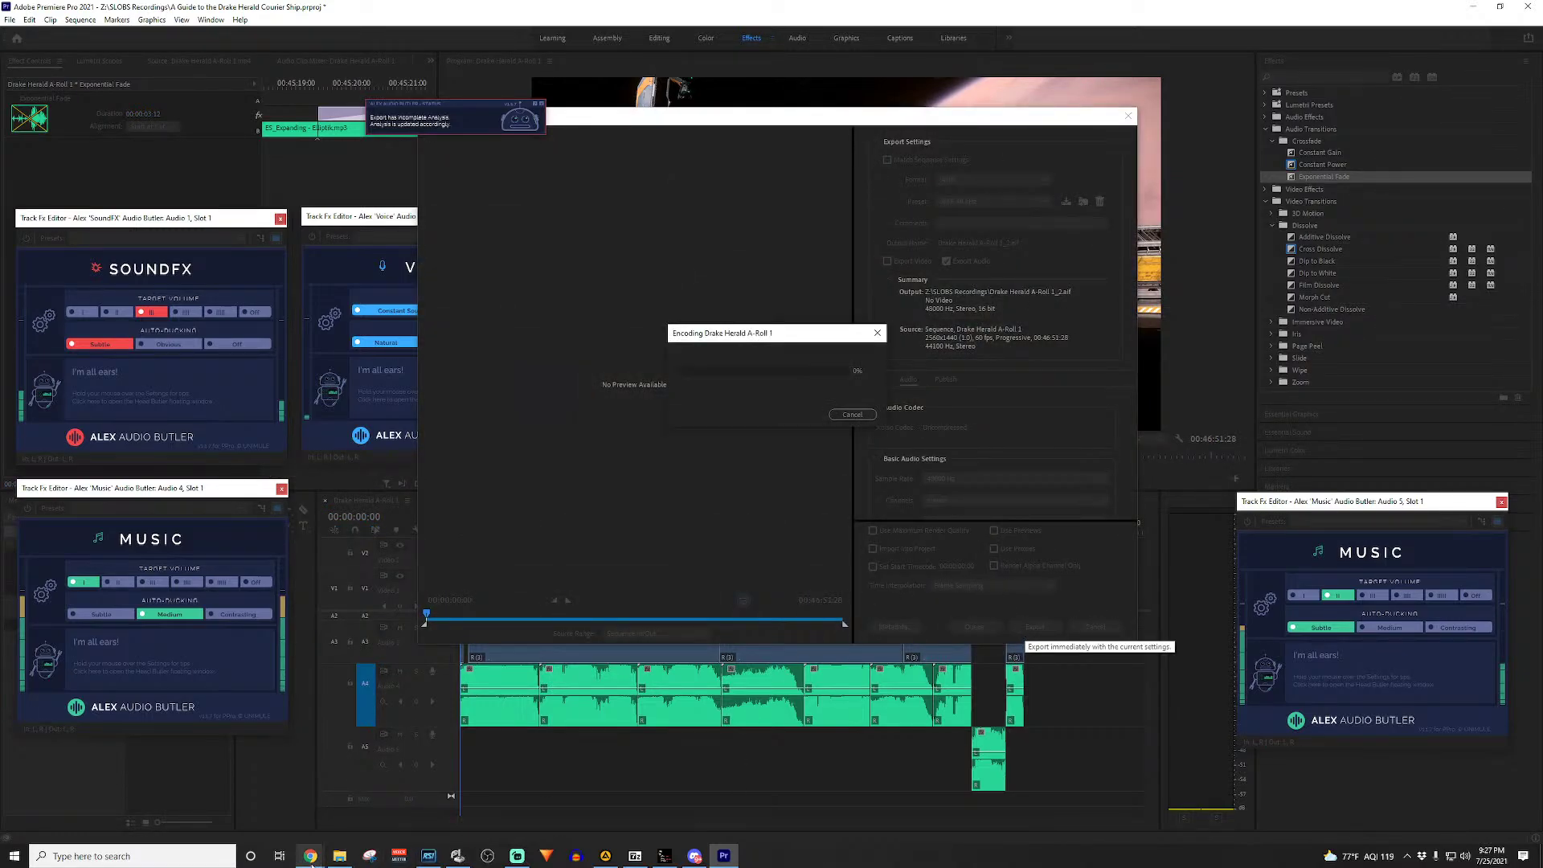
Step: Switch back to Snappa, add the uploaded FIST-25 Space Marshall logo and fit it, scaled down, into the thumbnail's upper right corner
click(406, 800)
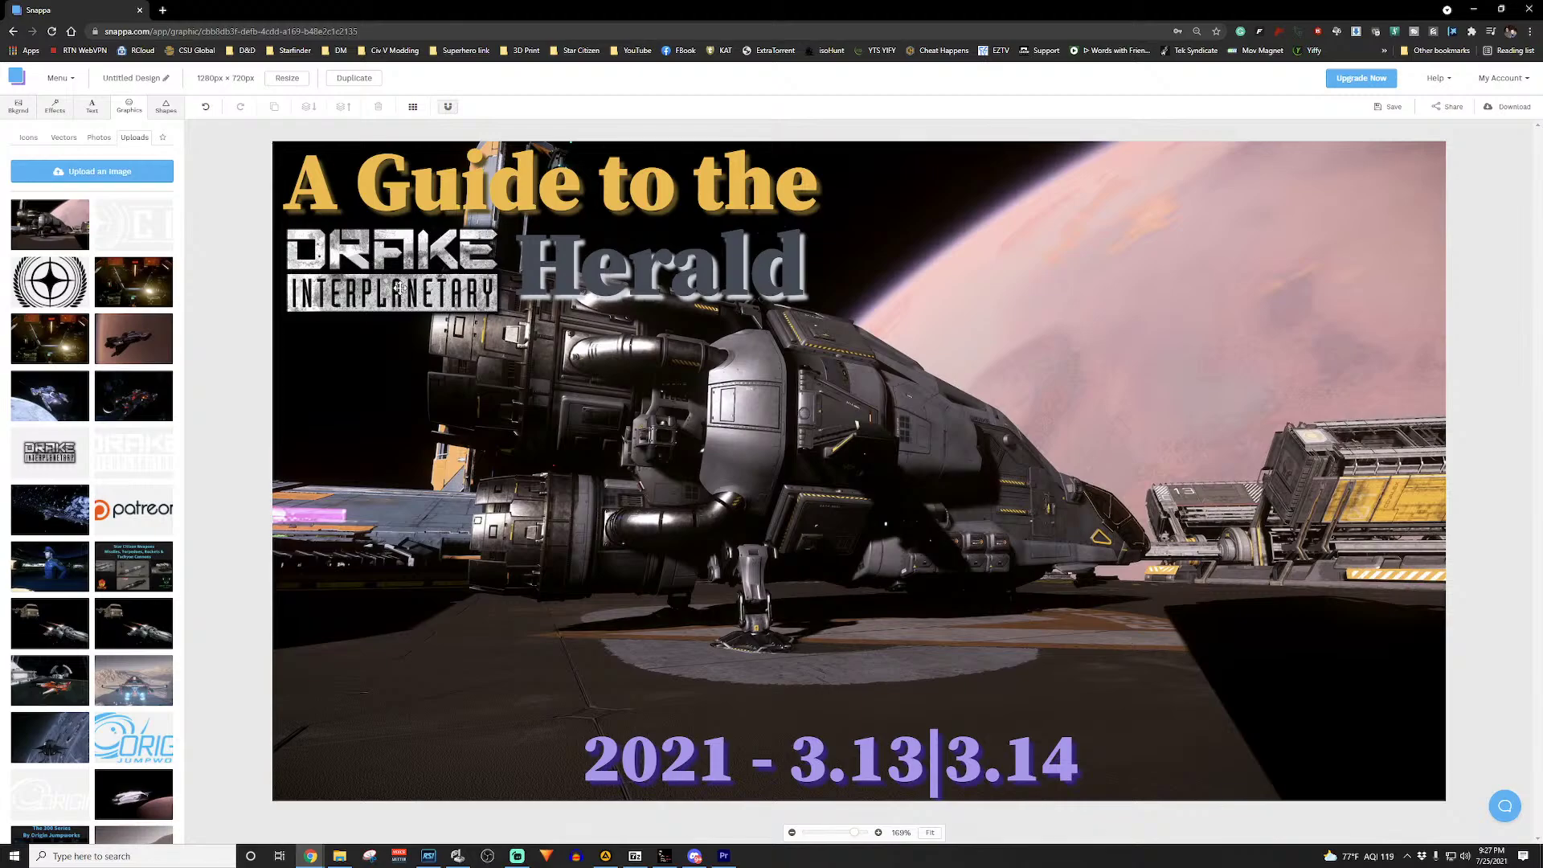
scroll(136, 695, down, 15)
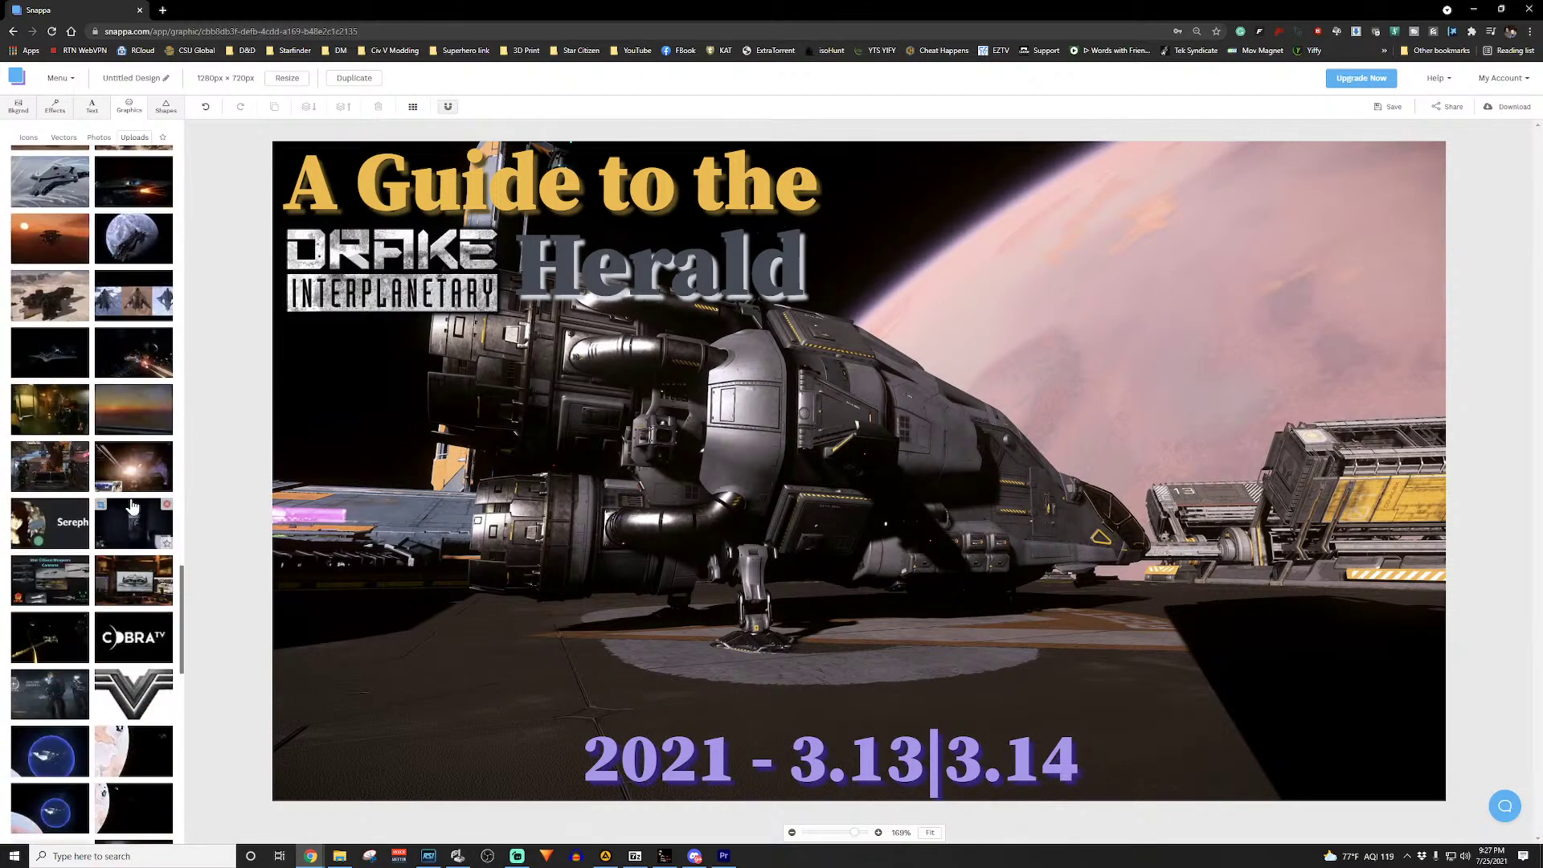
scroll(137, 694, down, 10)
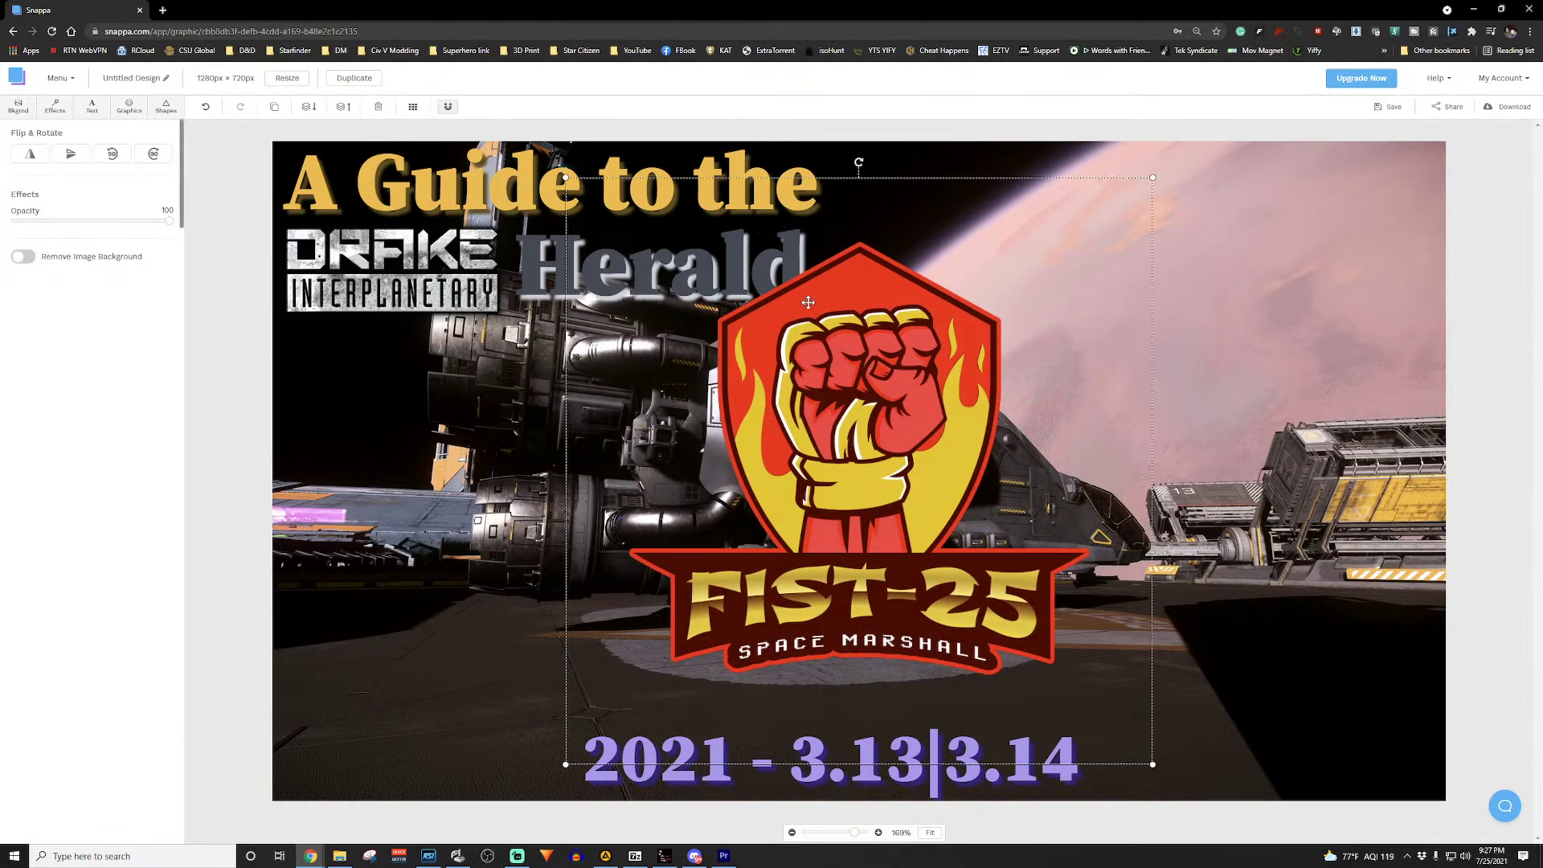
drag(565, 177, 962, 504)
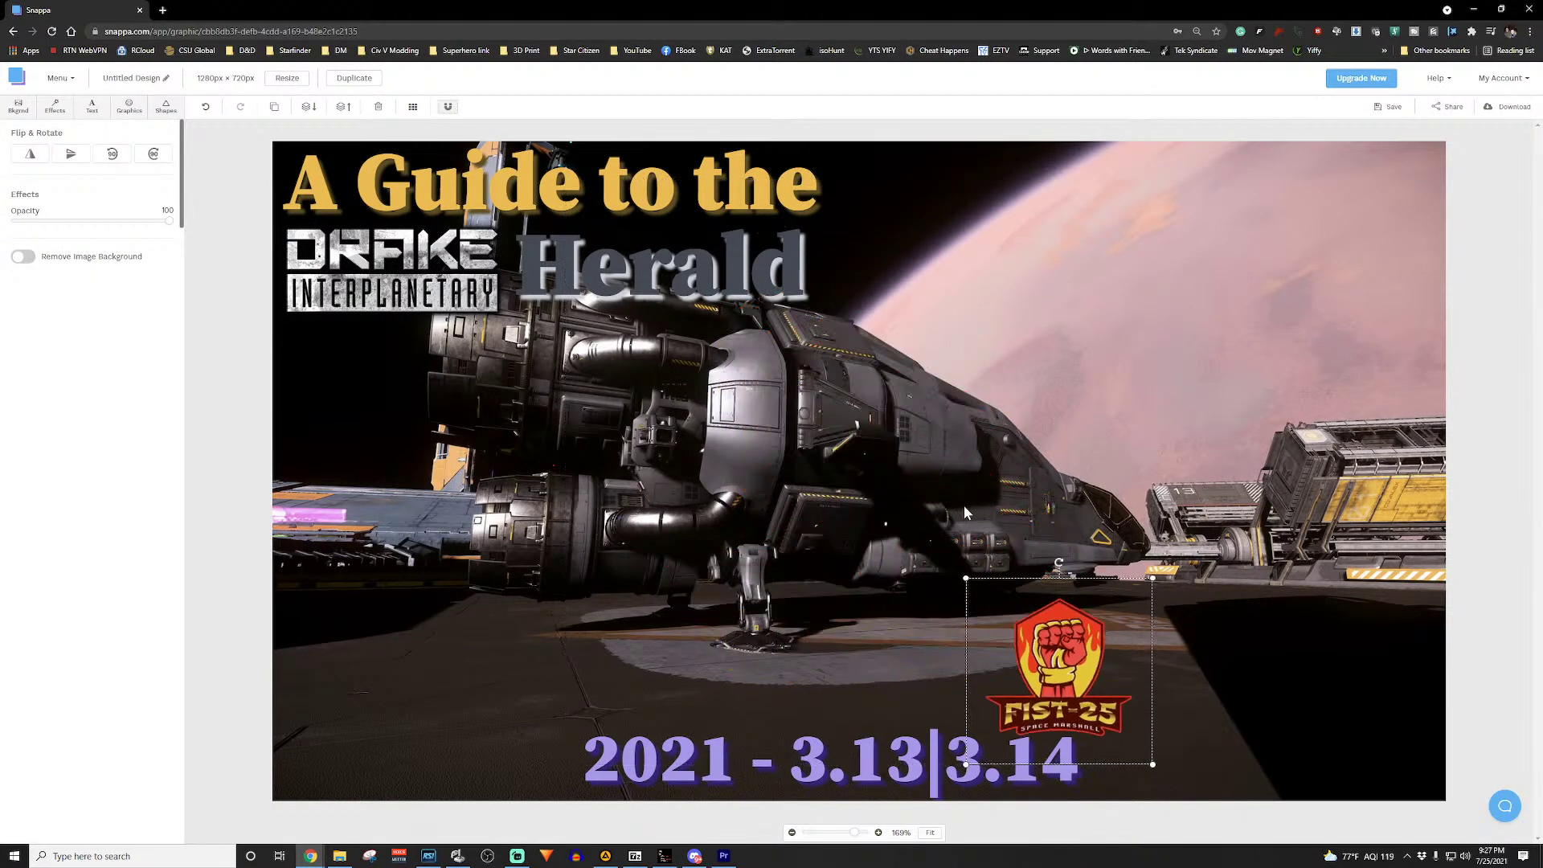
drag(1063, 661, 1326, 225)
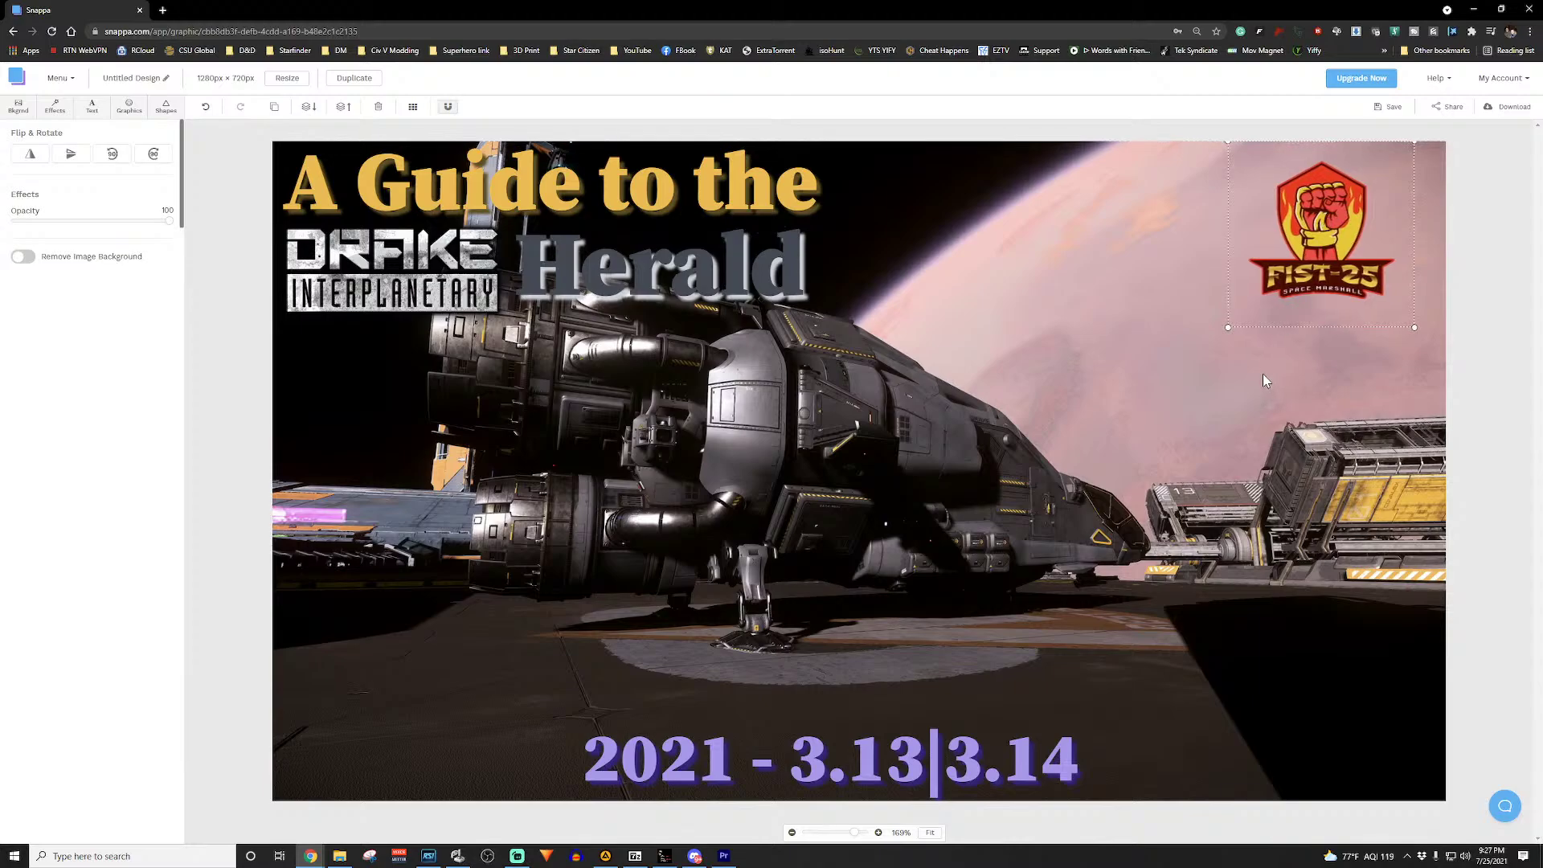
drag(1225, 327, 1178, 374)
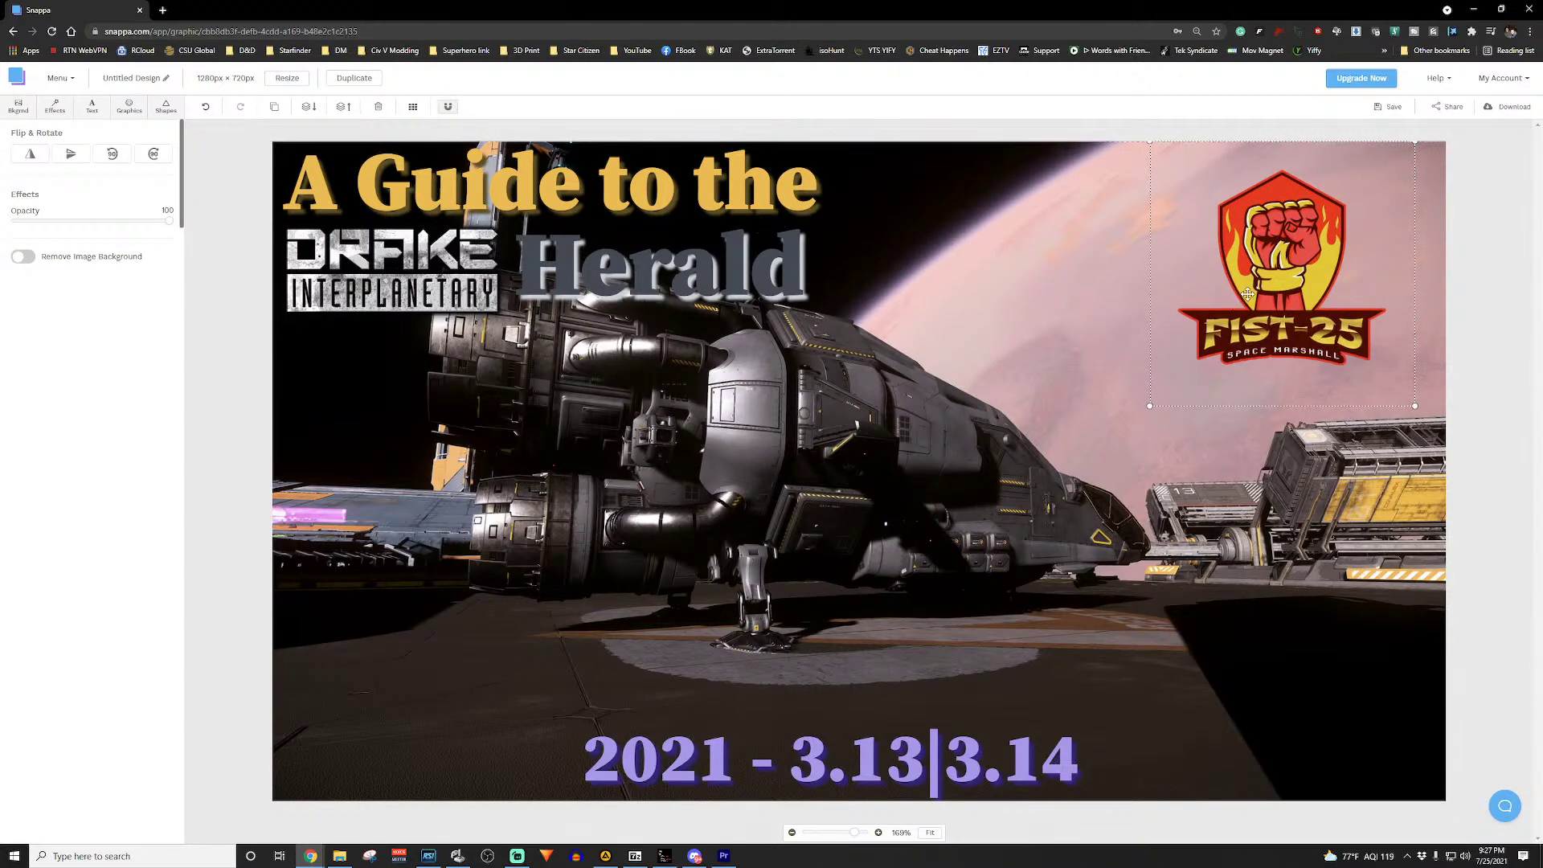
drag(1264, 267, 1292, 274)
click(1169, 505)
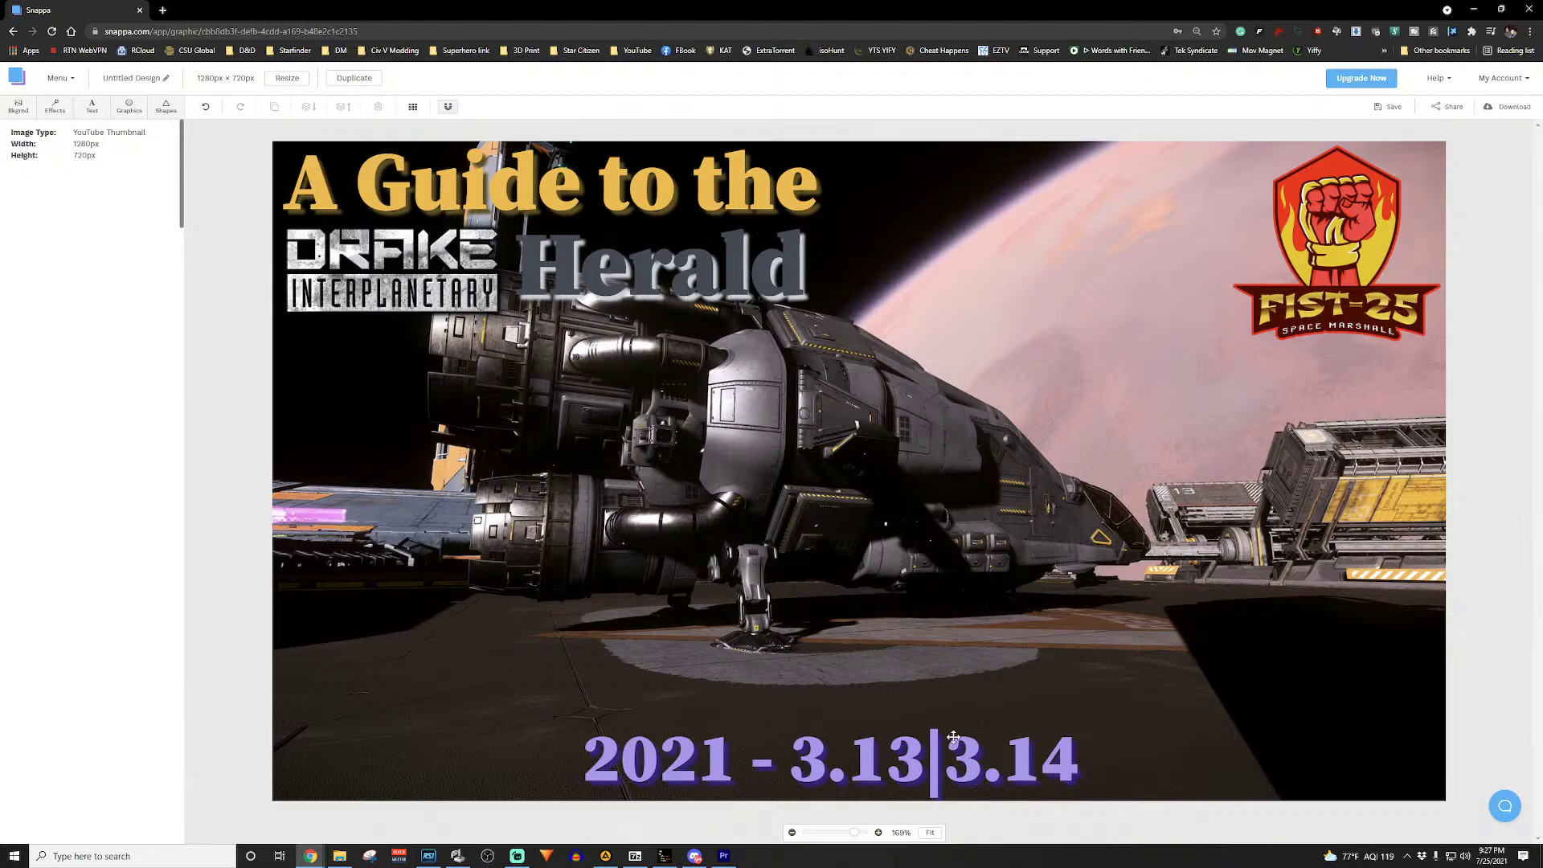
Step: Try a layout with the version text at the upper right and the title, Drake logo and Herald text along the bottom
drag(928, 763, 1266, 208)
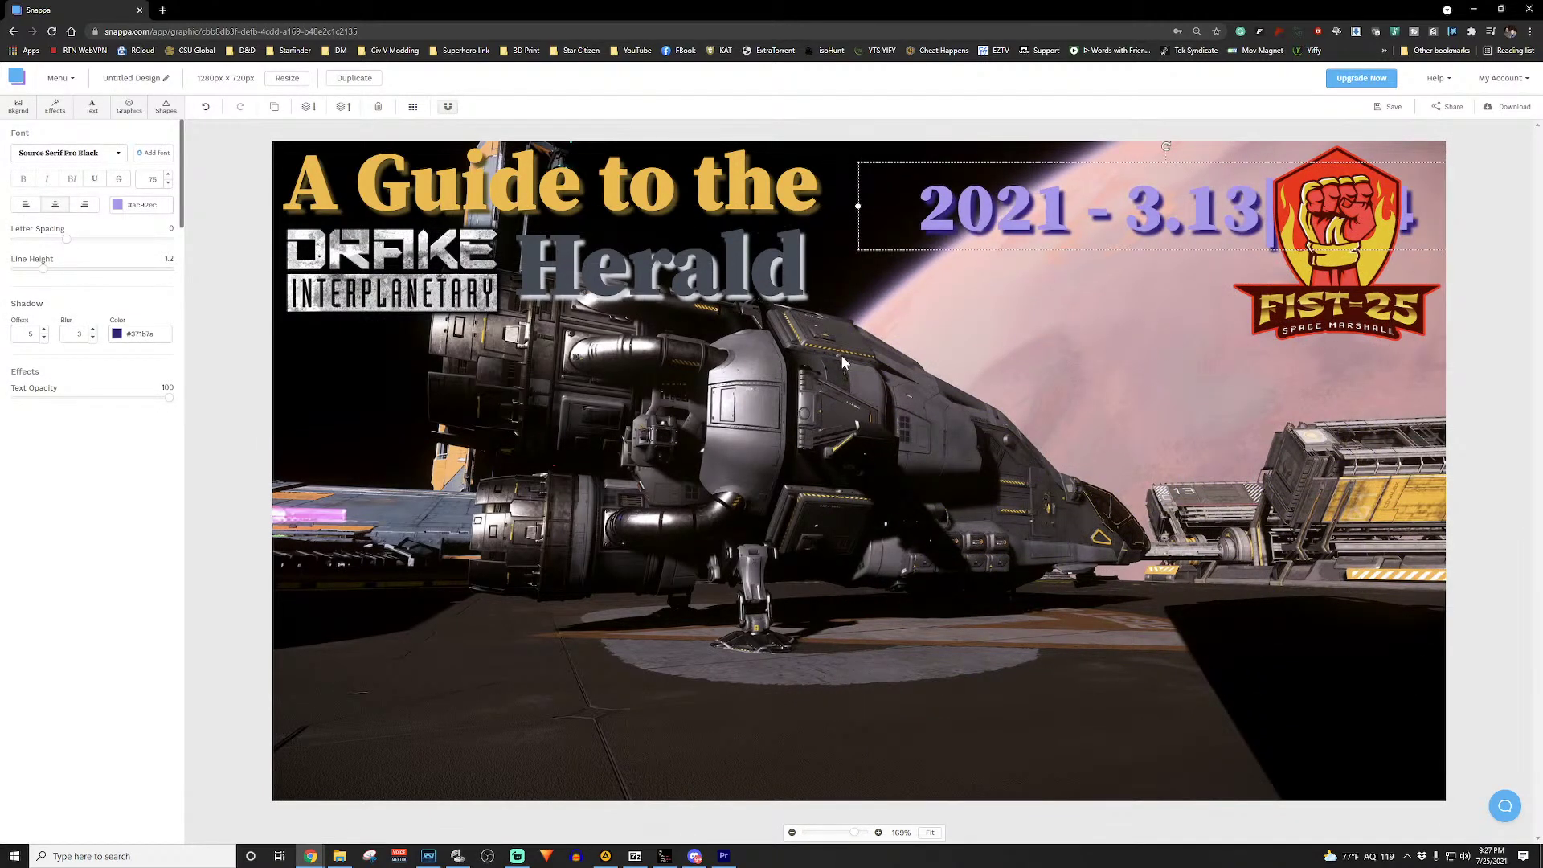
drag(842, 356, 627, 723)
click(996, 701)
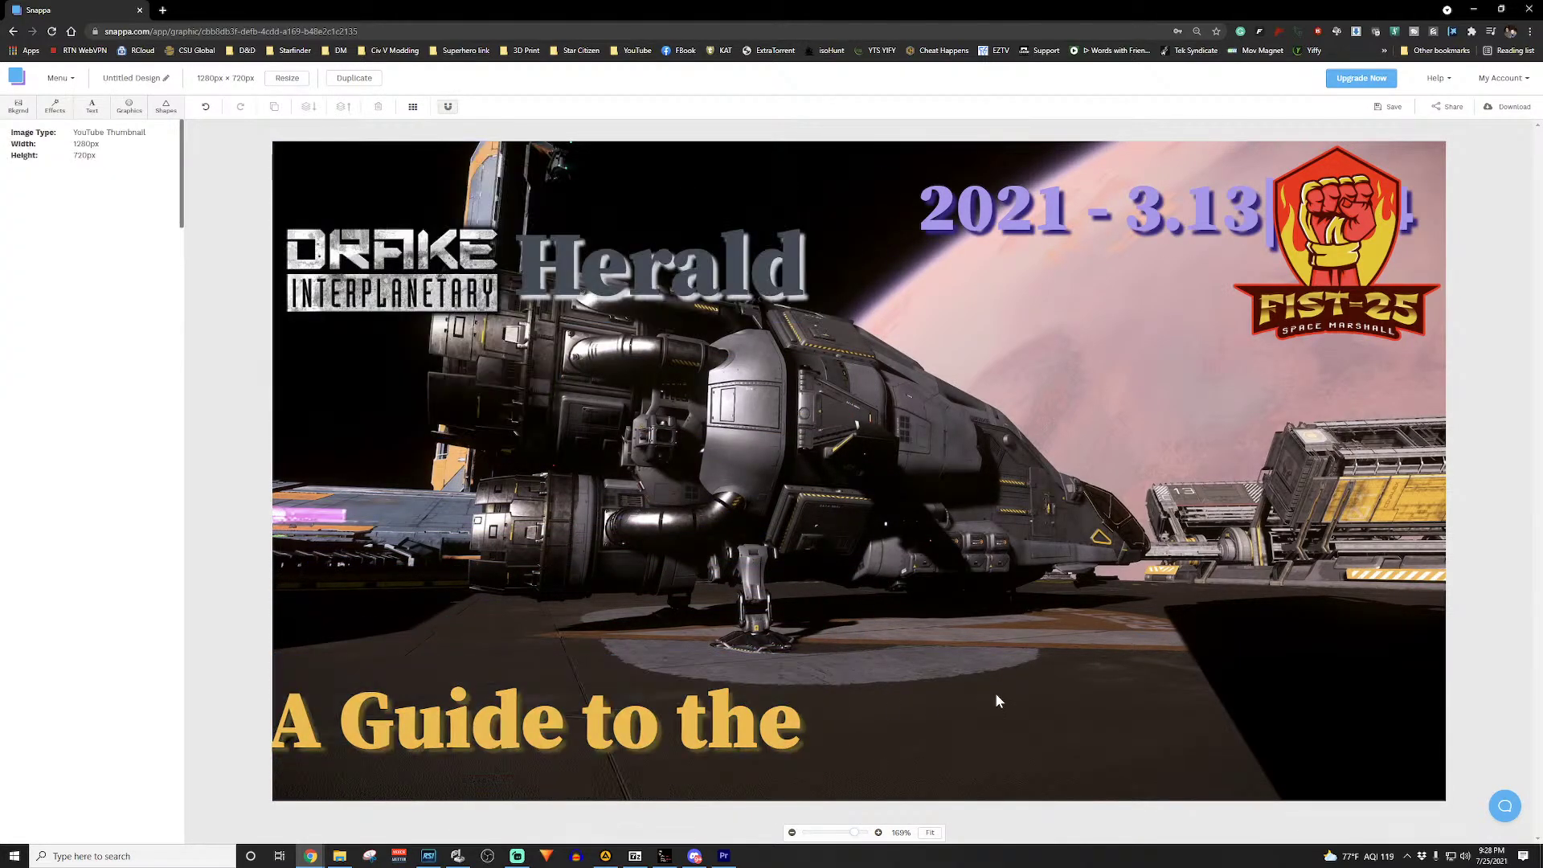
drag(415, 286, 945, 681)
drag(667, 283, 1284, 770)
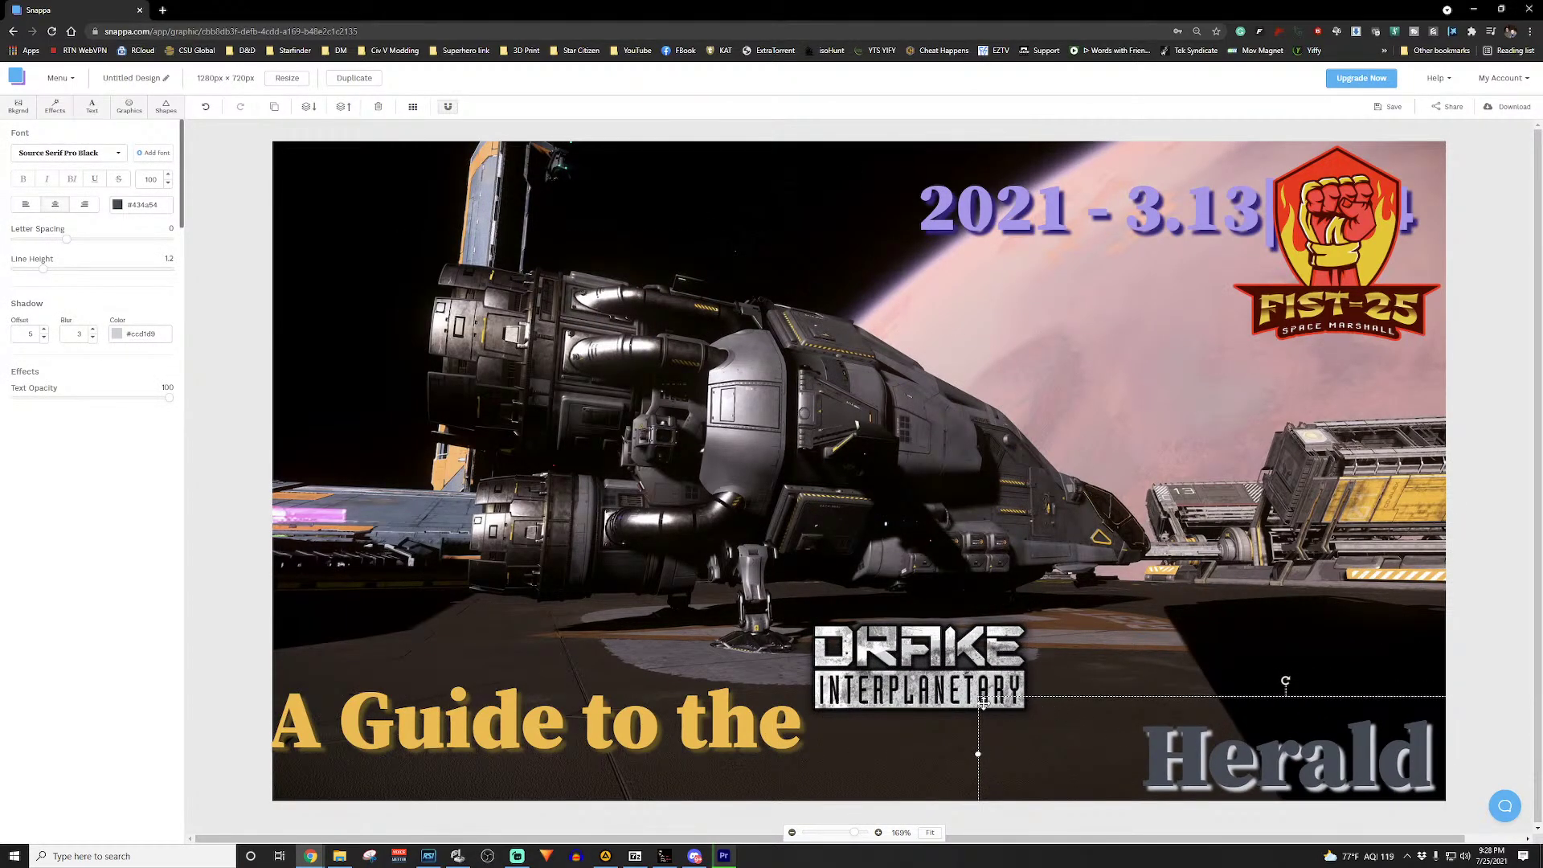
Step: Narrow the Herald text box, fit it into the thumbnail's lower right corner, and shift the Drake logo closer to it
drag(1196, 742, 1128, 722)
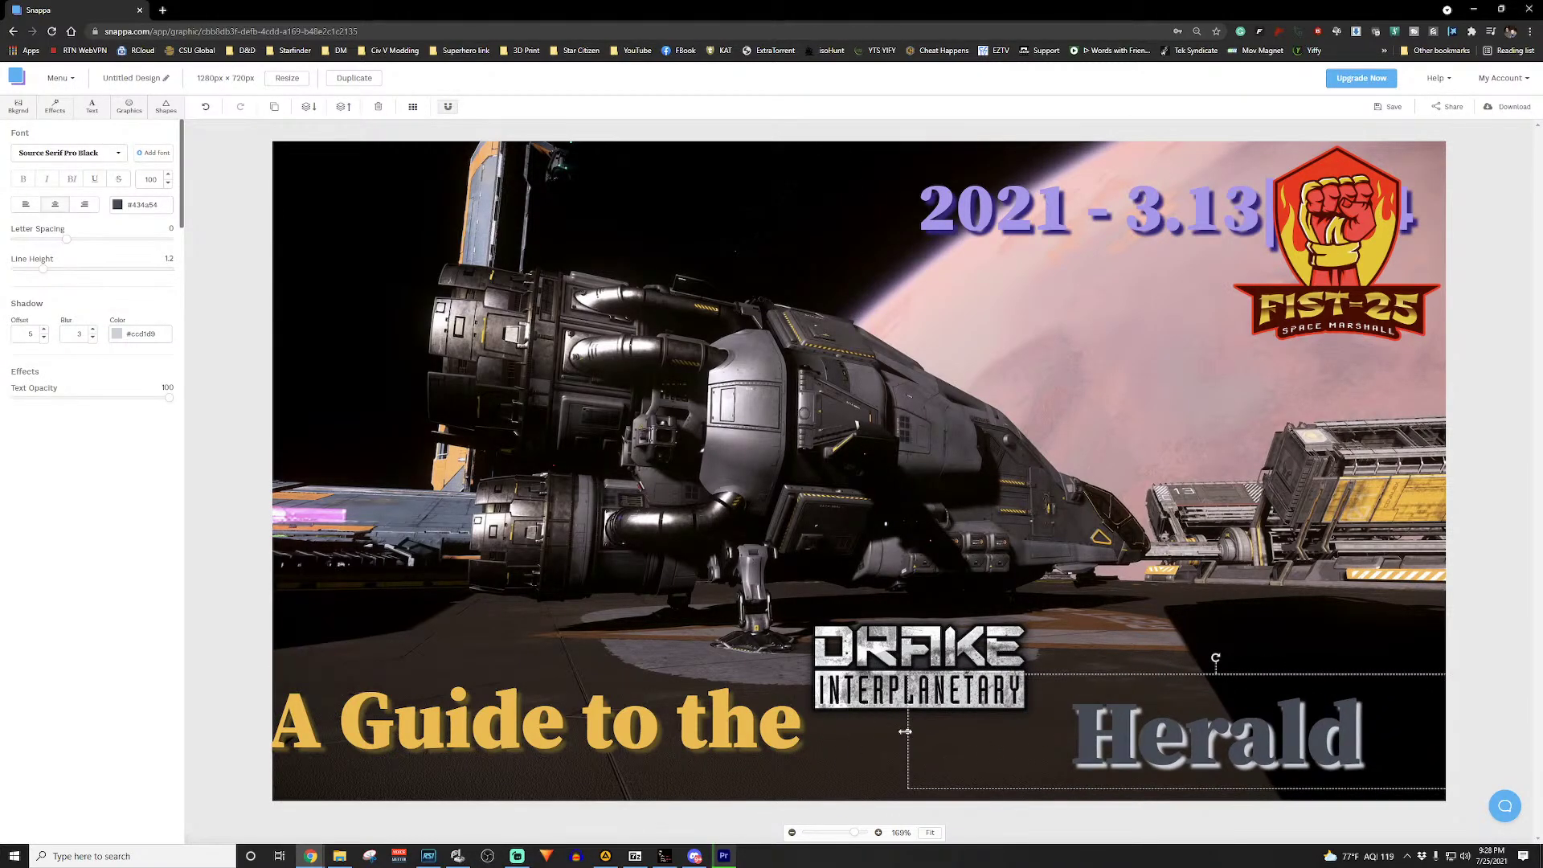
drag(908, 731, 1101, 733)
drag(1239, 739, 1247, 747)
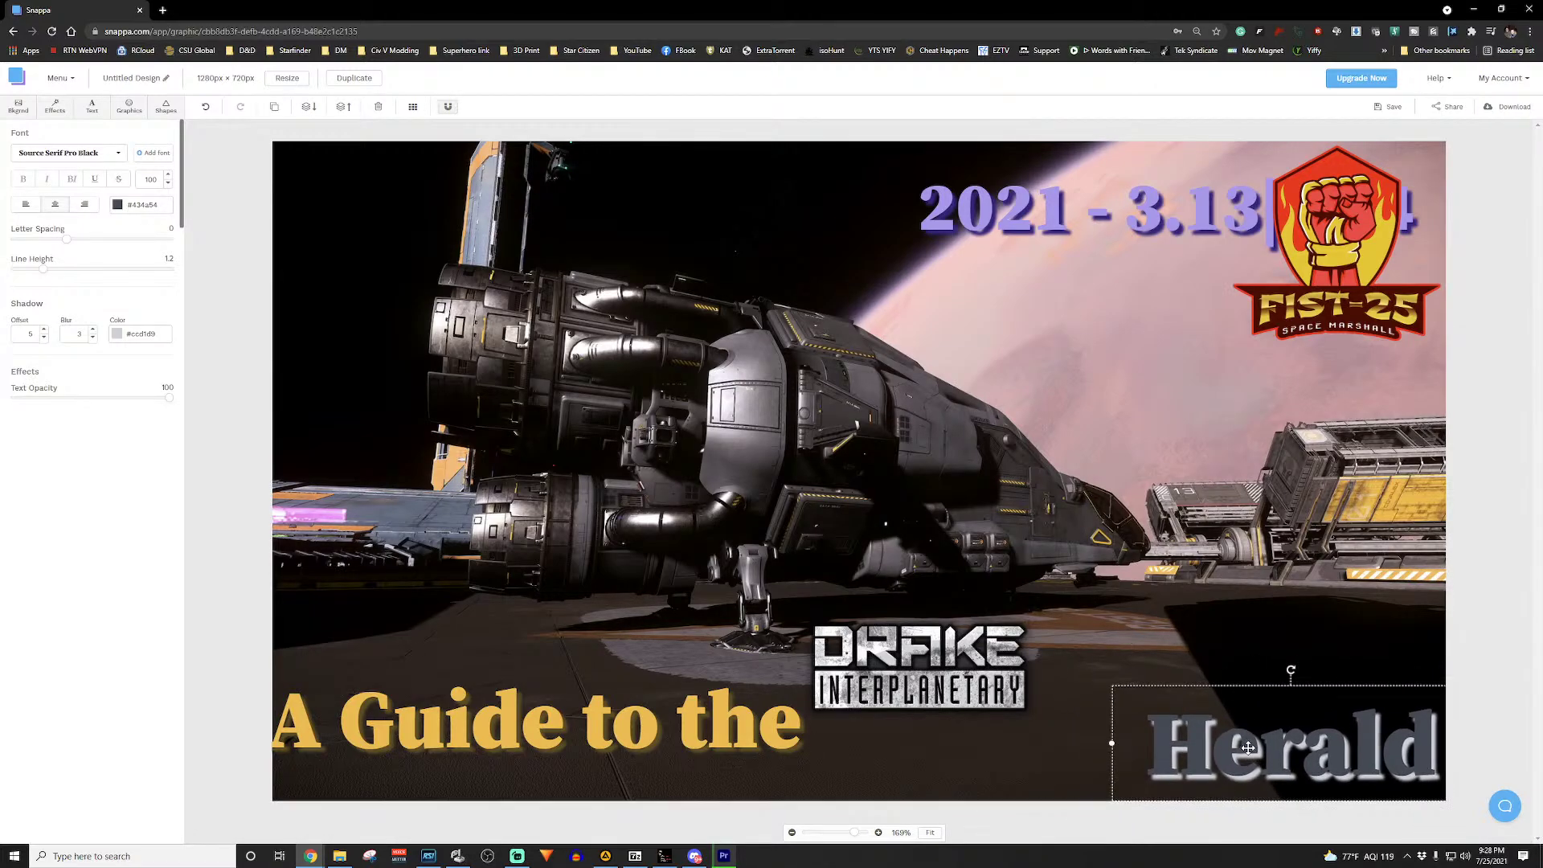
drag(915, 663, 1024, 669)
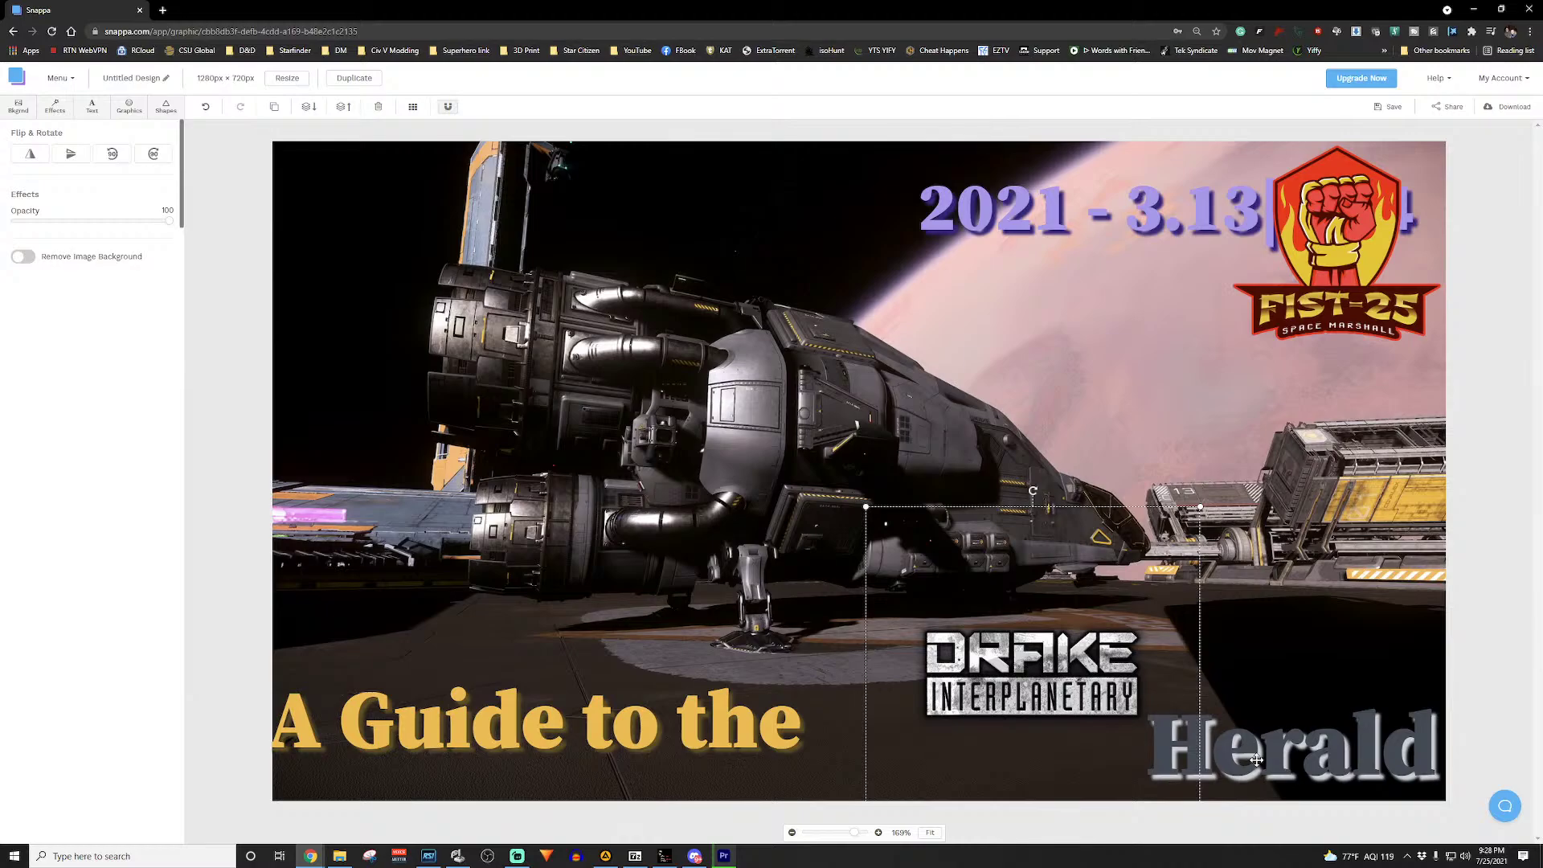
drag(1263, 766, 1269, 698)
drag(1259, 687, 1261, 773)
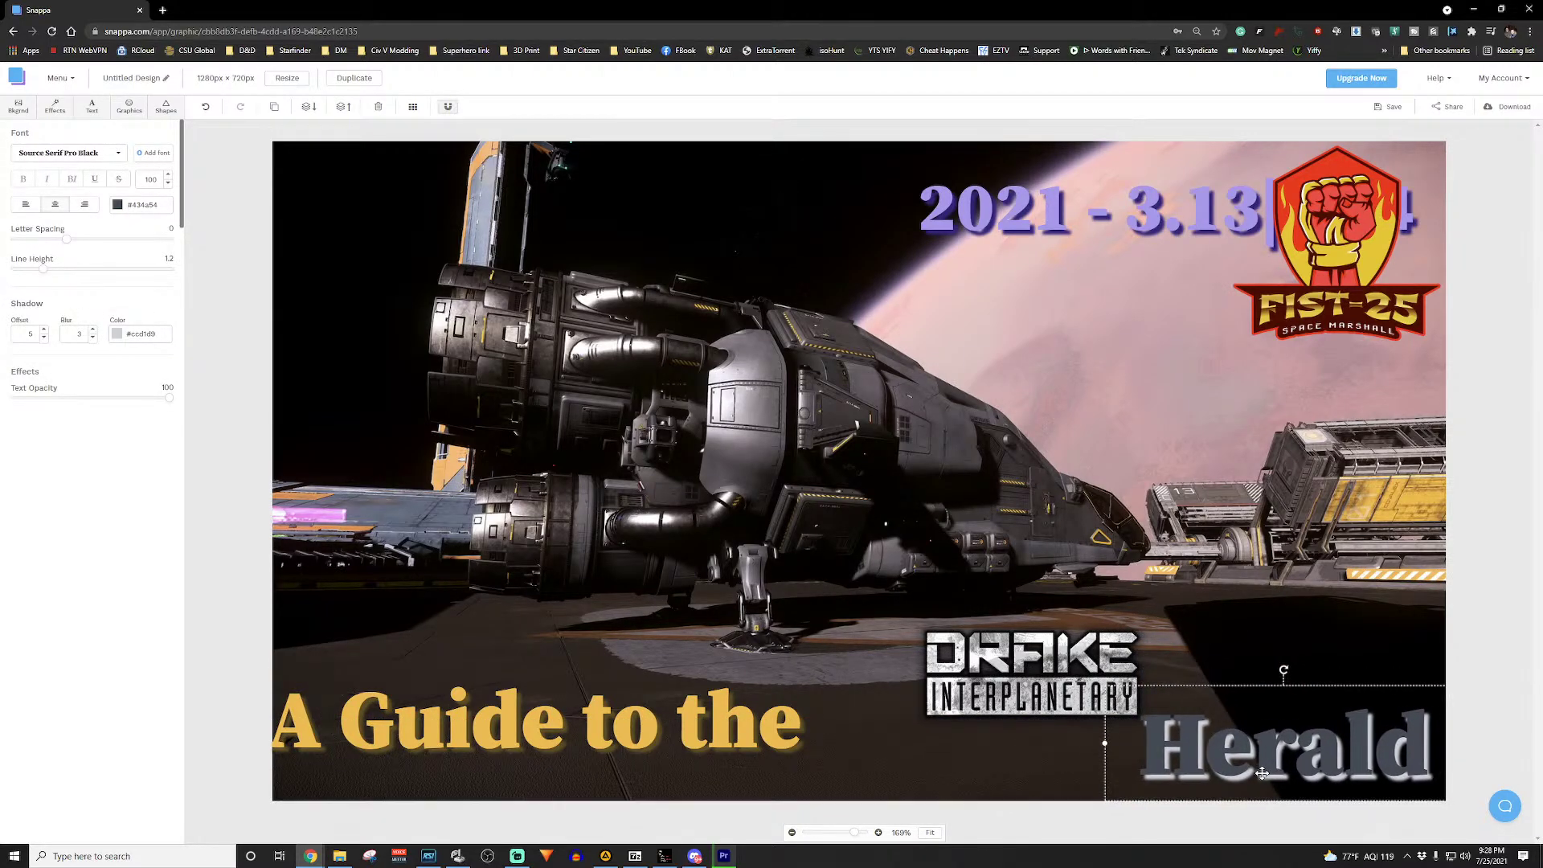
Step: Enlarge the Drake logo and place it between the yellow title and the Herald text
click(968, 699)
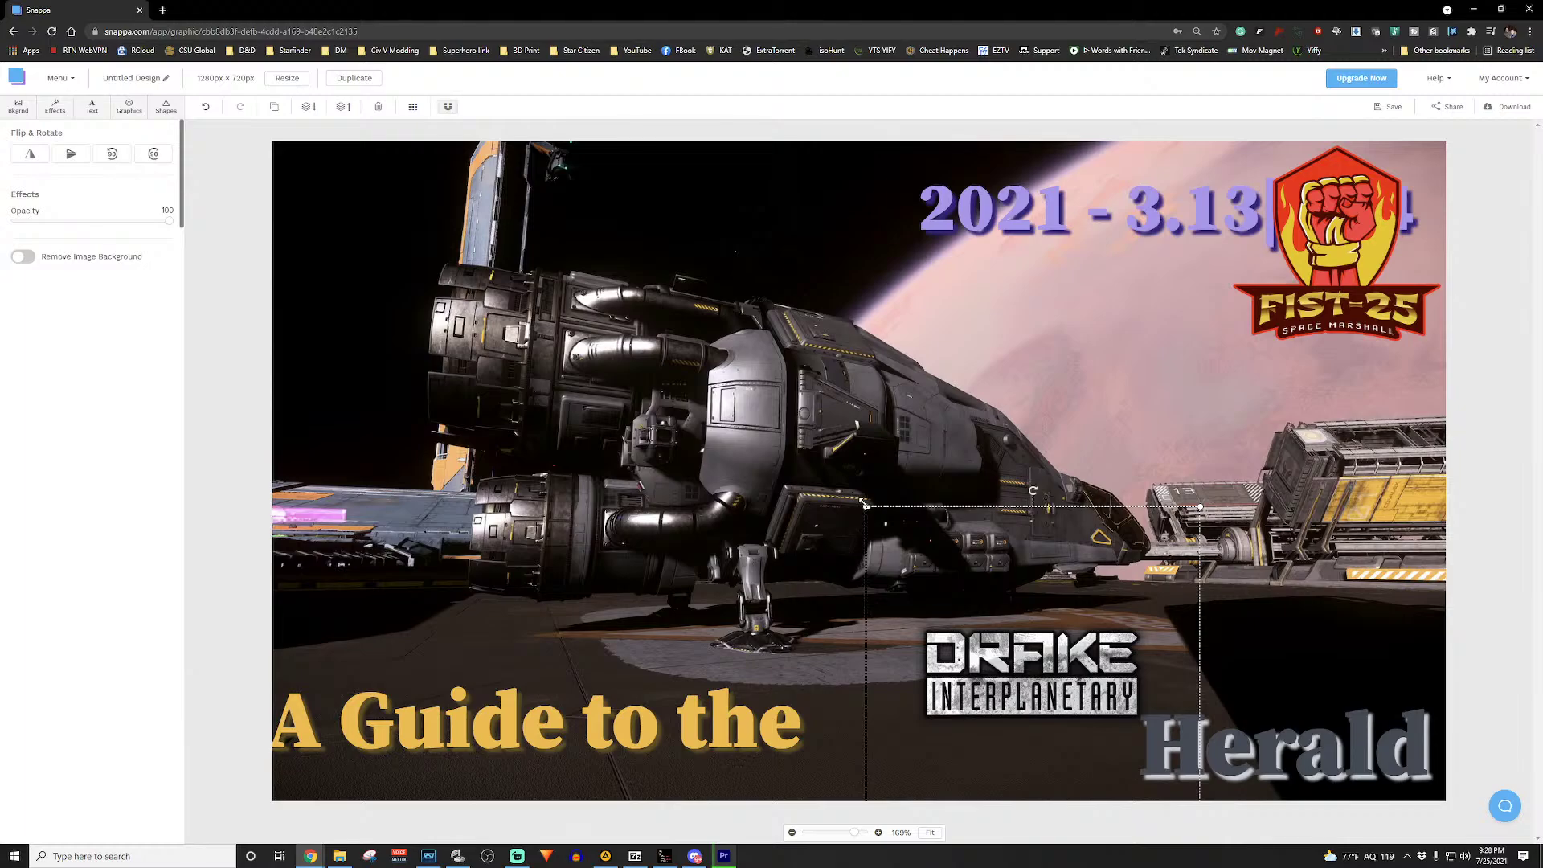
drag(865, 506, 787, 428)
drag(987, 640, 981, 704)
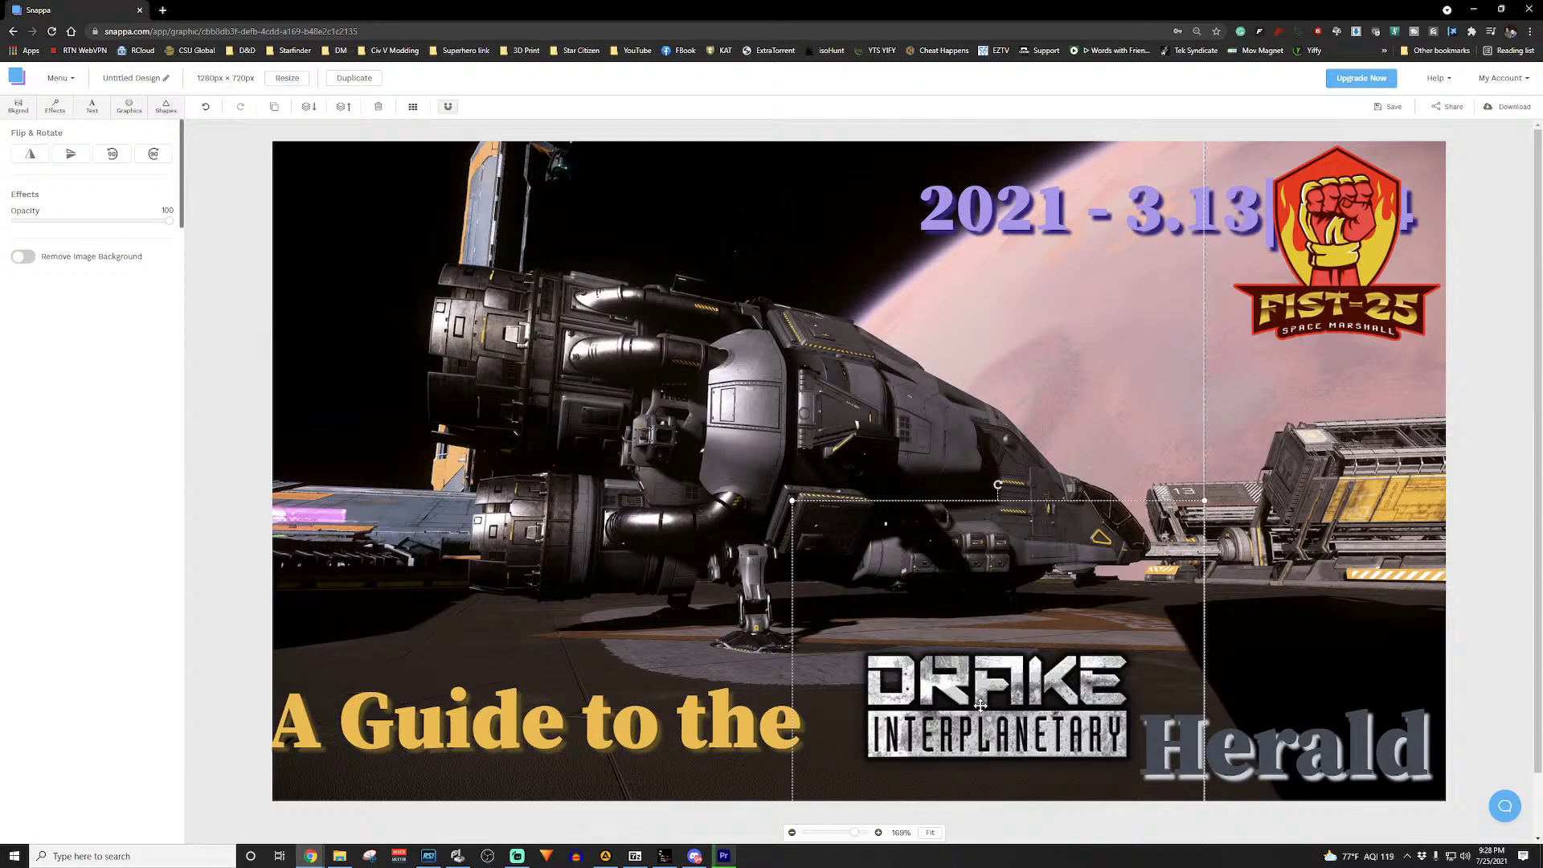
Step: Try the version text near the middle of the thumbnail's top edge, clear of the FIST-25 logo
click(1116, 273)
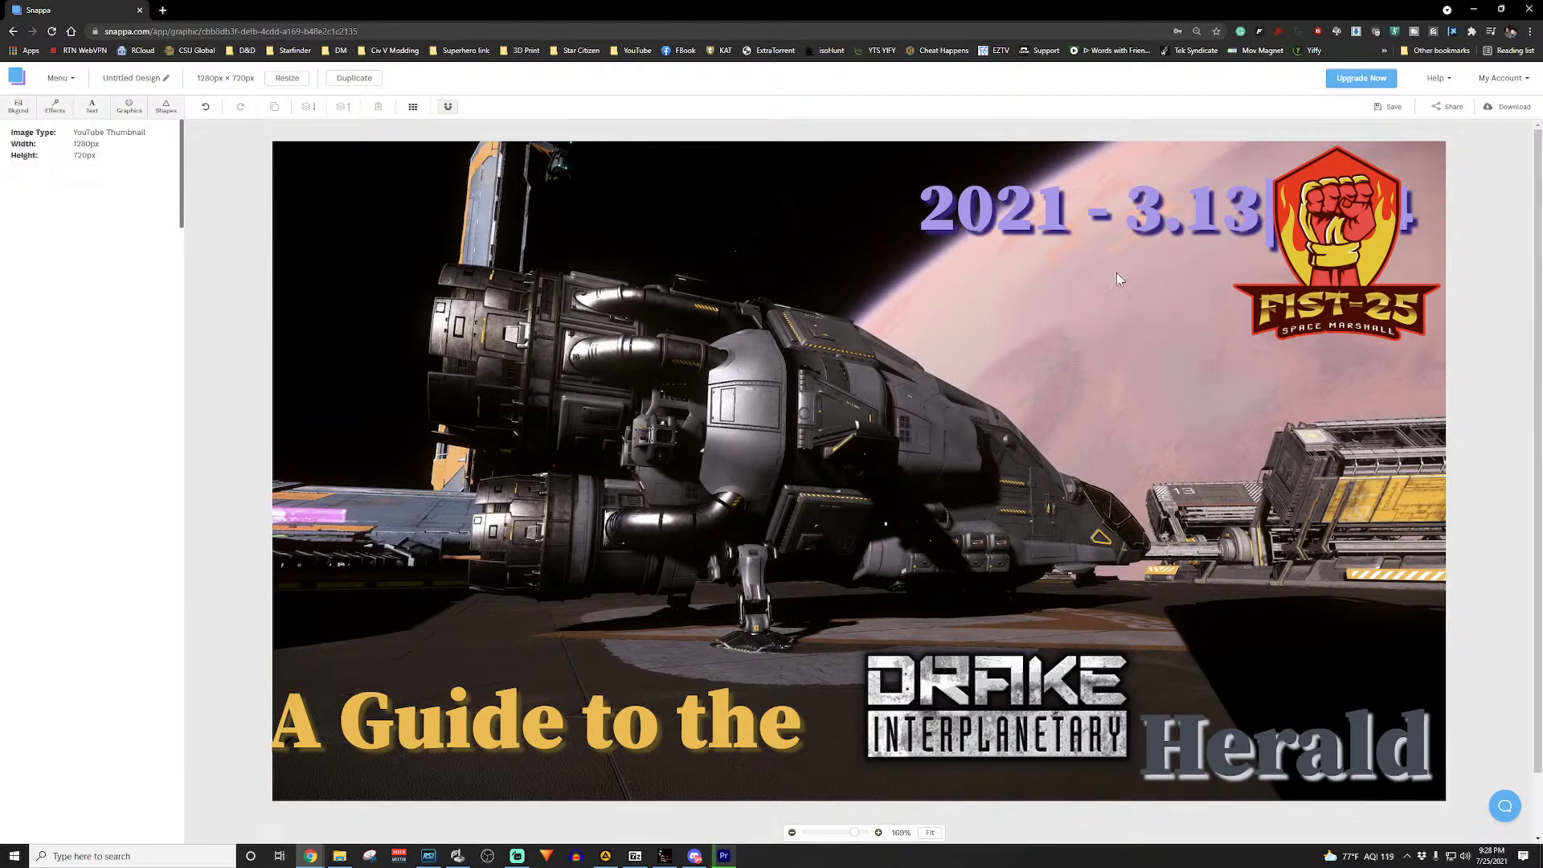
drag(1046, 247, 801, 192)
click(1030, 387)
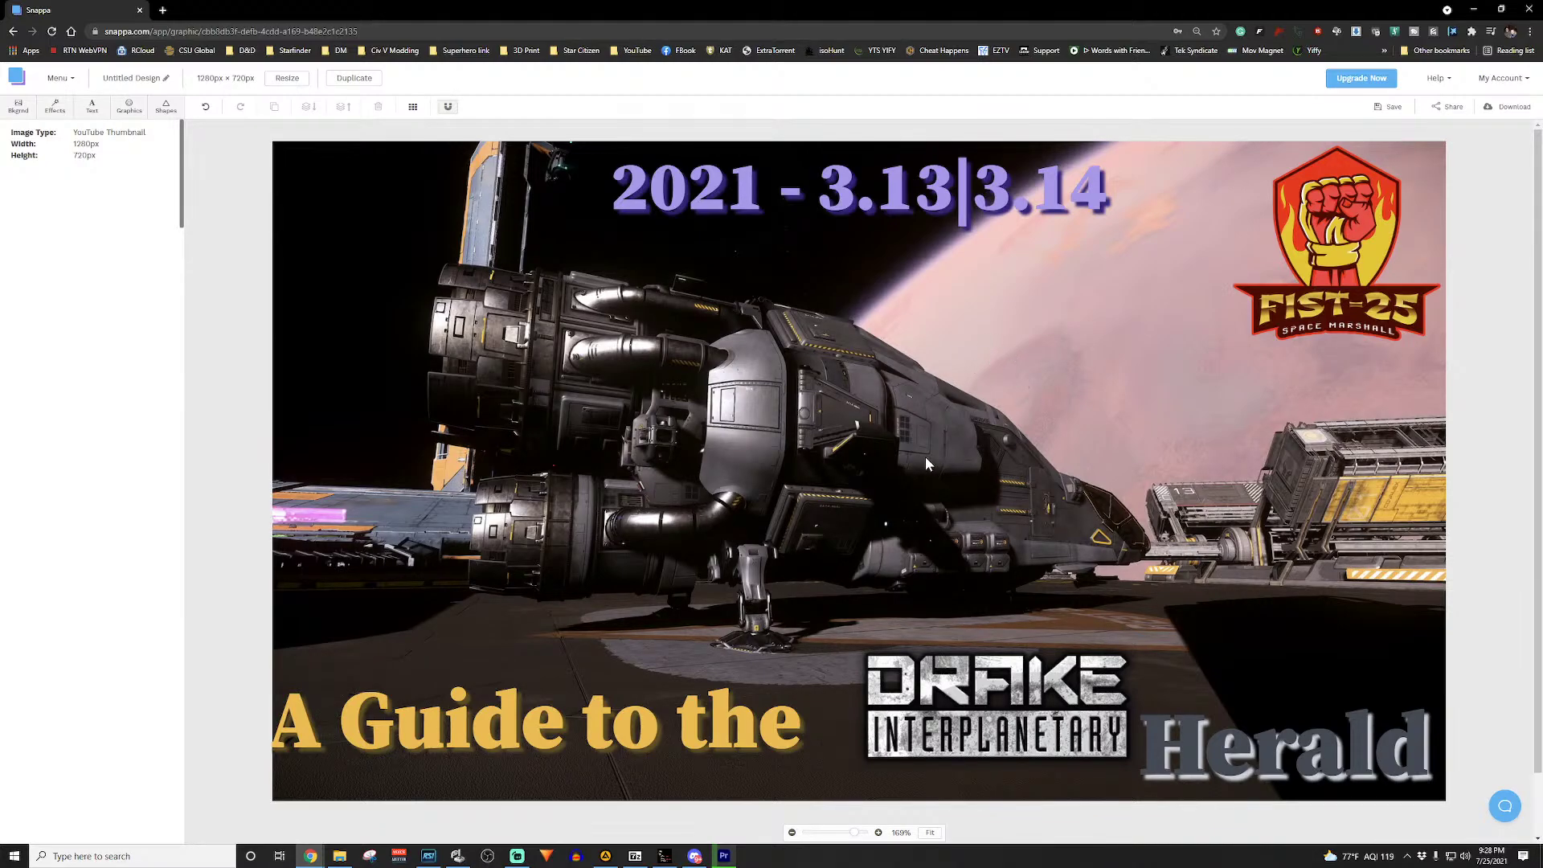
Step: Rearrange the thumbnail with the title at the upper left, Drake logo and Herald at the lower left, and version text mid-right
drag(908, 193, 1200, 463)
drag(480, 683, 490, 197)
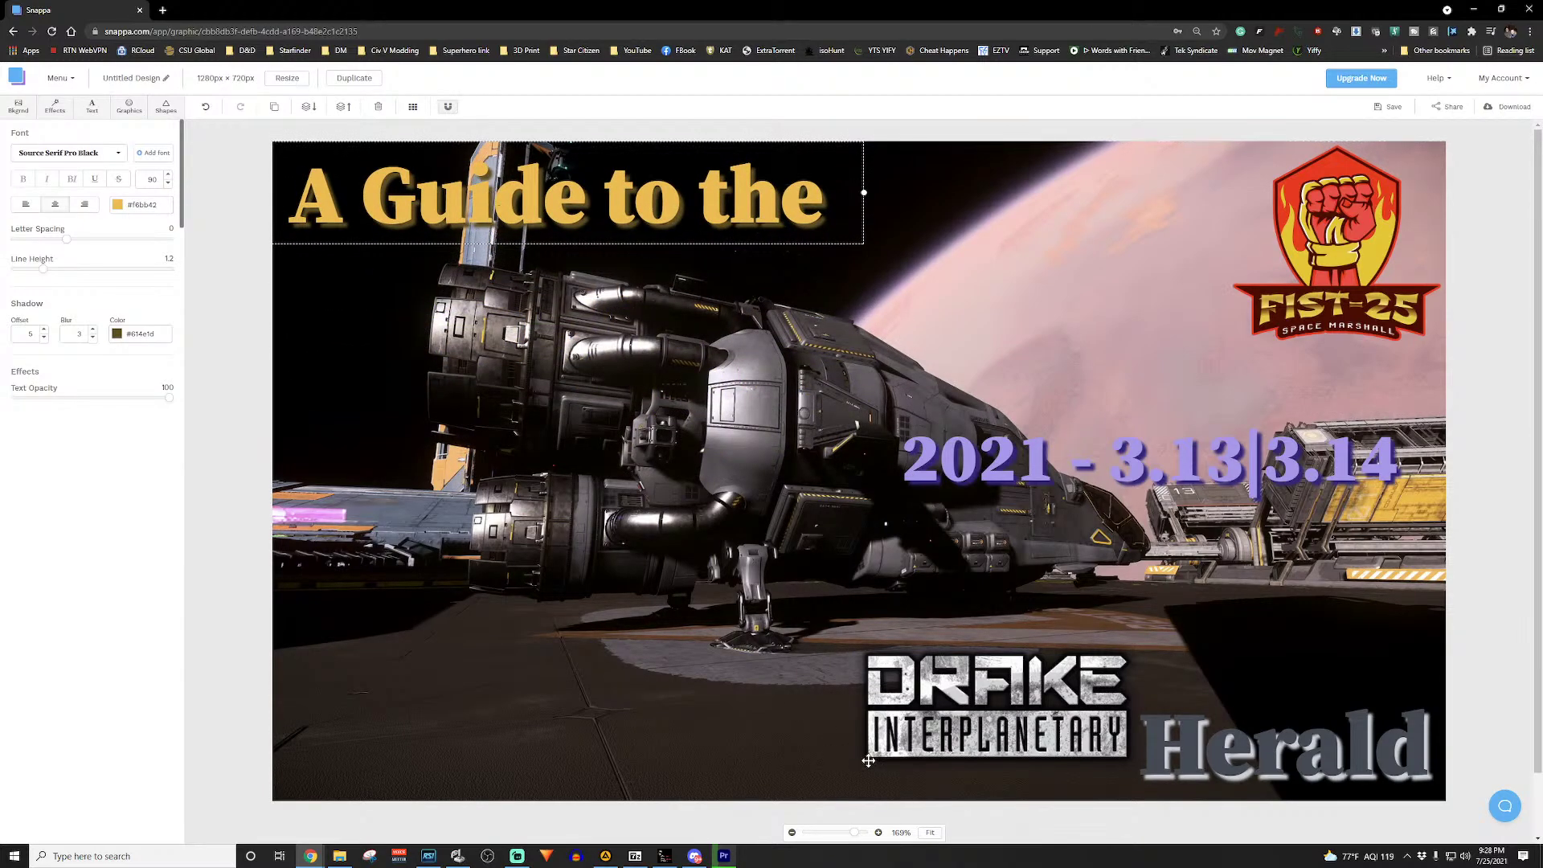
drag(947, 700, 394, 655)
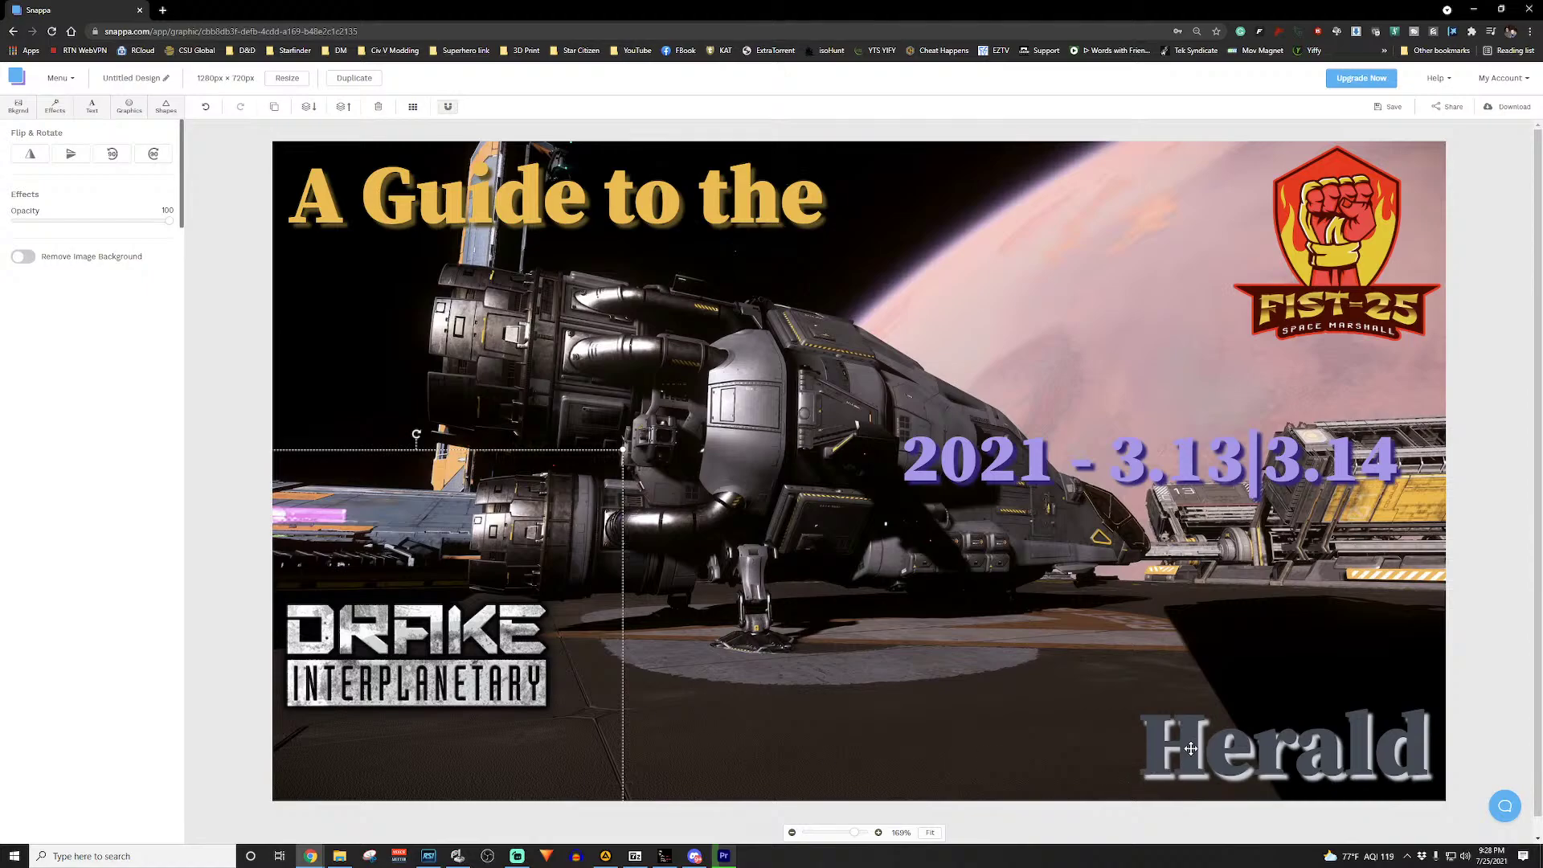
drag(1191, 748, 612, 741)
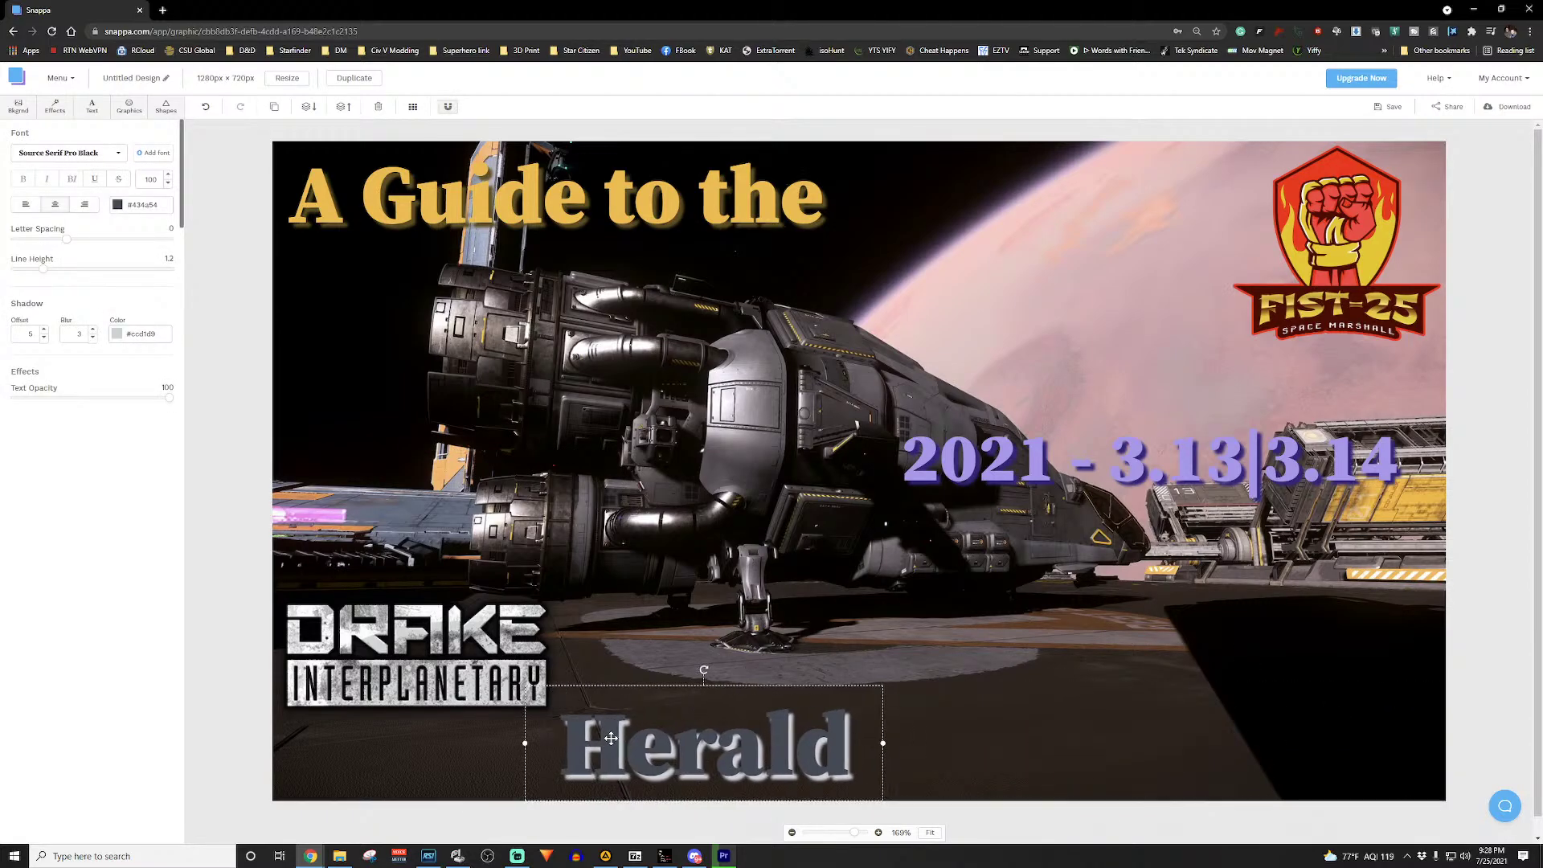
Step: Set the Herald text's font size to 130, widen its box to fit the word, and place it just below right of the Drake logo
click(167, 175)
click(167, 175)
click(167, 175)
click(167, 175)
click(167, 175)
click(167, 175)
click(167, 175)
click(167, 175)
click(167, 175)
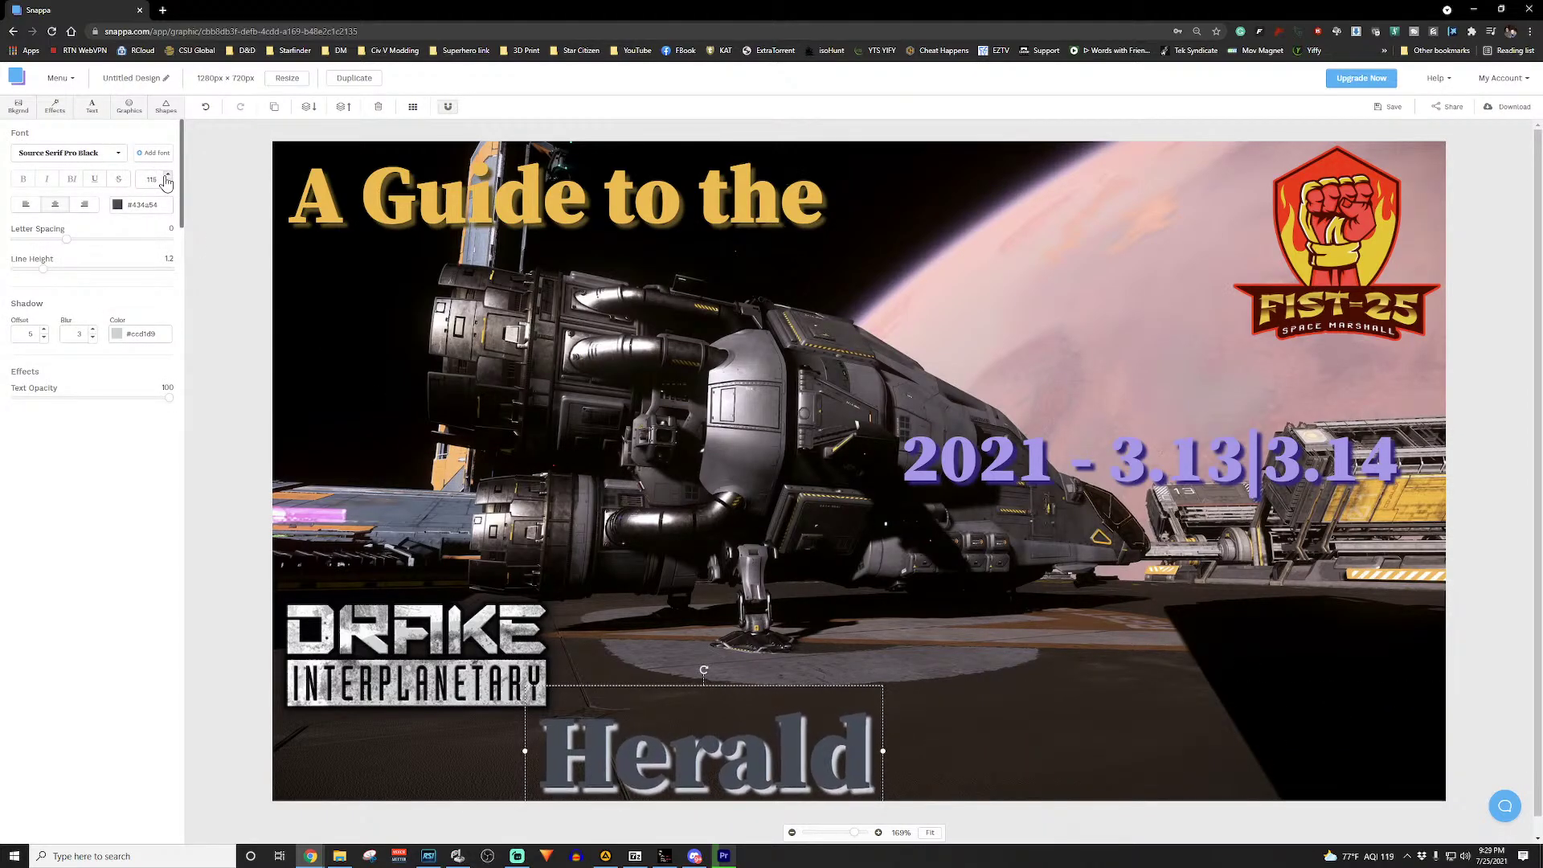
click(167, 175)
click(167, 175)
click(167, 175)
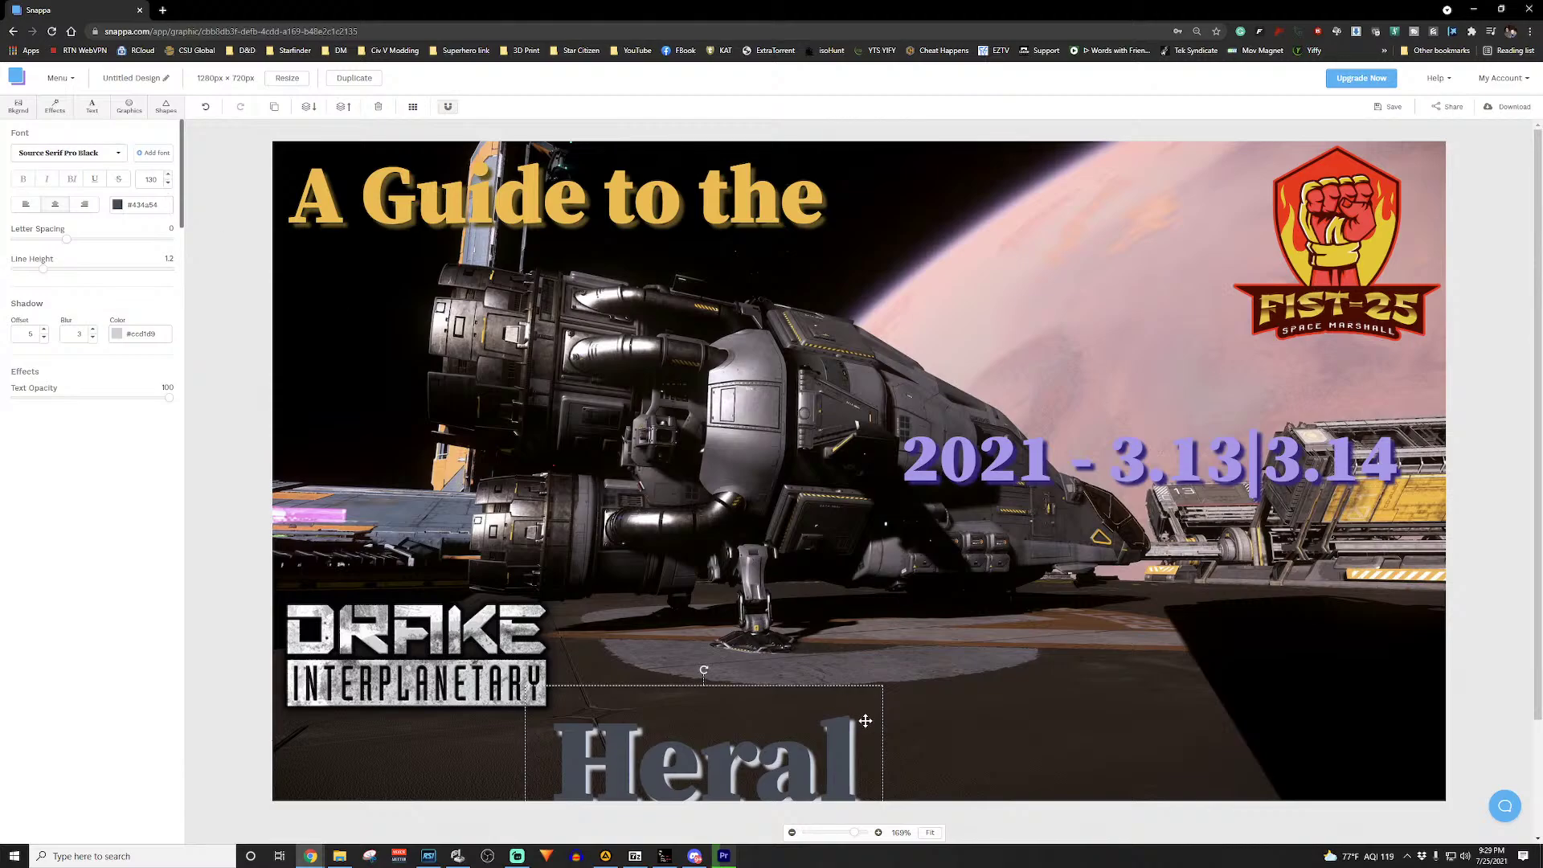
drag(812, 737, 847, 661)
drag(923, 756, 975, 754)
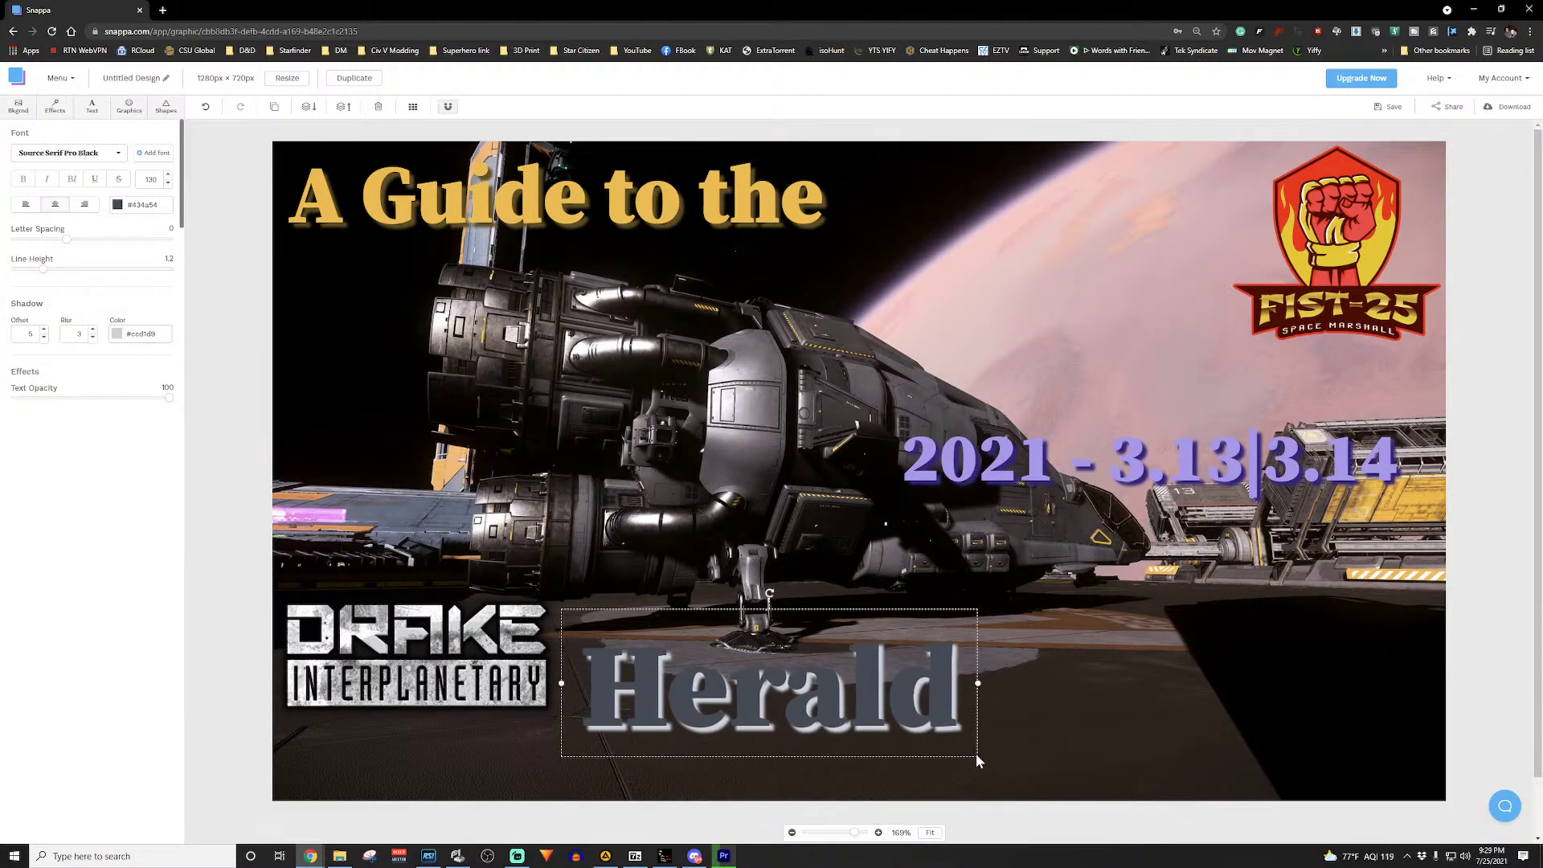
drag(793, 684, 796, 724)
click(1082, 614)
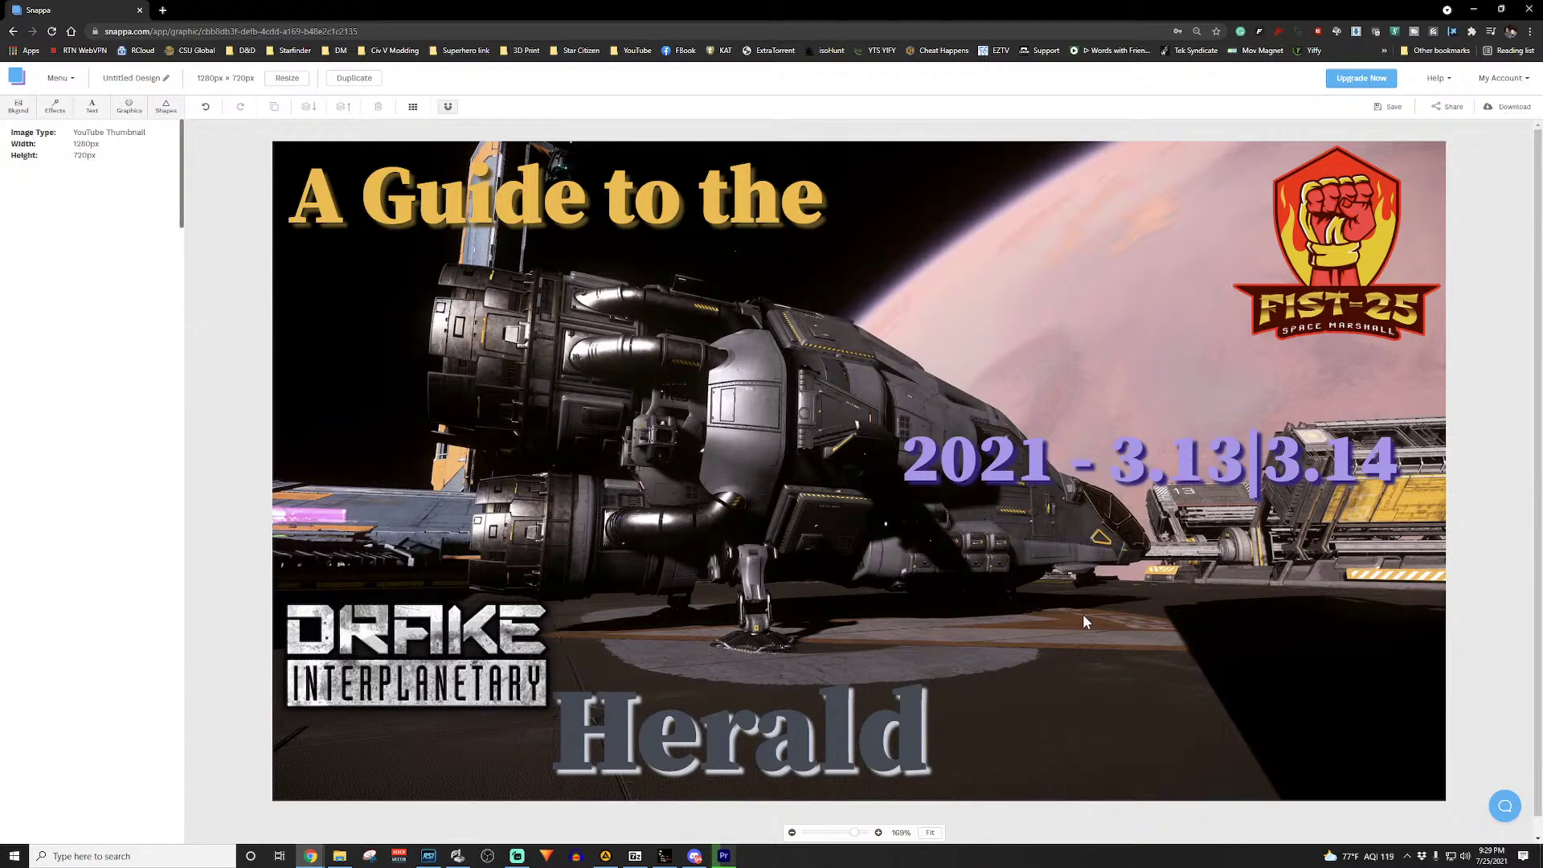
Step: Lower the version text to just above the Herald text's level on the right side and set its font size to 65
drag(1137, 462, 1160, 647)
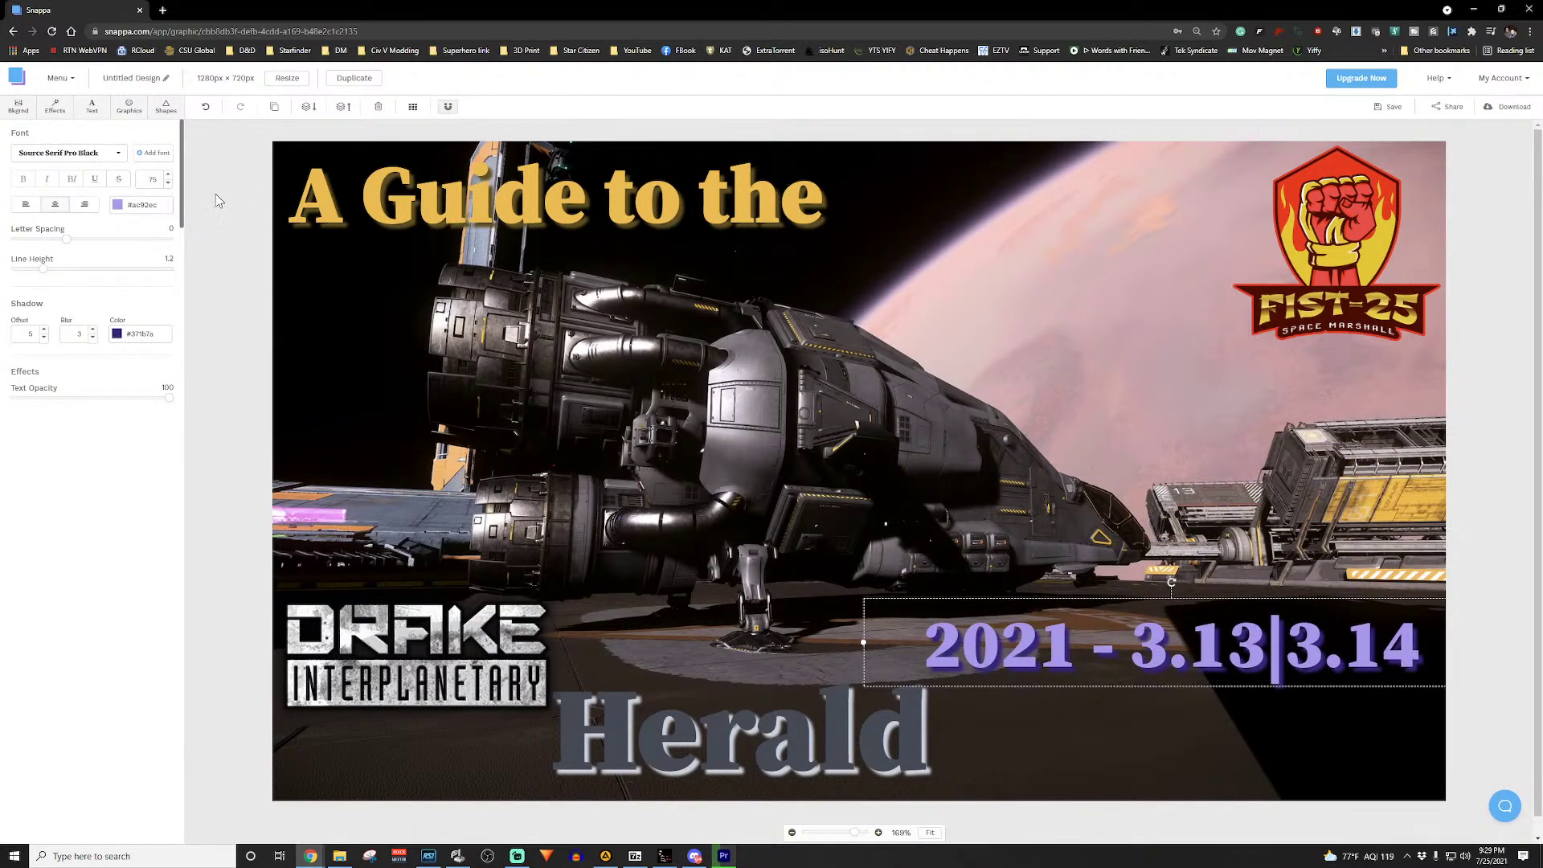
click(168, 183)
click(168, 183)
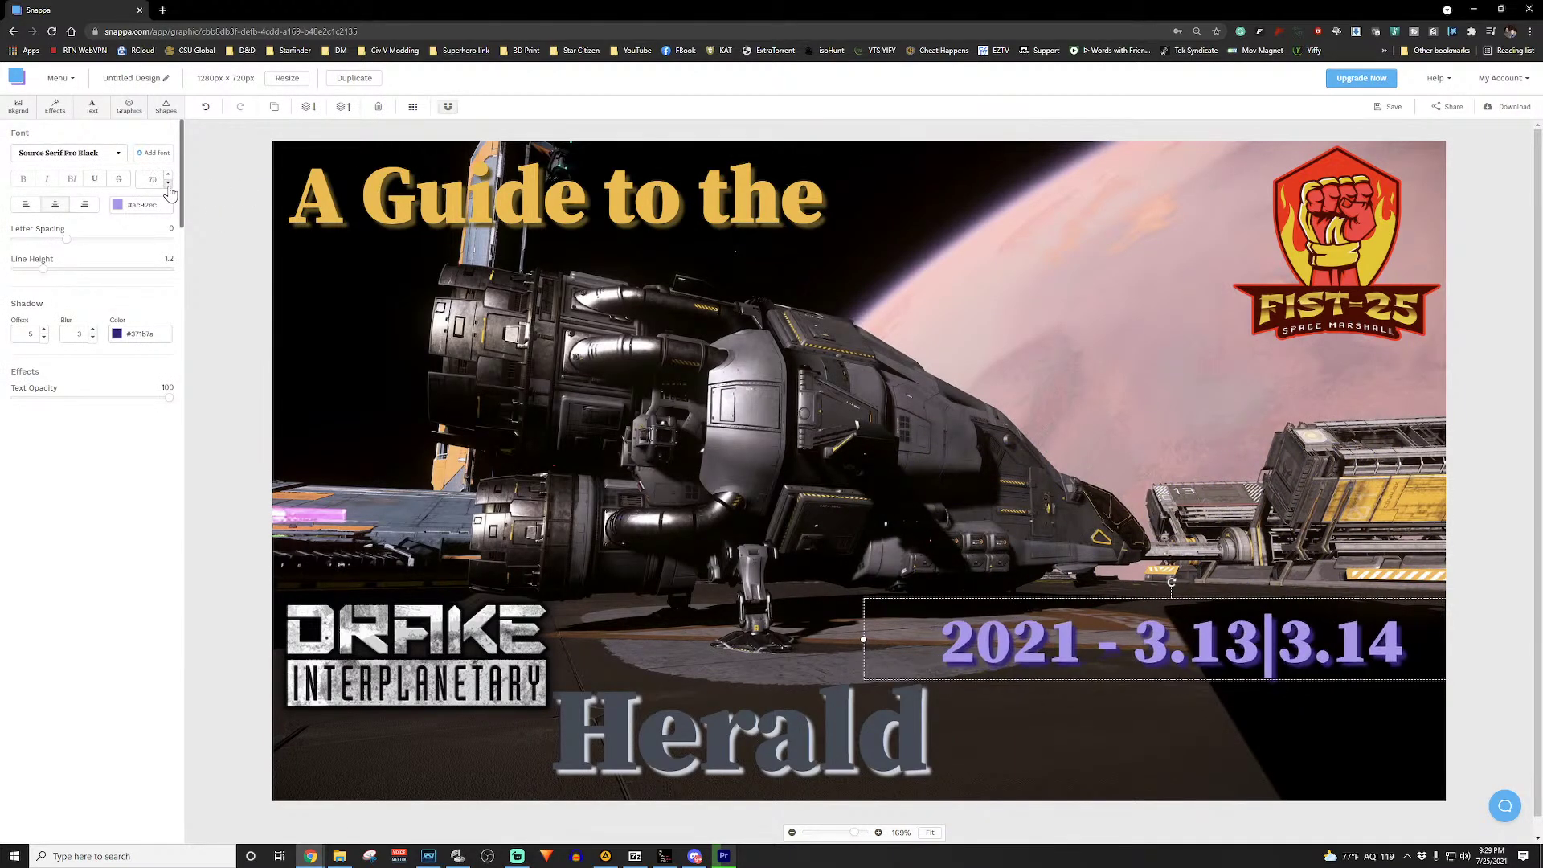
click(168, 184)
click(168, 184)
click(168, 183)
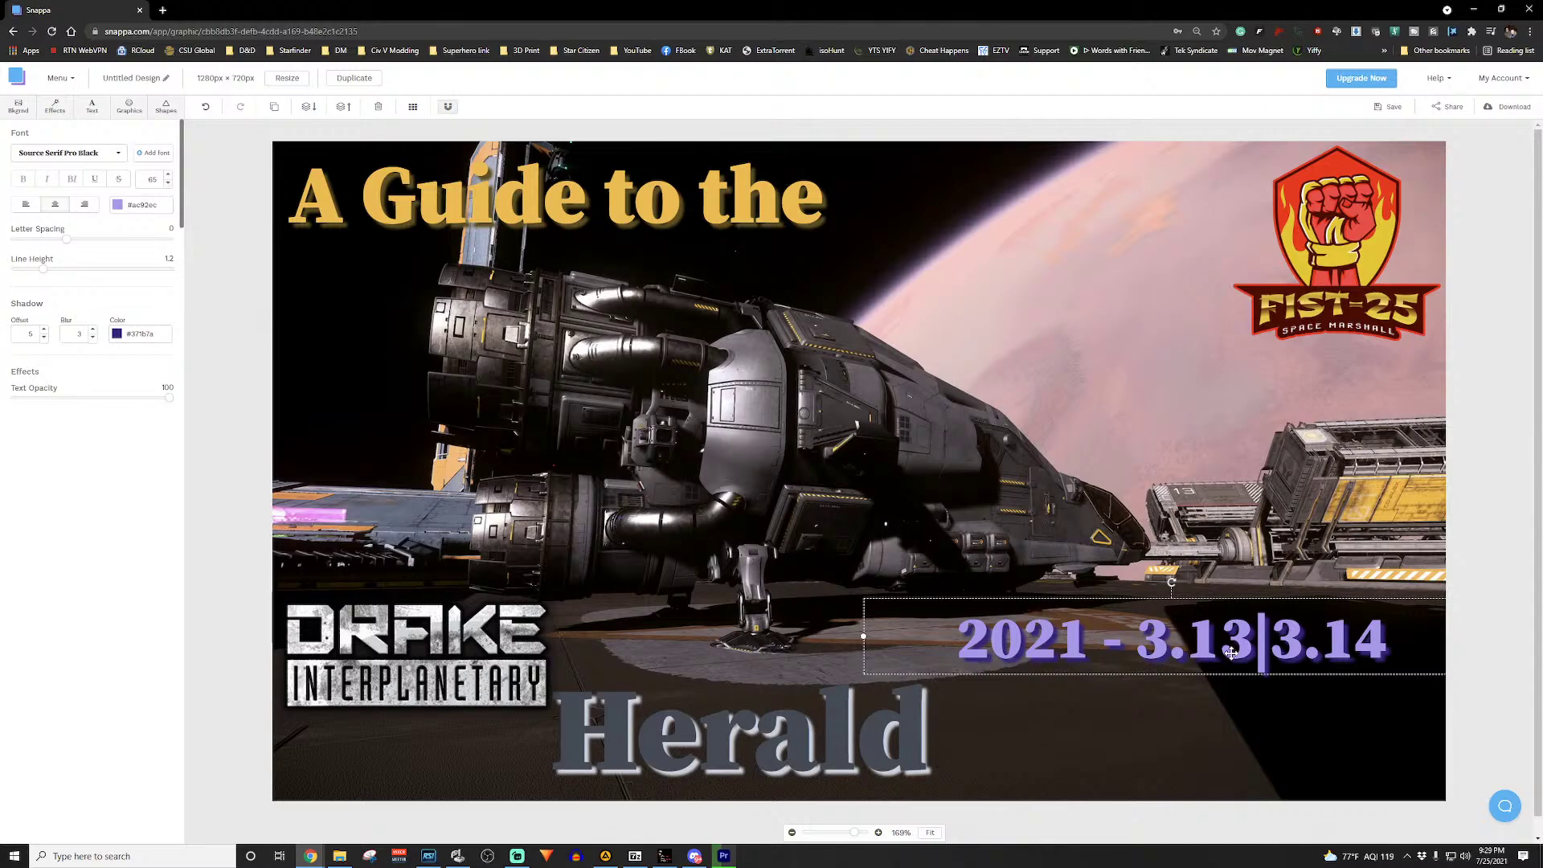
Step: Remove the hyphen, split the version text into 2021 above 3.13|3.14, and place it near the lower right corner
double_click(1124, 644)
click(1124, 643)
key(BackSpace)
key(BackSpace)
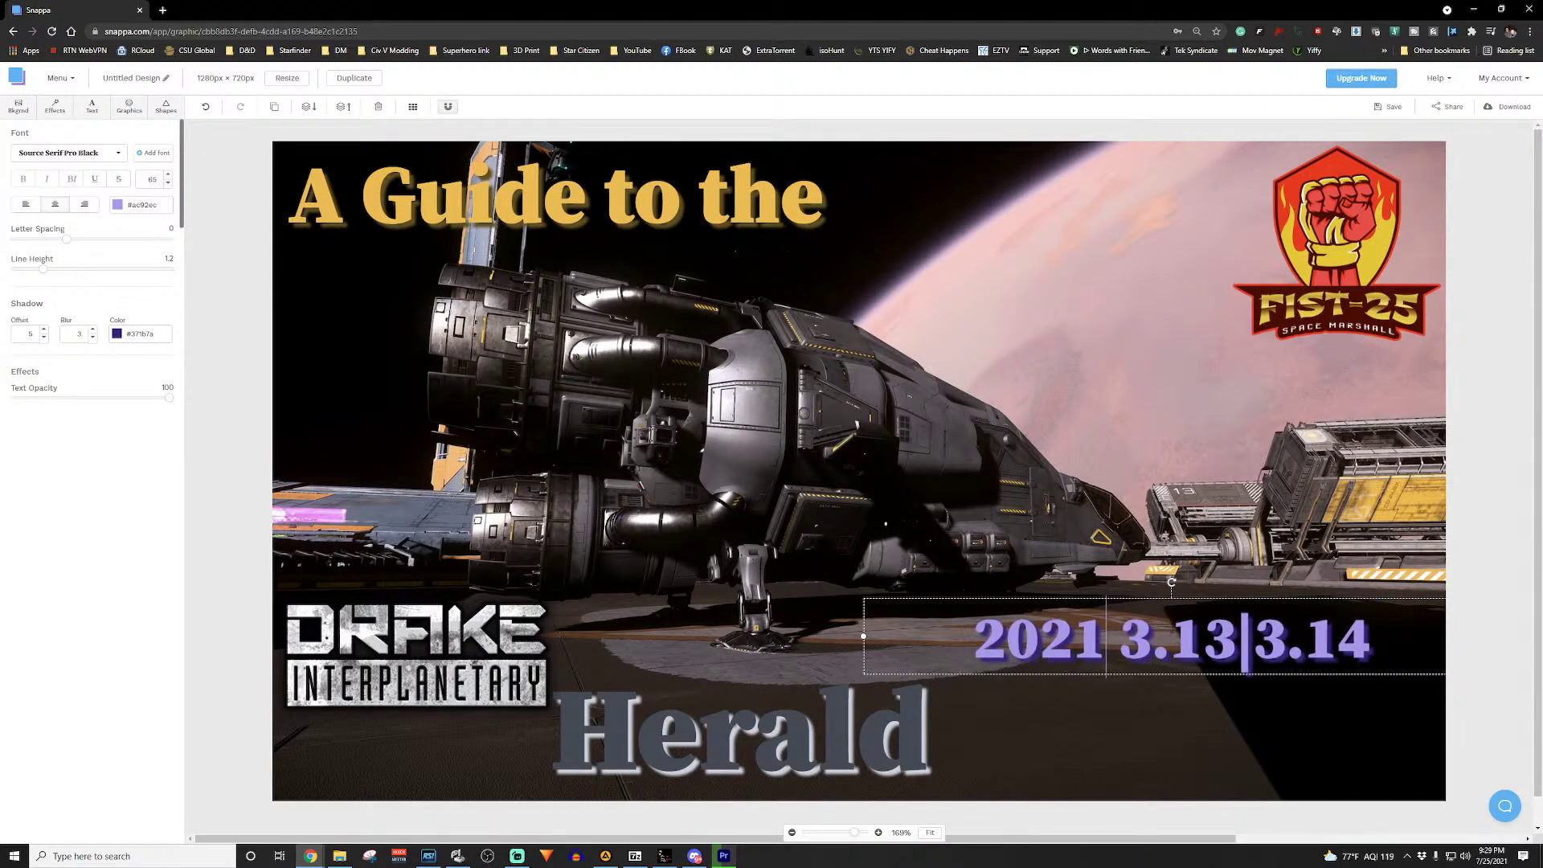
key(Delete)
key(Return)
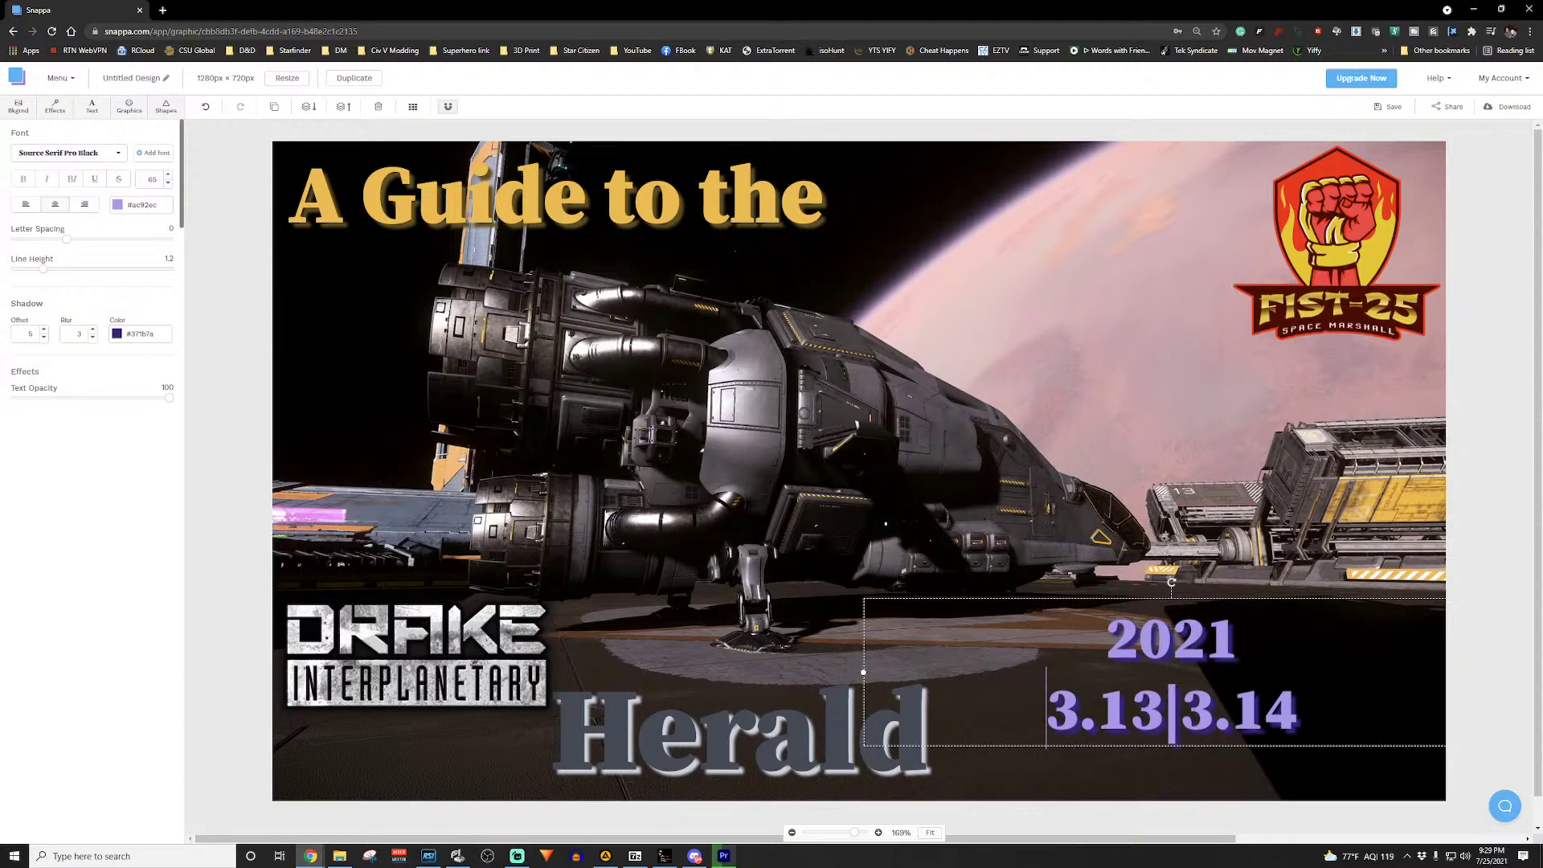
click(1086, 499)
drag(1174, 654, 1193, 710)
click(1203, 496)
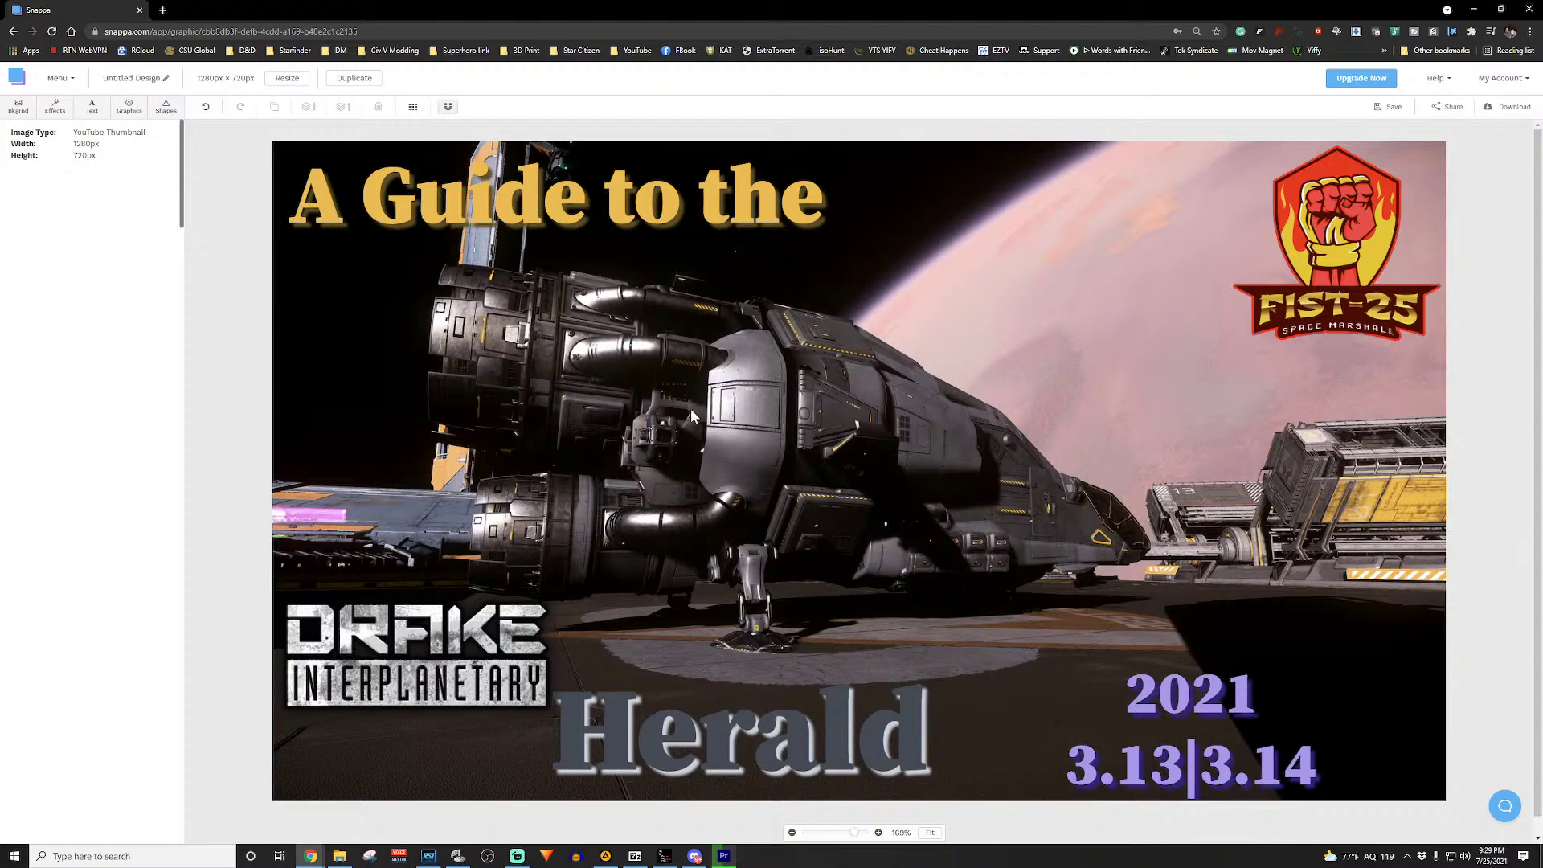
Step: Set the "A Guide to the" title's font size to 100 and shift it right so it fits inside the thumbnail
click(540, 184)
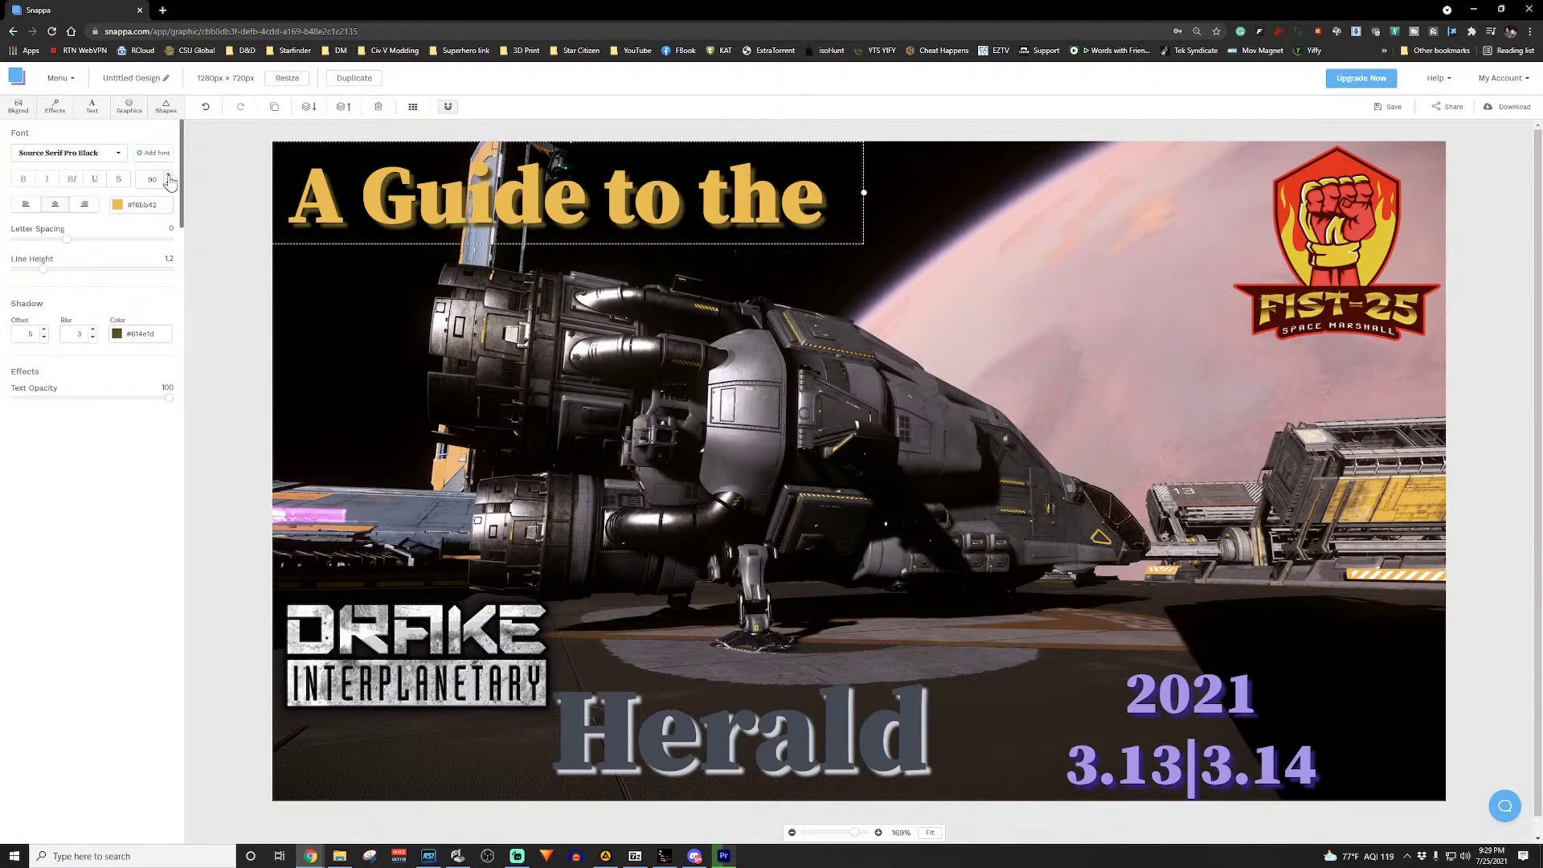
click(168, 175)
click(168, 175)
click(168, 175)
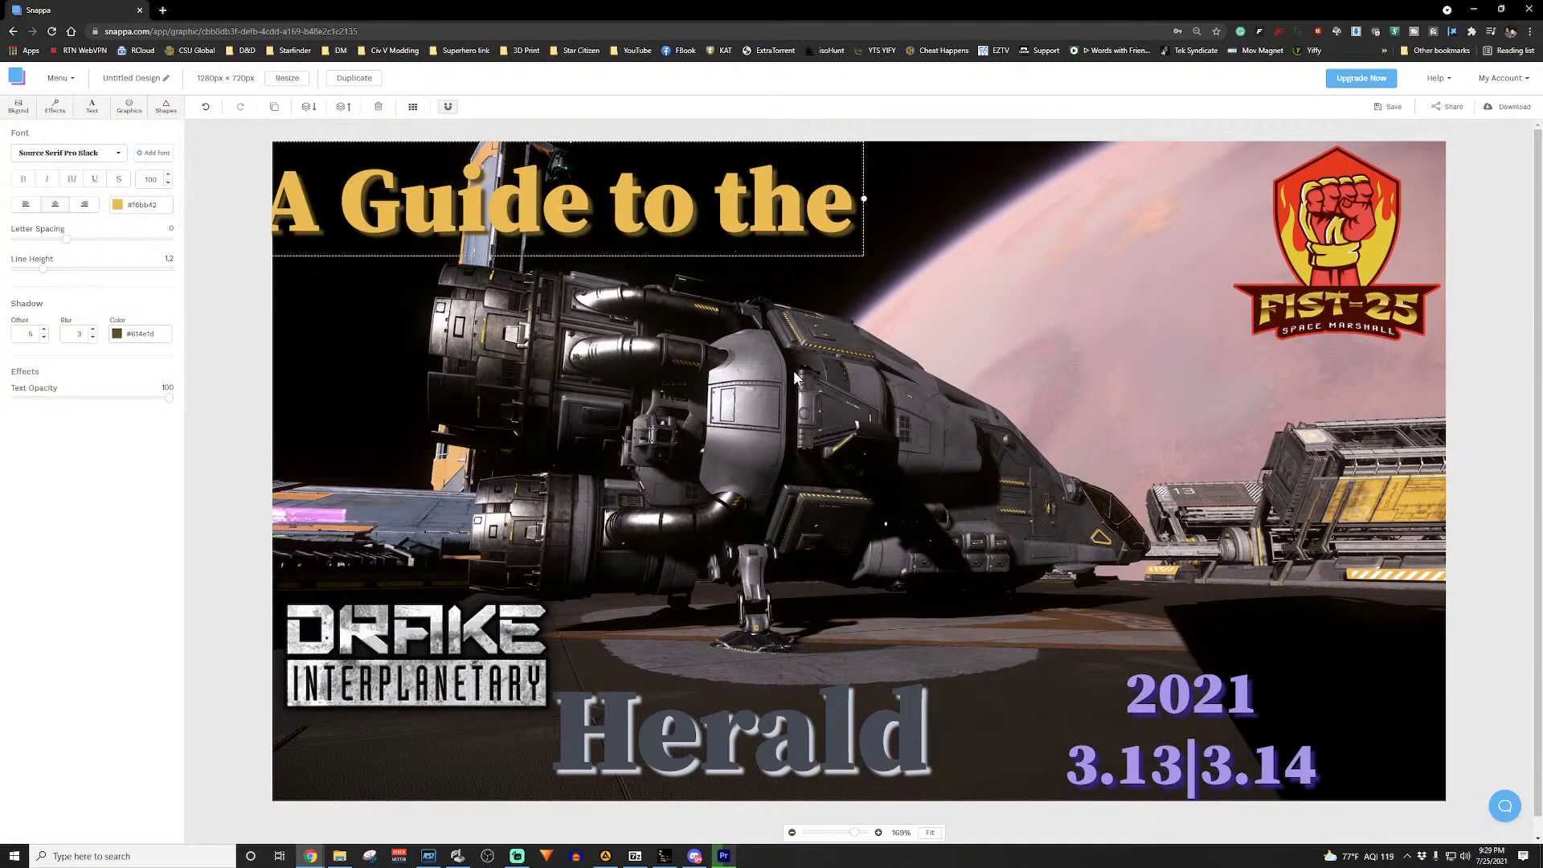
click(588, 215)
drag(588, 214, 600, 208)
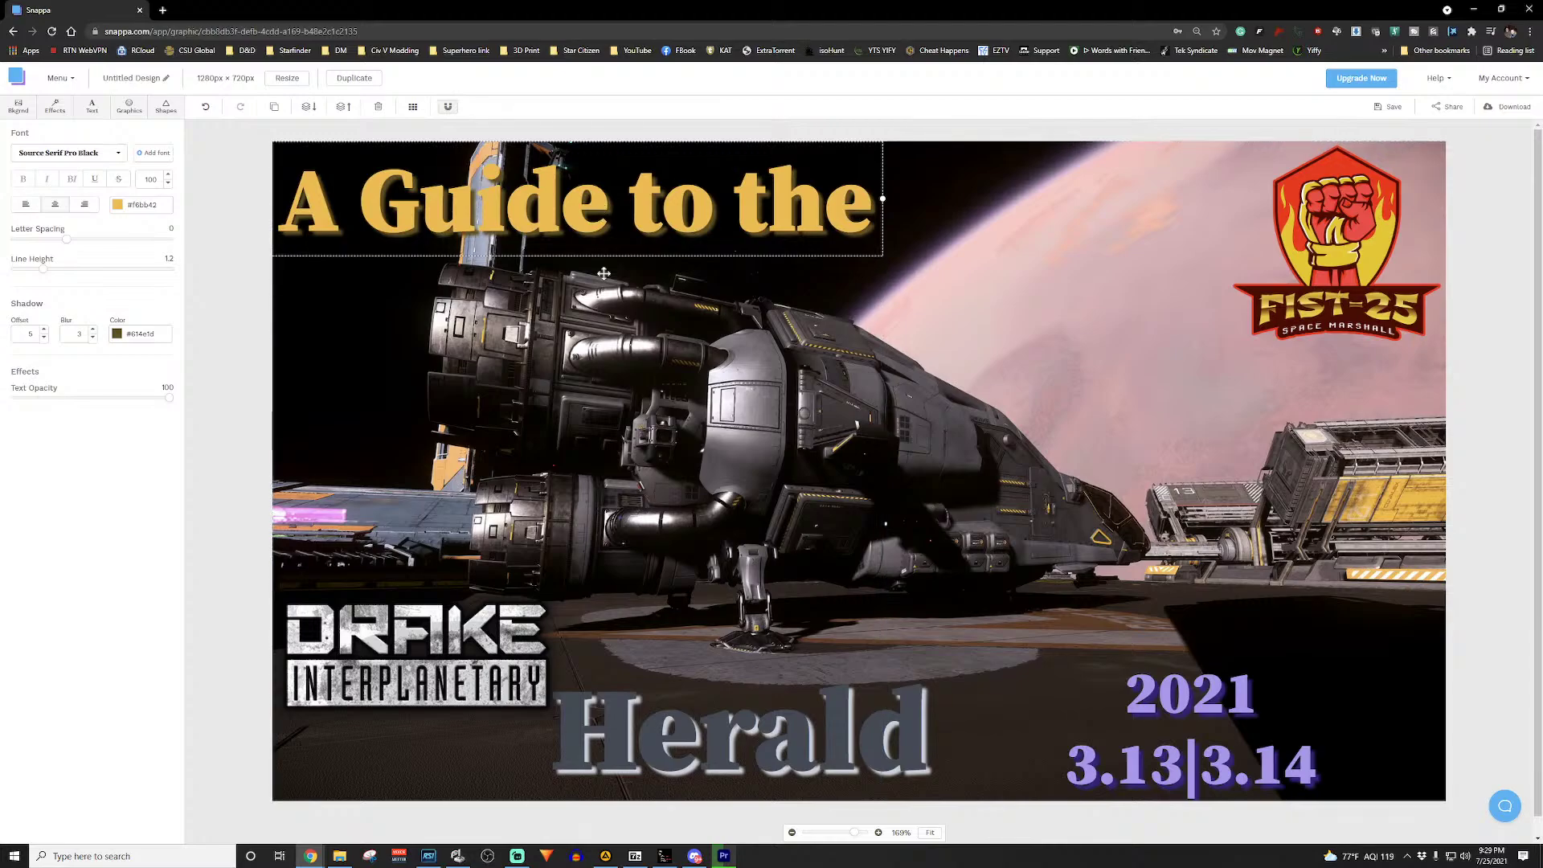
Step: Enlarge the Drake logo at the lower left edge and shift the Herald text down and left beneath it
click(434, 645)
drag(622, 446, 690, 381)
drag(499, 634, 482, 651)
drag(784, 755, 753, 764)
click(1001, 588)
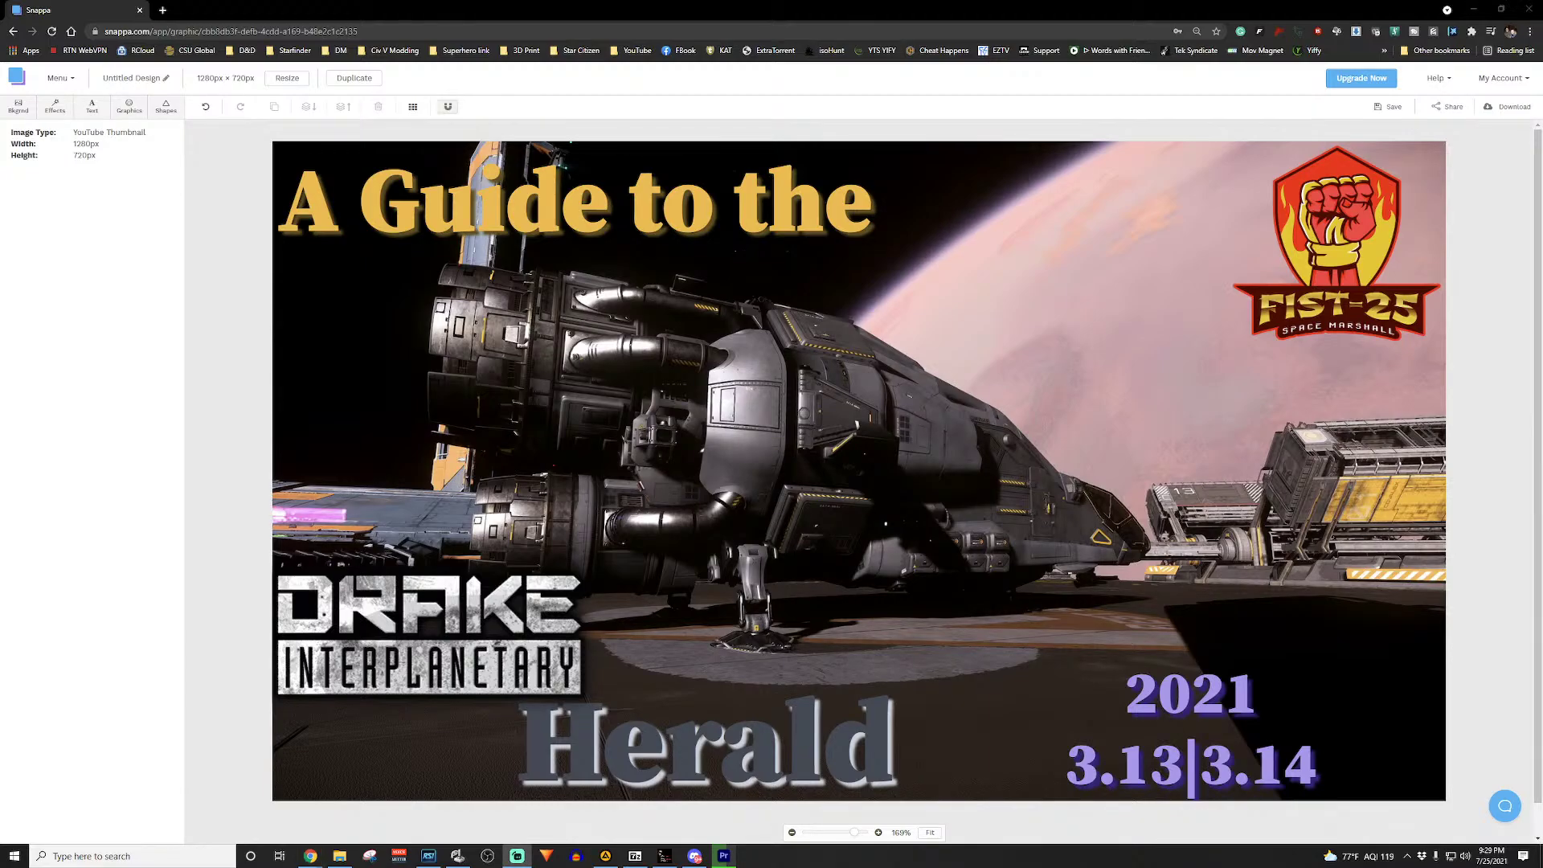
Step: Rename the untitled design as Herald and save it
key(alt+Tab)
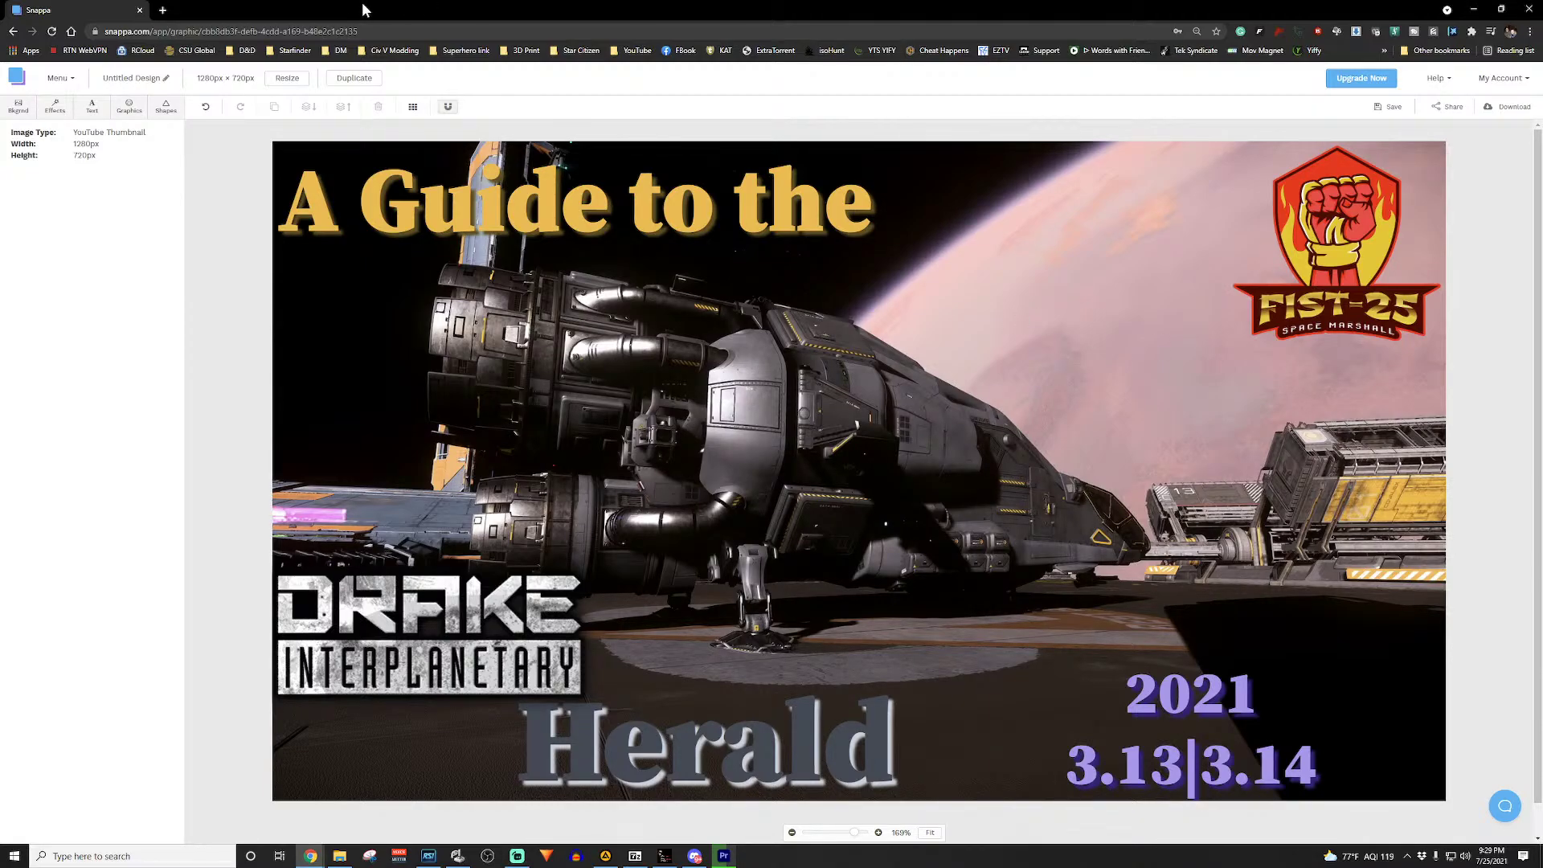
click(166, 78)
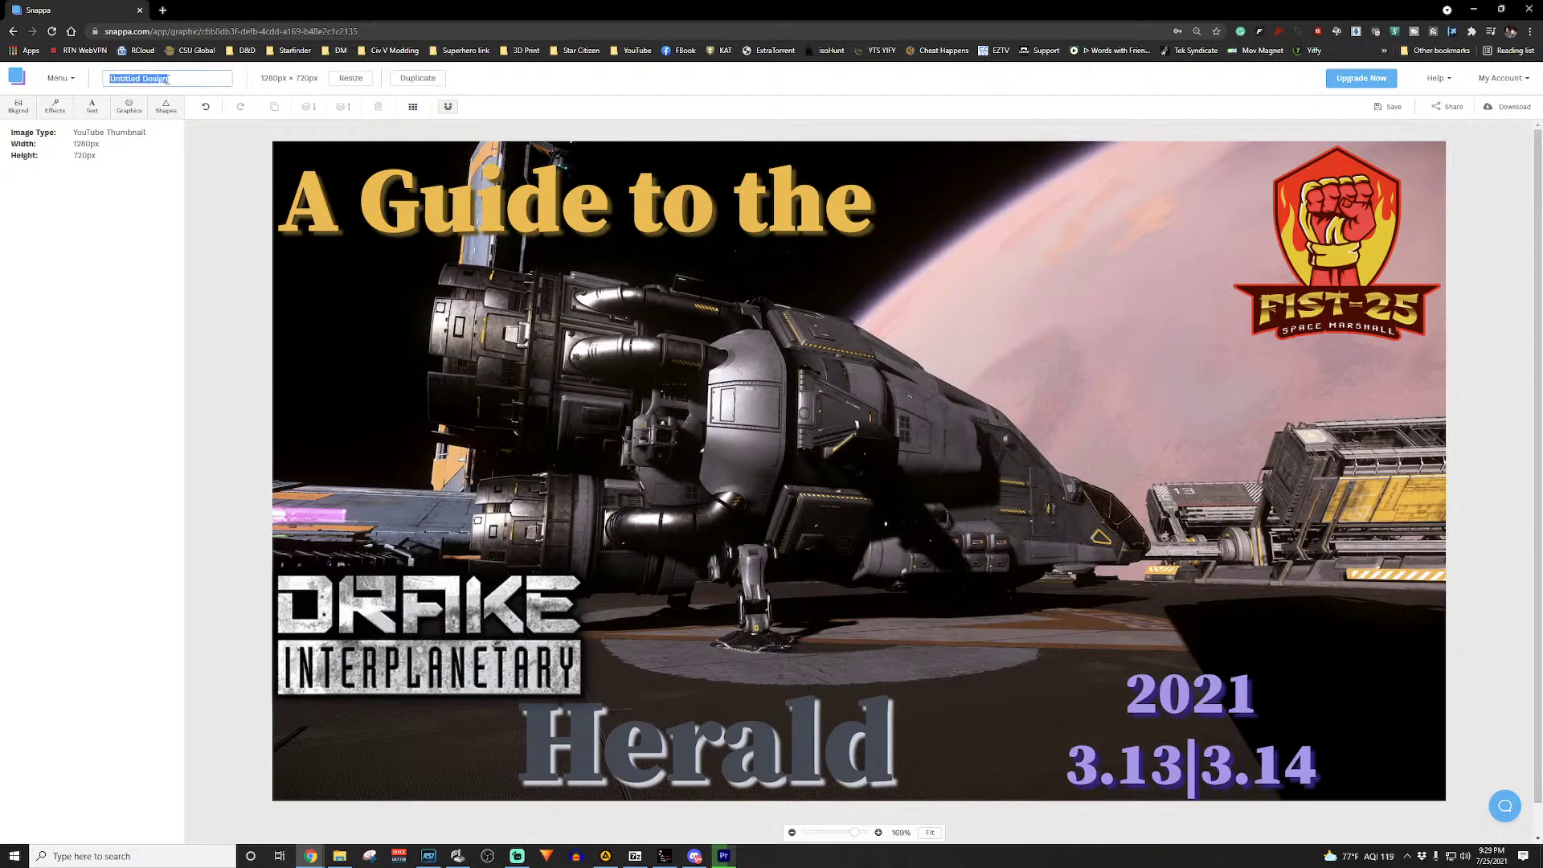
text(Herald)
key(Return)
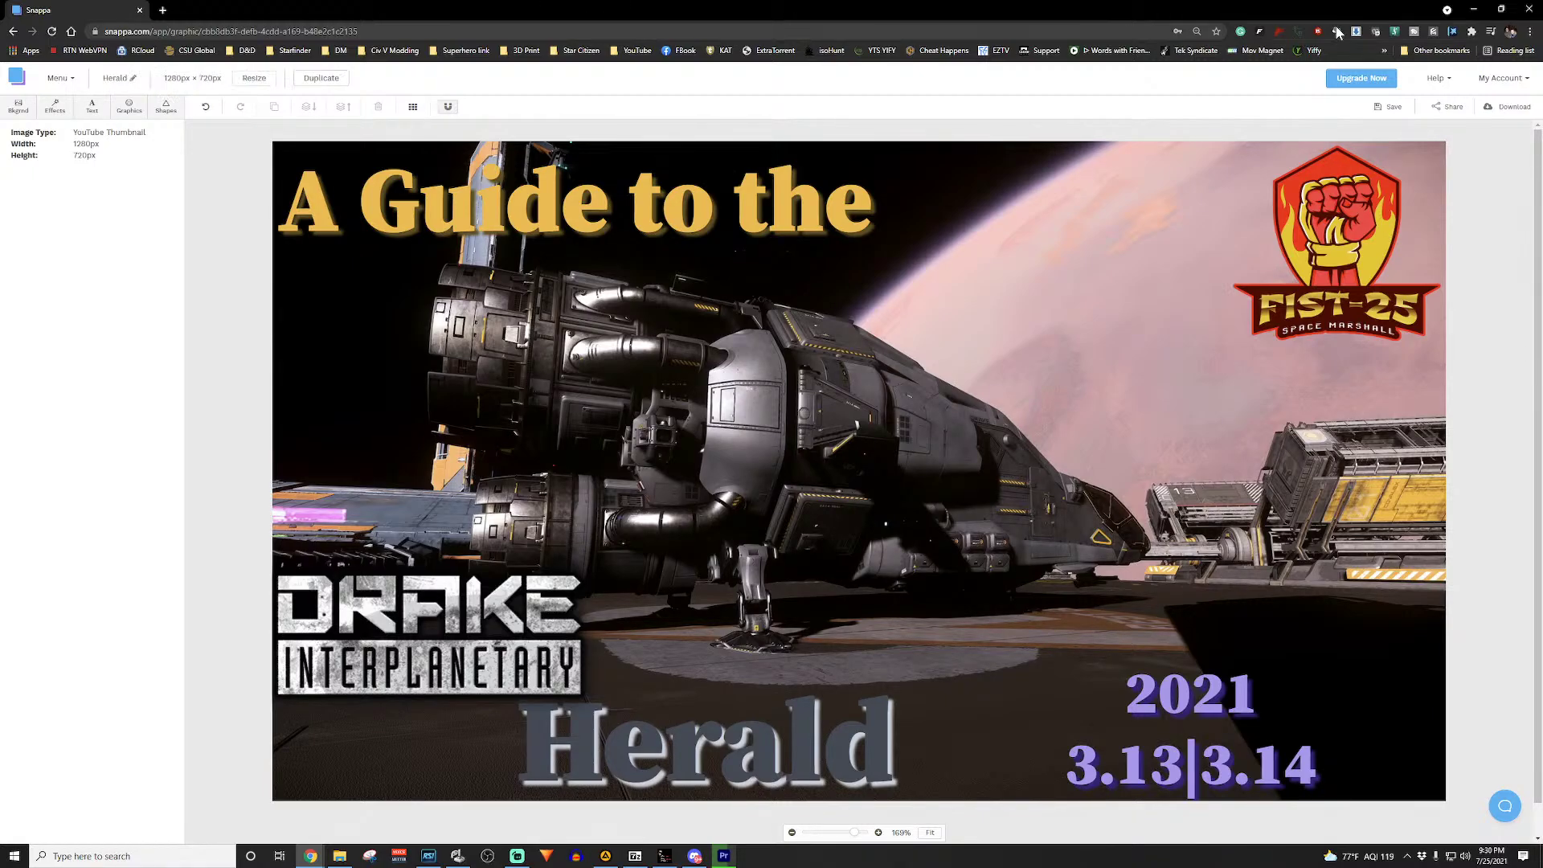
click(1387, 109)
Step: Open the Snipping Tool and capture the whole thumbnail canvas as a new snip
mouse_move(508, 861)
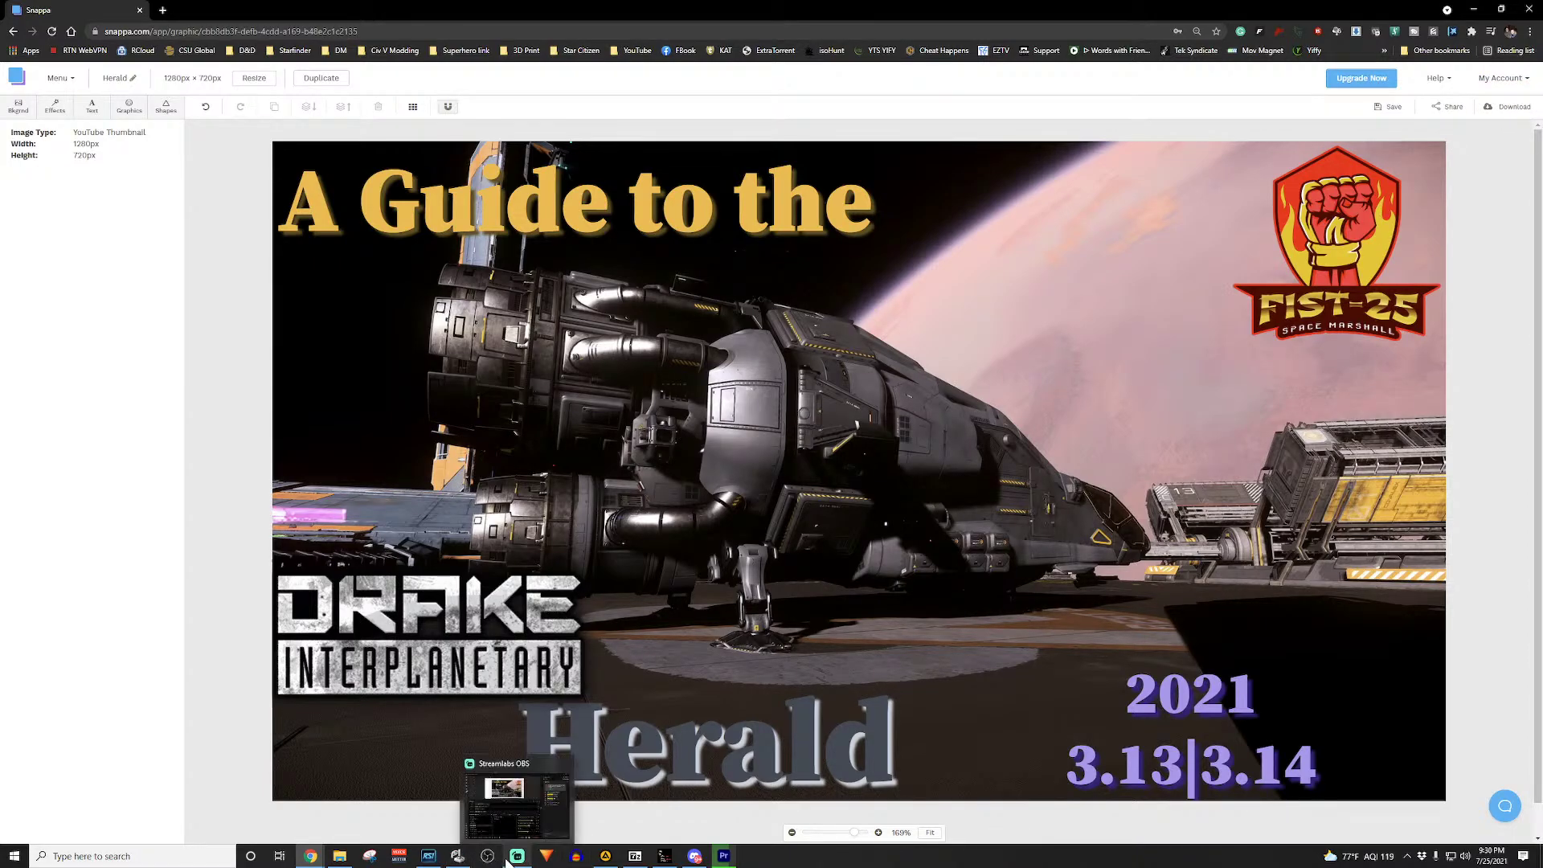
click(369, 855)
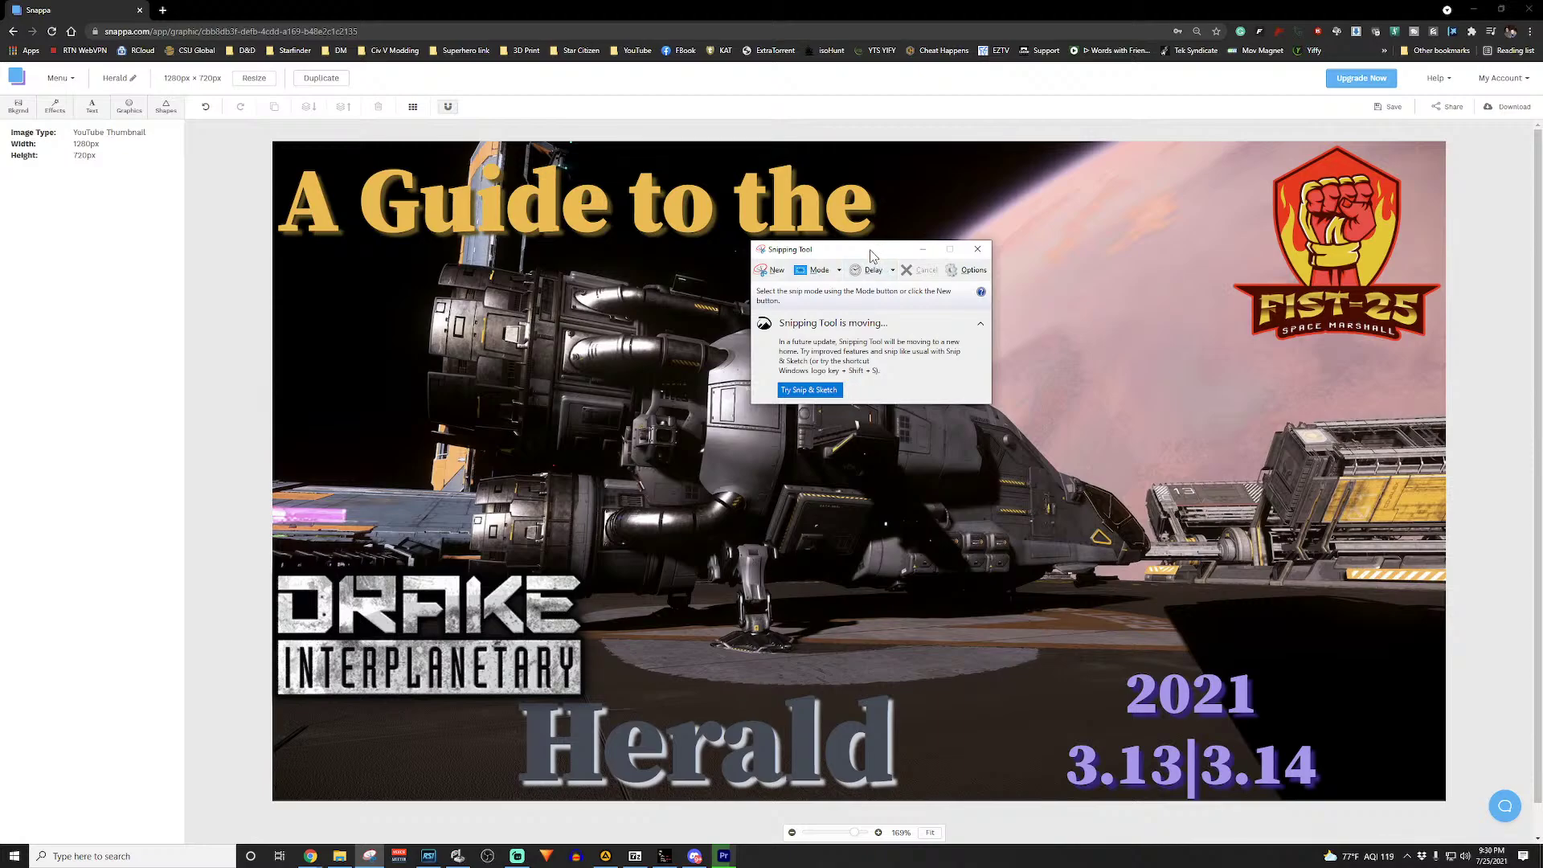
click(775, 271)
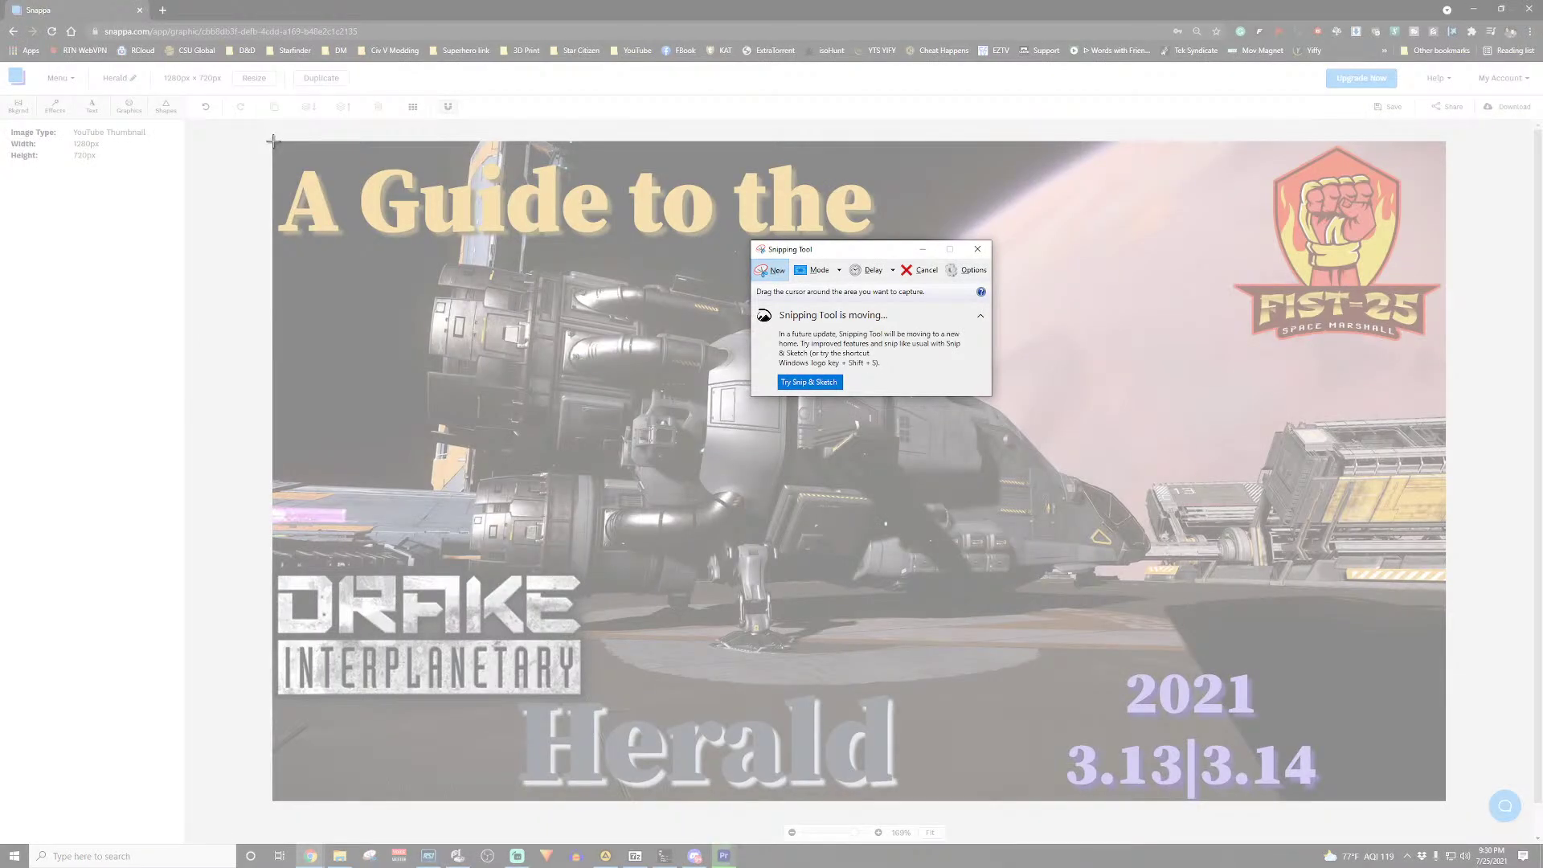
drag(272, 141, 1445, 802)
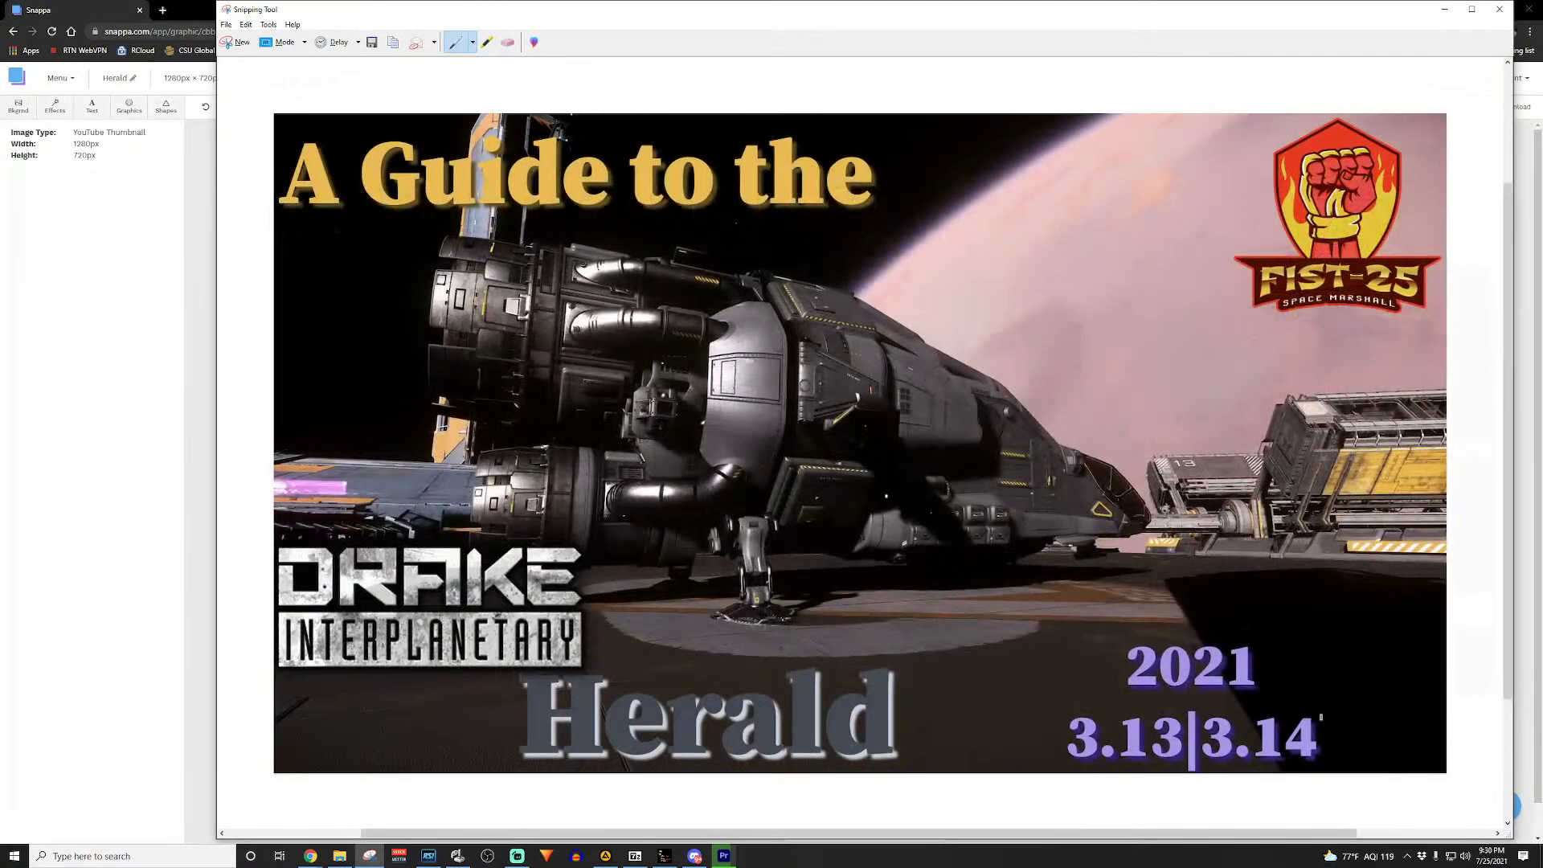
Step: Save the snip as a JPEG named Herald Thumbnail in the SLOBS Recordings folder and close the Snipping Tool
click(372, 42)
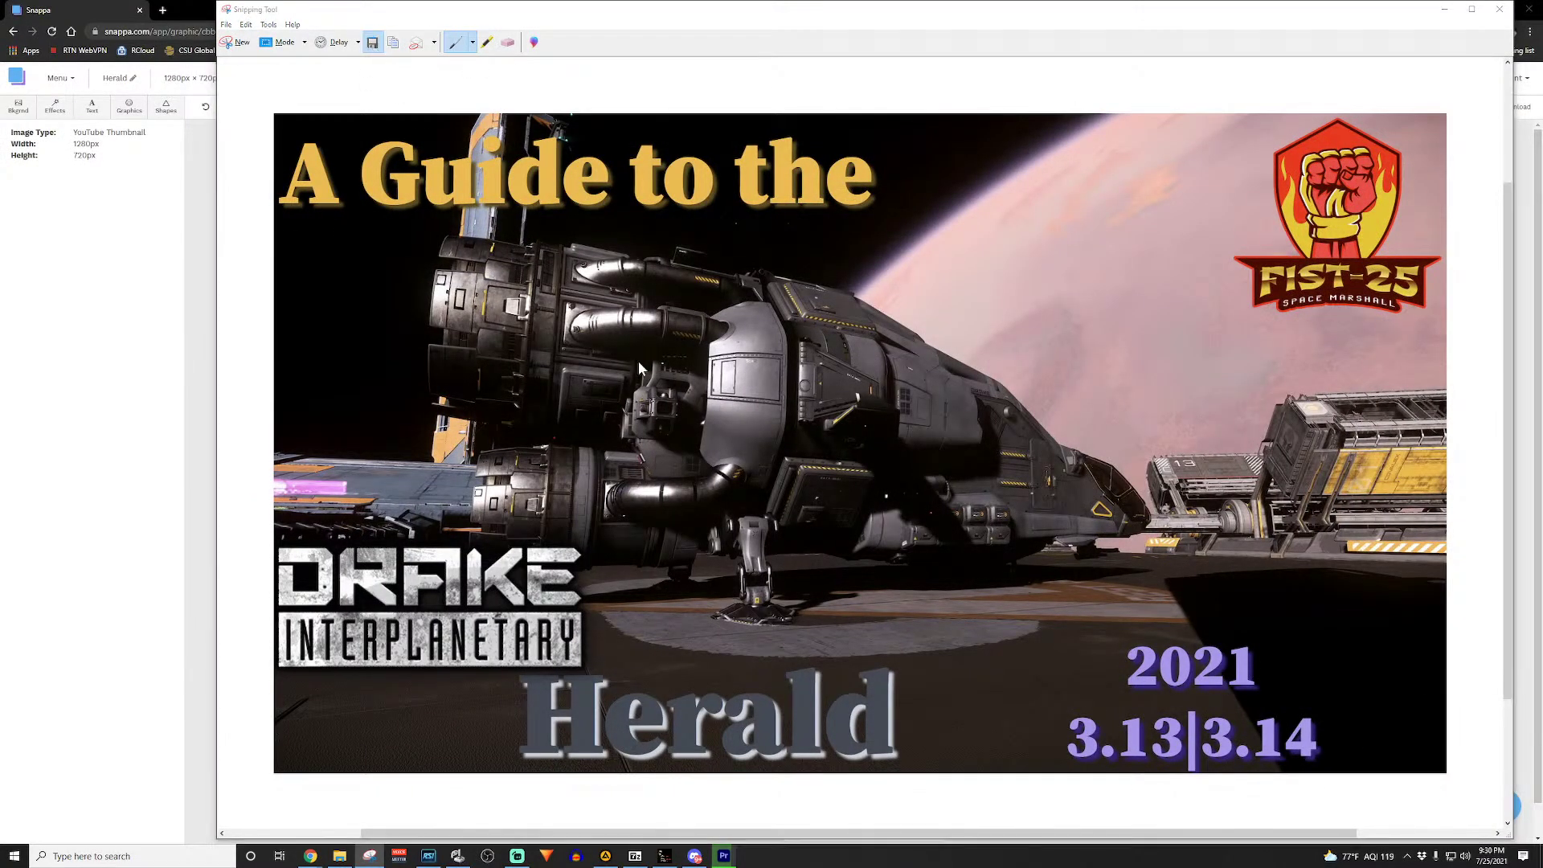
text(He)
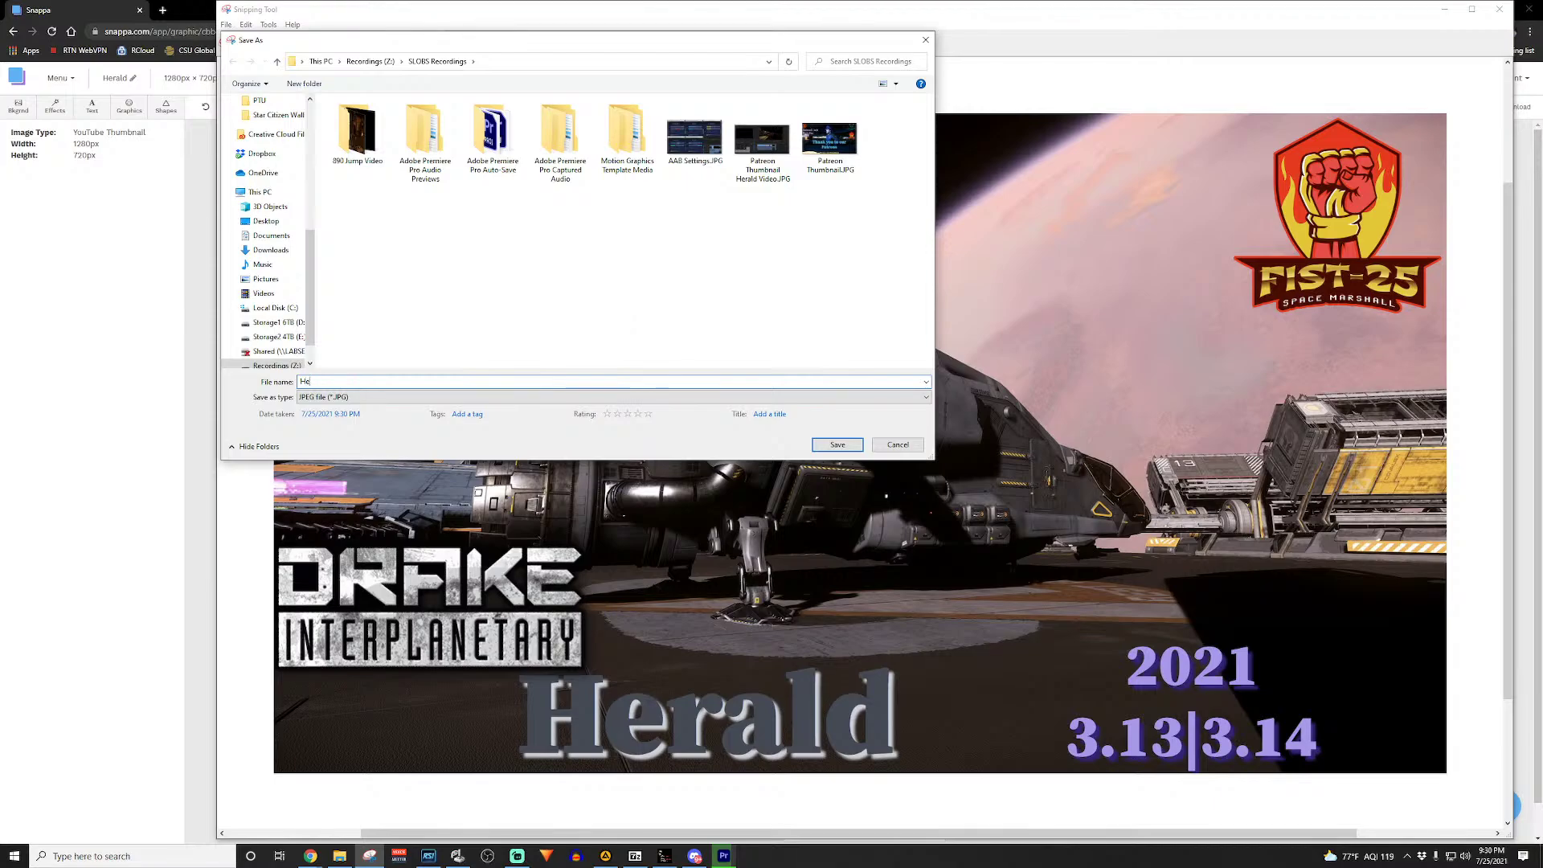
text(rald Thumbnail)
key(Return)
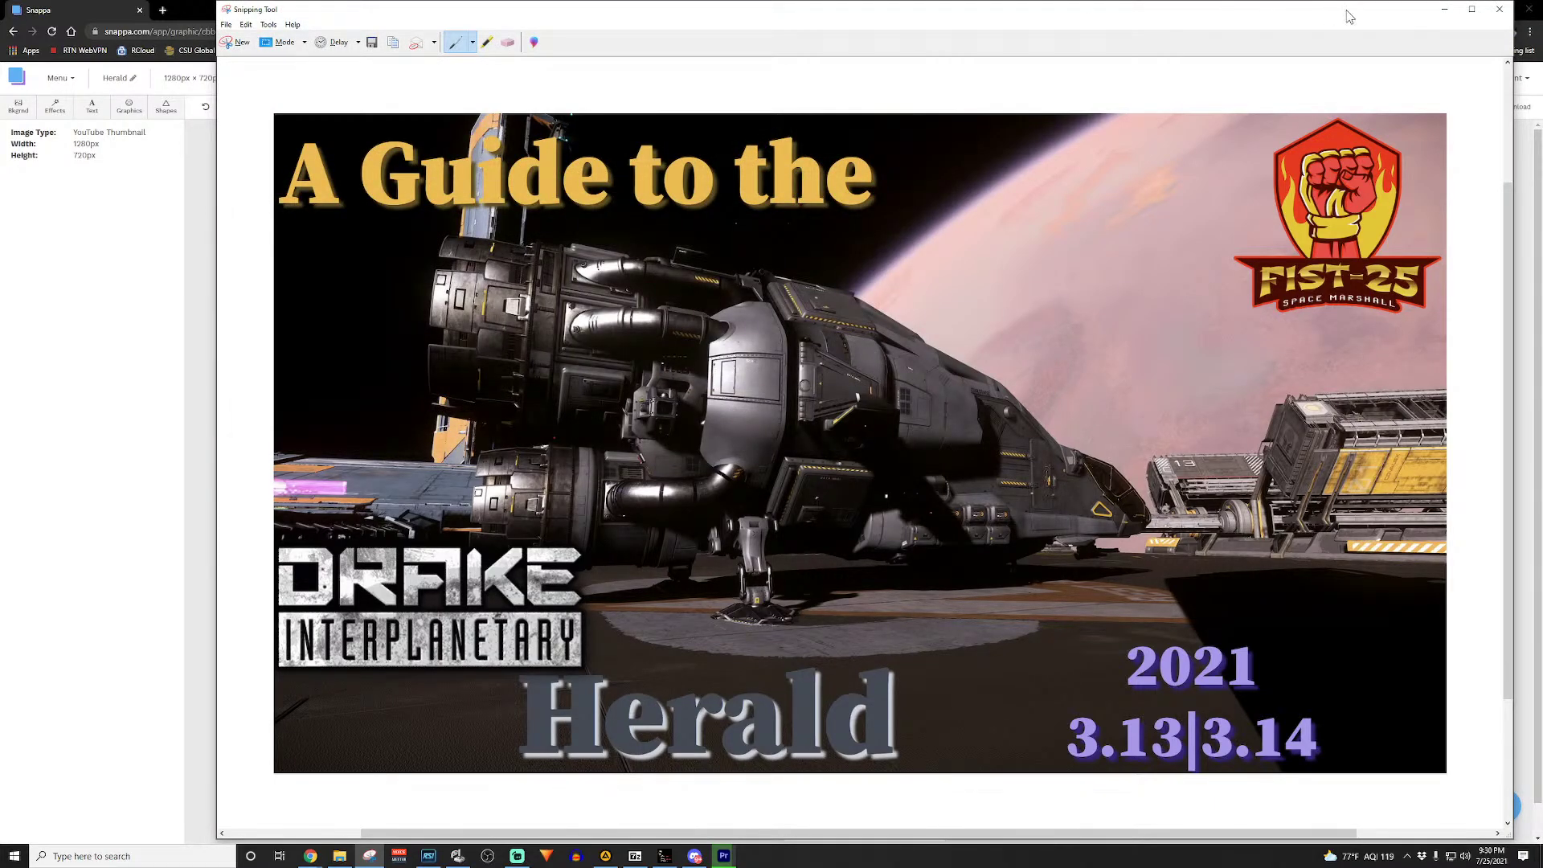
click(1499, 9)
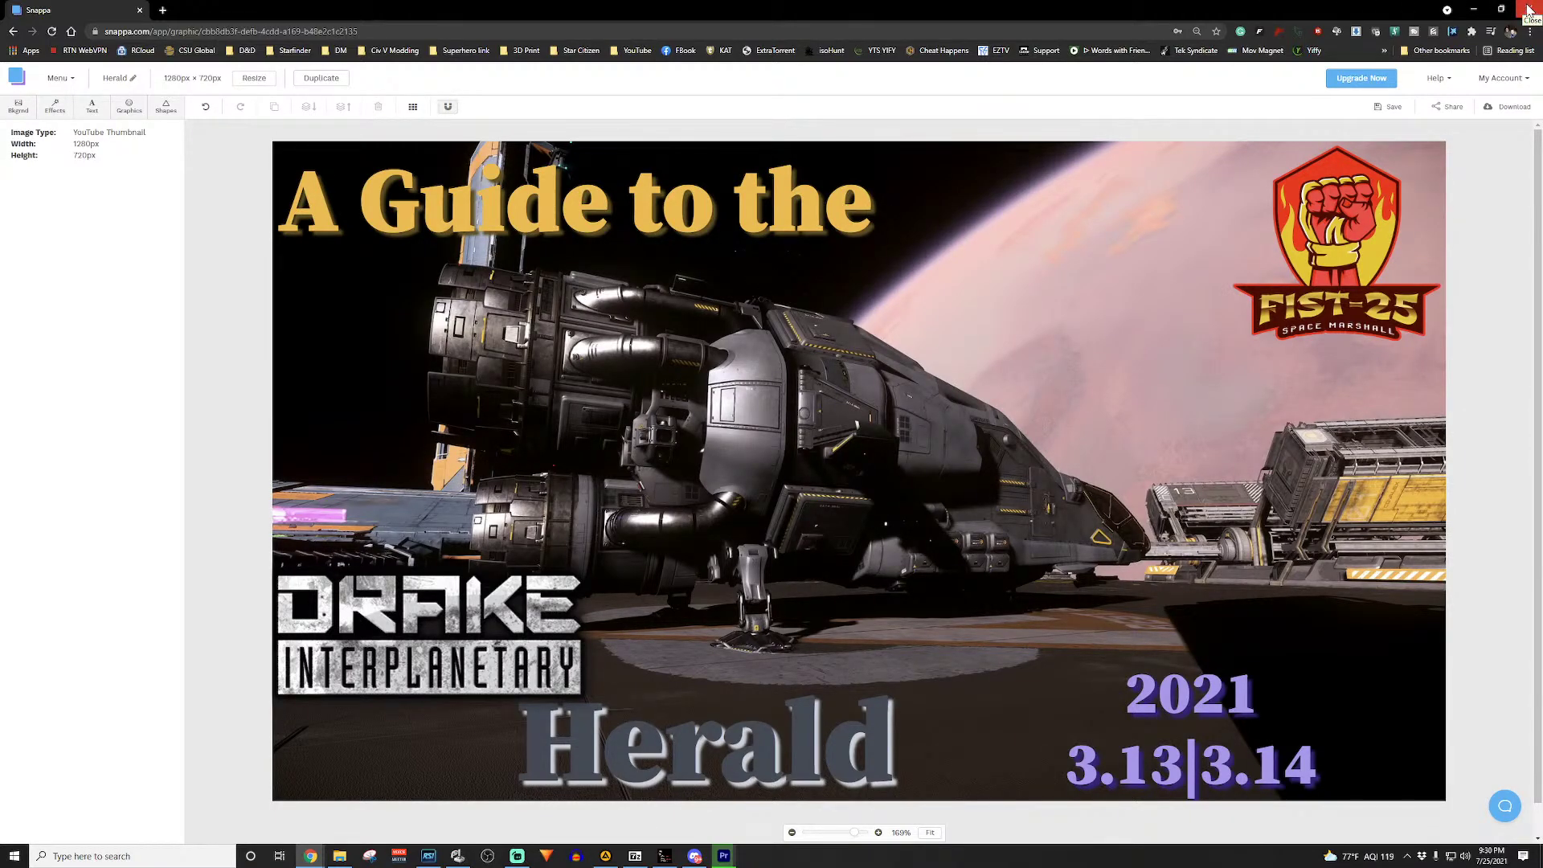
Step: Switch back to Premiere Pro, let the audio export finish and save the project
click(1476, 11)
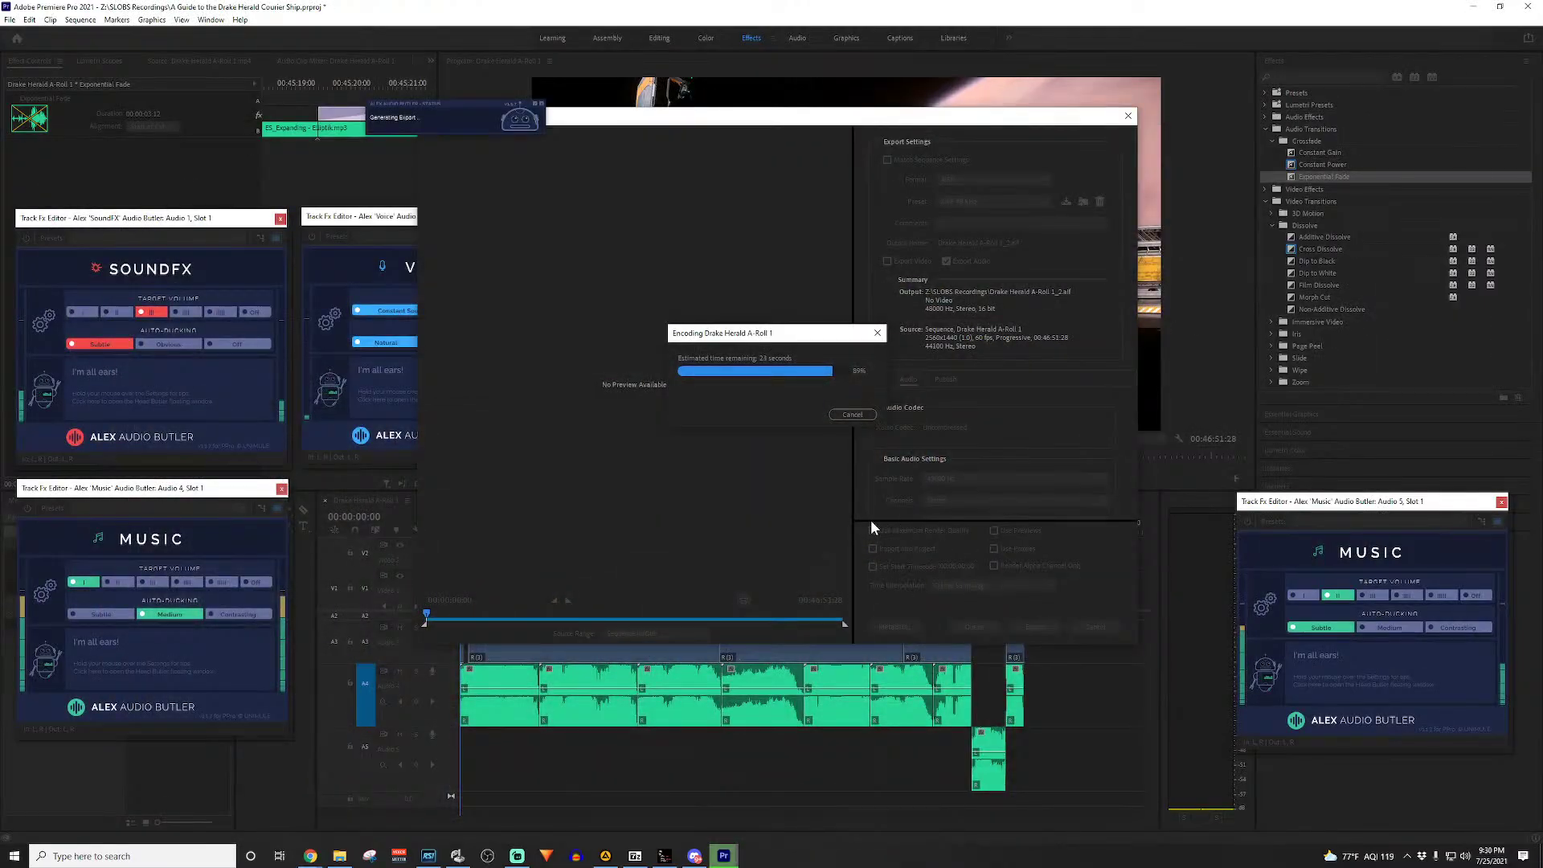
drag(761, 335, 715, 337)
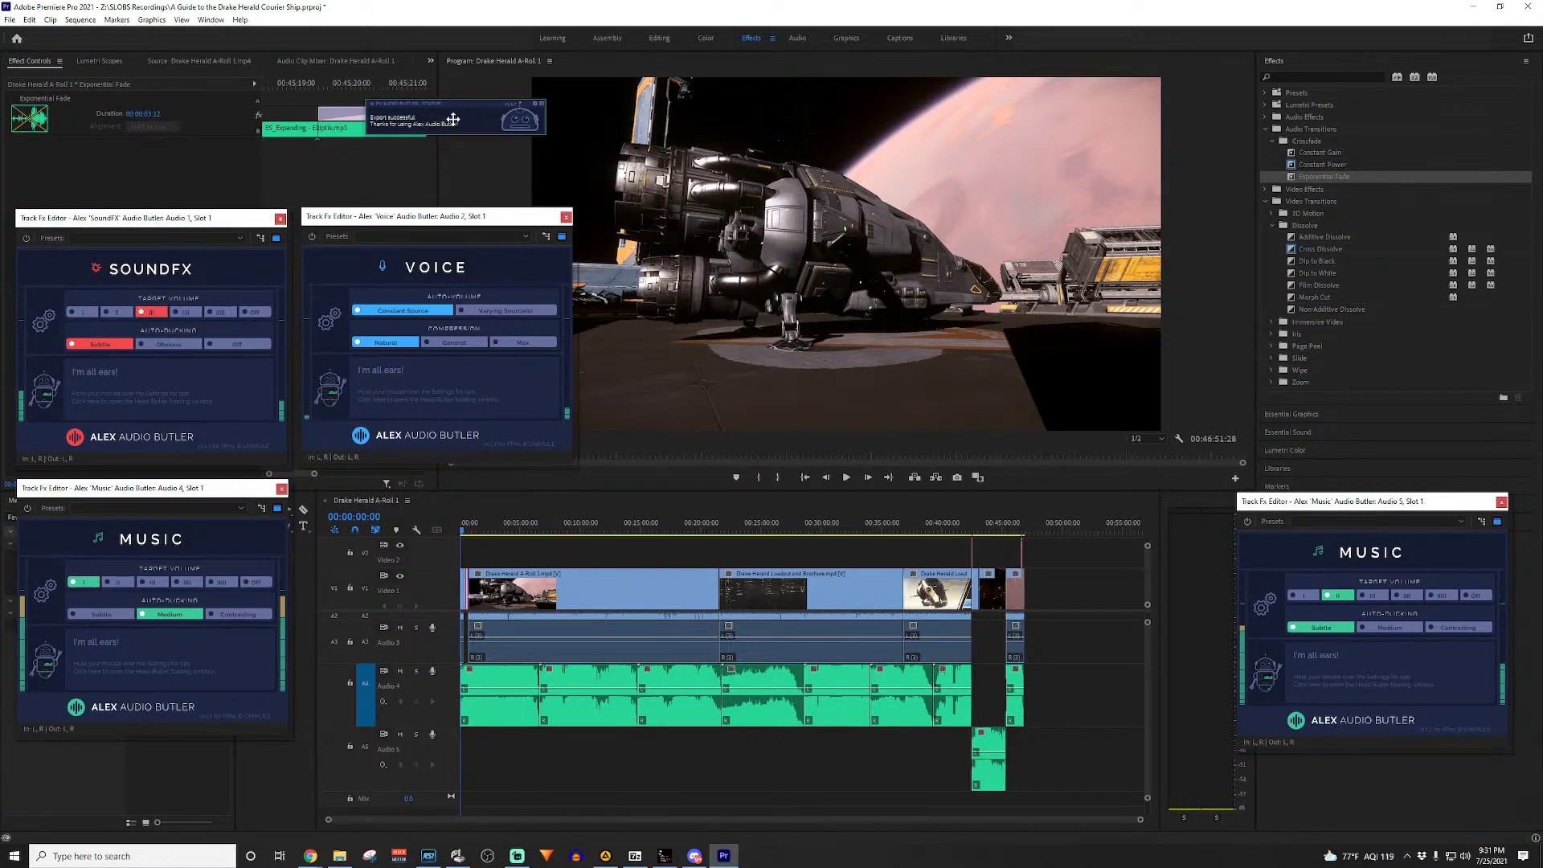
click(470, 173)
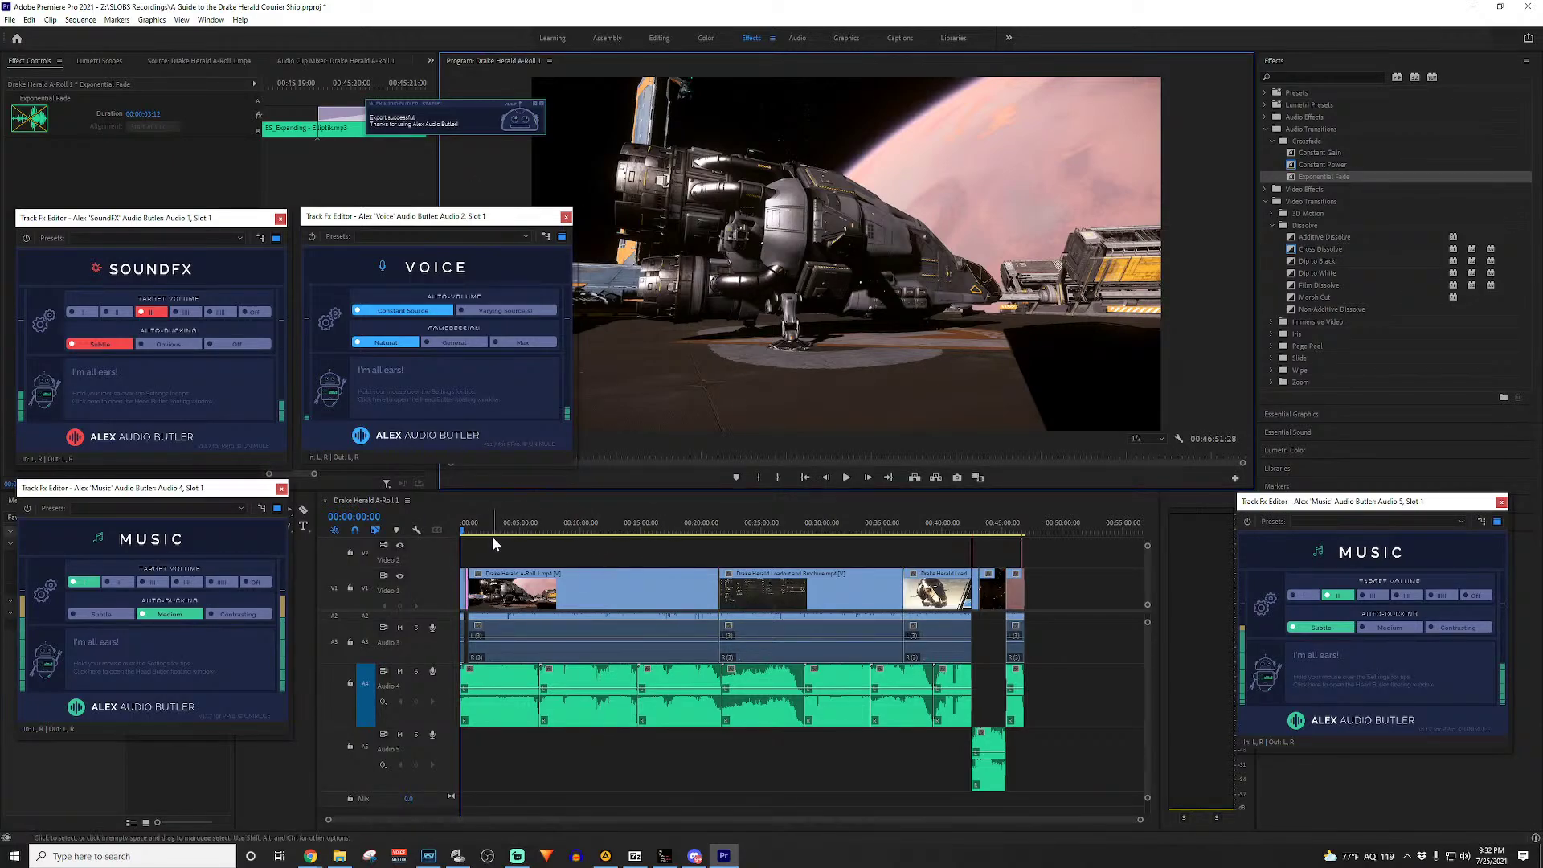
click(442, 556)
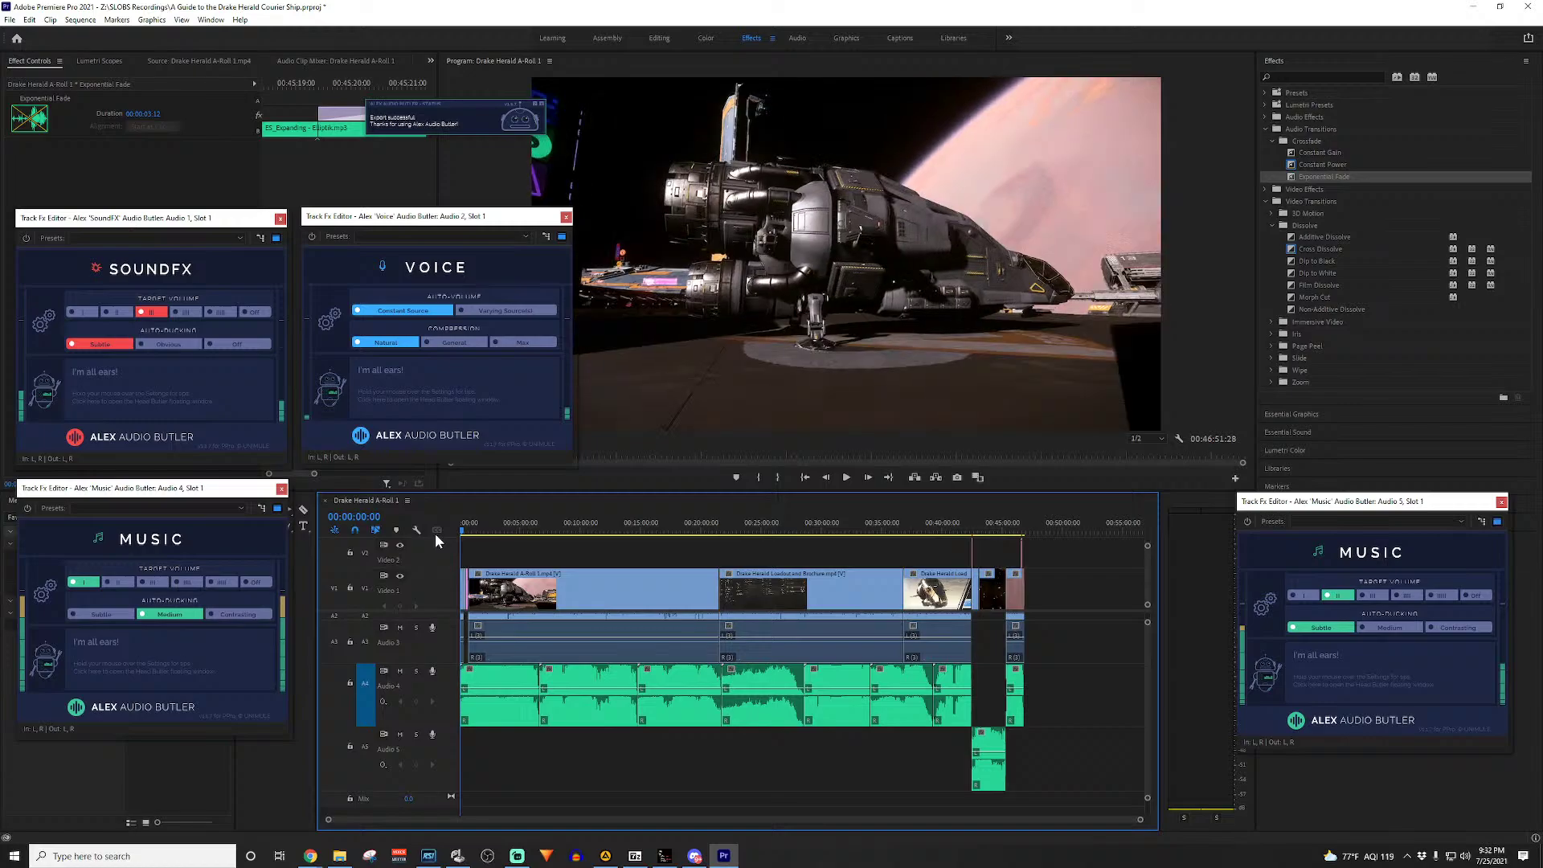
key(ctrl+s)
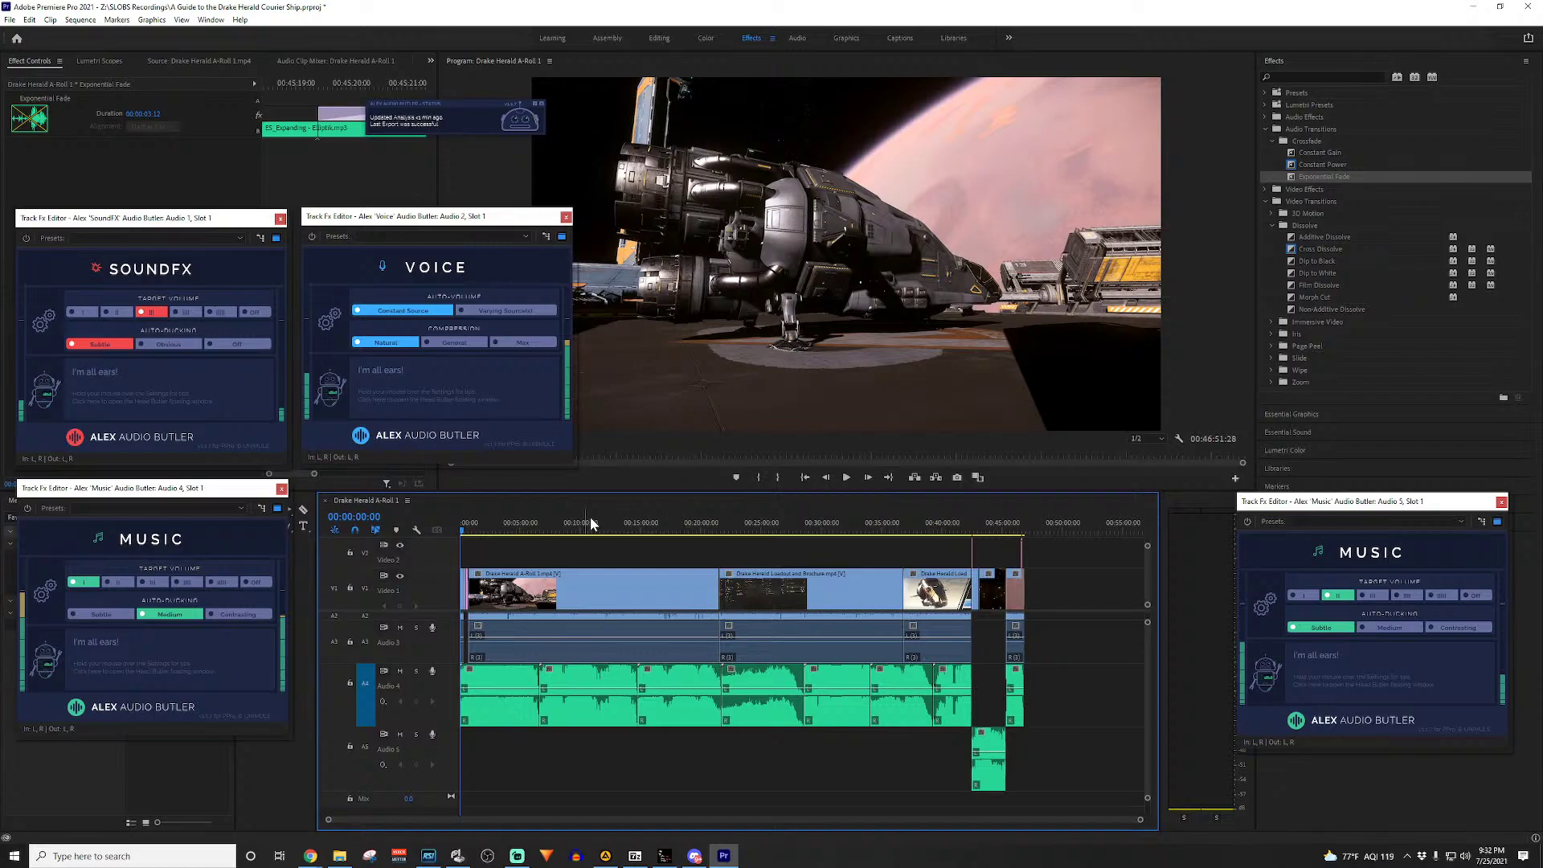
Step: Play the sequence from about 00:26:24 to check the audio mix in the loadout section
click(778, 530)
key(space)
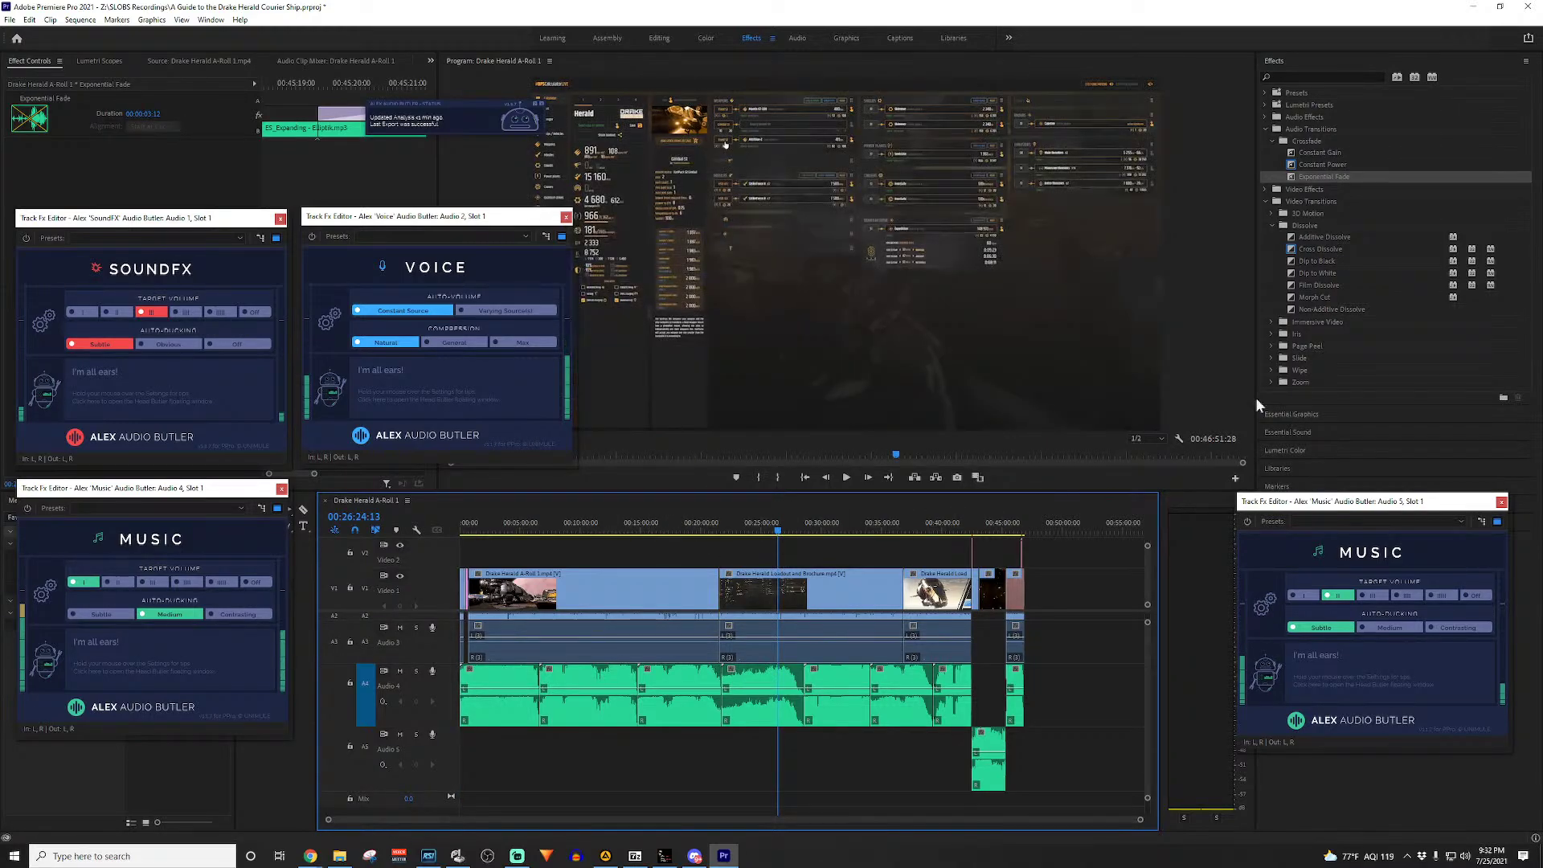
click(1209, 367)
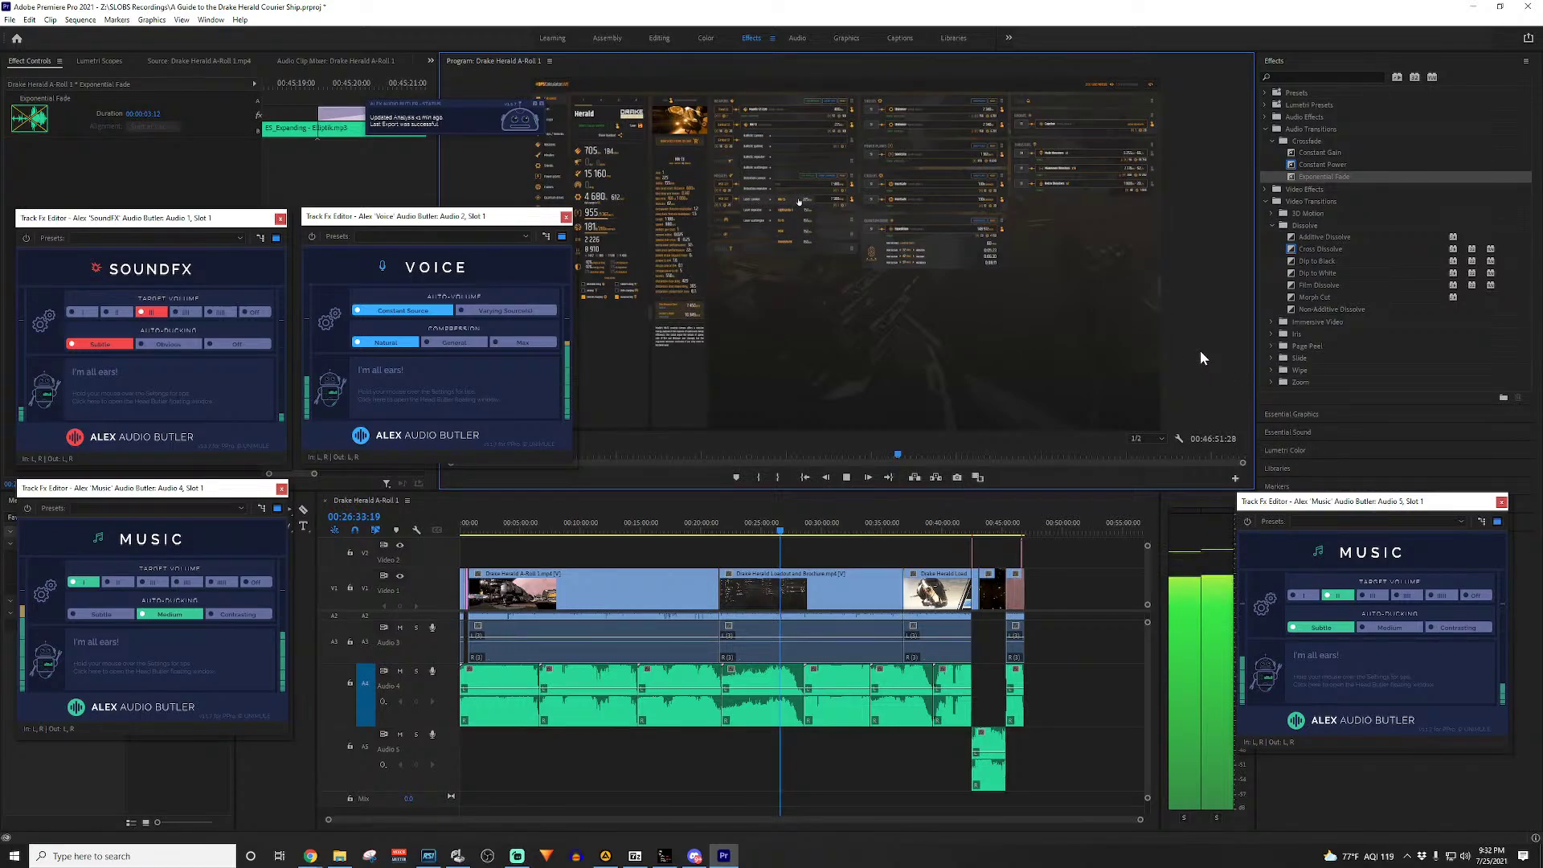
key(space)
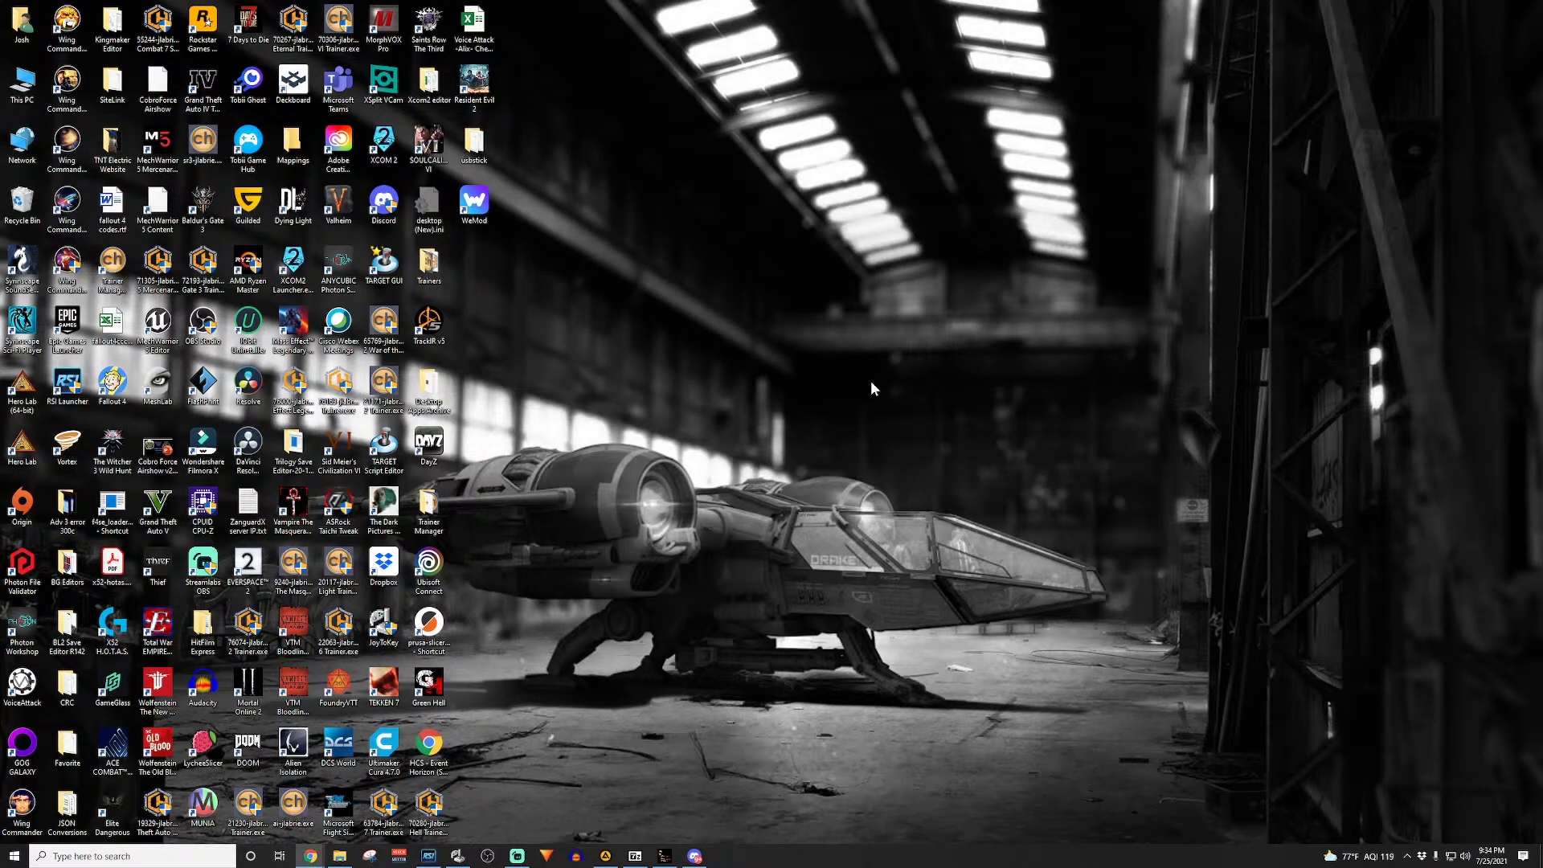
Step: Relaunch Premiere Pro from the desktop and reopen the recent project A Guide to the Drake Herald Courier Ship
click(203, 858)
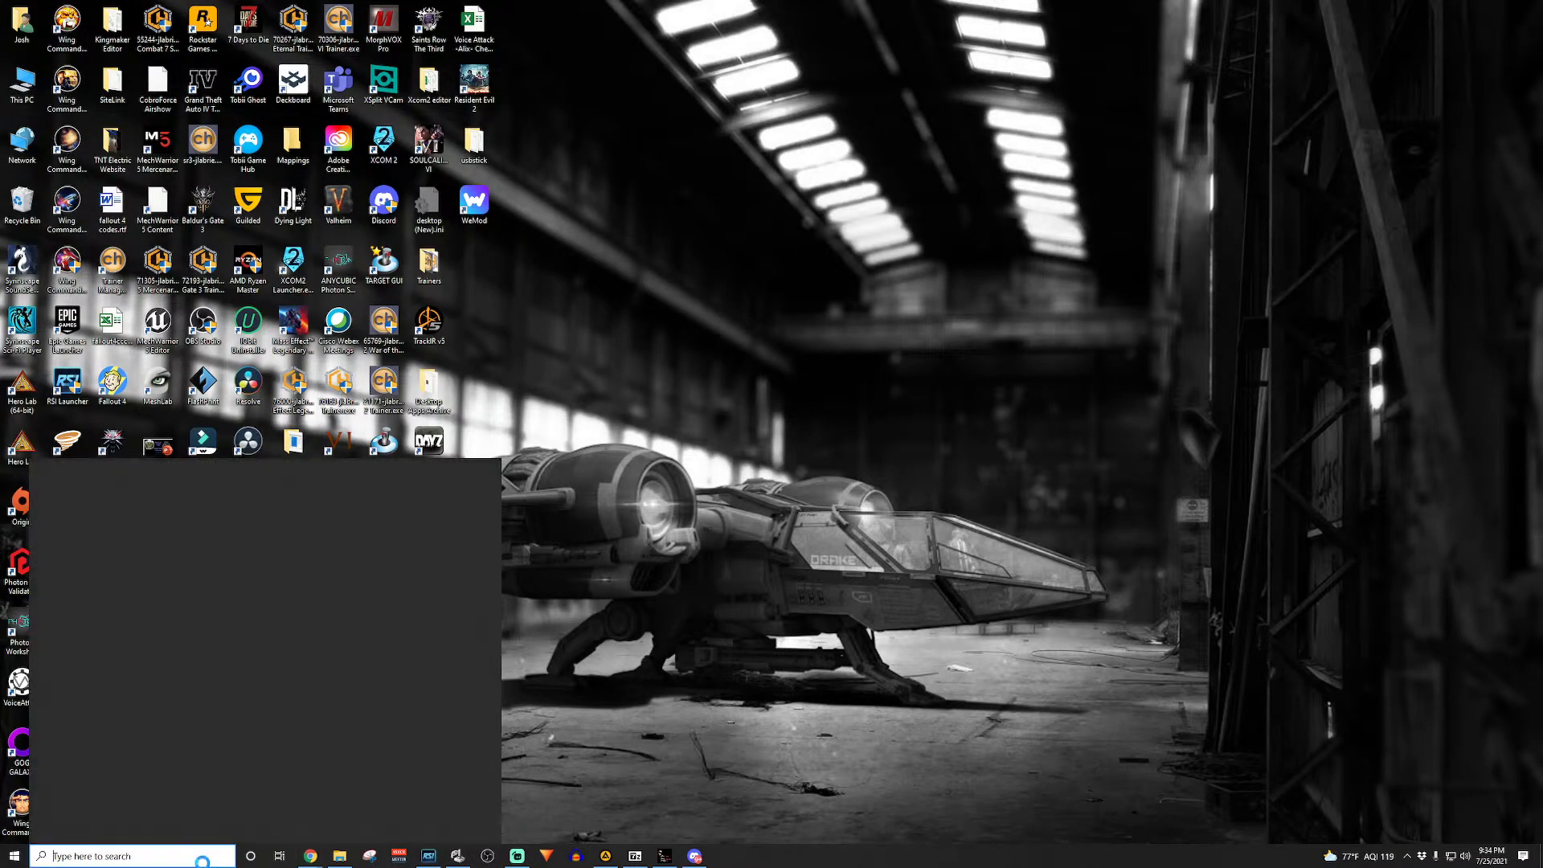
text(pre)
key(Return)
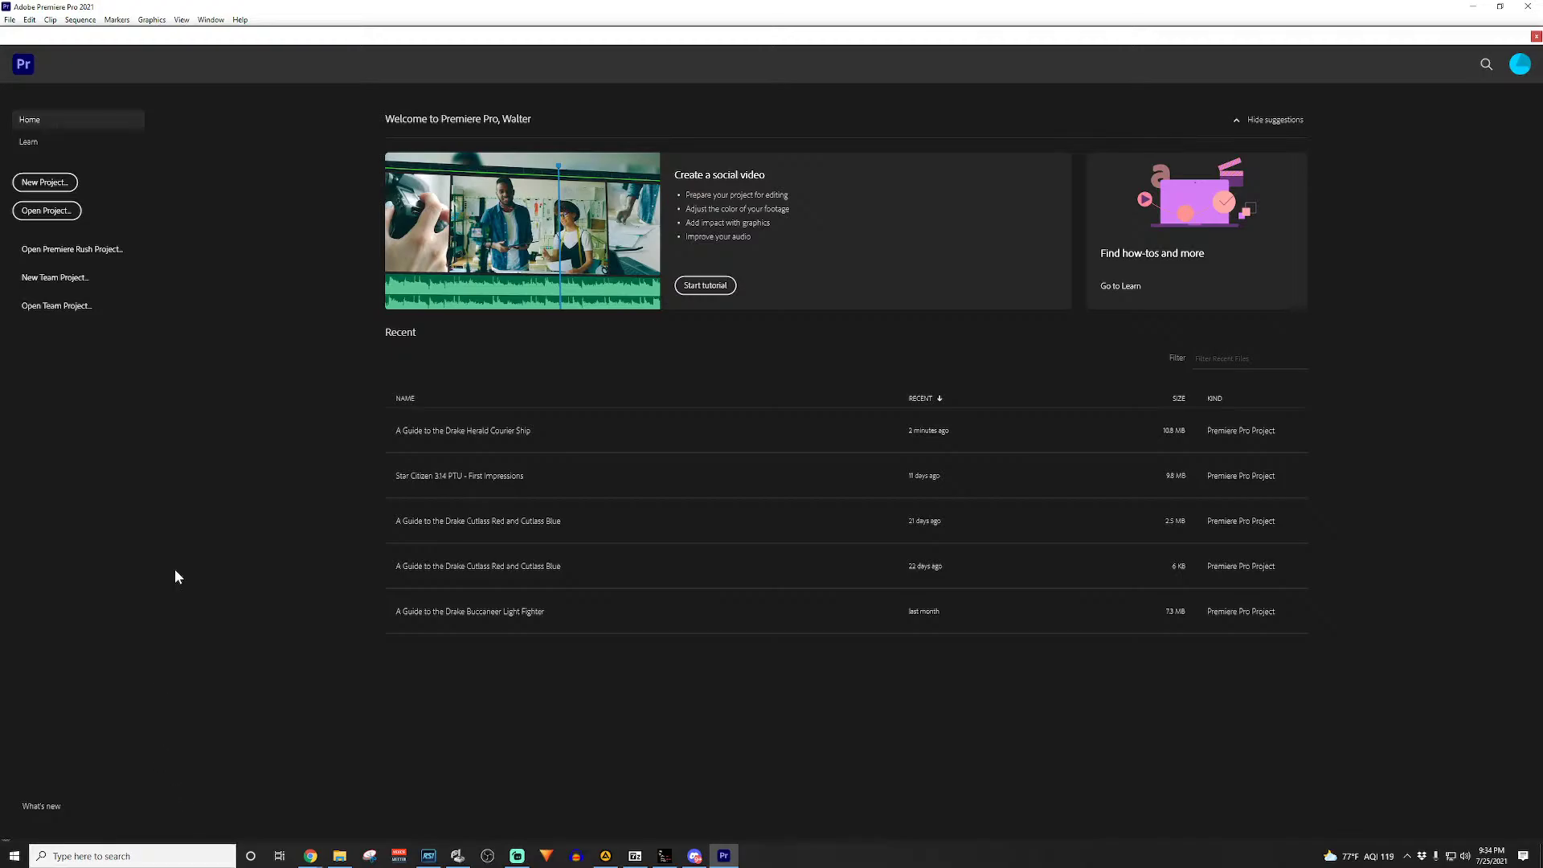
click(509, 446)
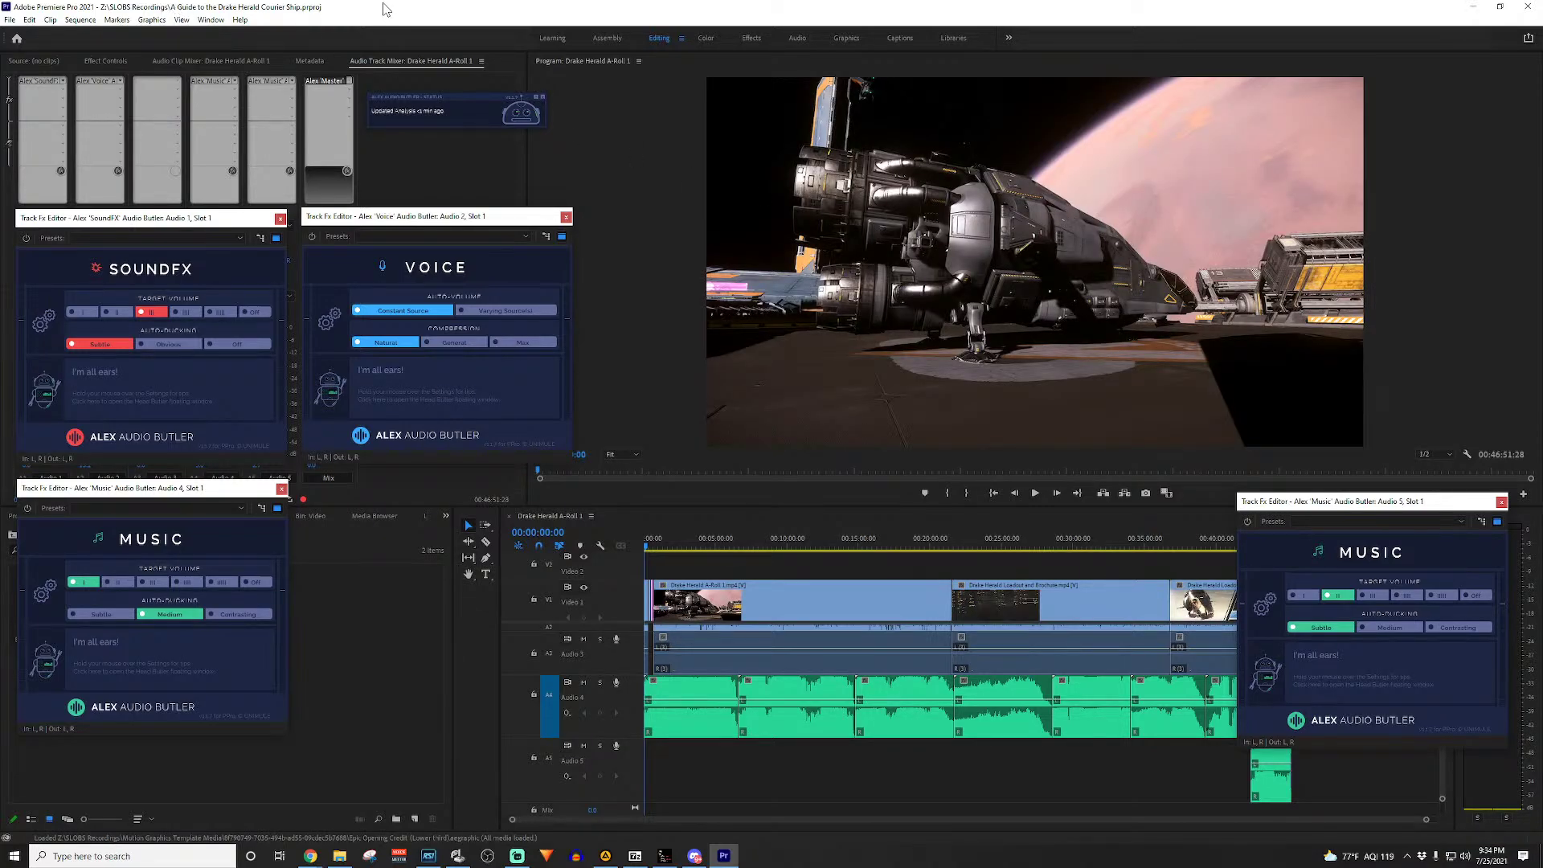
Step: Close the four Alex Audio Butler track effect windows for SoundFX, Voice and both Music tracks
click(8, 20)
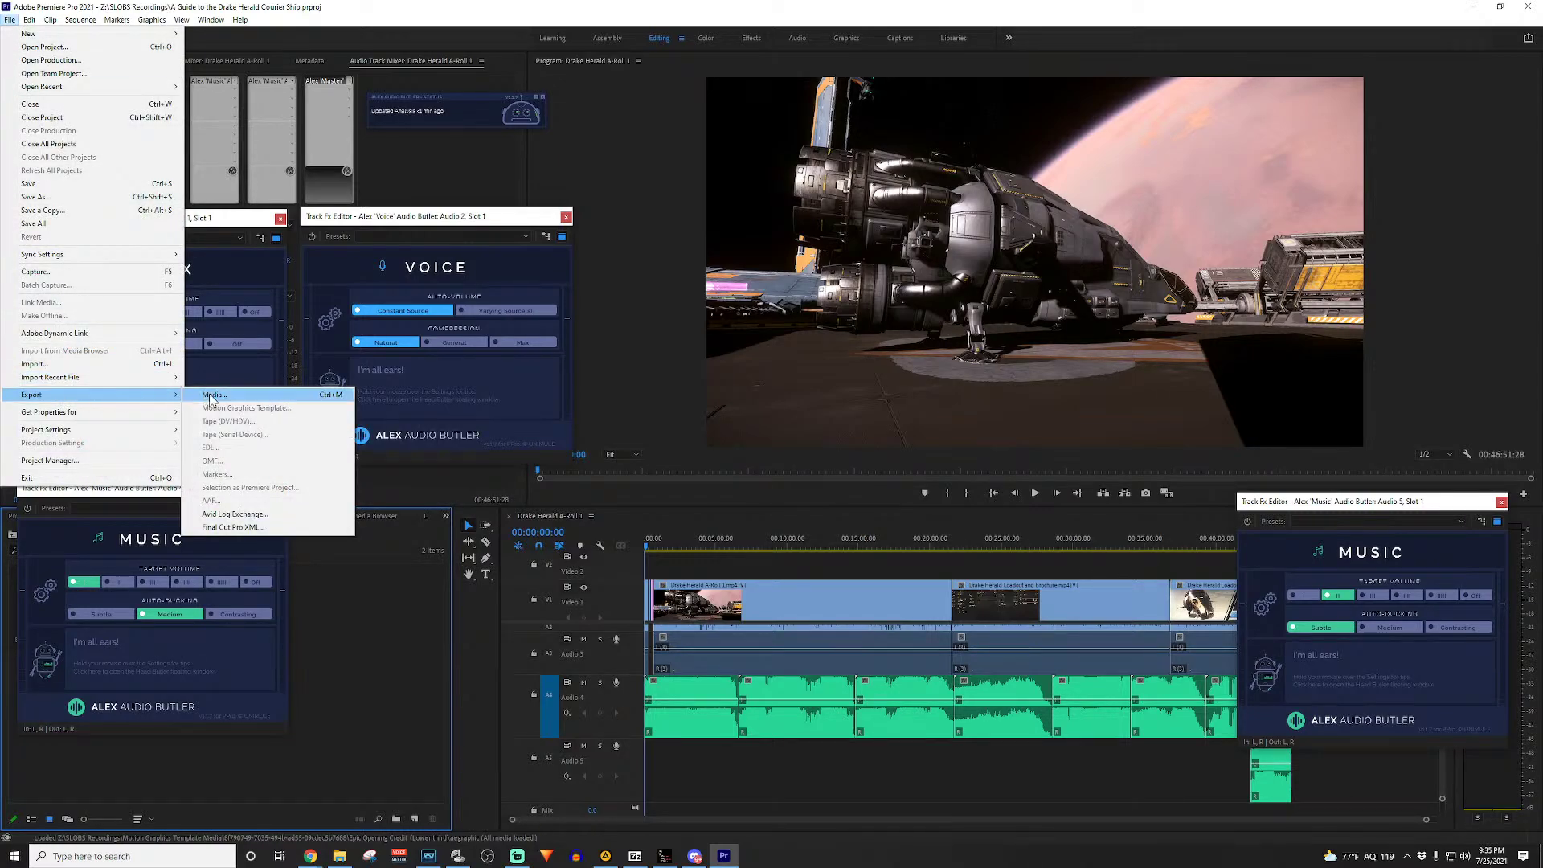
click(241, 396)
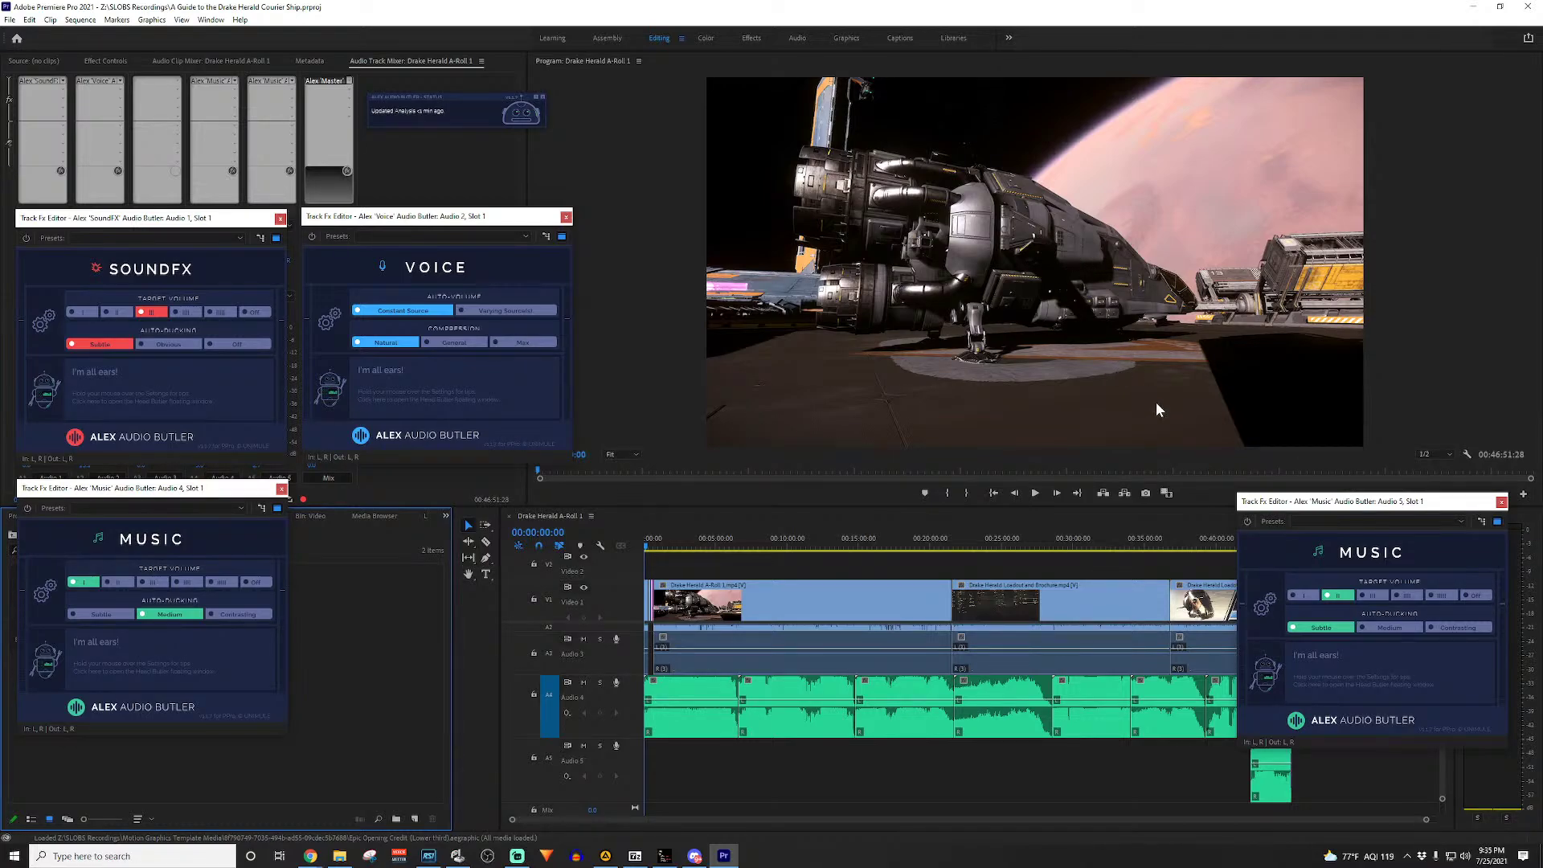
click(566, 217)
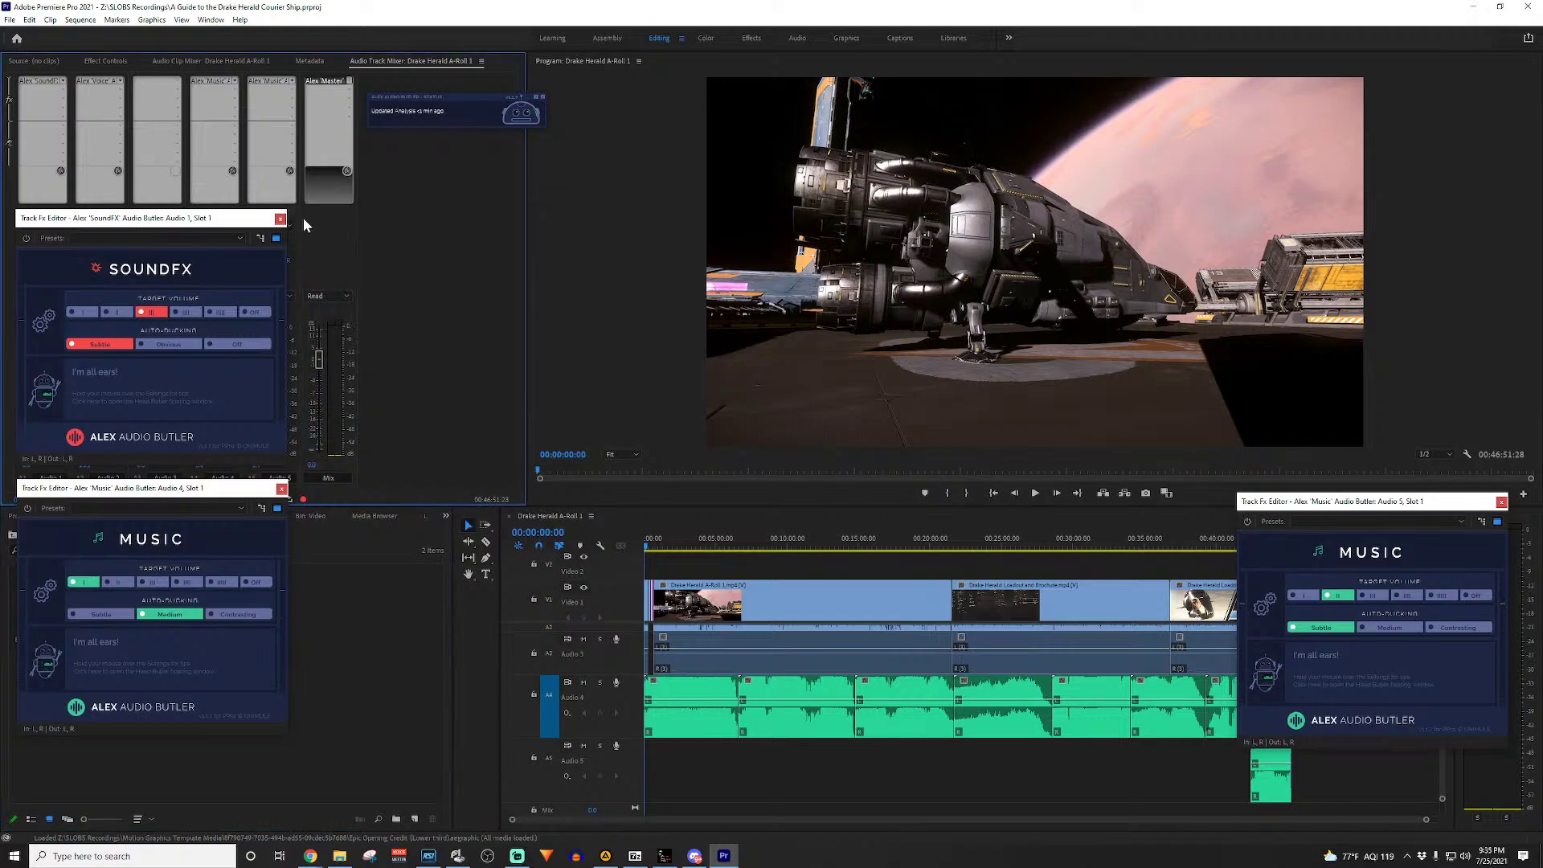
click(279, 219)
click(282, 488)
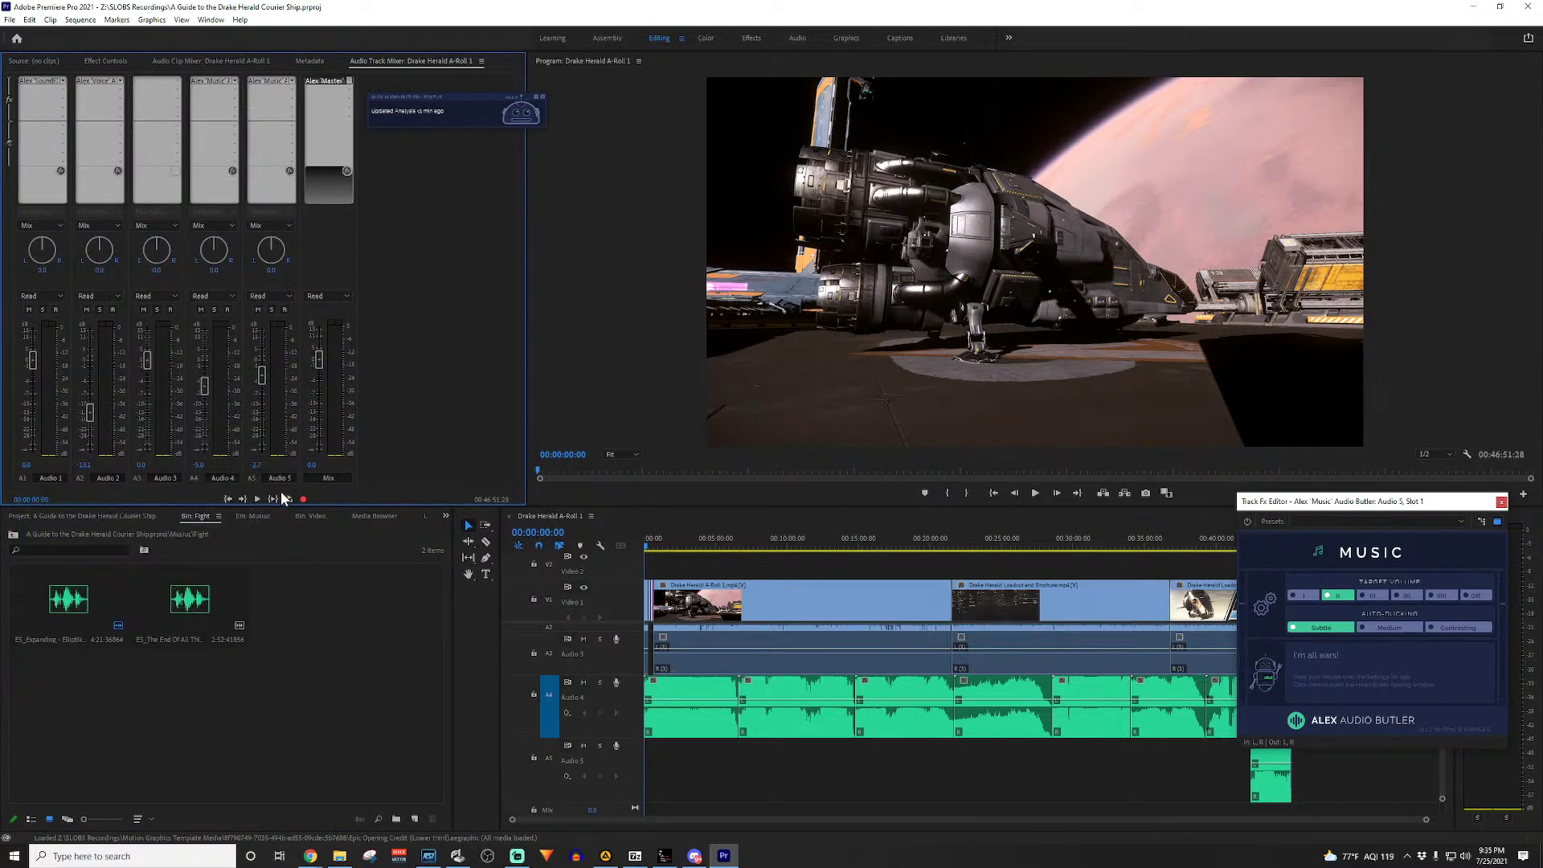
click(1500, 501)
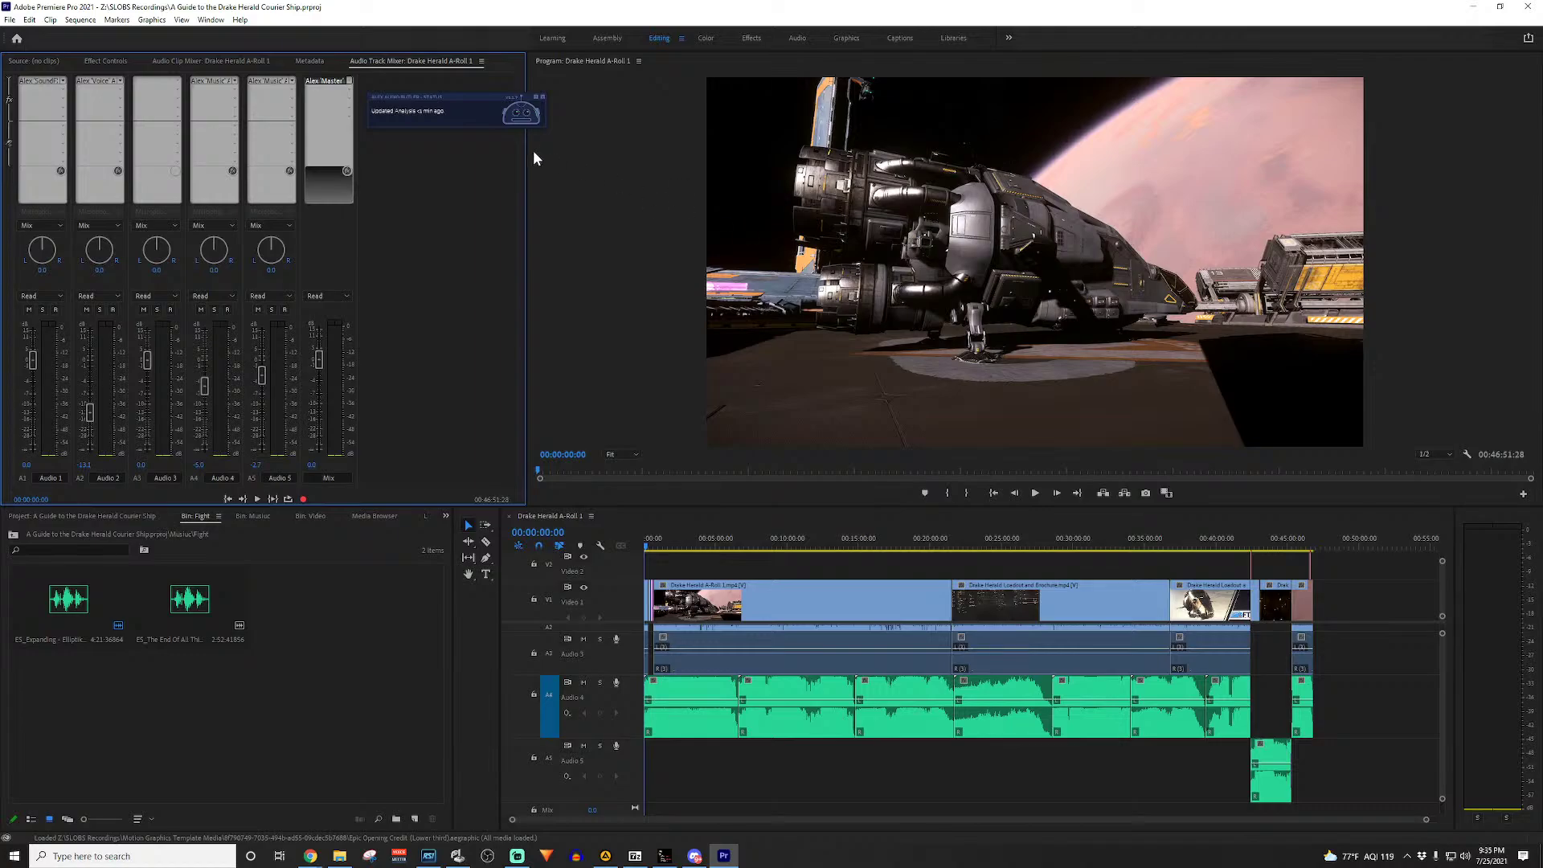
Step: Open the media export settings for the Drake Herald sequence and set the format to H.264
click(11, 20)
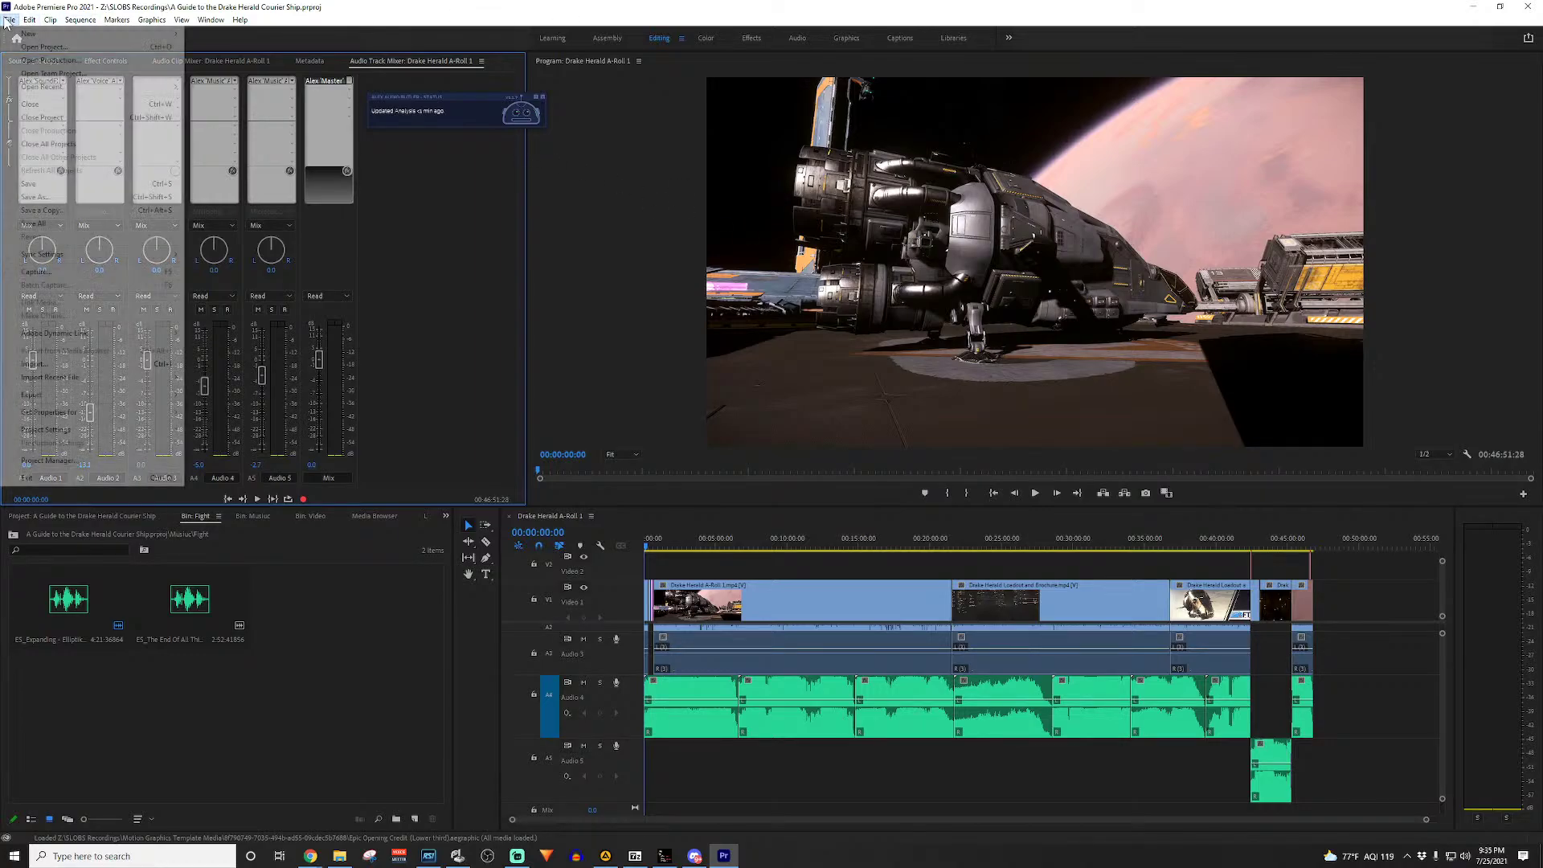
click(10, 21)
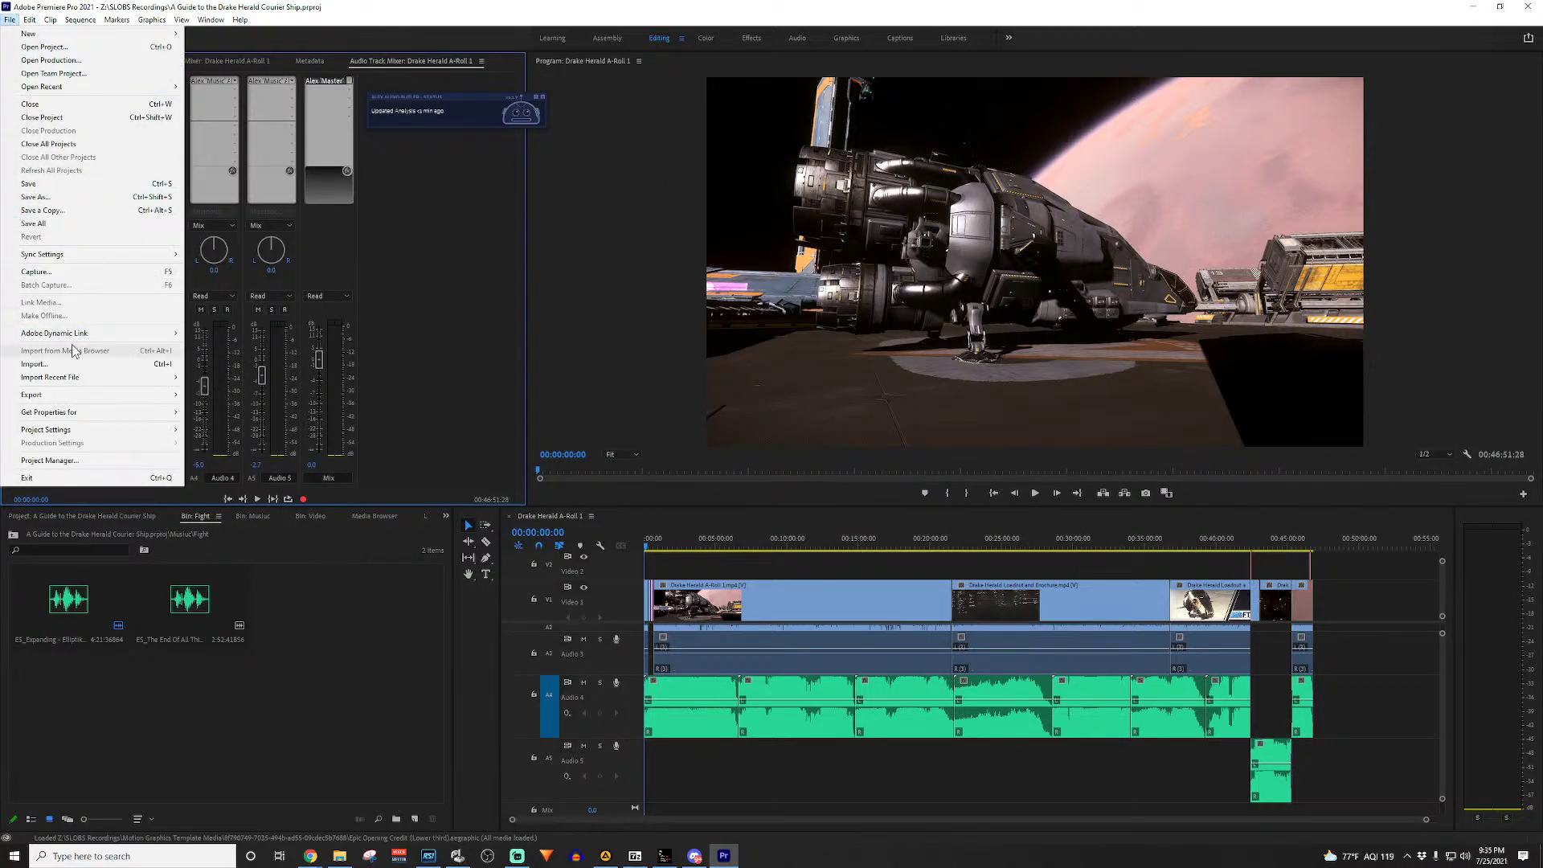
mouse_move(126, 399)
click(257, 395)
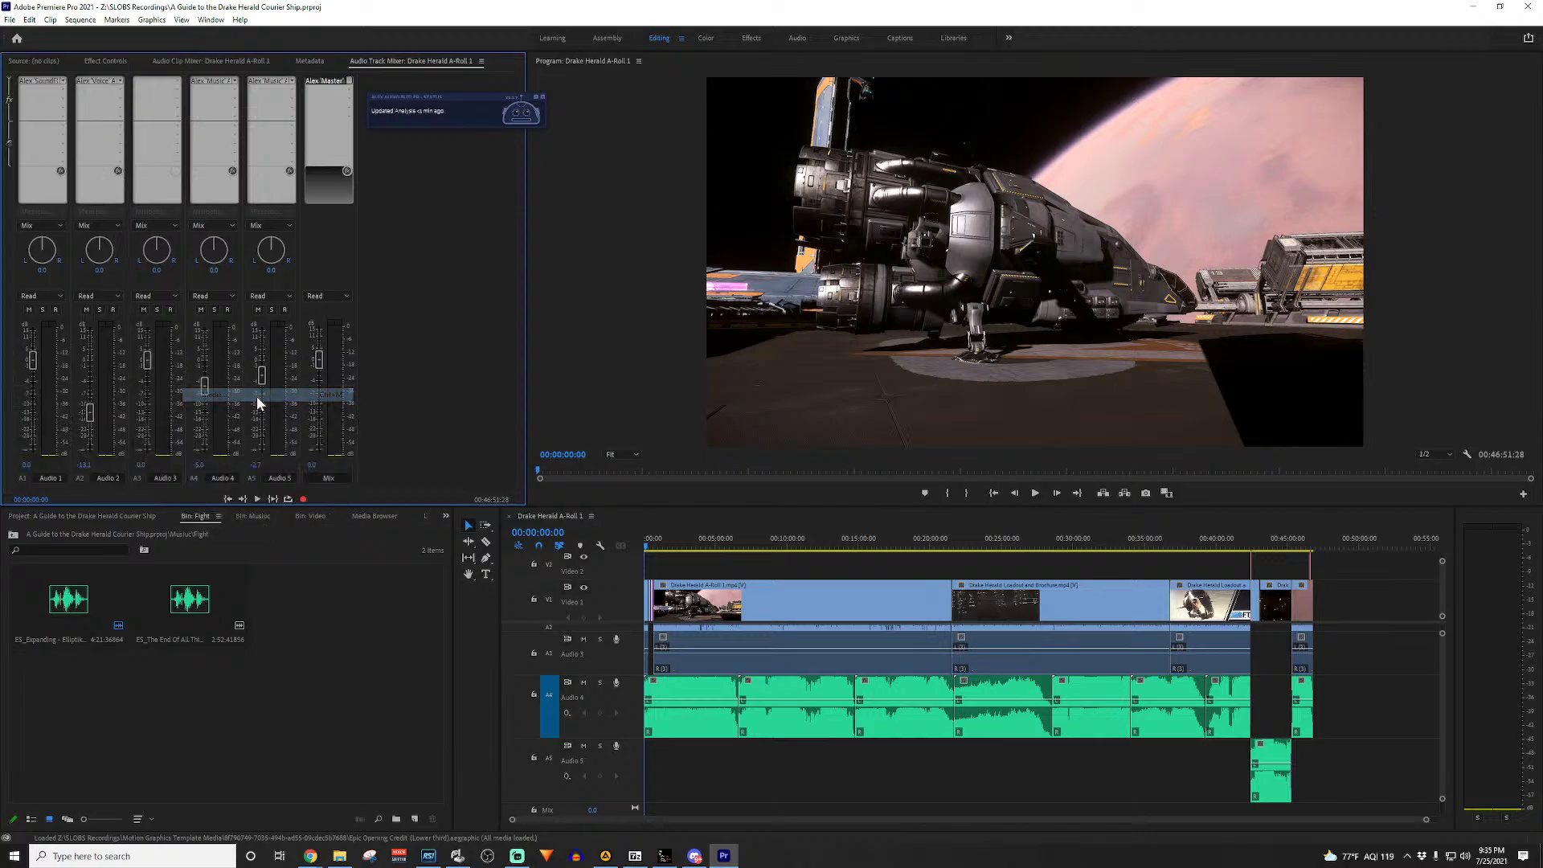
drag(819, 121, 780, 162)
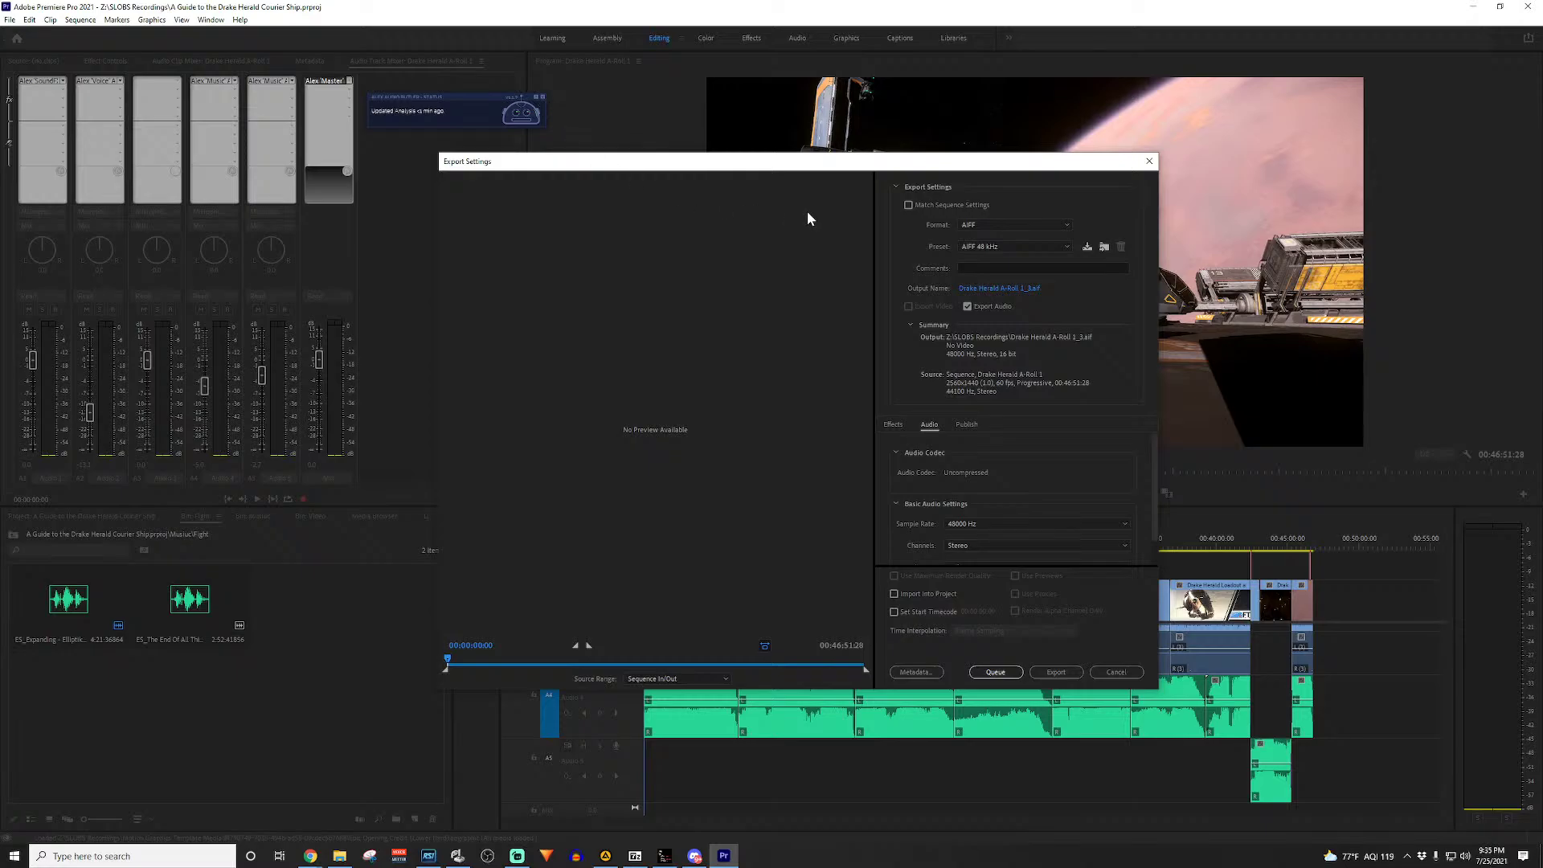
click(1017, 224)
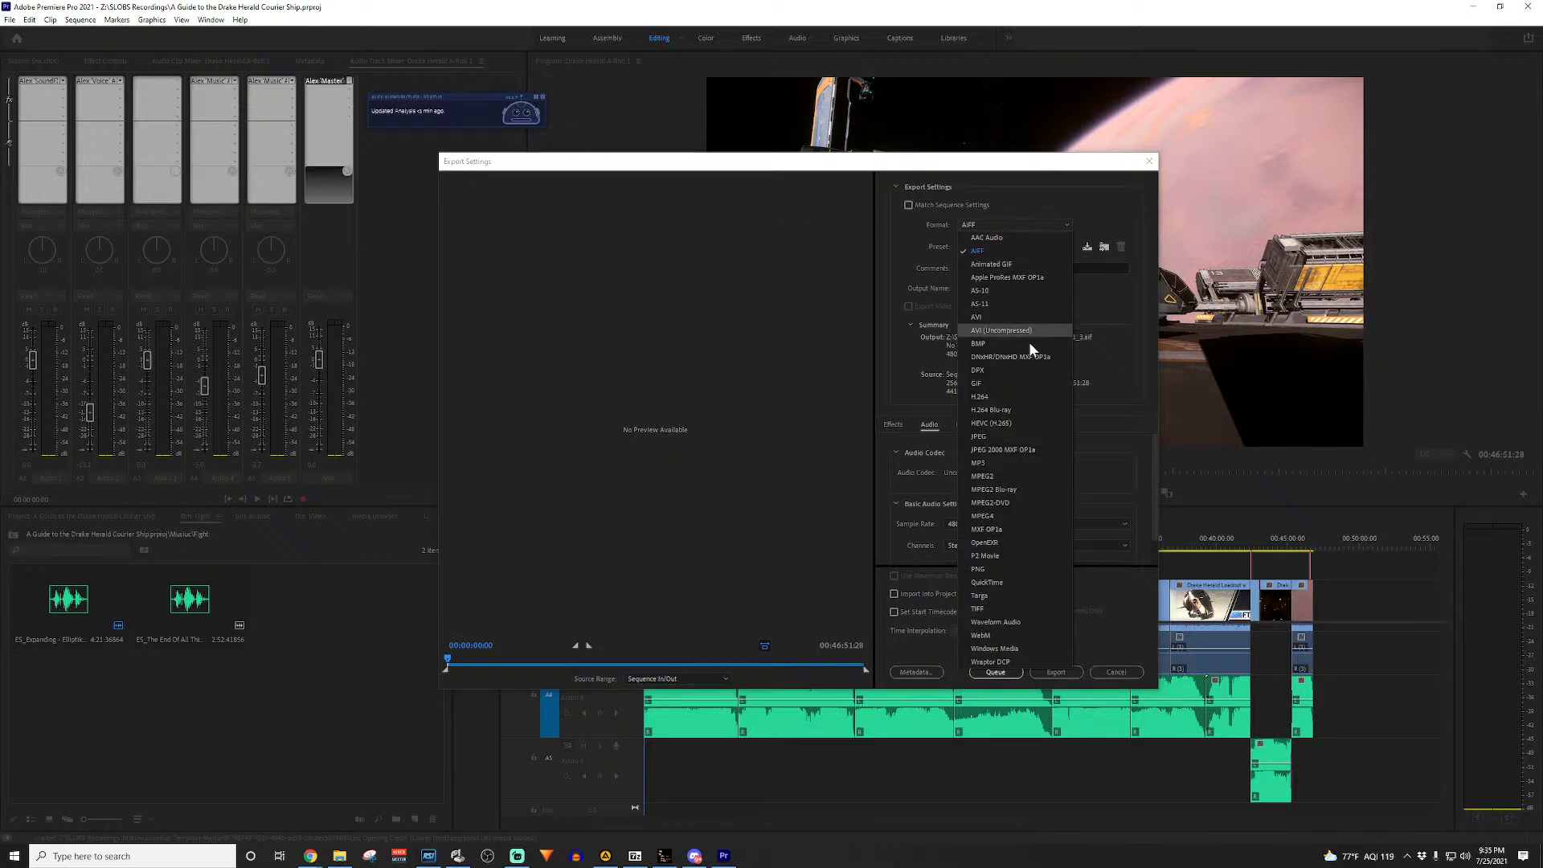
key(Escape)
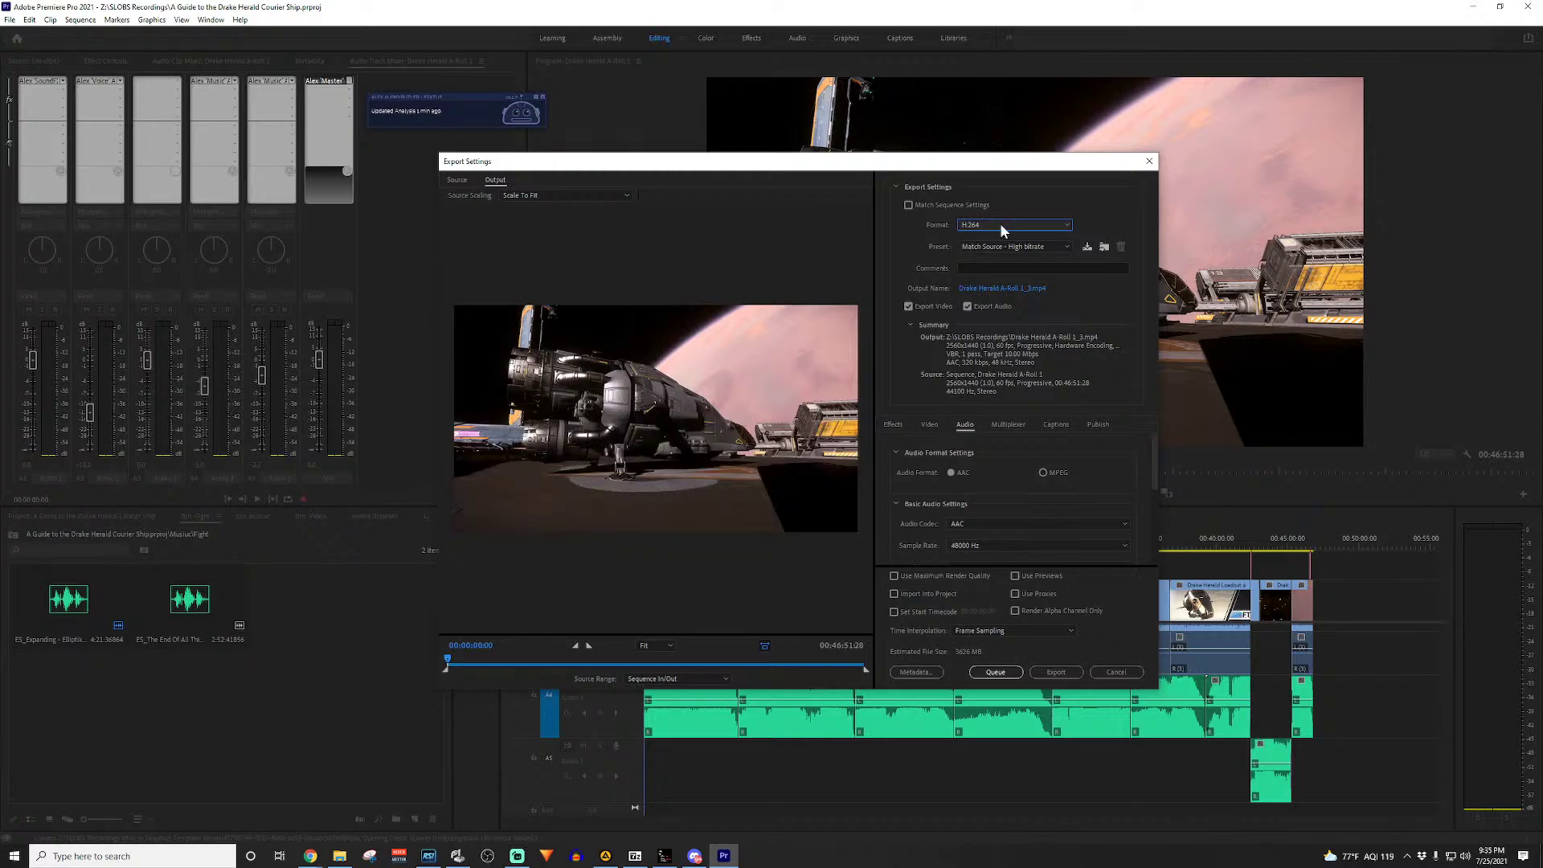
Step: Set the export's output file name to A Guide to the Drake Herald Courier Ship in the SLOBS Recordings folder
click(1018, 289)
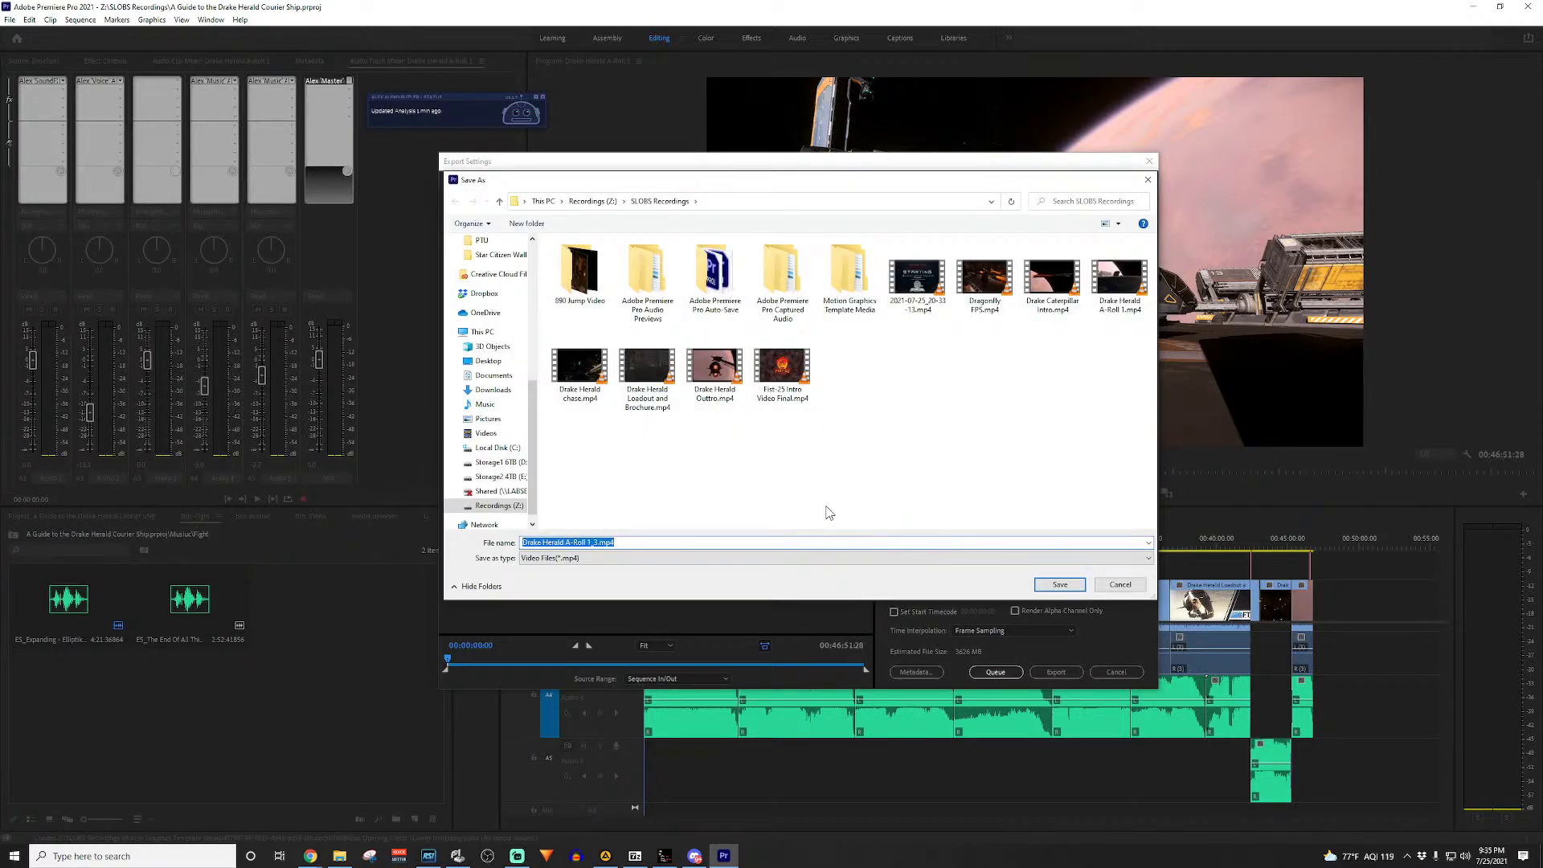
text(A Guide to t)
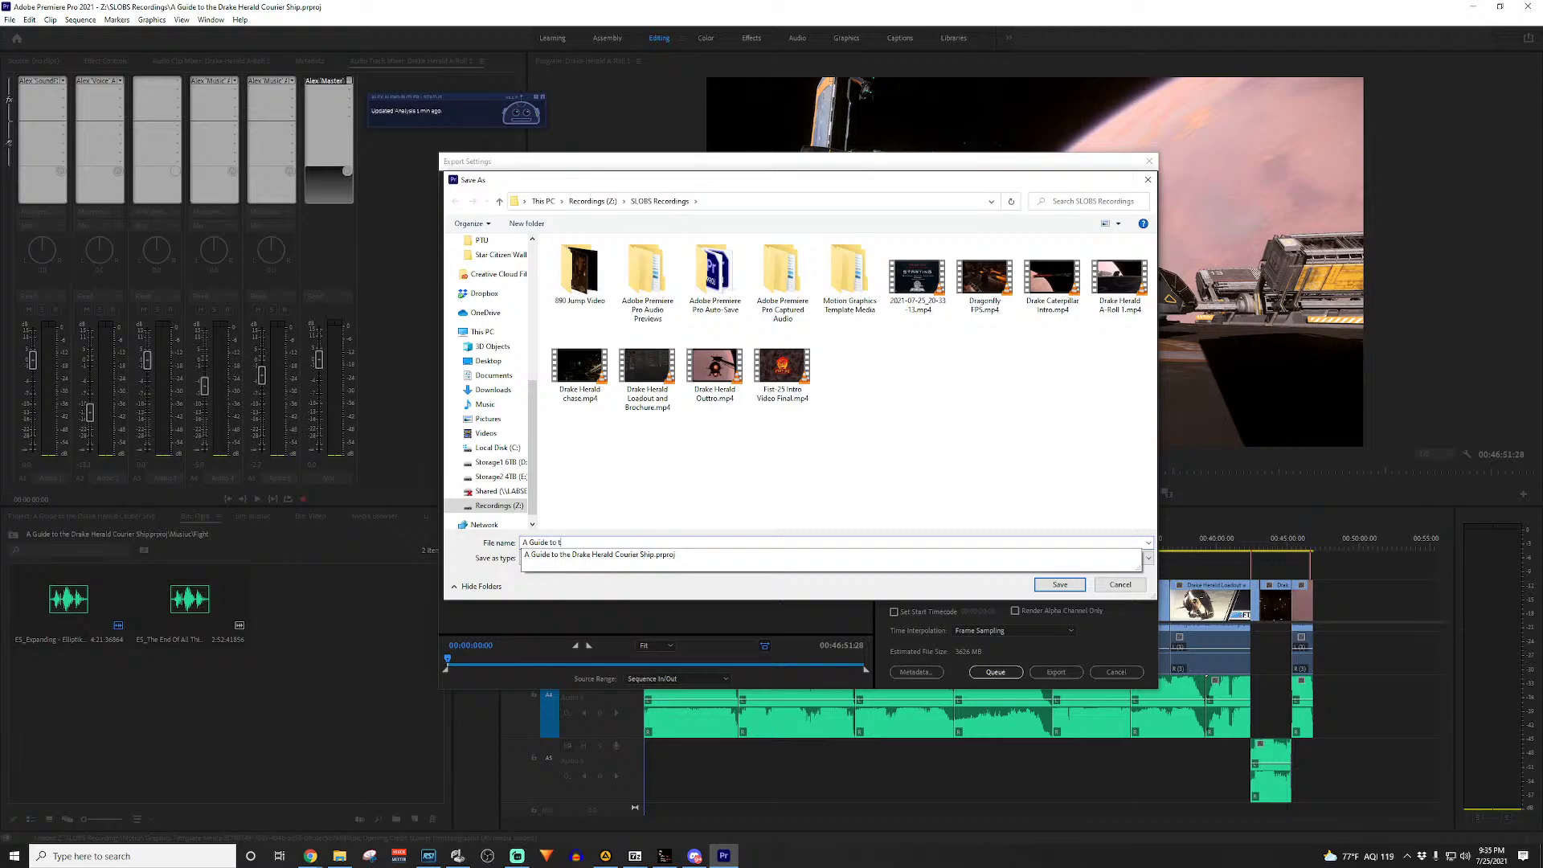
text(he Dark H)
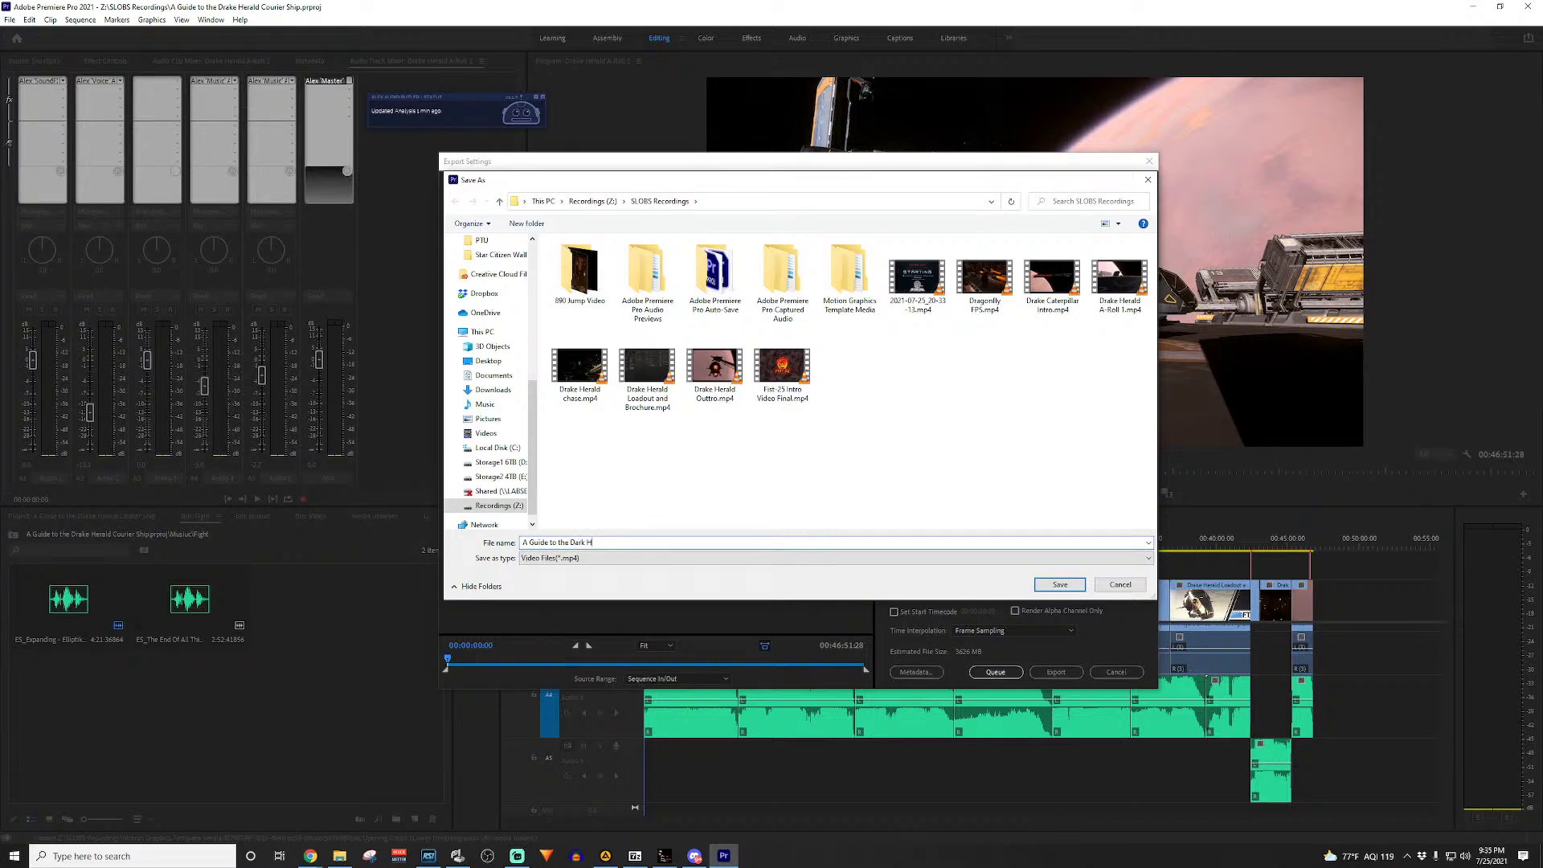
key(BackSpace)
key(BackSpace)
key(BackSpace)
key(BackSpace)
key(BackSpace)
text(rake H)
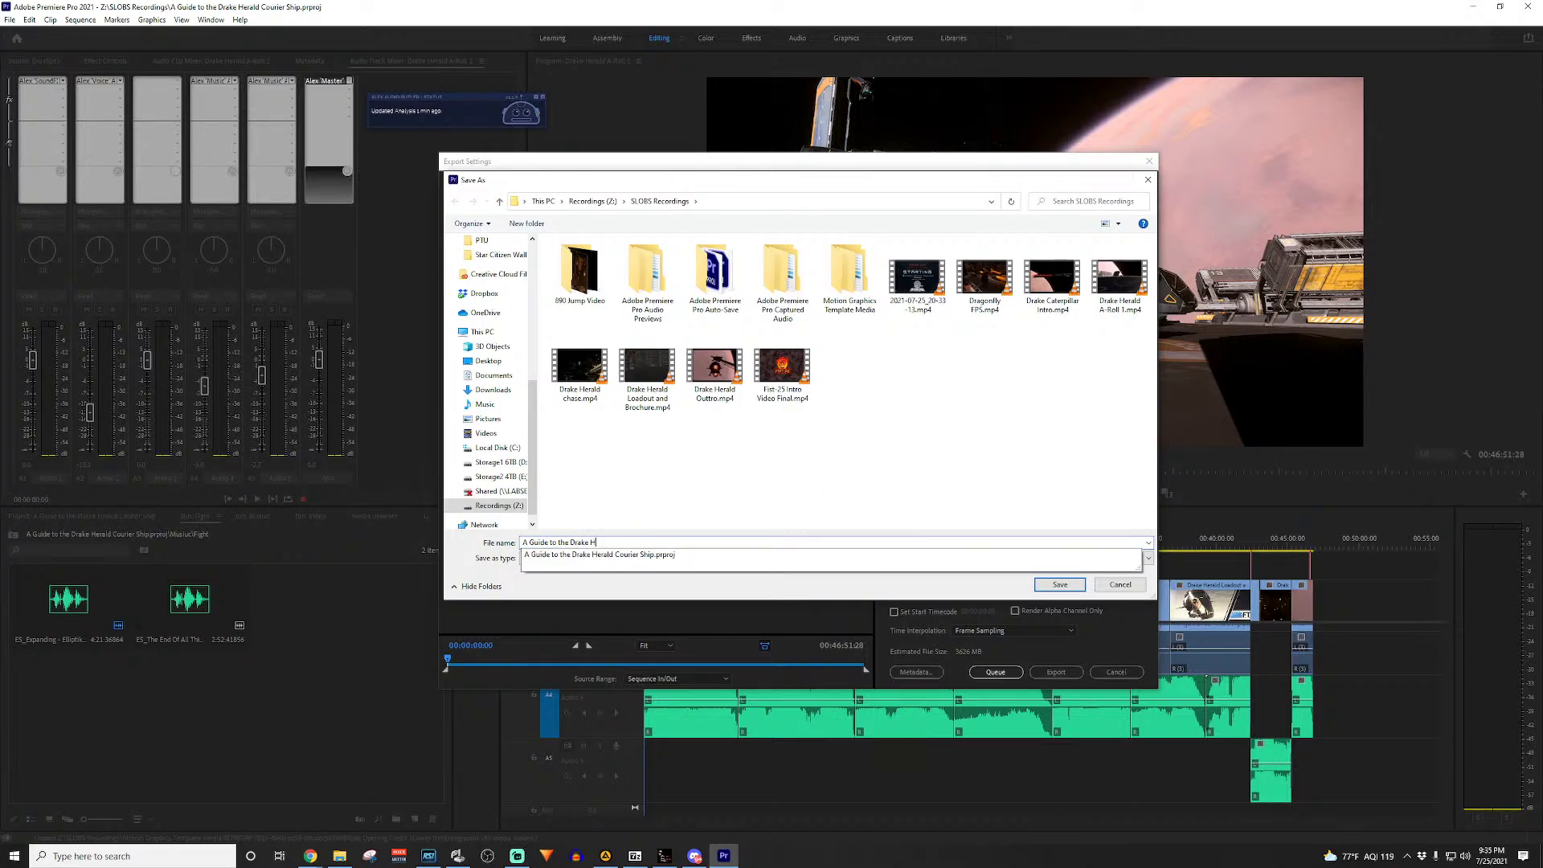
text(erald Courier Ship)
click(1059, 584)
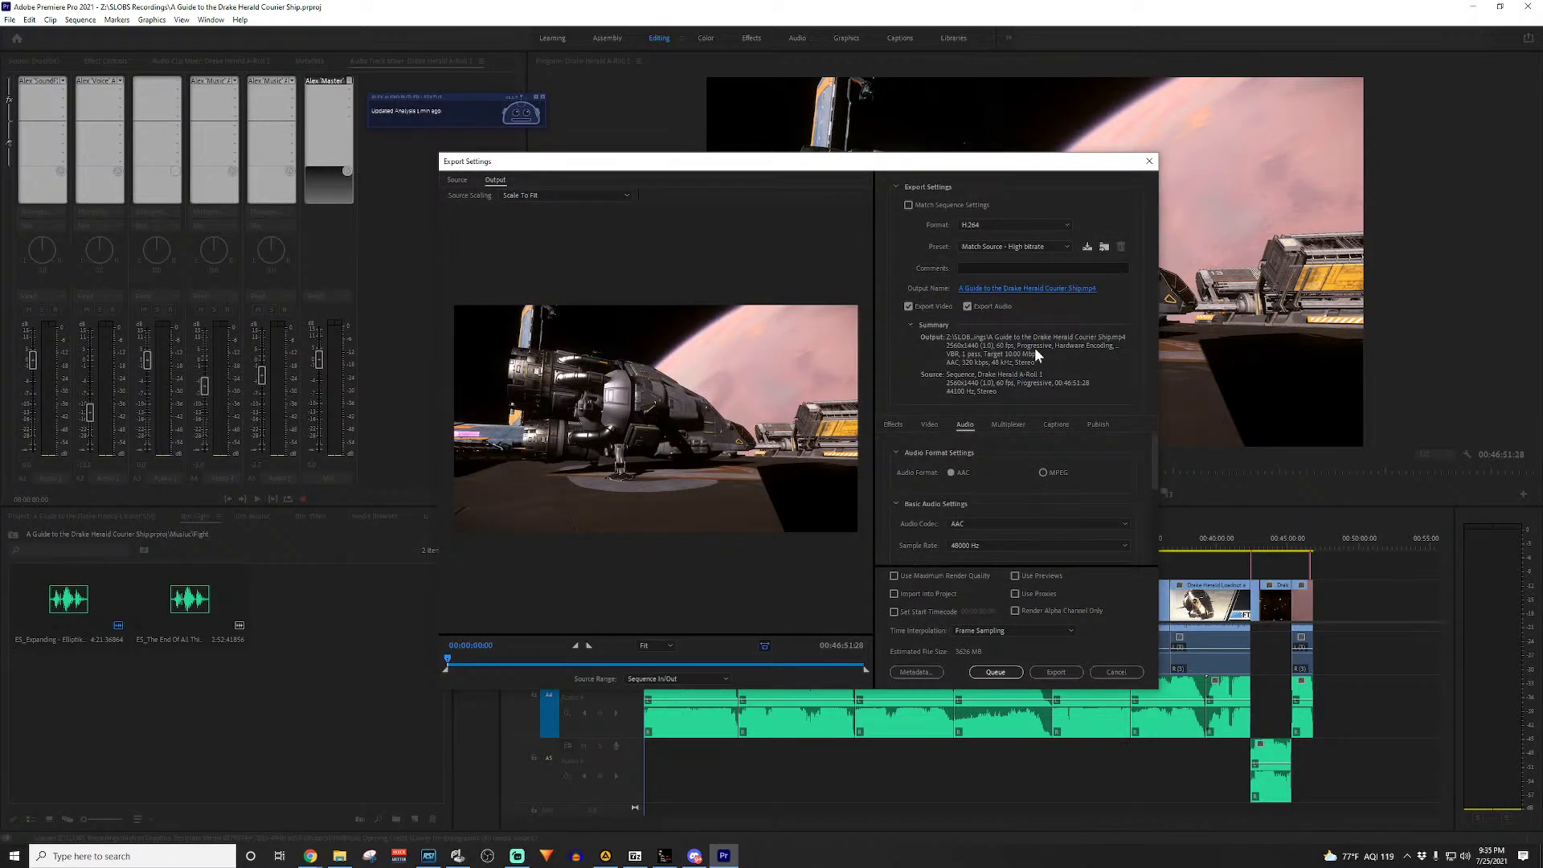
Step: Set the export's time interpolation to Optical Flow and its source range to Entire Sequence
click(983, 629)
click(989, 671)
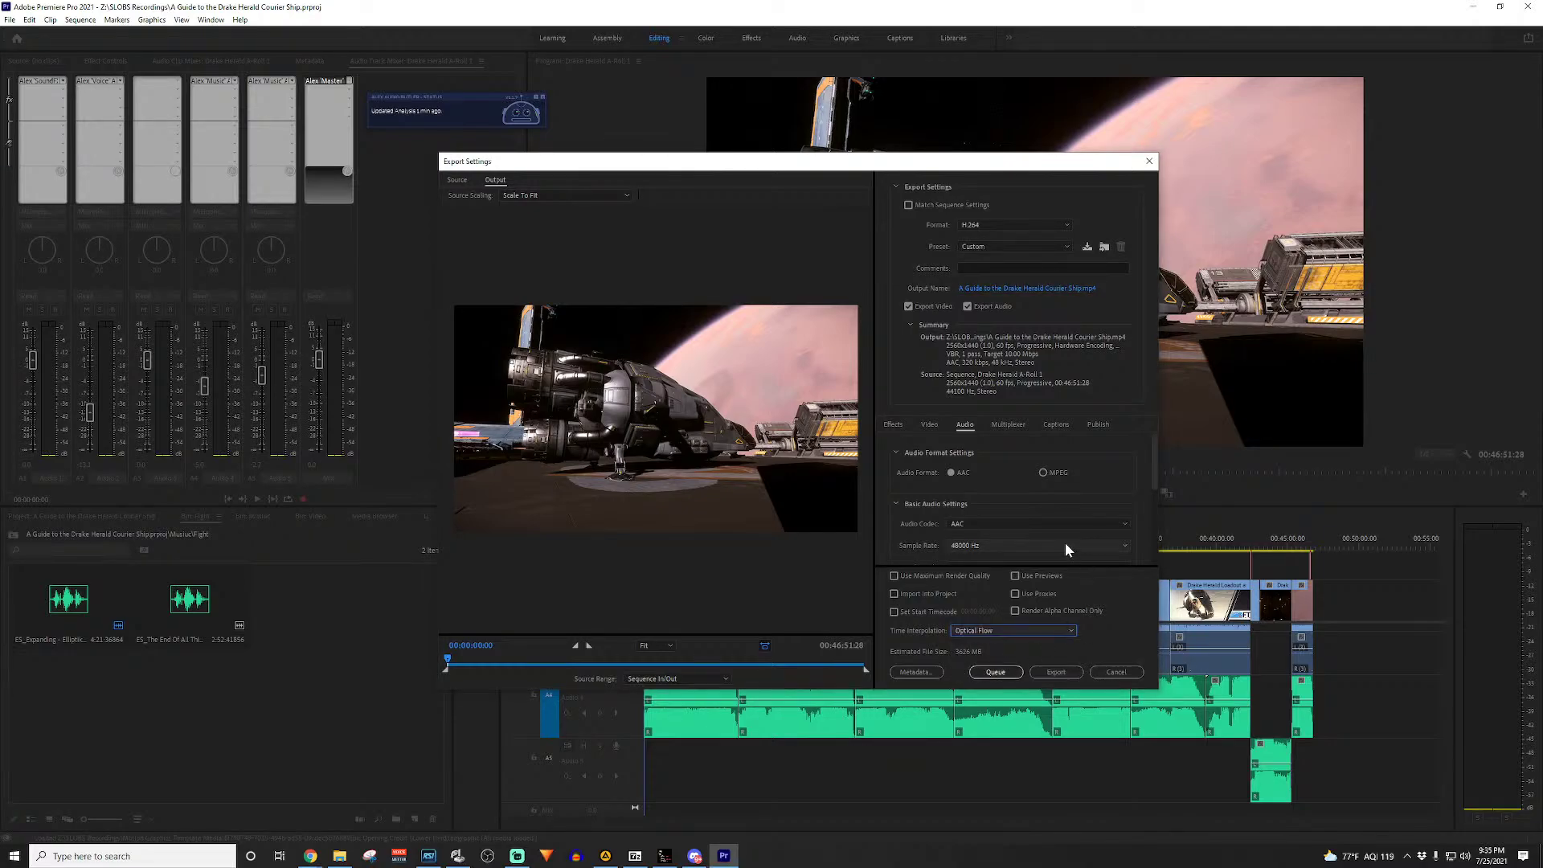
click(659, 679)
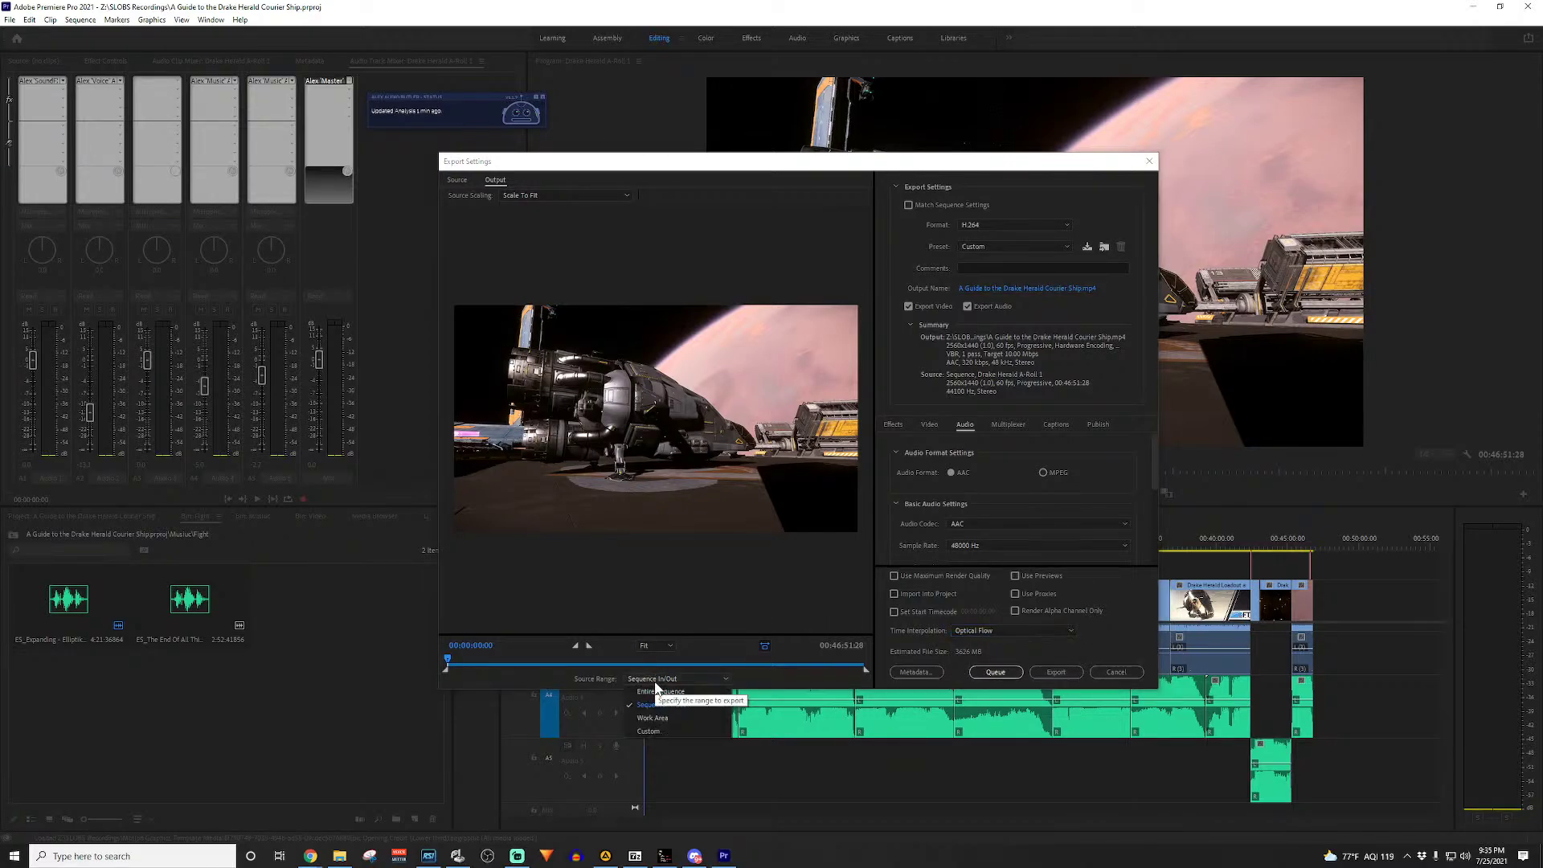
click(693, 696)
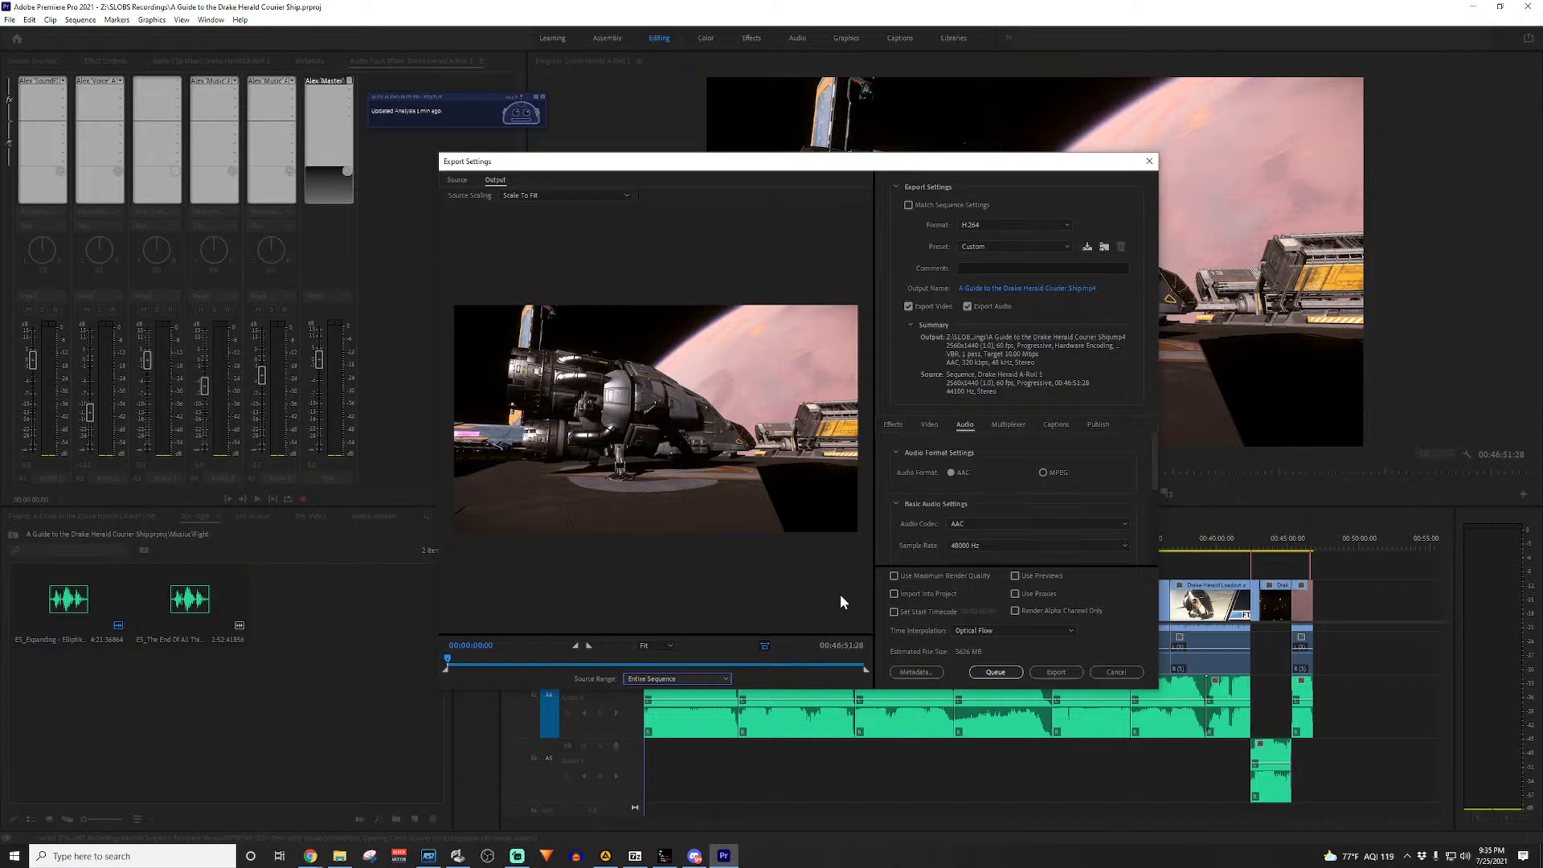
Step: Send the export to the Adobe Media Encoder queue and start encoding it
click(996, 672)
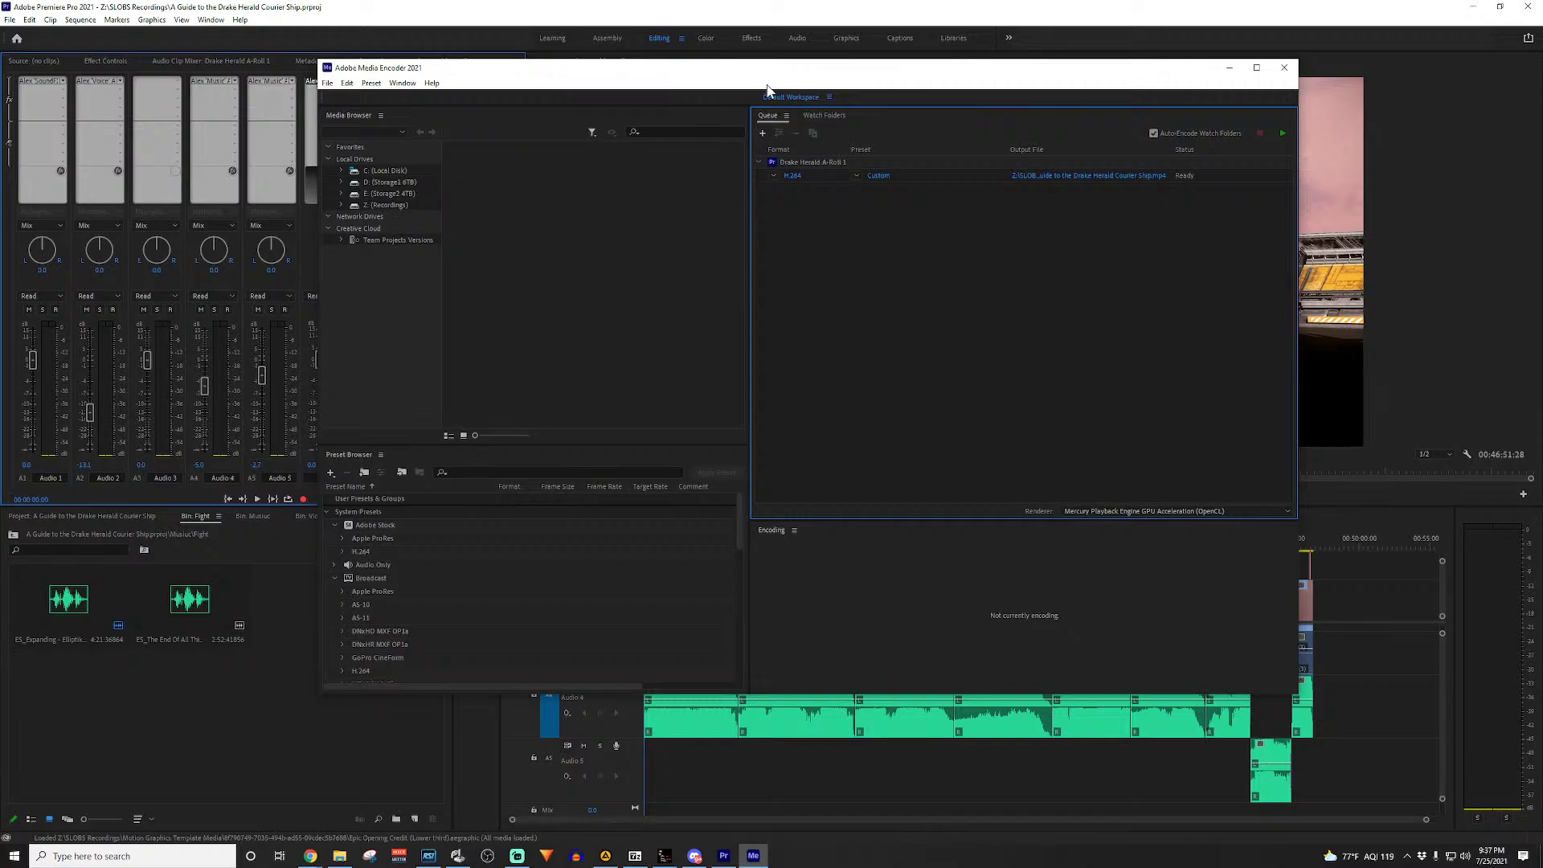
drag(811, 74, 798, 91)
click(1269, 151)
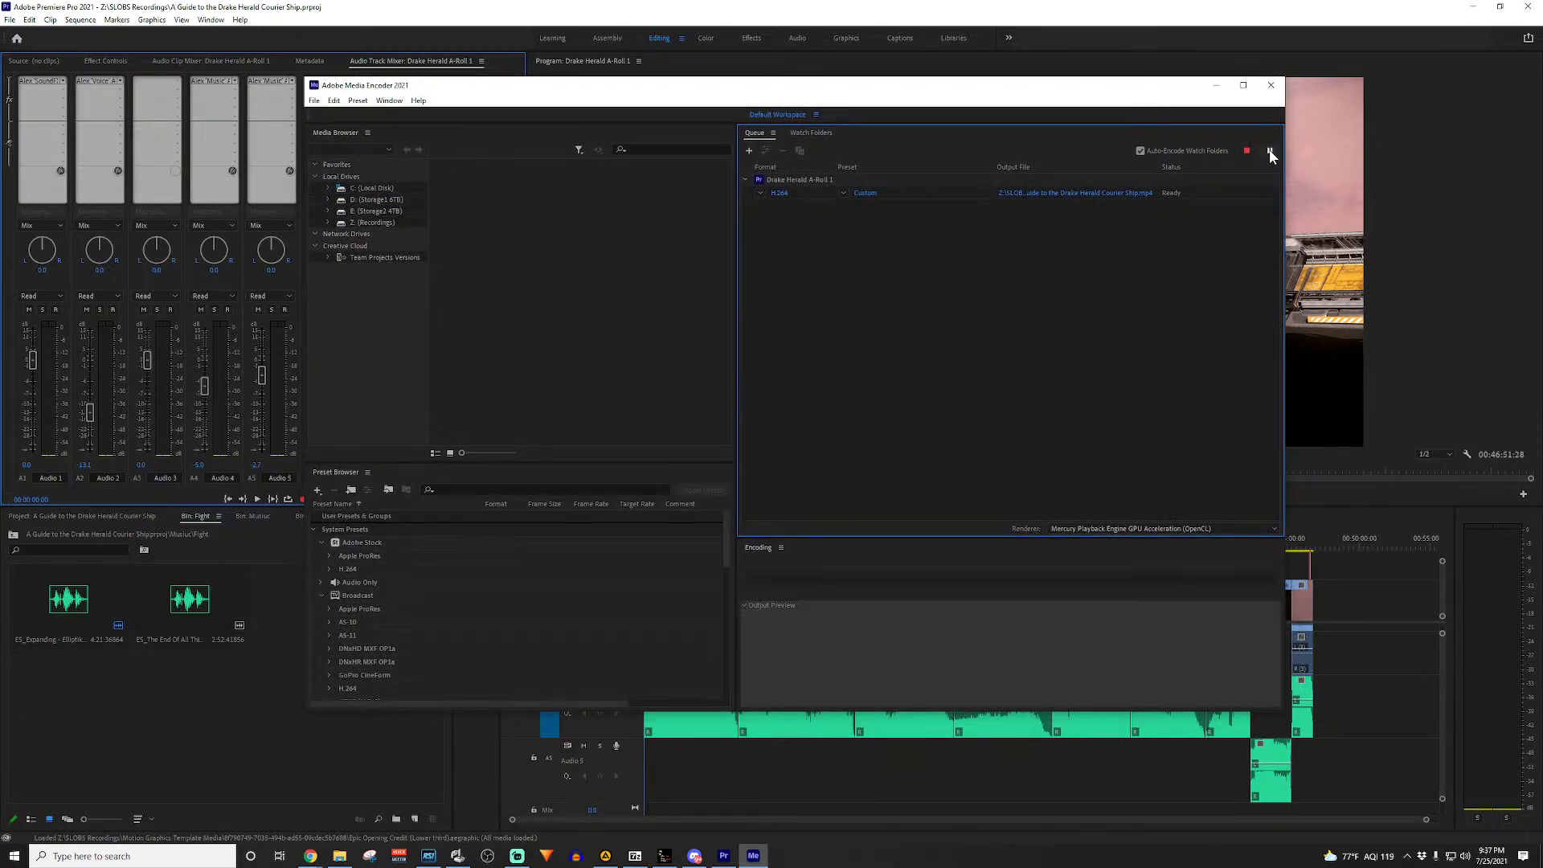